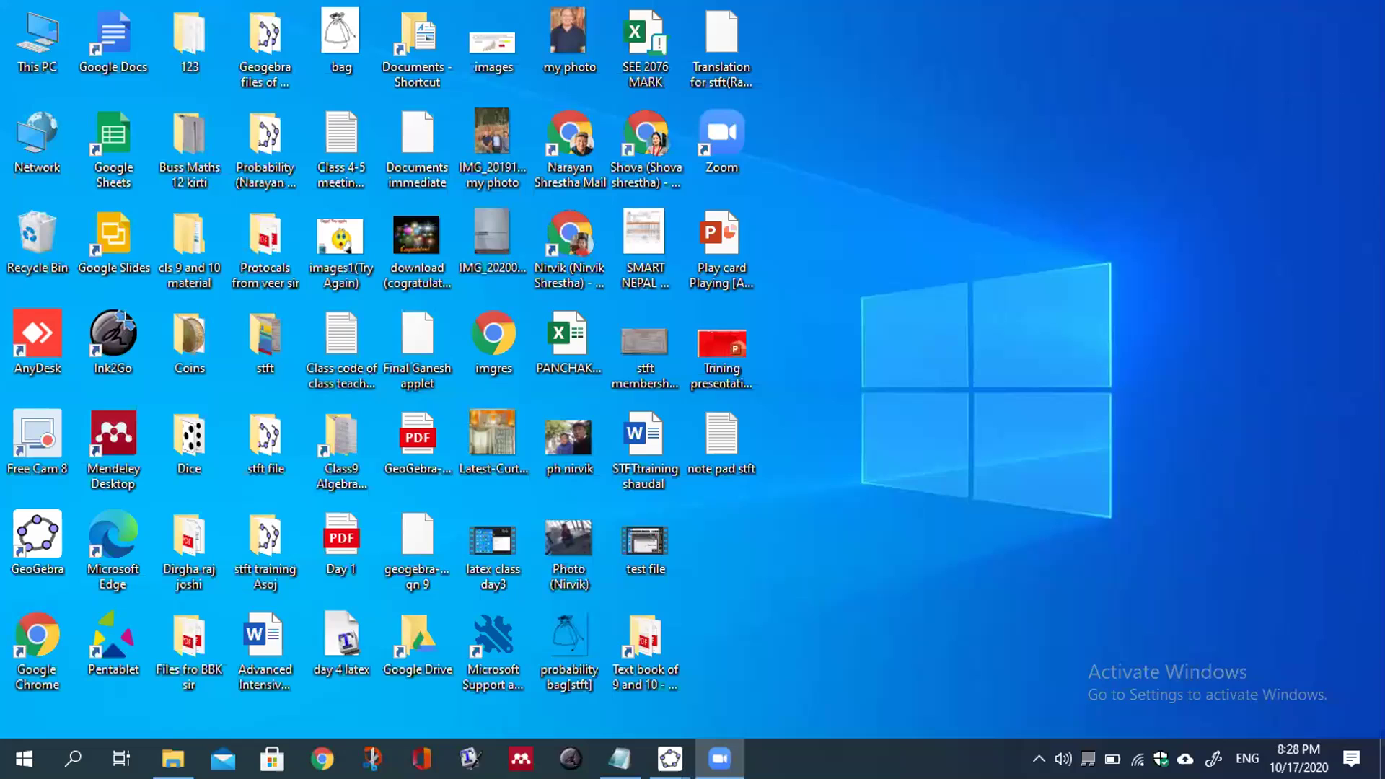
# Step: Switch to the GeoGebra without-replacement demo and shift the P1(Green) label slightly down along its branch
pyautogui.moveTo(669, 758)
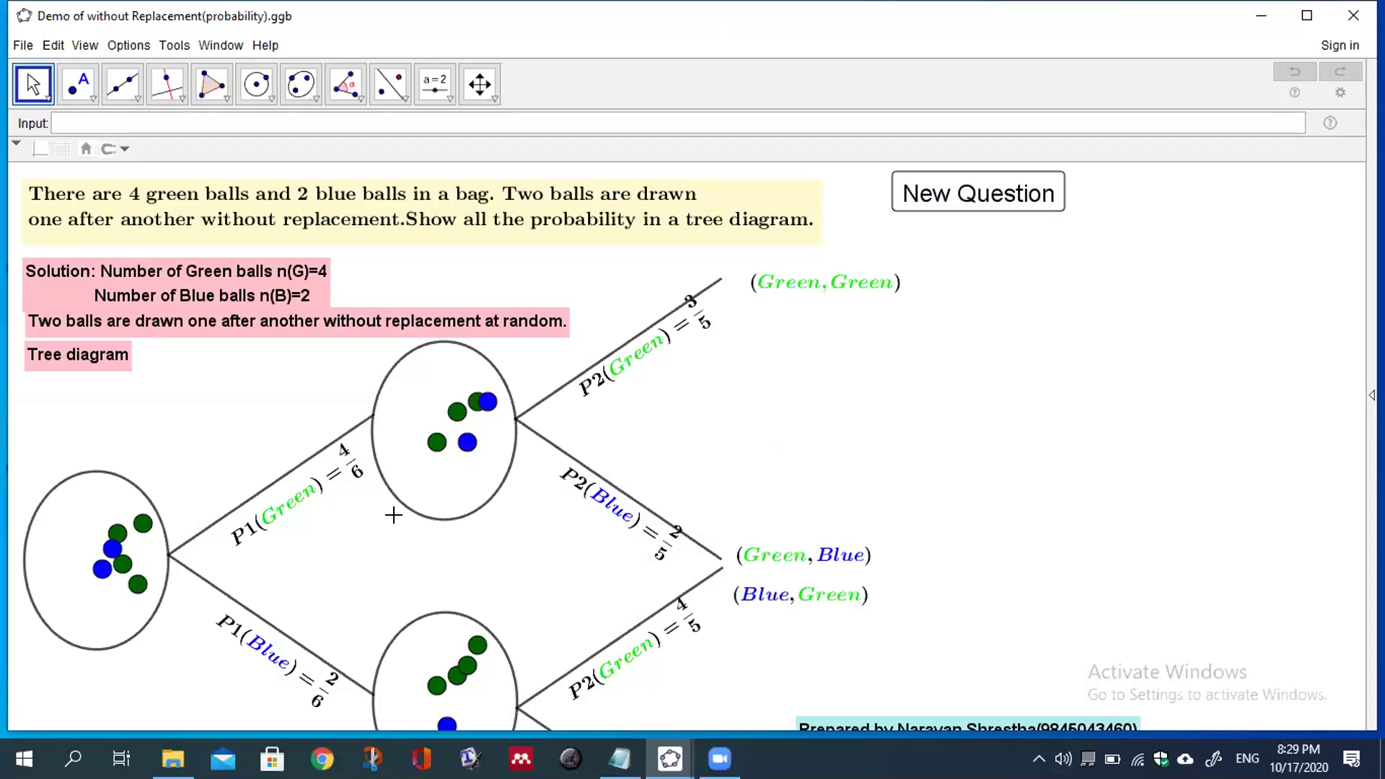
pyautogui.moveTo(215, 478); pyautogui.dragTo(173, 499)
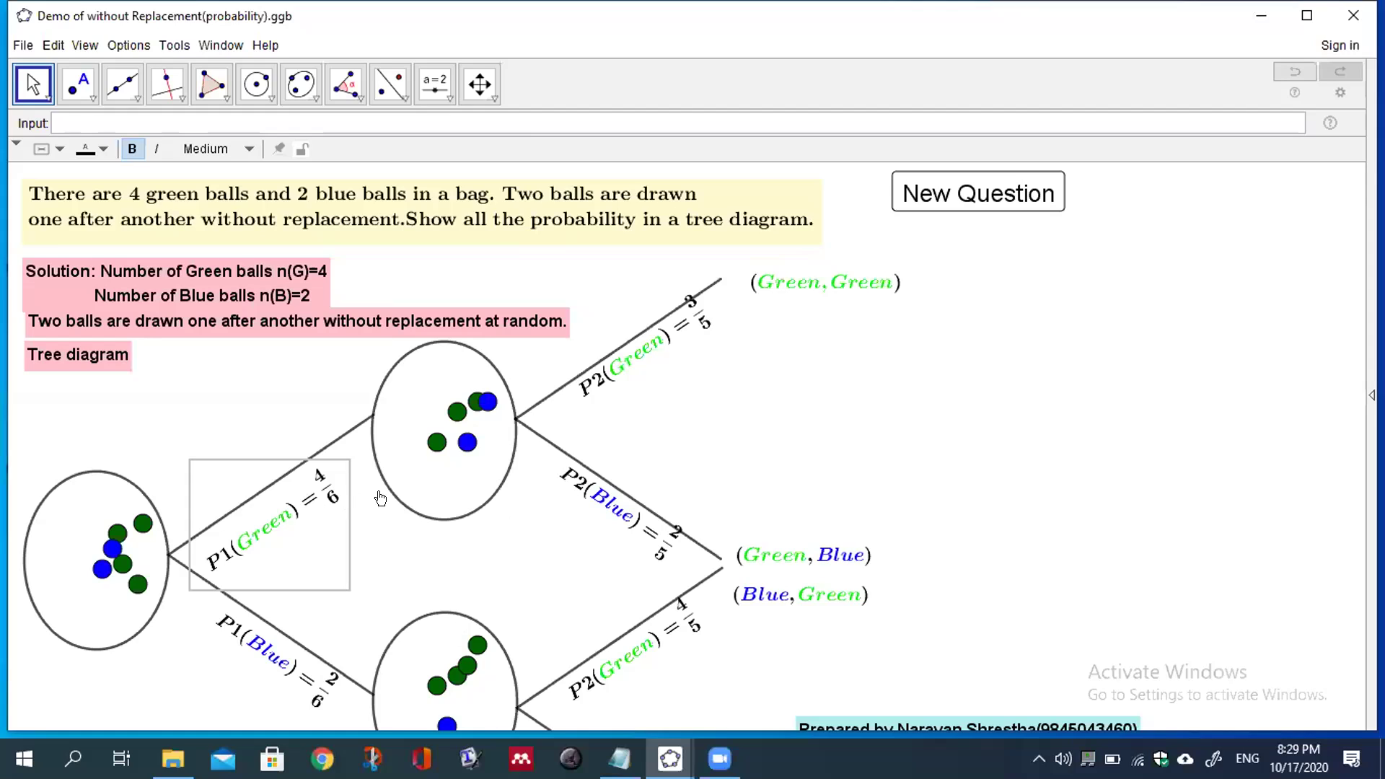
pyautogui.click(500, 584)
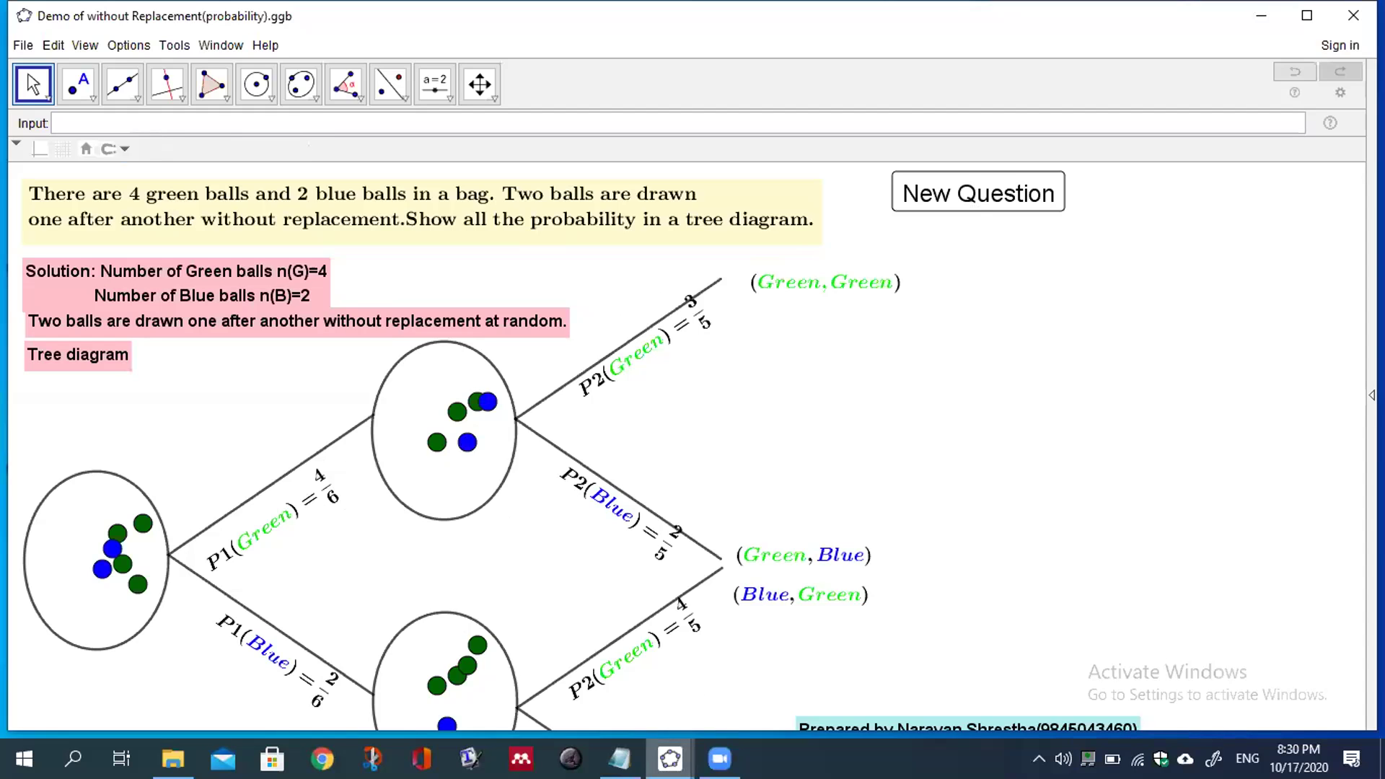
# Step: Close the "Demo of without Replacement(probability)" file and show the "tree diagram complete demo" window maximized
pyautogui.moveTo(670, 758)
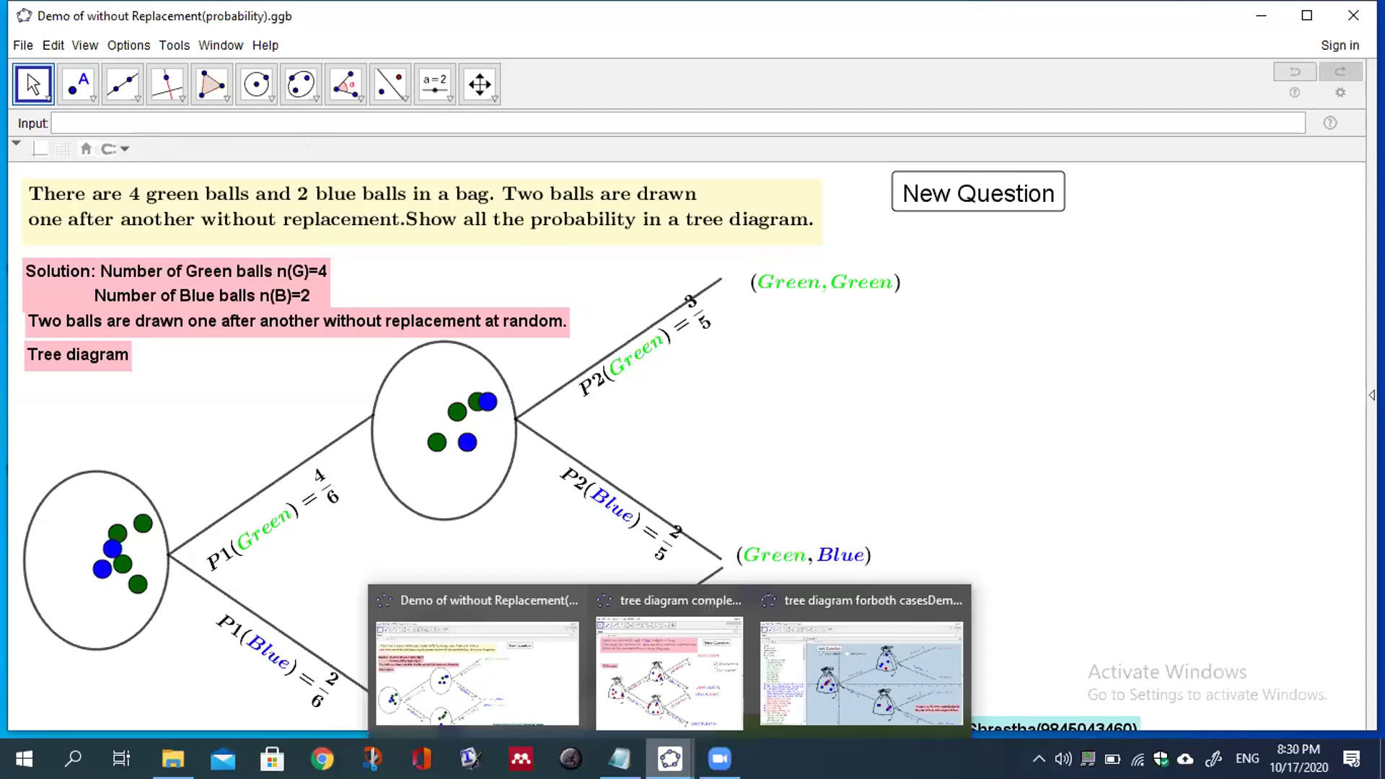
pyautogui.click(672, 695)
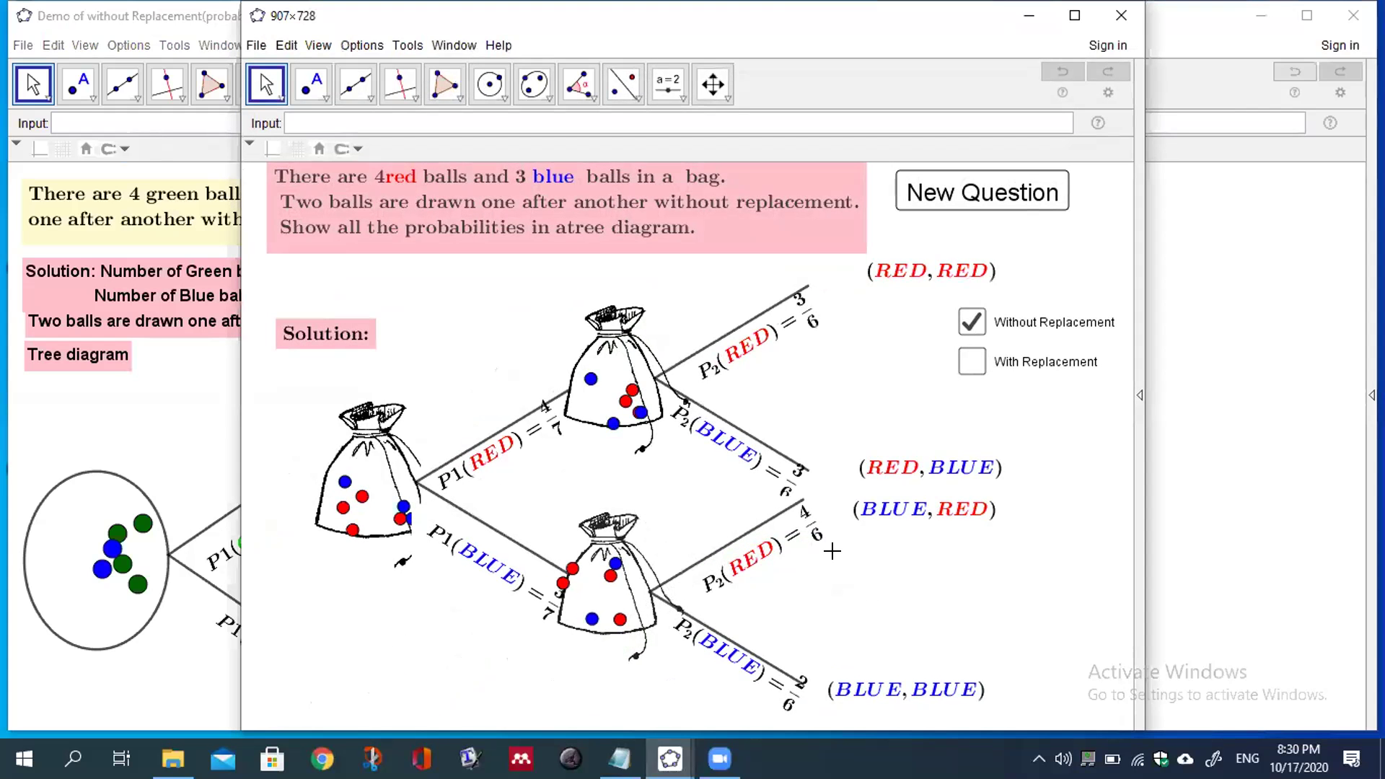
pyautogui.click(1352, 13)
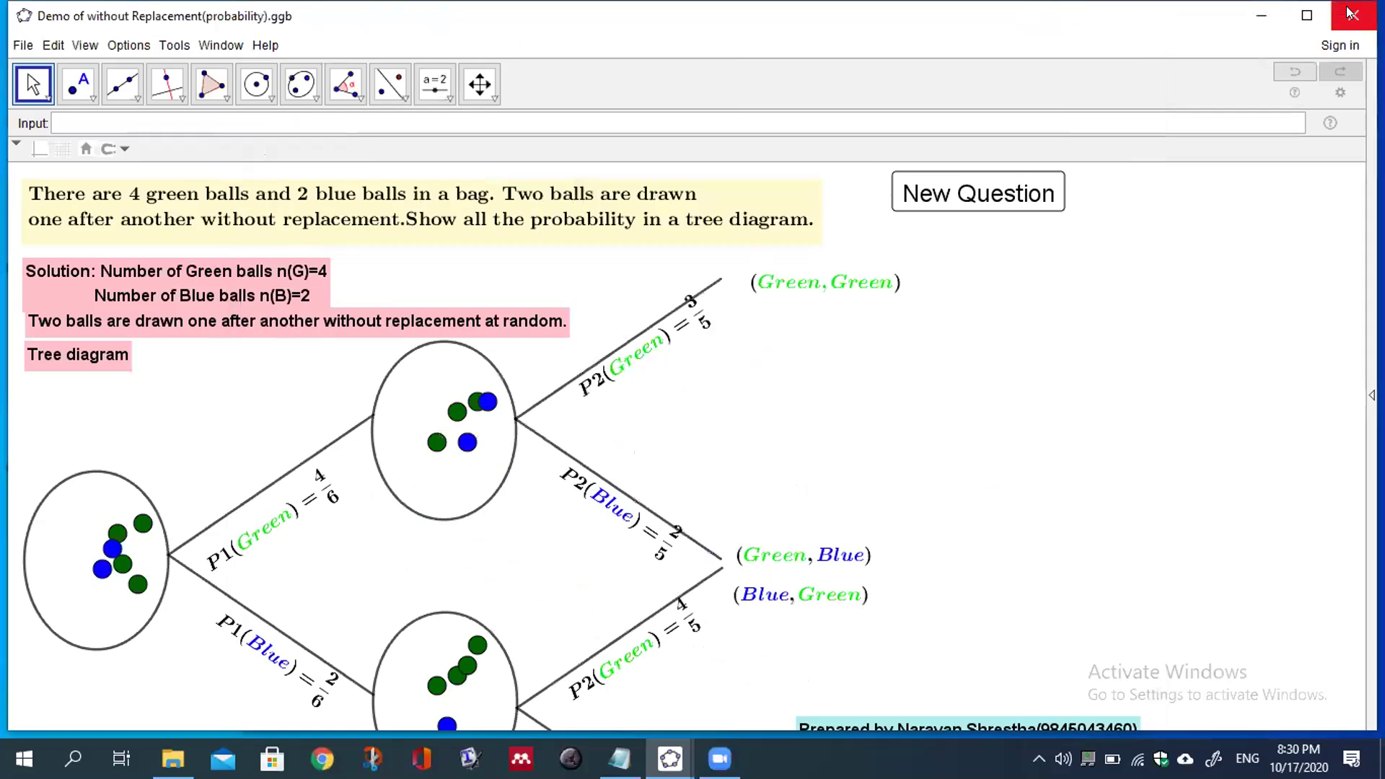
pyautogui.click(678, 401)
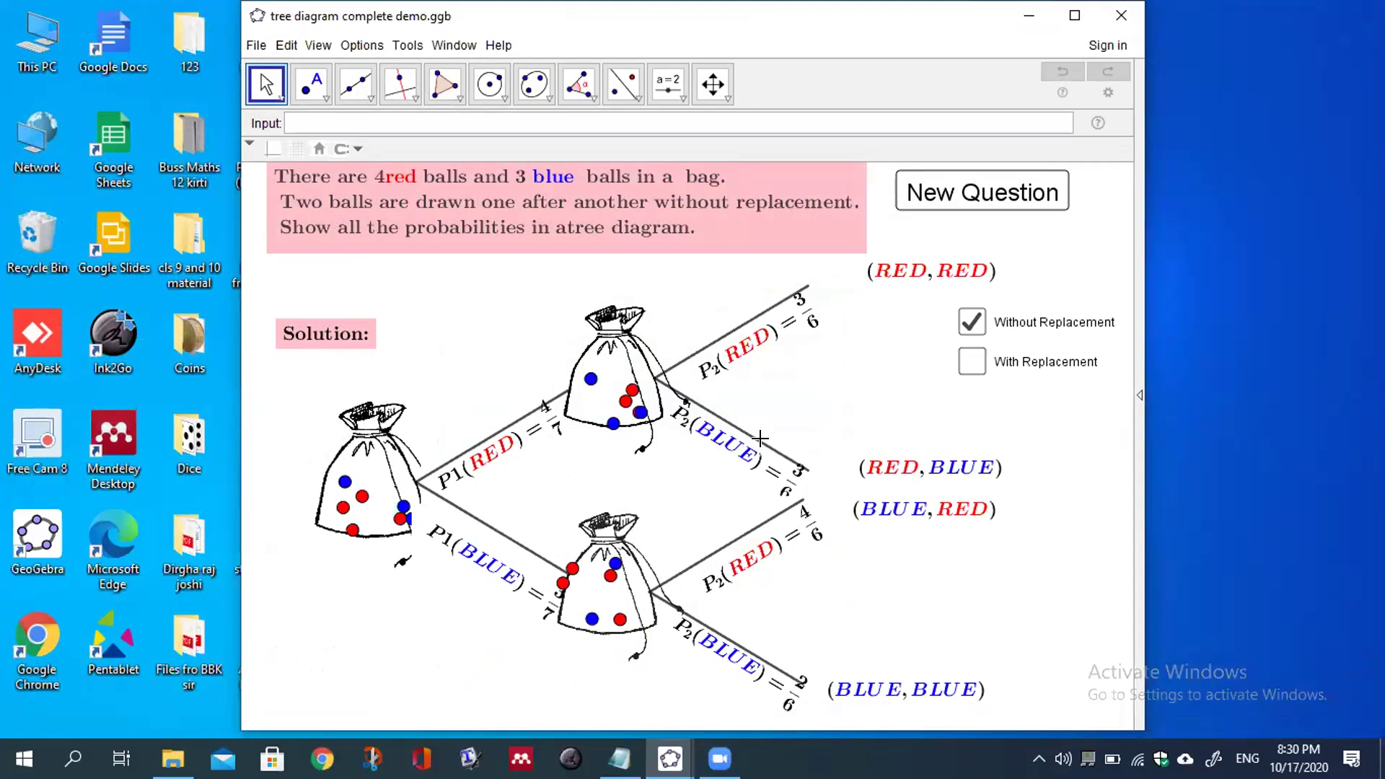
pyautogui.press('super+Up')
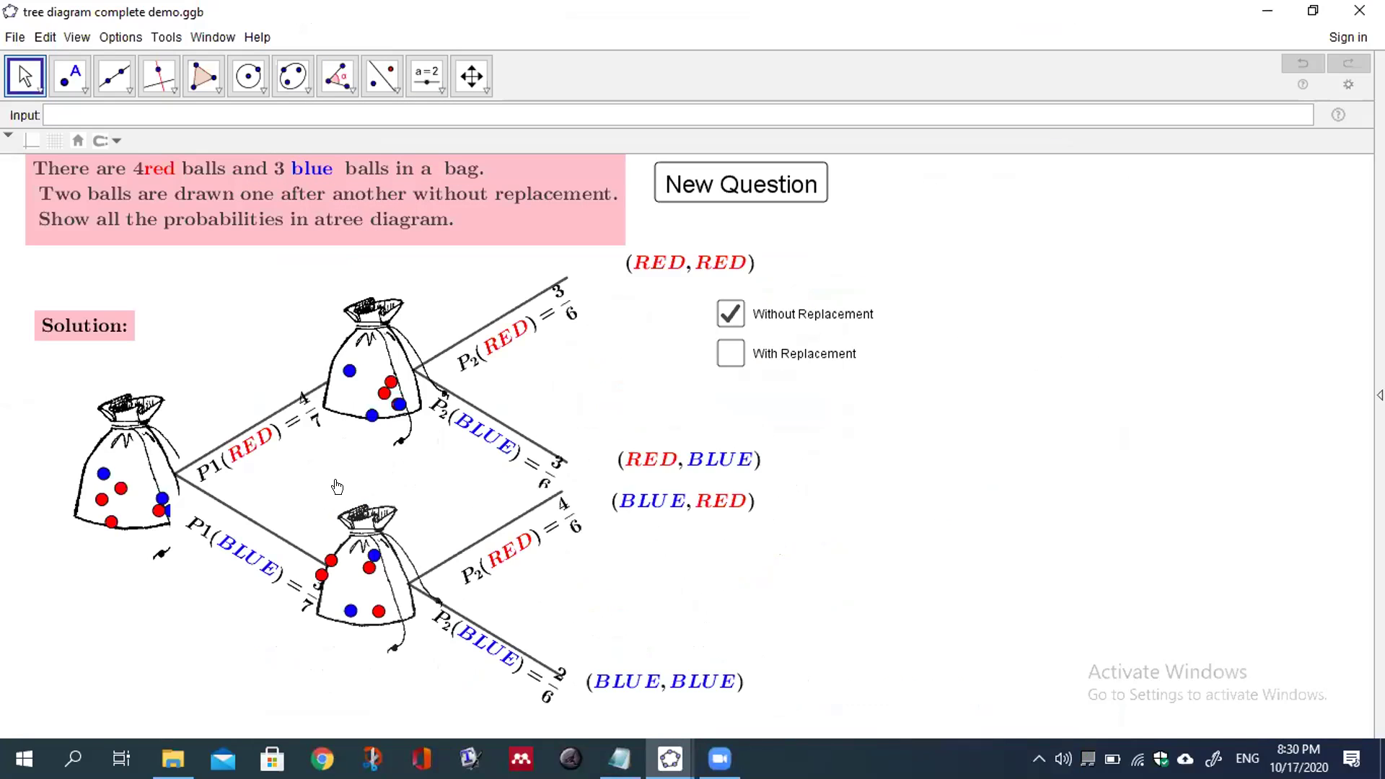
# Step: Generate several new questions in the complete demo and switch its diagram from Without Replacement to With Replacement
pyautogui.click(715, 164)
pyautogui.click(715, 164)
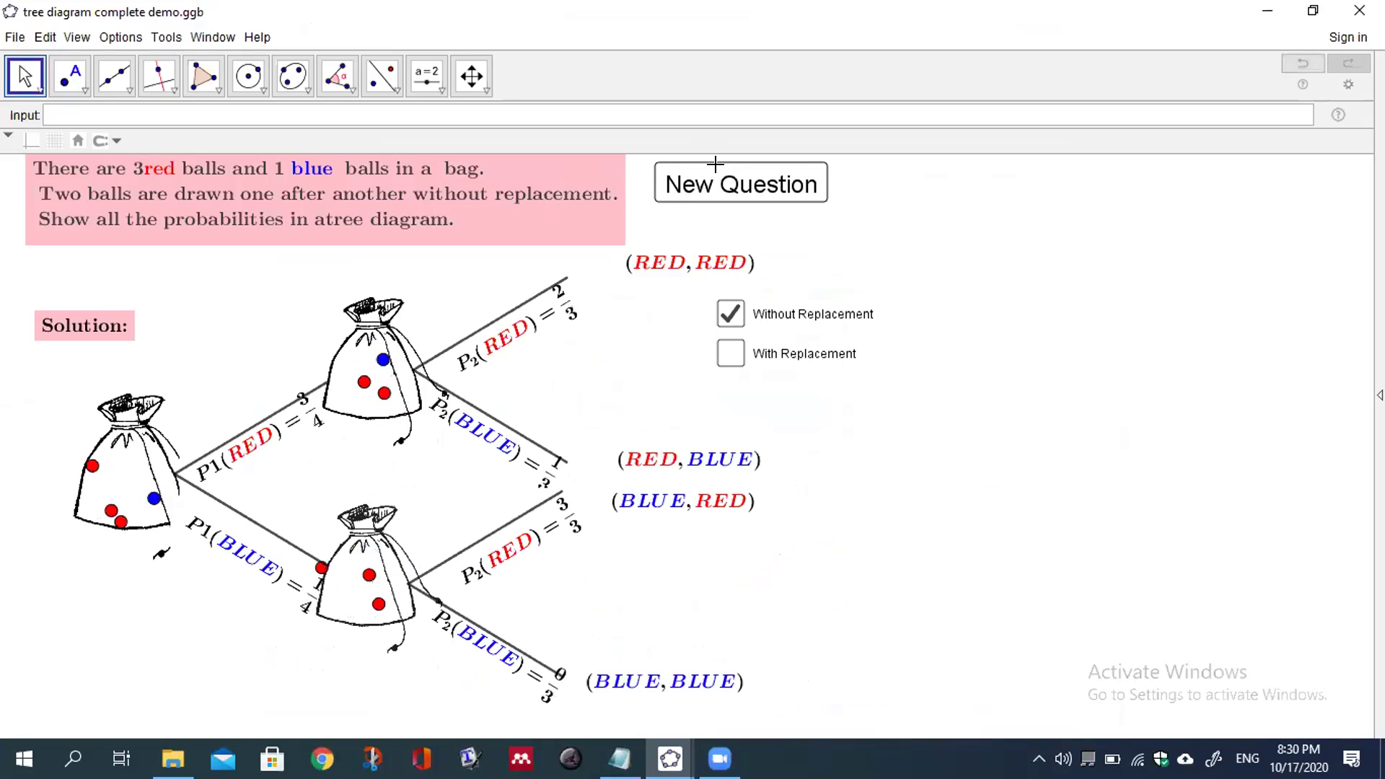
pyautogui.click(715, 165)
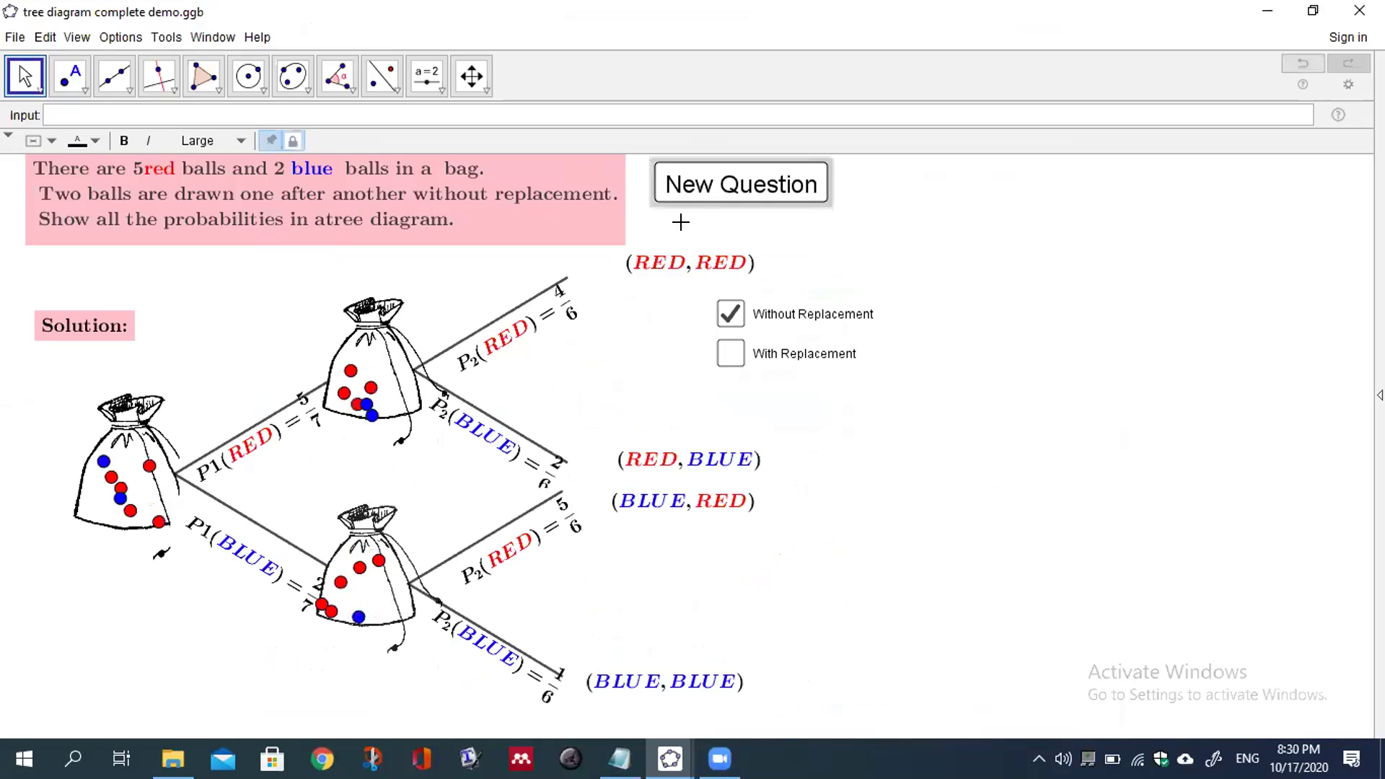
pyautogui.click(717, 174)
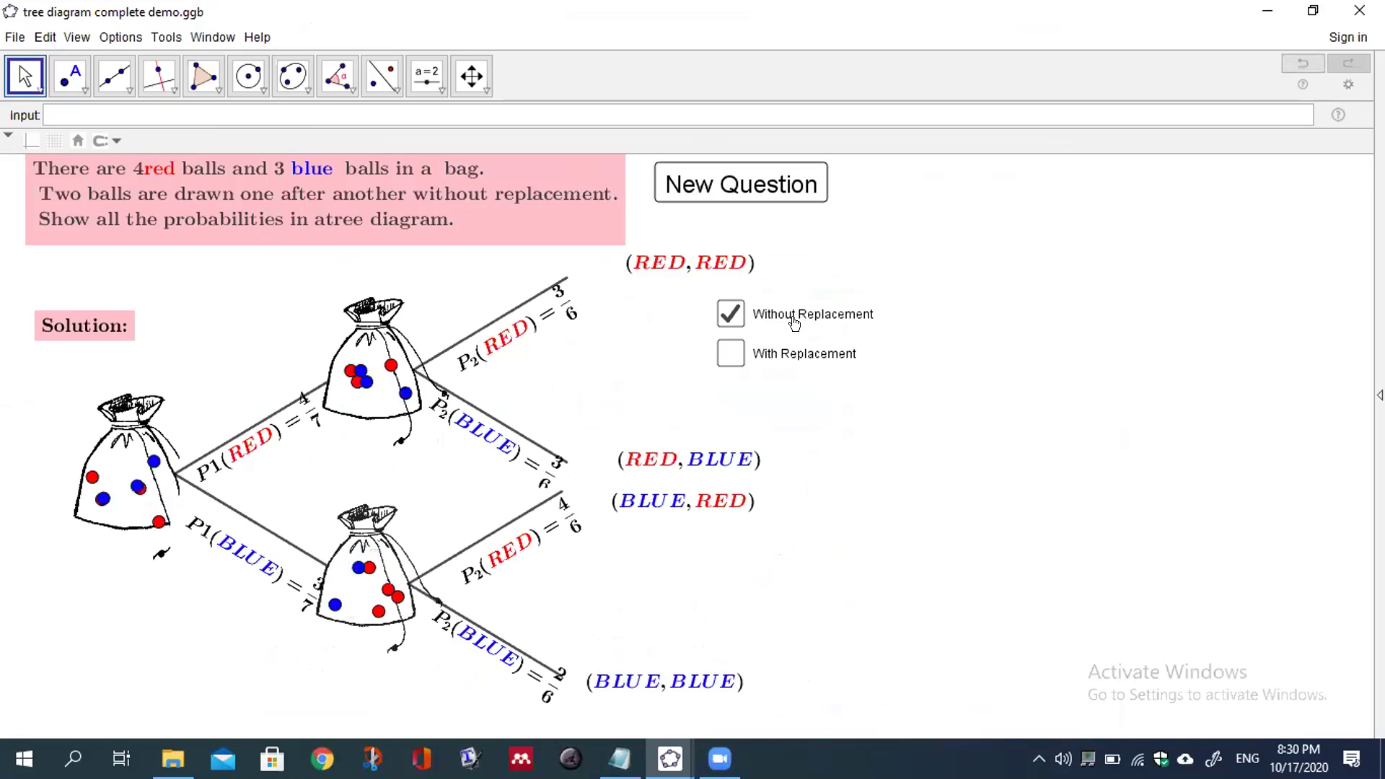
pyautogui.click(731, 313)
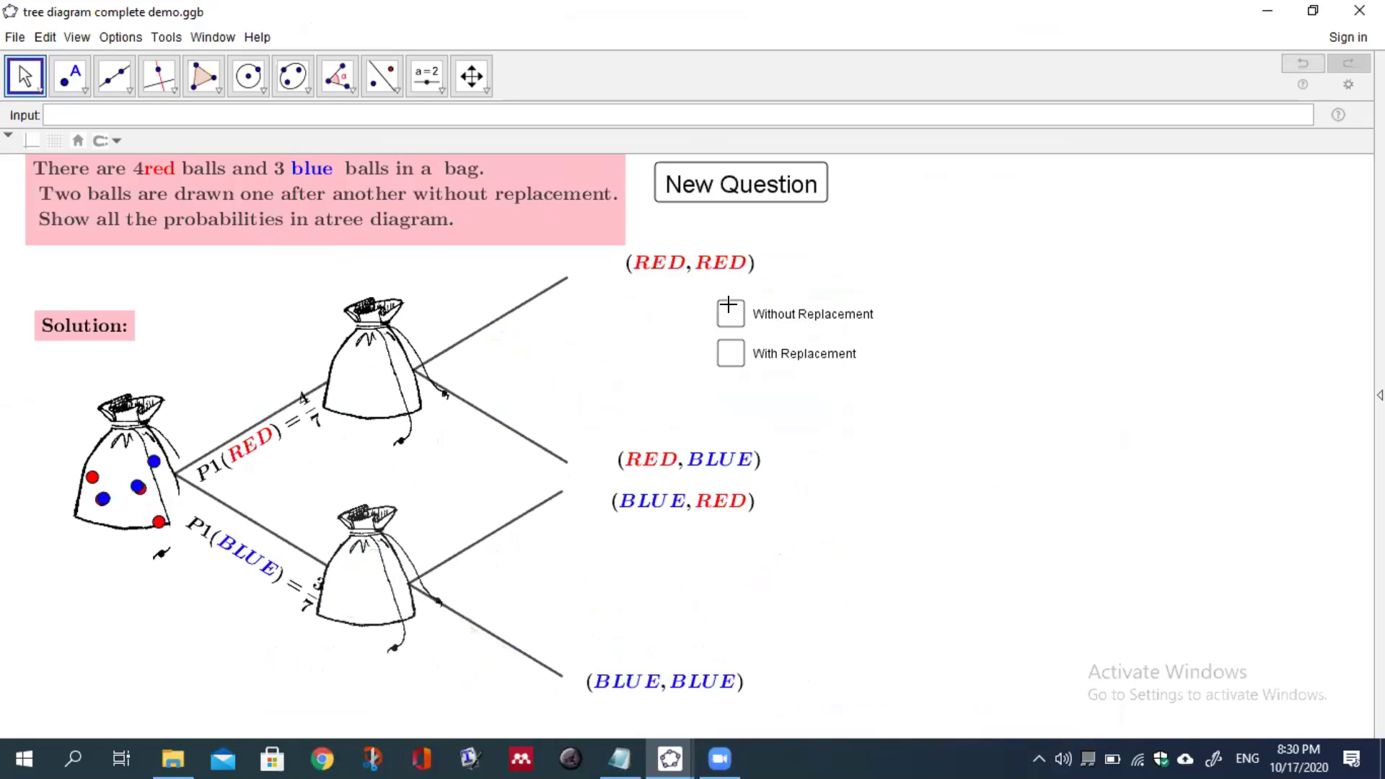
pyautogui.click(718, 346)
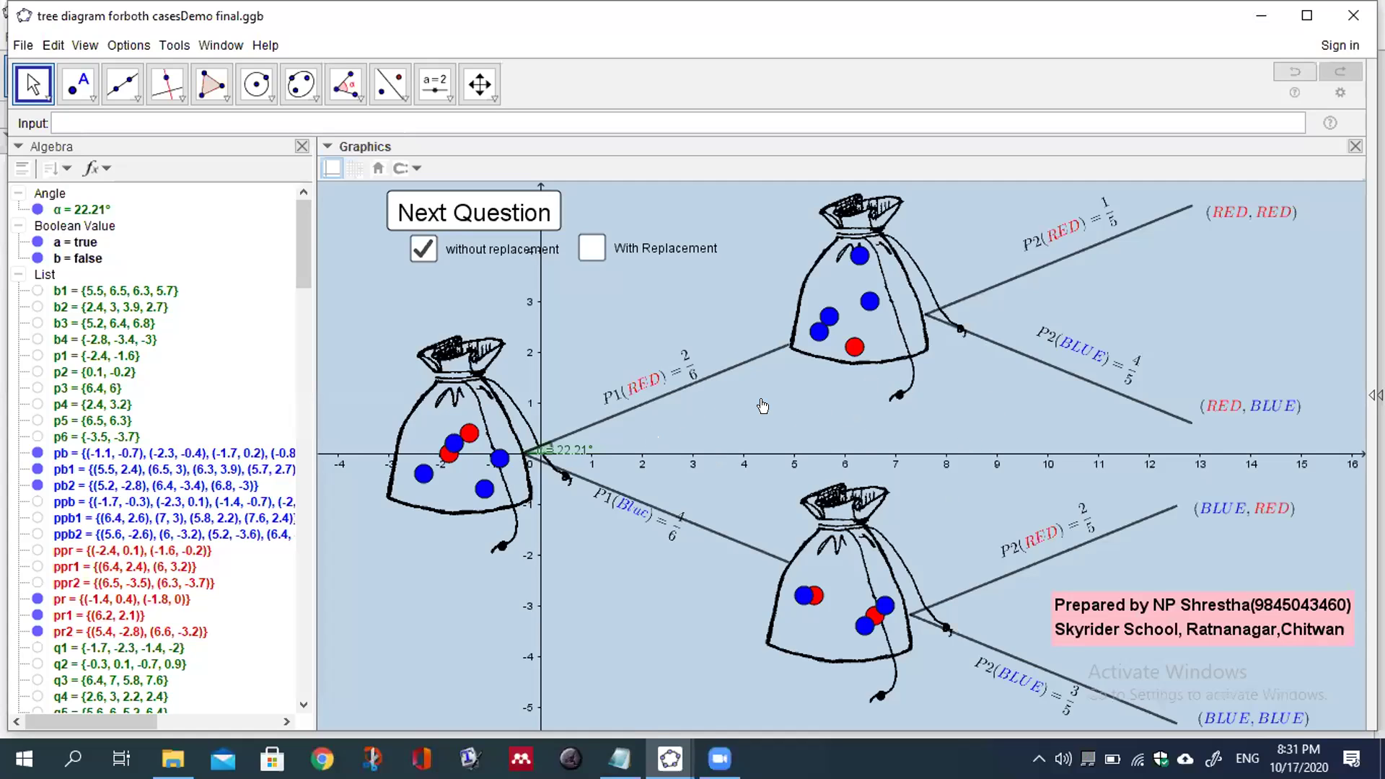
# Step: Generate another question in the "tree diagram forboth casesDemo final" file and replace it with a new blank file
pyautogui.click(469, 208)
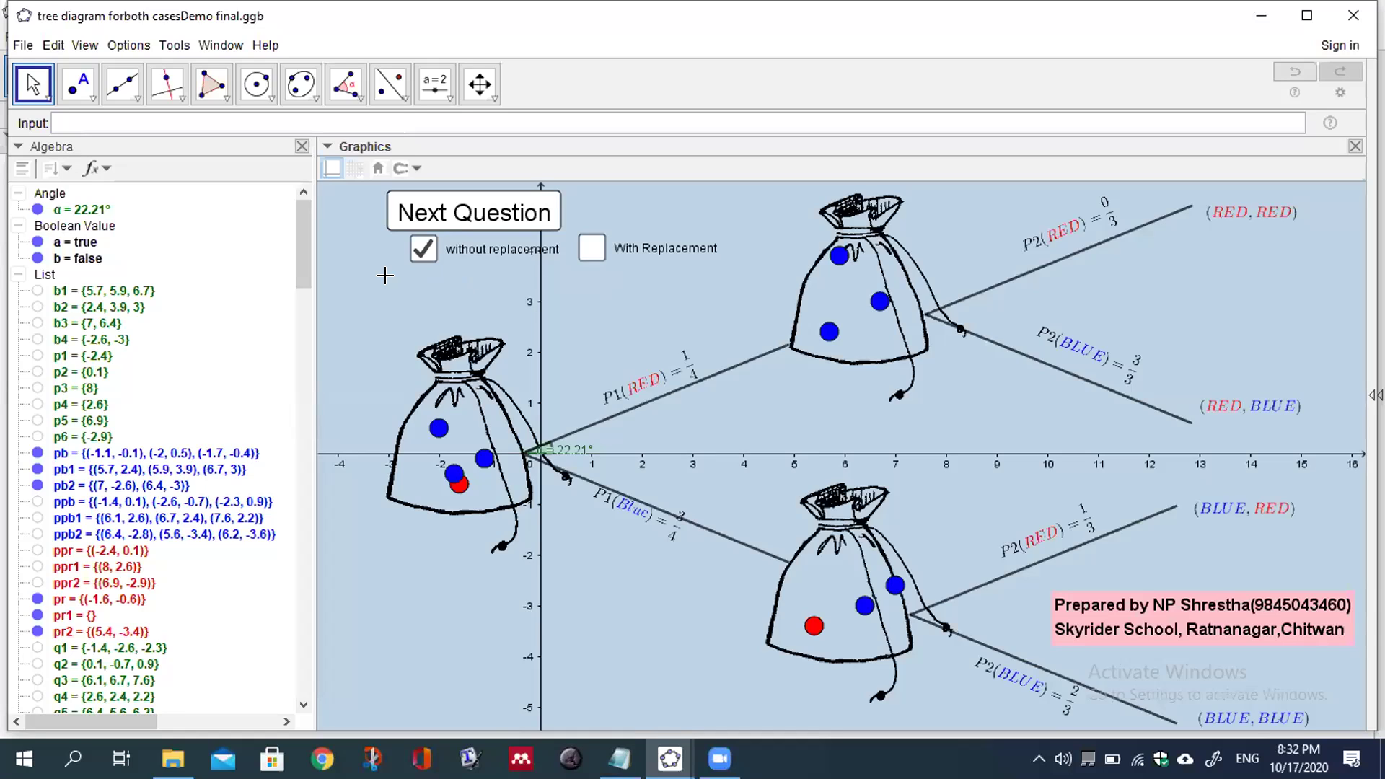
pyautogui.click(21, 47)
pyautogui.click(36, 94)
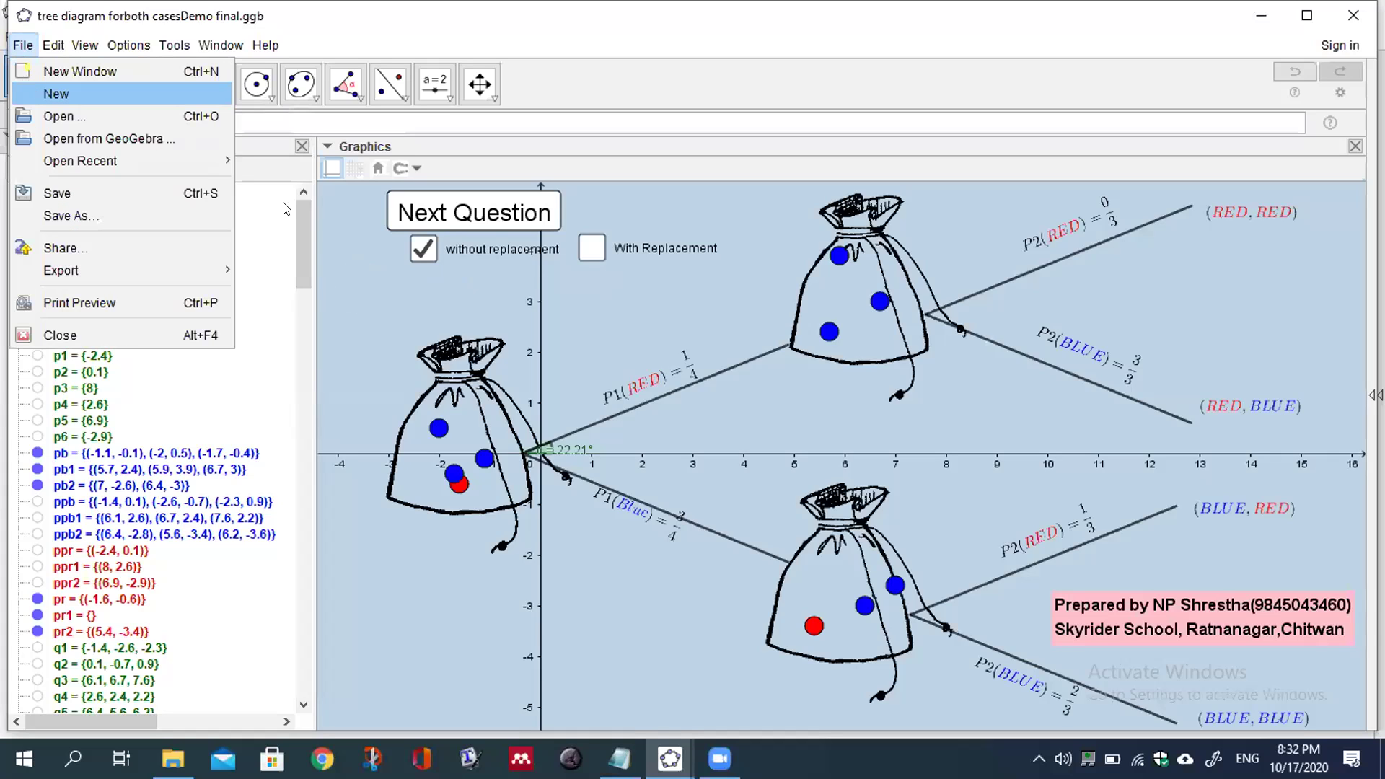
pyautogui.click(668, 391)
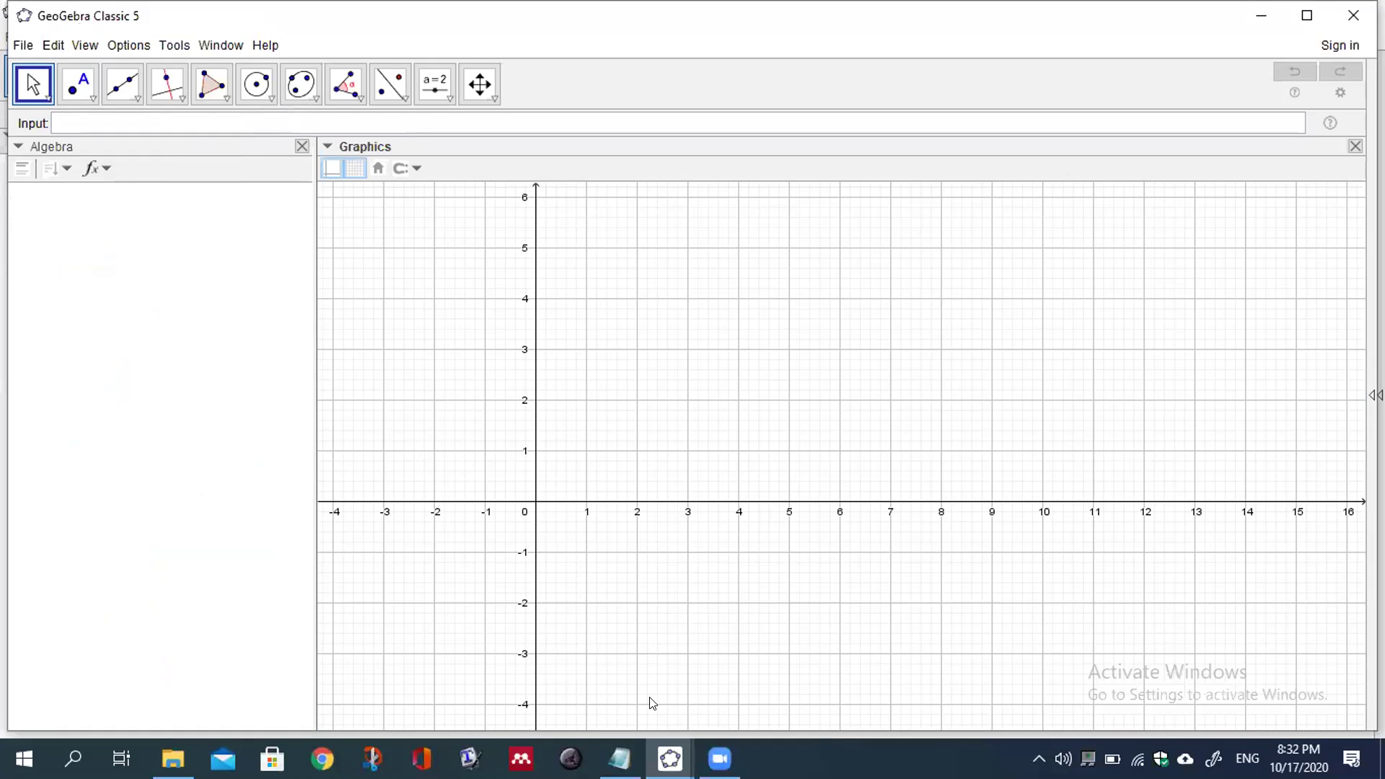
# Step: Switch to the "note pad stft" note in Notepad, copy the whole ball-drawing question, and return to the blank GeoGebra file
pyautogui.moveTo(619, 757)
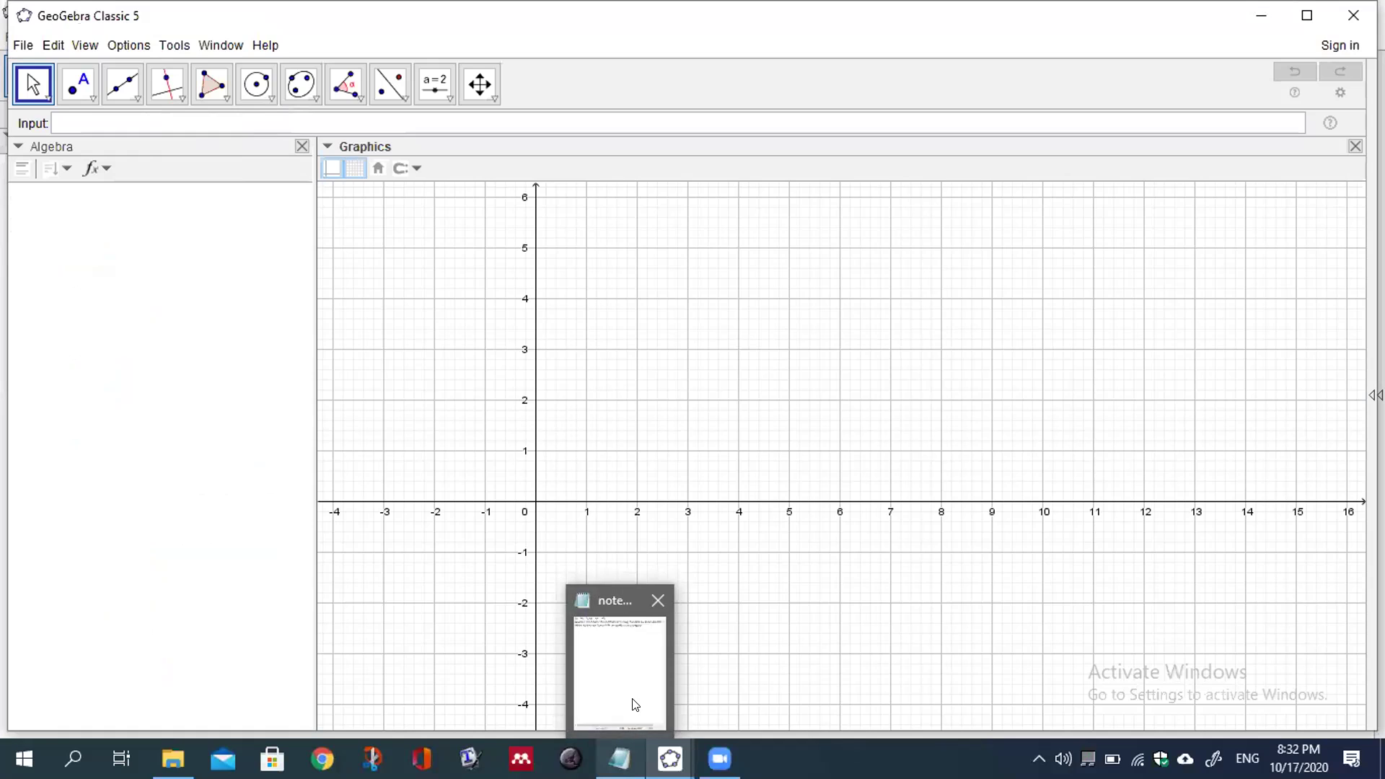
pyautogui.click(667, 646)
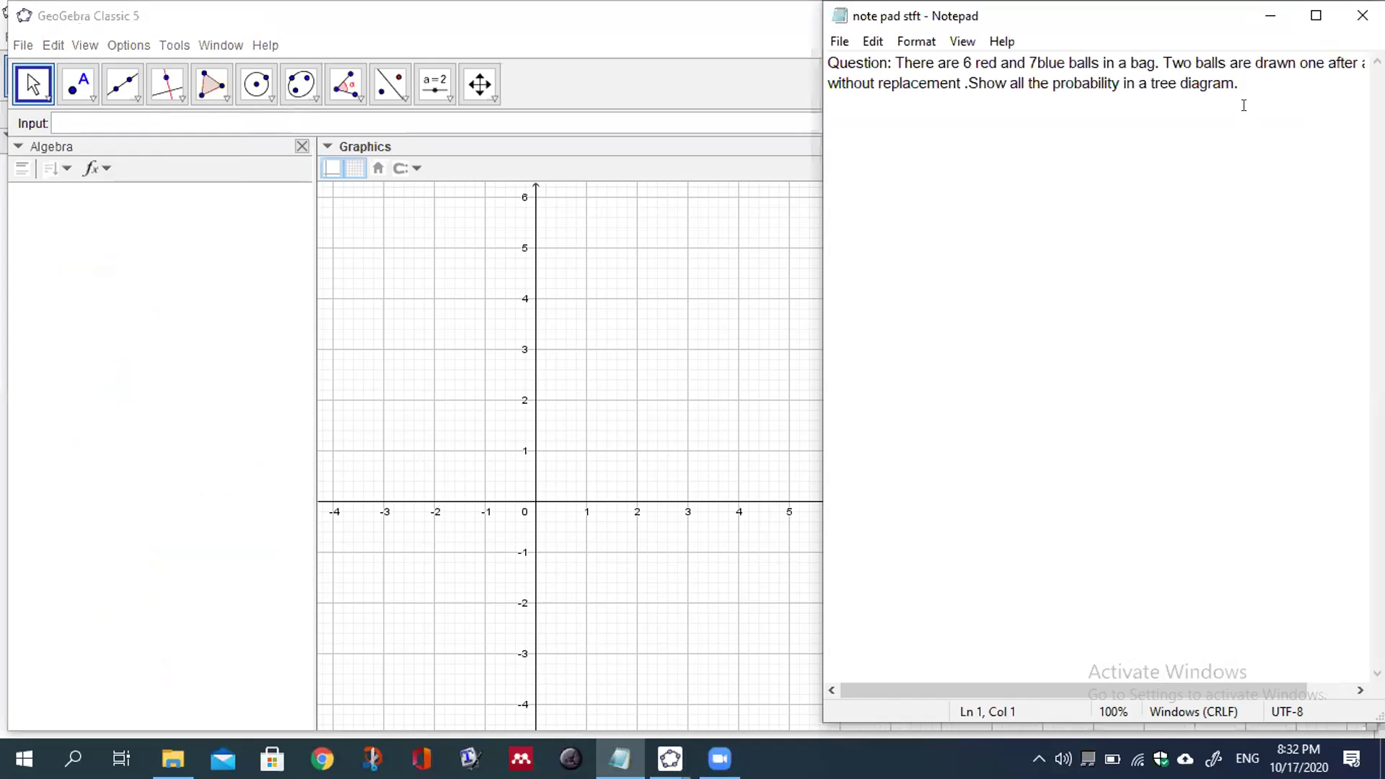
pyautogui.moveTo(1239, 83); pyautogui.dragTo(1018, 83)
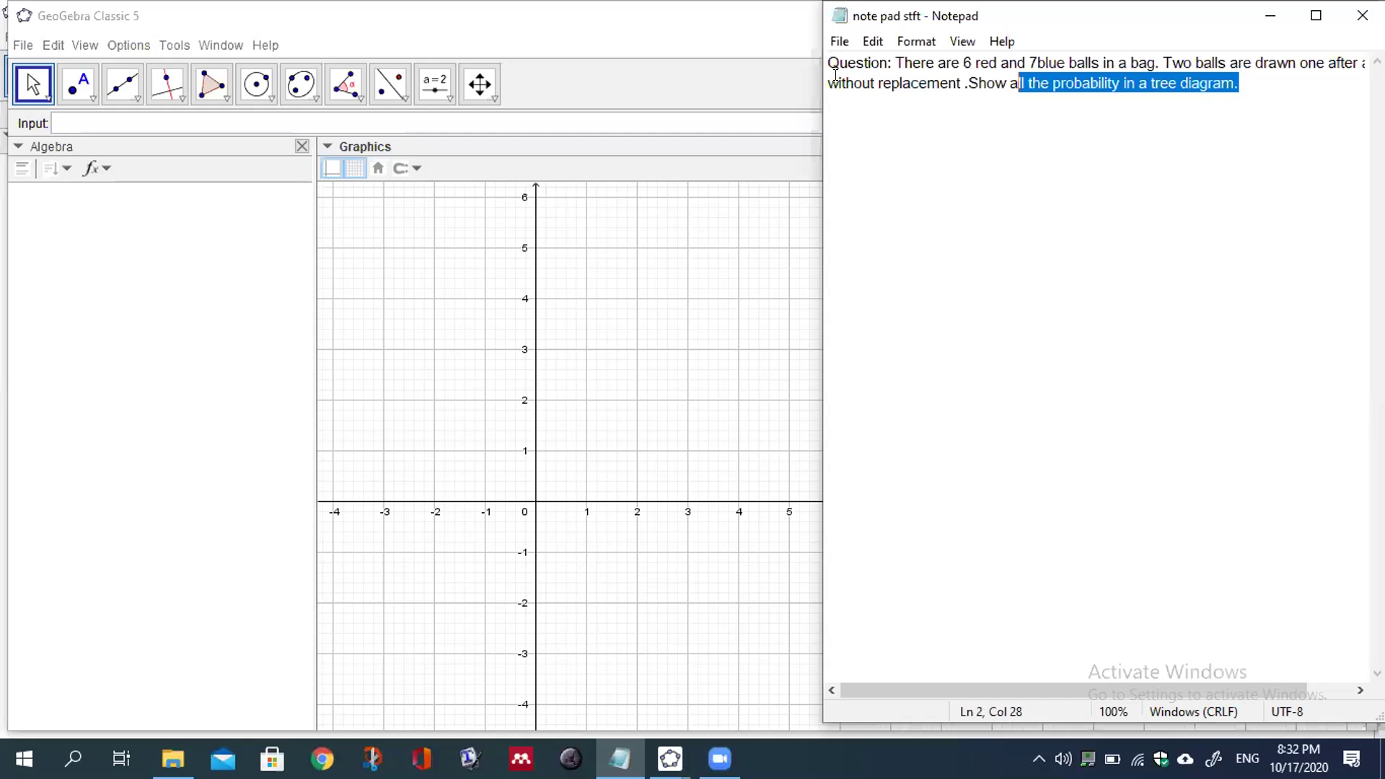
pyautogui.moveTo(836, 74); pyautogui.dragTo(823, 59)
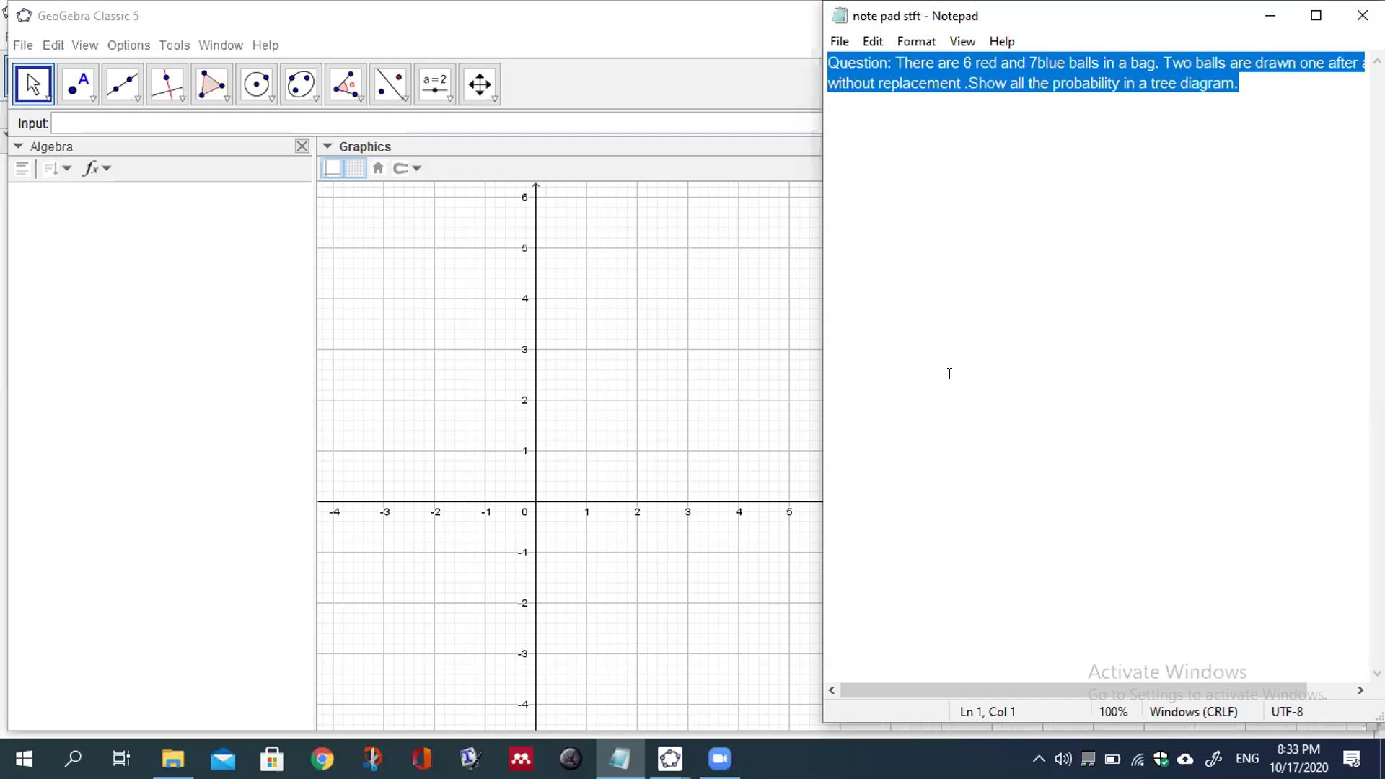
pyautogui.click(1055, 577)
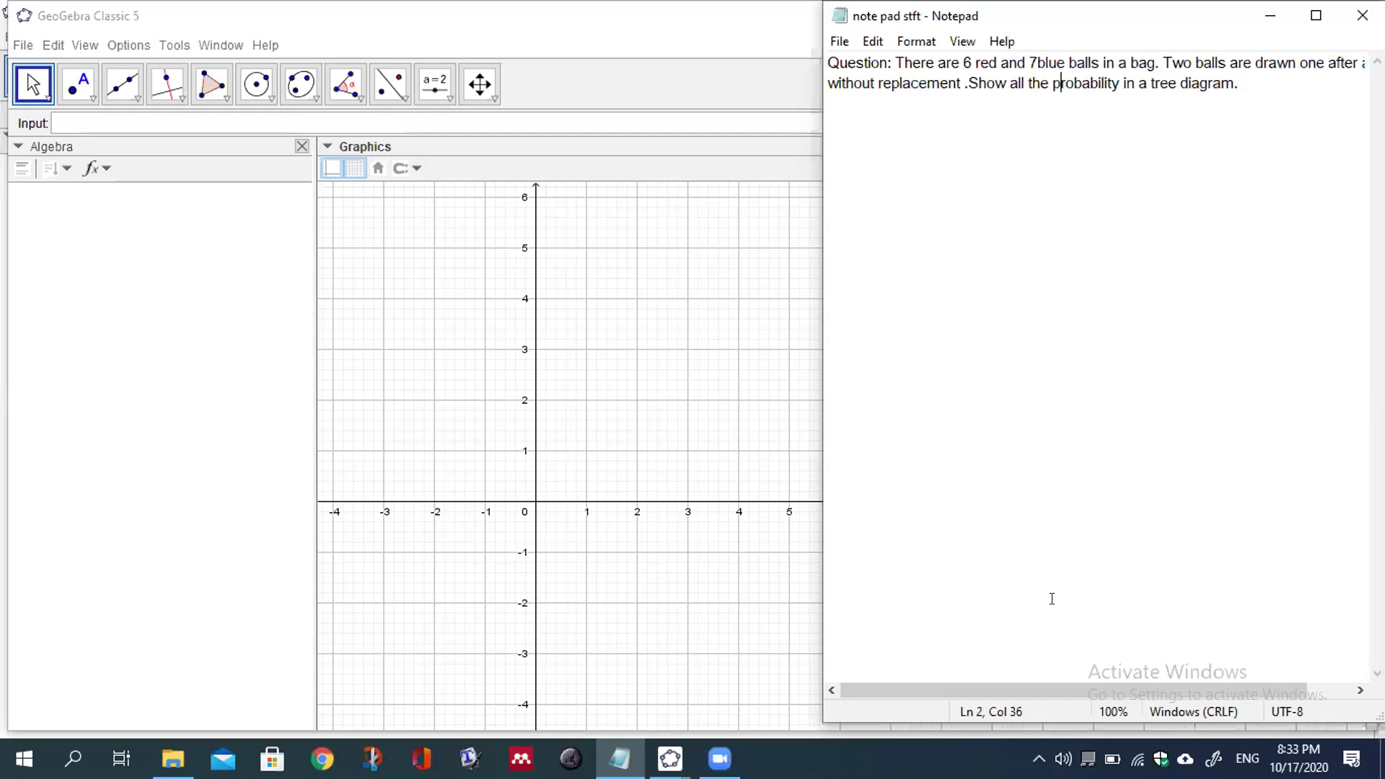
pyautogui.click(769, 676)
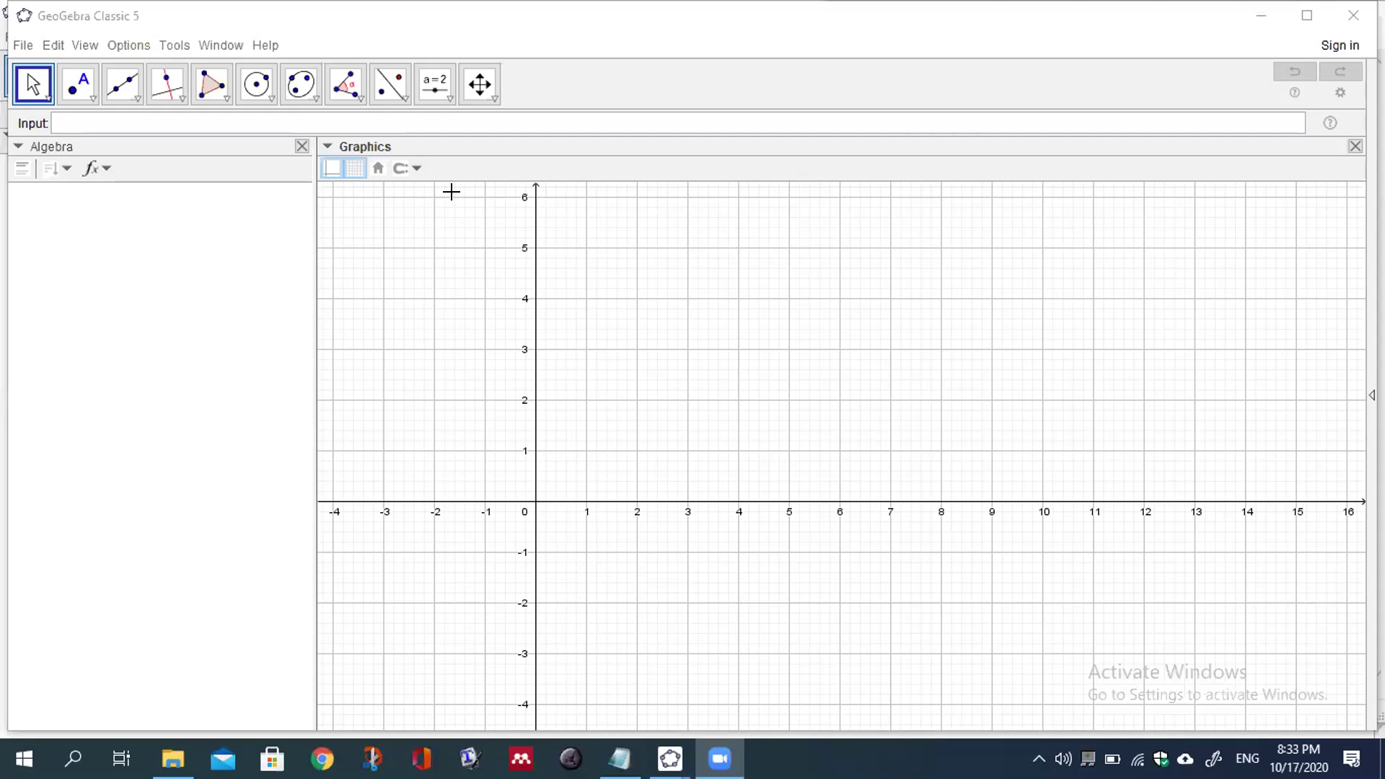
pyautogui.click(446, 98)
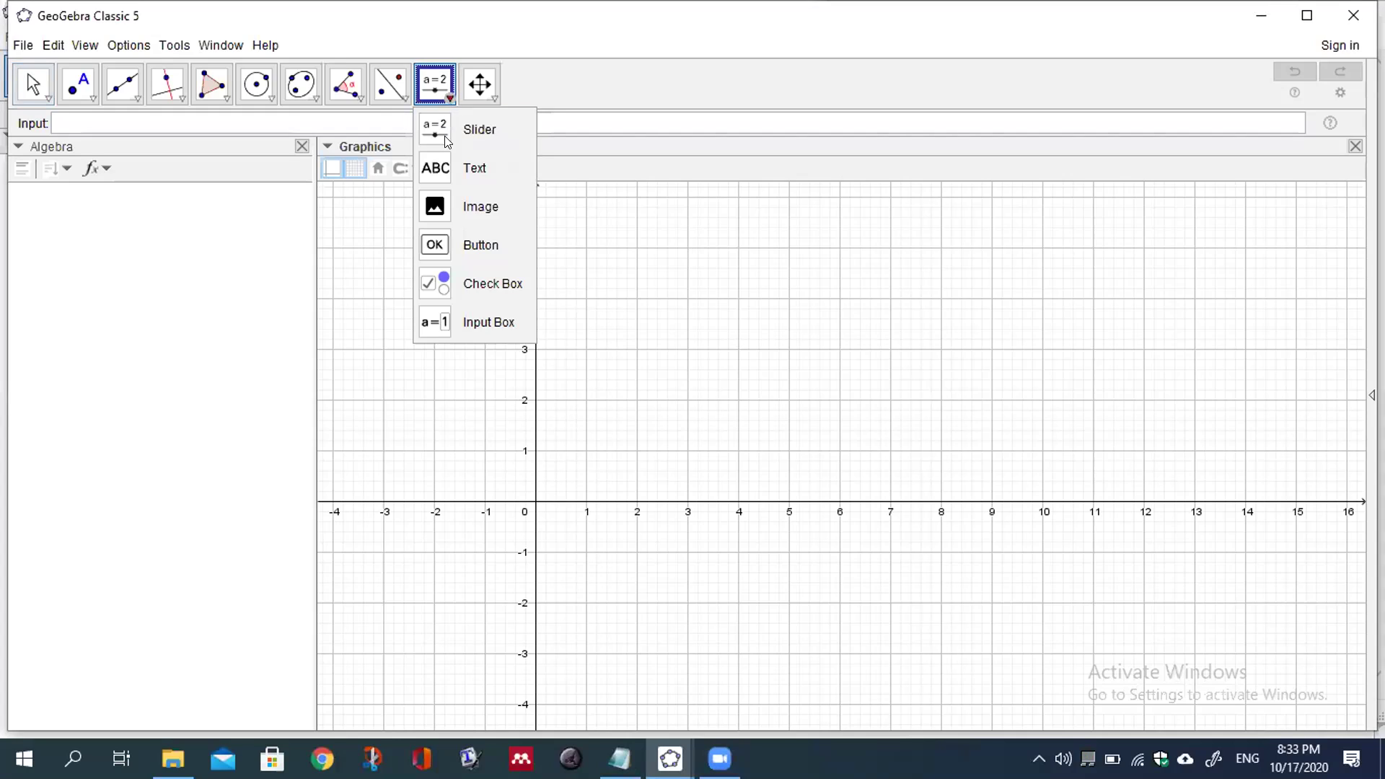
pyautogui.click(443, 173)
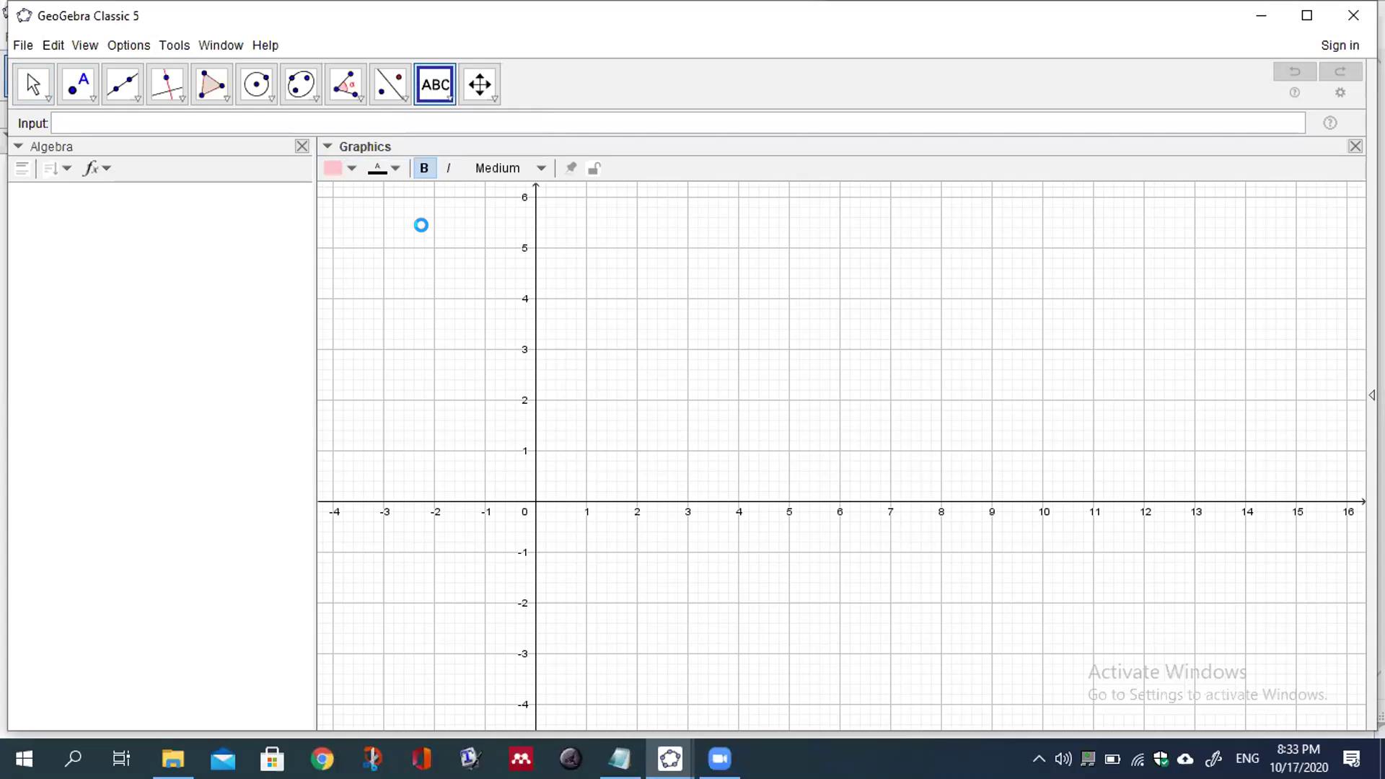
pyautogui.click(421, 225)
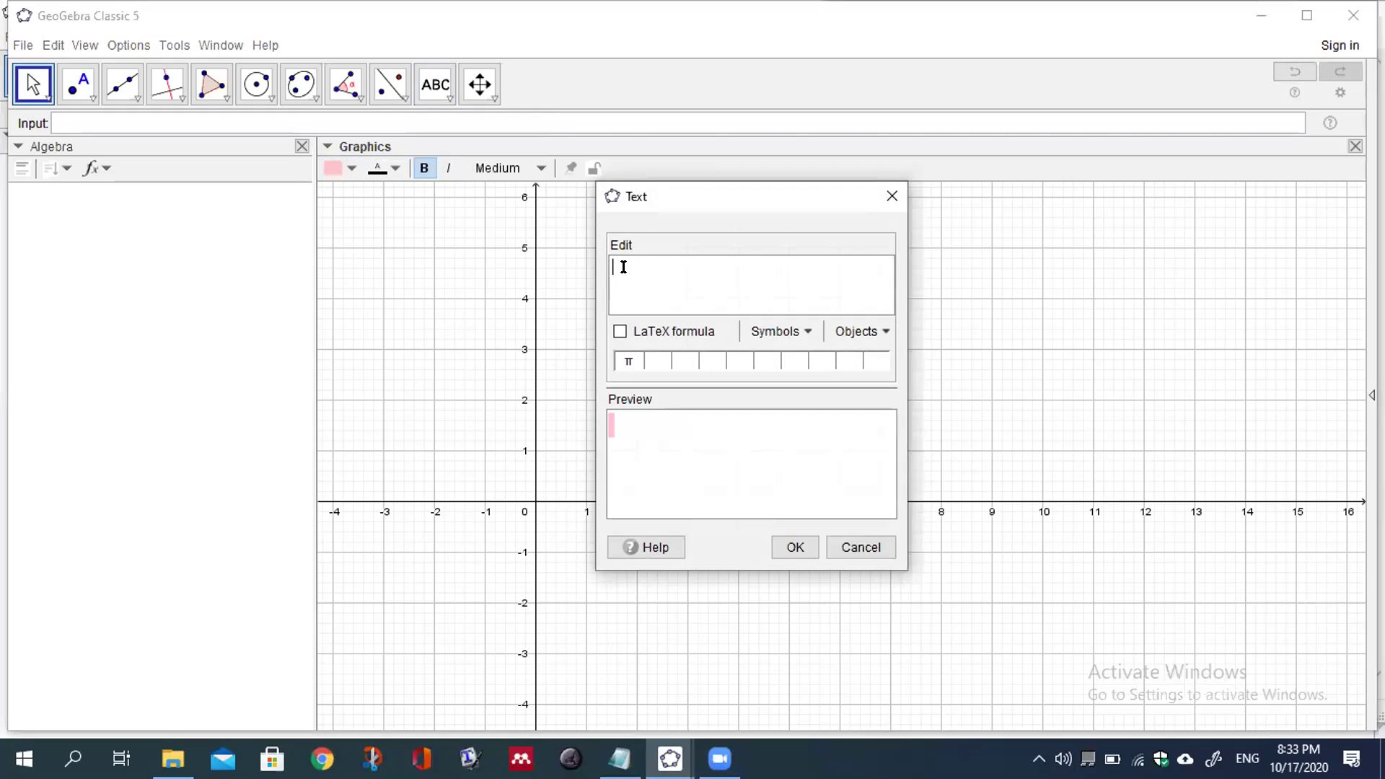
pyautogui.hotkey('ctrl', 'v')
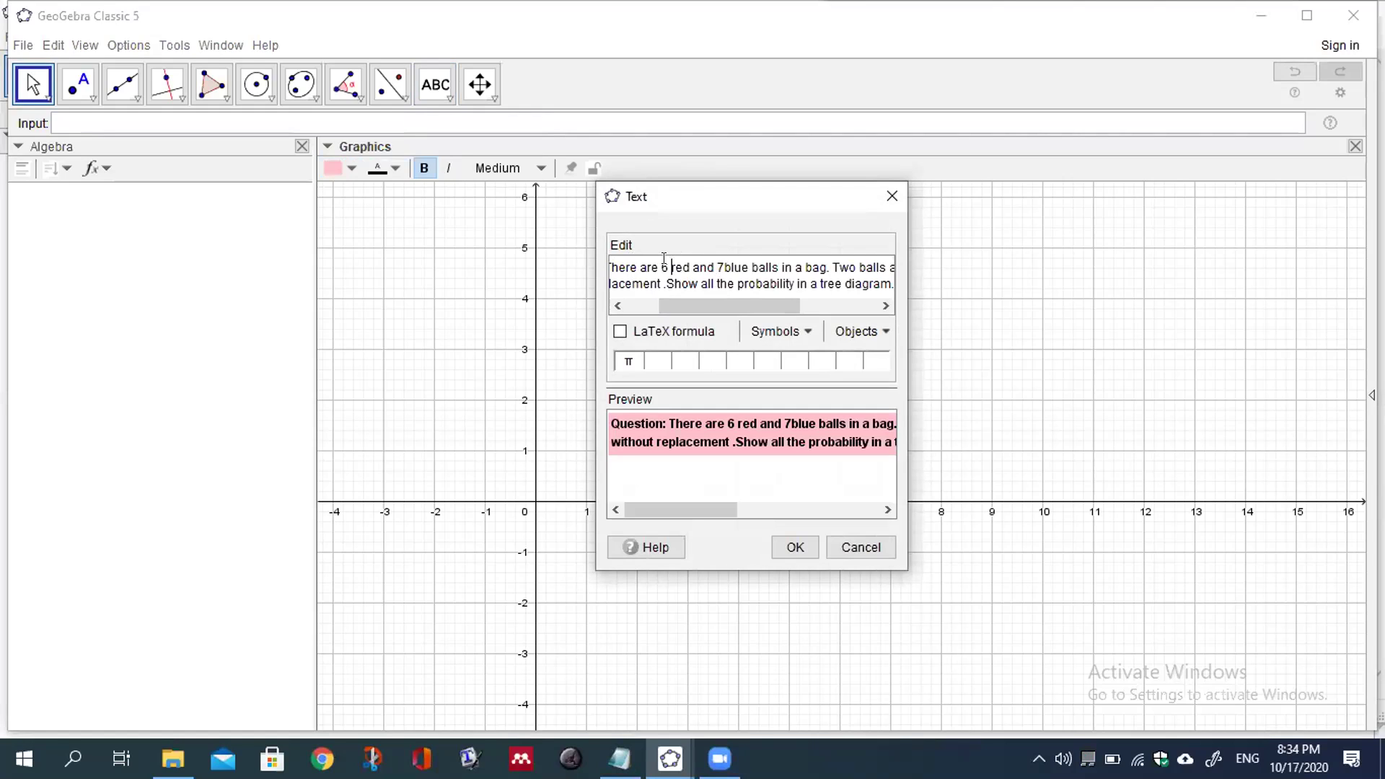
pyautogui.write('\\')
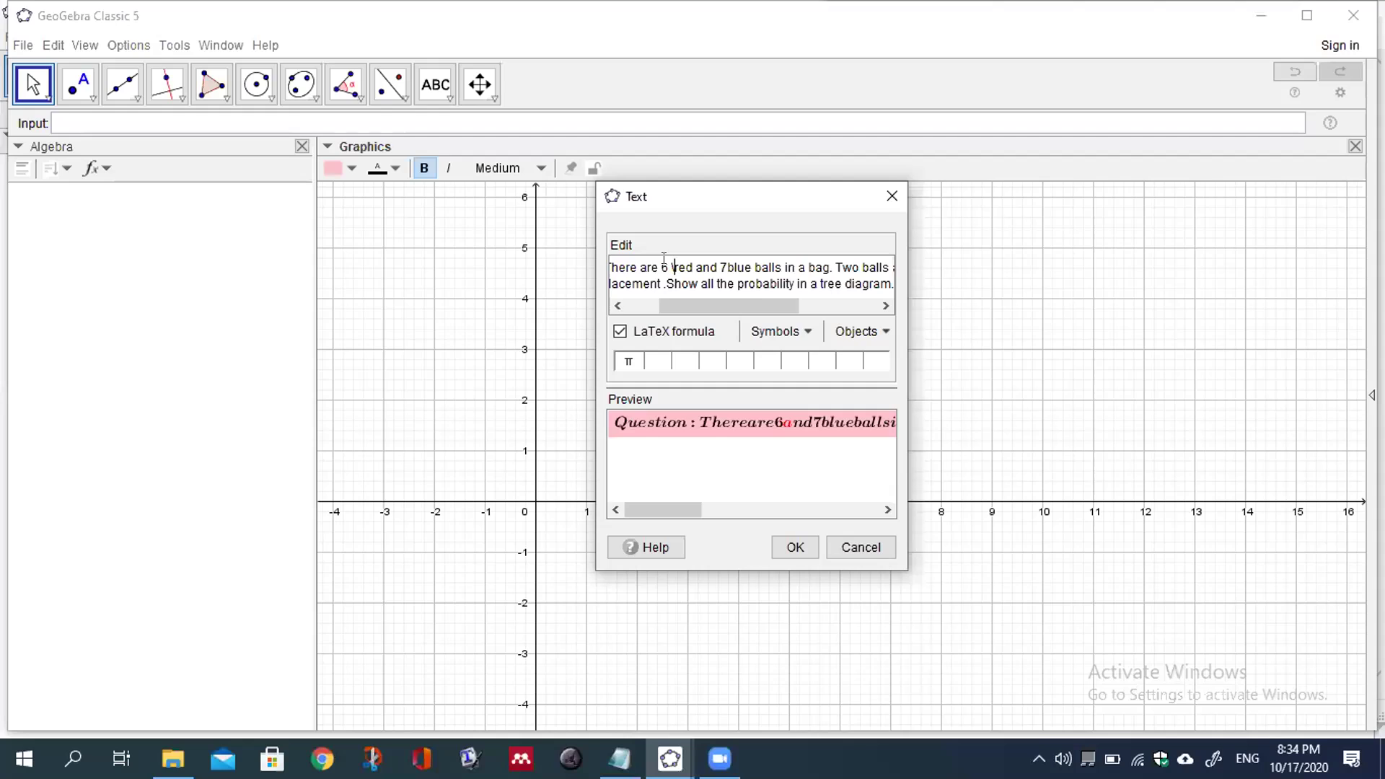
pyautogui.write('re')
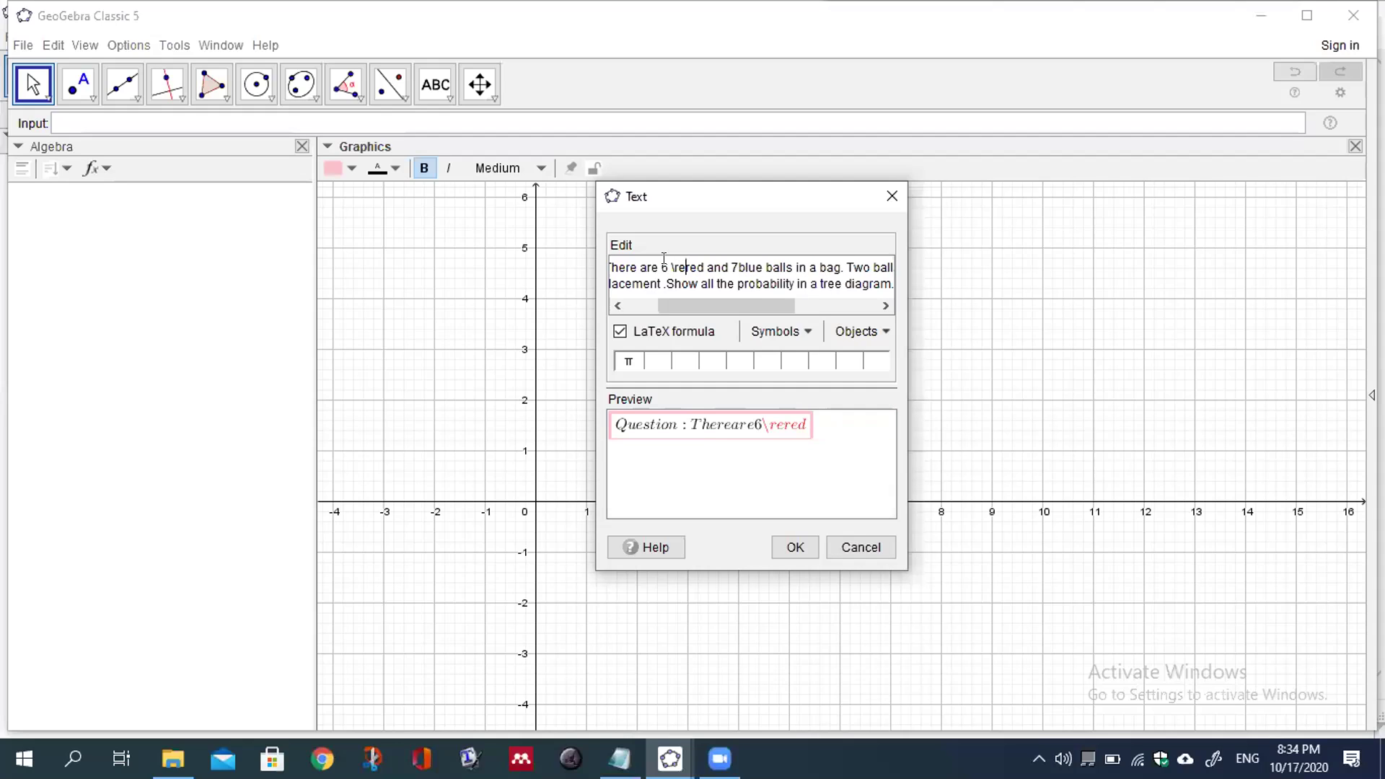
pyautogui.write('d{red')
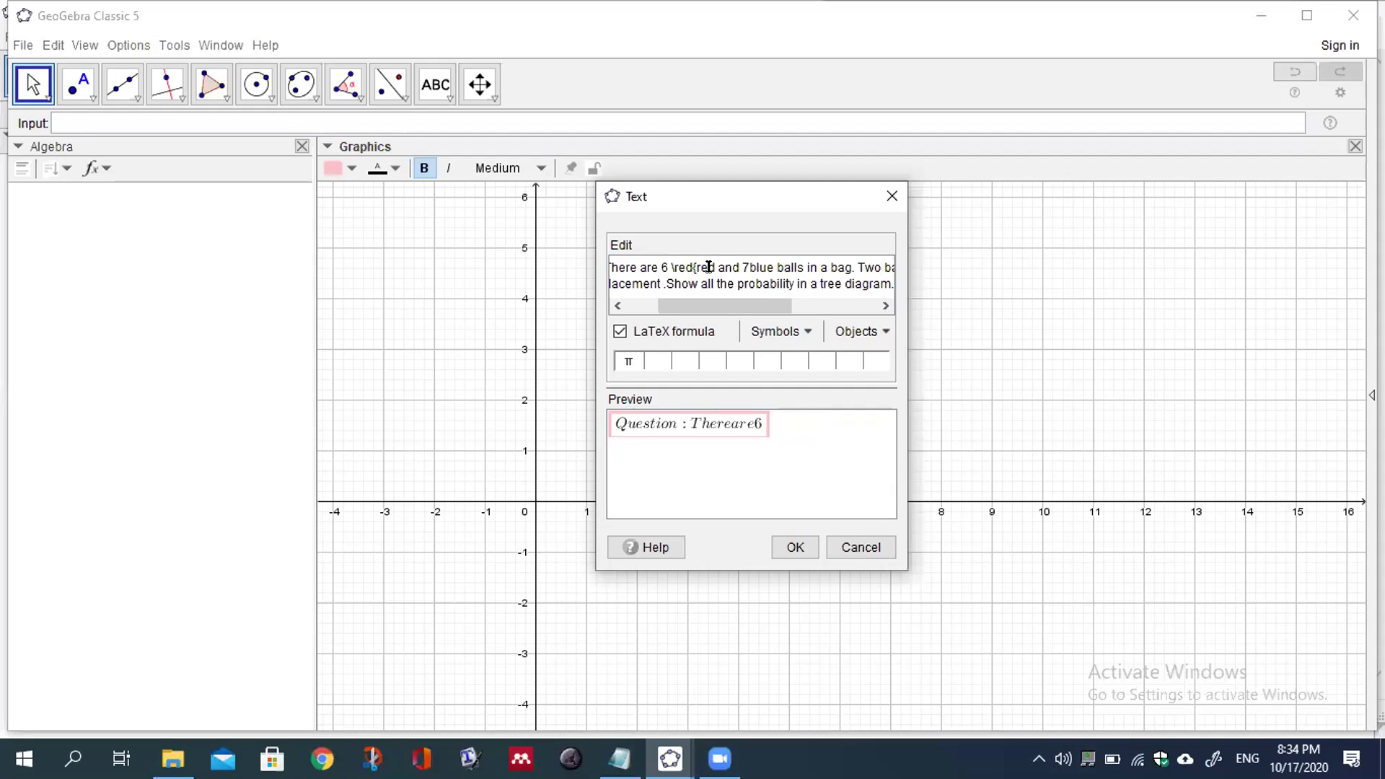
pyautogui.write('}')
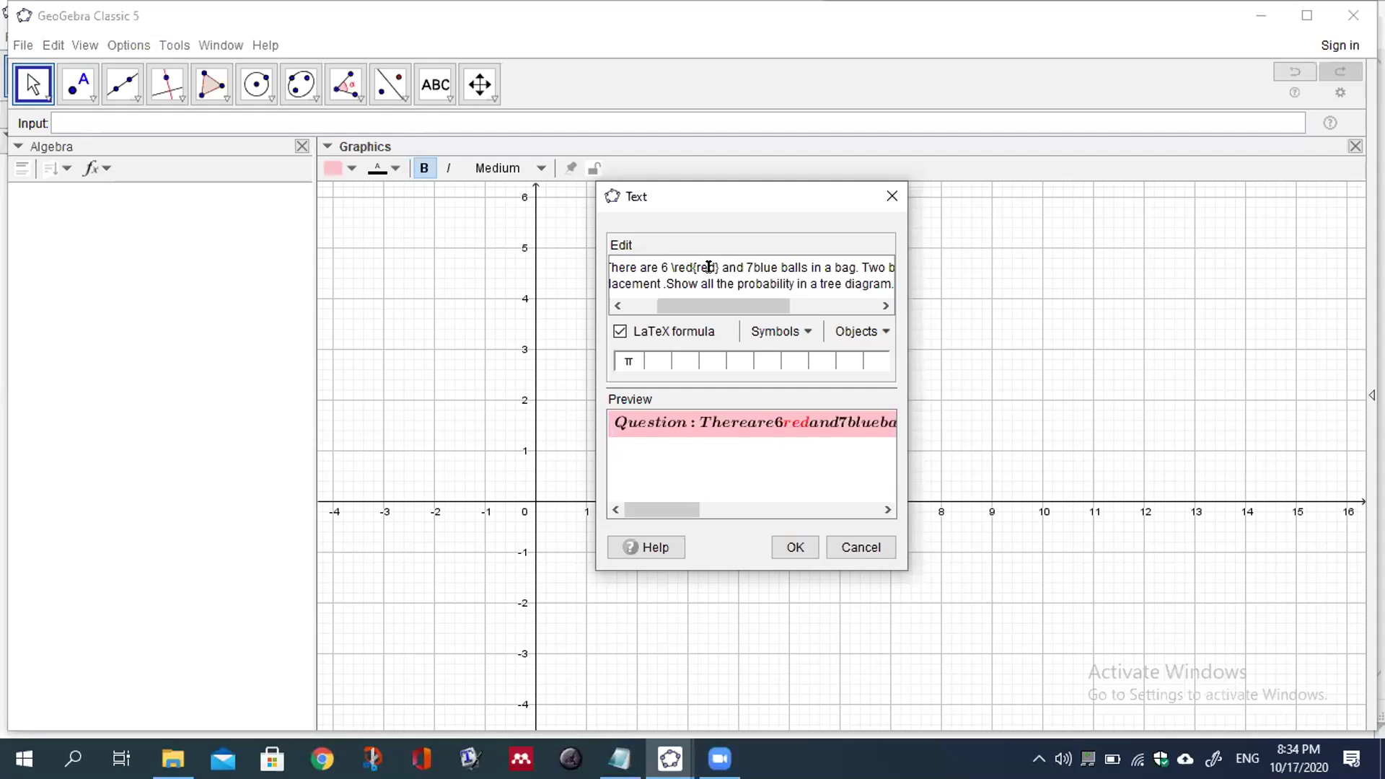
# Step: Remove the pink background colour from the text style and discard the open text without inserting it
pyautogui.click(352, 169)
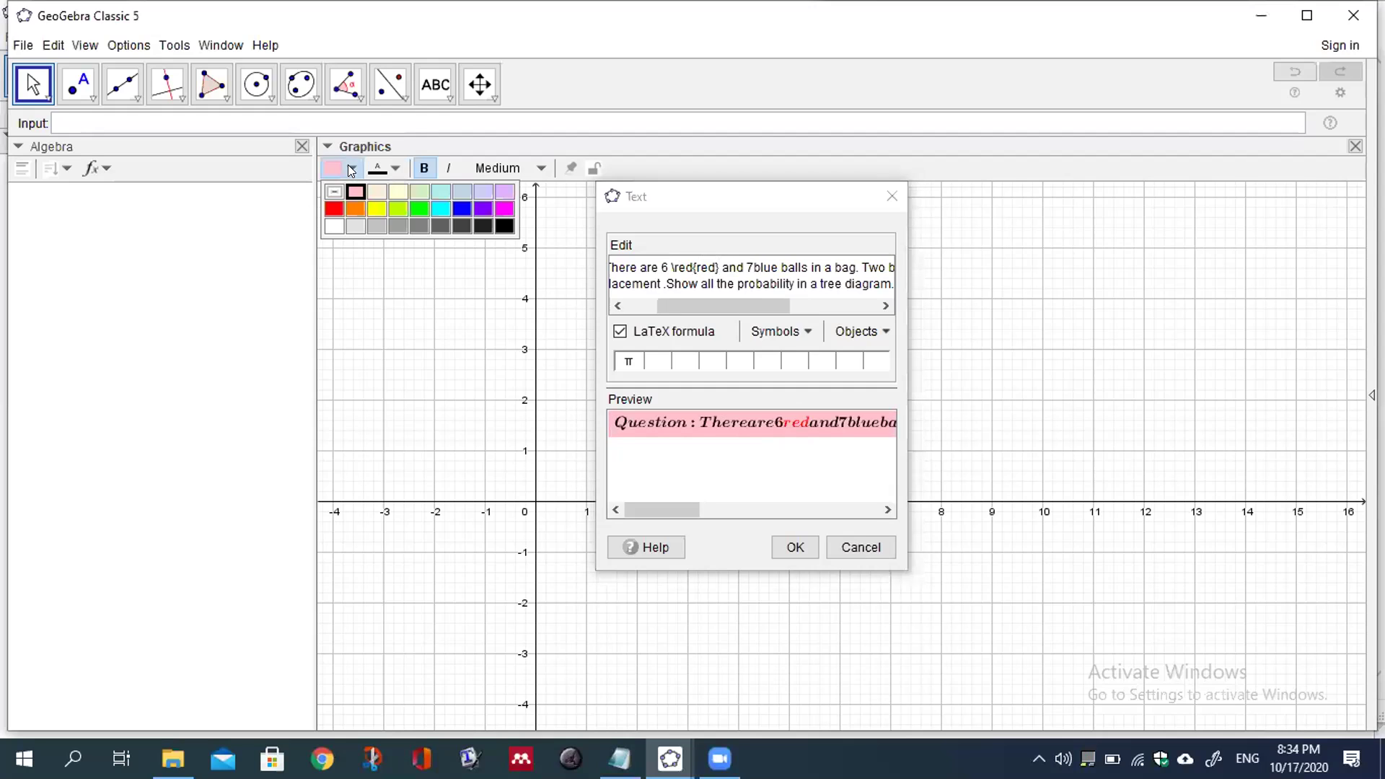
pyautogui.click(332, 194)
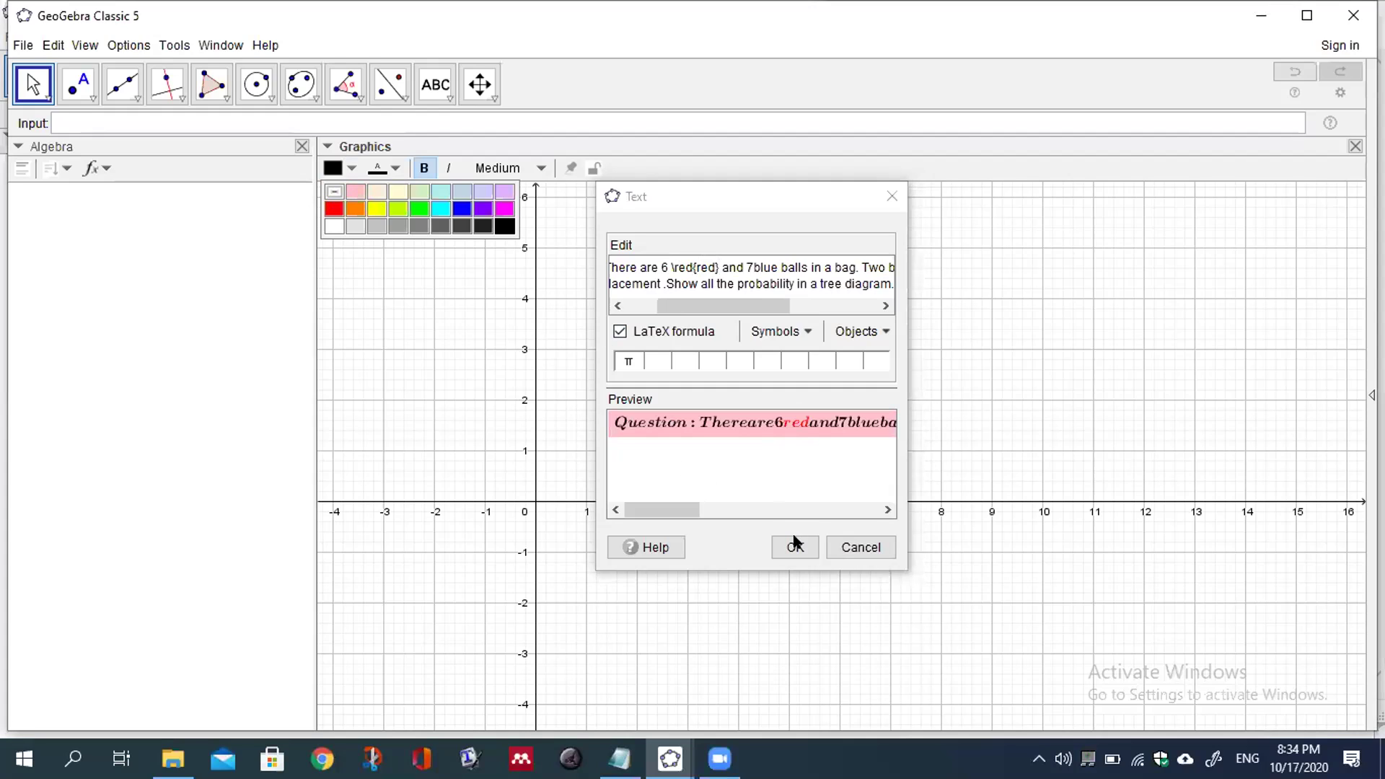
pyautogui.click(854, 546)
# Step: Start a new text containing the copied ball-drawing question and wrap everything after "Question:" in a LaTeX \text{} command
pyautogui.click(441, 94)
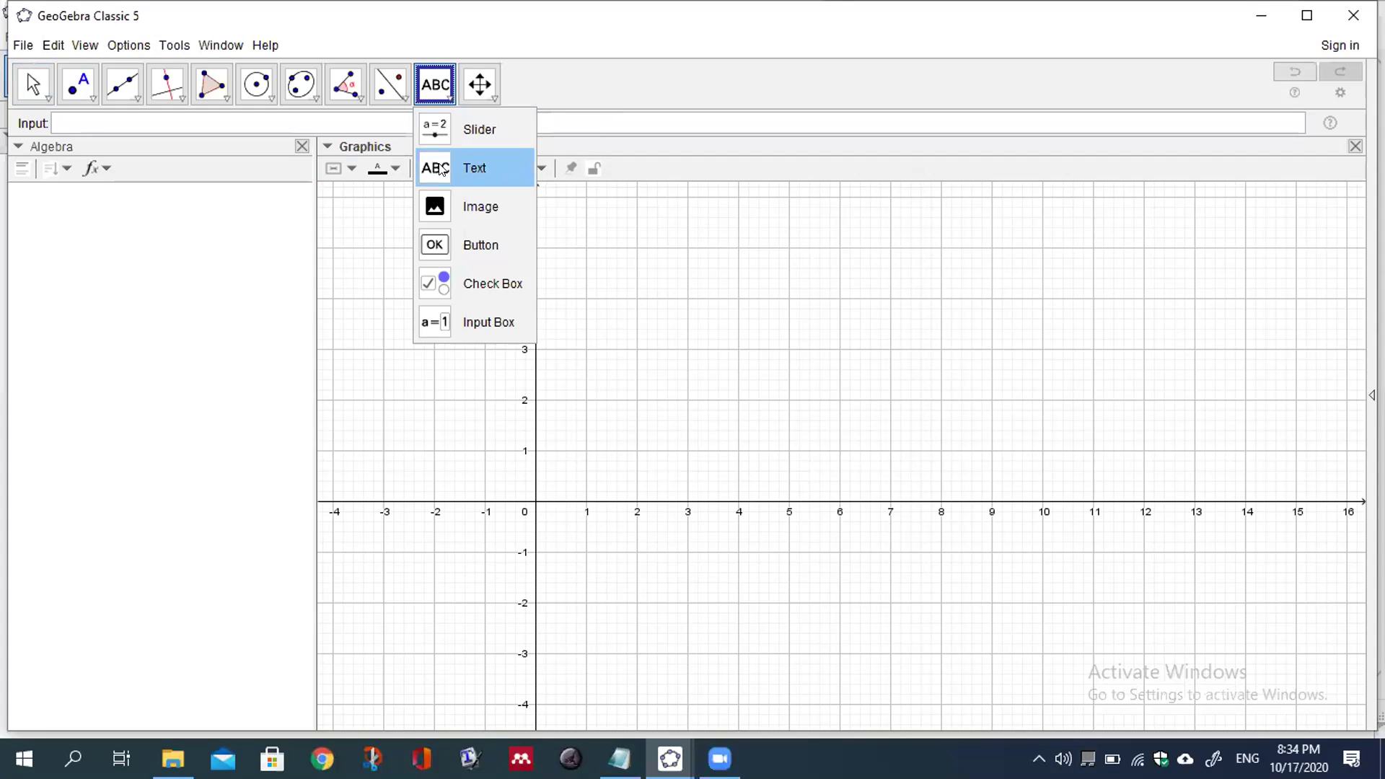
pyautogui.click(441, 168)
pyautogui.click(442, 90)
pyautogui.click(479, 85)
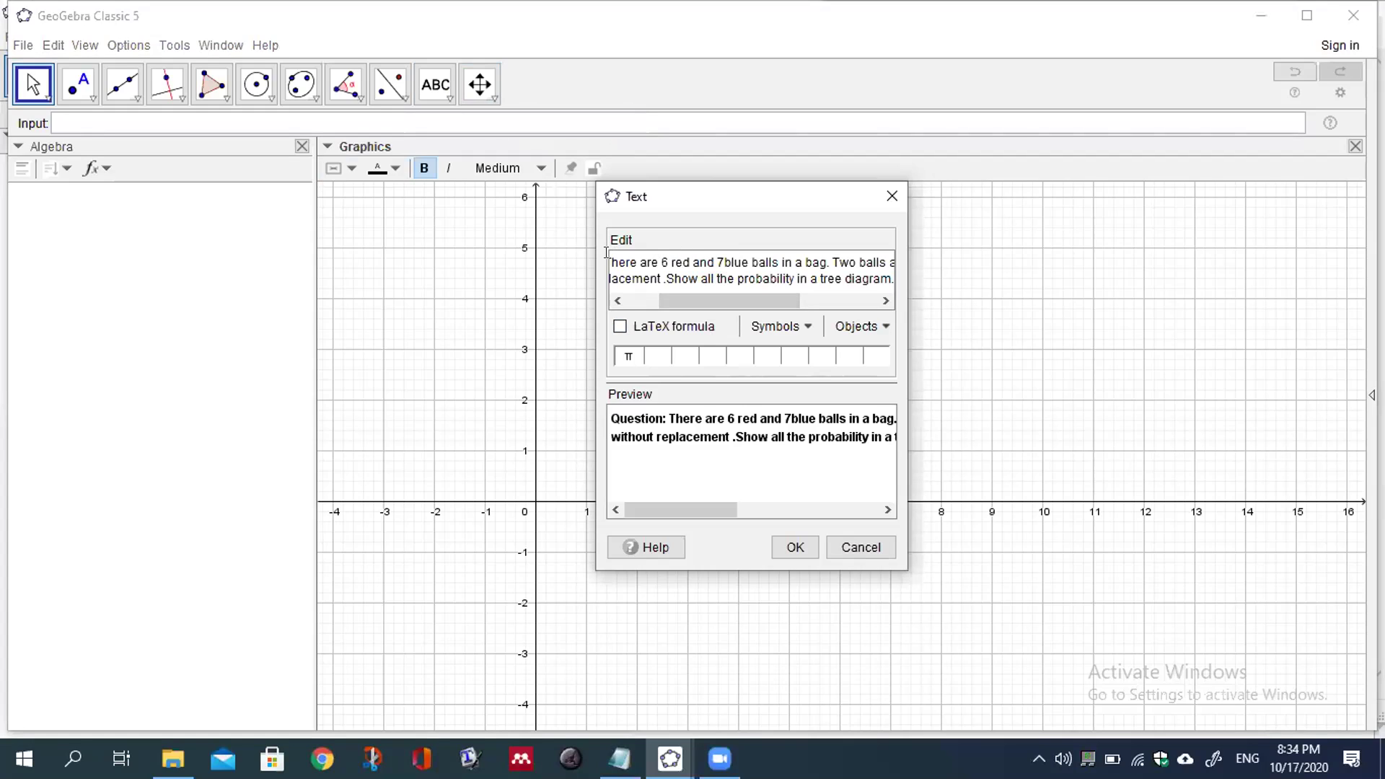
pyautogui.press('Left')
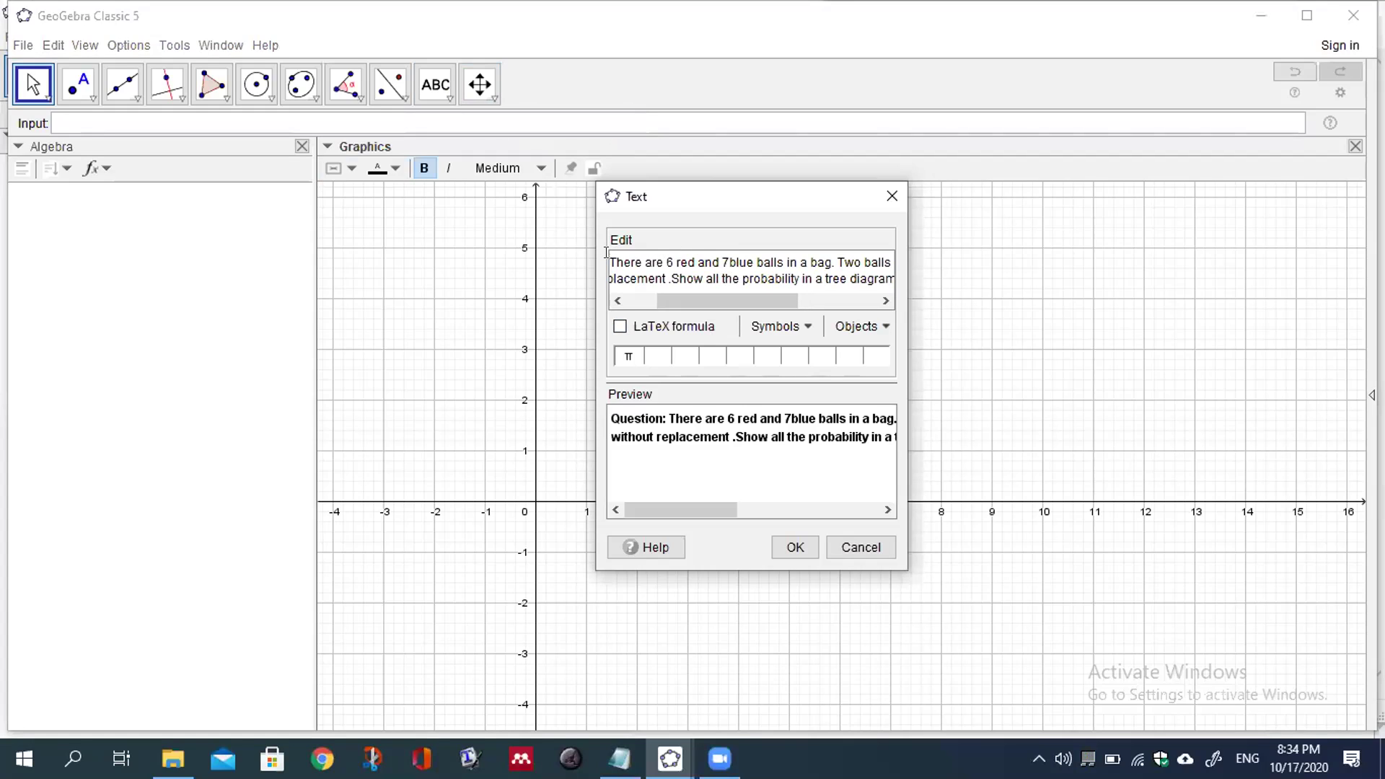
pyautogui.write('\\text')
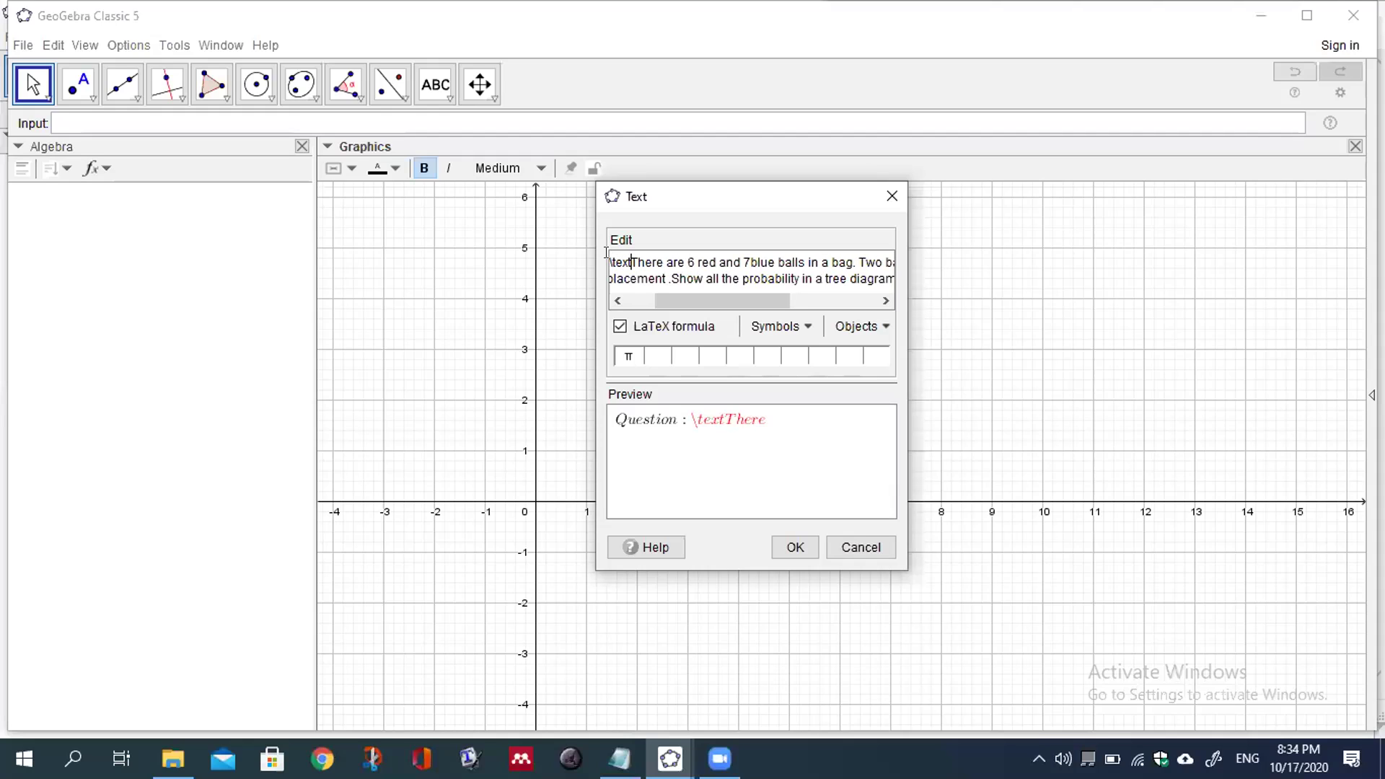
pyautogui.write('{')
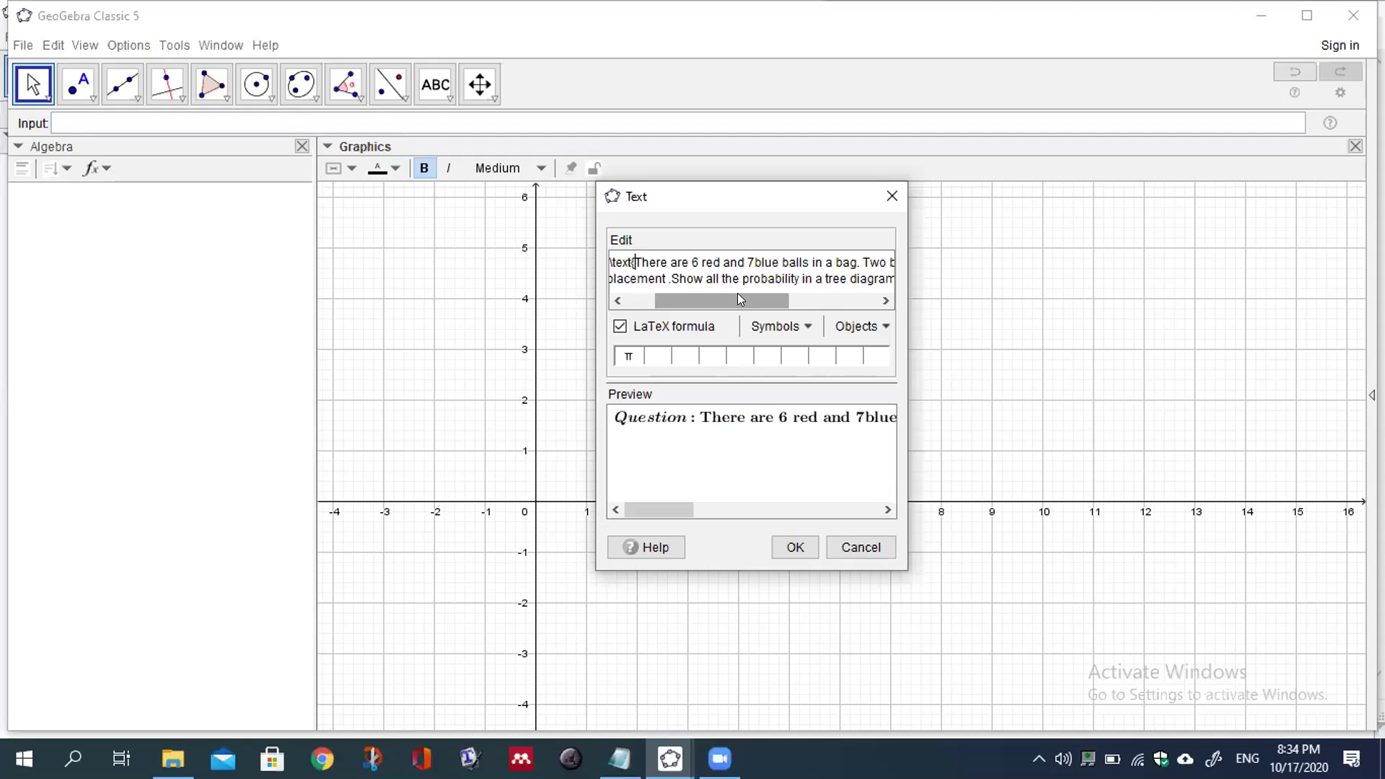
pyautogui.moveTo(737, 293); pyautogui.dragTo(825, 293)
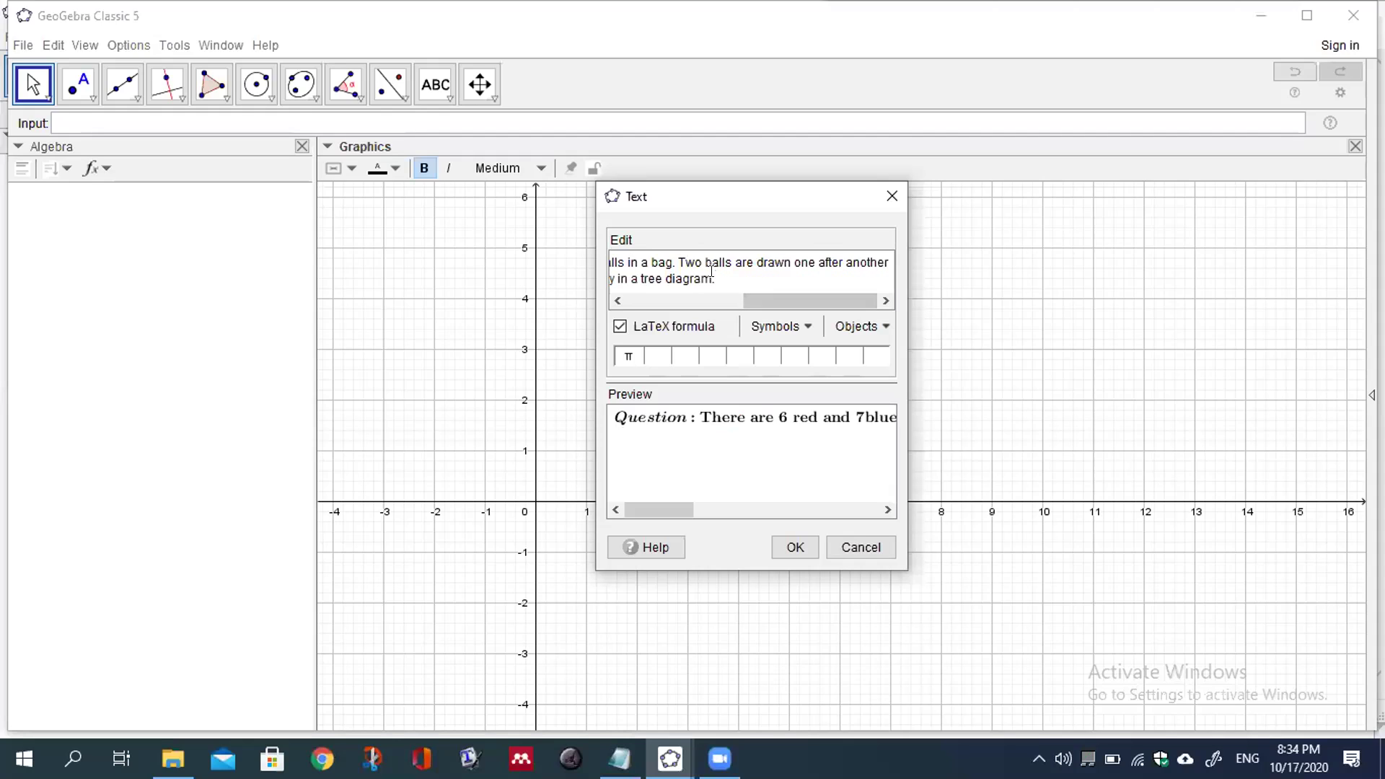
pyautogui.write('}')
# Step: Colour the word "red" in the question with \red{red}, widening the text dialog to show the whole line
pyautogui.moveTo(760, 294); pyautogui.dragTo(647, 298)
pyautogui.click(749, 261)
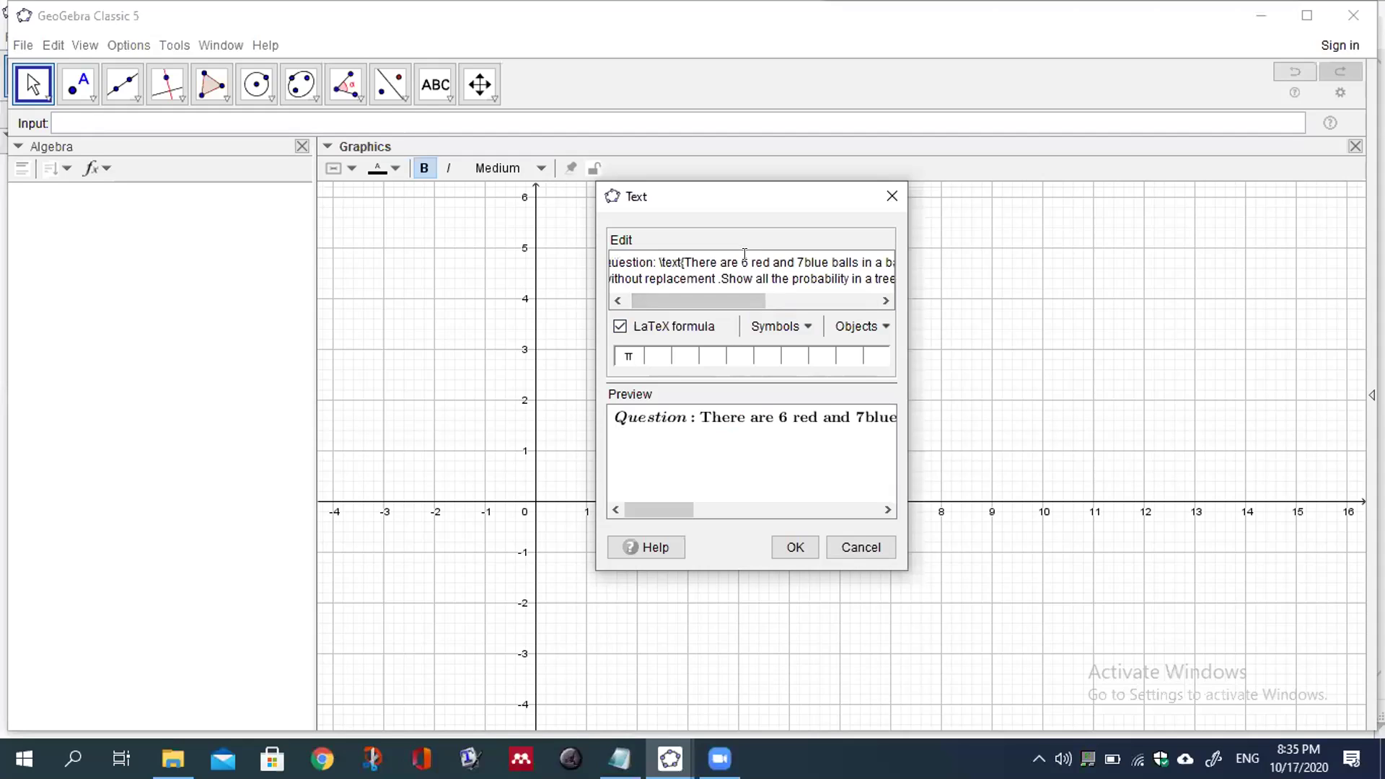
pyautogui.write('\\')
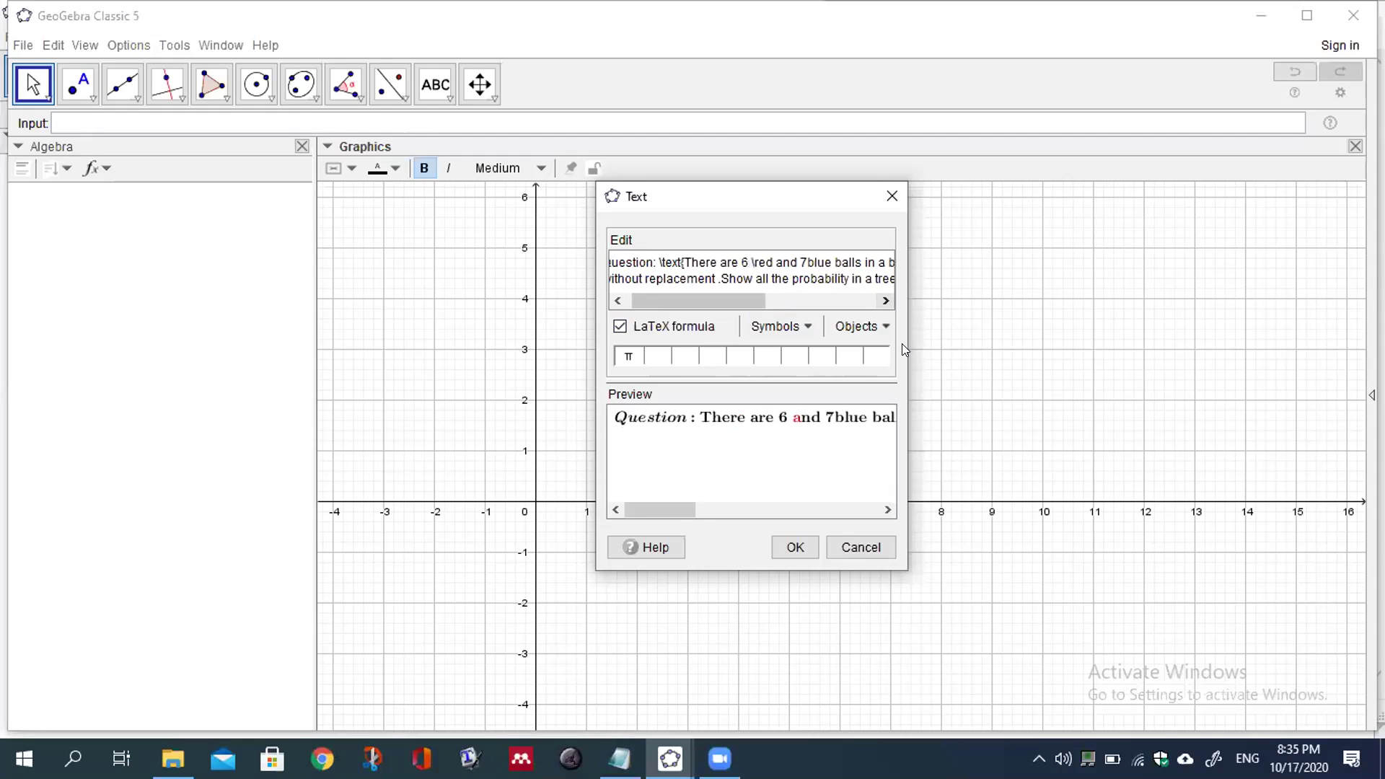
pyautogui.moveTo(906, 344); pyautogui.dragTo(1281, 344)
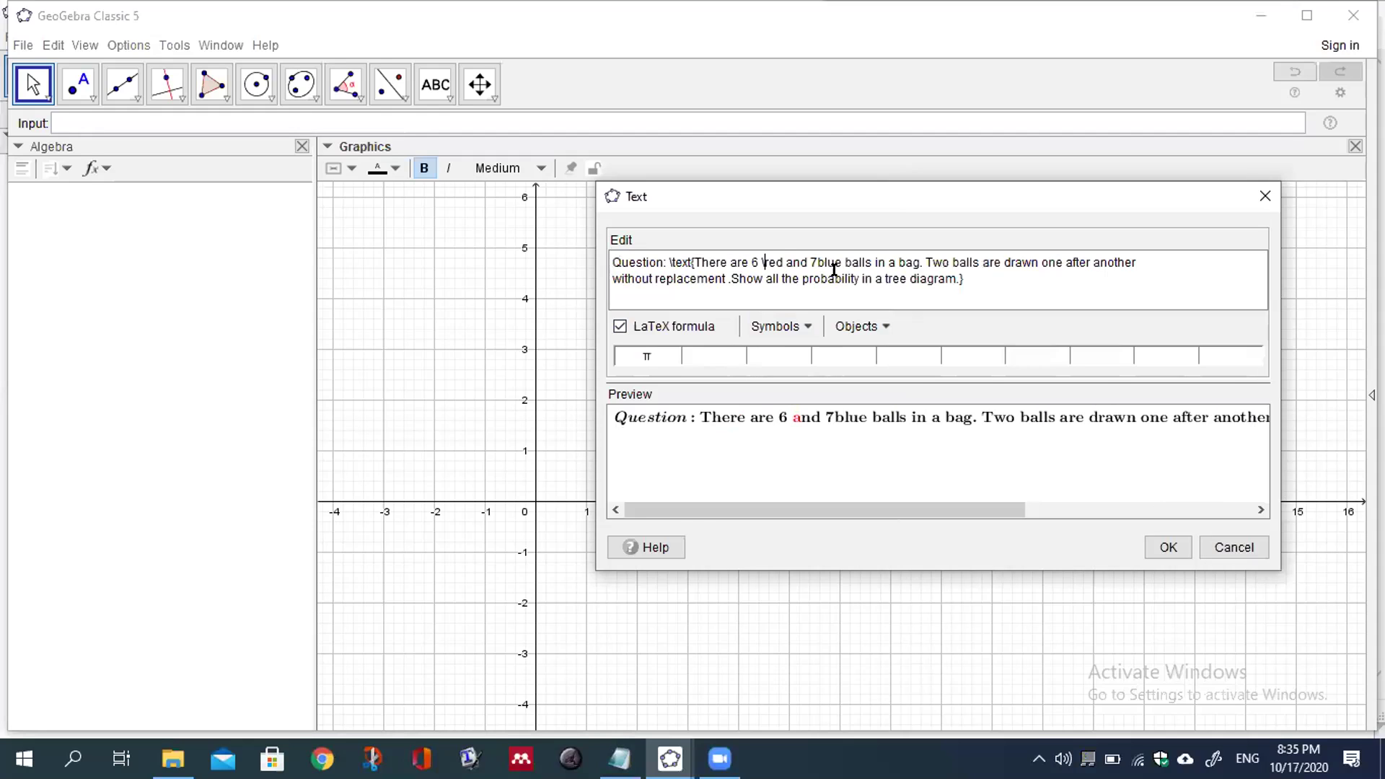
pyautogui.write('red{red')
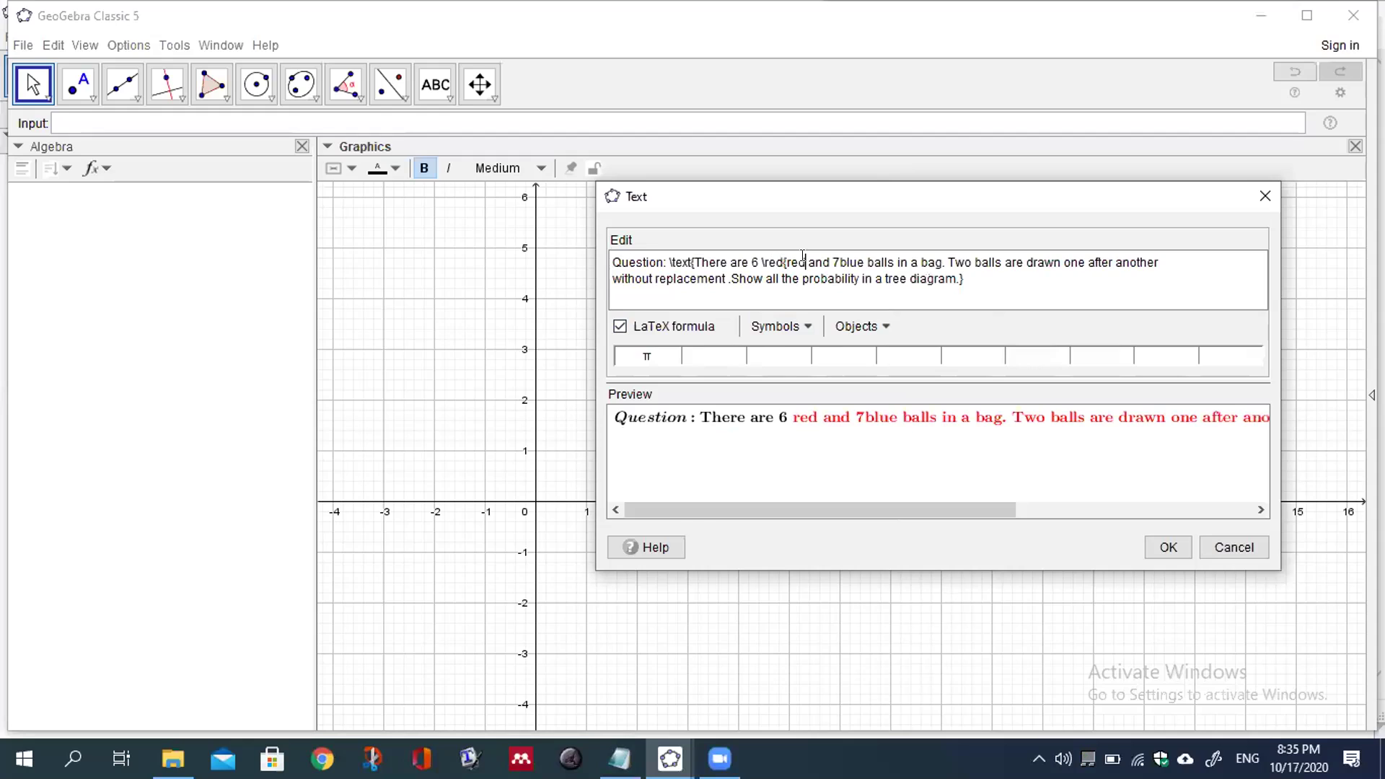
pyautogui.write('}')
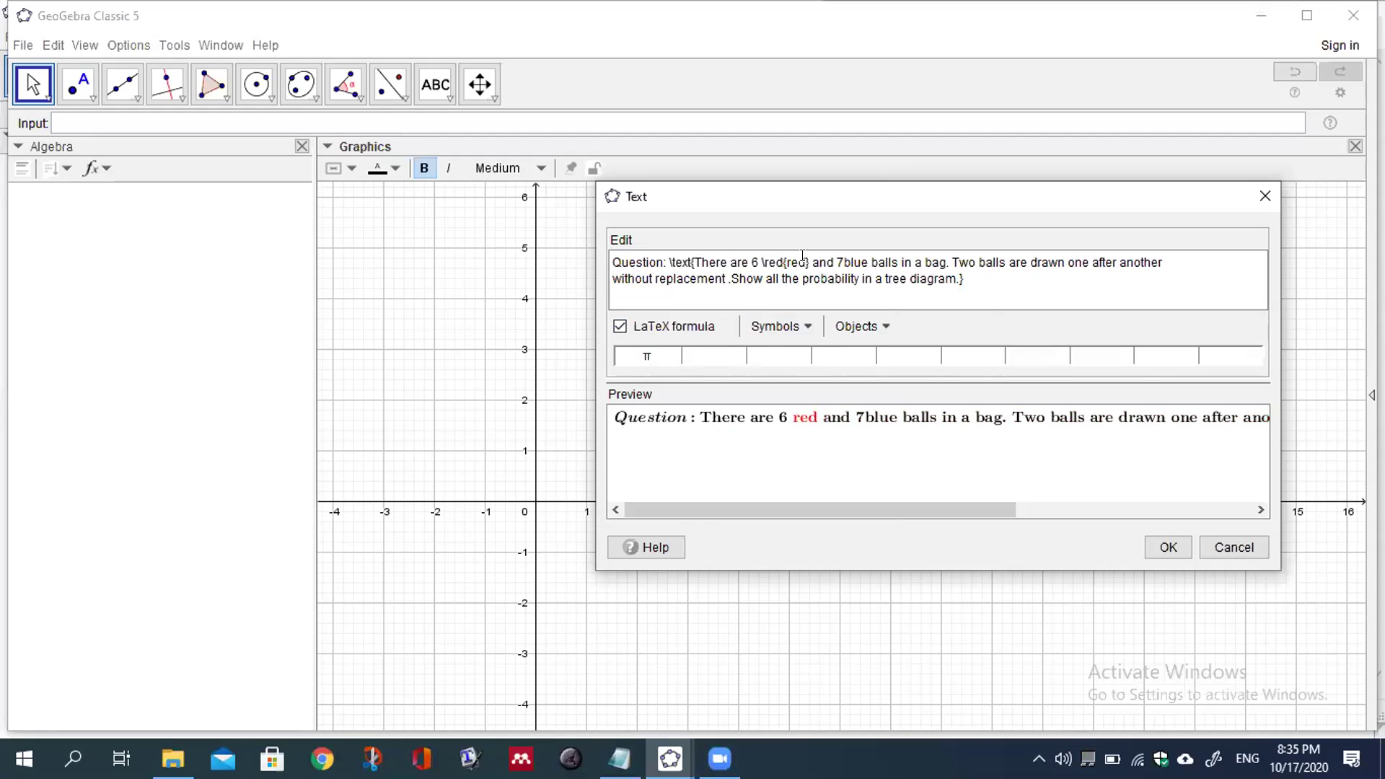
# Step: Colour the word "blue" in the question with \blue{blue}
pyautogui.click(840, 254)
pyautogui.write('\\')
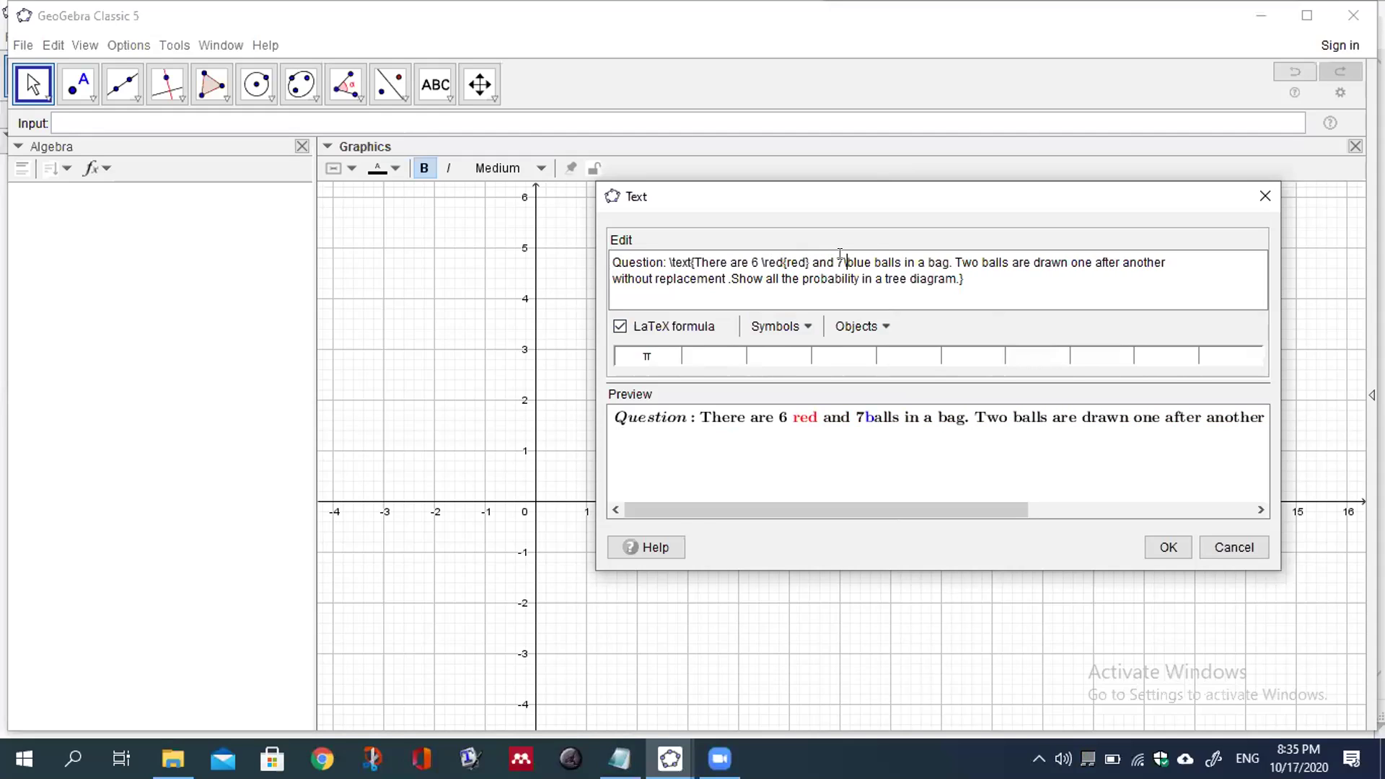
pyautogui.write('blue{blue')
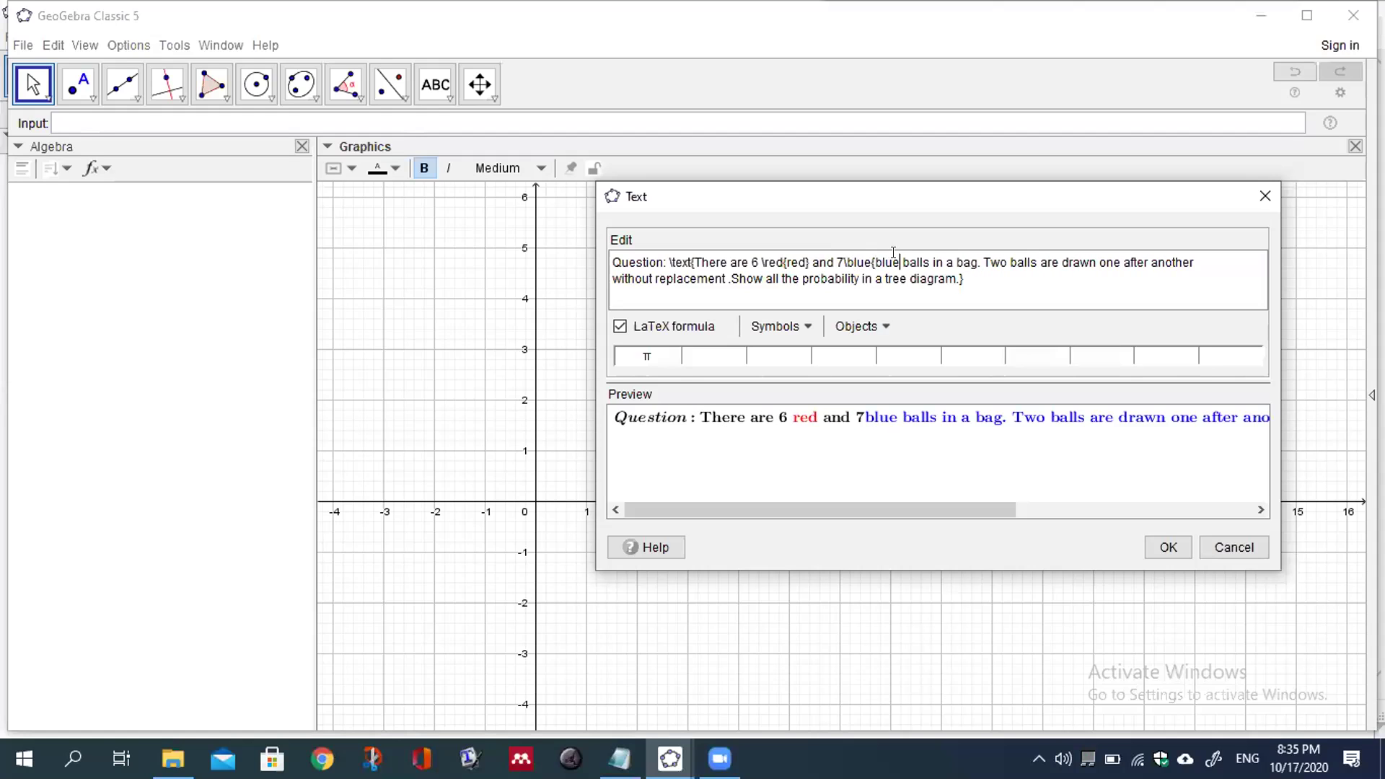
pyautogui.write('}')
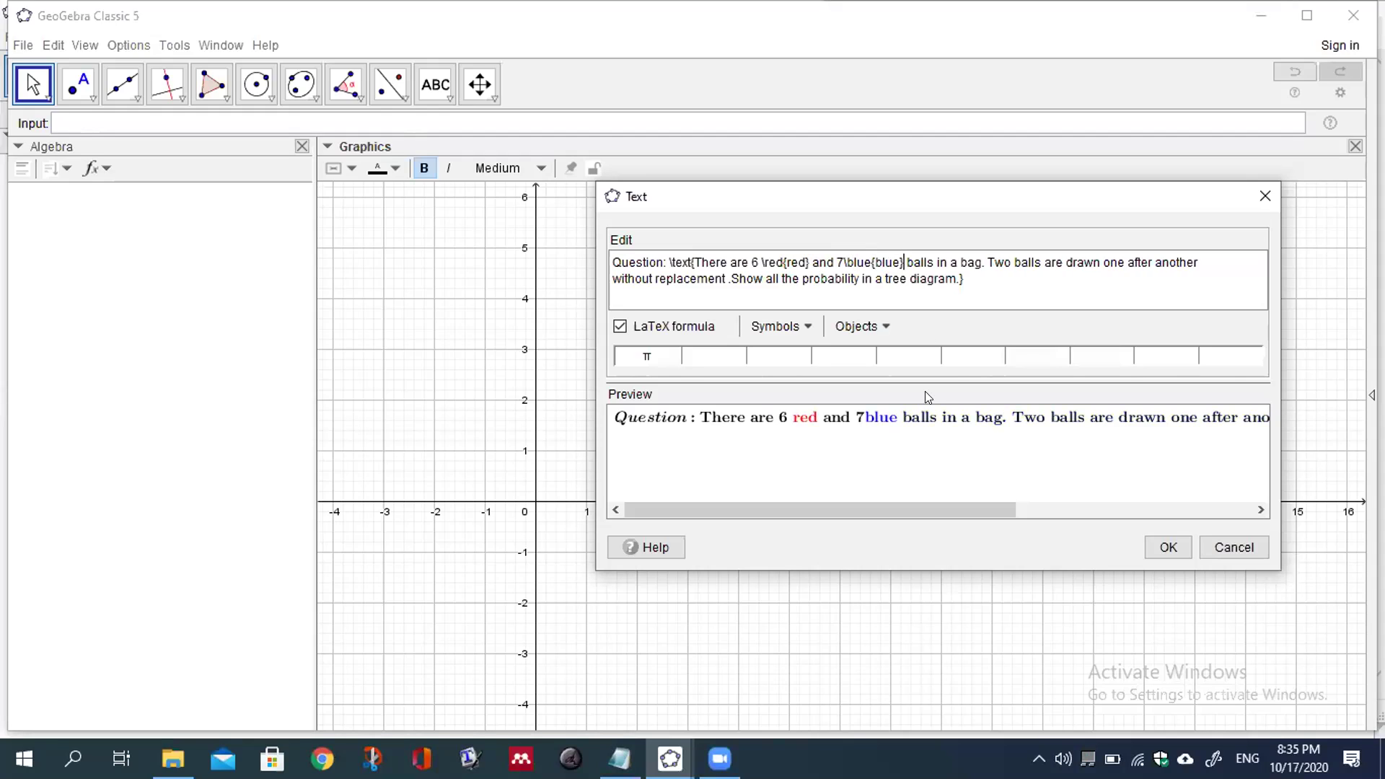
# Step: Add a \\ line break after "balls in a bag." and delete the leading "Question:" label
pyautogui.click(983, 264)
pyautogui.write('\\\\')
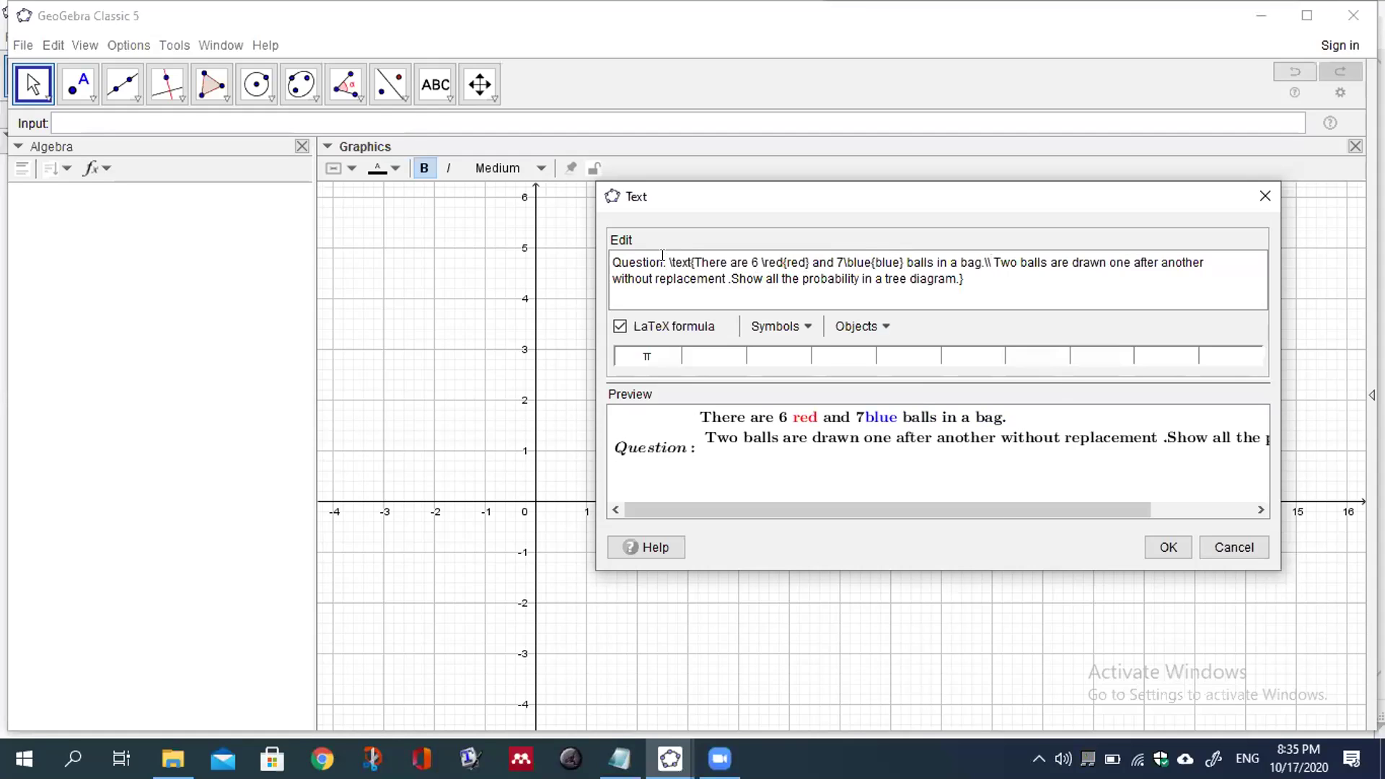
pyautogui.press('BackSpace')
pyautogui.press('BackSpace')
pyautogui.press('BackSpace')
pyautogui.press('BackSpace')
pyautogui.press('BackSpace')
pyautogui.press('BackSpace')
pyautogui.press('BackSpace')
pyautogui.press('BackSpace')
pyautogui.press('BackSpace')
pyautogui.press('BackSpace')
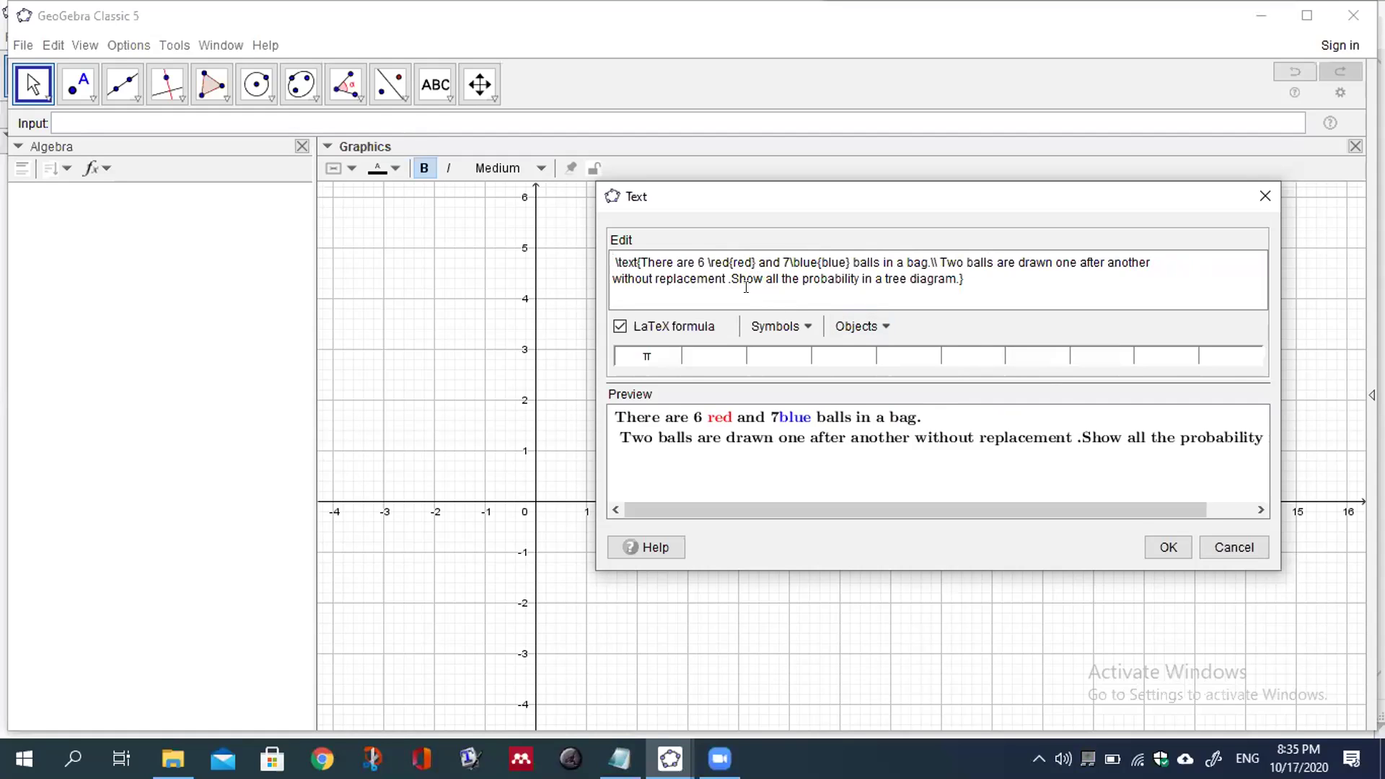
# Step: Add a \\ line break before "Show all the probability in a tree diagram." and insert the finished text
pyautogui.write('\\\\')
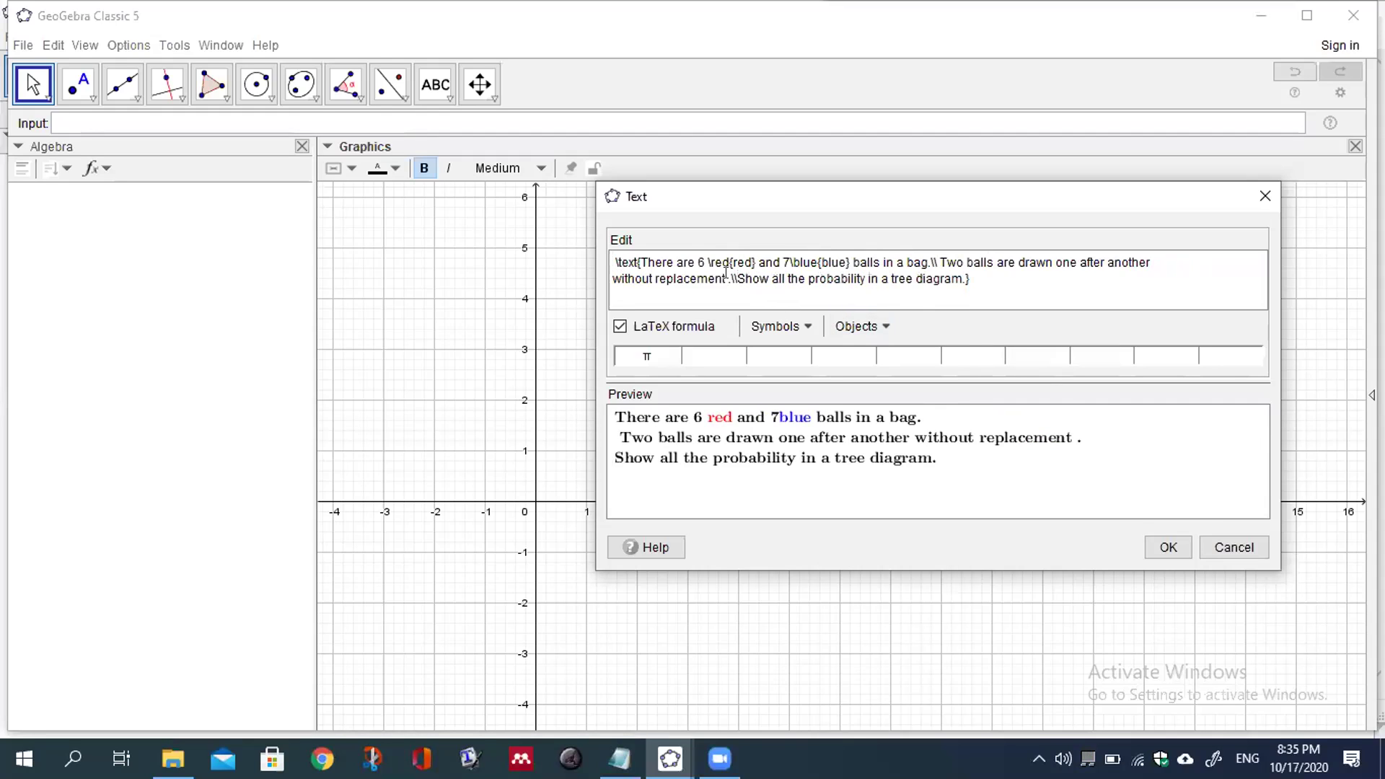
pyautogui.press('Return')
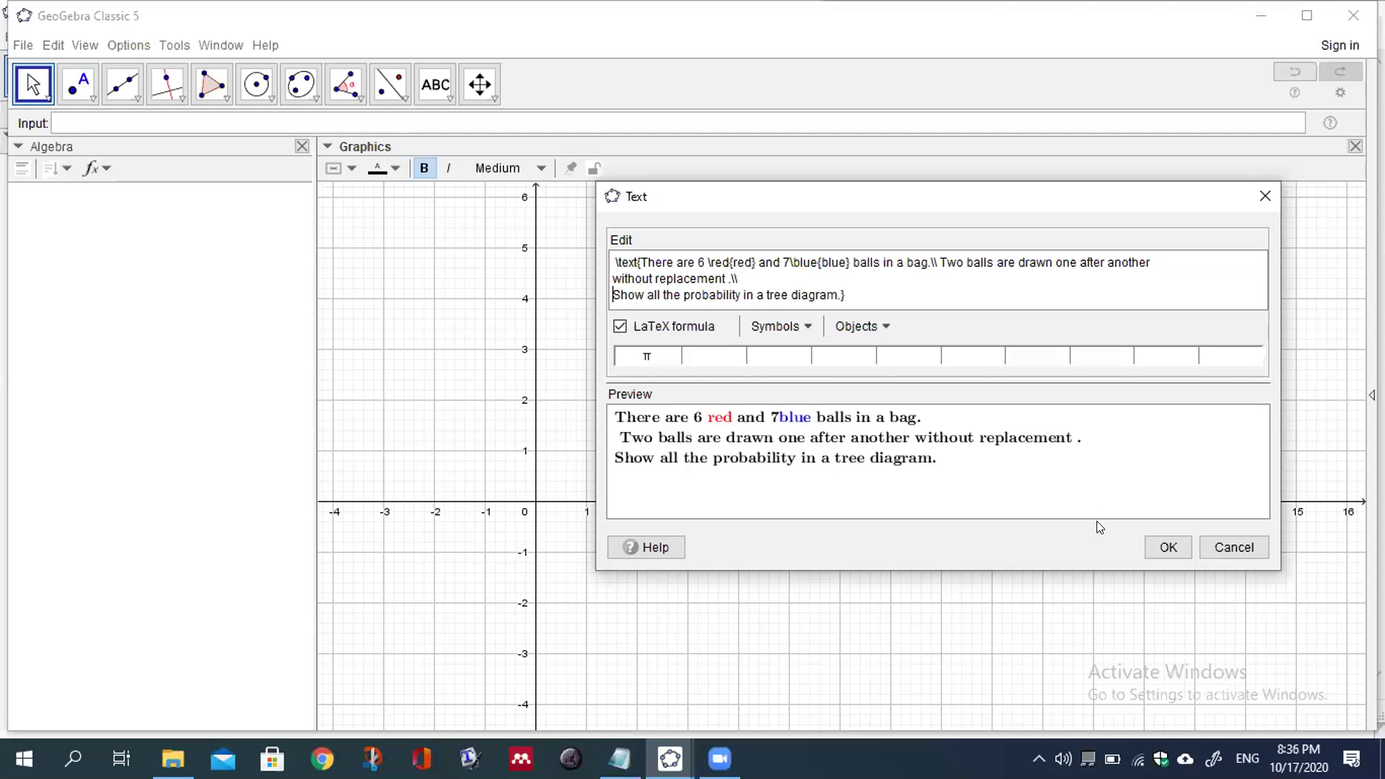
pyautogui.click(1169, 547)
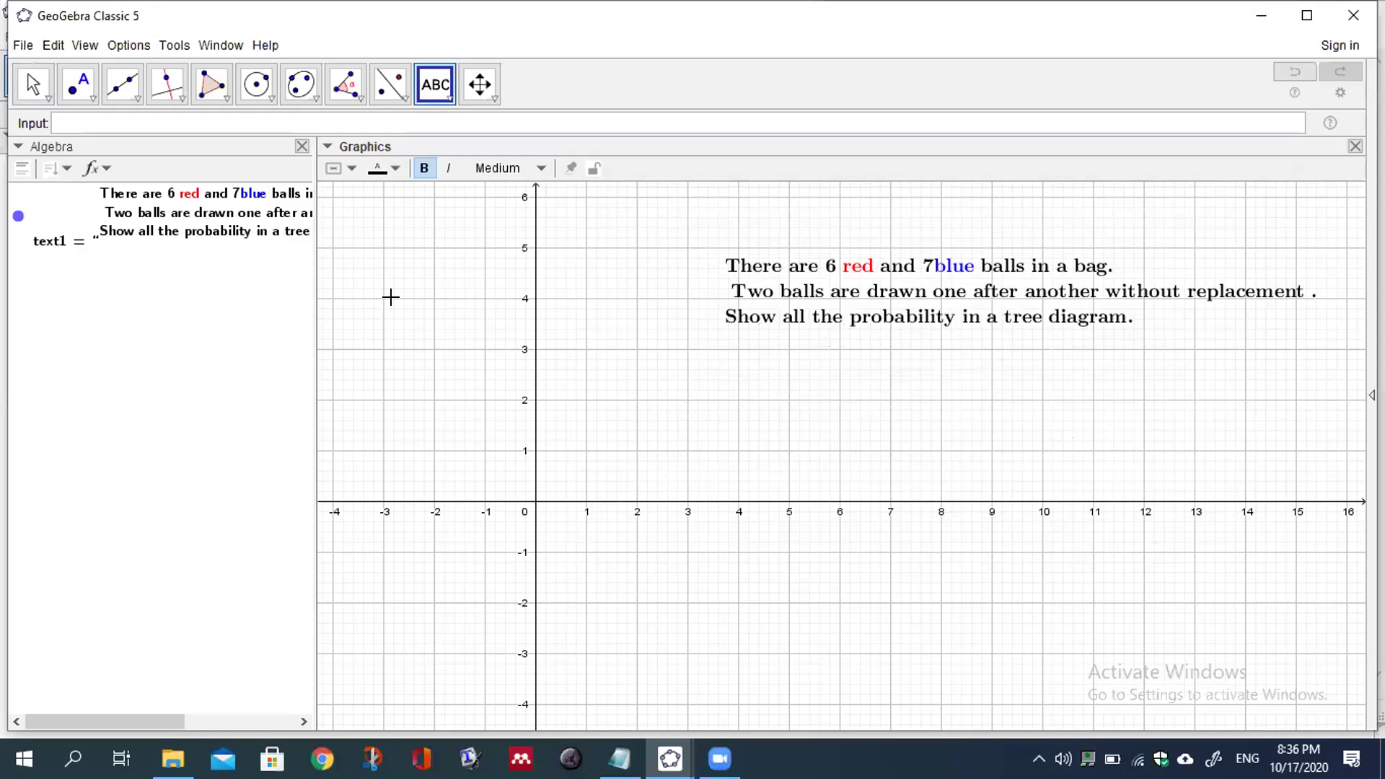
# Step: Move the question text to the upper-left corner of the Graphics view, discard the empty new text, and hide the grid
pyautogui.moveTo(749, 322); pyautogui.dragTo(390, 297)
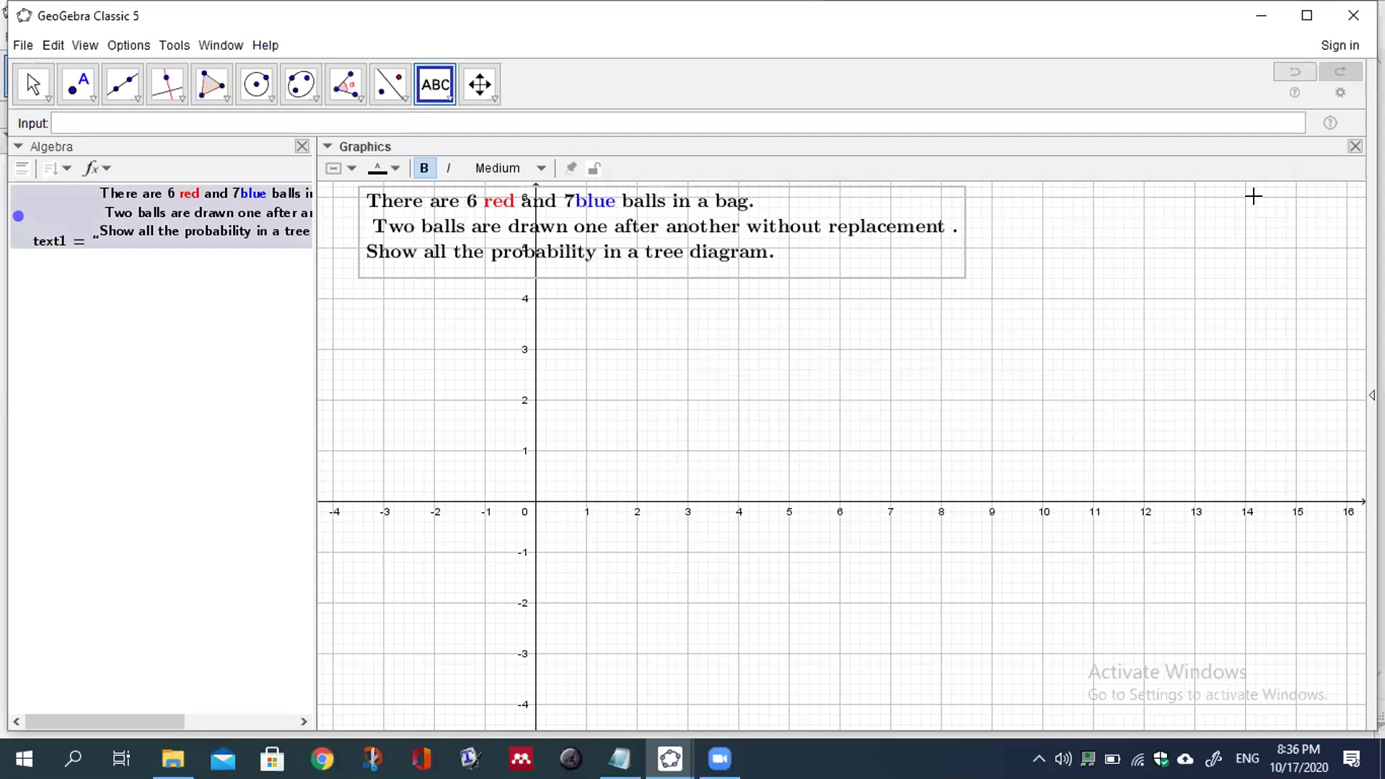
pyautogui.click(345, 270)
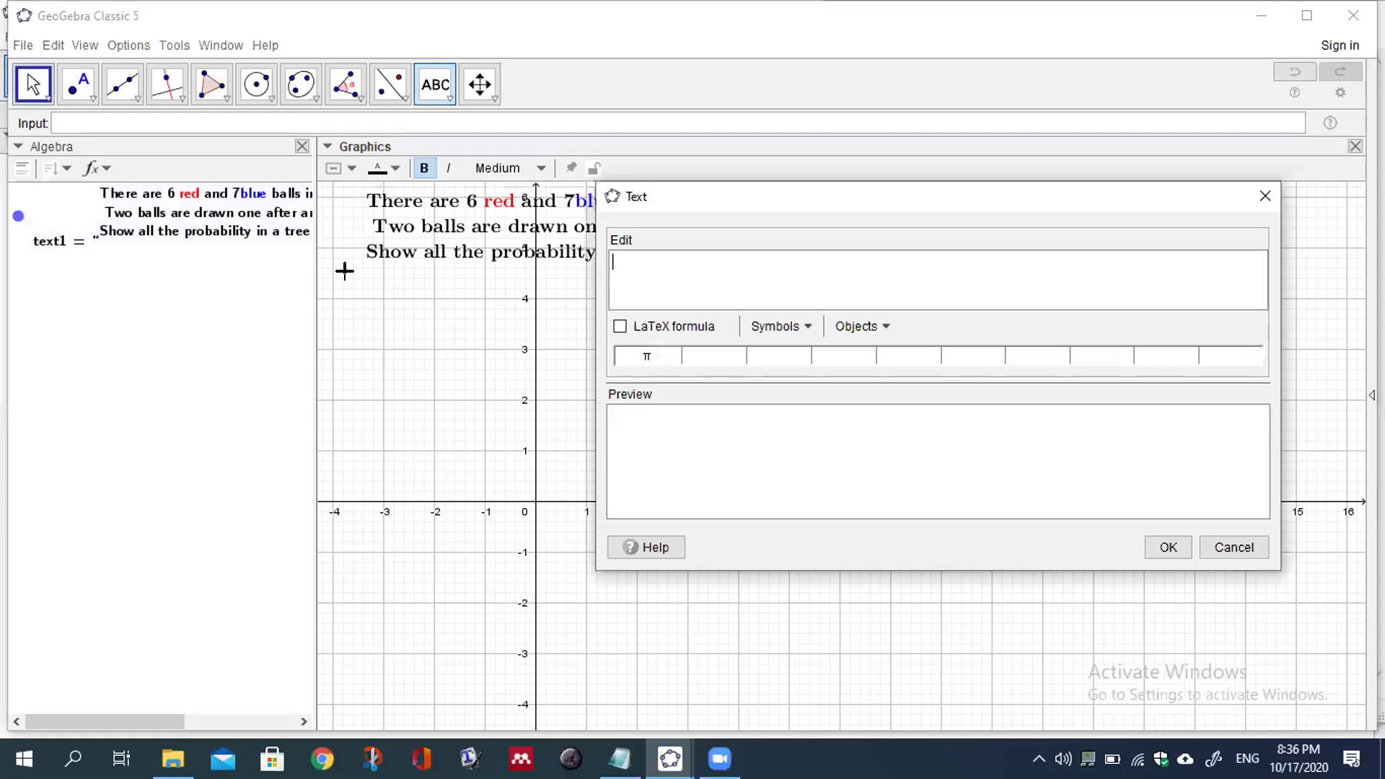
pyautogui.press('Escape')
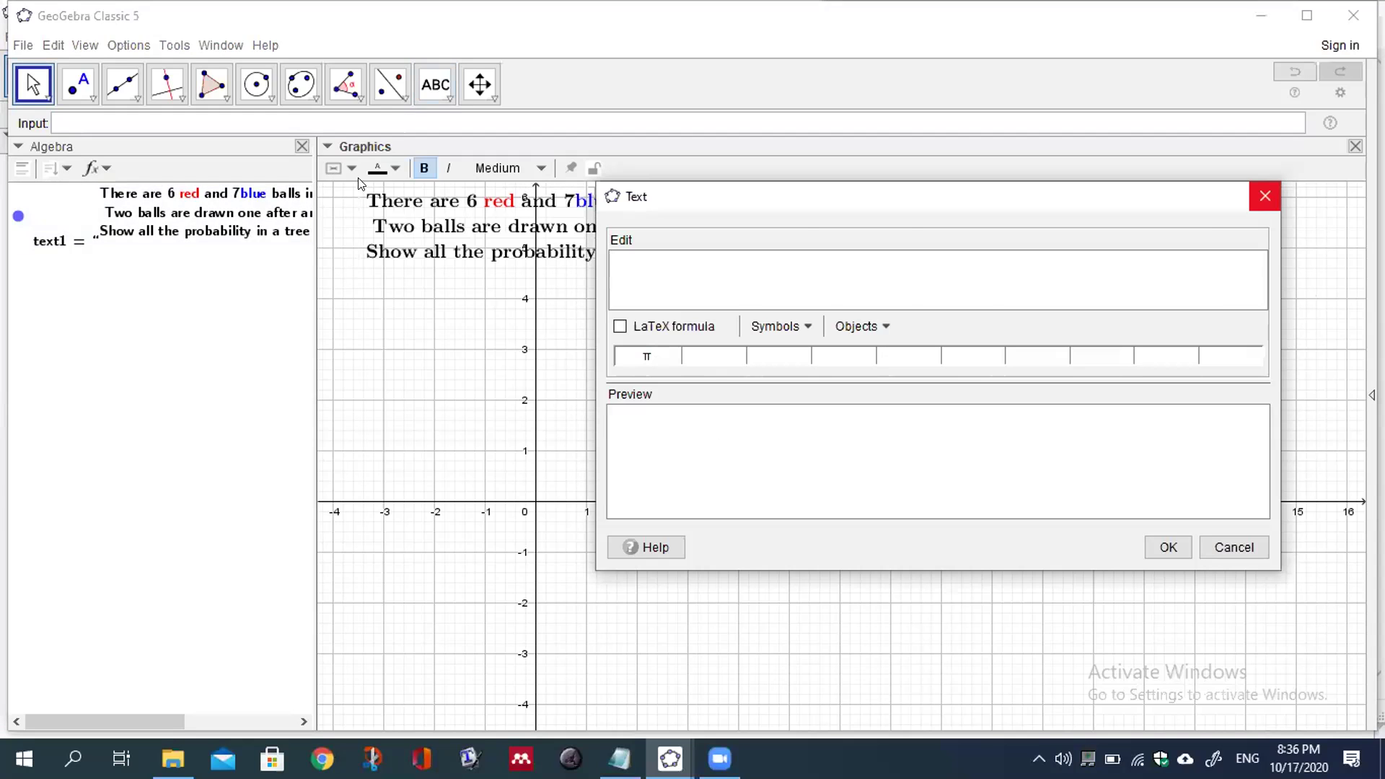
pyautogui.press('Escape')
pyautogui.moveTo(518, 373); pyautogui.dragTo(476, 372)
pyautogui.click(549, 237)
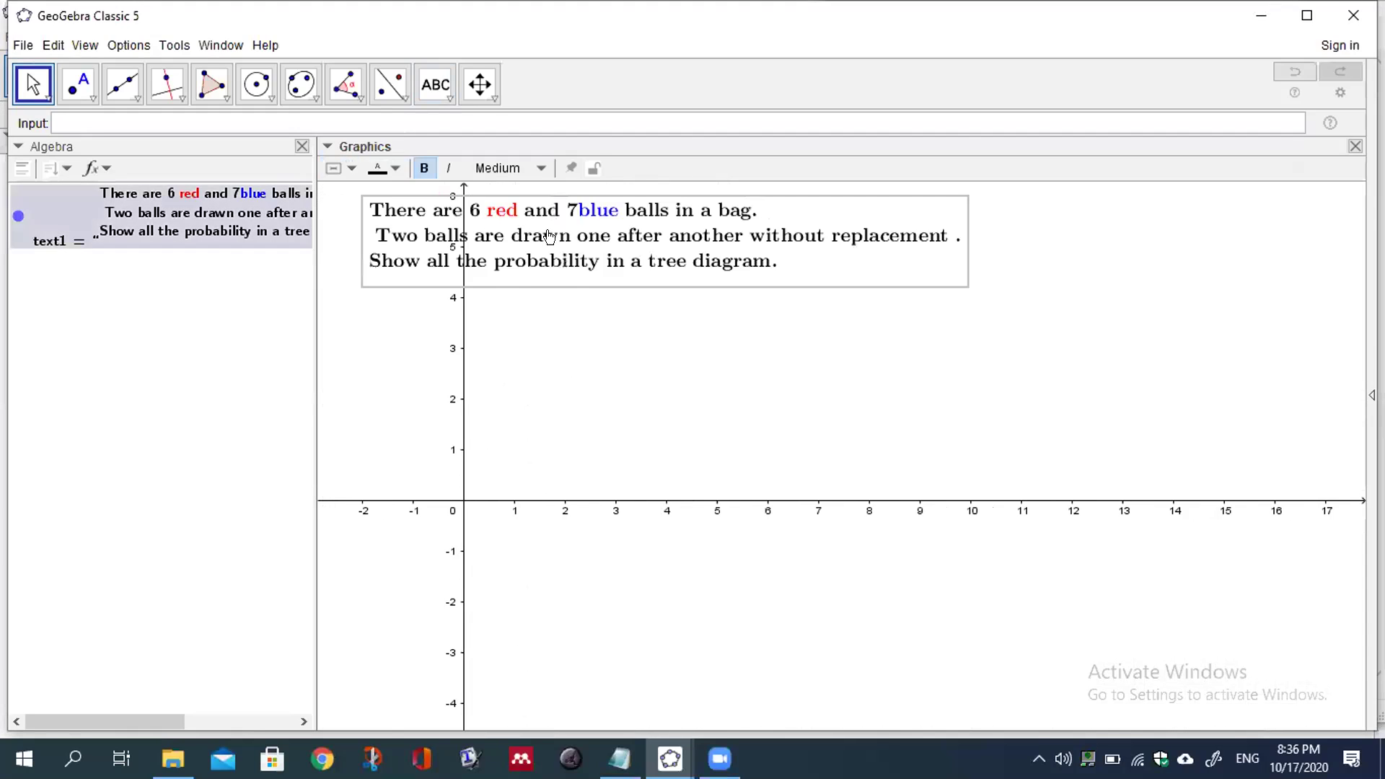
pyautogui.moveTo(661, 367); pyautogui.dragTo(630, 368)
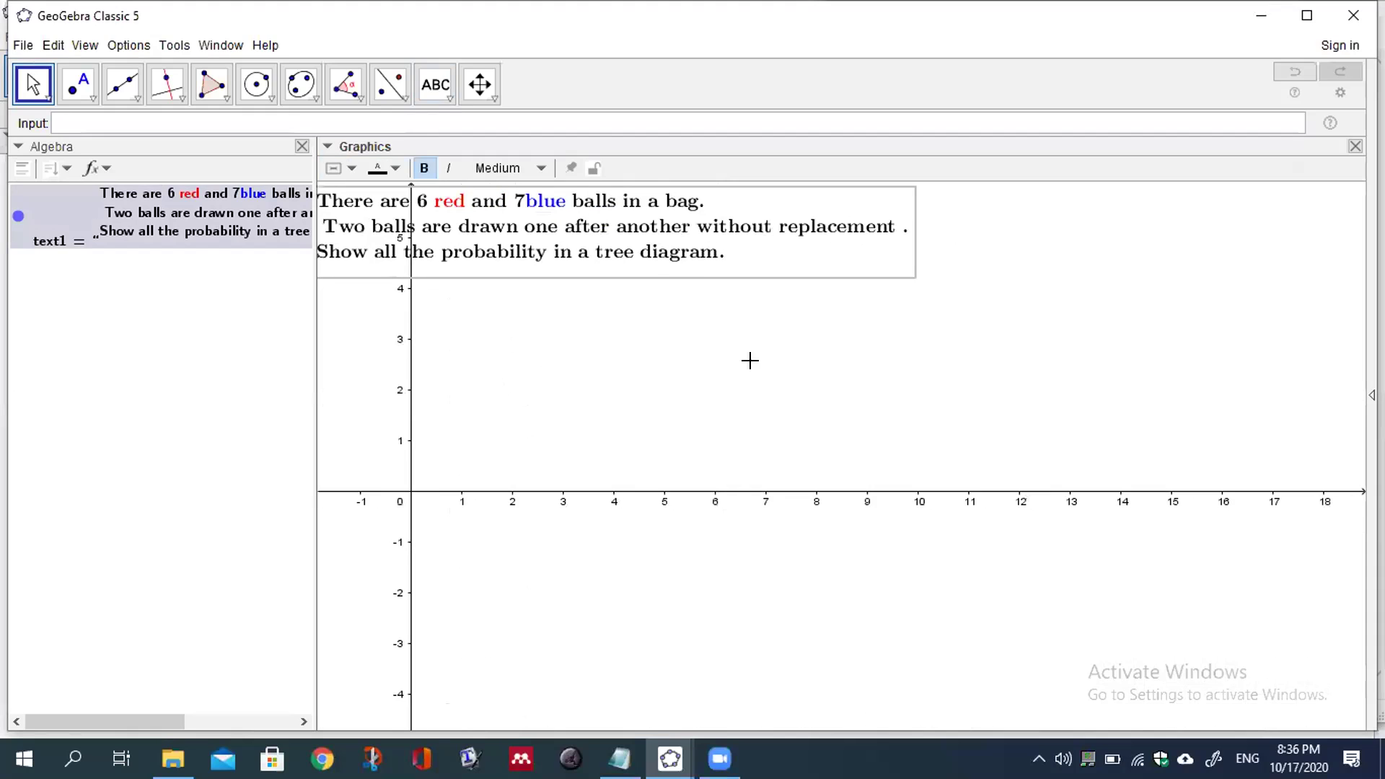
# Step: Set the Graphics view's background colour to light yellow and close the preferences
pyautogui.rightClick(796, 385)
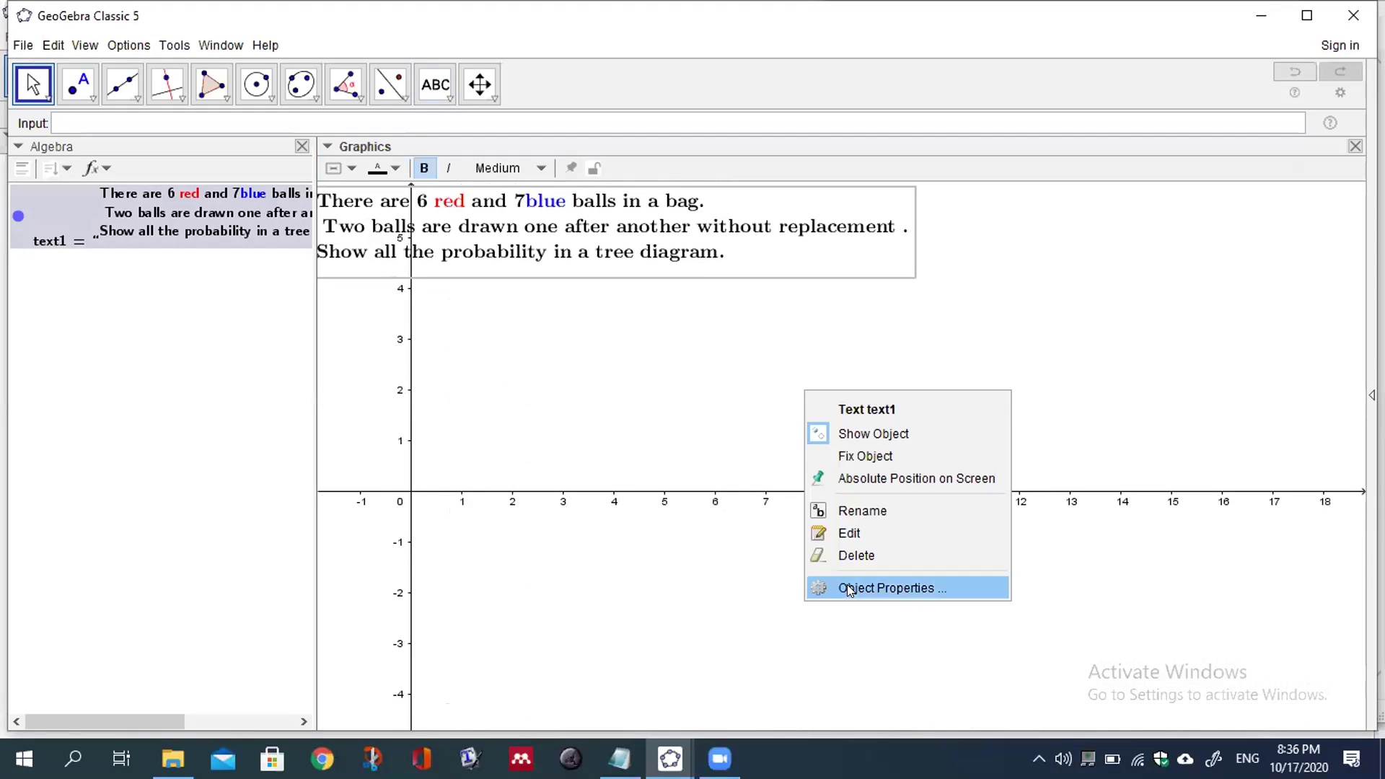
pyautogui.click(682, 462)
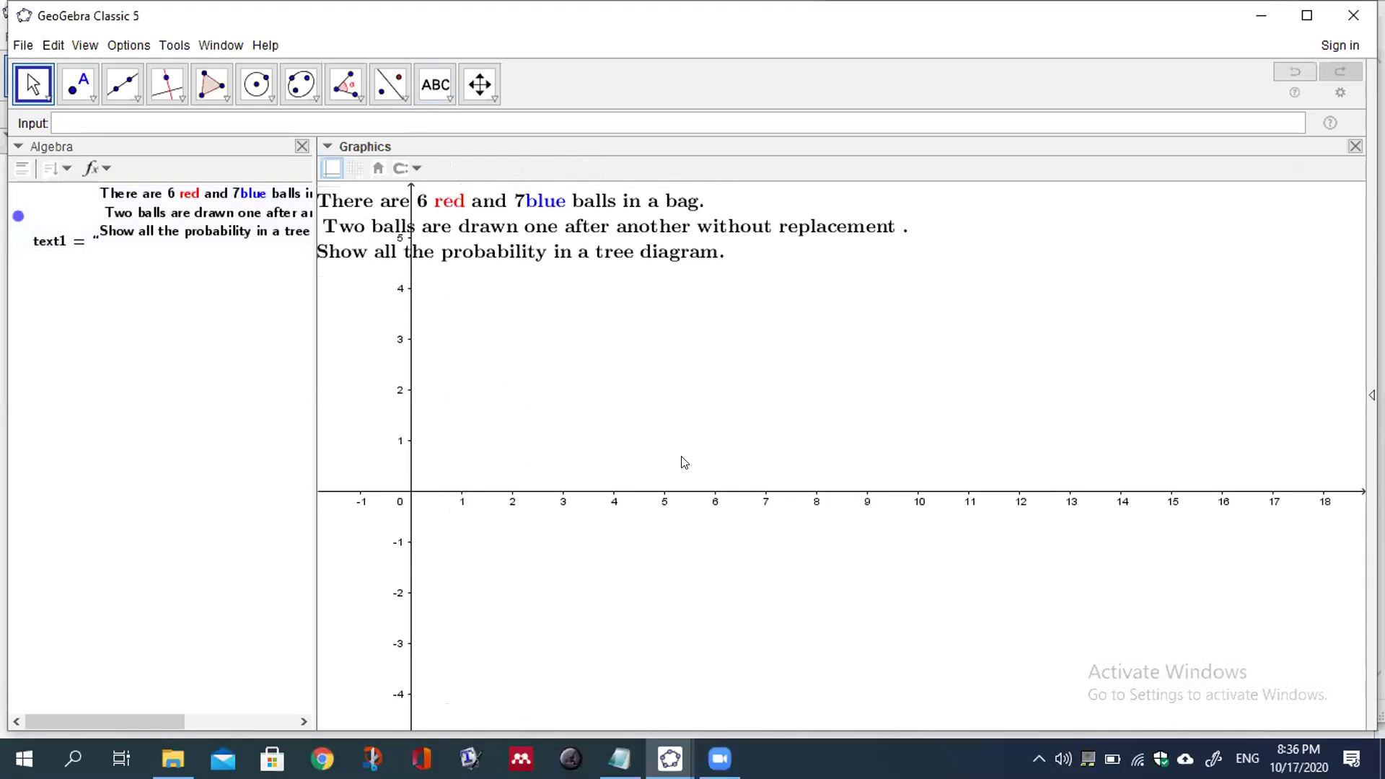
pyautogui.rightClick(683, 460)
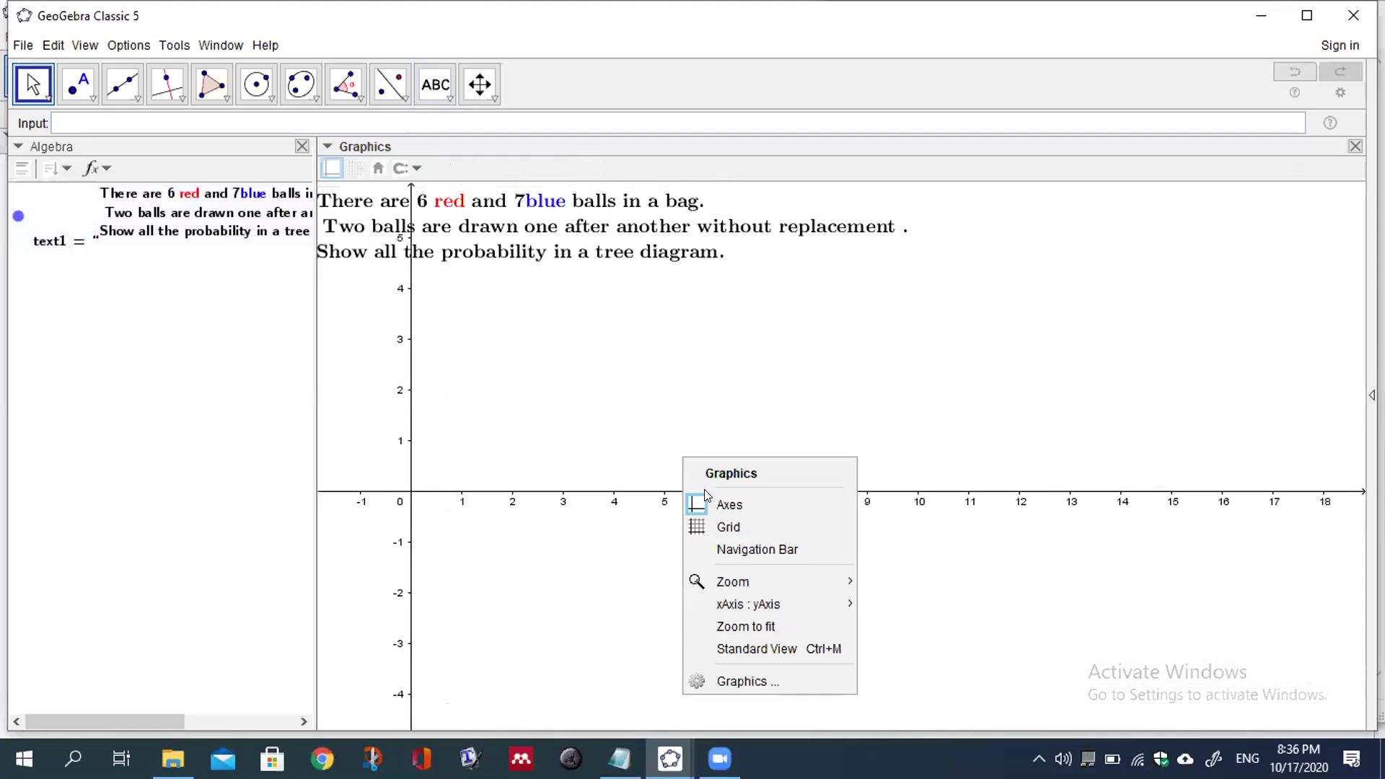
pyautogui.click(746, 672)
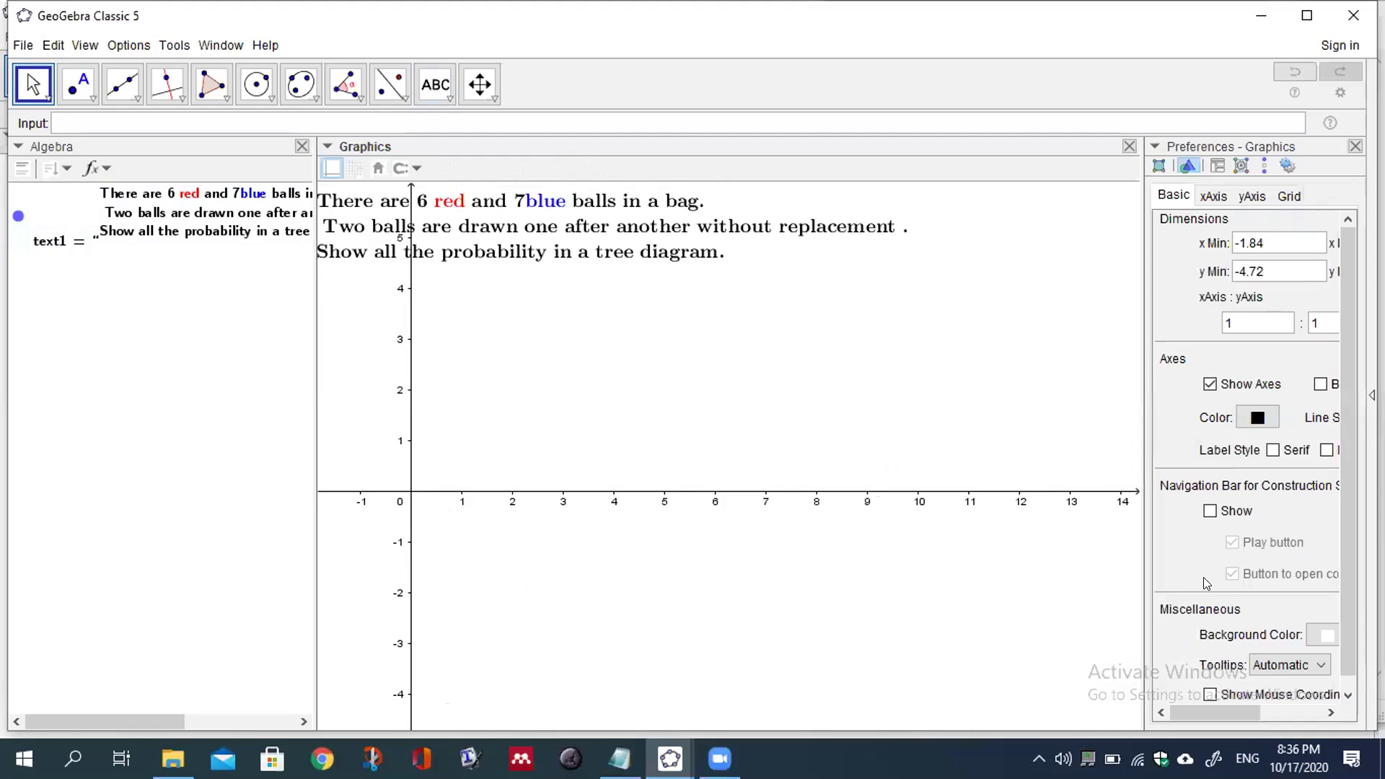
pyautogui.click(1314, 637)
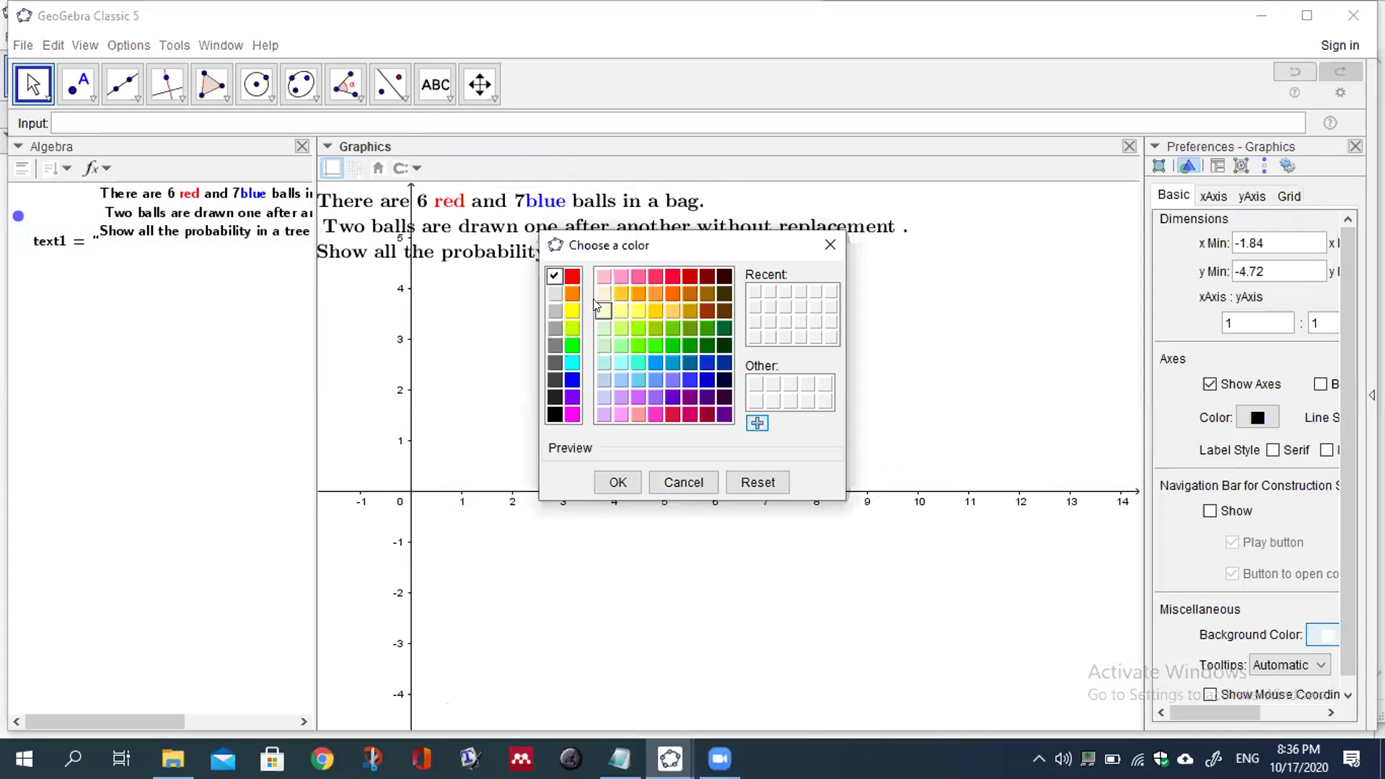
pyautogui.click(603, 310)
pyautogui.click(618, 481)
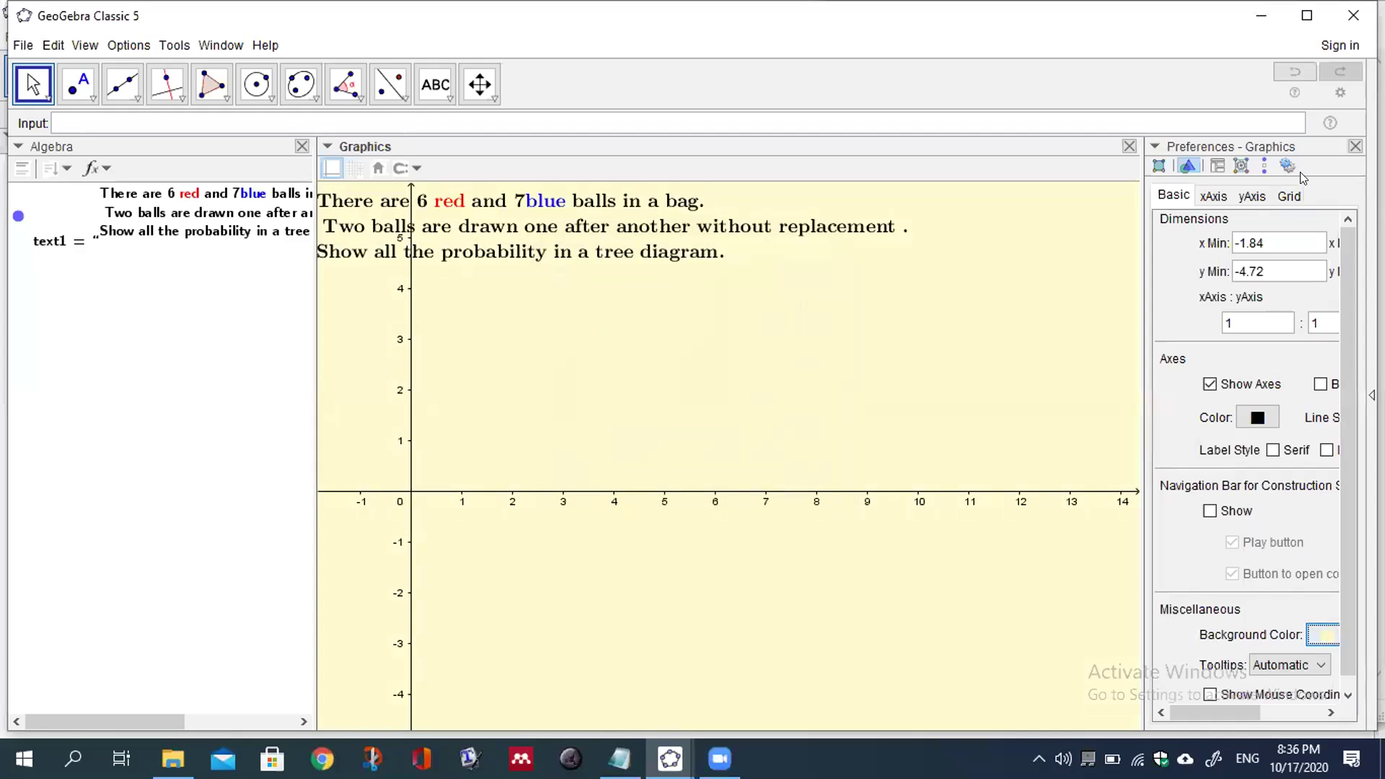
pyautogui.click(1355, 146)
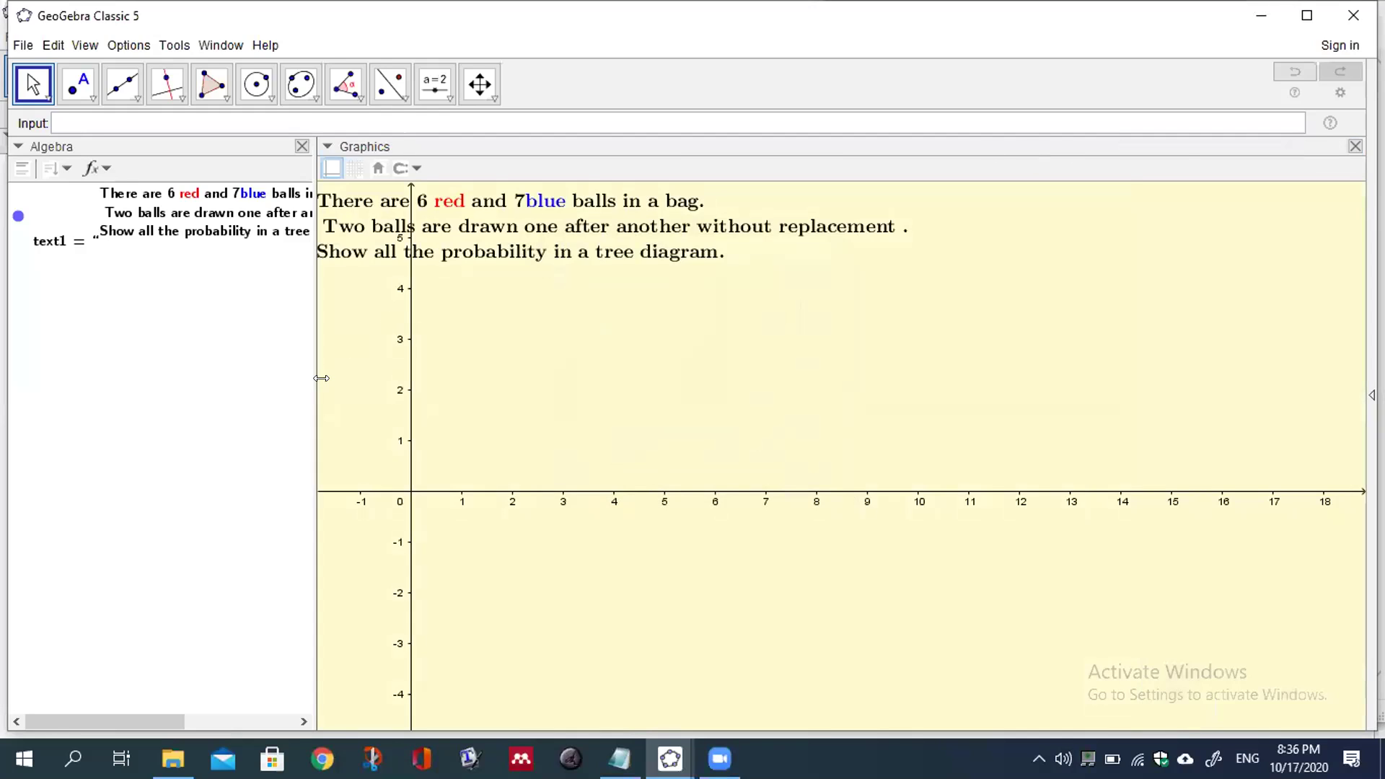
# Step: Narrow the Algebra view to widen the Graphics view, and shift the question text slightly right and up
pyautogui.moveTo(307, 389); pyautogui.dragTo(266, 394)
pyautogui.moveTo(430, 233); pyautogui.dragTo(467, 224)
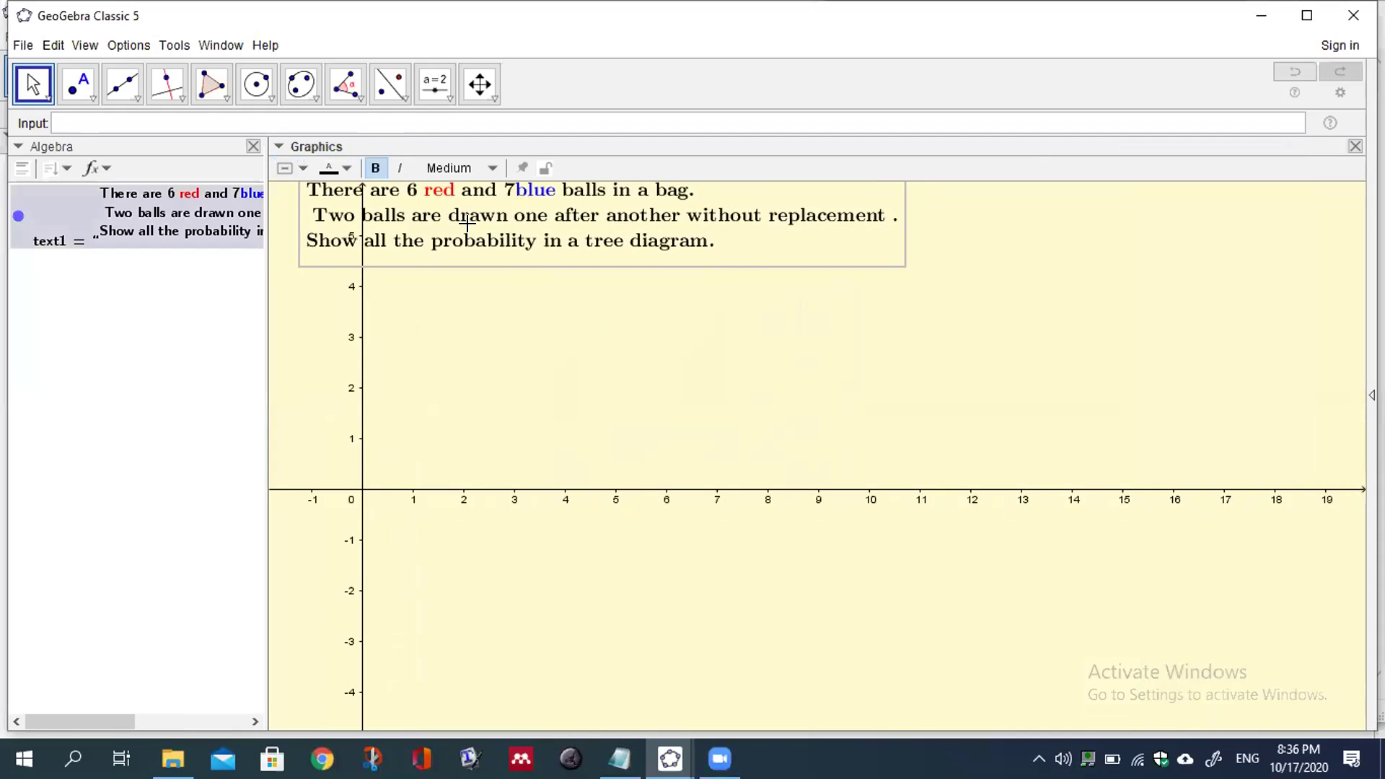
pyautogui.click(468, 325)
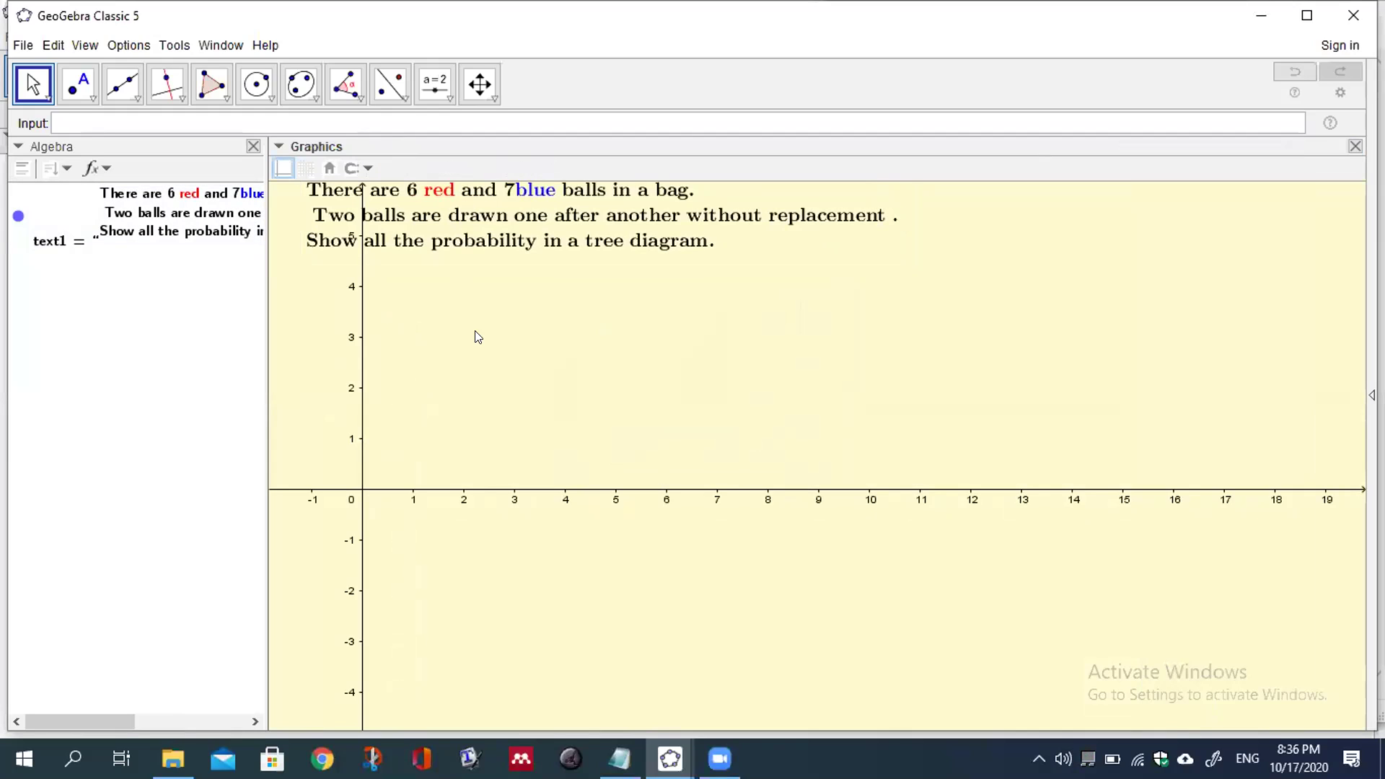
# Step: Insert the image file probability bag[stft].png from the Desktop into the Graphics view
pyautogui.click(444, 98)
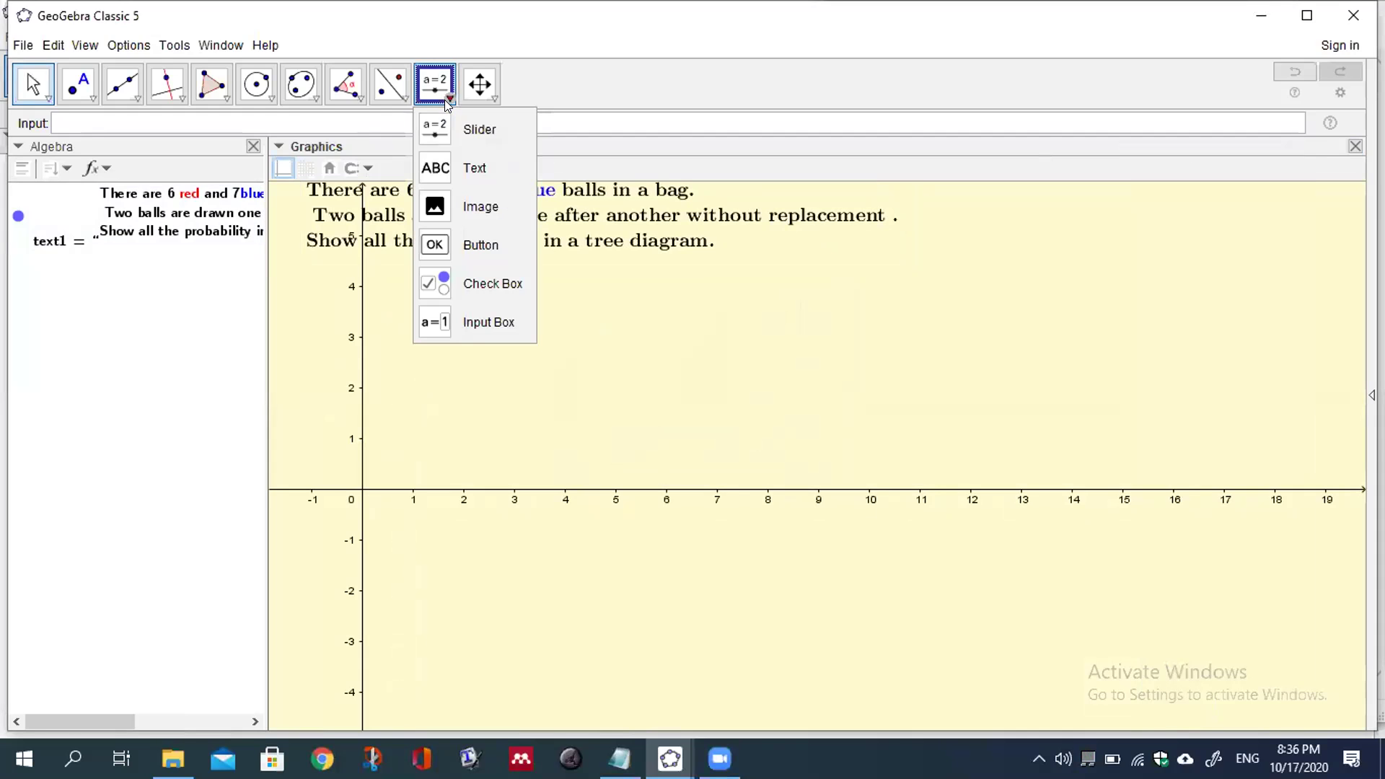
pyautogui.click(443, 205)
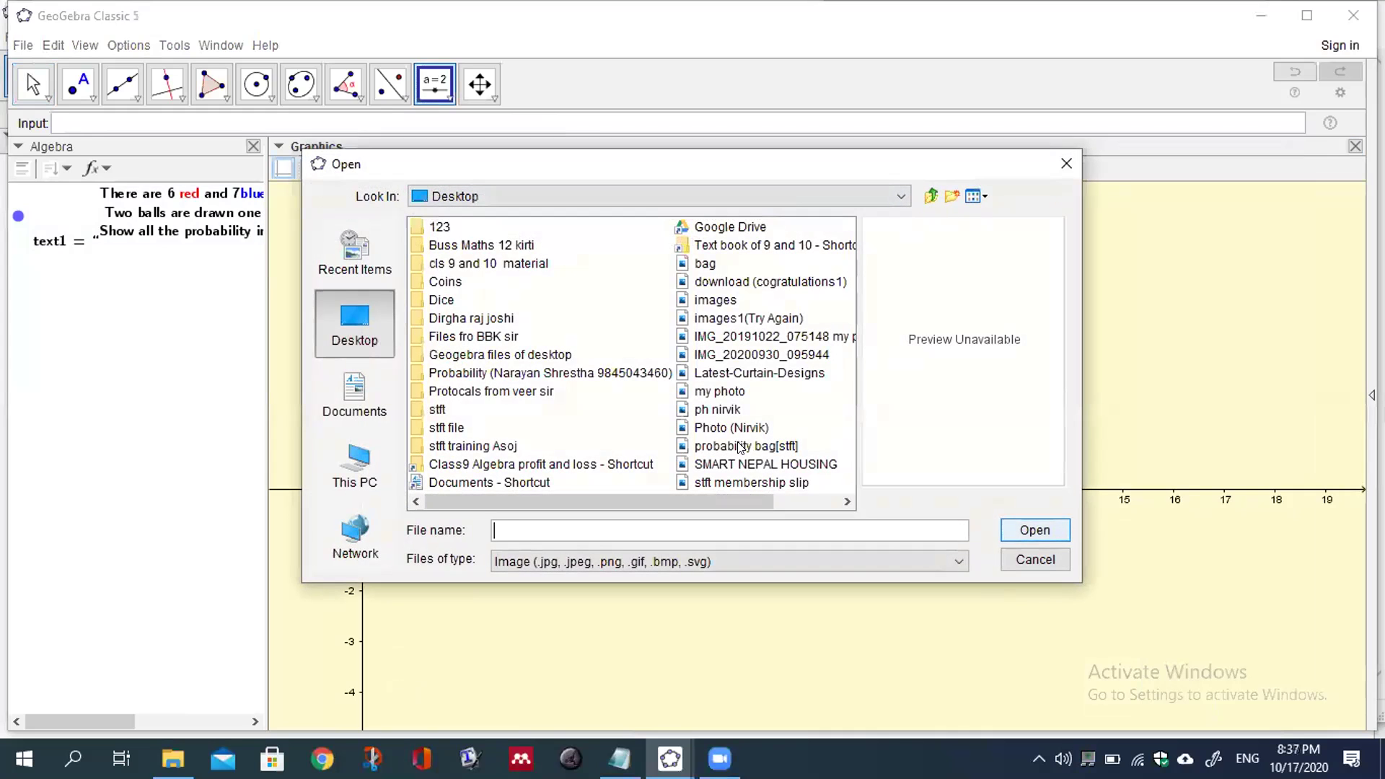
pyautogui.click(741, 446)
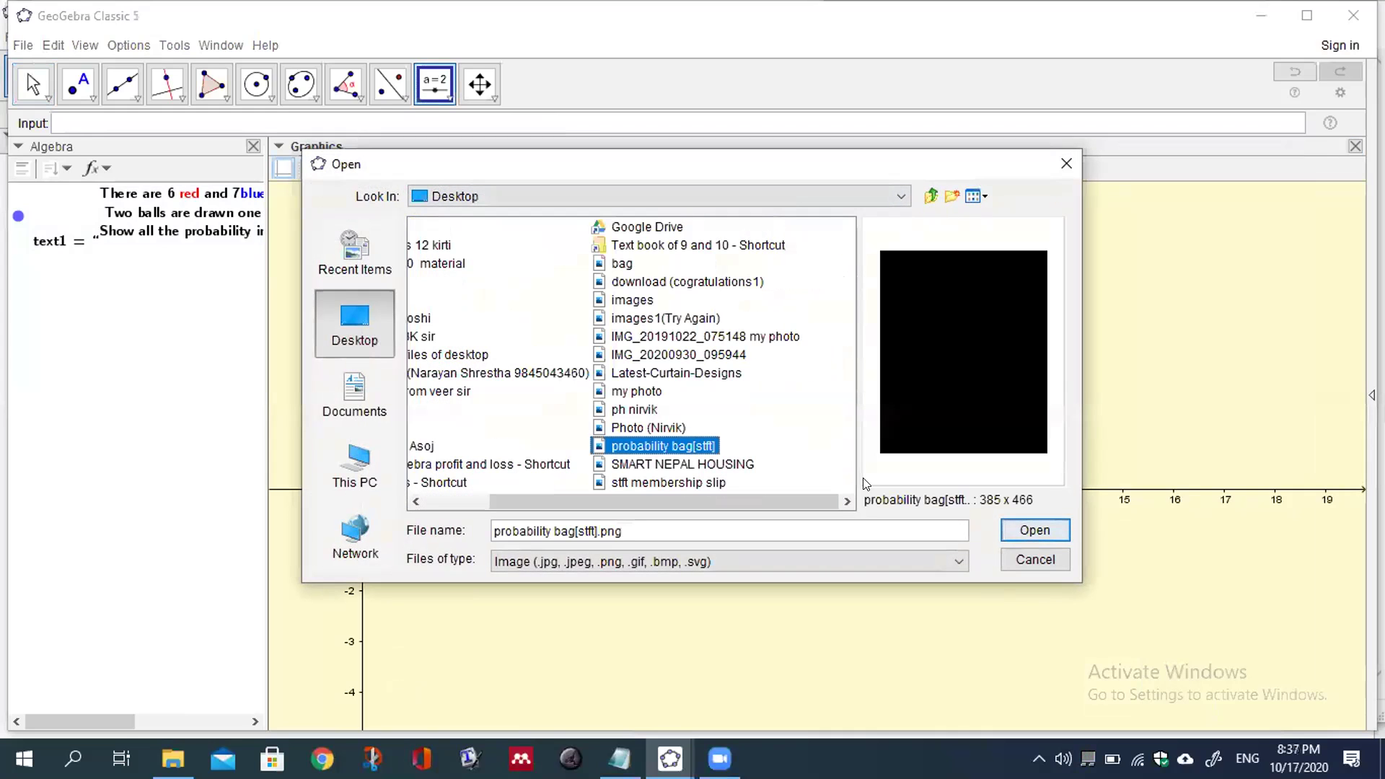
pyautogui.doubleClick(642, 452)
pyautogui.moveTo(606, 548); pyautogui.dragTo(566, 479)
pyautogui.click(1112, 652)
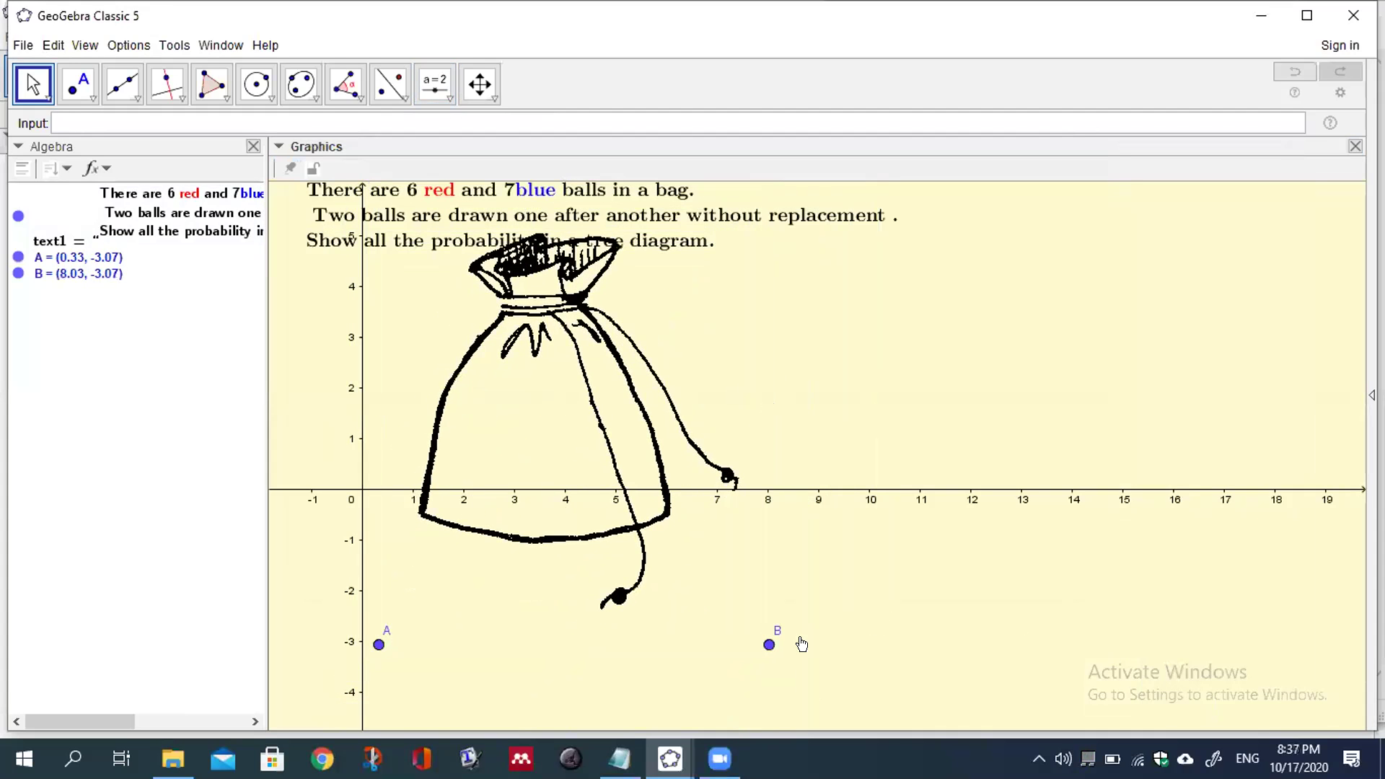
# Step: Shrink the bag image with its corner points, move it to about A (-0.52, -1.7) and B (3.54, -1.62), and hide both points
pyautogui.moveTo(770, 644); pyautogui.dragTo(630, 614)
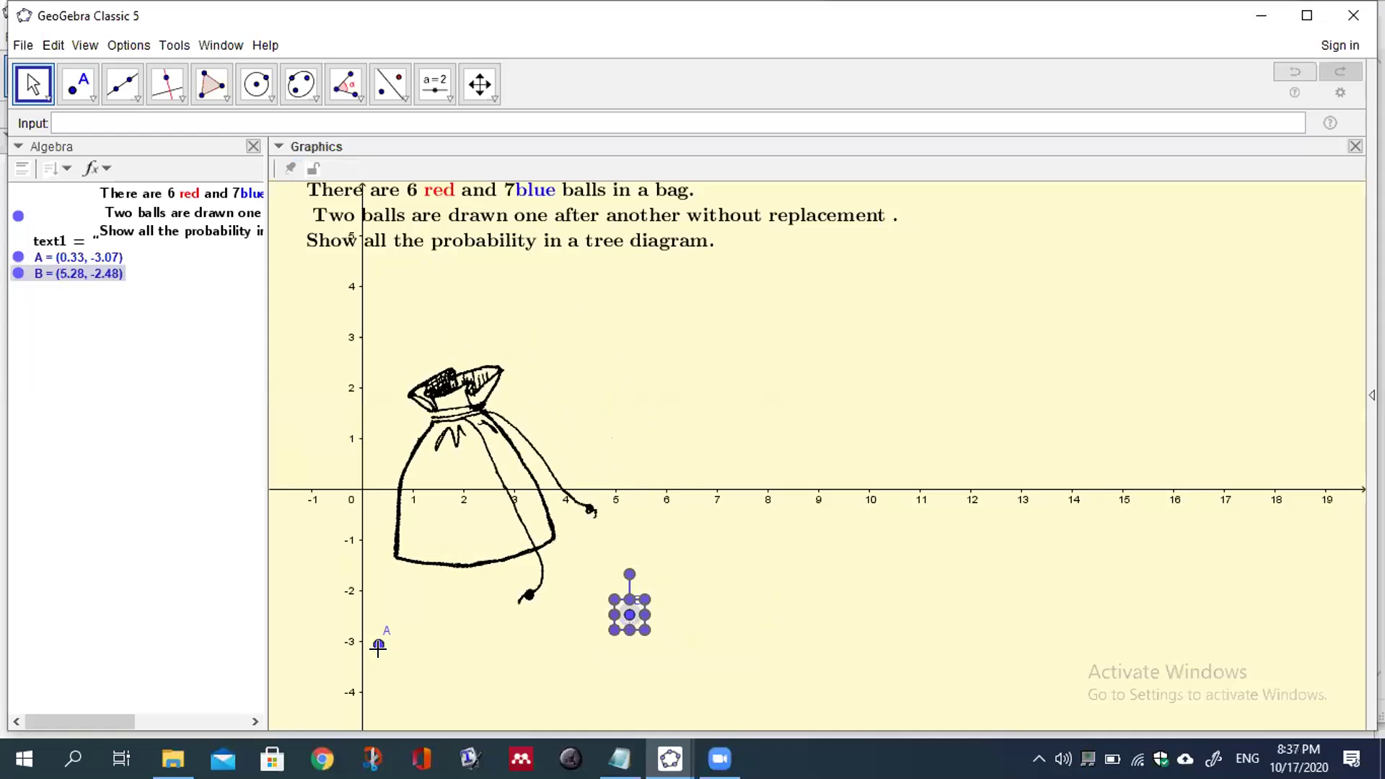
pyautogui.moveTo(378, 647); pyautogui.dragTo(423, 619)
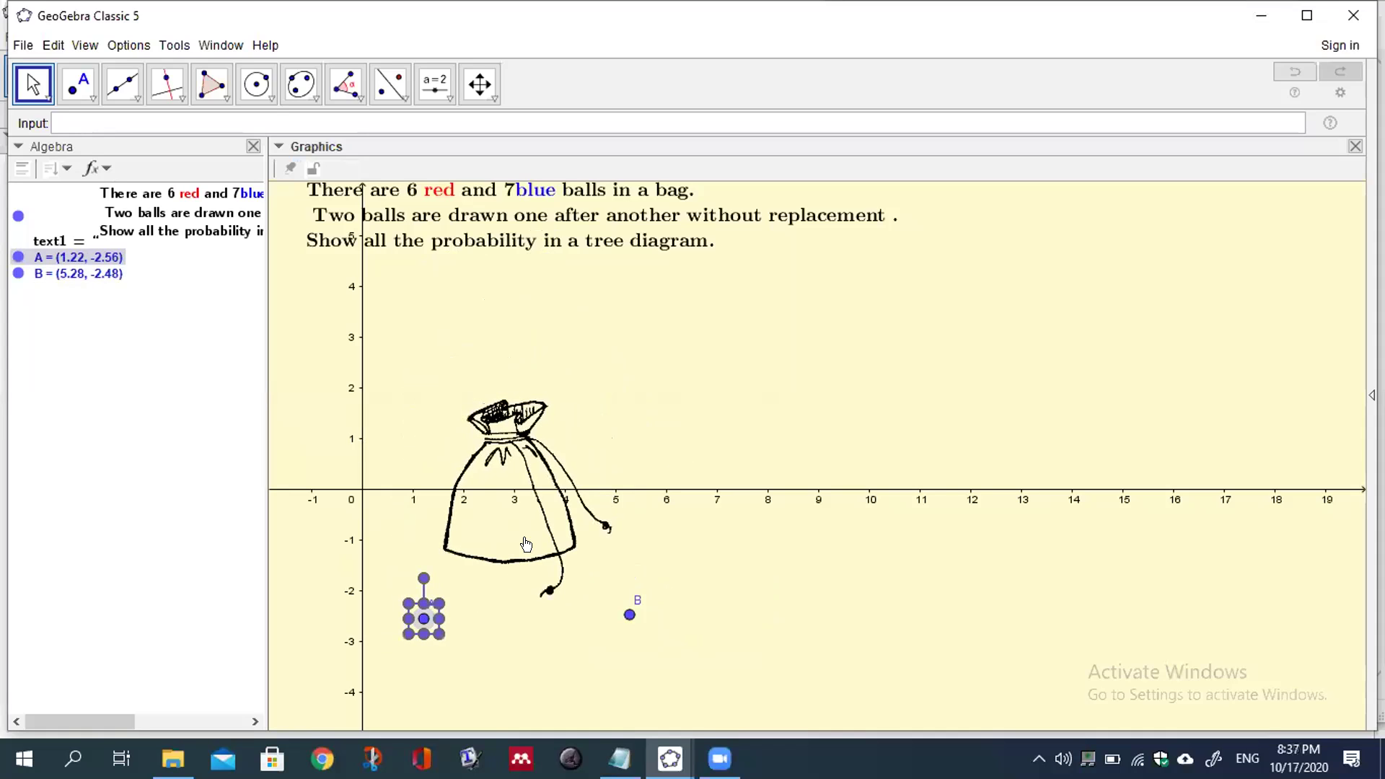
pyautogui.moveTo(526, 545); pyautogui.dragTo(438, 501)
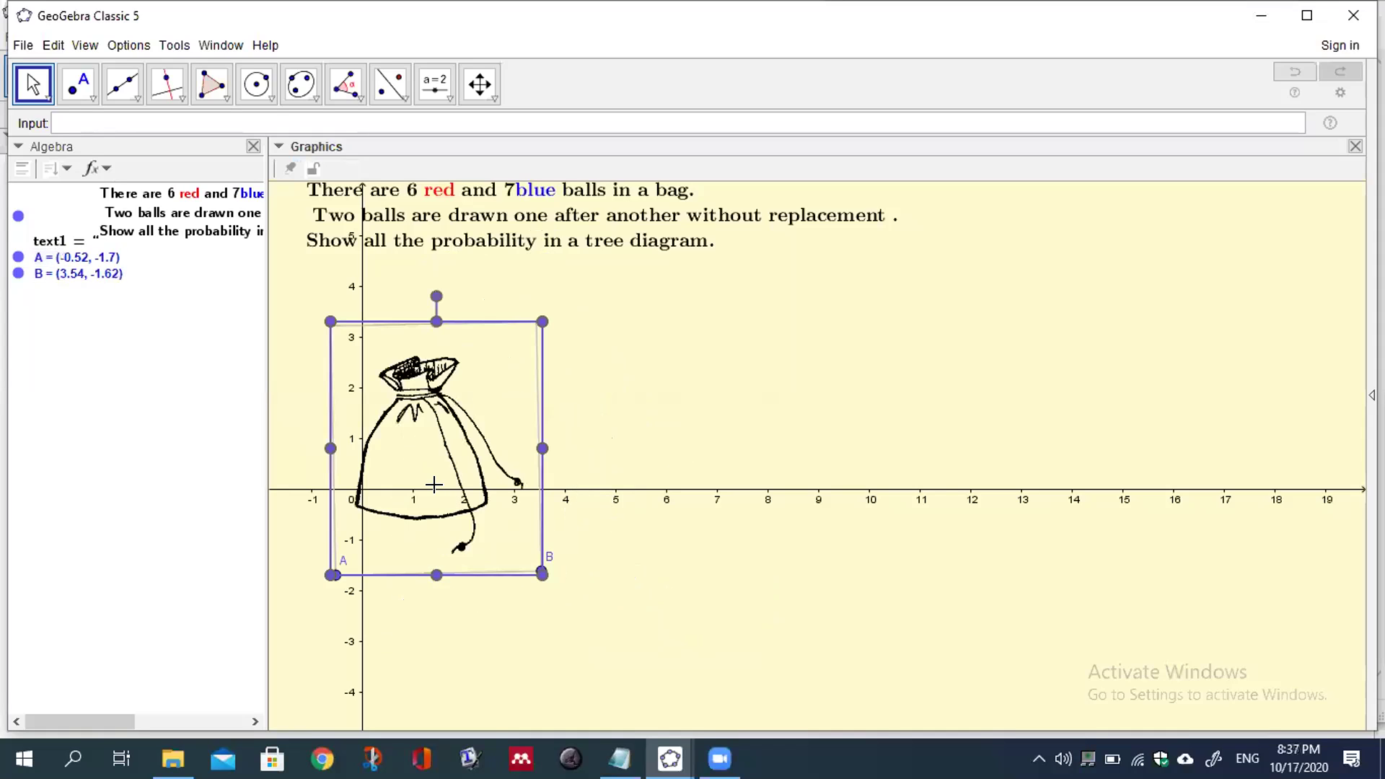
pyautogui.click(569, 491)
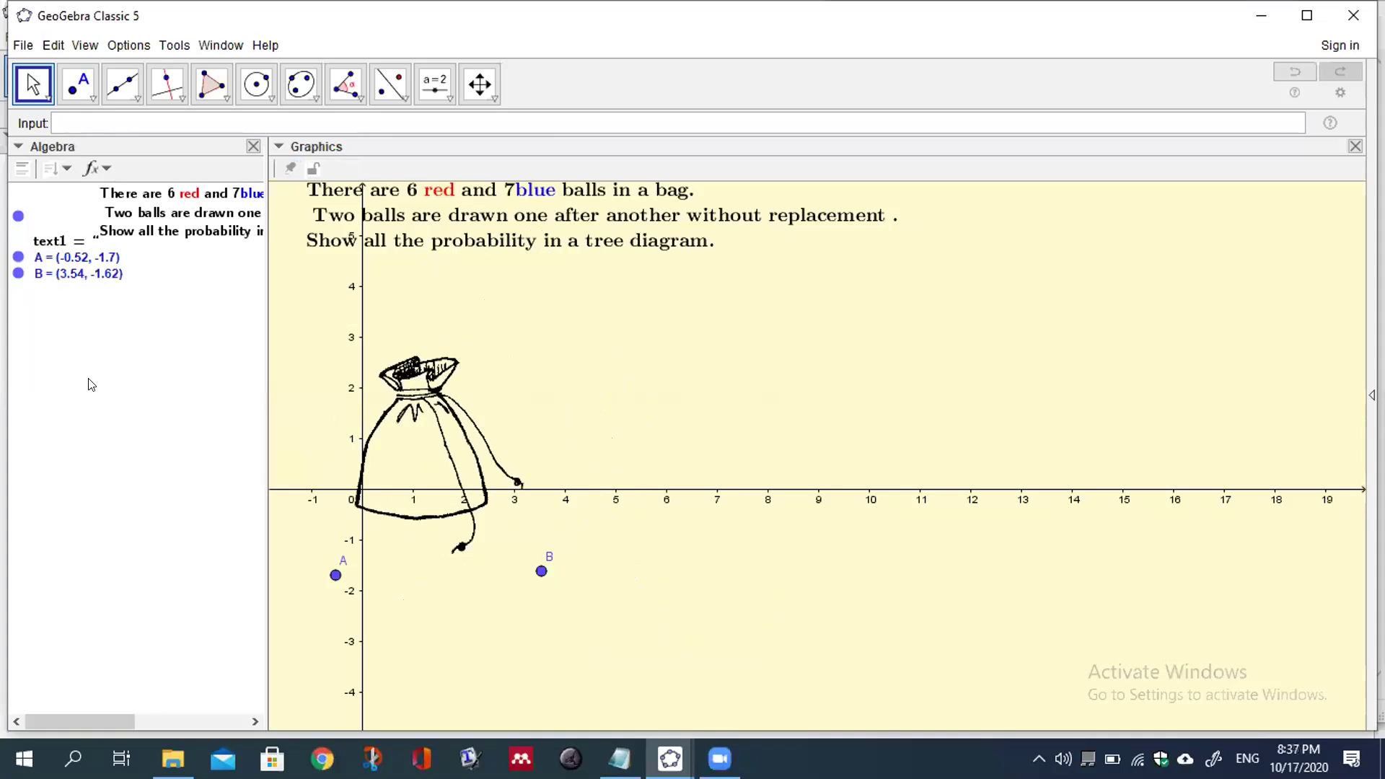
pyautogui.click(18, 258)
pyautogui.click(18, 274)
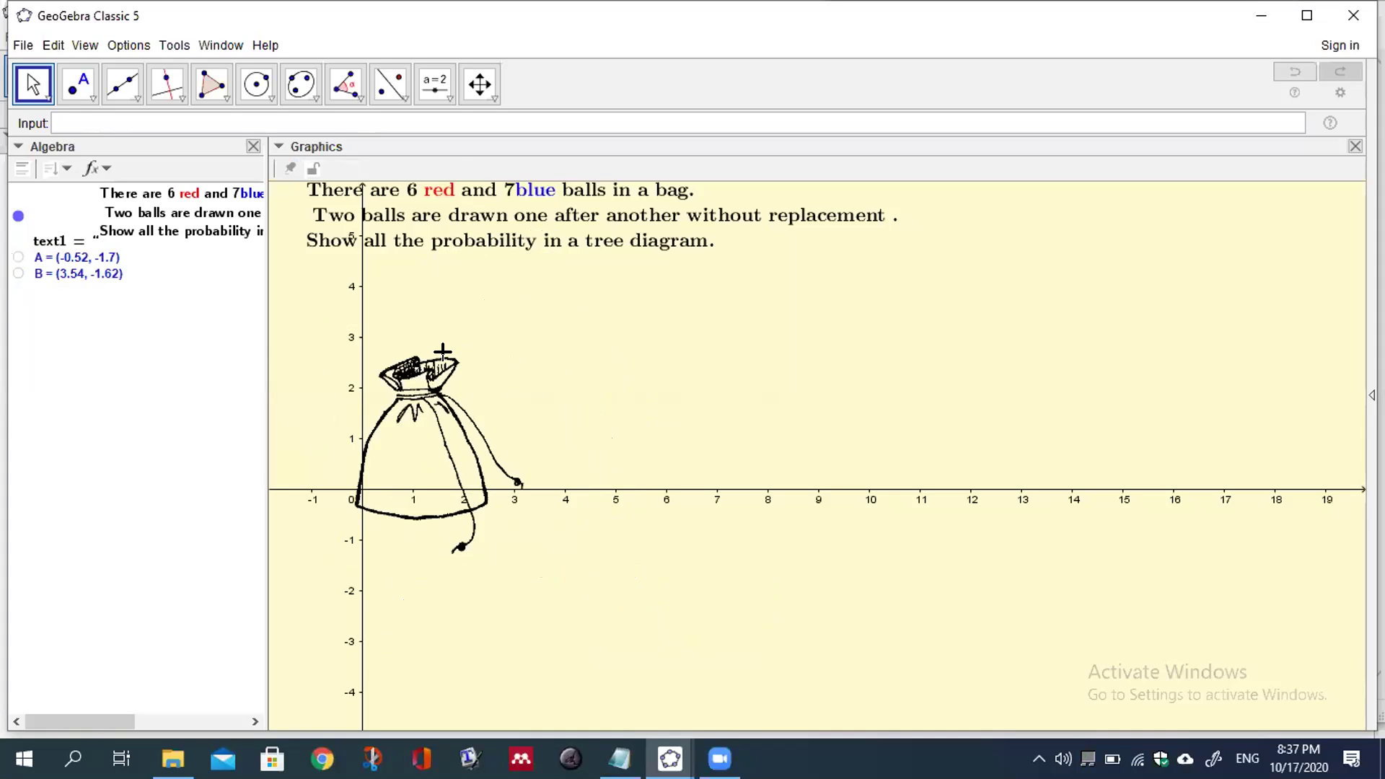
# Step: Increase the global font size of the application
pyautogui.click(122, 46)
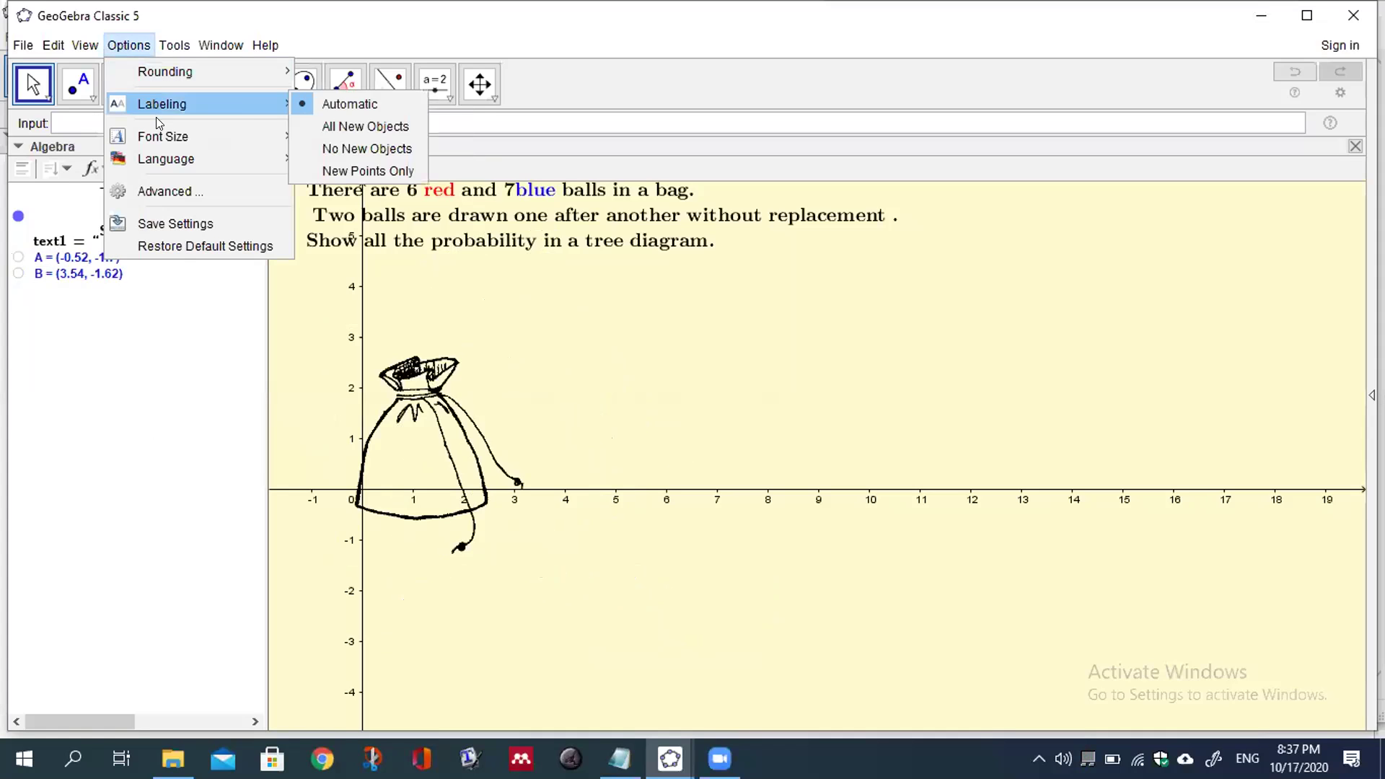
pyautogui.moveTo(274, 159)
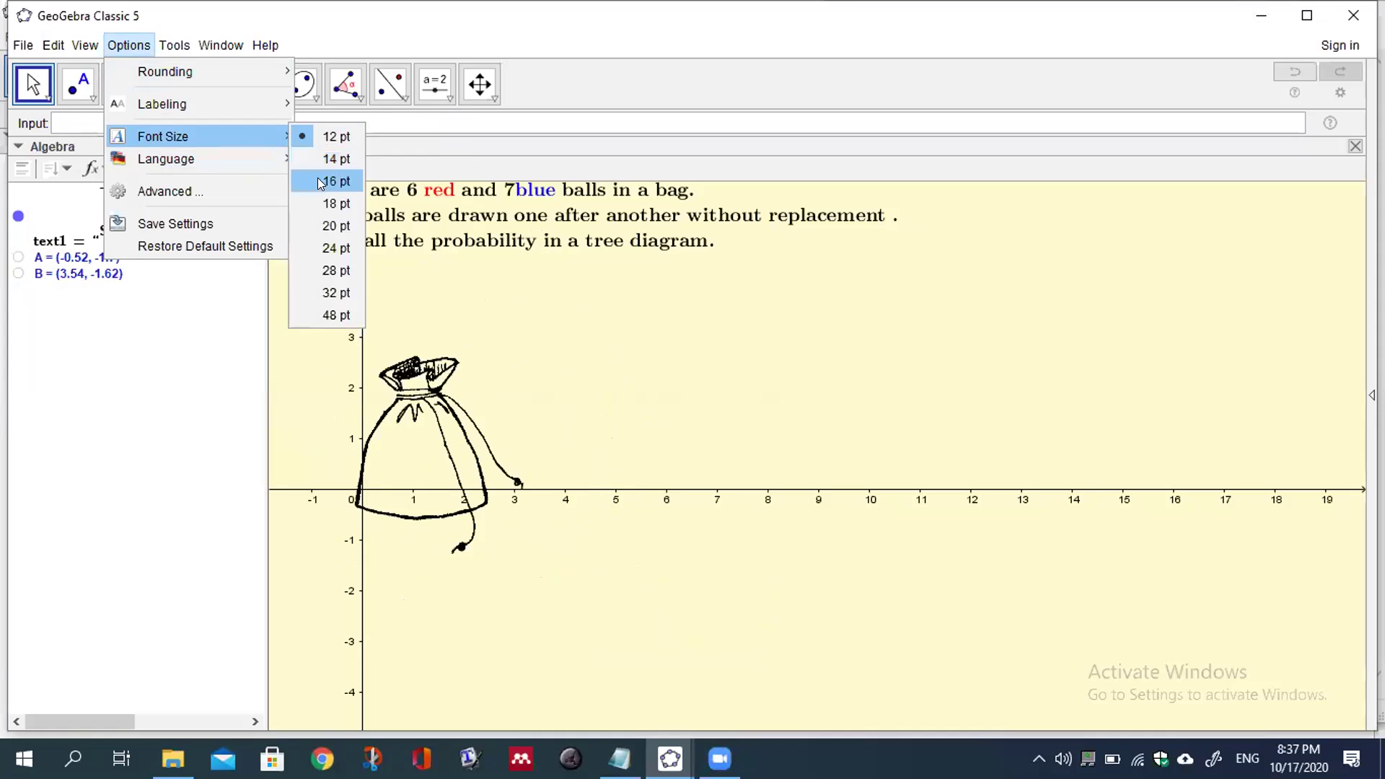
pyautogui.click(318, 181)
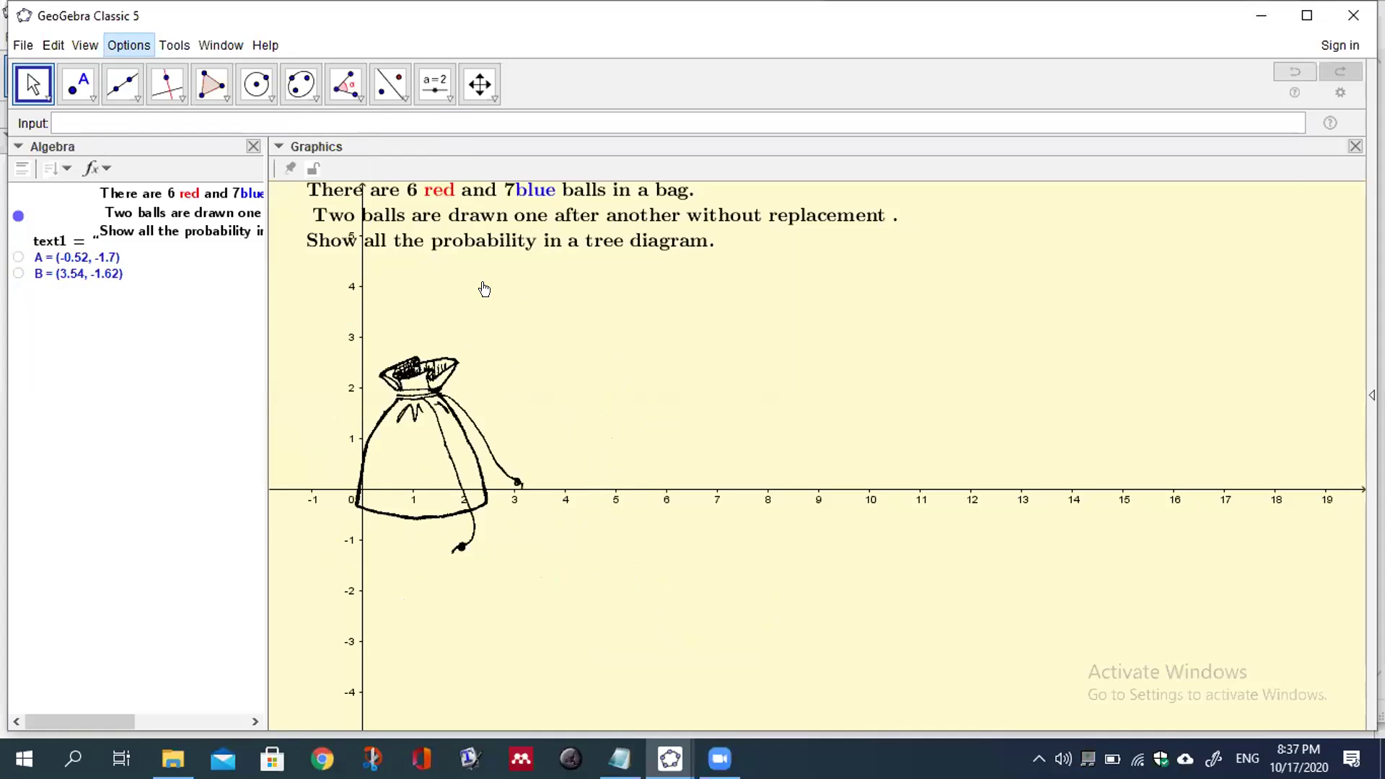
pyautogui.click(498, 305)
# Step: Reposition the enlarged question text so all three lines fit at the top of the Graphics view, and shift the bag image slightly down
pyautogui.moveTo(656, 332); pyautogui.dragTo(625, 305)
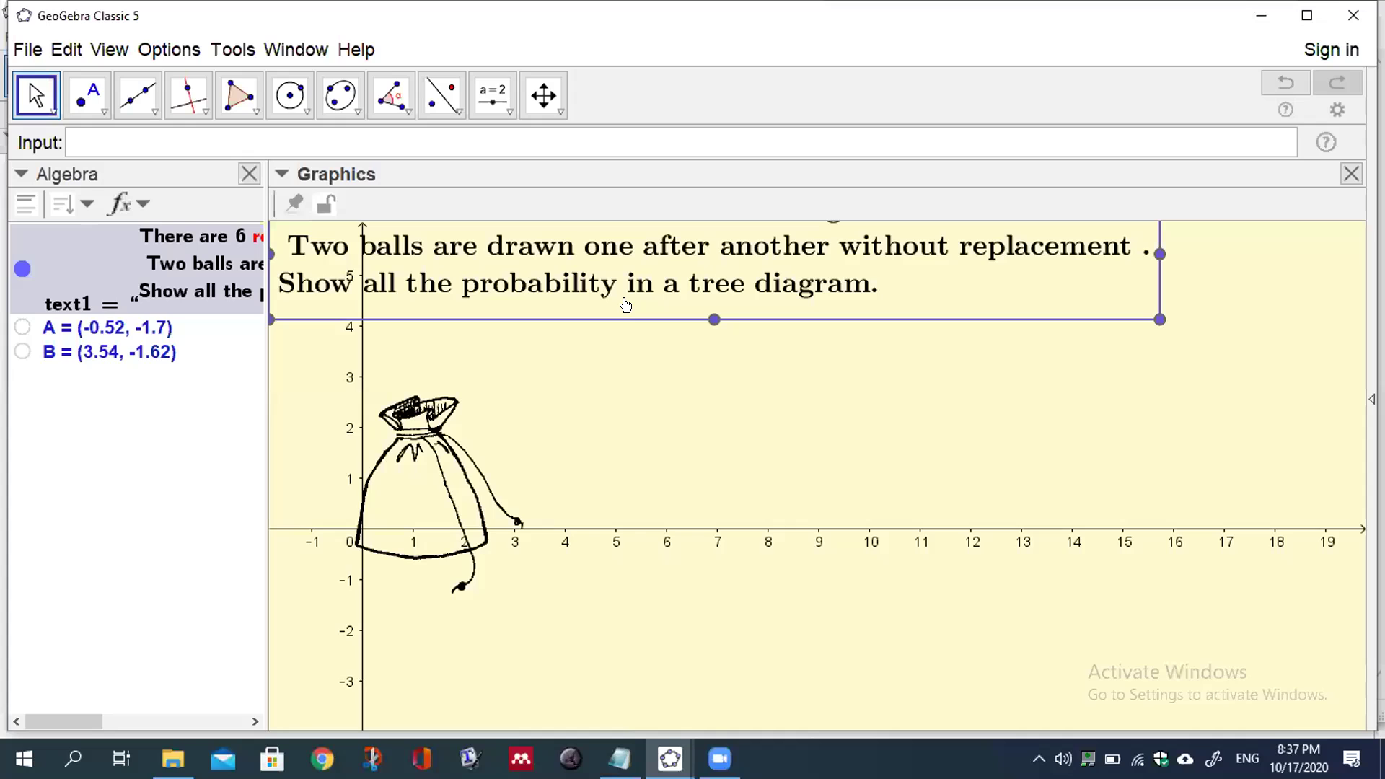
pyautogui.moveTo(476, 506); pyautogui.dragTo(471, 522)
pyautogui.click(864, 539)
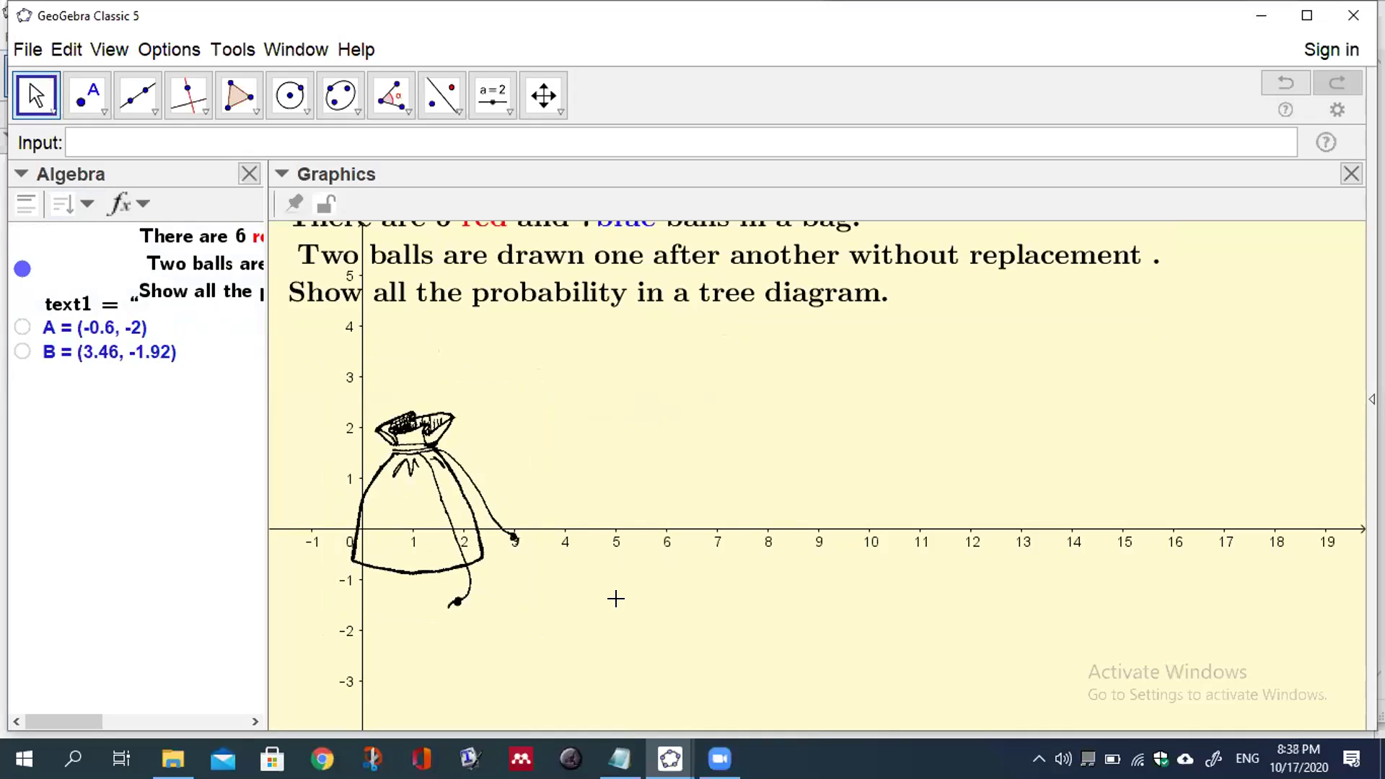
pyautogui.moveTo(563, 275); pyautogui.dragTo(574, 298)
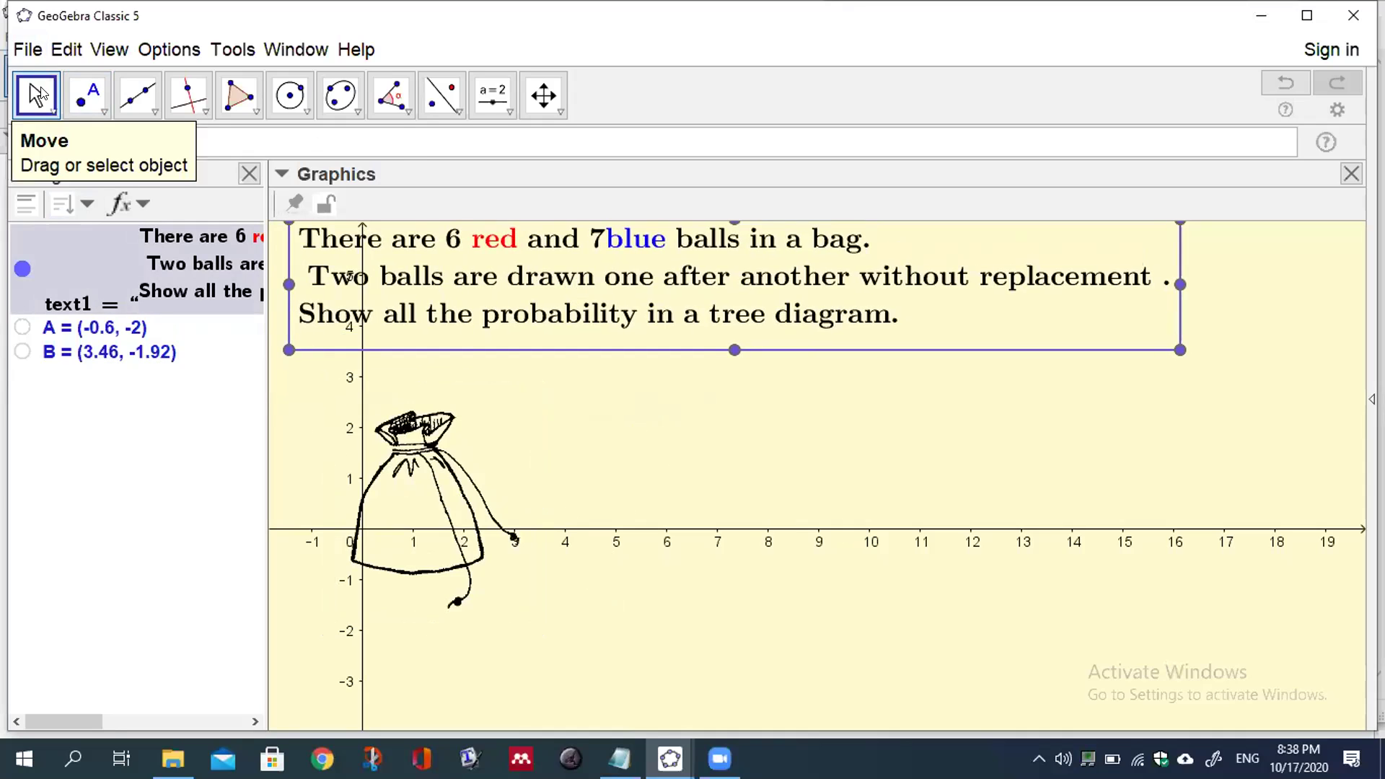
# Step: Place a free point on the bag's right edge at about (2.22, 0.2)
pyautogui.click(88, 103)
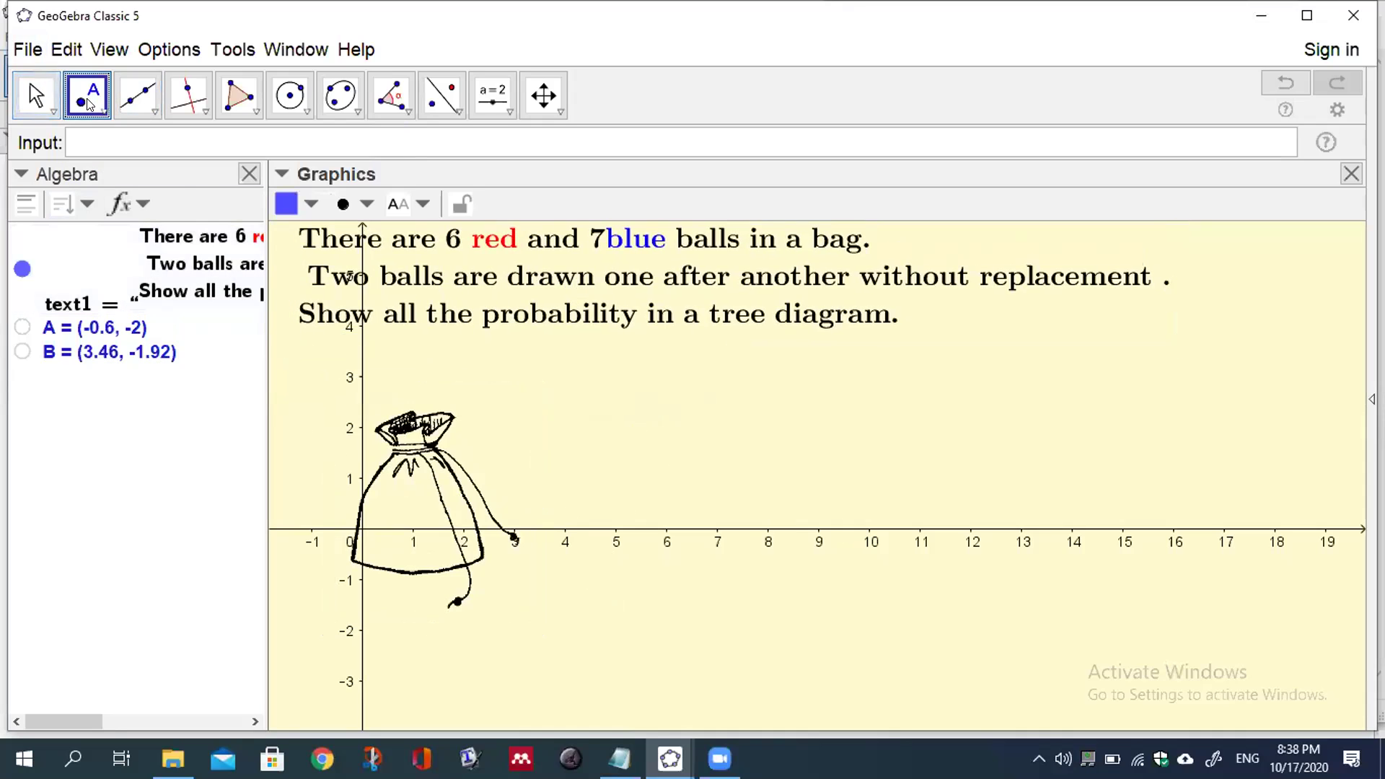
pyautogui.click(474, 518)
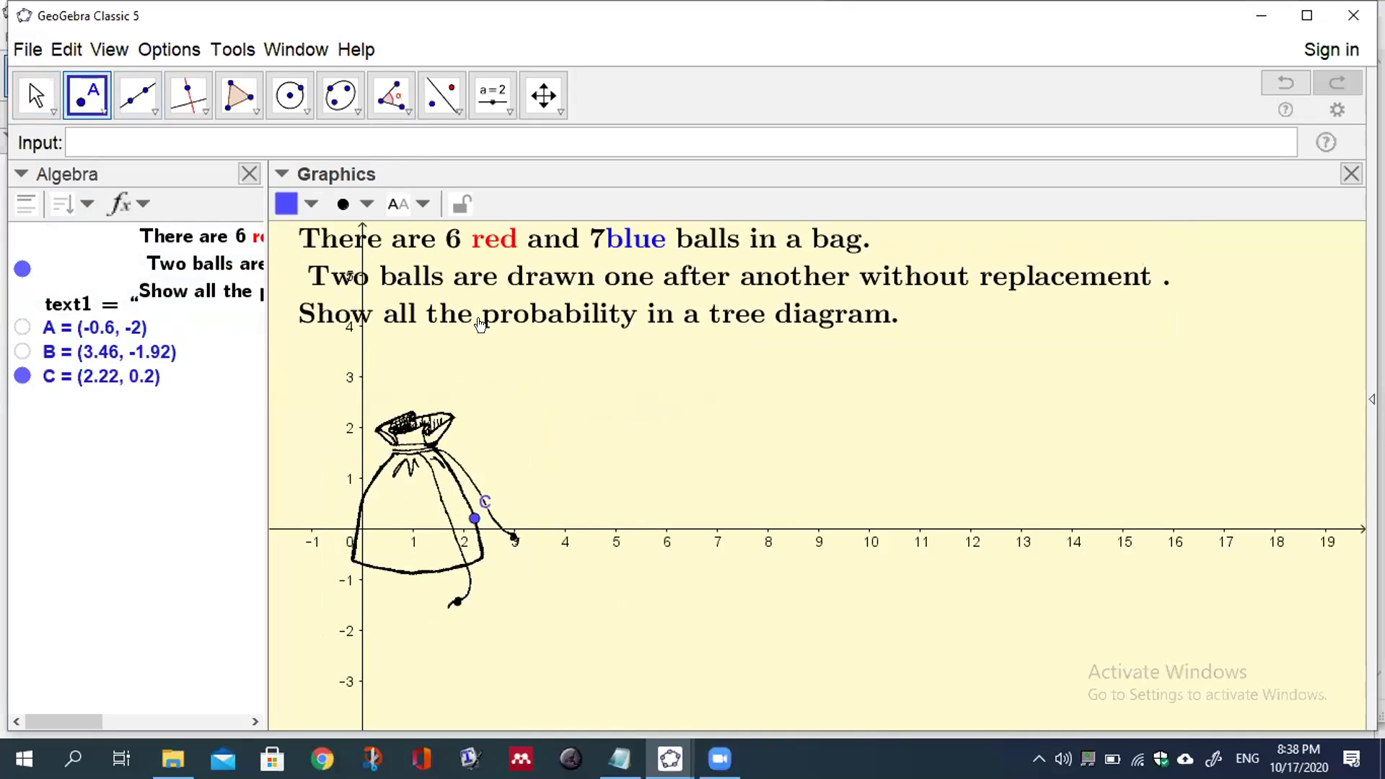
# Step: Try to insert the image file probability bag[stft].jpg from the Desktop
pyautogui.click(509, 112)
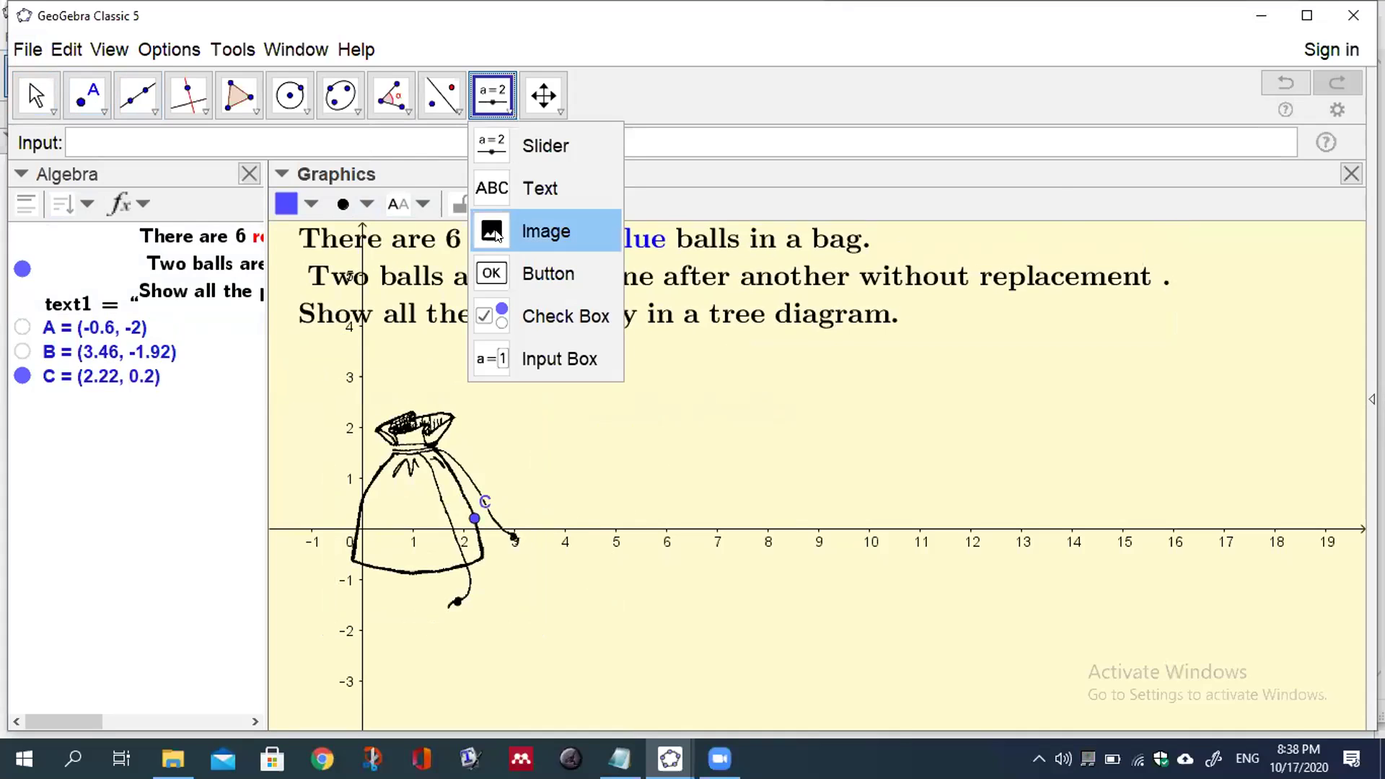
pyautogui.click(547, 229)
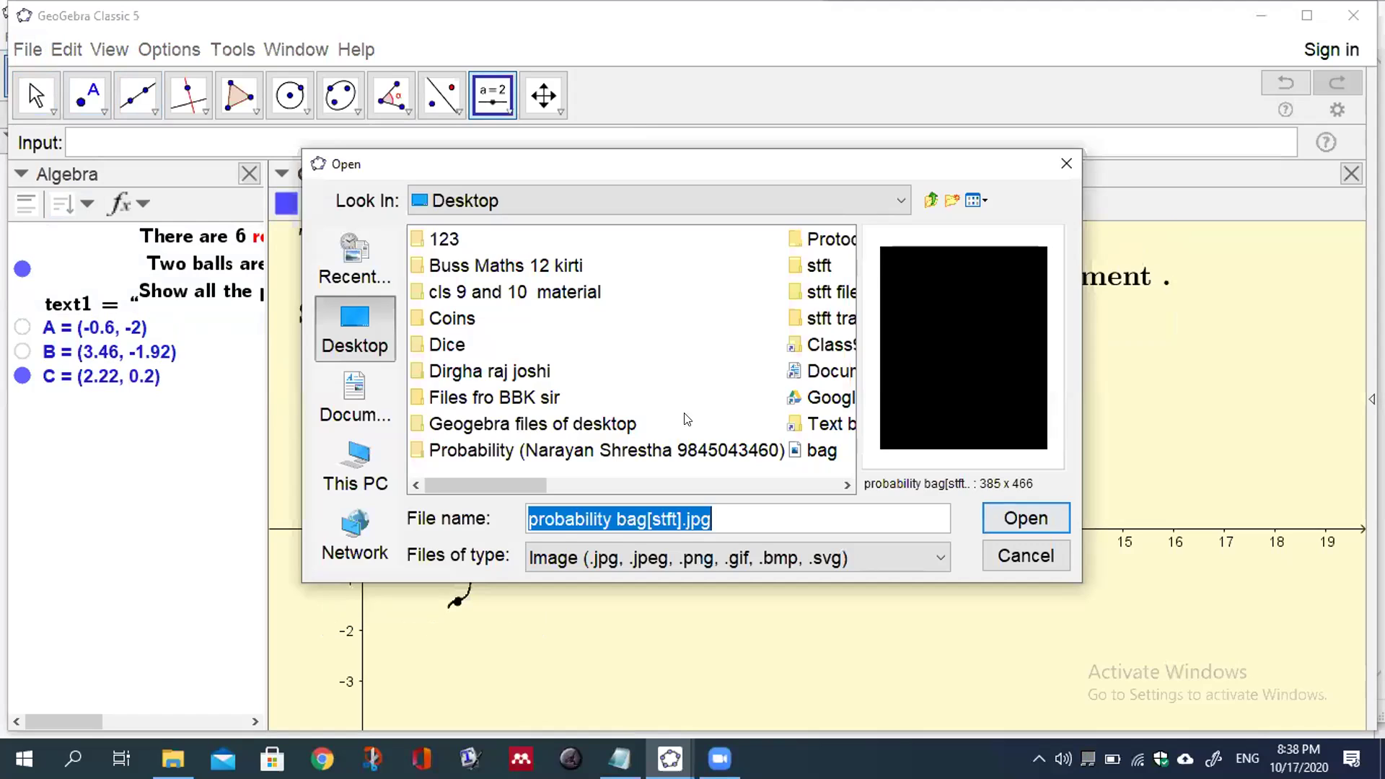
pyautogui.click(740, 517)
pyautogui.click(990, 516)
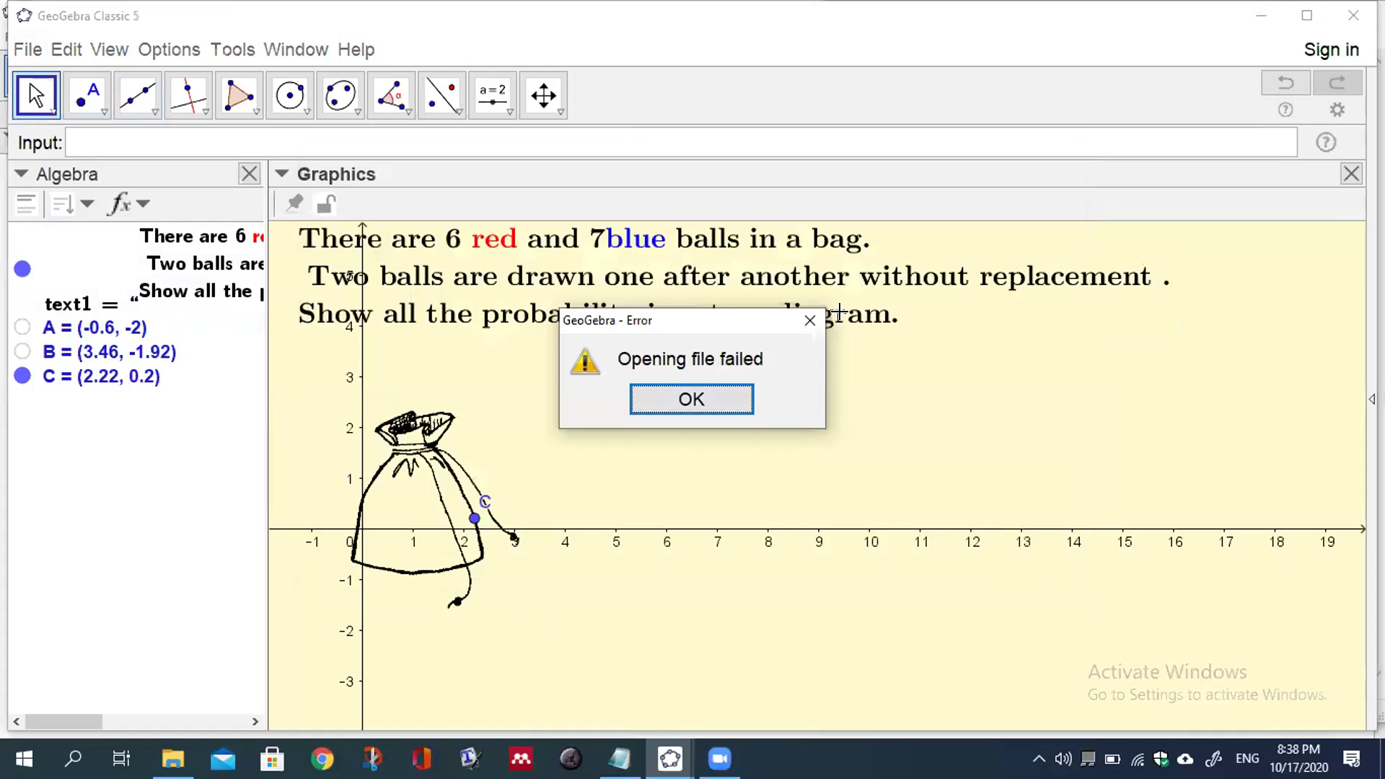
pyautogui.click(807, 322)
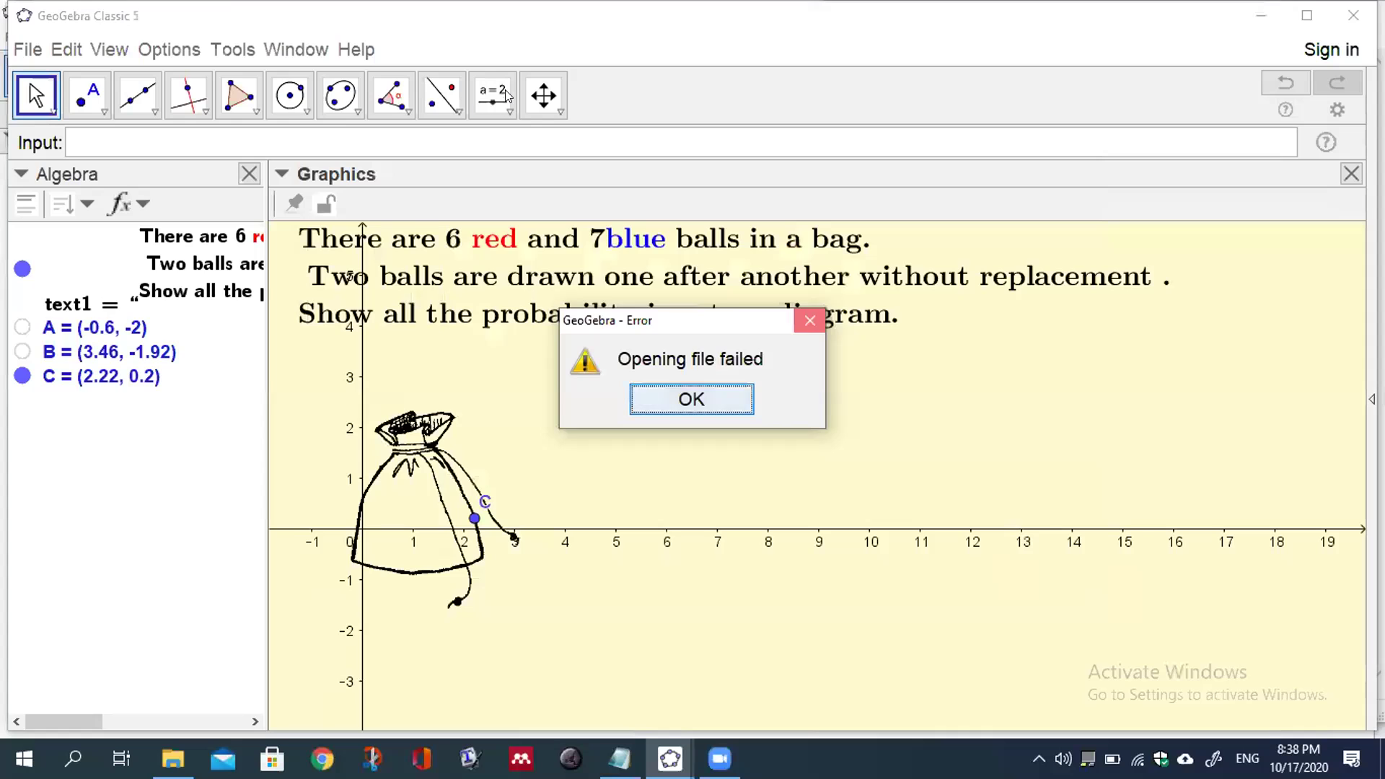
# Step: Insert a second copy of the bag image from probability bag[stft].png on the Desktop
pyautogui.click(508, 102)
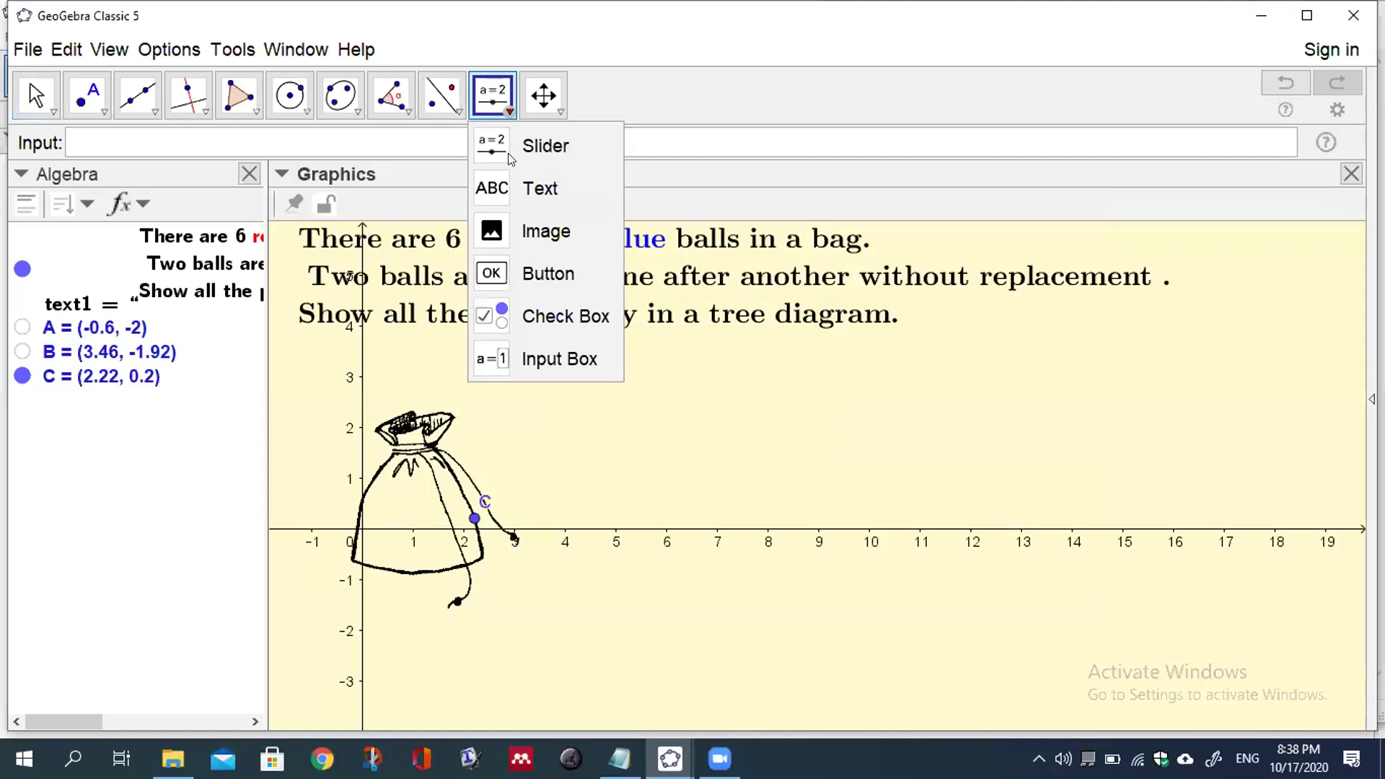
pyautogui.click(508, 212)
pyautogui.moveTo(520, 479); pyautogui.dragTo(843, 482)
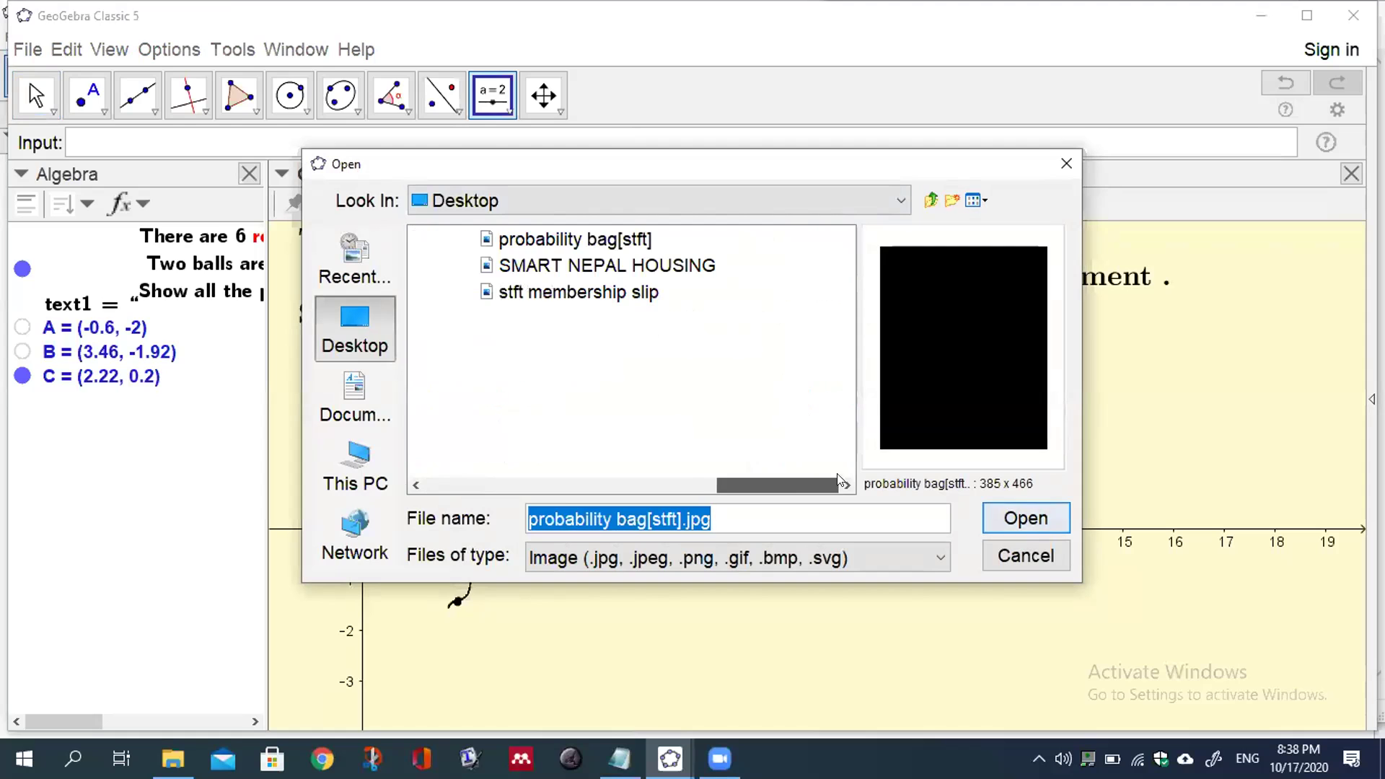
pyautogui.click(649, 239)
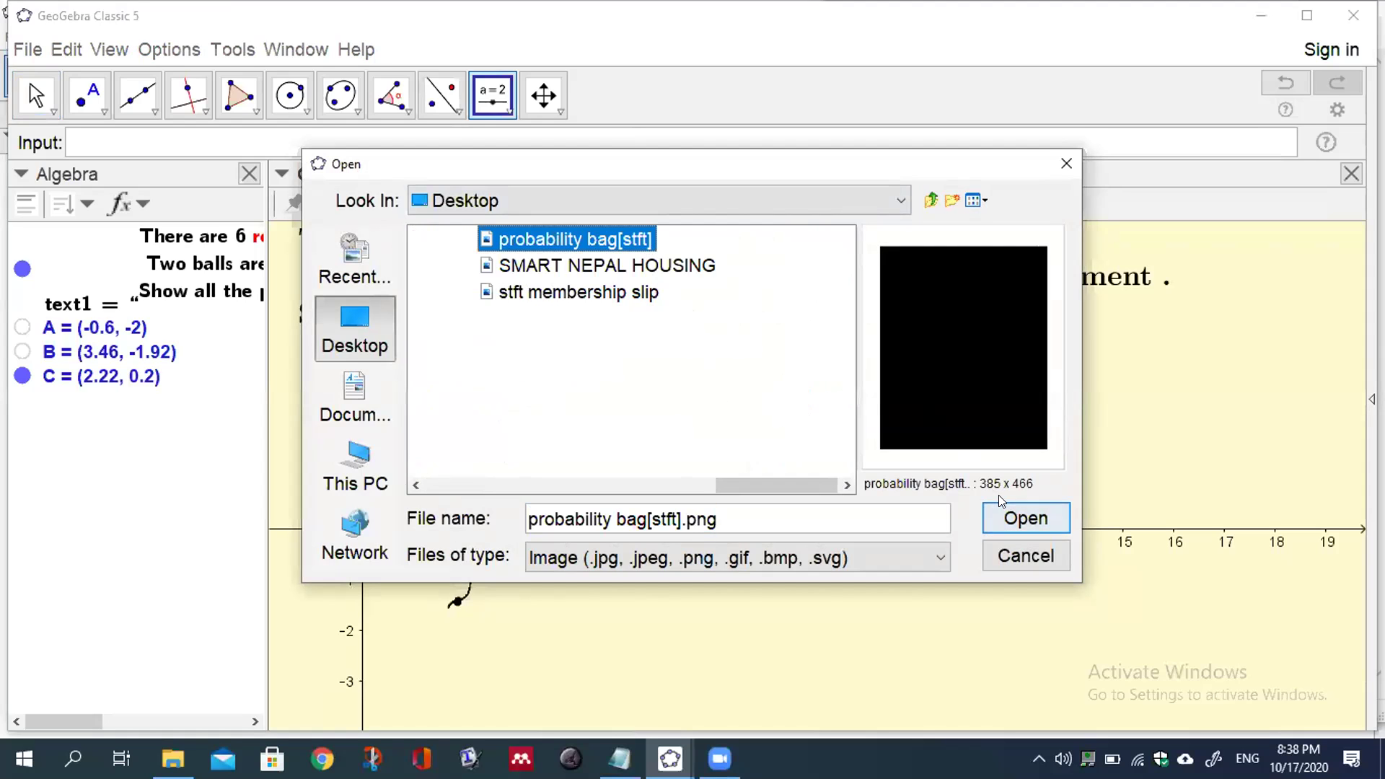
pyautogui.click(1014, 514)
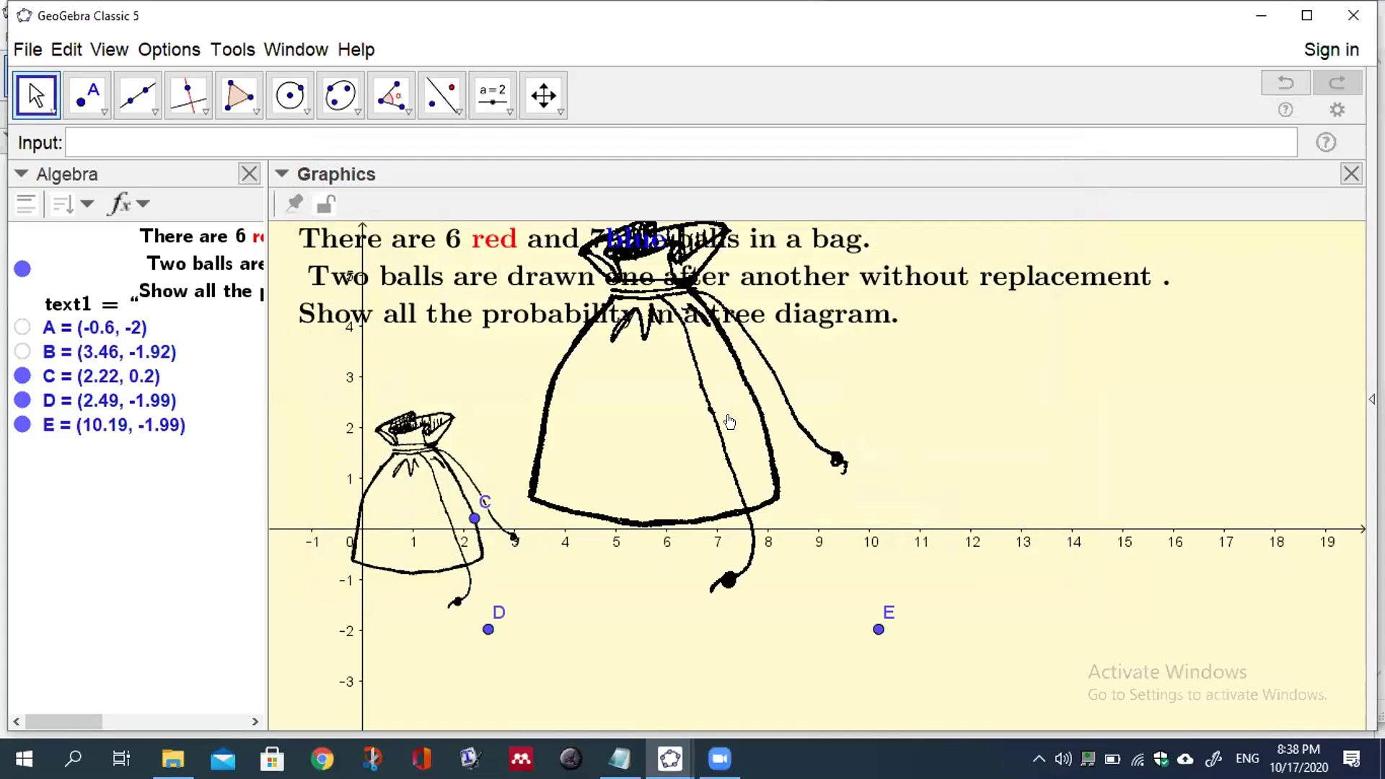
# Step: Shrink the second bag with its corner points and move it to about D (6.48, -0.56) and E (10.86, -0.68)
pyautogui.moveTo(483, 632); pyautogui.dragTo(648, 614)
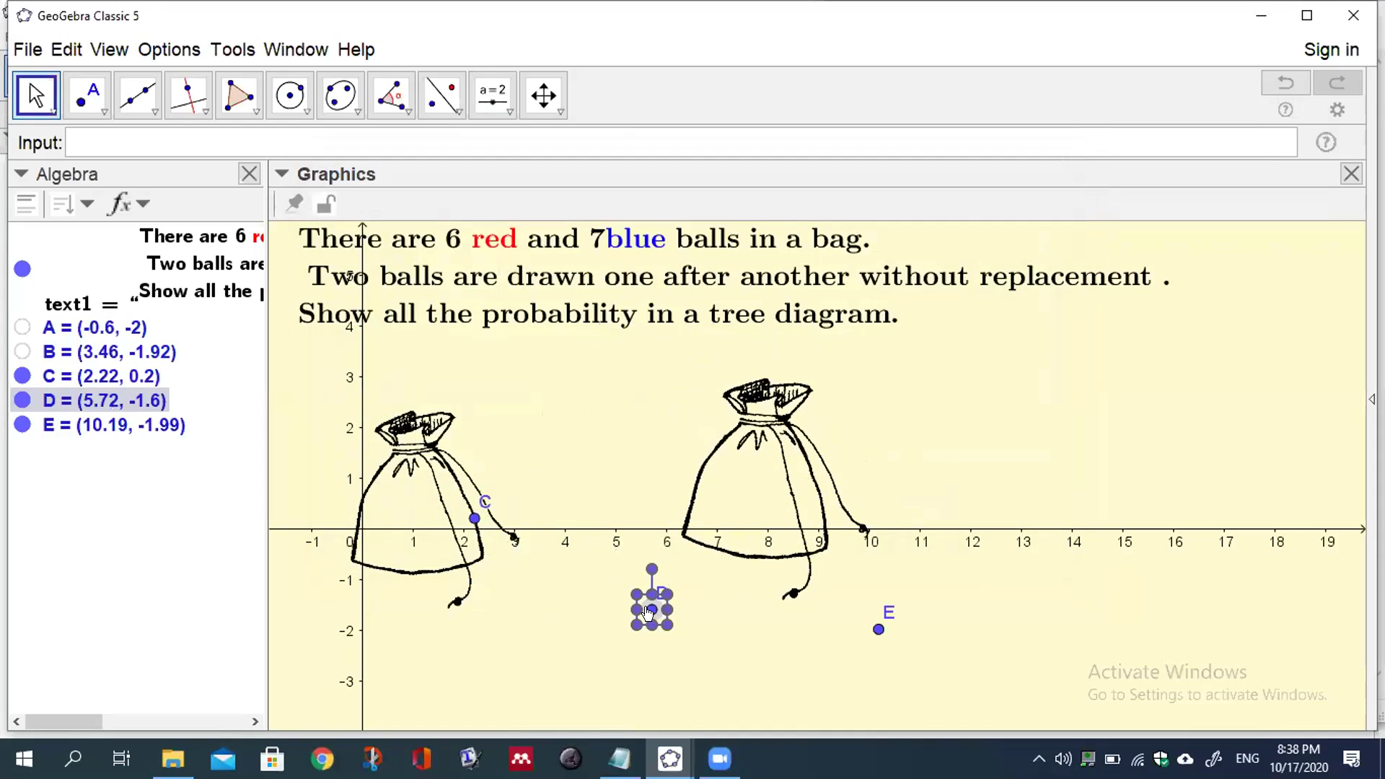
pyautogui.press('Left')
pyautogui.press('Left')
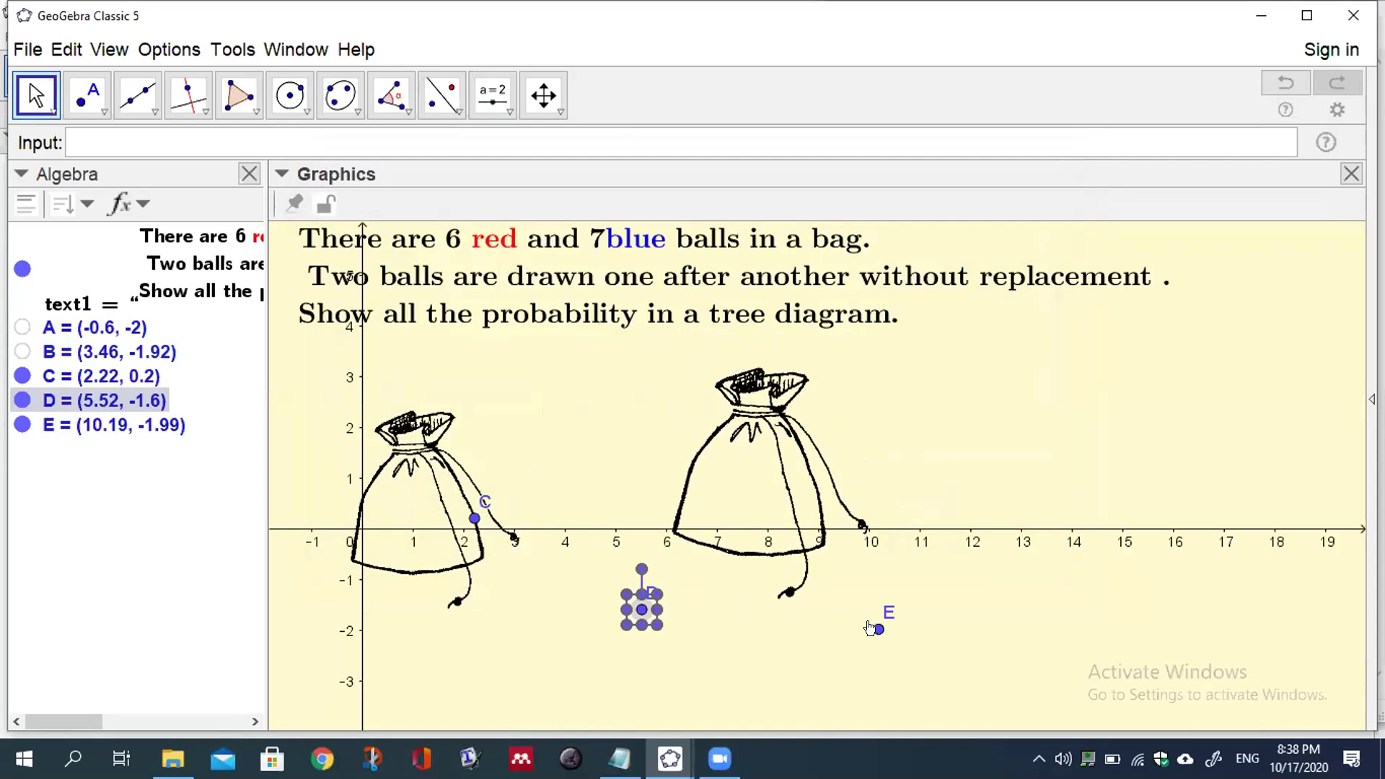
pyautogui.moveTo(871, 627); pyautogui.dragTo(842, 617)
pyautogui.press('Right')
pyautogui.press('Right')
pyautogui.press('Right')
pyautogui.moveTo(762, 468); pyautogui.dragTo(780, 437)
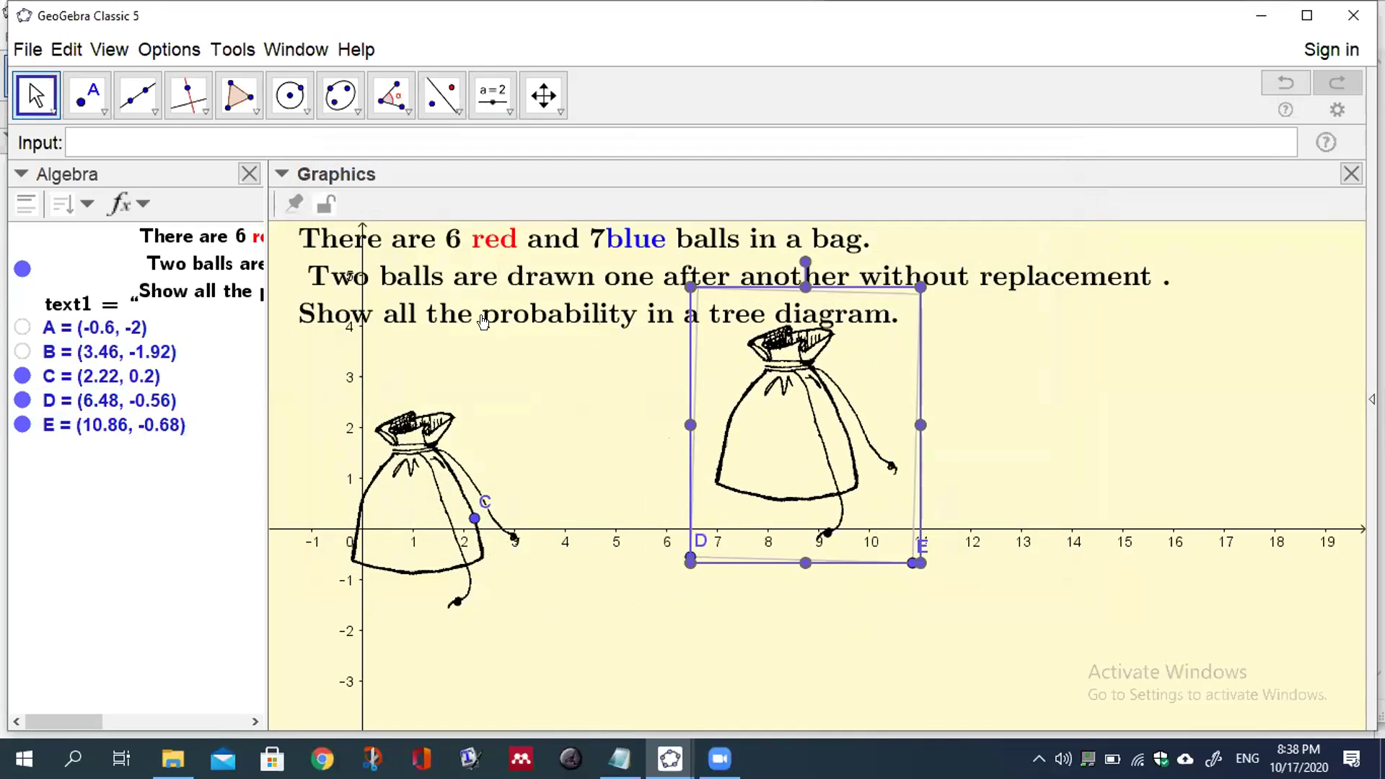
# Step: Set the question text's size to Small and deselect it, leaving its wording as it is
pyautogui.click(483, 275)
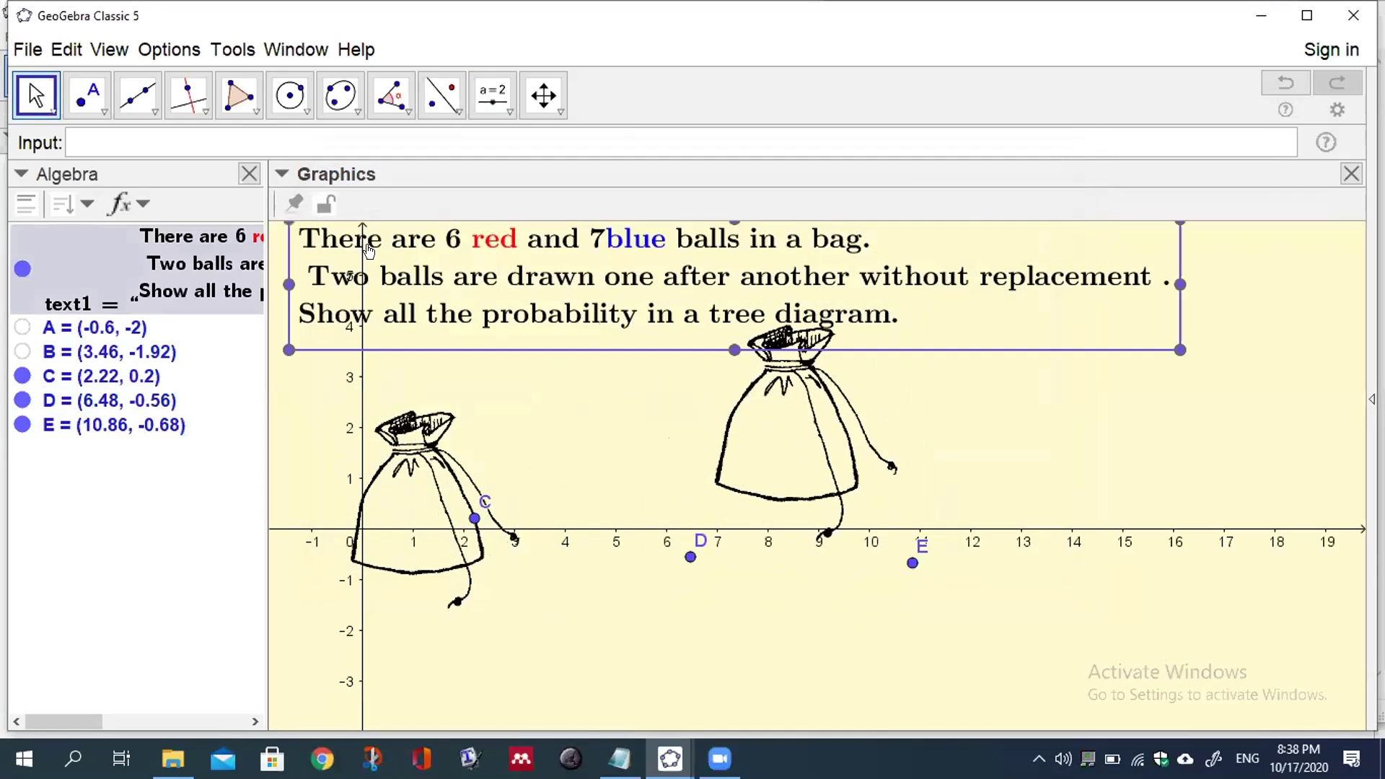
pyautogui.doubleClick(383, 269)
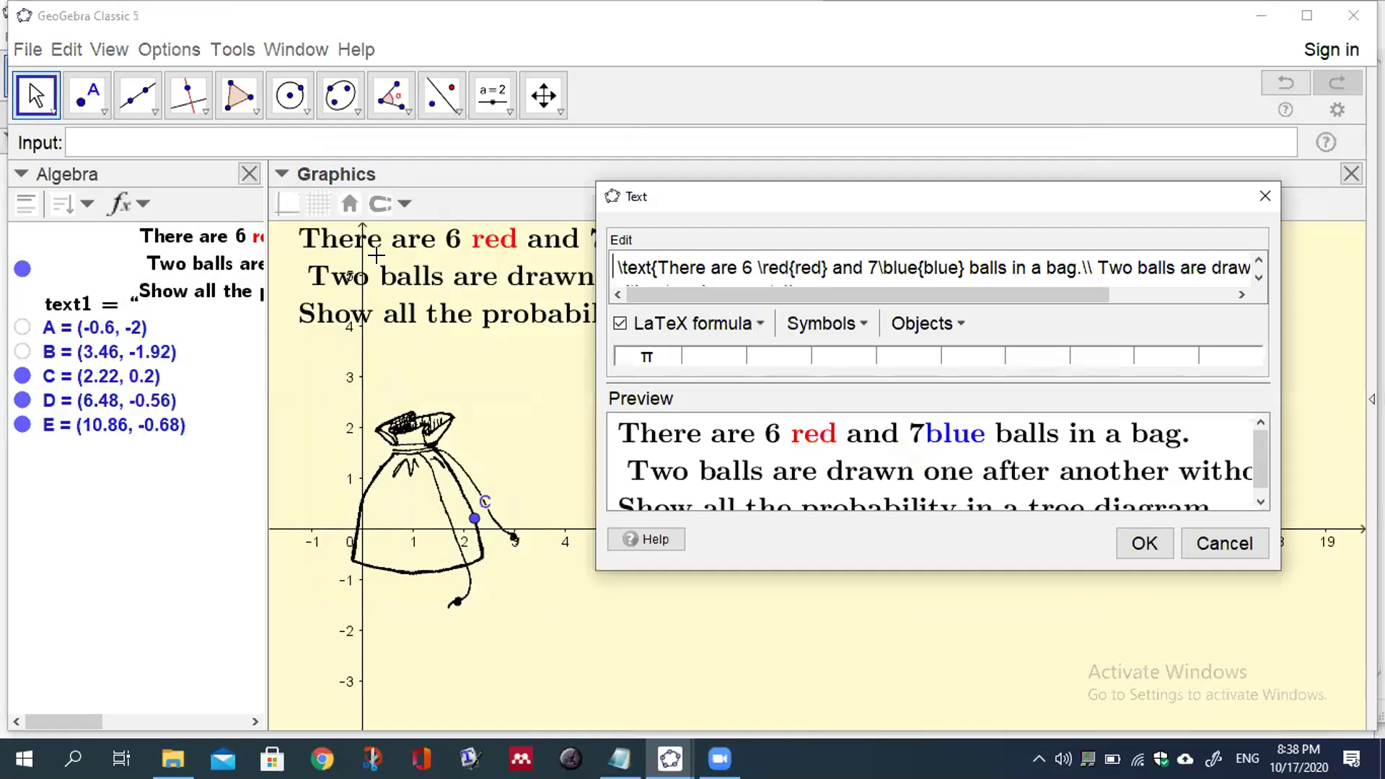
pyautogui.click(1262, 196)
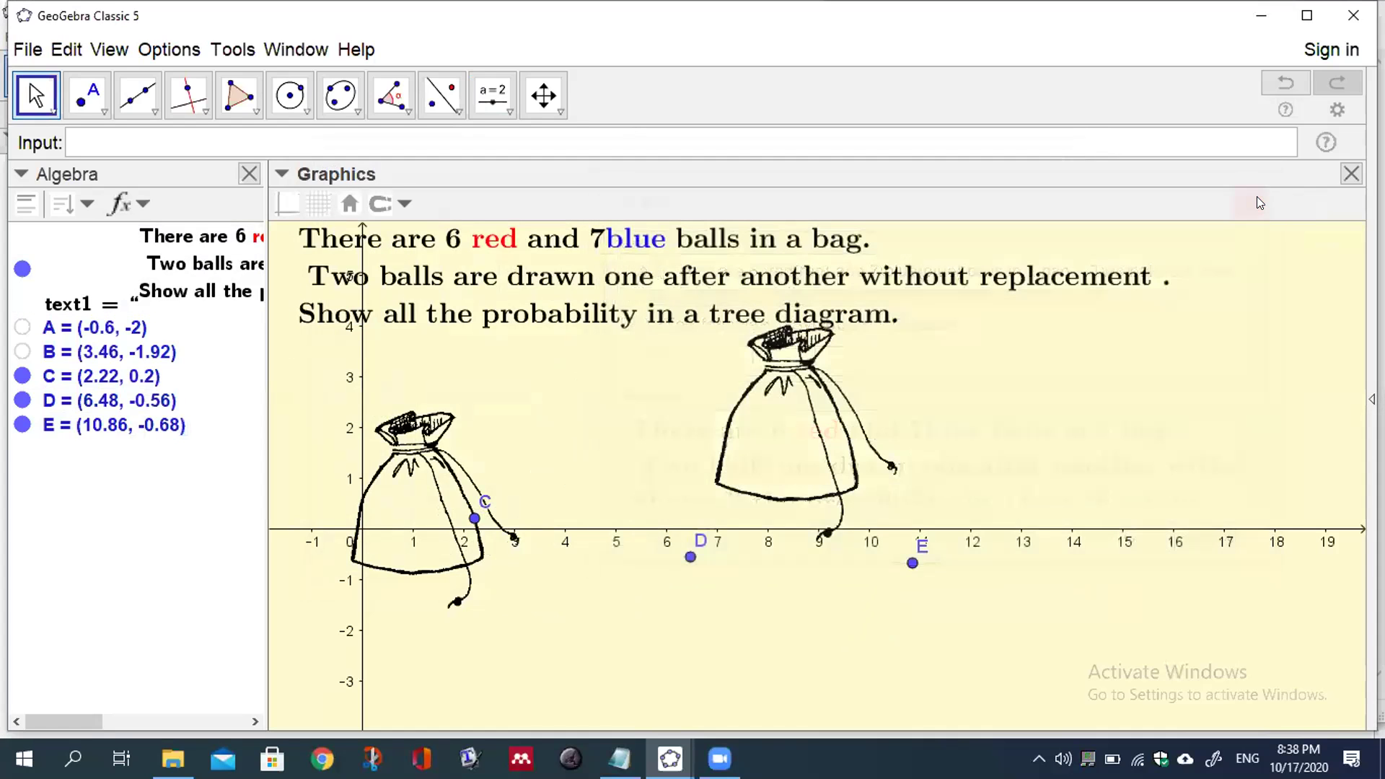
pyautogui.click(596, 292)
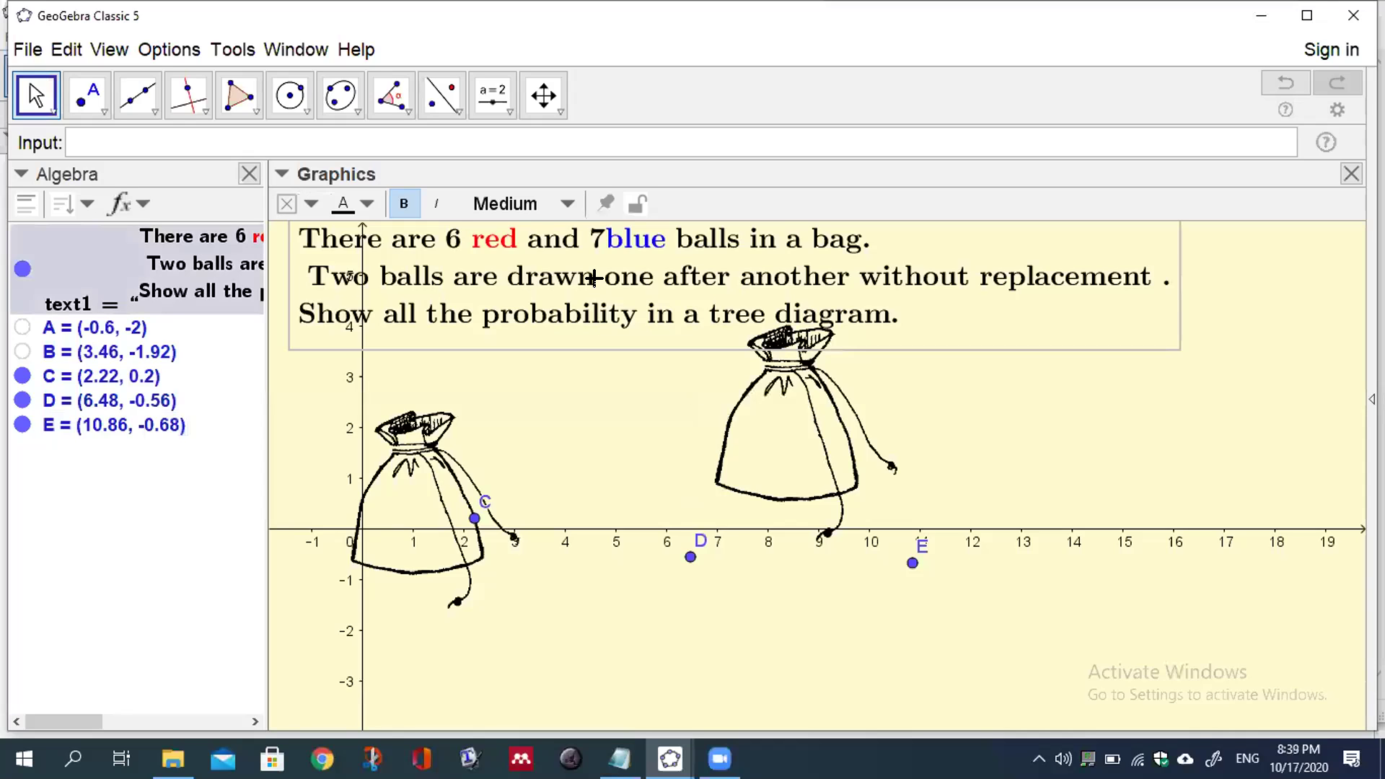
pyautogui.click(555, 202)
pyautogui.click(496, 296)
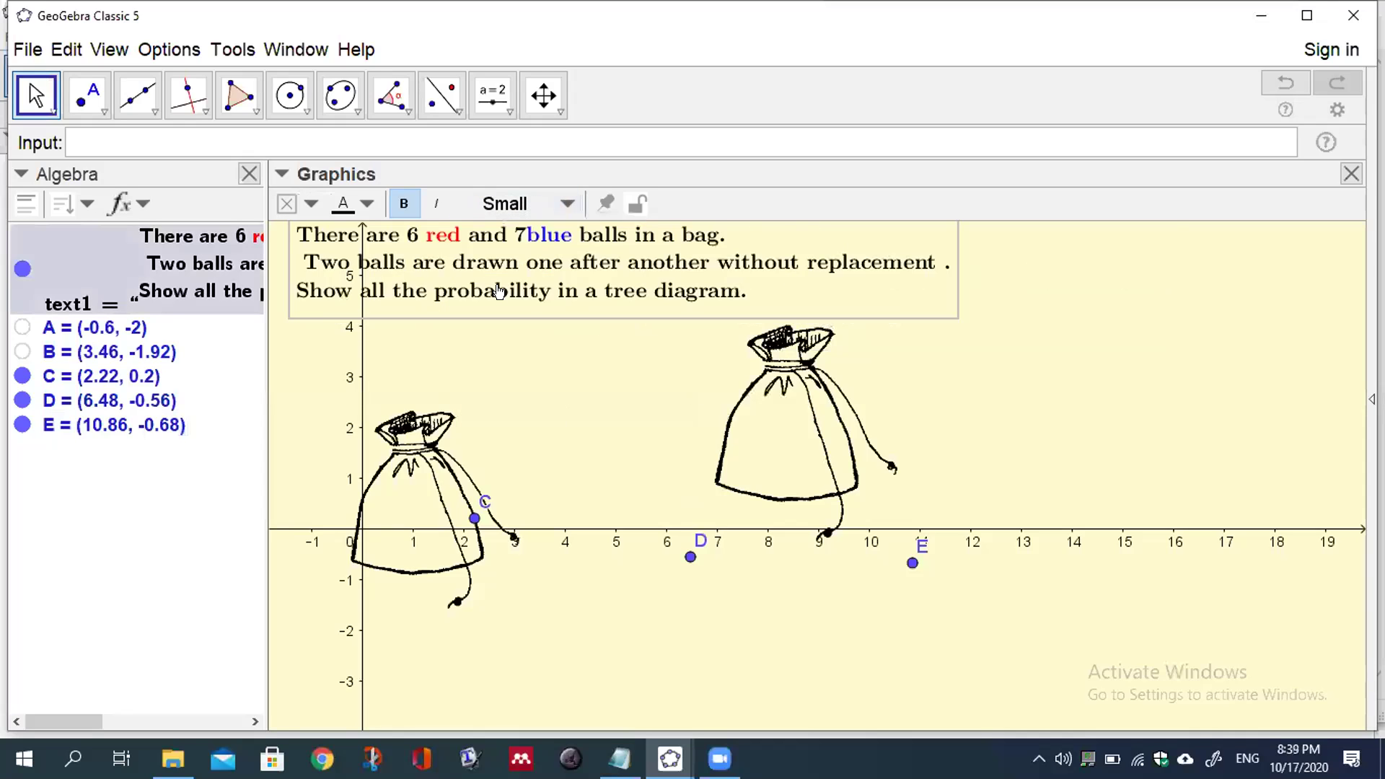
pyautogui.click(531, 358)
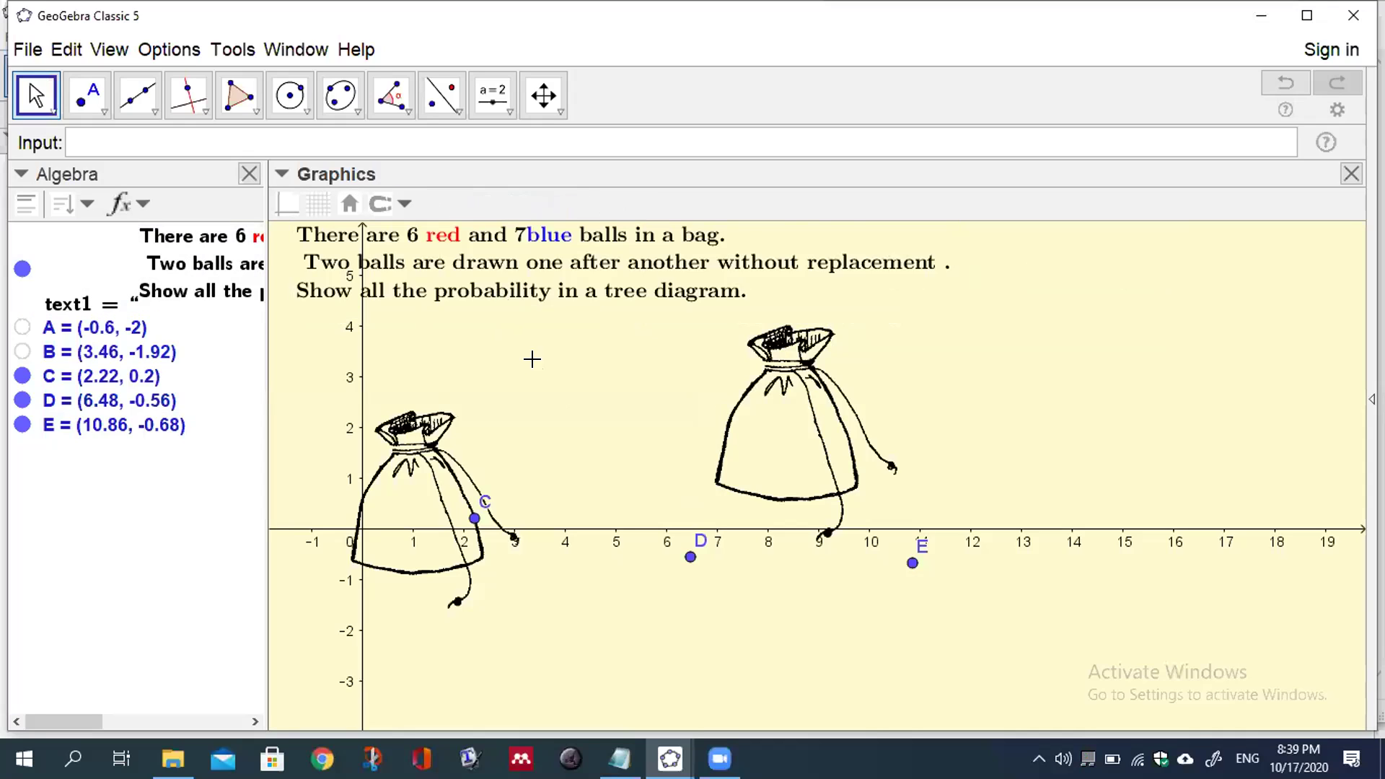
# Step: Hide the second bag image's corner points D and E
pyautogui.click(23, 401)
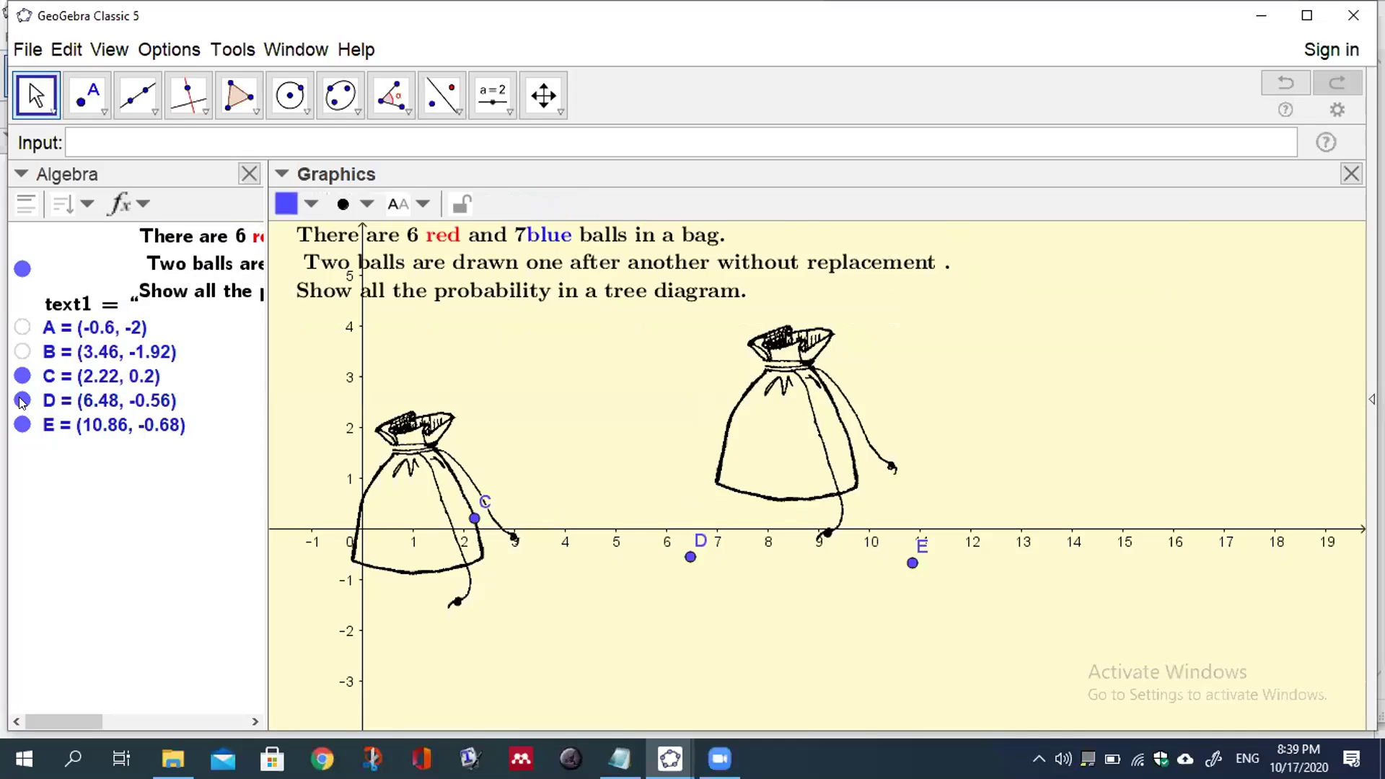
pyautogui.click(23, 400)
pyautogui.click(23, 424)
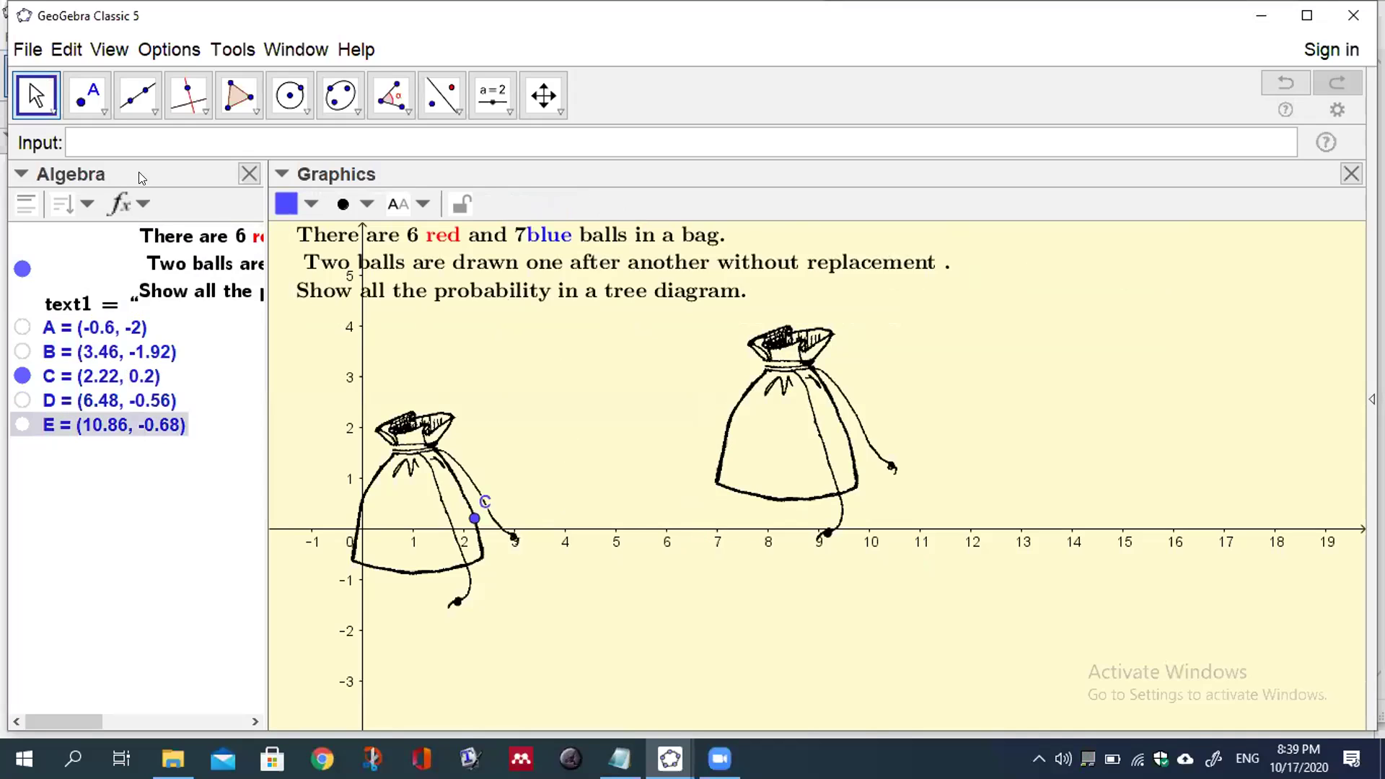
# Step: Place a point on the second bag's edge at about (7.12, 1.6) and draw a segment to it from point C
pyautogui.click(86, 95)
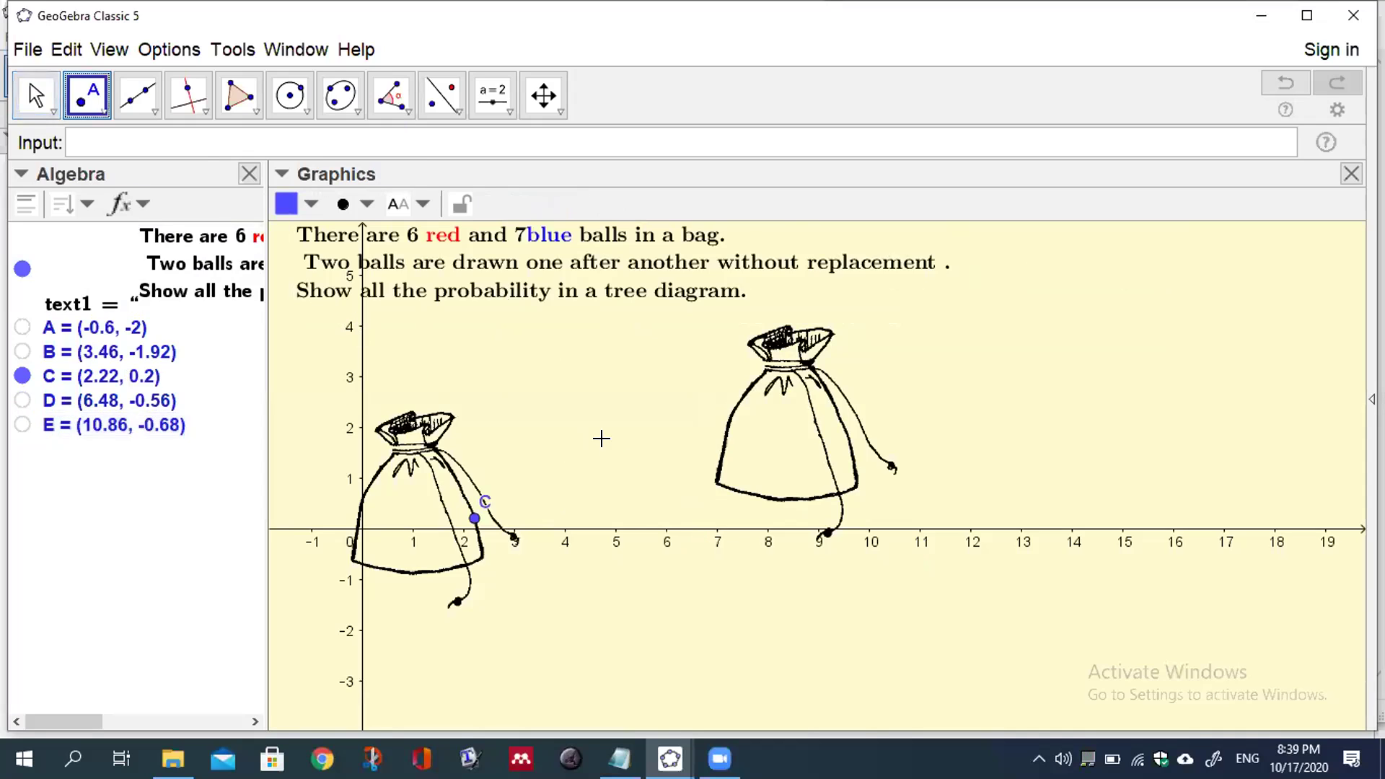
pyautogui.click(722, 447)
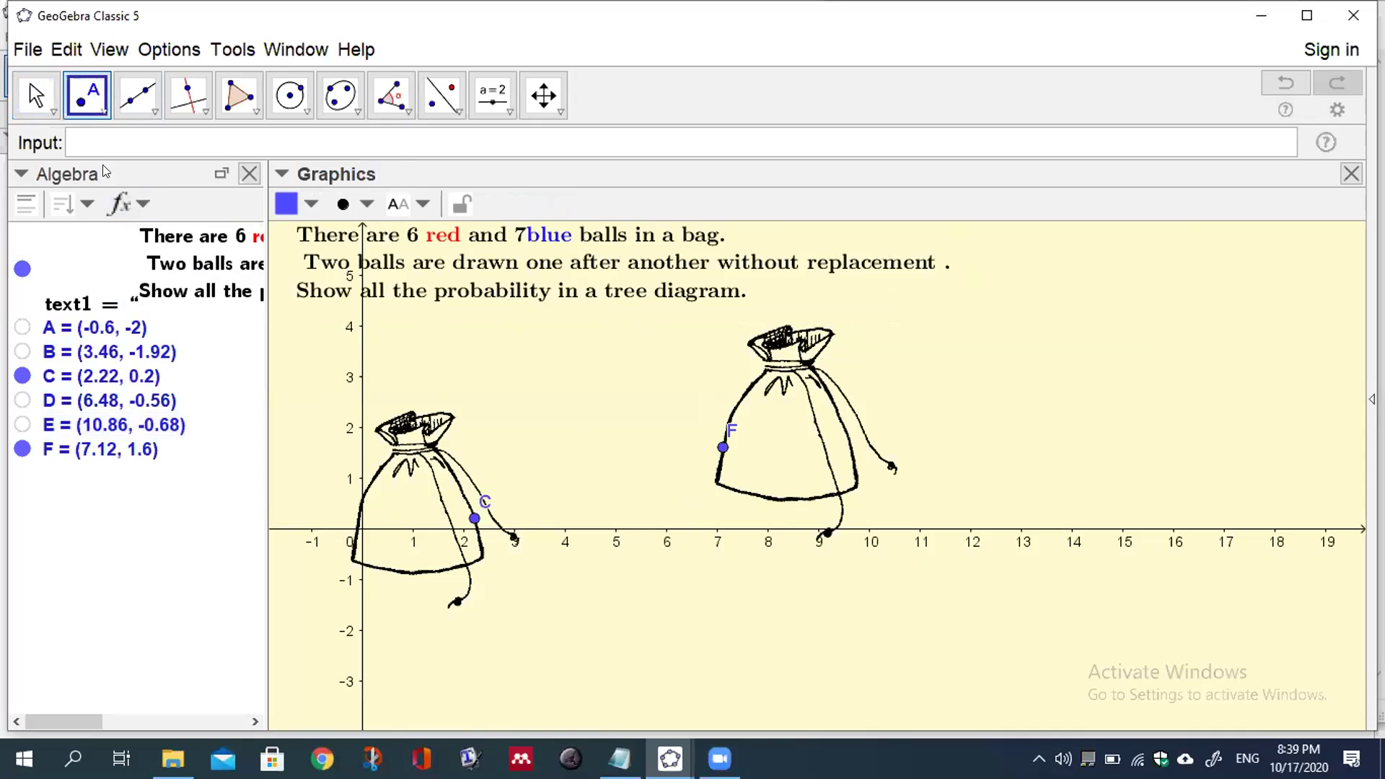
pyautogui.click(153, 115)
pyautogui.click(136, 187)
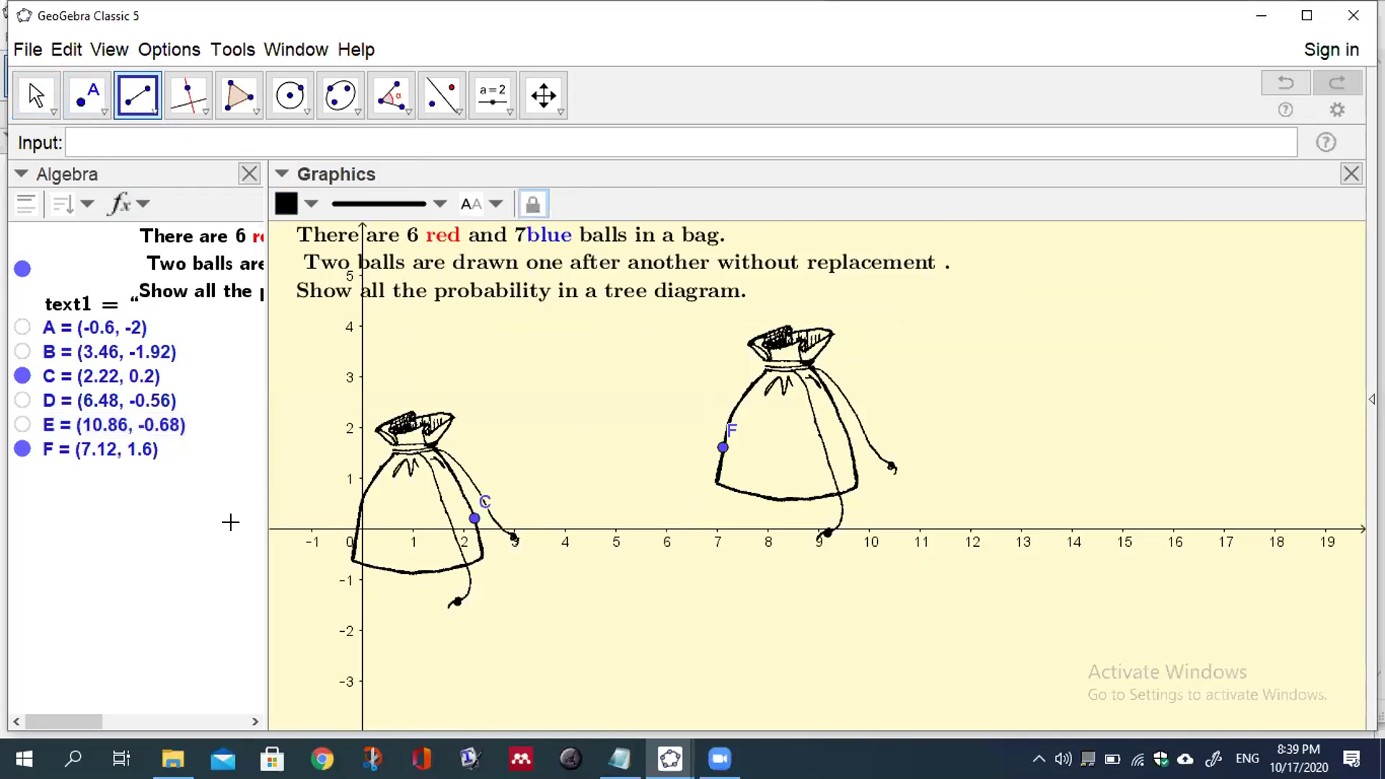
pyautogui.click(474, 518)
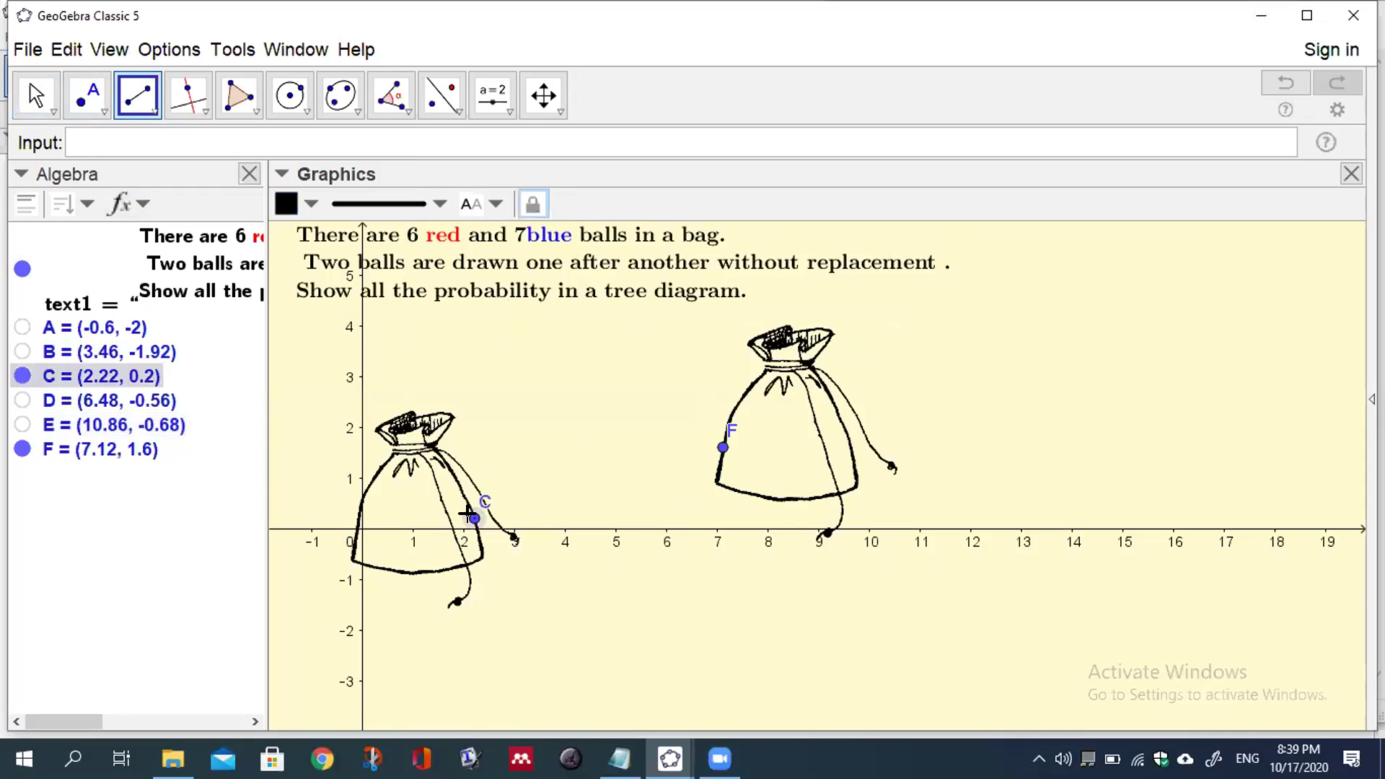
pyautogui.click(714, 438)
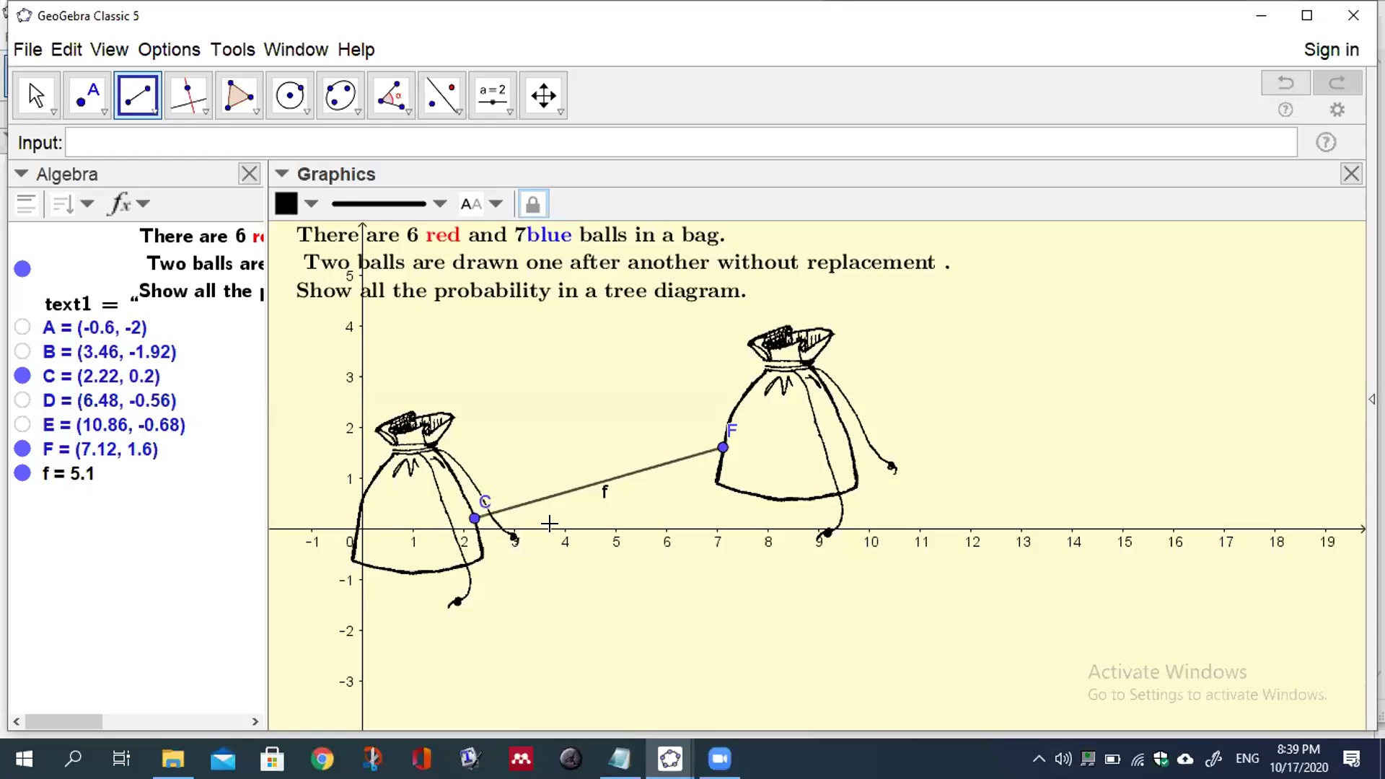
# Step: Construct a line through point C parallel to the x-axis
pyautogui.click(188, 99)
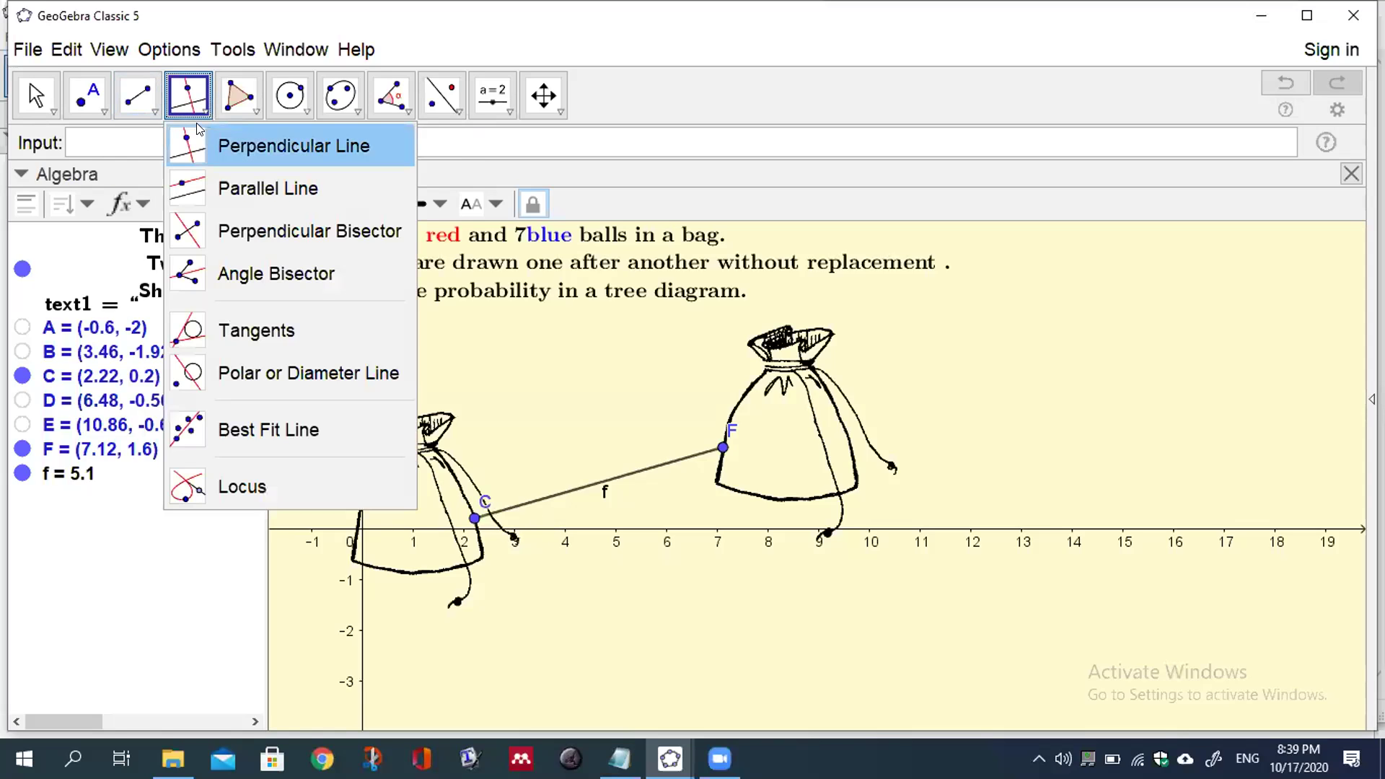
pyautogui.click(187, 184)
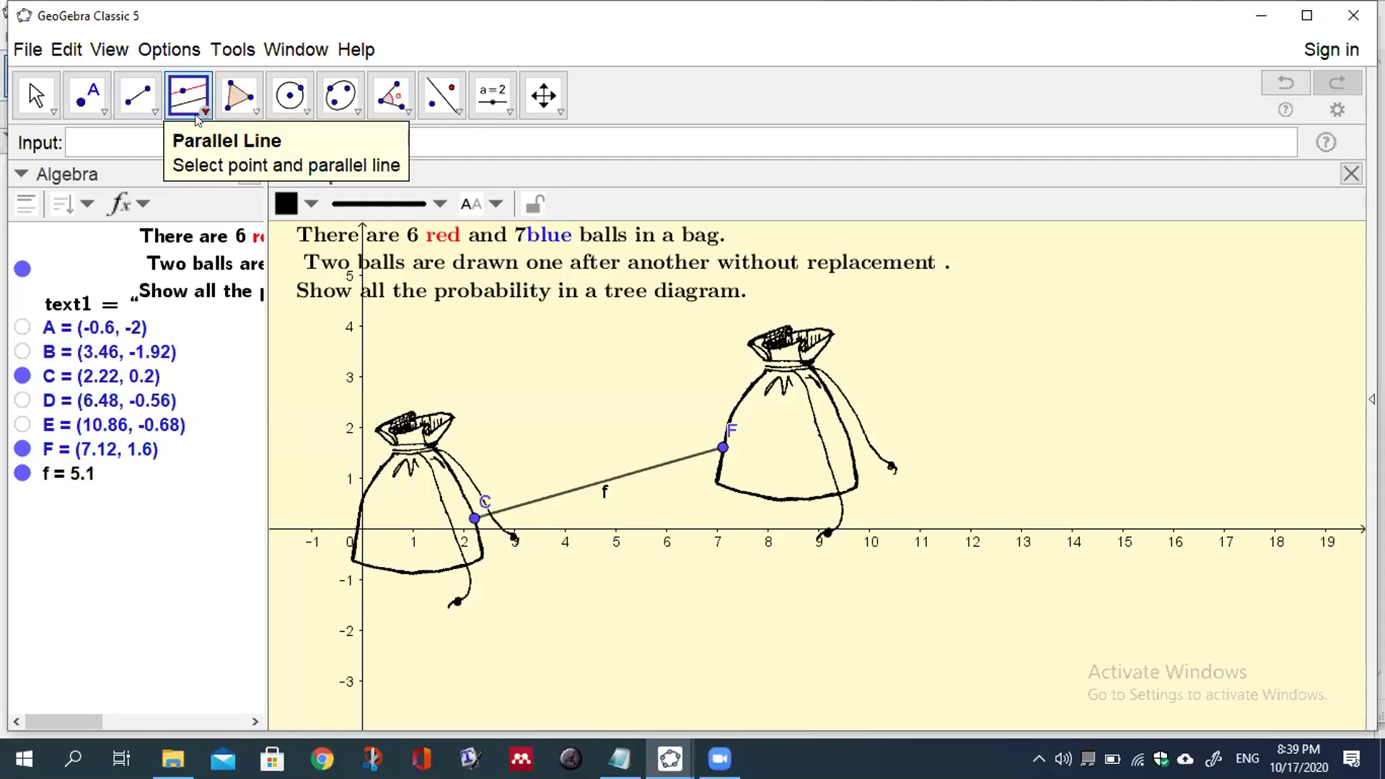
pyautogui.click(465, 504)
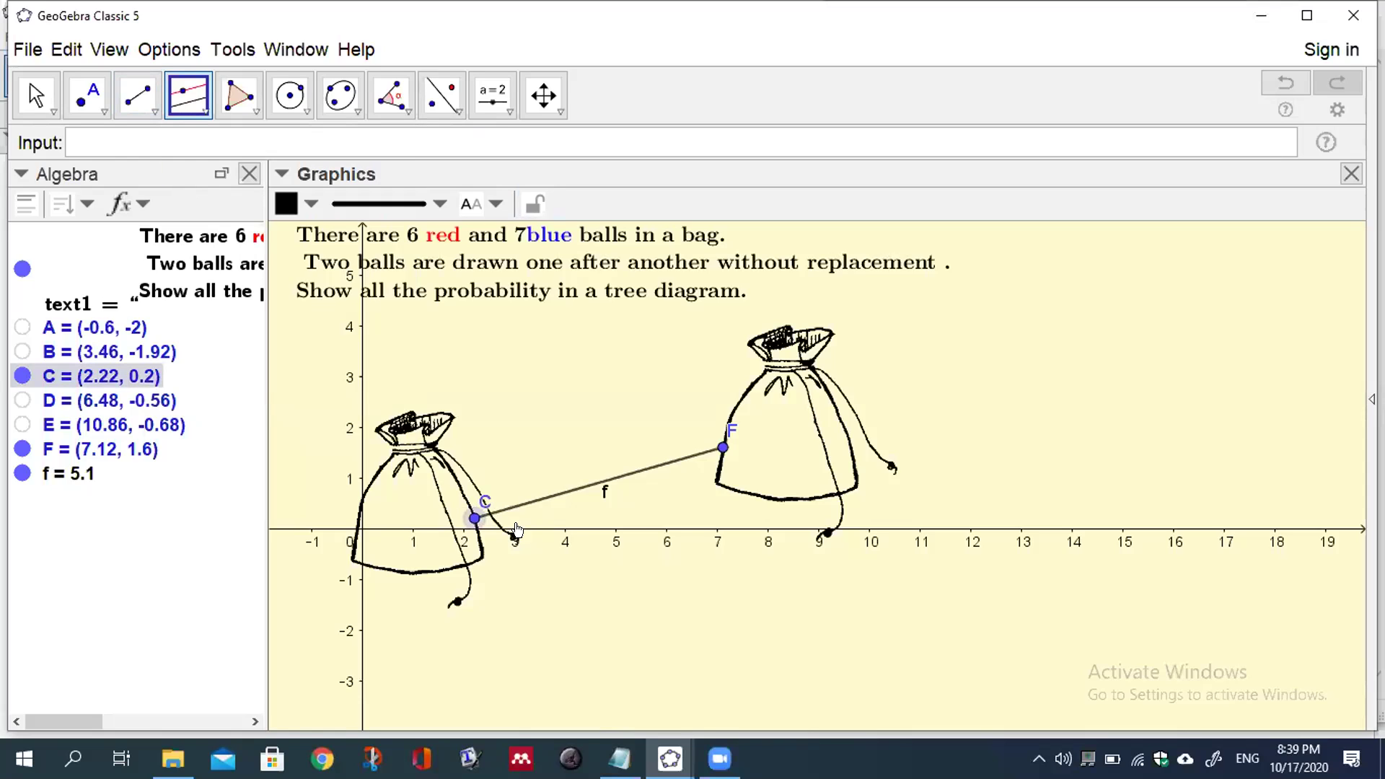
pyautogui.click(550, 531)
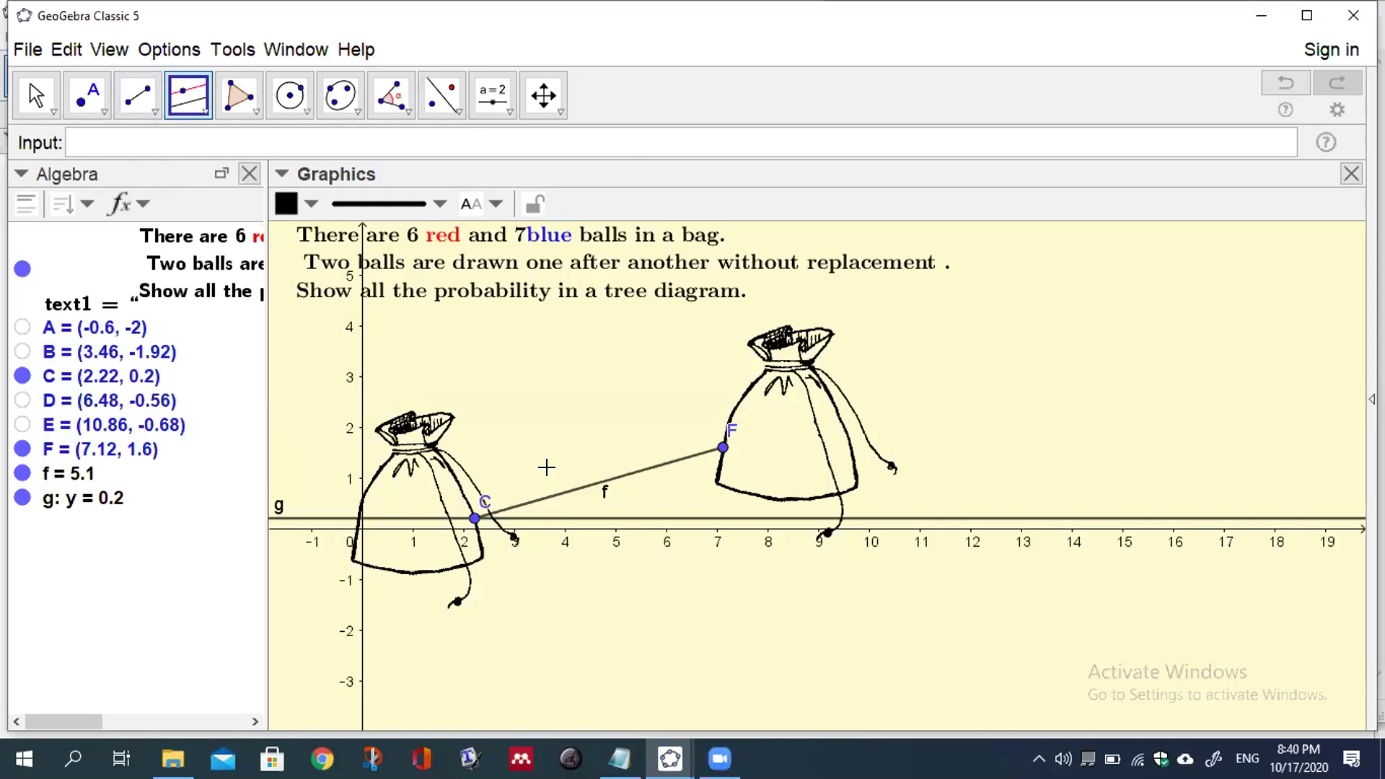
# Step: Mark the angle between the horizontal line through C and segment f
pyautogui.click(406, 106)
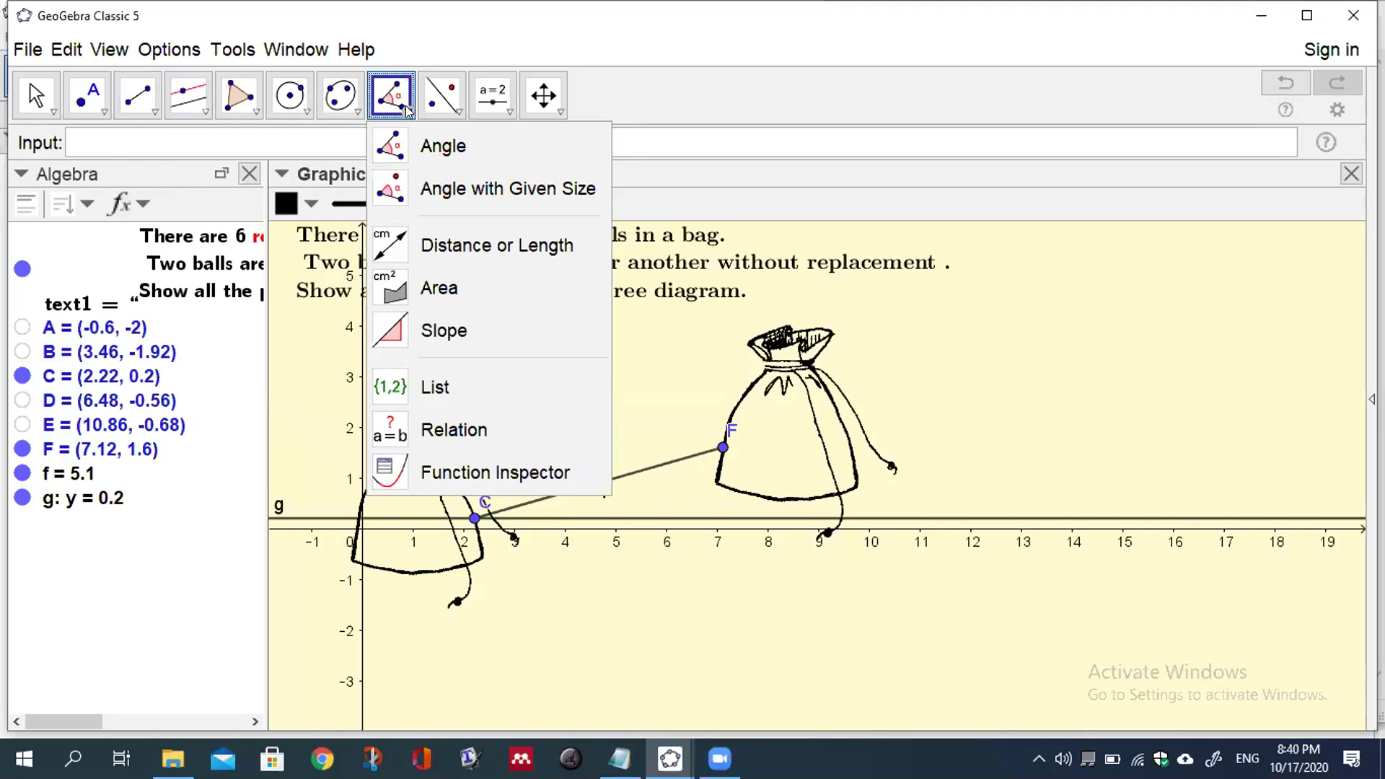
pyautogui.click(399, 142)
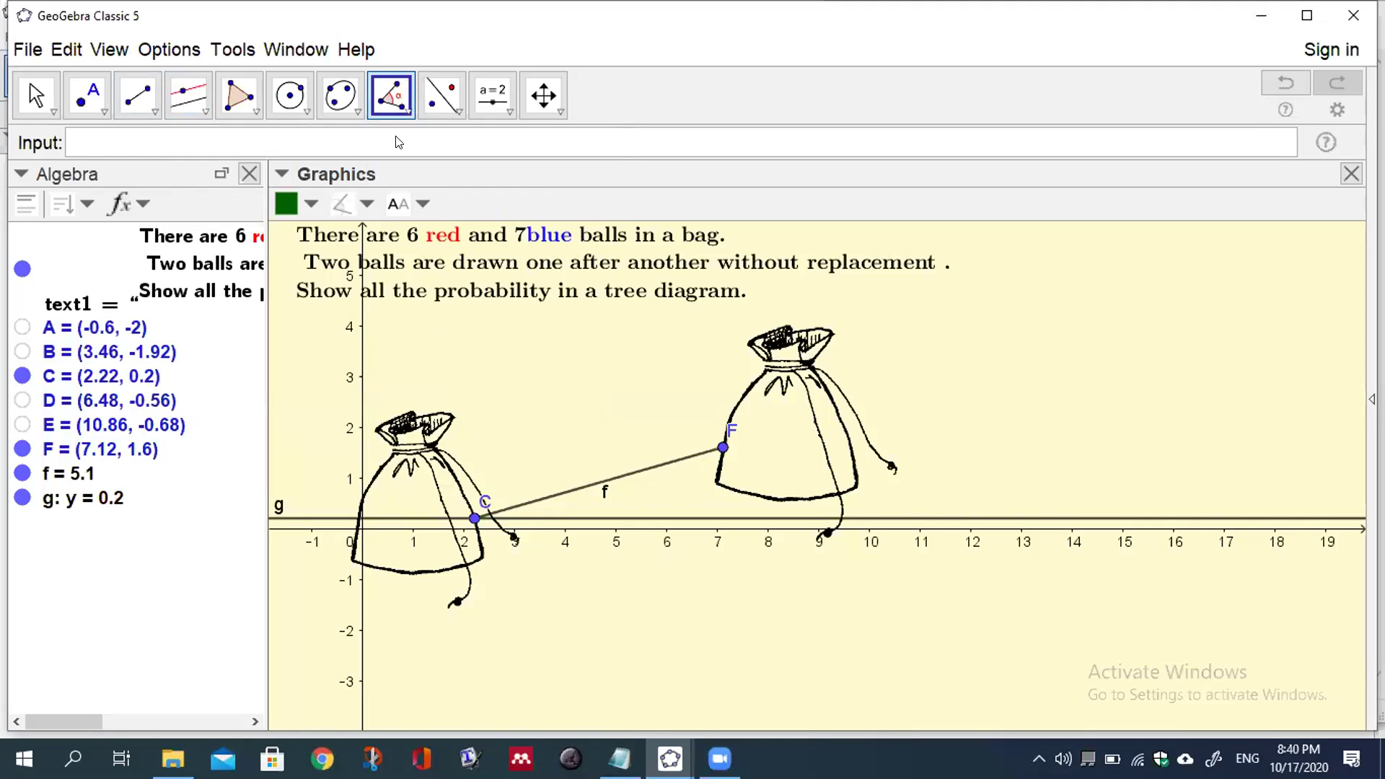
pyautogui.click(591, 519)
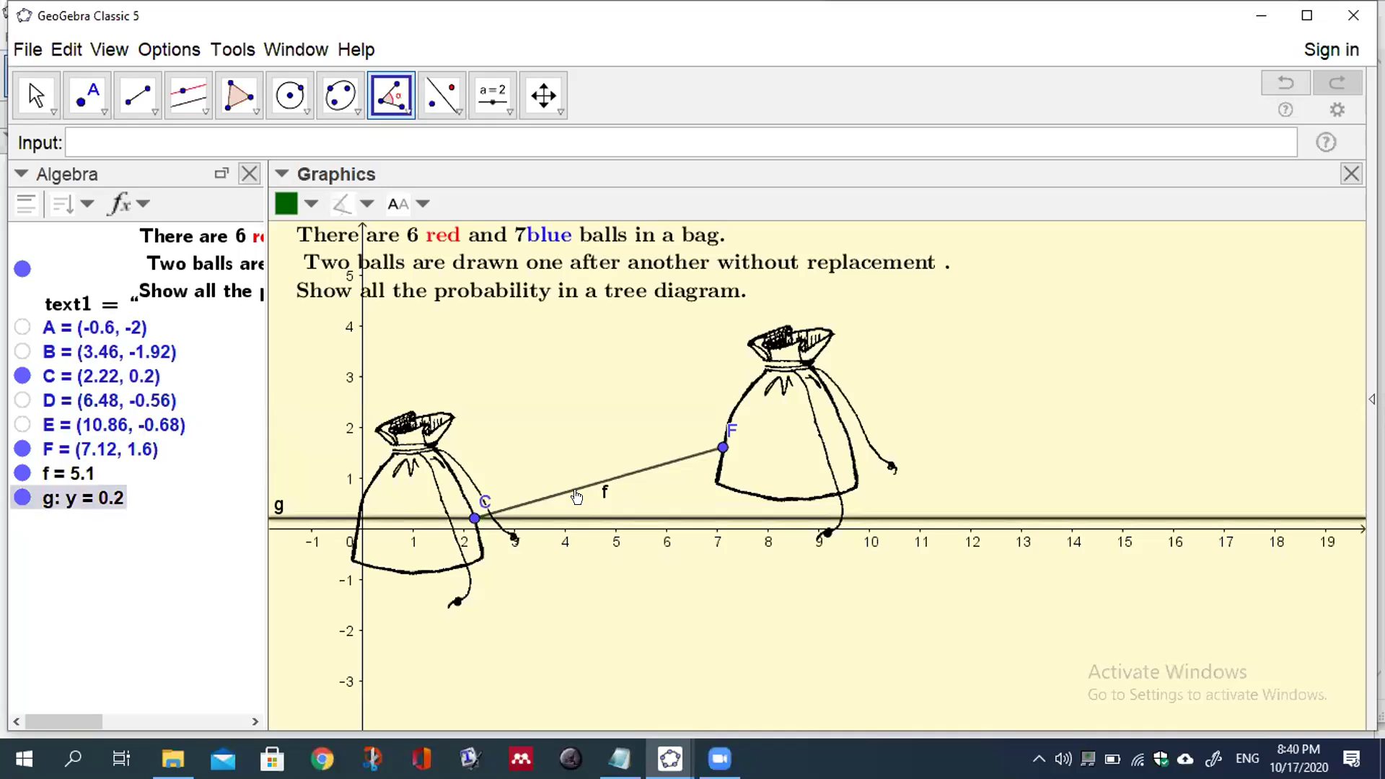
pyautogui.click(502, 482)
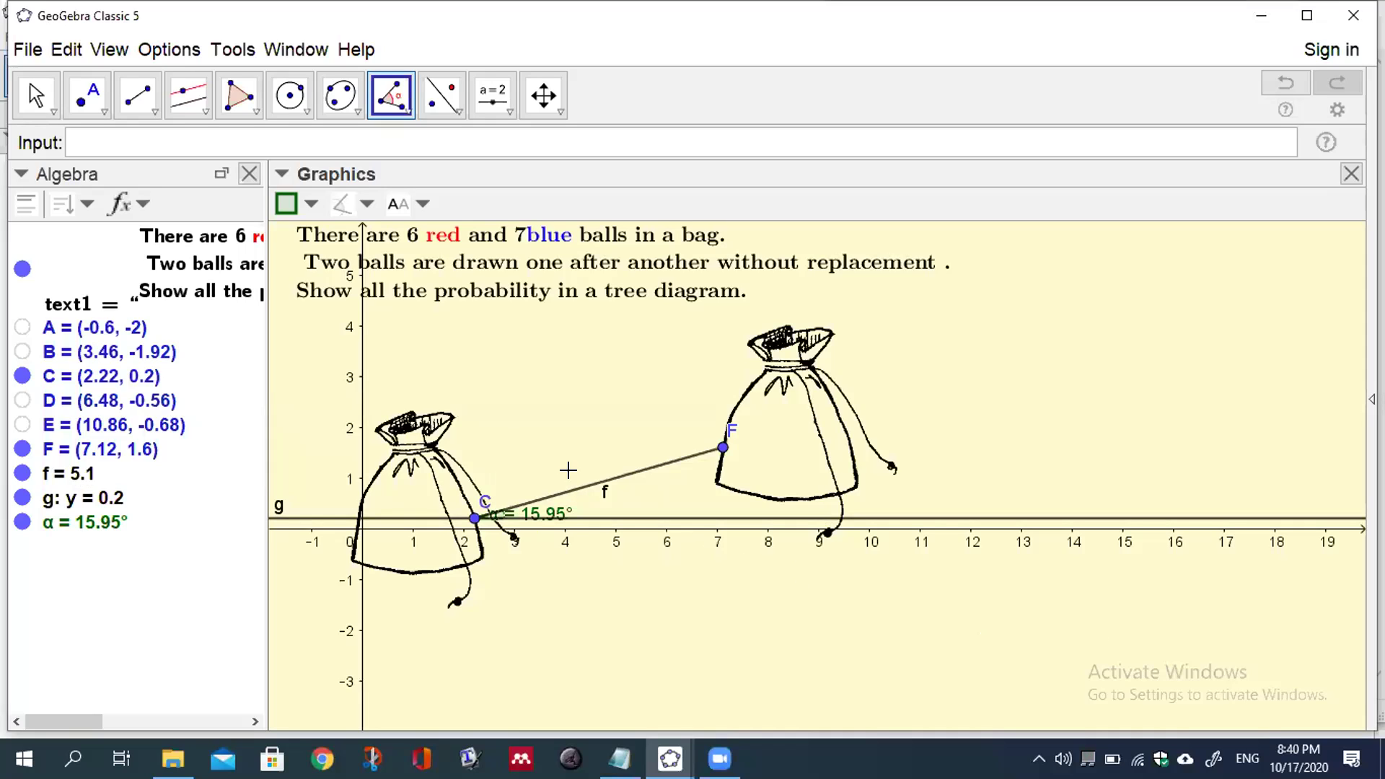
# Step: Reflect segment f about the horizontal line g to create the lower branch
pyautogui.click(456, 109)
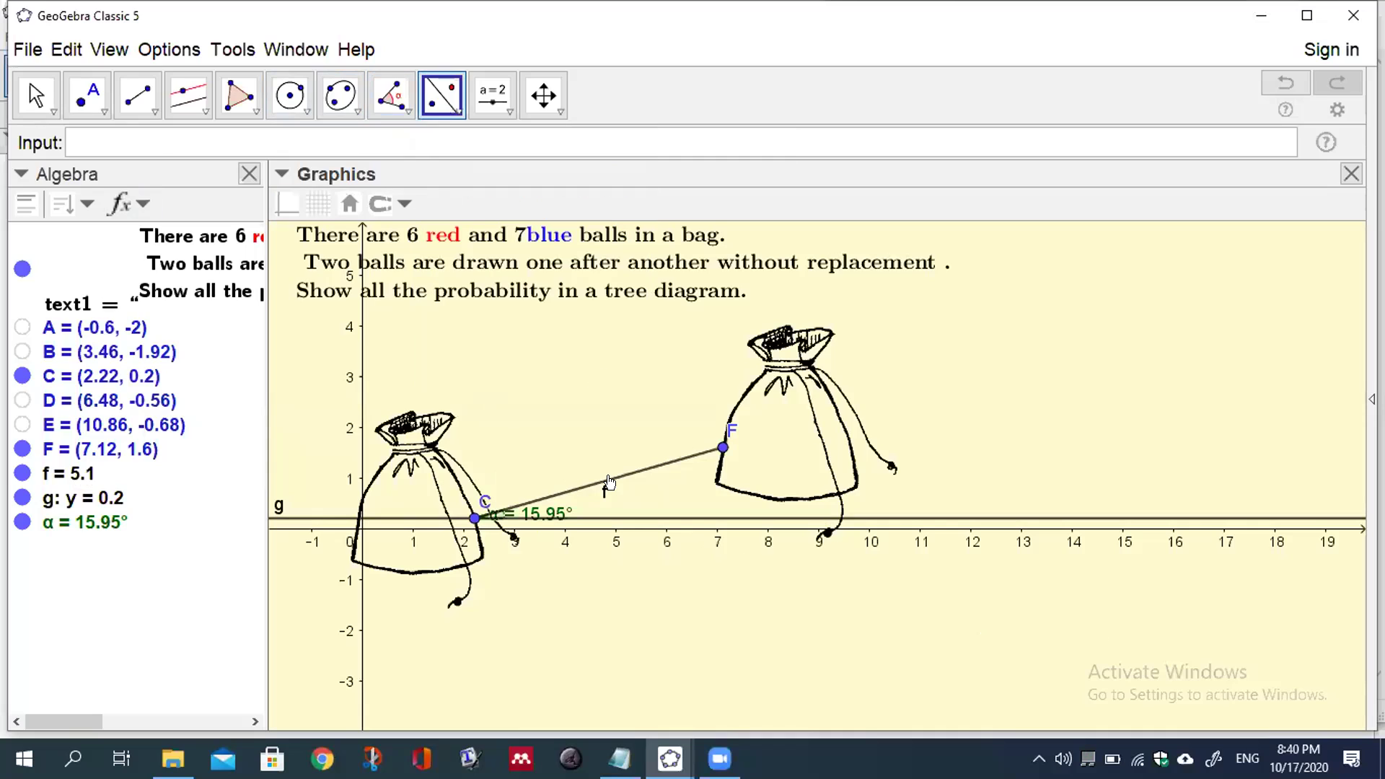
pyautogui.click(604, 488)
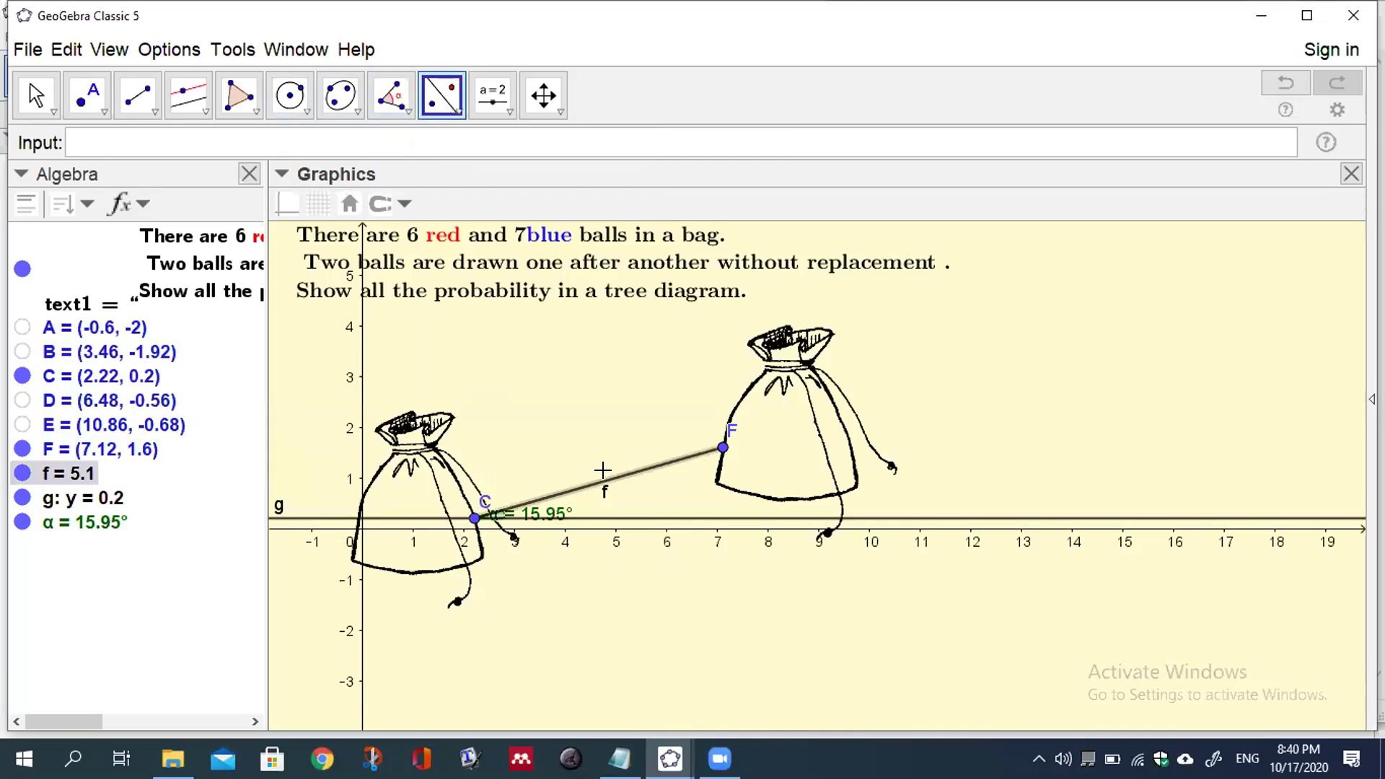
pyautogui.click(610, 516)
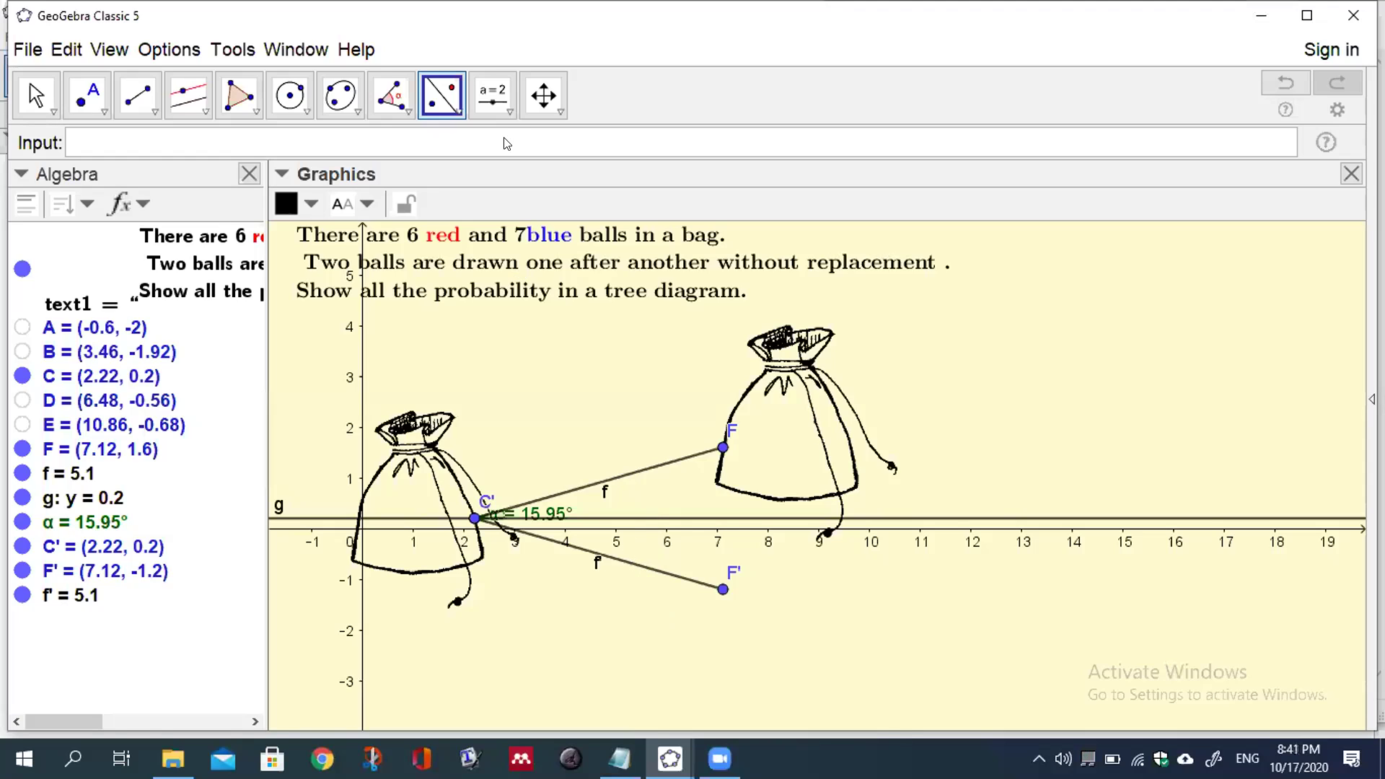
# Step: Insert a third bag image from the probability bag[stft] file on the Desktop
pyautogui.click(505, 104)
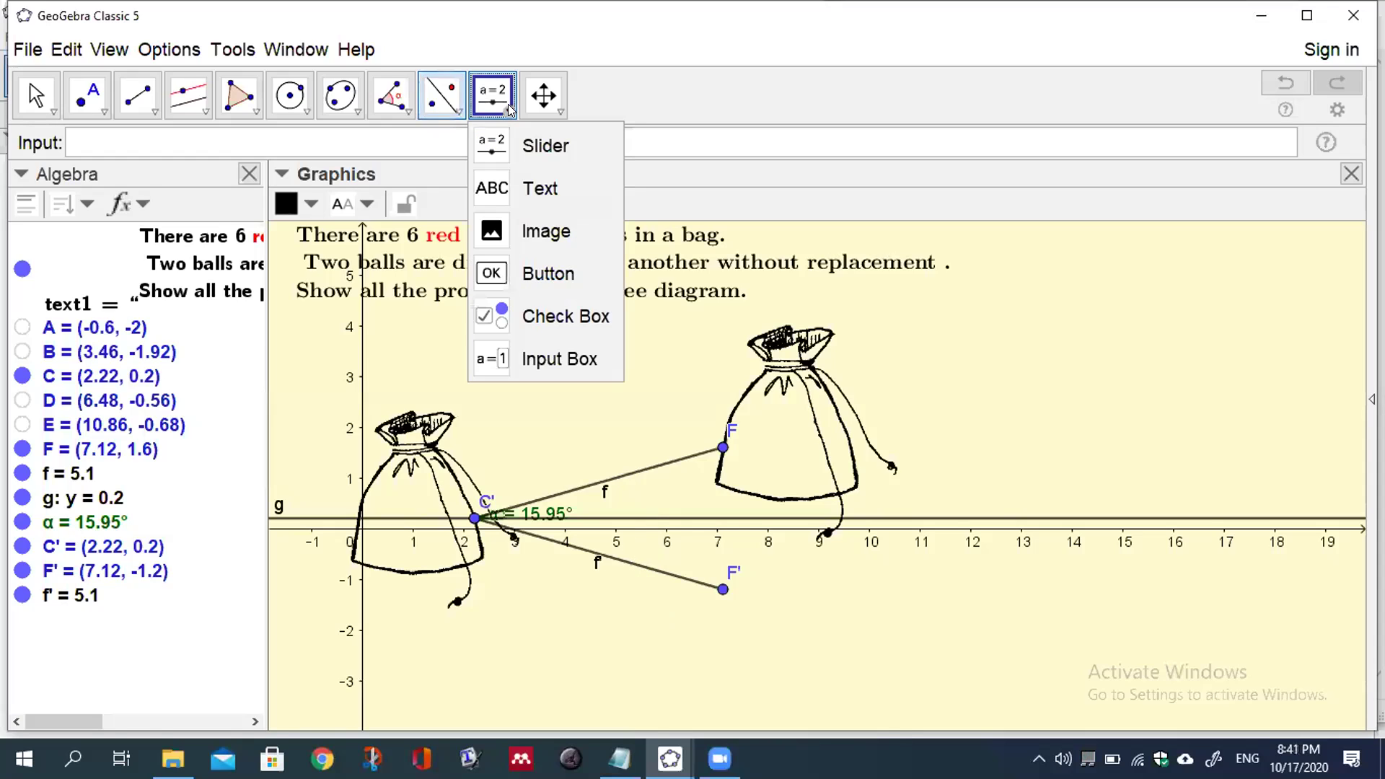
pyautogui.click(492, 233)
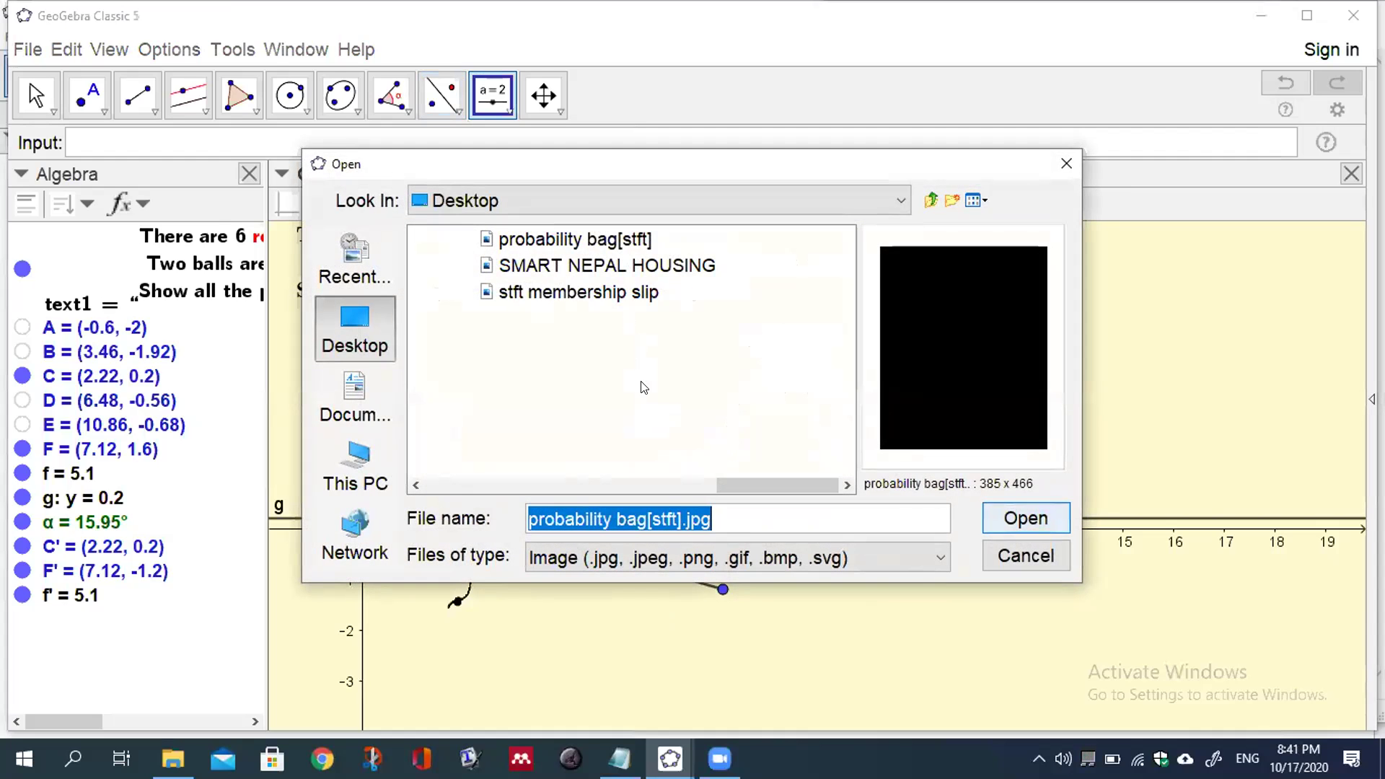
pyautogui.click(599, 239)
pyautogui.click(1004, 514)
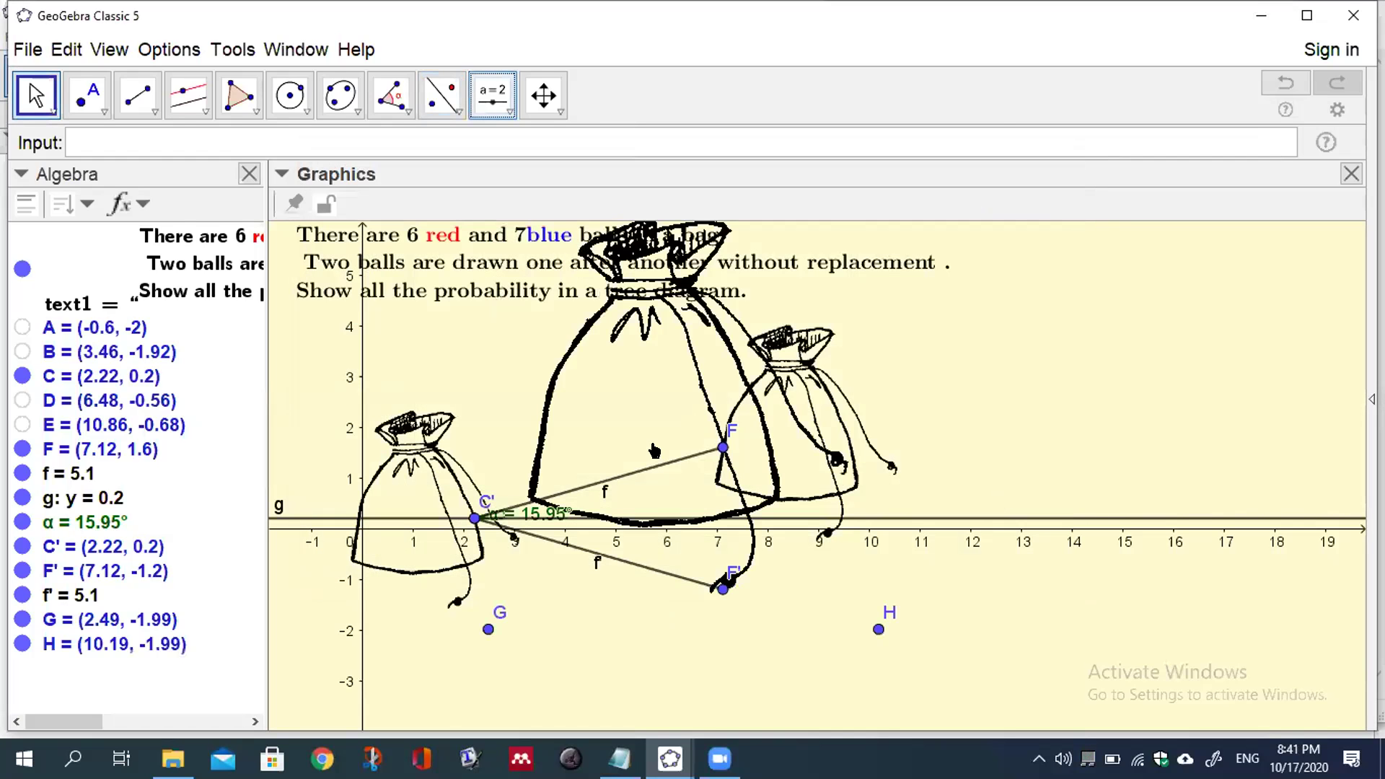
# Step: Shrink the third bag with its corner points and move it to about G (6.22, -4.24) and H (10.4, -4.36)
pyautogui.moveTo(663, 380); pyautogui.dragTo(1041, 374)
pyautogui.click(829, 607)
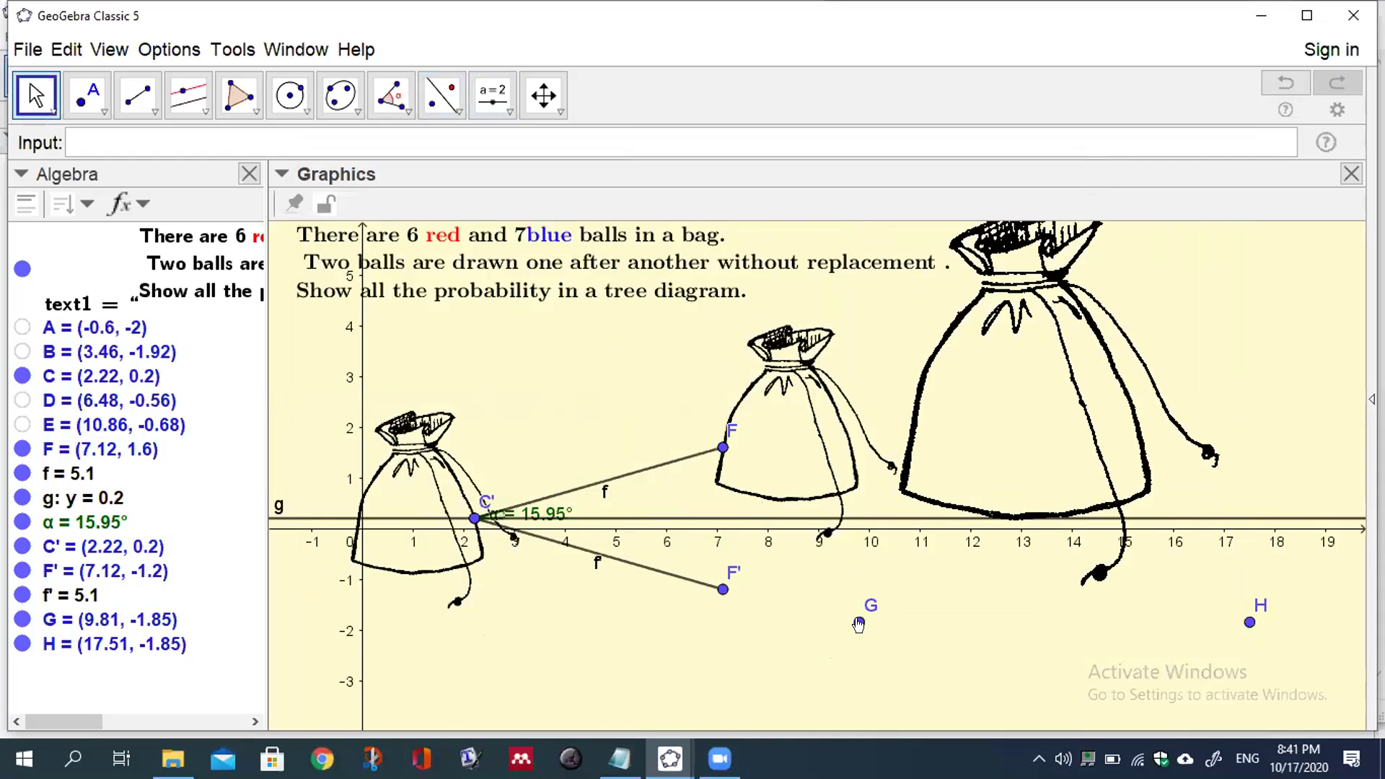
pyautogui.moveTo(858, 625); pyautogui.dragTo(1018, 619)
pyautogui.moveTo(1251, 622); pyautogui.dragTo(1229, 617)
pyautogui.moveTo(1134, 495); pyautogui.dragTo(793, 626)
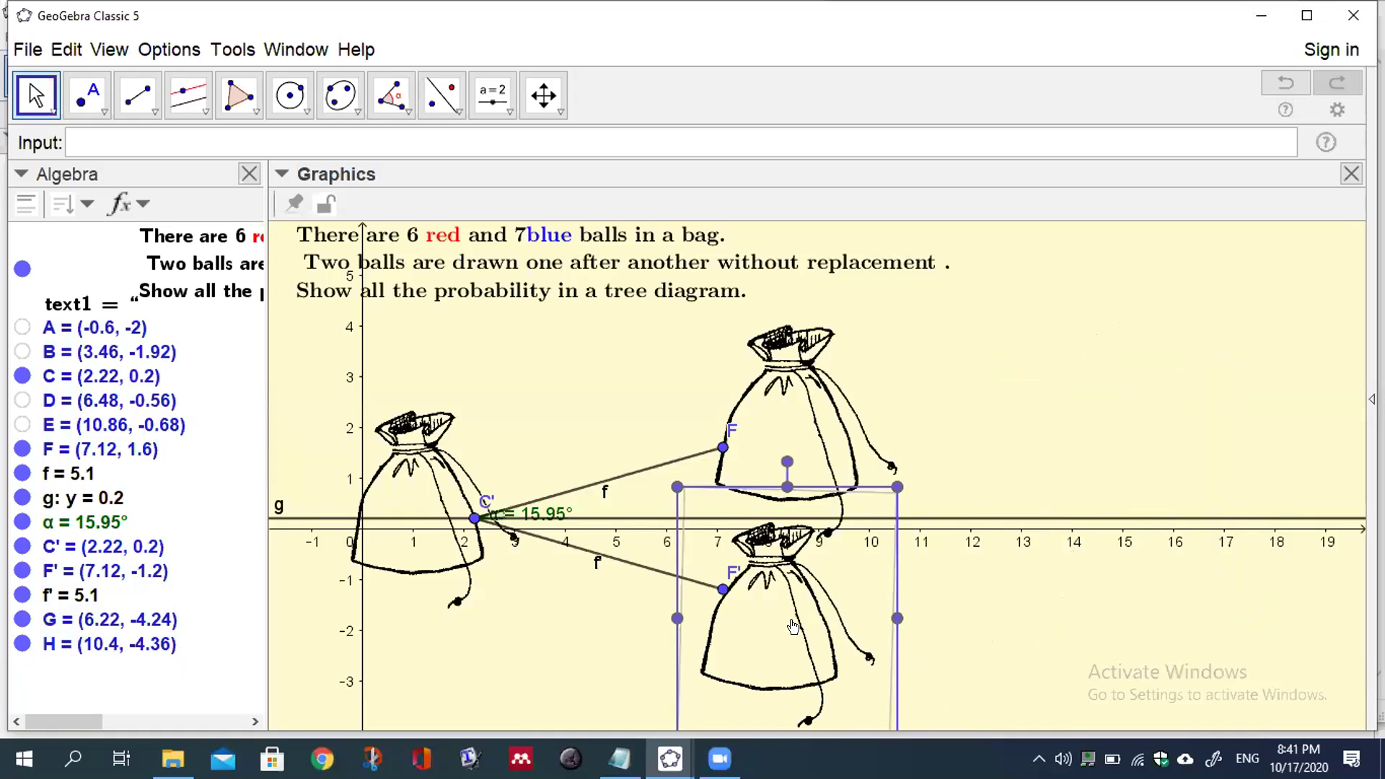
pyautogui.click(1040, 550)
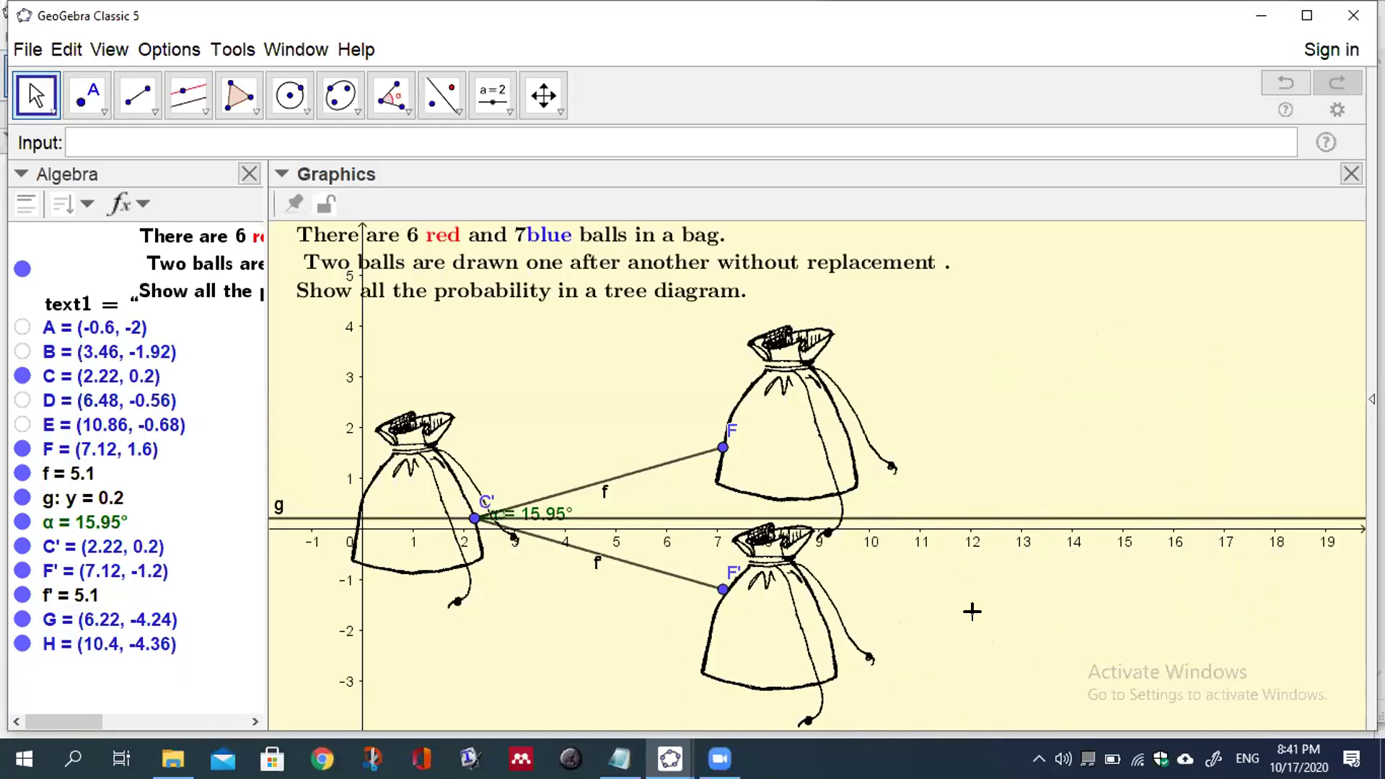
# Step: Hide the third bag's corner points G and H and the reflected point C'
pyautogui.click(21, 621)
pyautogui.click(23, 644)
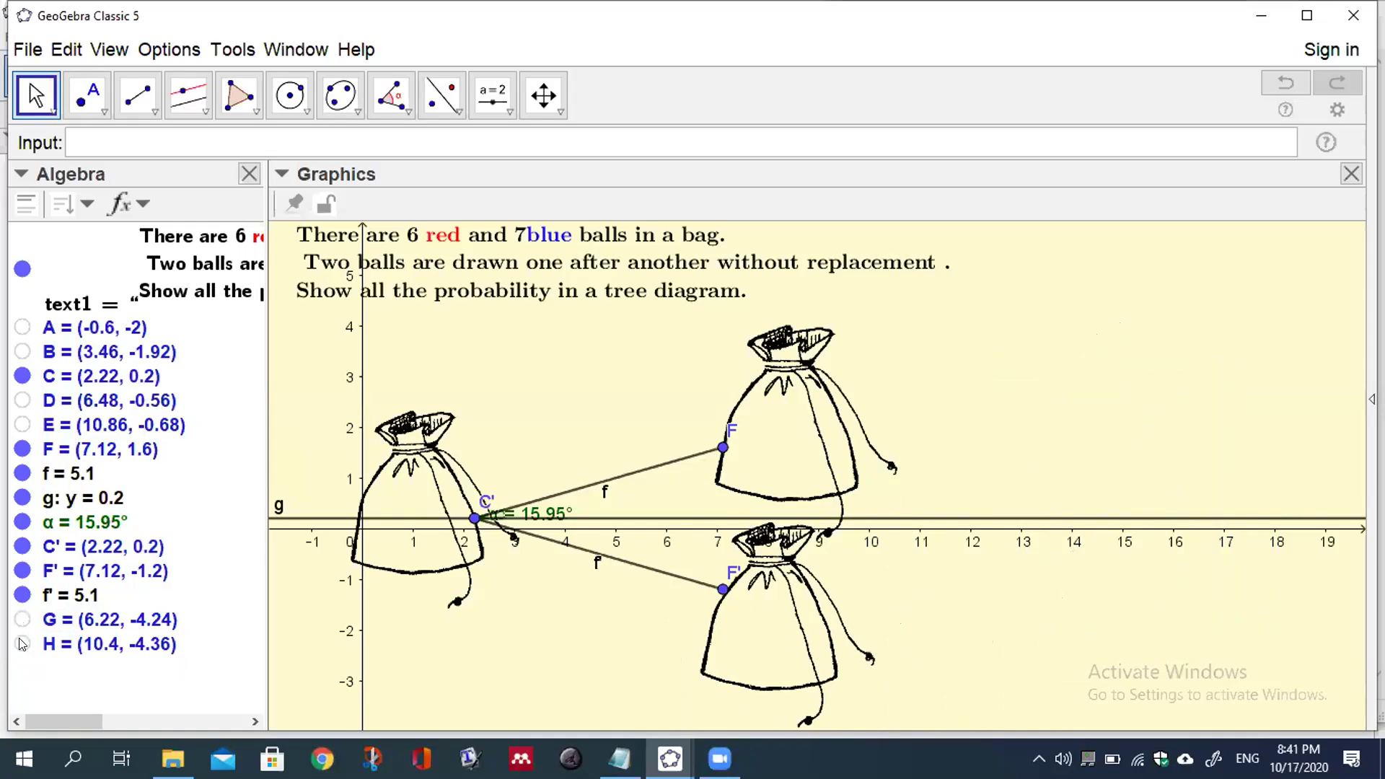
pyautogui.click(23, 548)
# Step: Nudge the third bag upward to about G (6.22, -4.04) and H (10.4, -4.16), with its edge at point F'
pyautogui.click(723, 592)
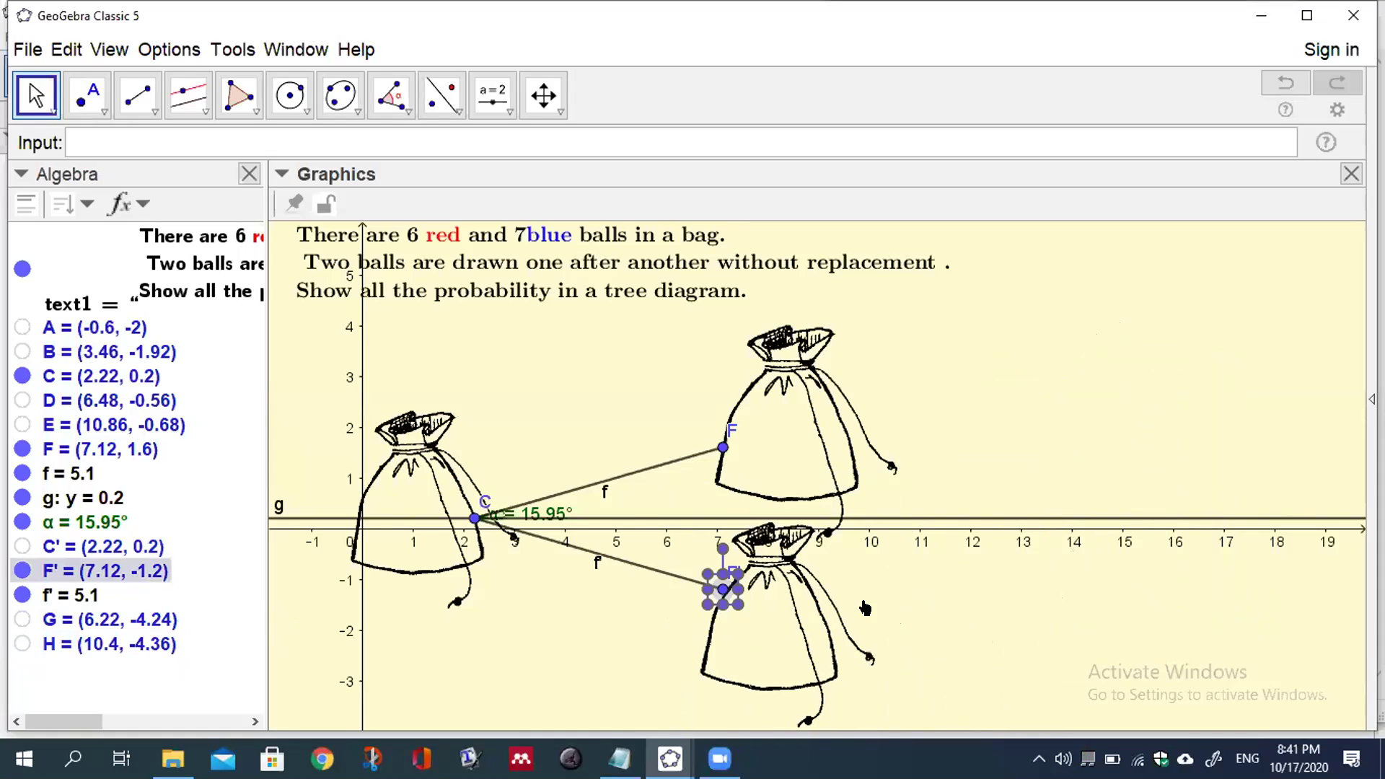
pyautogui.click(885, 612)
pyautogui.moveTo(789, 616); pyautogui.dragTo(787, 599)
pyautogui.click(936, 600)
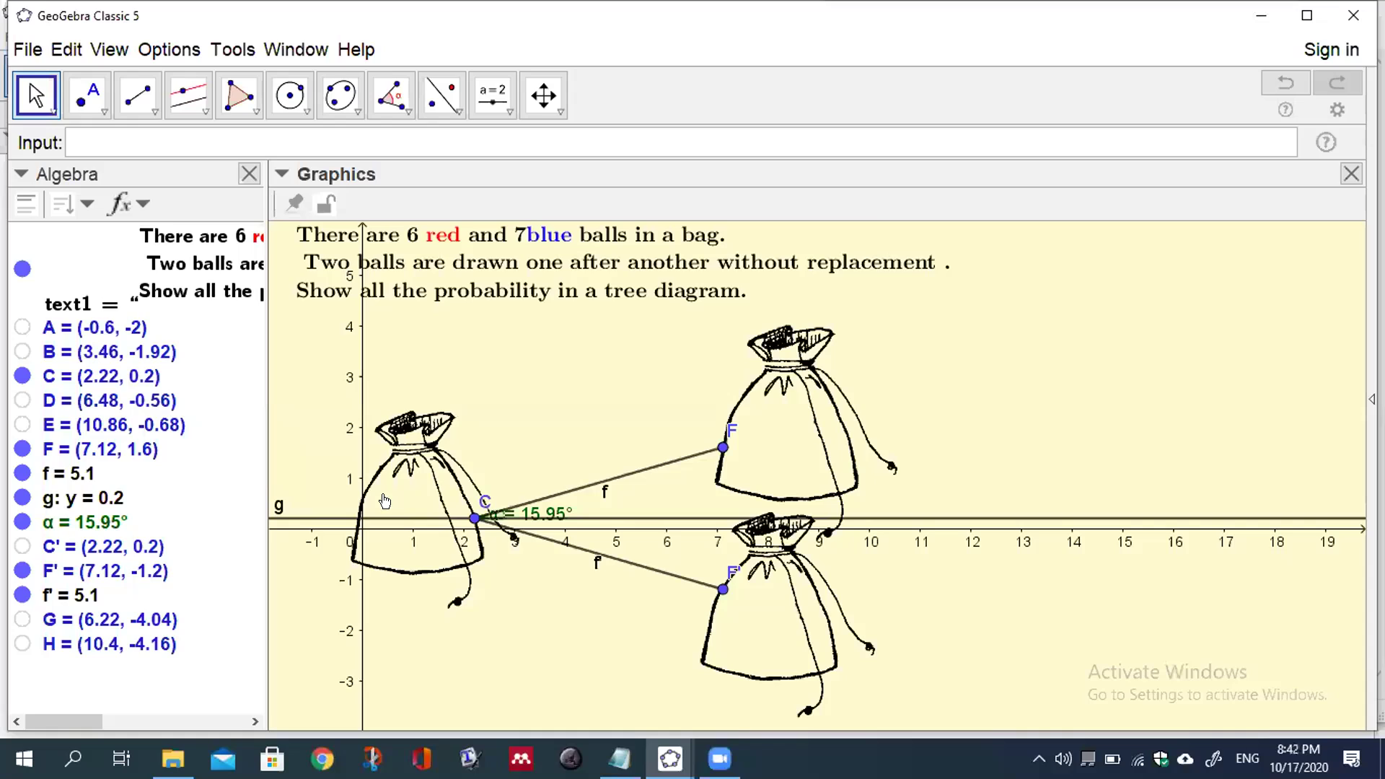
# Step: Hide line g and angle α, and sort the algebra objects by object type
pyautogui.click(21, 497)
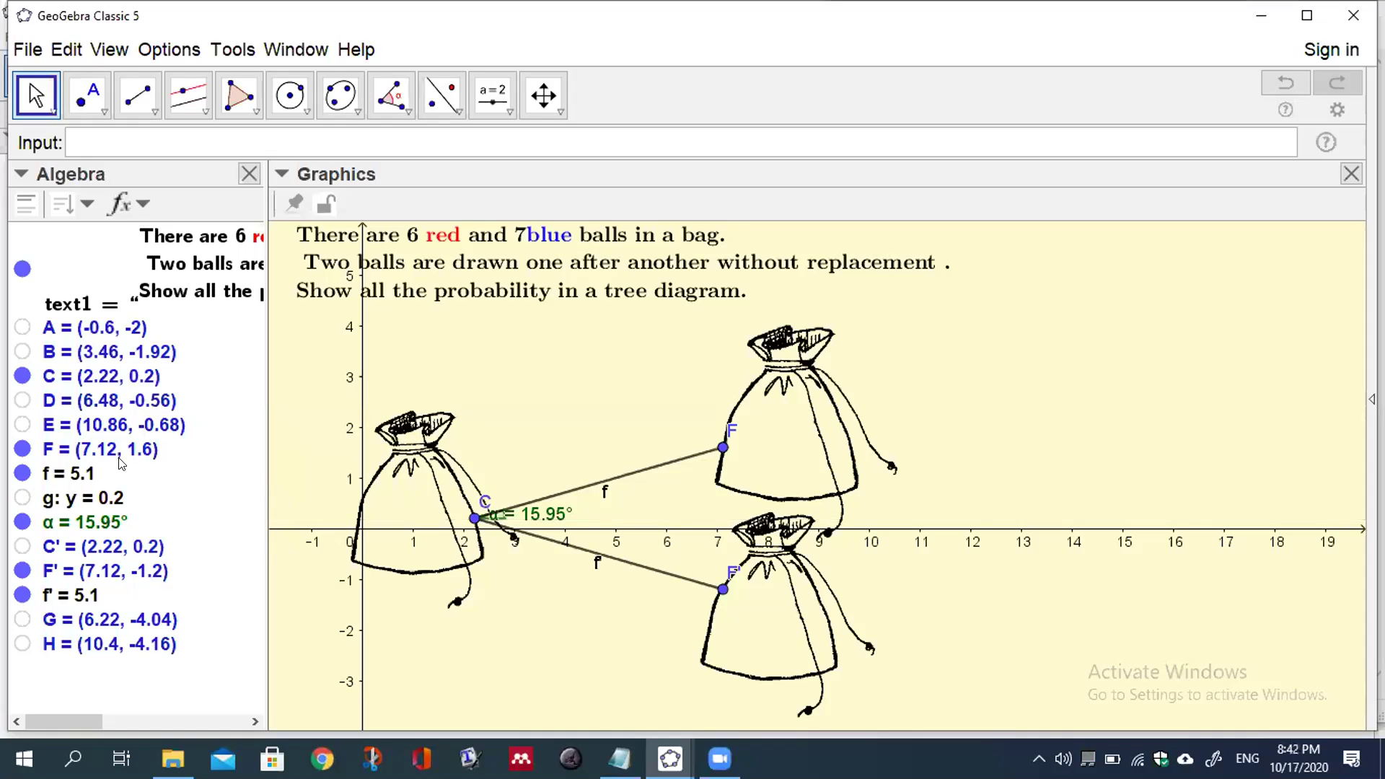
pyautogui.click(88, 205)
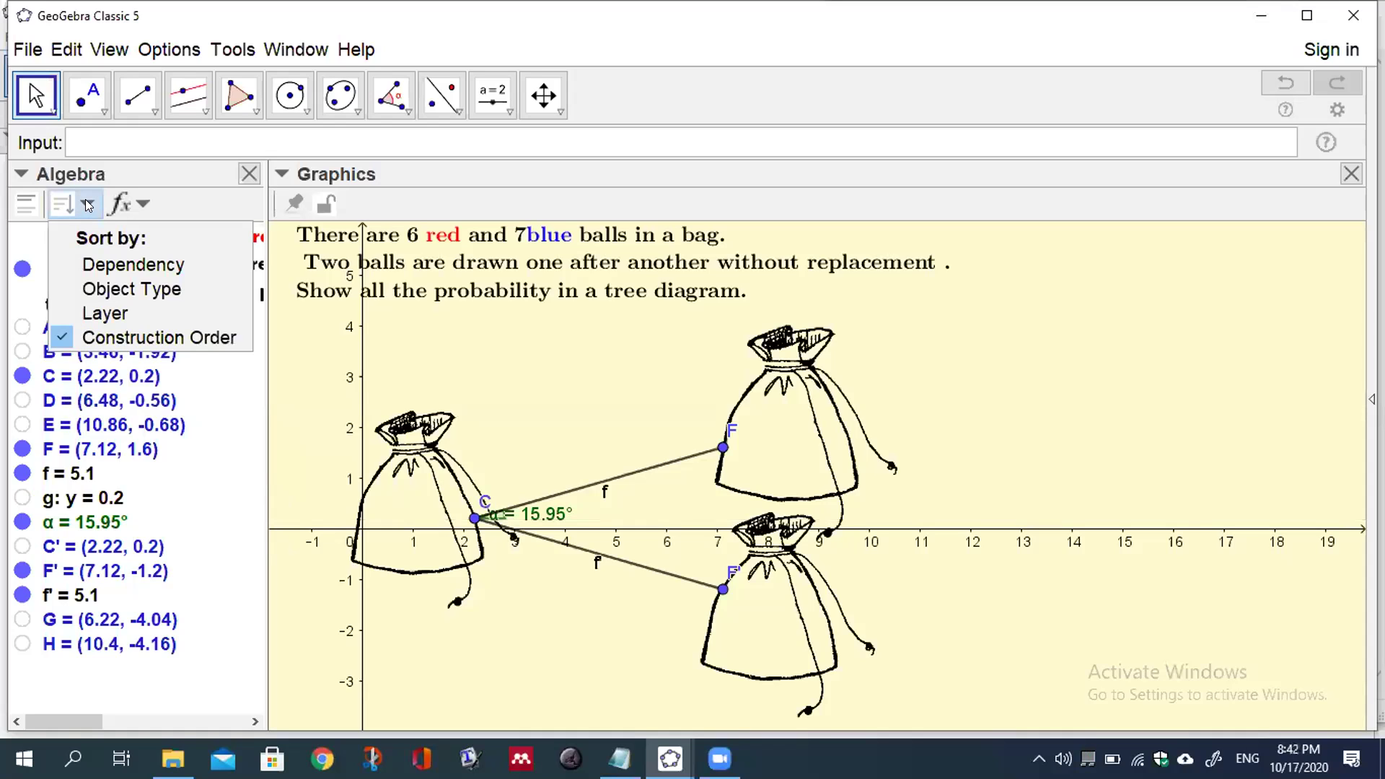
pyautogui.click(87, 288)
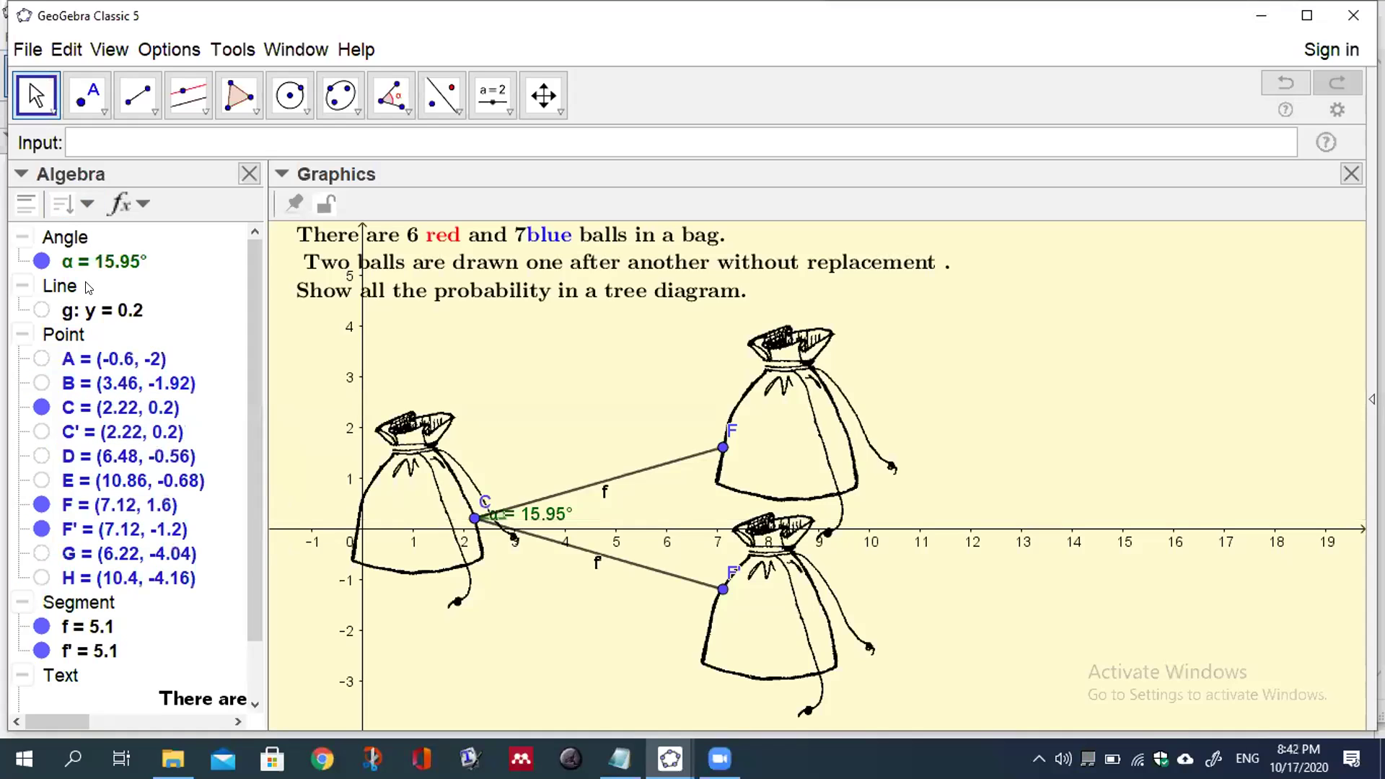
pyautogui.click(41, 259)
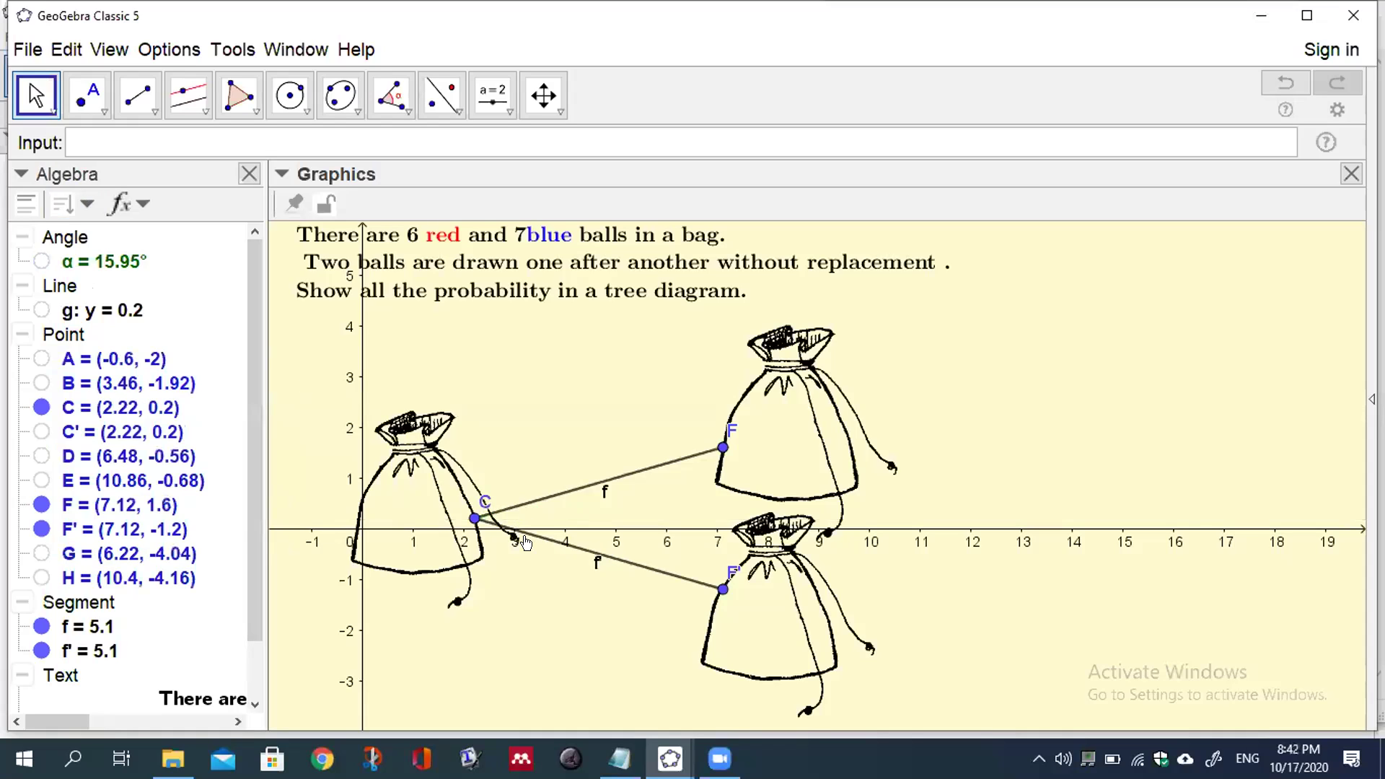
# Step: Fix all three bag images (pic1, pic2 and pic3) in place through their object properties
pyautogui.click(525, 543)
pyautogui.rightClick(424, 517)
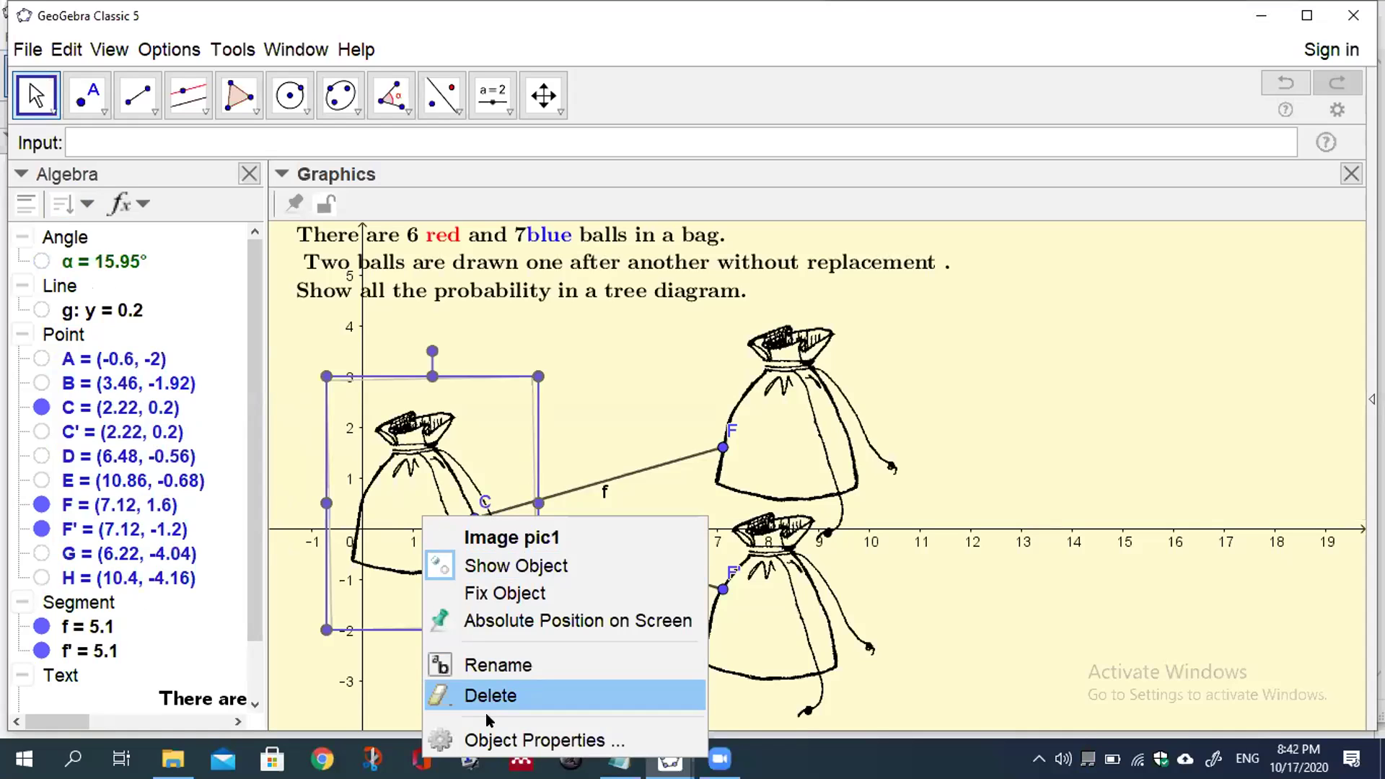
pyautogui.click(1183, 479)
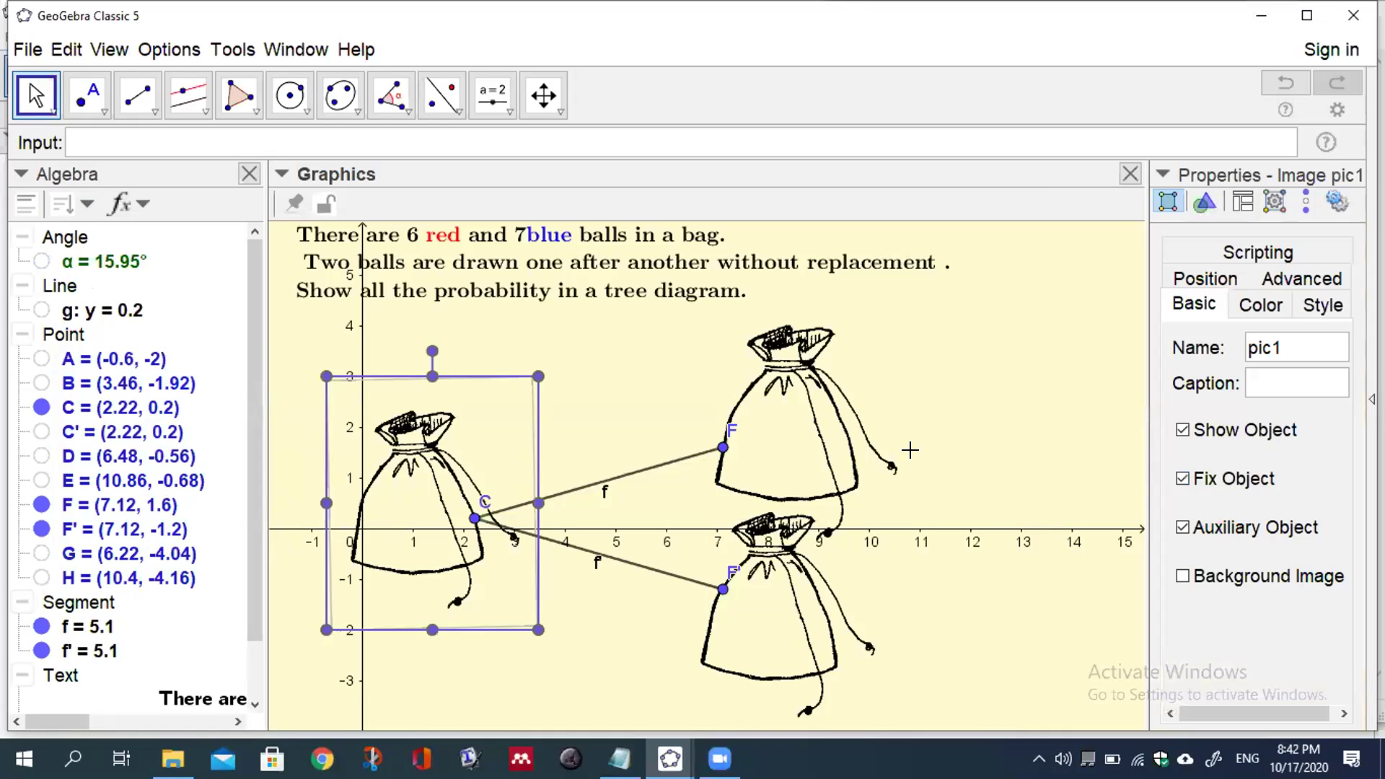
pyautogui.click(597, 482)
pyautogui.click(841, 454)
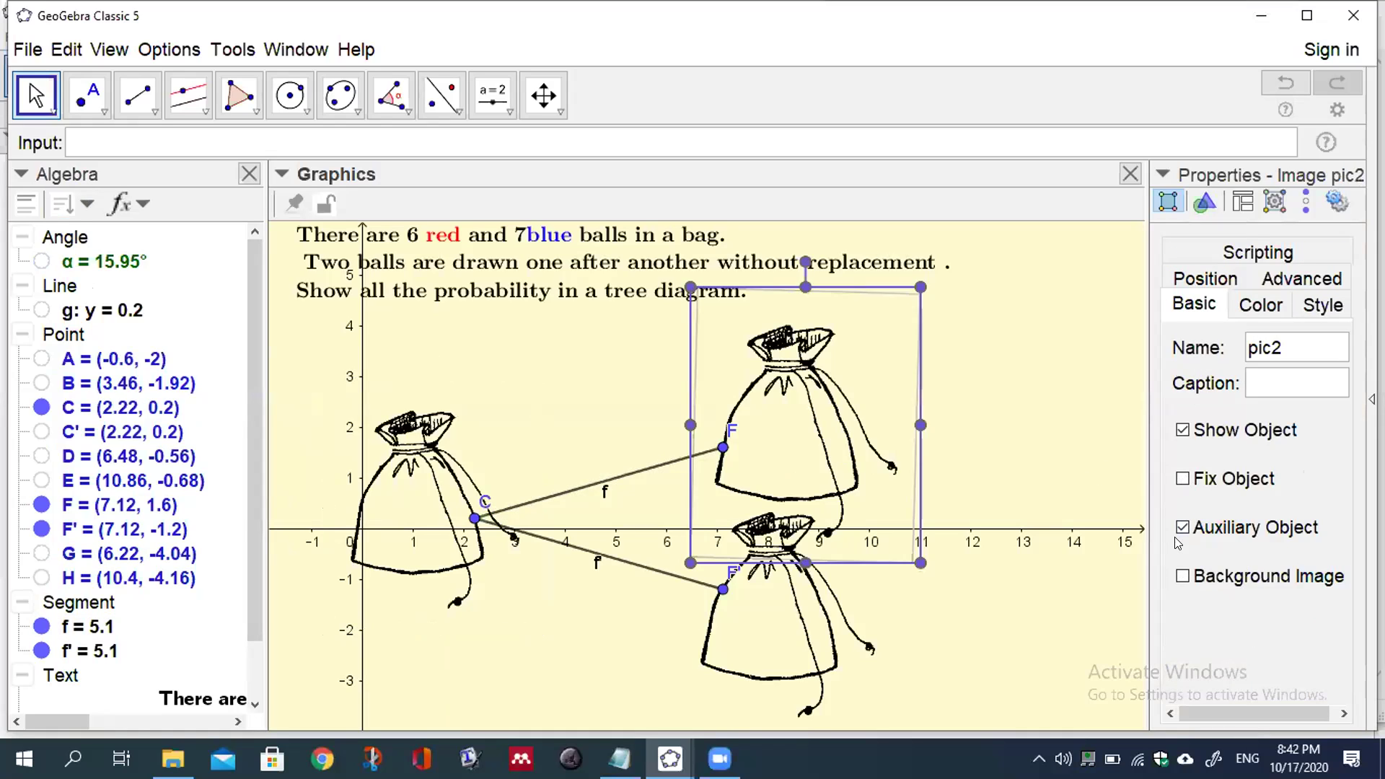
pyautogui.click(1182, 479)
pyautogui.click(823, 642)
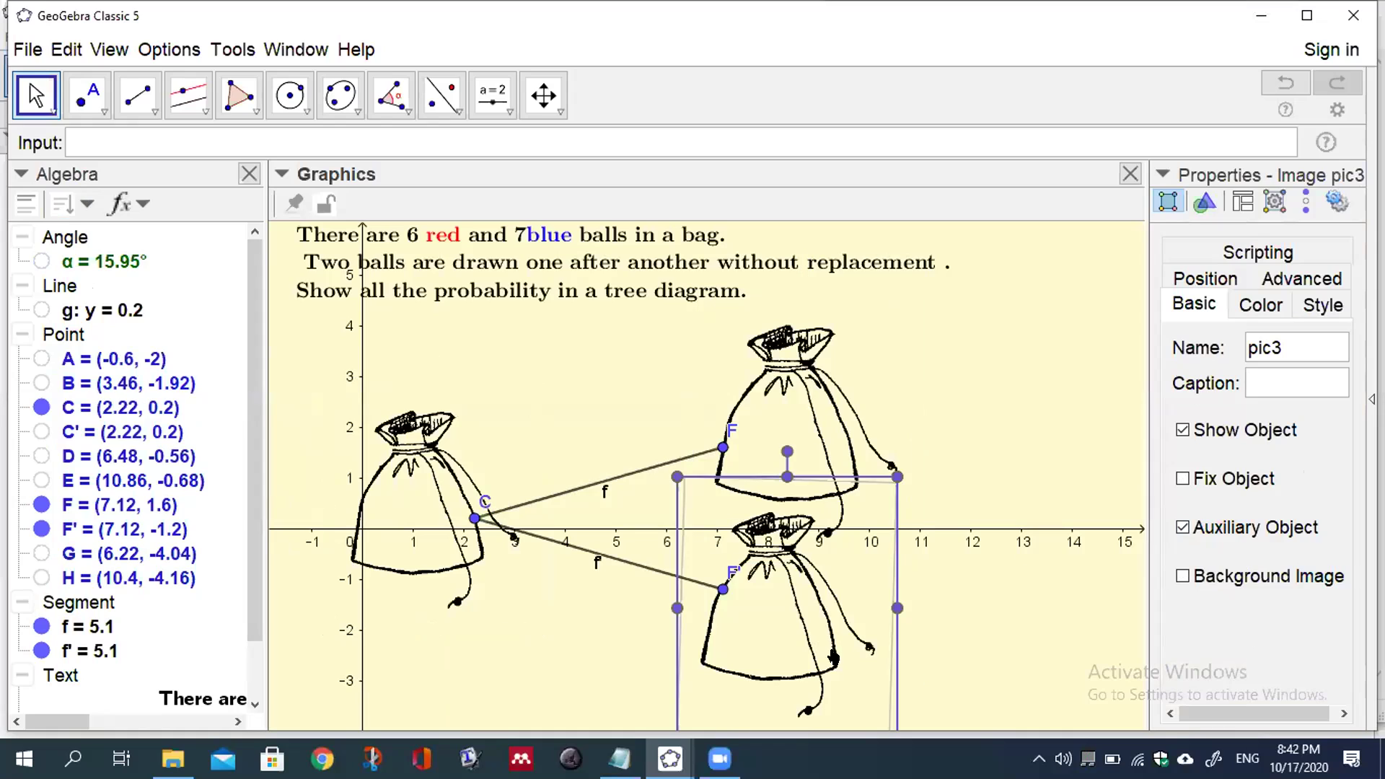
pyautogui.click(1181, 479)
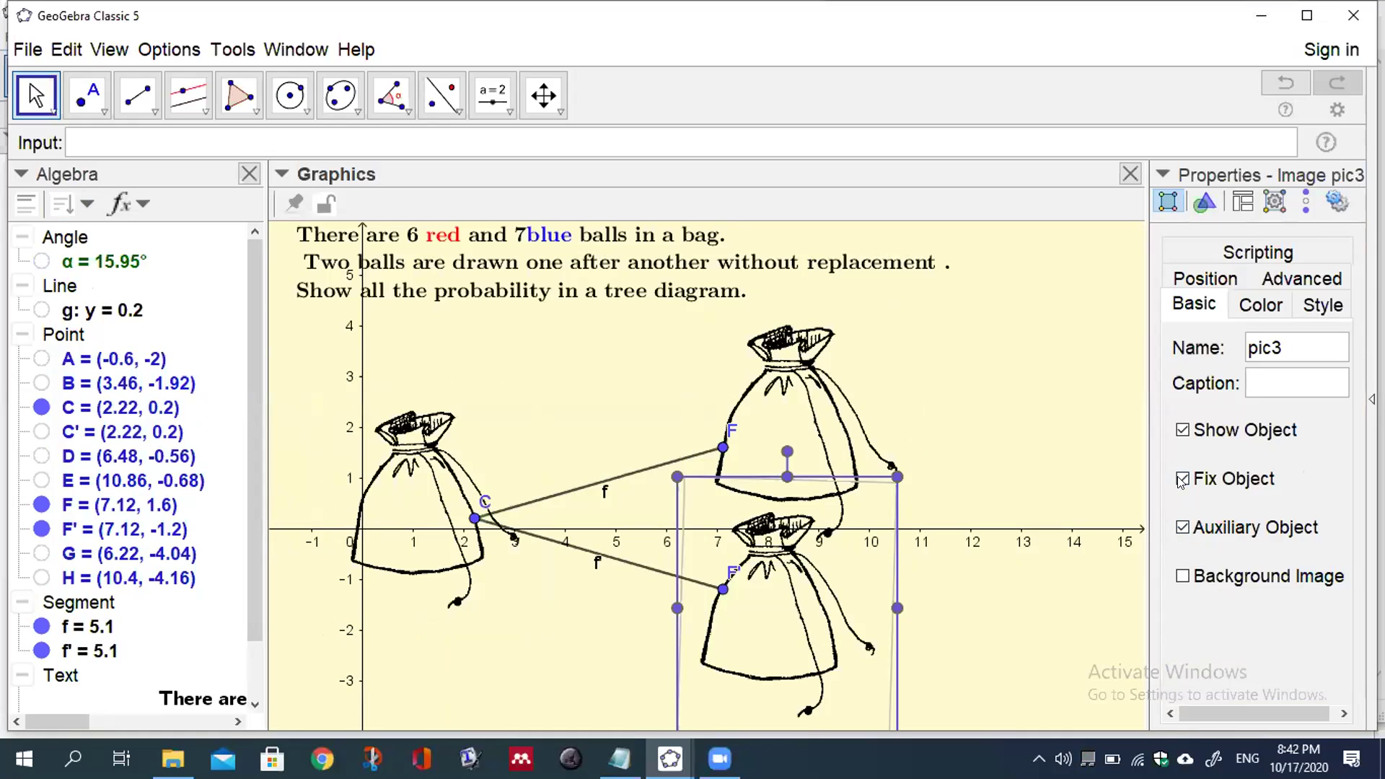
pyautogui.click(945, 566)
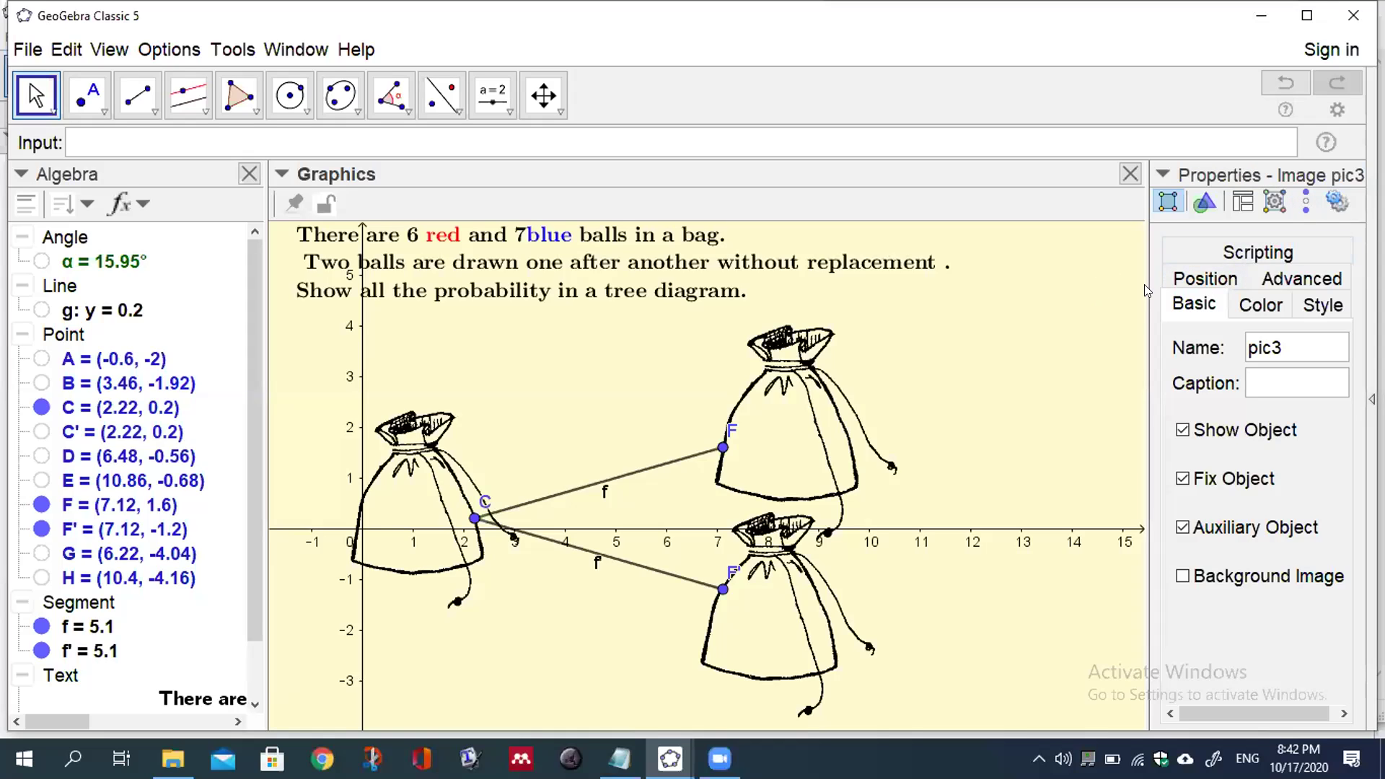
pyautogui.moveTo(1147, 286); pyautogui.dragTo(1079, 295)
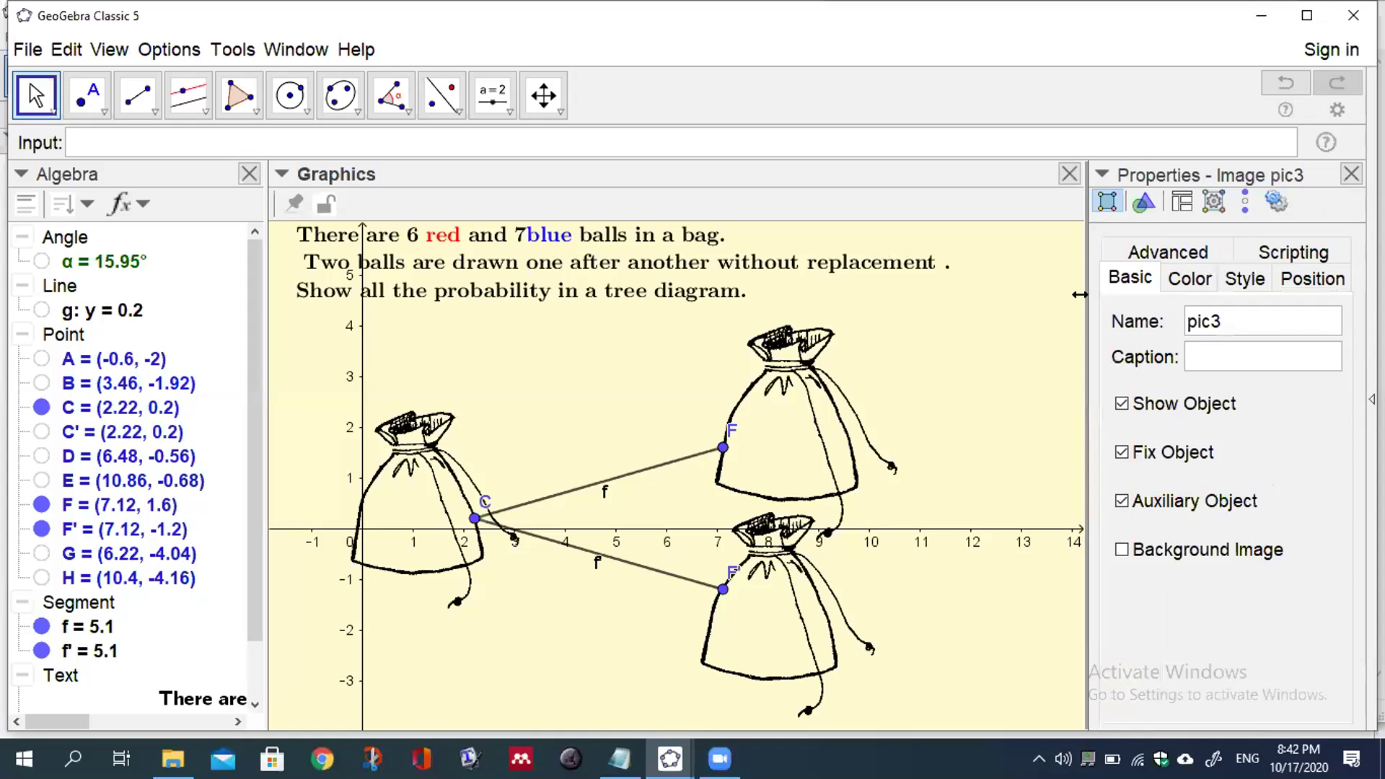
pyautogui.click(1351, 174)
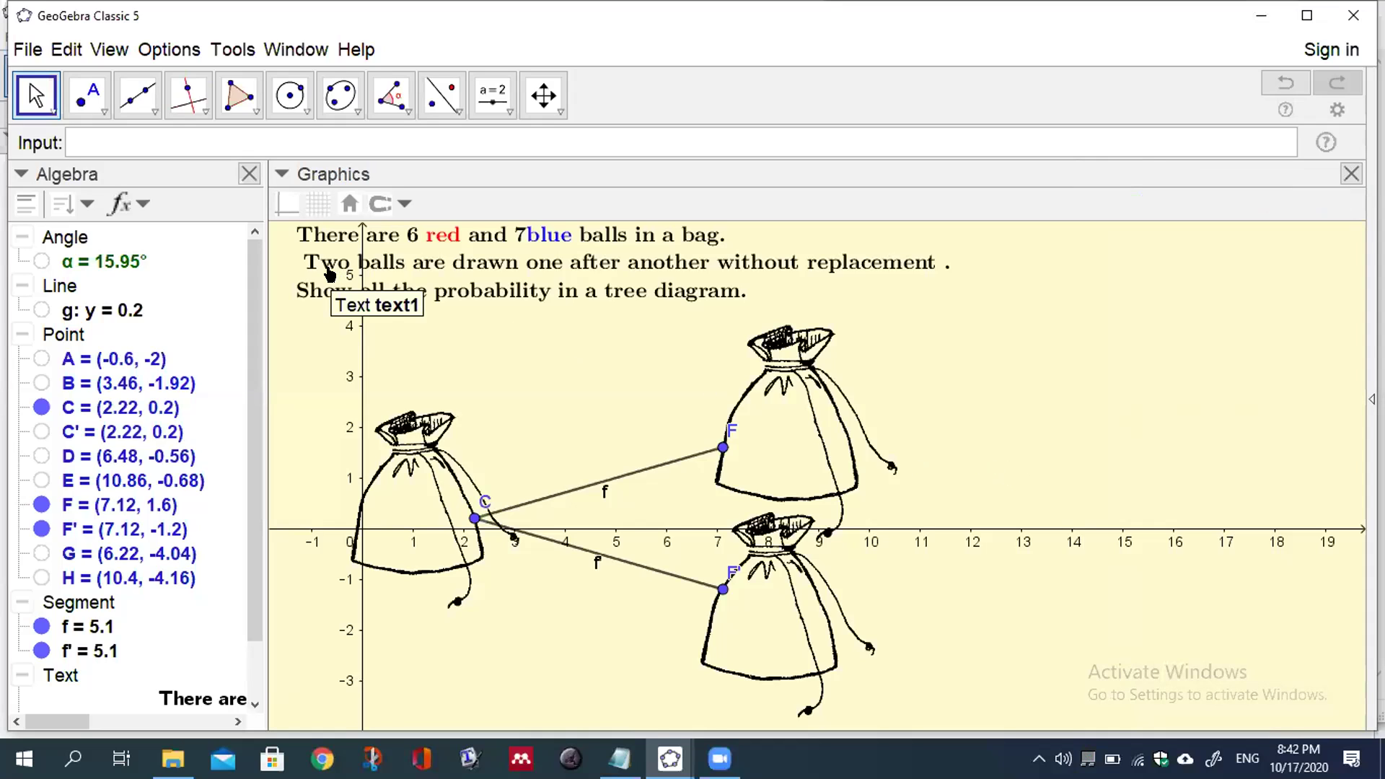
# Step: Place point I at about (9.42, 2.2) on the upper bag's edge and J at about (9.22, -1.74) on the lower bag's edge, undoing any stray point
pyautogui.click(76, 101)
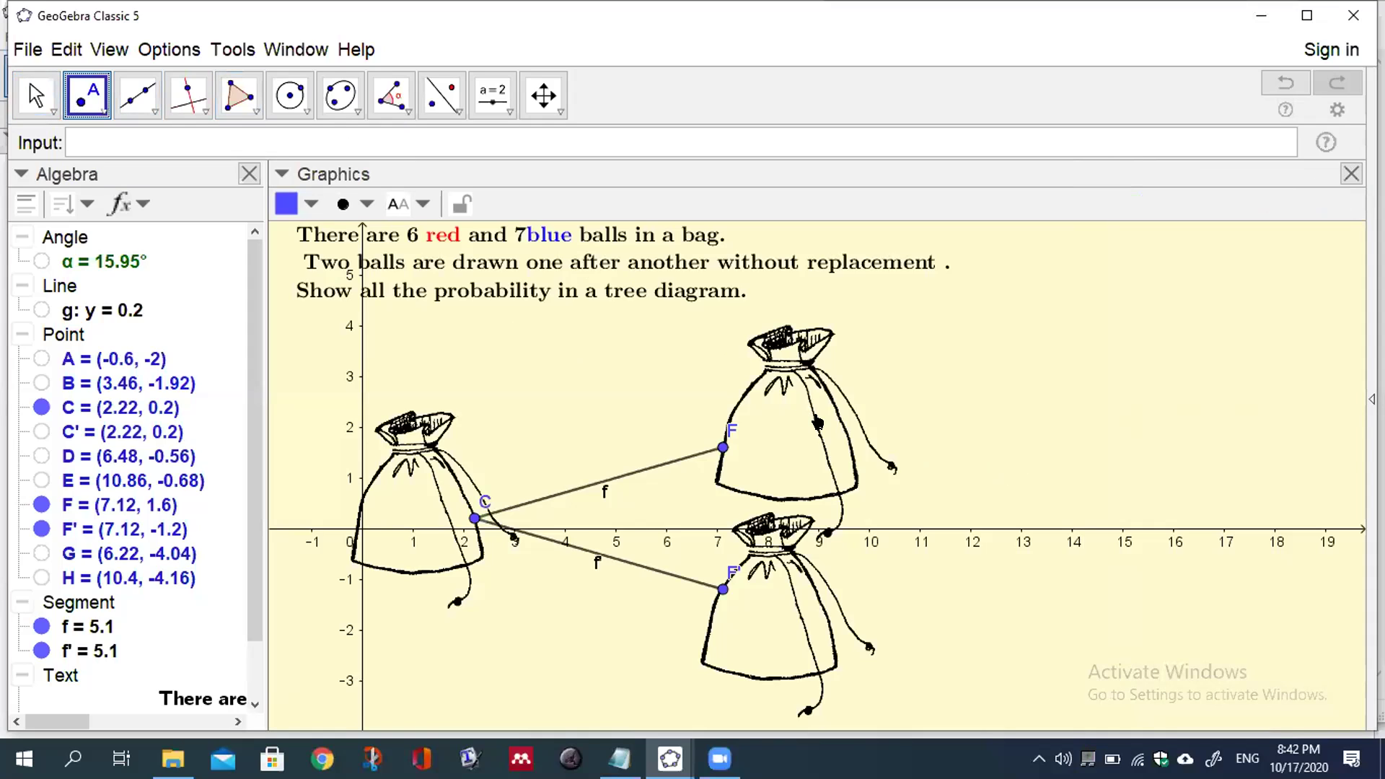
pyautogui.click(839, 417)
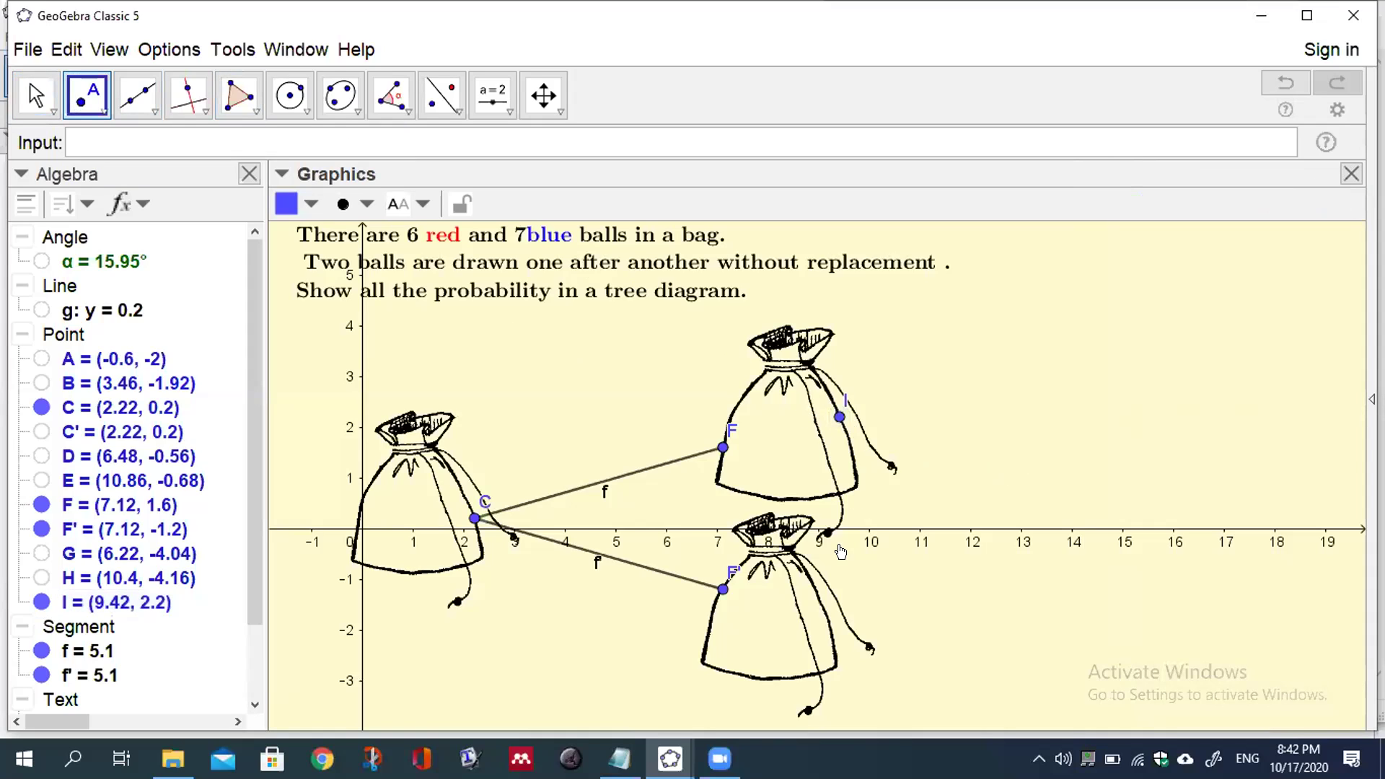
pyautogui.click(828, 644)
pyautogui.moveTo(828, 644); pyautogui.dragTo(830, 617)
pyautogui.click(885, 619)
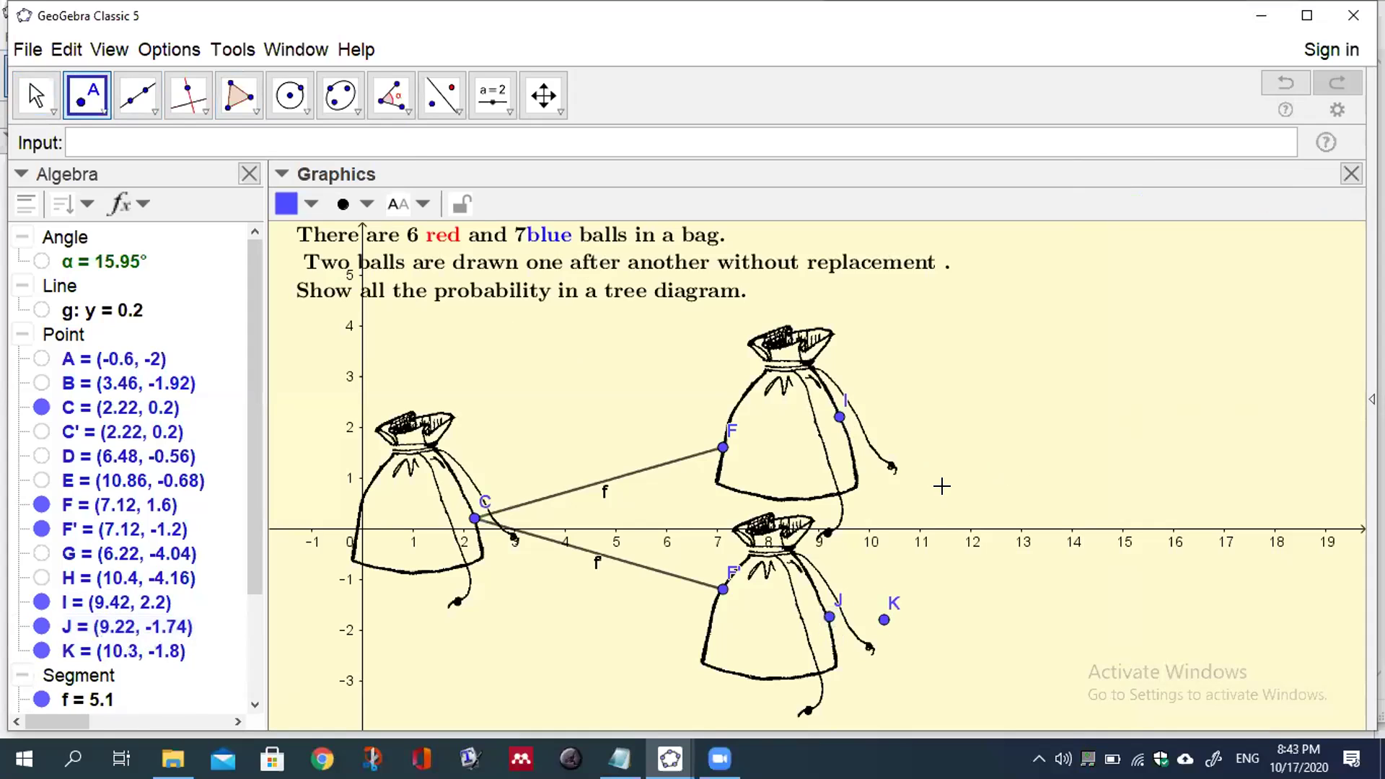
pyautogui.click(1282, 90)
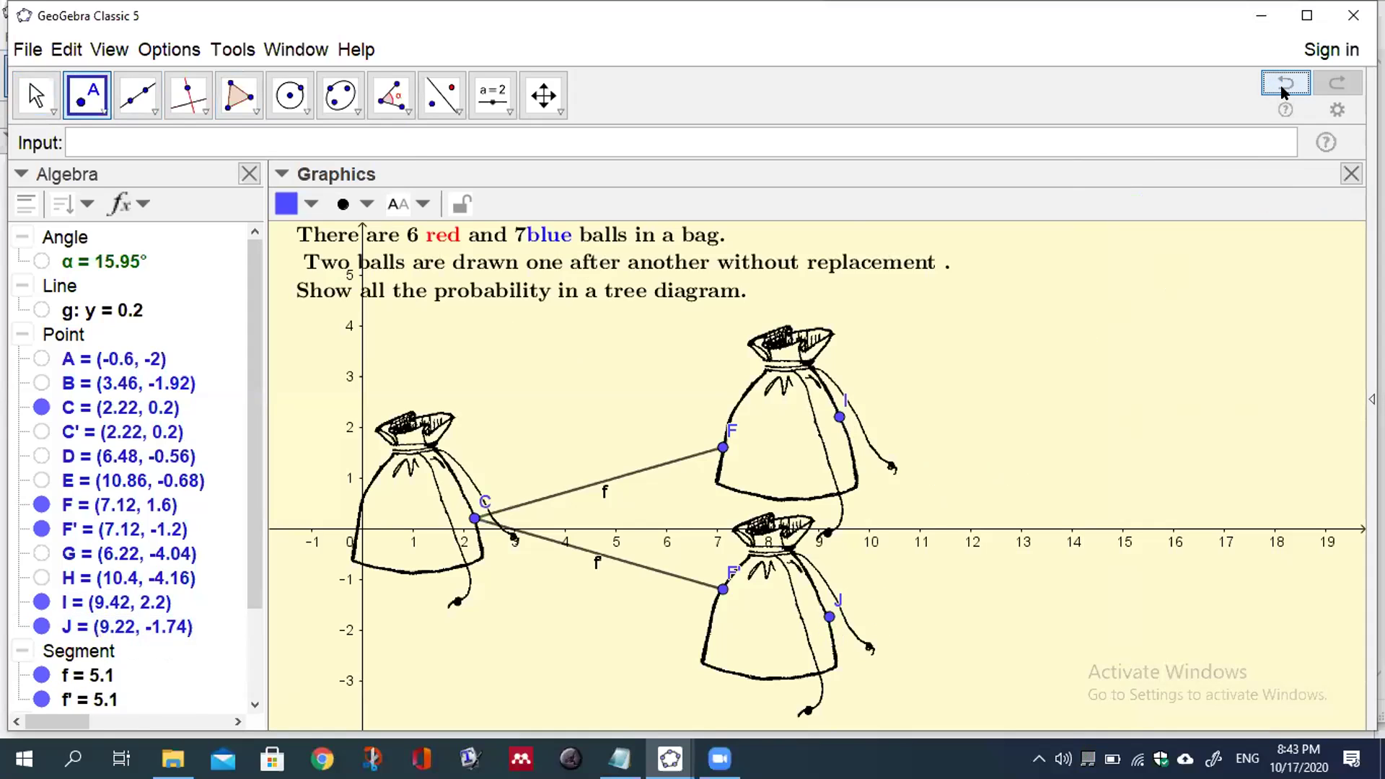
pyautogui.click(38, 93)
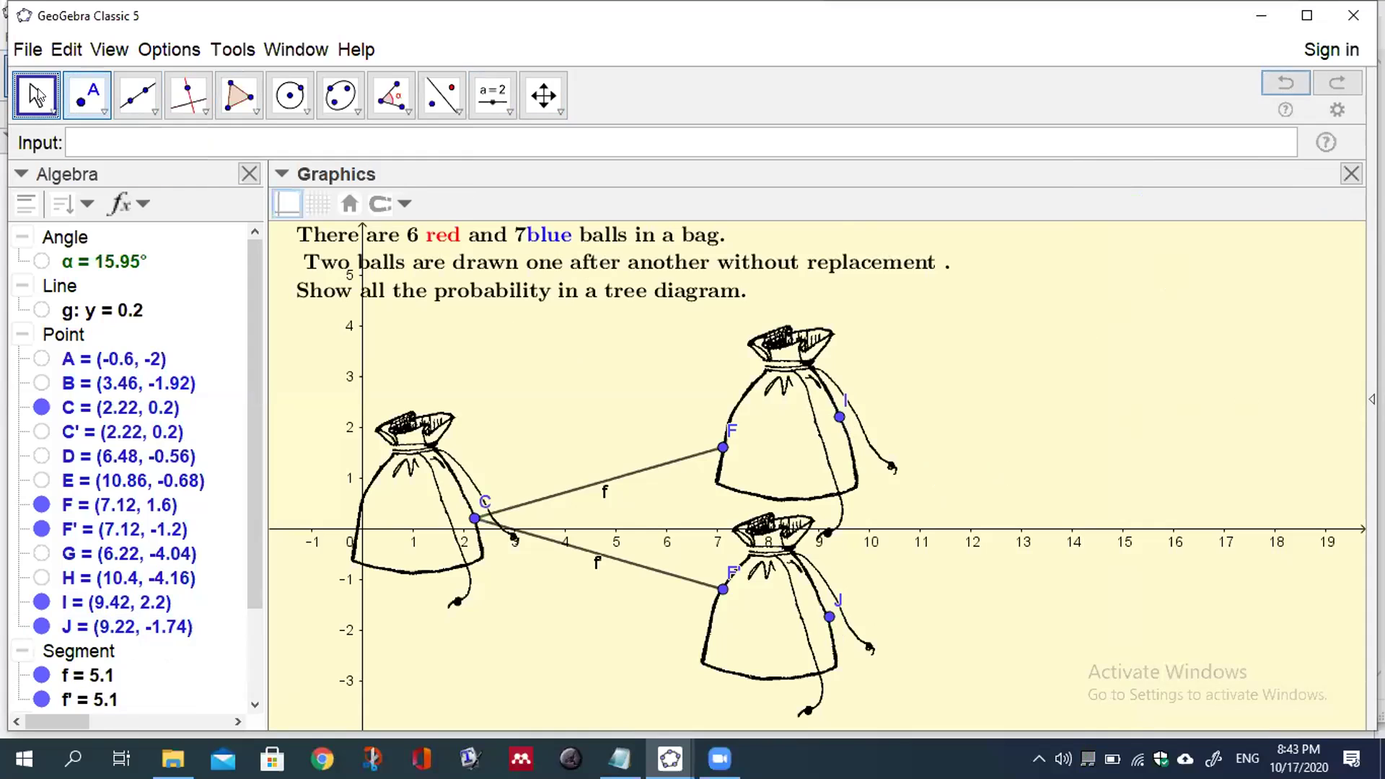
pyautogui.click(87, 96)
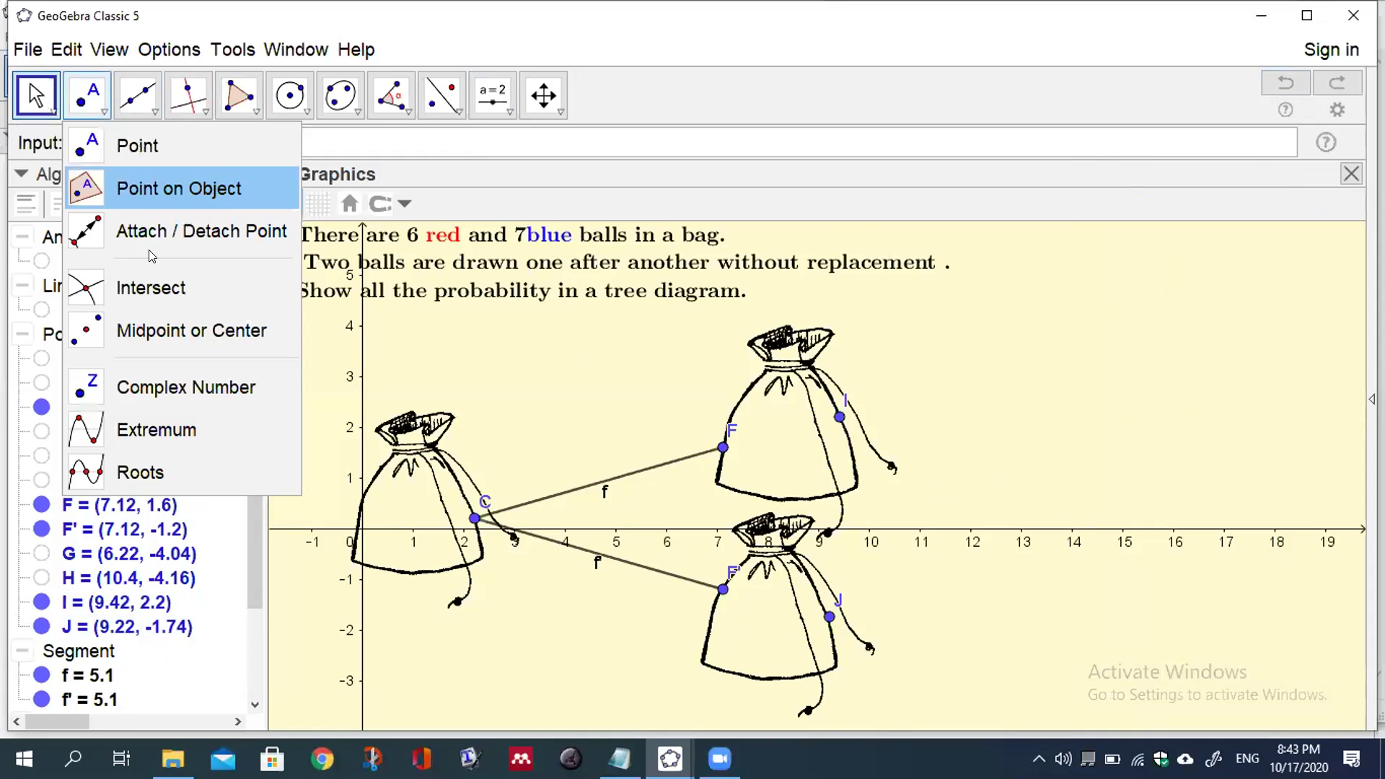
pyautogui.click(313, 340)
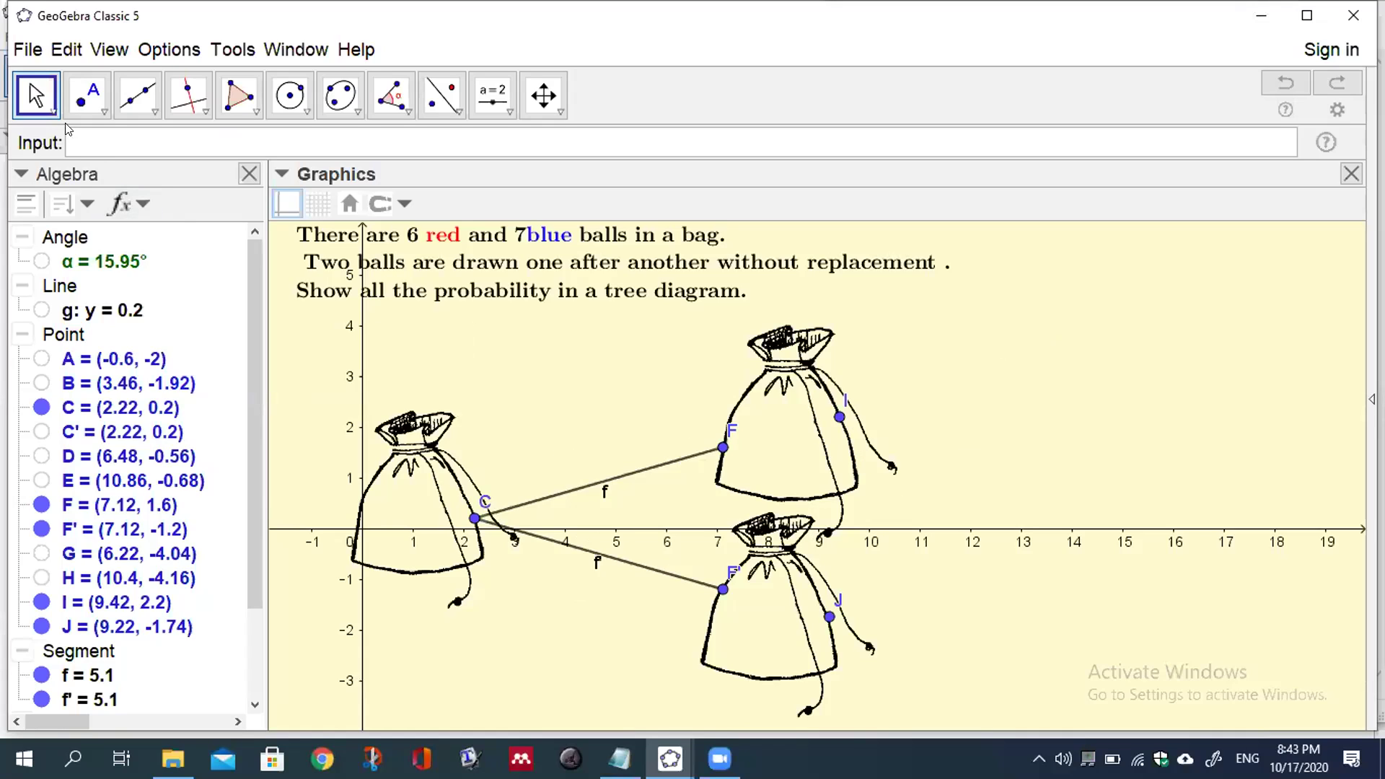
# Step: Compose the command Translate(f, Vector(C, I)) to shift segment f from C to point I
pyautogui.click(75, 141)
pyautogui.write('tran')
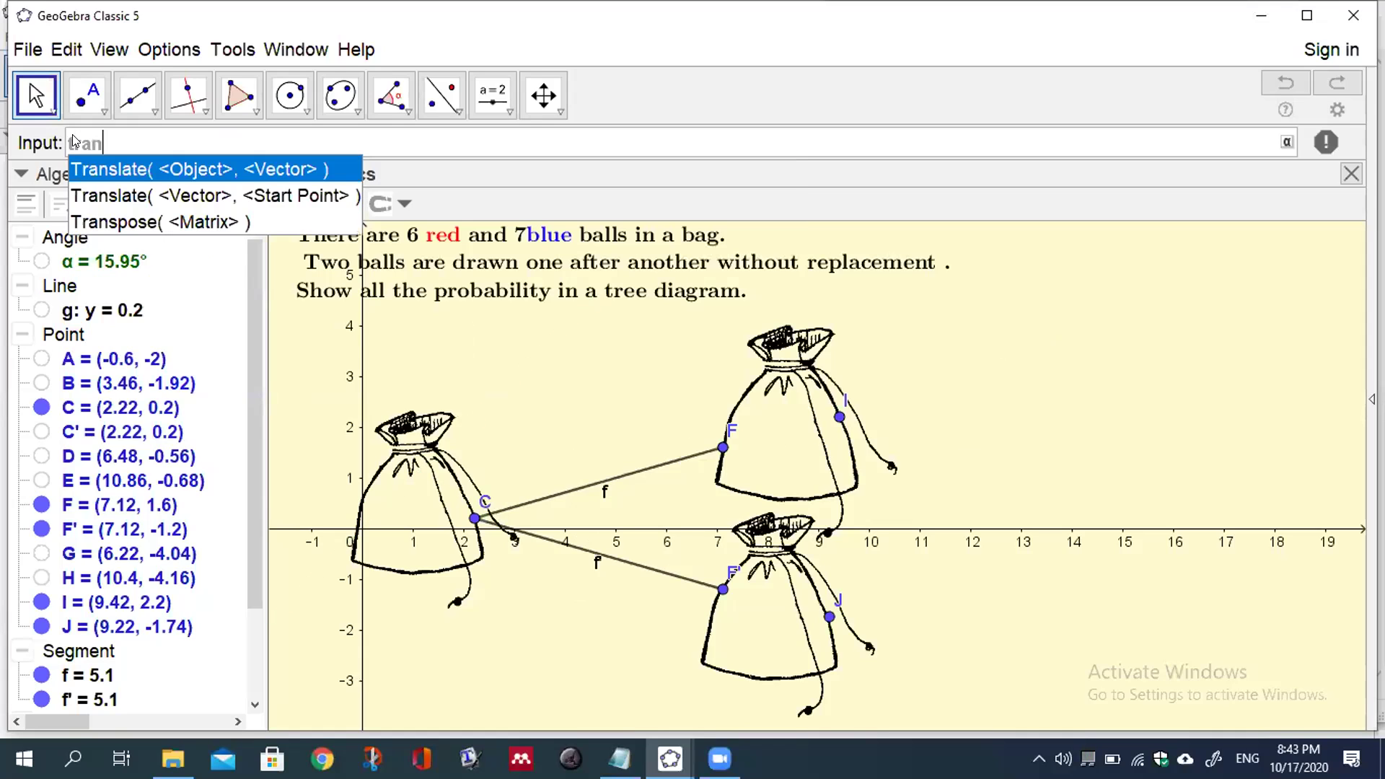
pyautogui.click(142, 173)
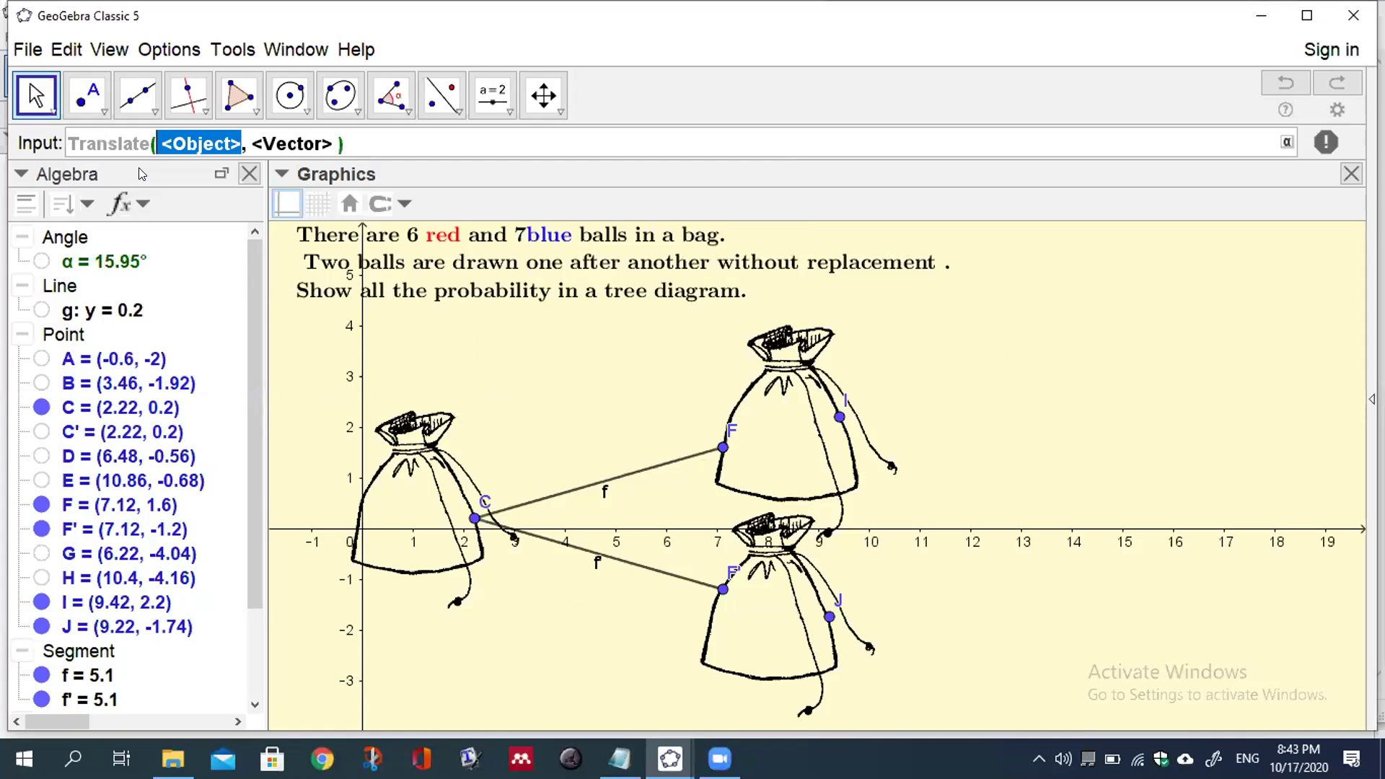
pyautogui.write('f')
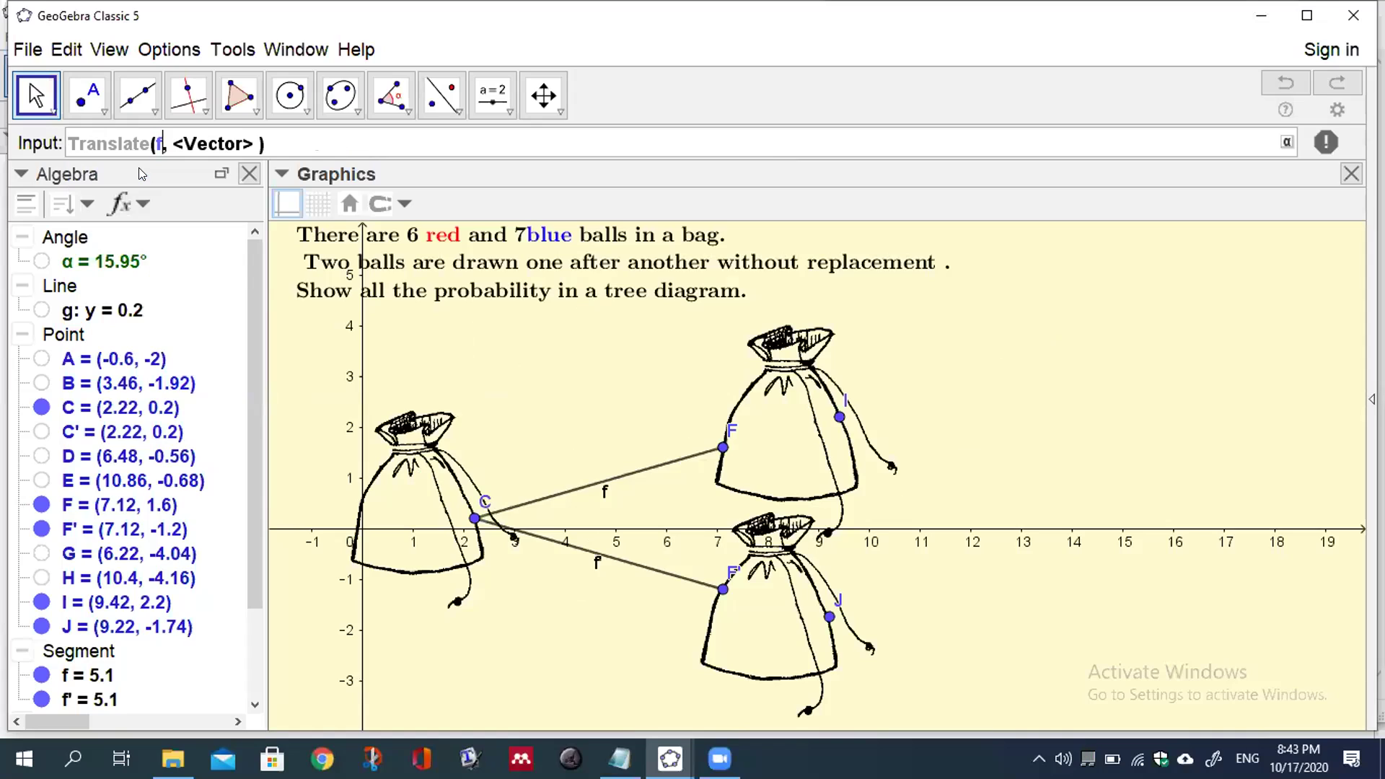
pyautogui.press('Tab')
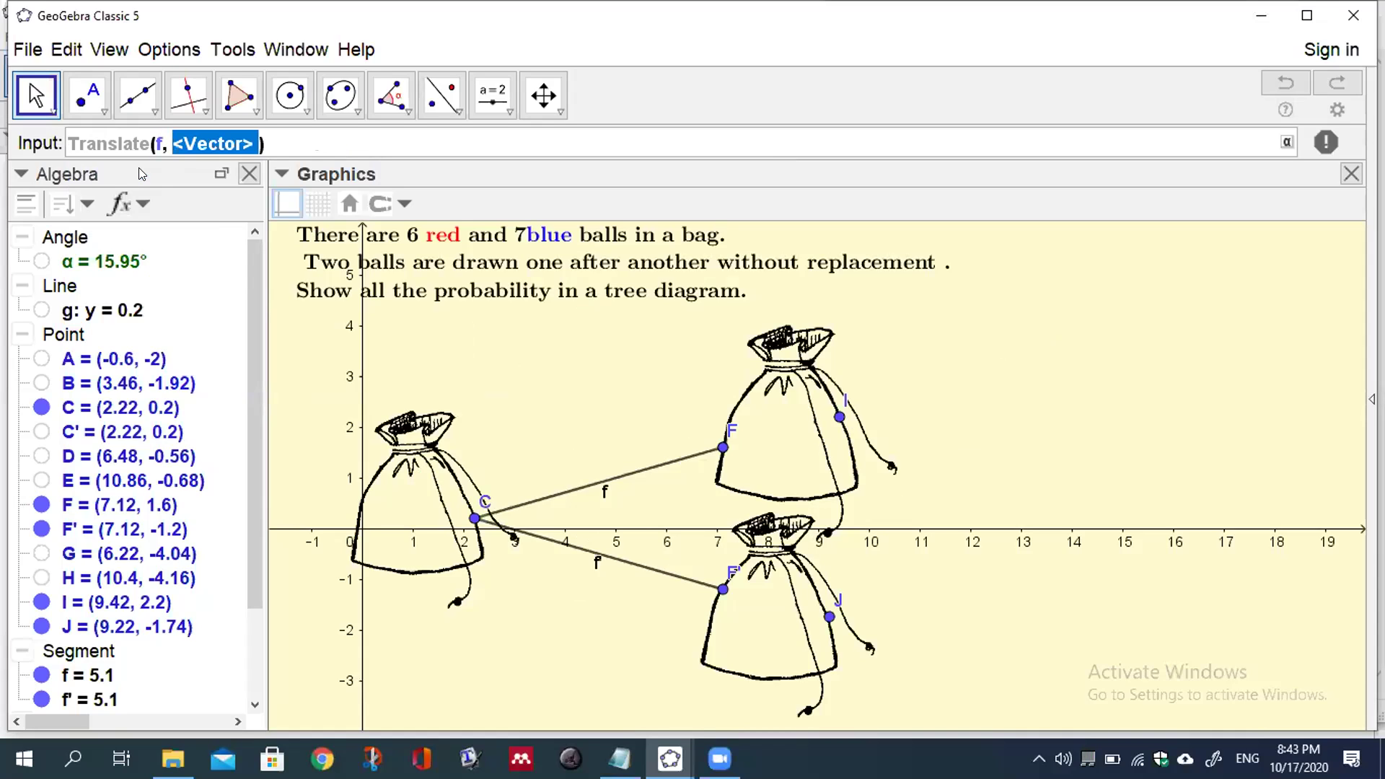
pyautogui.write('vec')
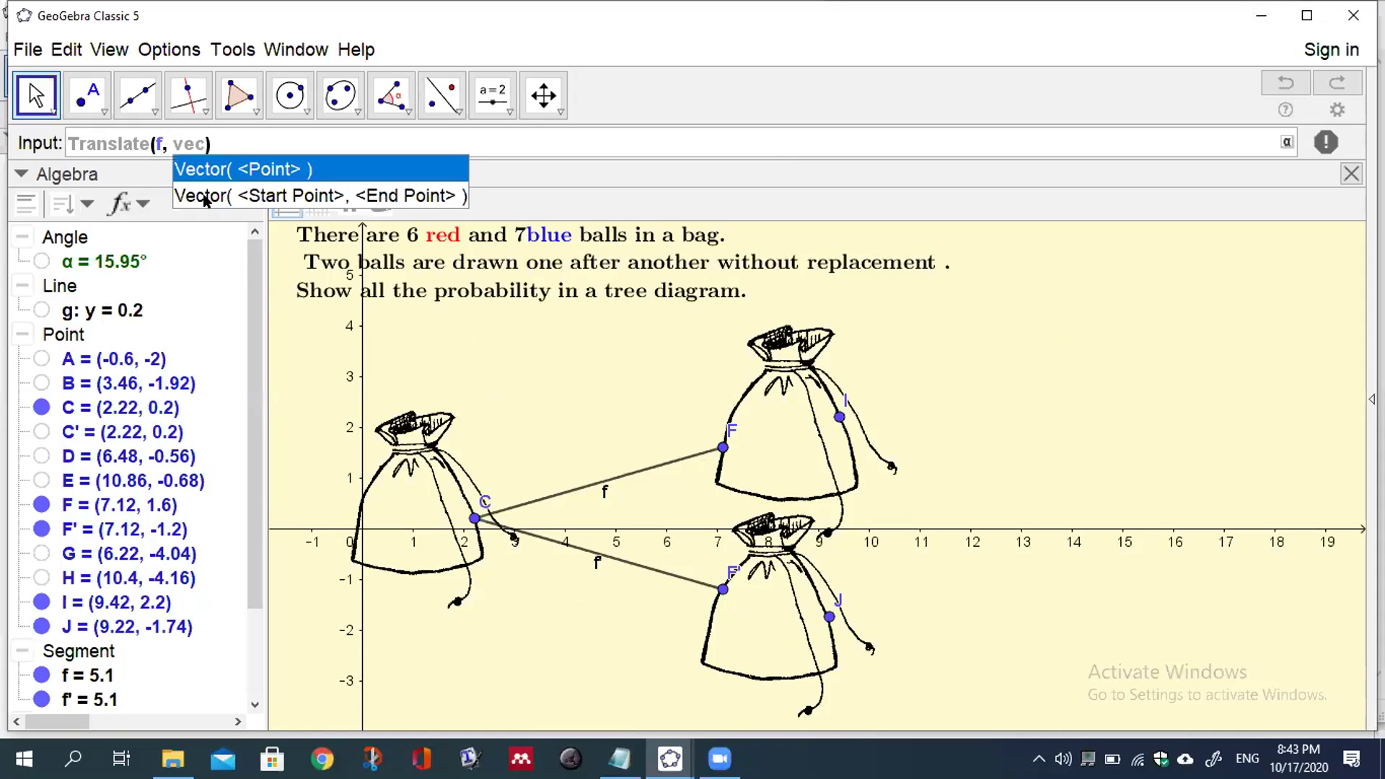
pyautogui.click(215, 196)
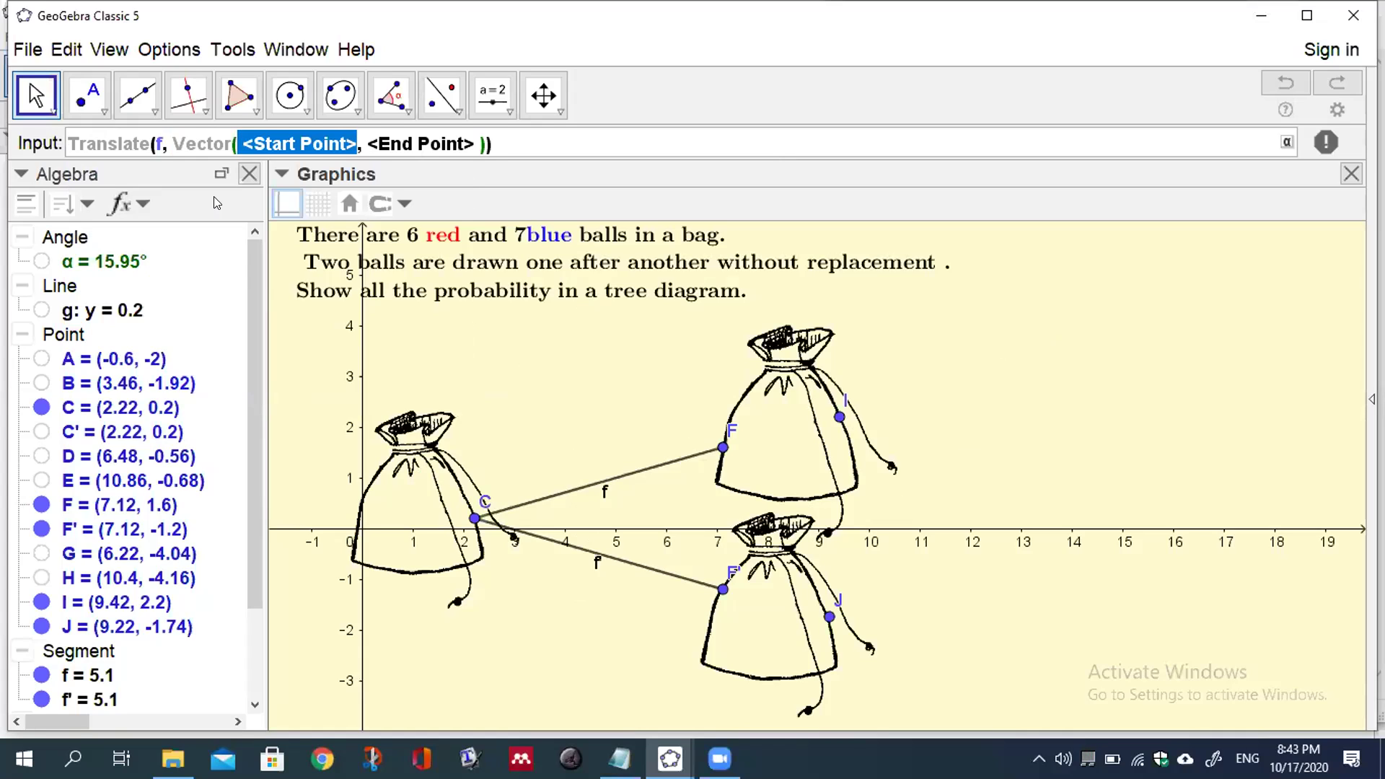
pyautogui.write('C')
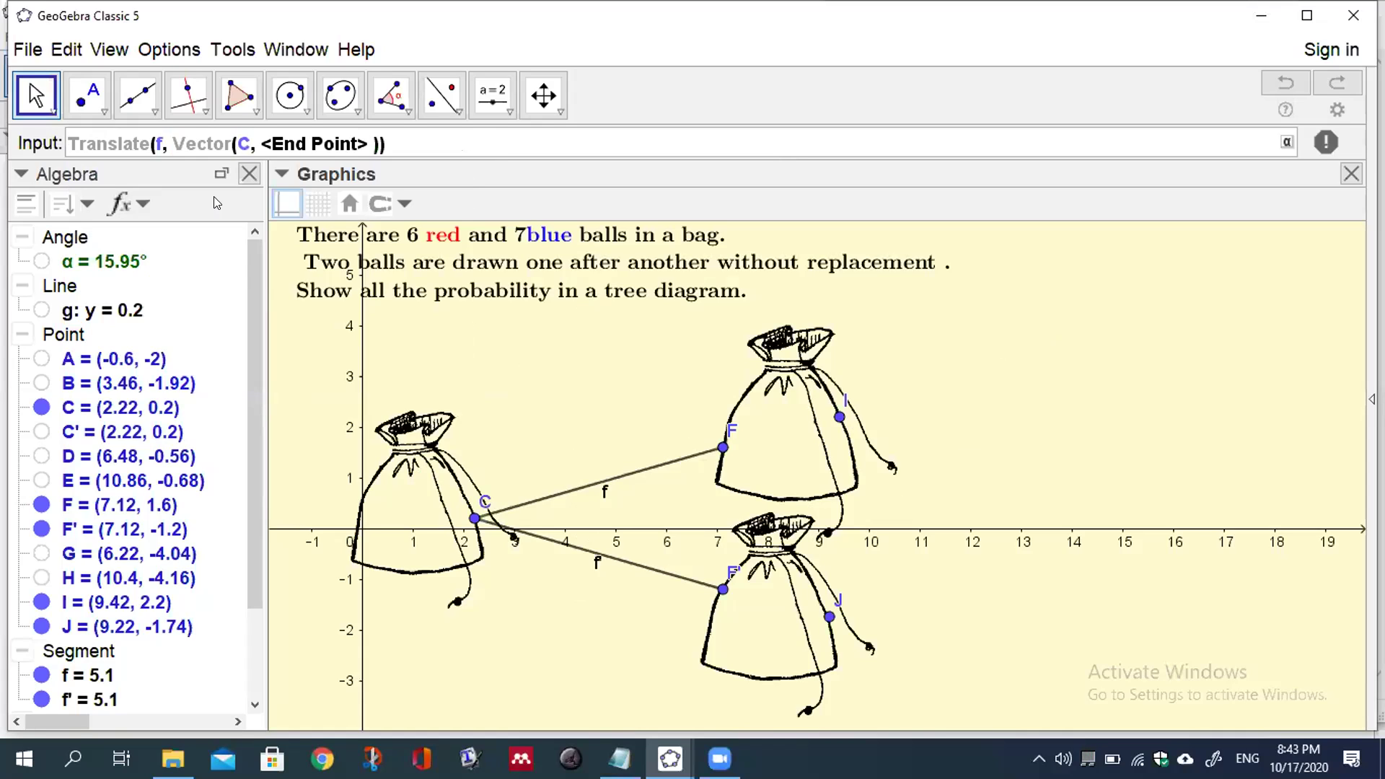
pyautogui.press('Tab')
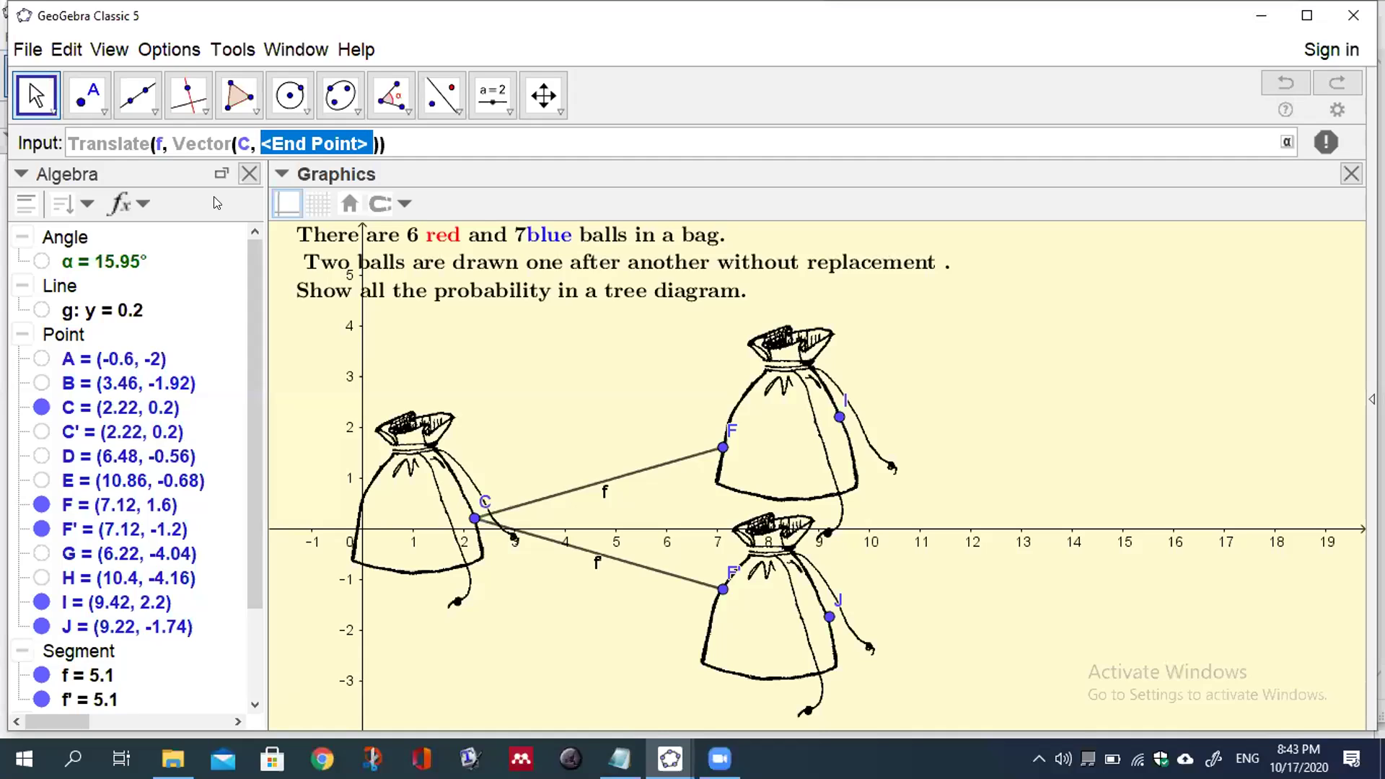
pyautogui.write('I')
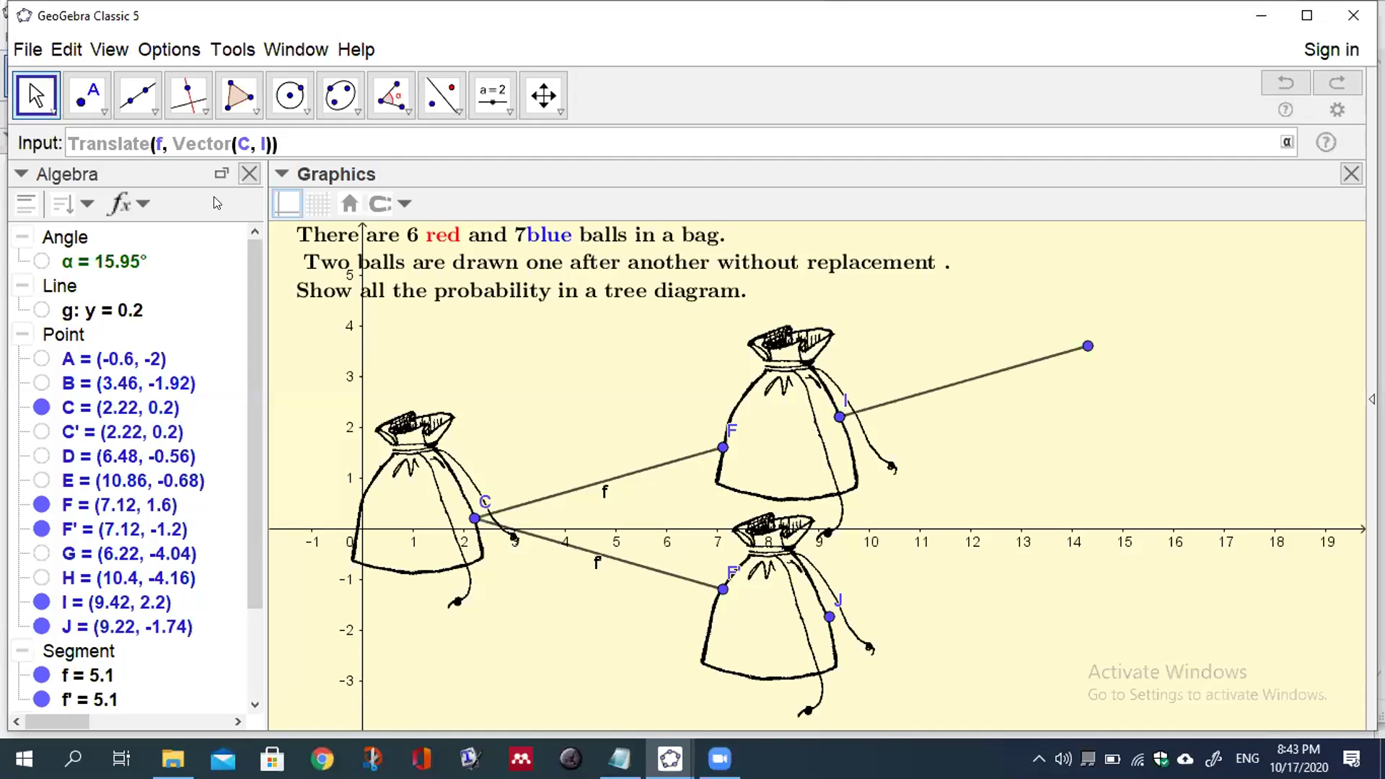
pyautogui.click(273, 143)
pyautogui.write(')')
# Step: Copy the translate command's text for reuse and run it to create the upper branch from I
pyautogui.moveTo(283, 142); pyautogui.dragTo(64, 130)
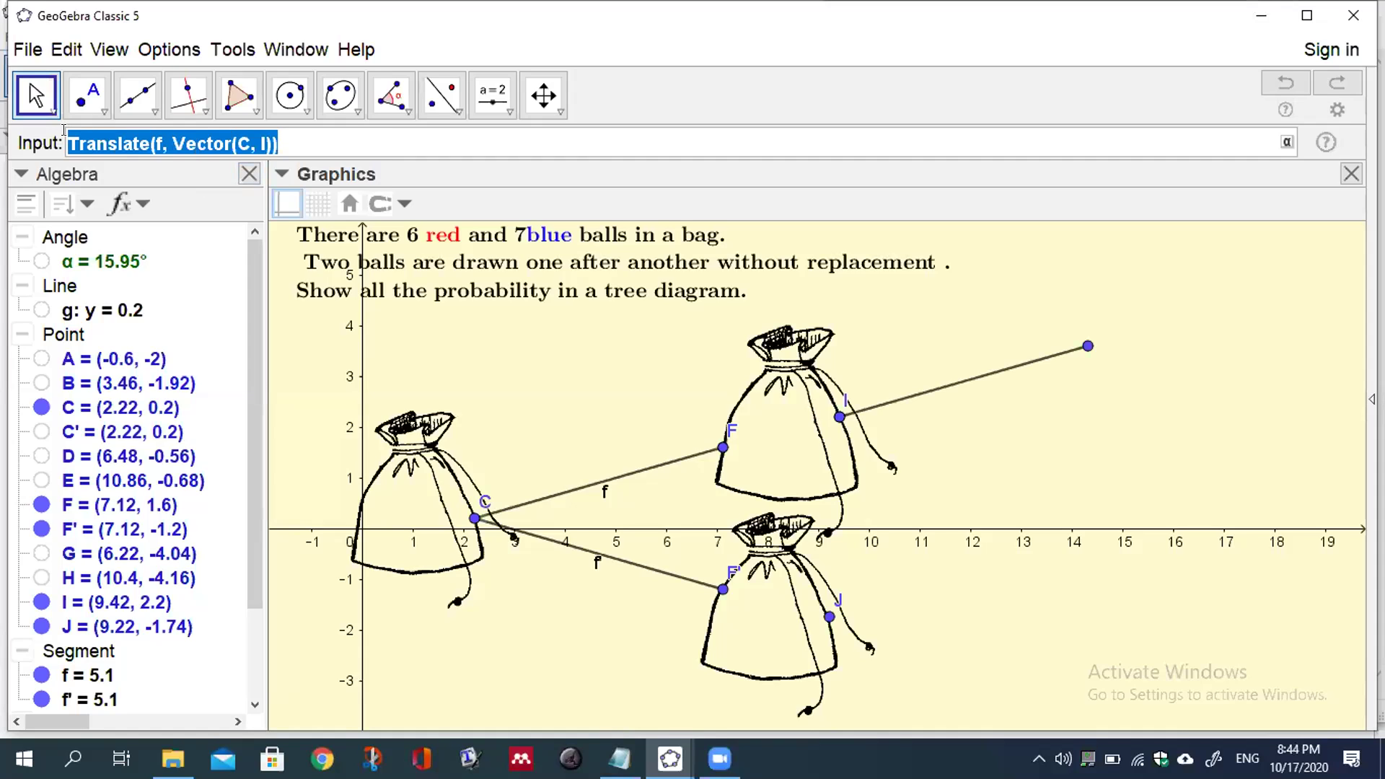
pyautogui.hotkey('ctrl', 'c')
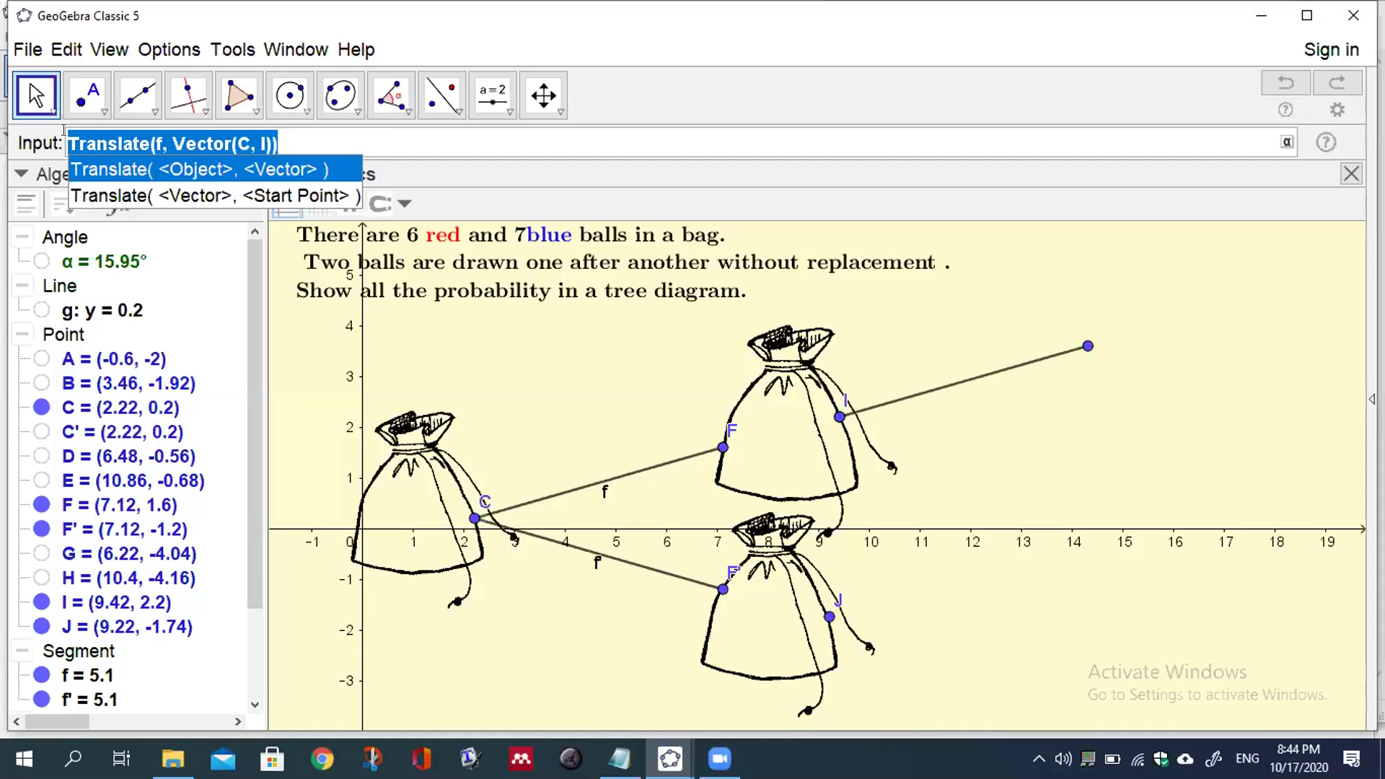
pyautogui.click(414, 142)
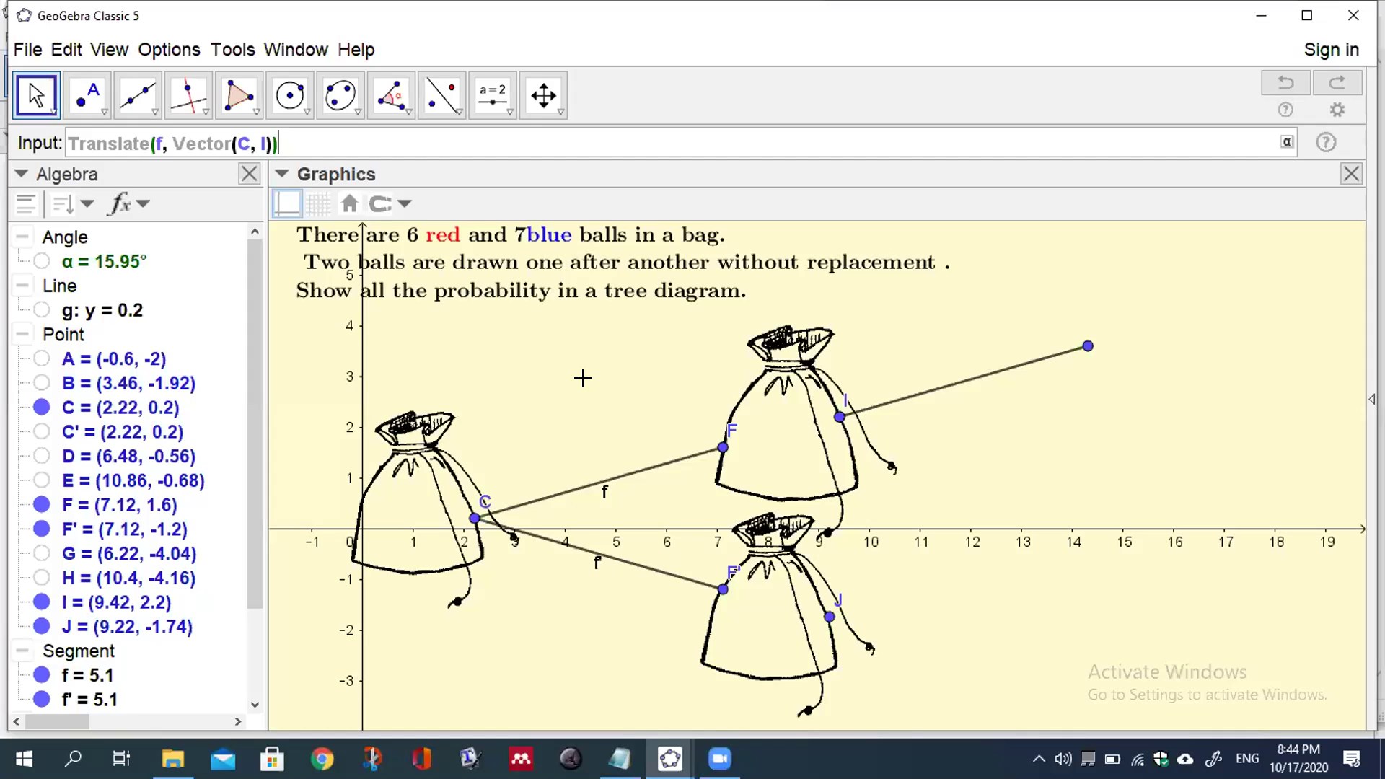
pyautogui.press('Return')
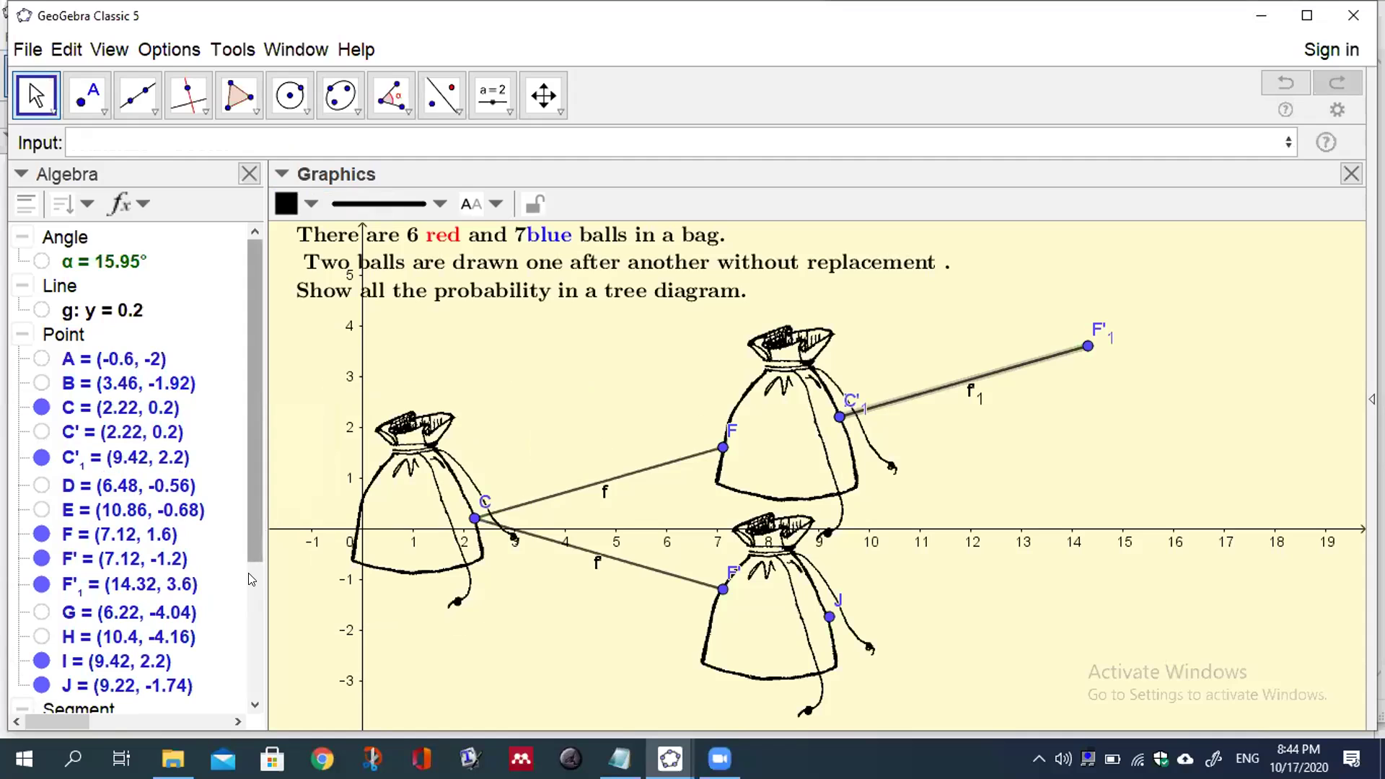
# Step: Hide the translated point C'₁ that coincides with point I
pyautogui.scroll(-3, 248, 570)
pyautogui.scroll(2, 248, 544)
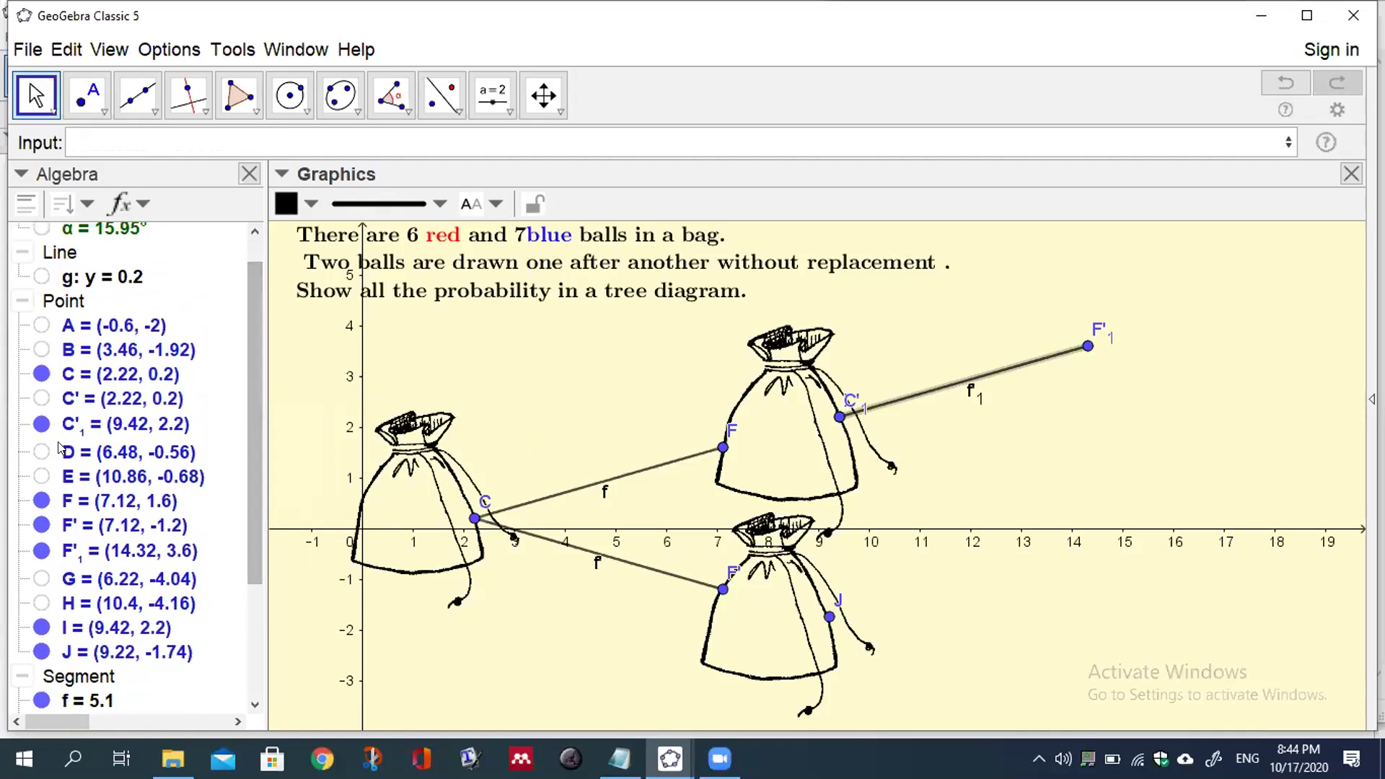
pyautogui.click(41, 424)
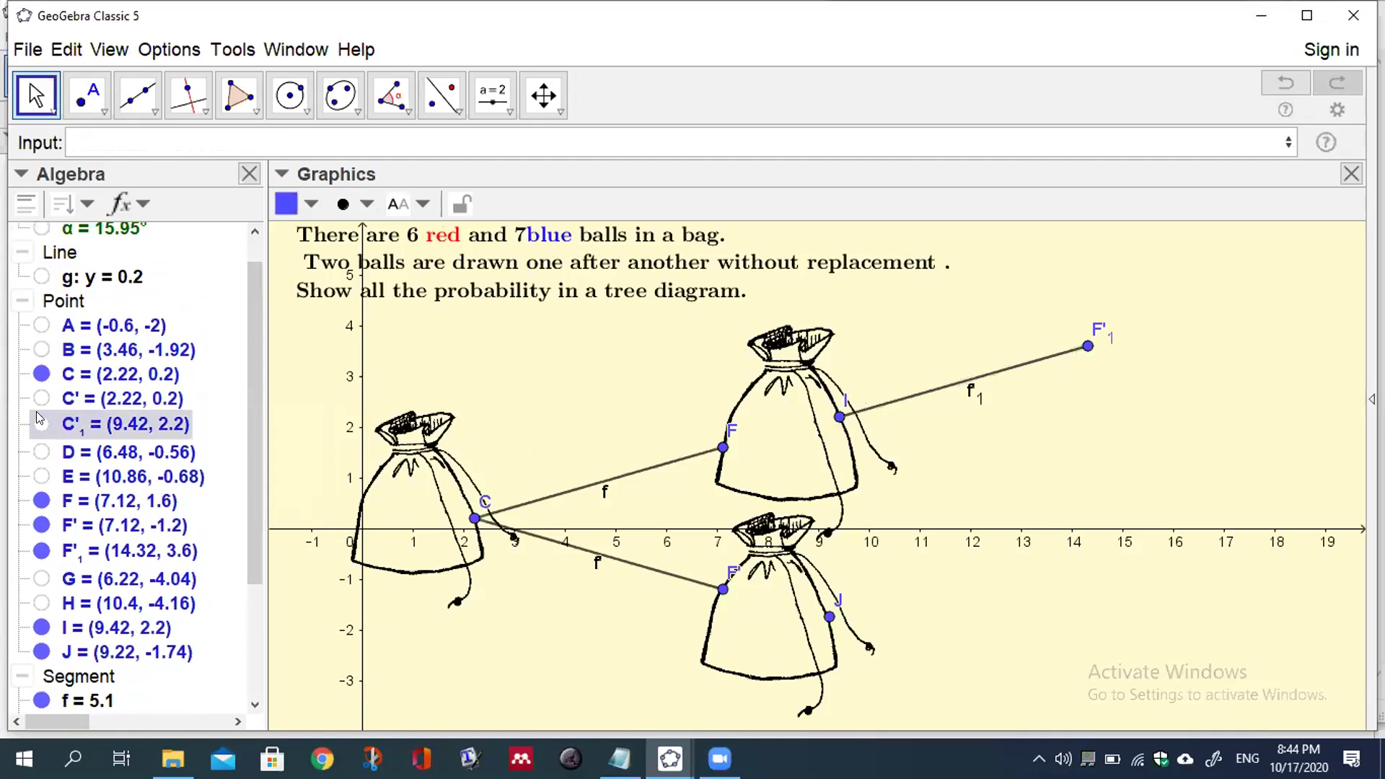
# Step: Create the lower branch from point I by running Translate(f', Vector(C, I))
pyautogui.click(90, 141)
pyautogui.press('Up')
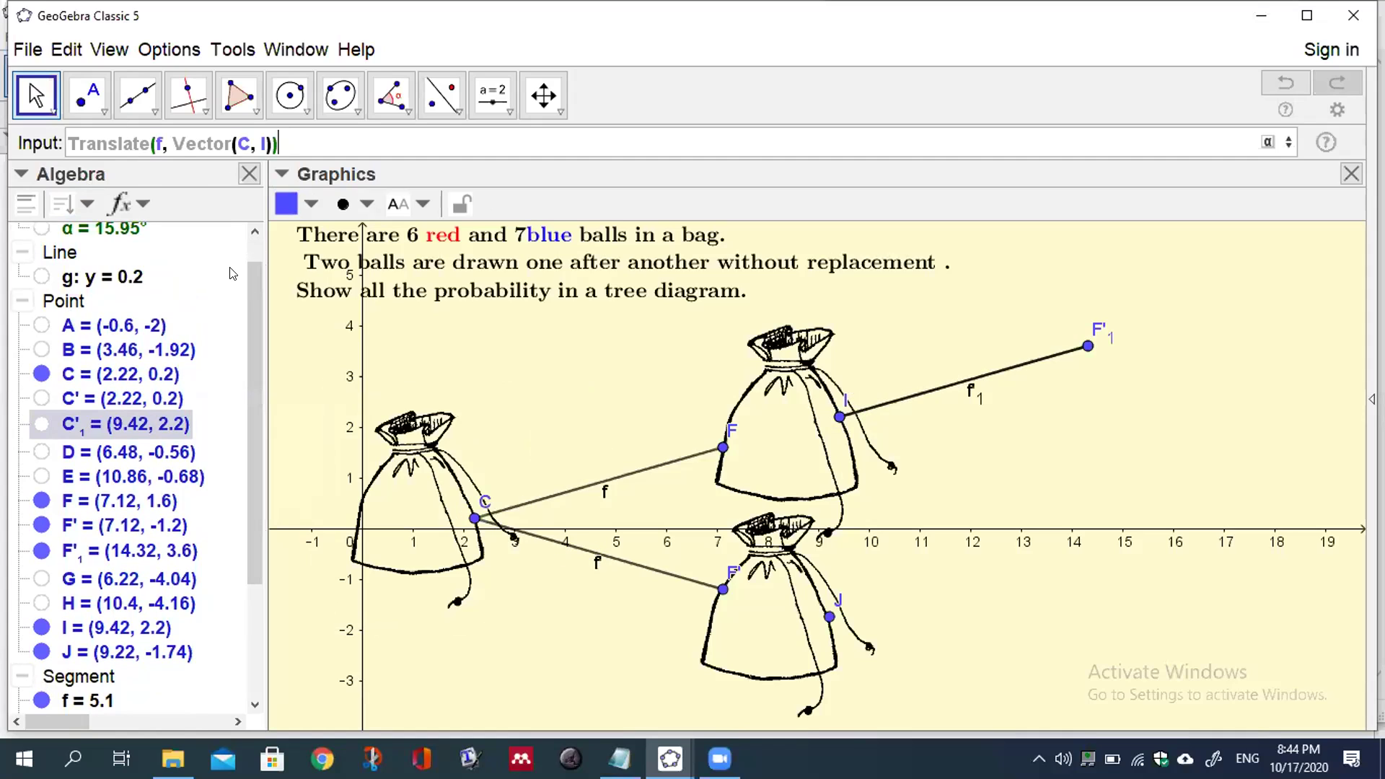
pyautogui.click(159, 131)
pyautogui.write("'")
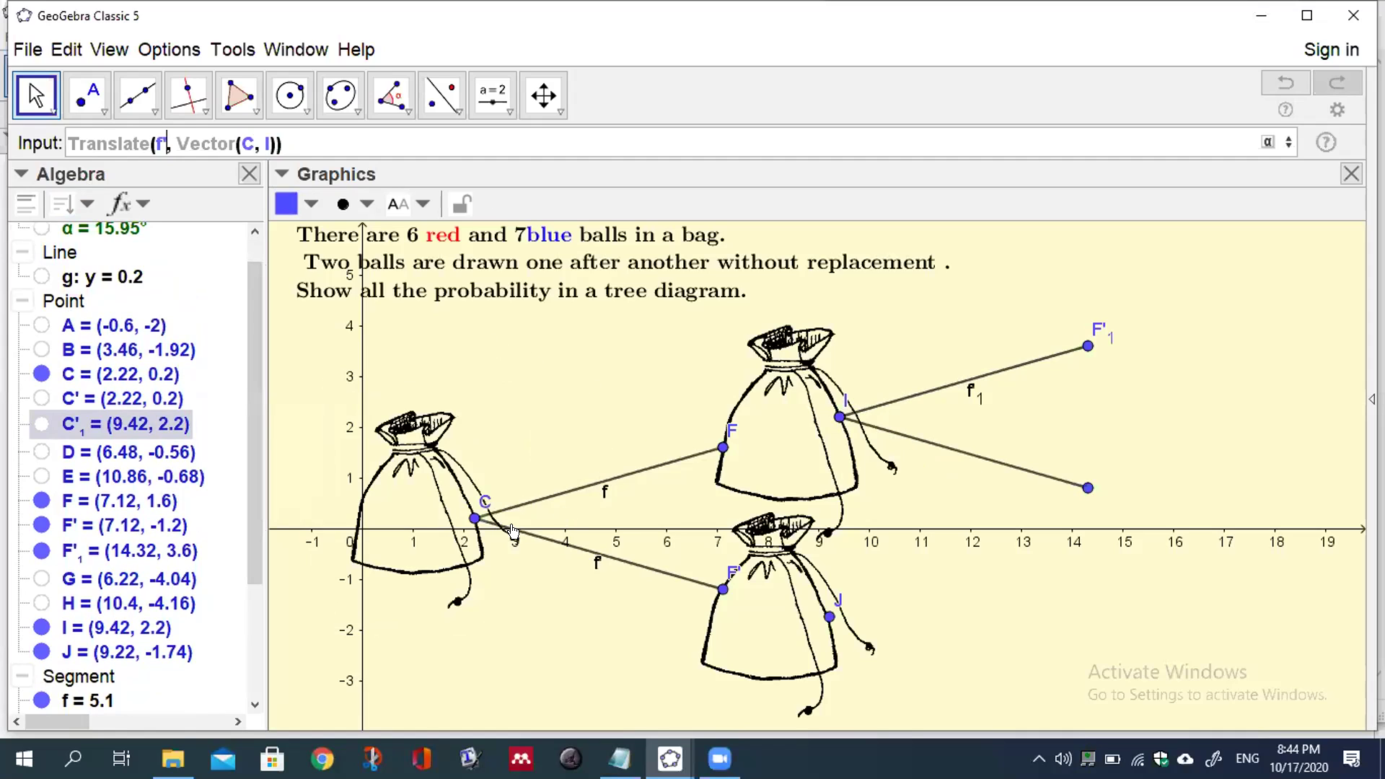
pyautogui.press('Return')
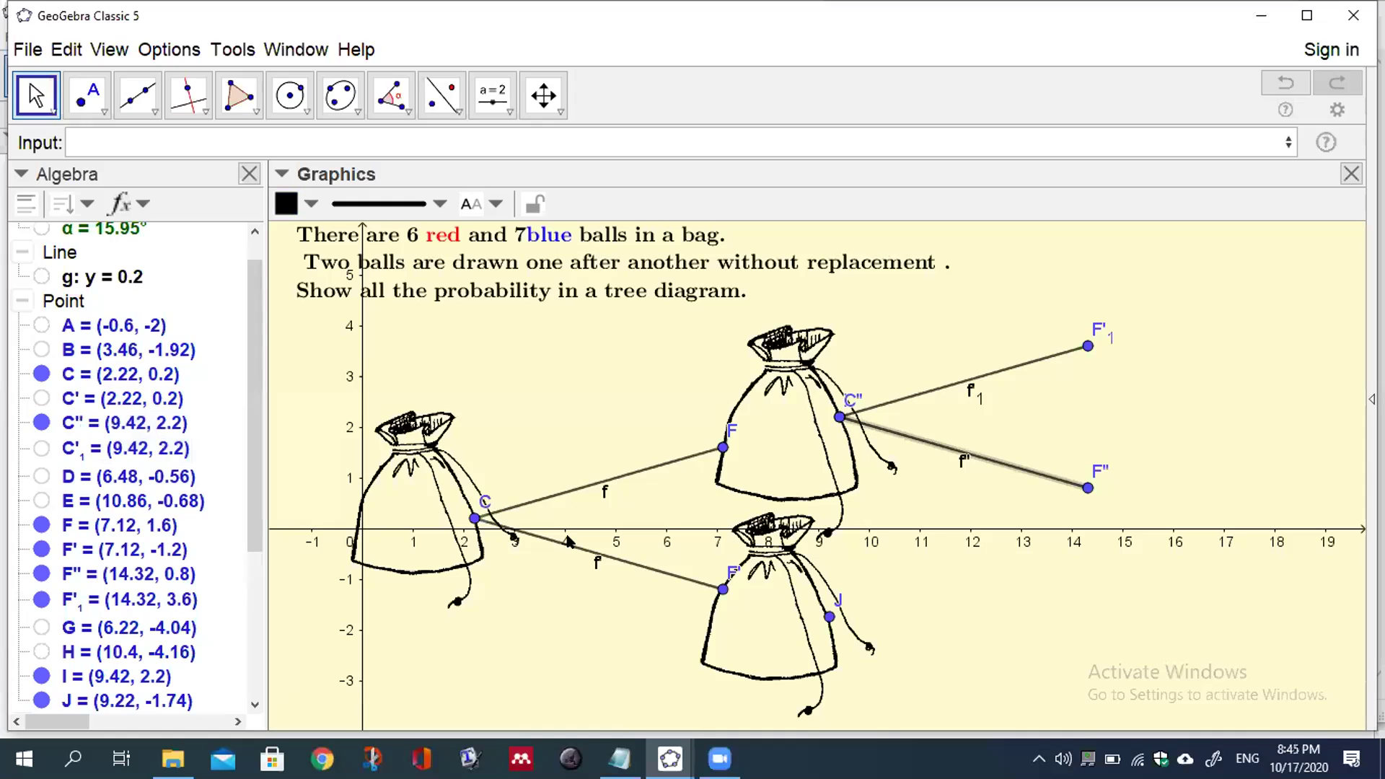
# Step: Create the upper branch from point J by running Translate(f, Vector(C, J))
pyautogui.click(94, 137)
pyautogui.hotkey('ctrl', 'v')
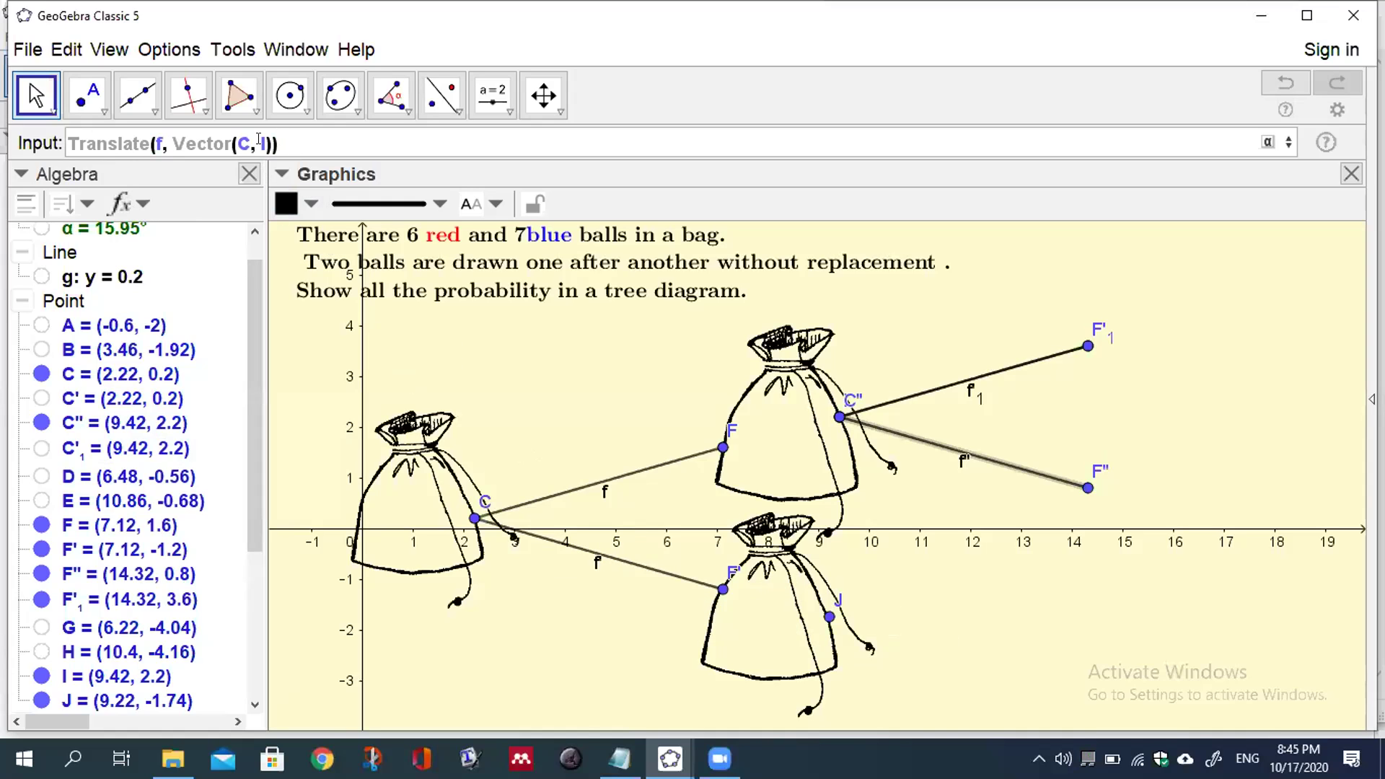
pyautogui.press('BackSpace')
pyautogui.write('J')
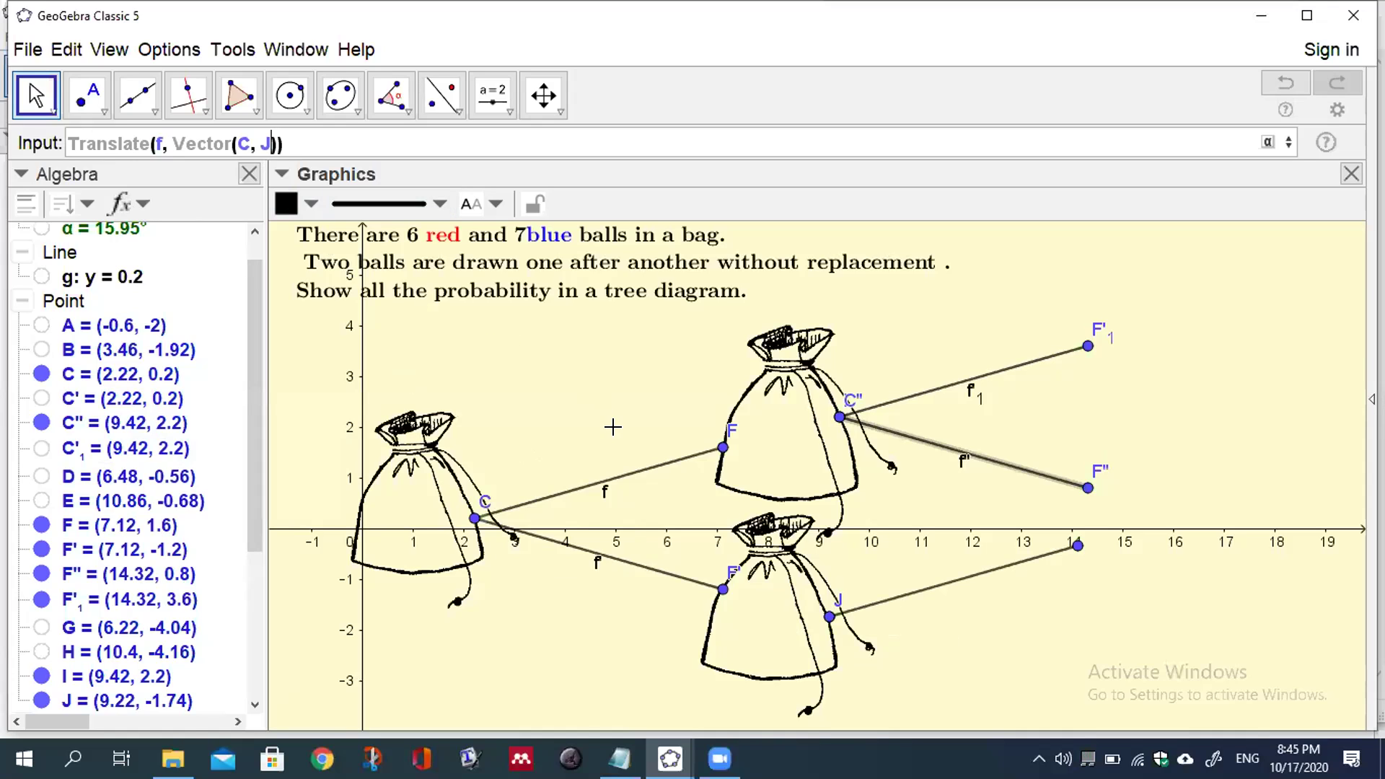
pyautogui.press('Return')
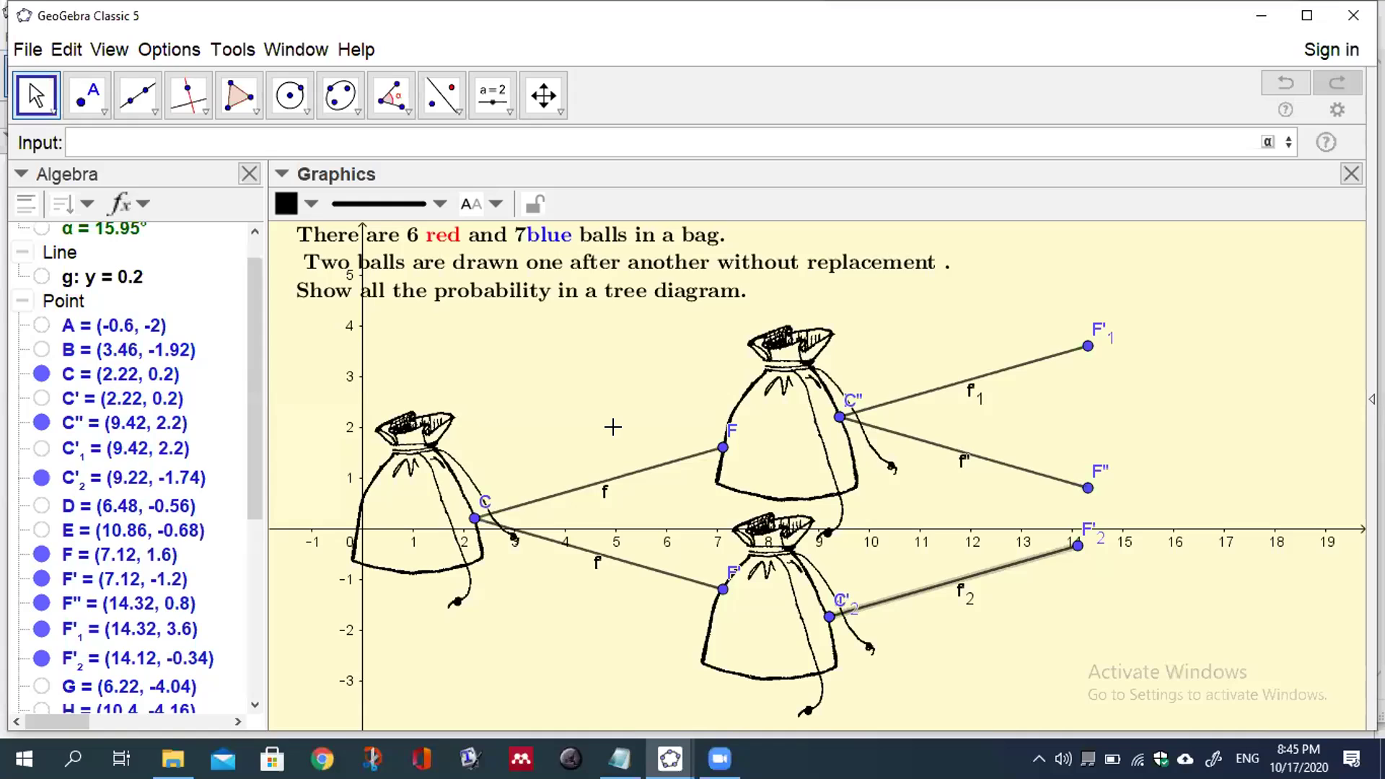
# Step: Create the lower branch from point J by running Translate(f', Vector(C, J))
pyautogui.press('Up')
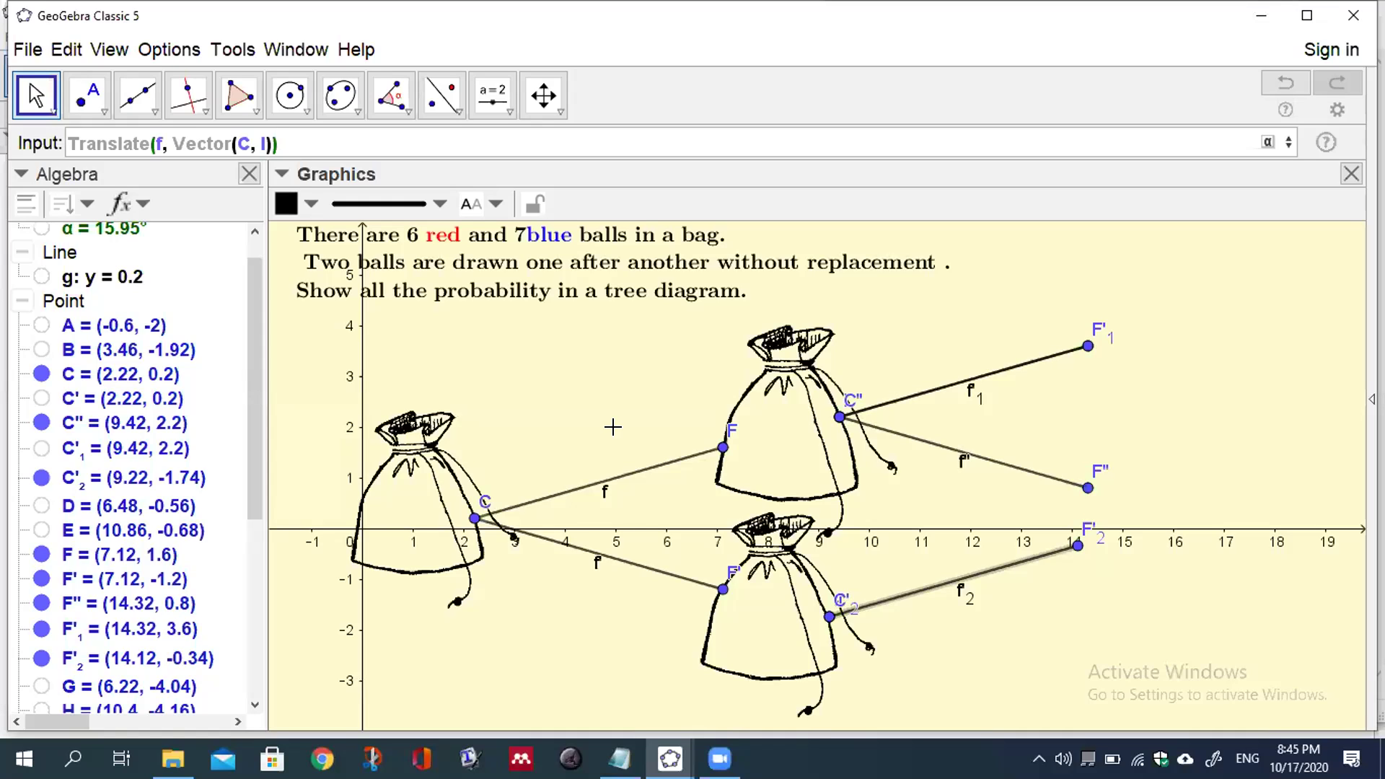
pyautogui.click(158, 139)
pyautogui.write("'")
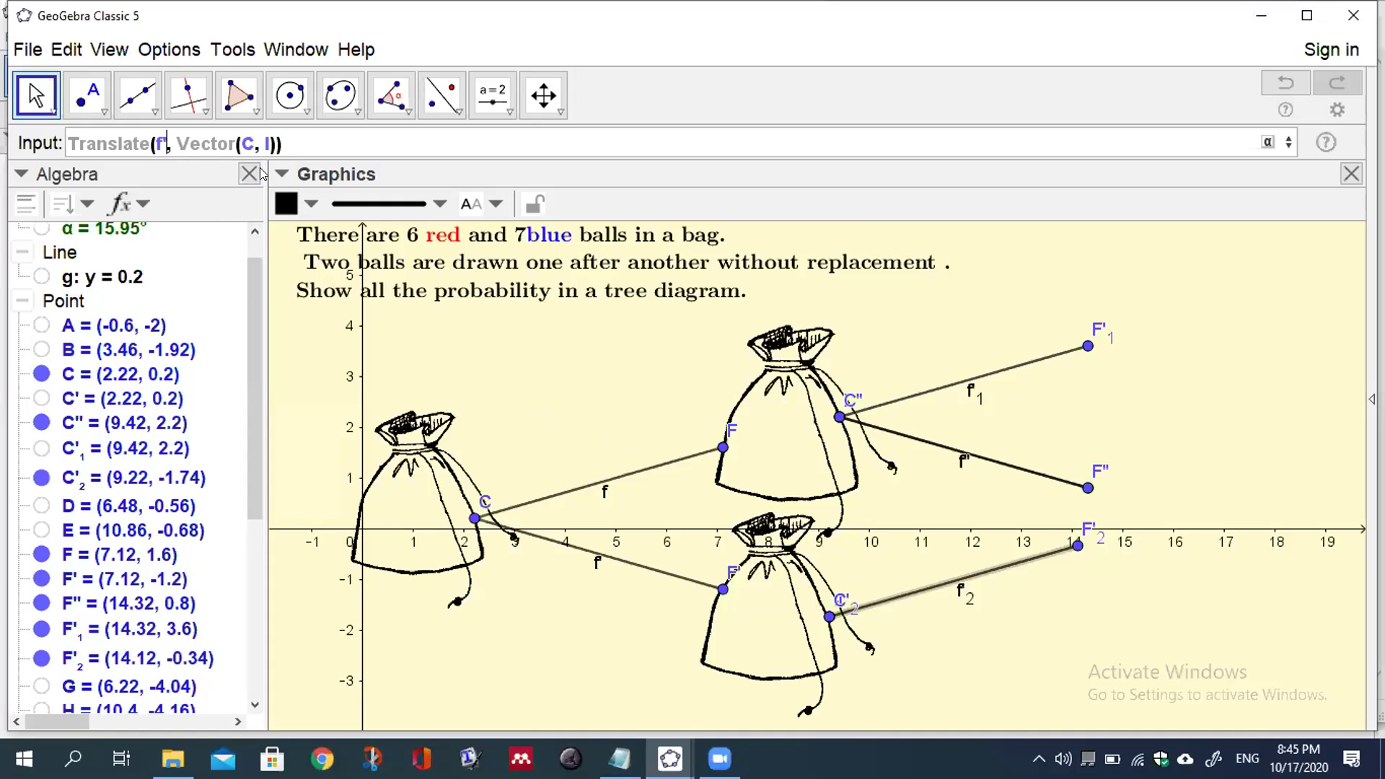
pyautogui.click(267, 140)
pyautogui.press('Delete')
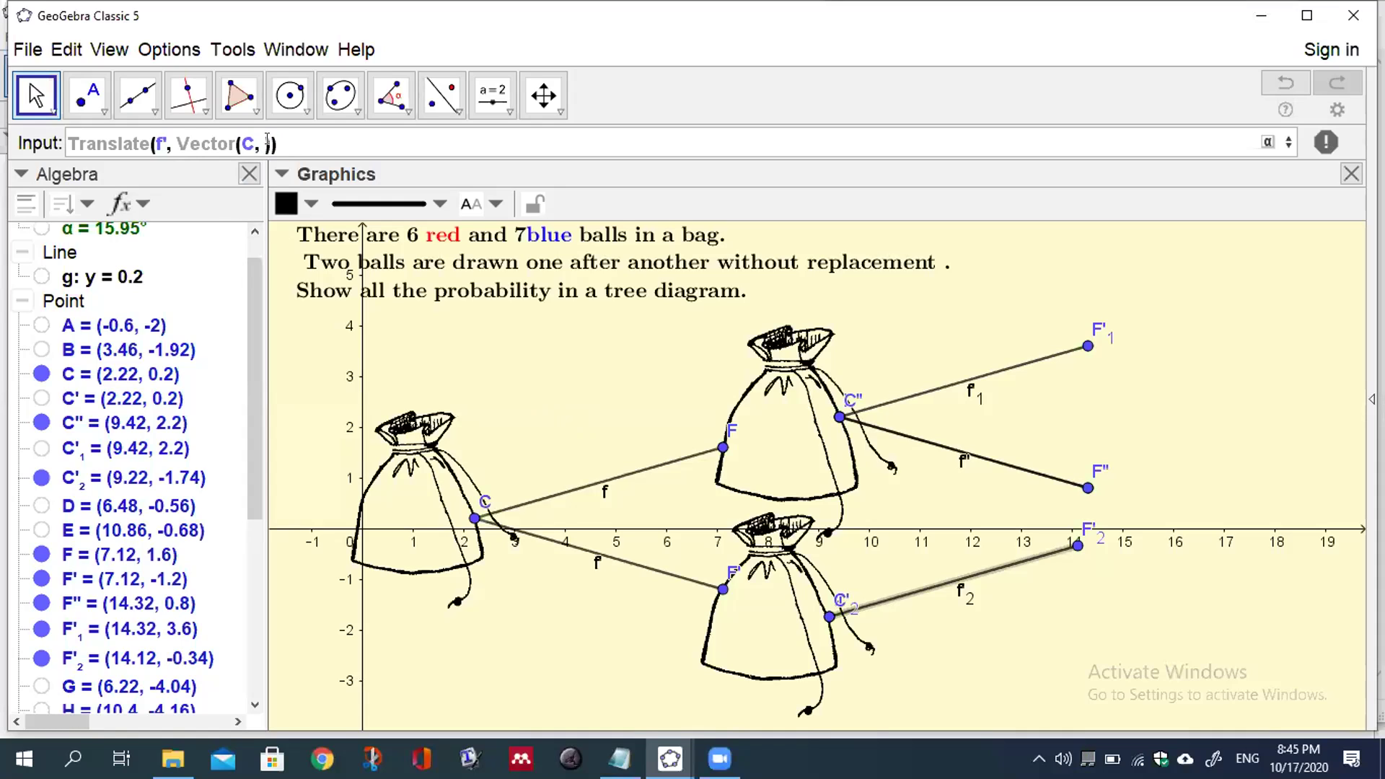
pyautogui.write('J')
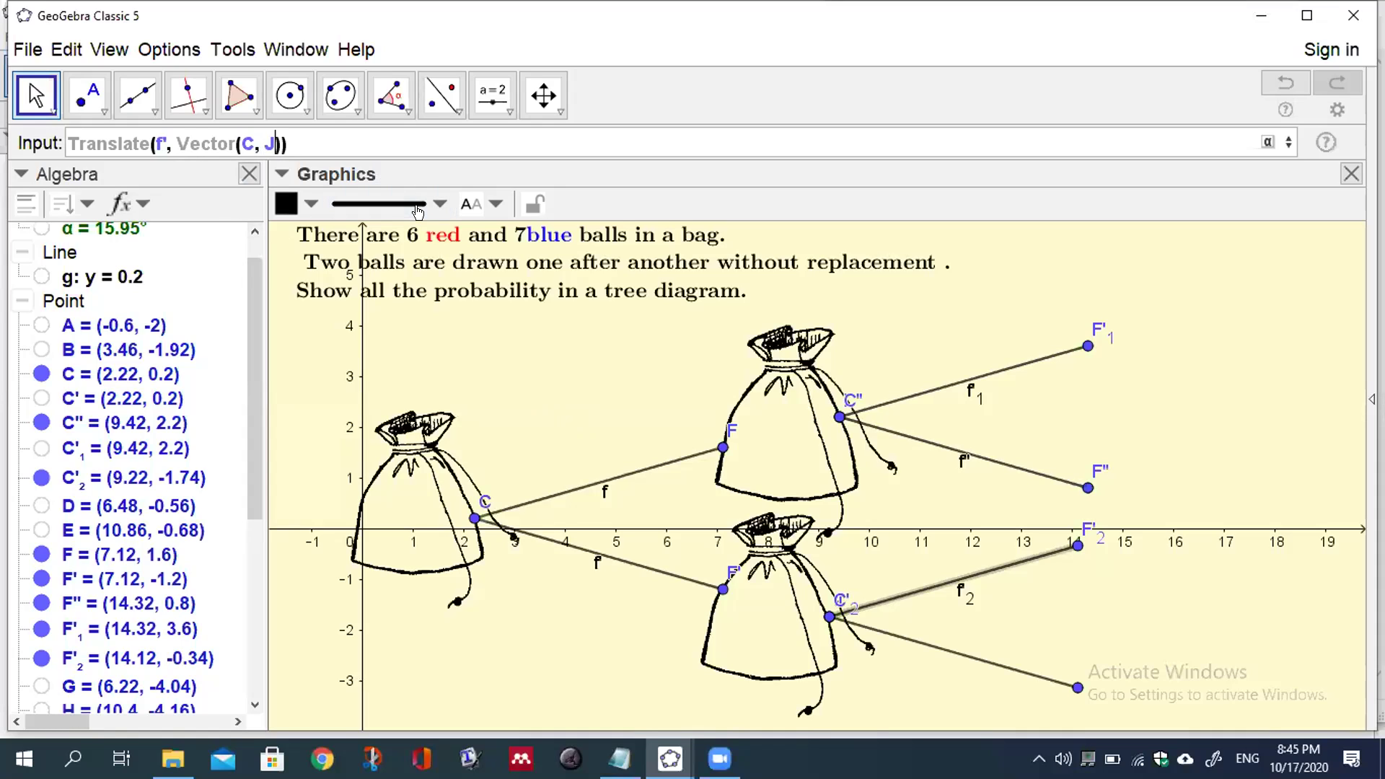
pyautogui.press('Return')
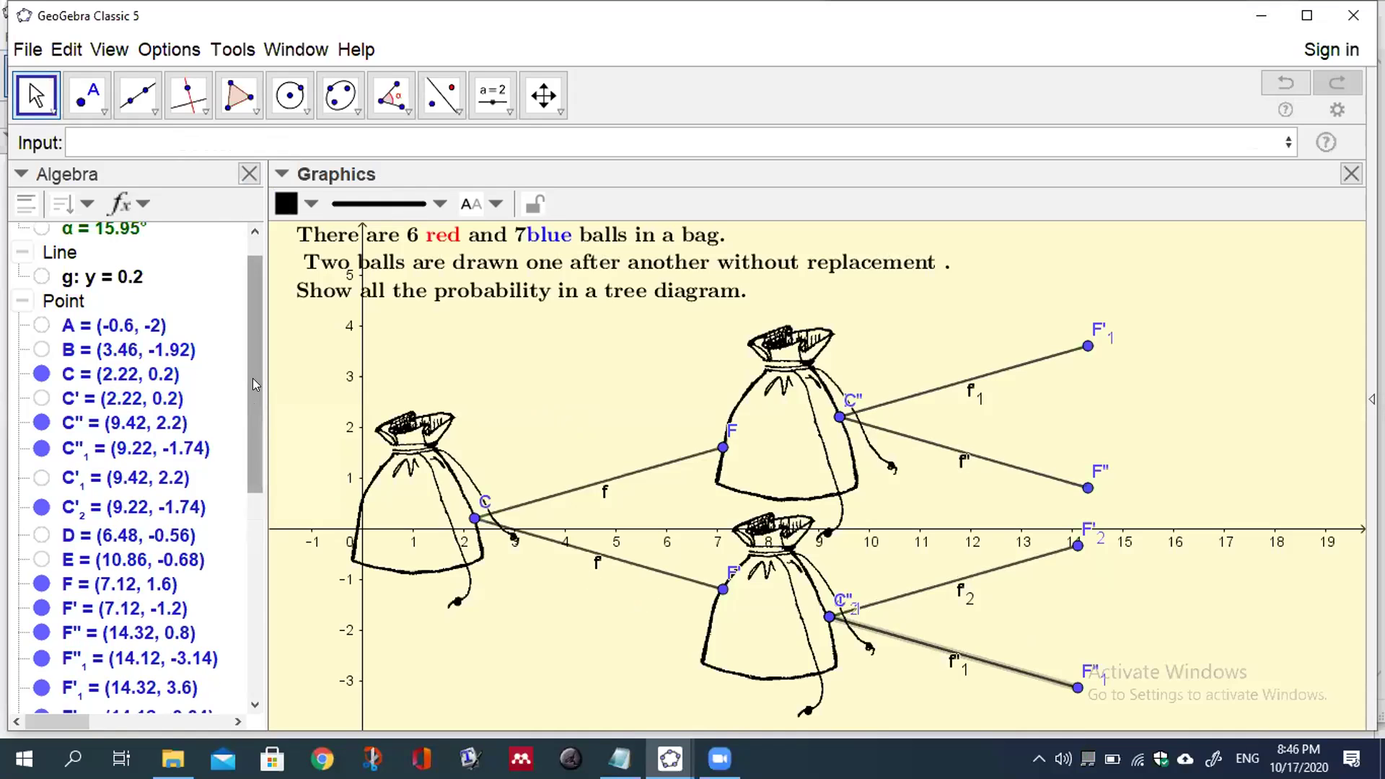
# Step: Select the whole Point category and hide all its points in the graphics view
pyautogui.scroll(1, 253, 378)
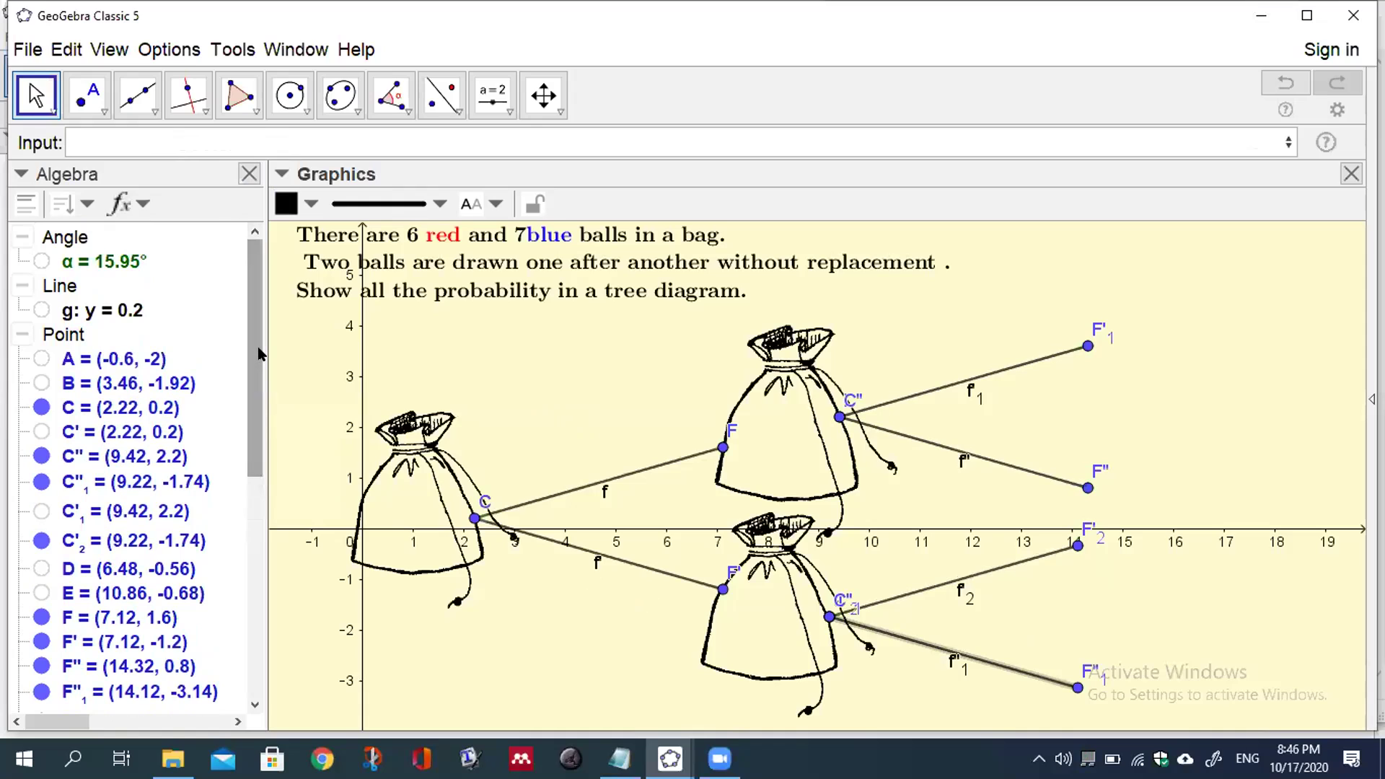
pyautogui.click(69, 336)
pyautogui.rightClick(68, 368)
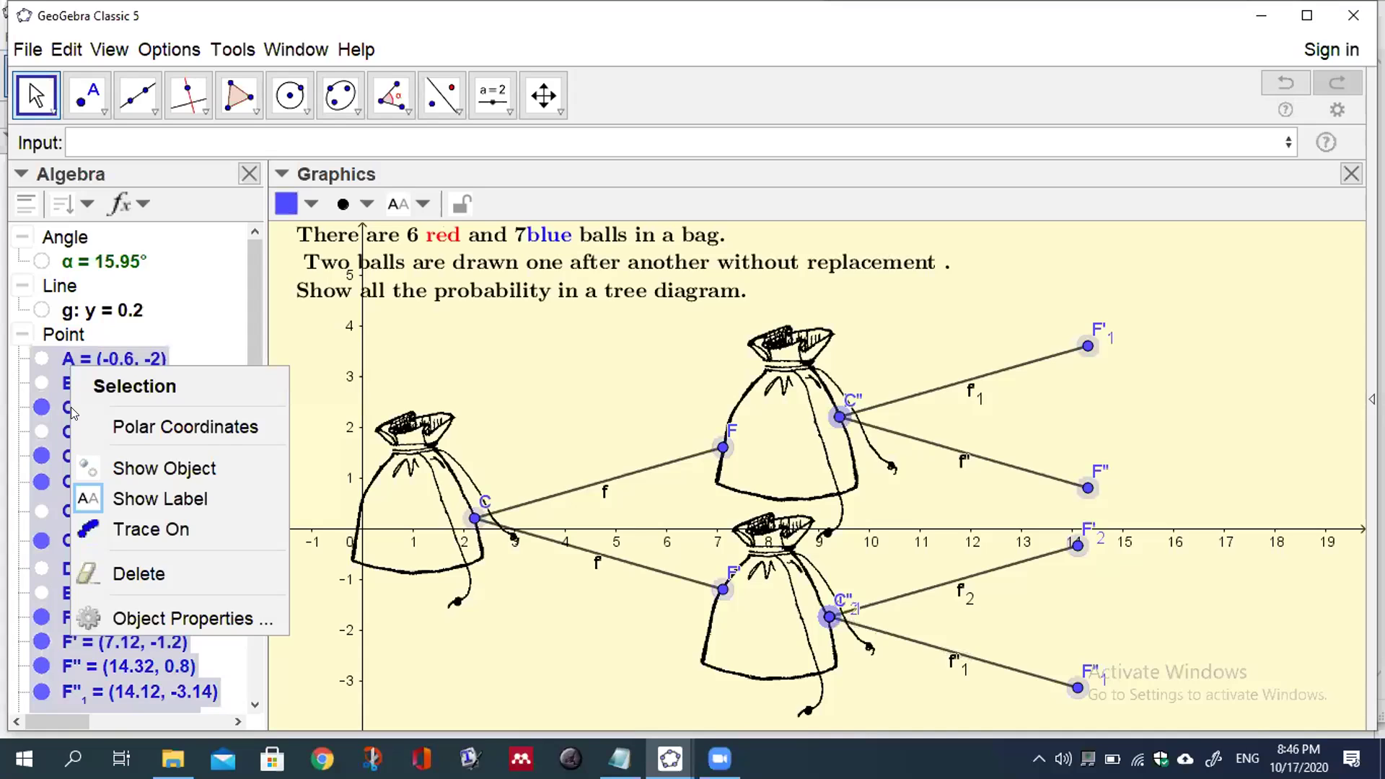
pyautogui.click(91, 479)
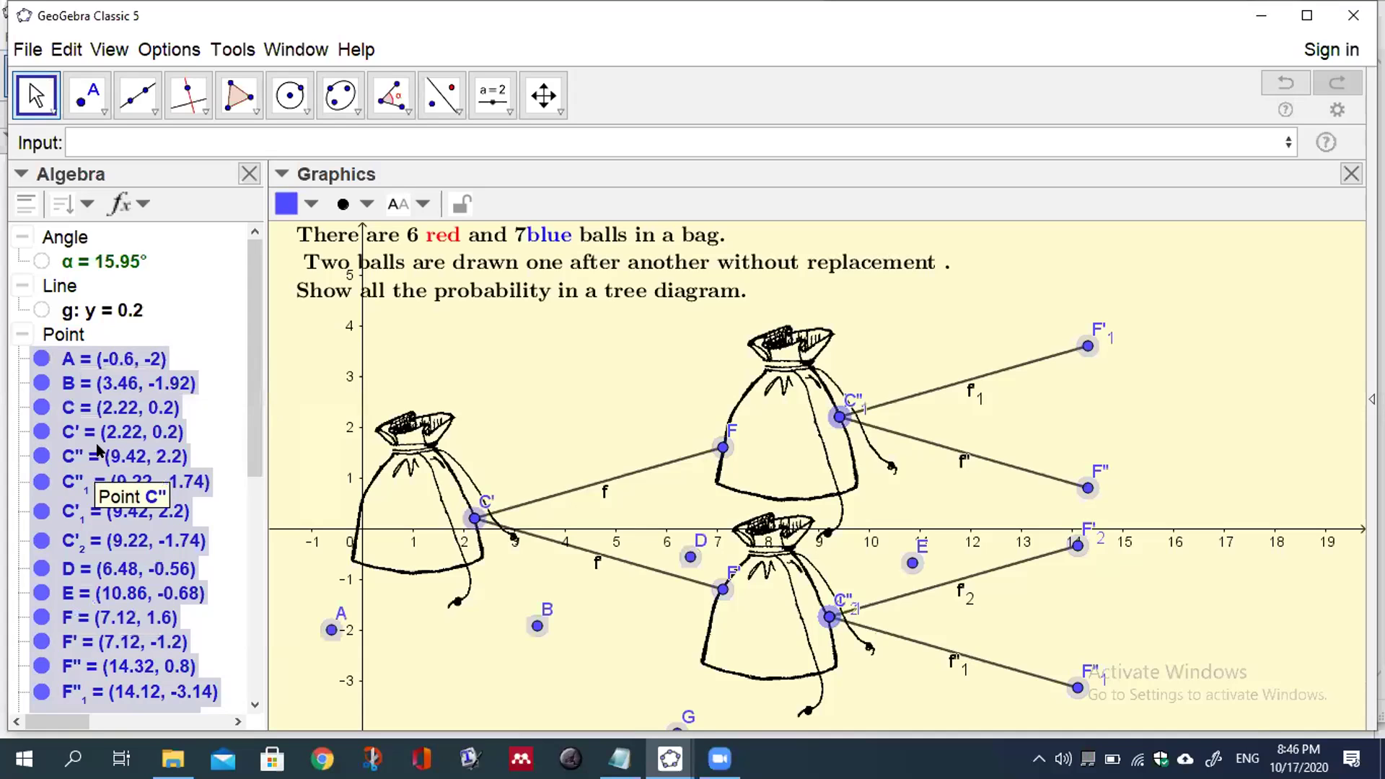
pyautogui.rightClick(99, 451)
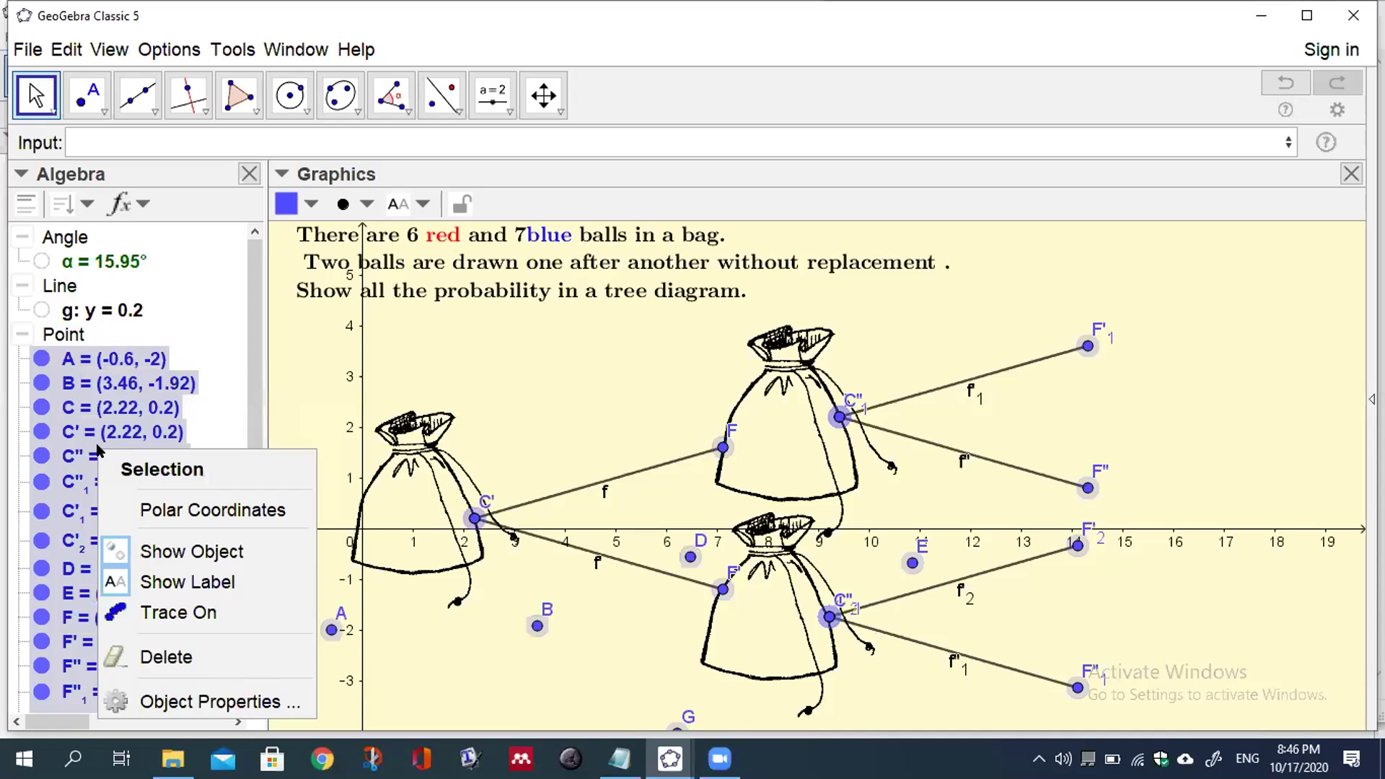
pyautogui.click(118, 554)
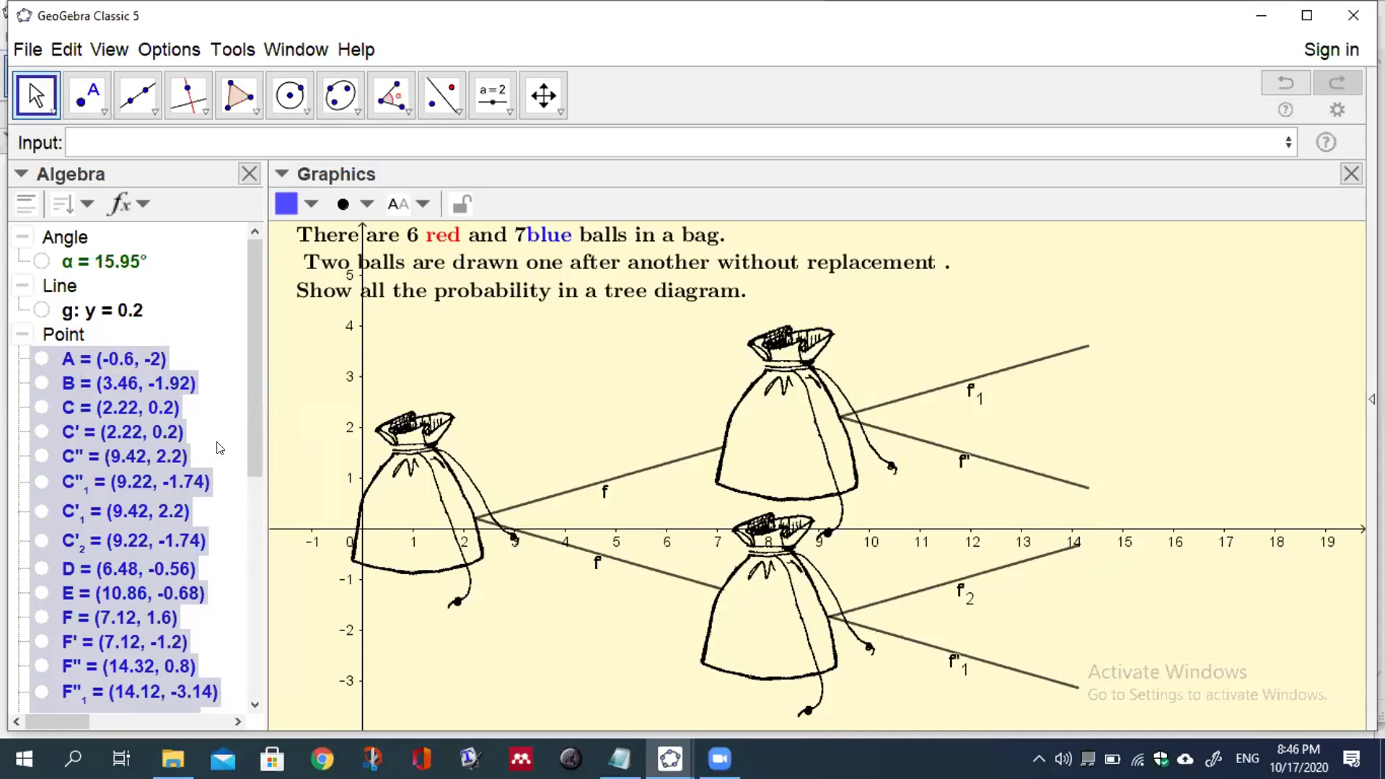
# Step: Select all the tree segments from f to f'₂ and hide their labels
pyautogui.moveTo(246, 431); pyautogui.dragTo(260, 628)
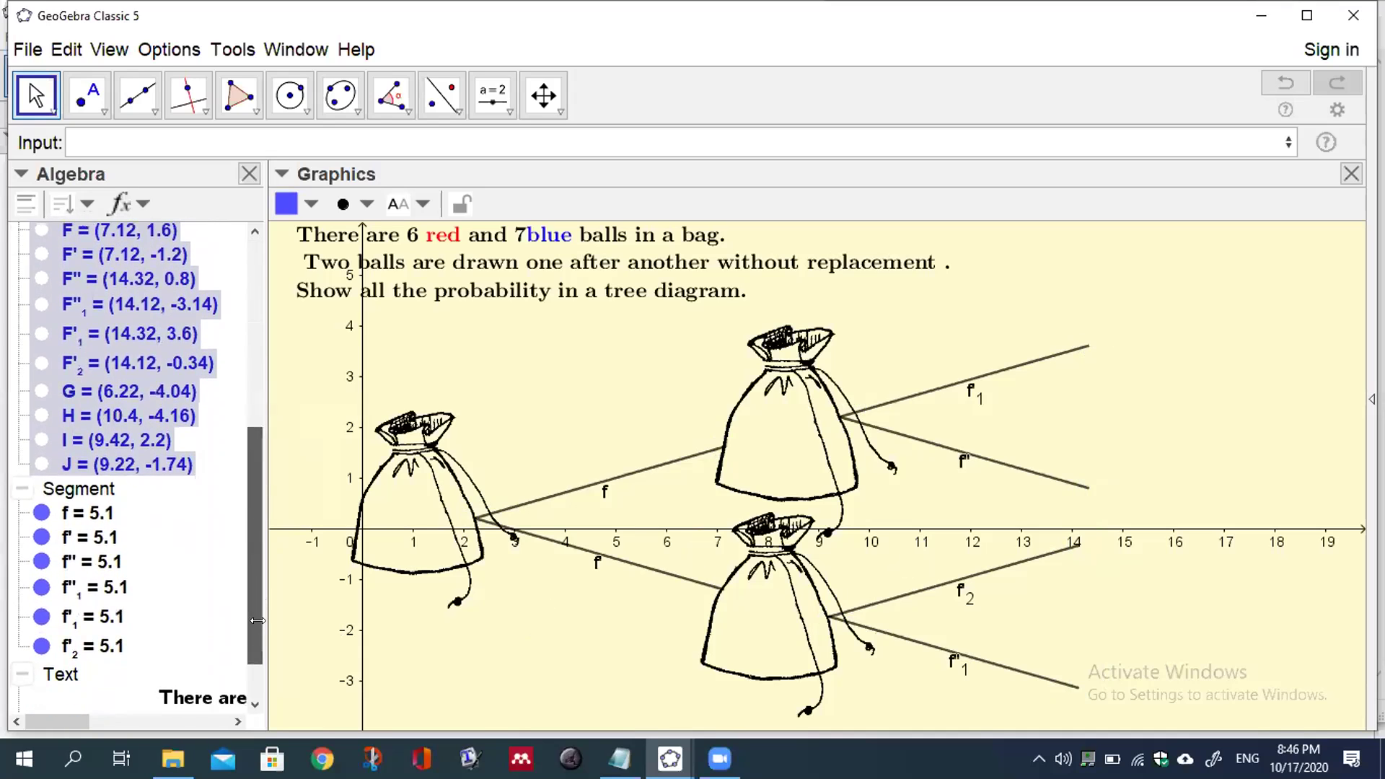
pyautogui.click(88, 512)
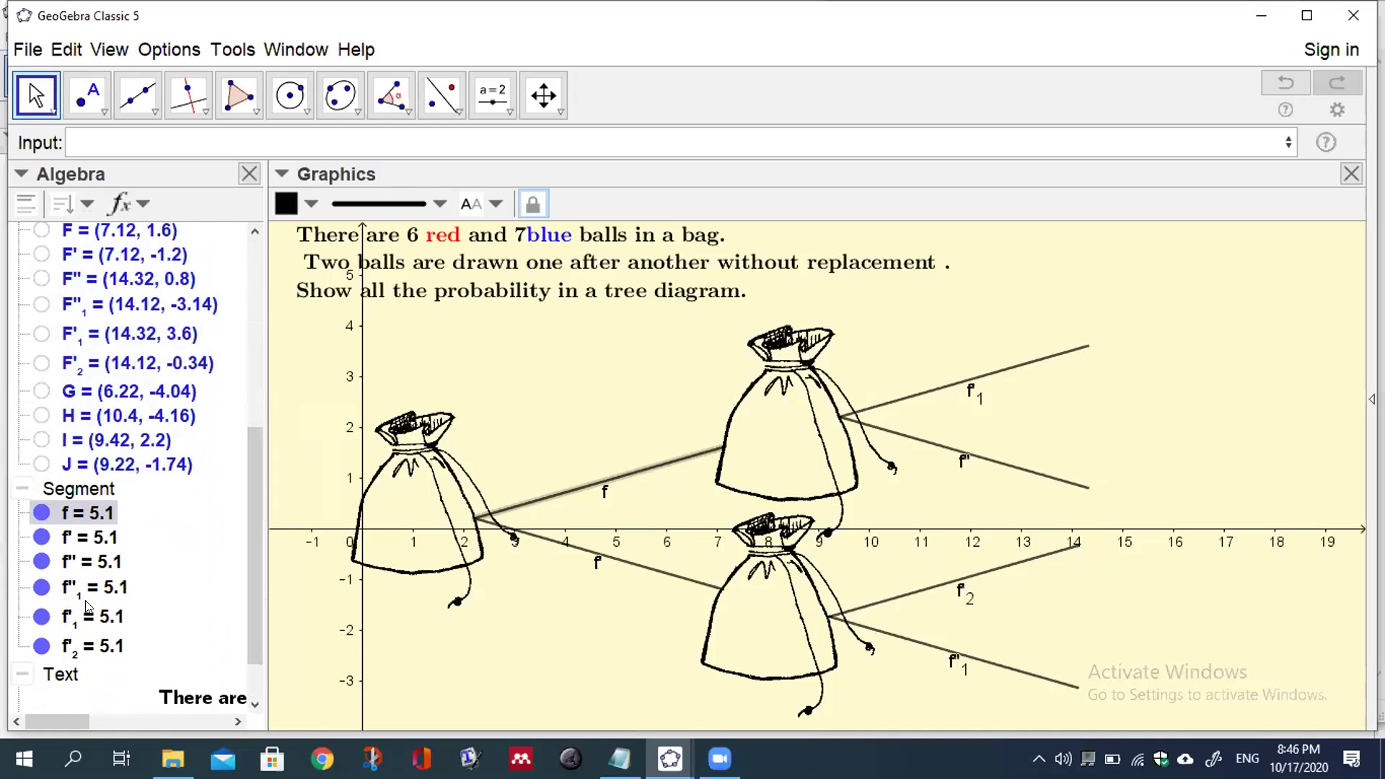
pyautogui.keyDown('shift'); pyautogui.click(90, 647); pyautogui.keyUp('shift')
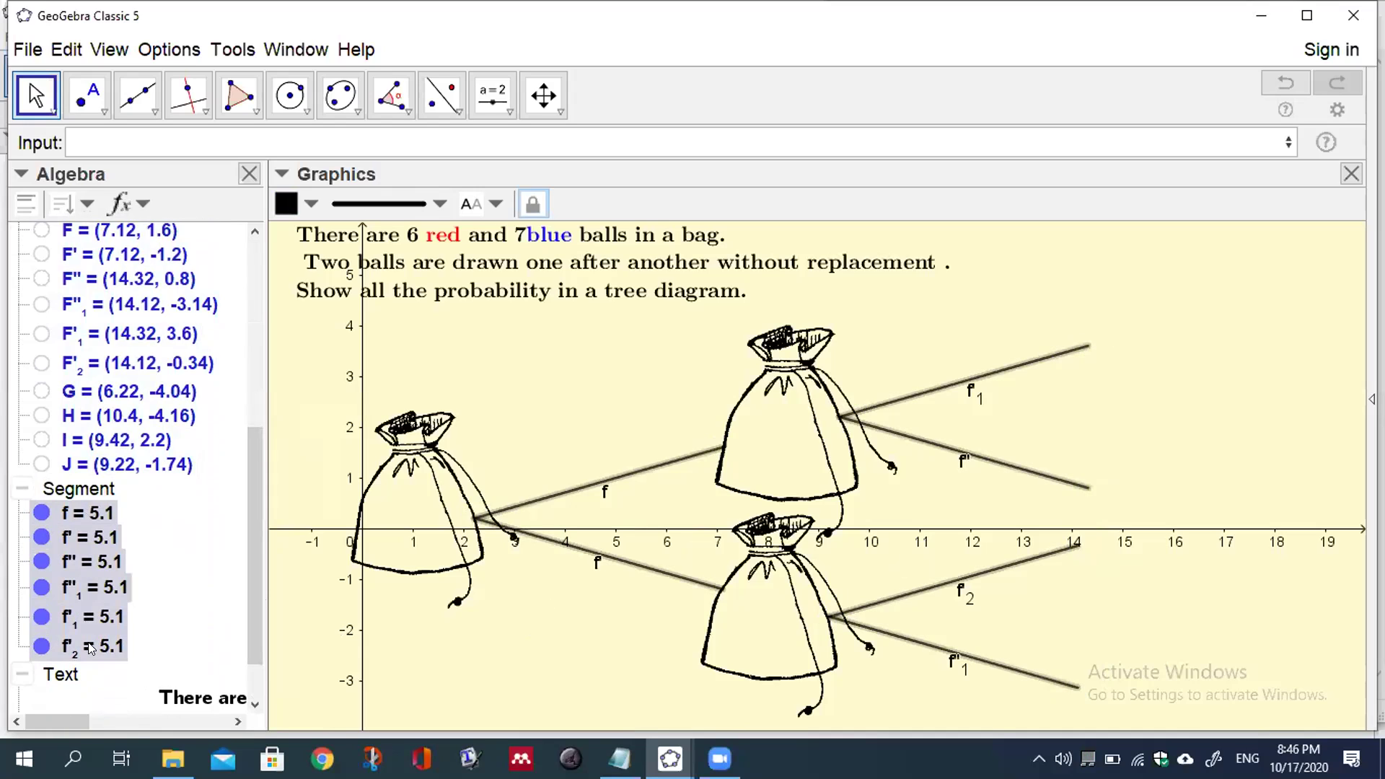
pyautogui.rightClick(73, 592)
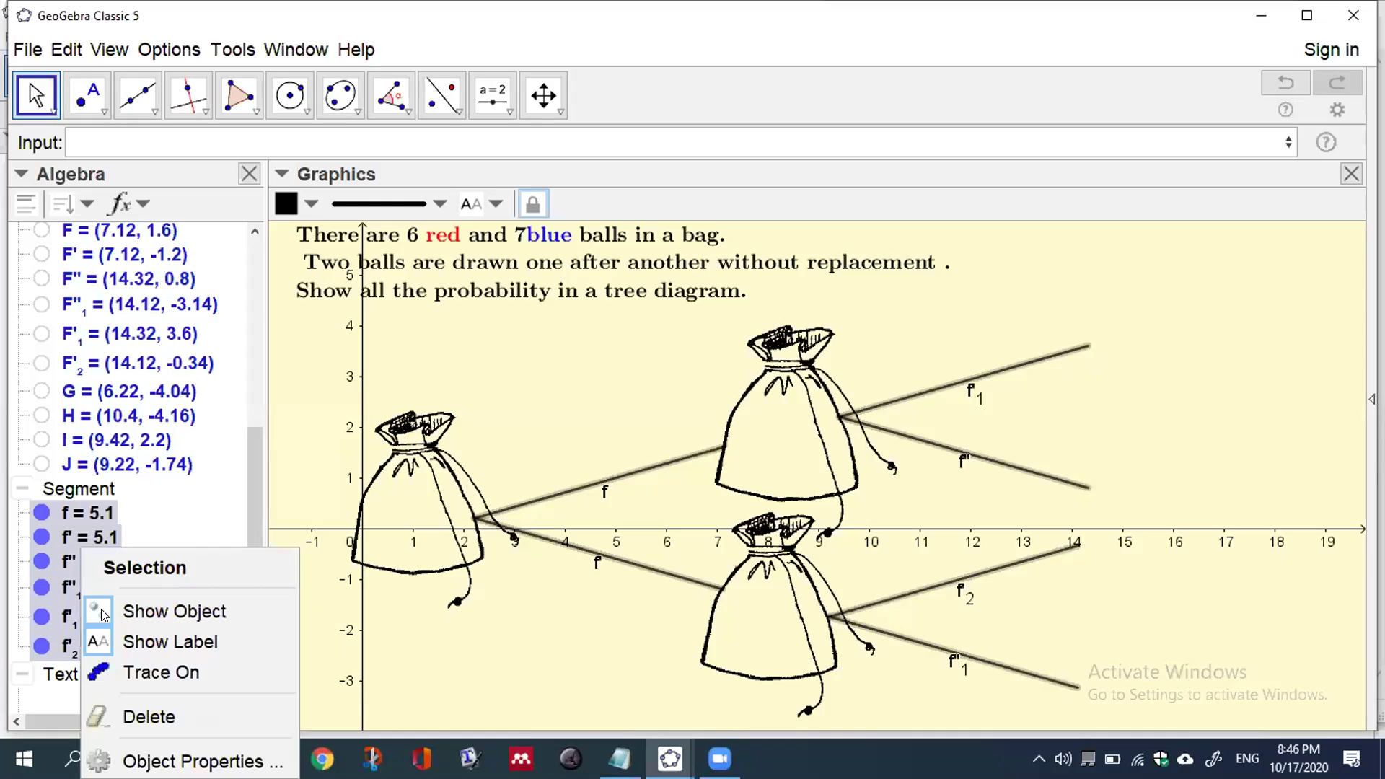
pyautogui.click(108, 643)
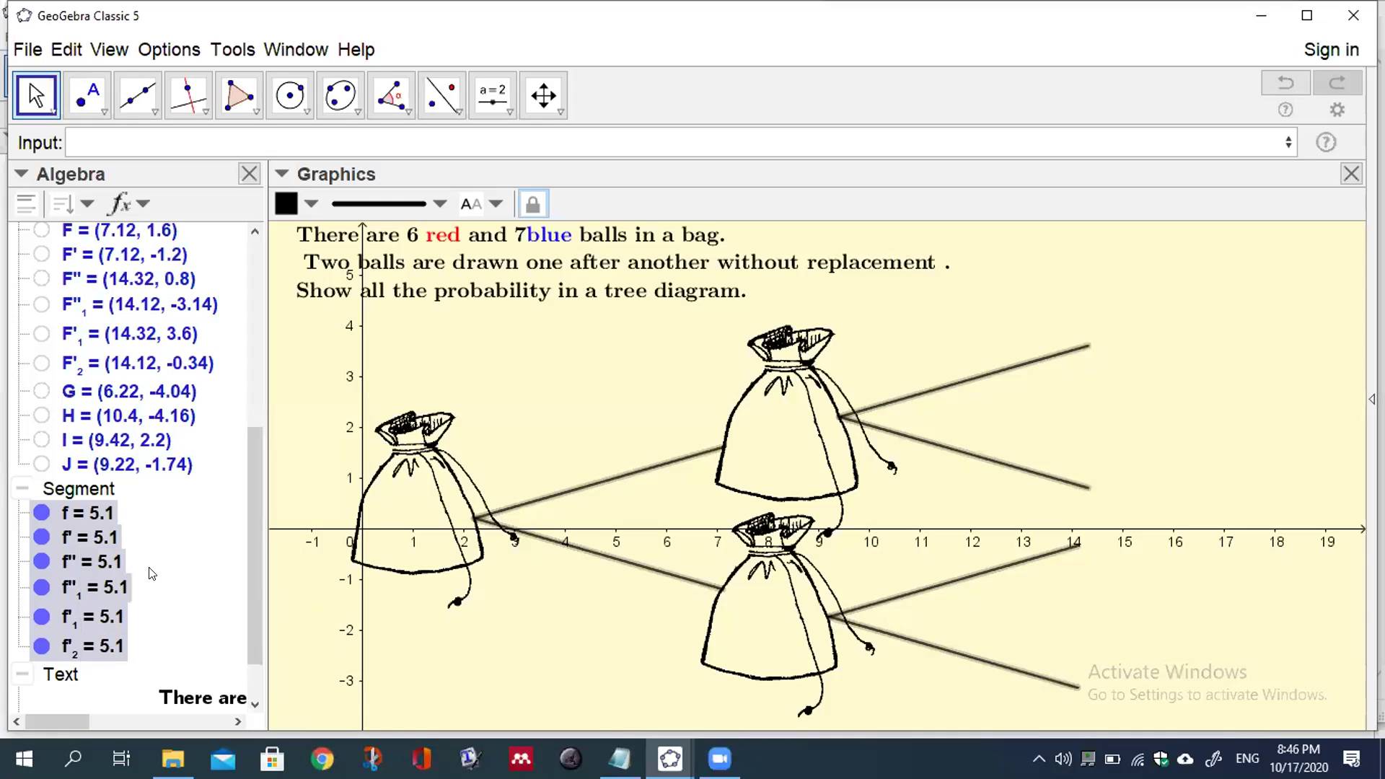
# Step: Run the previous command Translate(f, Vector(C, I)) again to translate segment f to point I
pyautogui.click(94, 141)
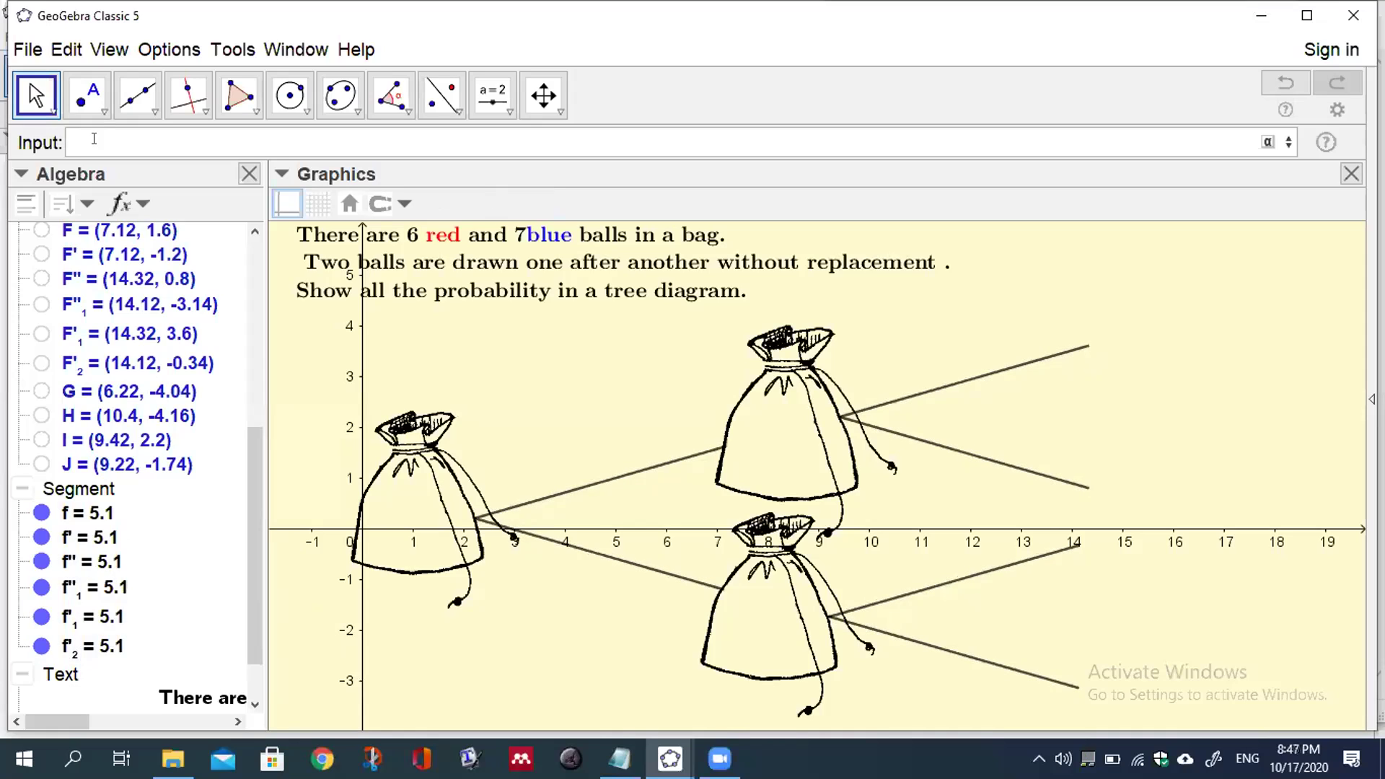
pyautogui.press('Up')
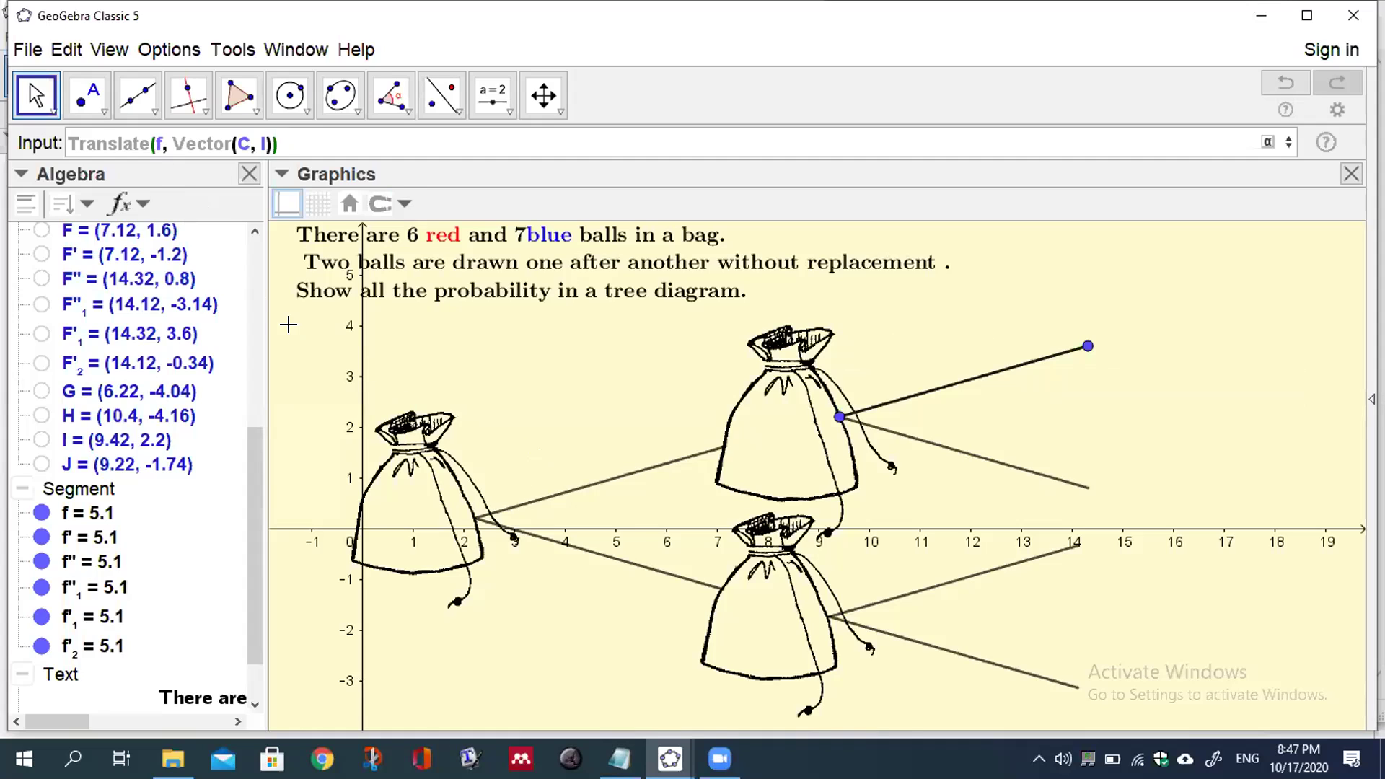
pyautogui.press('Return')
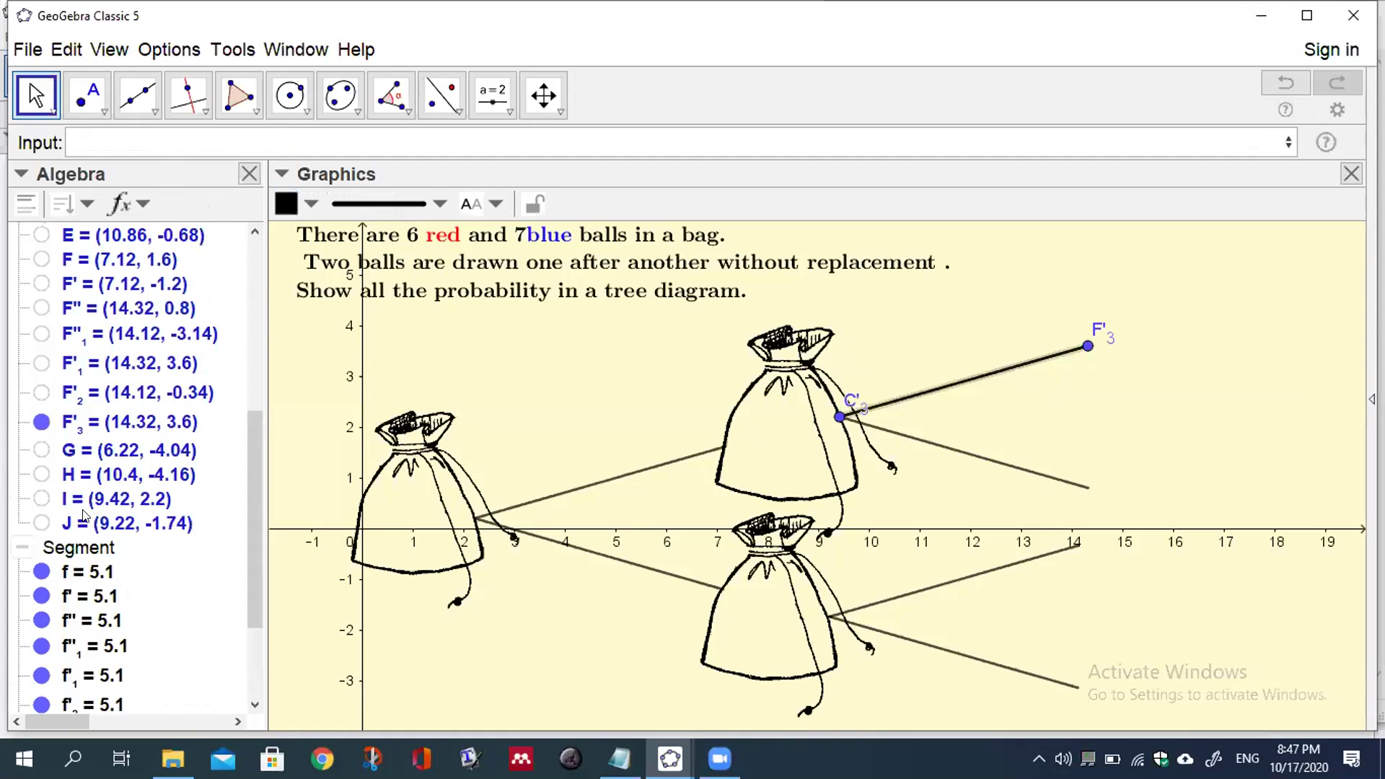
# Step: Show the label of segment f, the upper branch from the first bag
pyautogui.click(76, 549)
pyautogui.rightClick(72, 574)
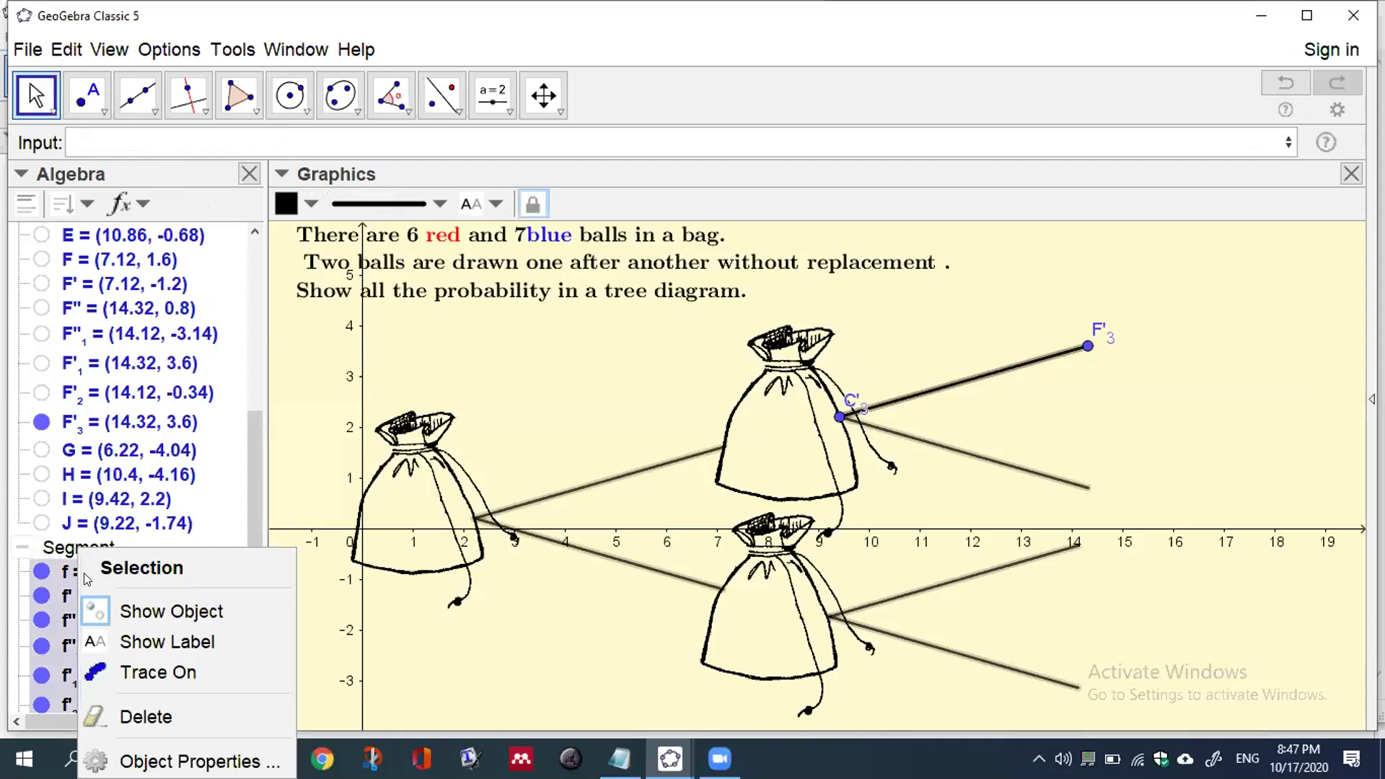
pyautogui.click(89, 571)
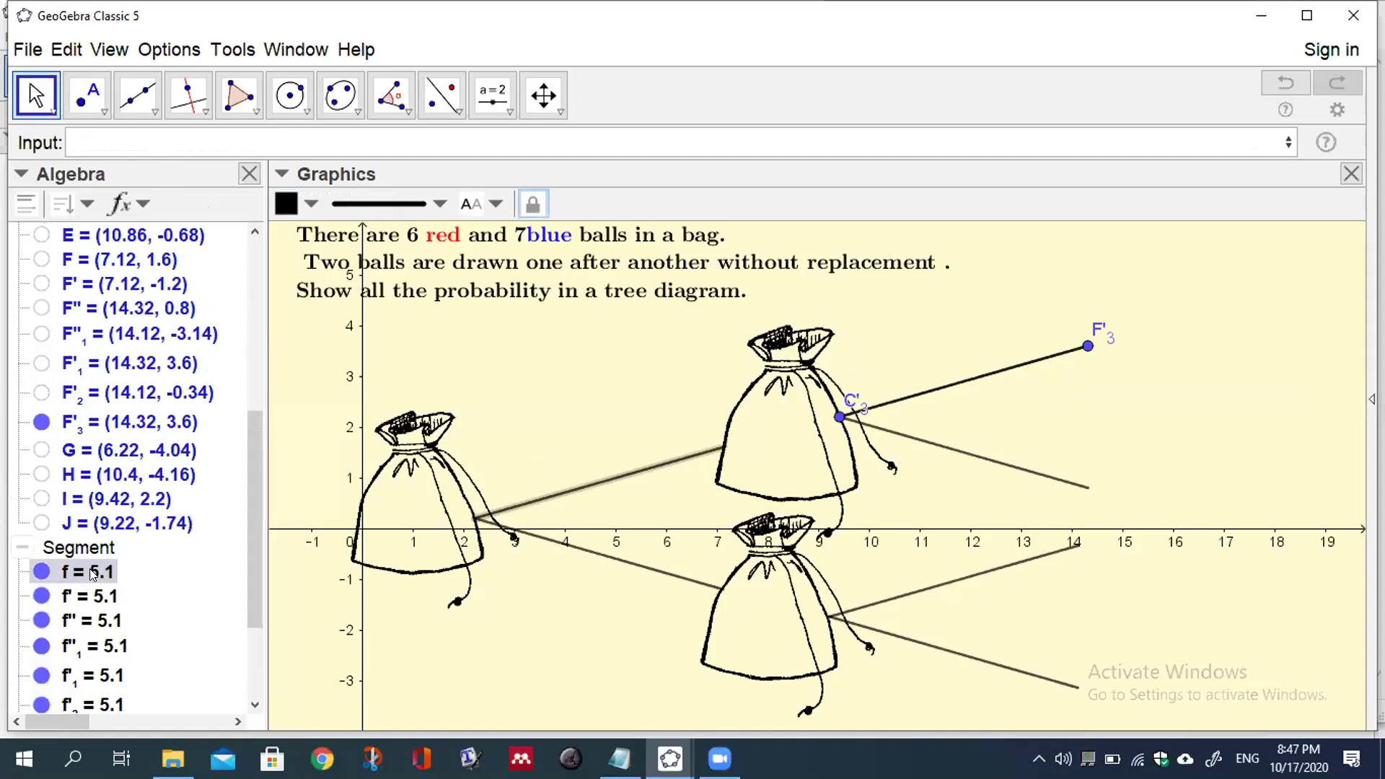
pyautogui.rightClick(90, 572)
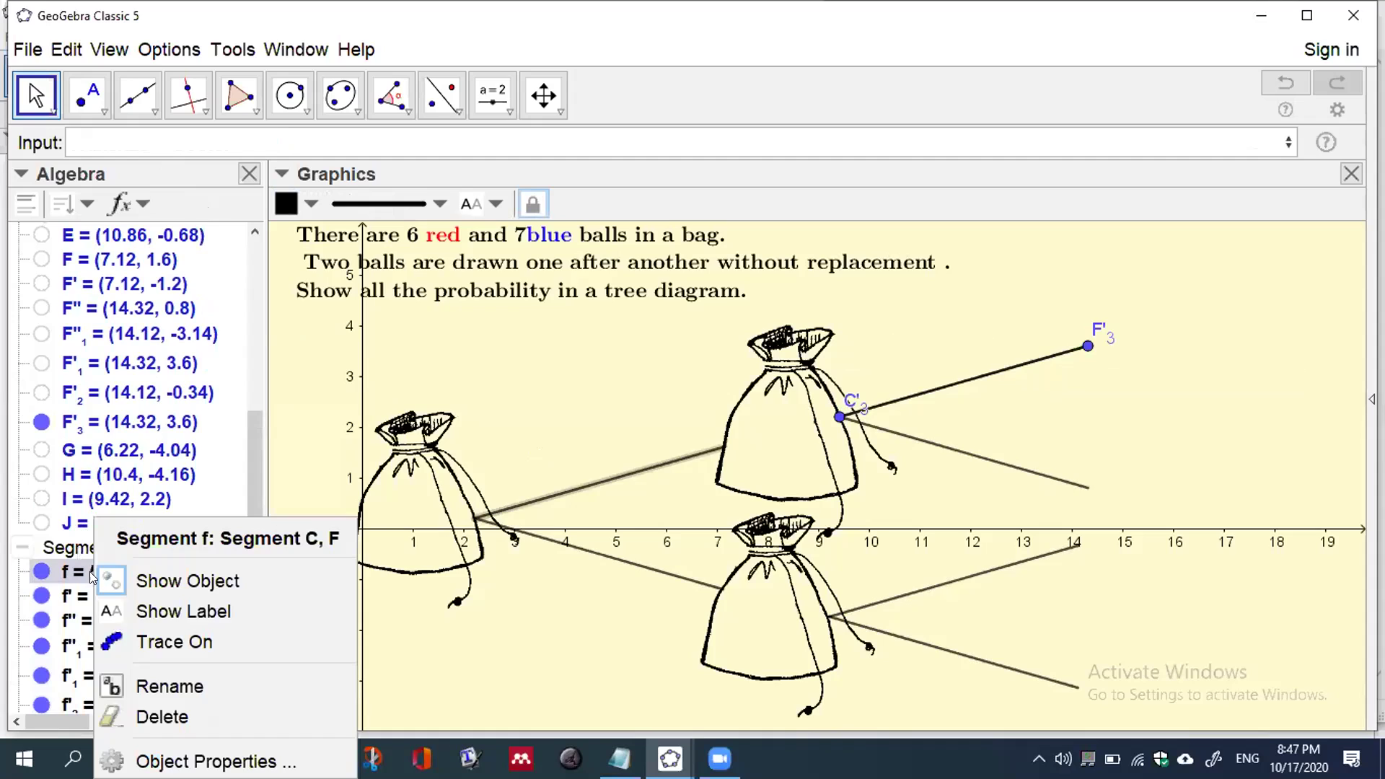
pyautogui.click(130, 650)
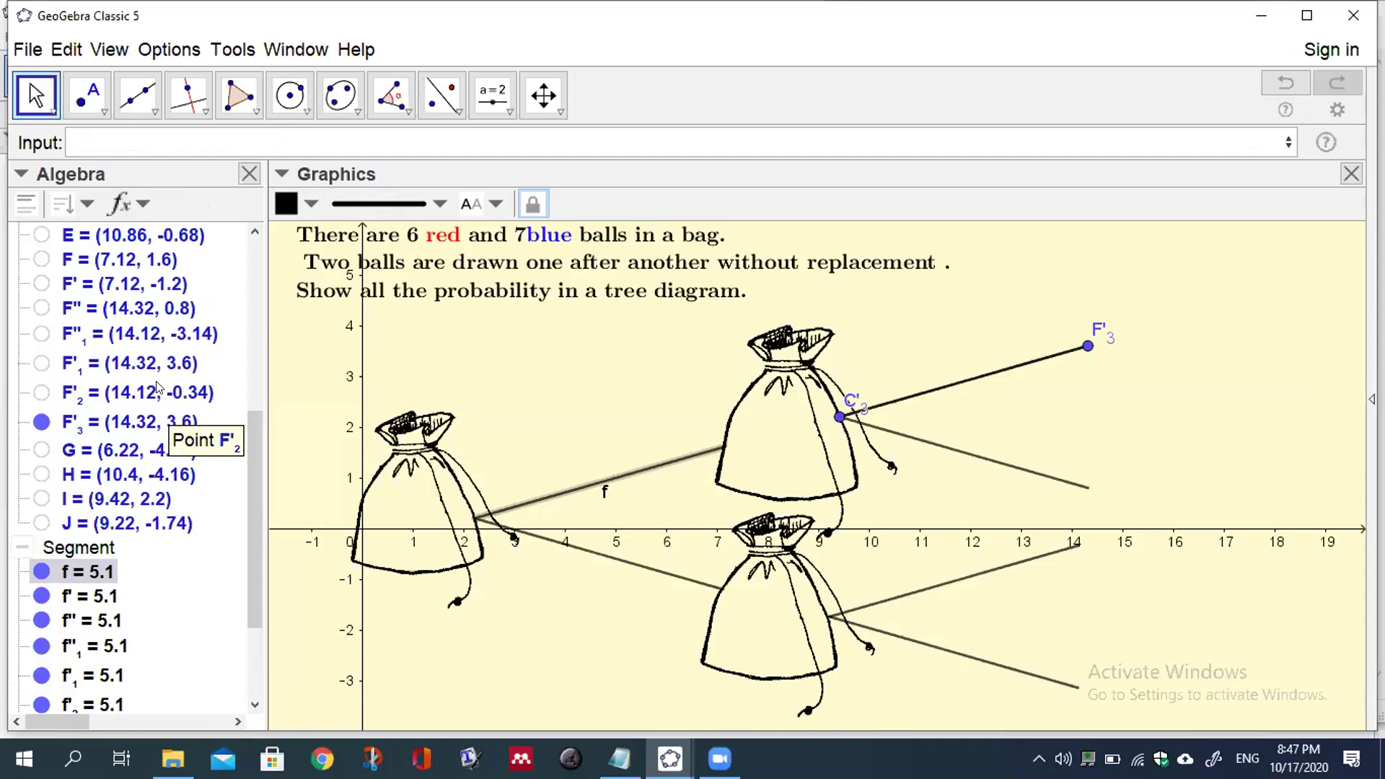
# Step: Delete the duplicate segment f'₃ and hide its endpoint F'₃
pyautogui.moveTo(249, 507); pyautogui.dragTo(252, 577)
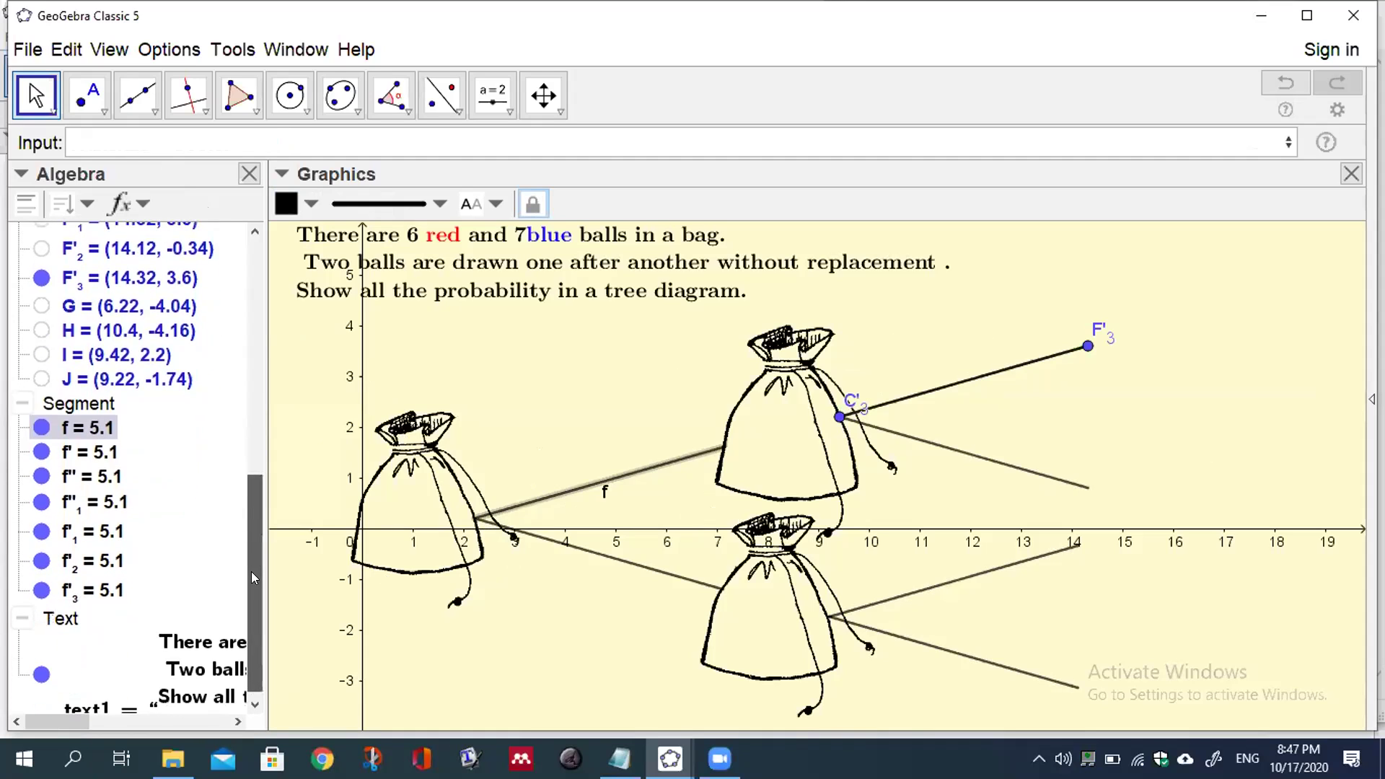
pyautogui.click(85, 593)
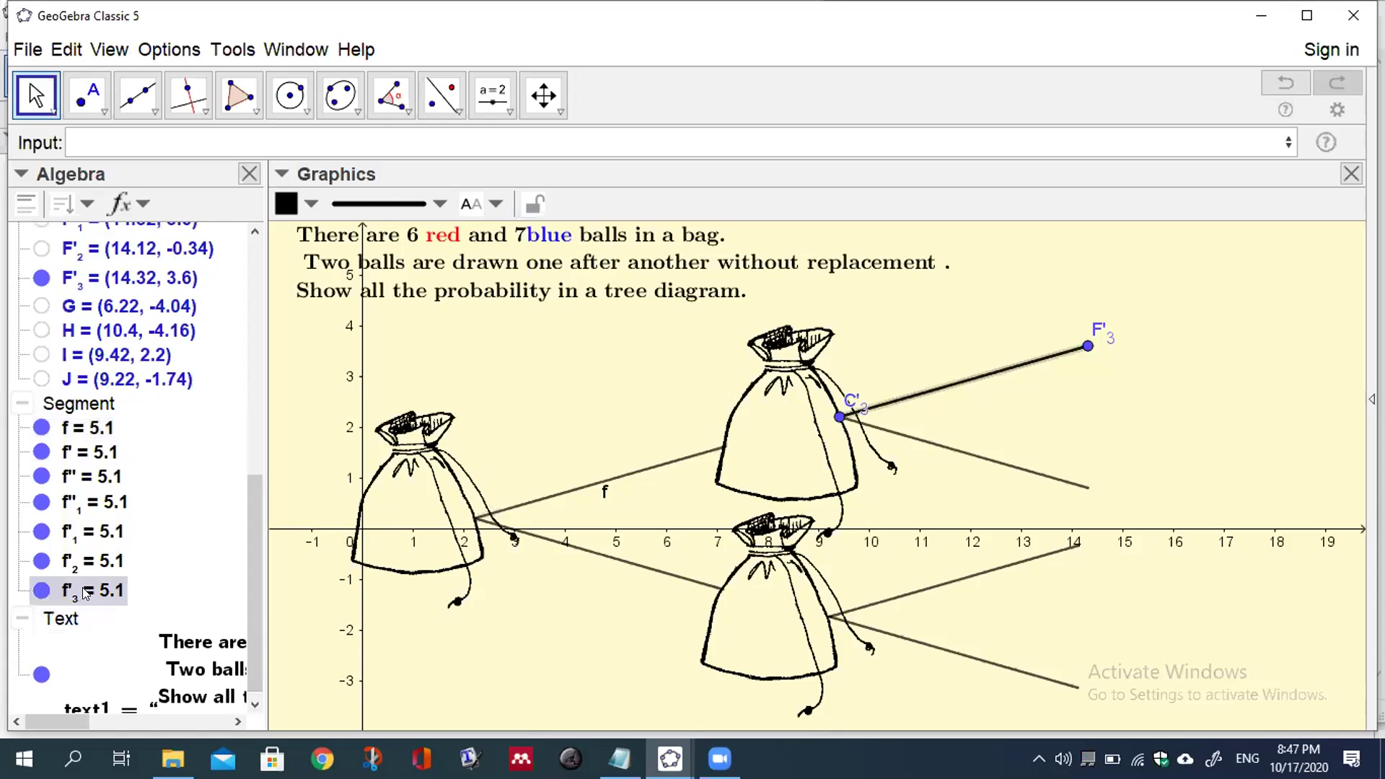
pyautogui.press('Delete')
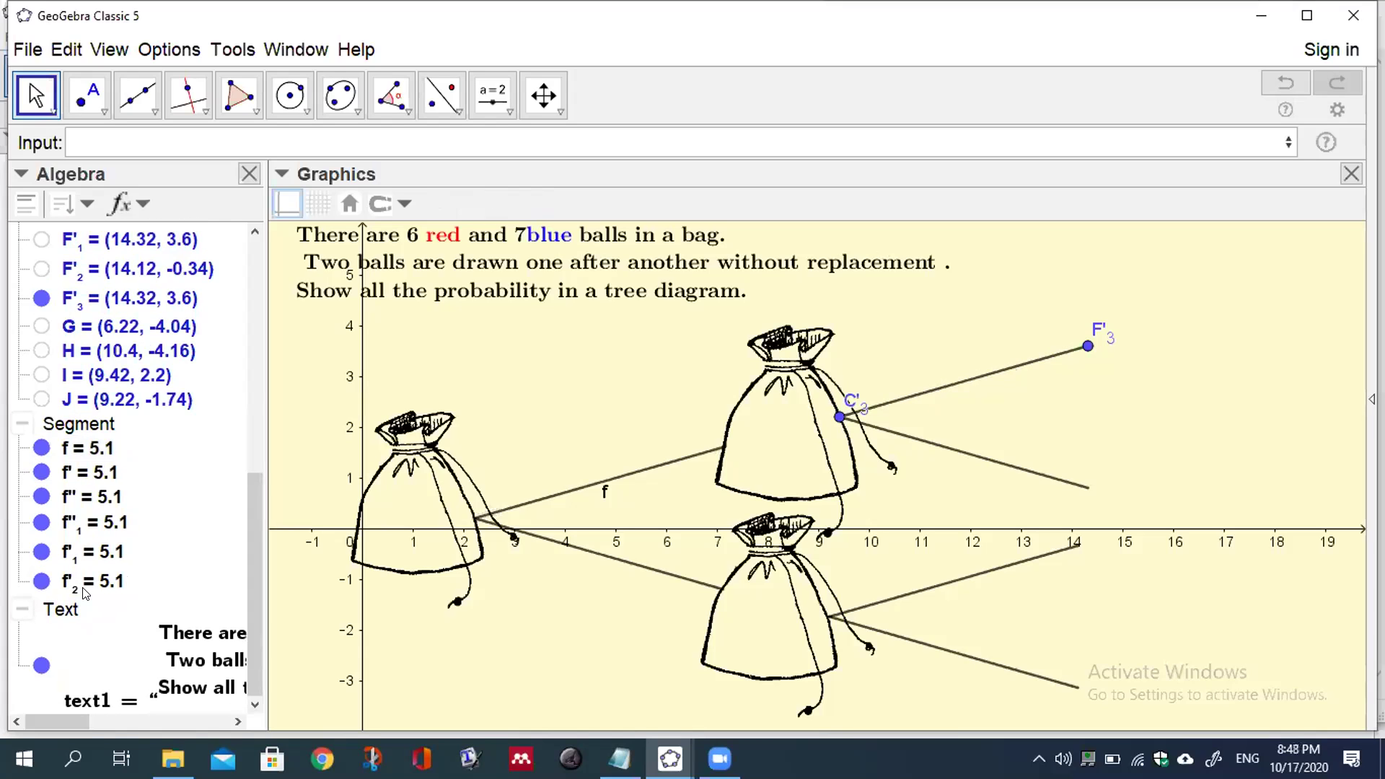
pyautogui.press('Tab')
pyautogui.hotkey('ctrl', 'g')
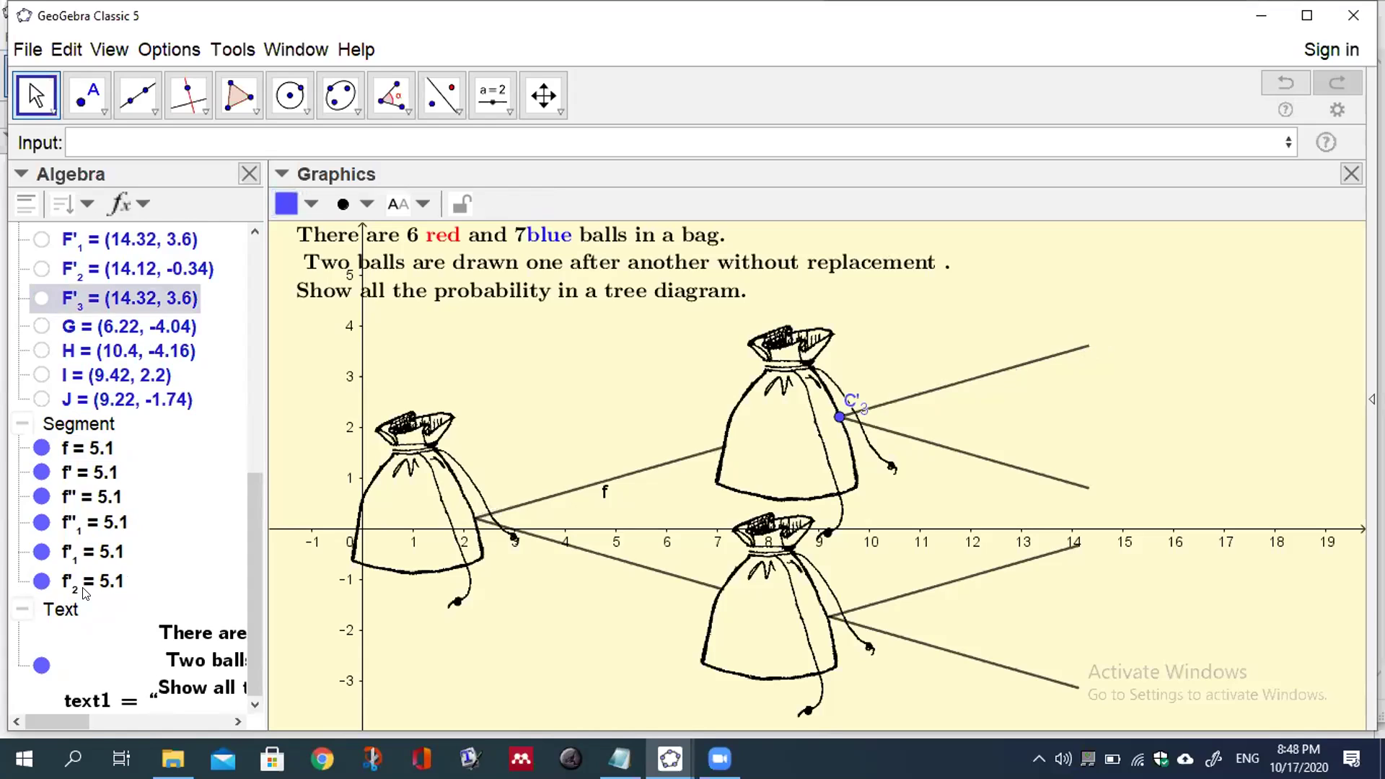
pyautogui.press('Tab')
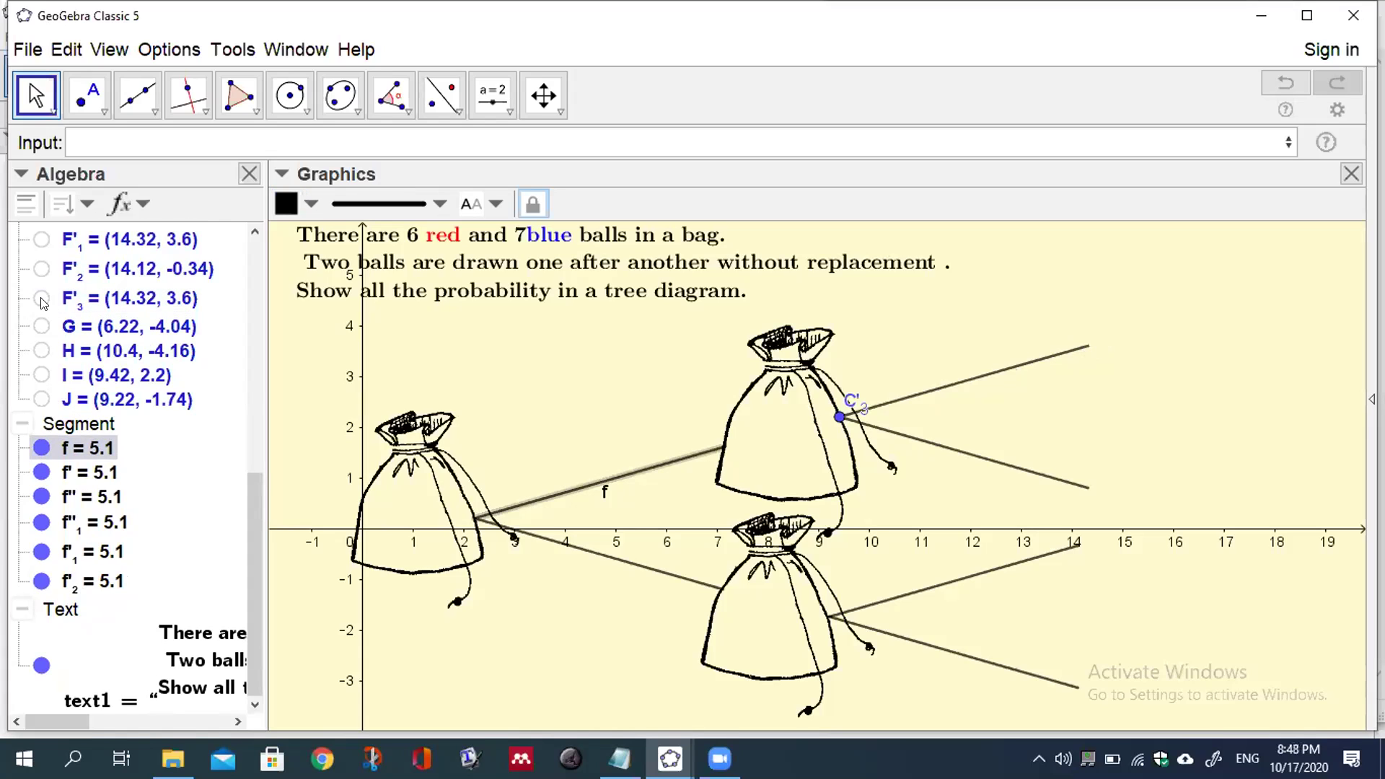
# Step: Select all segments and toggle their labels on and back off to leave every branch unlabelled
pyautogui.hotkey('ctrl', 'a')
pyautogui.rightClick(66, 472)
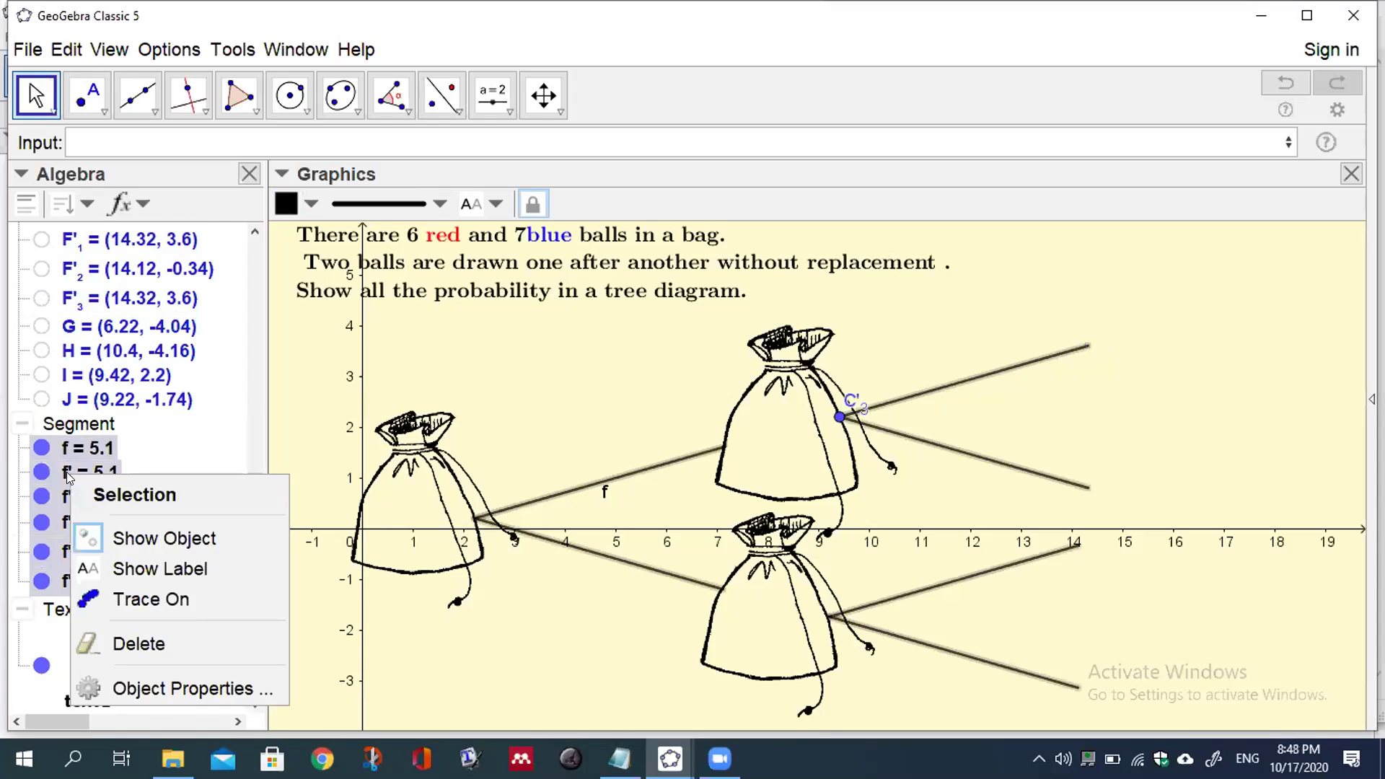
pyautogui.click(88, 568)
pyautogui.rightClick(89, 548)
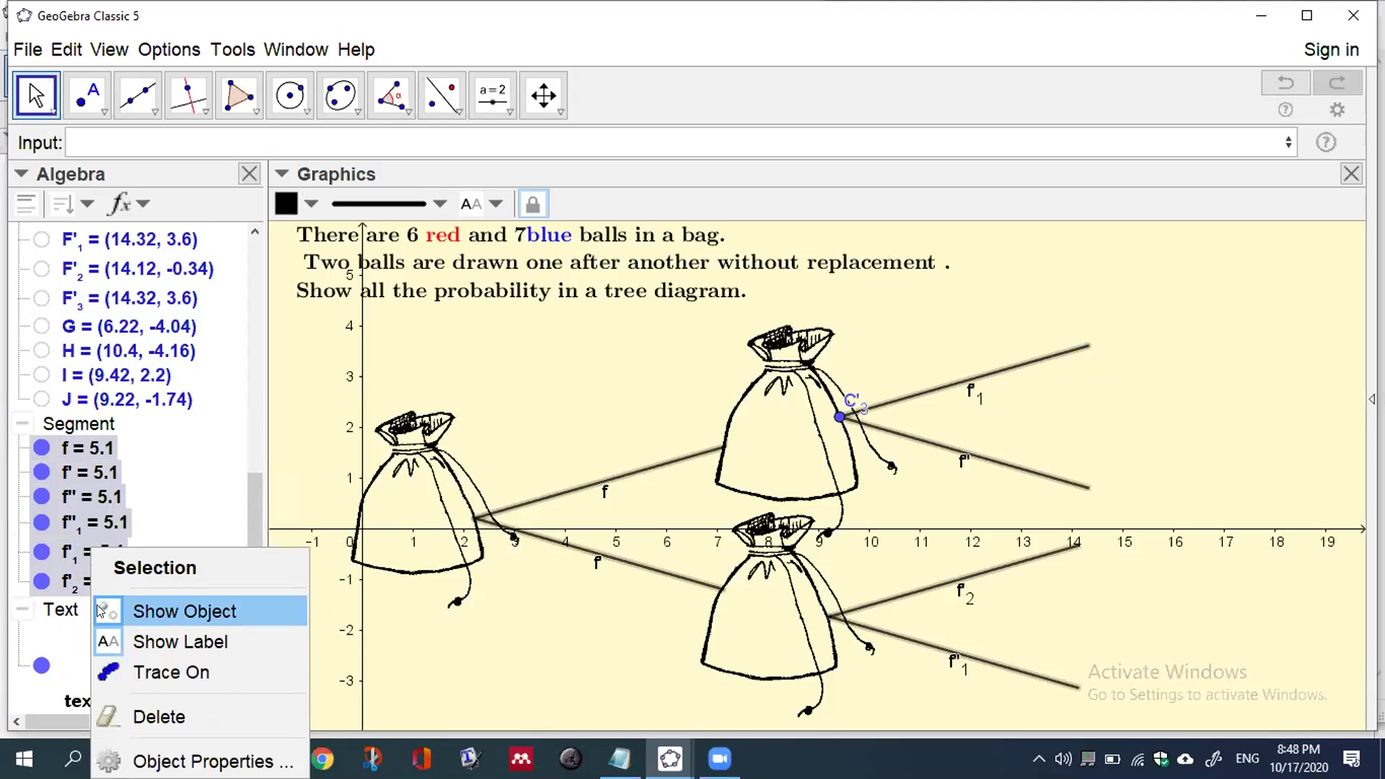
pyautogui.click(108, 642)
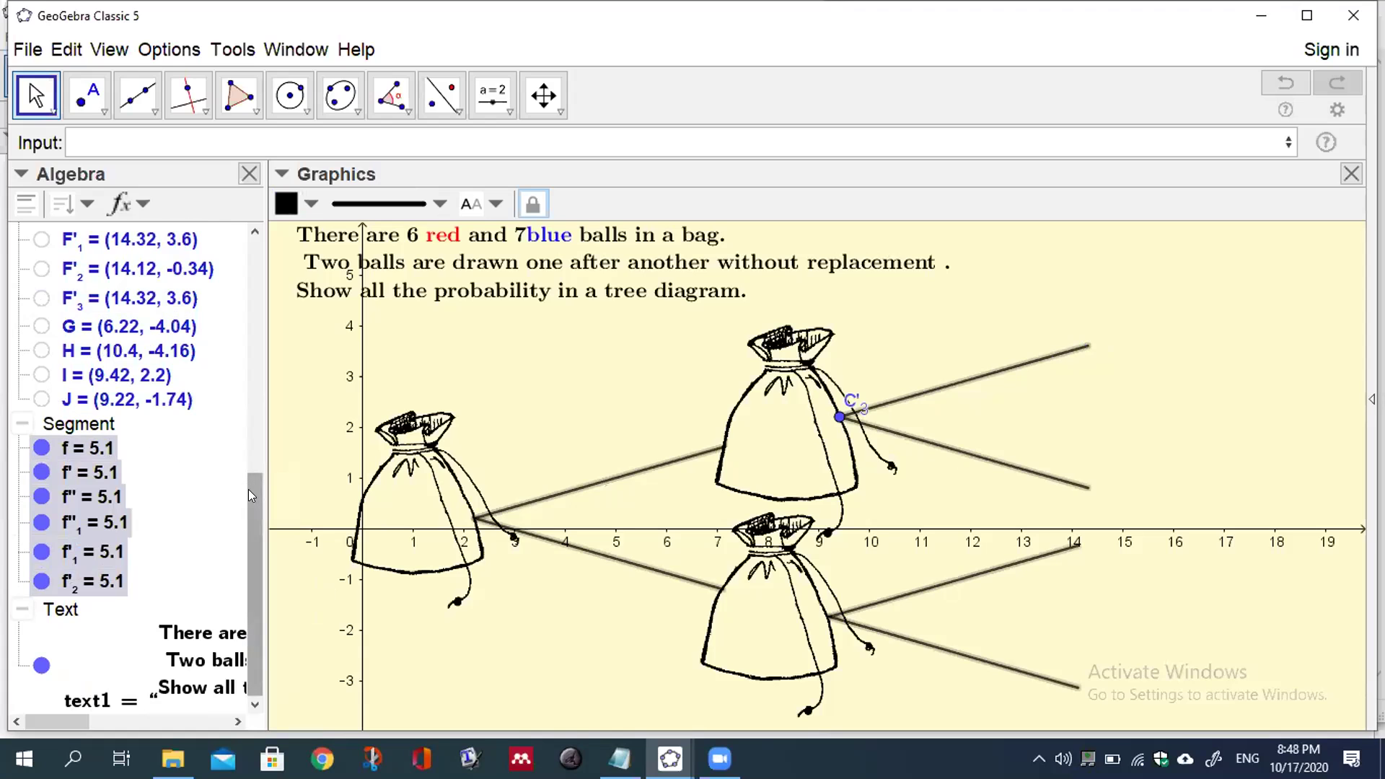
# Step: Hide point C'₃ on the upper second-stage bag and clear the selection
pyautogui.scroll(1, 250, 502)
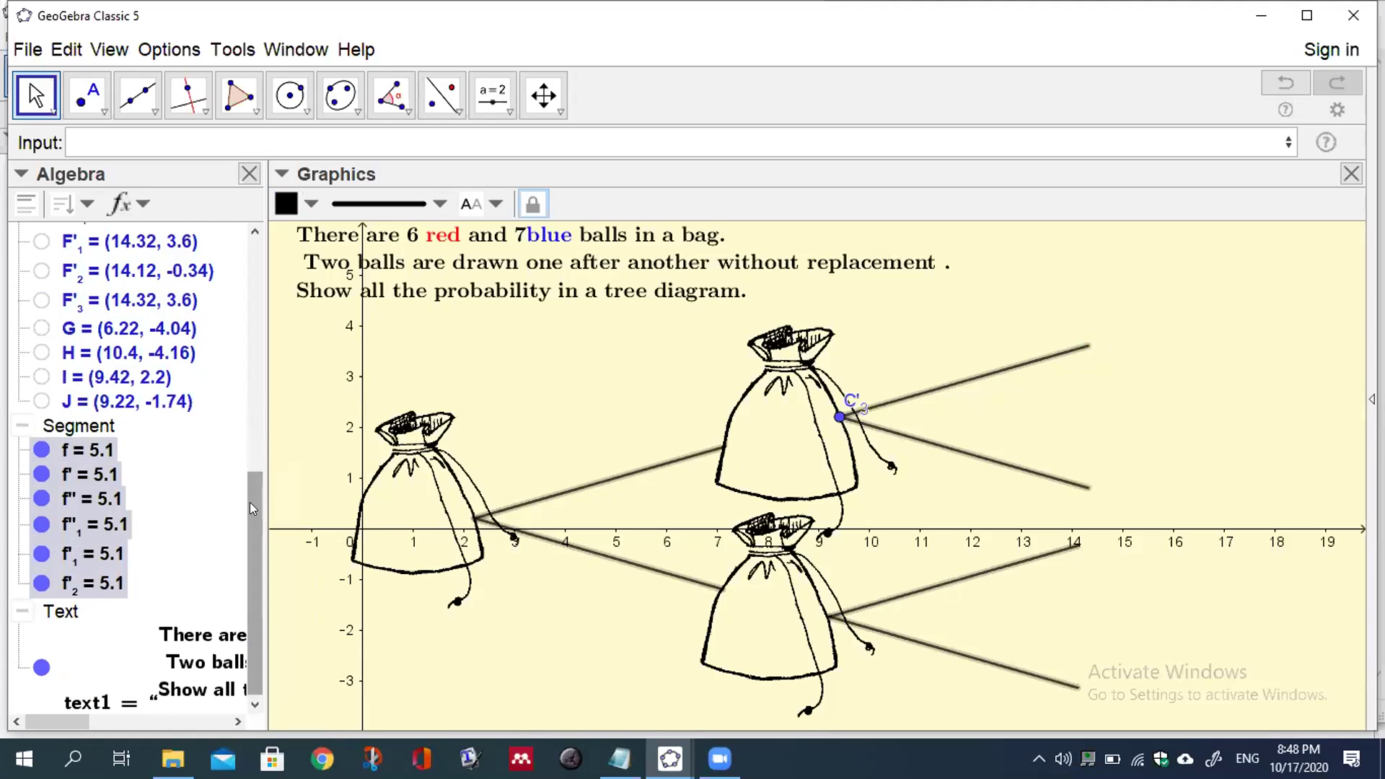
pyautogui.scroll(5, 250, 502)
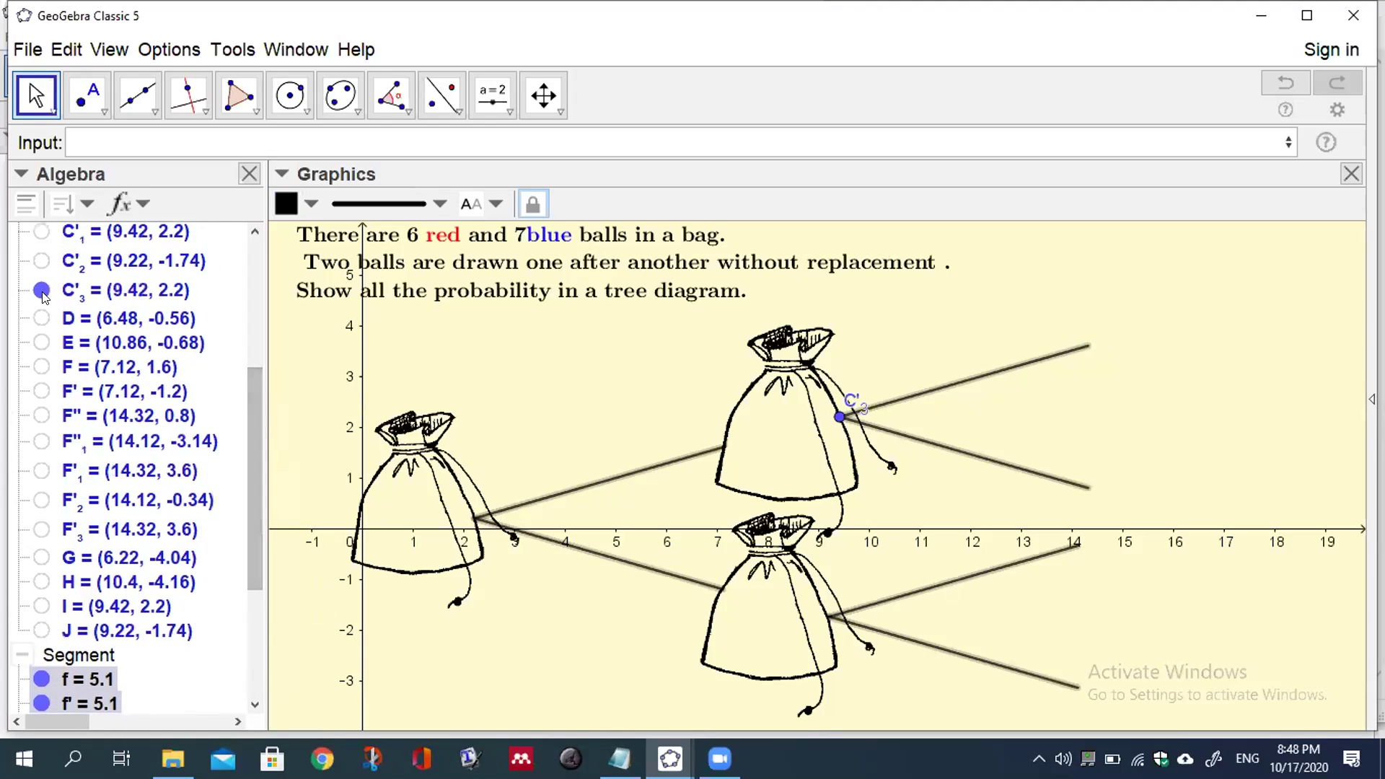
pyautogui.click(42, 290)
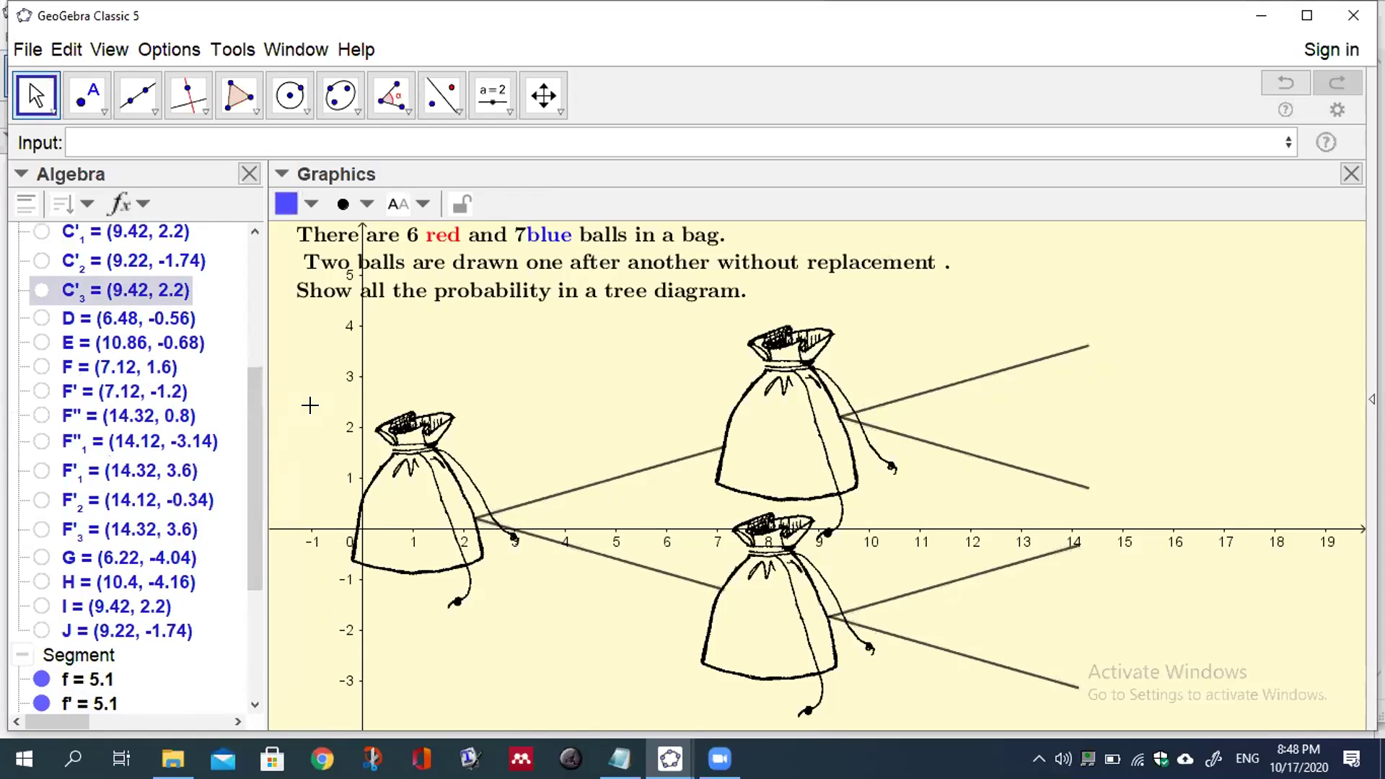
pyautogui.moveTo(250, 397); pyautogui.dragTo(260, 245)
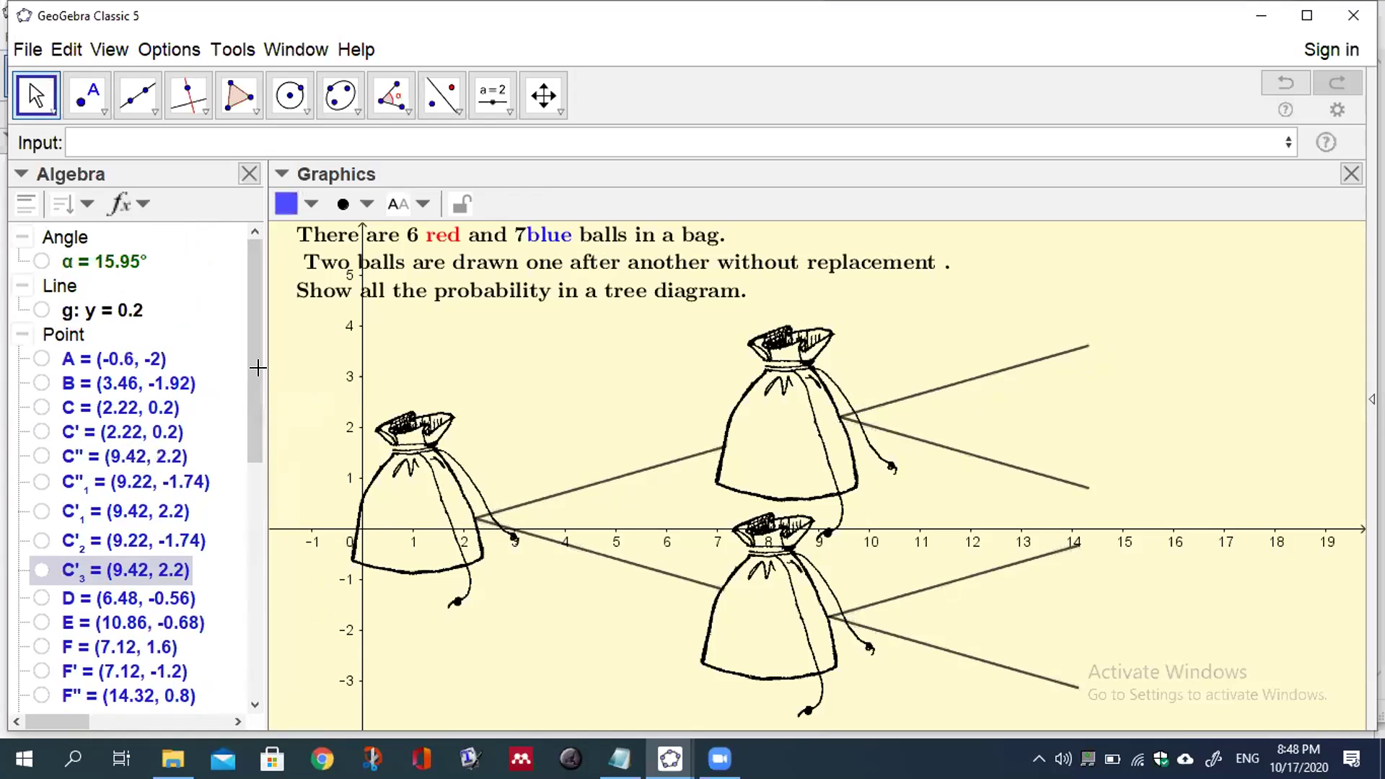
pyautogui.press('Escape')
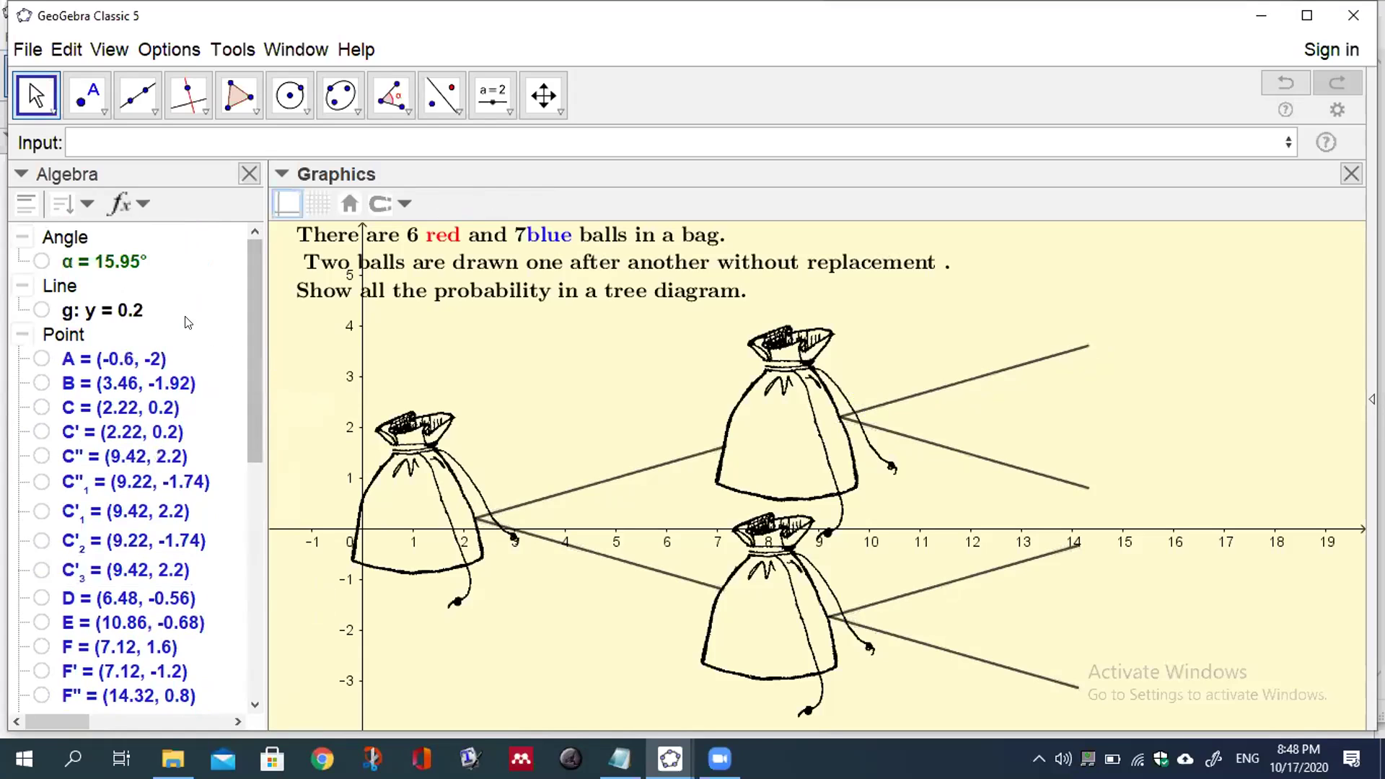
# Step: Set the algebra descriptions to Definition and widen the Algebra view until the full Translate definitions fit
pyautogui.click(133, 198)
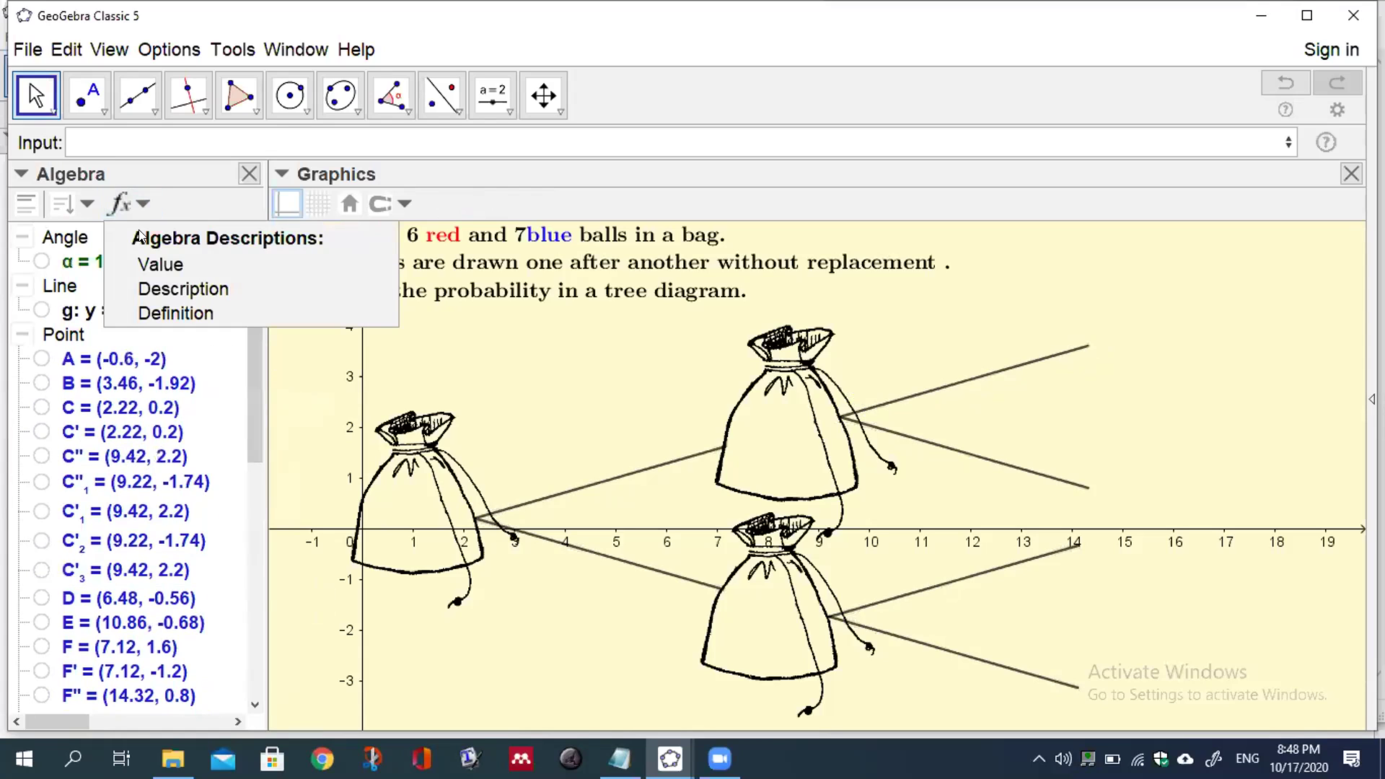
pyautogui.click(143, 312)
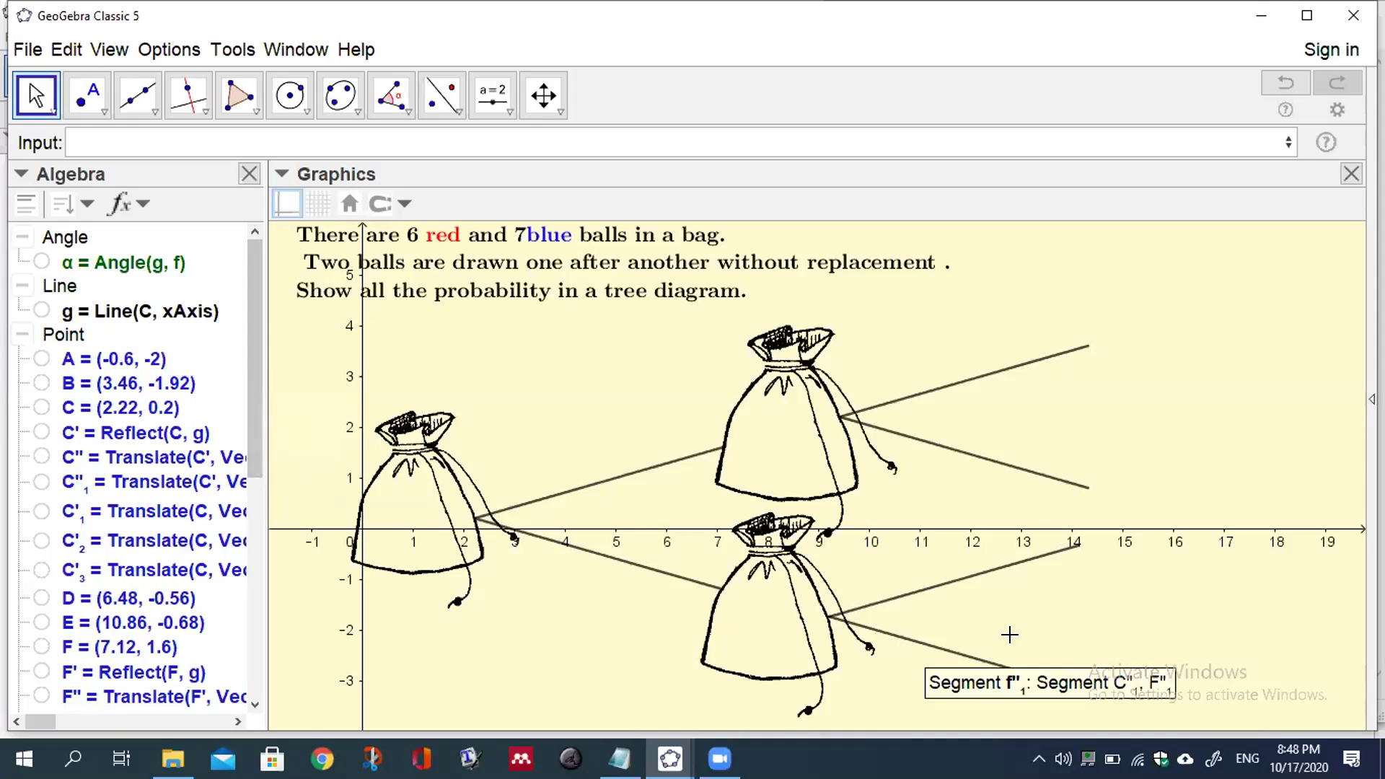
pyautogui.click(1181, 633)
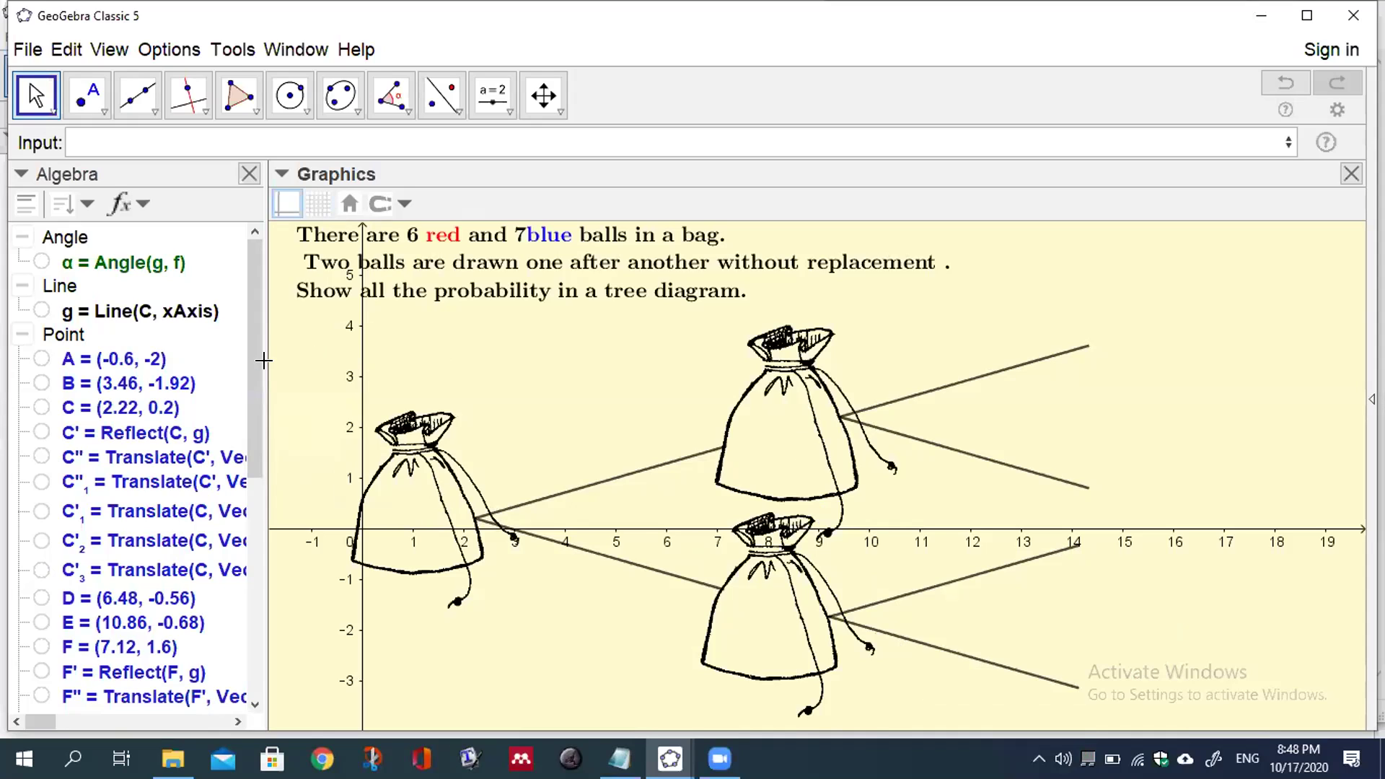
pyautogui.moveTo(259, 364); pyautogui.dragTo(353, 364)
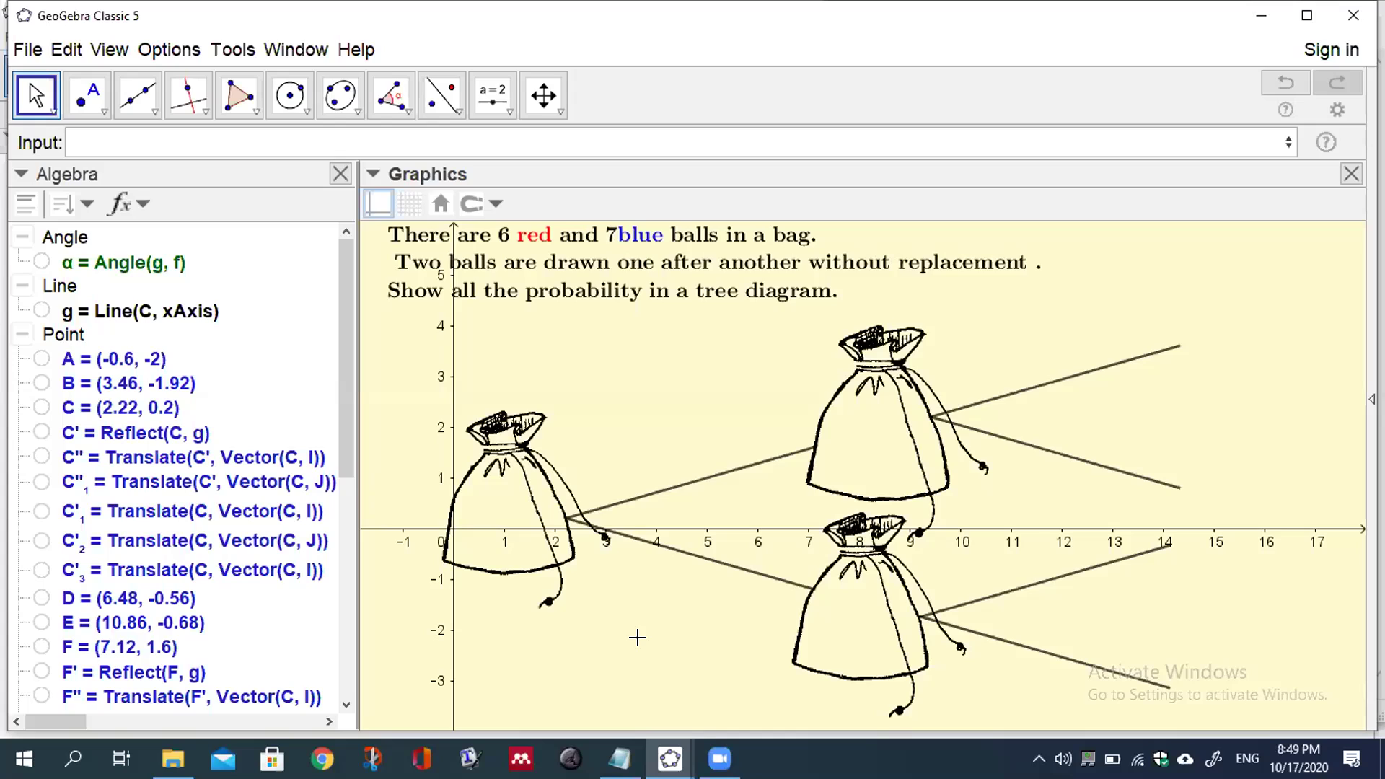
pyautogui.click(821, 500)
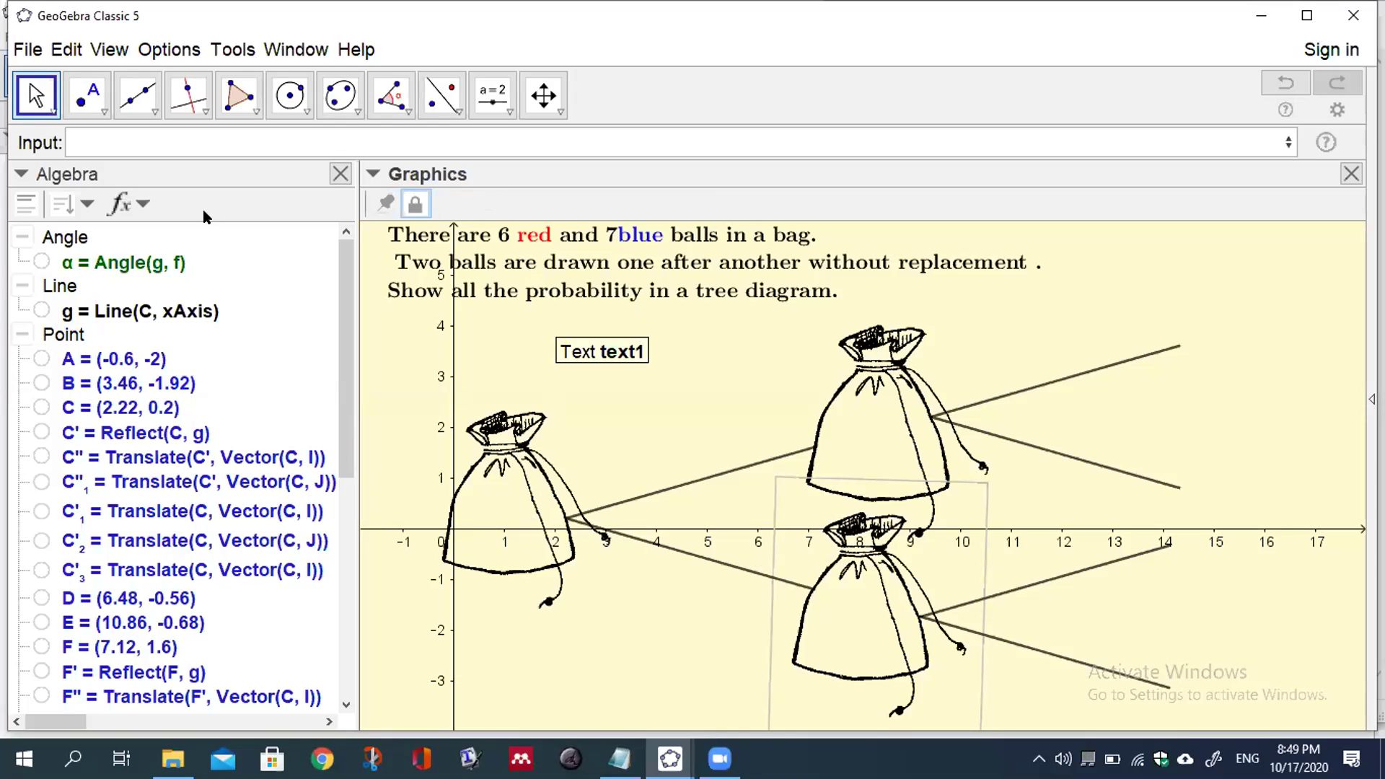
# Step: Define the random number of red balls as red=RandomBetween(2, 5)
pyautogui.click(99, 129)
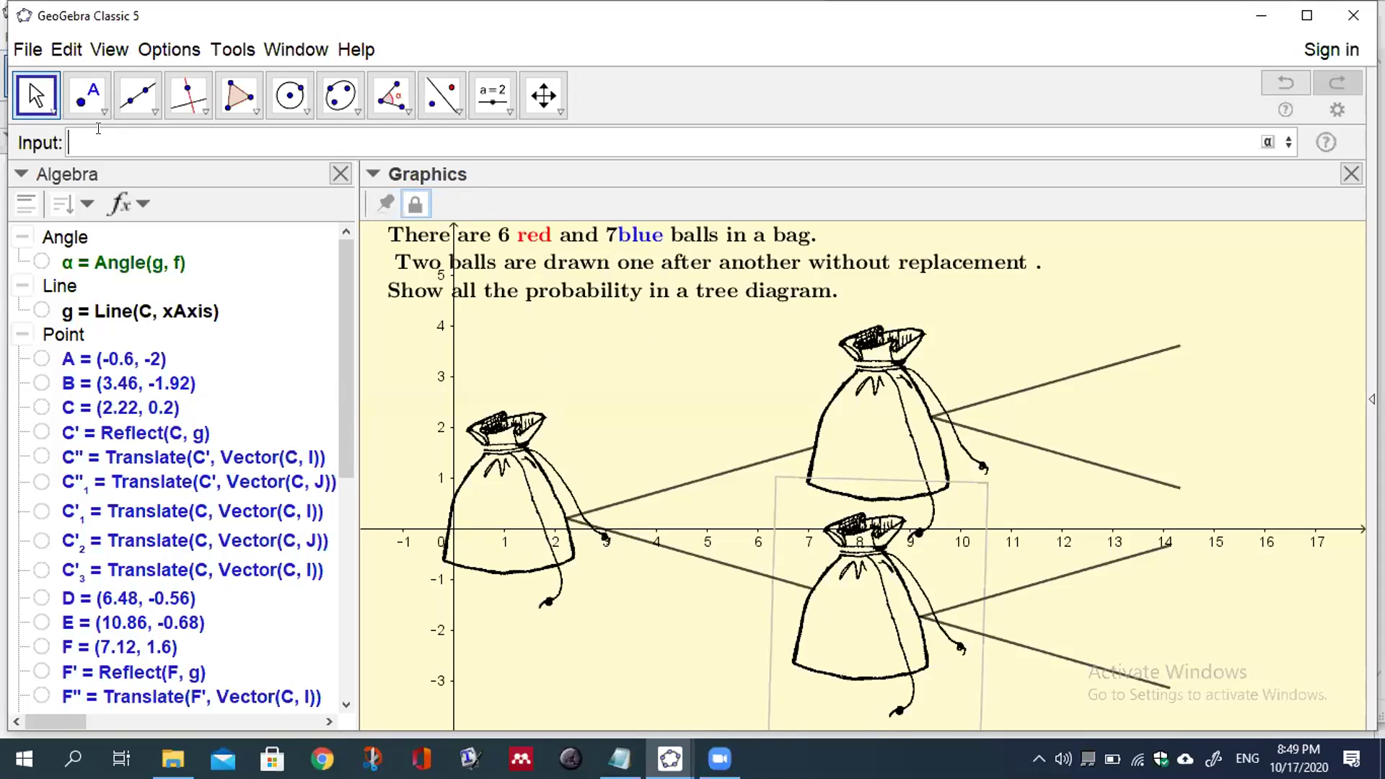
pyautogui.write('red')
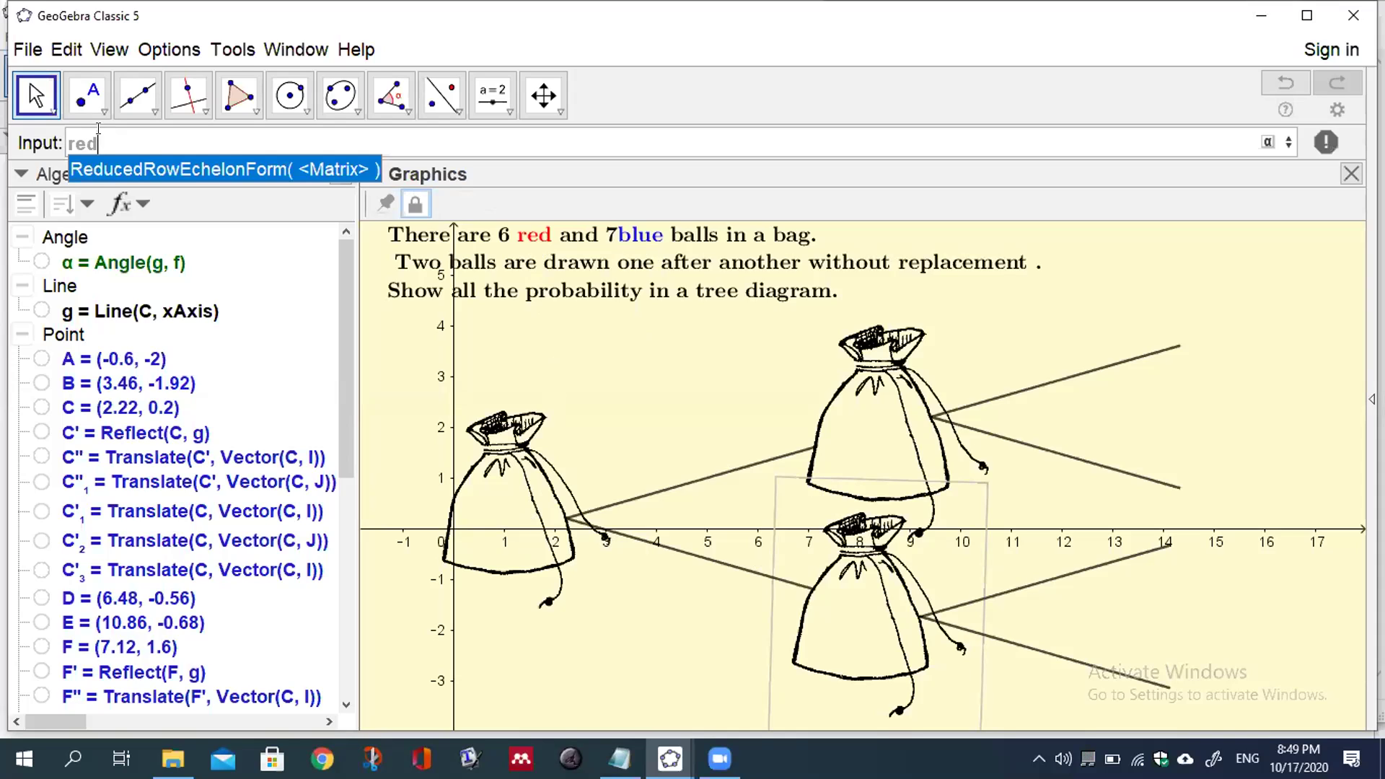
pyautogui.write('=ram')
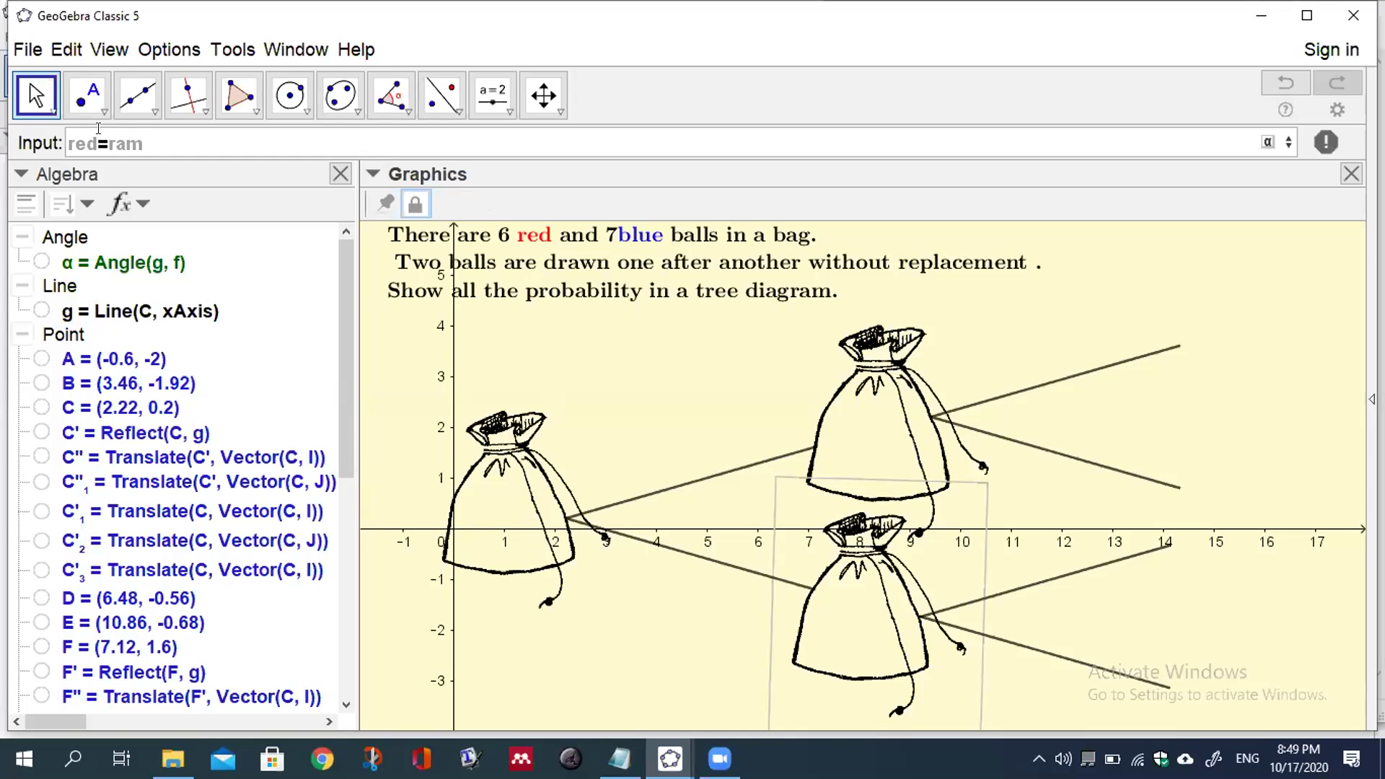
pyautogui.press('BackSpace')
pyautogui.write('n')
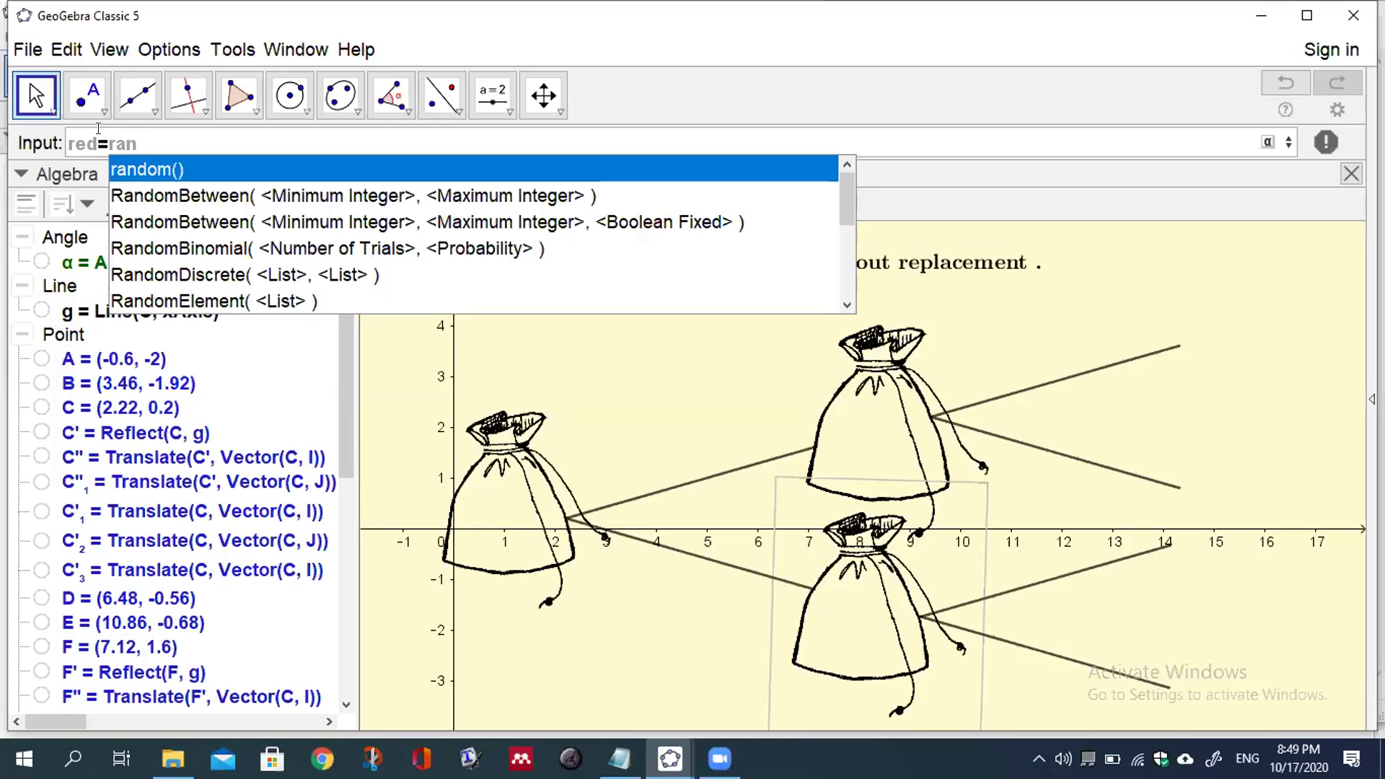
pyautogui.click(183, 195)
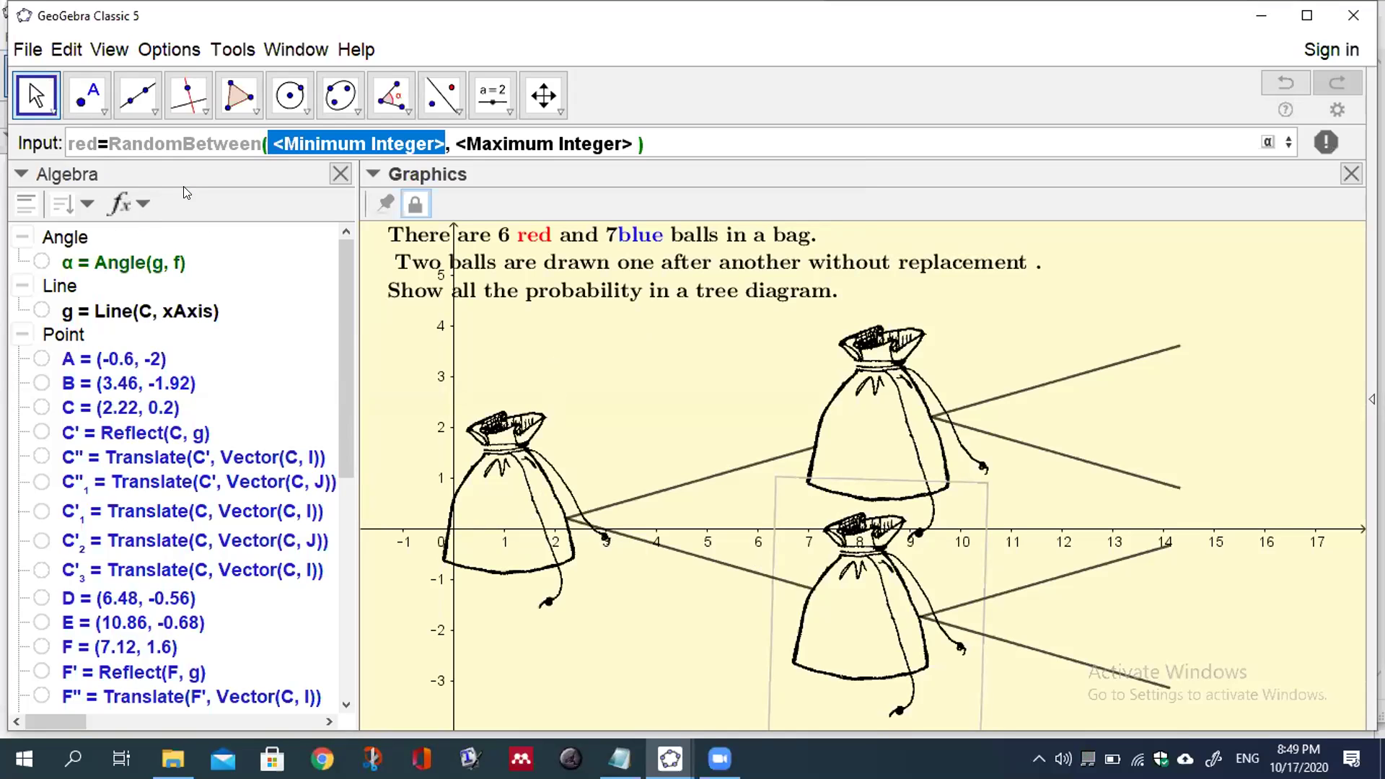
pyautogui.write('2')
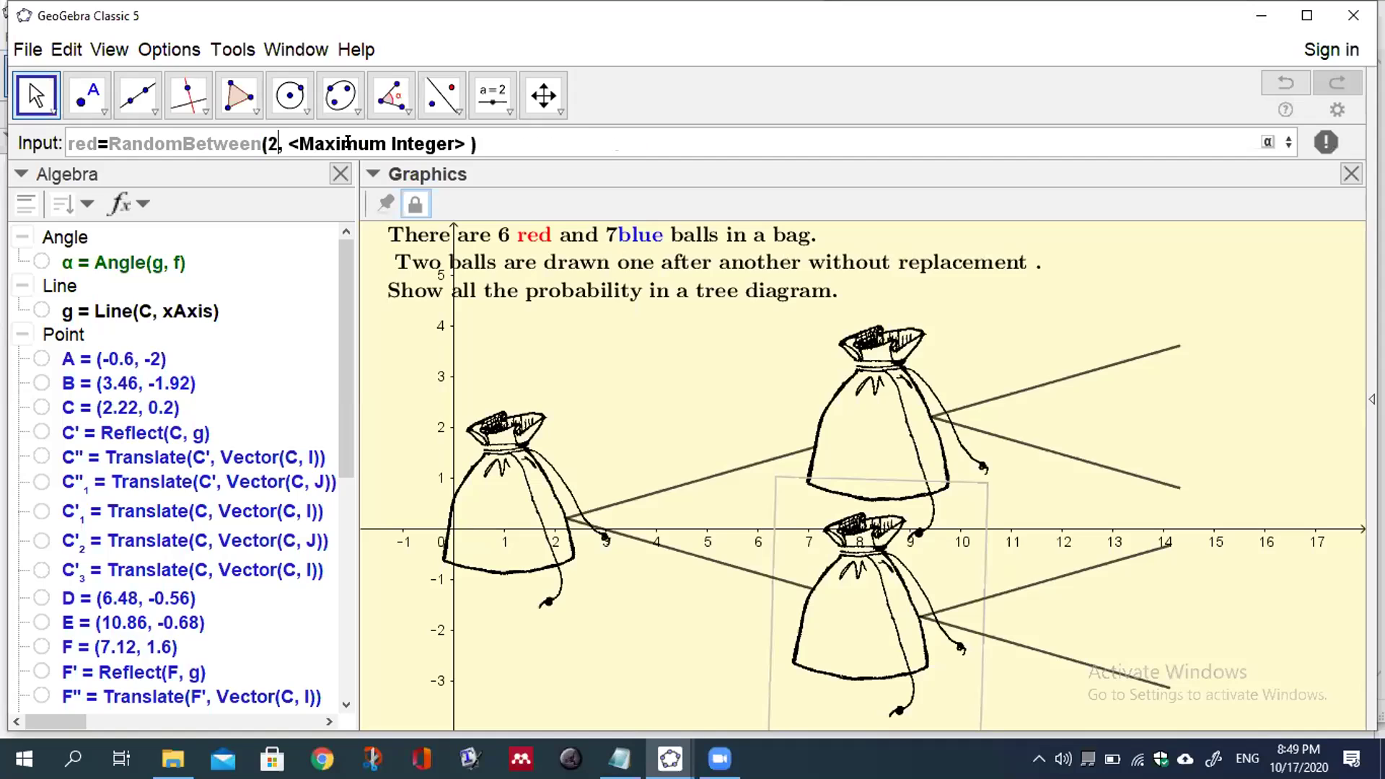
pyautogui.press('Tab')
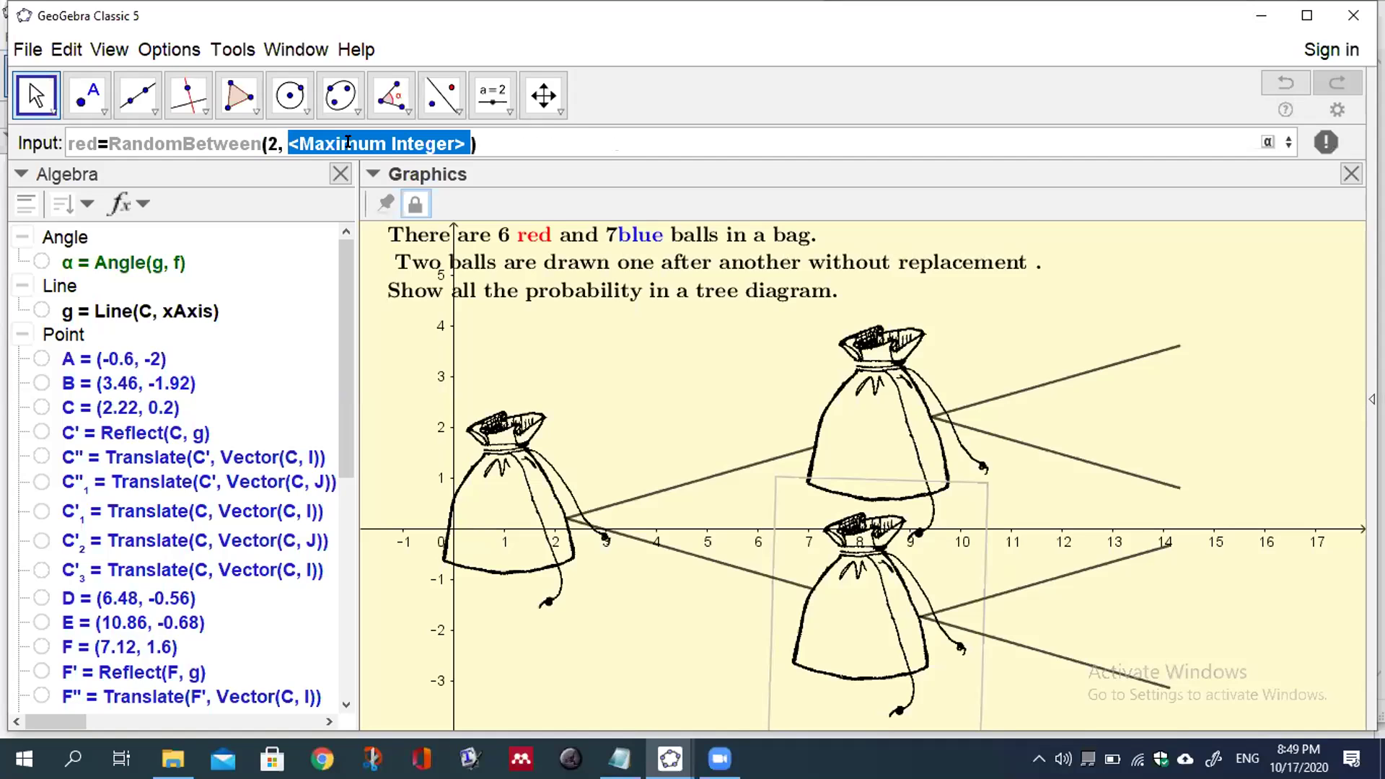
pyautogui.write('5')
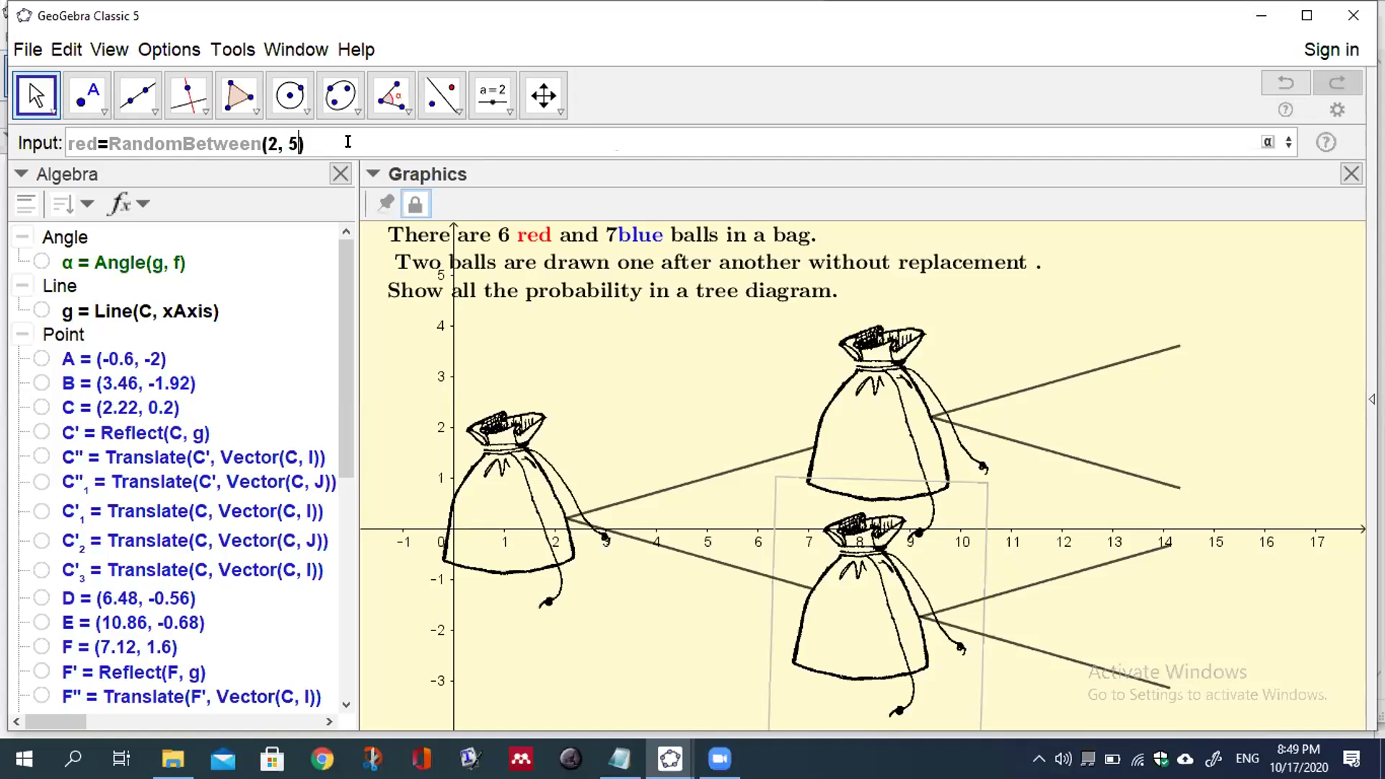
pyautogui.press('Return')
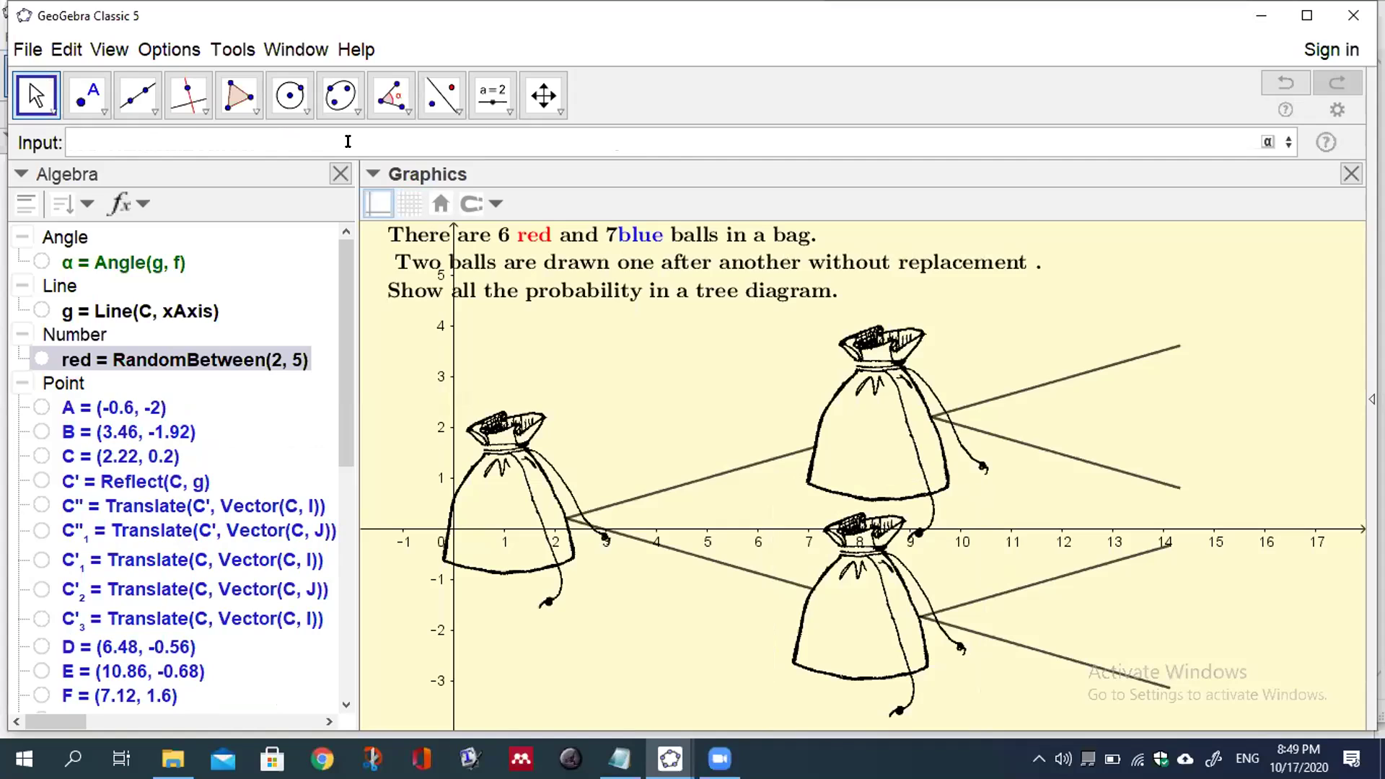
# Step: Define the random number of blue balls as blue=RandomBetween(2, 6)
pyautogui.write('blue=')
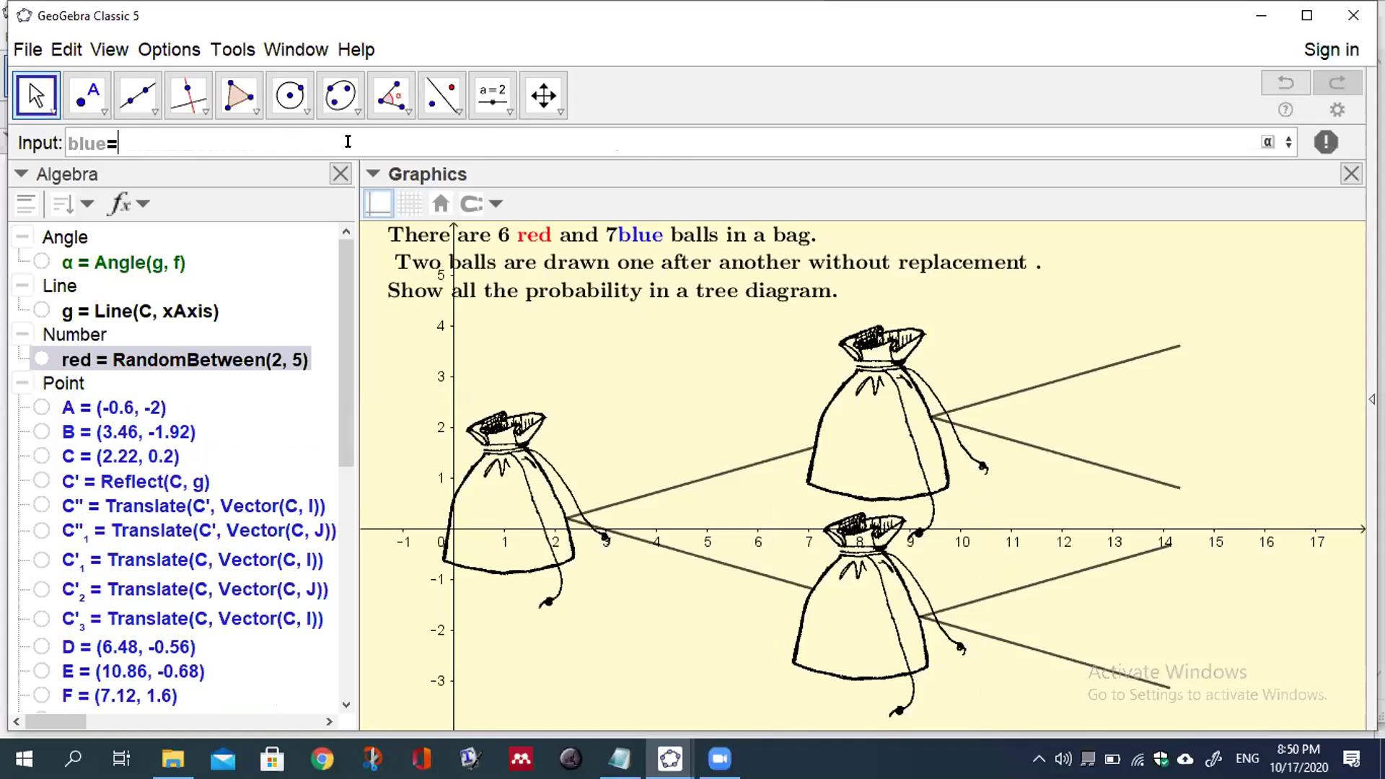
pyautogui.write('ran')
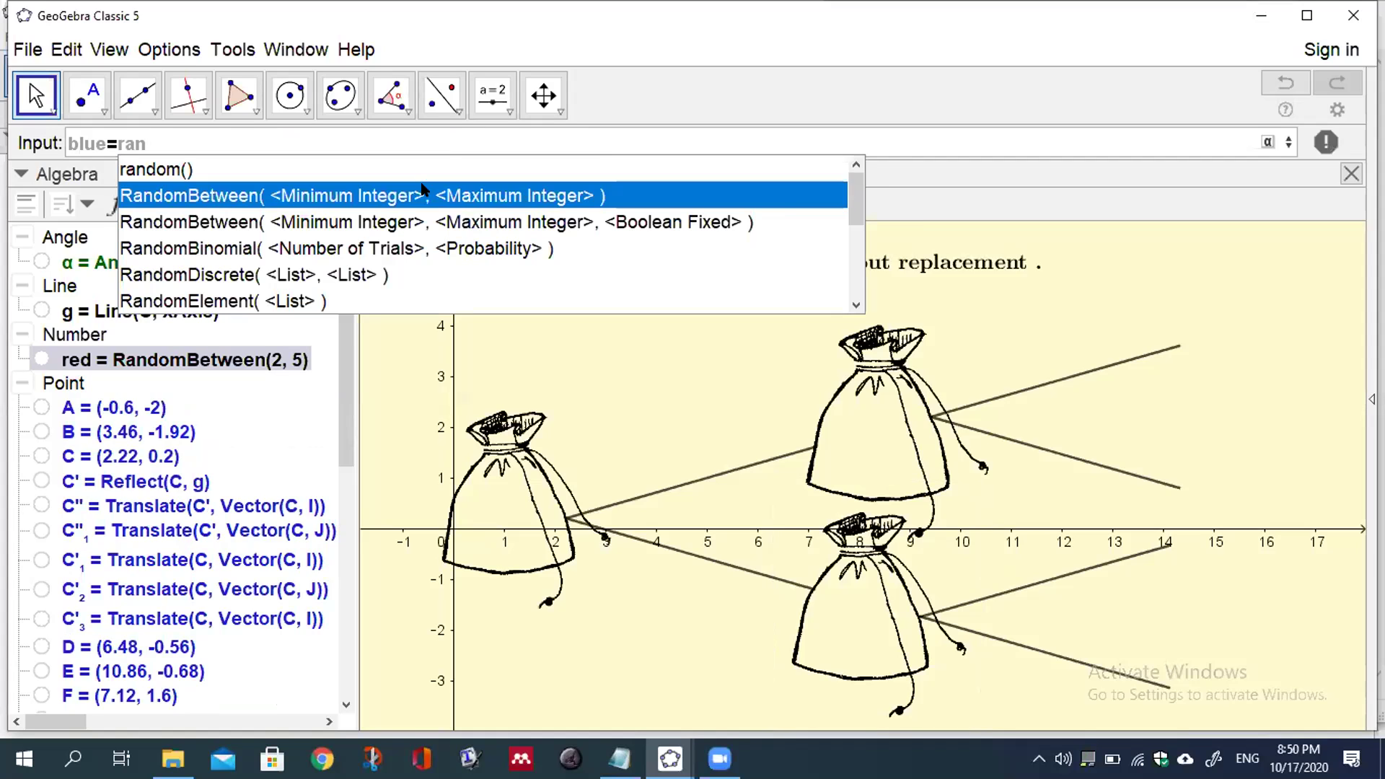
pyautogui.click(423, 188)
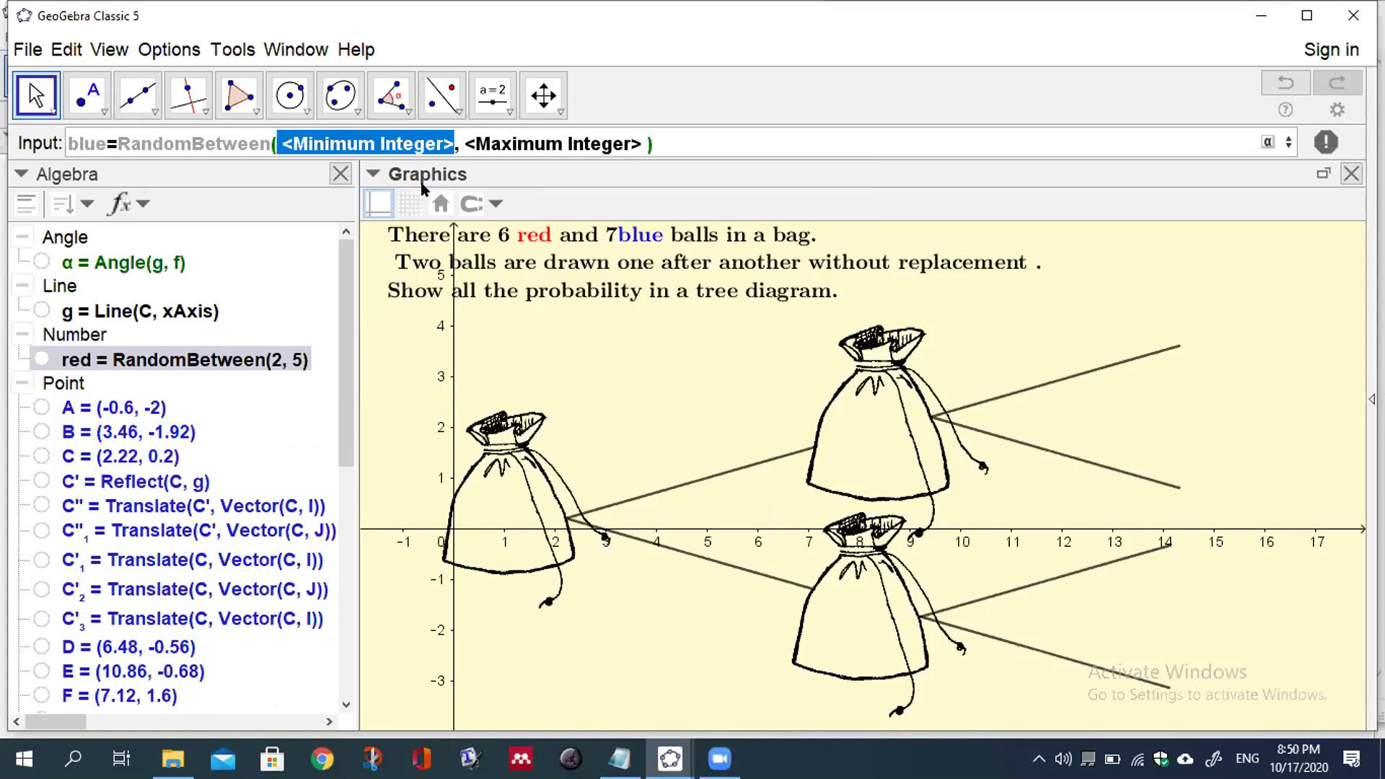
pyautogui.write('2')
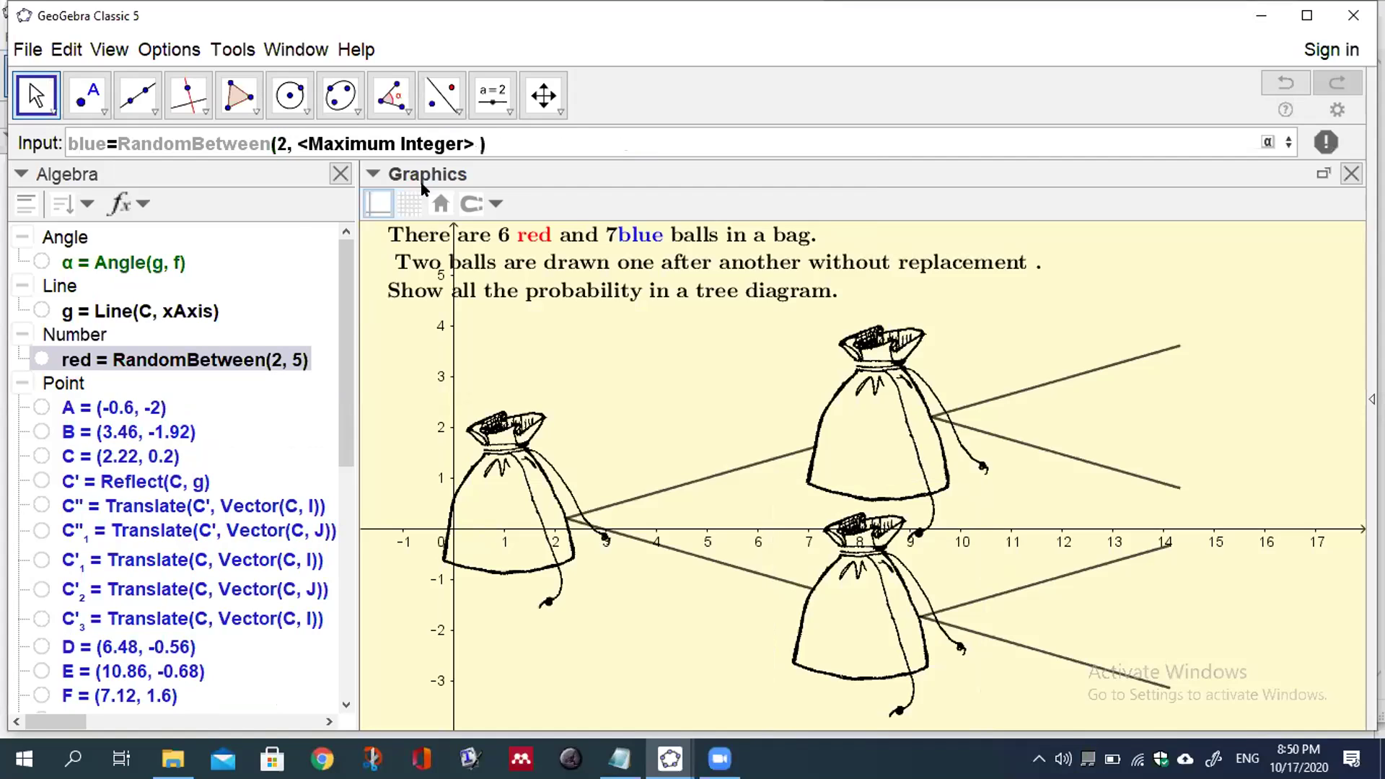
pyautogui.press('Tab')
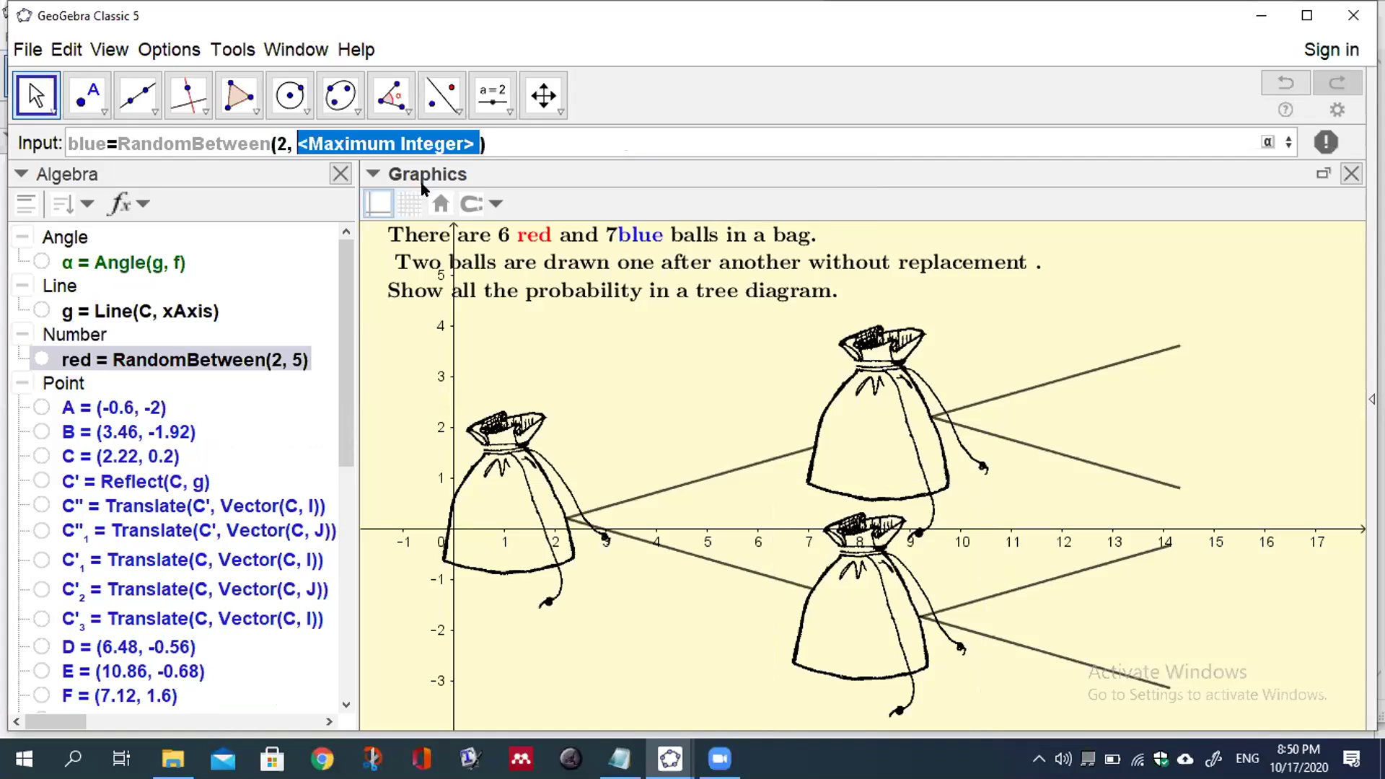
pyautogui.write('6')
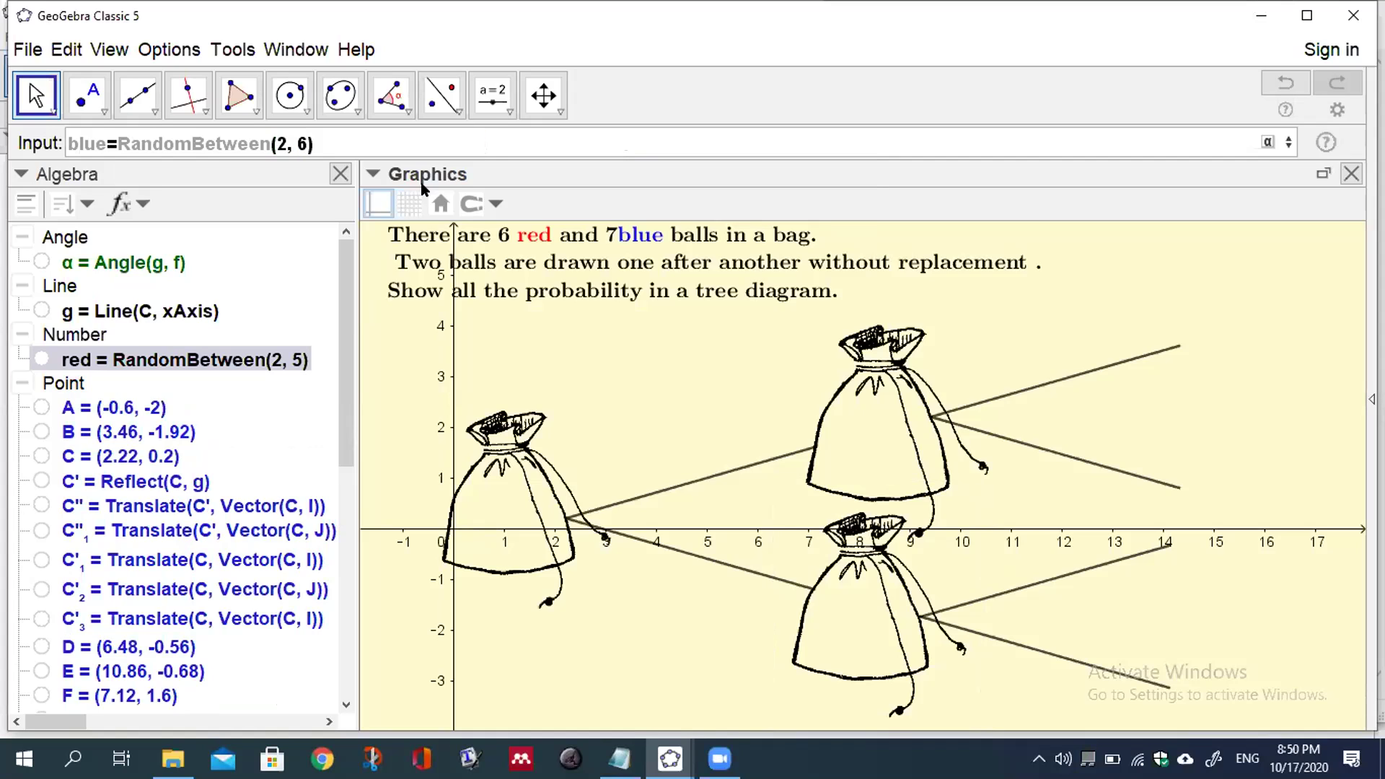
pyautogui.press('Return')
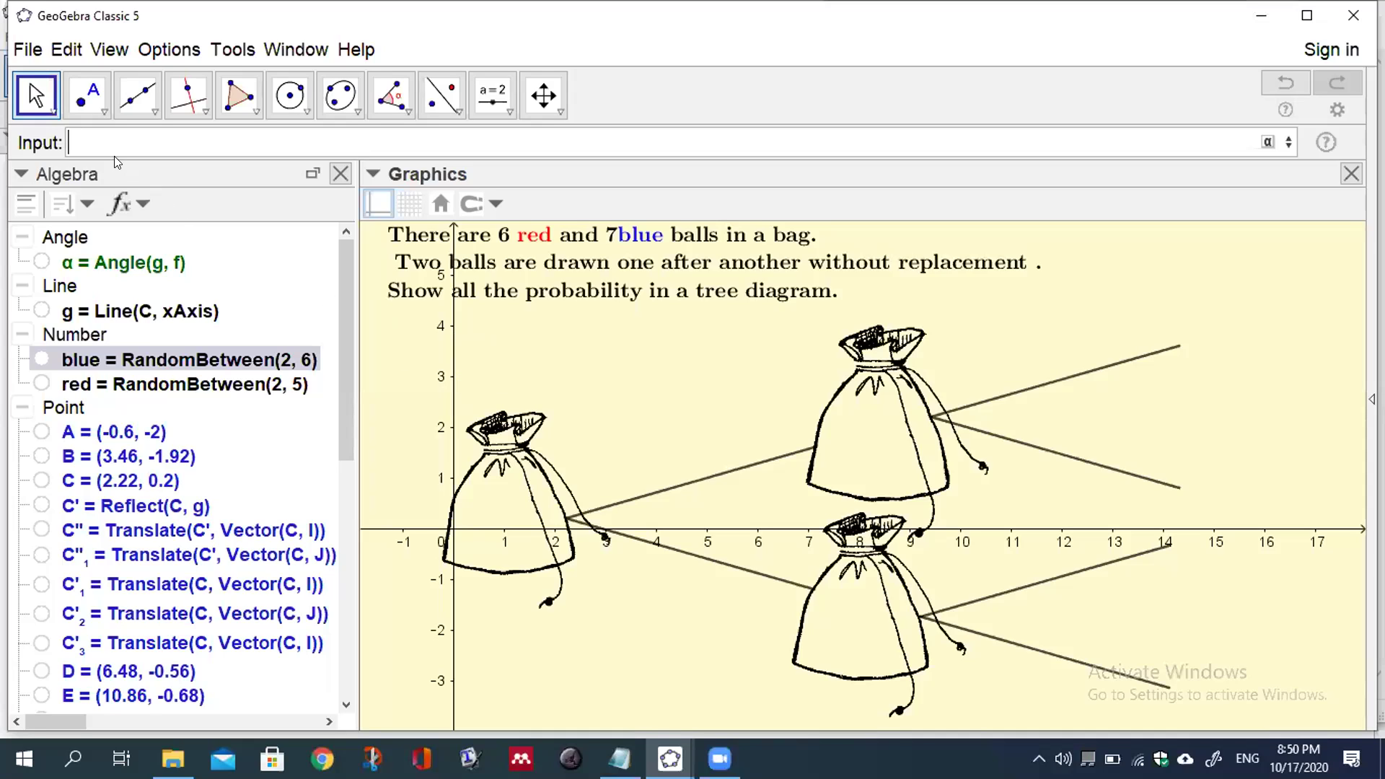
# Step: Define the total number of balls as t=red+blue
pyautogui.write('t')
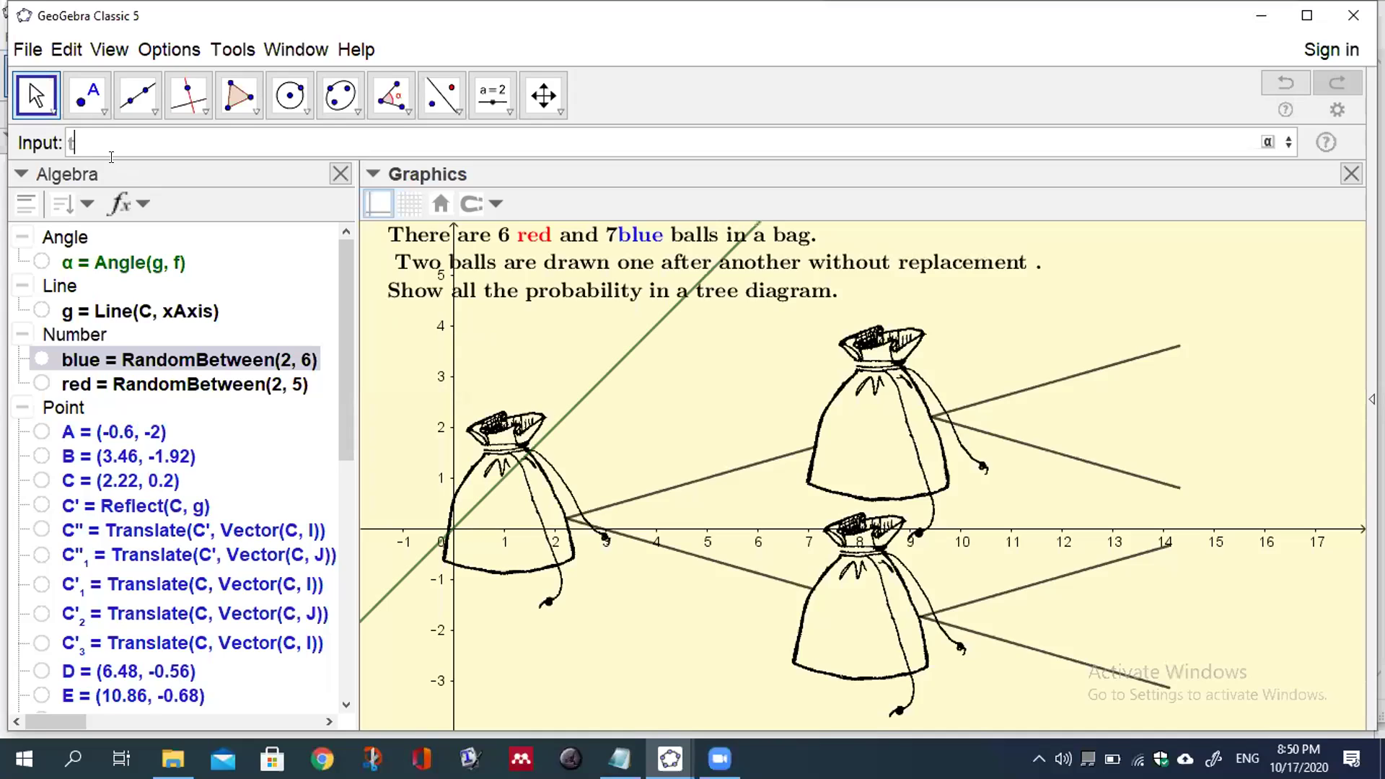
pyautogui.write('=re')
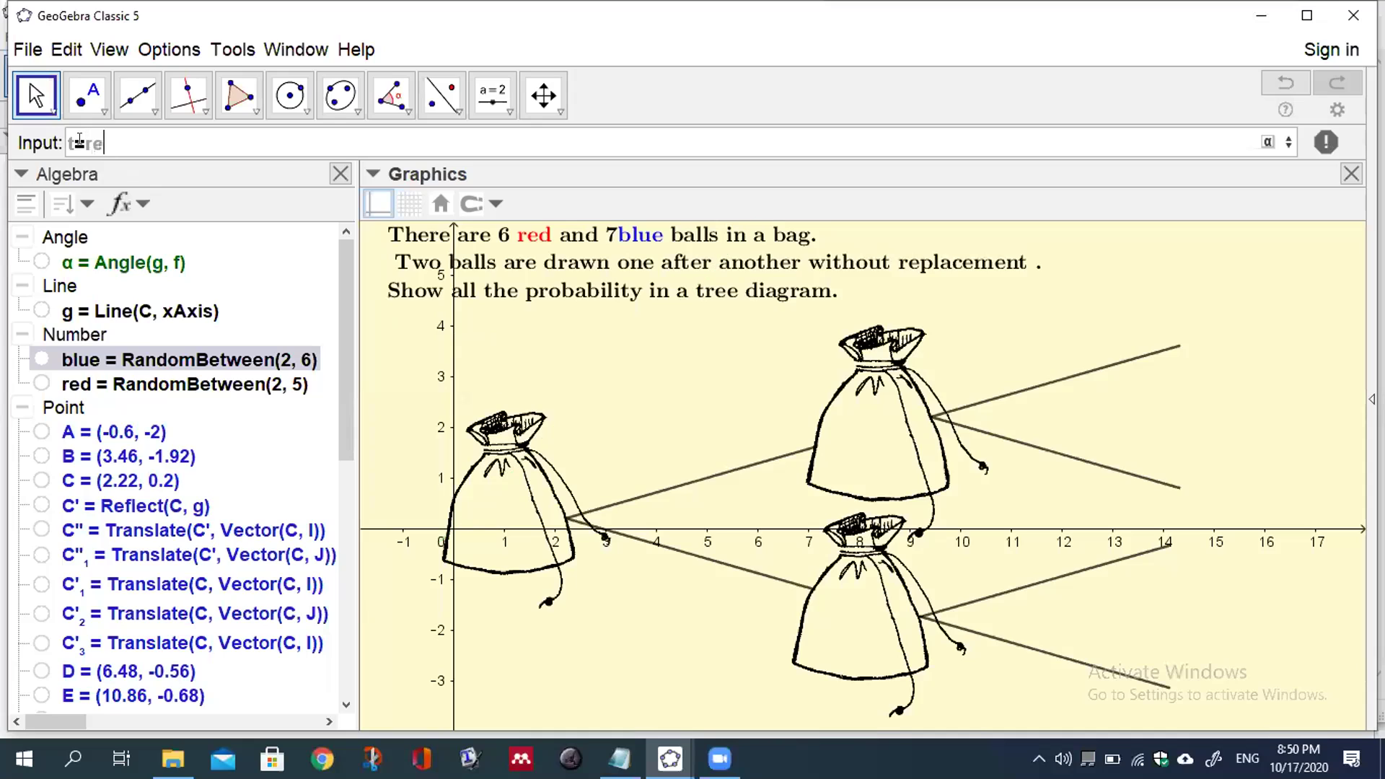
pyautogui.write('d+blue')
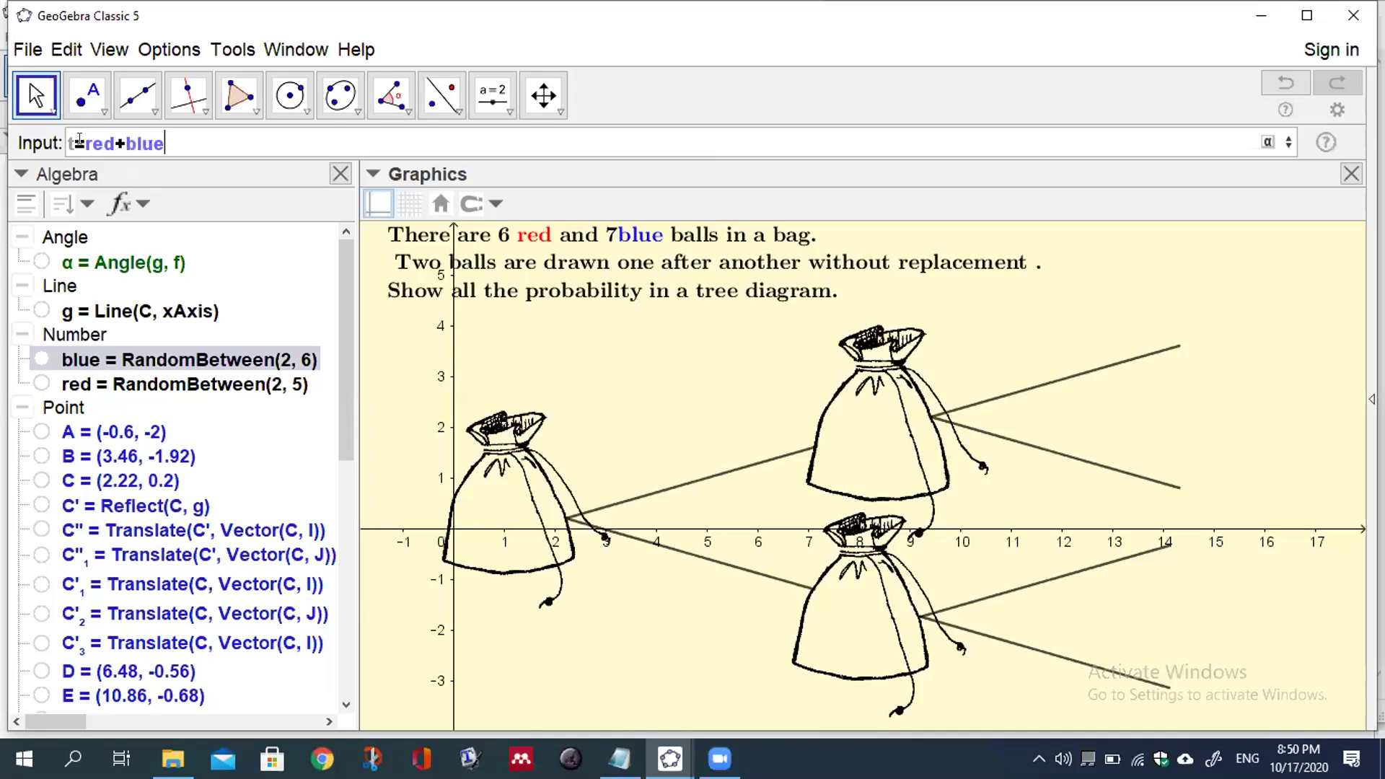
pyautogui.press('Return')
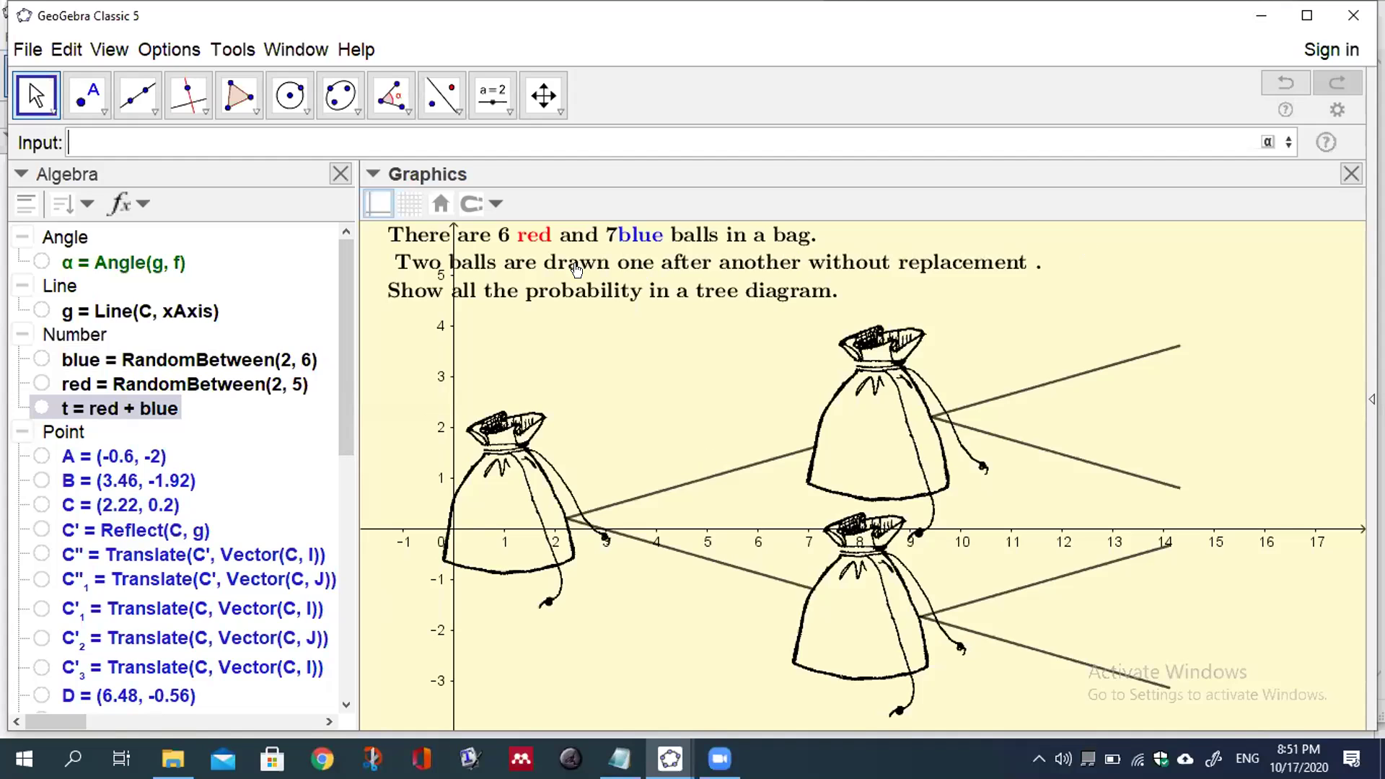
# Step: Replace the fixed number 6 before the word red in the problem text with the linked object red
pyautogui.click(523, 245)
pyautogui.rightClick(523, 246)
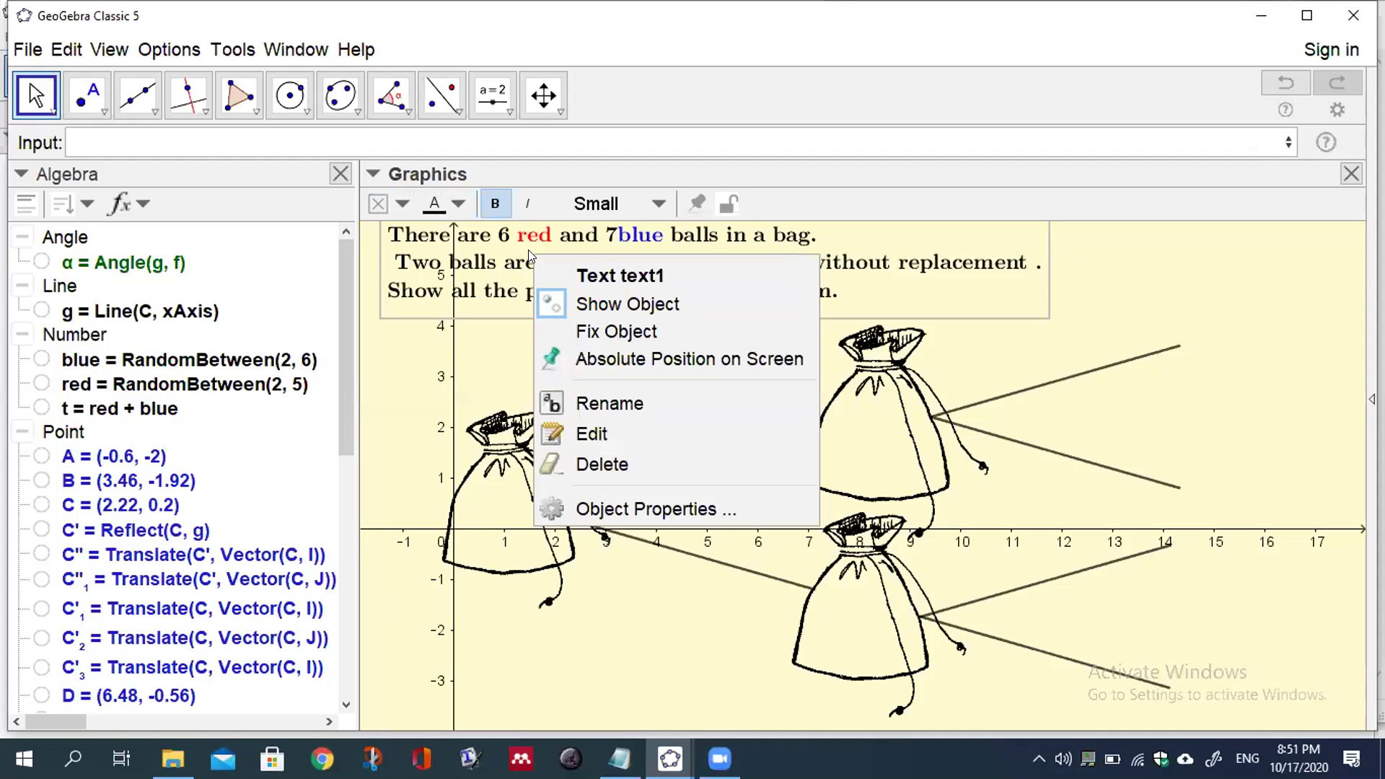
pyautogui.click(569, 432)
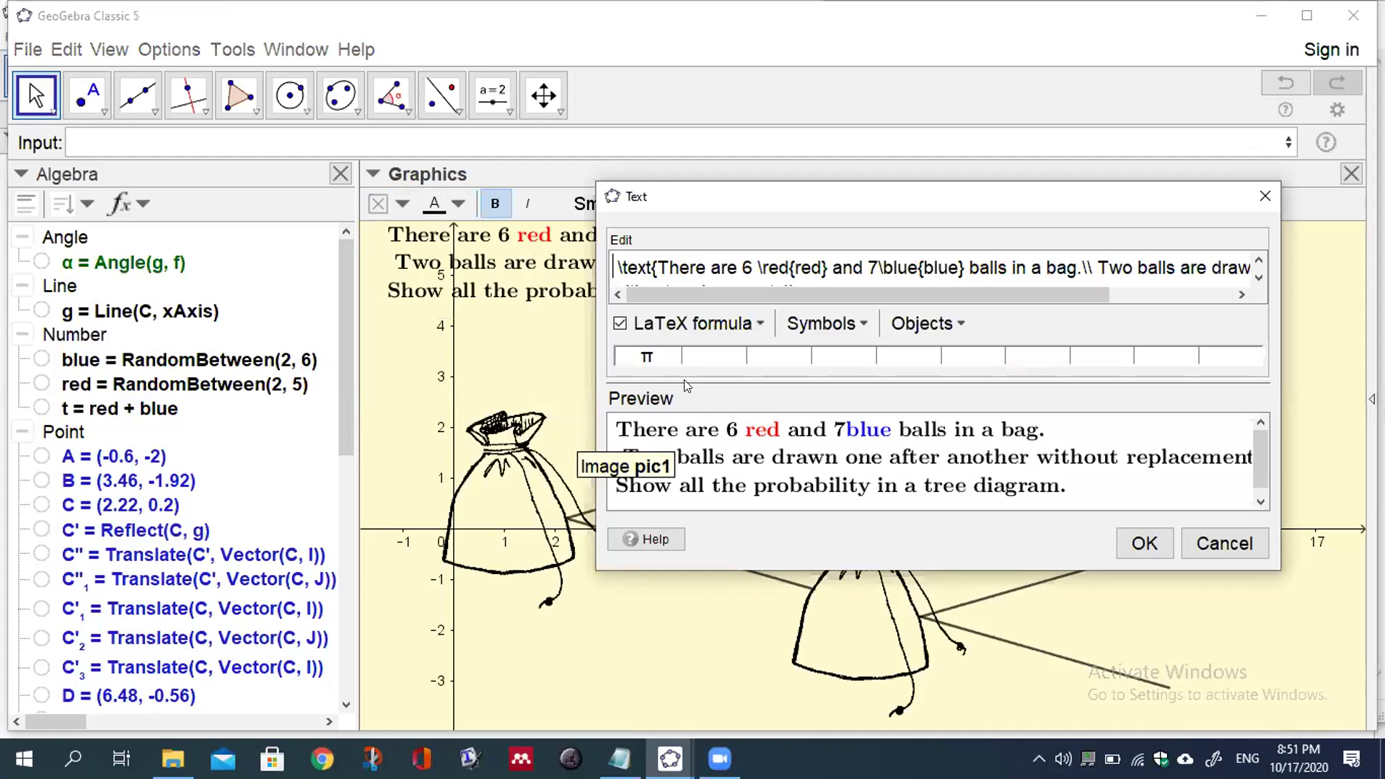
pyautogui.click(753, 268)
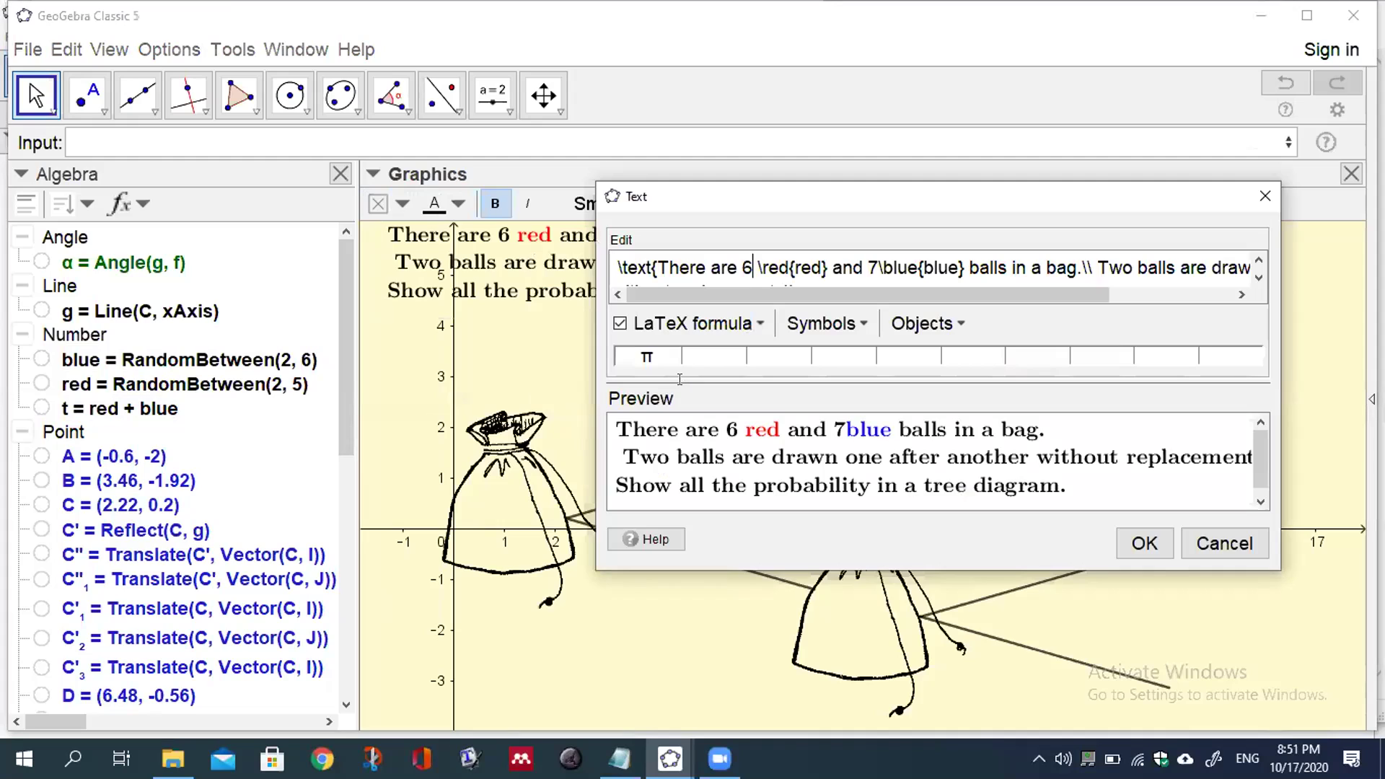
pyautogui.press('BackSpace')
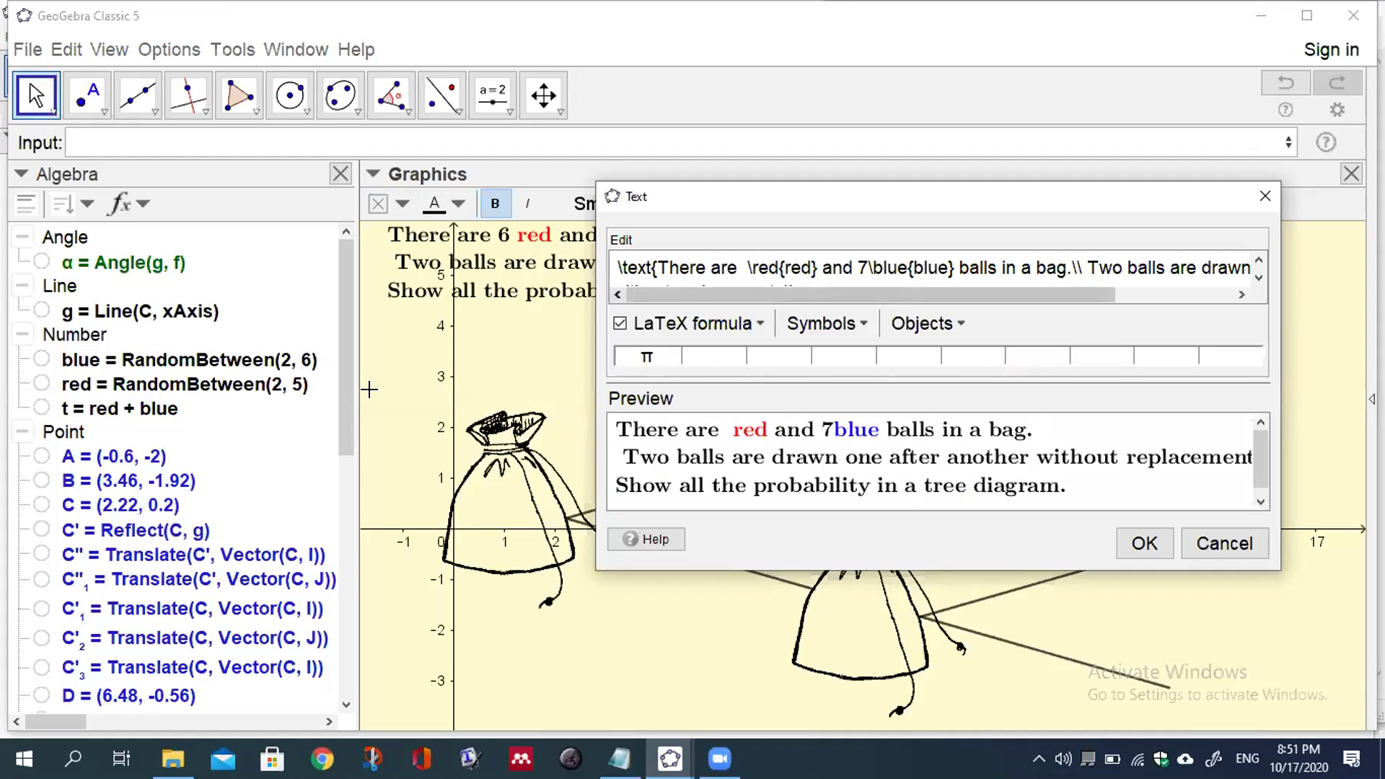
pyautogui.click(140, 364)
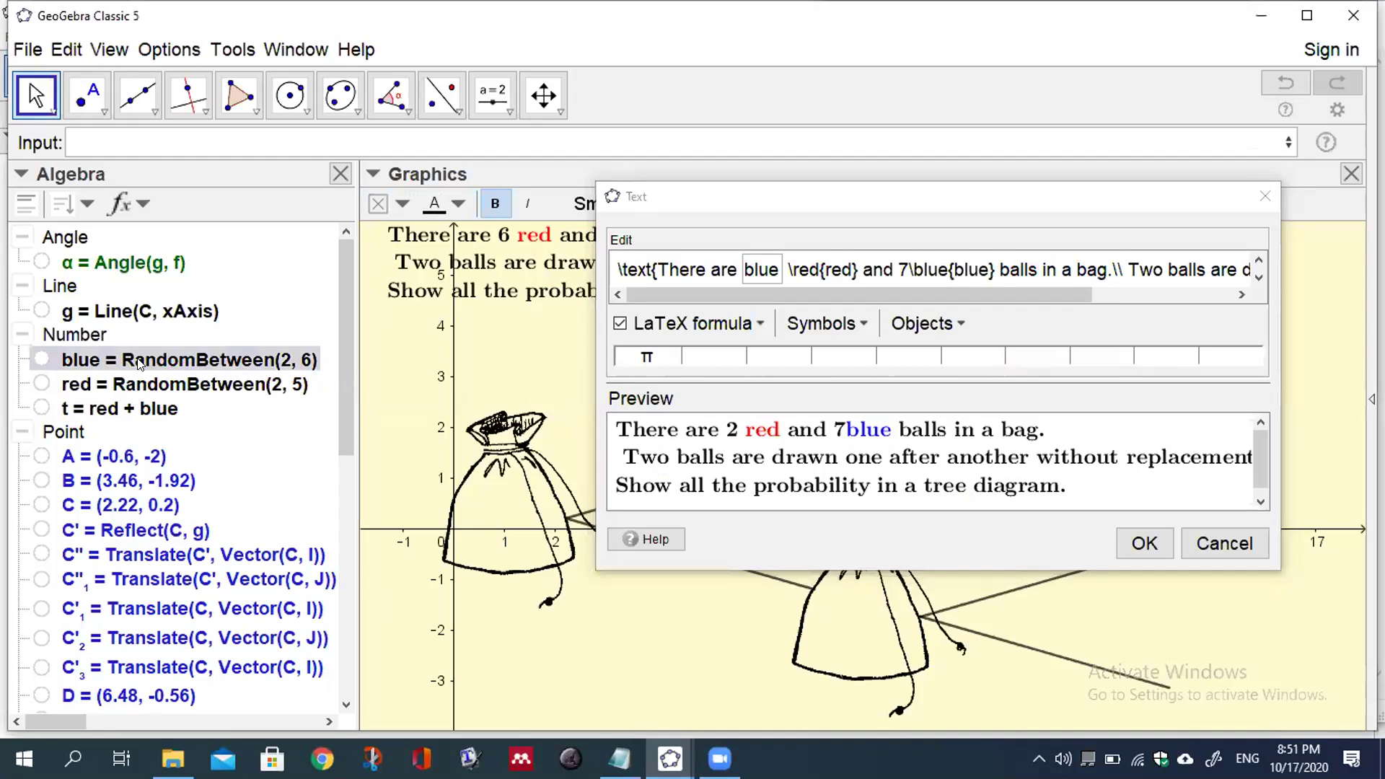
pyautogui.click(903, 262)
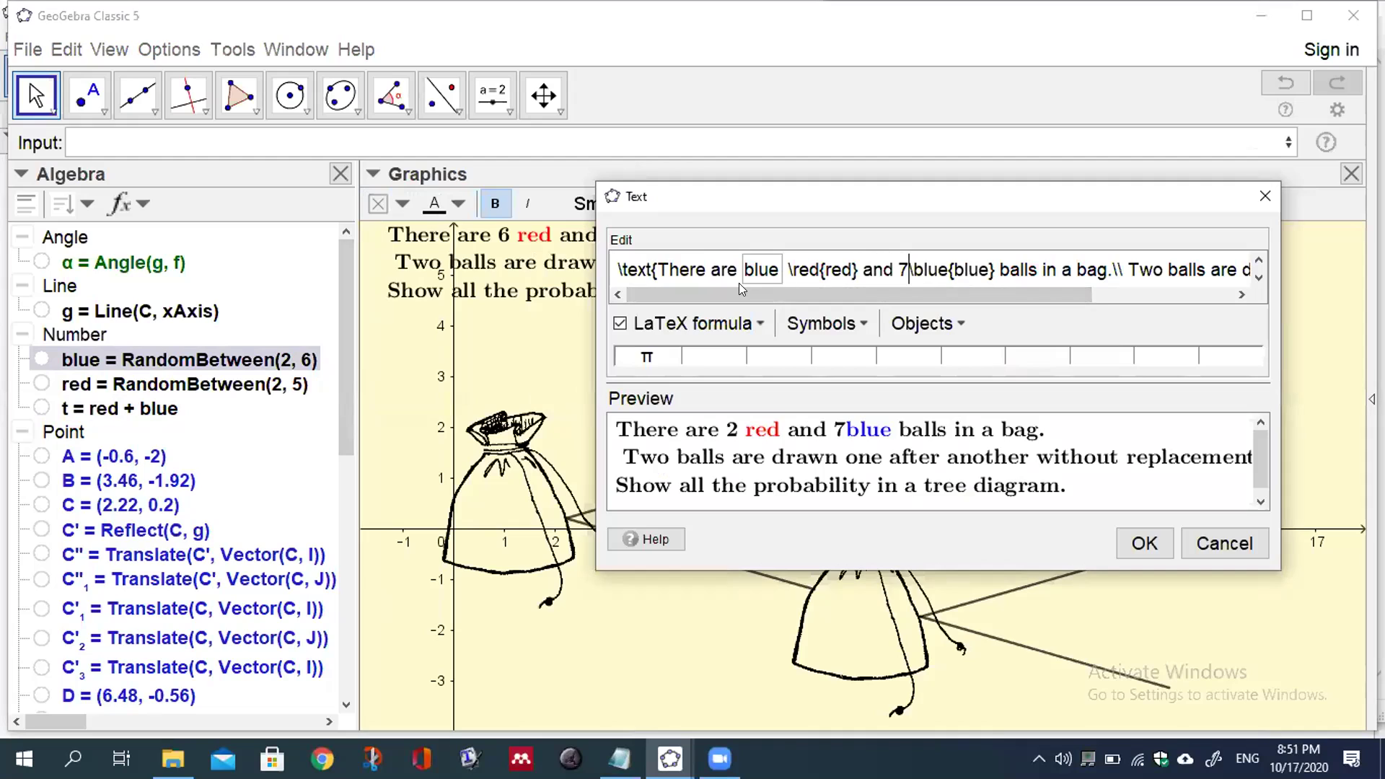
pyautogui.click(780, 269)
pyautogui.press('BackSpace')
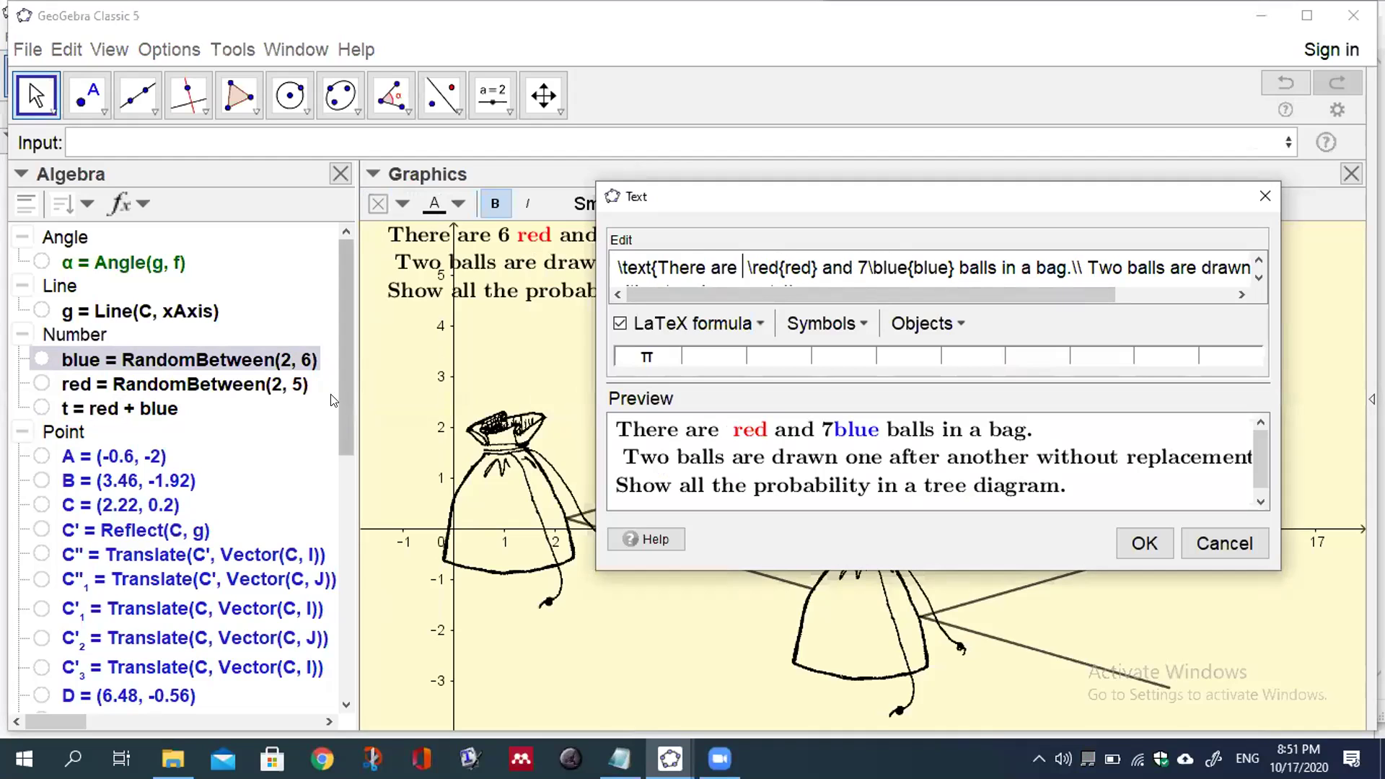
pyautogui.click(223, 381)
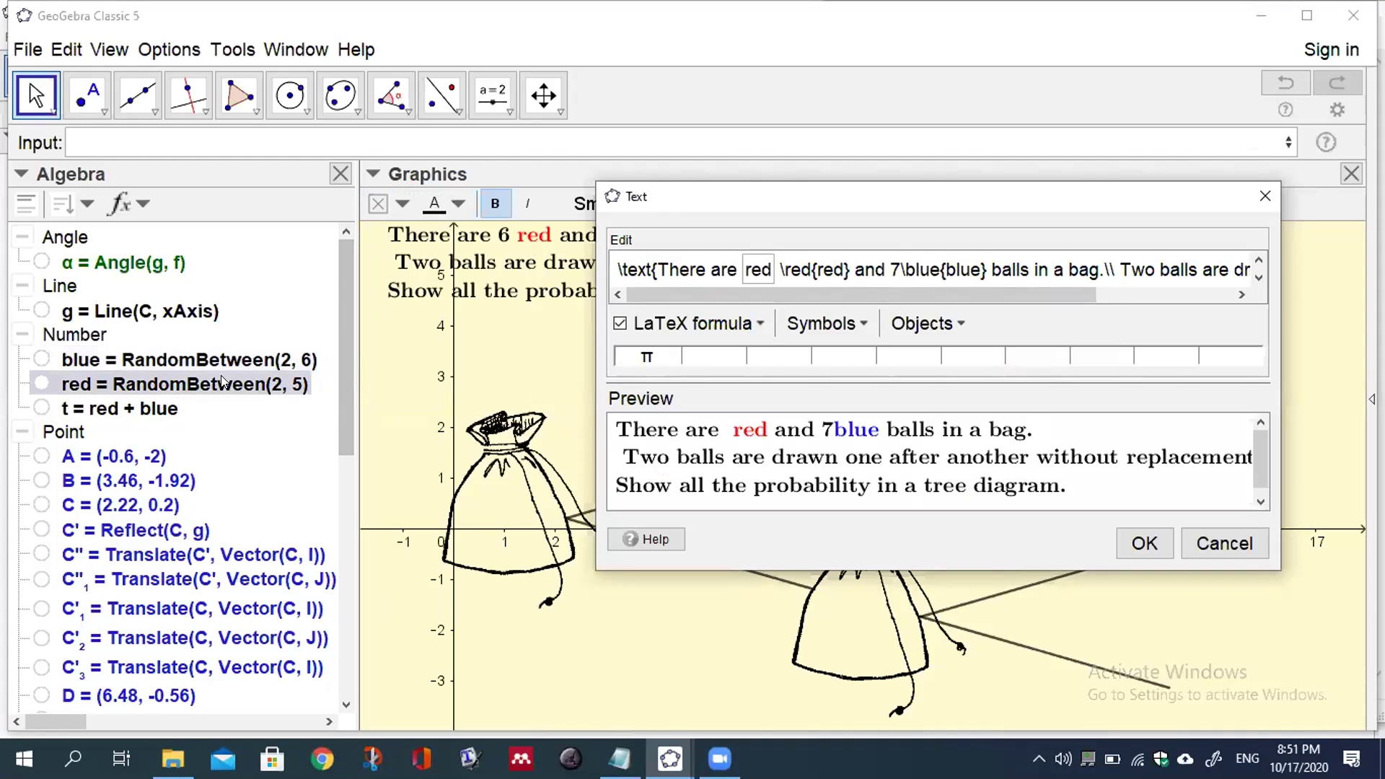
# Step: Replace the fixed number 7 before the word blue with the linked object blue and apply the text changes
pyautogui.click(895, 267)
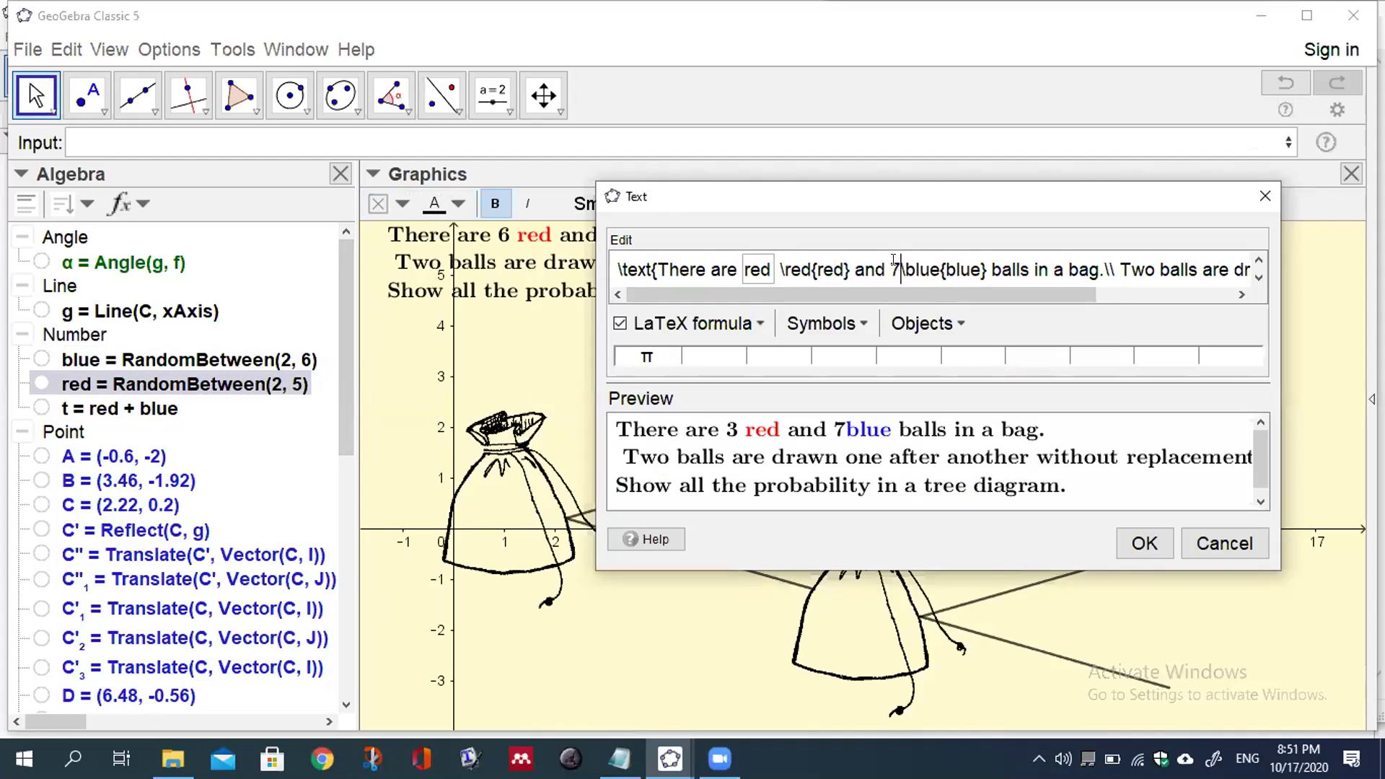
pyautogui.press('BackSpace')
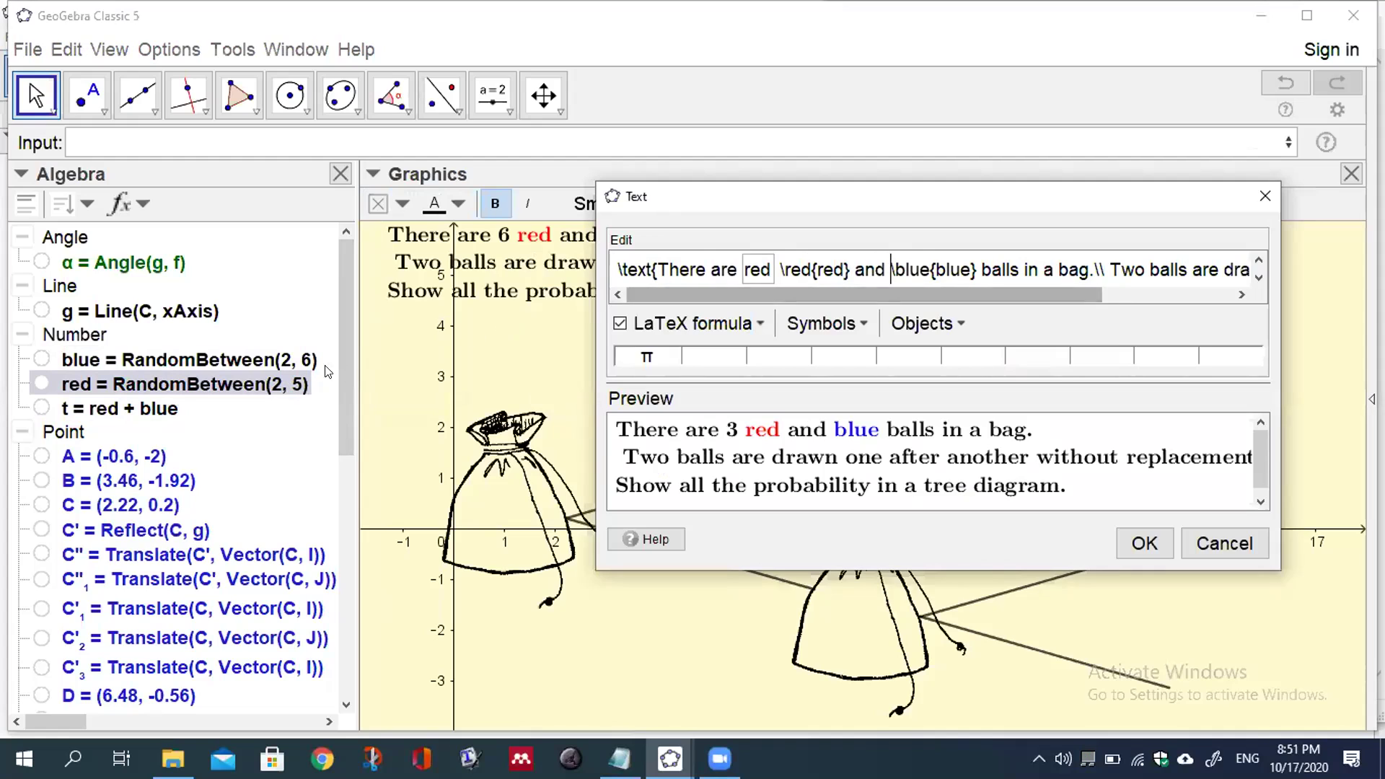
pyautogui.click(266, 361)
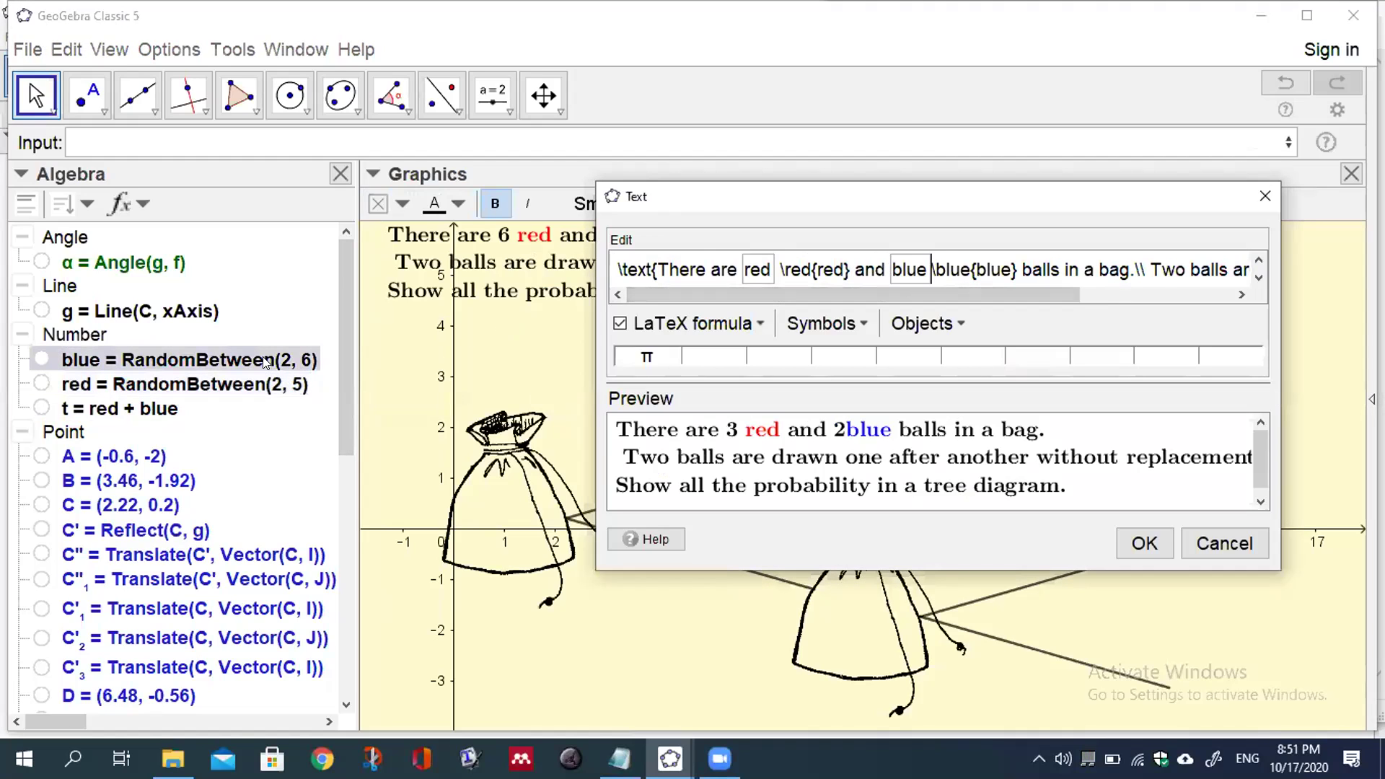
pyautogui.click(1138, 541)
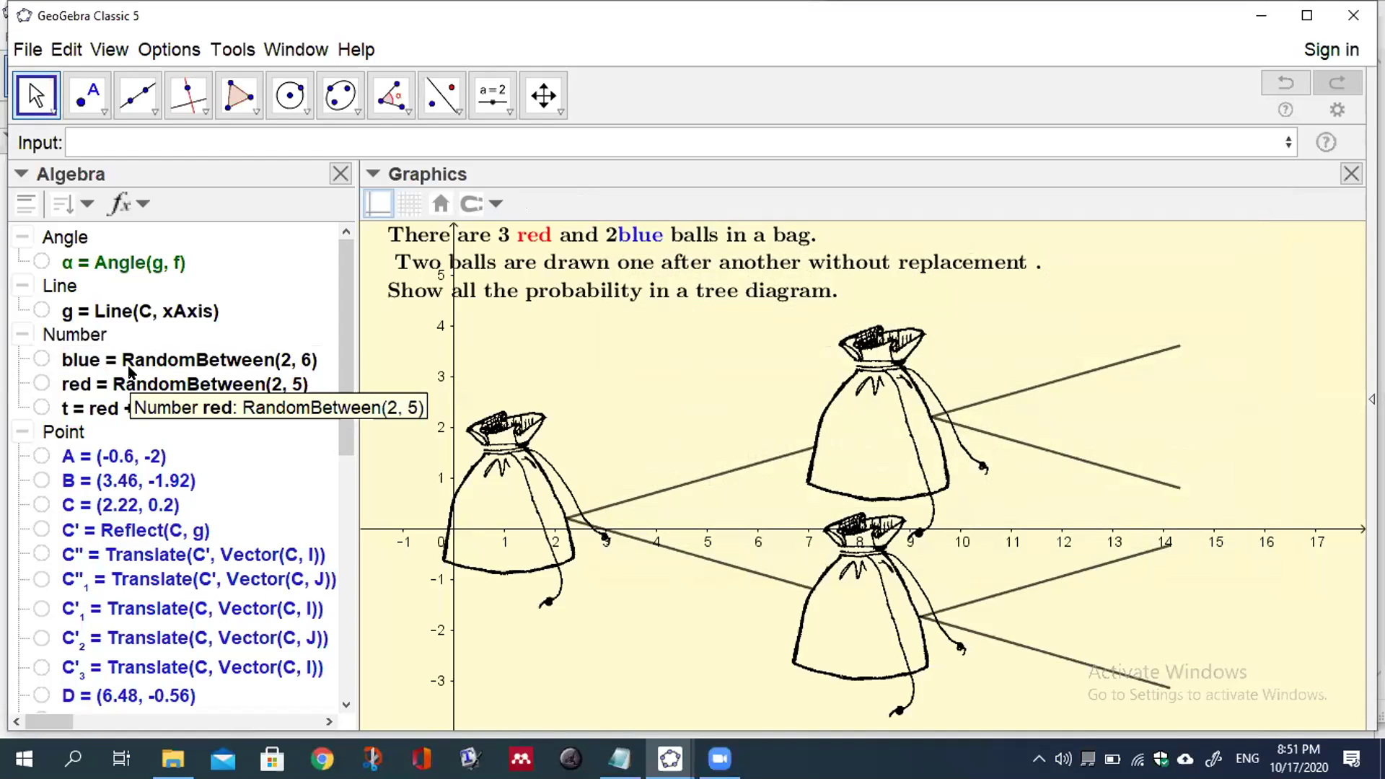
# Step: Reopen the problem text for editing and view the list of objects that can be inserted
pyautogui.click(534, 253)
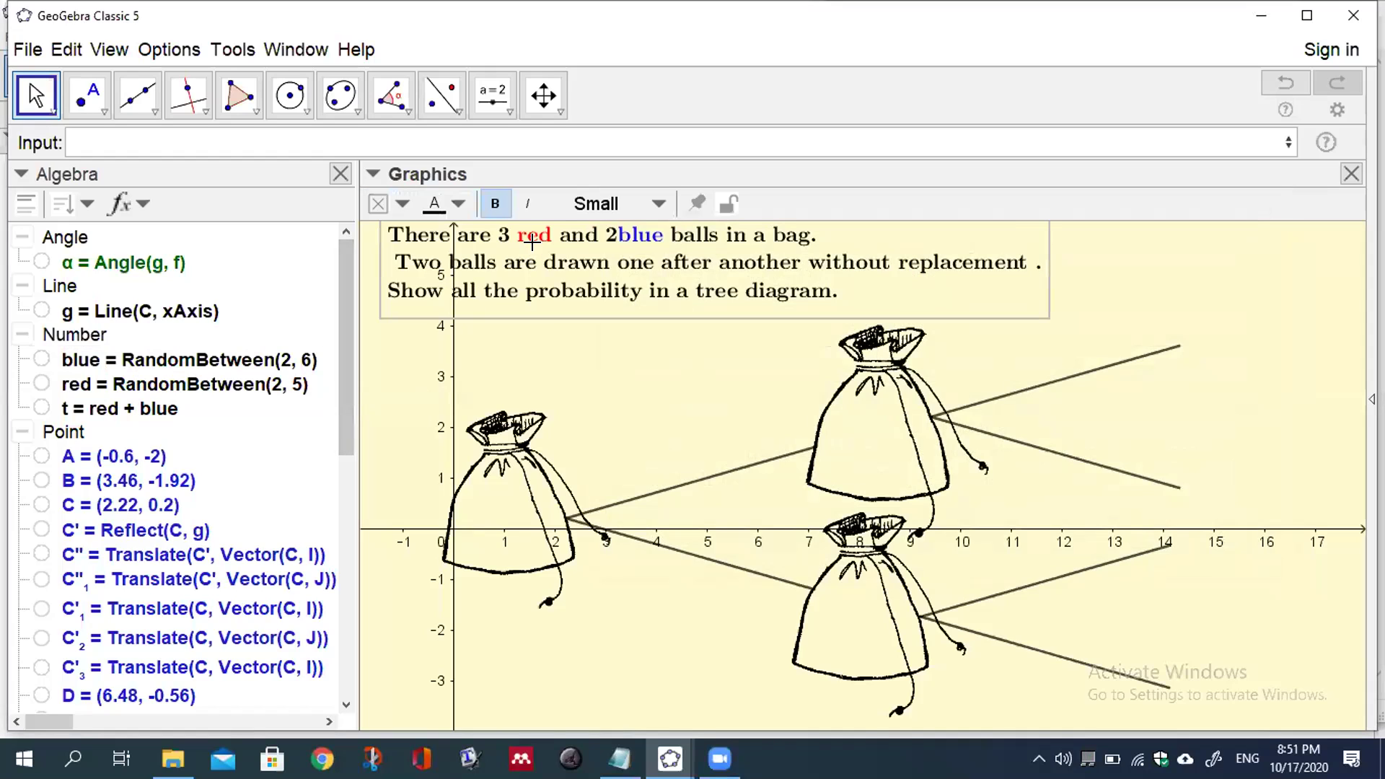
pyautogui.rightClick(537, 253)
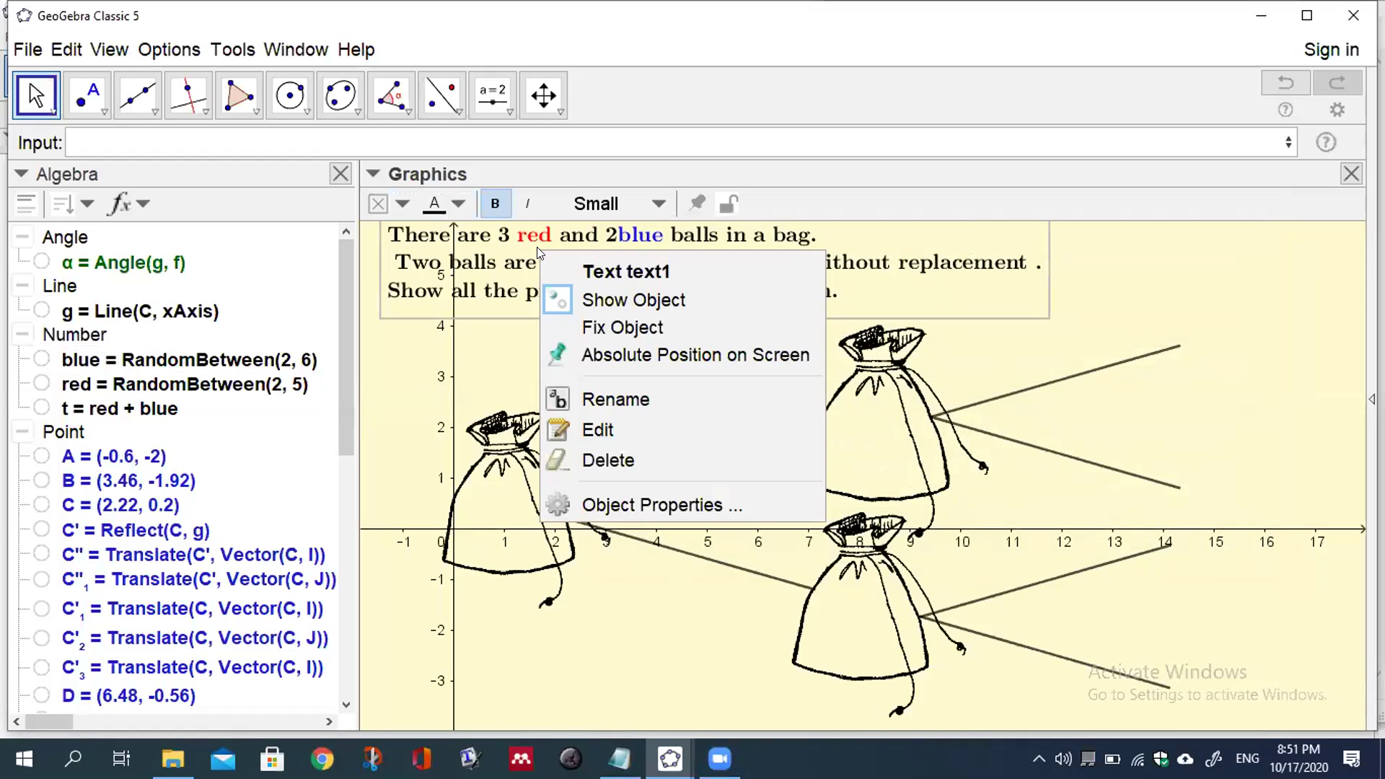
pyautogui.click(604, 430)
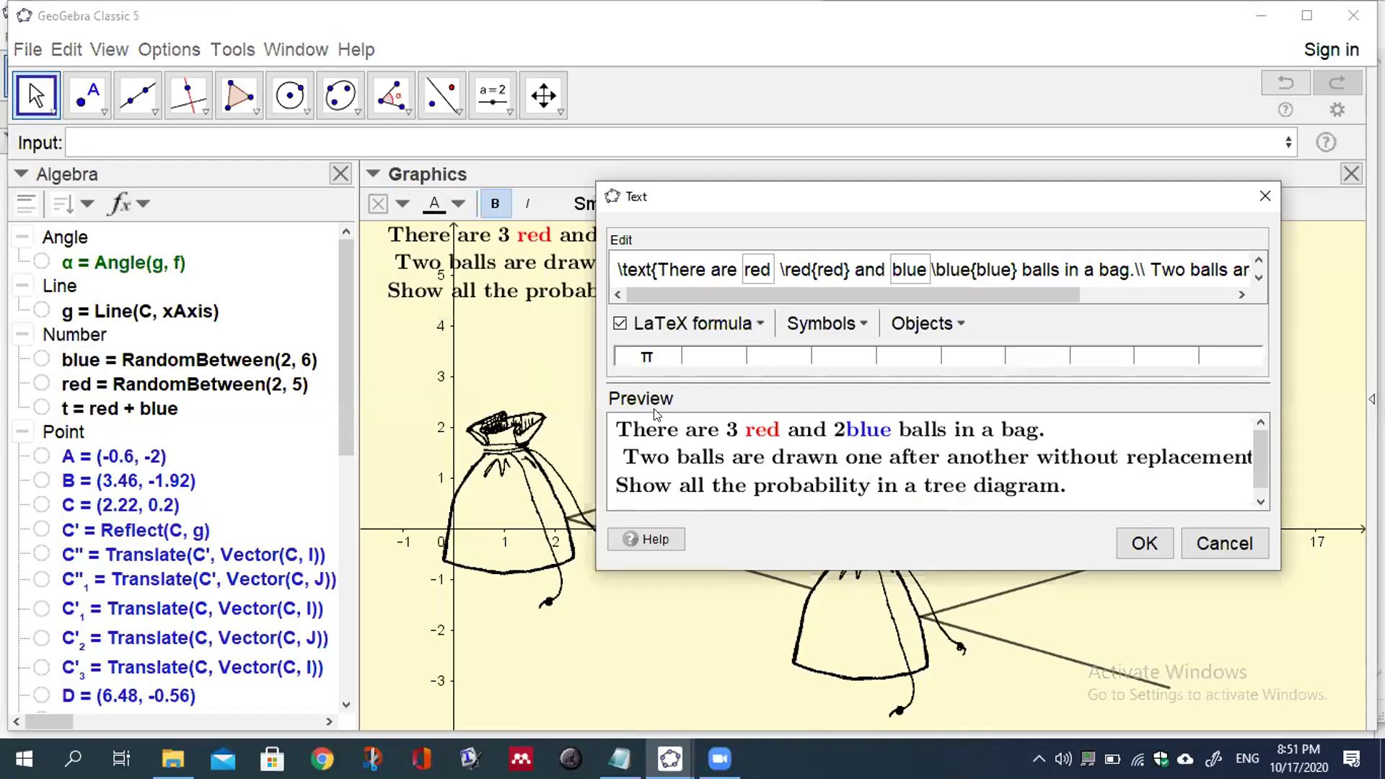
pyautogui.click(921, 334)
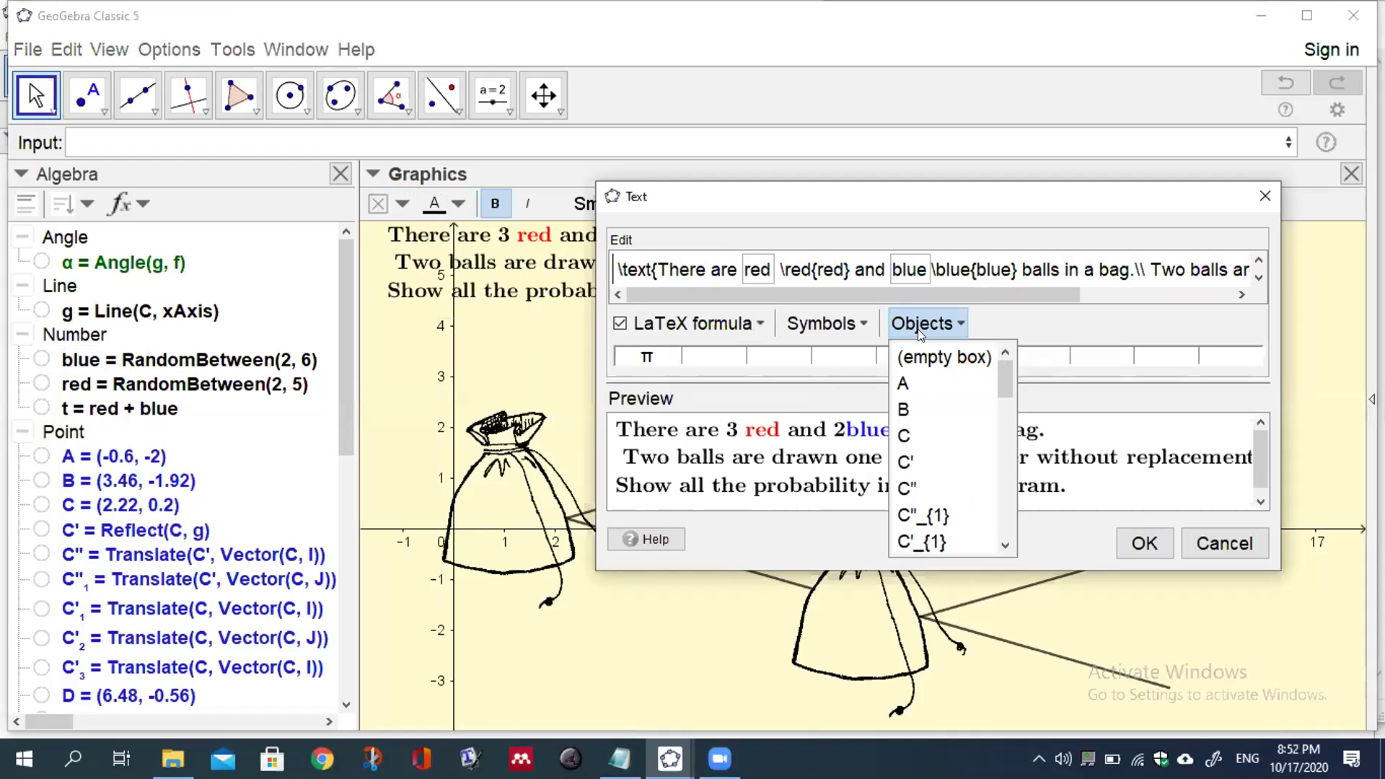
pyautogui.click(993, 319)
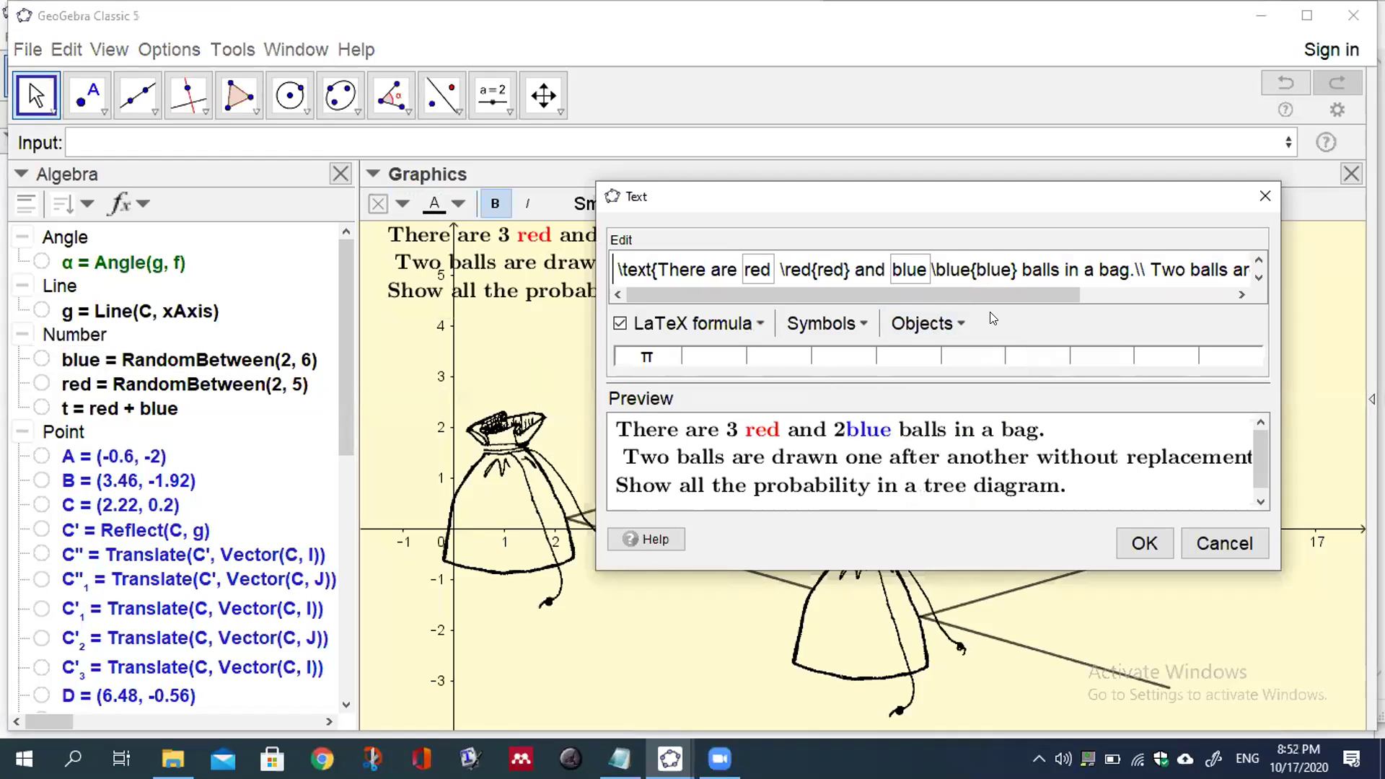
pyautogui.click(1264, 193)
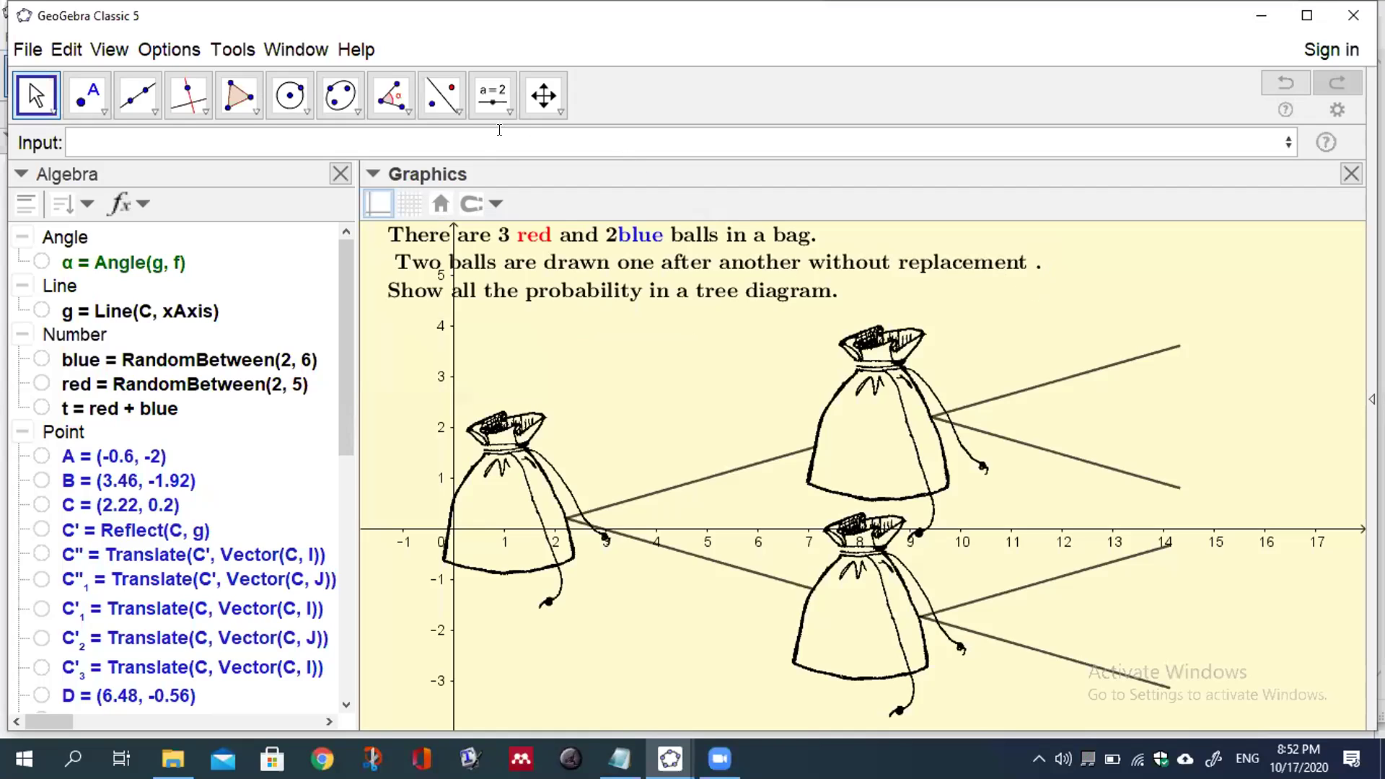
# Step: Add a button beside the problem text with the caption NEW QUESTION and the GeoGebra script UpdateConstruction[]
pyautogui.click(503, 104)
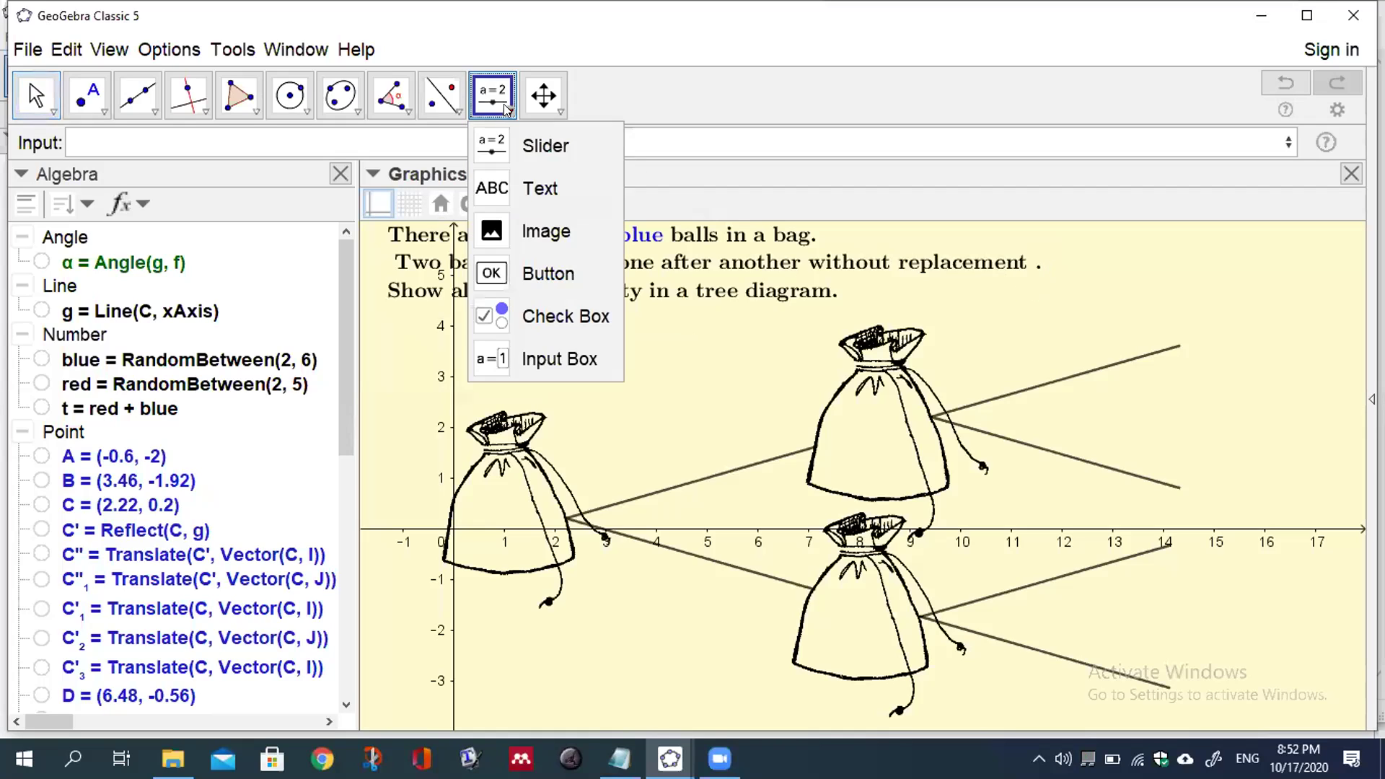
pyautogui.click(526, 274)
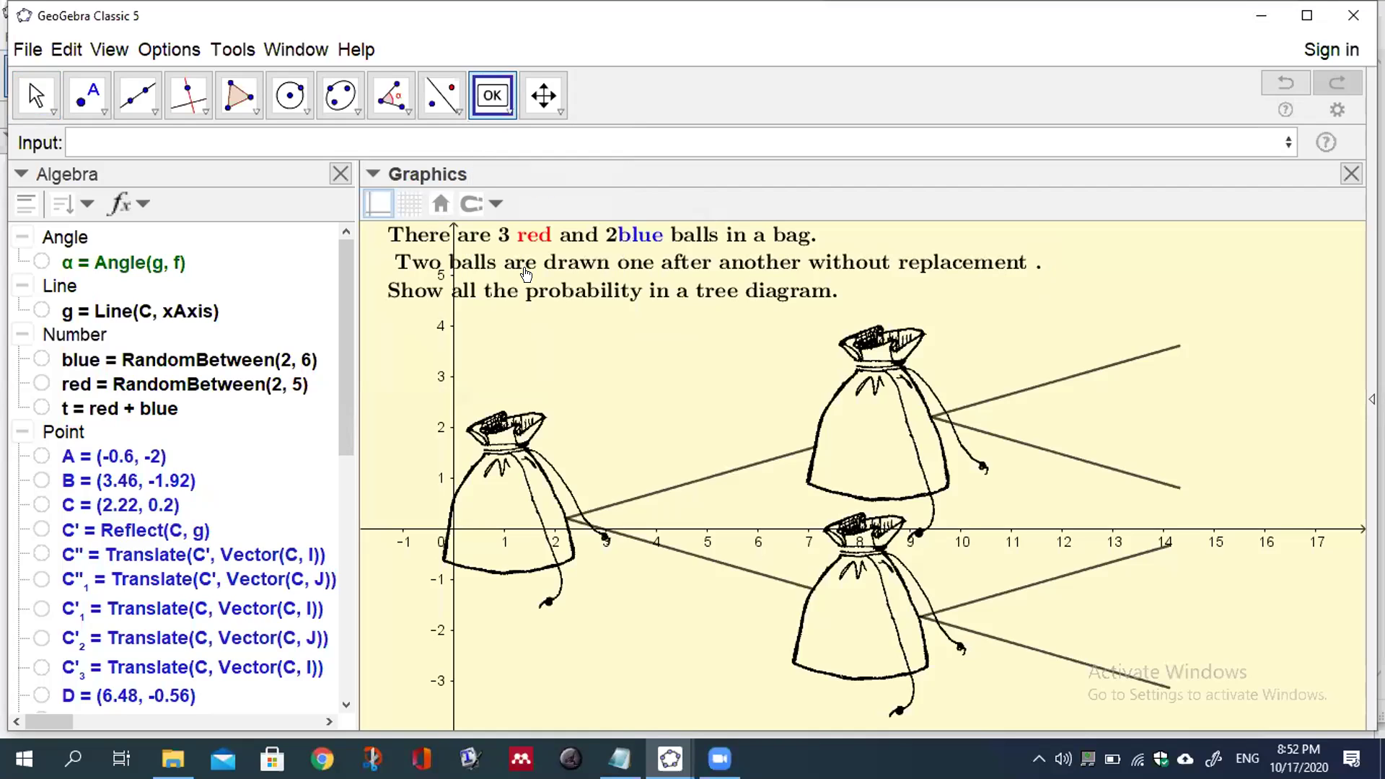
pyautogui.click(1125, 272)
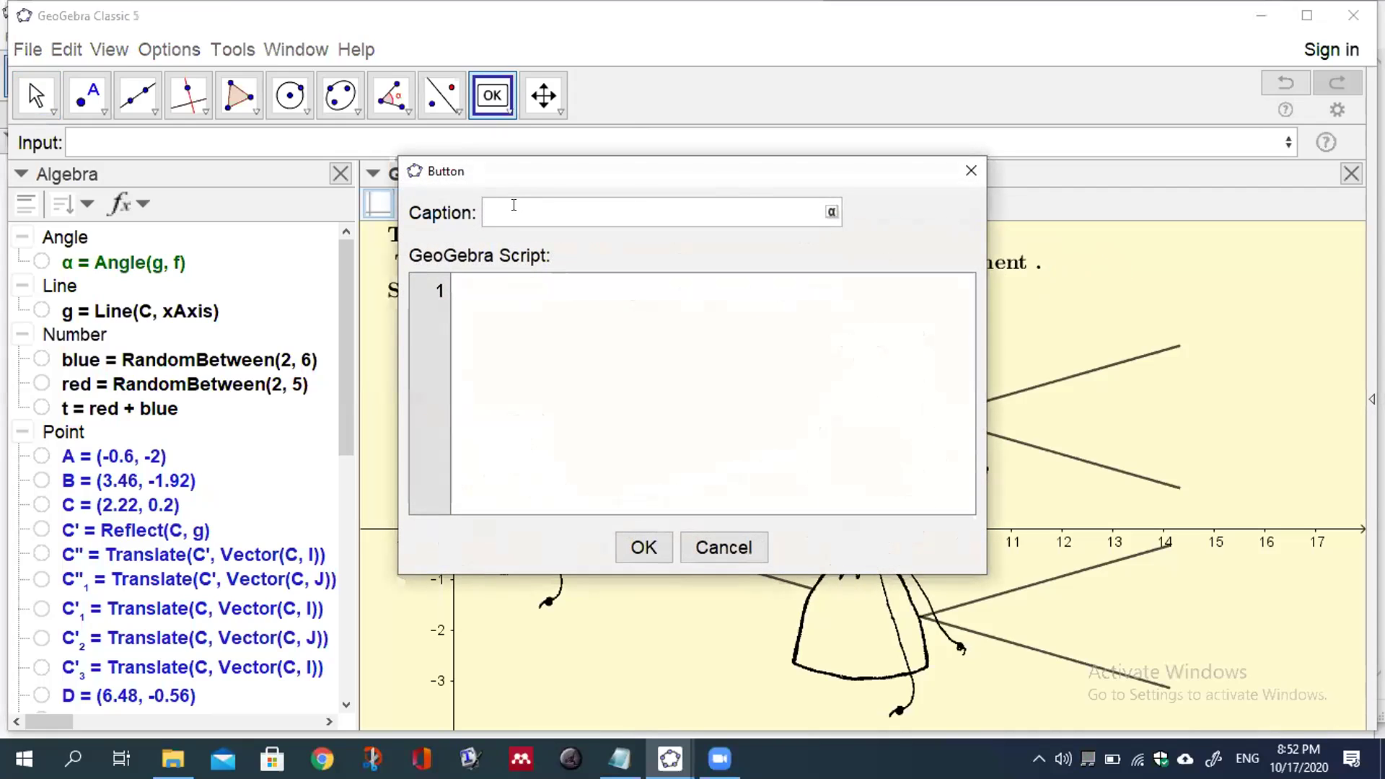
pyautogui.write('NEW QUESTION')
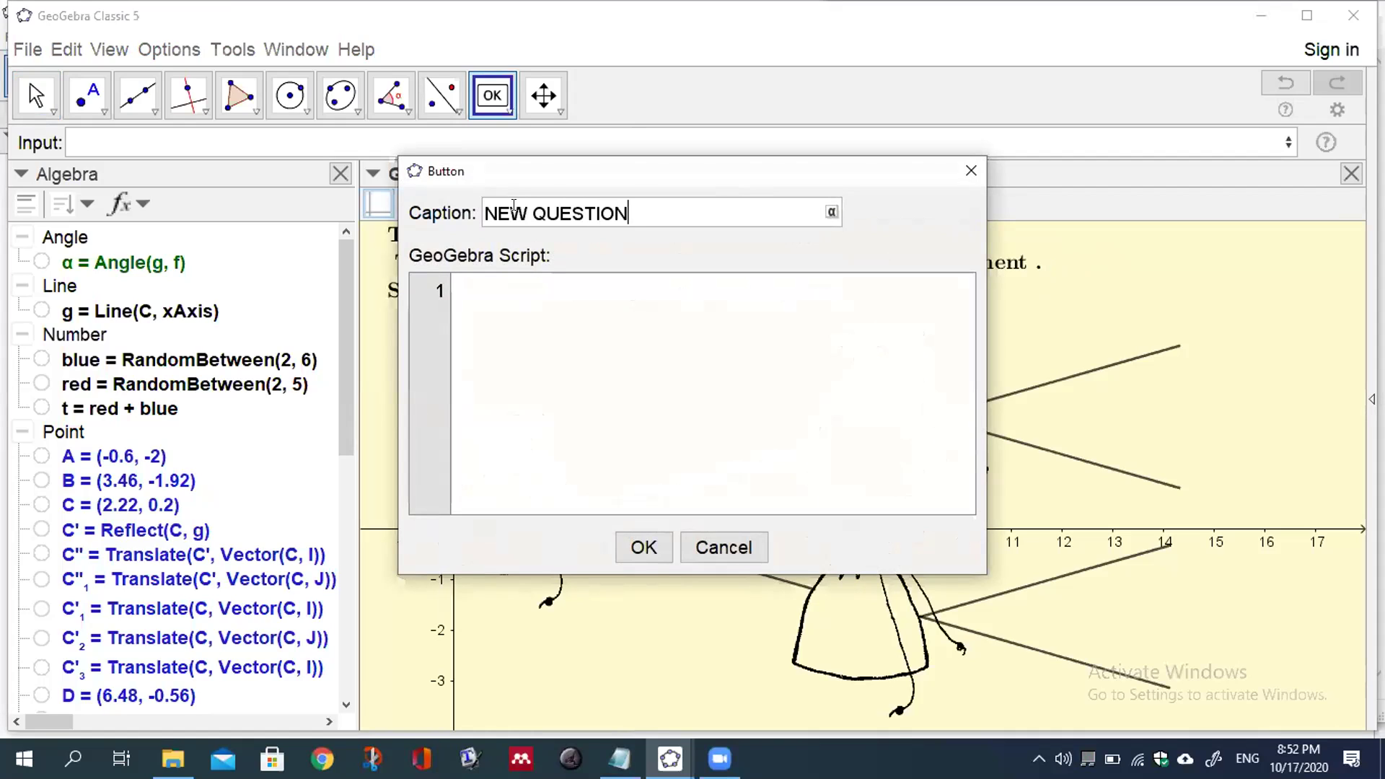
pyautogui.click(465, 284)
pyautogui.write('U')
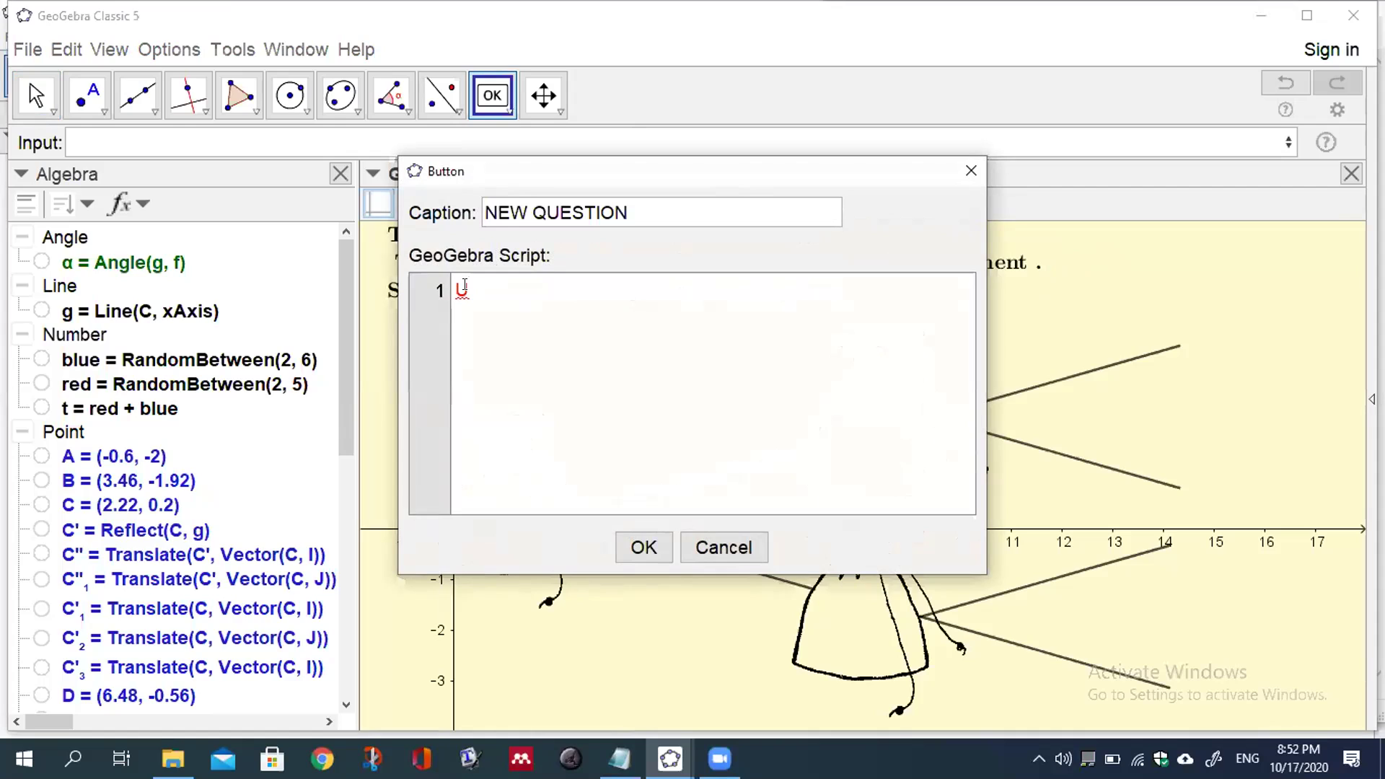
pyautogui.write('pdateConstrucy')
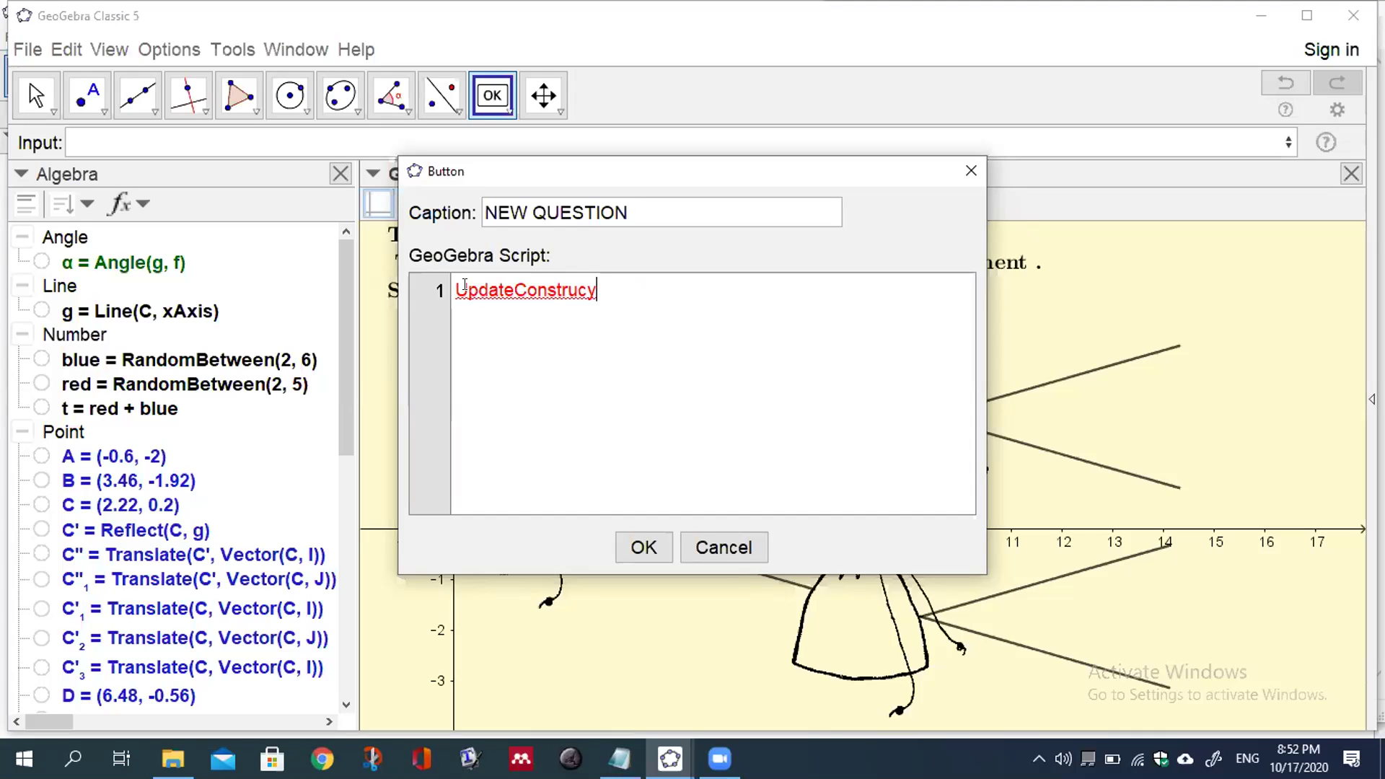
pyautogui.press('BackSpace')
pyautogui.write('tion[]')
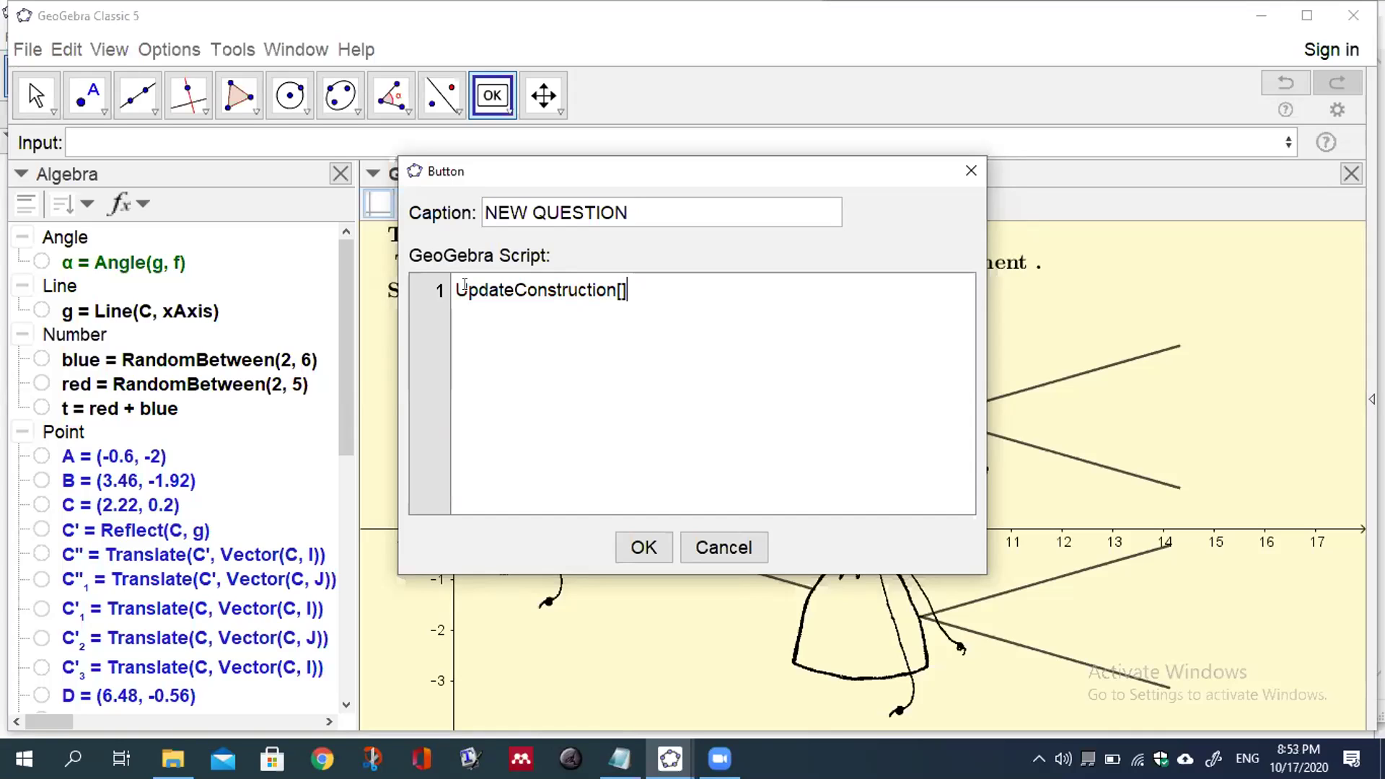
pyautogui.click(481, 315)
pyautogui.click(644, 541)
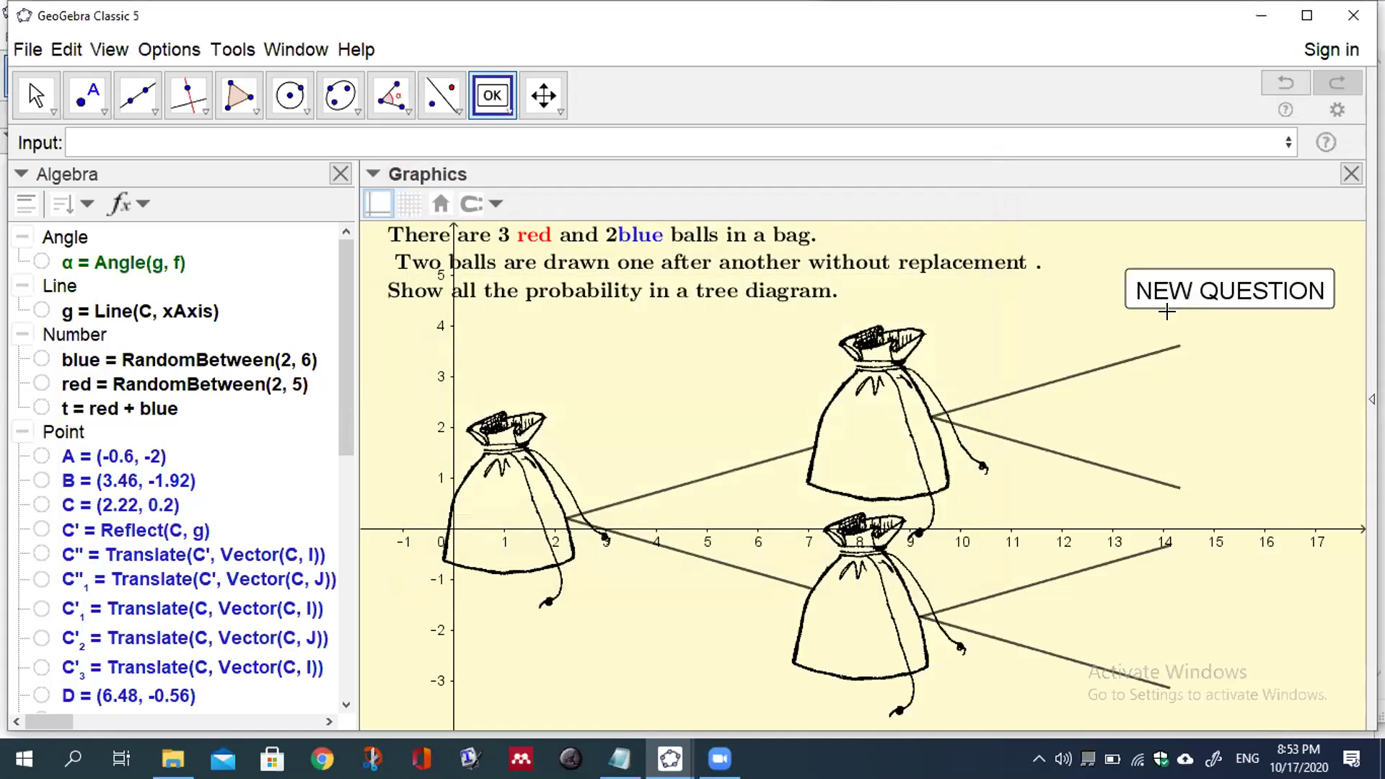
# Step: Move the NEW QUESTION button slightly up and to the left, level with the problem text's second line
pyautogui.moveTo(1191, 297); pyautogui.dragTo(1163, 261)
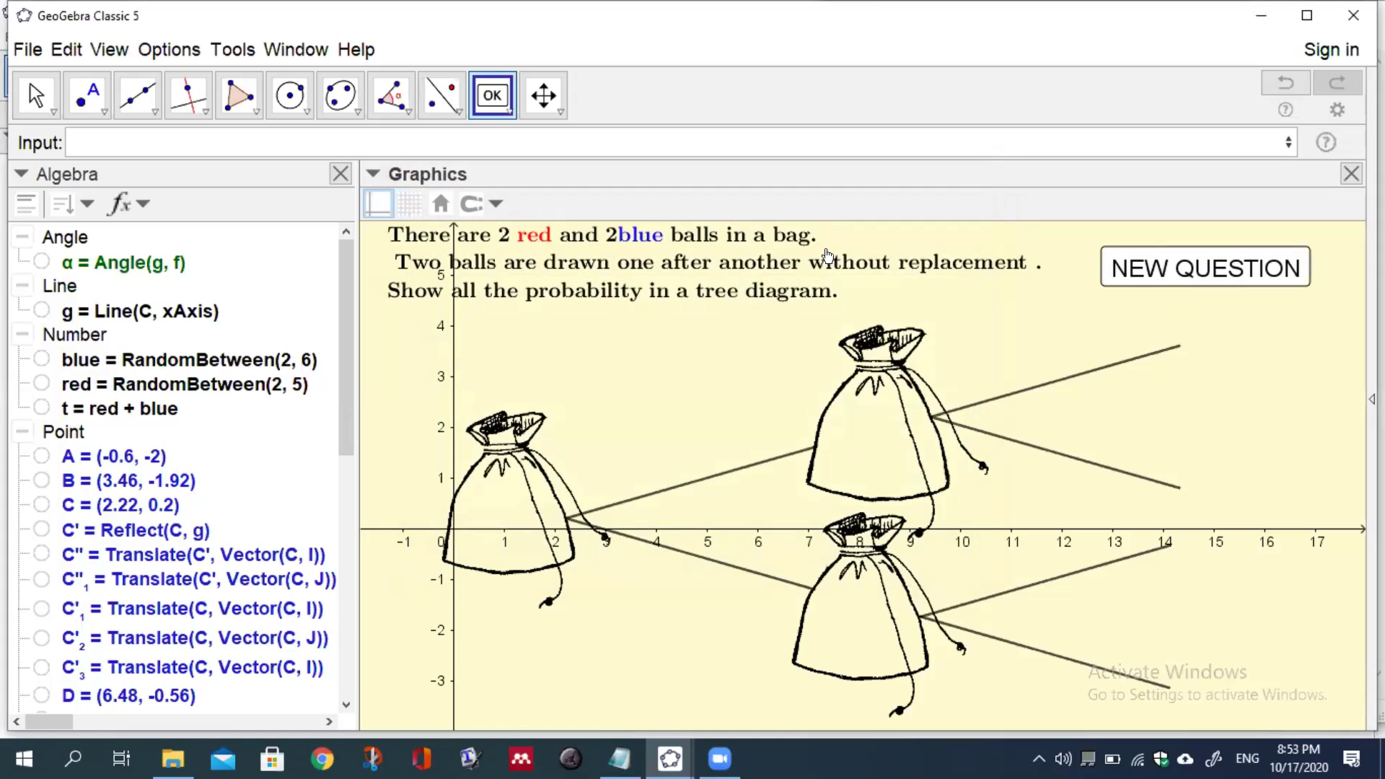
pyautogui.click(1154, 273)
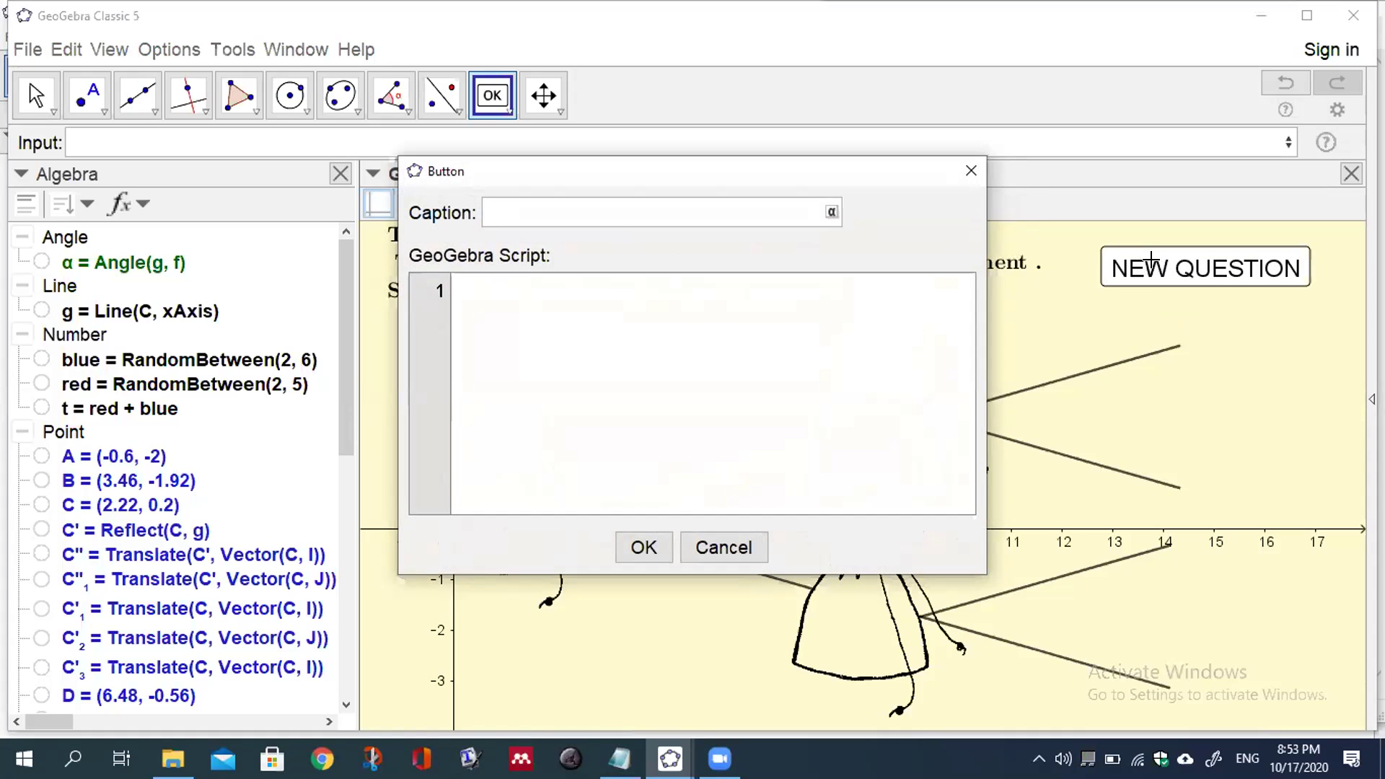
pyautogui.click(970, 171)
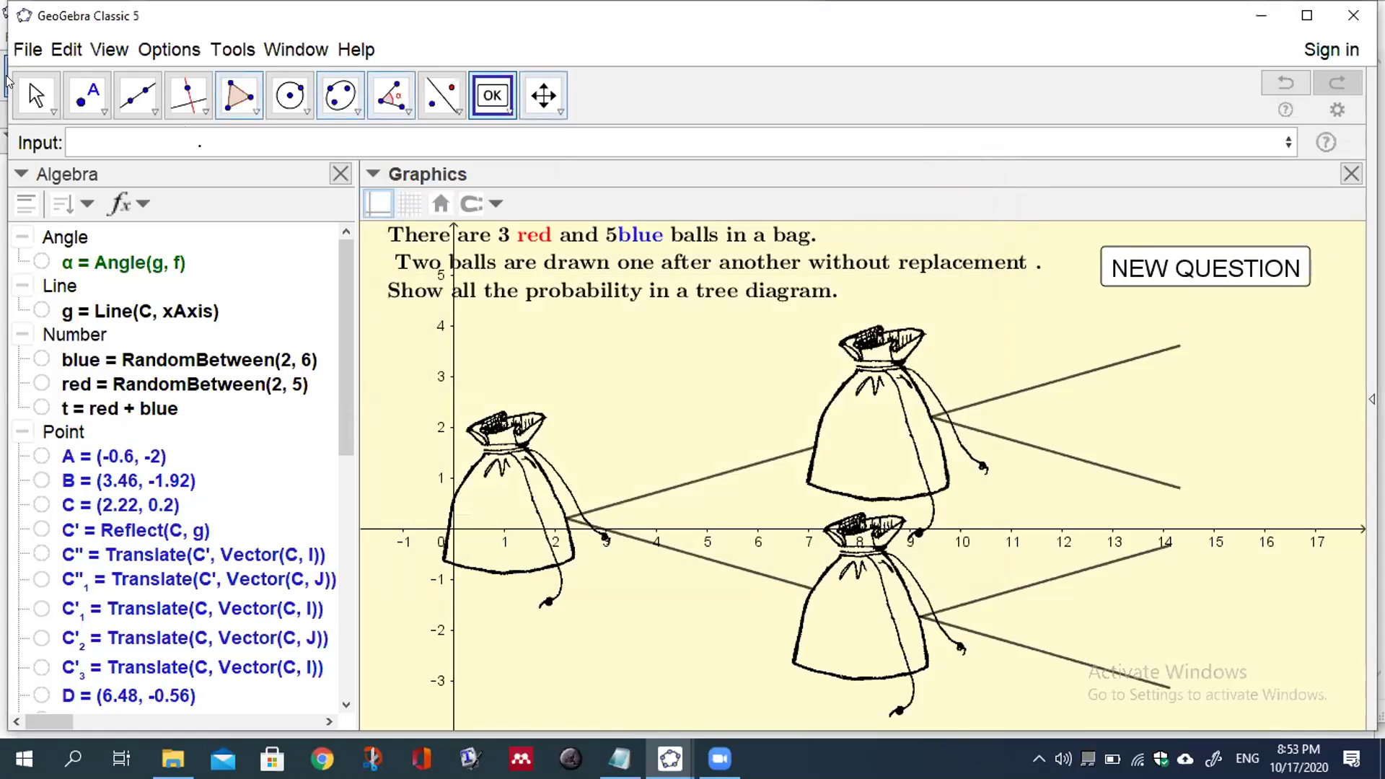
# Step: Test the NEW QUESTION button by running it several times to regenerate the random red and blue counts
pyautogui.click(35, 95)
pyautogui.click(1137, 266)
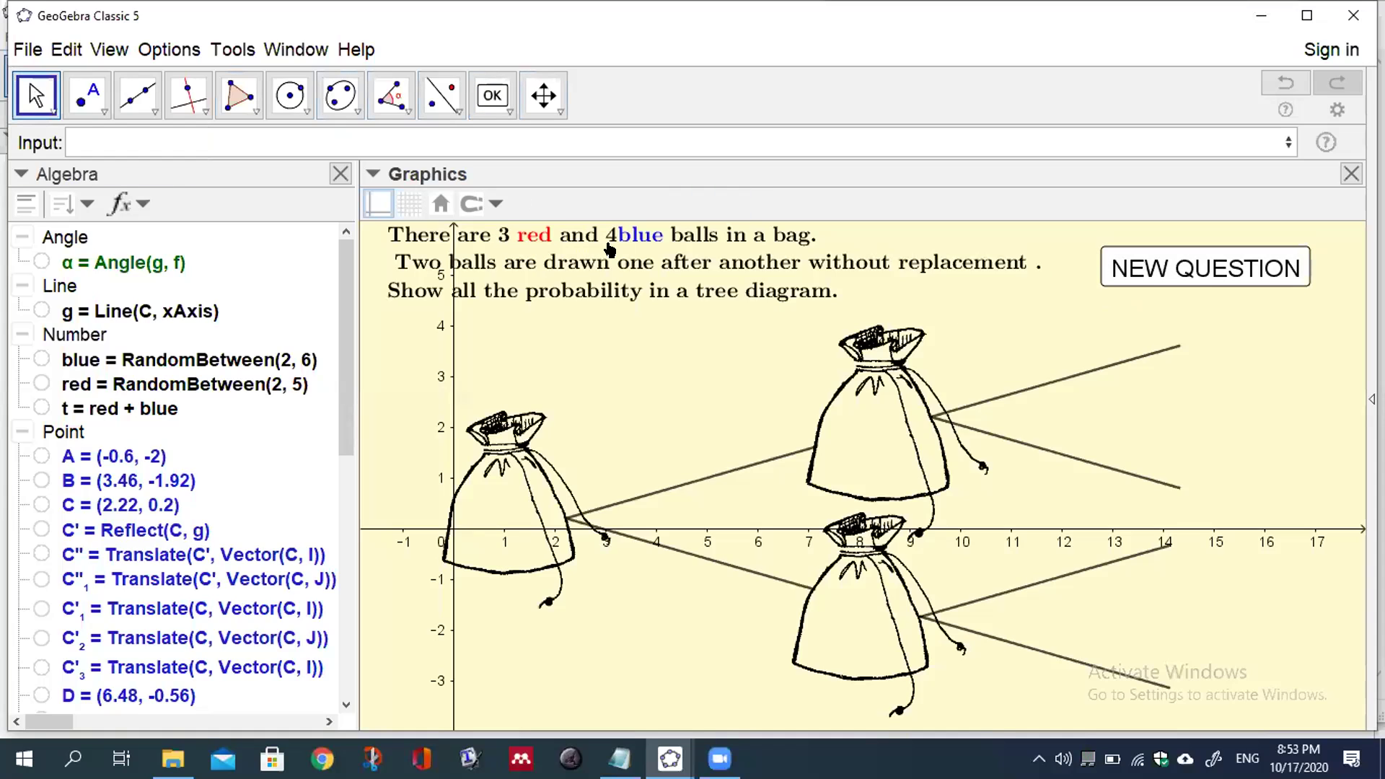
pyautogui.click(1106, 264)
pyautogui.click(1105, 264)
pyautogui.click(1105, 264)
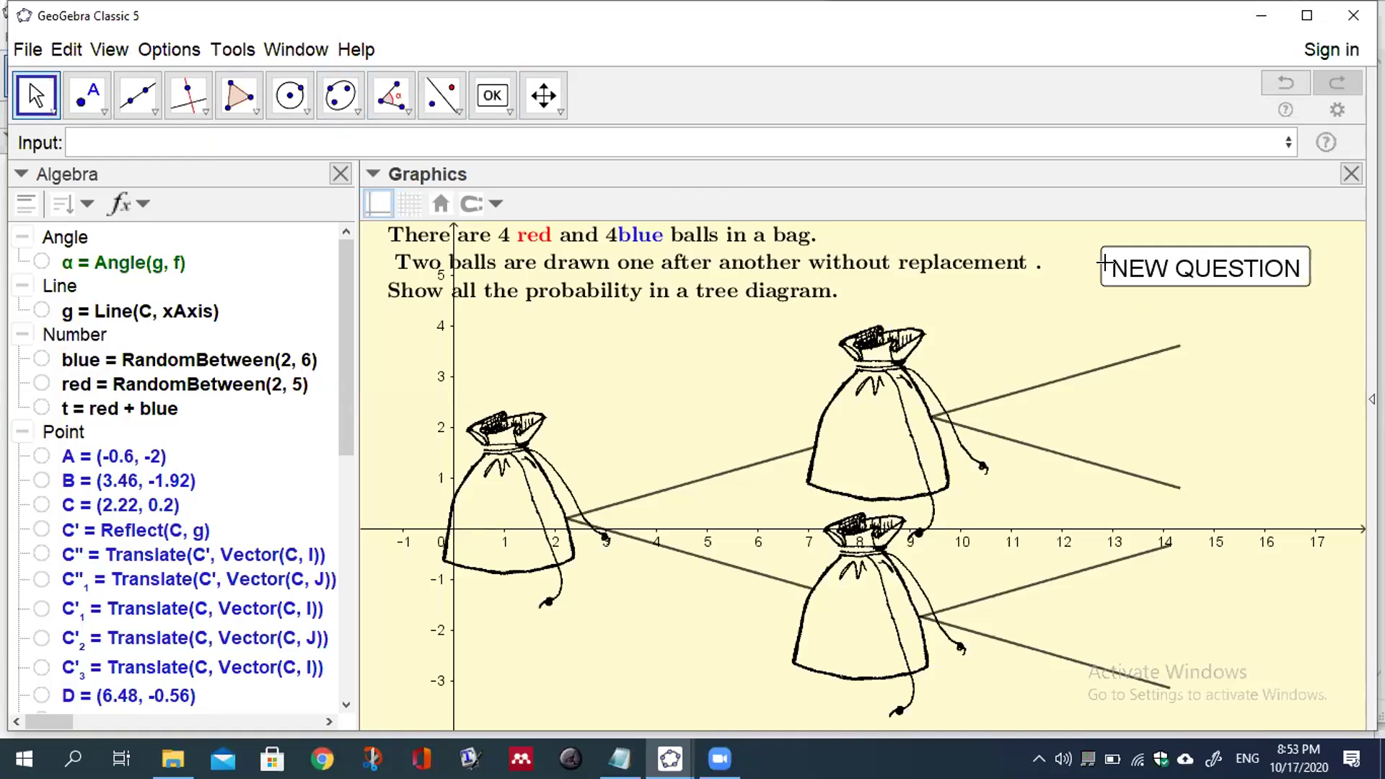
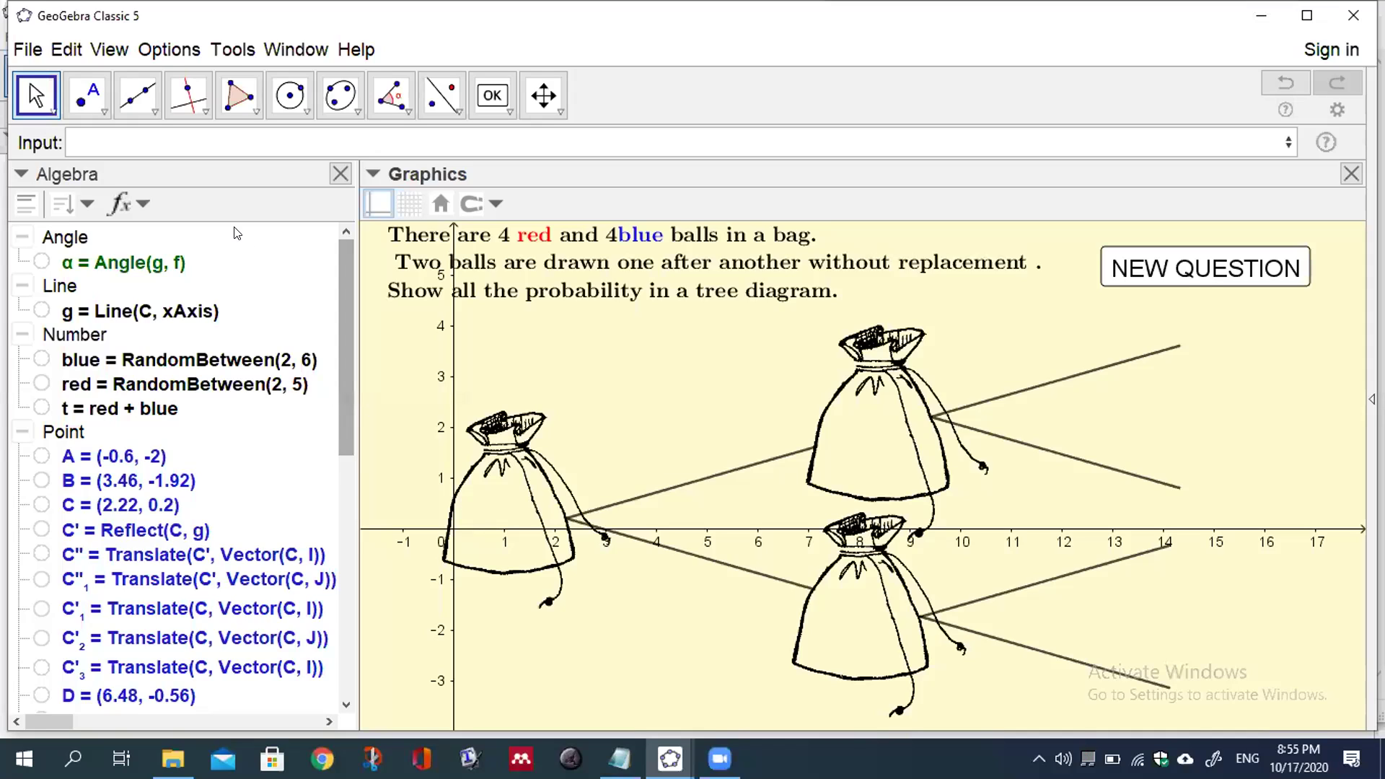
# Step: Start defining a list x1 as Sample with a With Replacement argument, nesting a Sequence with expression, variable, start, end and increment as its list
pyautogui.click(95, 139)
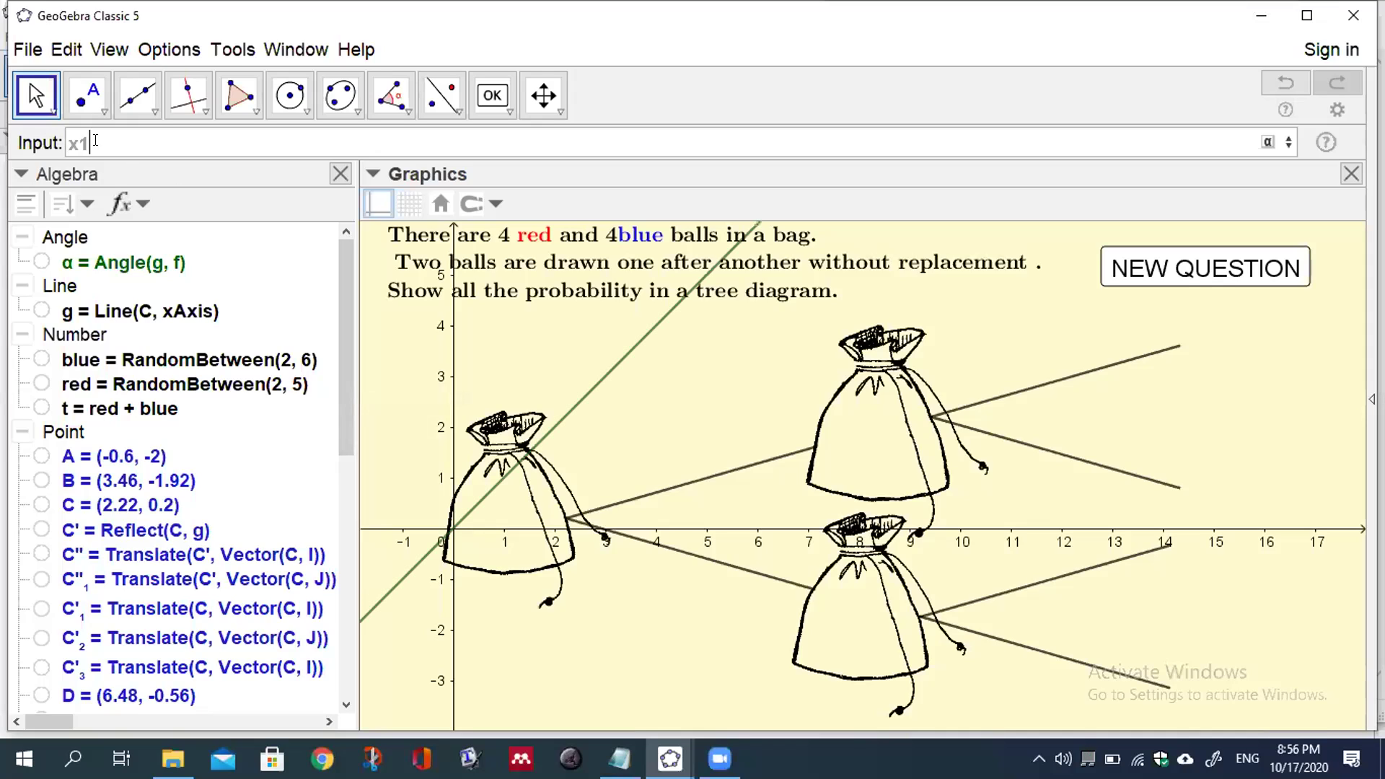
pyautogui.write('=sam')
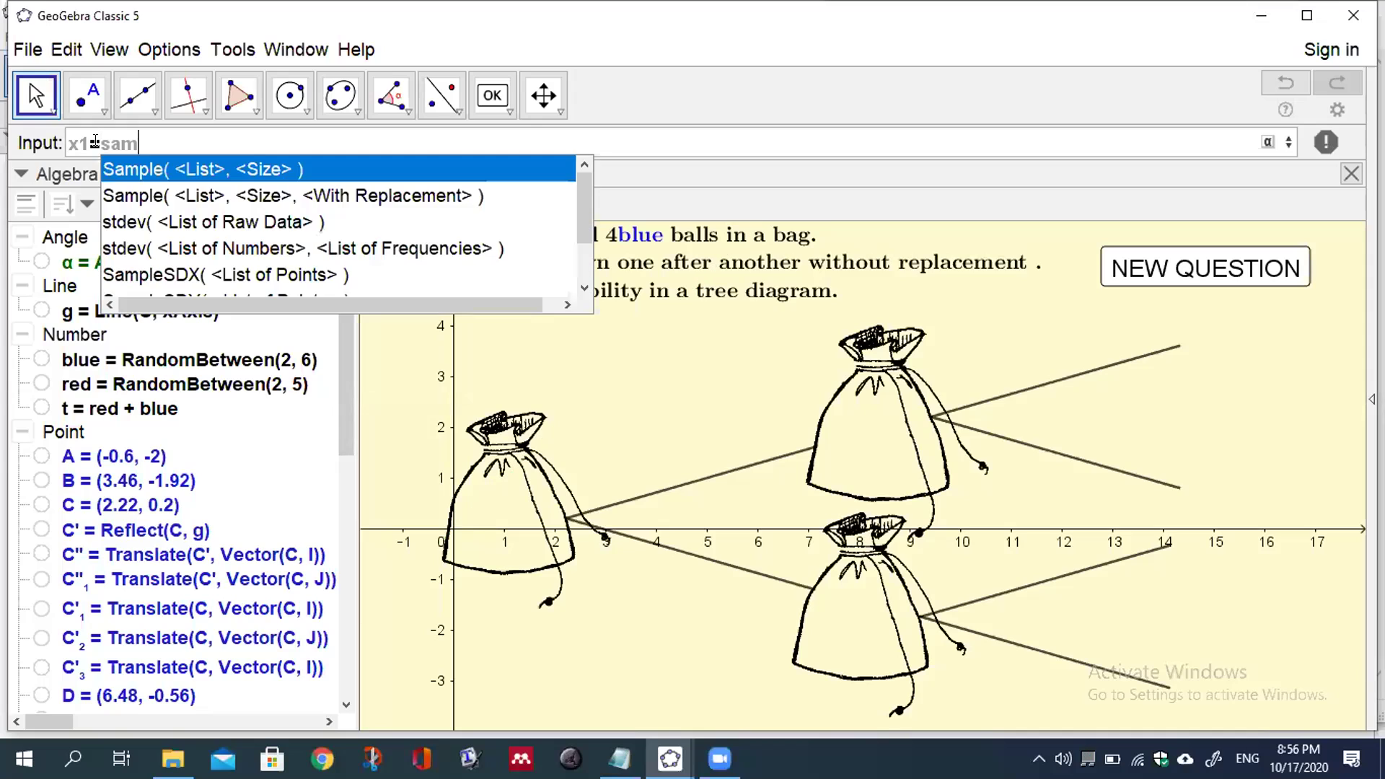
pyautogui.click(152, 193)
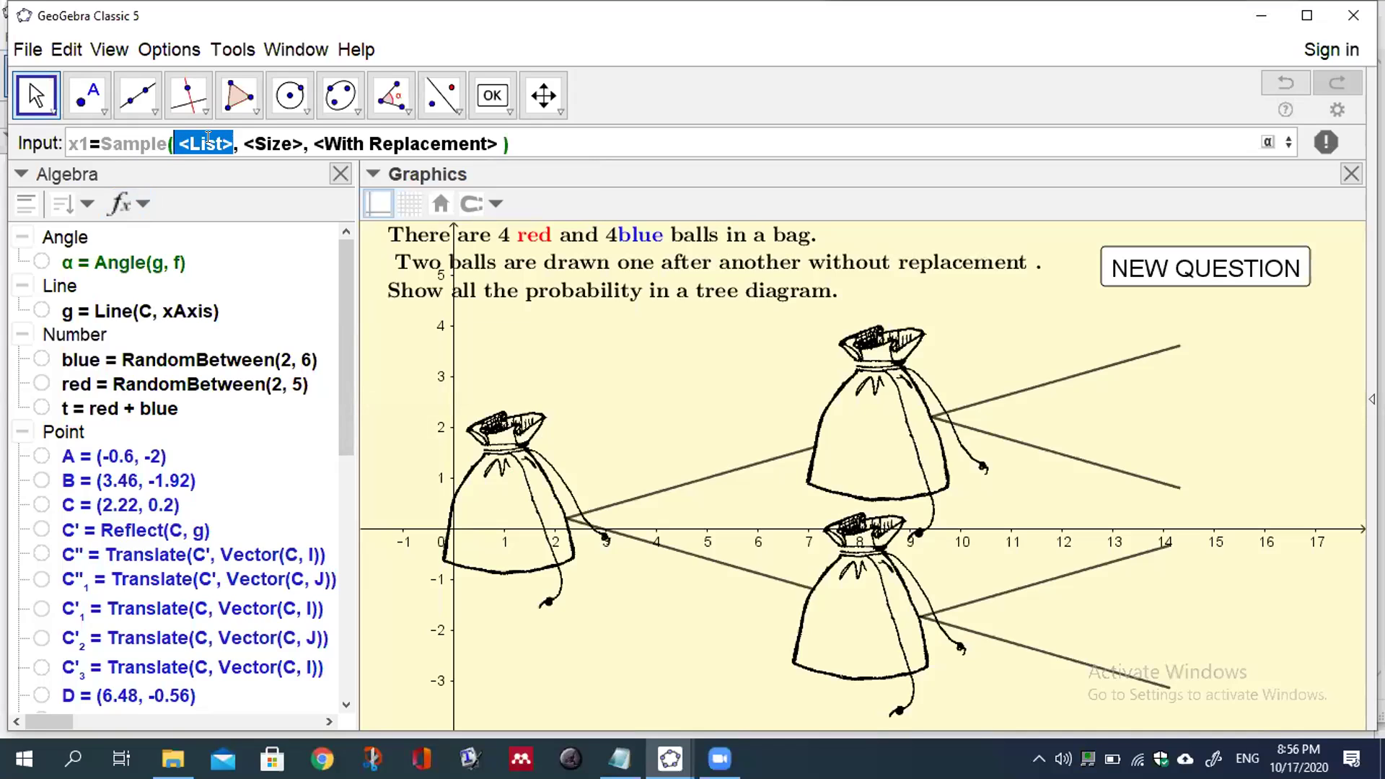
pyautogui.write('seq')
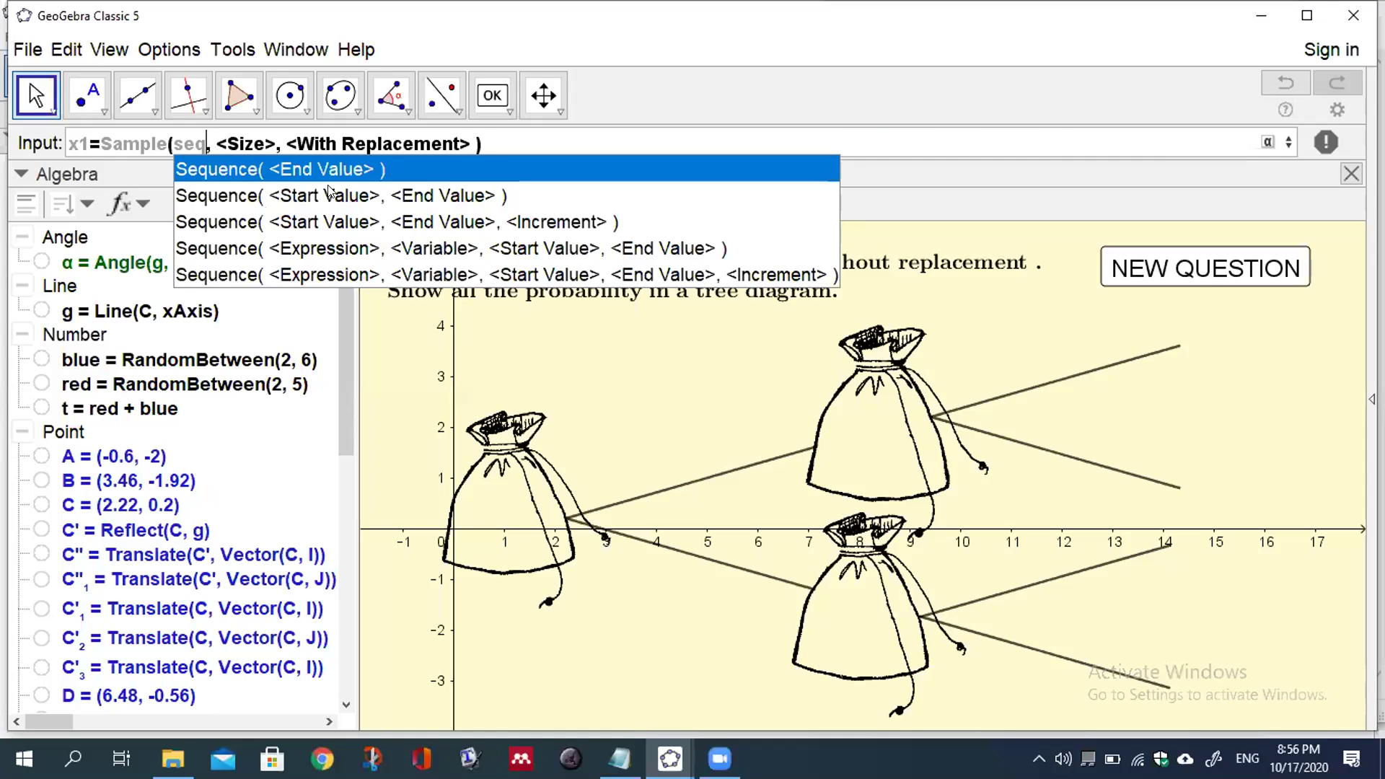
pyautogui.click(321, 275)
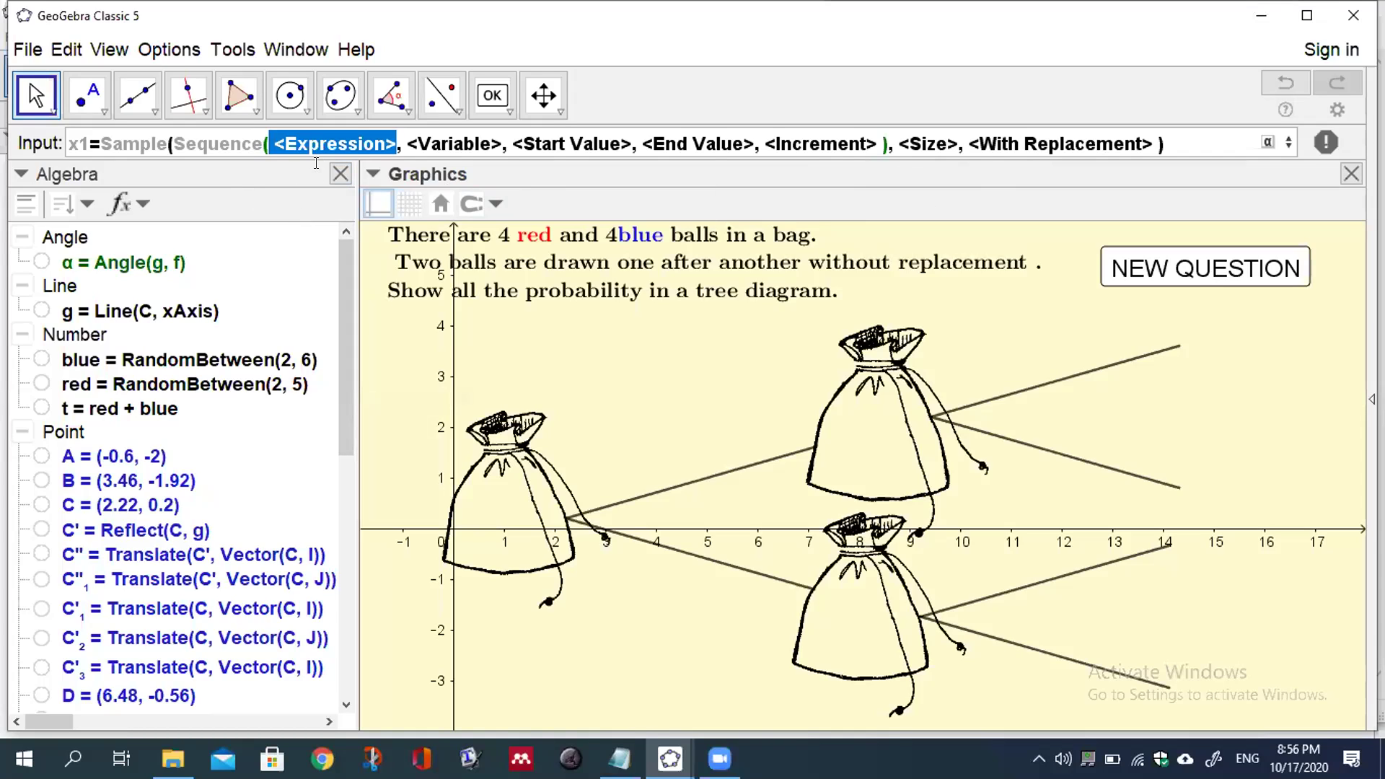
# Step: Fill in x1's Sequence with expression i+1, variable i, start value -0.5, end value 1 and increment 0.12
pyautogui.write('i')
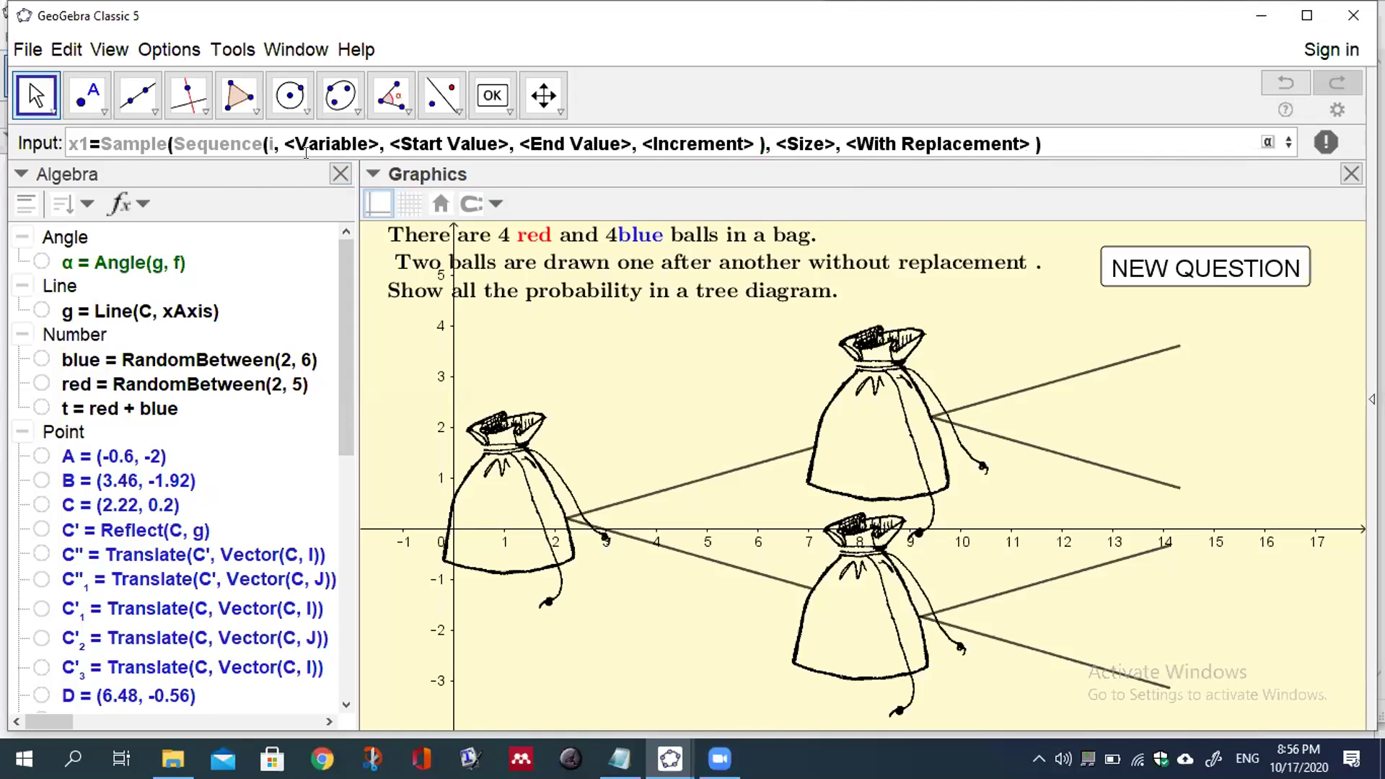
pyautogui.write('+1')
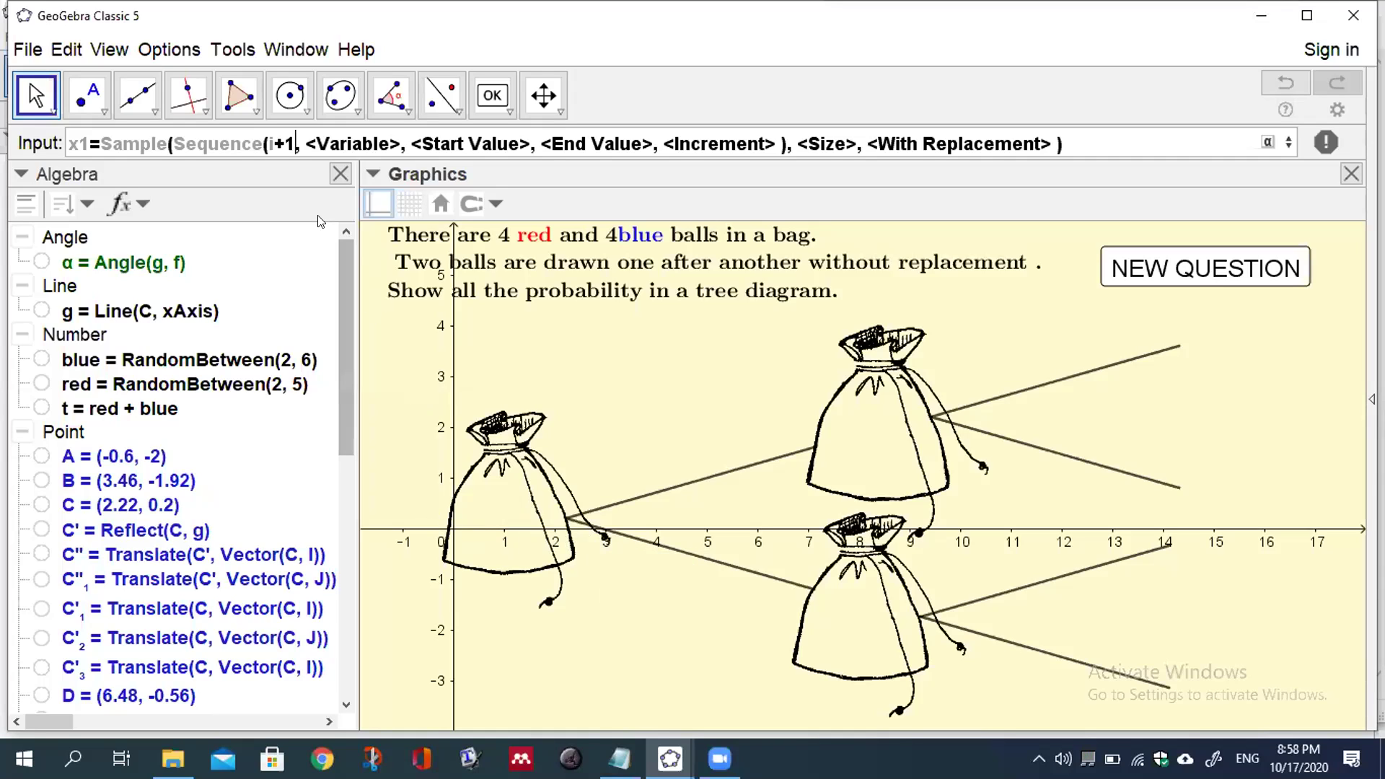
pyautogui.press('Tab')
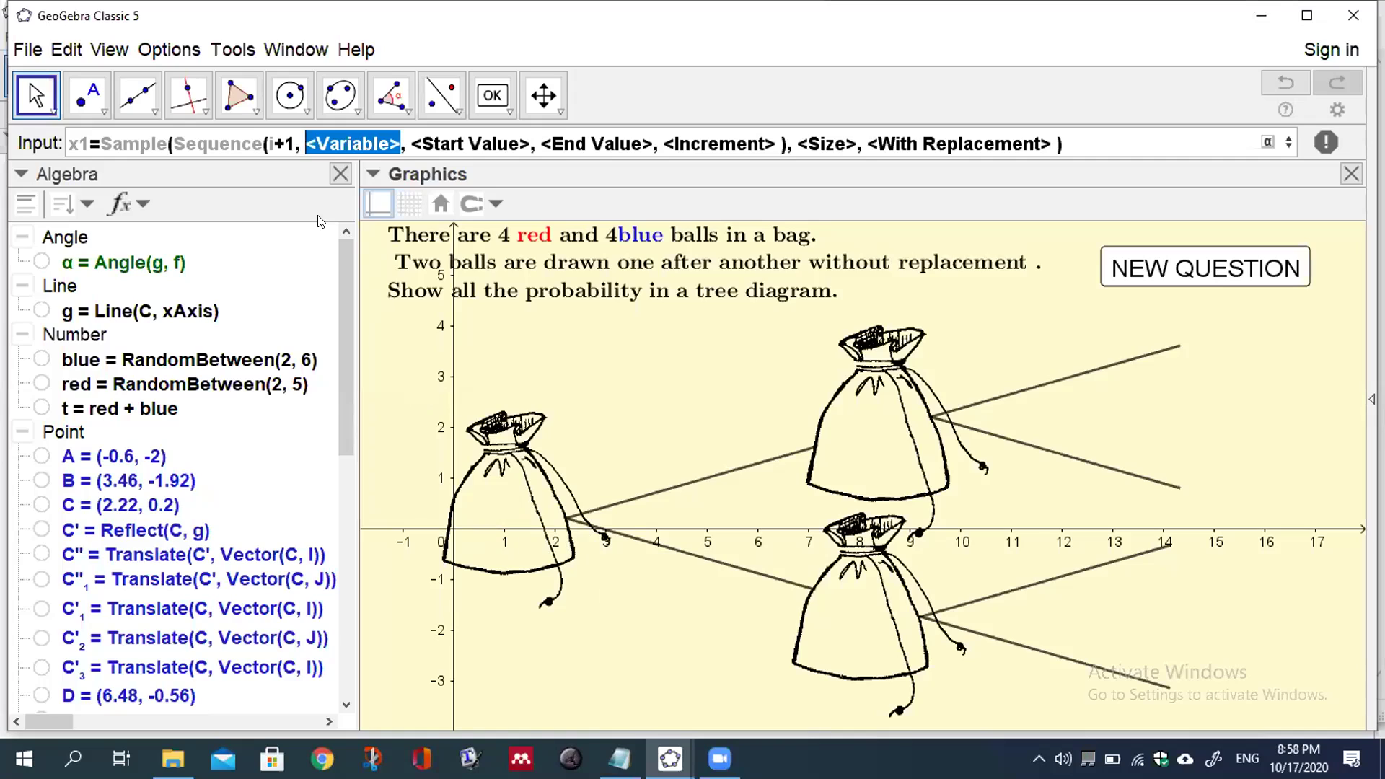
pyautogui.write('i')
pyautogui.press('Tab')
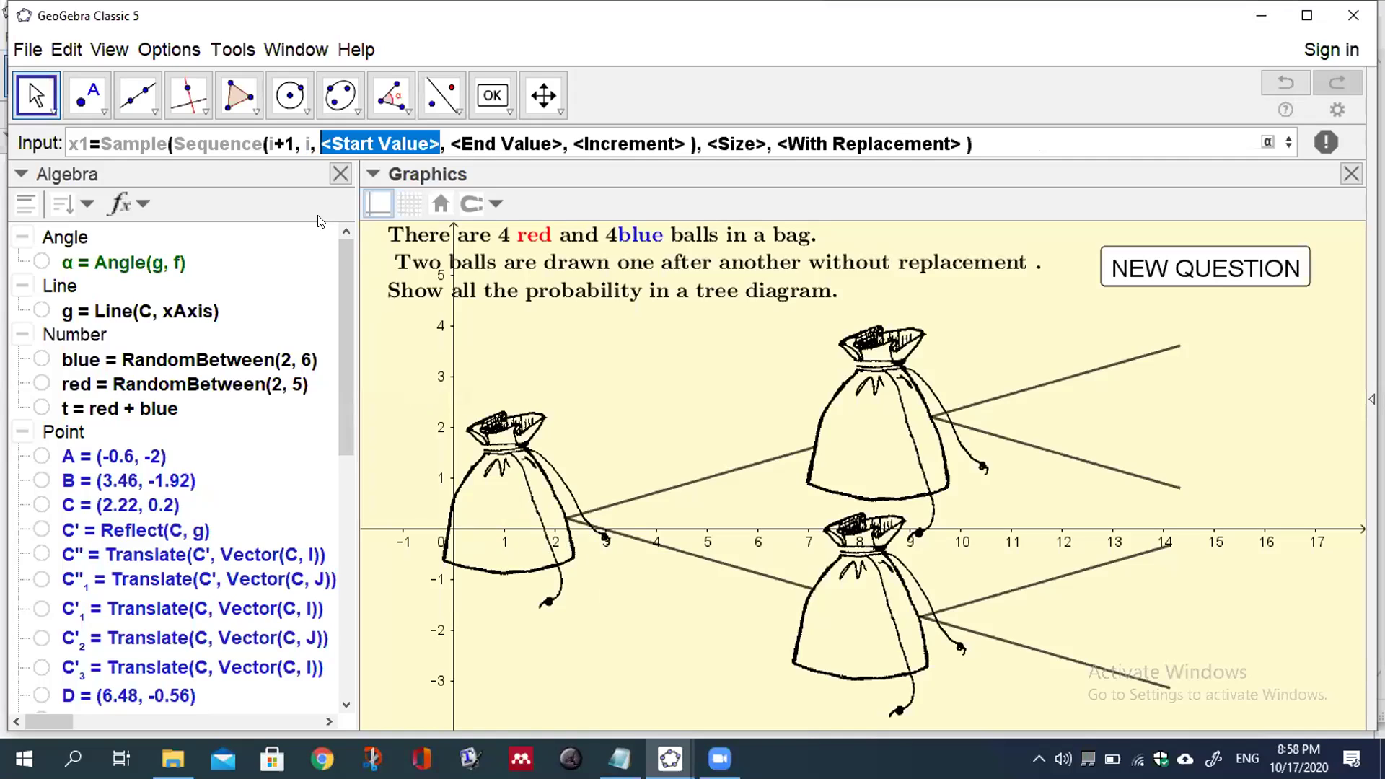
pyautogui.write('-0')
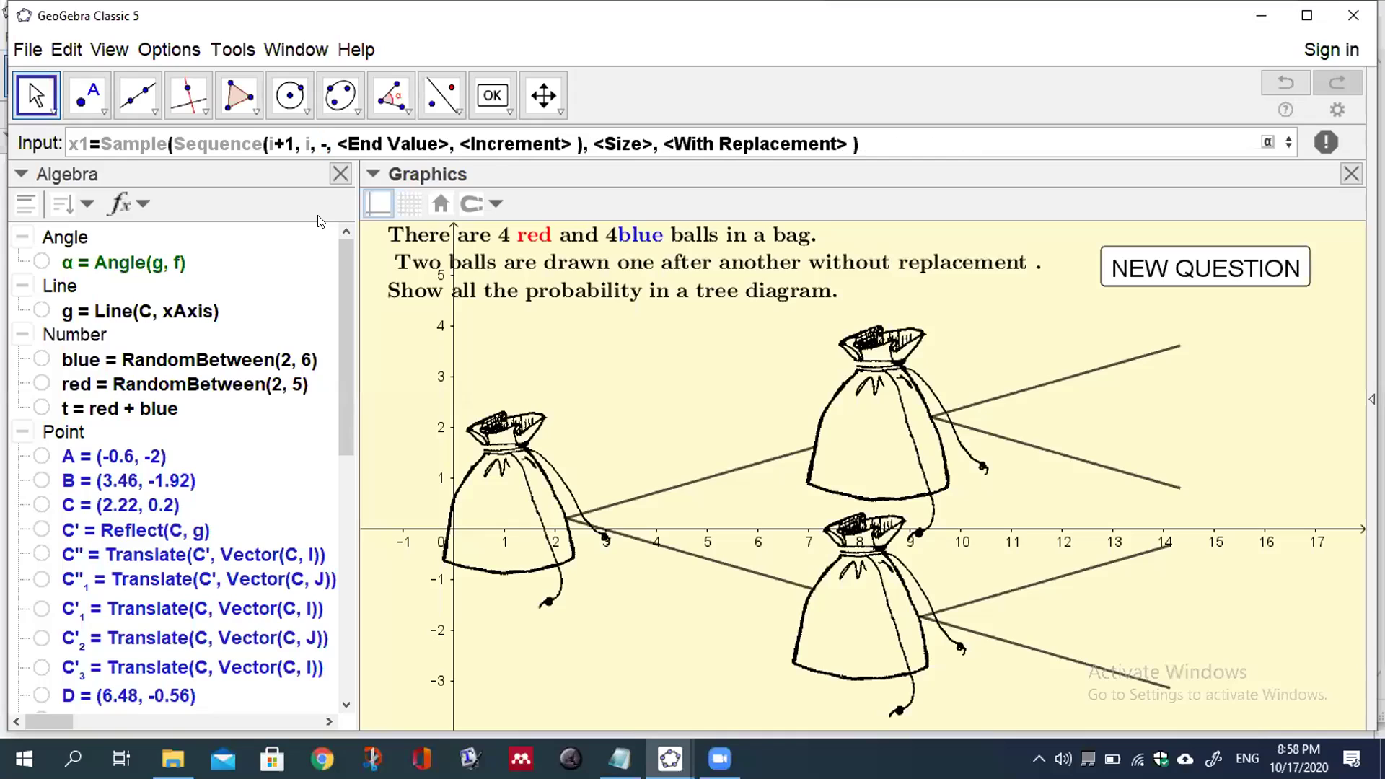
pyautogui.write('.5')
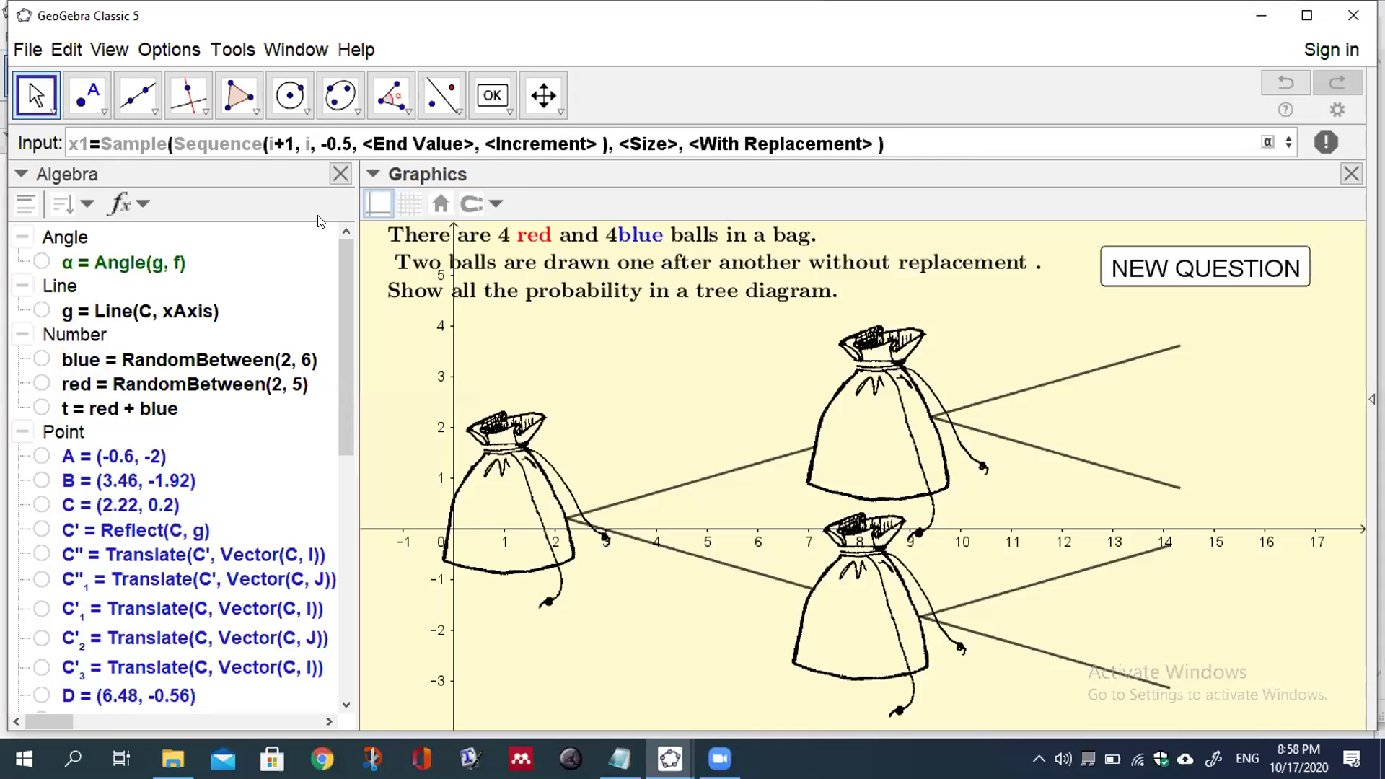
pyautogui.press('Tab')
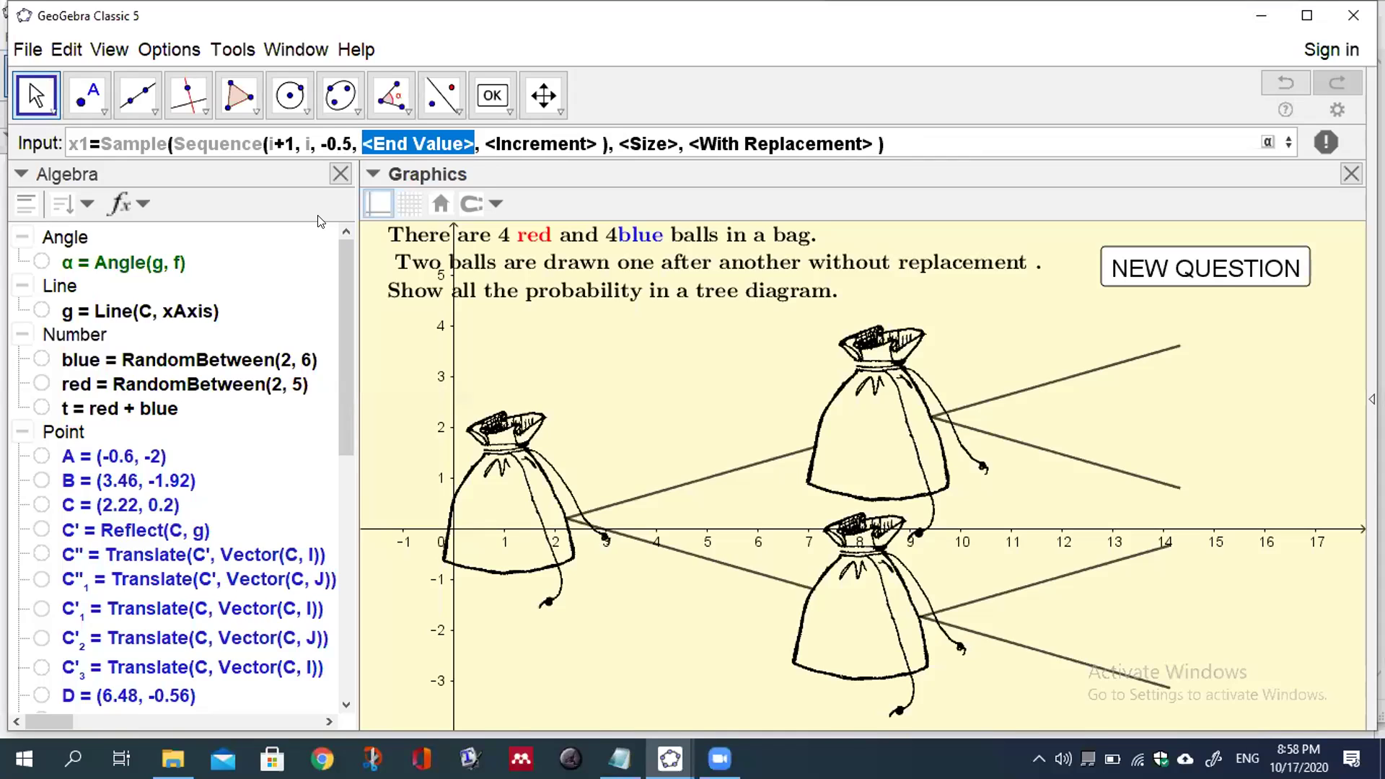
pyautogui.write('1')
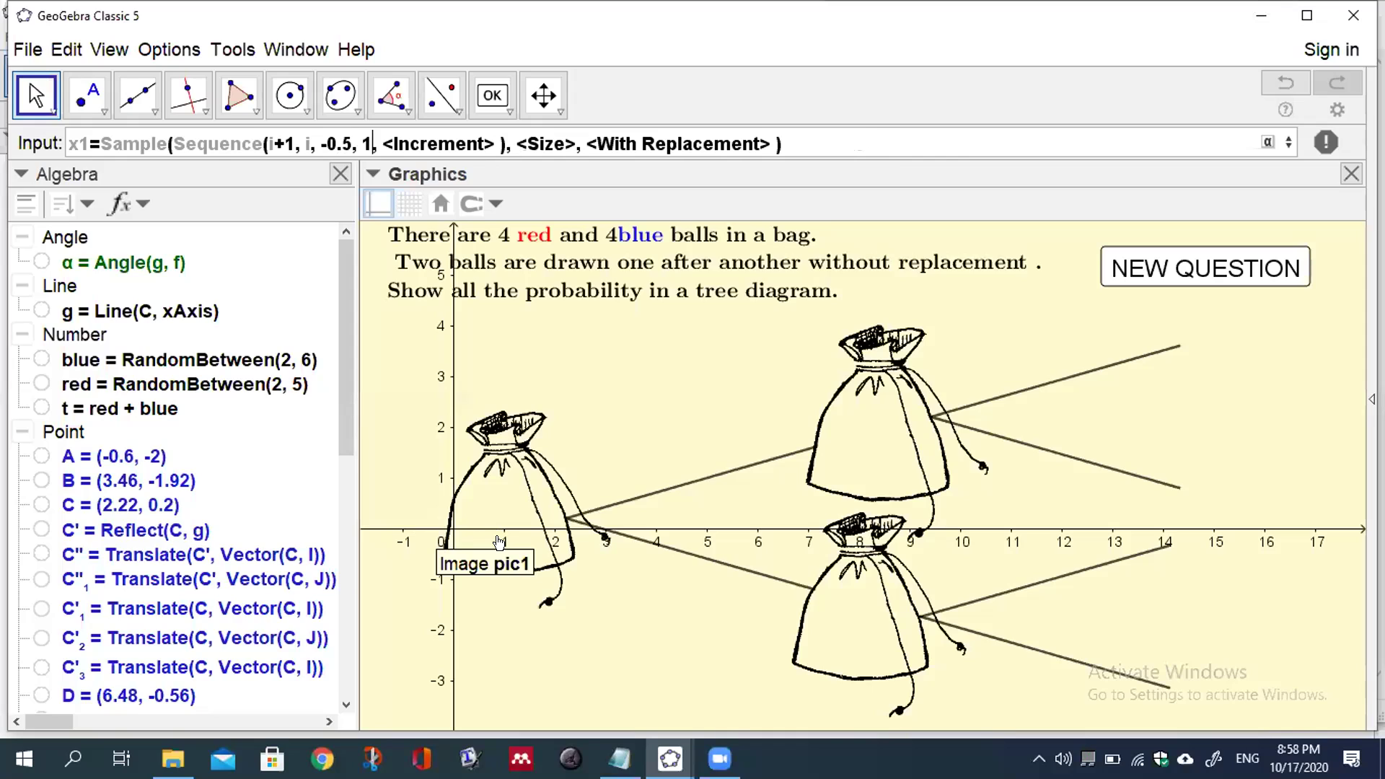
pyautogui.press('Tab')
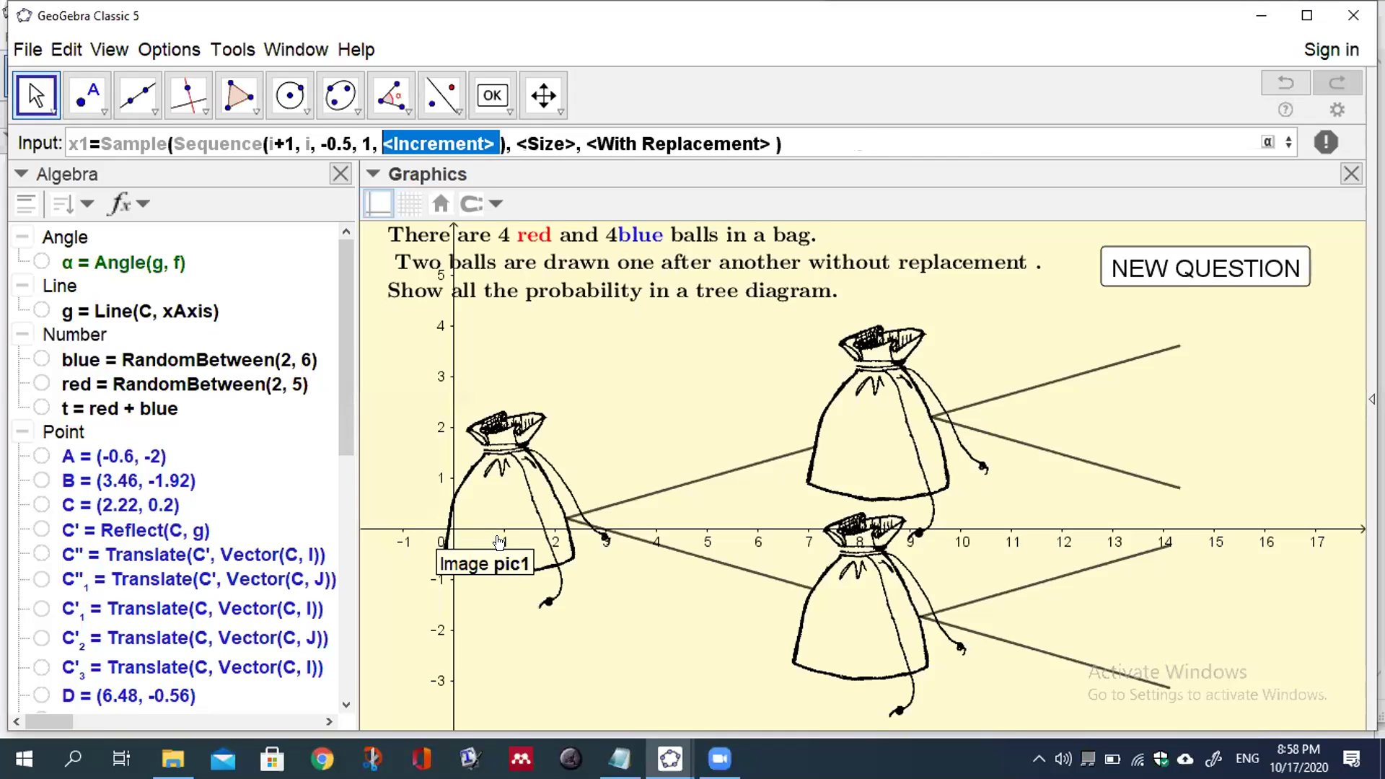
pyautogui.write('0')
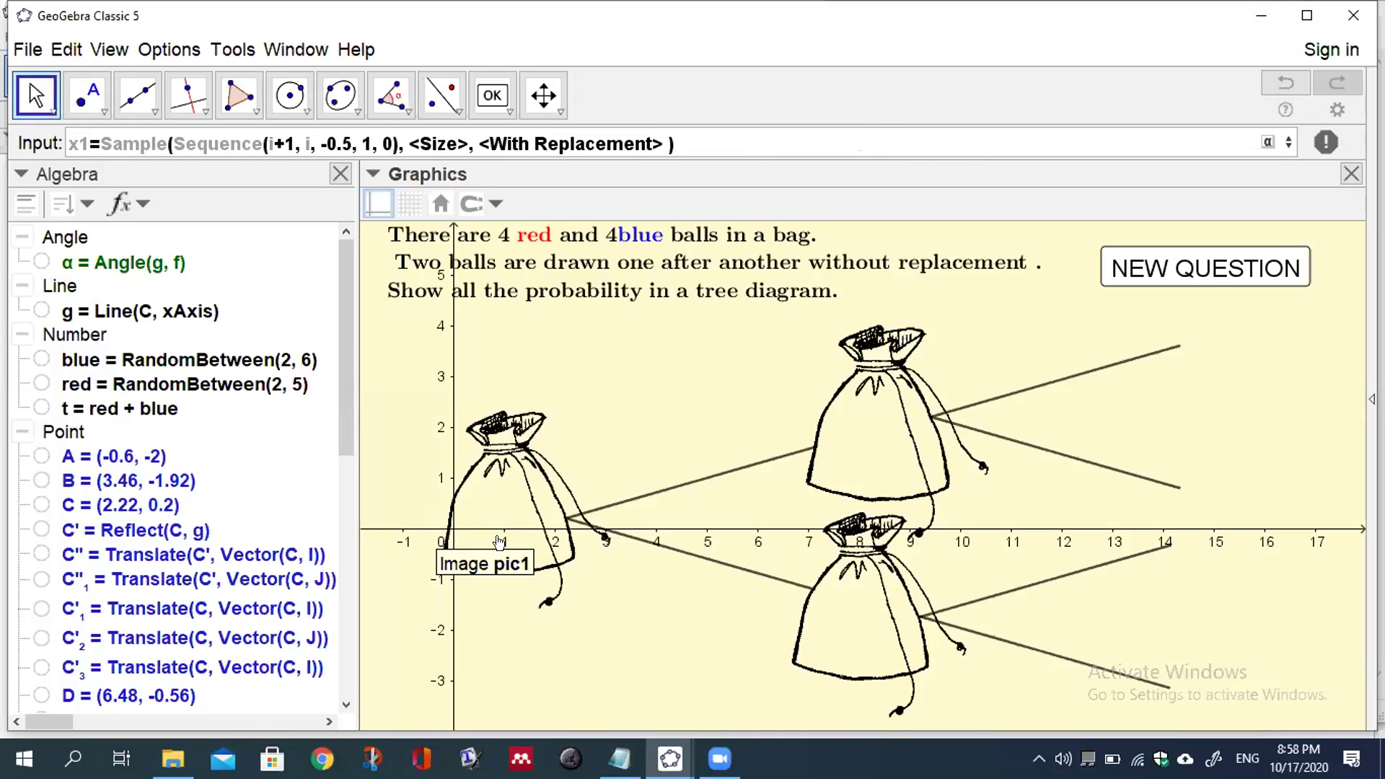
pyautogui.write('.')
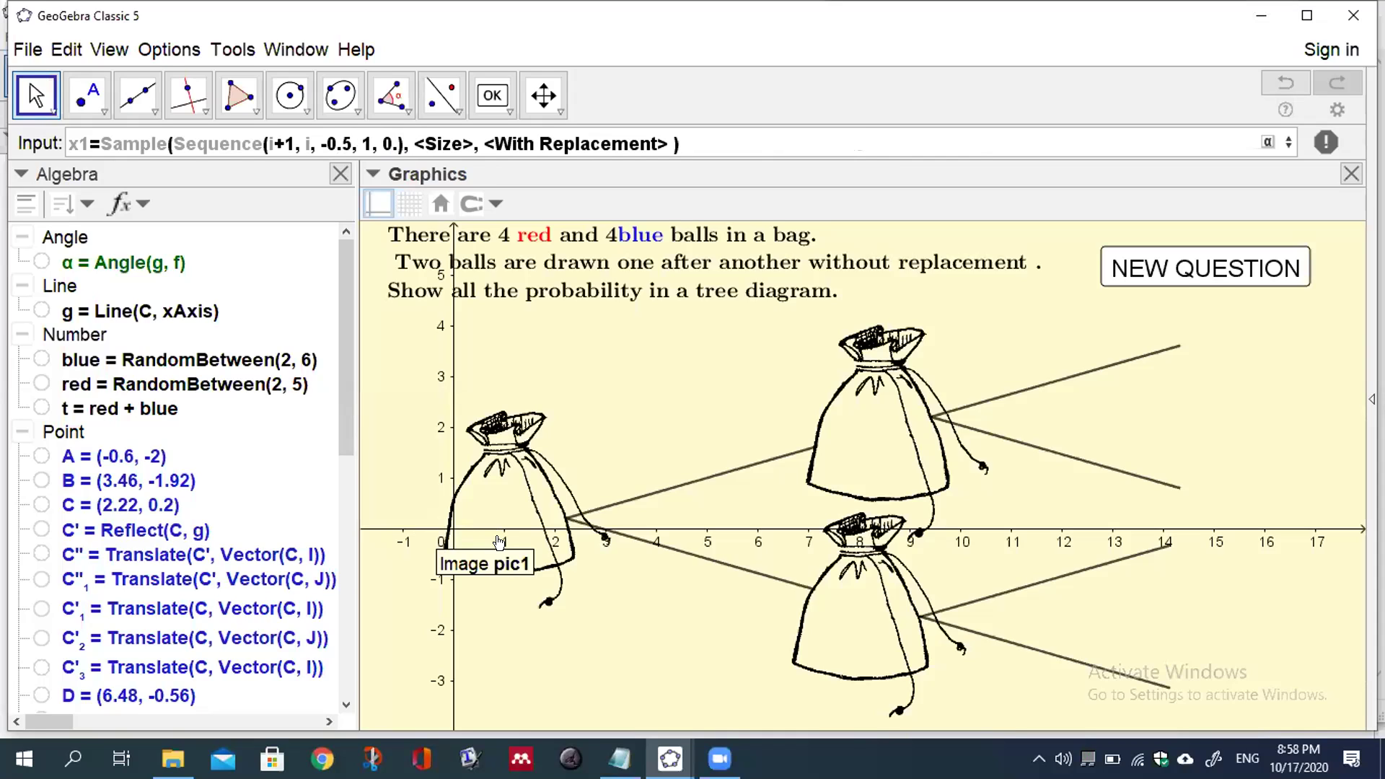
pyautogui.write('12')
pyautogui.press('Tab')
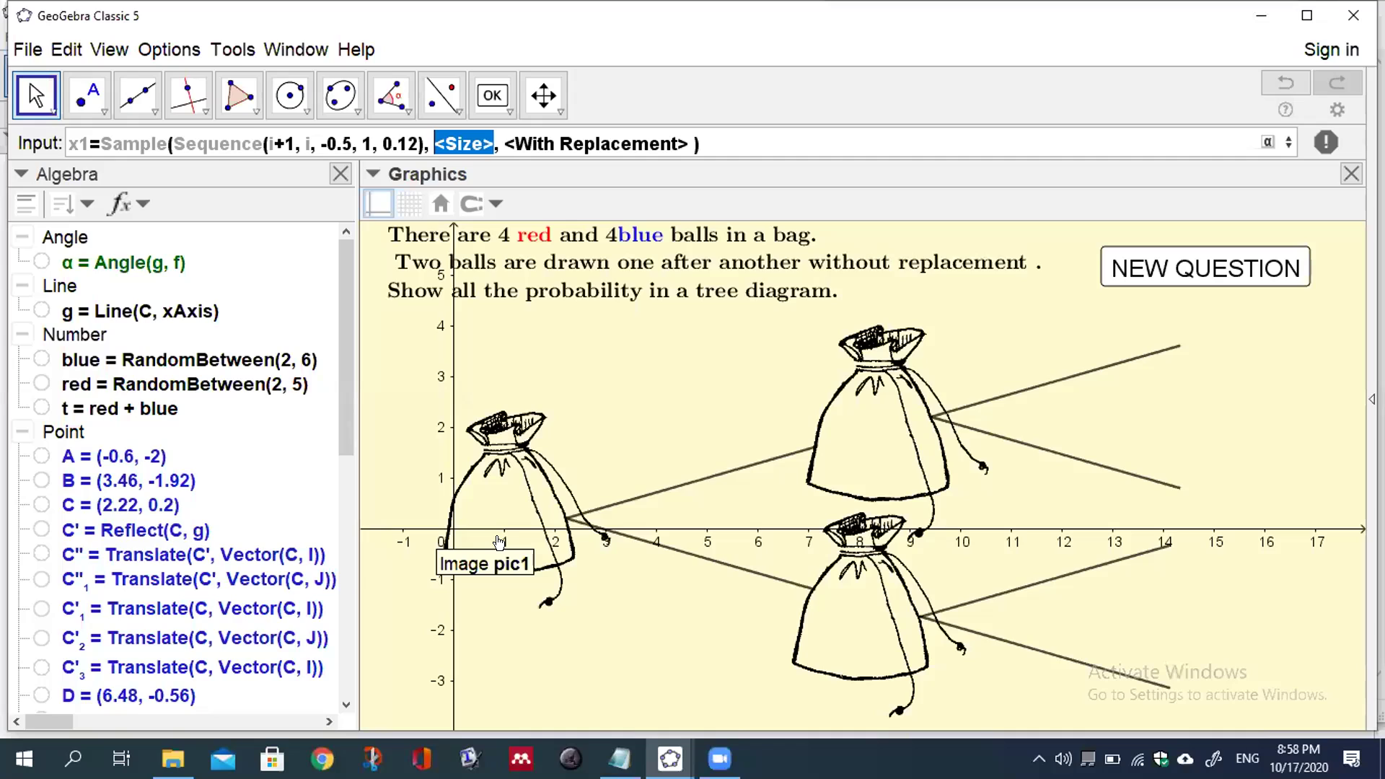
# Step: Set x1's sample size to red and its replacement argument to false, and create the list
pyautogui.write('re')
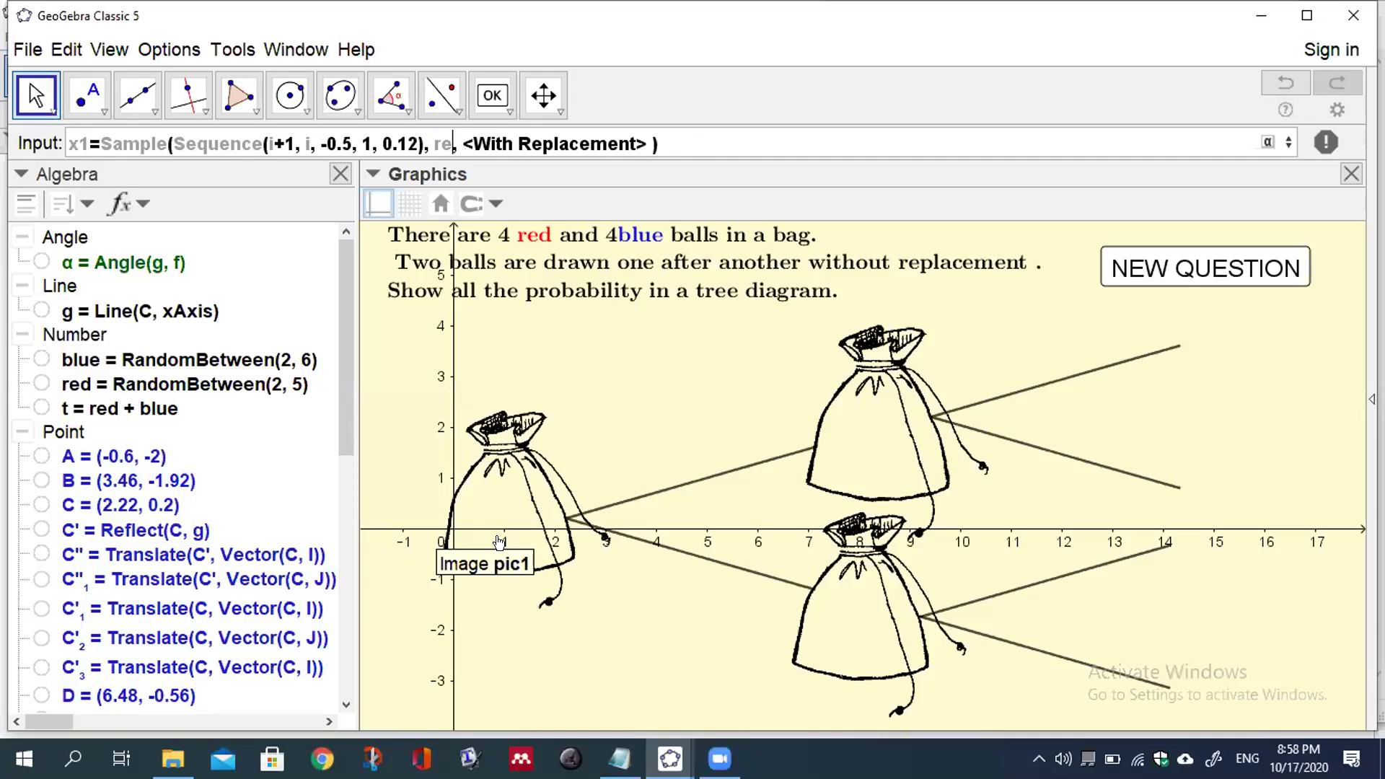
pyautogui.write('d')
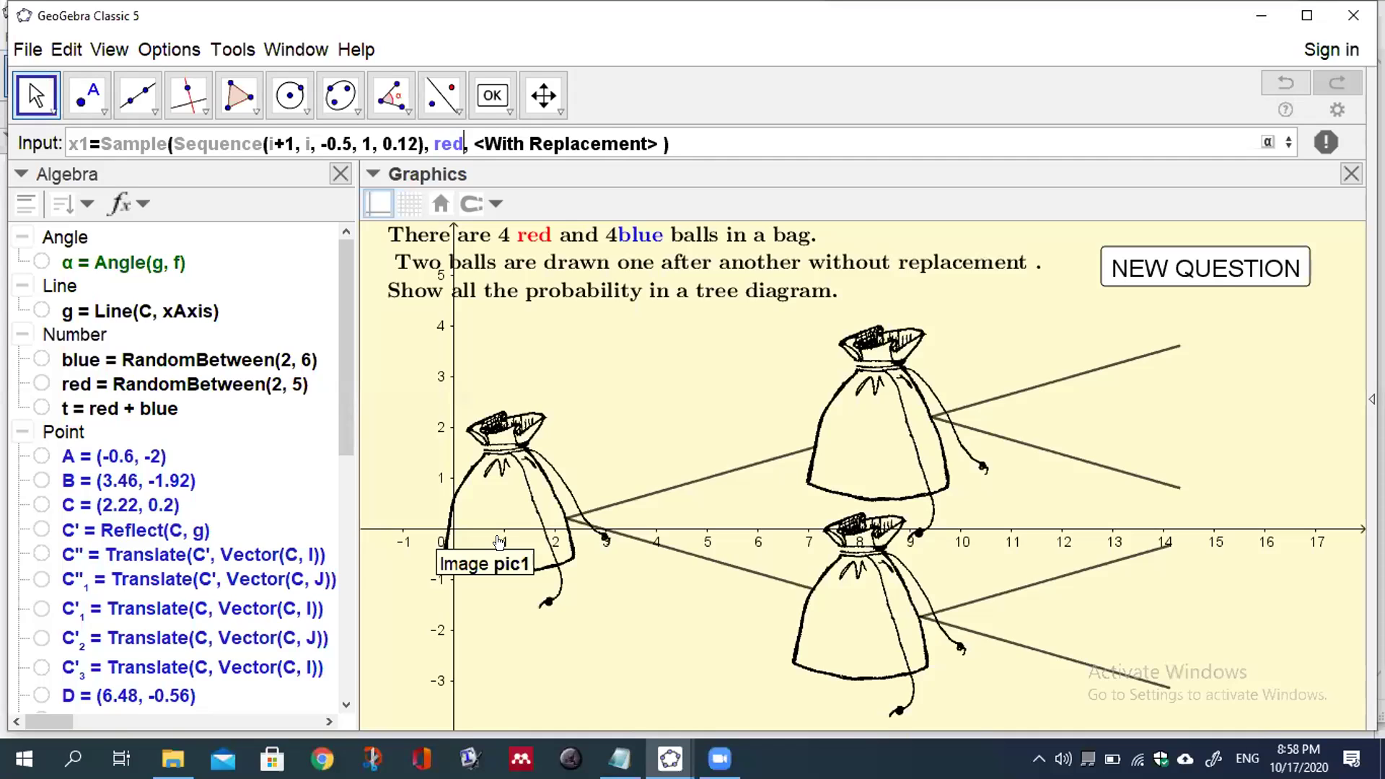
pyautogui.press('Tab')
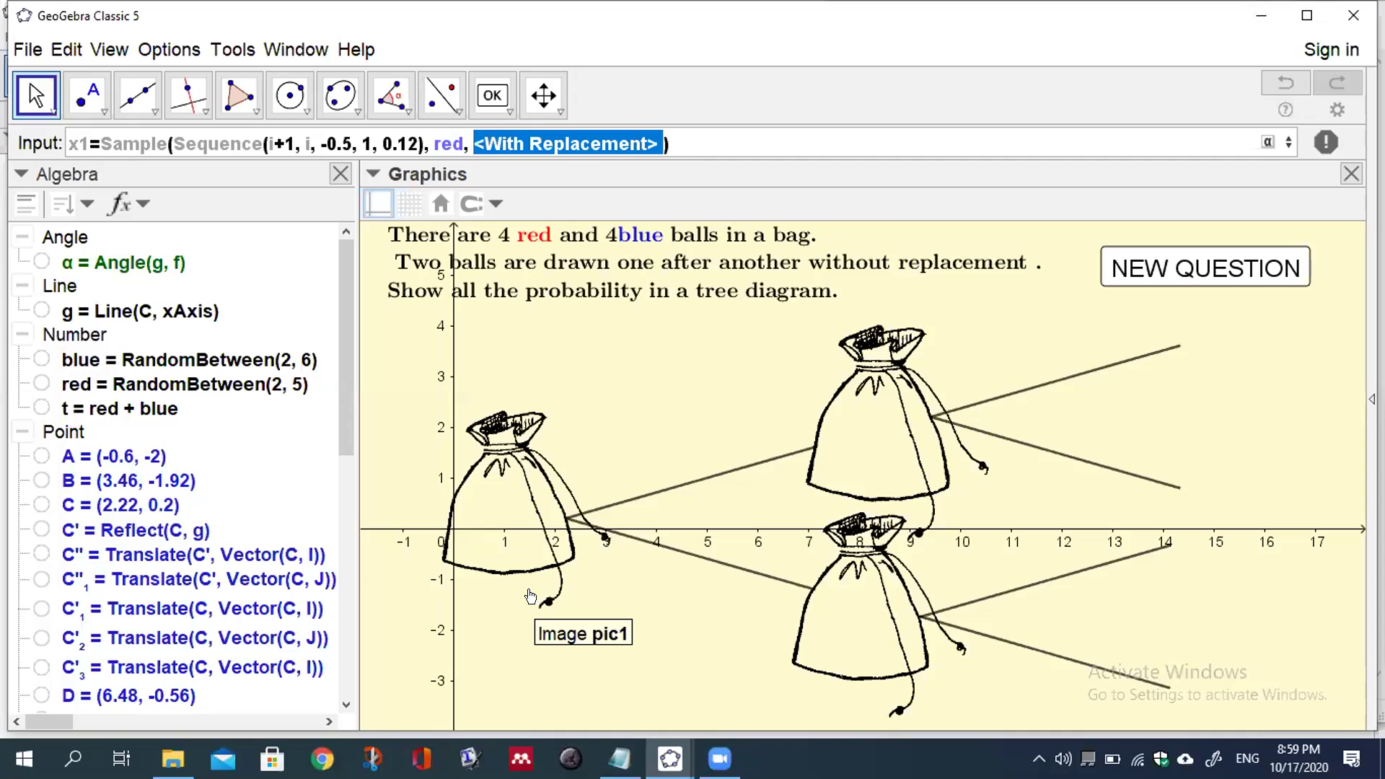
pyautogui.write('fals')
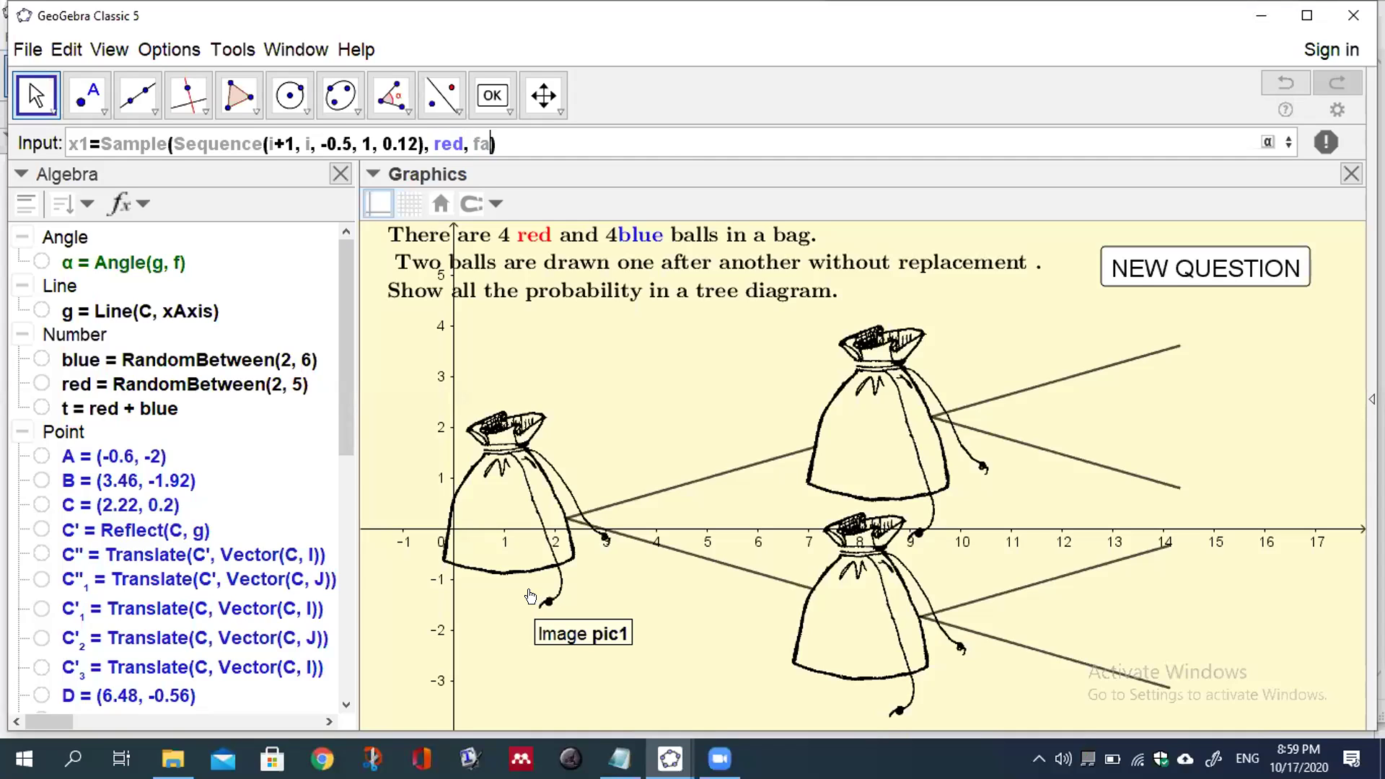
pyautogui.write('e')
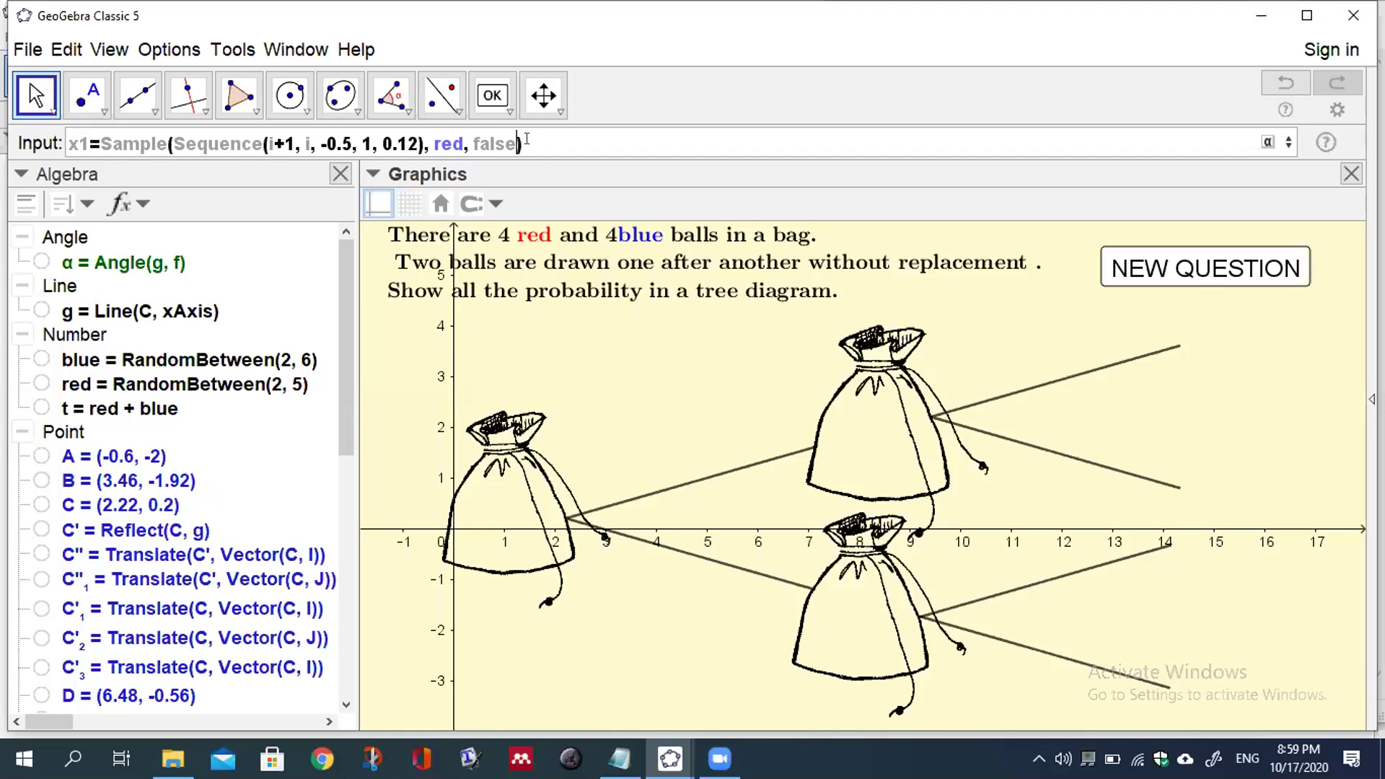
pyautogui.moveTo(526, 139); pyautogui.dragTo(59, 142)
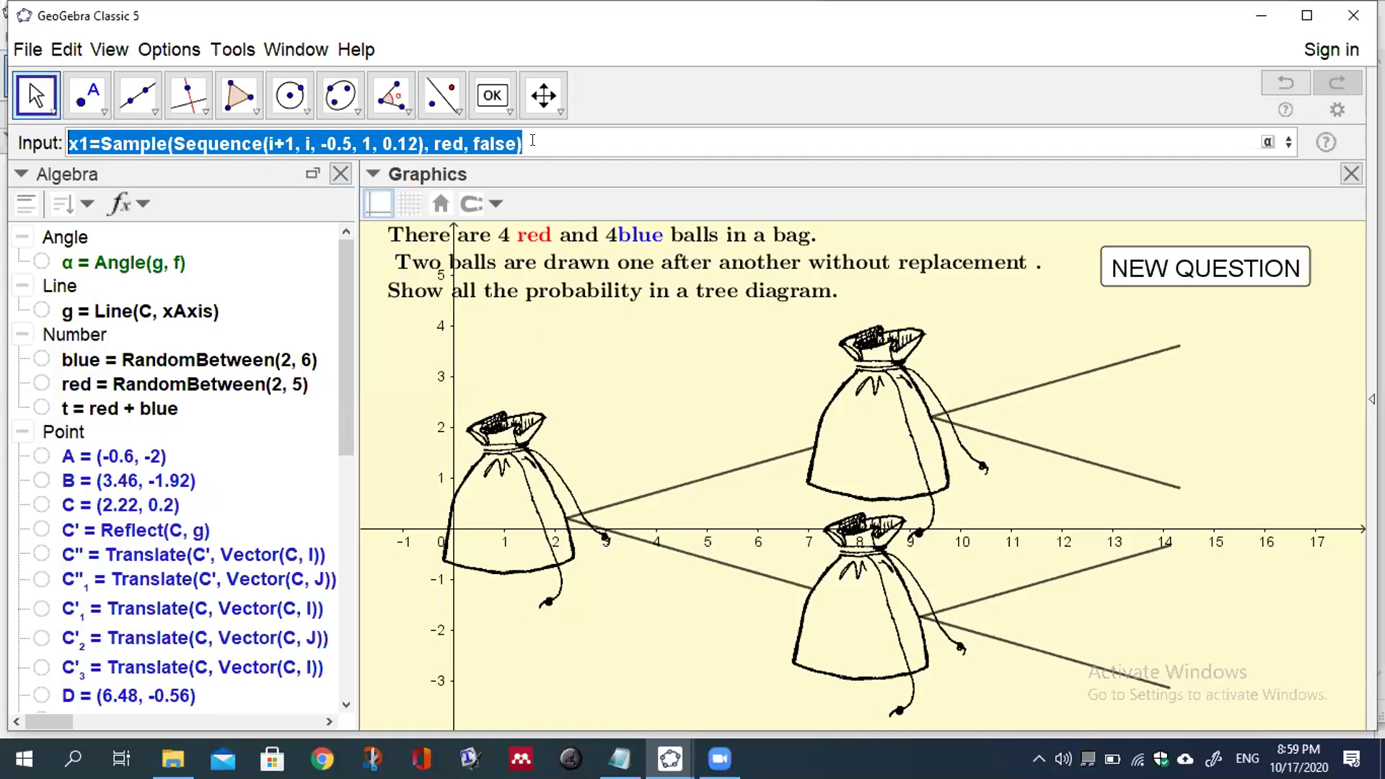
pyautogui.press('Return')
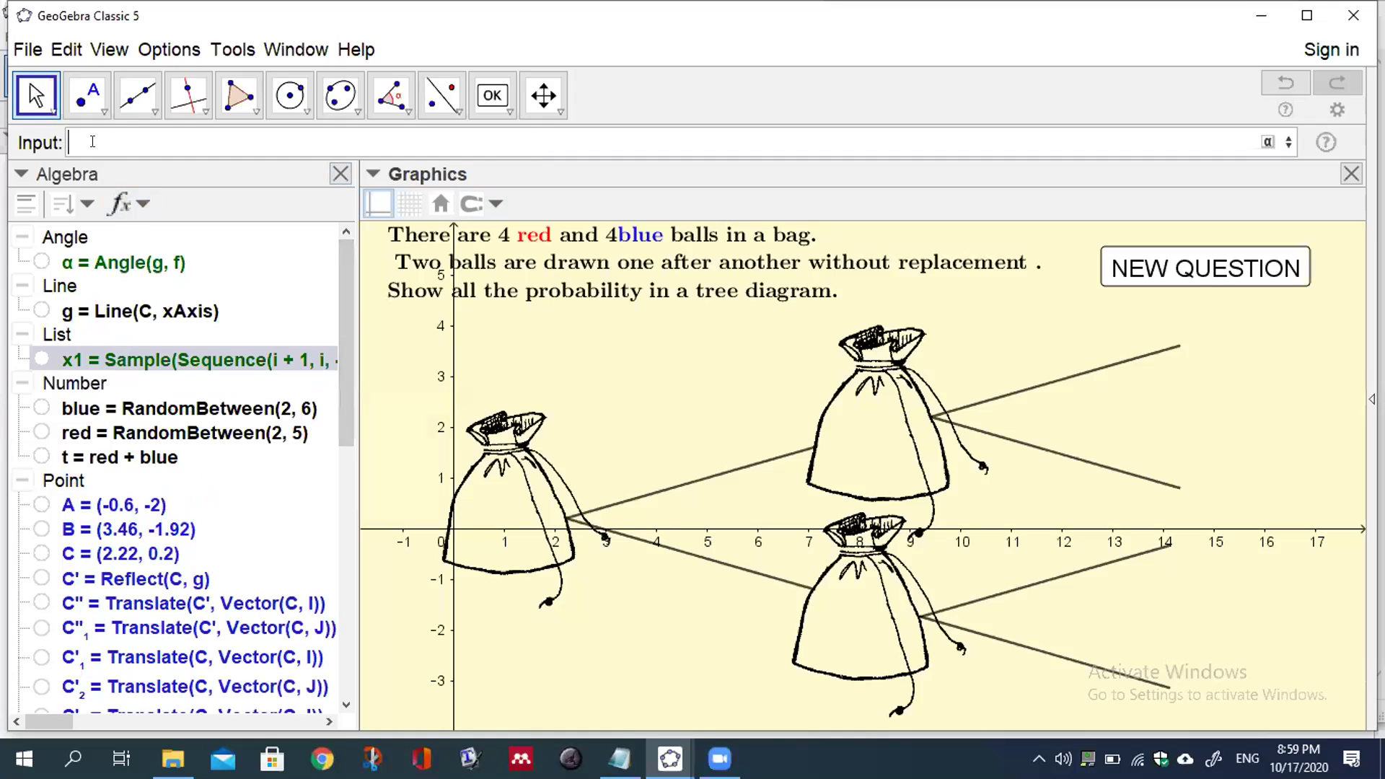
# Step: Recall the x1 definition in the input line and rename it y1 for a second list
pyautogui.press('Up')
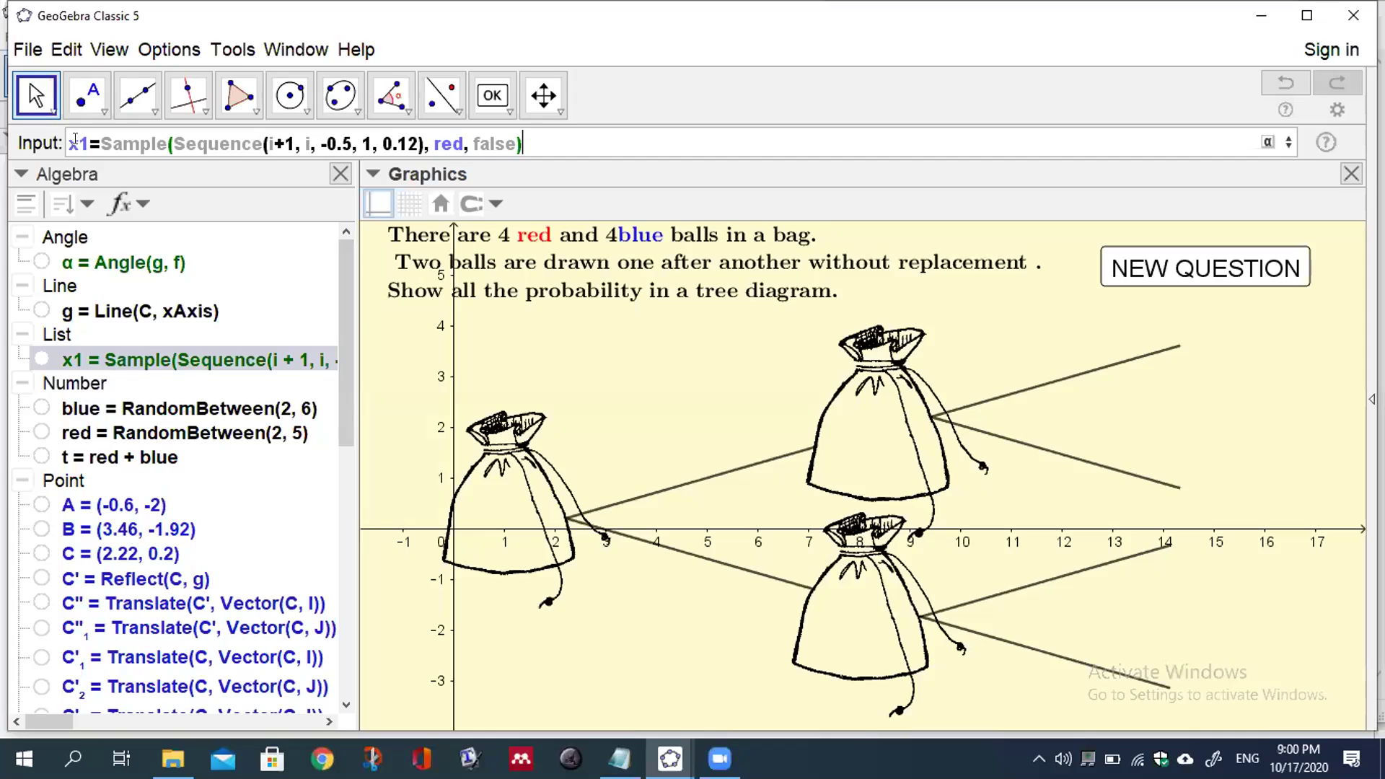
pyautogui.click(75, 141)
pyautogui.press('BackSpace')
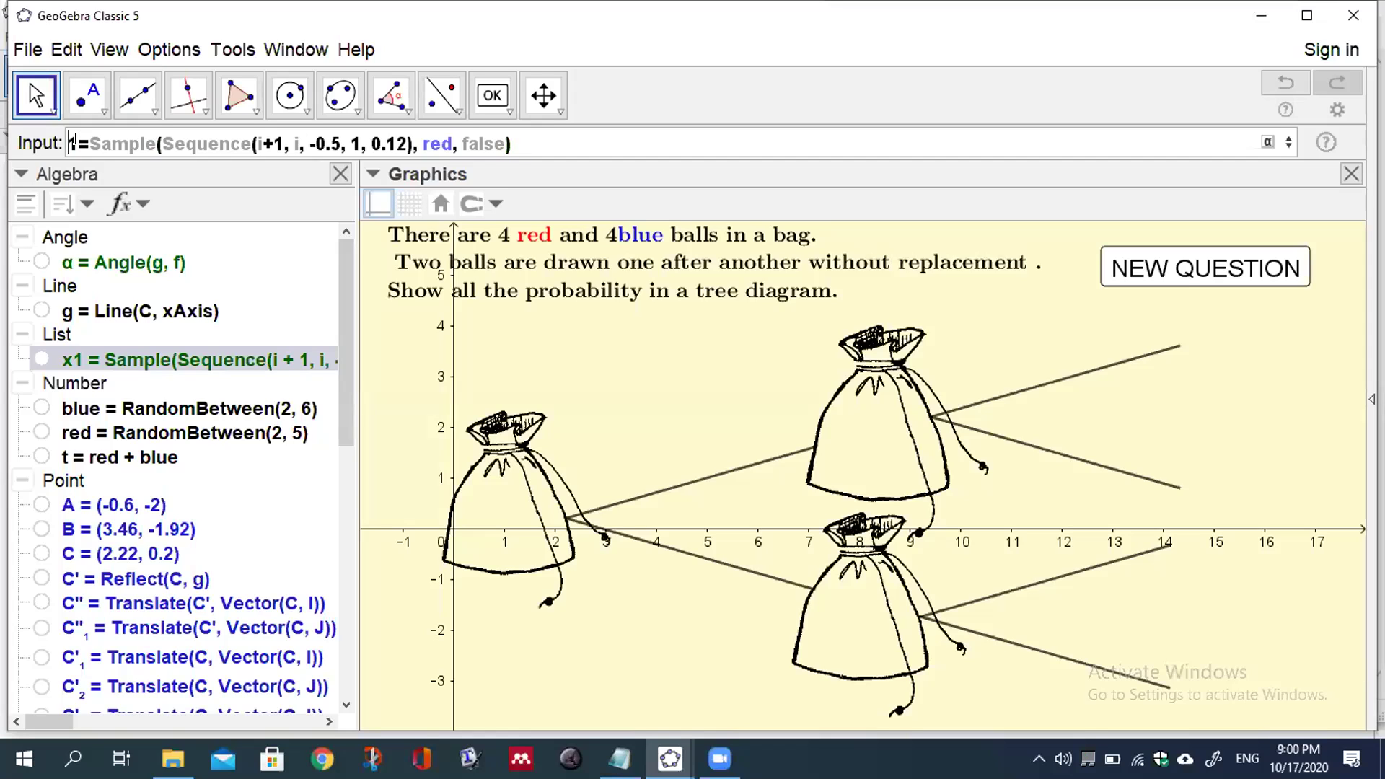
pyautogui.write('y1')
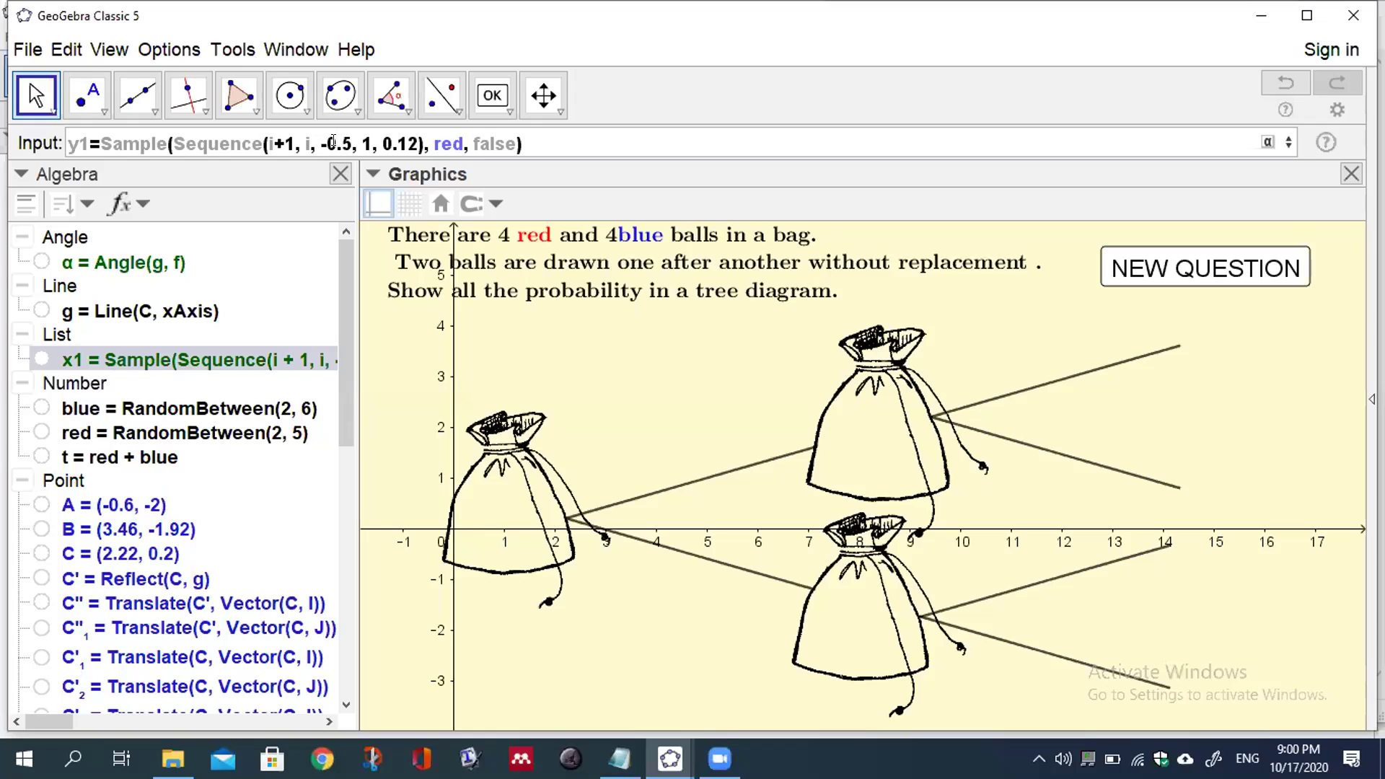
# Step: Set y1's Sequence start value to -1.3 and end value to 0, and create the list
pyautogui.press('BackSpace')
pyautogui.write('1')
pyautogui.click(347, 141)
pyautogui.press('BackSpace')
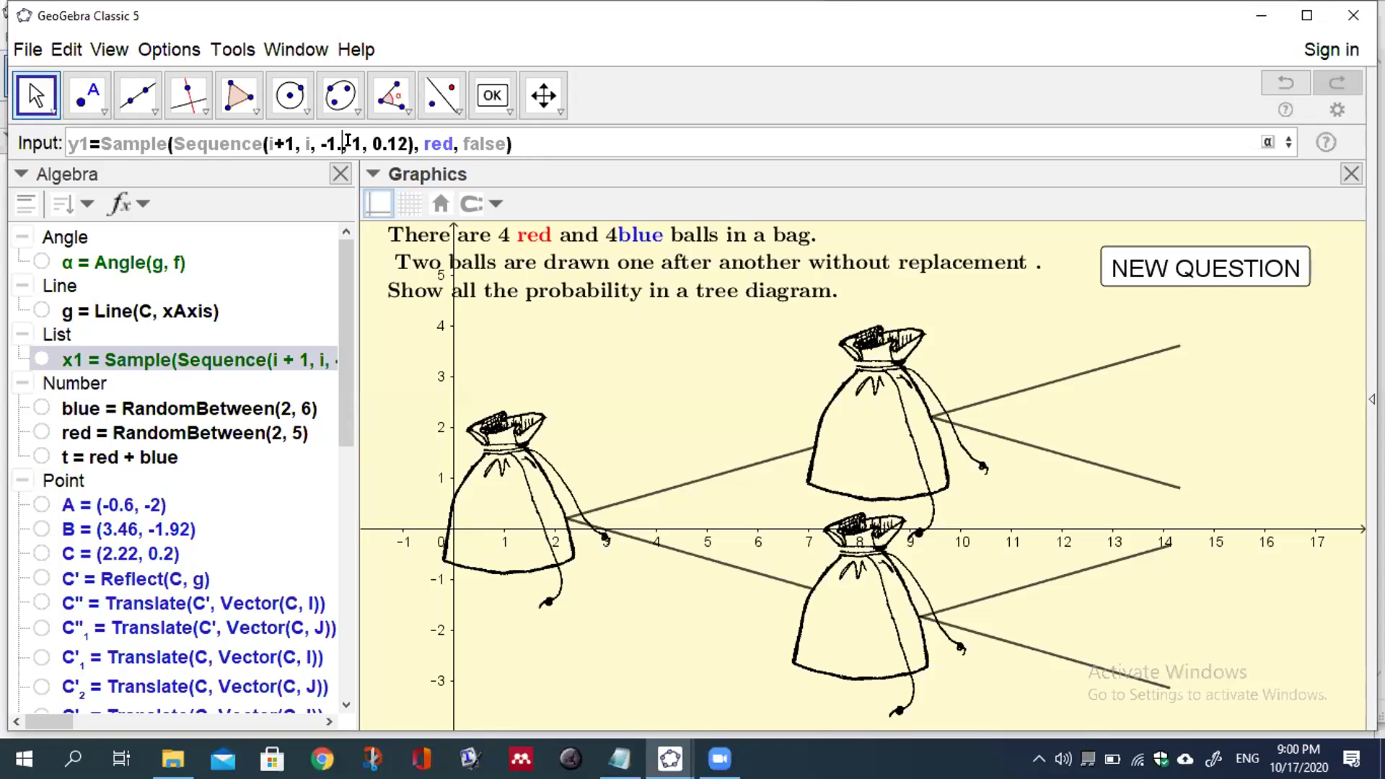
pyautogui.write('3')
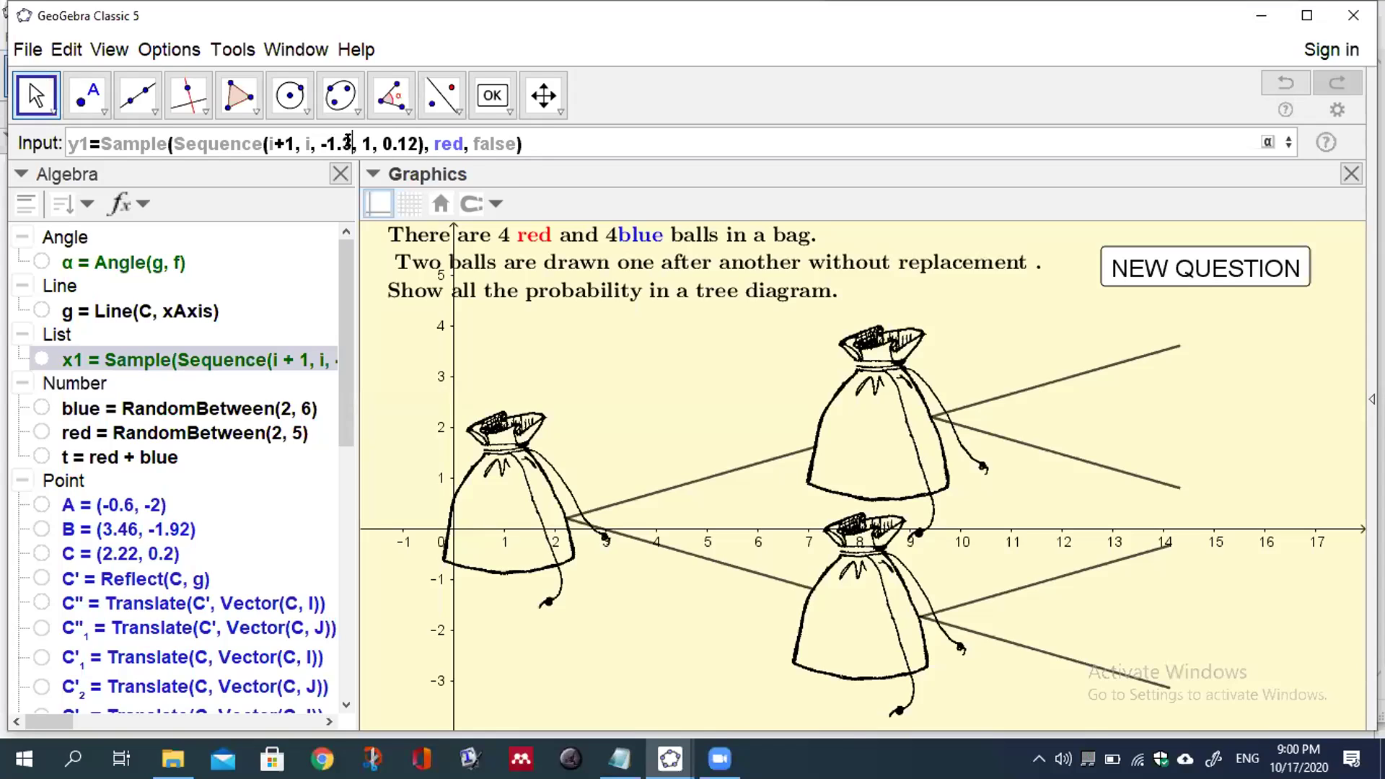
pyautogui.click(372, 170)
pyautogui.click(367, 142)
pyautogui.press('BackSpace')
pyautogui.write('0')
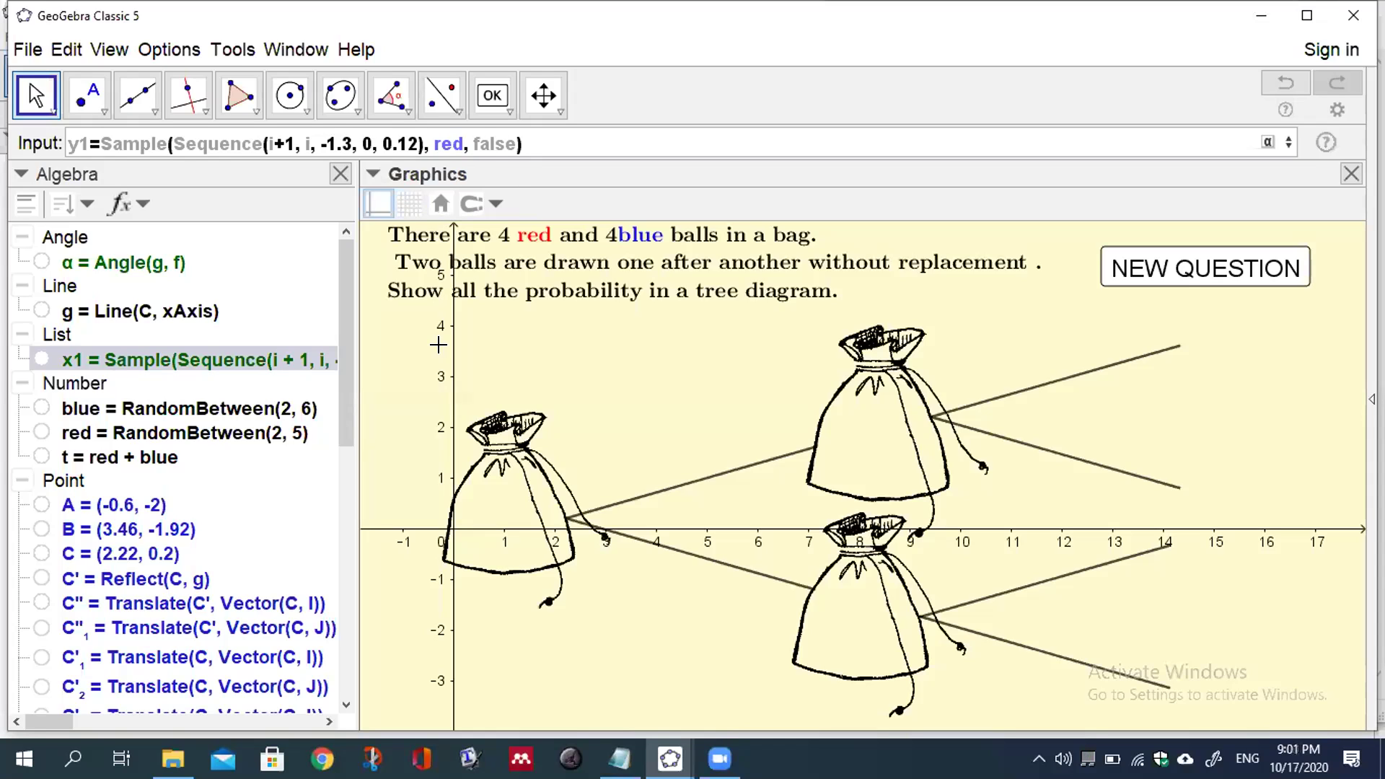
pyautogui.press('Return')
pyautogui.click(450, 422)
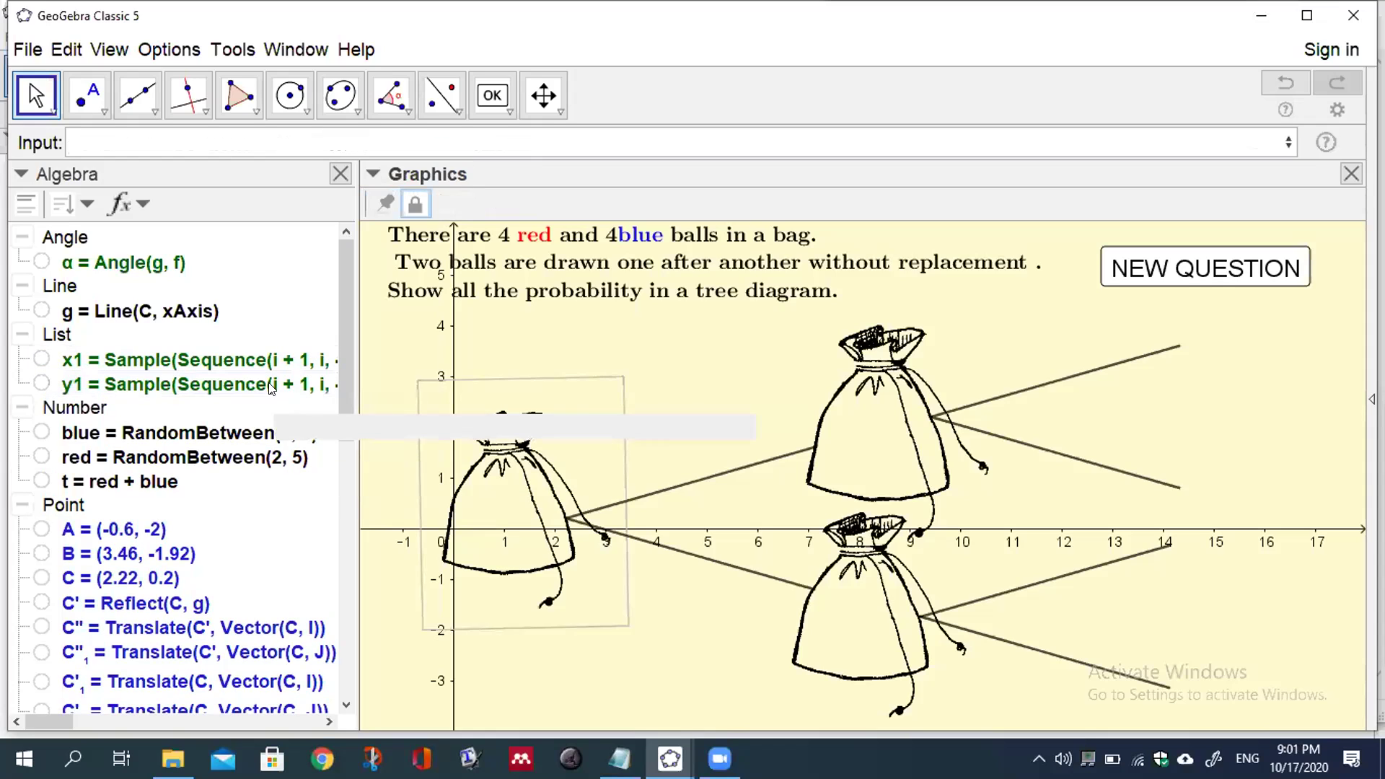
pyautogui.press('Escape')
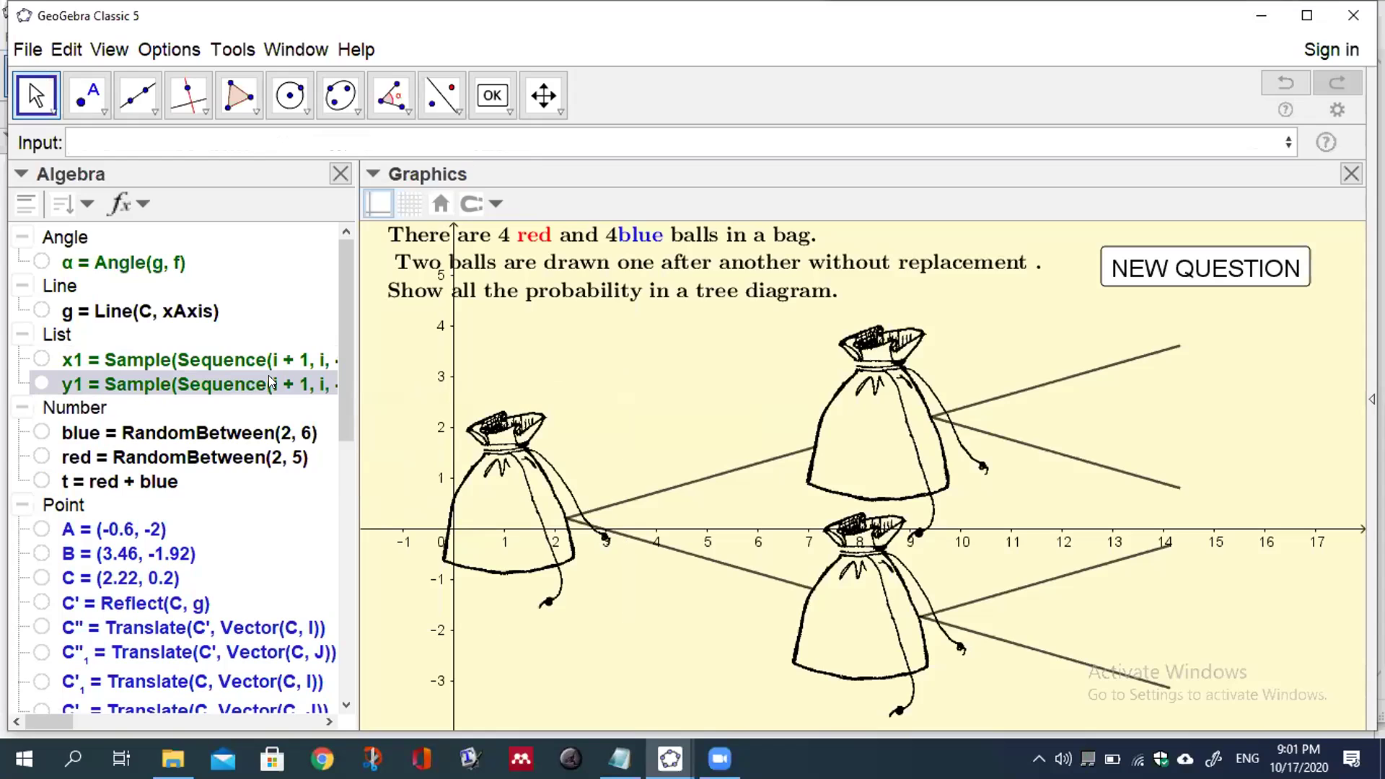
# Step: Reapply the definition of list y1 with an increment of 0.12 in its Sequence
pyautogui.doubleClick(268, 375)
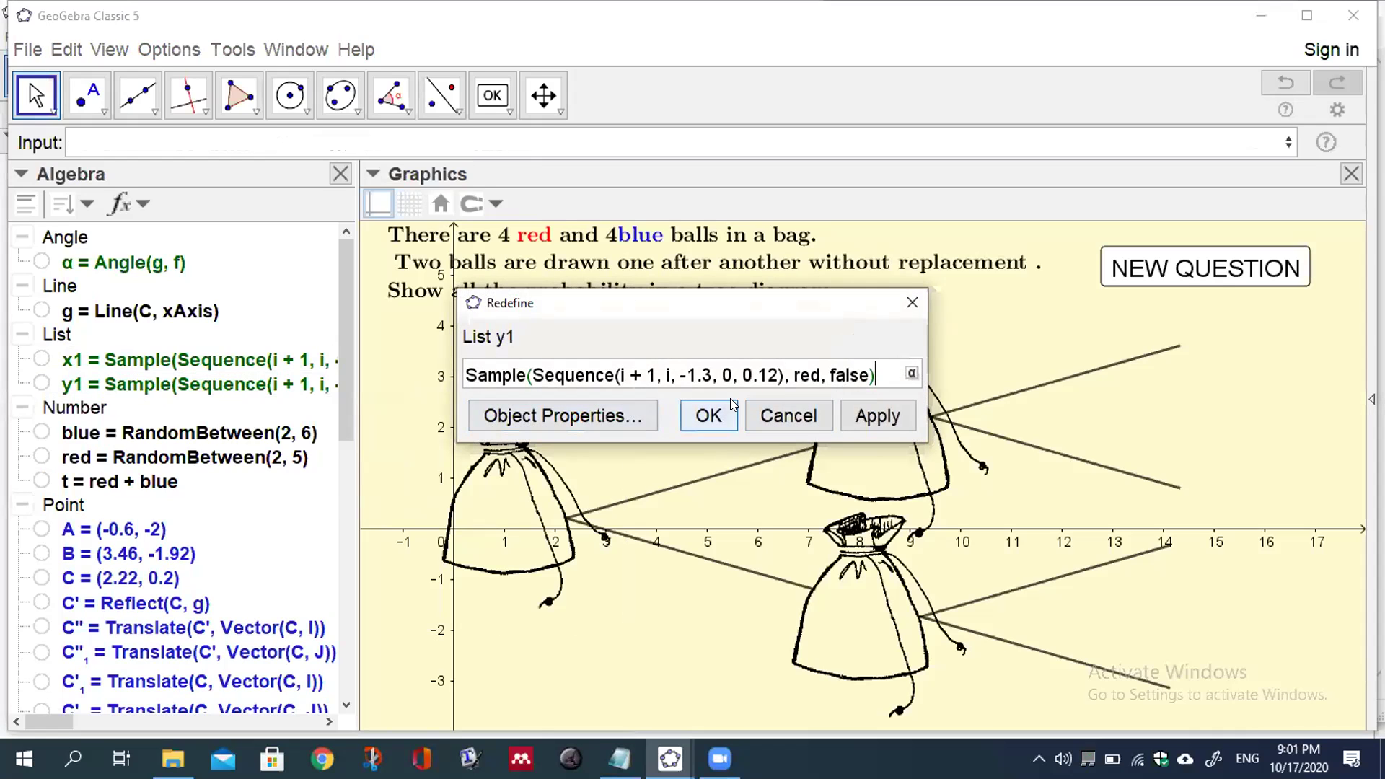
pyautogui.click(776, 374)
pyautogui.press('BackSpace')
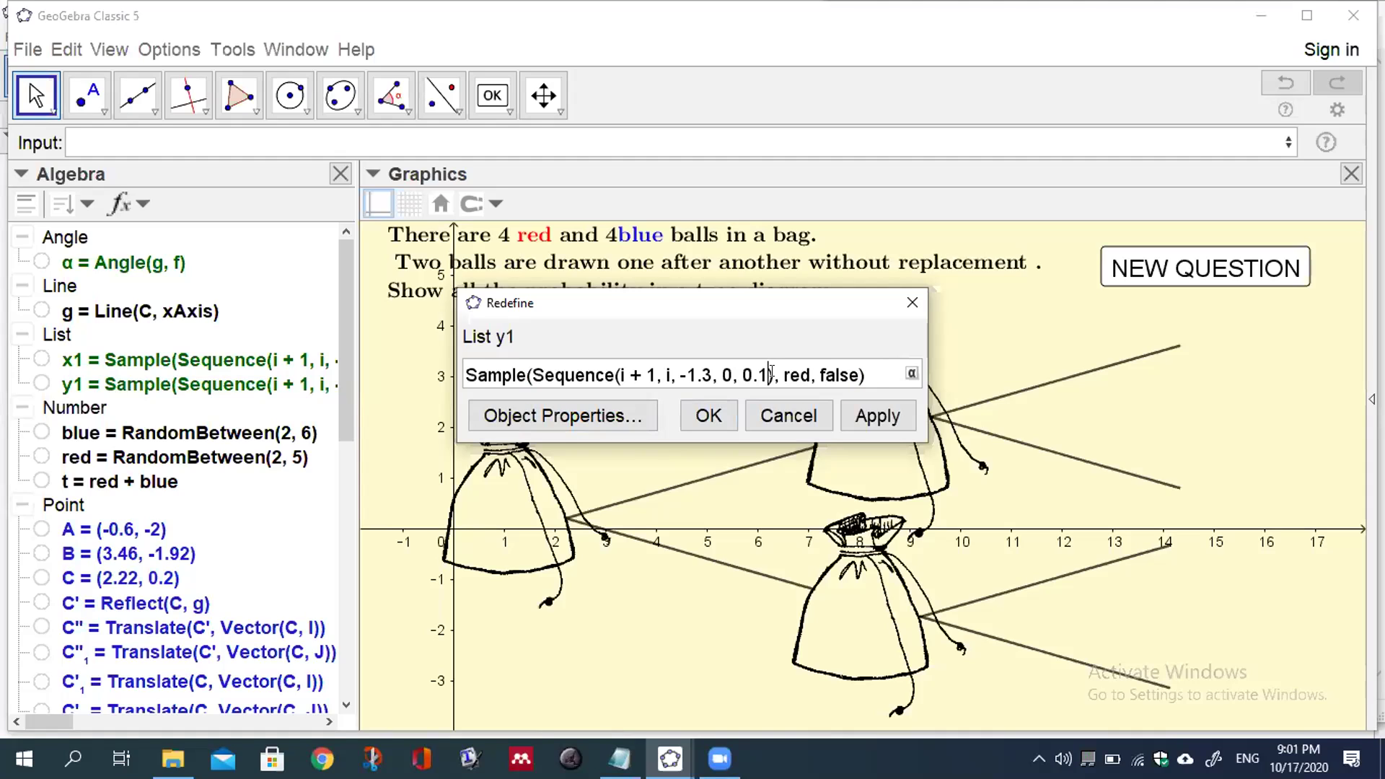
pyautogui.write('2')
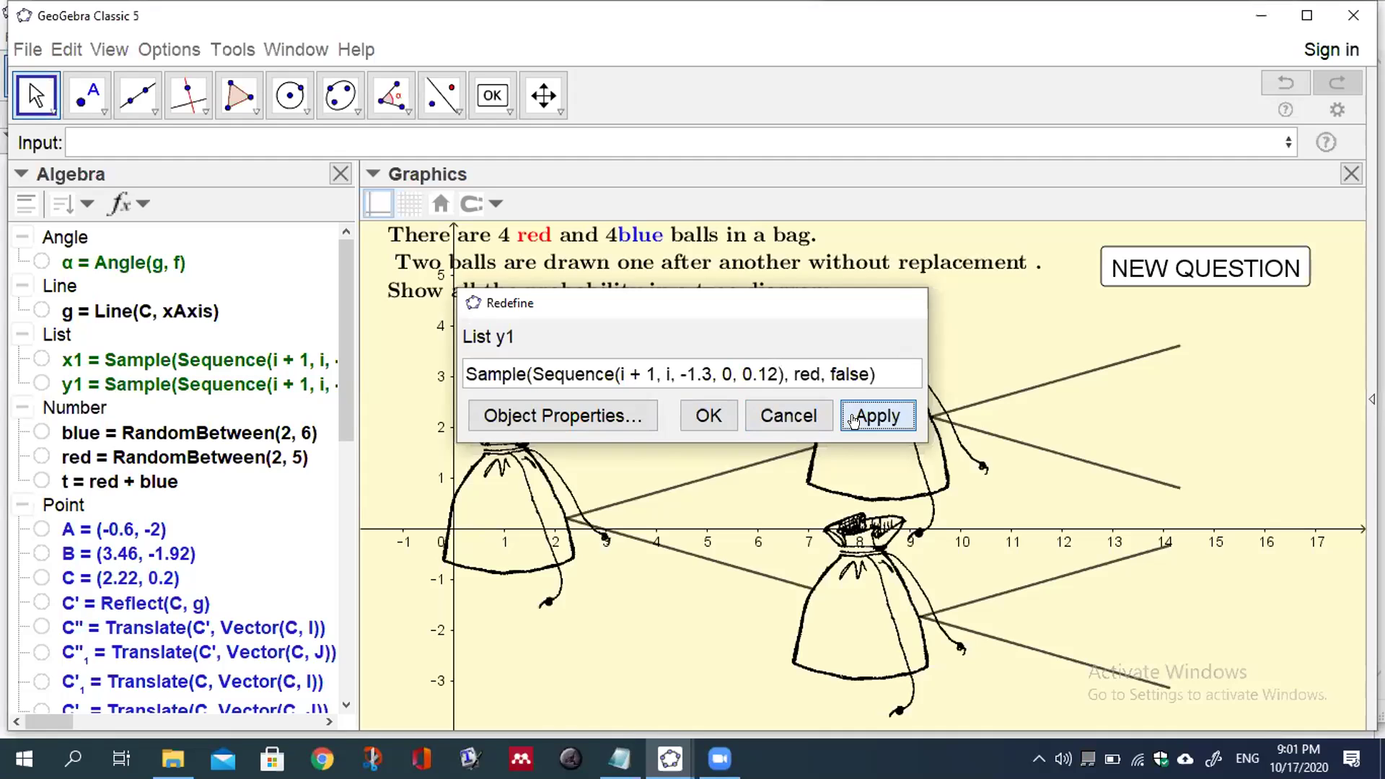
pyautogui.click(853, 420)
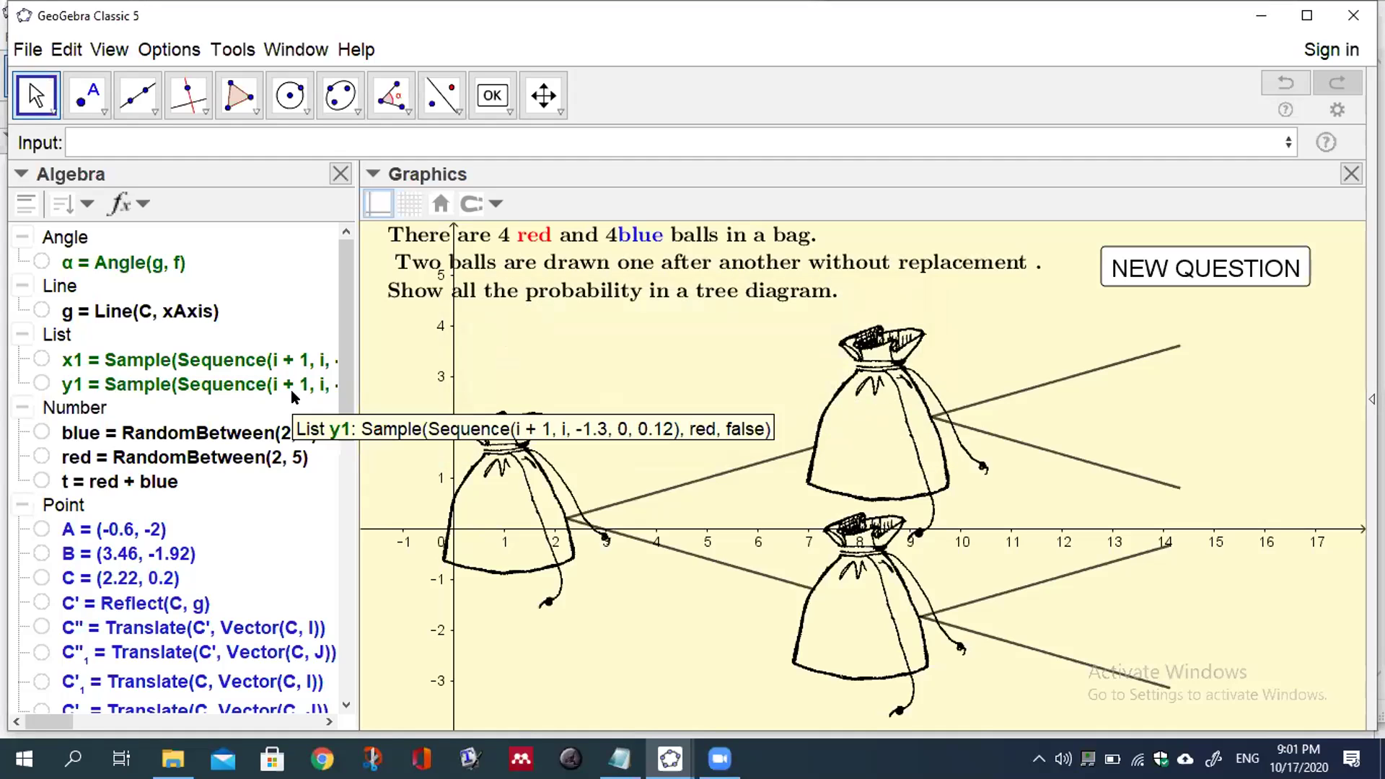
# Step: Start defining a list pr1 with the Sequence command that takes expression, variable, start value, end value and increment
pyautogui.click(76, 137)
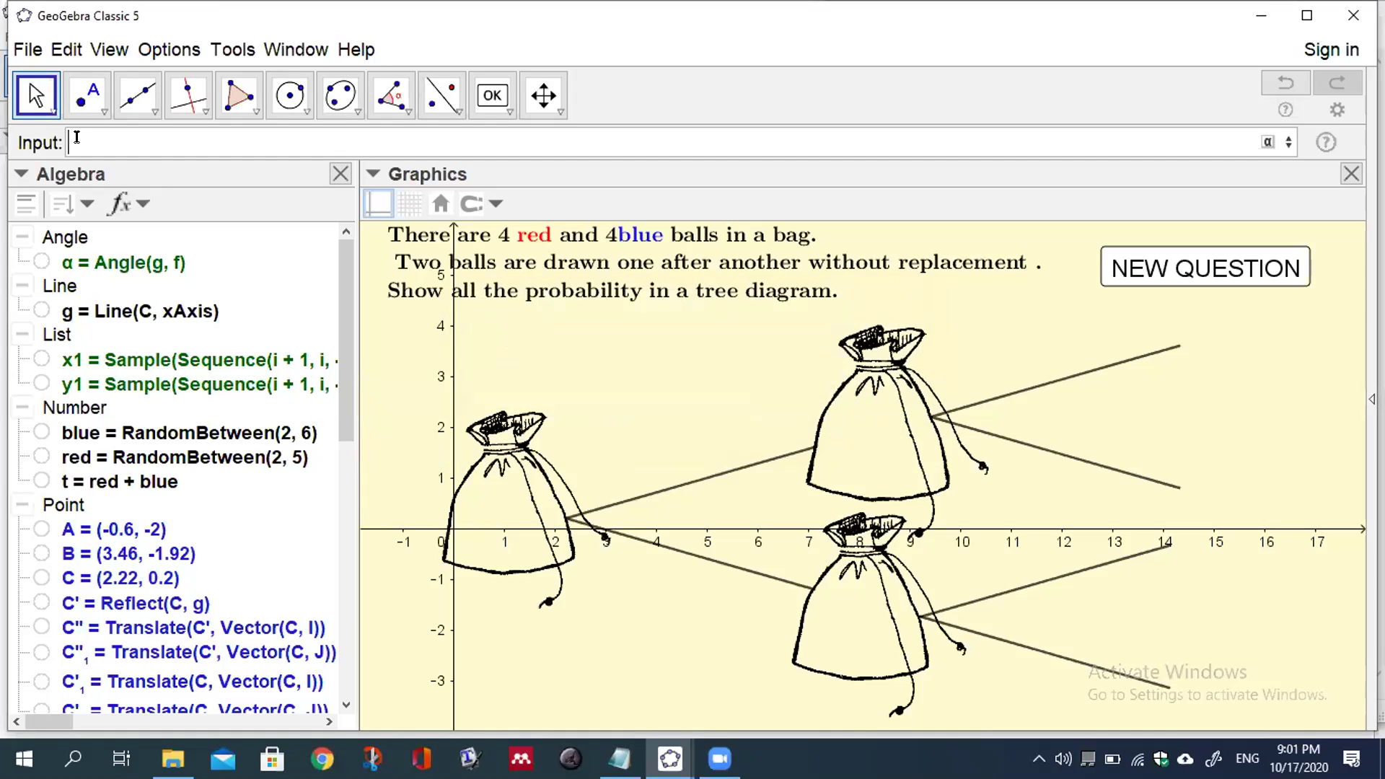
pyautogui.write('pr1')
pyautogui.write('=seq')
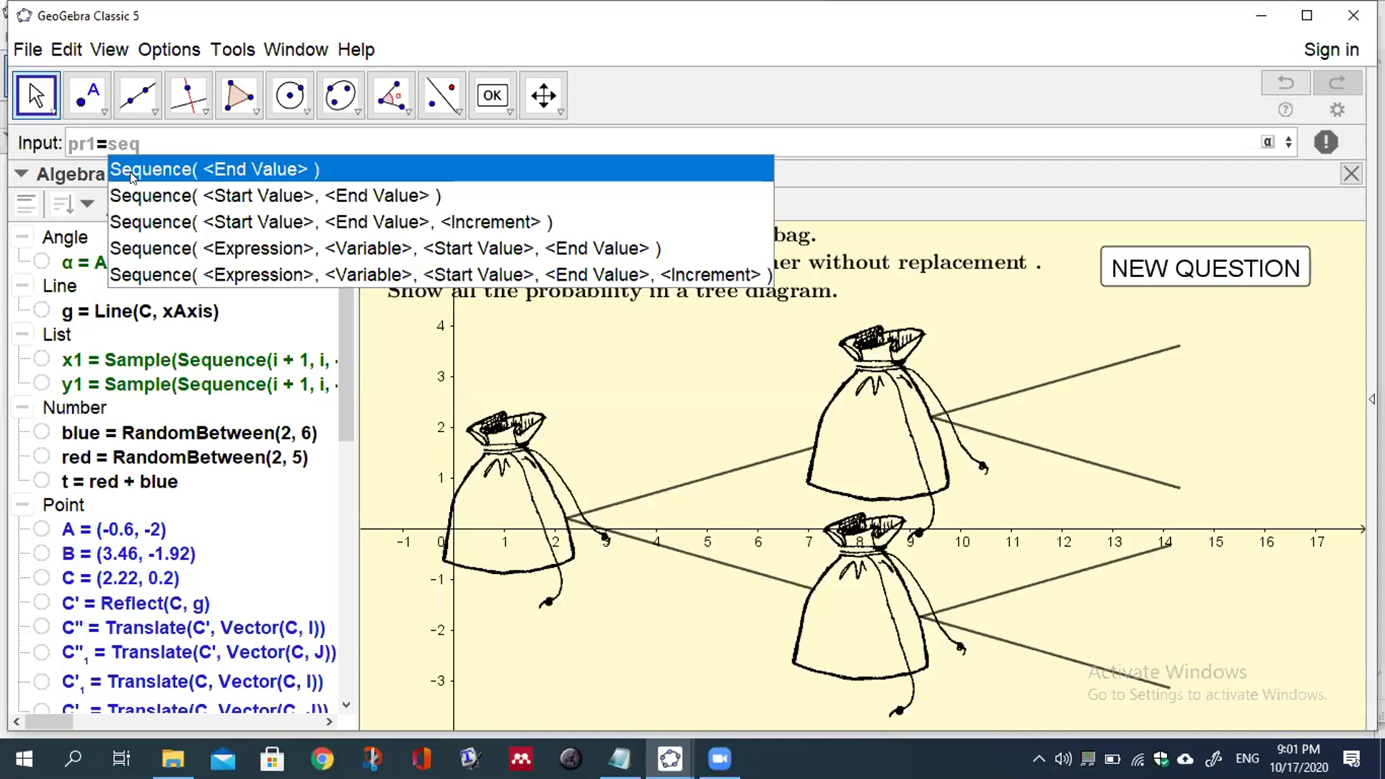
pyautogui.click(154, 274)
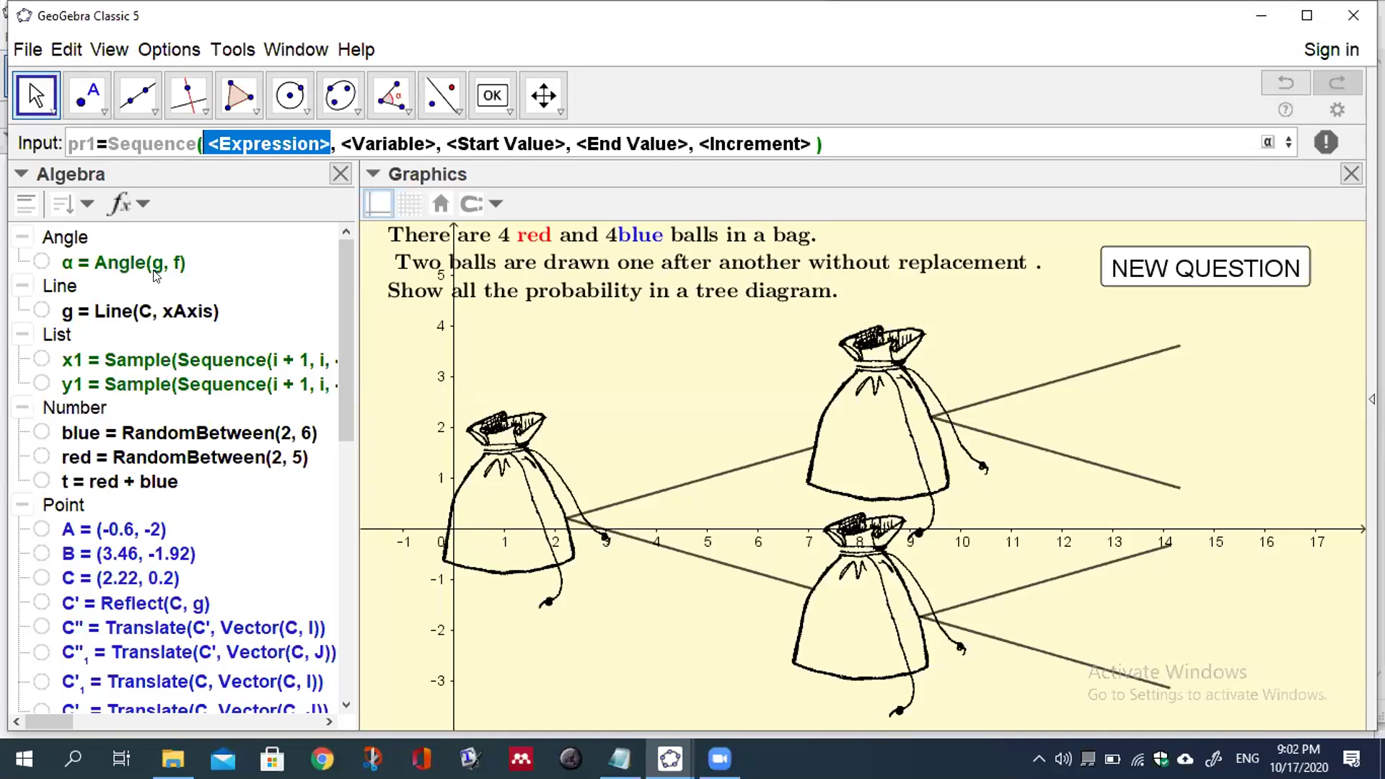
# Step: Begin pr1's expression as a coordinate pair with Element(x1, i) as the first coordinate
pyautogui.write('(')
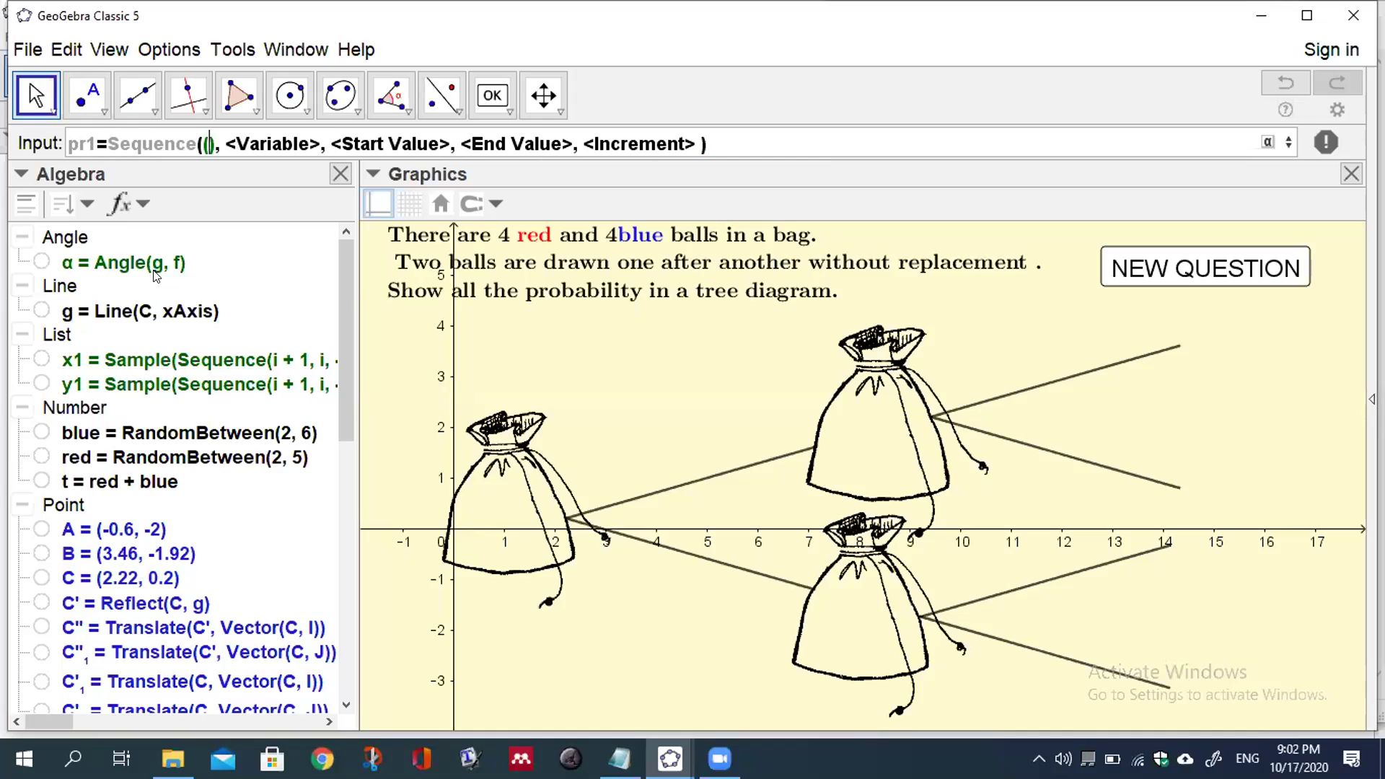
pyautogui.write('ele')
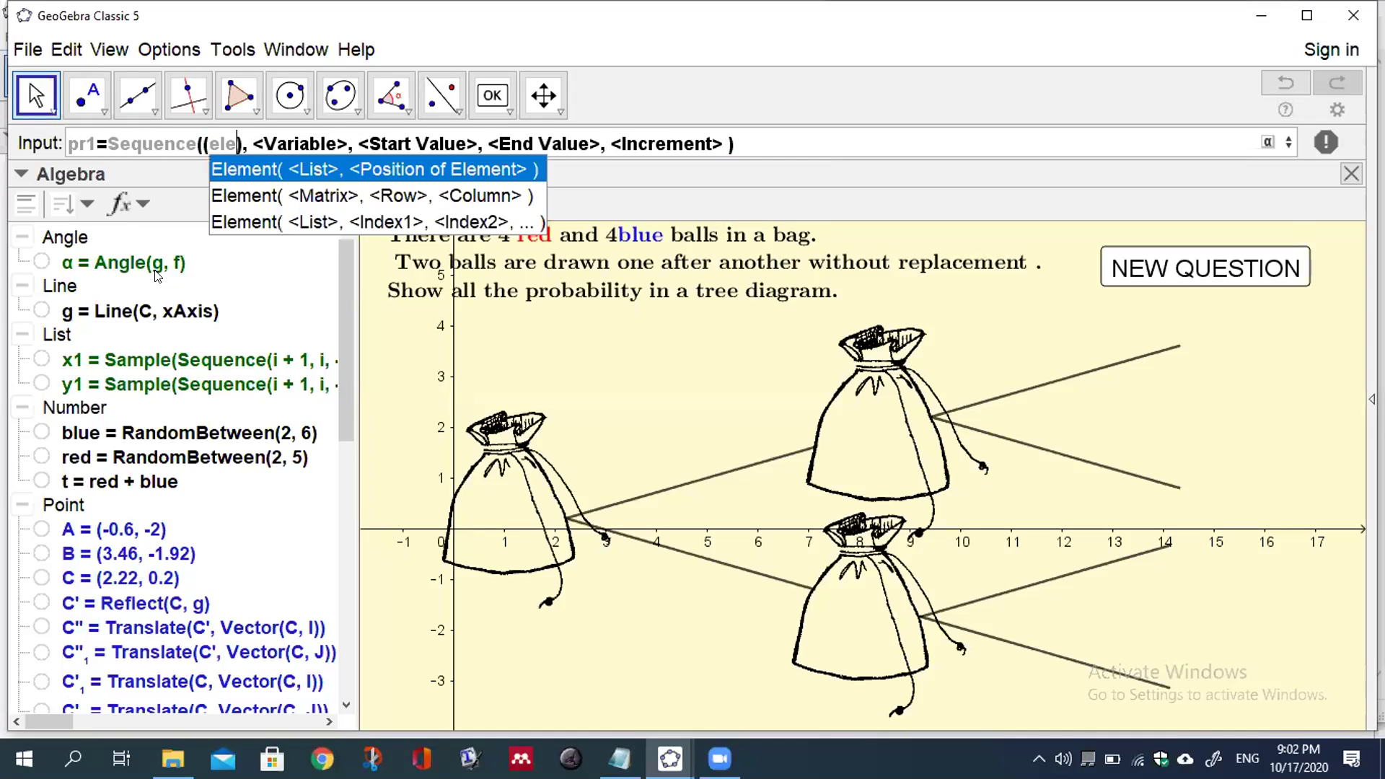
pyautogui.click(253, 167)
pyautogui.write('x1')
pyautogui.press('Tab')
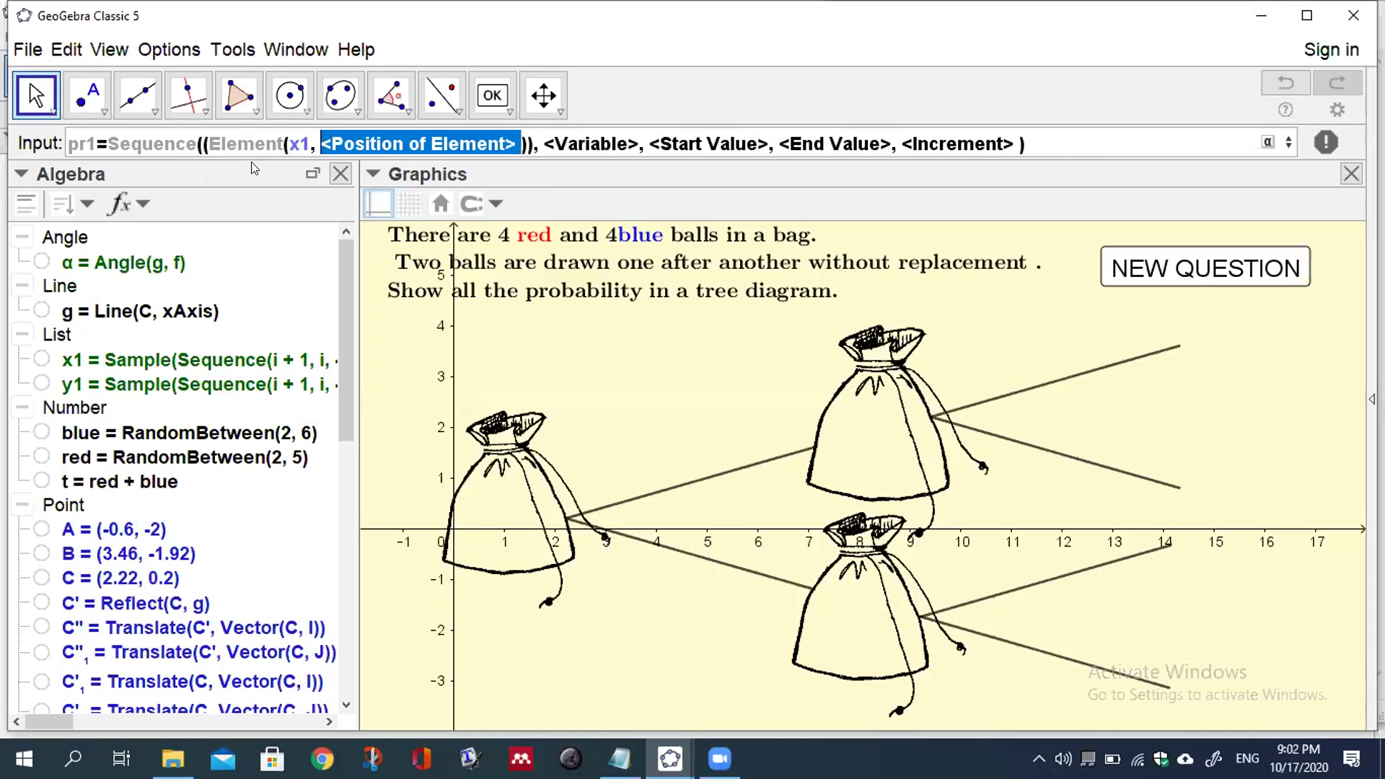
pyautogui.write('i)')
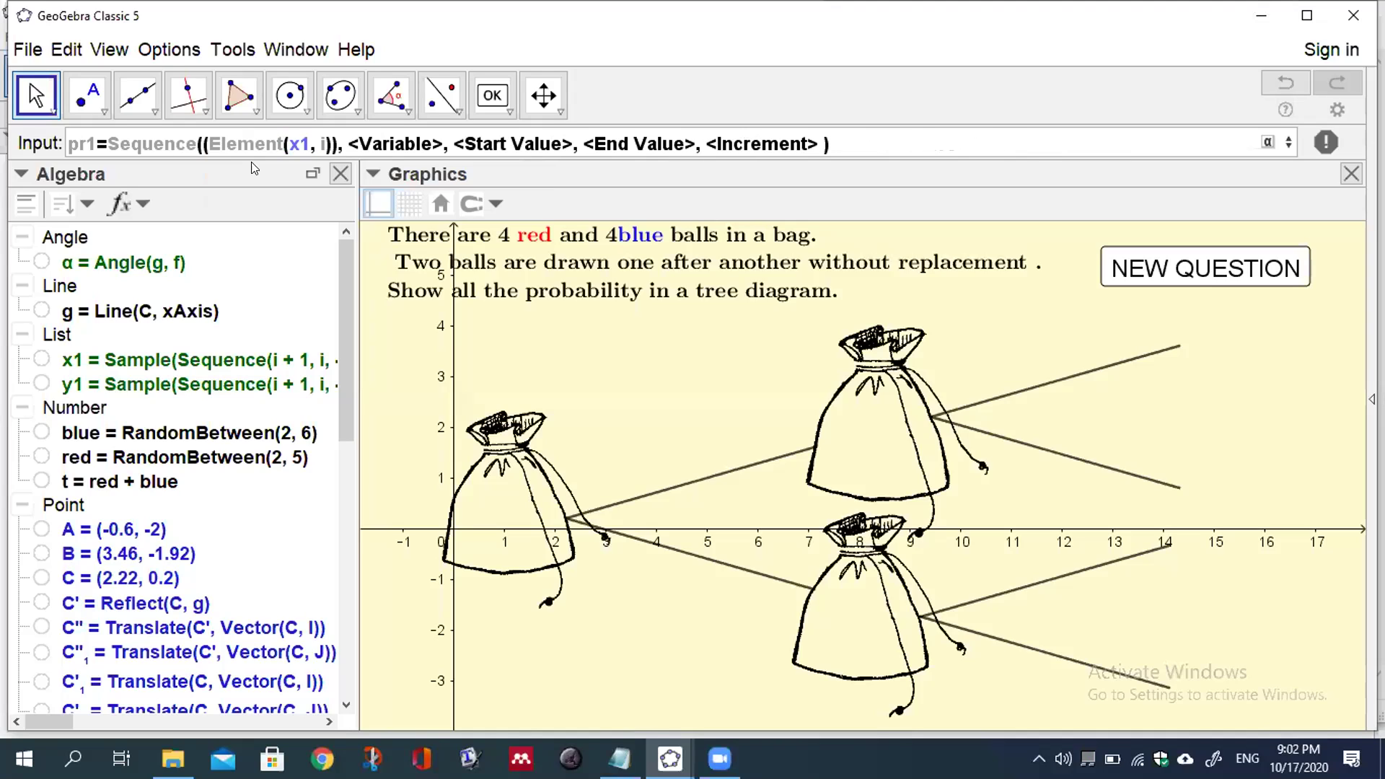
# Step: Add Element(y1, i) as the second coordinate of pr1's point expression
pyautogui.write(',')
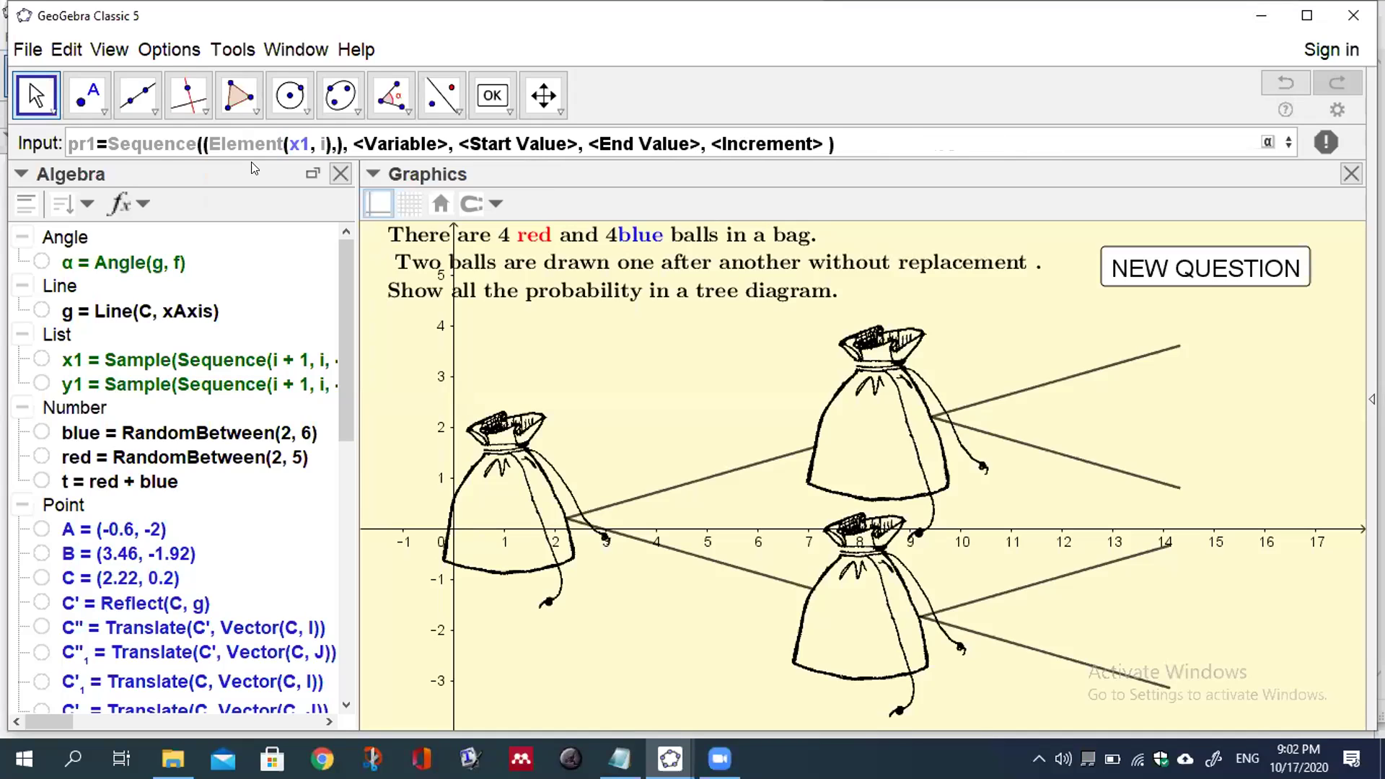
pyautogui.write('ele')
pyautogui.click(361, 167)
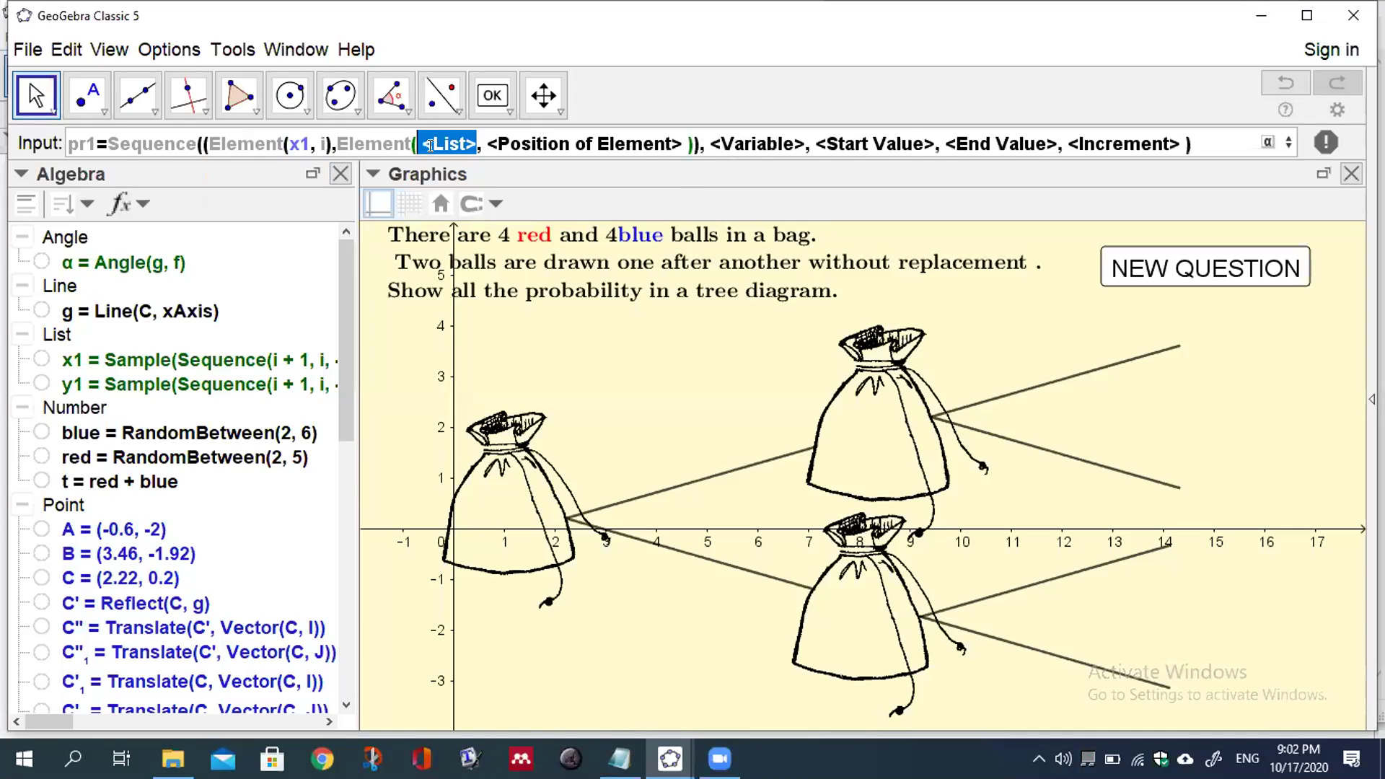
pyautogui.write('y1')
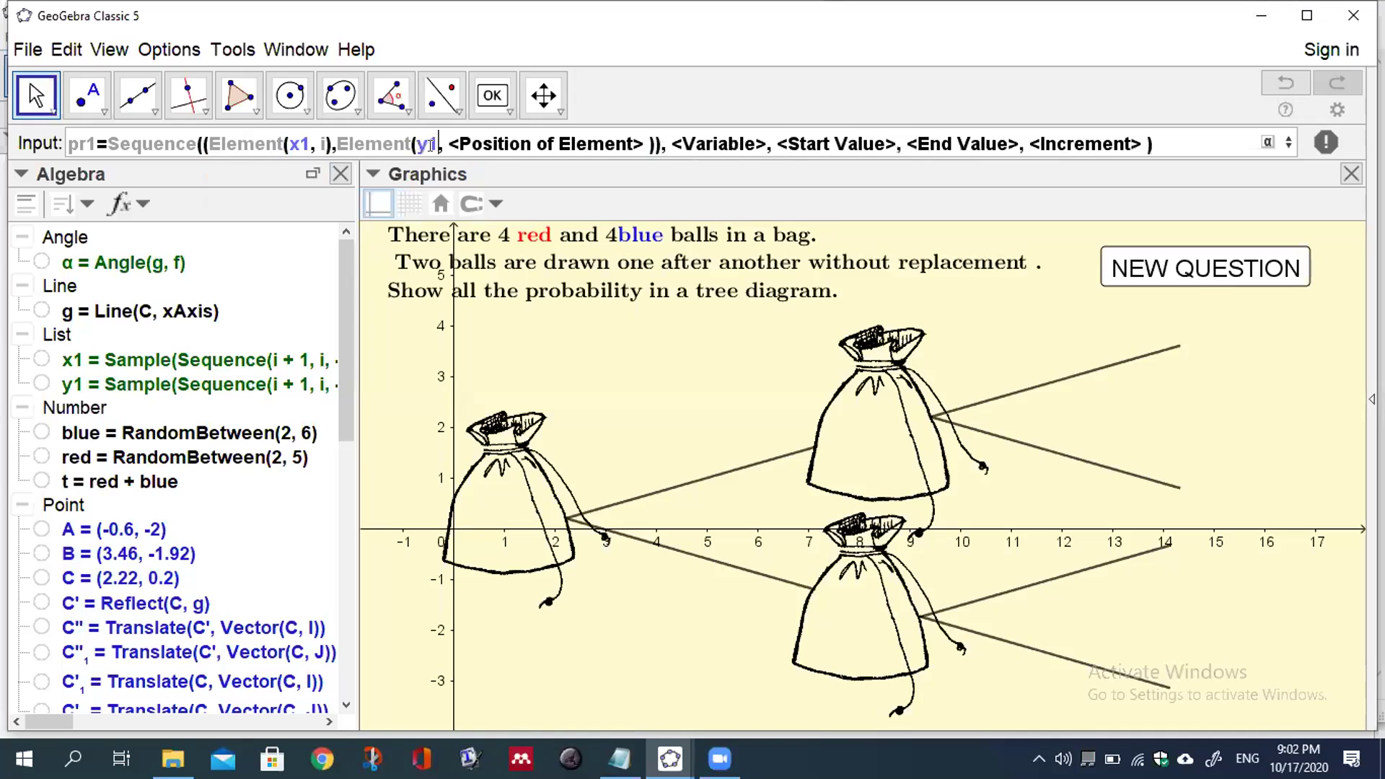
pyautogui.press('Tab')
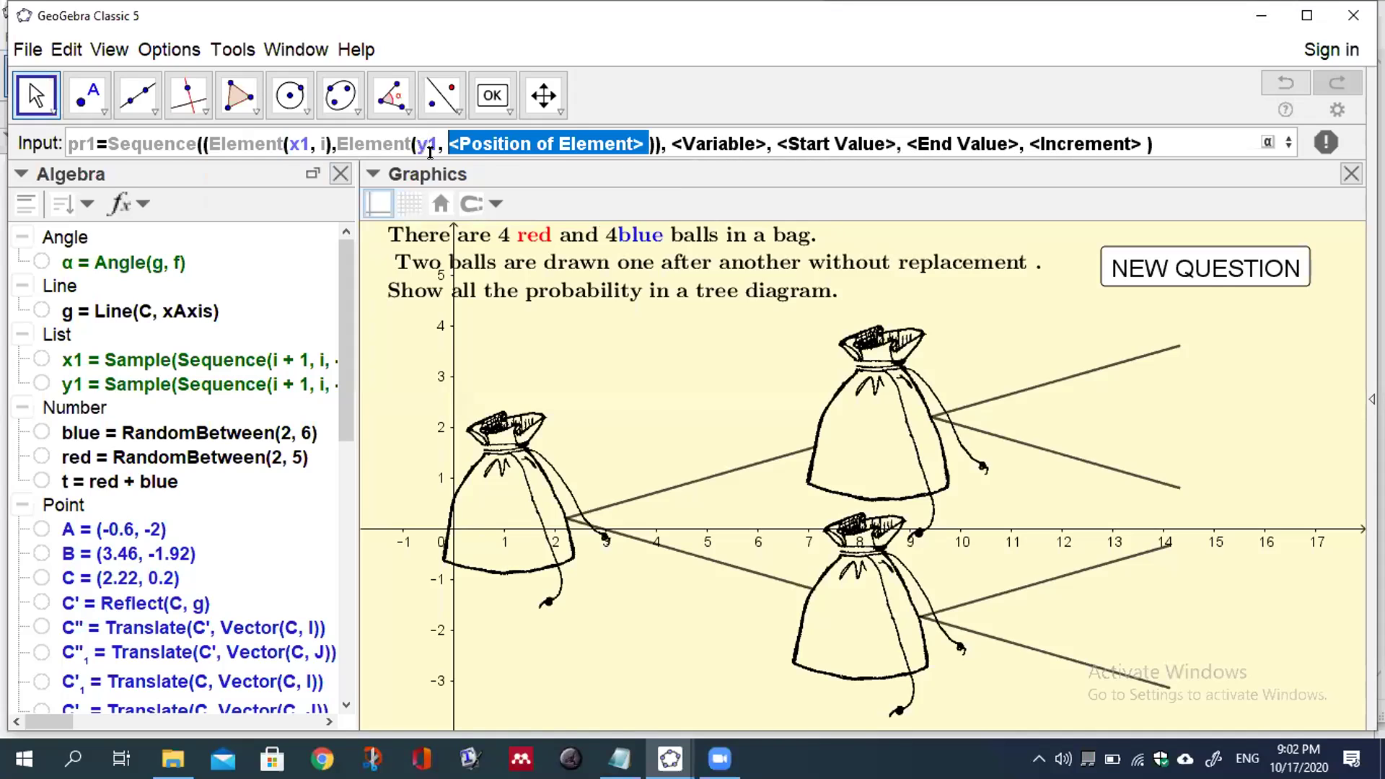
pyautogui.write('i')
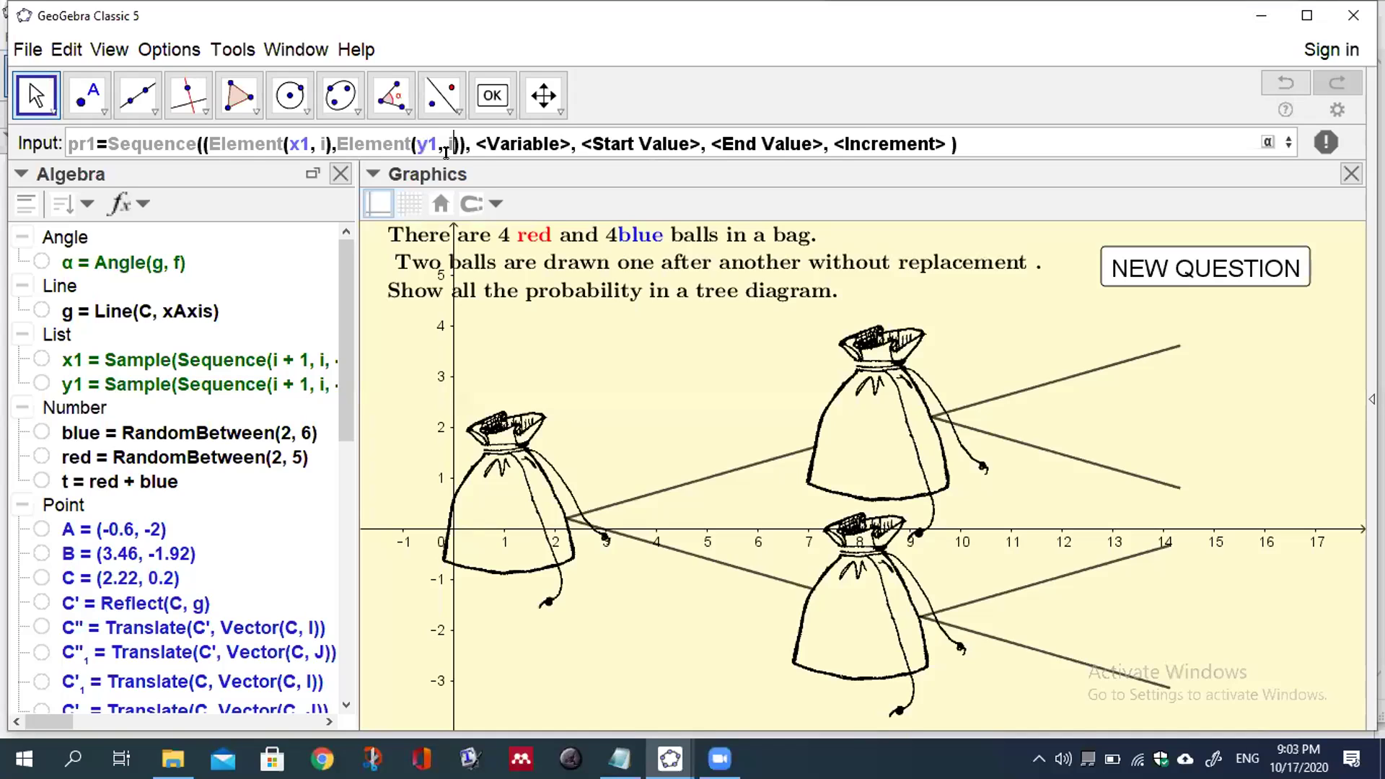
# Step: Set pr1's Sequence variable to i and its start value to 1
pyautogui.press('Tab')
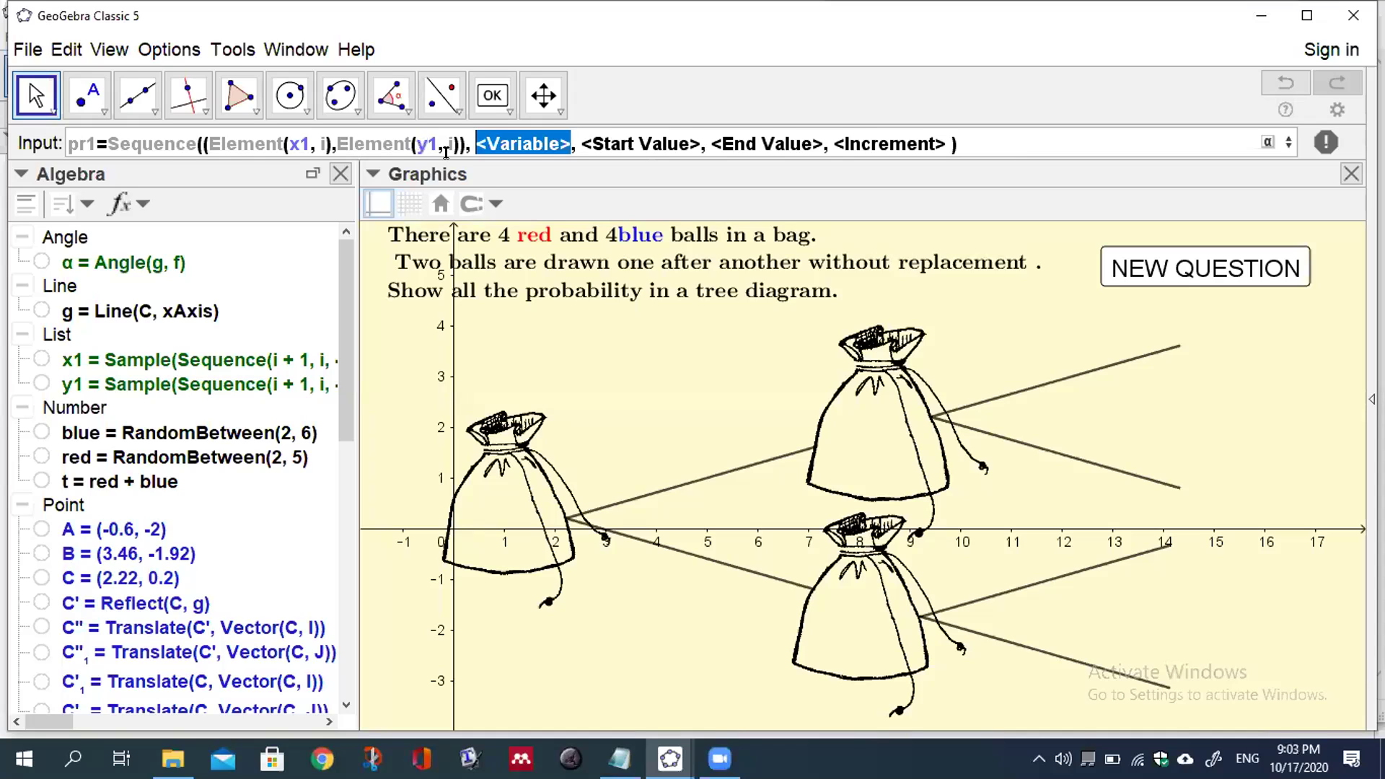
pyautogui.write('i')
pyautogui.press('Tab')
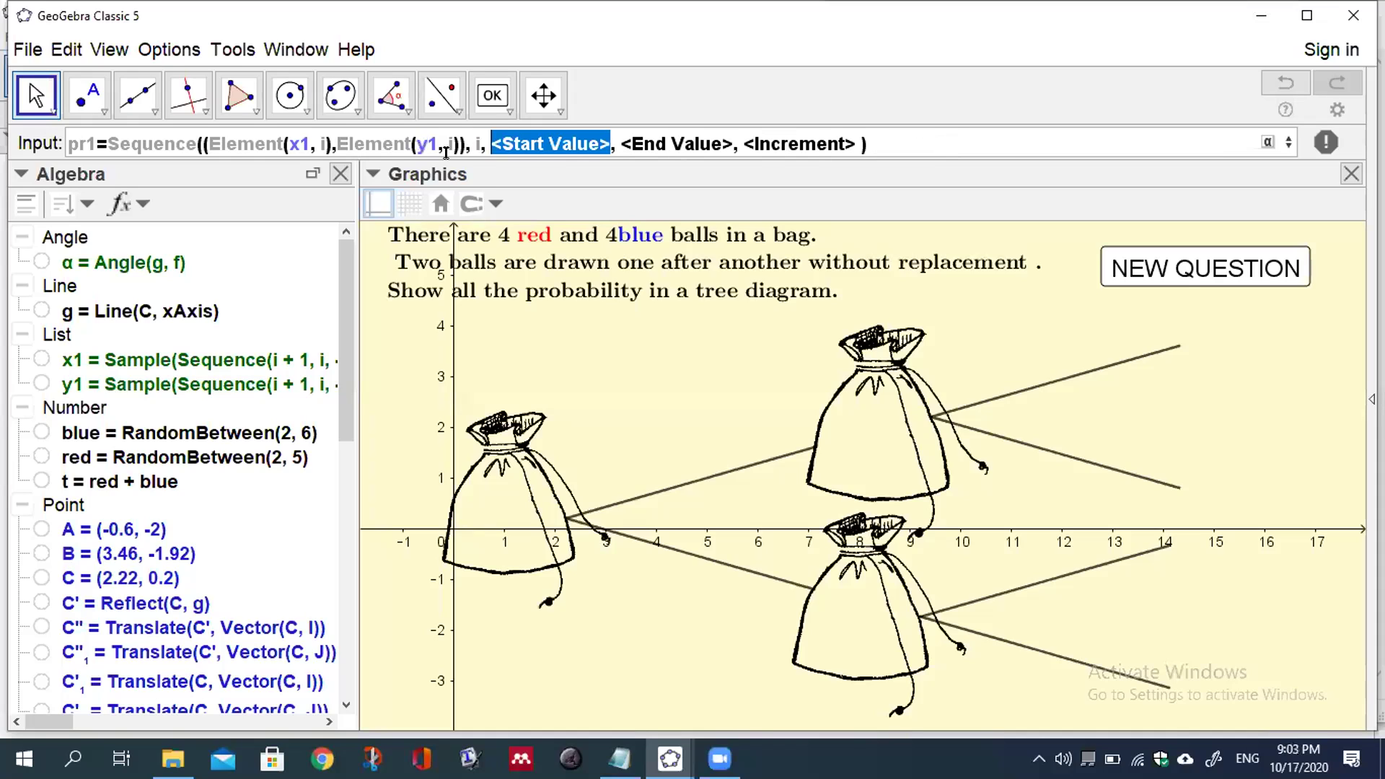
pyautogui.press('End')
pyautogui.write('1')
pyautogui.press('BackSpace')
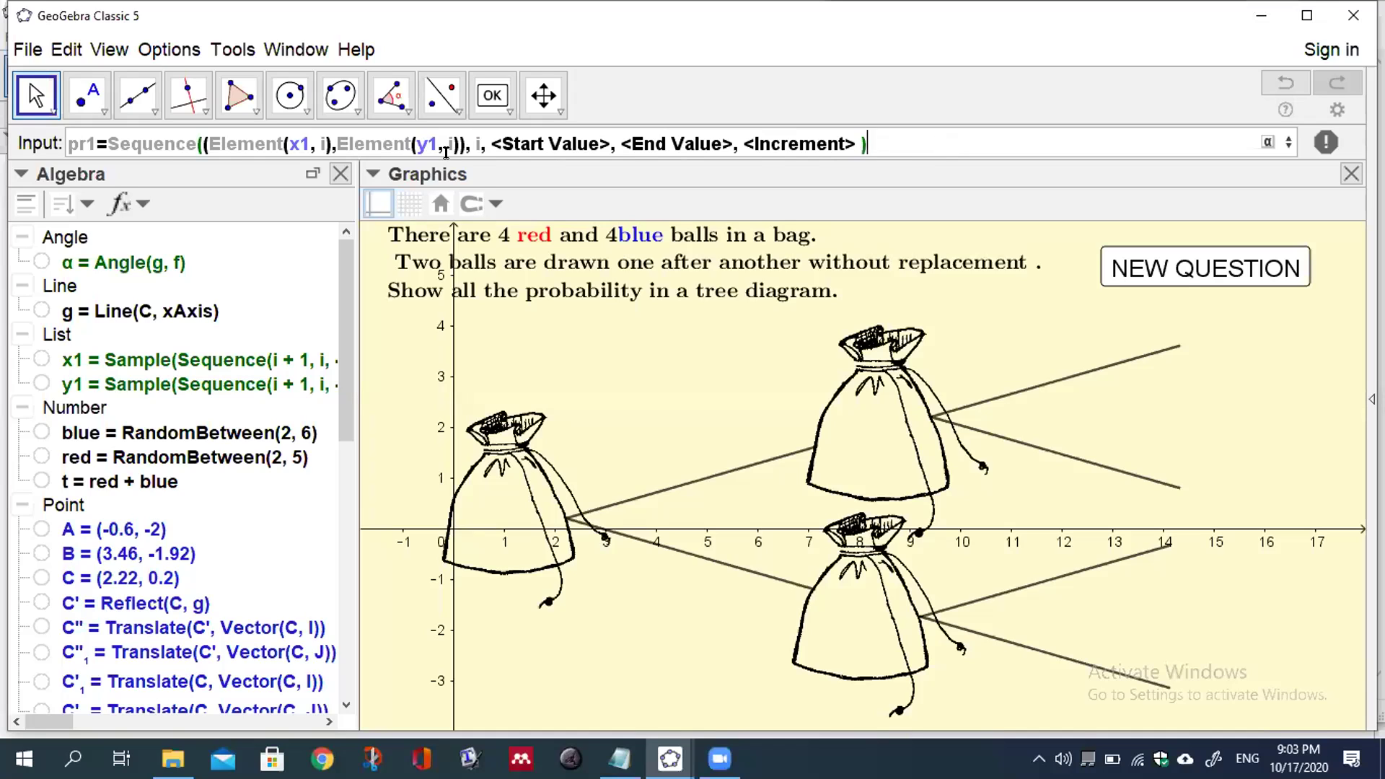
pyautogui.click(470, 144)
pyautogui.press('Tab')
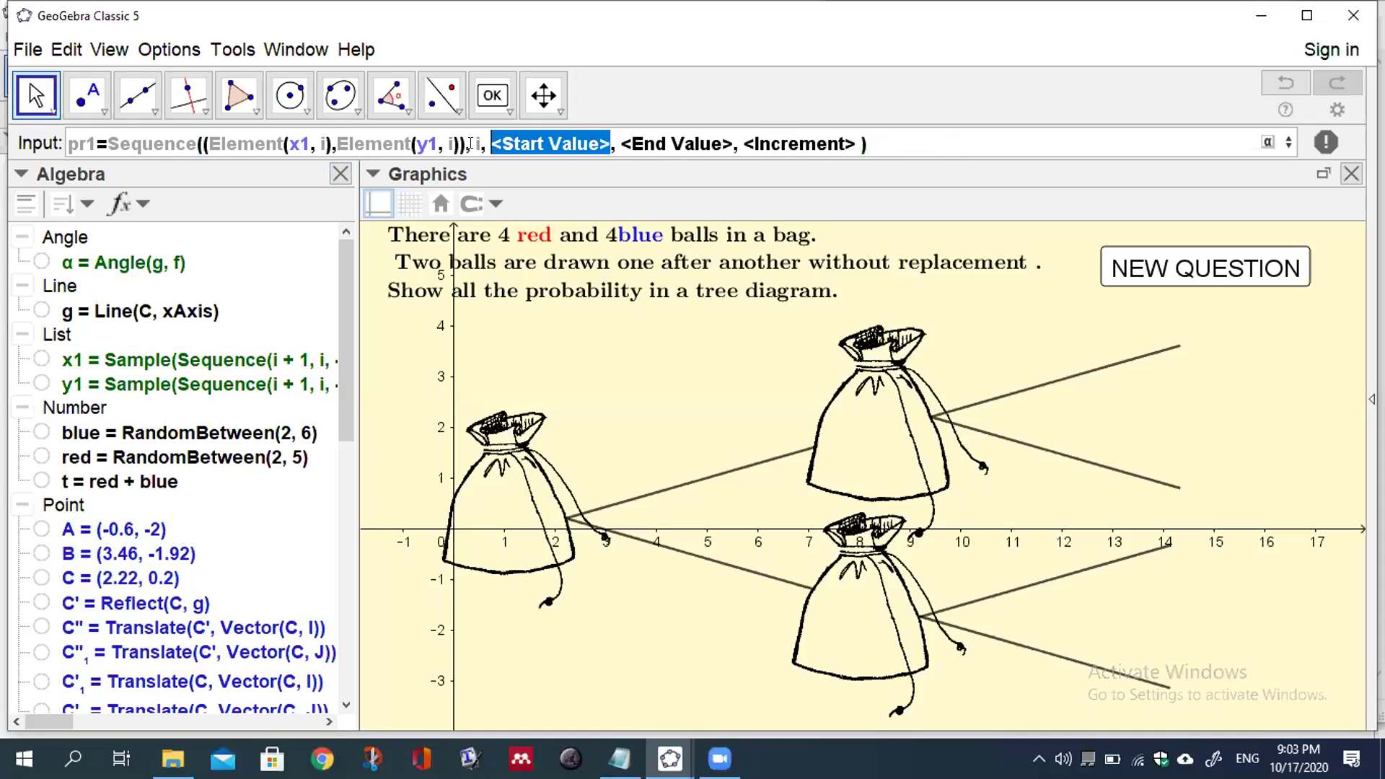
pyautogui.write('1')
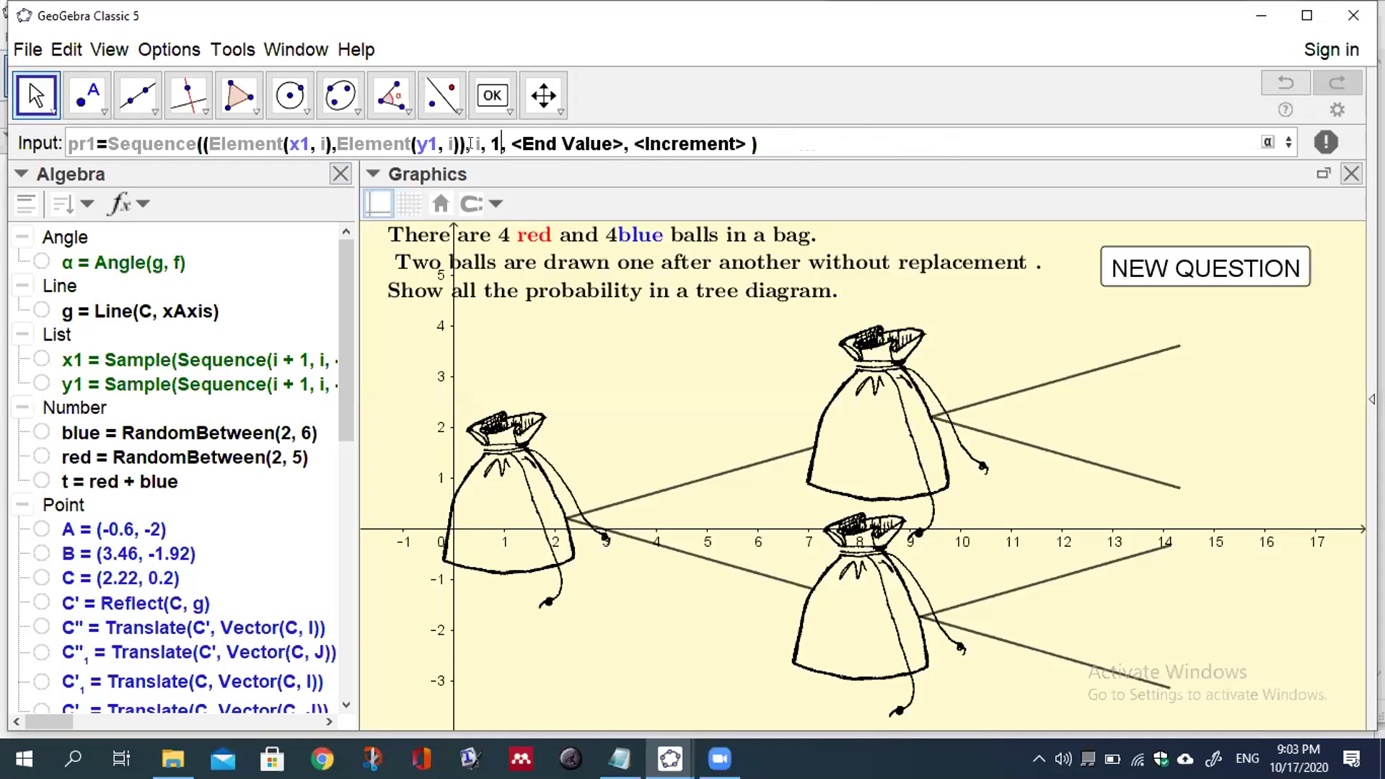
# Step: Set pr1's Sequence end value to red and increment to 1, and create the point list
pyautogui.press('Tab')
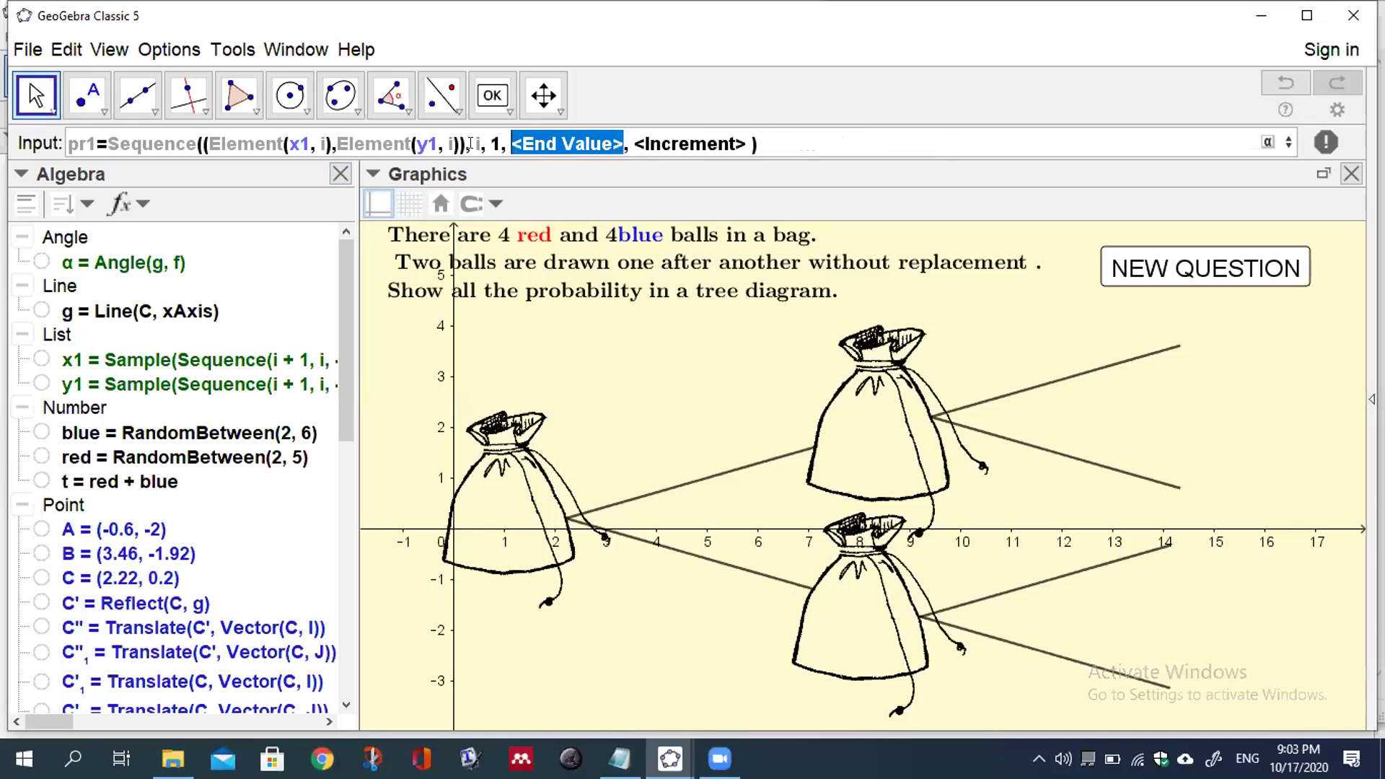
pyautogui.write('red')
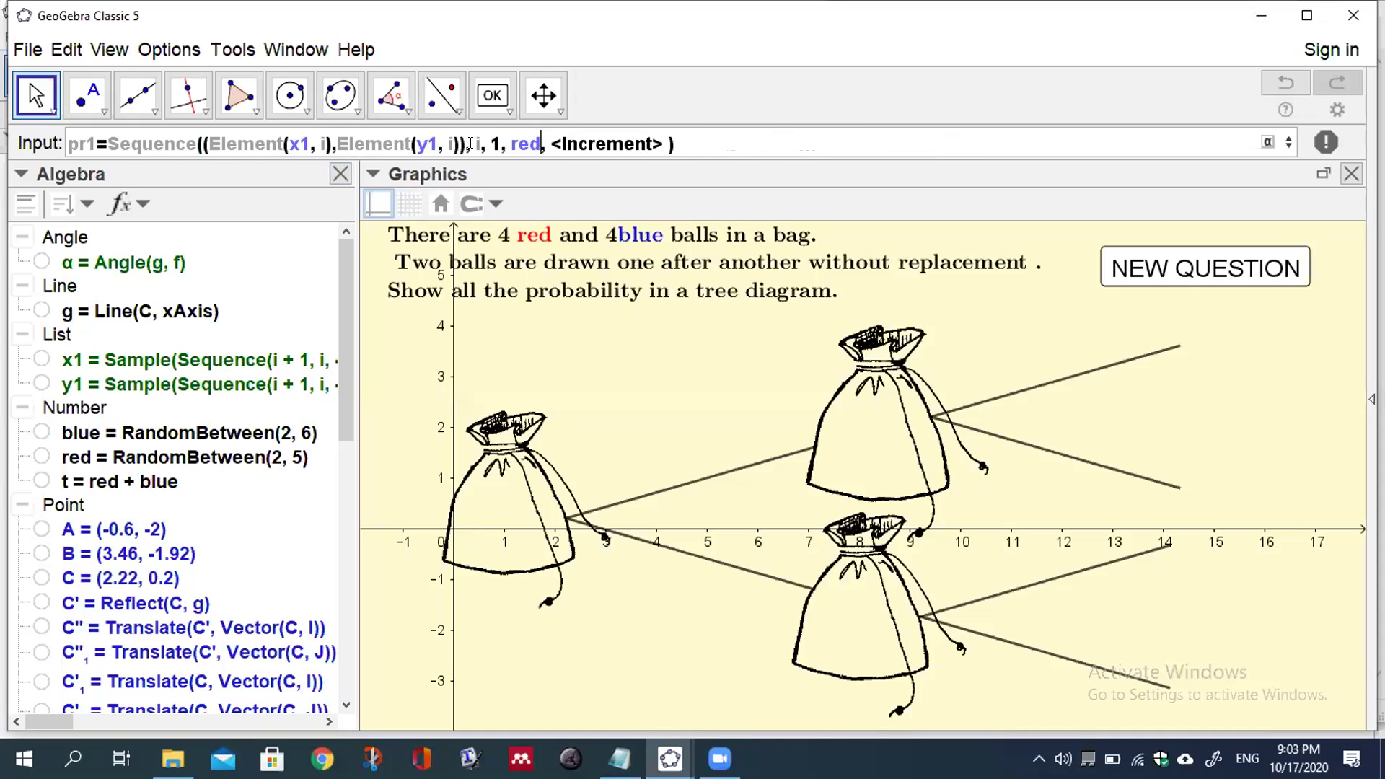
pyautogui.press('Tab')
pyautogui.write('1')
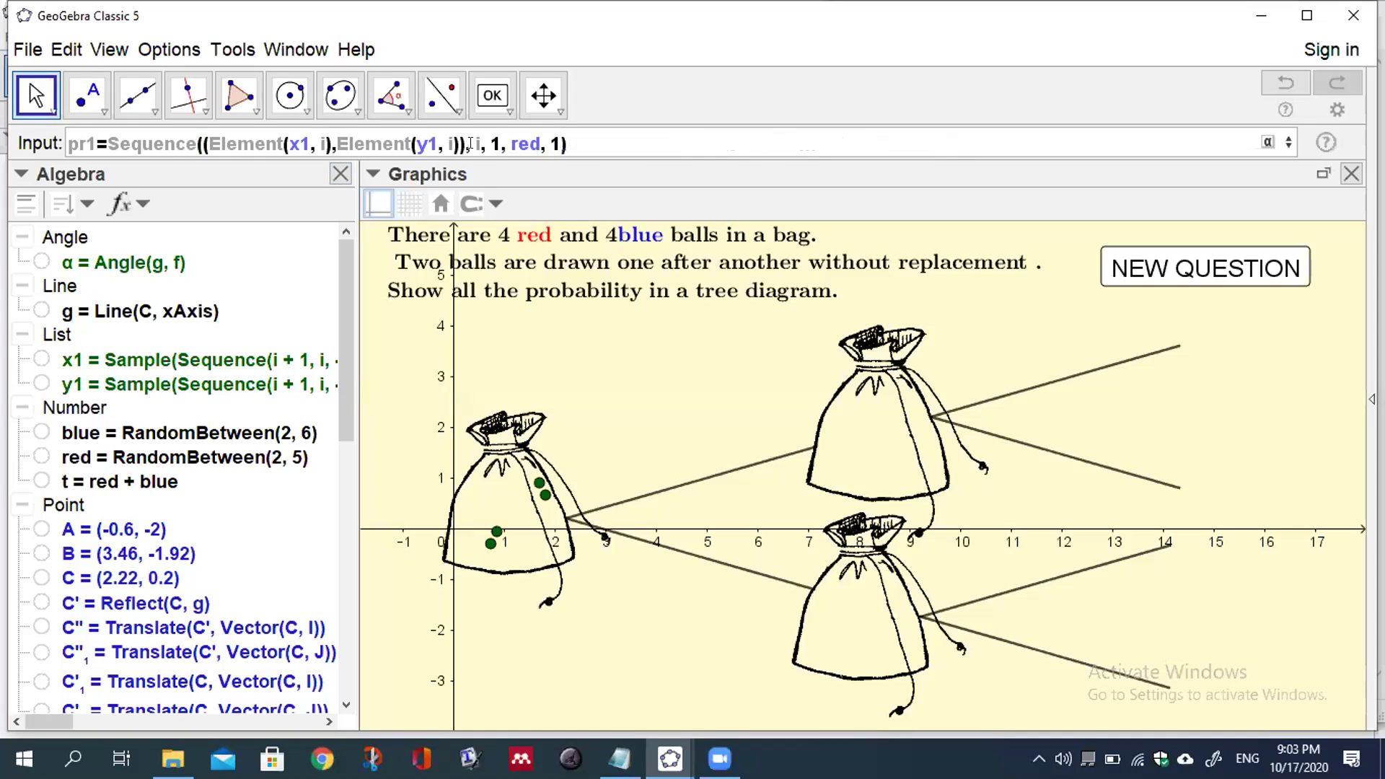
pyautogui.press('Return')
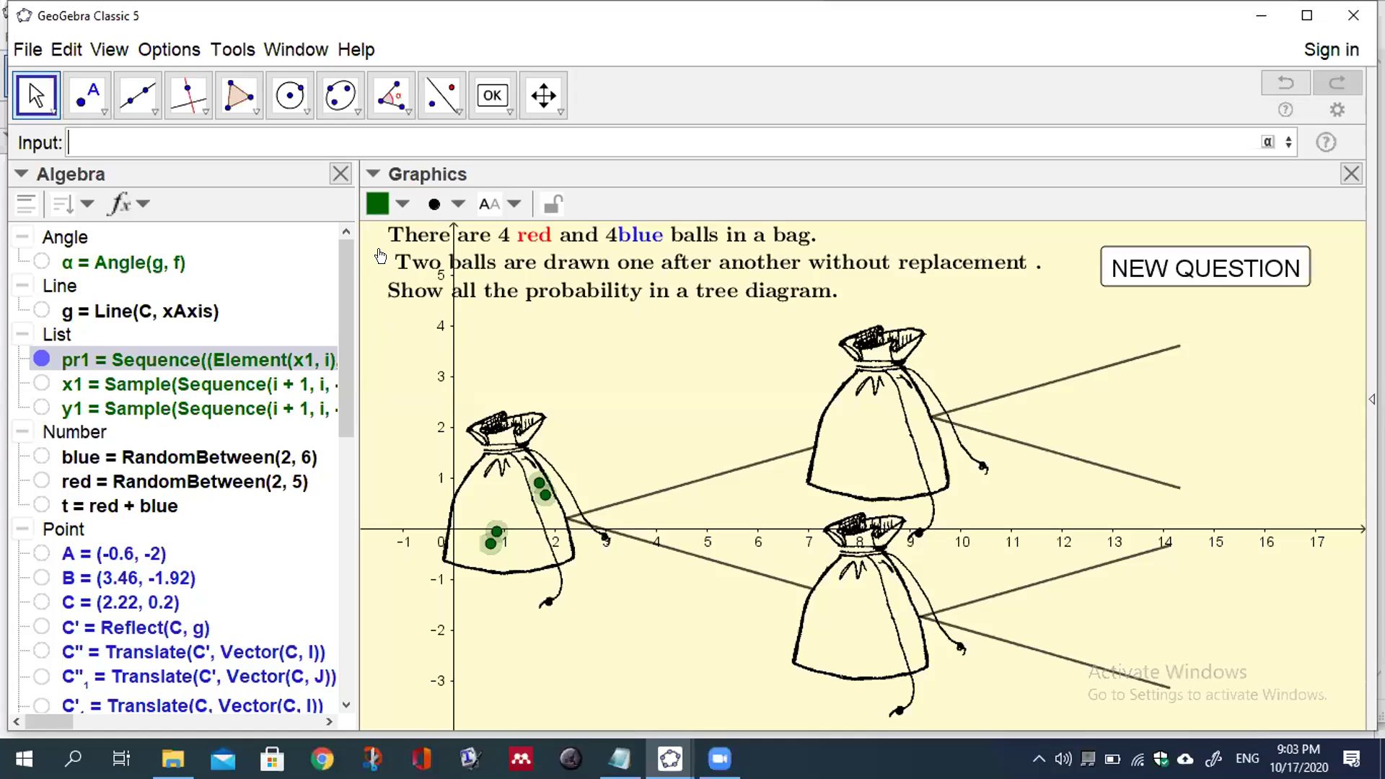
# Step: Colour the pr1 points in the first bag red and increase their point size
pyautogui.click(401, 202)
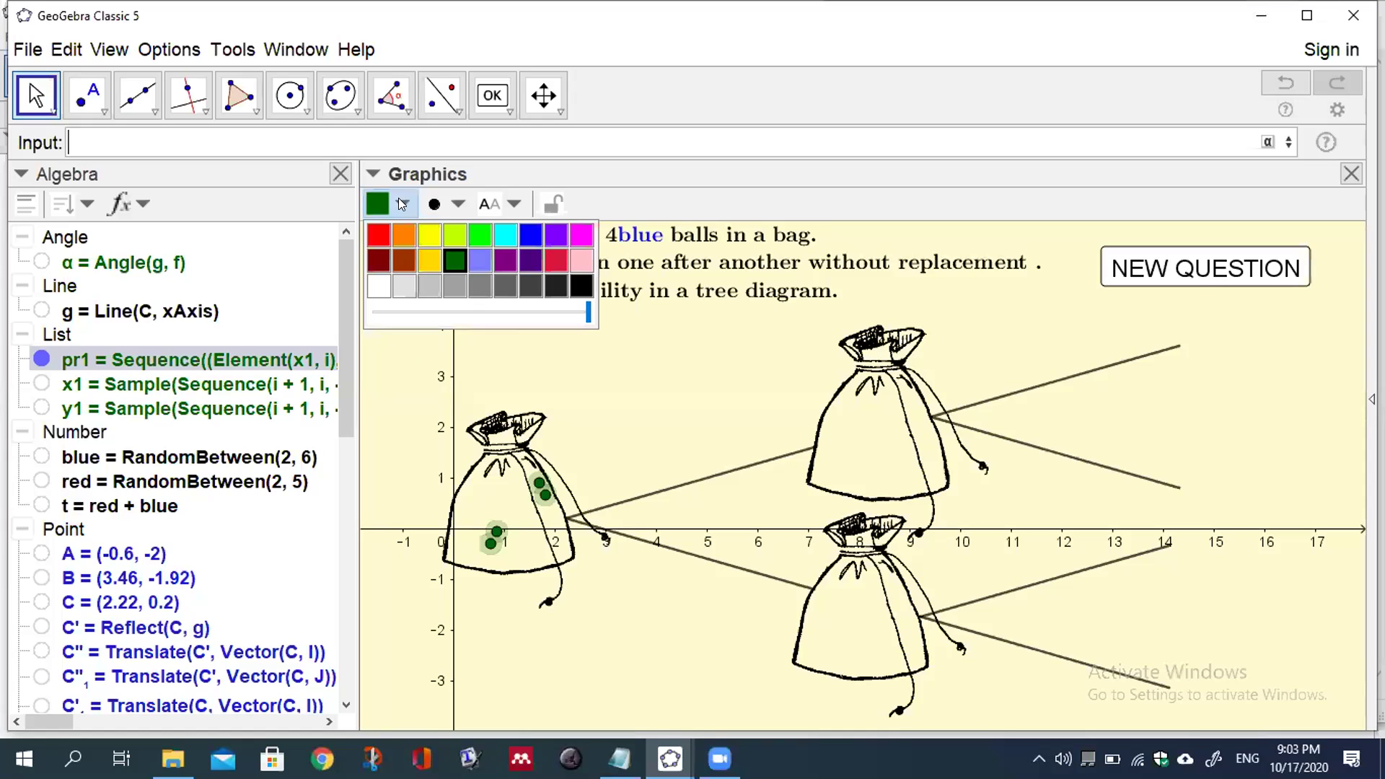
pyautogui.click(377, 233)
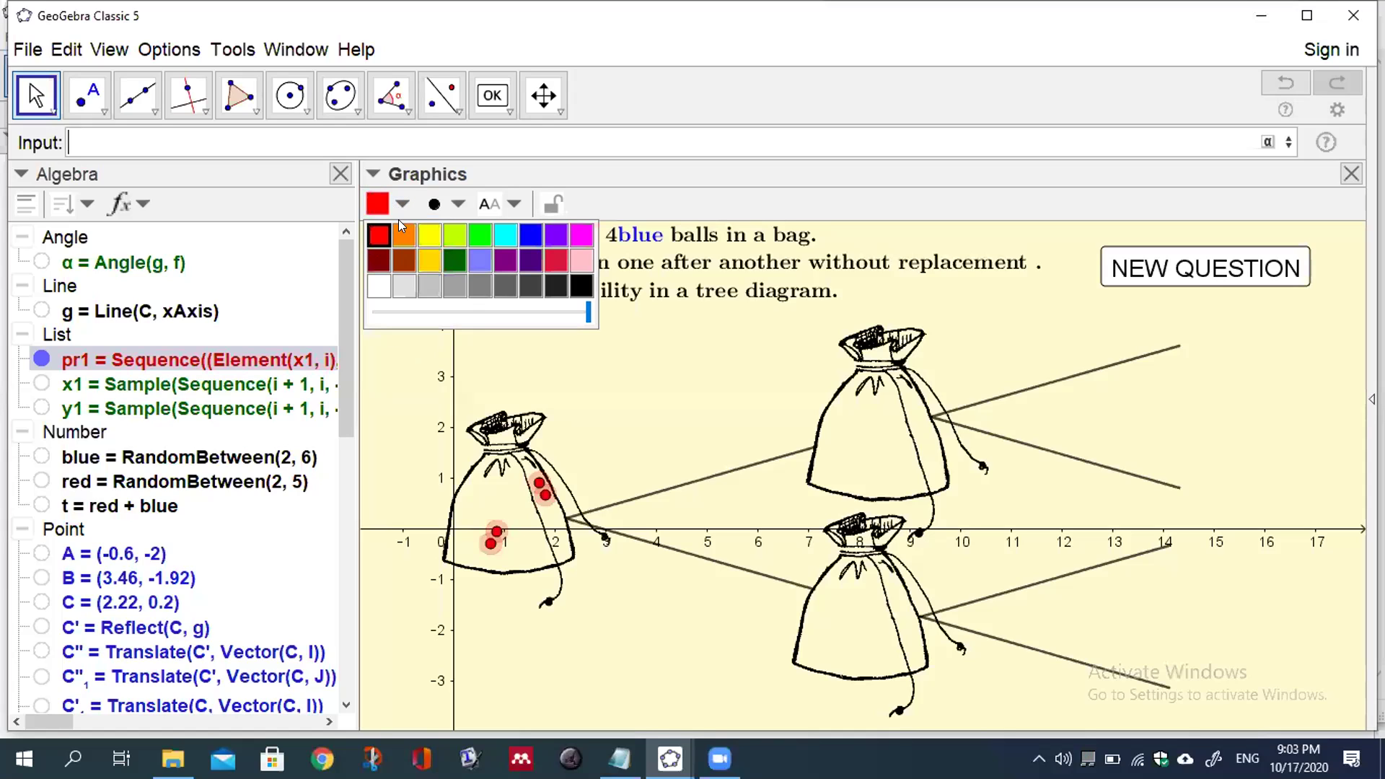
pyautogui.click(458, 205)
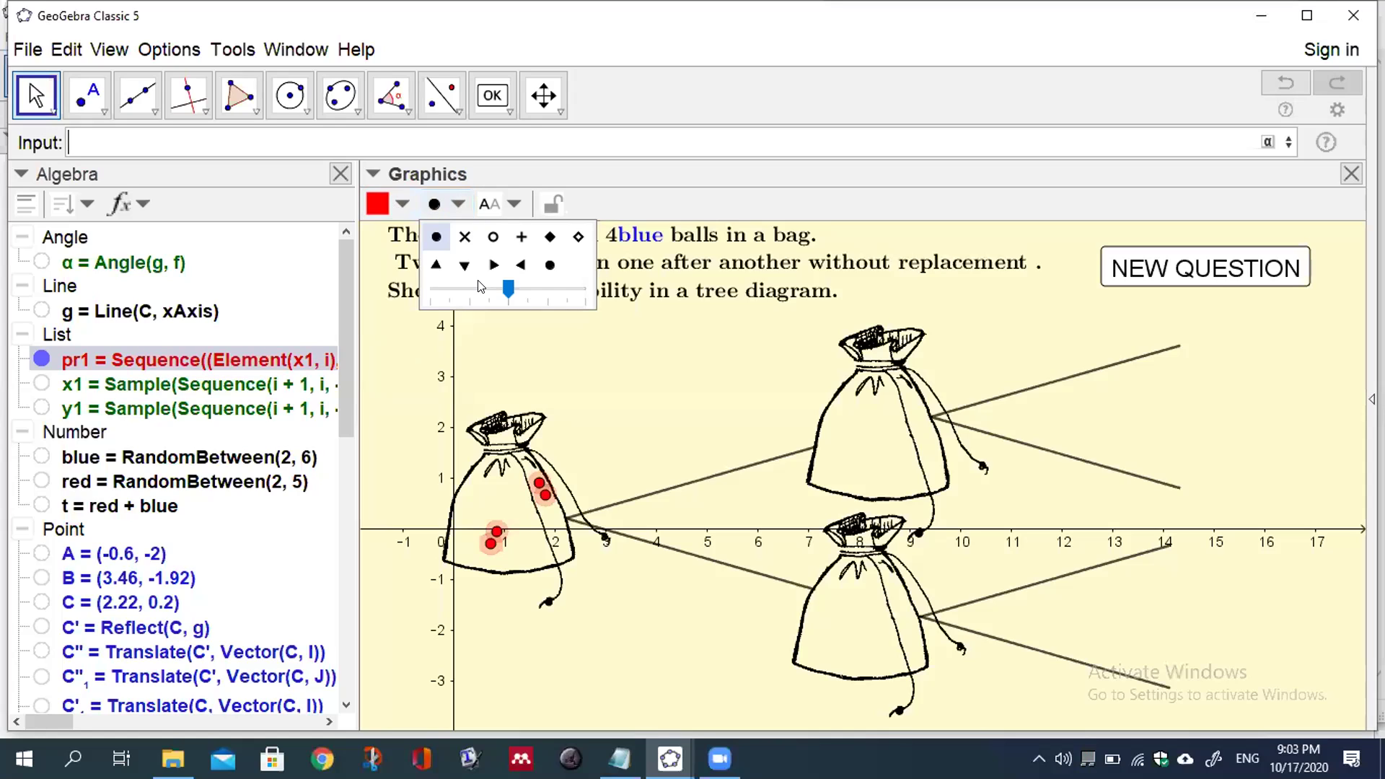
pyautogui.click(537, 283)
pyautogui.click(540, 283)
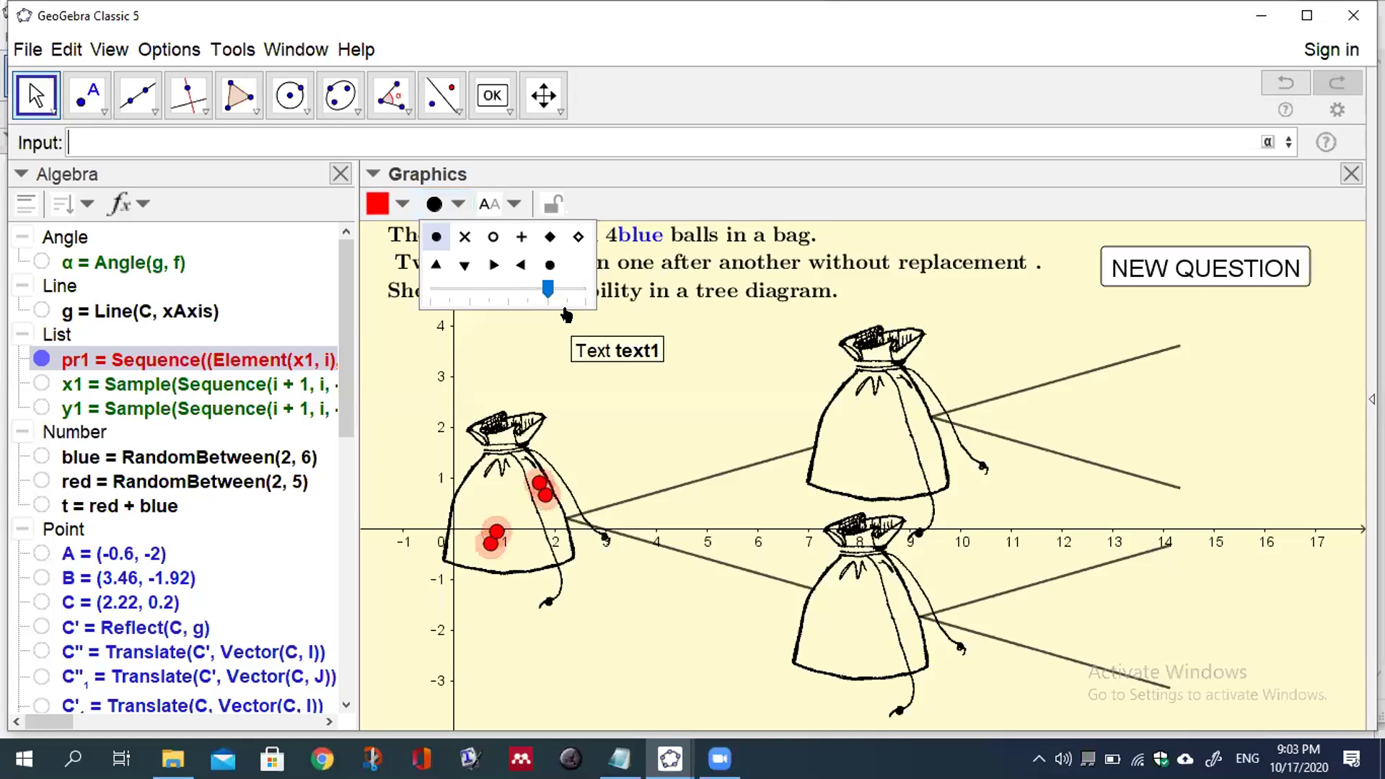
pyautogui.click(582, 420)
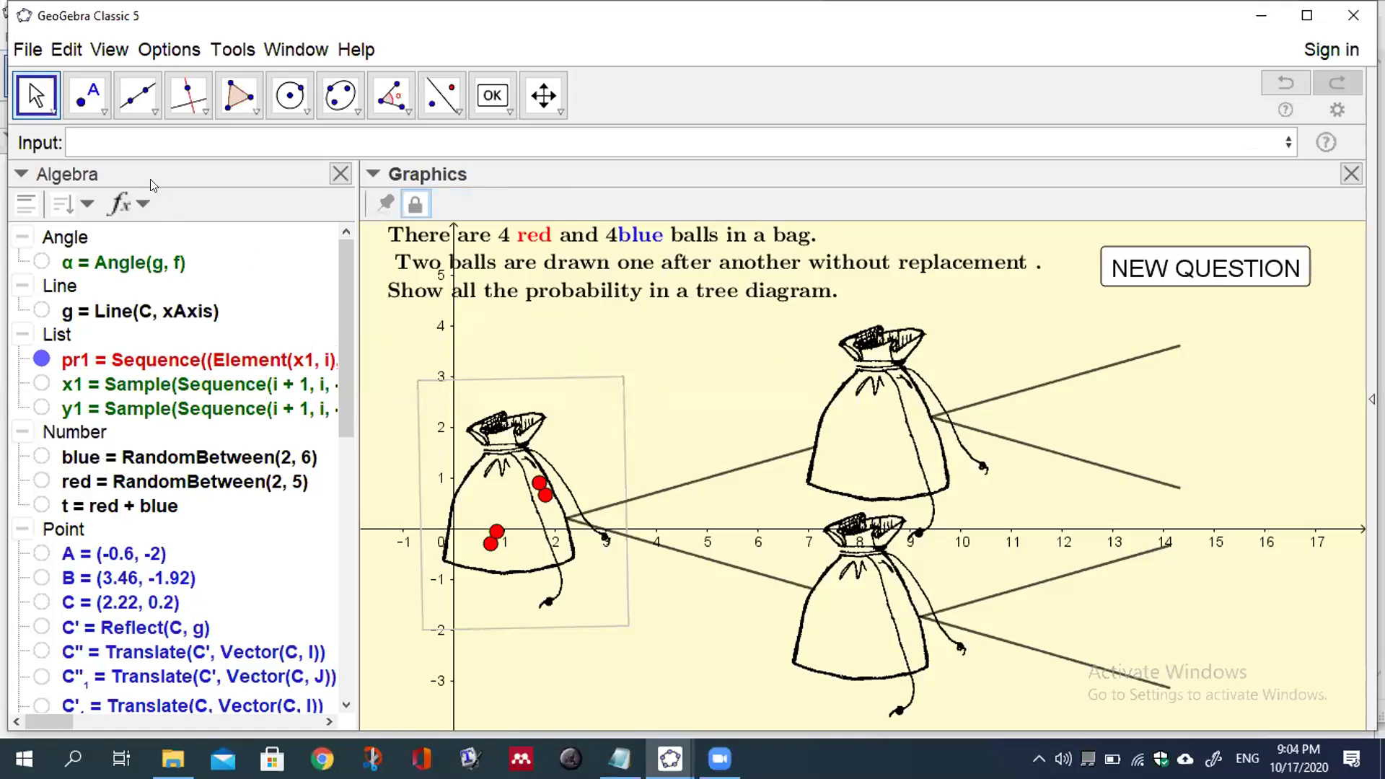
# Step: Begin defining x2 as a three-argument Sample of a Sequence with expression i+1 and variable i
pyautogui.click(113, 144)
pyautogui.write('x2')
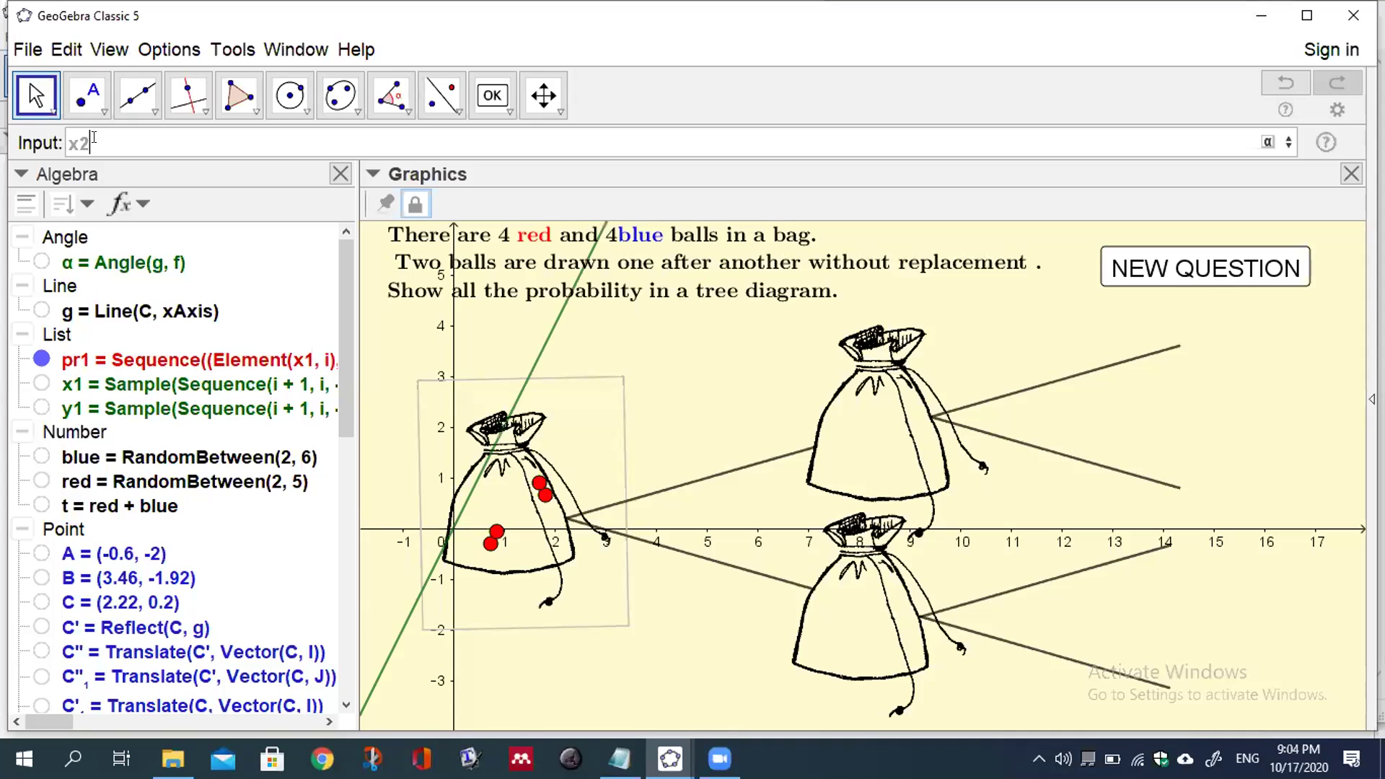
pyautogui.write('=sam')
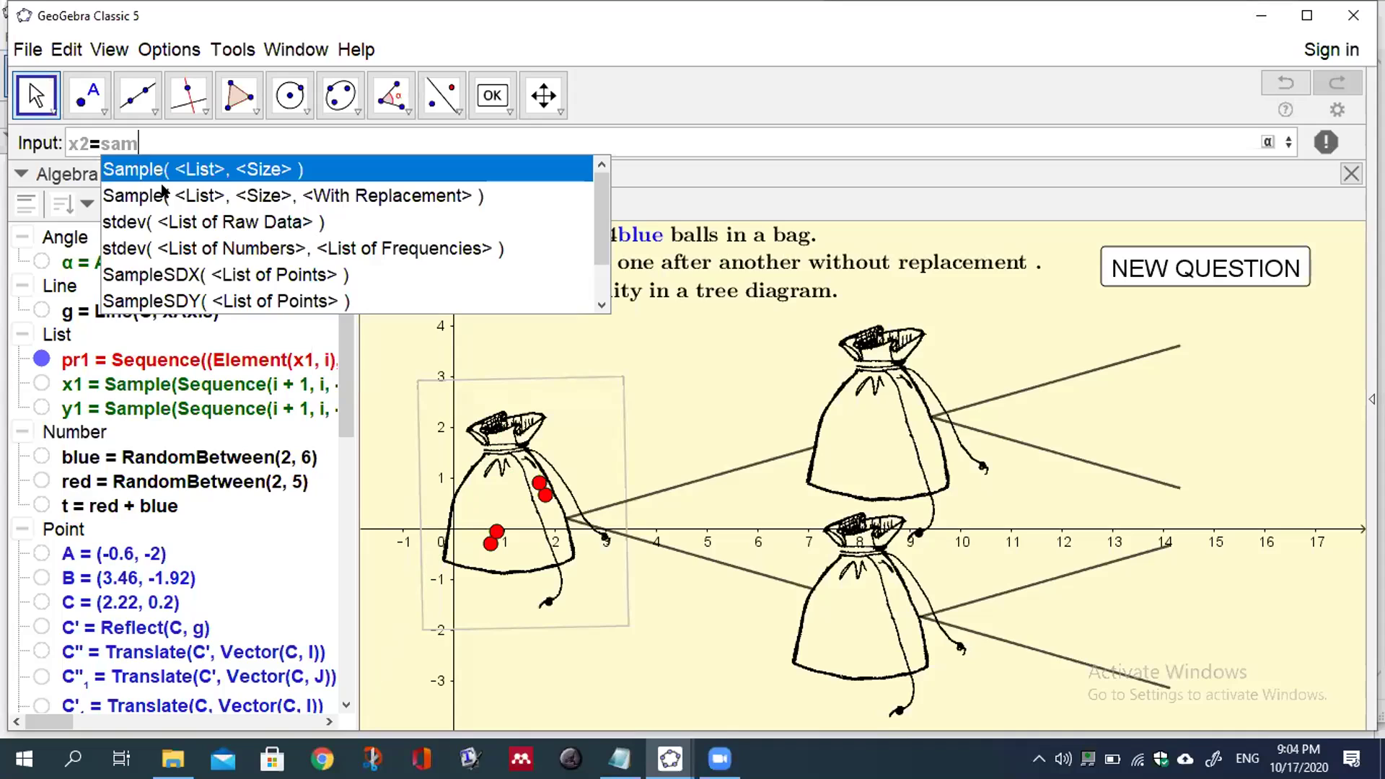
pyautogui.click(165, 196)
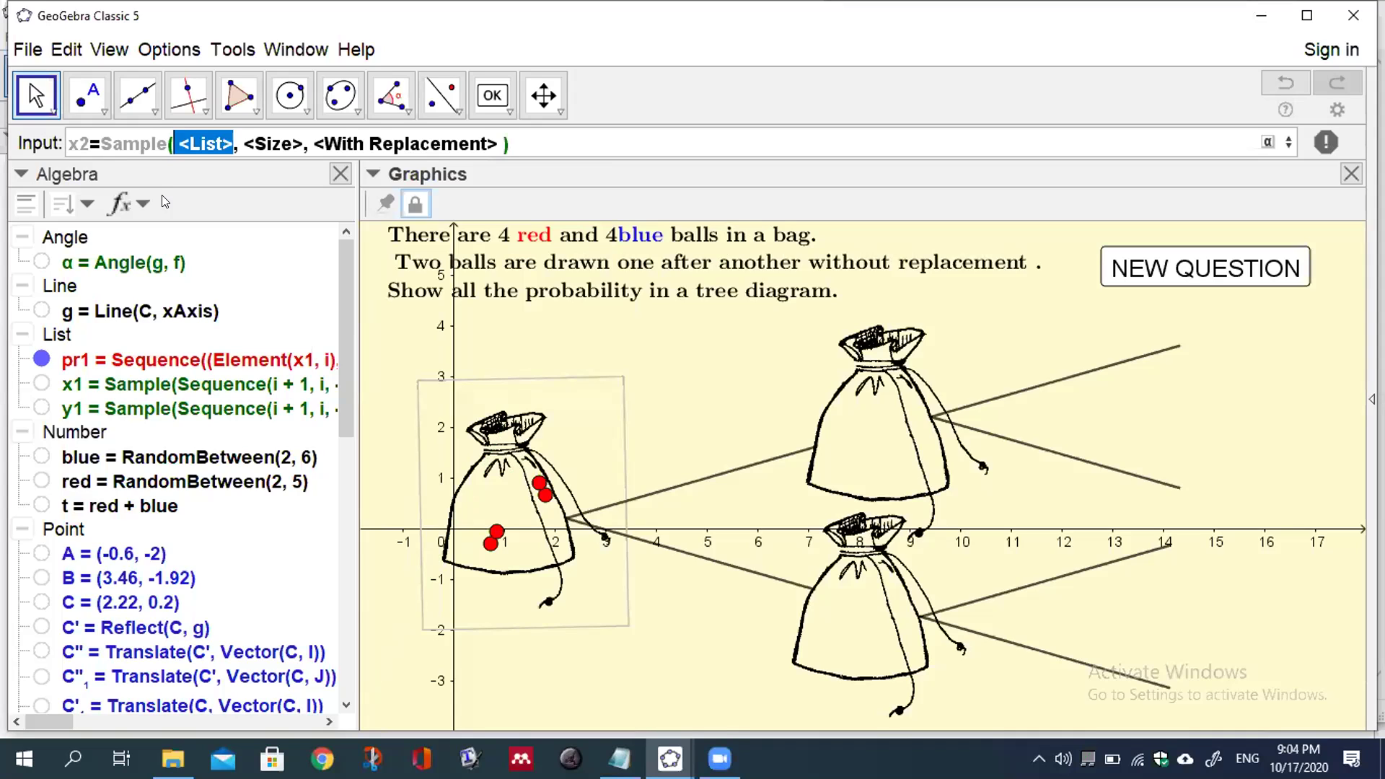
pyautogui.write('seq')
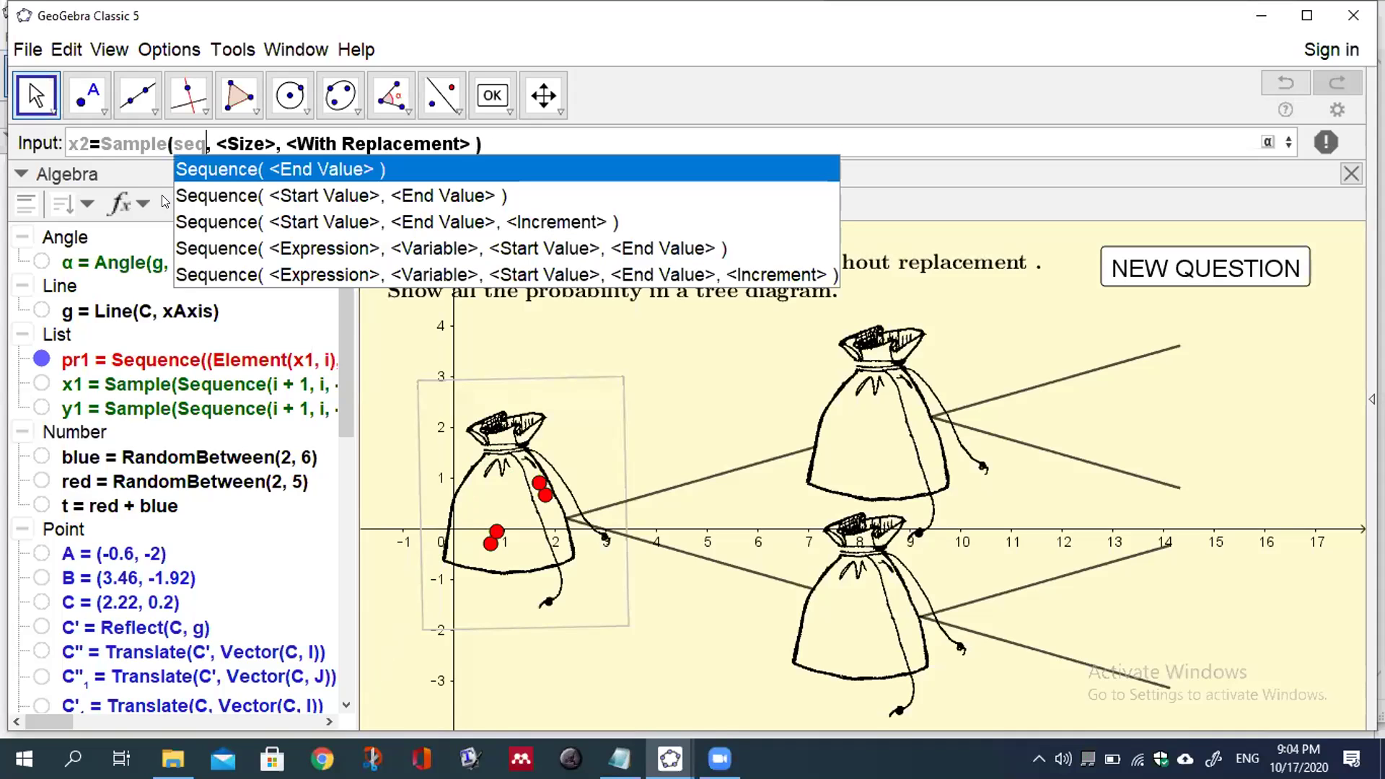
pyautogui.click(253, 274)
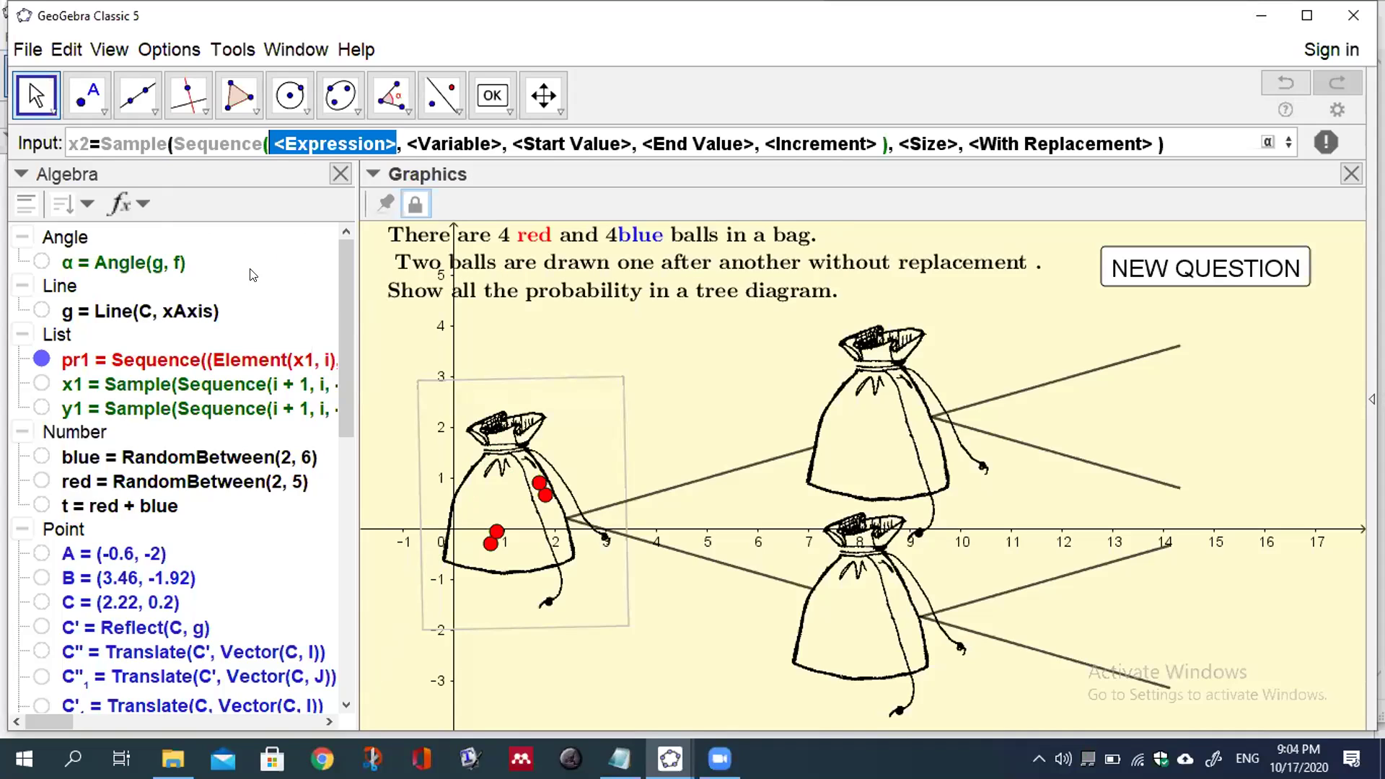
pyautogui.write('i+1')
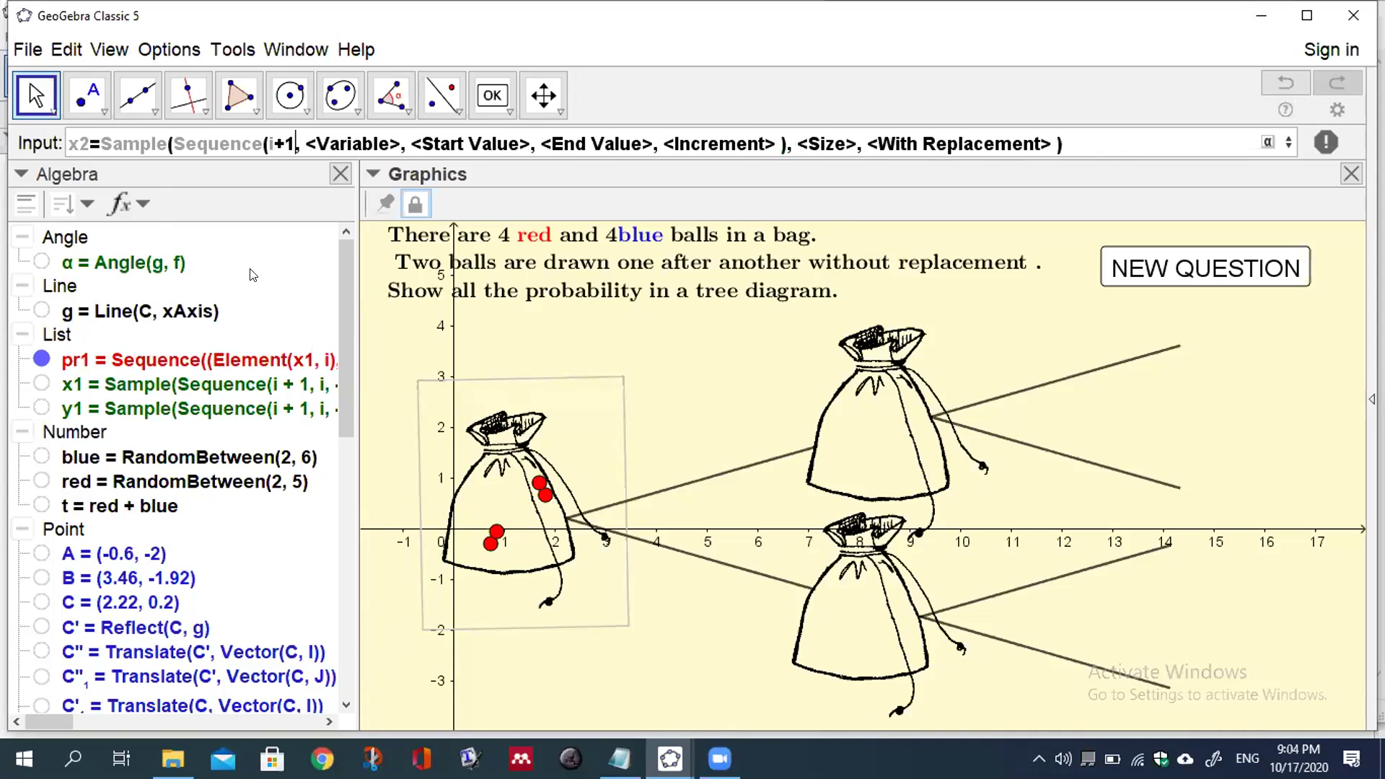
pyautogui.press('Tab')
pyautogui.write('i')
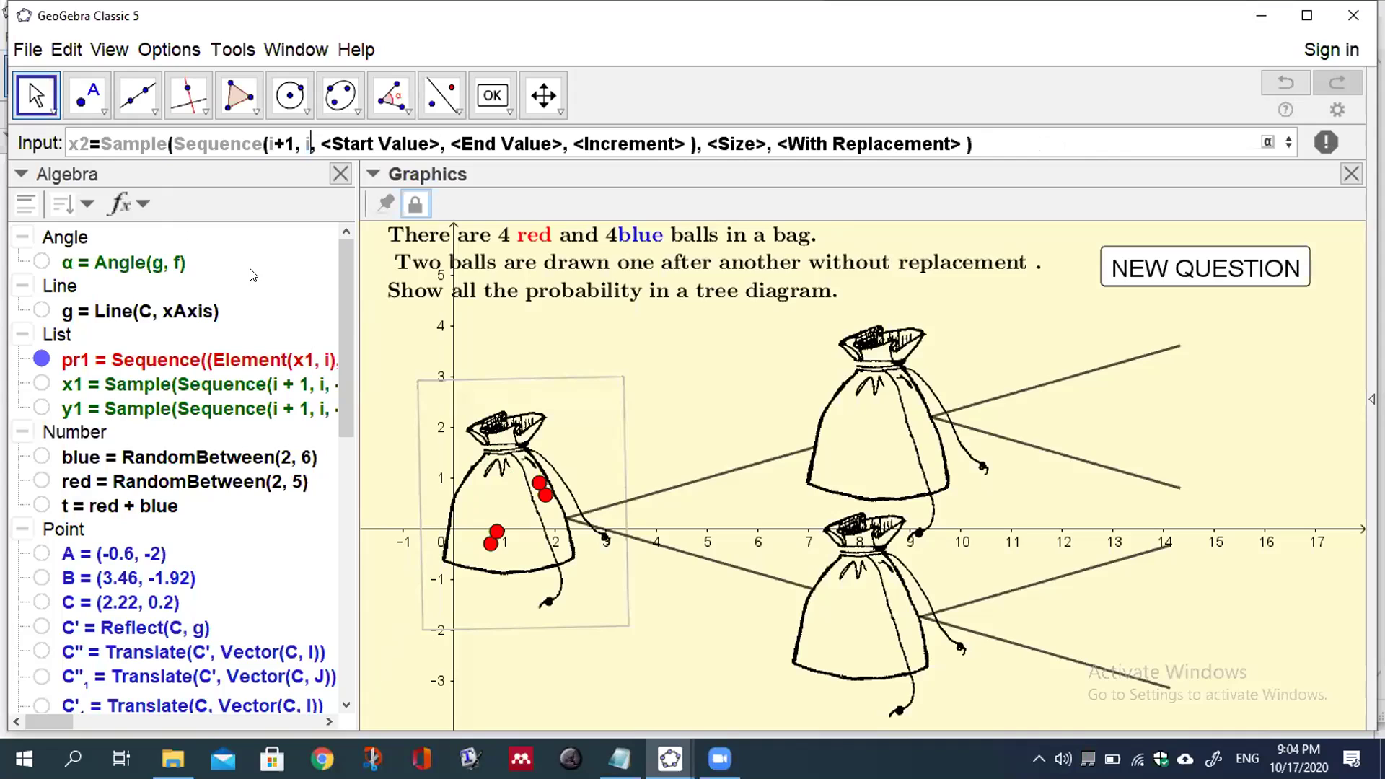
# Step: Set x2's Sequence start value to -0.5, end value to 1 and increment to 0.15
pyautogui.press('Tab')
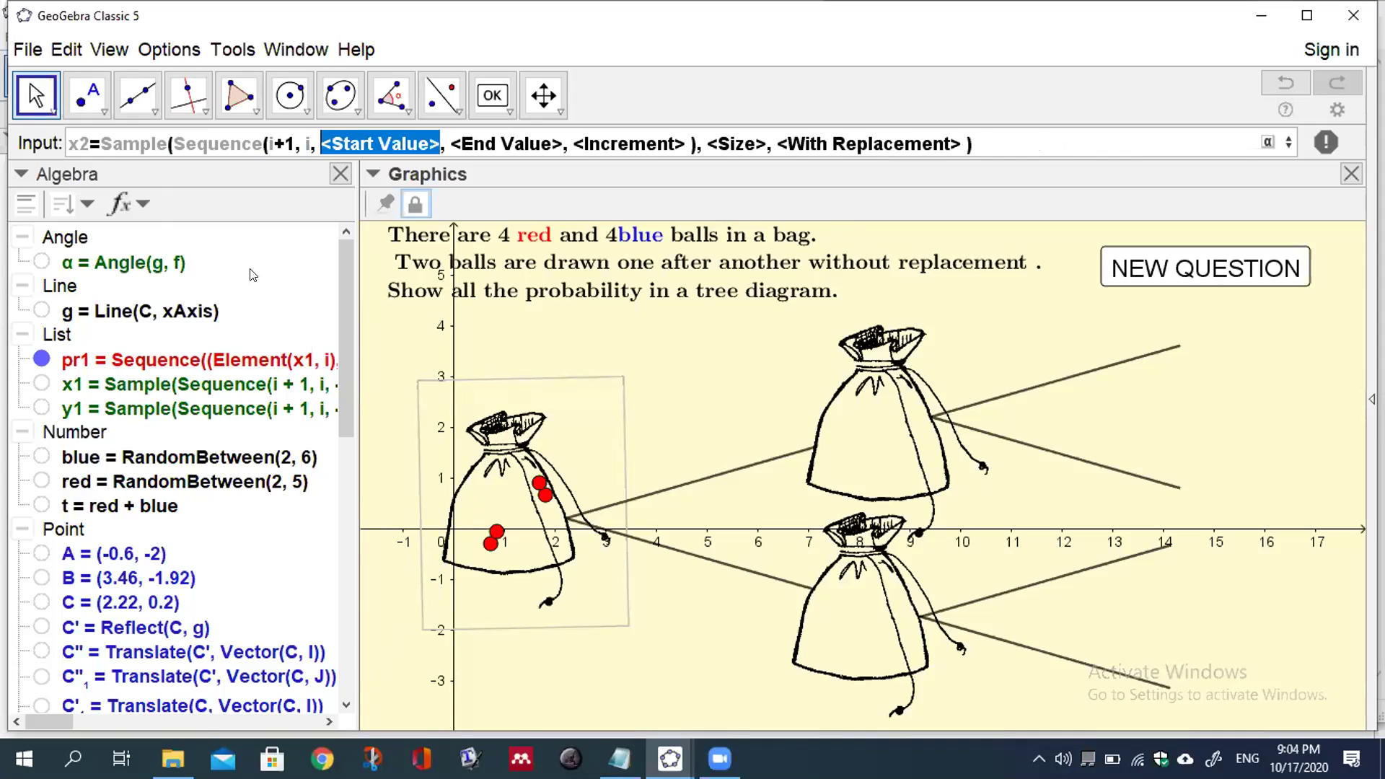
pyautogui.write('-0')
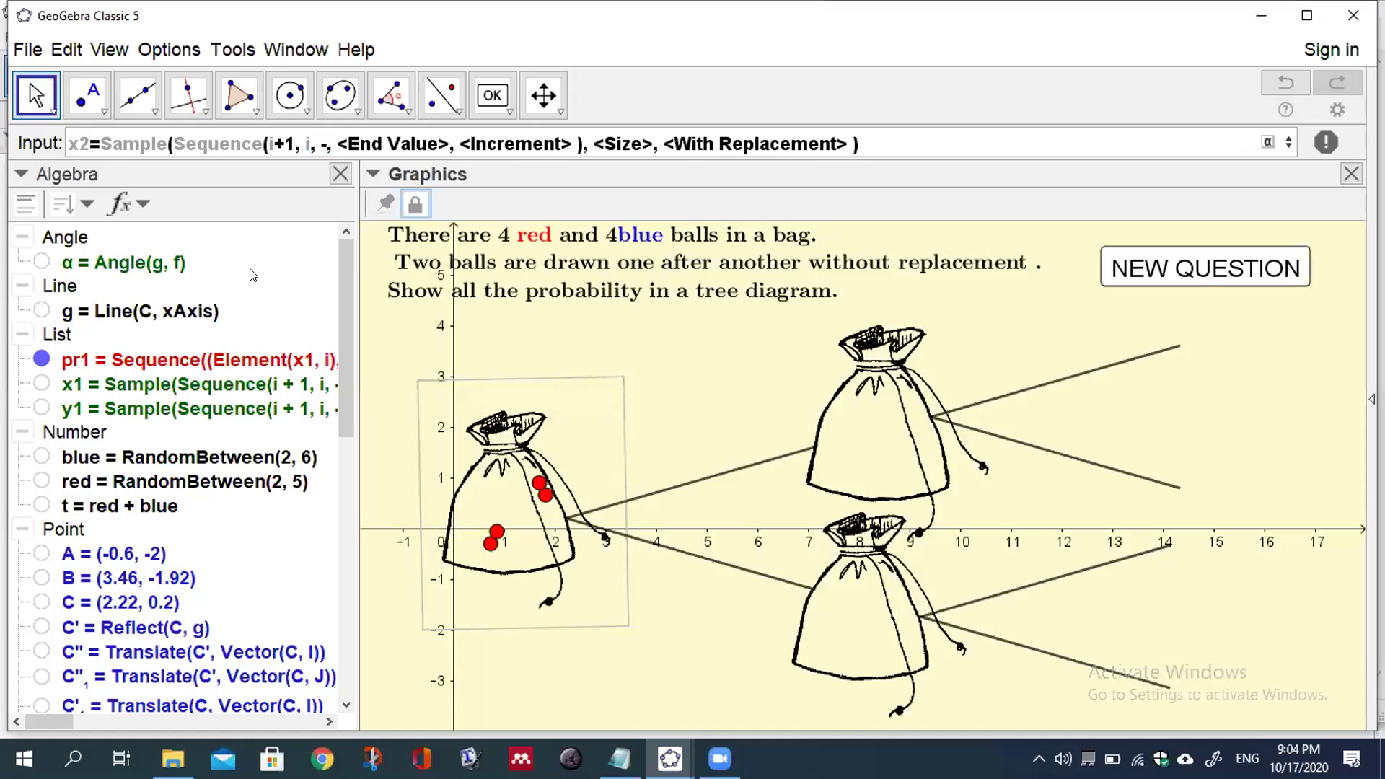
pyautogui.write('.5')
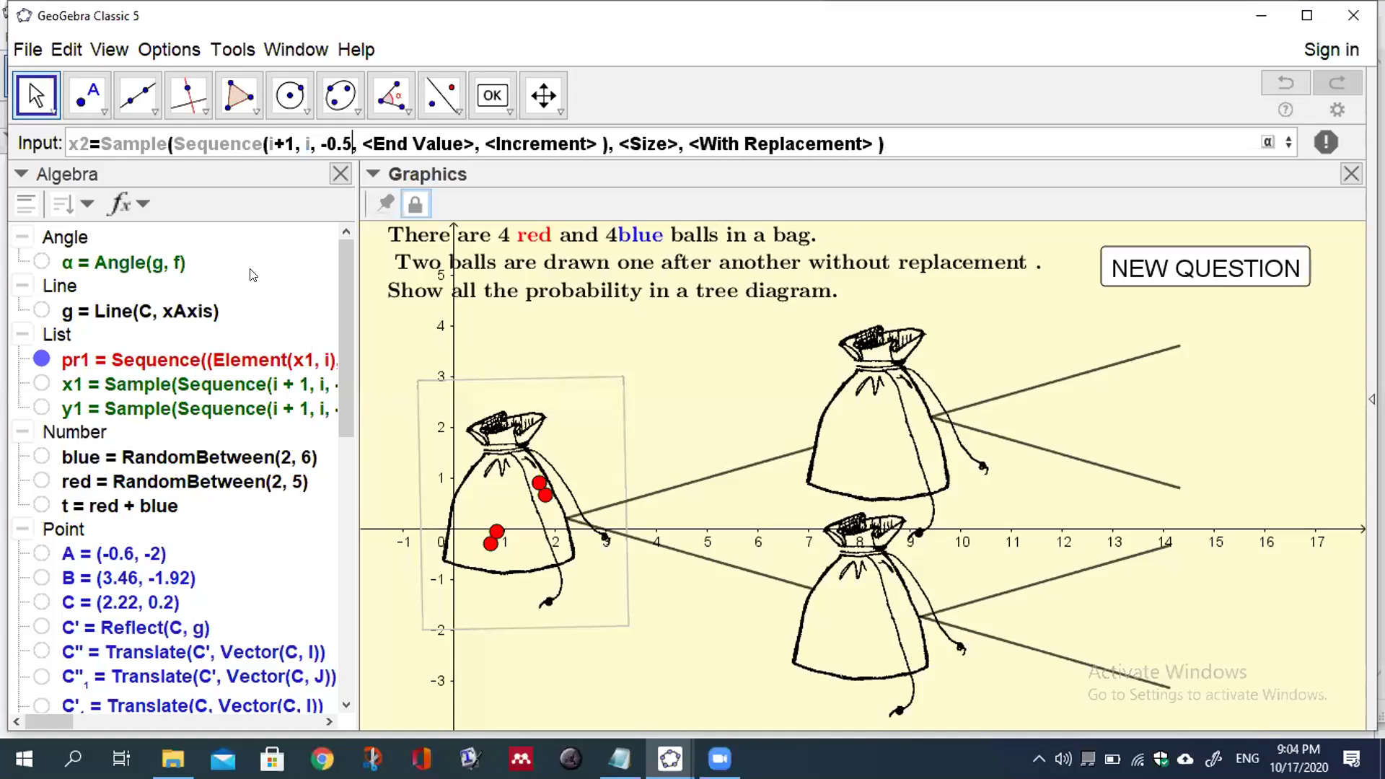
pyautogui.press('Tab')
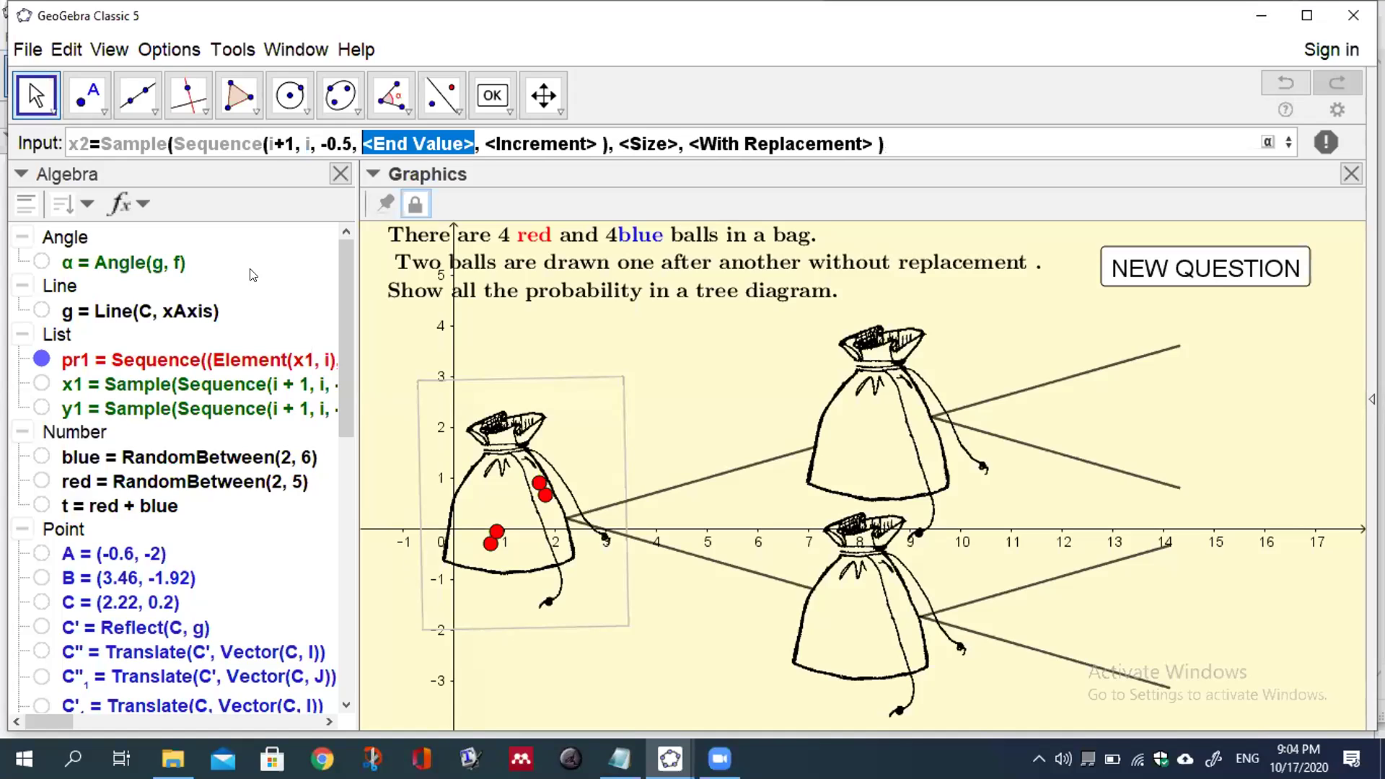
pyautogui.write('1.')
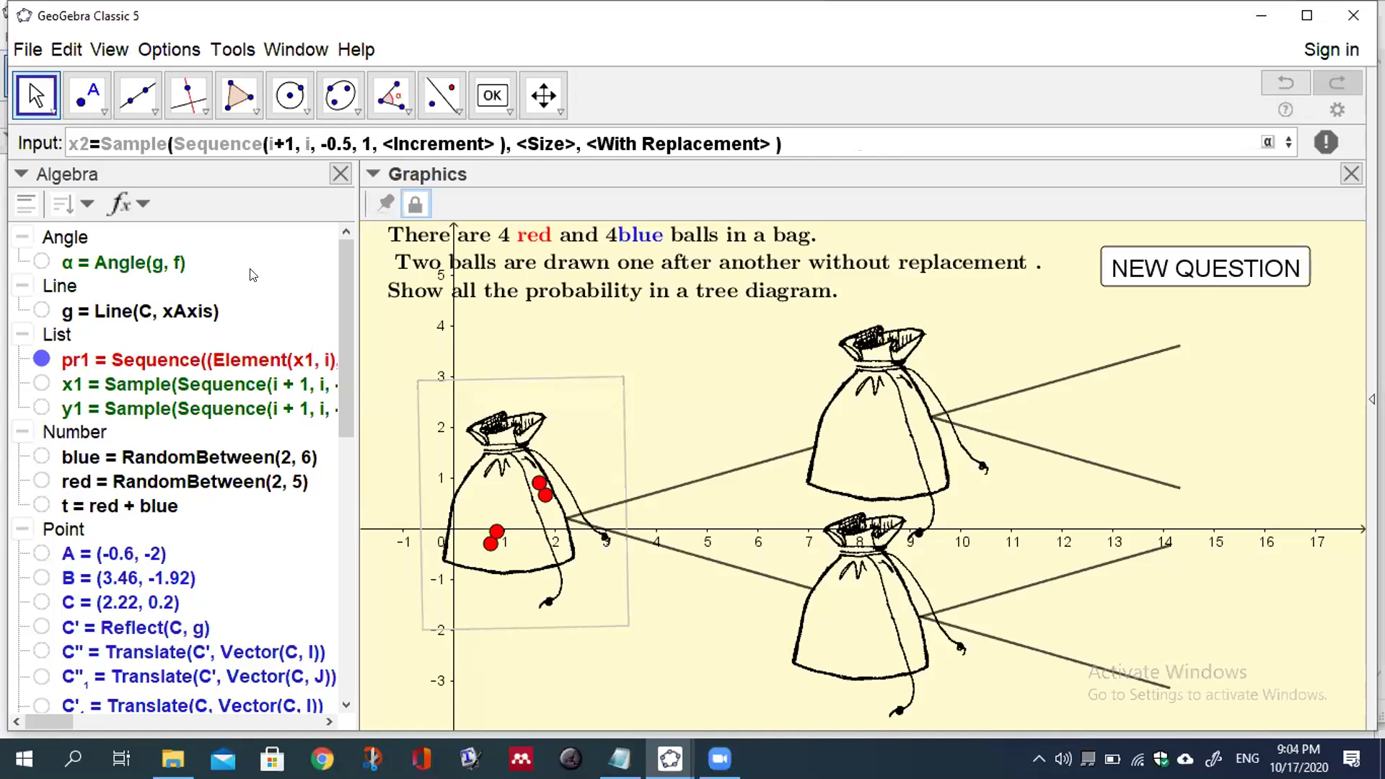
pyautogui.write('1')
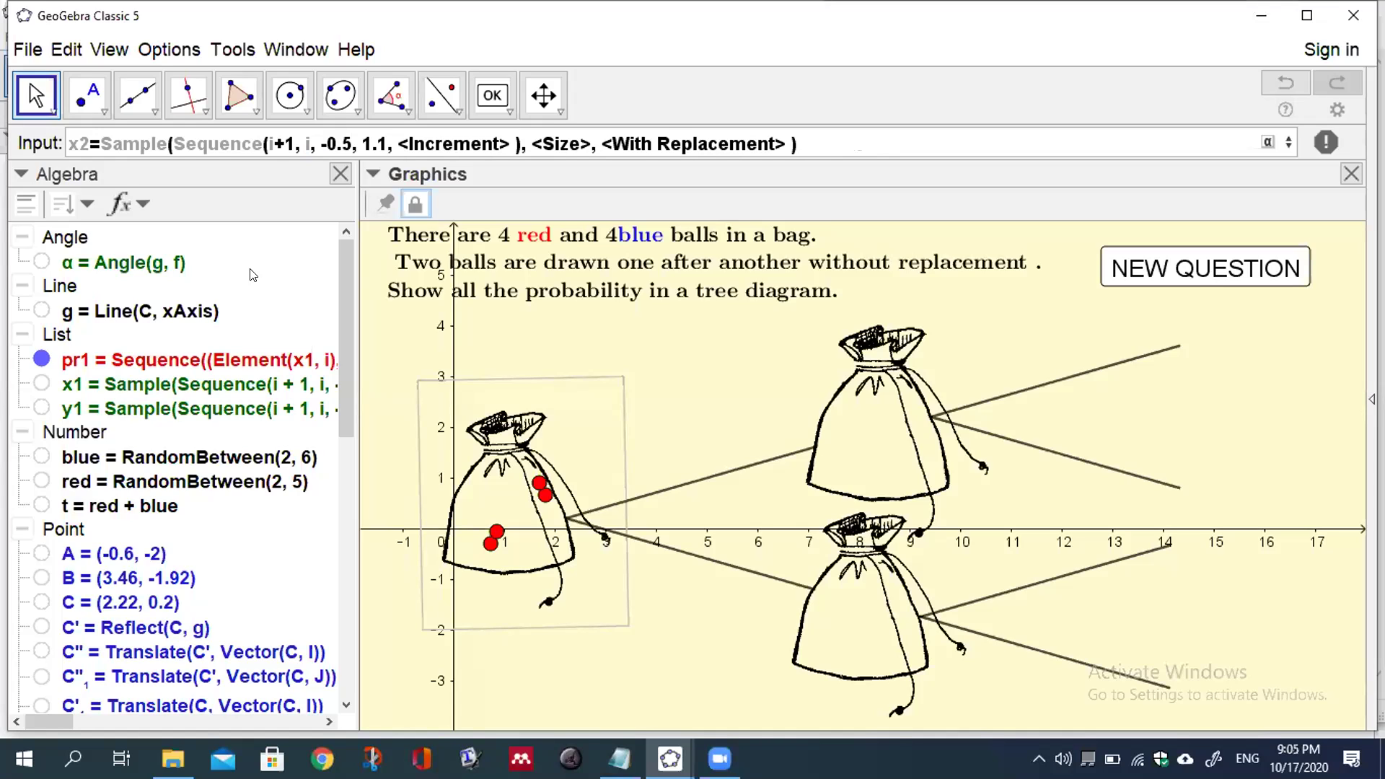
pyautogui.press('BackSpace')
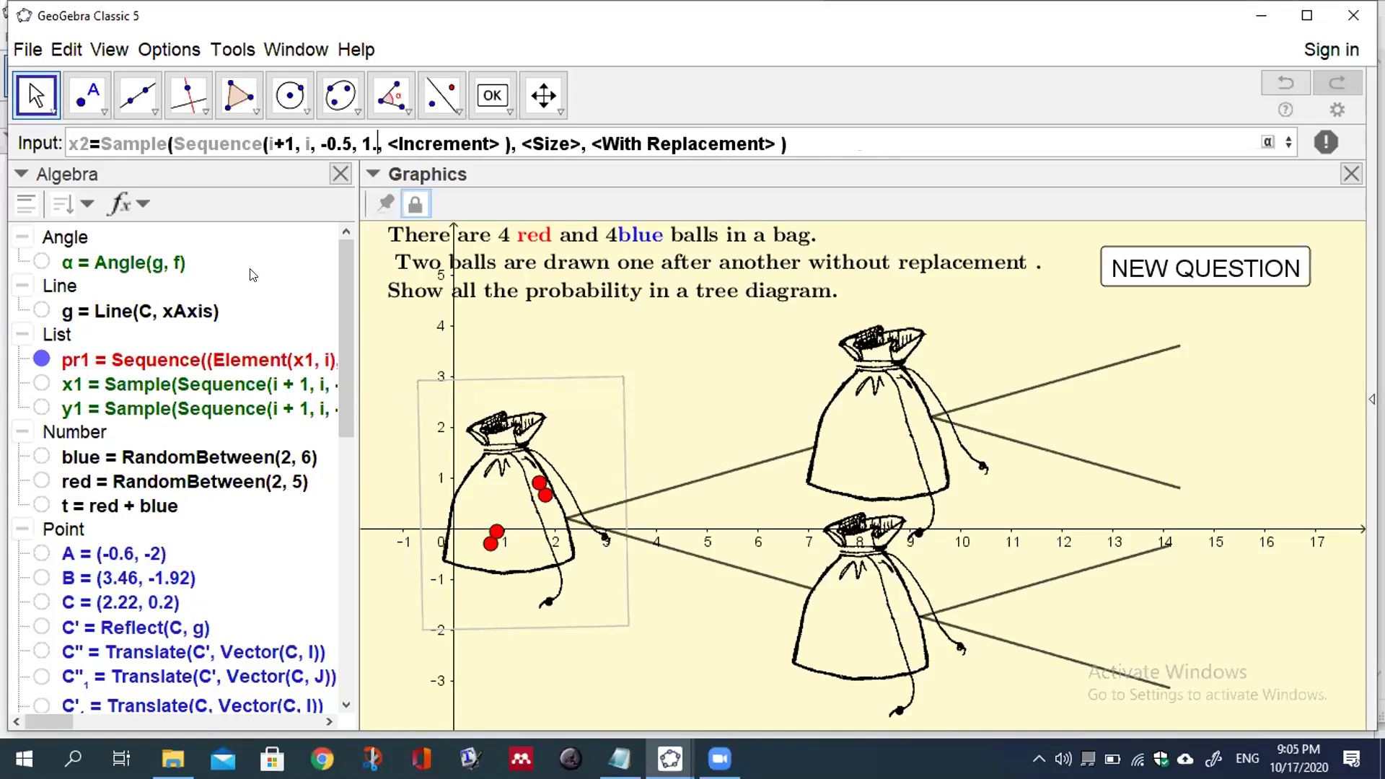
pyautogui.press('BackSpace')
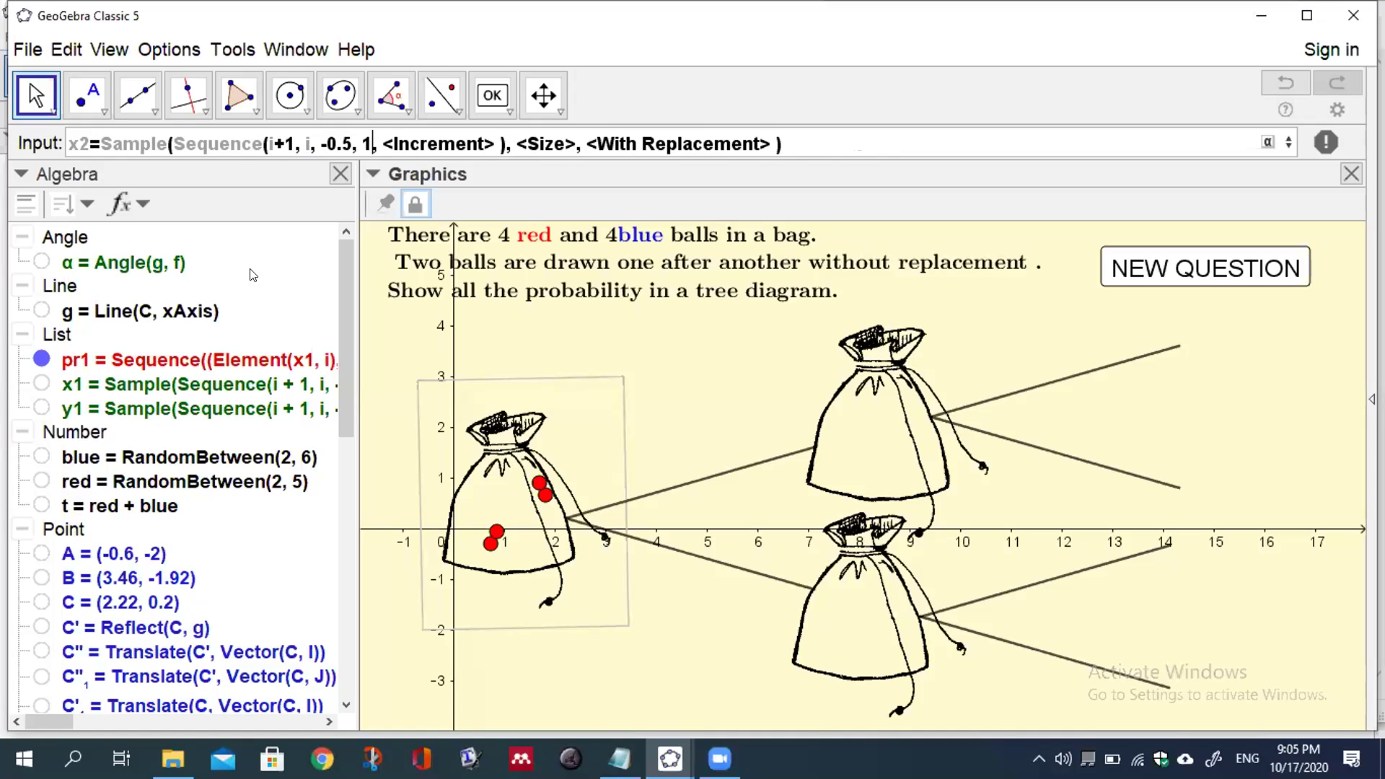
pyautogui.press('Tab')
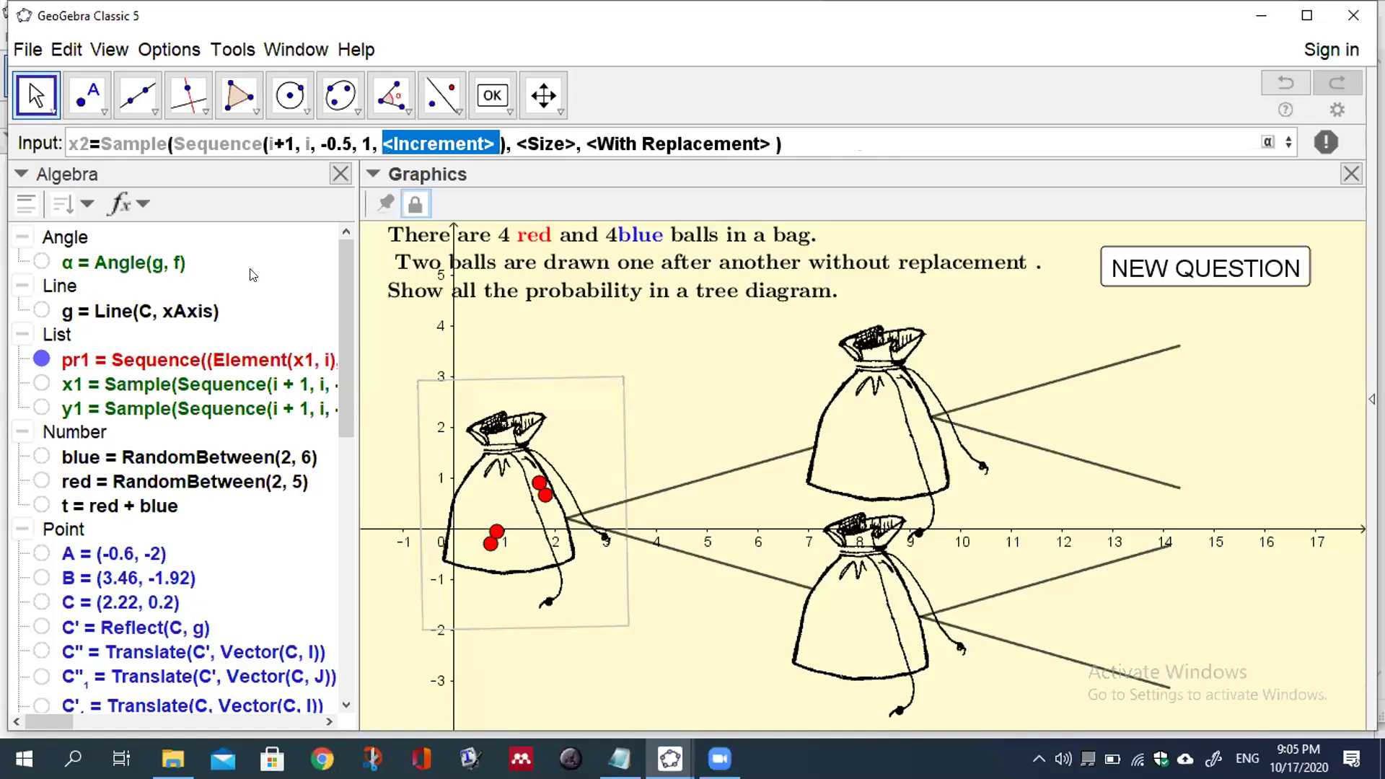
pyautogui.write('0.')
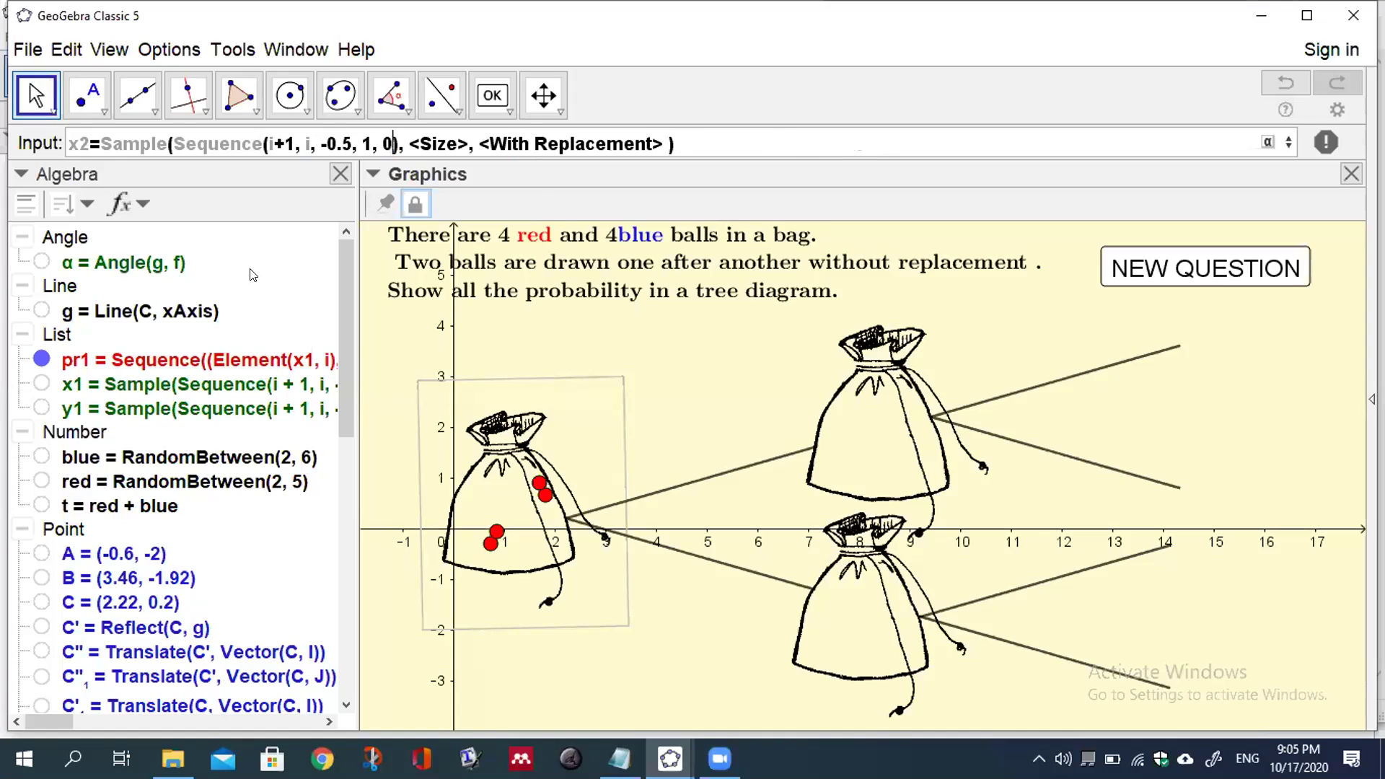
pyautogui.write('1')
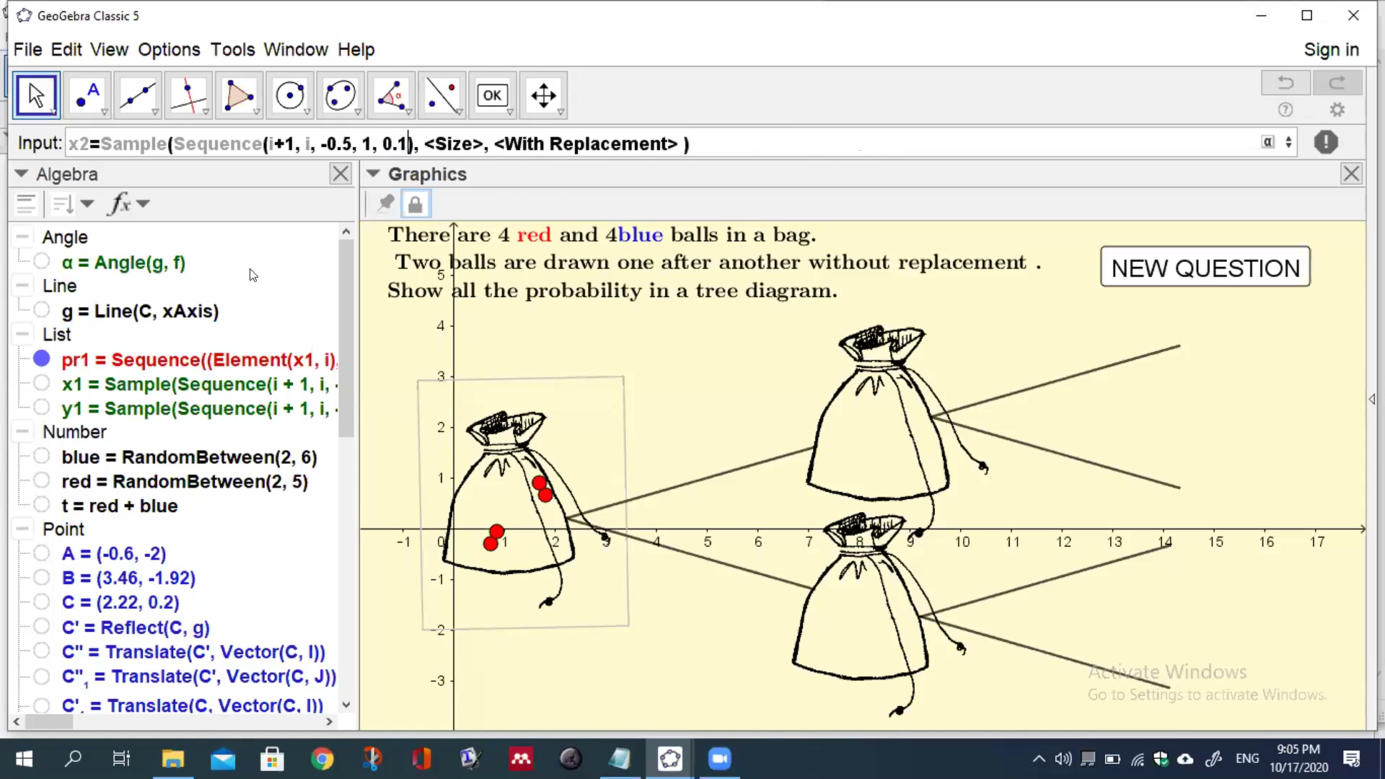
pyautogui.write('5')
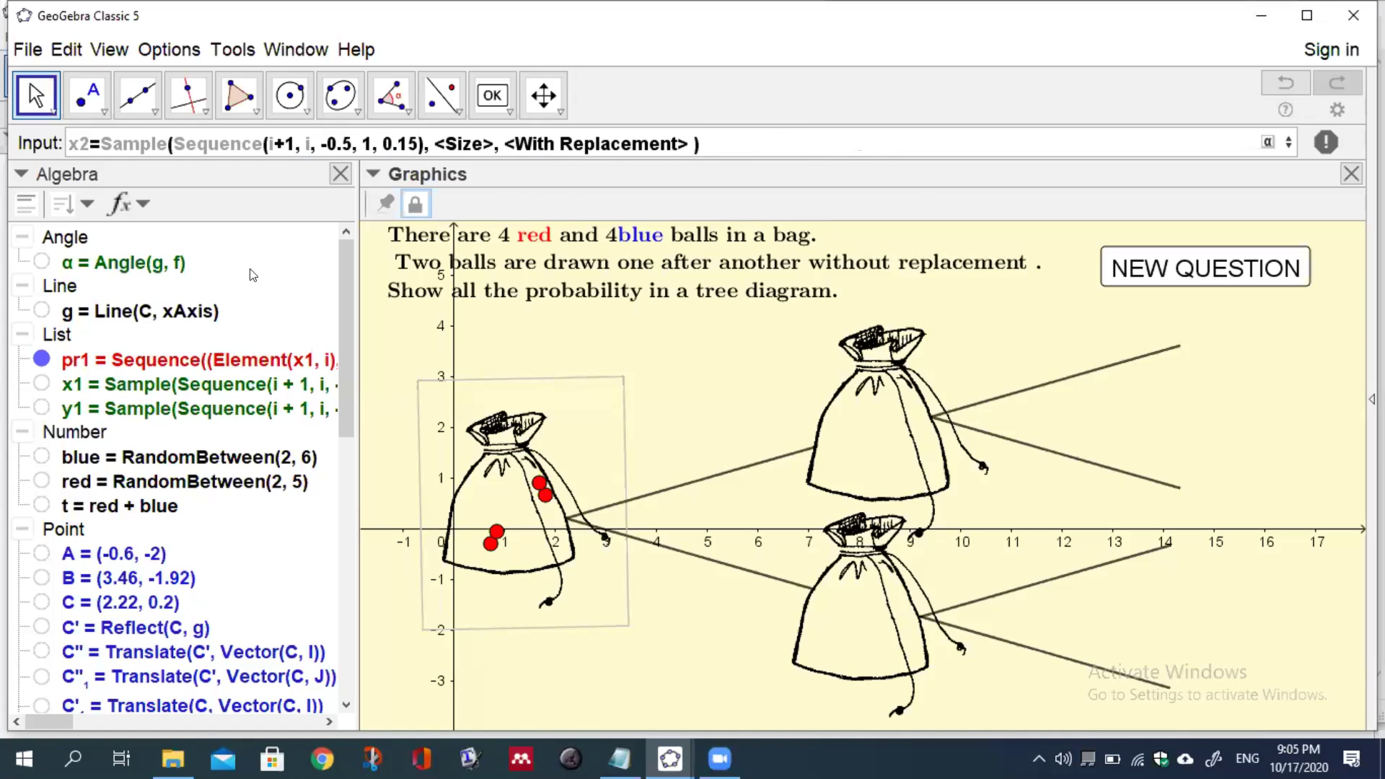
# Step: Set x2's sample size to blue and its replacement option to false, and create the list
pyautogui.press('Tab')
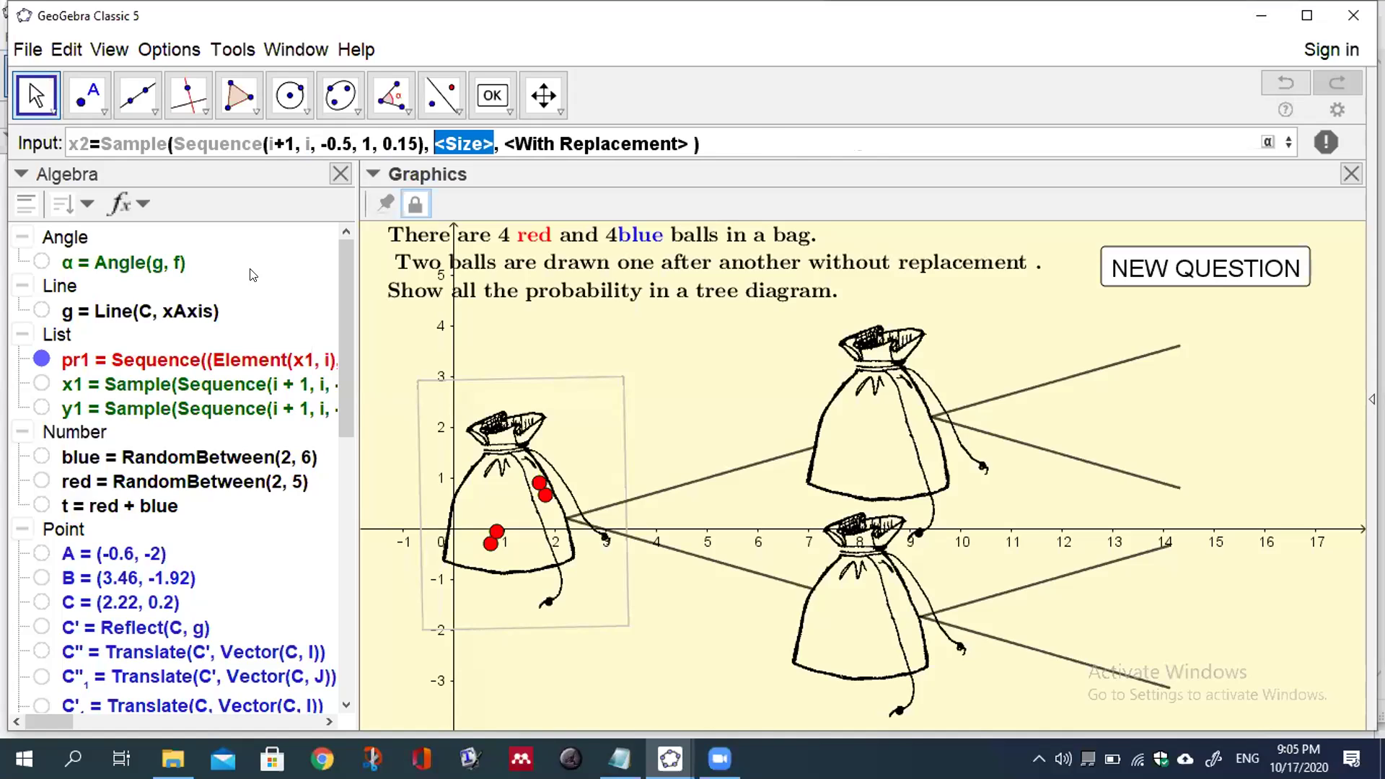
pyautogui.write('blue')
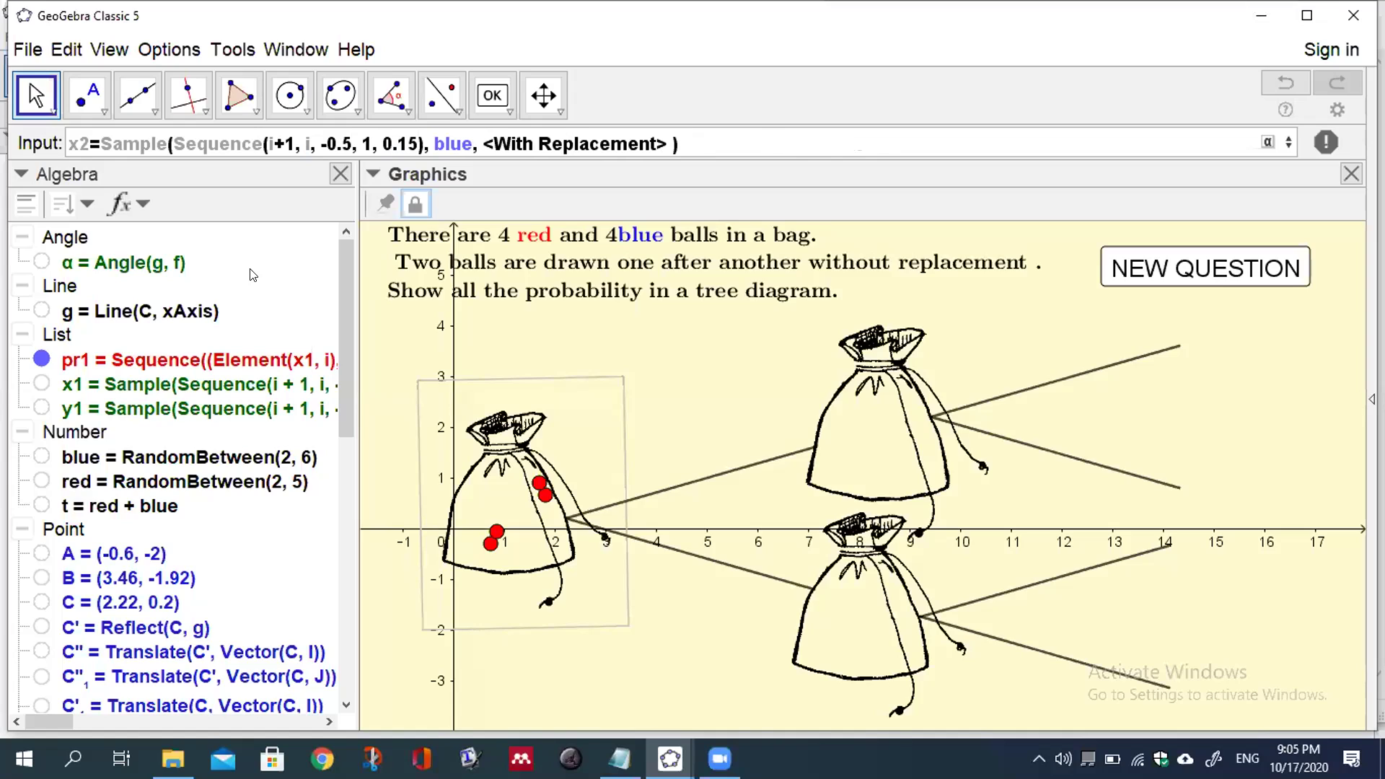
pyautogui.press('Tab')
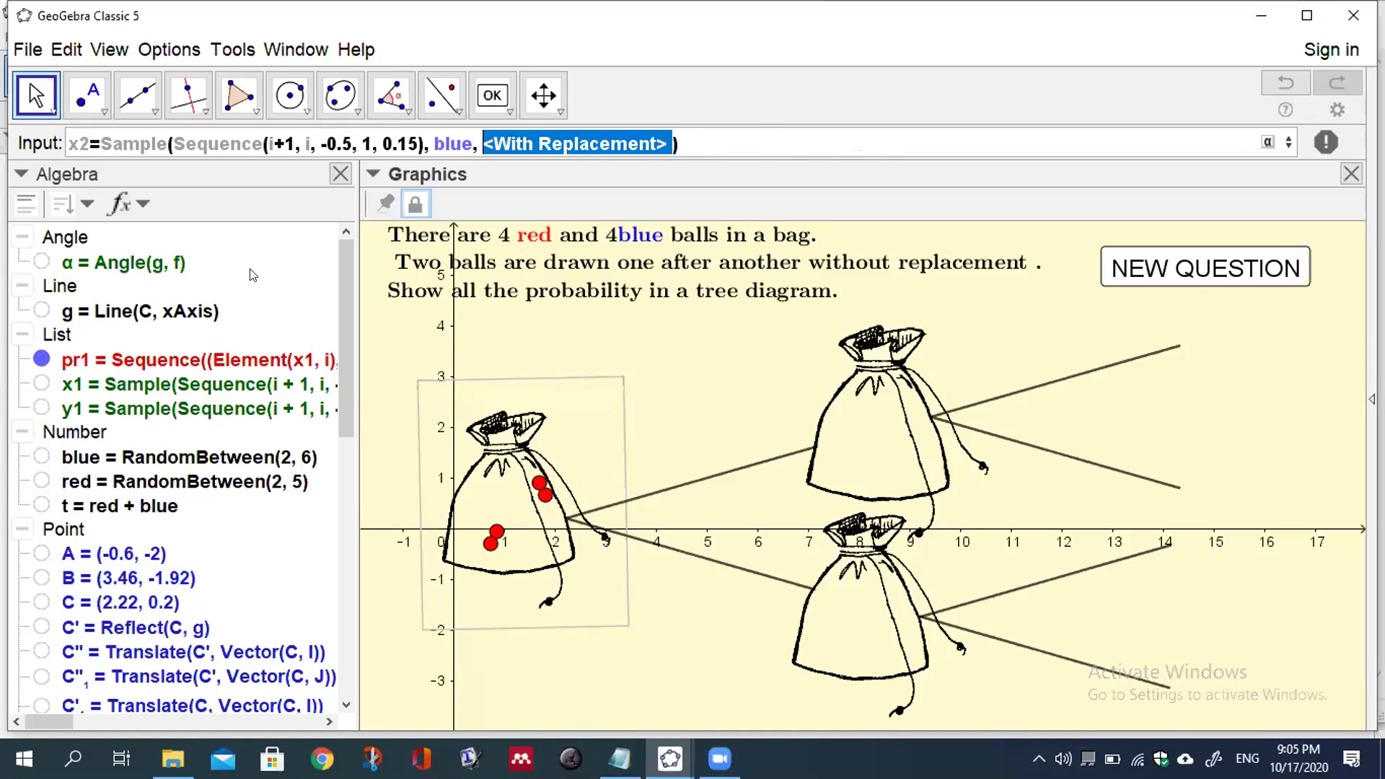
pyautogui.write('false')
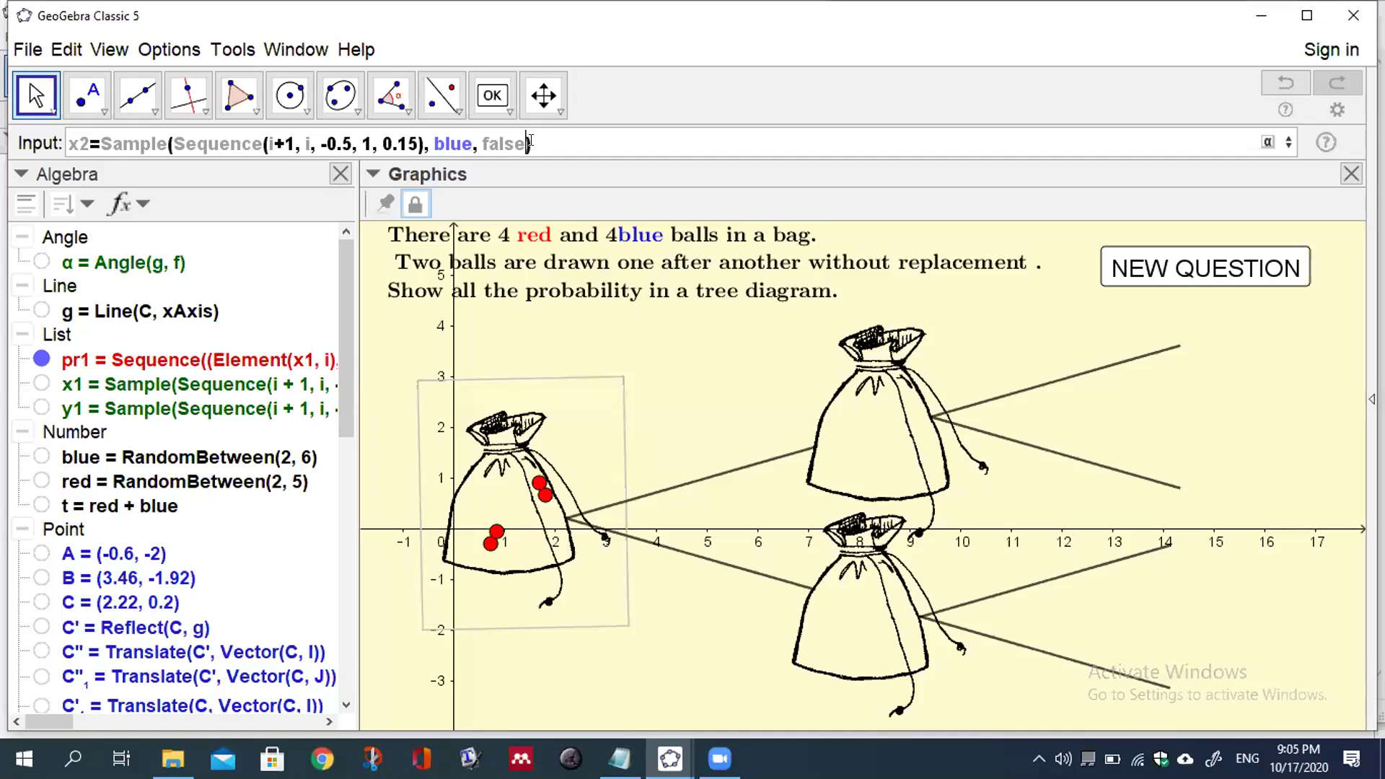
pyautogui.moveTo(531, 141); pyautogui.dragTo(61, 142)
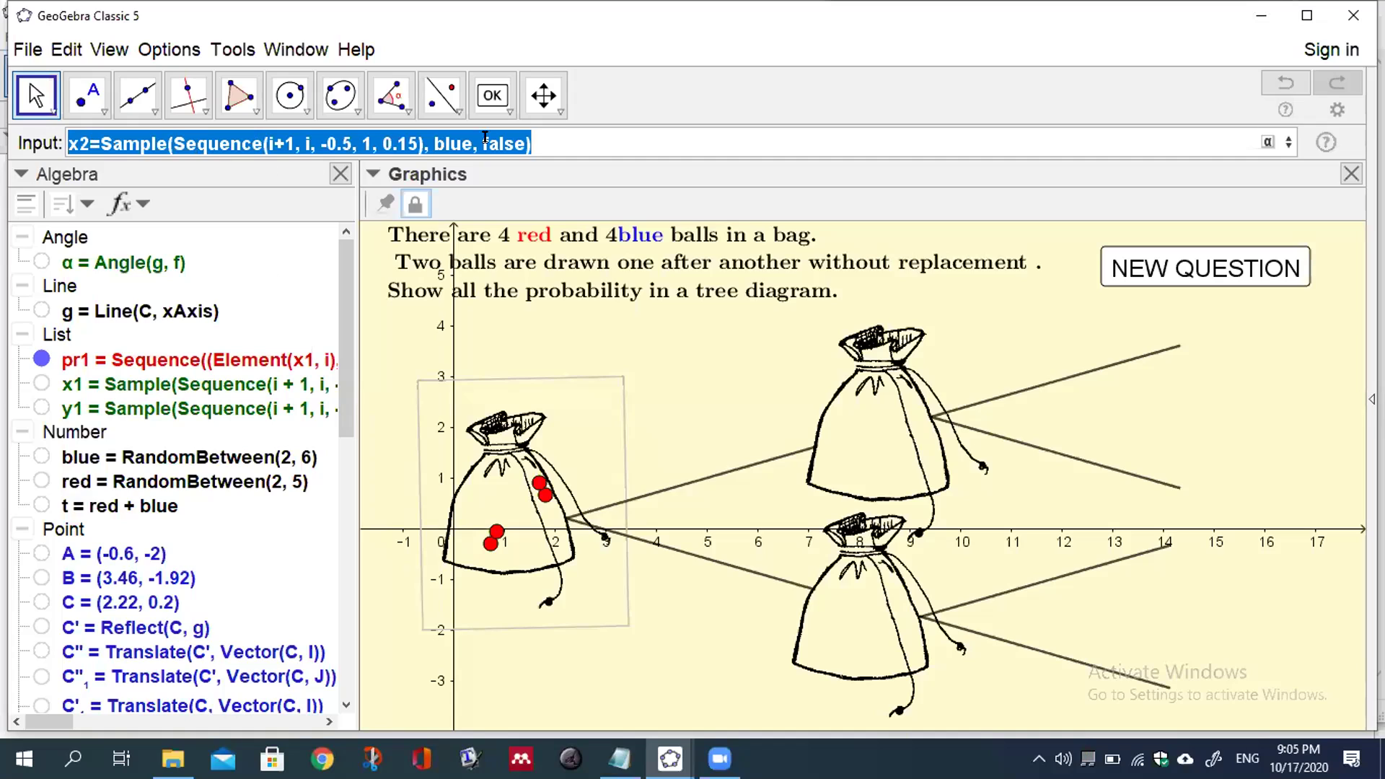
pyautogui.click(551, 130)
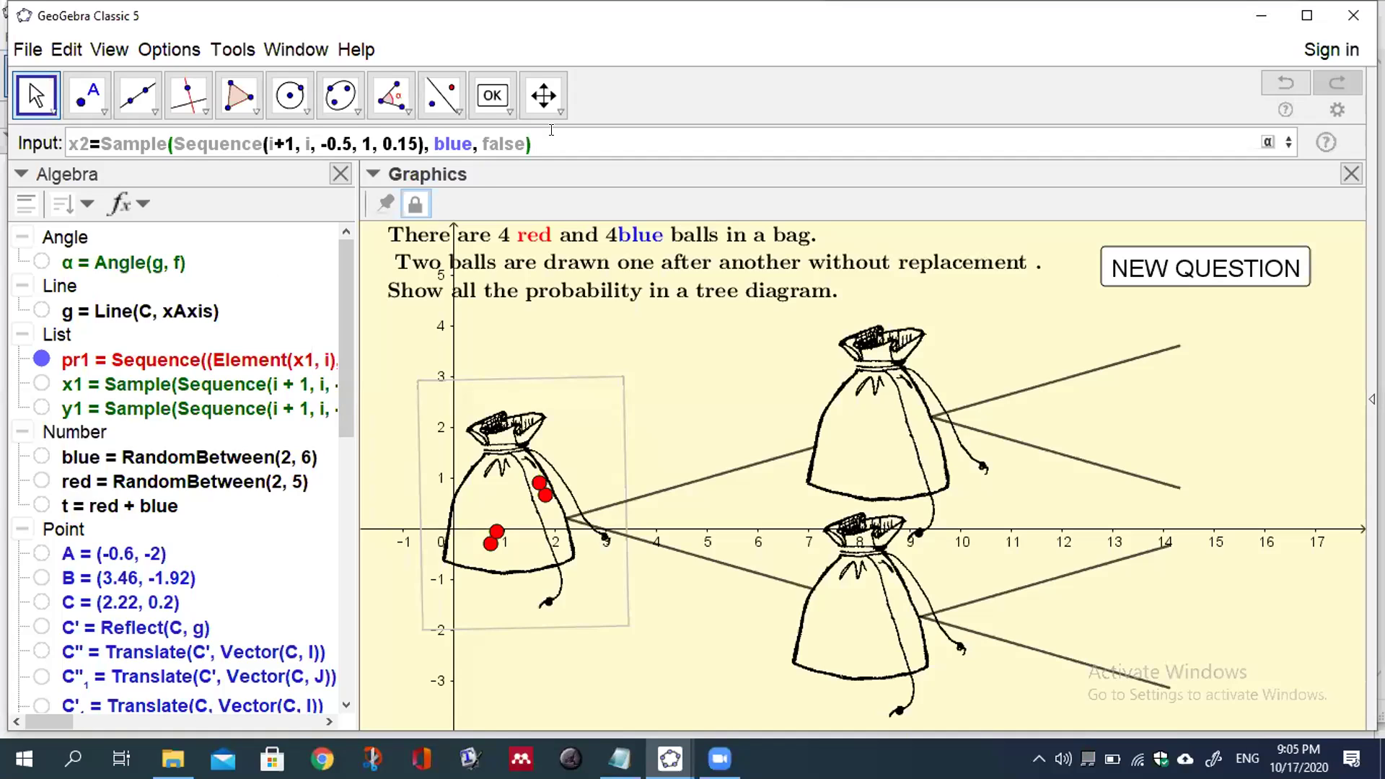
pyautogui.press('Return')
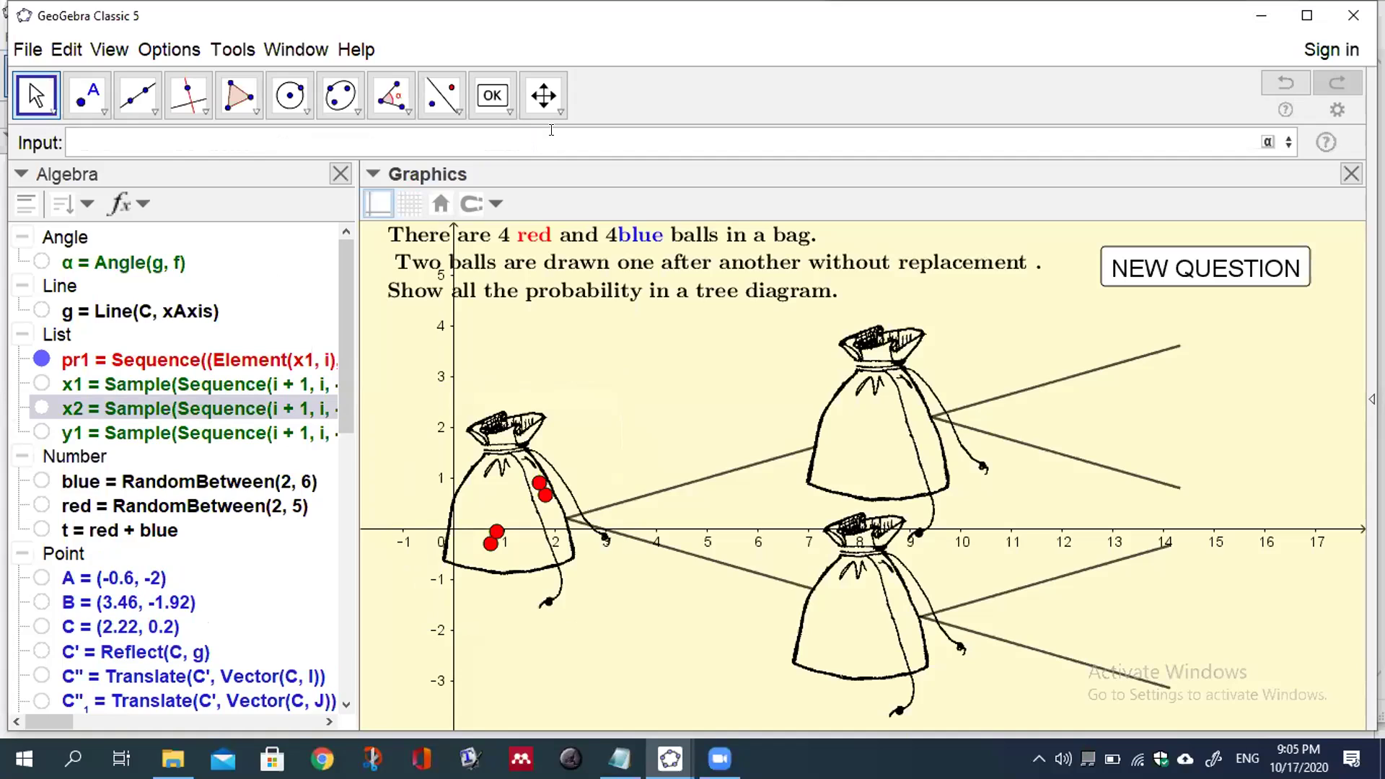
# Step: Begin defining y2 as a three-argument Sample of a Sequence with expression i+1 and variable i
pyautogui.write('y2=sam')
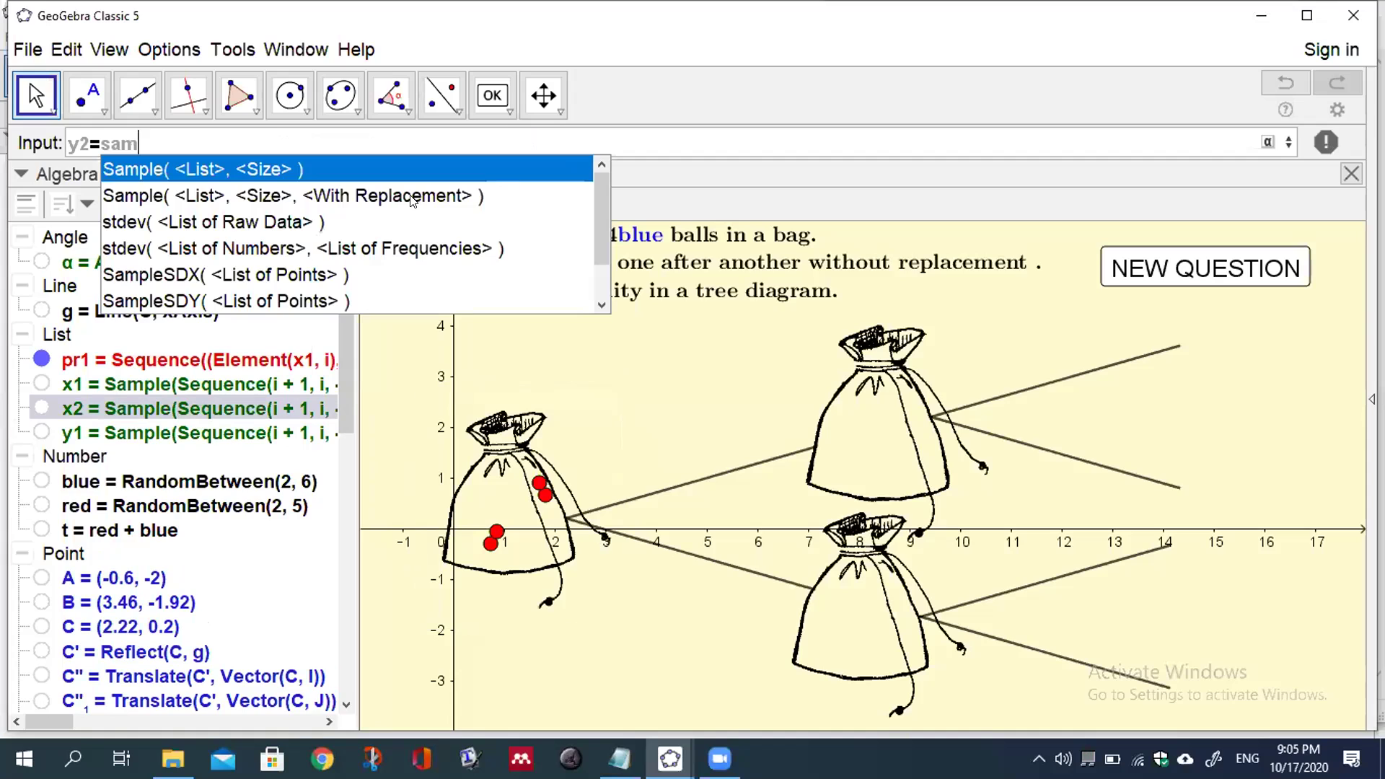
pyautogui.click(412, 196)
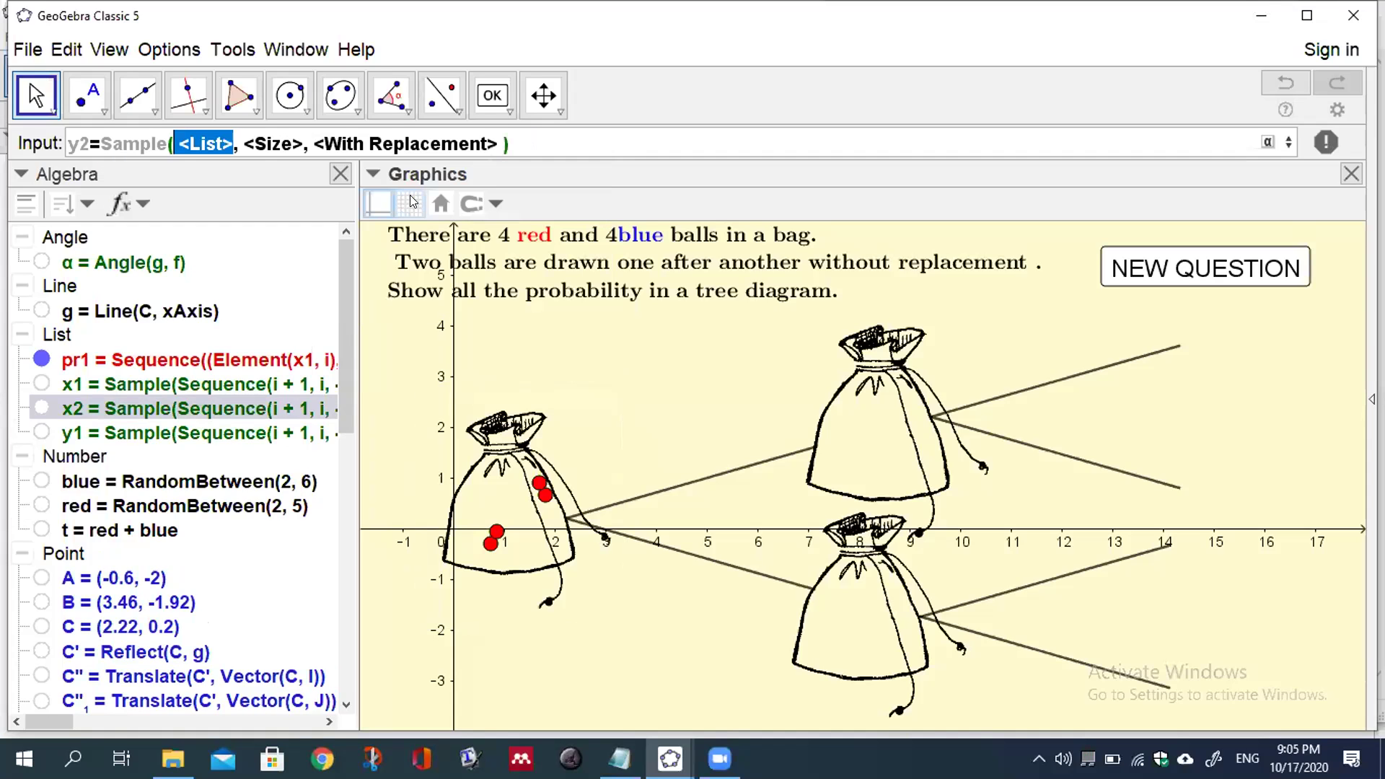
pyautogui.write('Seq')
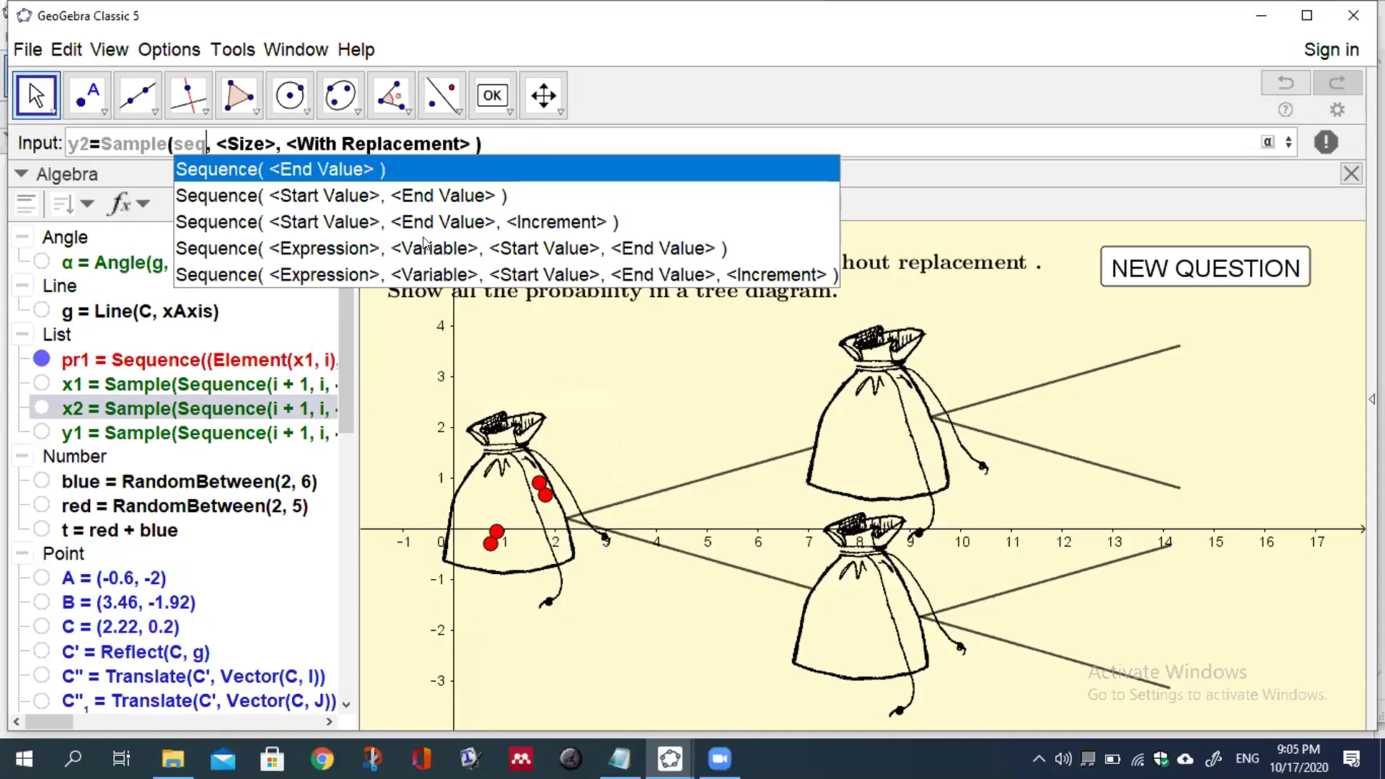
pyautogui.click(405, 272)
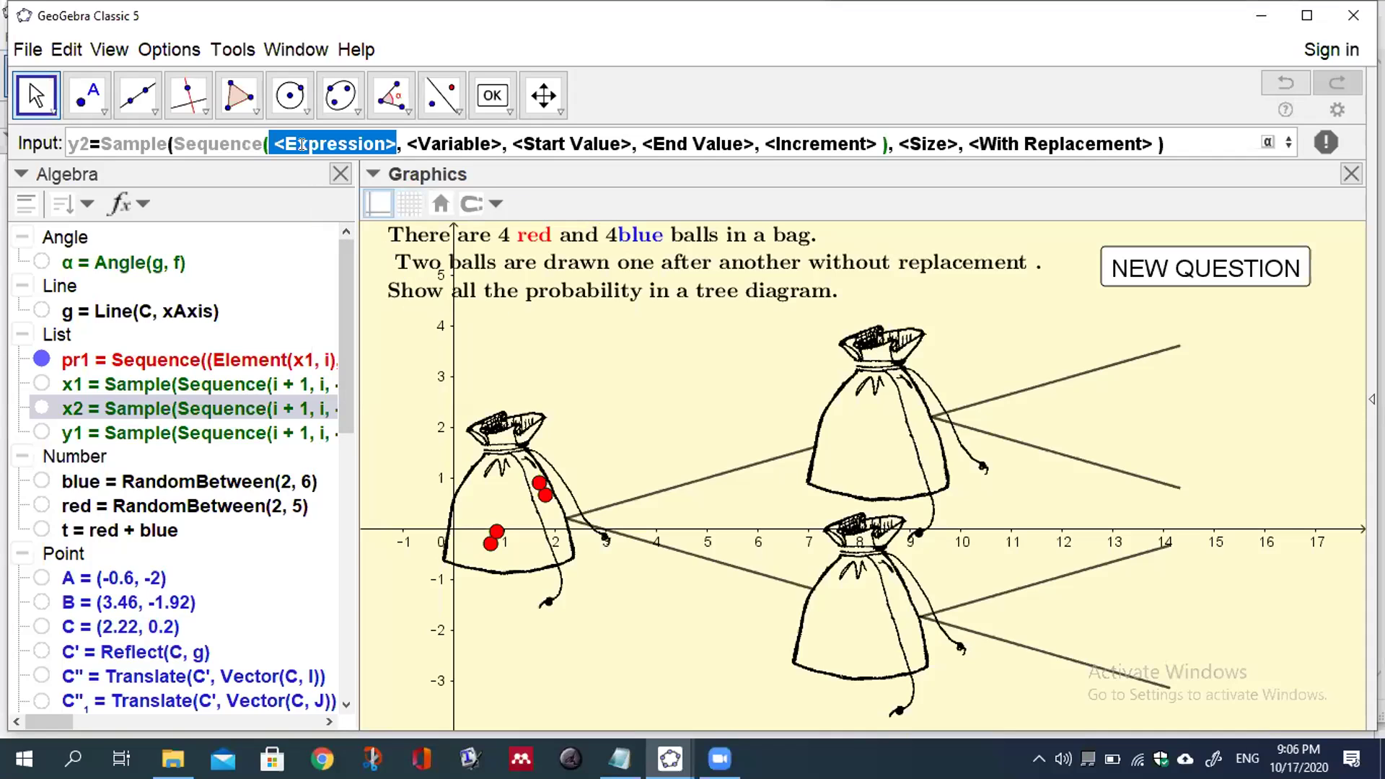
pyautogui.write('i+1')
pyautogui.press('Tab')
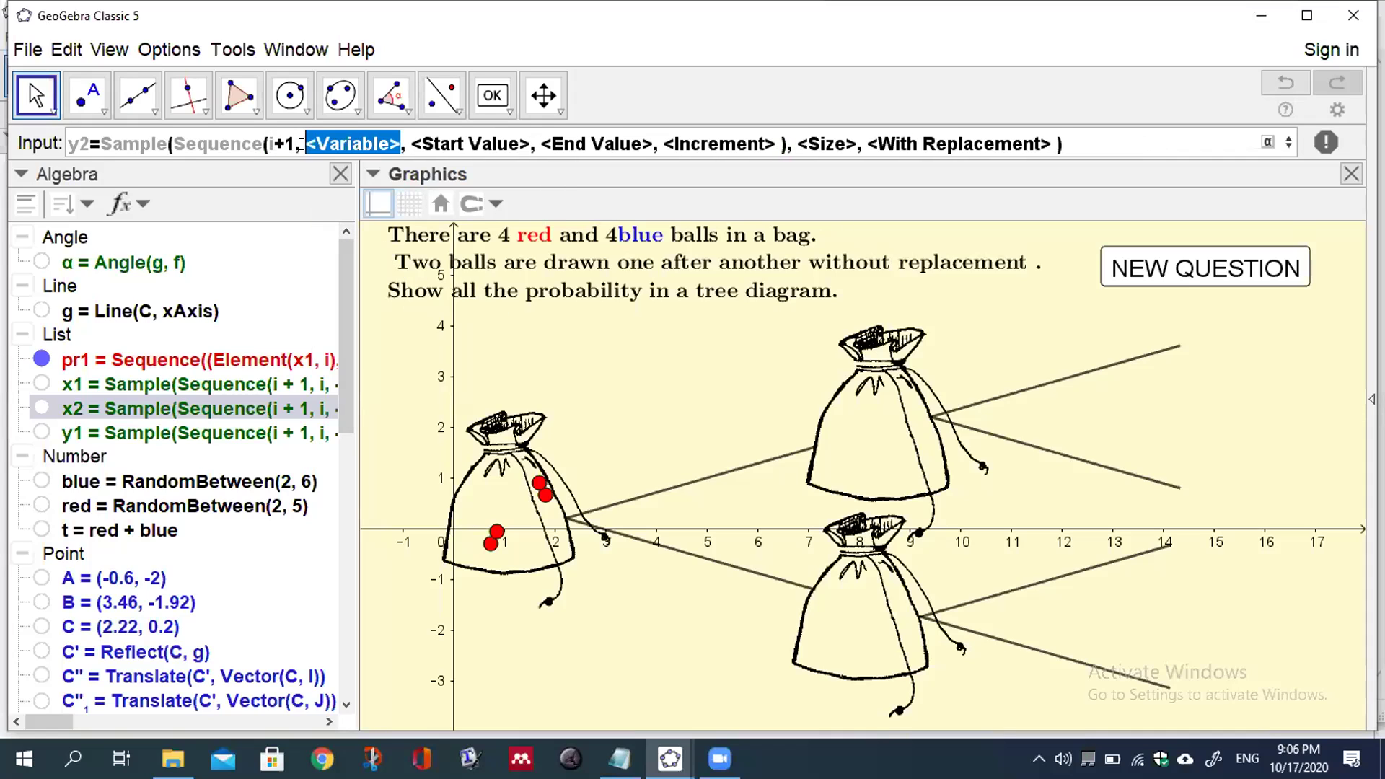
pyautogui.write('i')
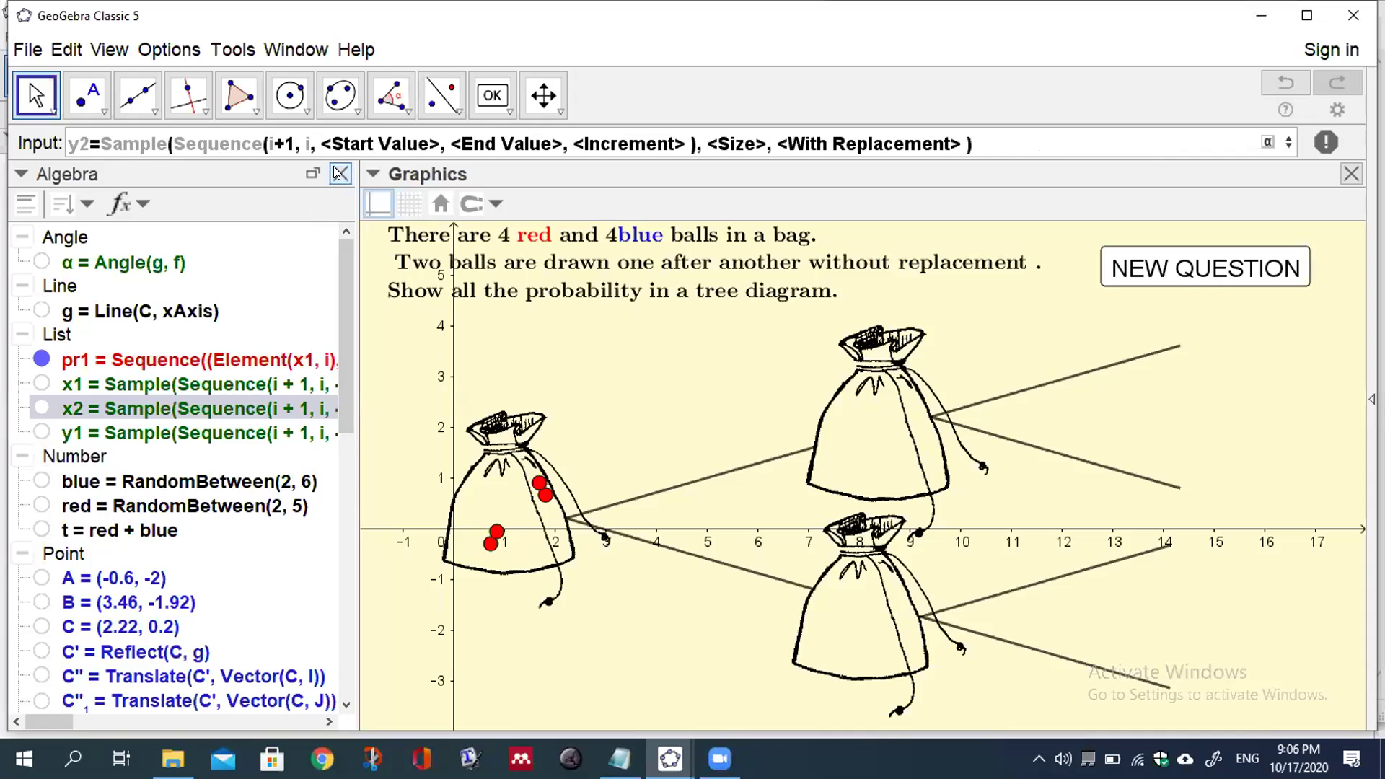
# Step: Set y2's Sequence start value to -1.4 and end value to 0, and start entering its decimal increment
pyautogui.press('Tab')
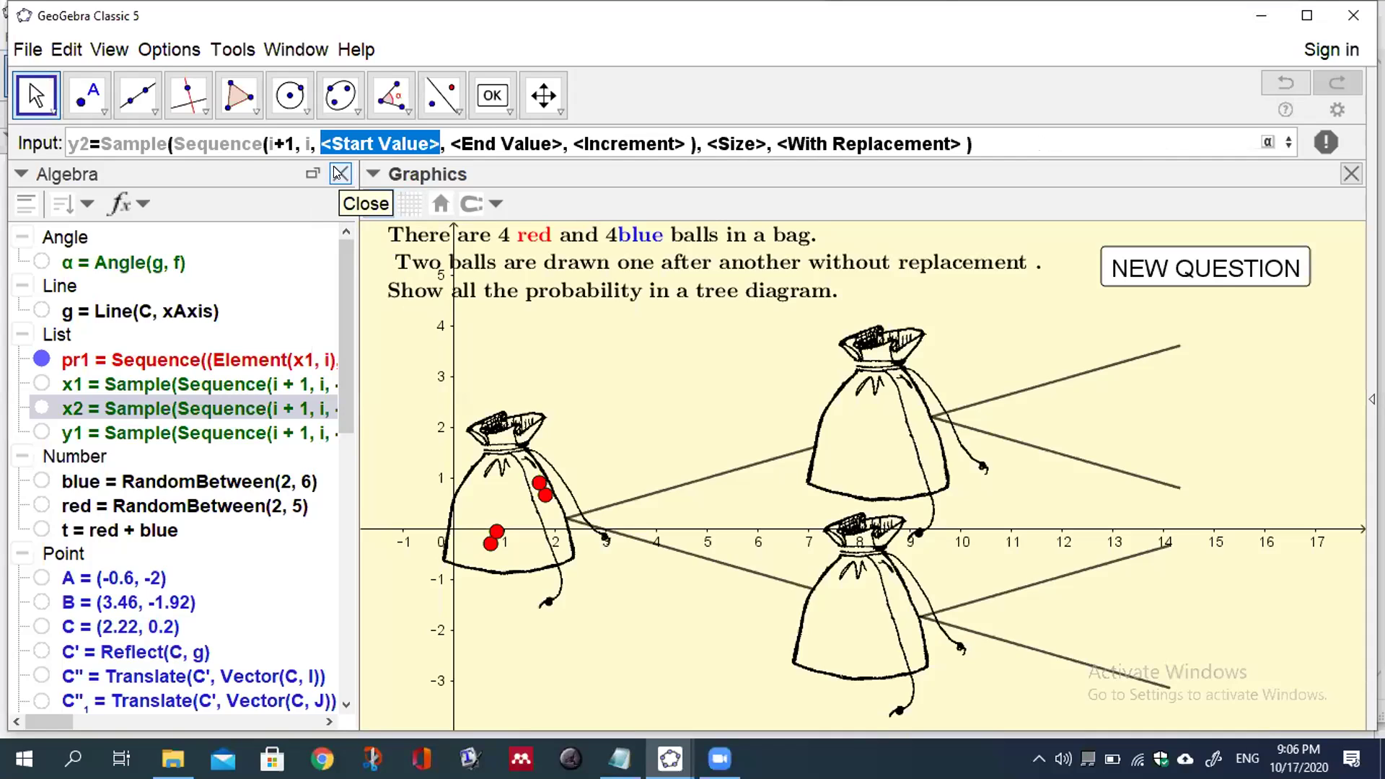
pyautogui.write('-1.4')
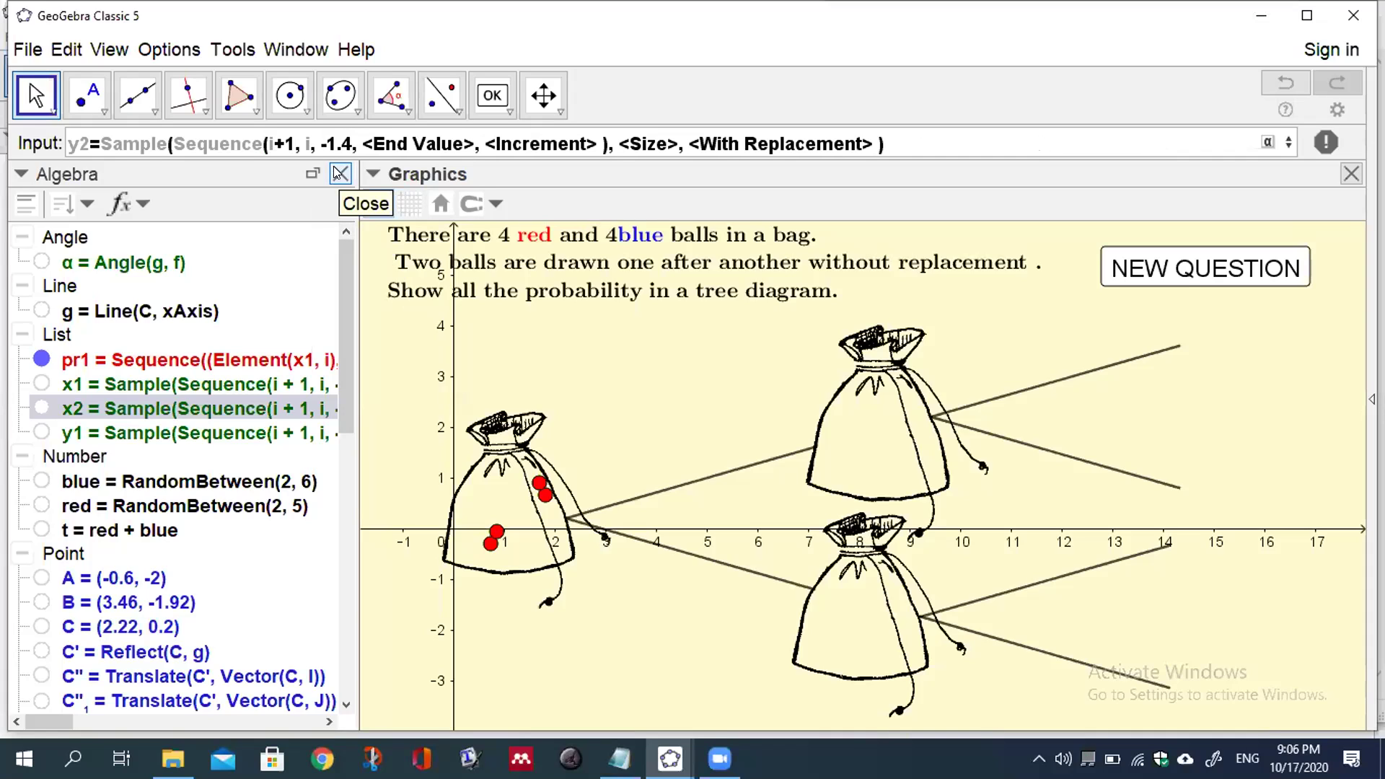
pyautogui.press('Tab')
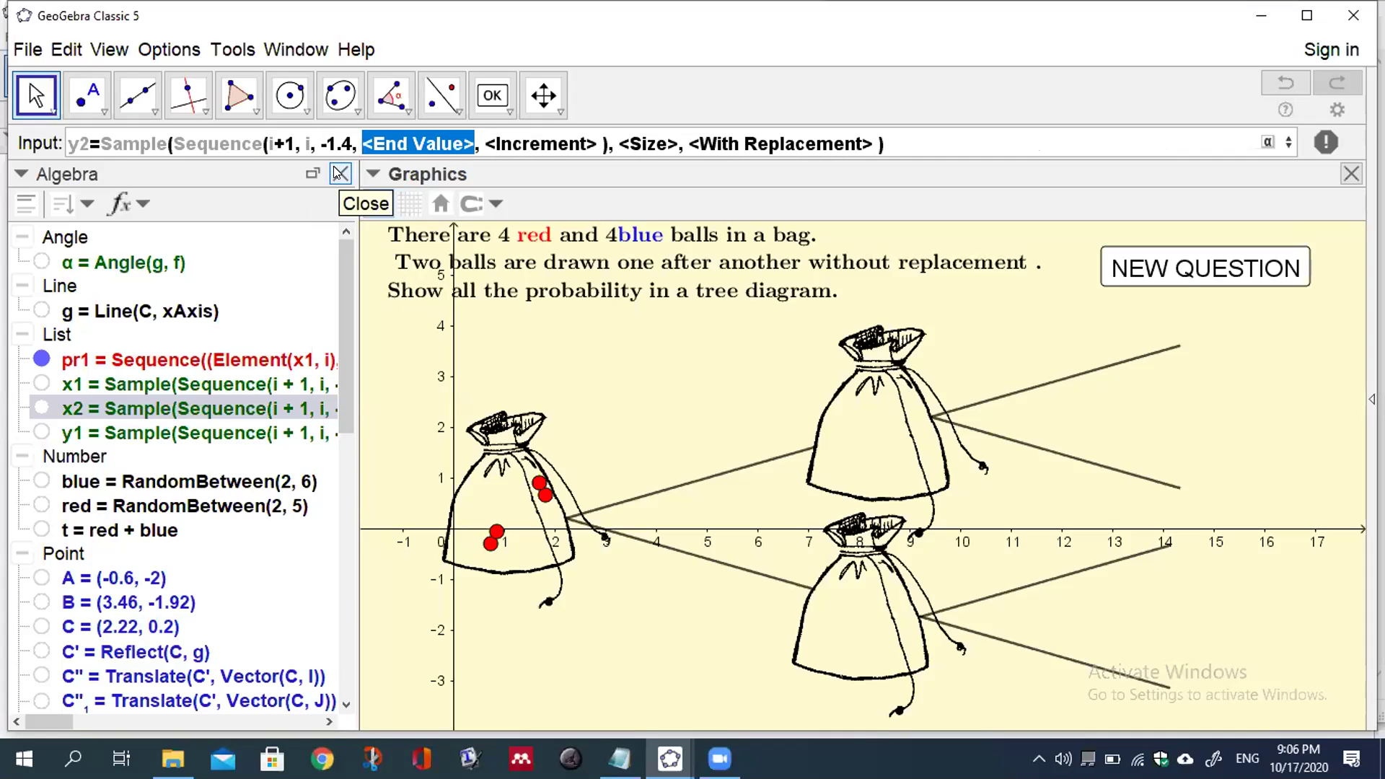
pyautogui.write('0')
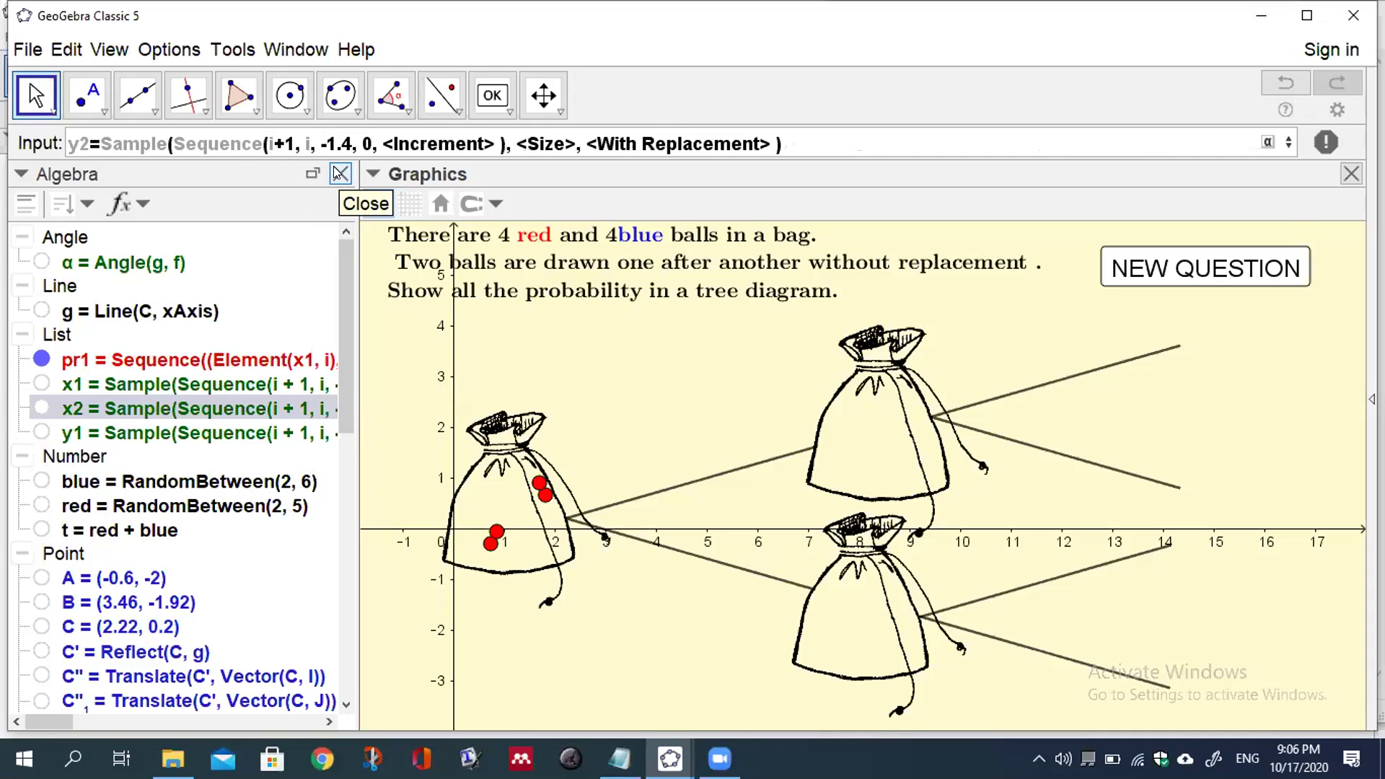
pyautogui.press('Tab')
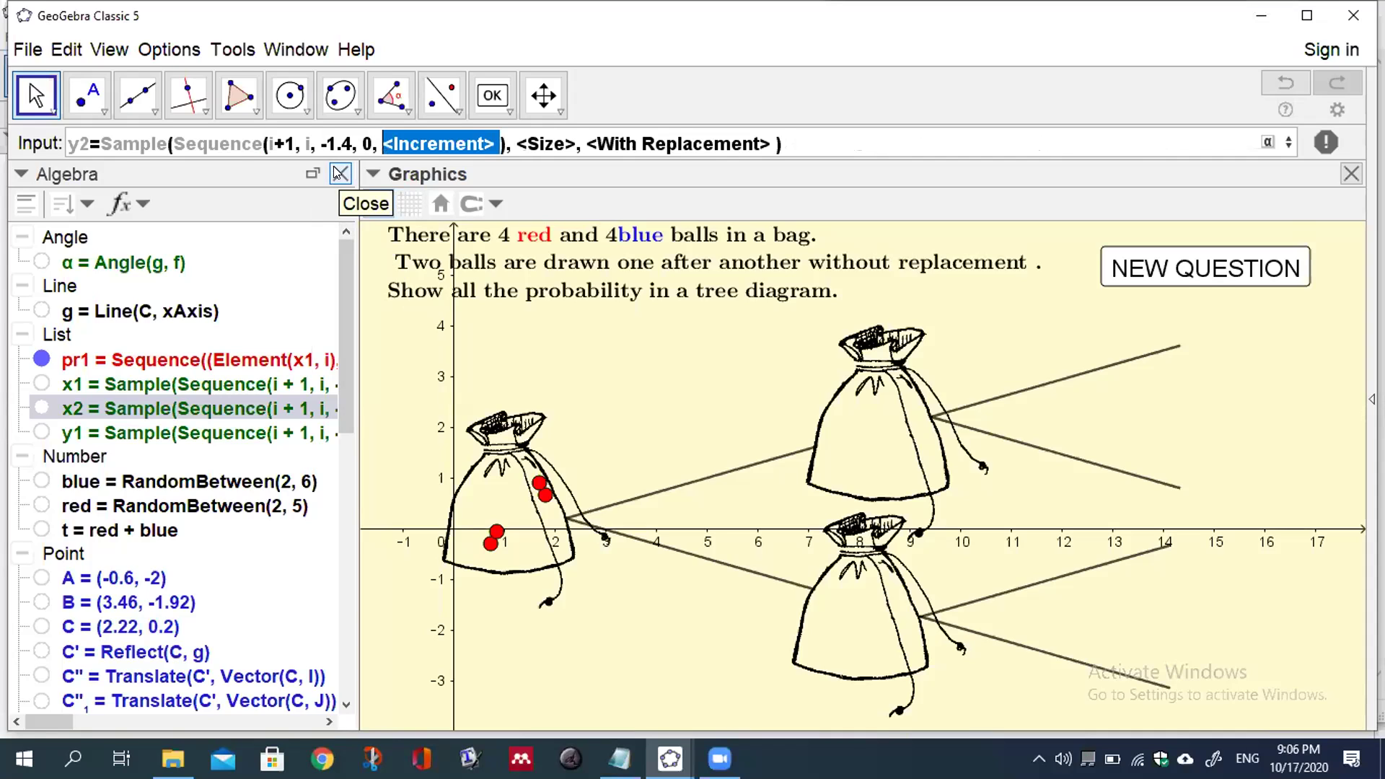
pyautogui.write('0.')
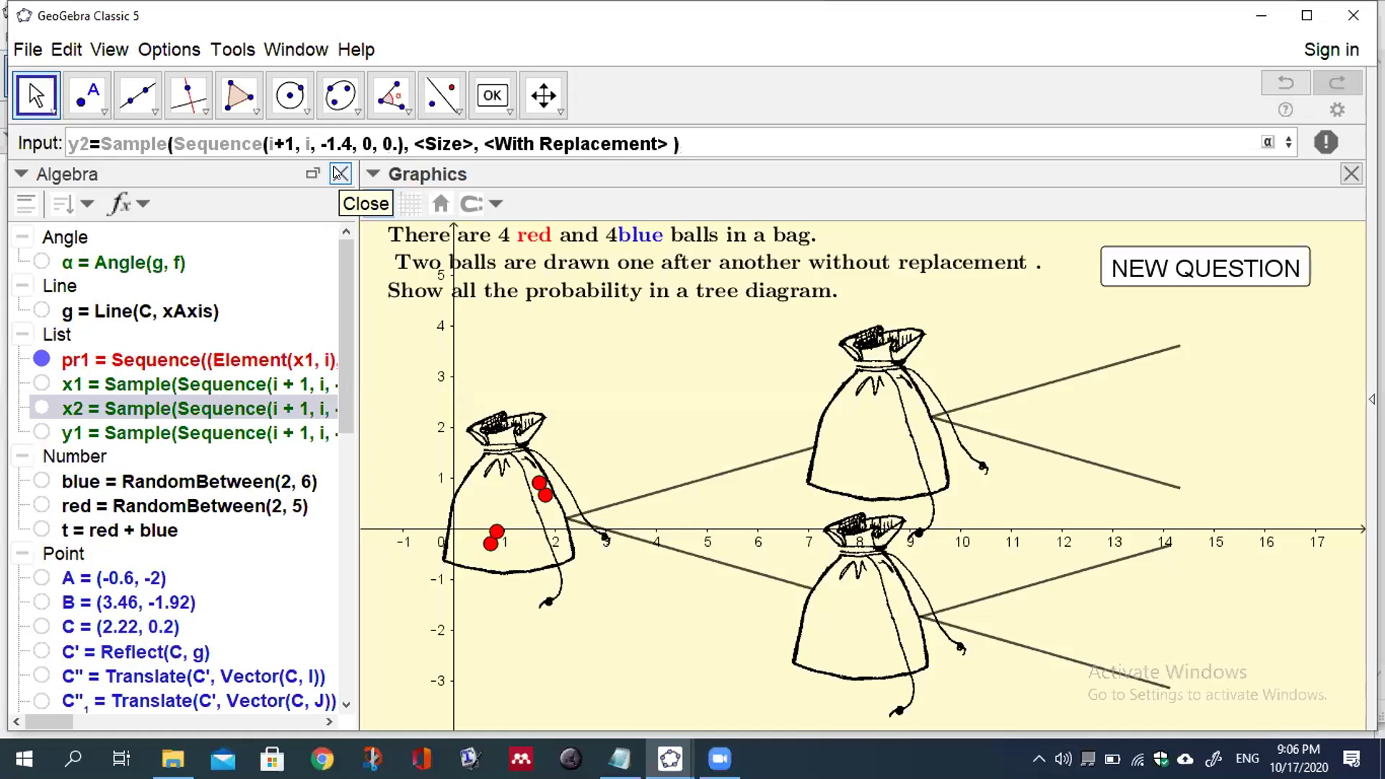
# Step: Complete the list y2 as Sample(Sequence(i+1, i, -1.4, 0, 0.11), blue, false)
pyautogui.write('11')
pyautogui.press('Tab')
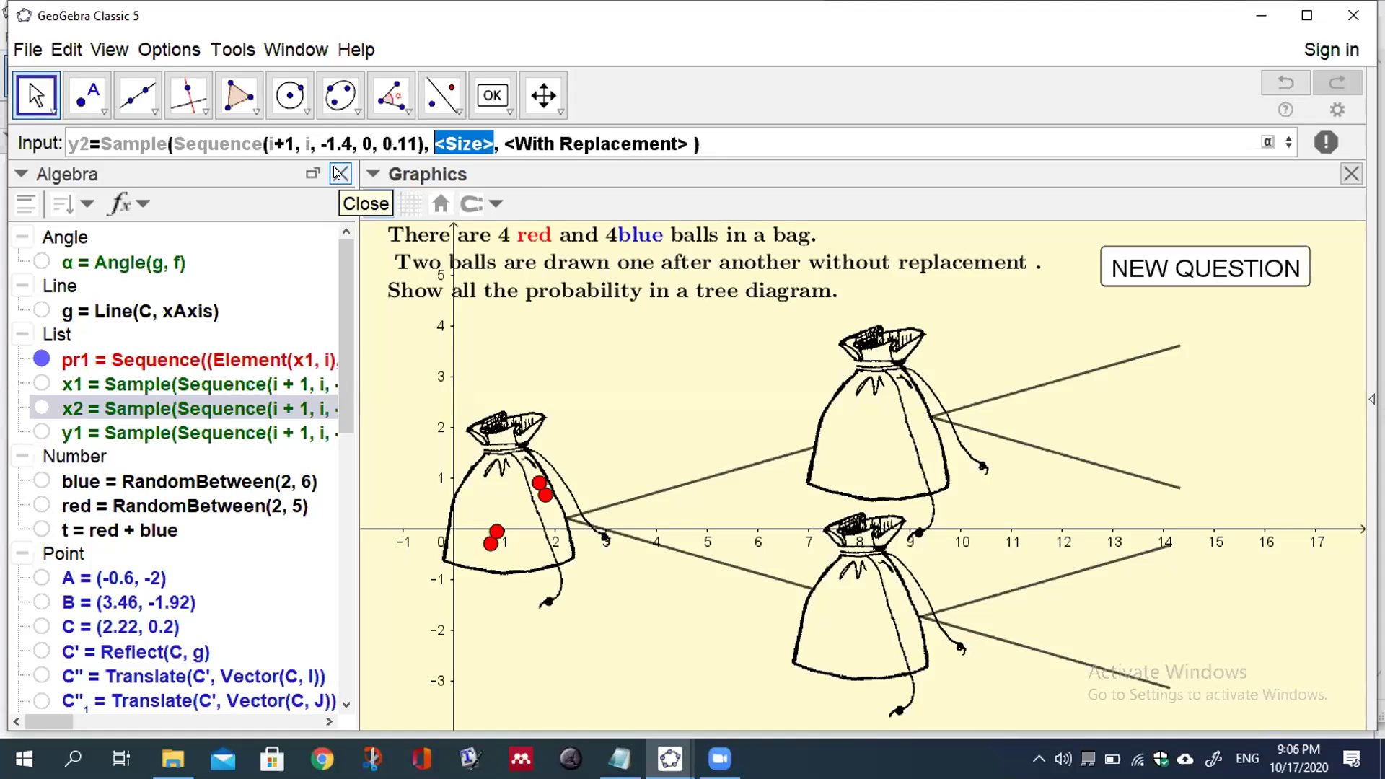
pyautogui.write('blue')
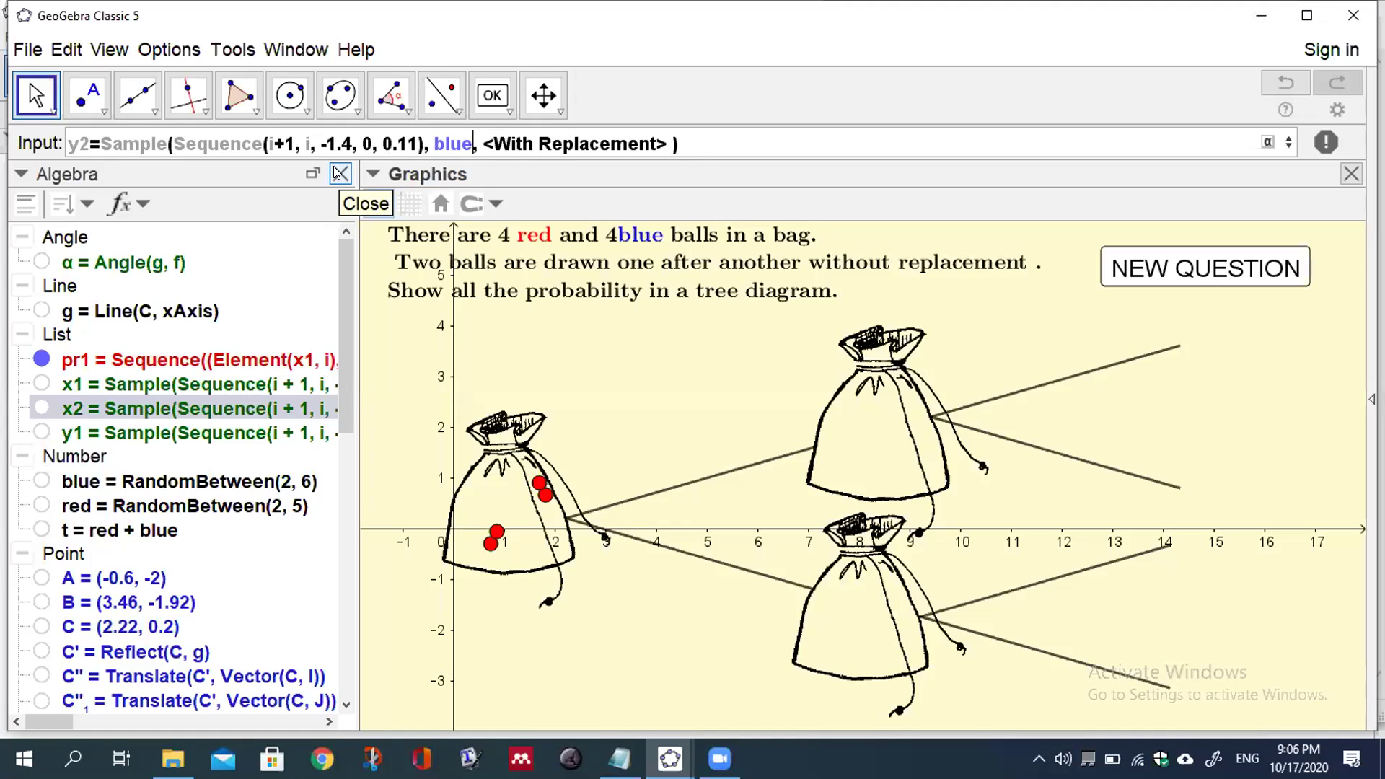
pyautogui.press('Tab')
pyautogui.write('false')
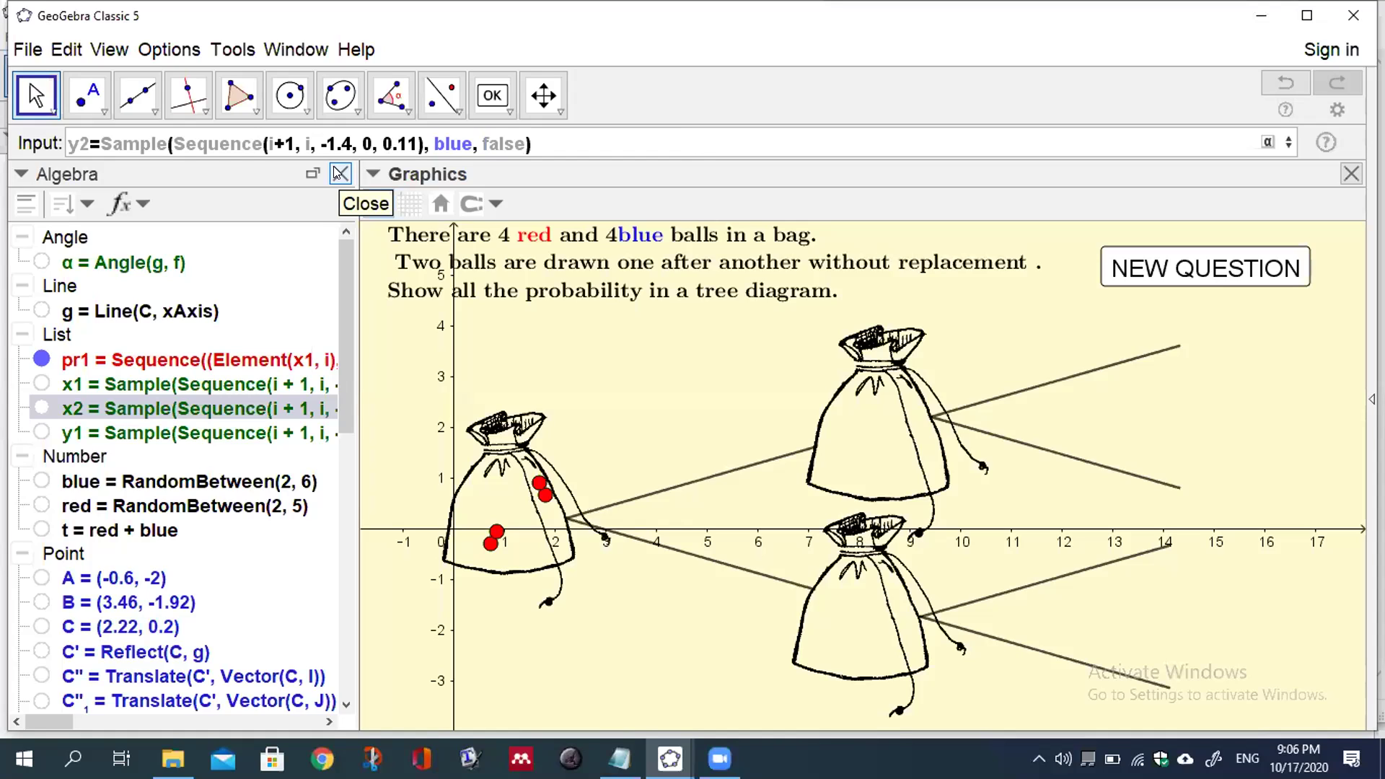
pyautogui.press('Return')
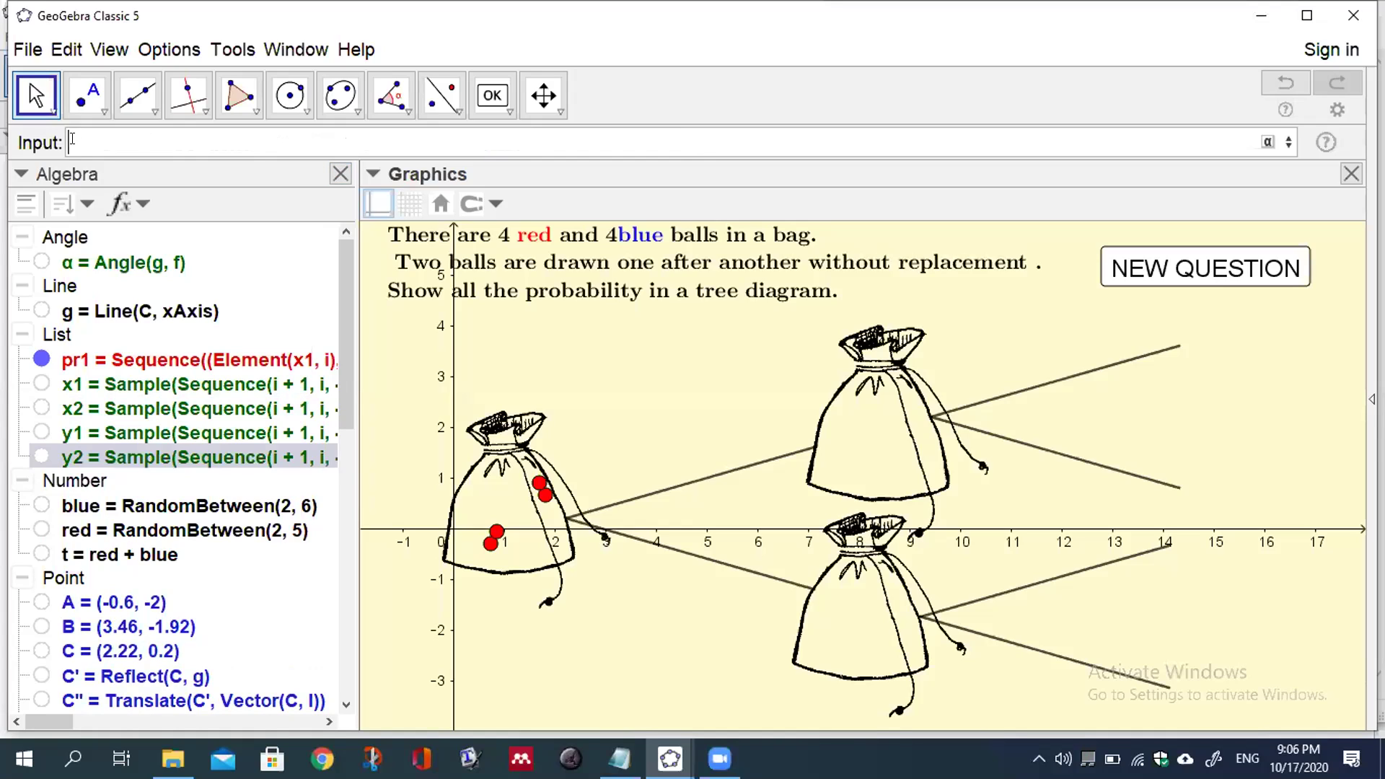
# Step: Begin defining pb1 as a five-argument Sequence of points whose x-coordinate is Element(x2, i)
pyautogui.write('pb1=')
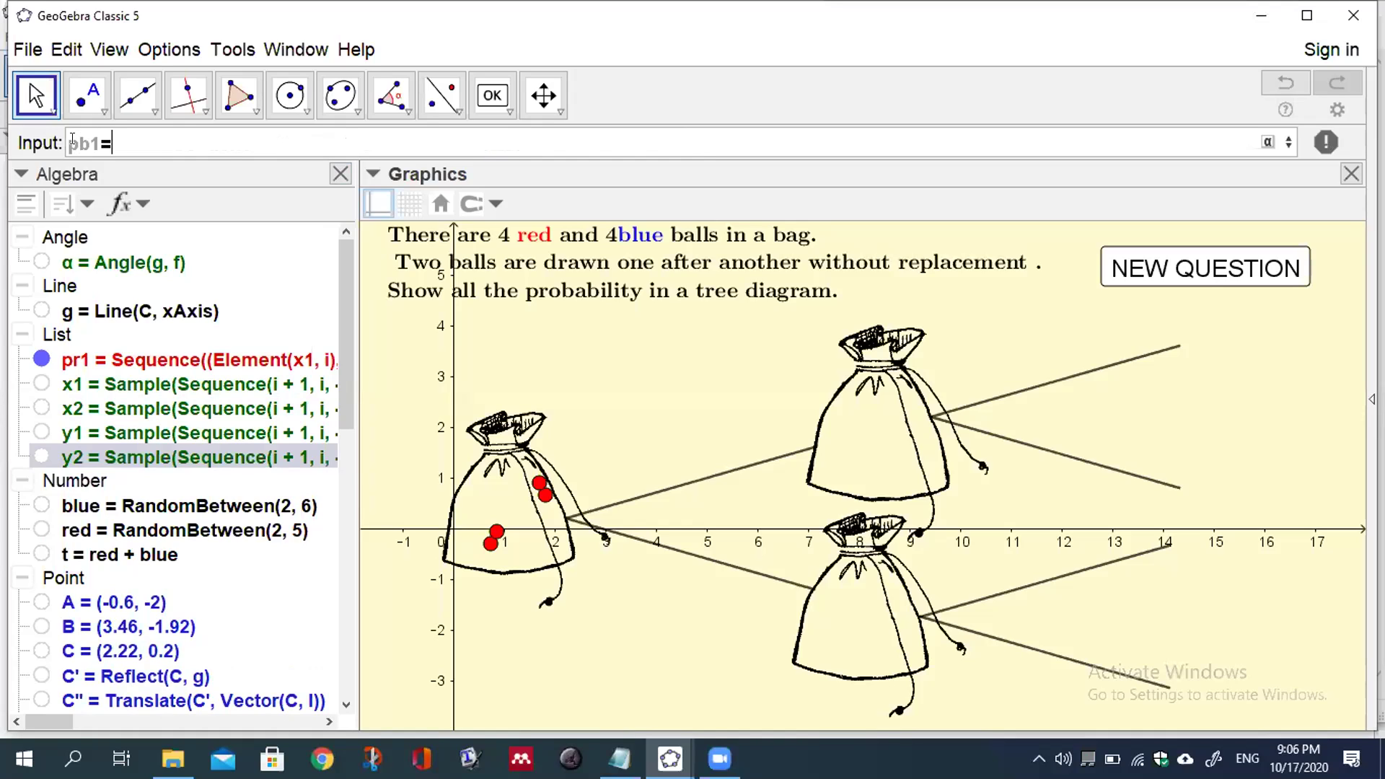
pyautogui.write('seq')
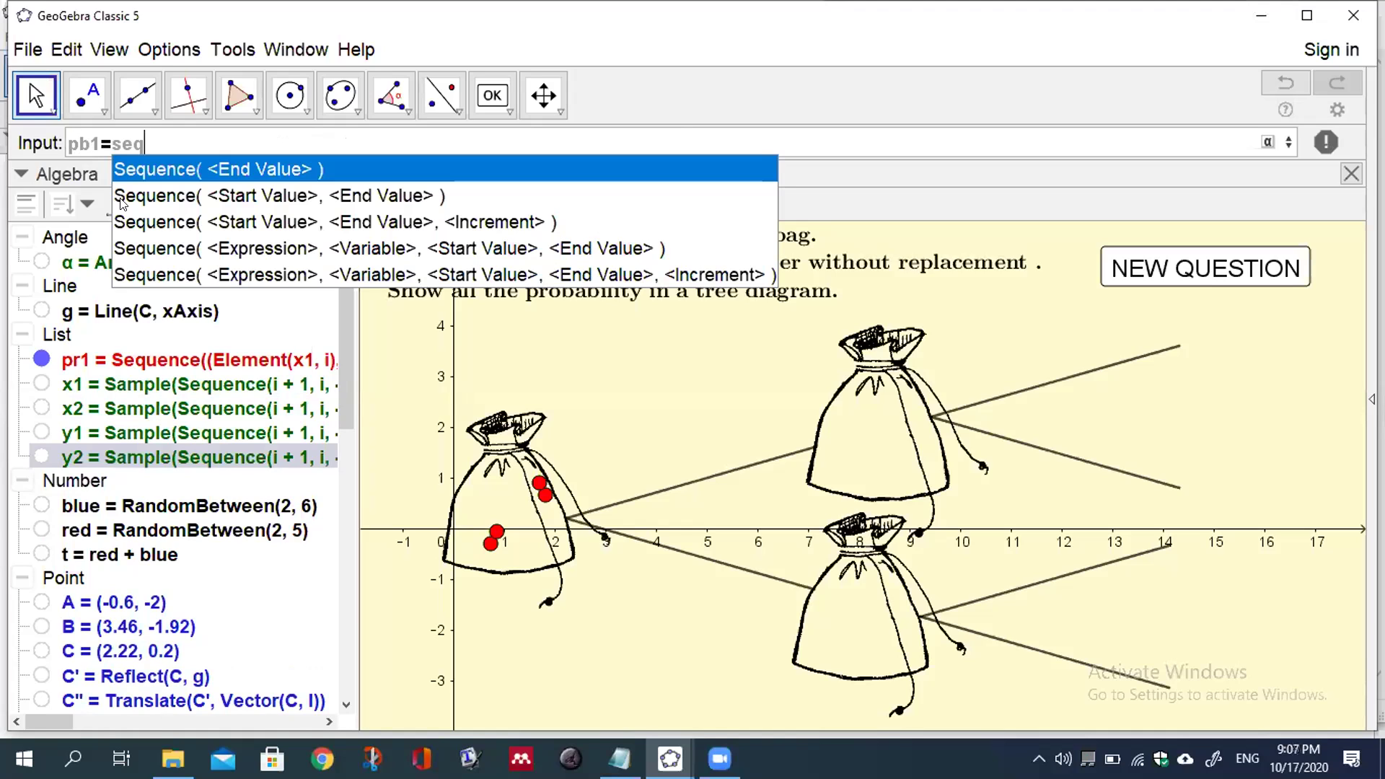
pyautogui.click(172, 275)
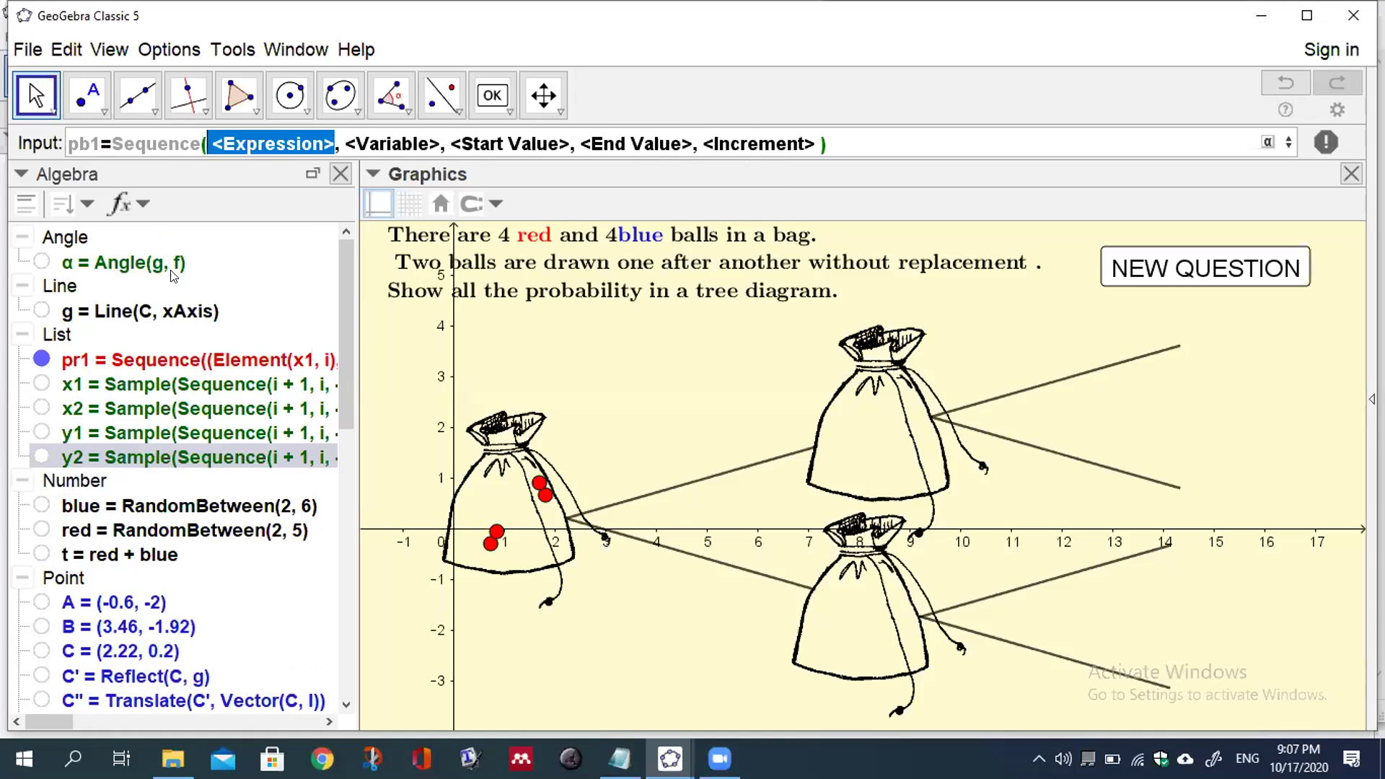
pyautogui.write('(')
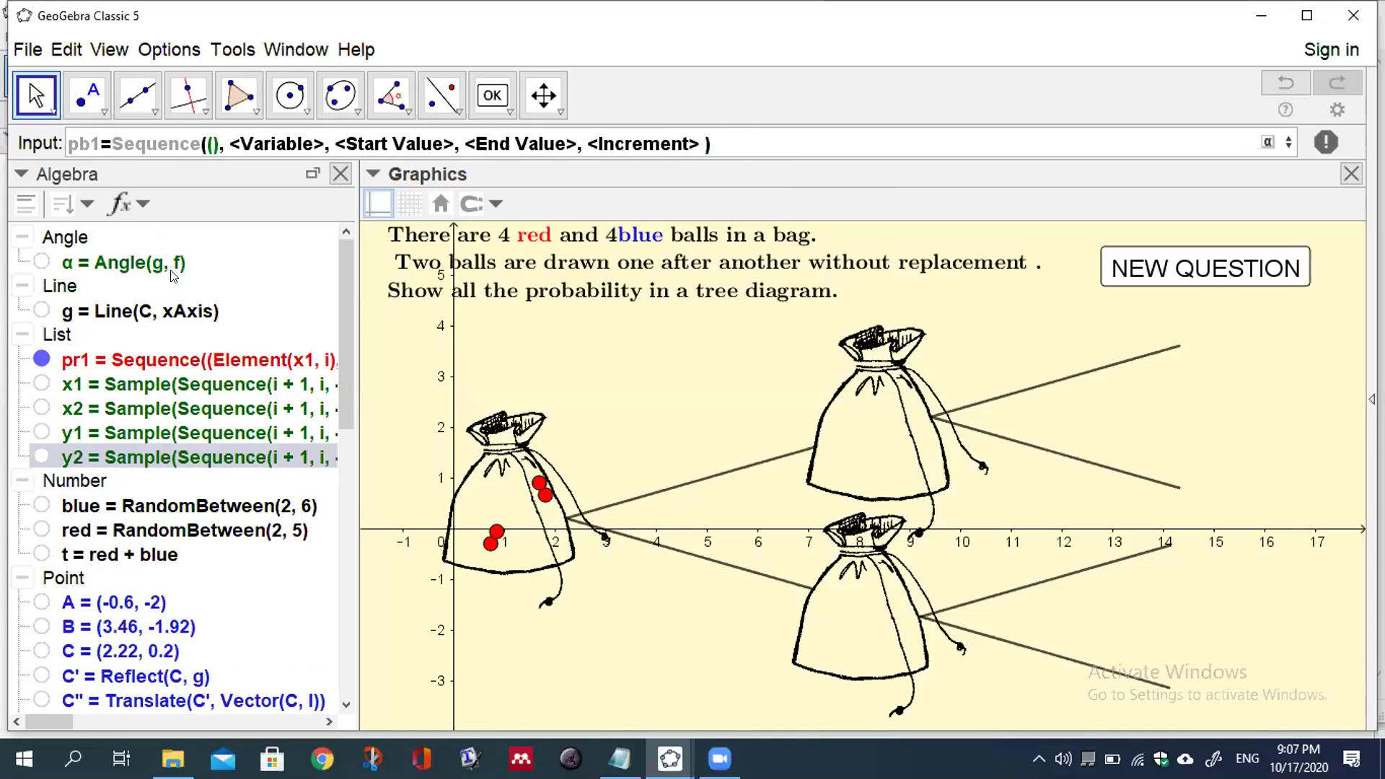
pyautogui.write('ele')
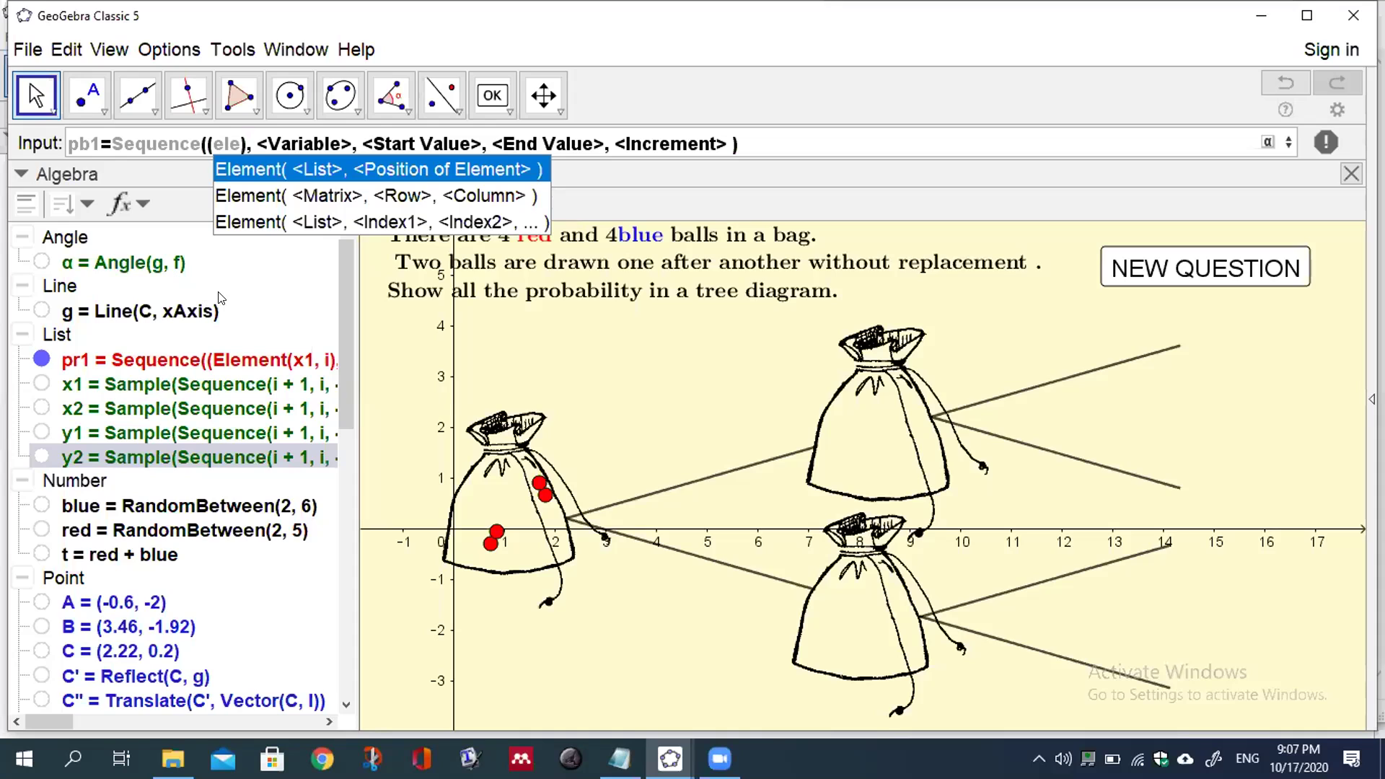
pyautogui.click(296, 172)
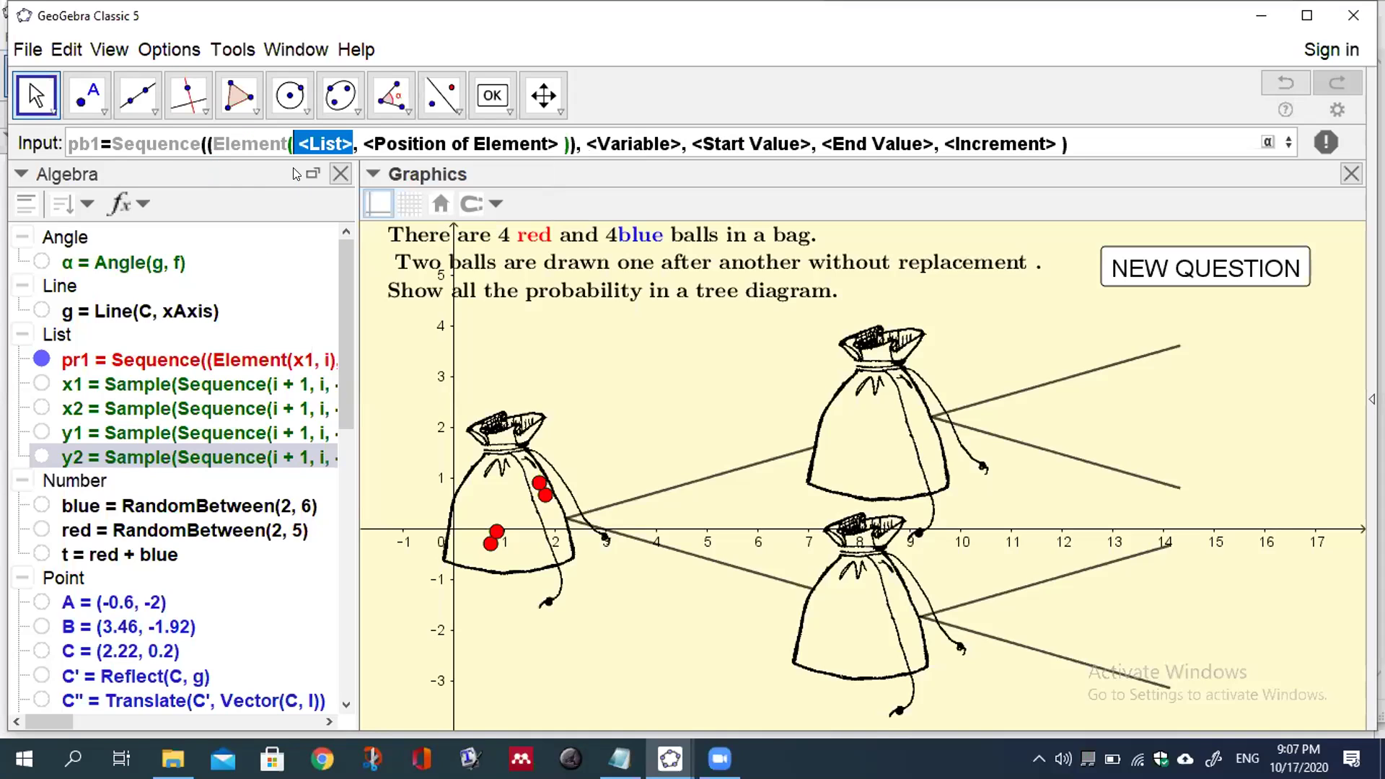
pyautogui.write('x2')
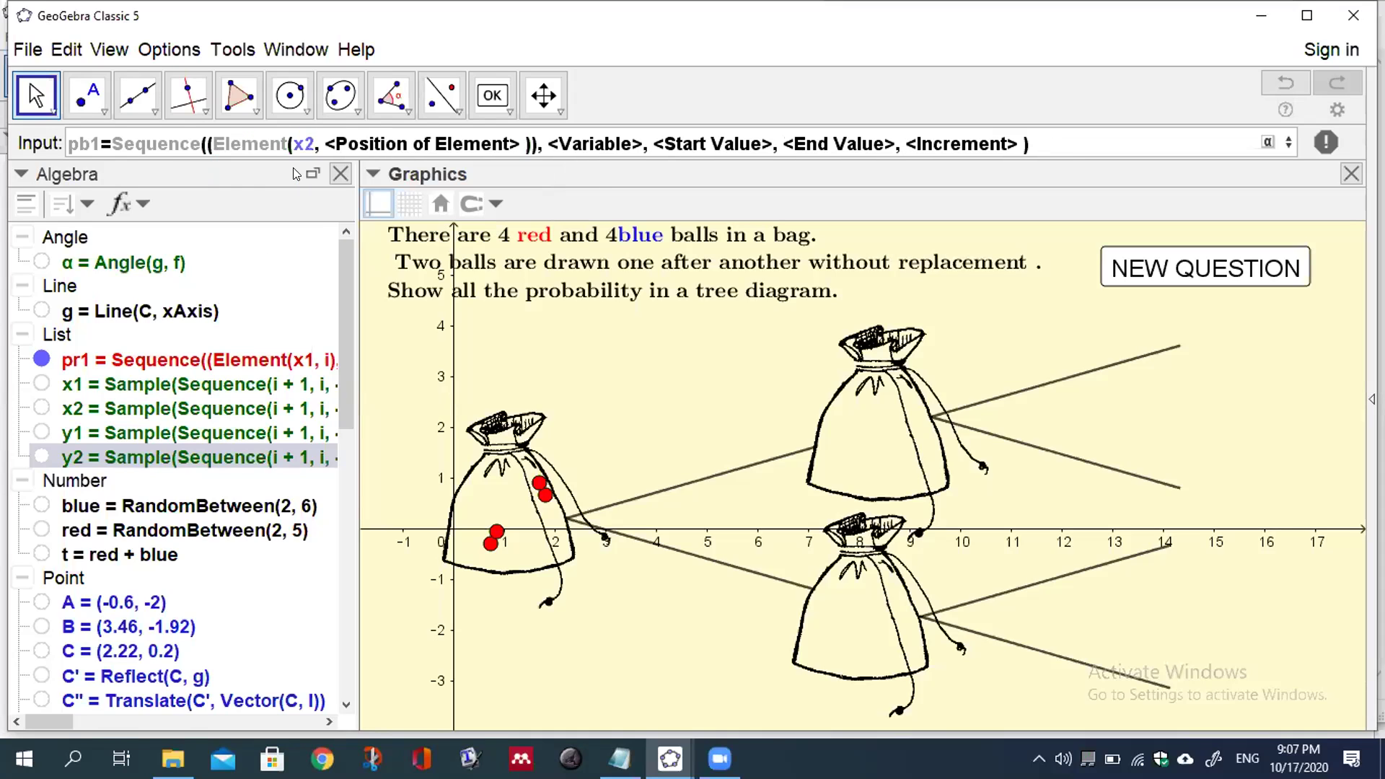
pyautogui.press('Tab')
pyautogui.write('i')
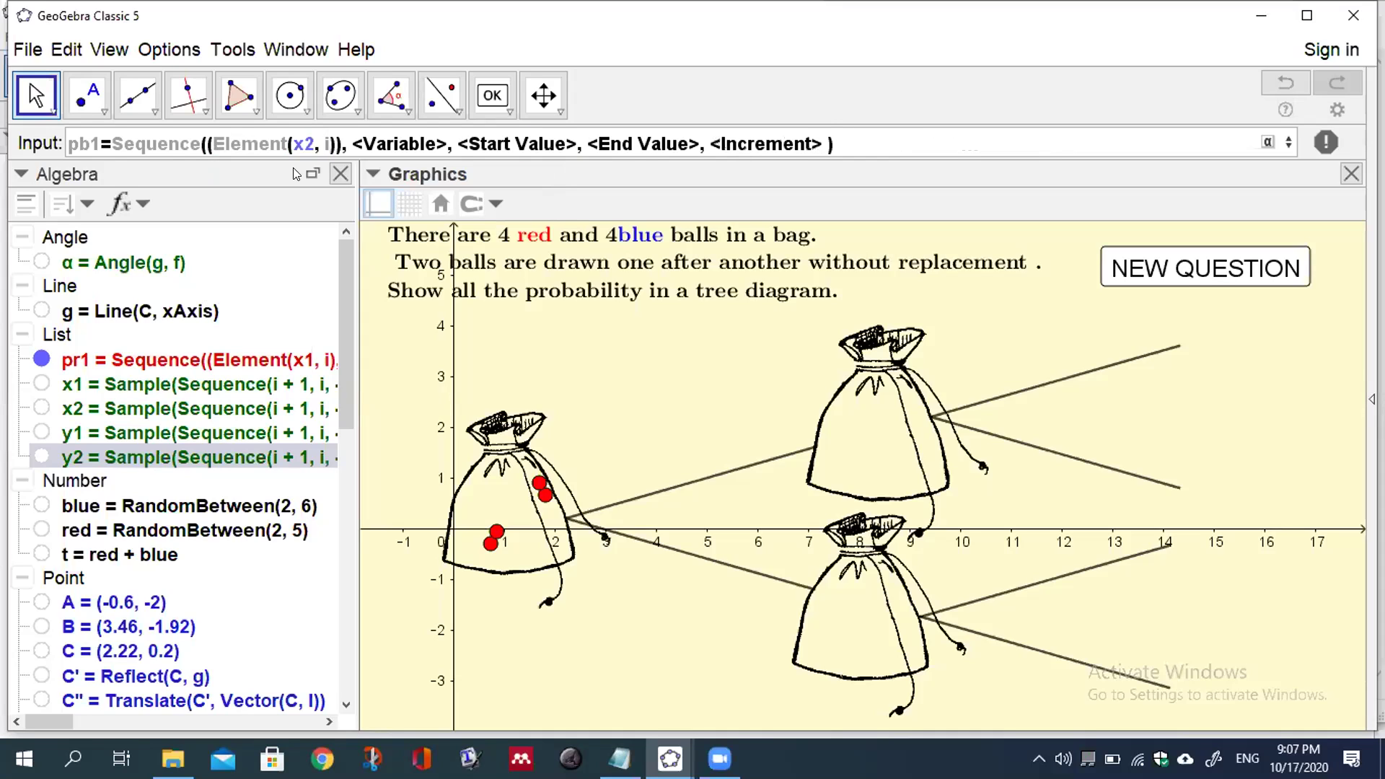
# Step: Add Element(y2, i) as the y-coordinate of the points in the pb1 sequence
pyautogui.press('Right')
pyautogui.write(',ele')
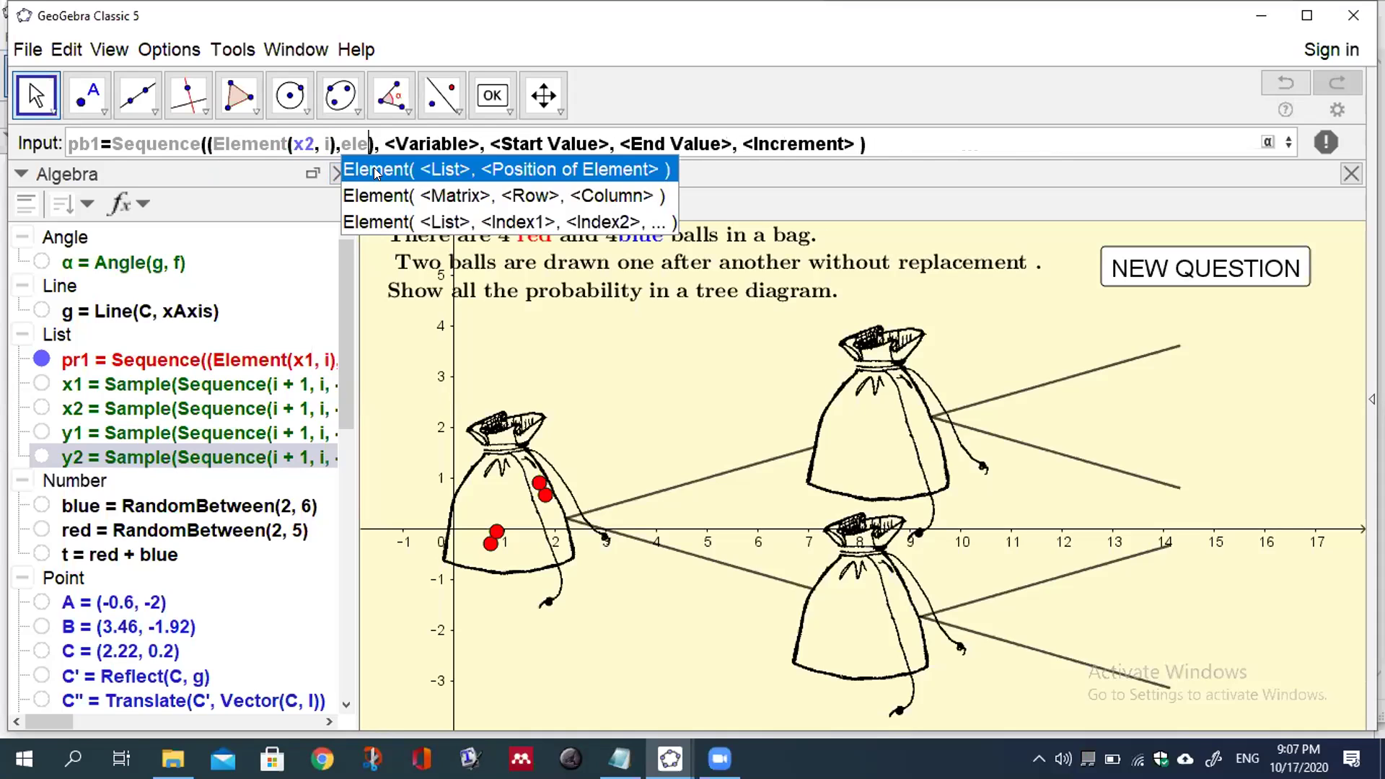
pyautogui.click(373, 169)
pyautogui.write('y2')
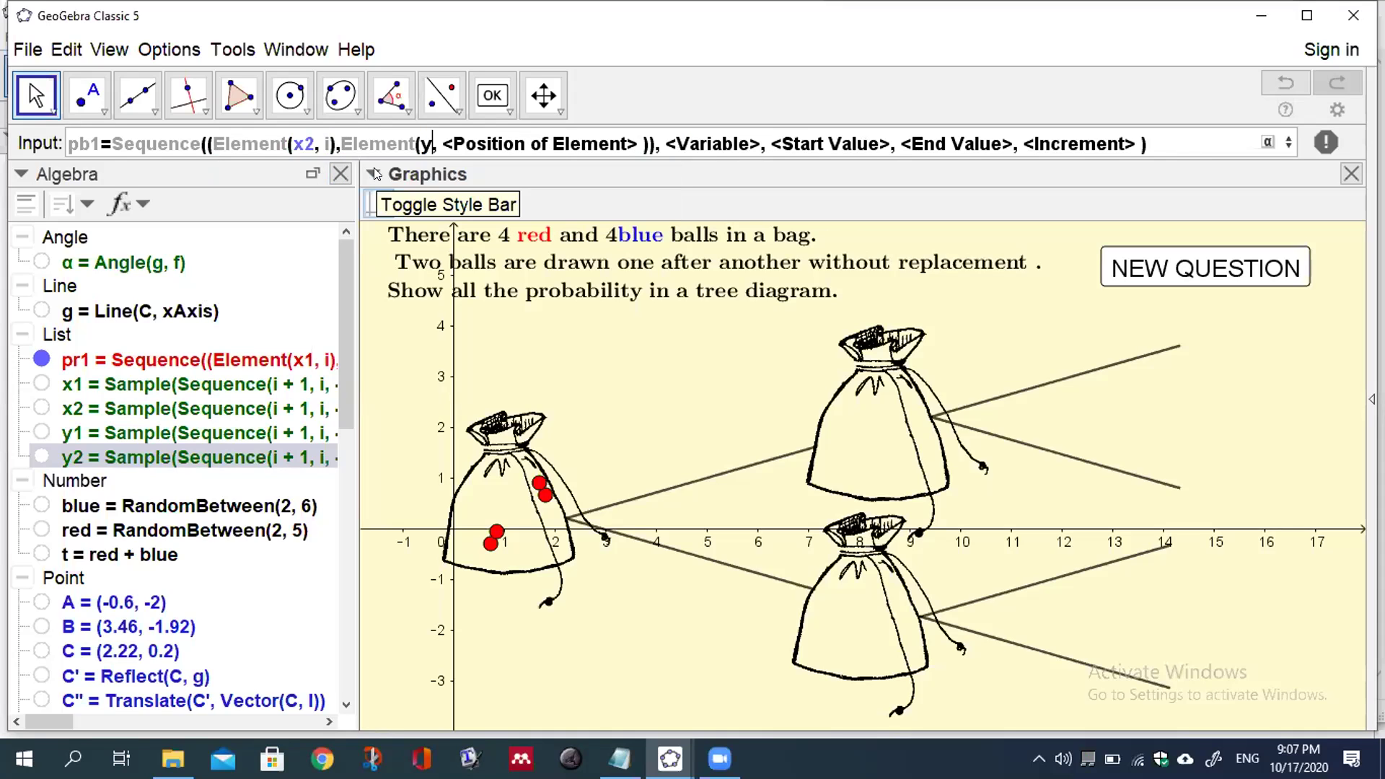
pyautogui.press('Tab')
pyautogui.write('i')
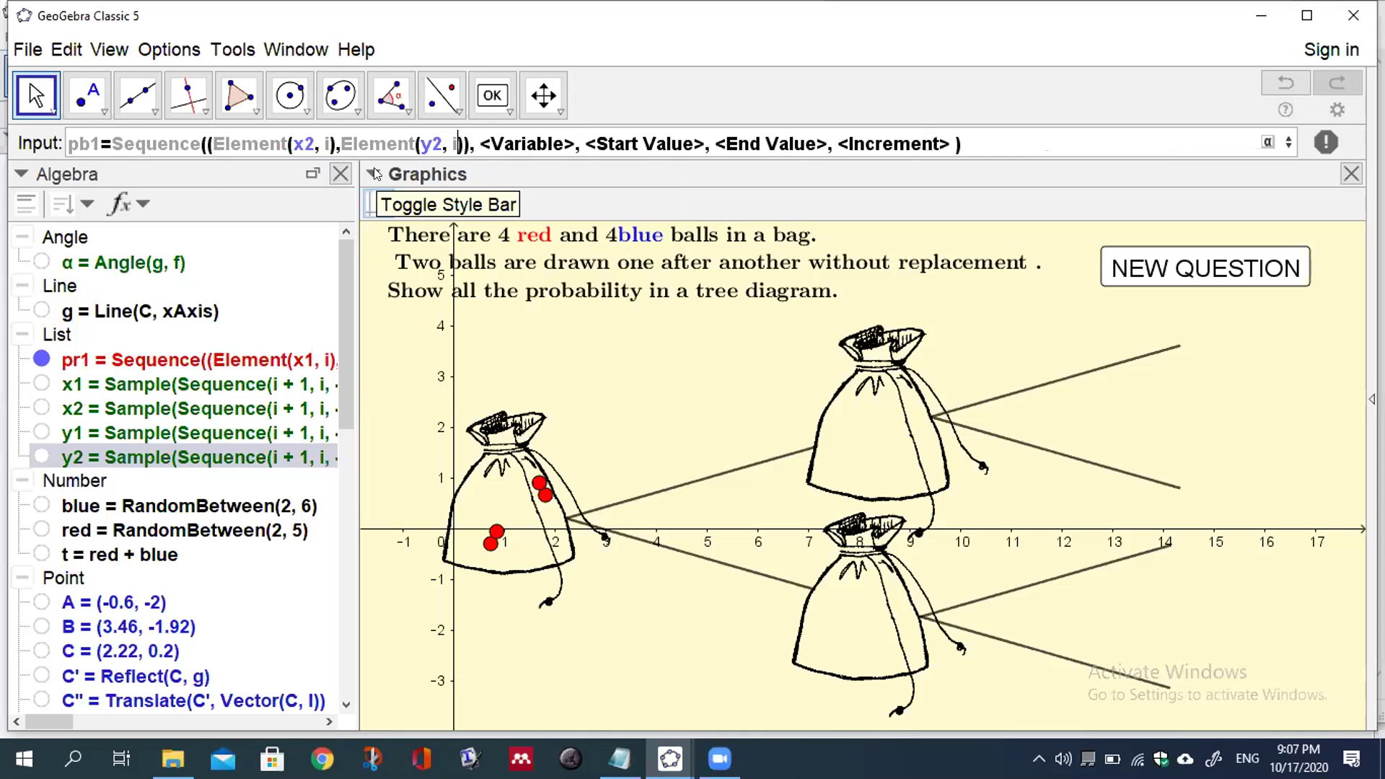
# Step: Run the pb1 sequence over variable i from 1 to blue with increment 1 and create the list
pyautogui.press('Tab')
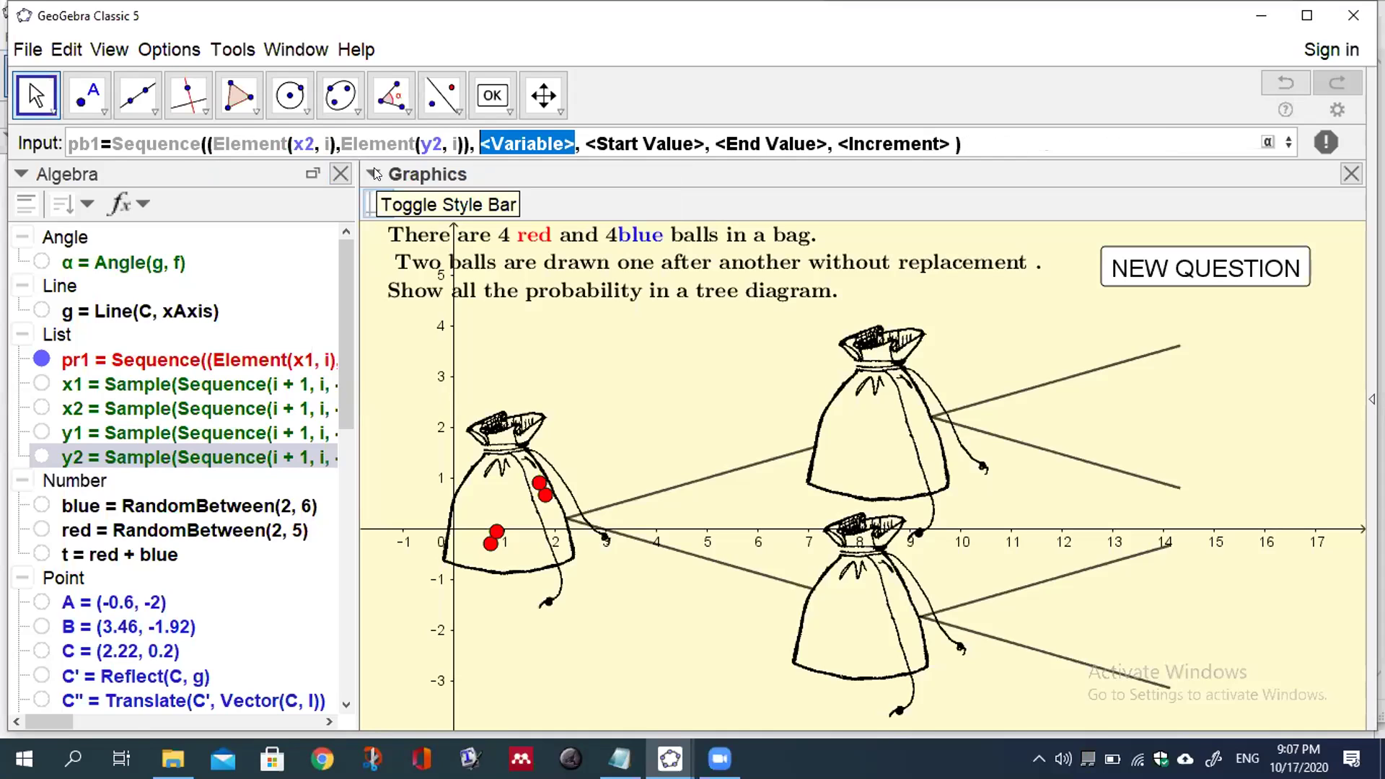
pyautogui.write('i')
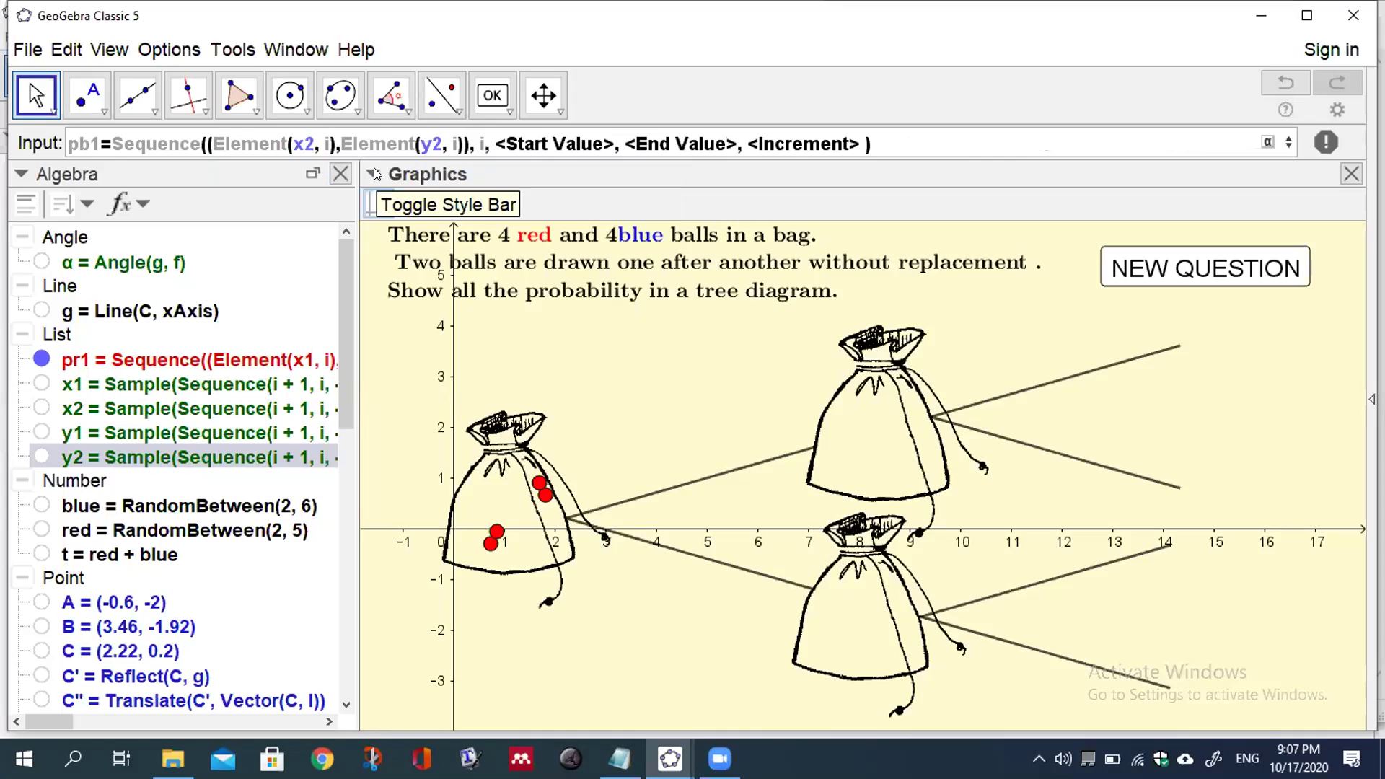
pyautogui.press('Tab')
pyautogui.write('1')
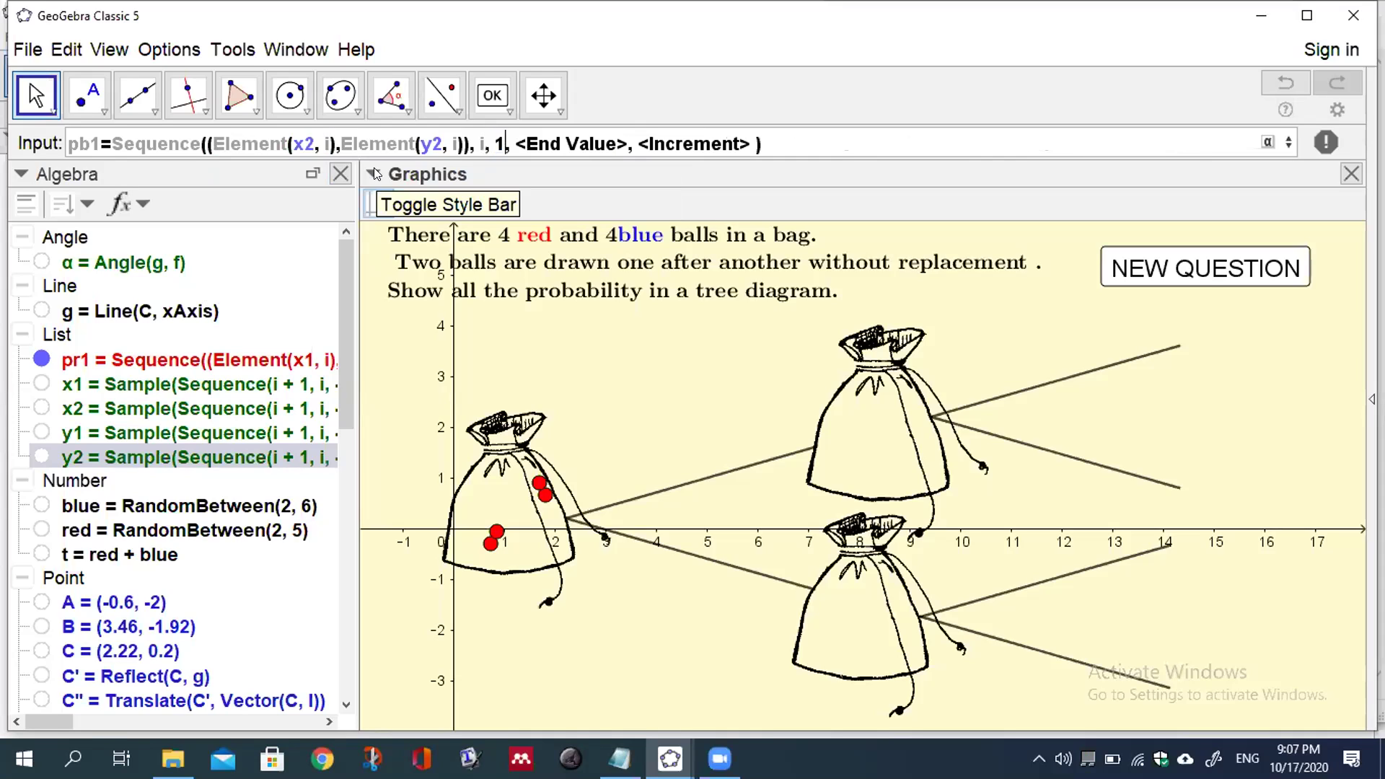
pyautogui.press('Tab')
pyautogui.write('blue')
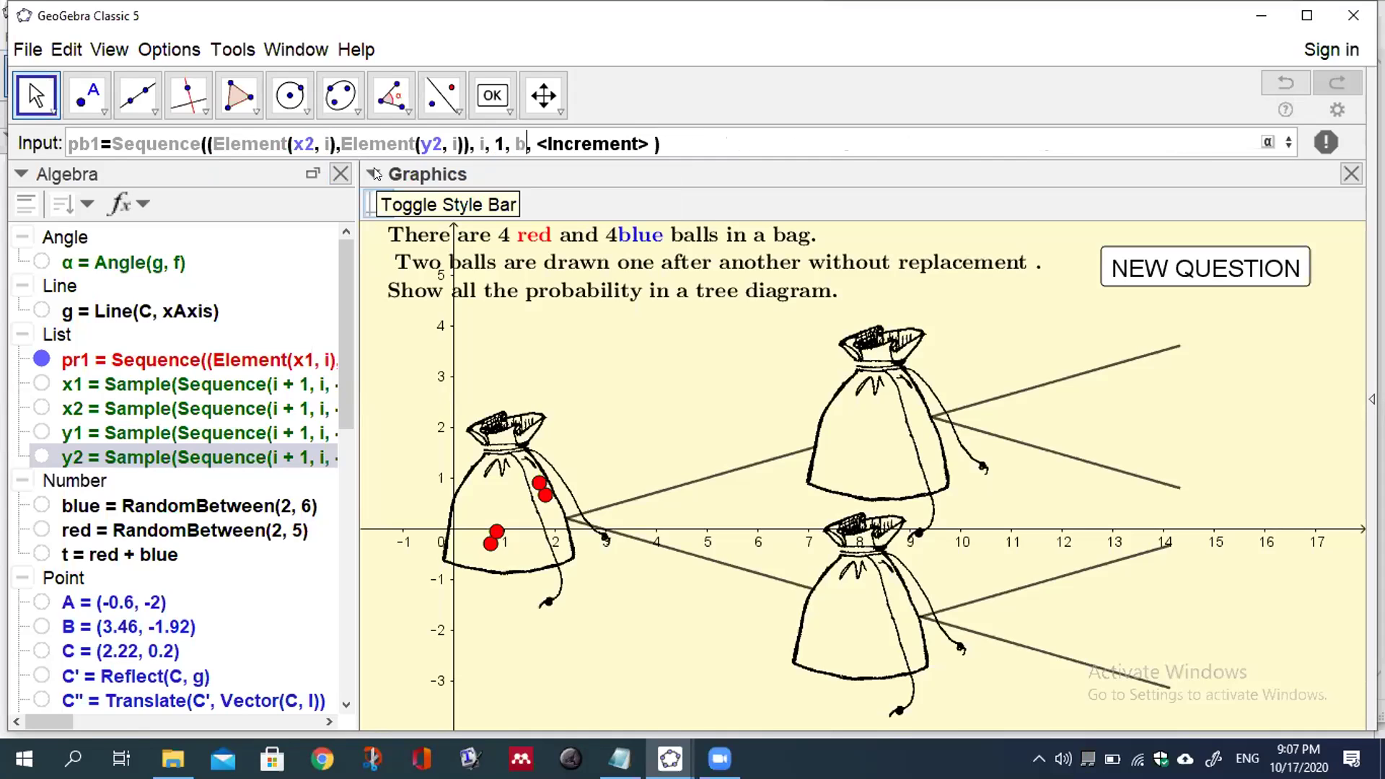
pyautogui.press('Tab')
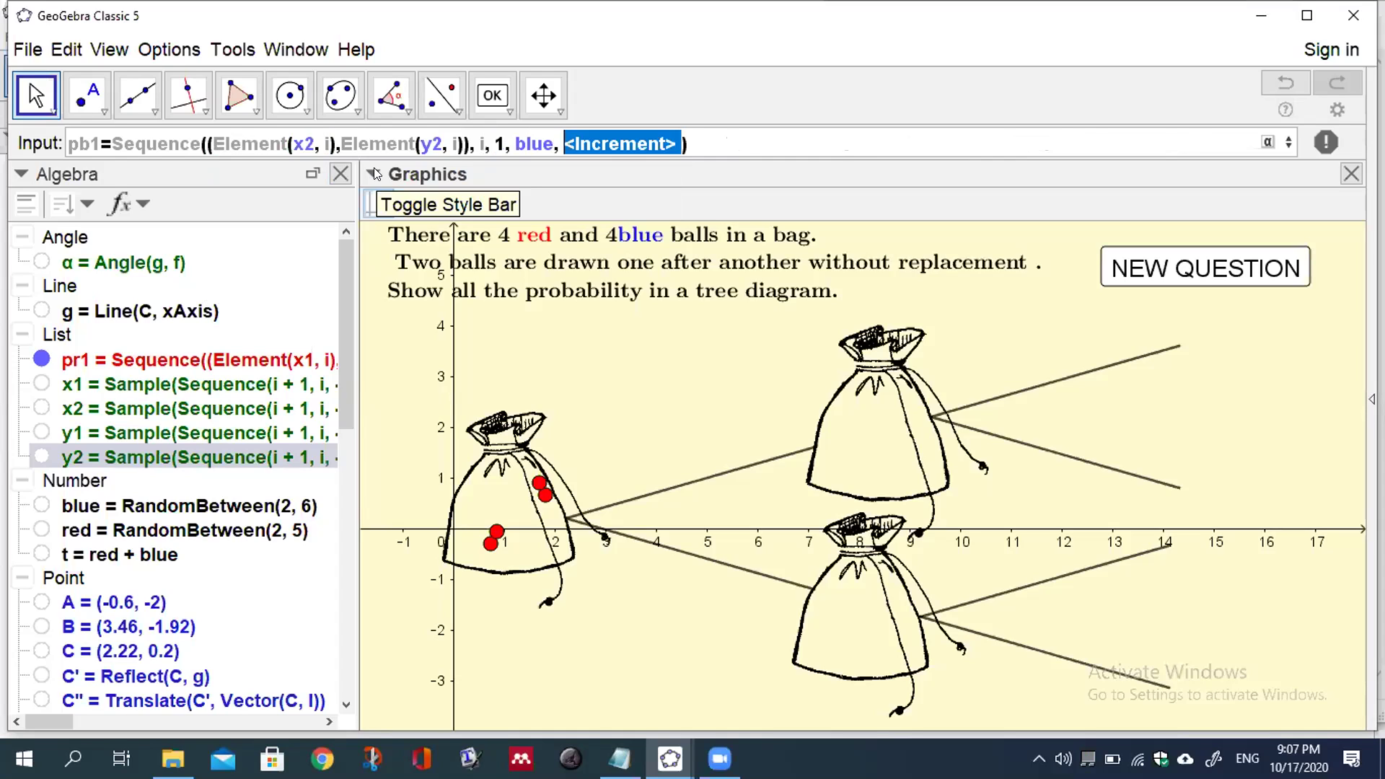
pyautogui.write('1')
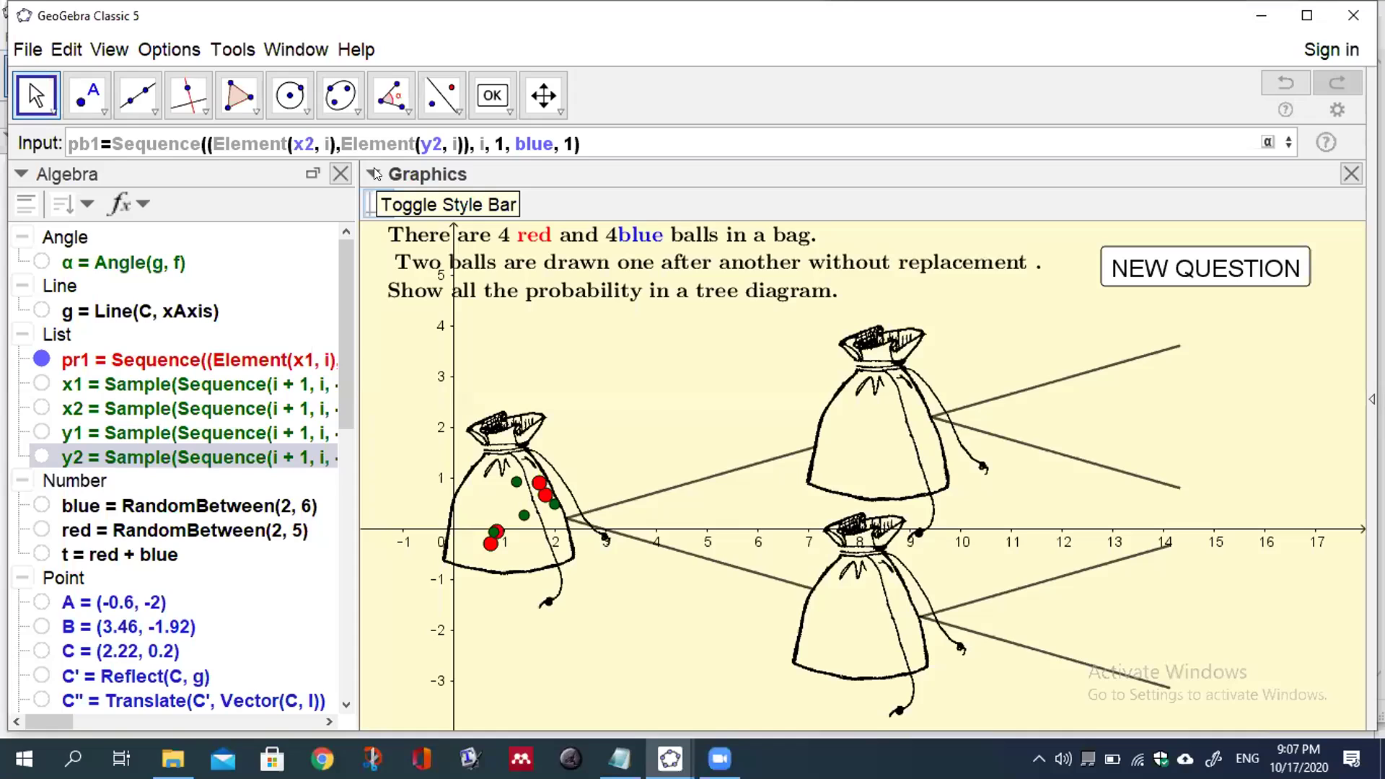
pyautogui.press('Return')
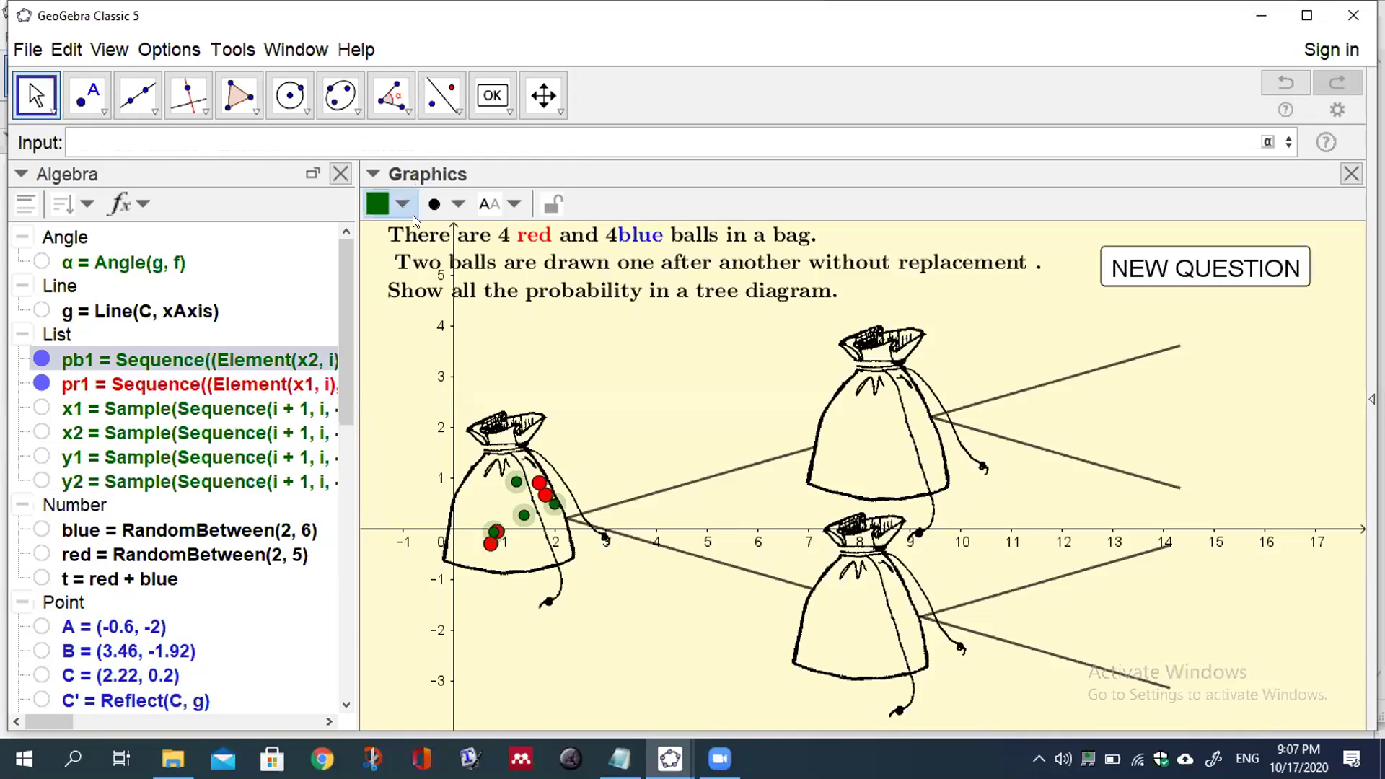
# Step: Colour the pb1 points blue and enlarge them to the size of the red balls
pyautogui.click(398, 203)
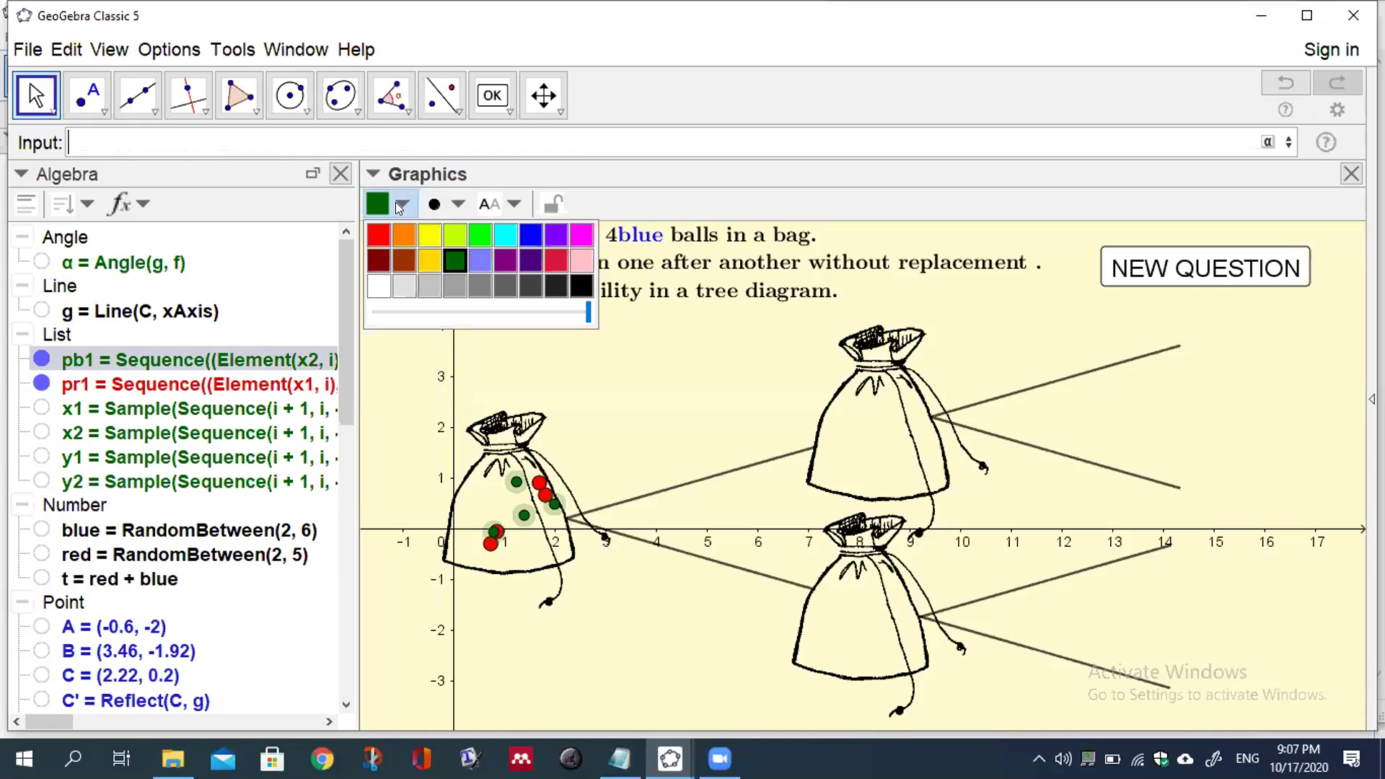
pyautogui.click(526, 239)
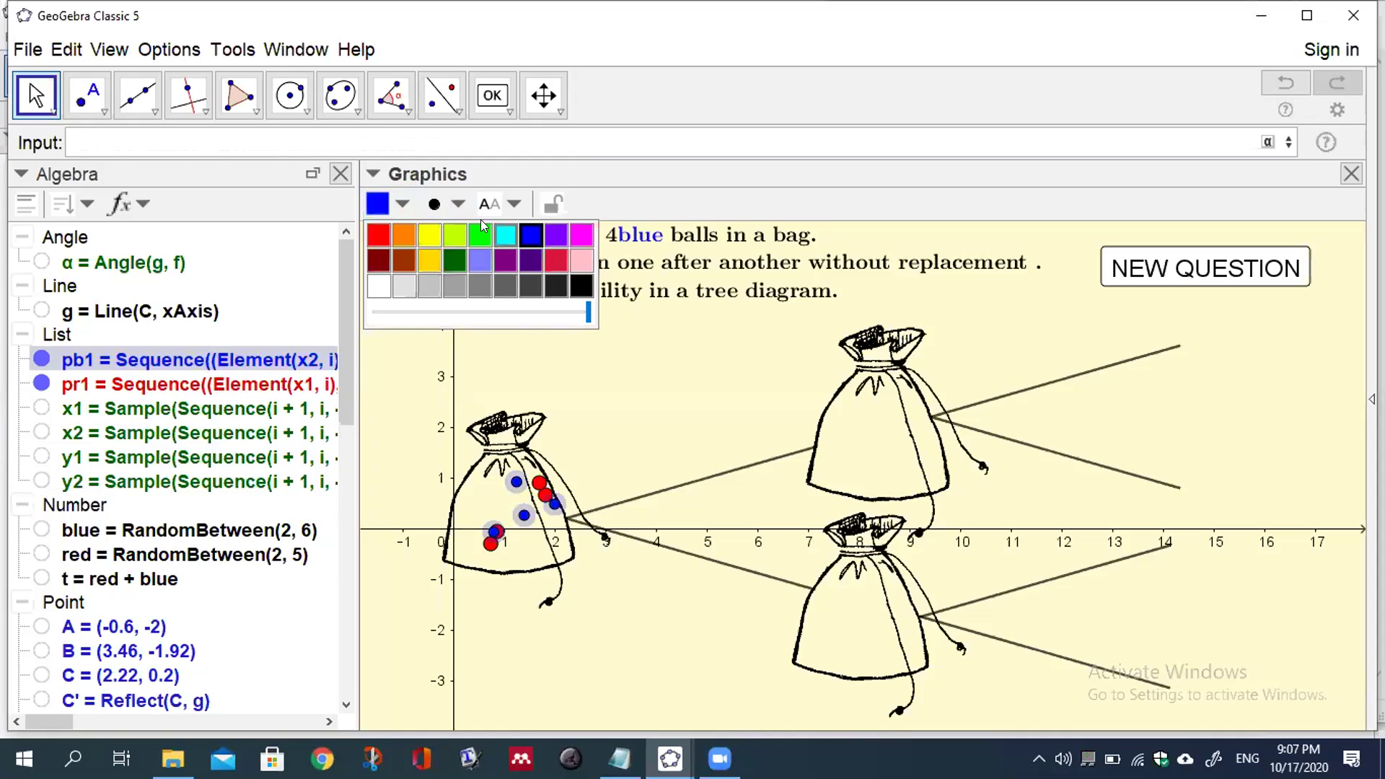
pyautogui.click(456, 204)
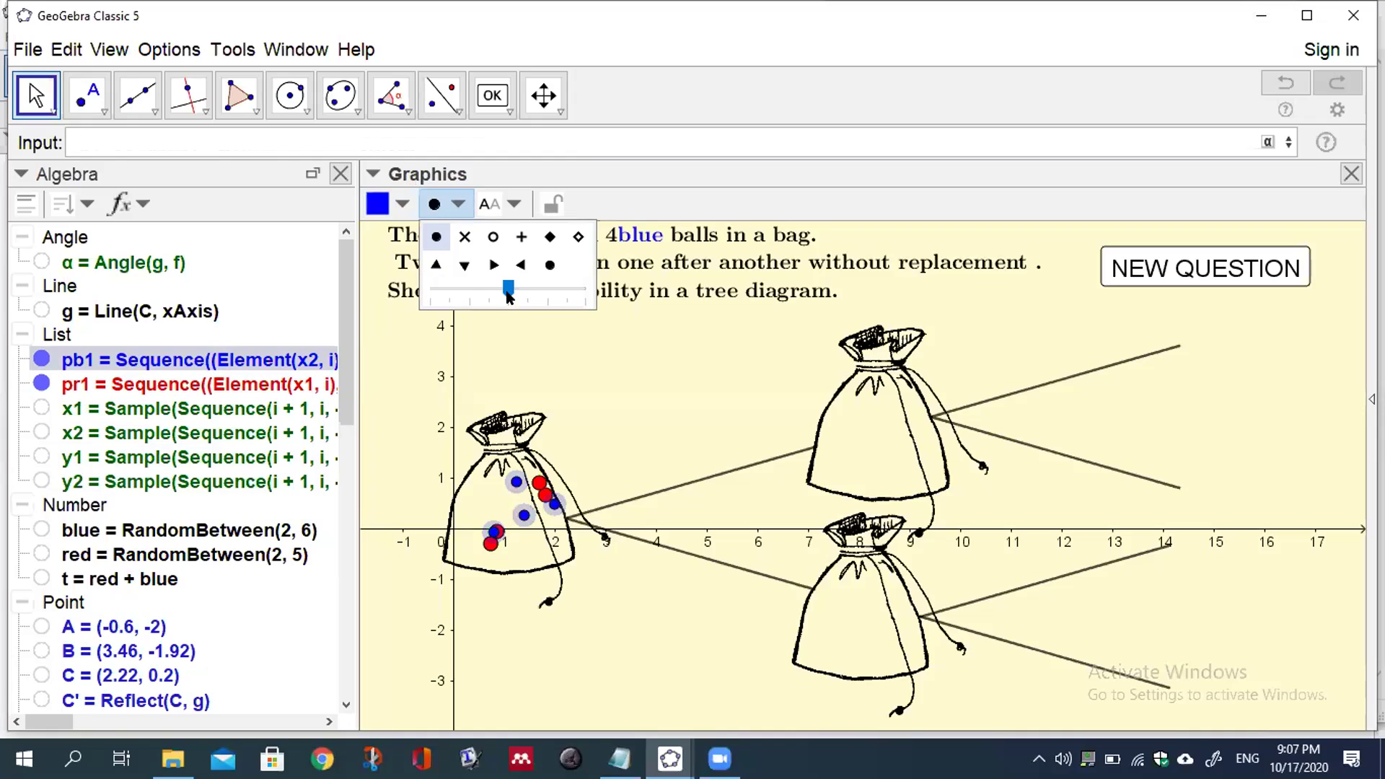
pyautogui.moveTo(525, 292); pyautogui.dragTo(544, 291)
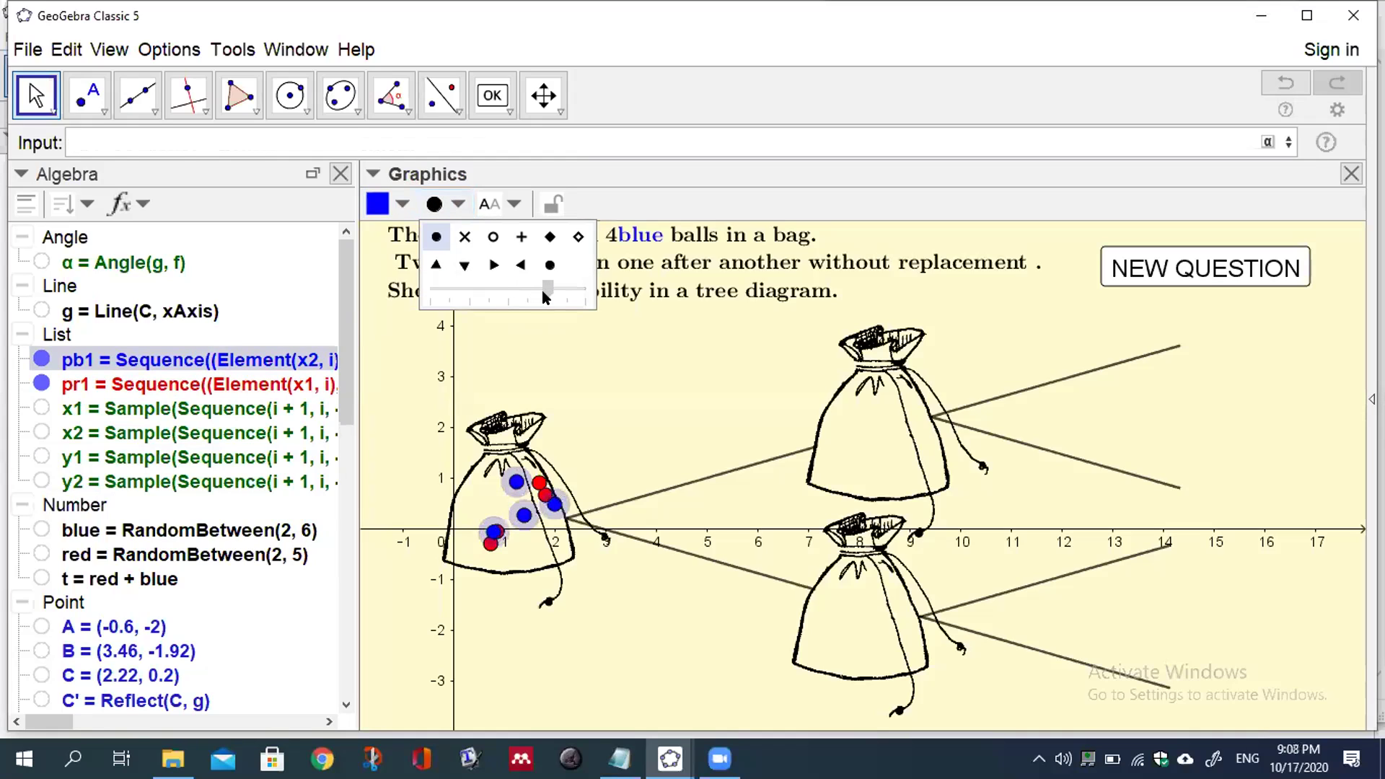
pyautogui.click(565, 363)
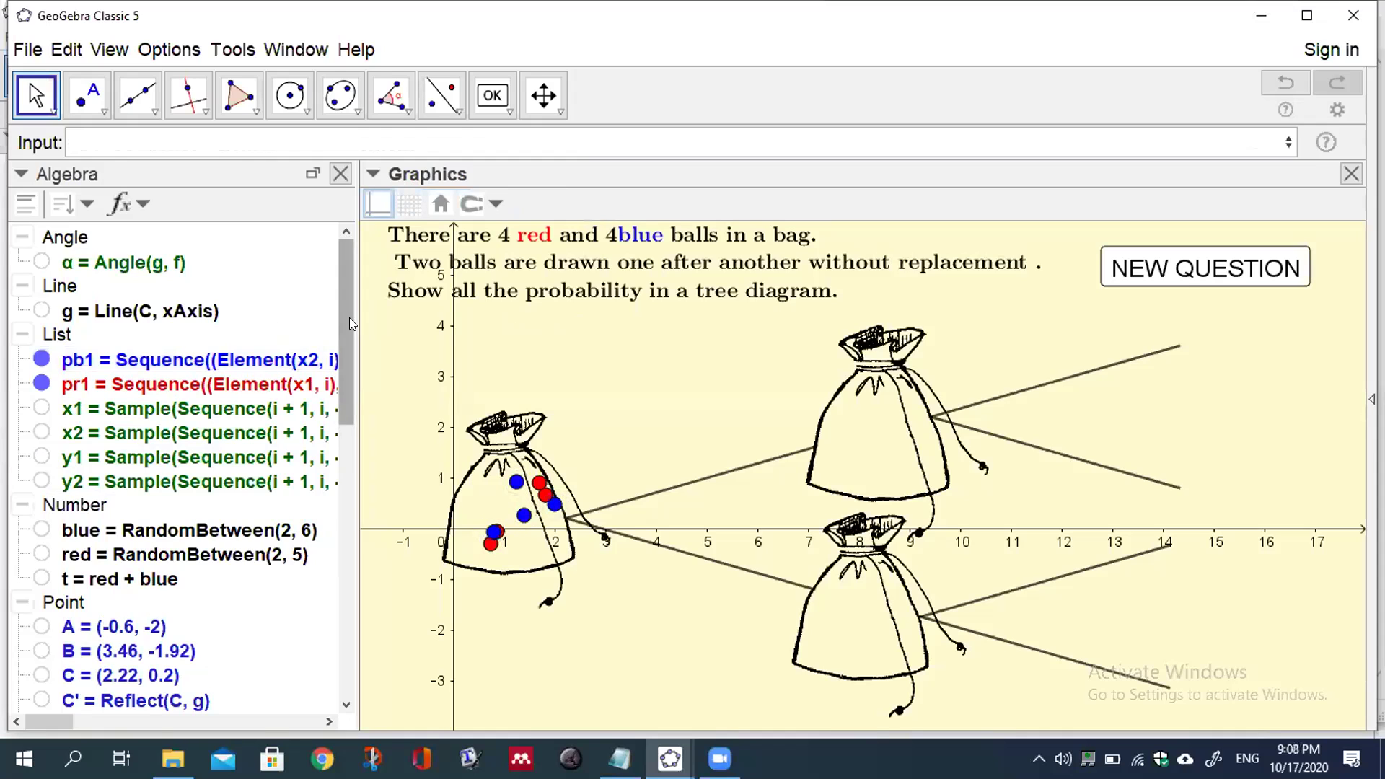
pyautogui.moveTo(347, 317); pyautogui.dragTo(359, 643)
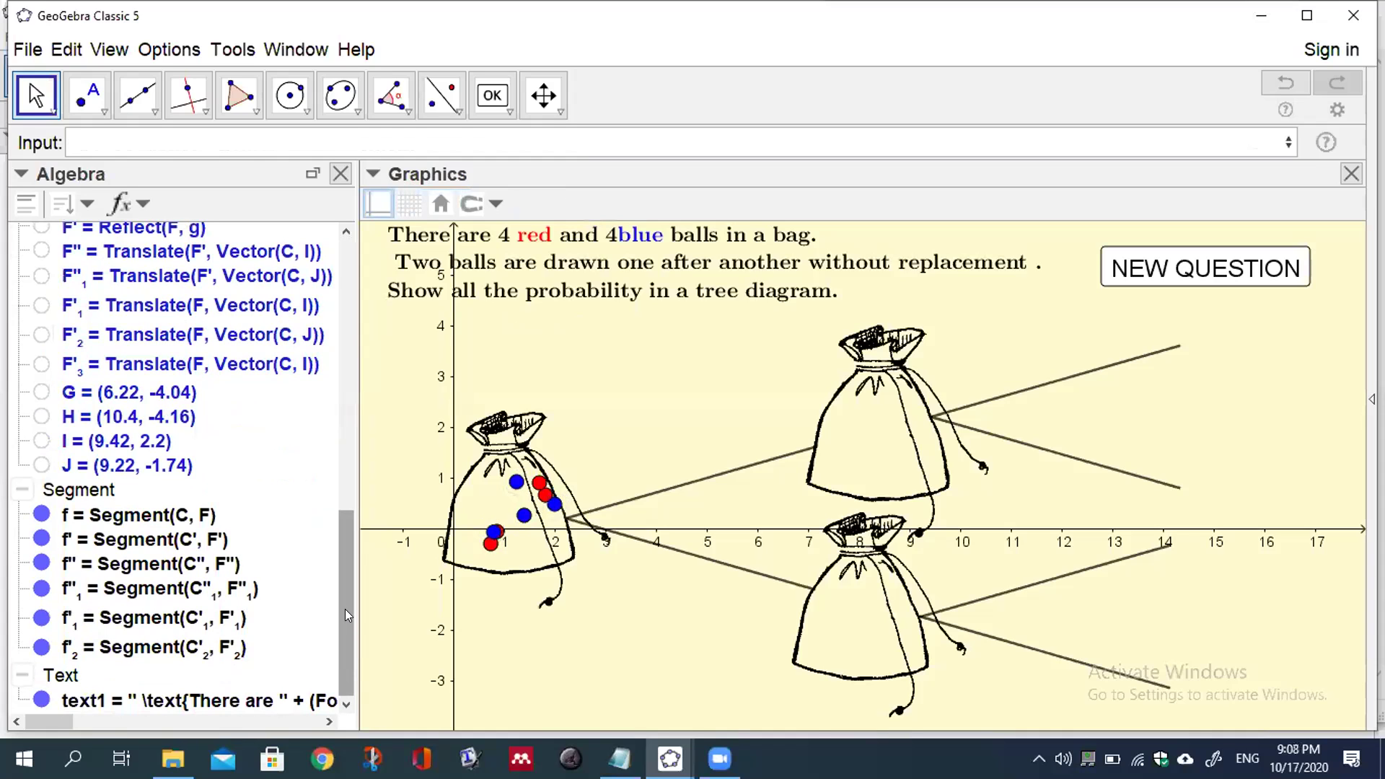
pyautogui.moveTo(344, 609); pyautogui.dragTo(368, 584)
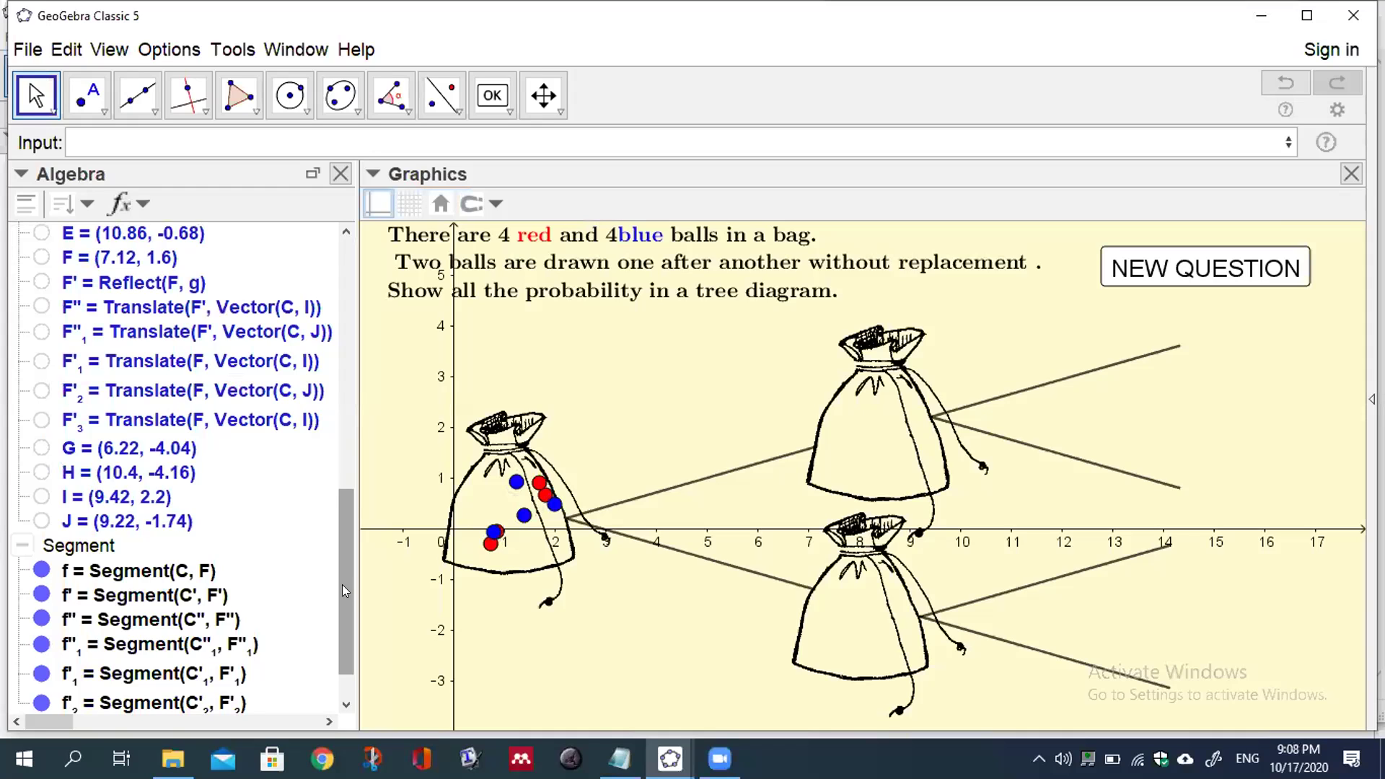
pyautogui.scroll(-2, 343, 588)
pyautogui.scroll(4, 346, 561)
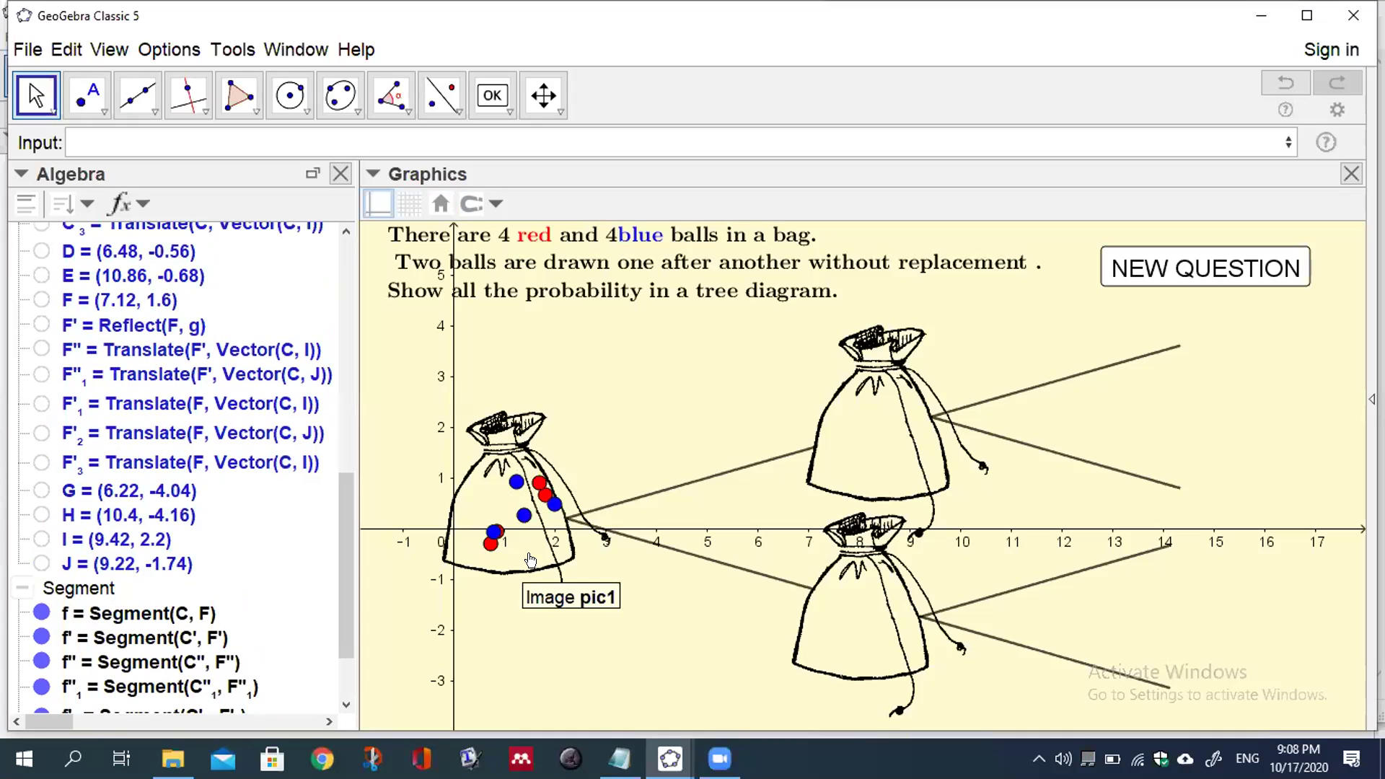
# Step: Generate new questions to randomize the numbers and positions of the red and blue balls in the first bag
pyautogui.click(1137, 249)
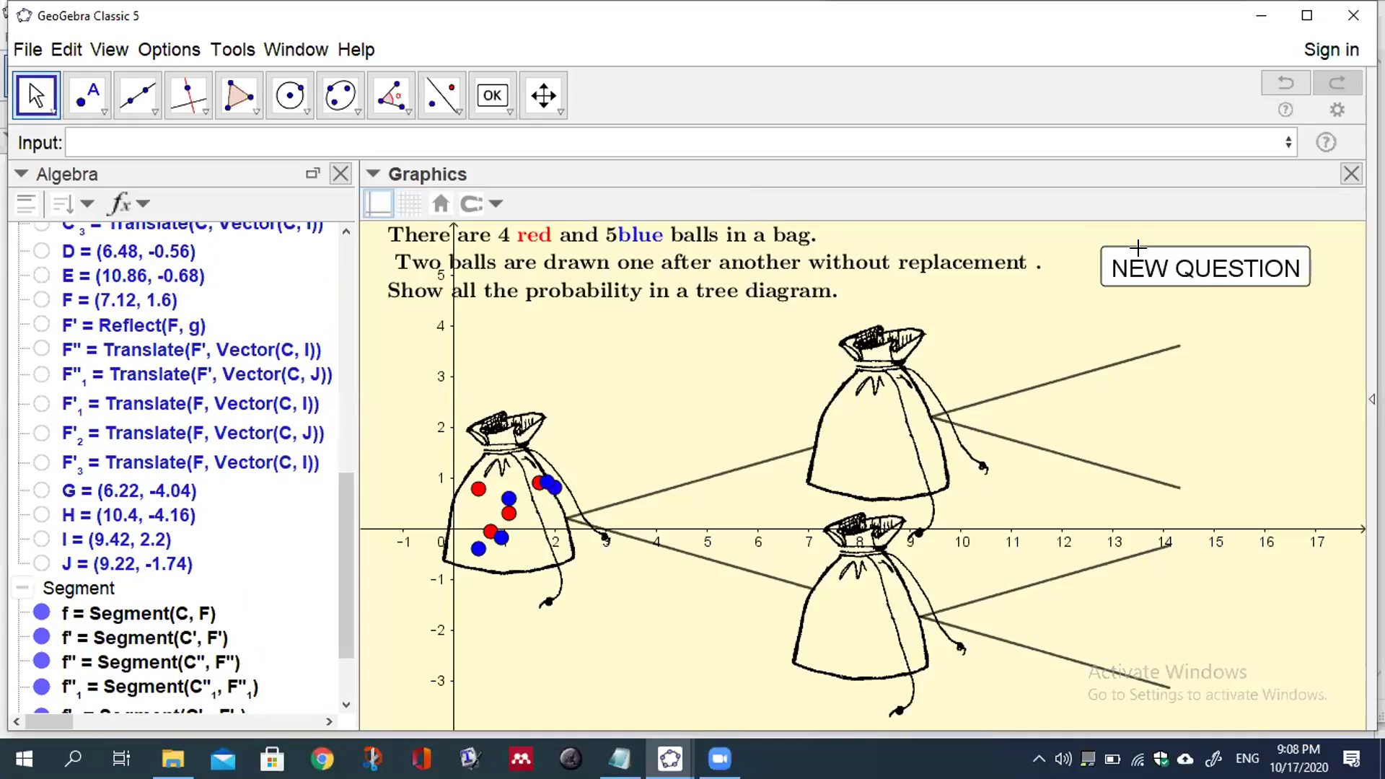
pyautogui.click(1138, 248)
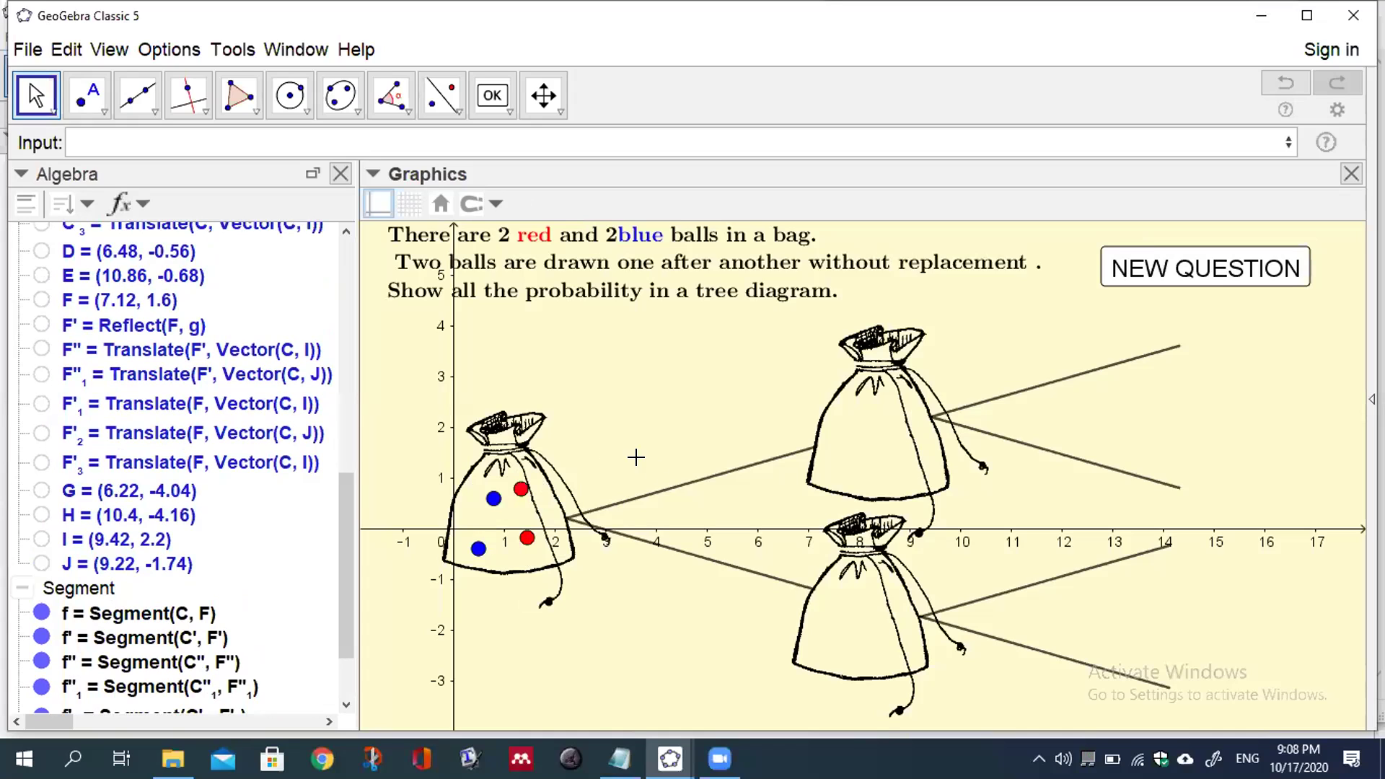
# Step: Start a LaTeX text near the upper bag's branches reading P_1(\red{RED})=
pyautogui.click(644, 495)
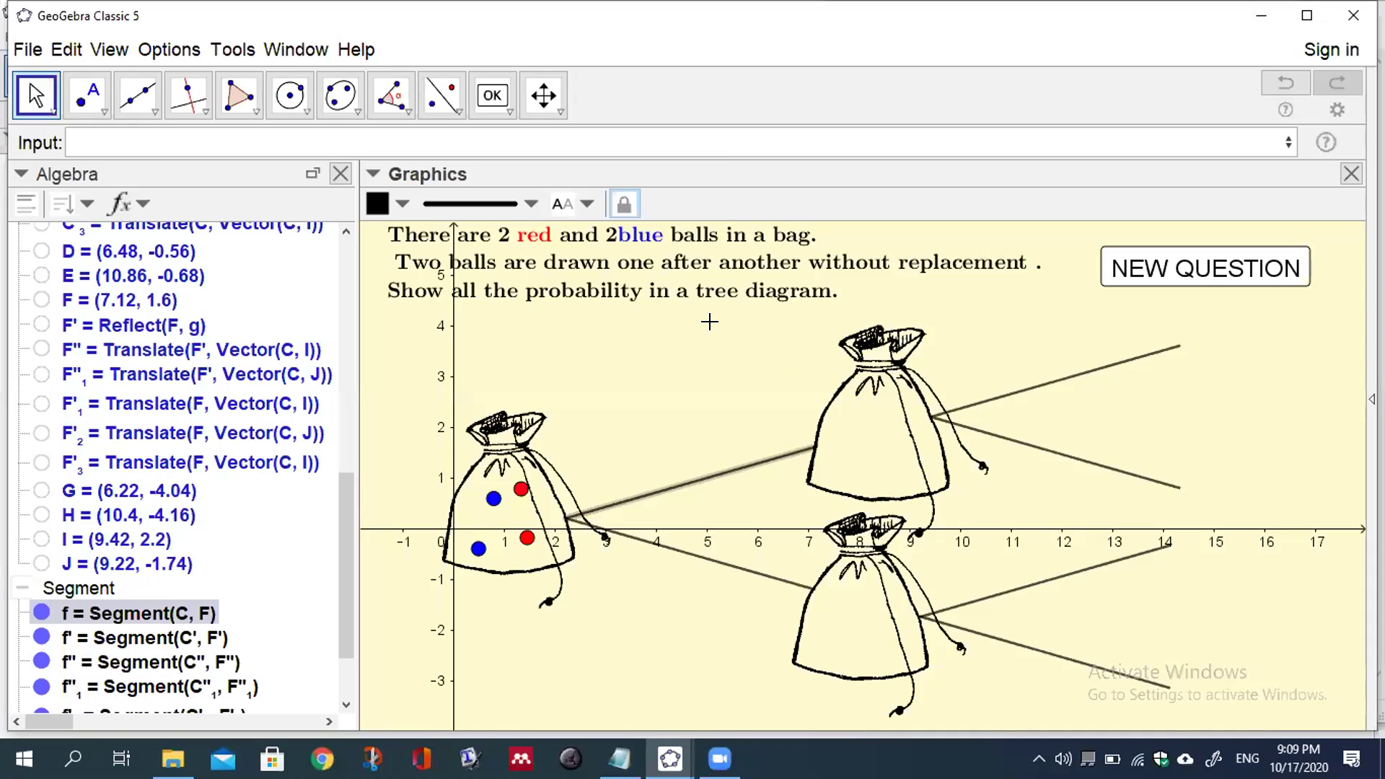
pyautogui.click(492, 95)
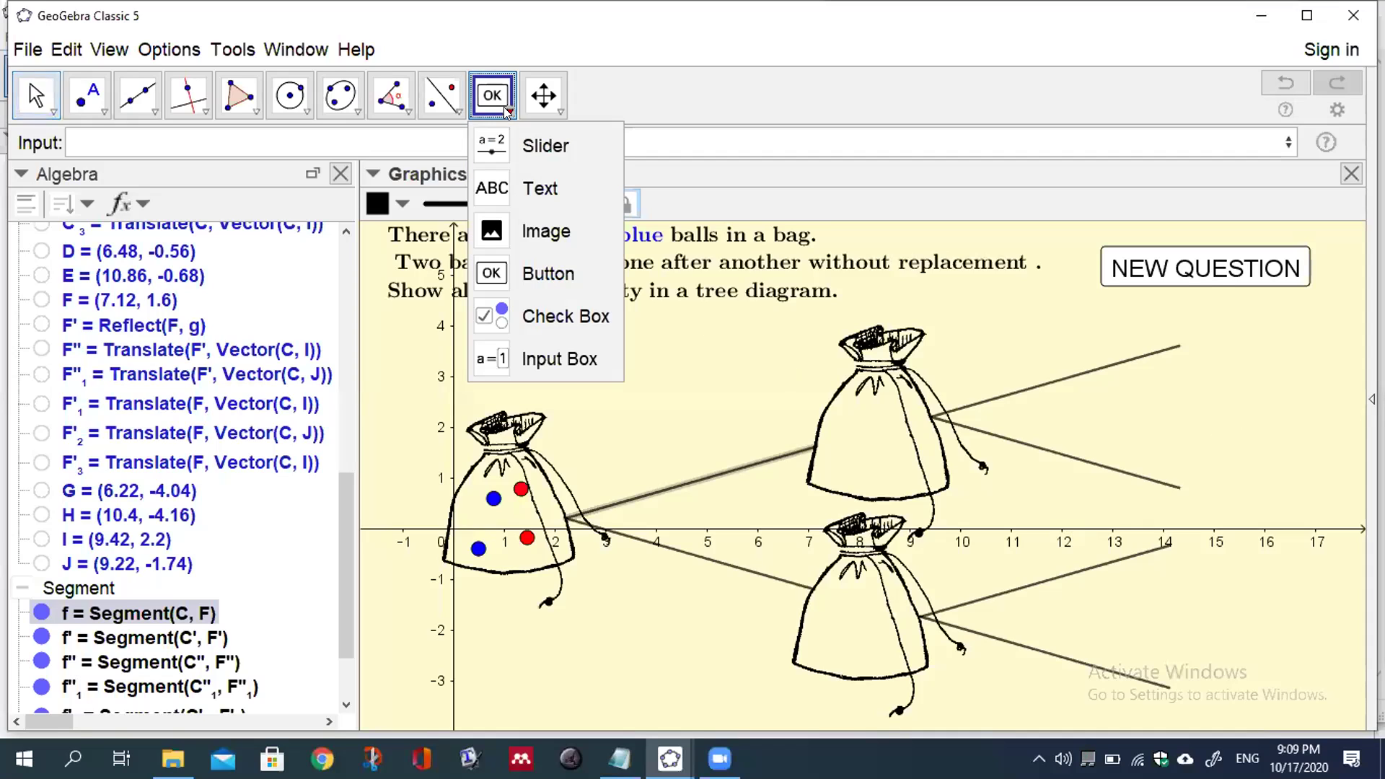
pyautogui.click(496, 204)
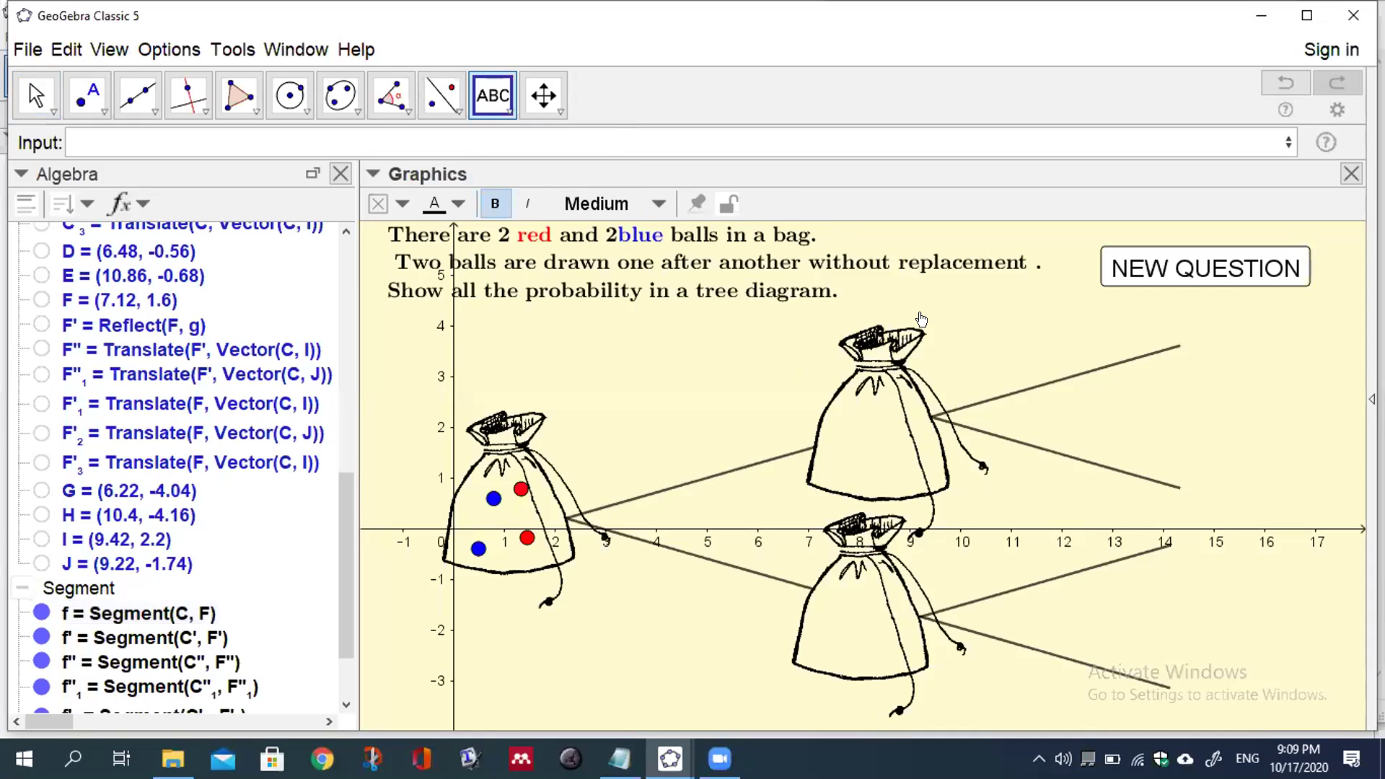
pyautogui.click(1133, 402)
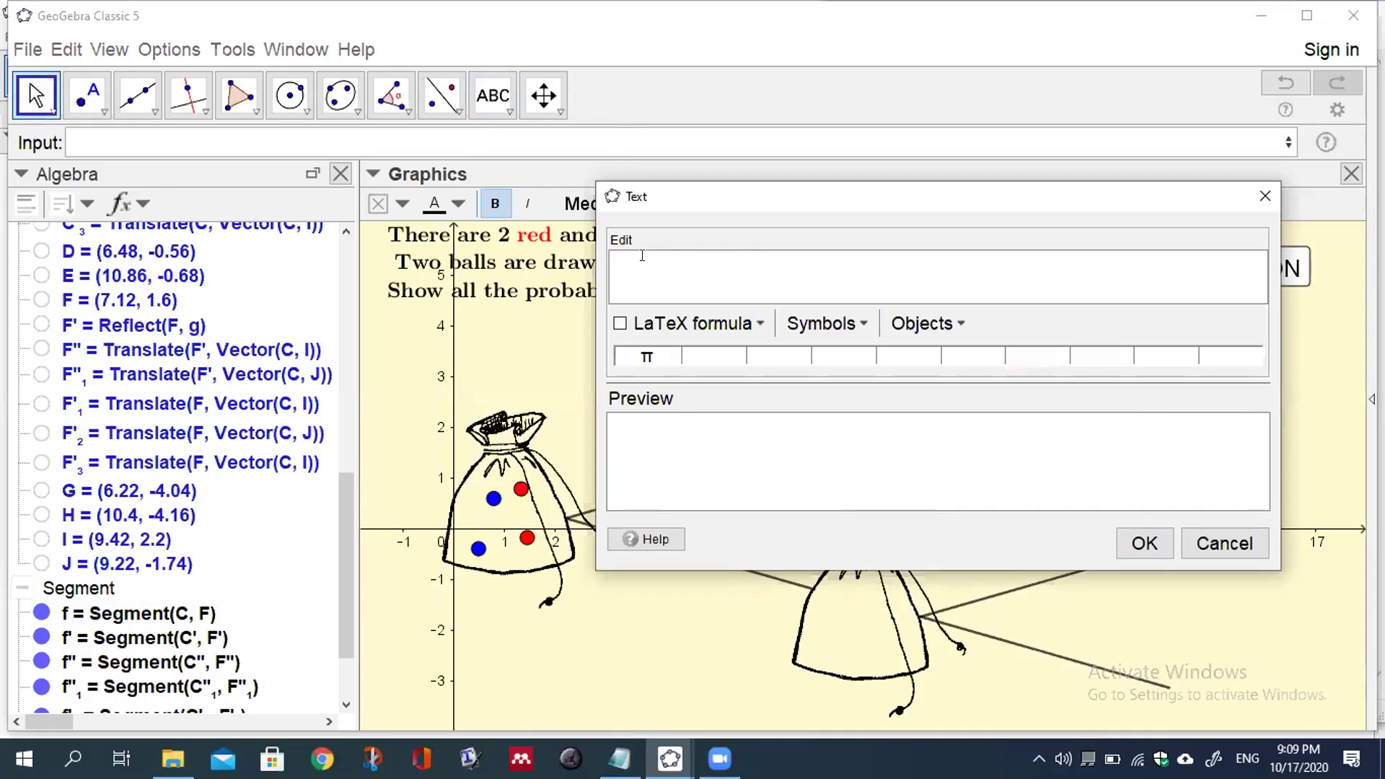
pyautogui.write('P_1(\\red{RED')
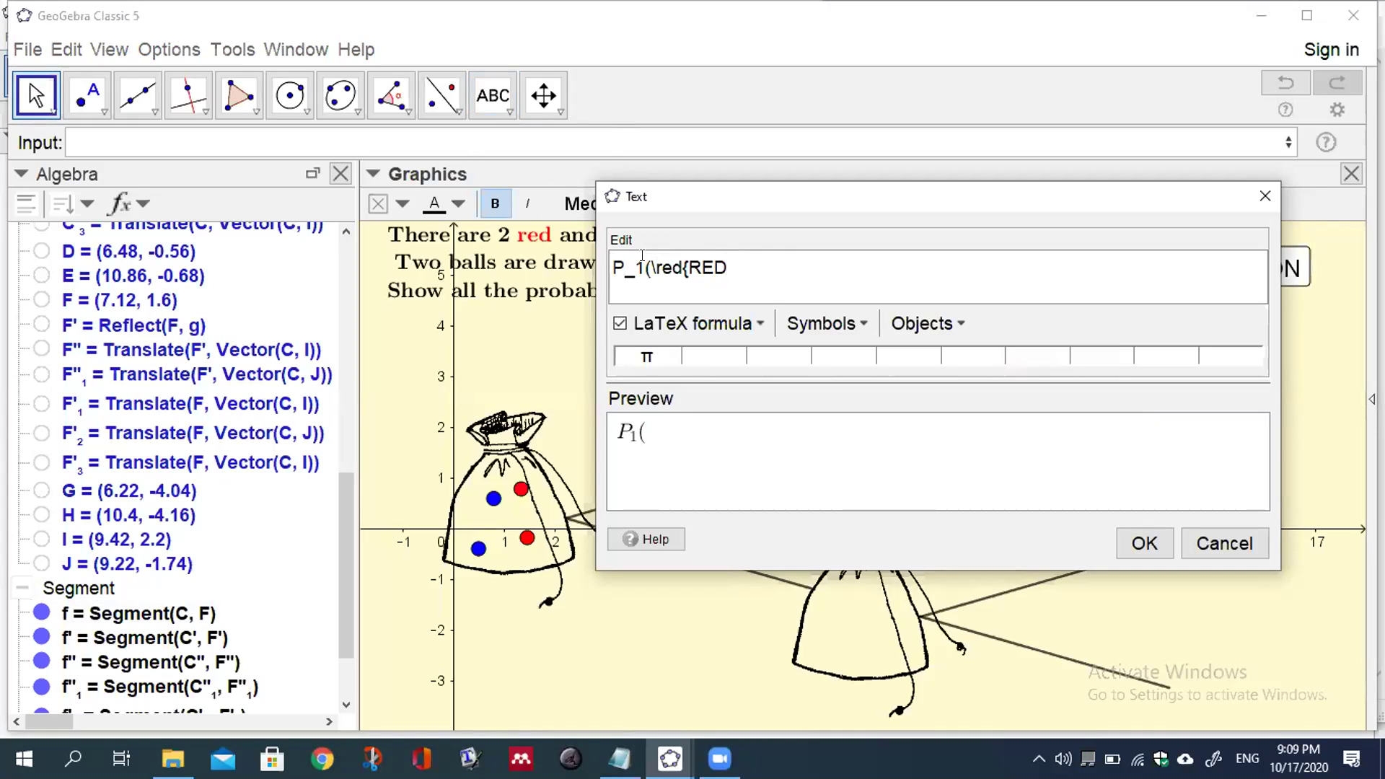
pyautogui.write('})')
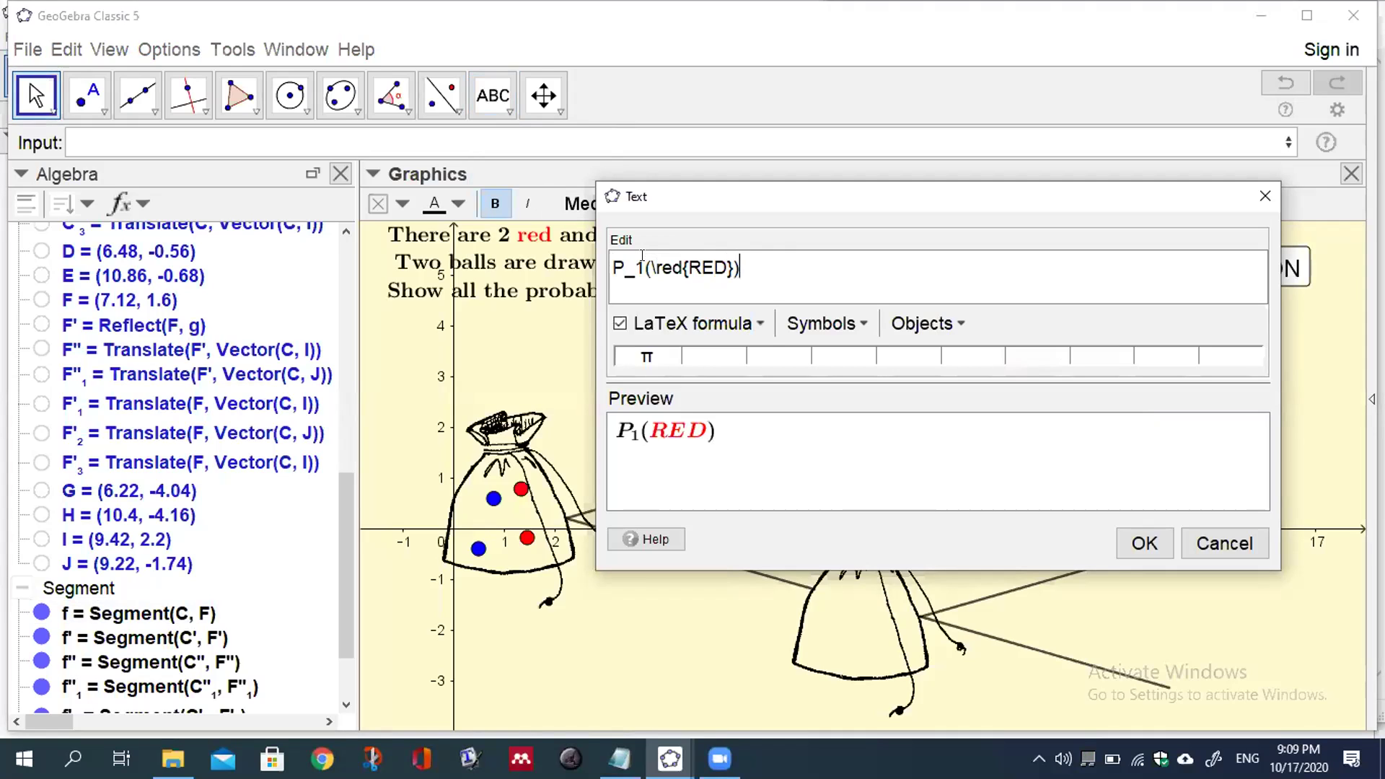
pyautogui.write('=')
# Step: Complete the P_1(RED) text with a fraction that has the number red as numerator and t as denominator, and create it
pyautogui.click(758, 324)
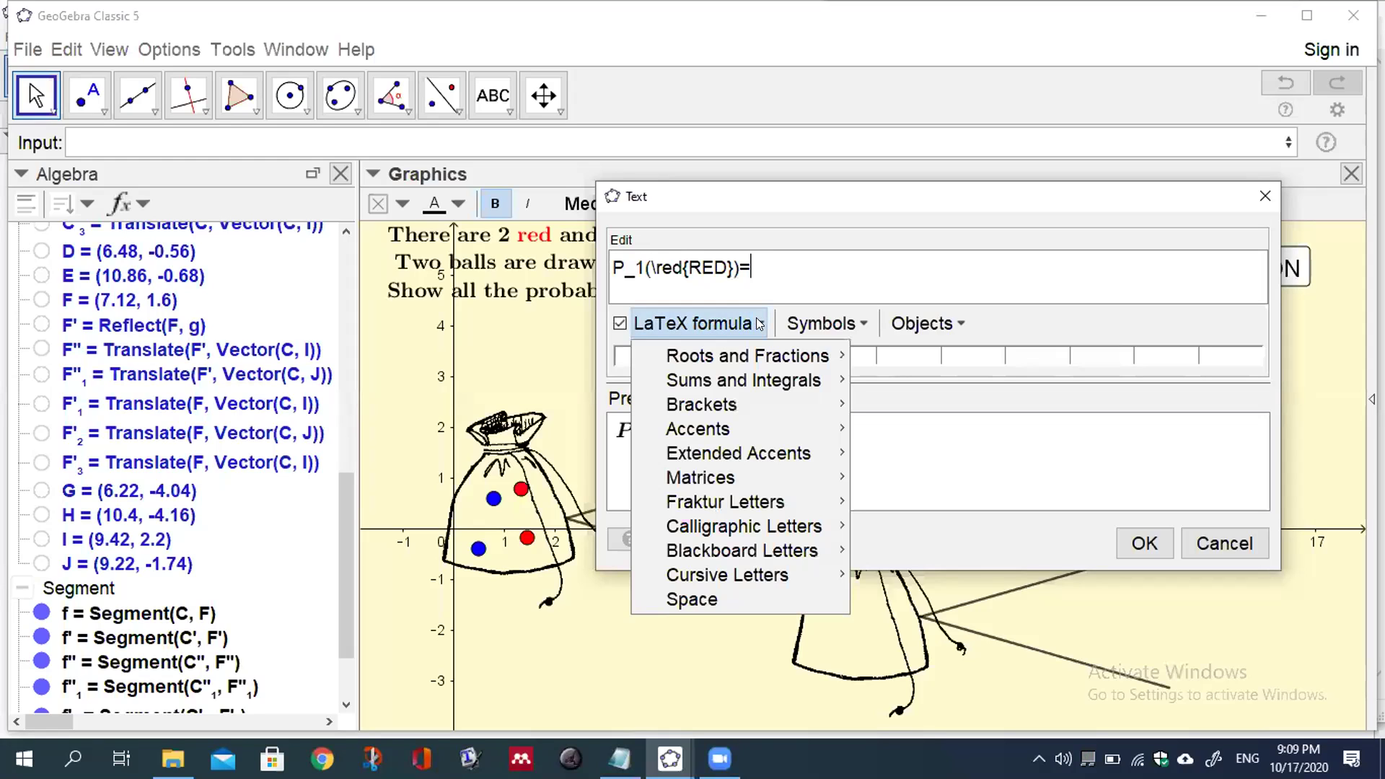
pyautogui.moveTo(770, 349)
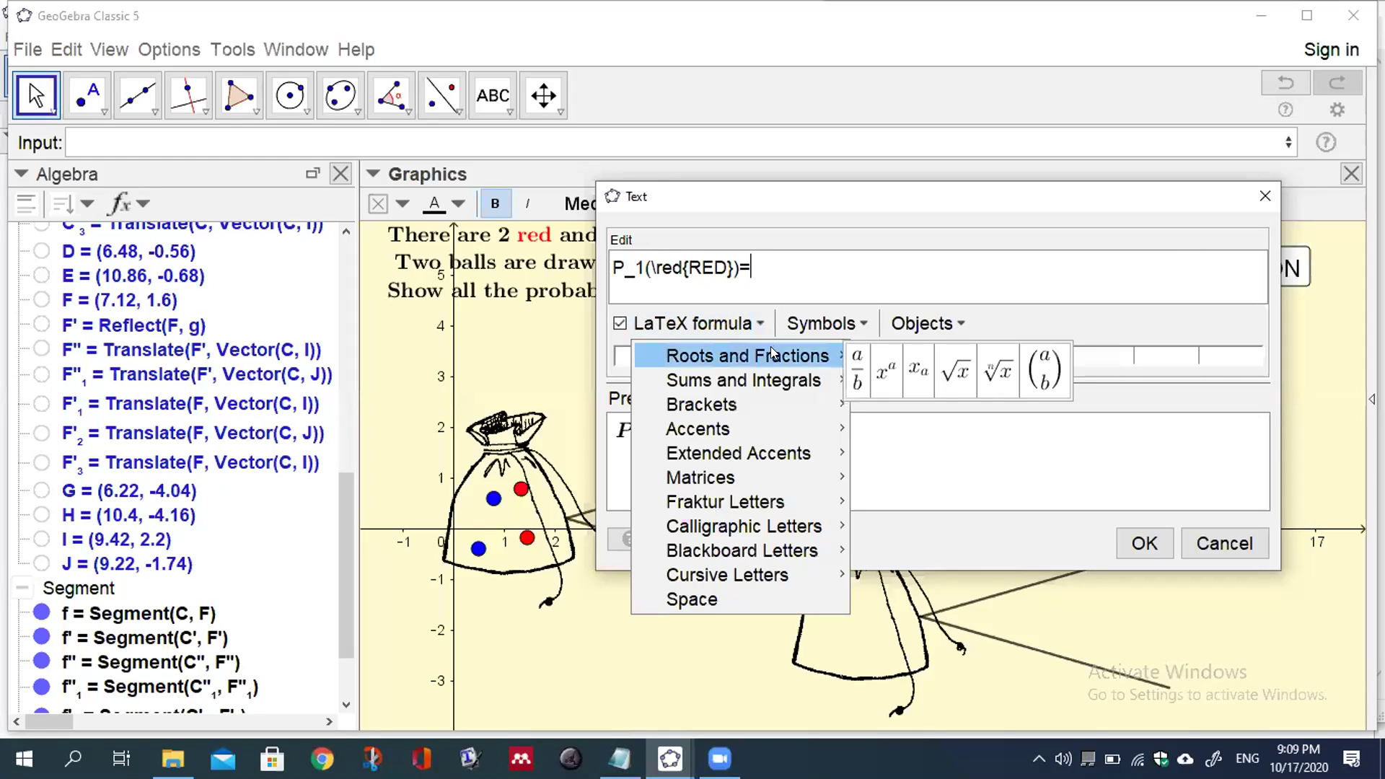
pyautogui.click(851, 364)
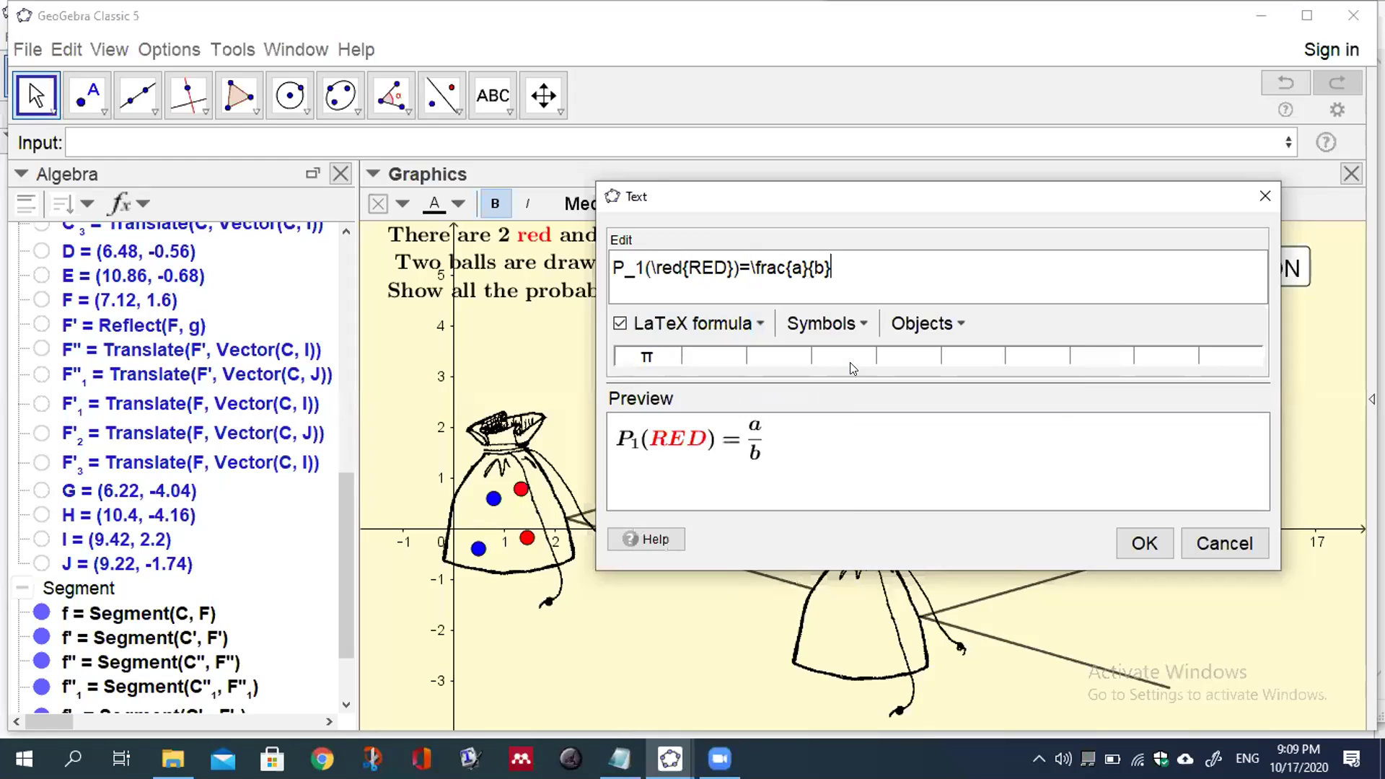
pyautogui.click(795, 266)
pyautogui.press('BackSpace')
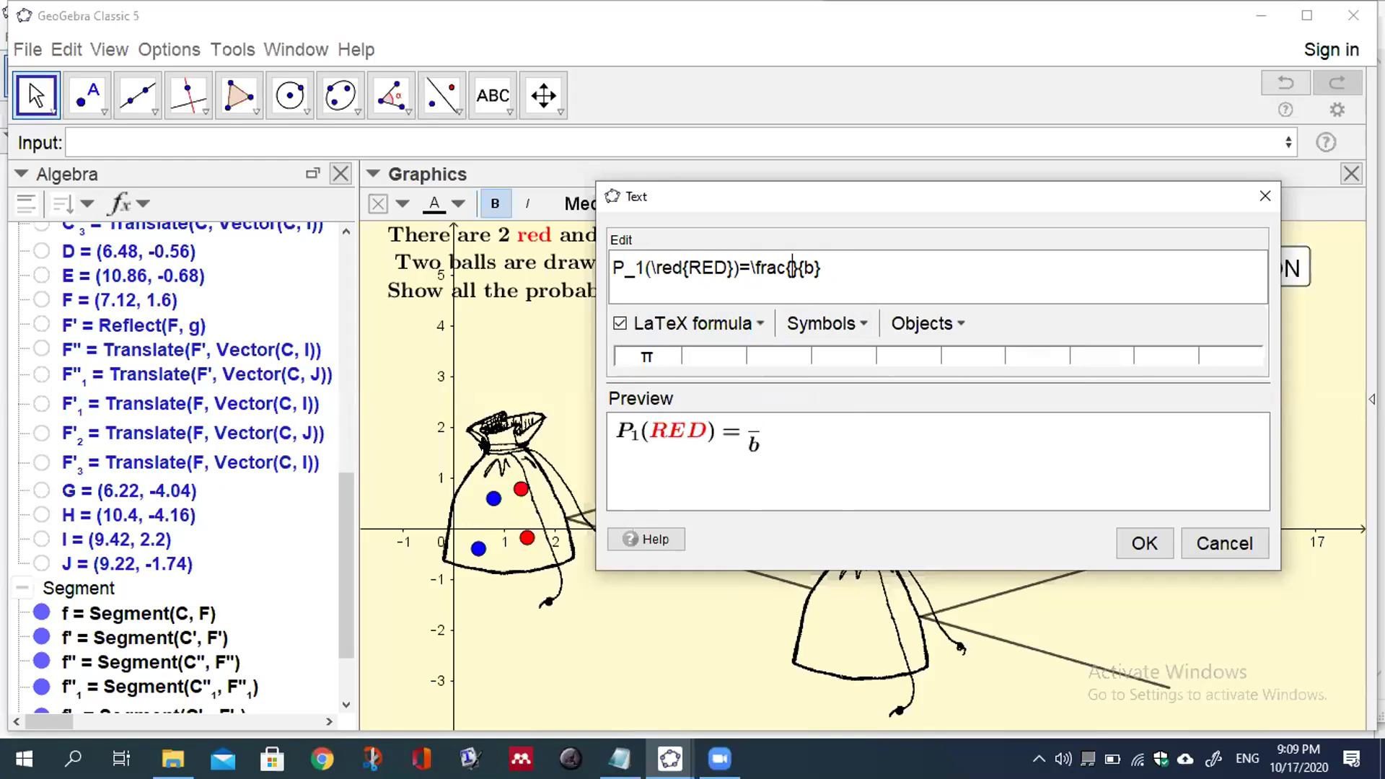
pyautogui.moveTo(344, 505); pyautogui.dragTo(353, 294)
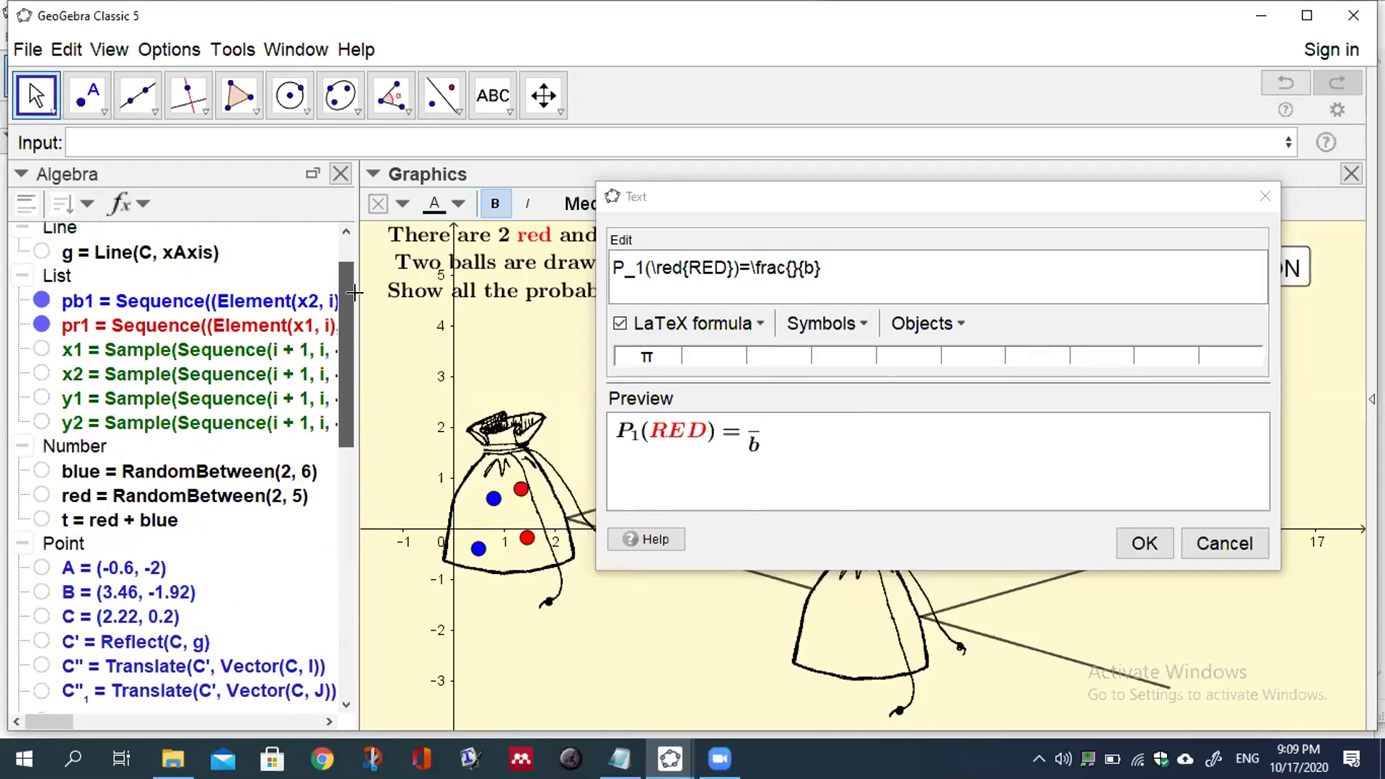
pyautogui.click(139, 496)
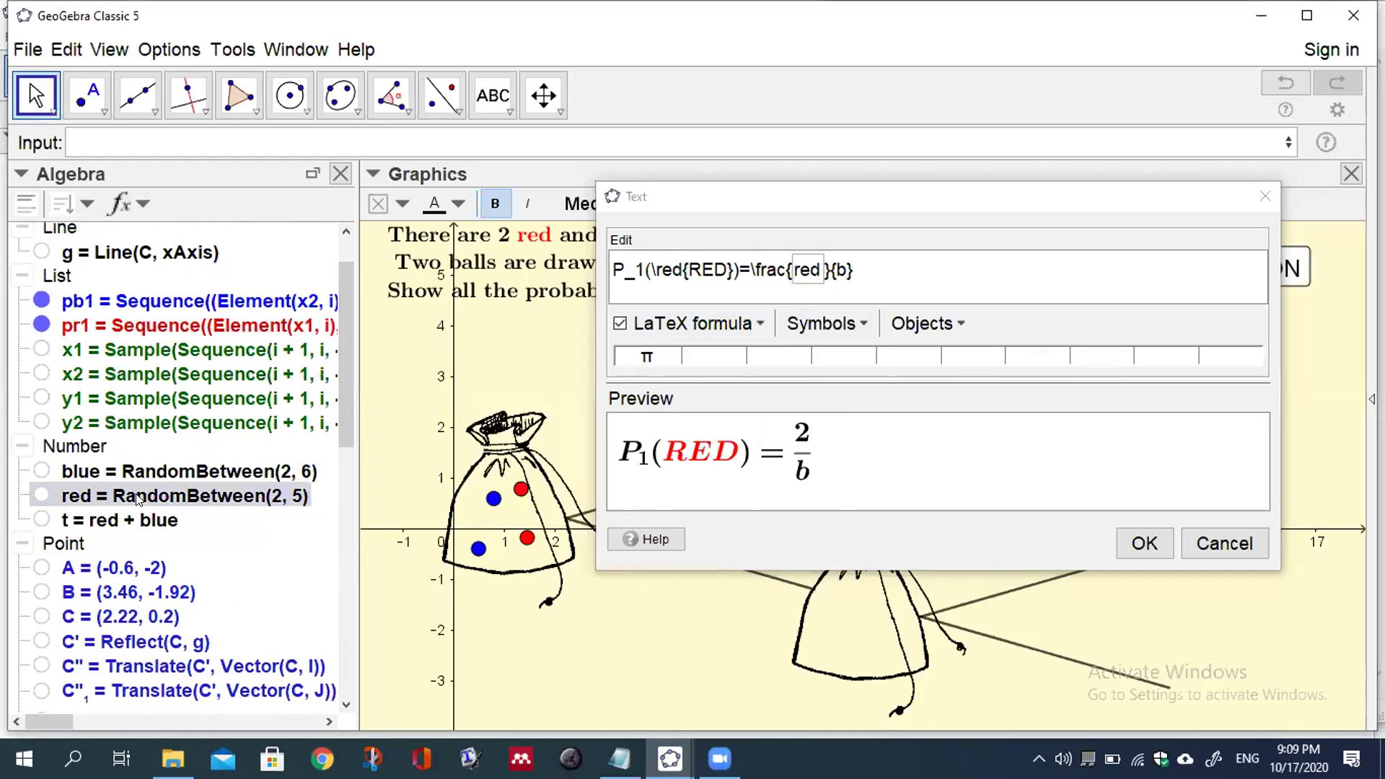
pyautogui.click(847, 270)
pyautogui.press('BackSpace')
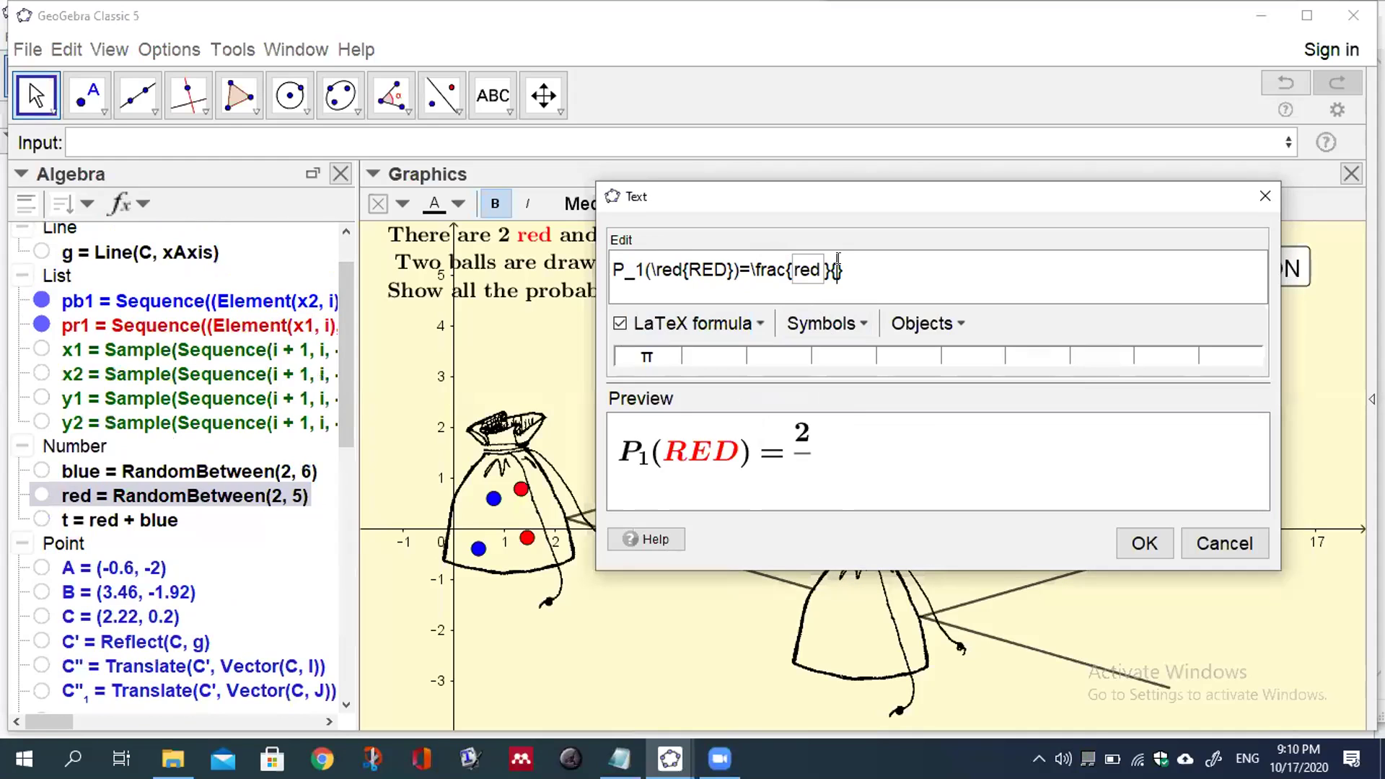
pyautogui.click(140, 524)
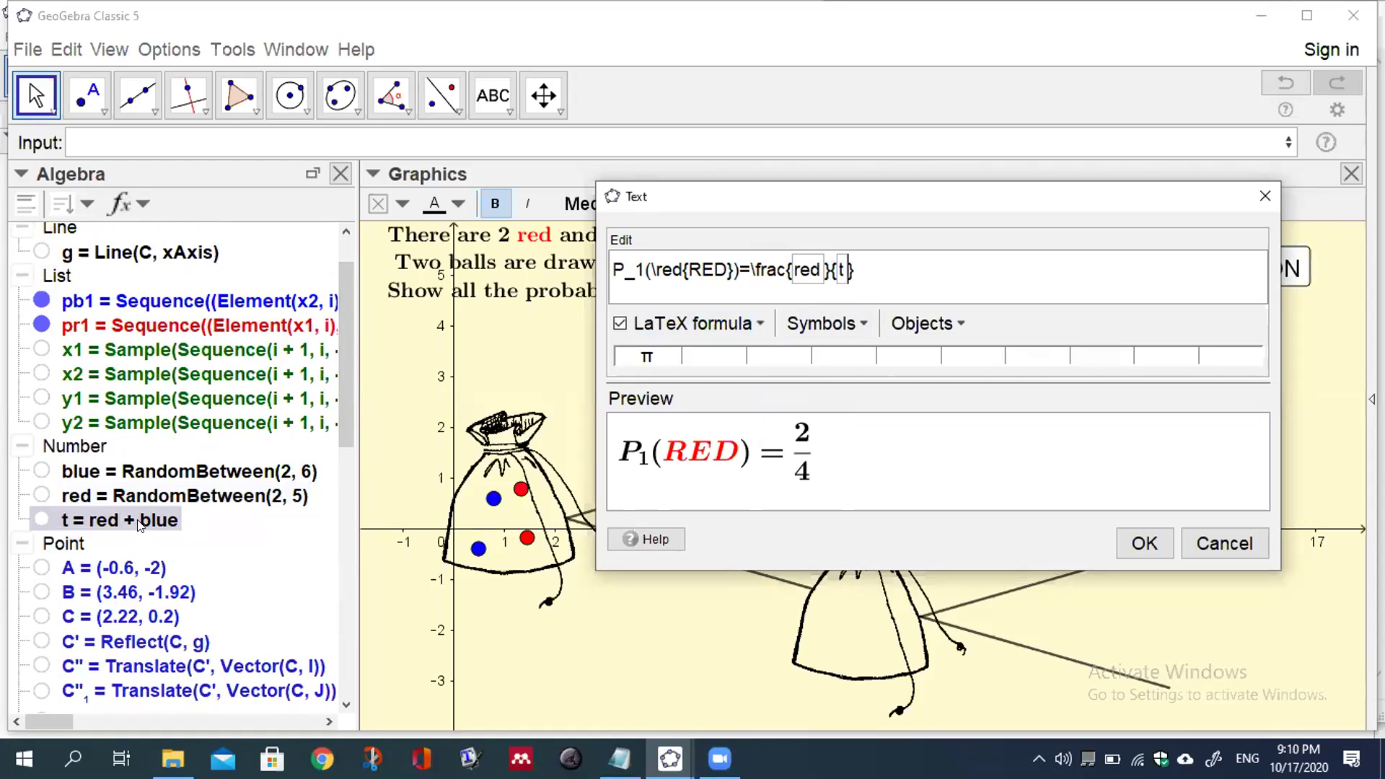
pyautogui.click(1134, 541)
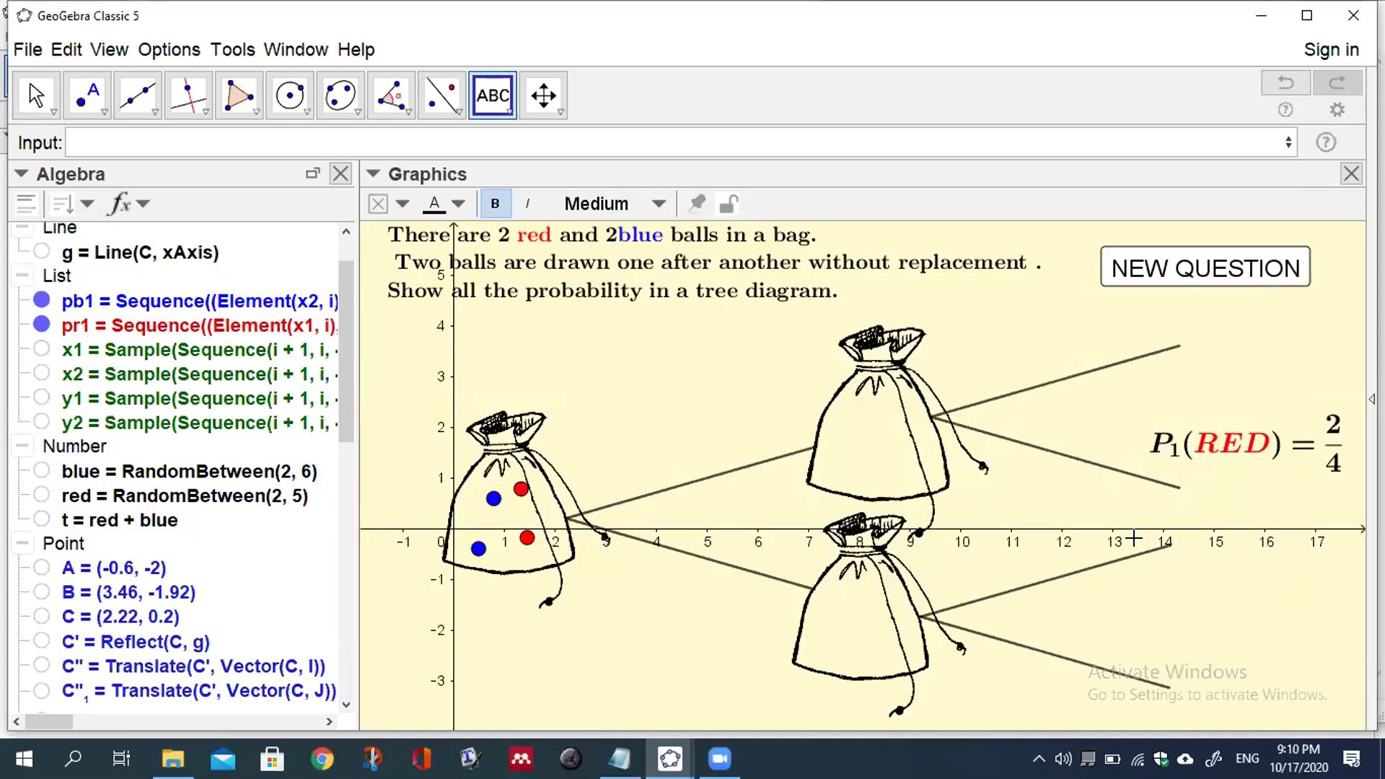
pyautogui.click(1174, 494)
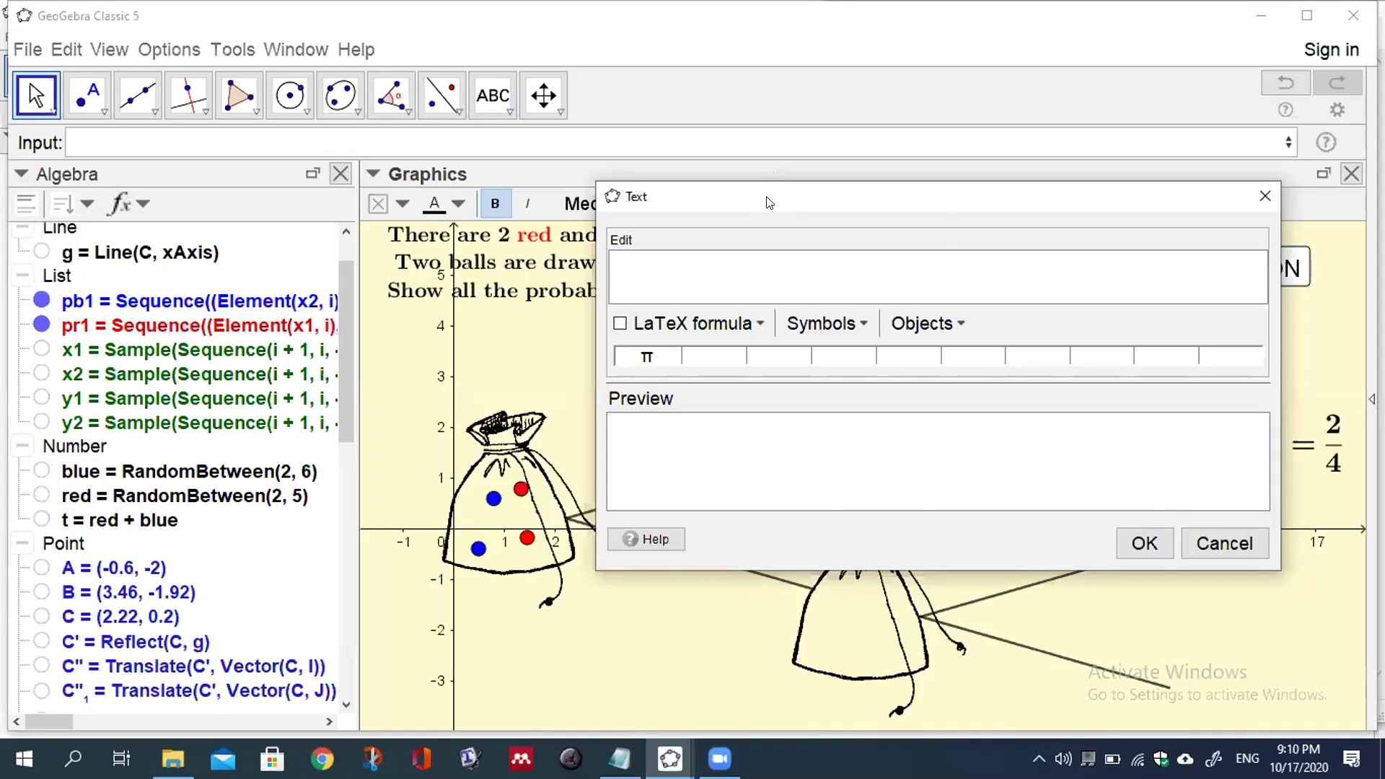
pyautogui.moveTo(769, 202); pyautogui.dragTo(767, 193)
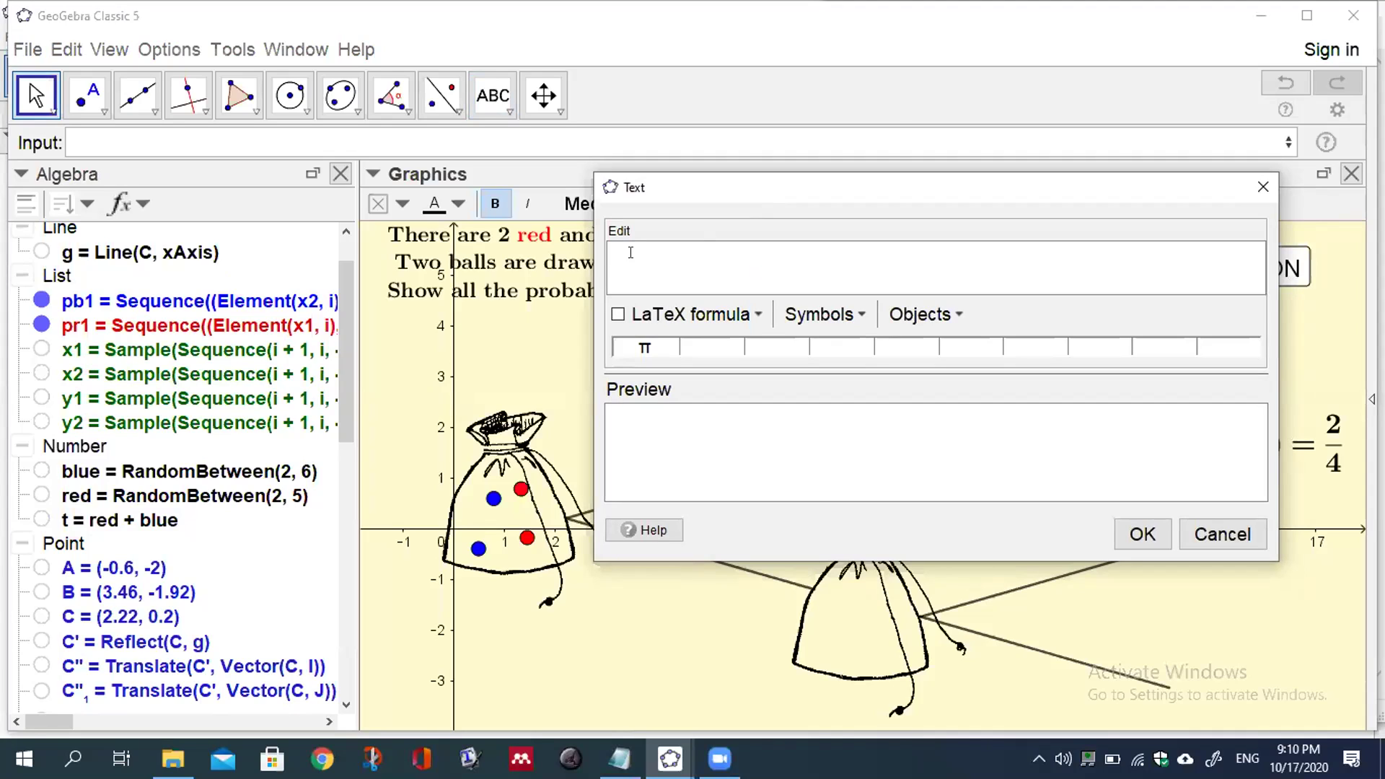
pyautogui.click(1254, 182)
# Step: Reopen the P_1(RED) text to review its LaTeX formula and linked numbers
pyautogui.click(1230, 432)
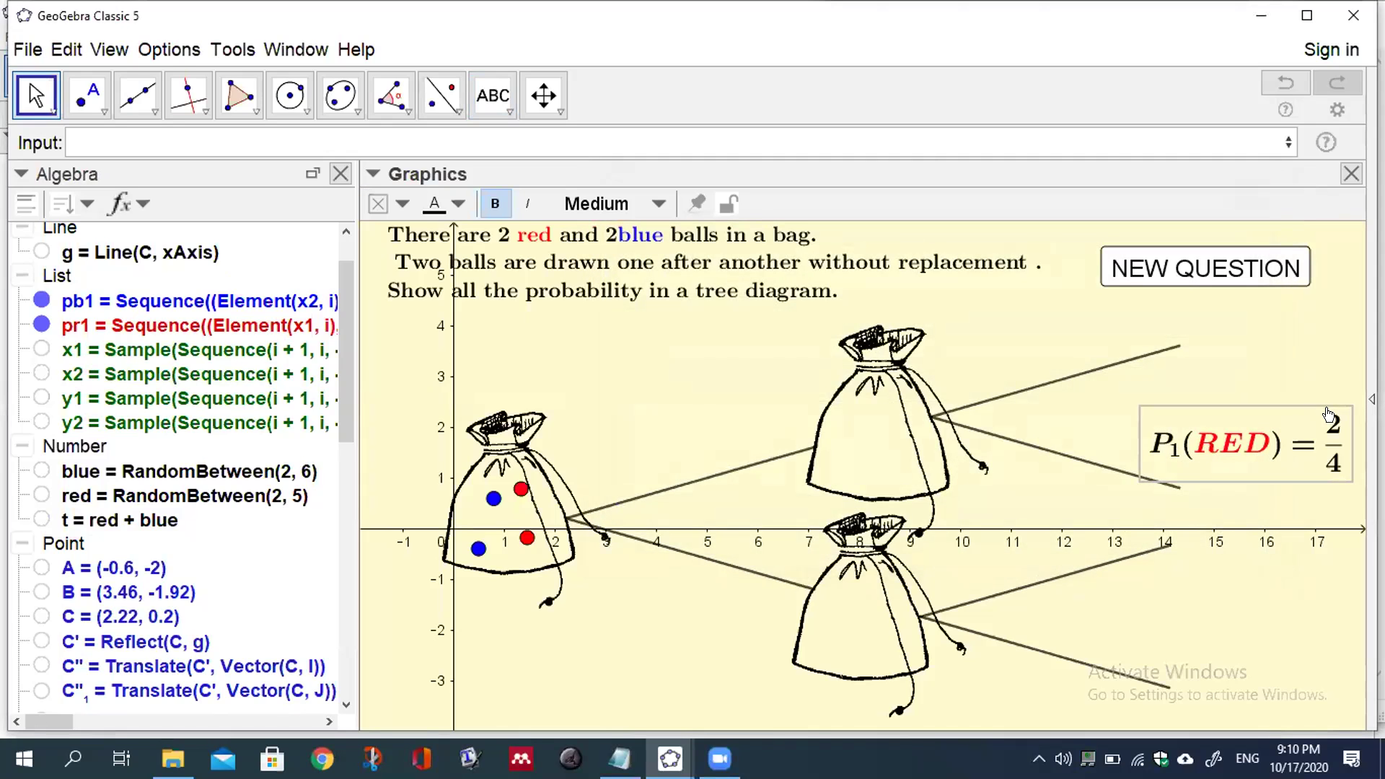
pyautogui.doubleClick(1259, 453)
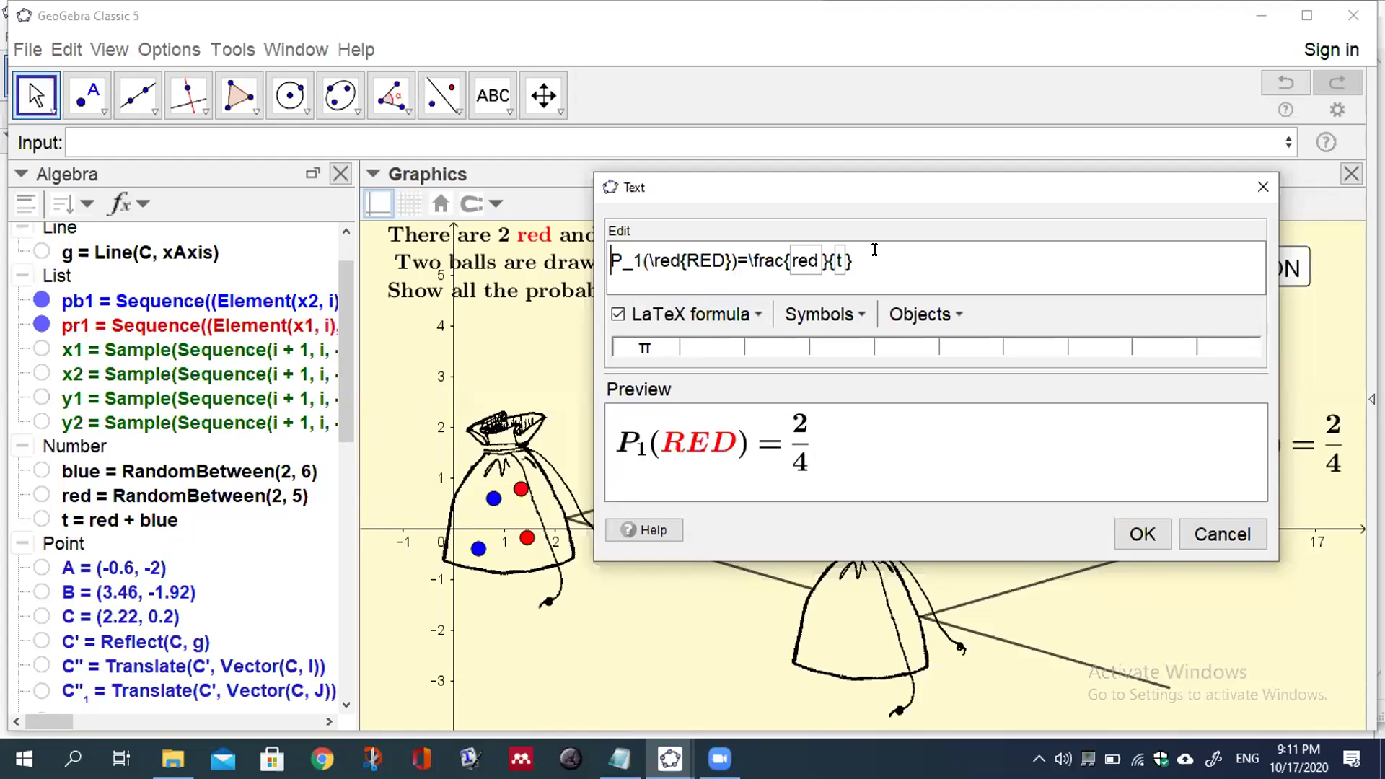
pyautogui.click(1142, 534)
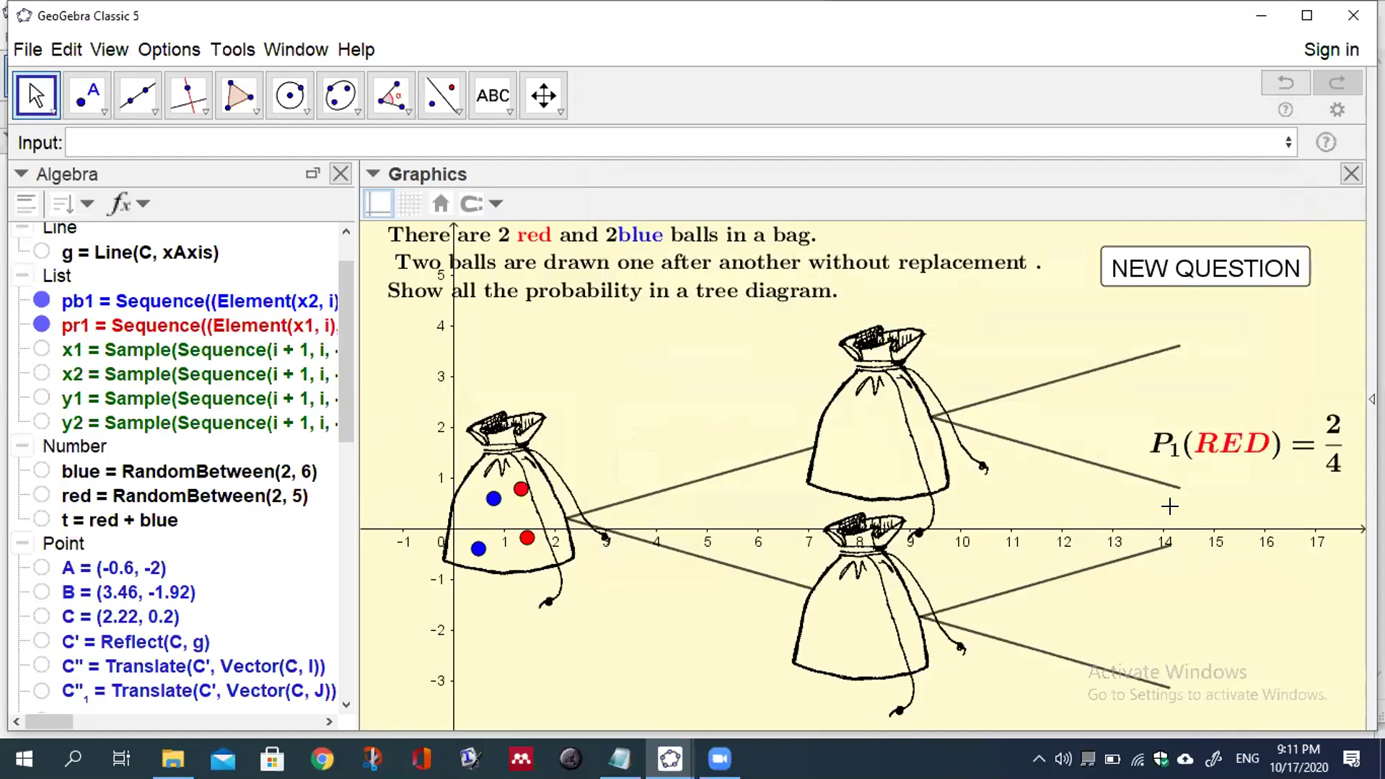
# Step: Start a second LaTeX text reading P_1(\blue{BLUE})=
pyautogui.click(494, 97)
pyautogui.click(497, 194)
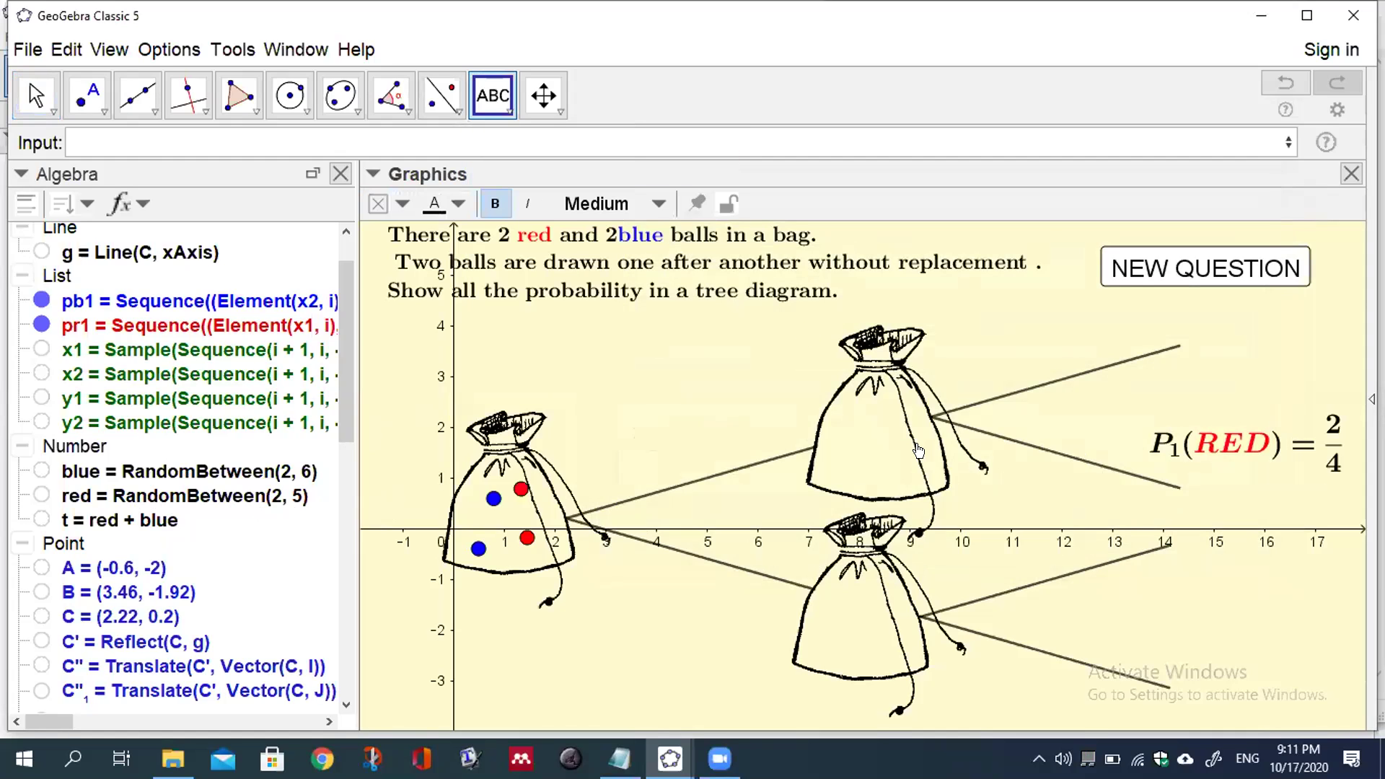
pyautogui.click(918, 451)
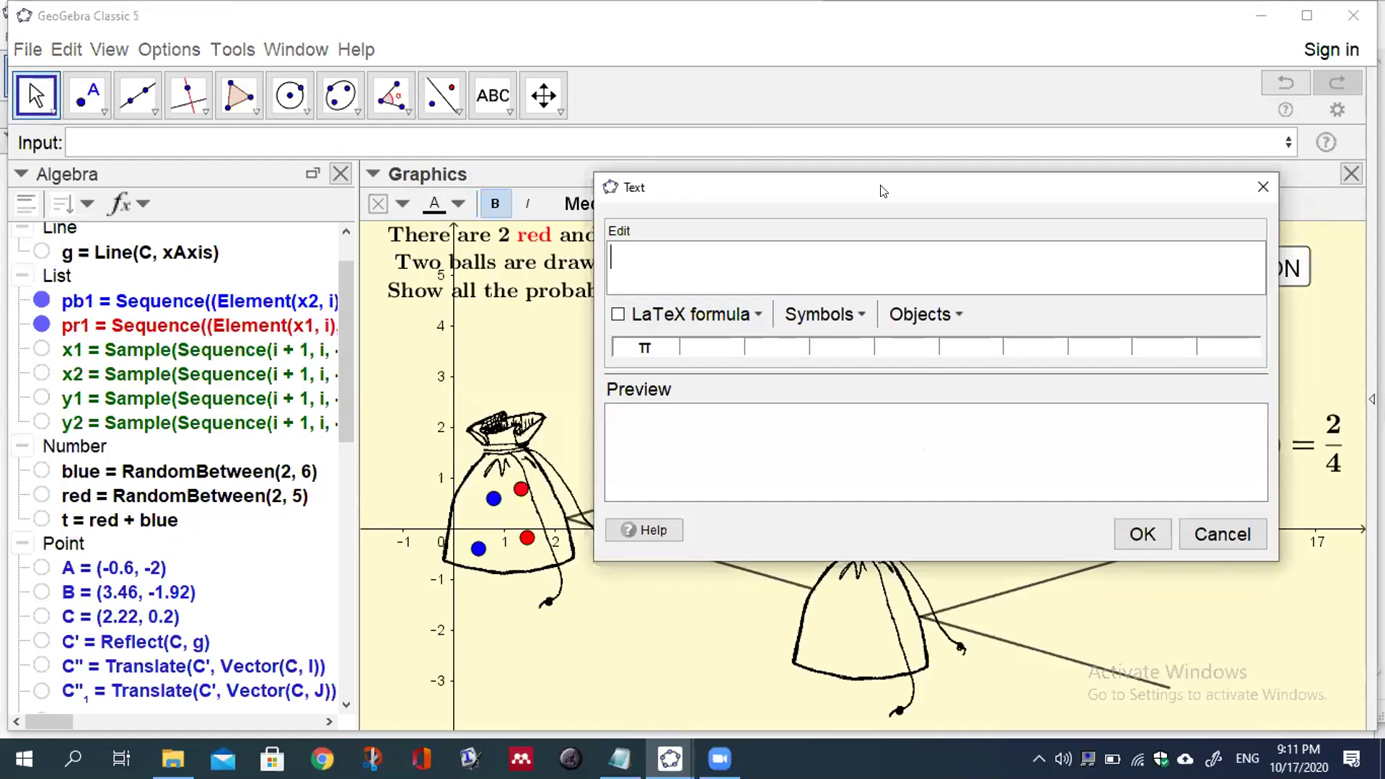
pyautogui.moveTo(874, 190); pyautogui.dragTo(804, 183)
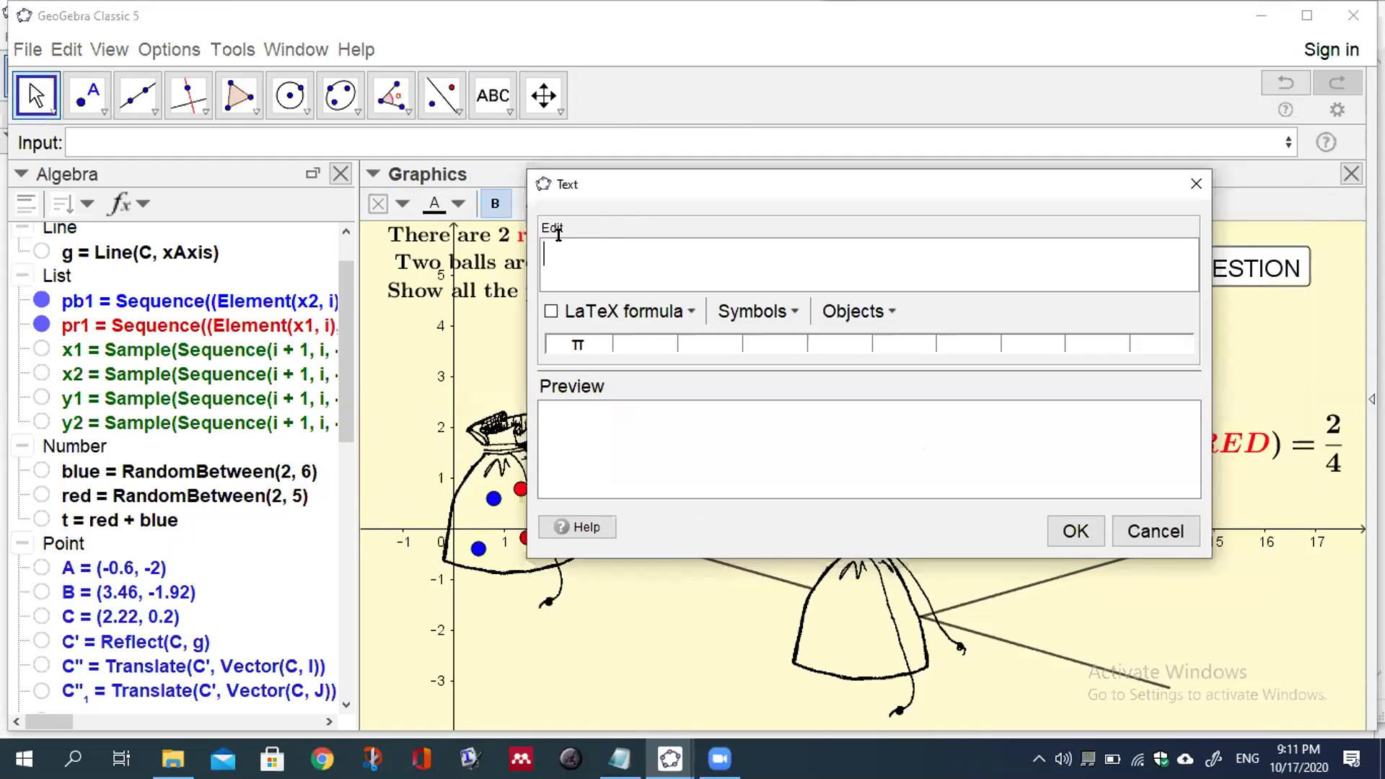
pyautogui.write('P_1')
pyautogui.write('(\\blue{B')
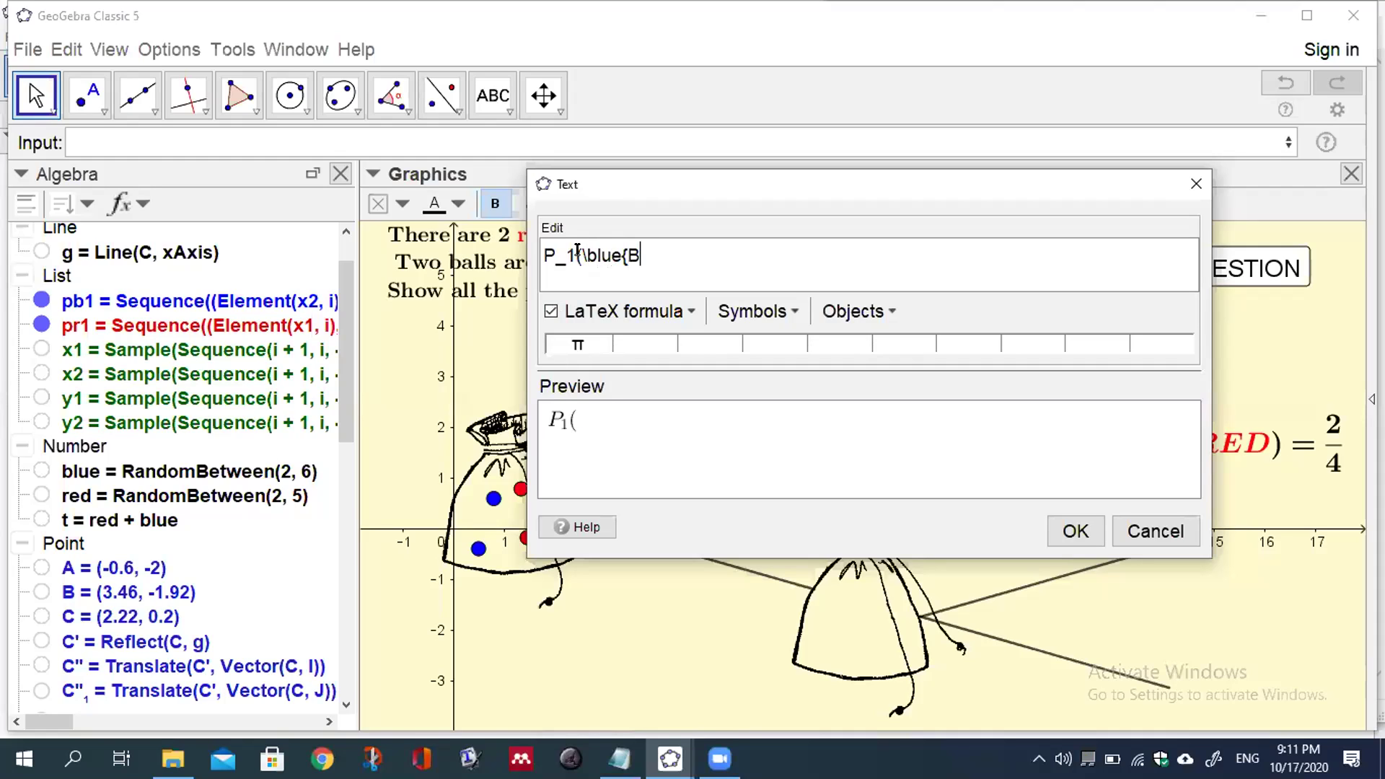
pyautogui.write('LUE})')
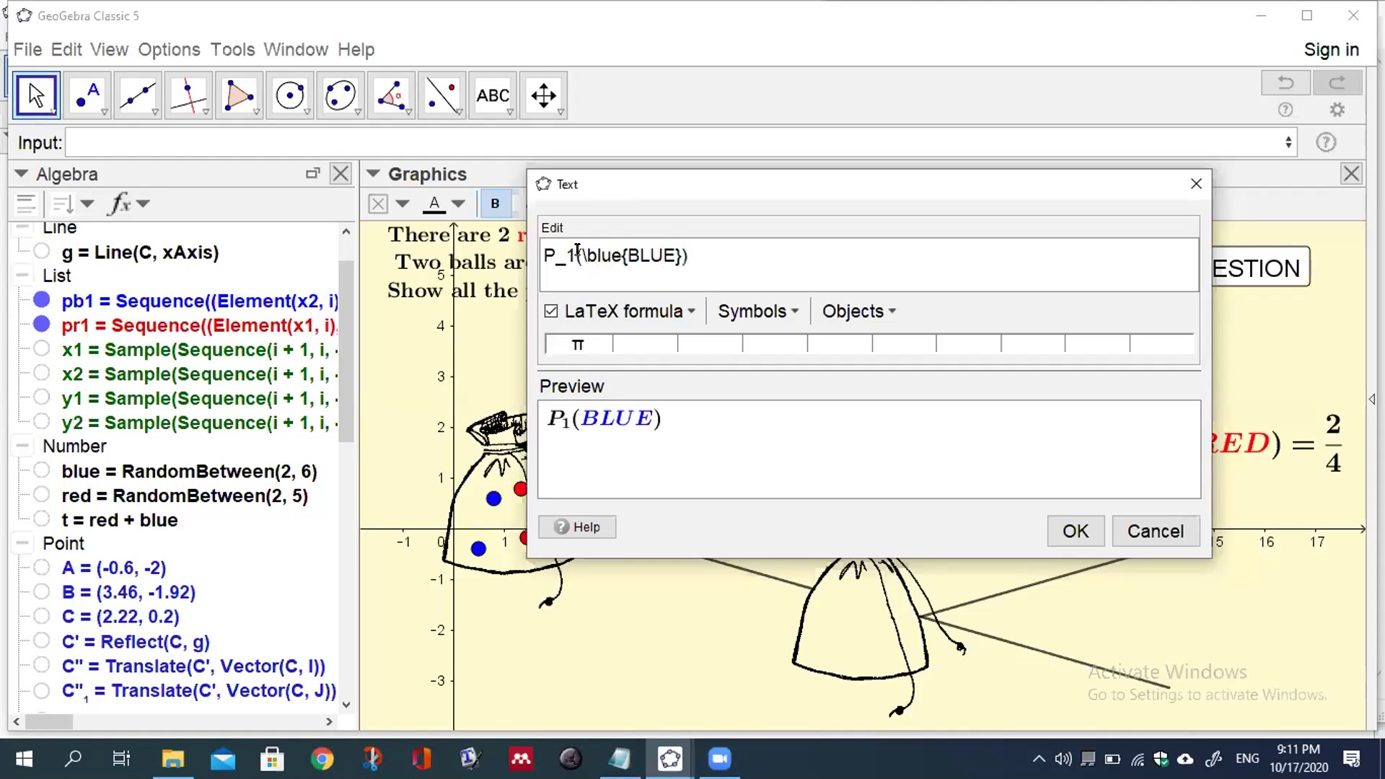
pyautogui.write('=')
# Step: Complete the P_1(BLUE) text with a fraction of blue over t and place it beside the lower bag's branches, below P_1(RED)
pyautogui.click(690, 312)
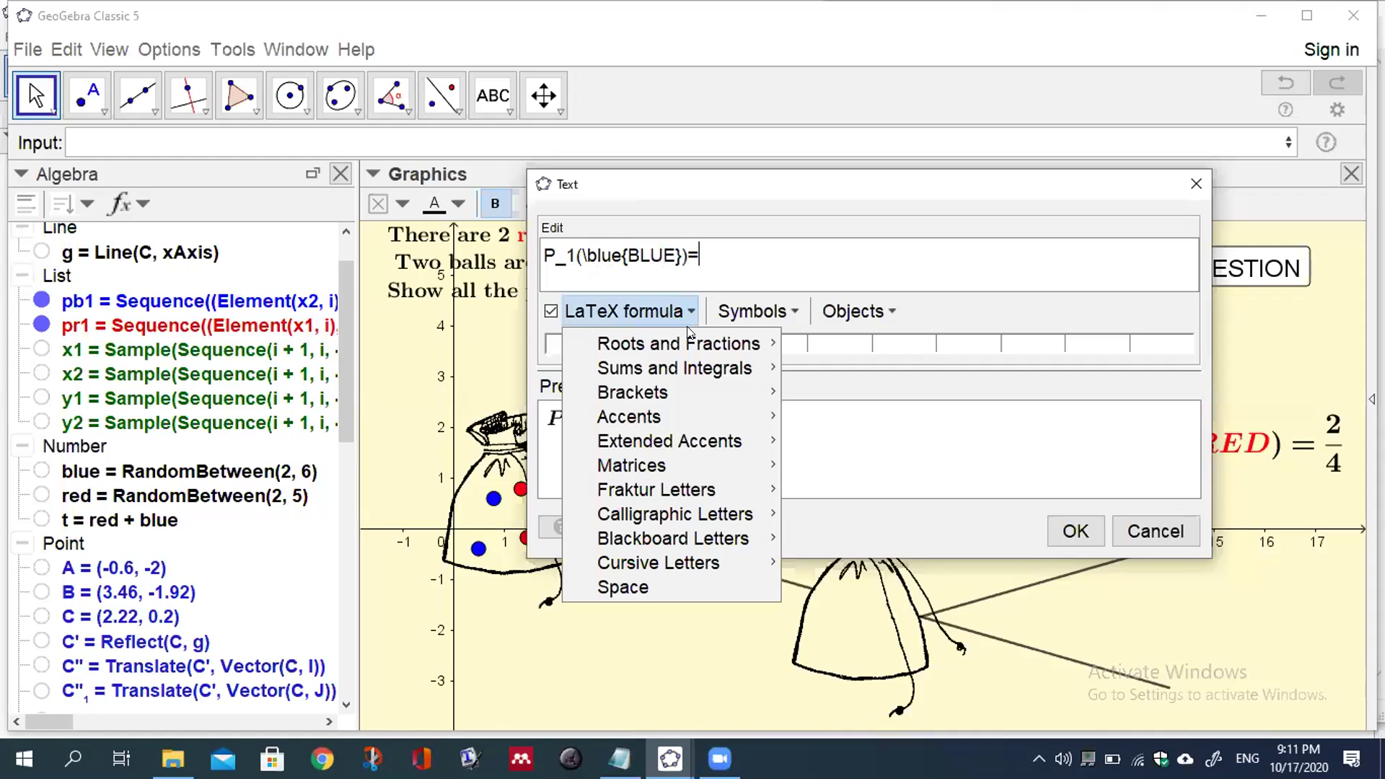
pyautogui.moveTo(687, 343)
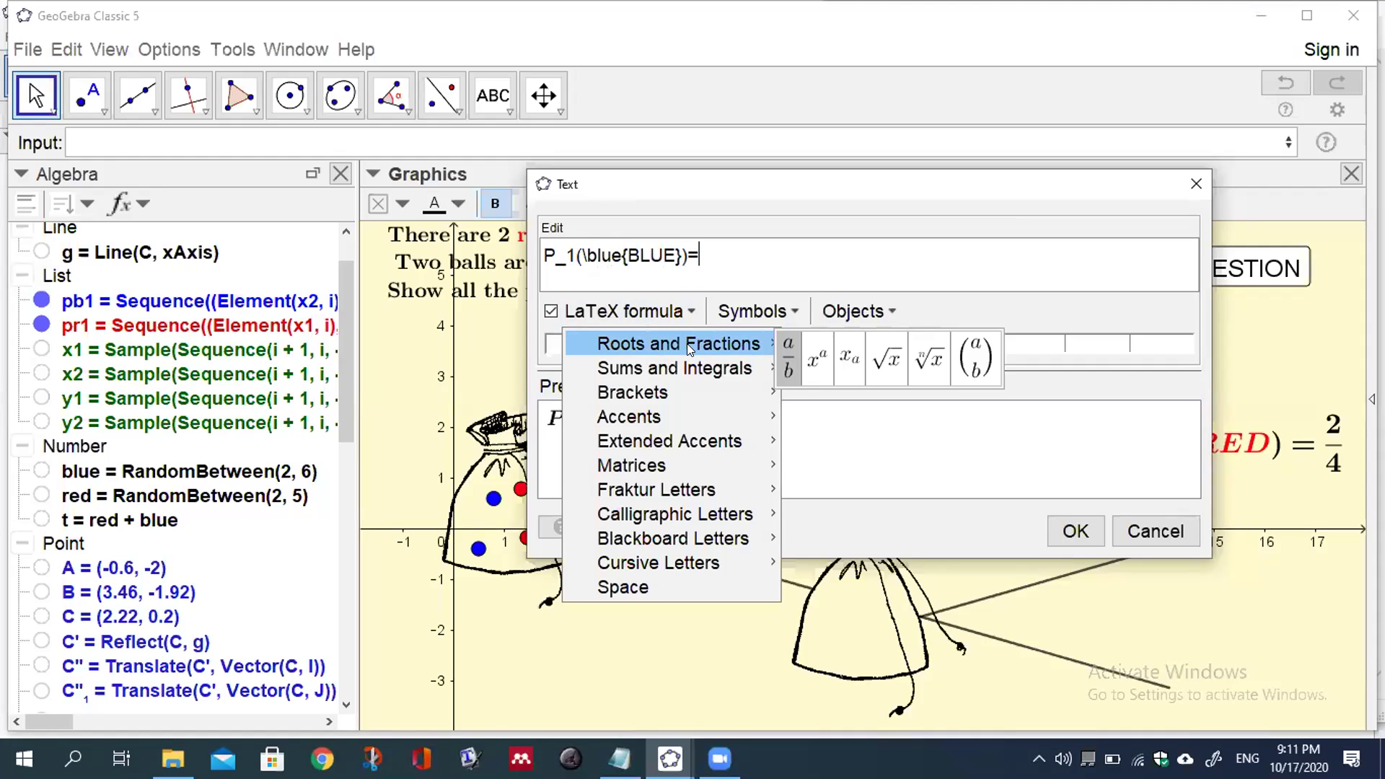
pyautogui.click(784, 347)
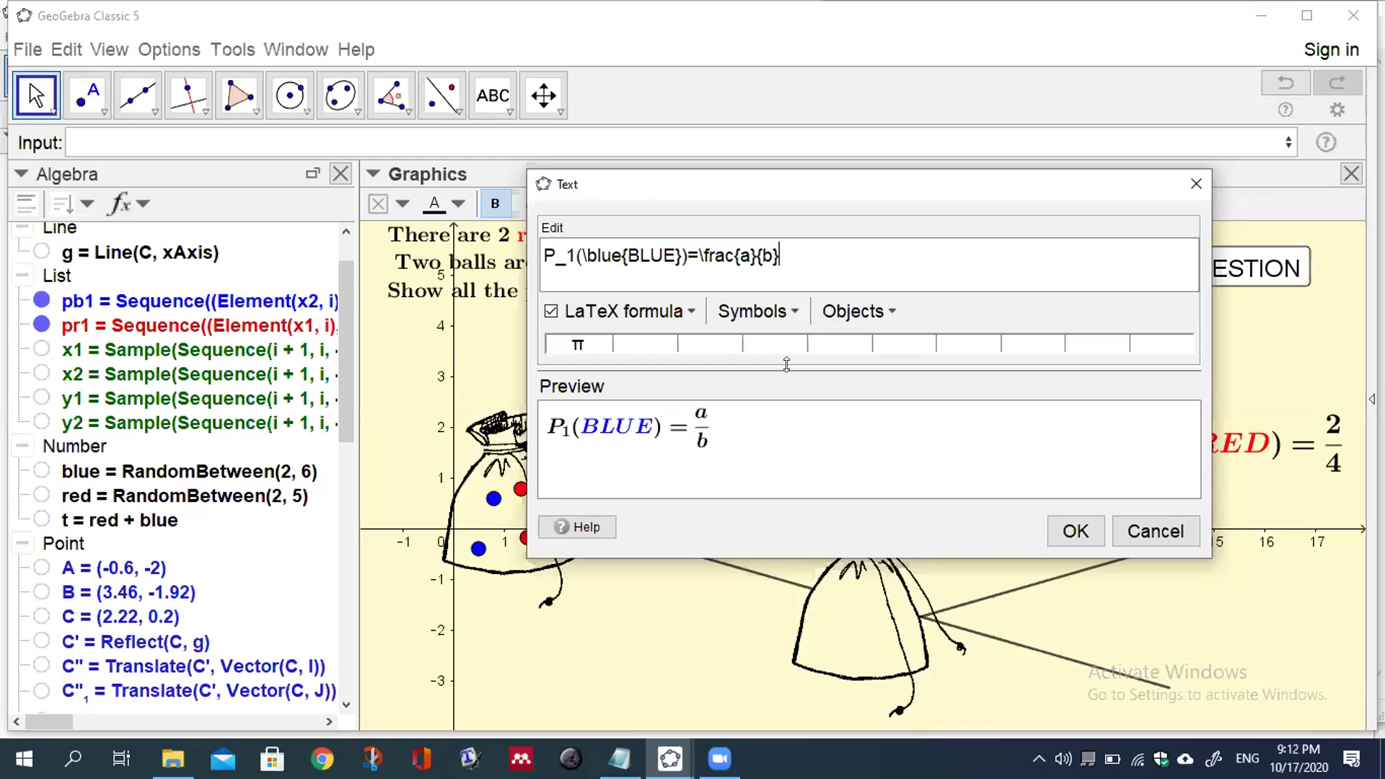
pyautogui.click(743, 253)
pyautogui.press('BackSpace')
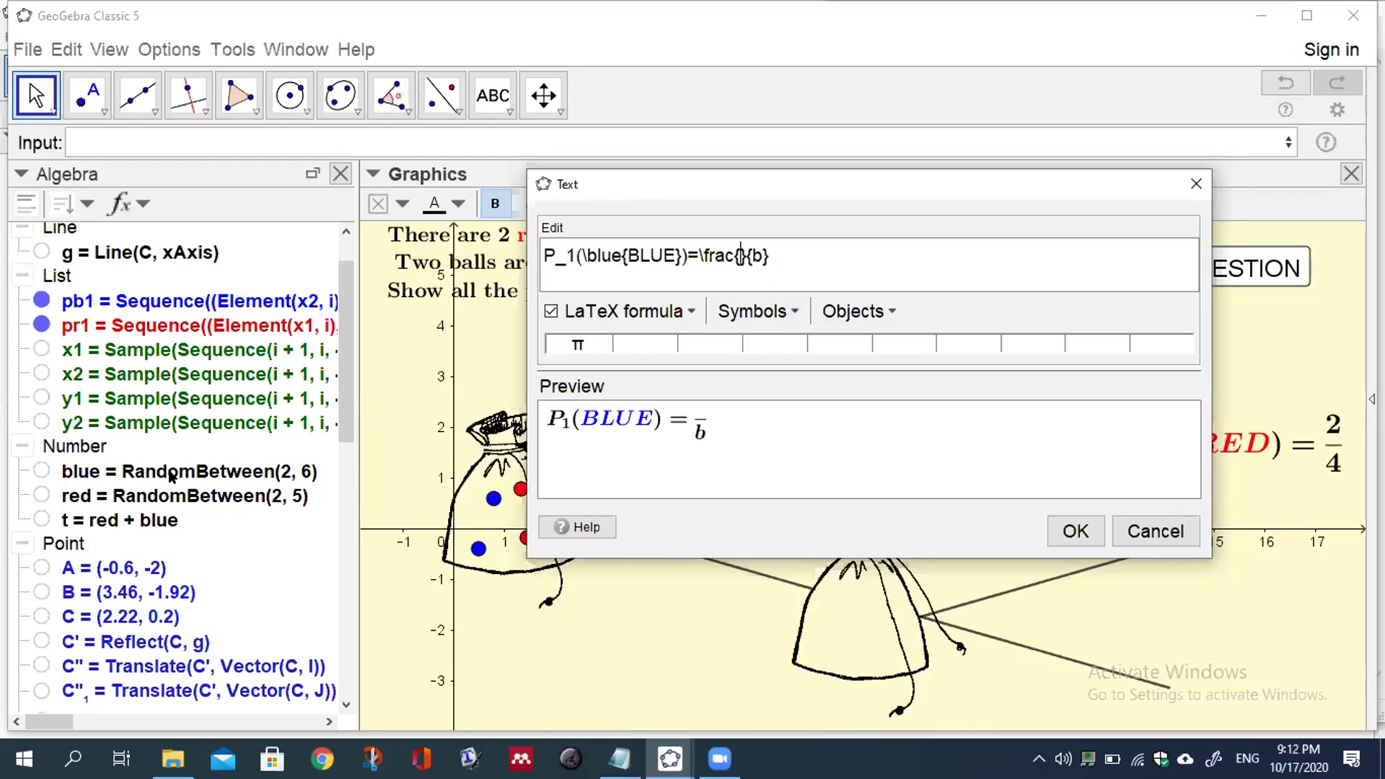
pyautogui.click(99, 474)
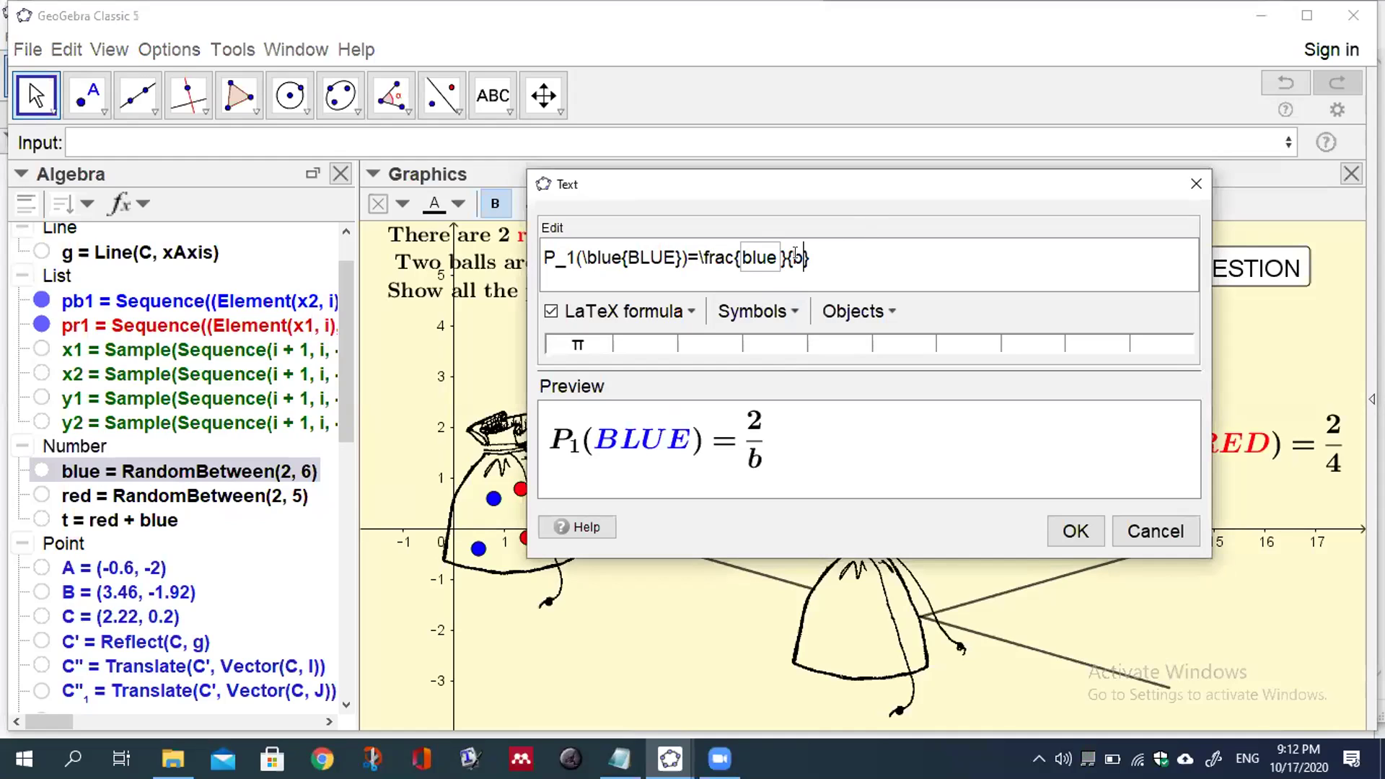
pyautogui.press('BackSpace')
pyautogui.press('BackSpace')
pyautogui.click(75, 521)
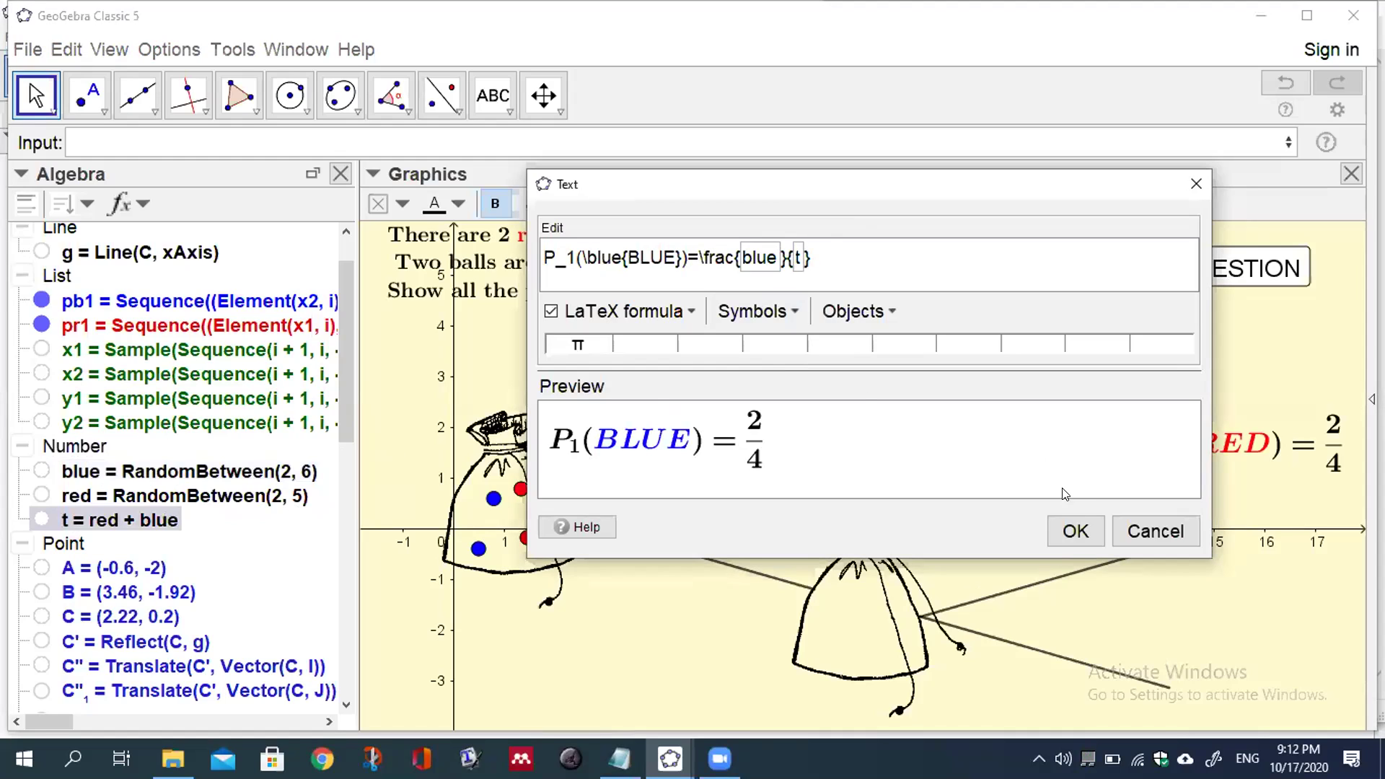
pyautogui.click(1074, 531)
pyautogui.moveTo(1229, 548); pyautogui.dragTo(1195, 600)
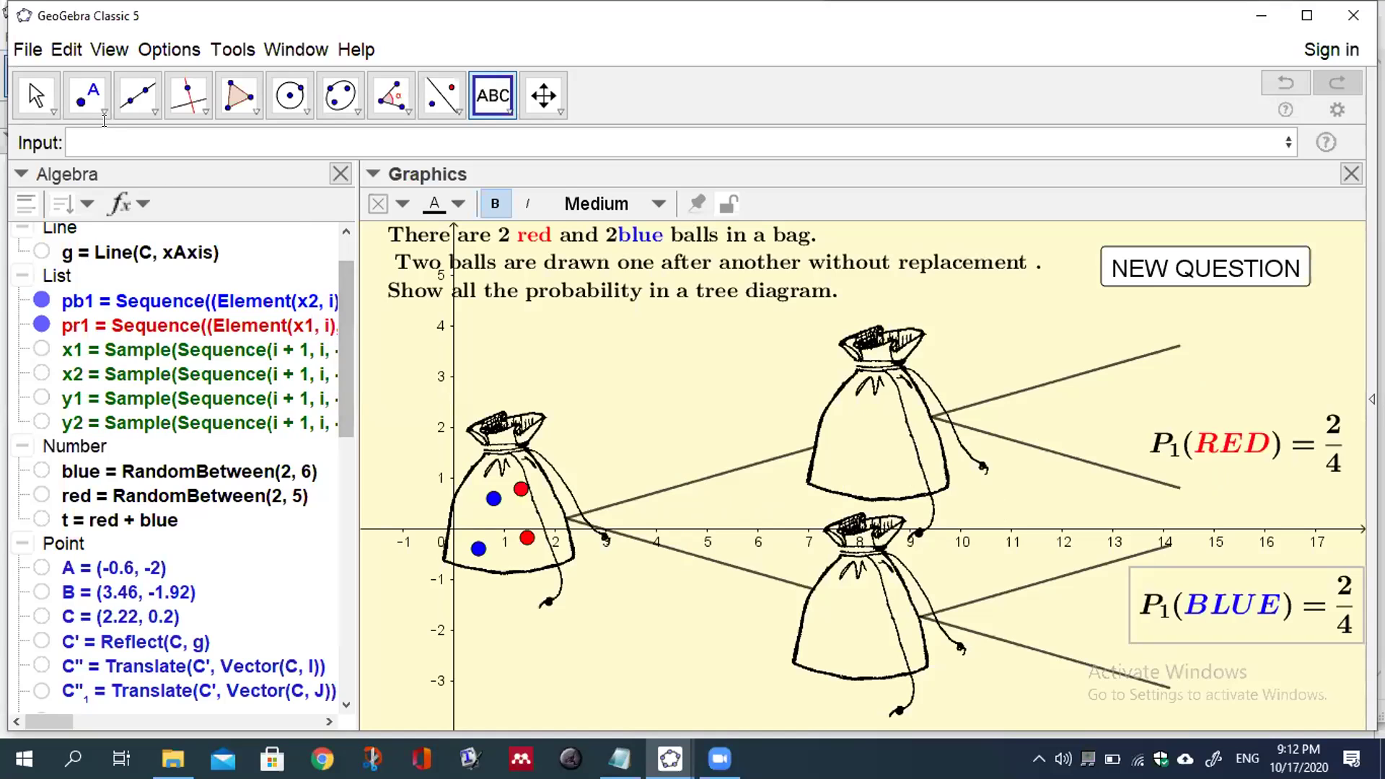
# Step: Construct the midpoint of the upper branch running from the first bag to the upper bag
pyautogui.click(100, 107)
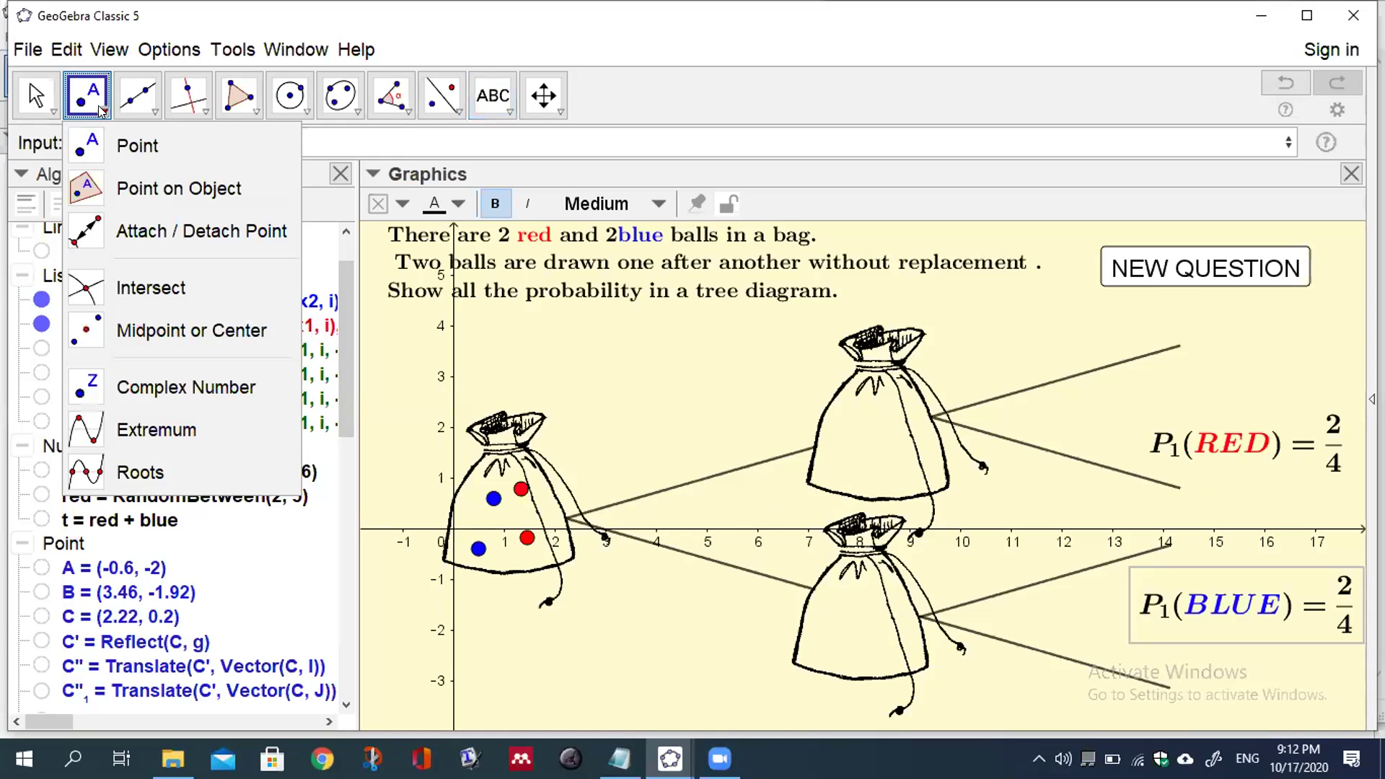
pyautogui.click(86, 331)
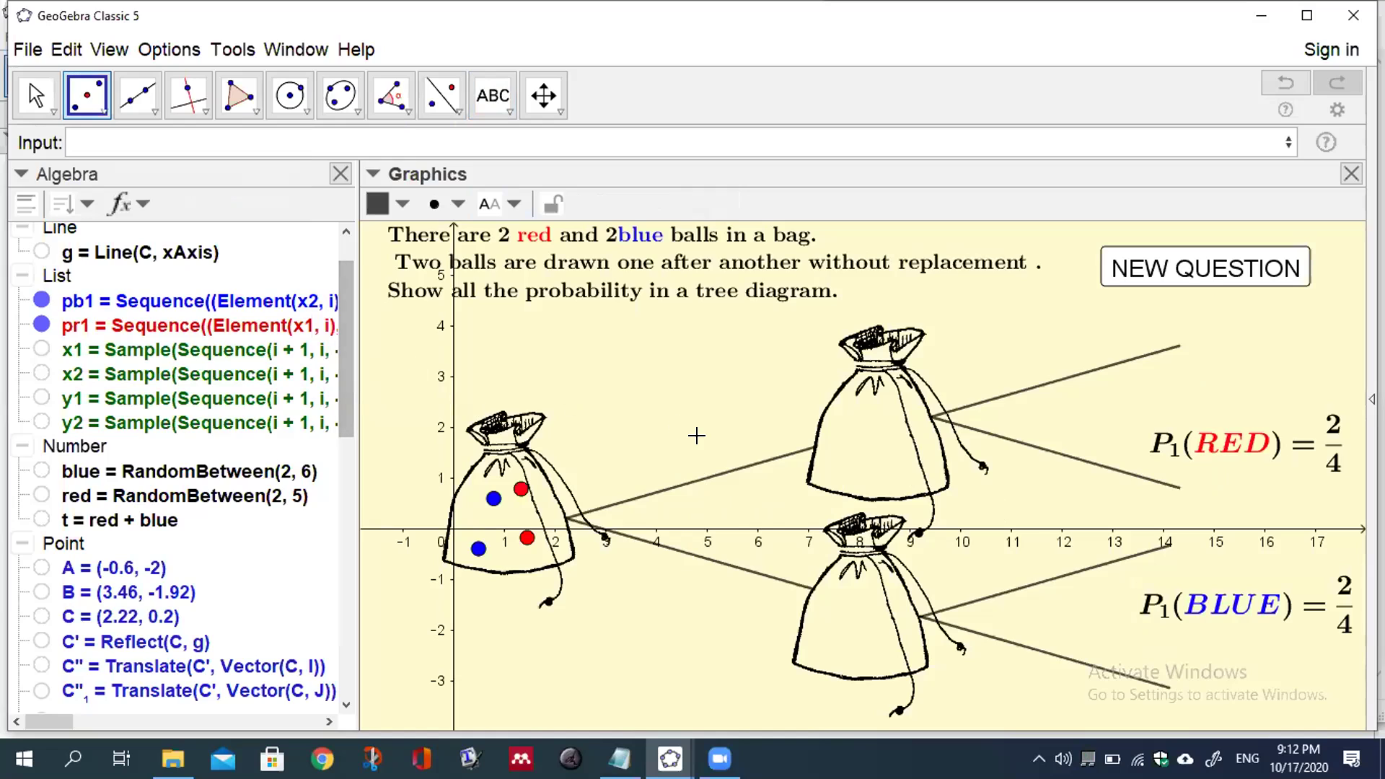
pyautogui.click(741, 469)
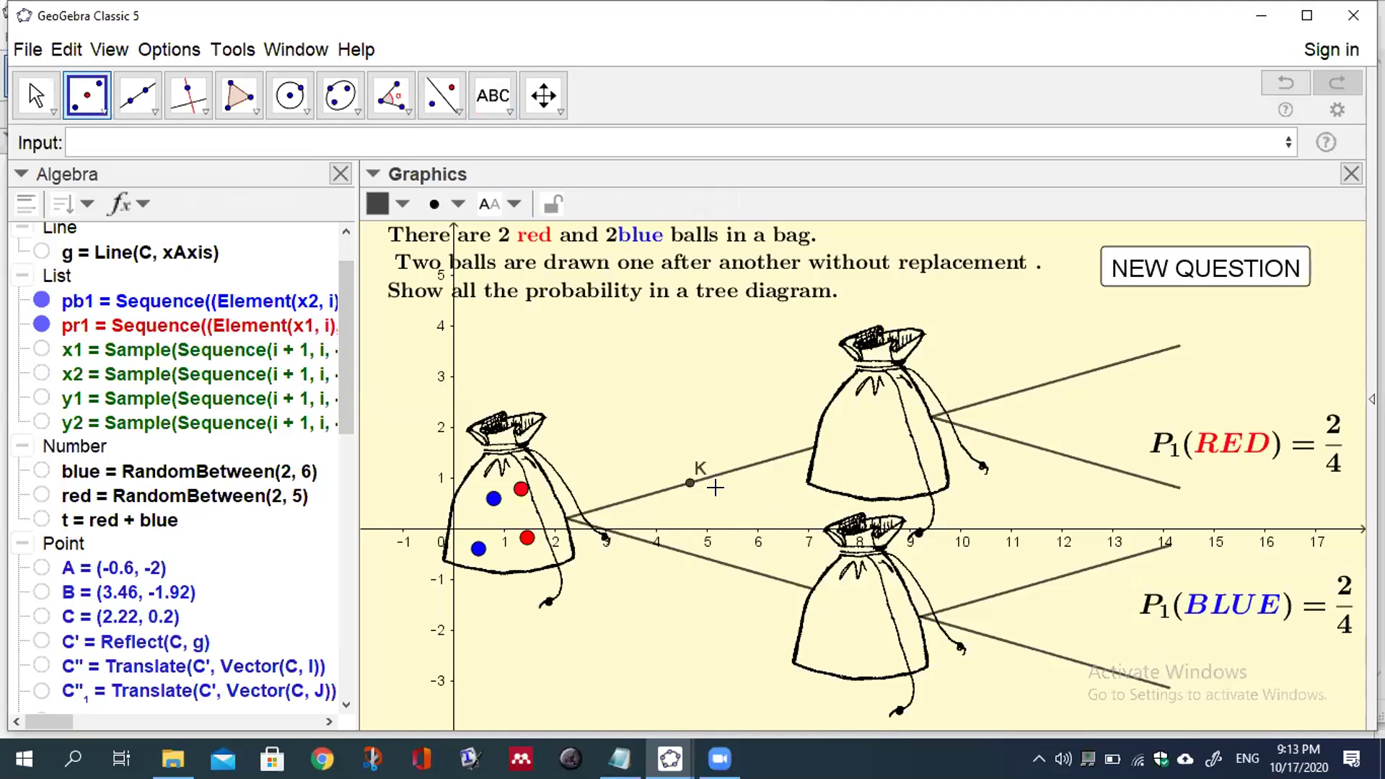
# Step: Construct the midpoint of the branch from the first bag to the lower bag, and remove the stray point near the upper bag's branches
pyautogui.click(754, 576)
pyautogui.click(1059, 461)
pyautogui.moveTo(1054, 466); pyautogui.dragTo(1085, 429)
pyautogui.click(1285, 86)
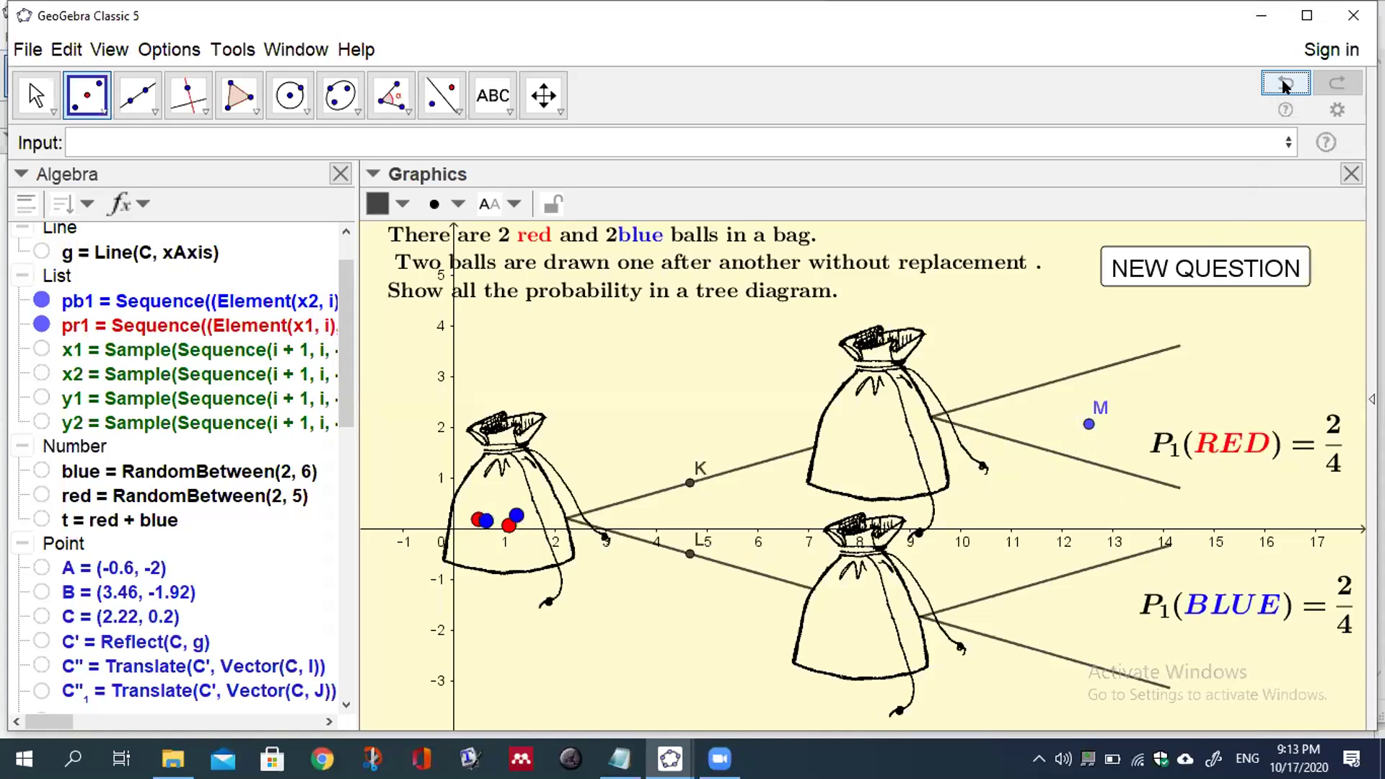
pyautogui.click(1086, 420)
pyautogui.press('Delete')
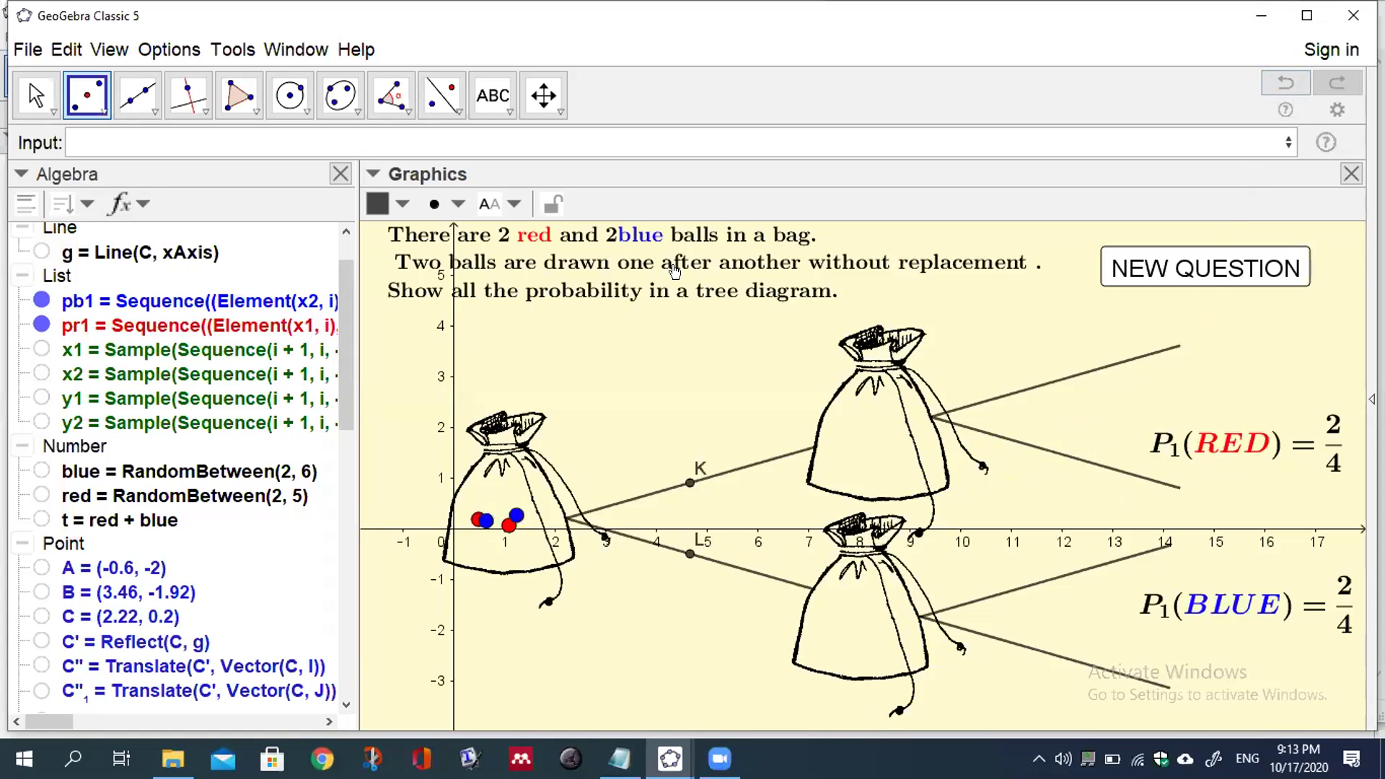
# Step: Shift the P_1(RED) text slightly left and create a copy of it rotated by α with RotateText(text2, α)
pyautogui.click(36, 95)
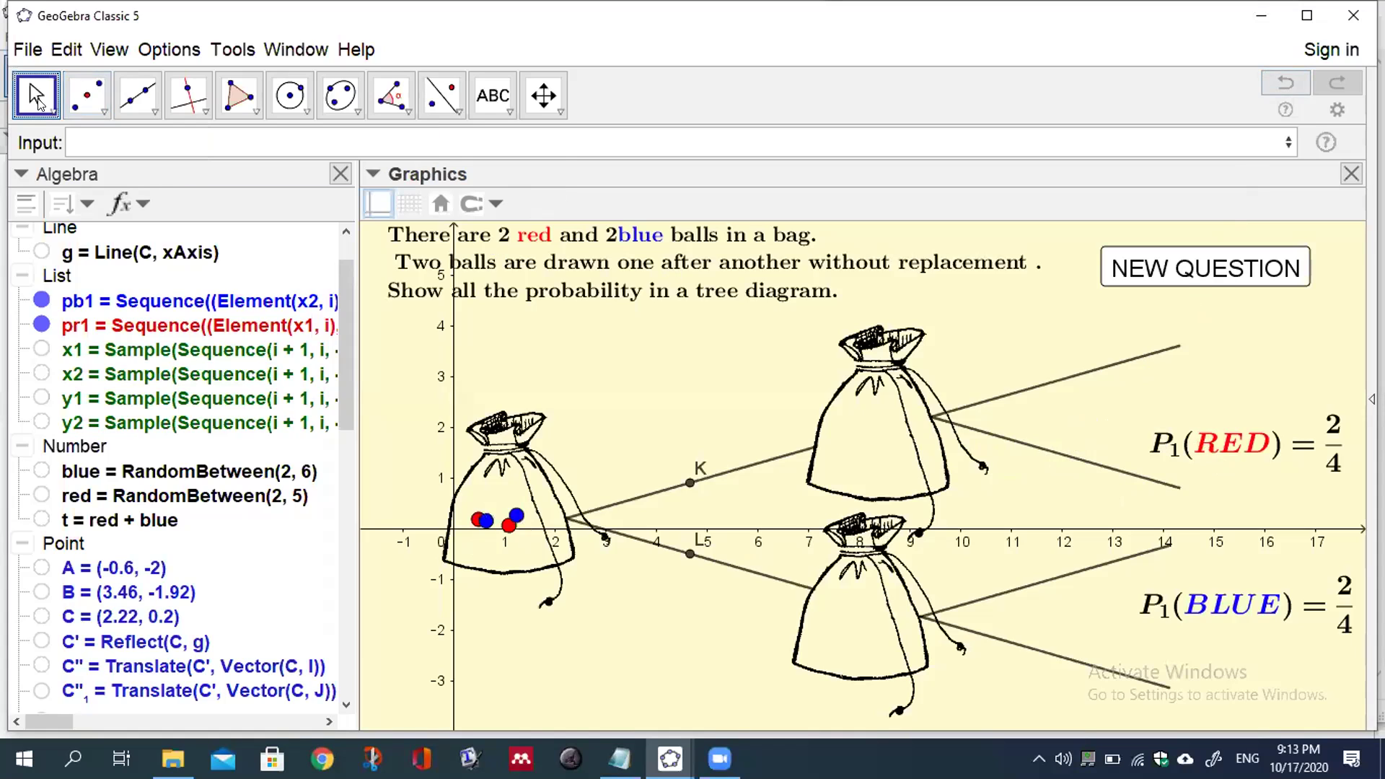
pyautogui.moveTo(1195, 447); pyautogui.dragTo(1244, 435)
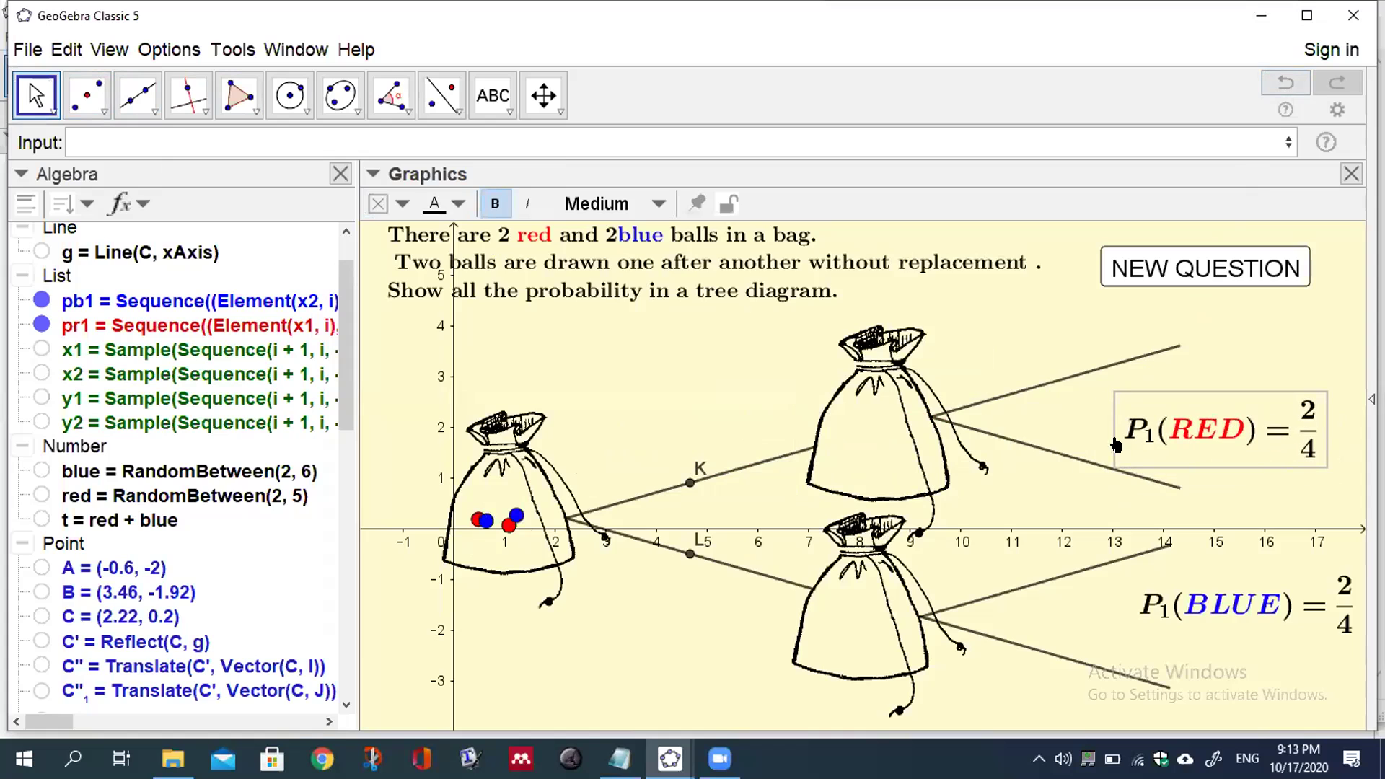
pyautogui.moveTo(347, 408); pyautogui.dragTo(348, 711)
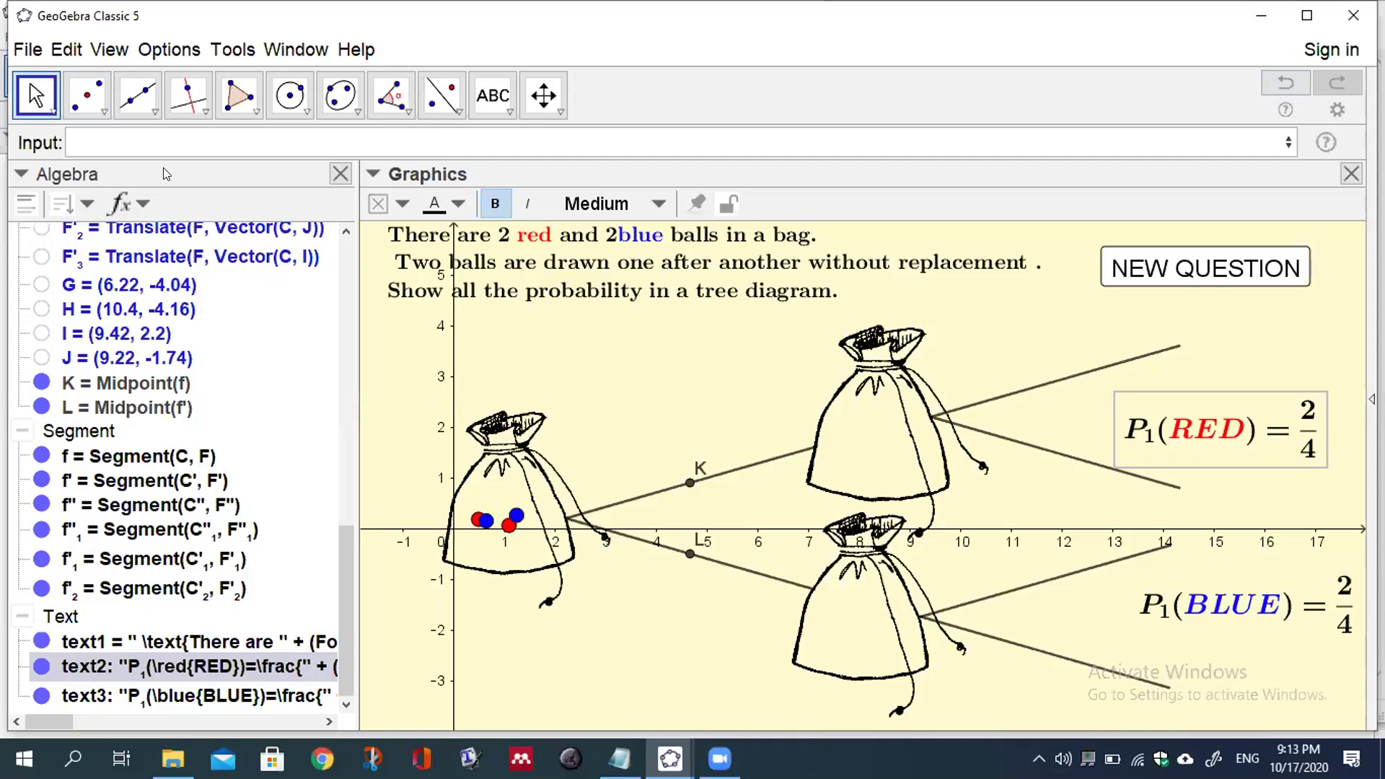
pyautogui.click(76, 138)
pyautogui.write('rotate')
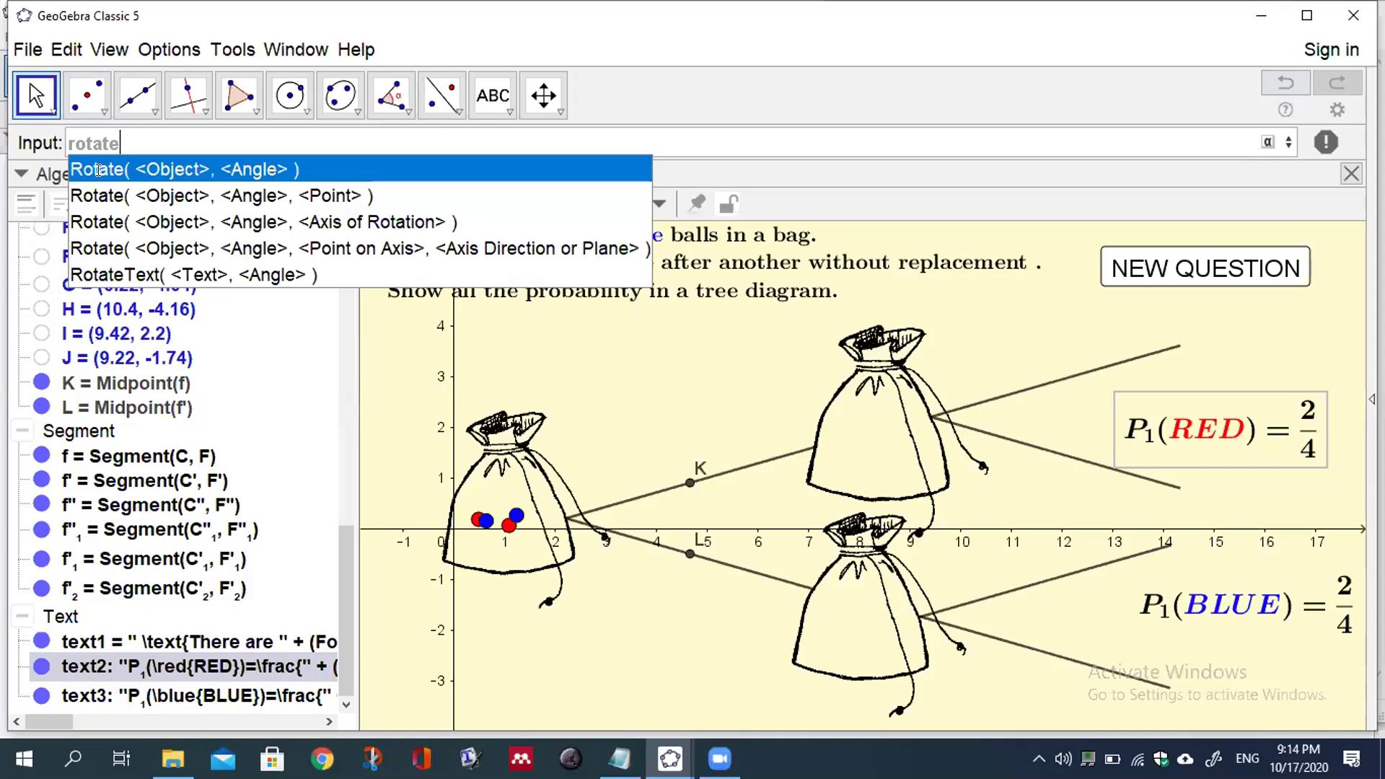
pyautogui.click(127, 274)
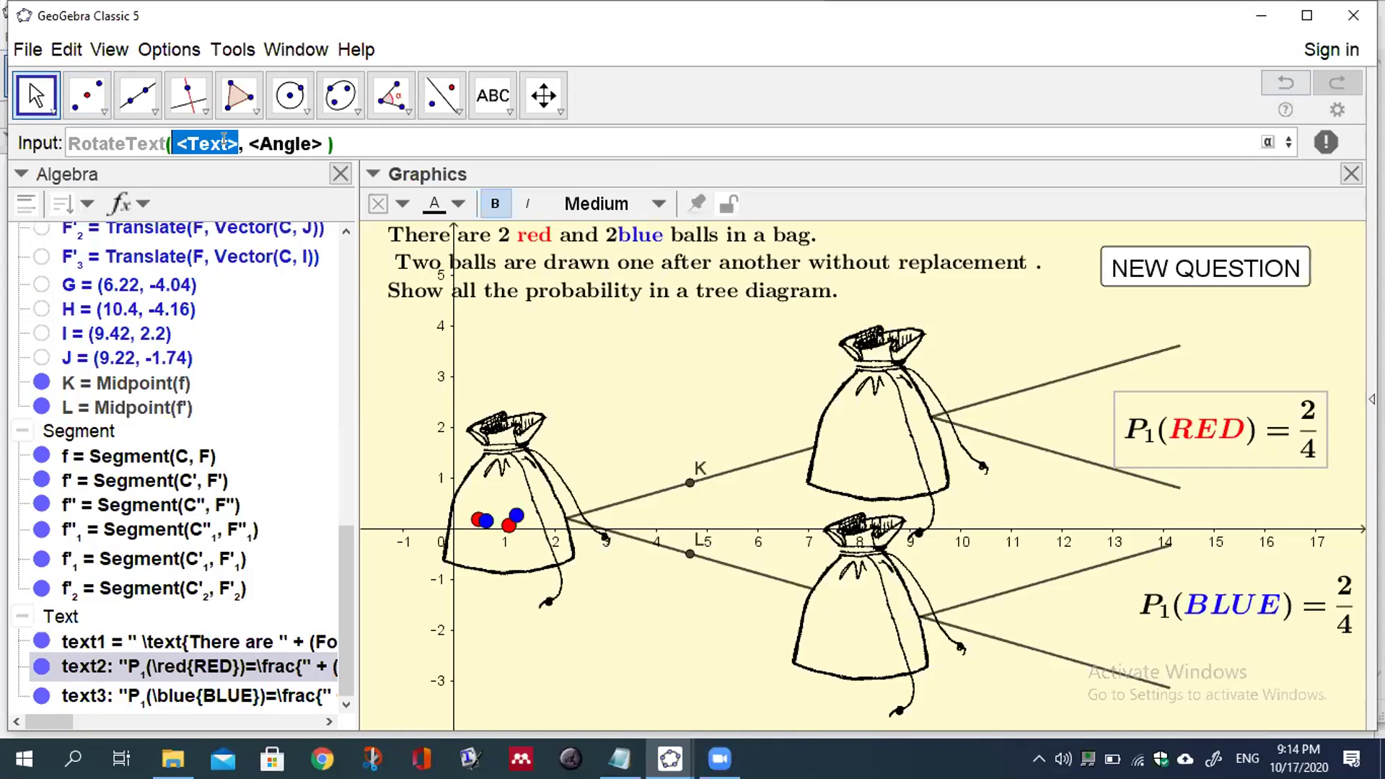
pyautogui.write('text')
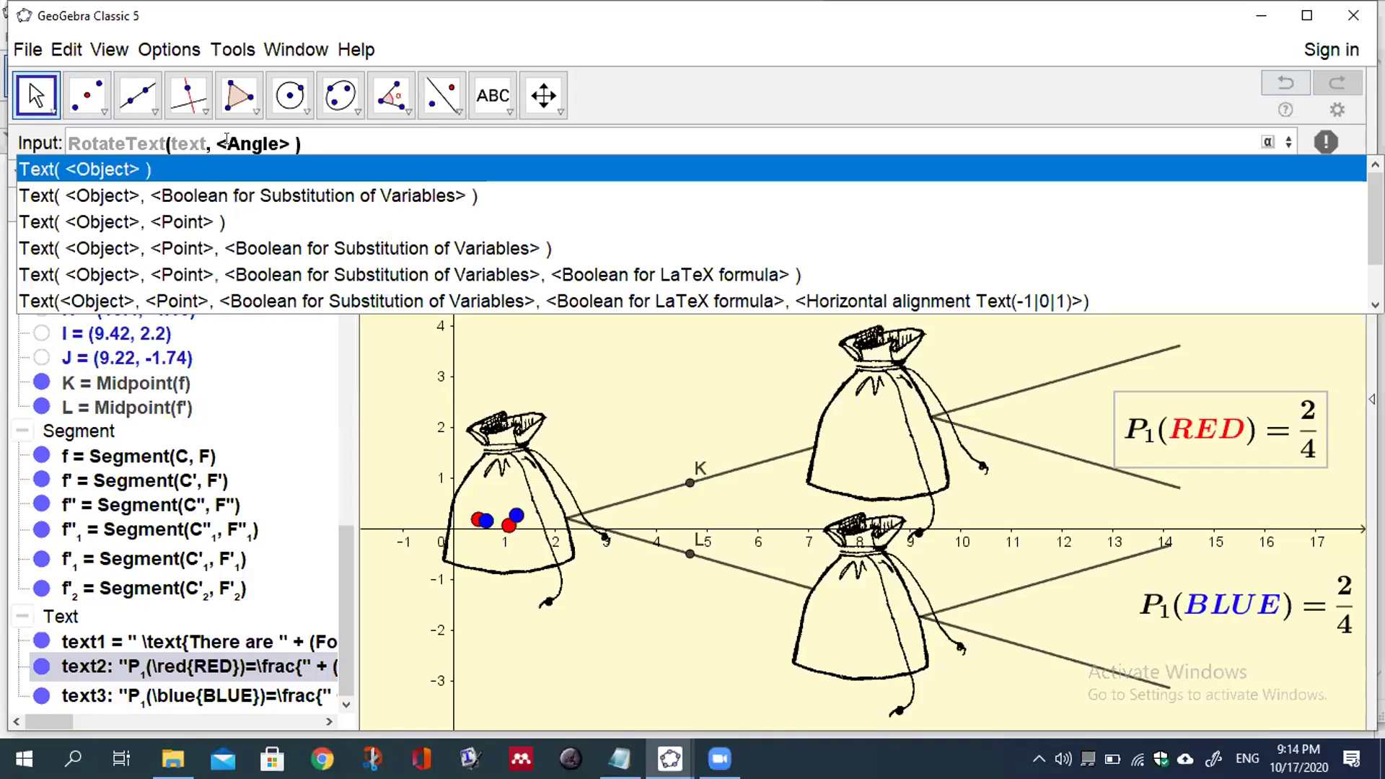
pyautogui.write('2')
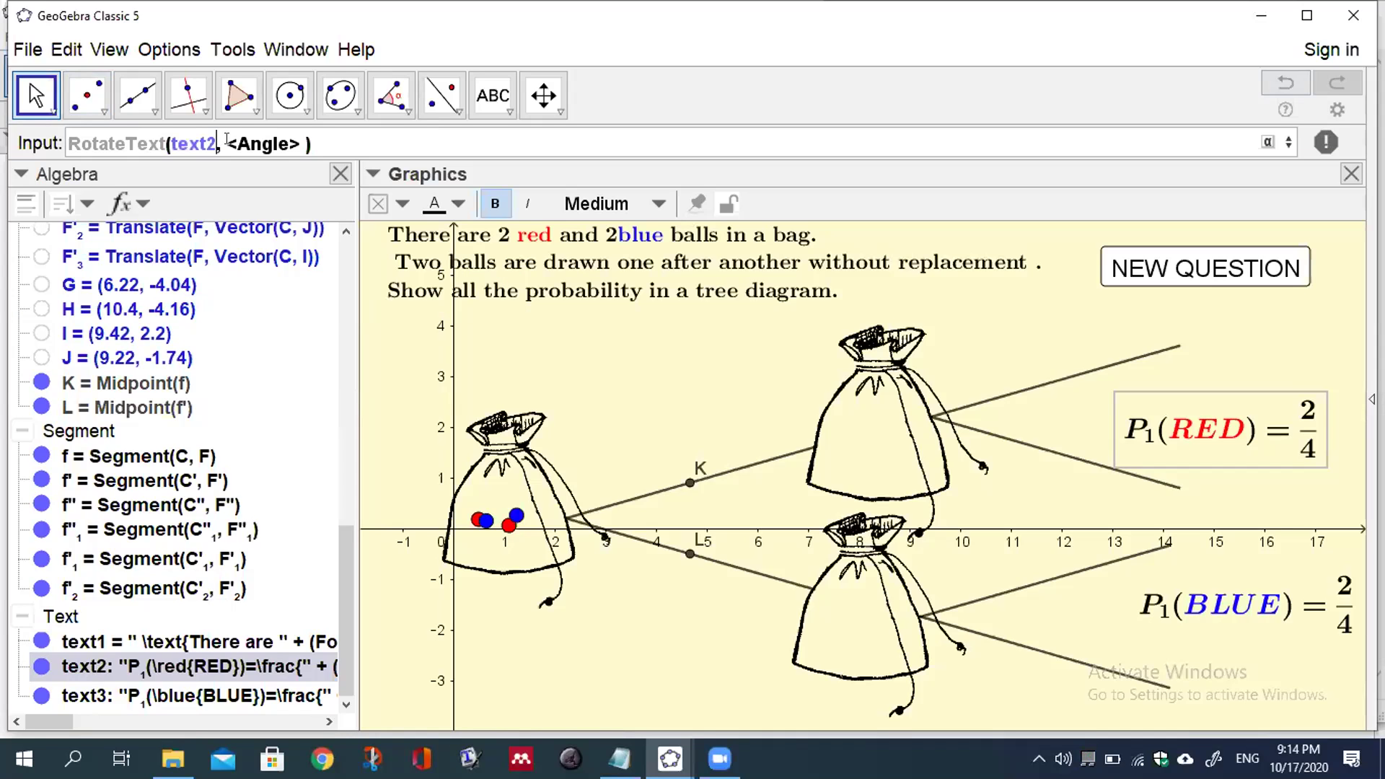
pyautogui.click(227, 144)
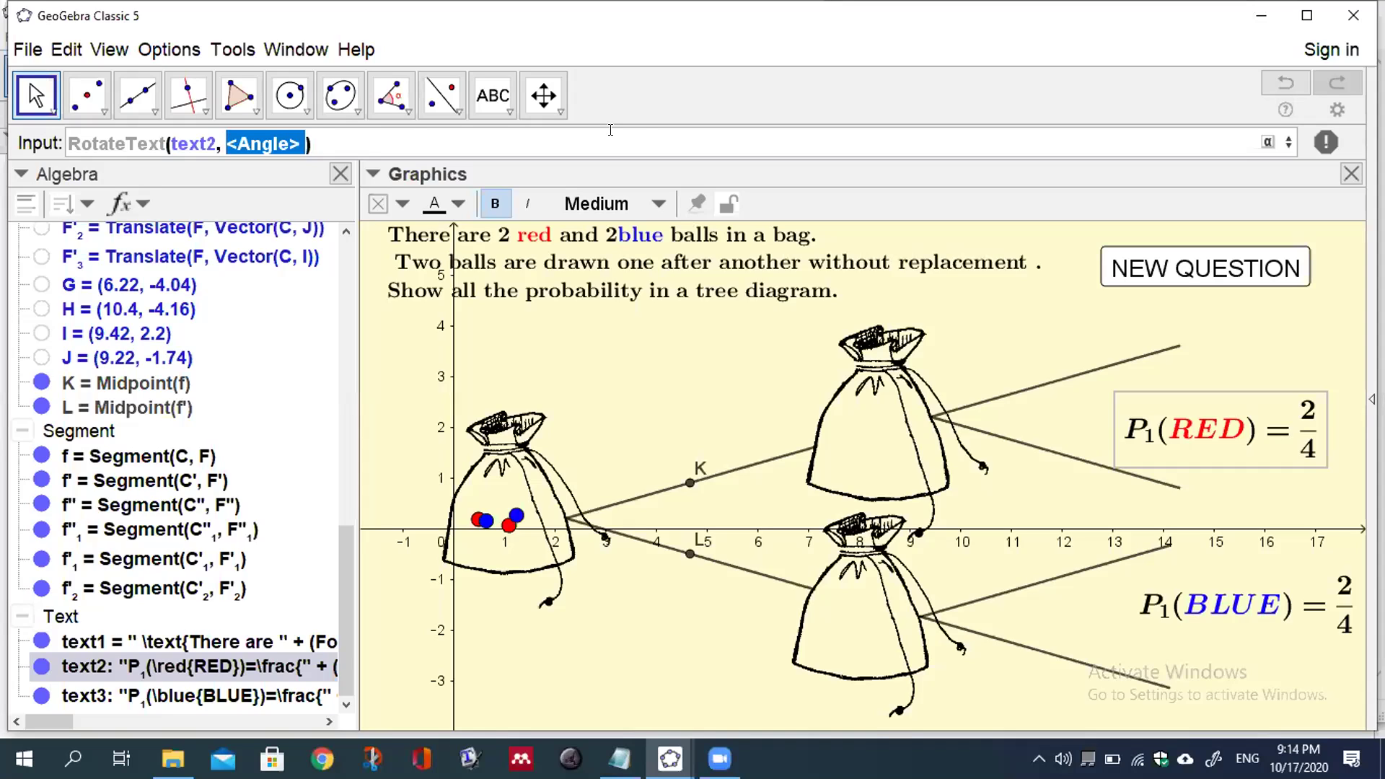
pyautogui.click(1268, 143)
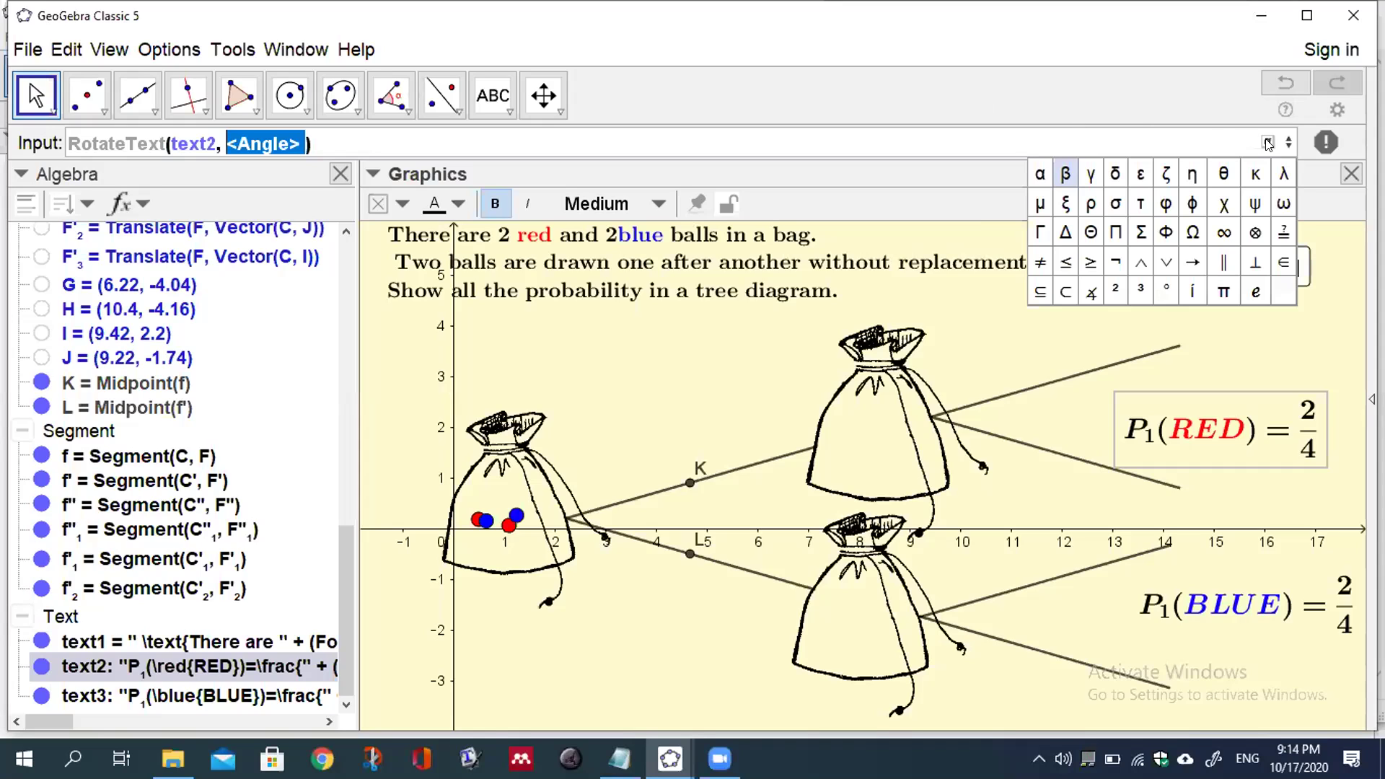
pyautogui.click(1032, 173)
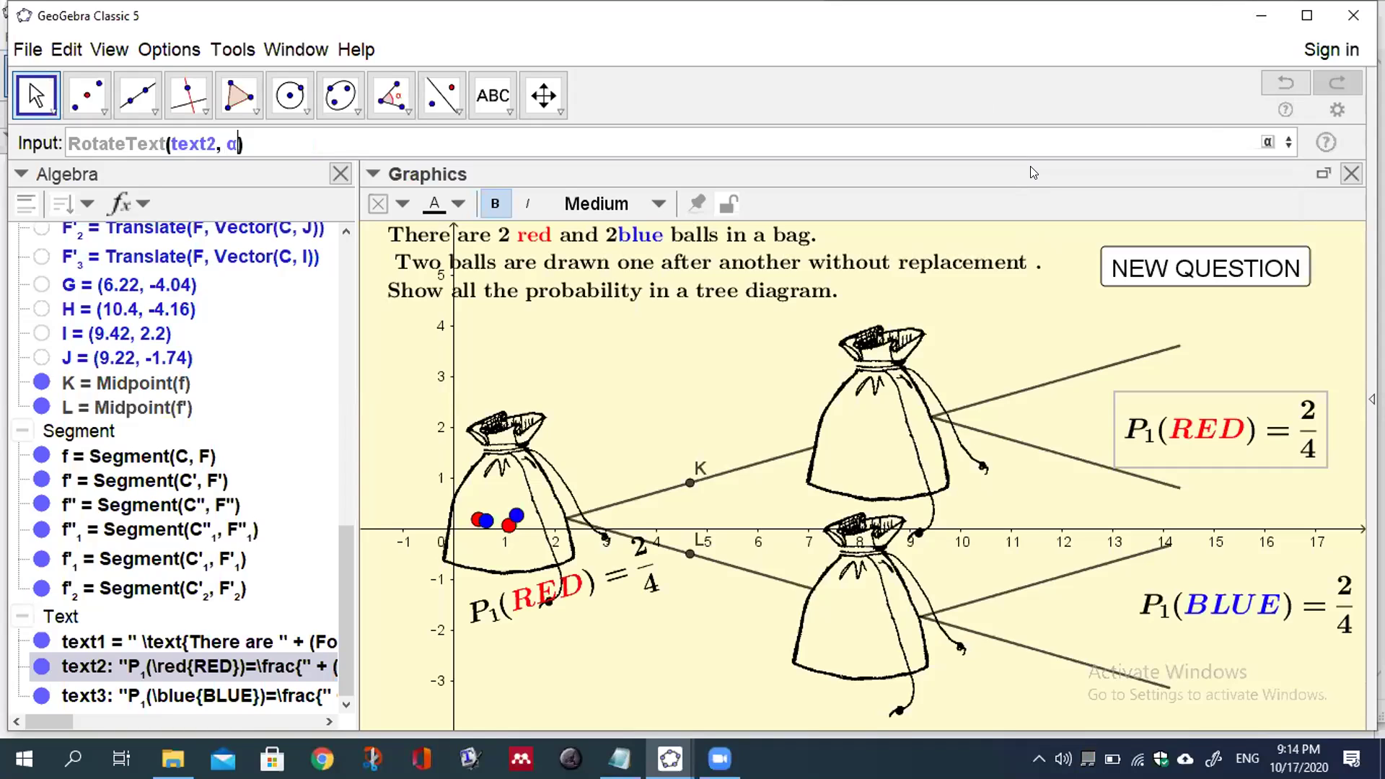
pyautogui.press('Return')
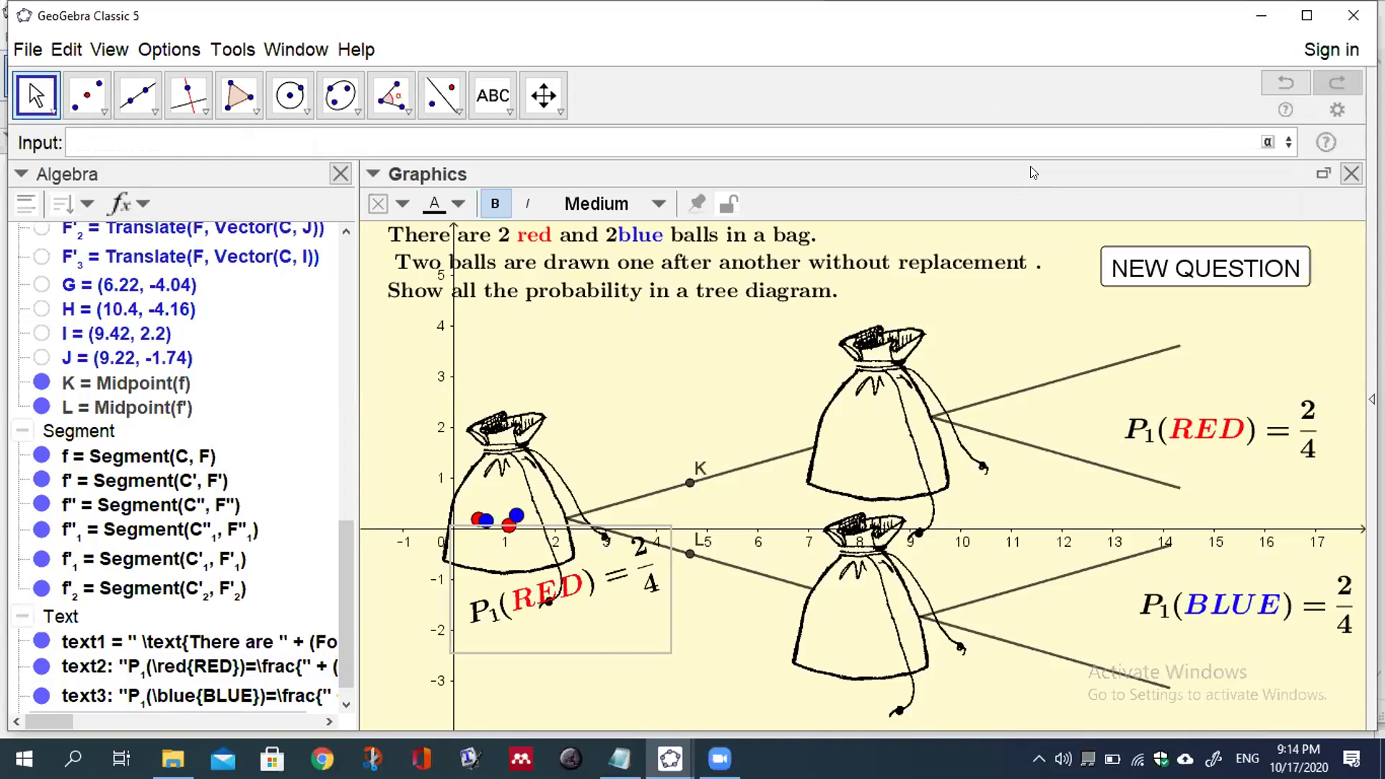
# Step: Create a copy of the P_1(BLUE) text rotated by the negative angle with RotateText(text3, -α)
pyautogui.write('rota')
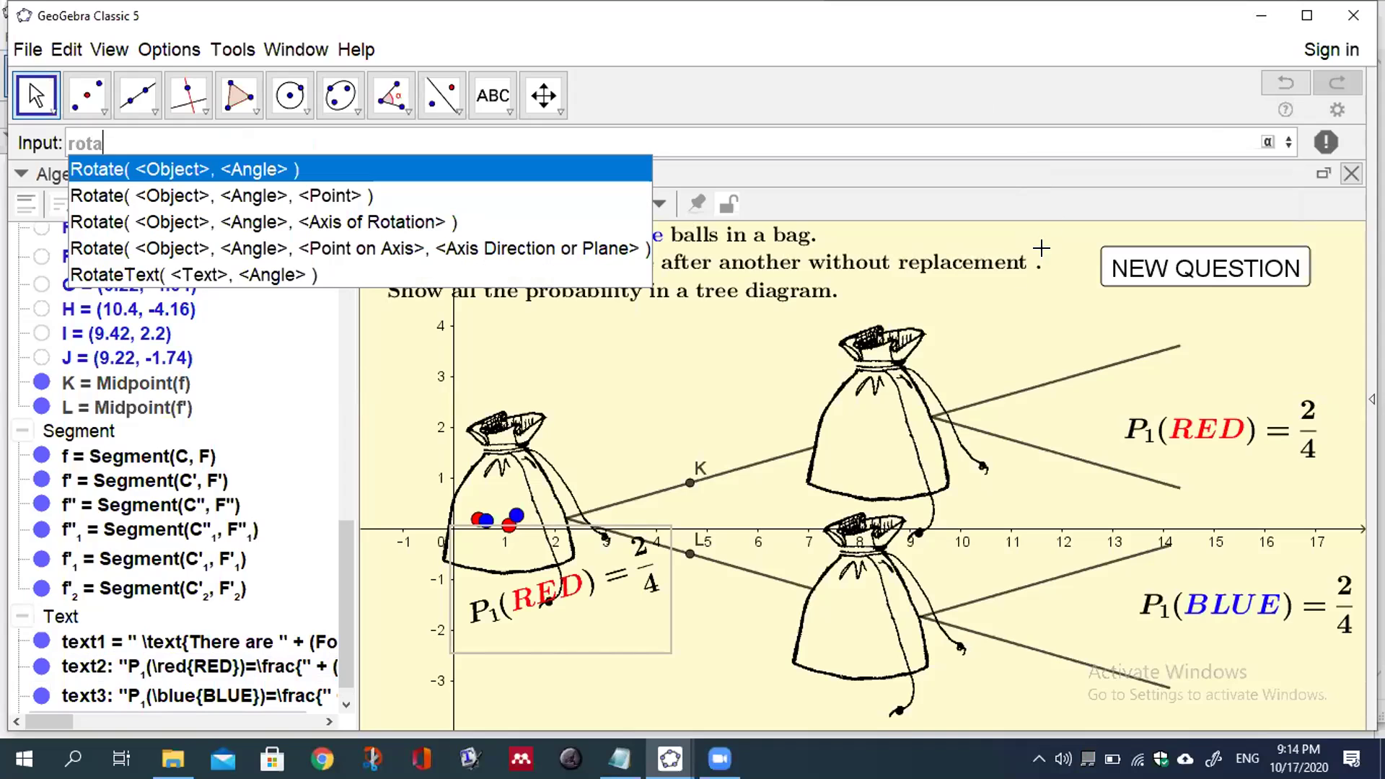
pyautogui.click(296, 274)
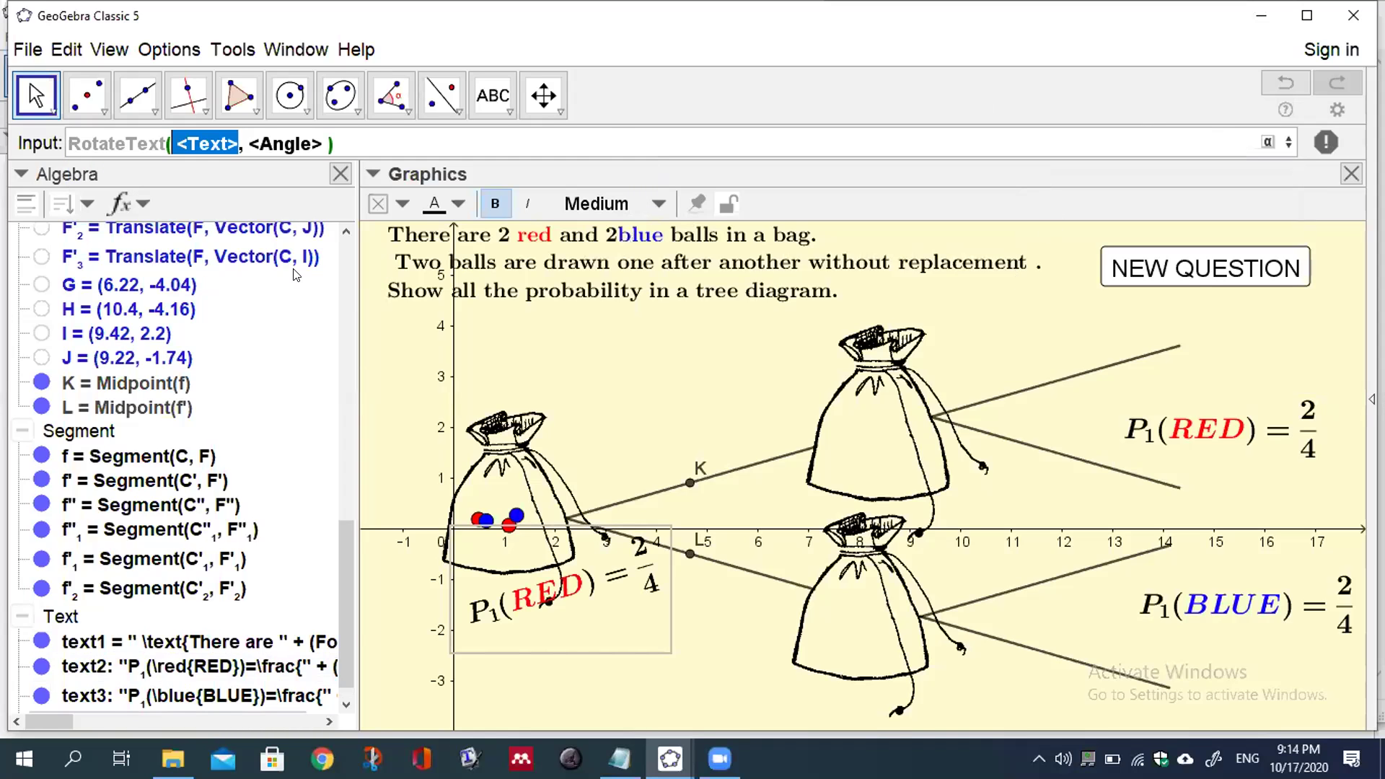
pyautogui.write('tex')
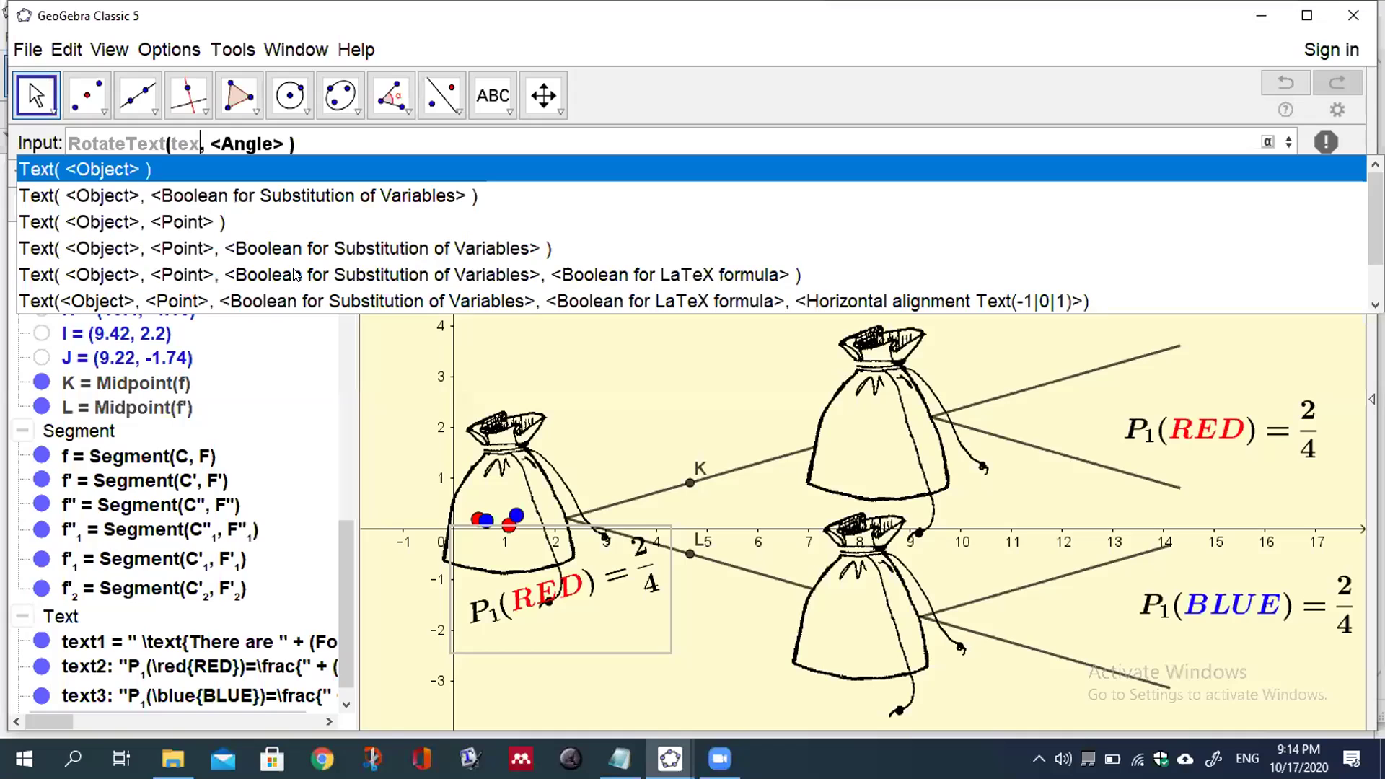
pyautogui.write('t3')
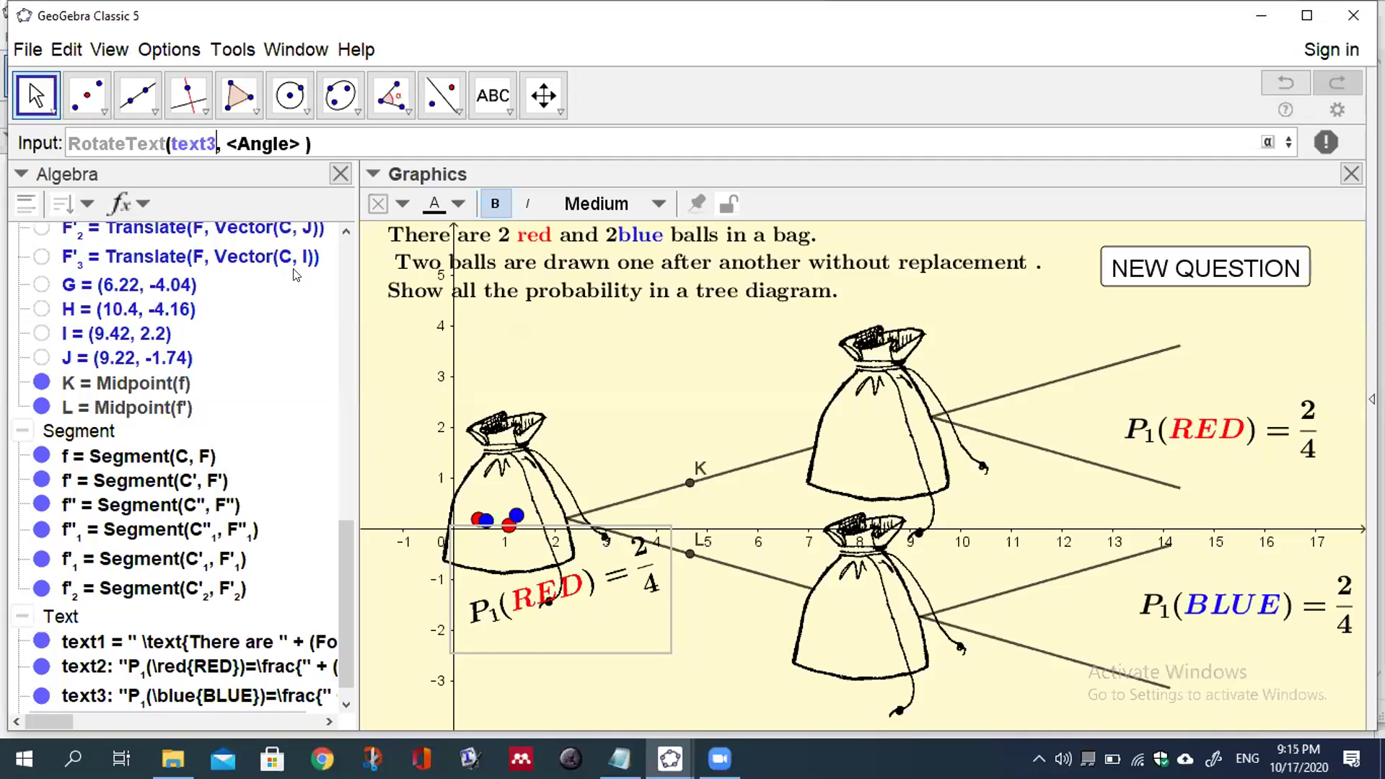
pyautogui.press('Tab')
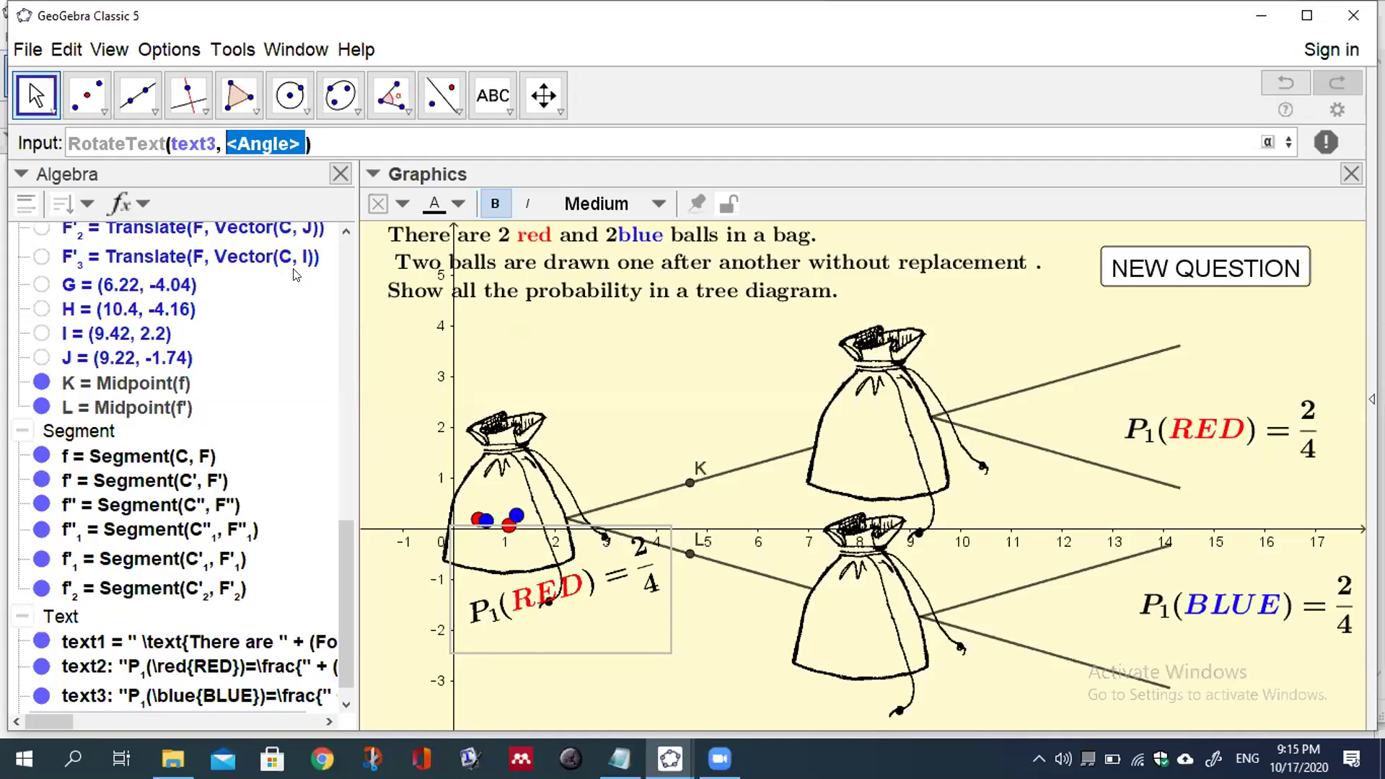
pyautogui.write('-')
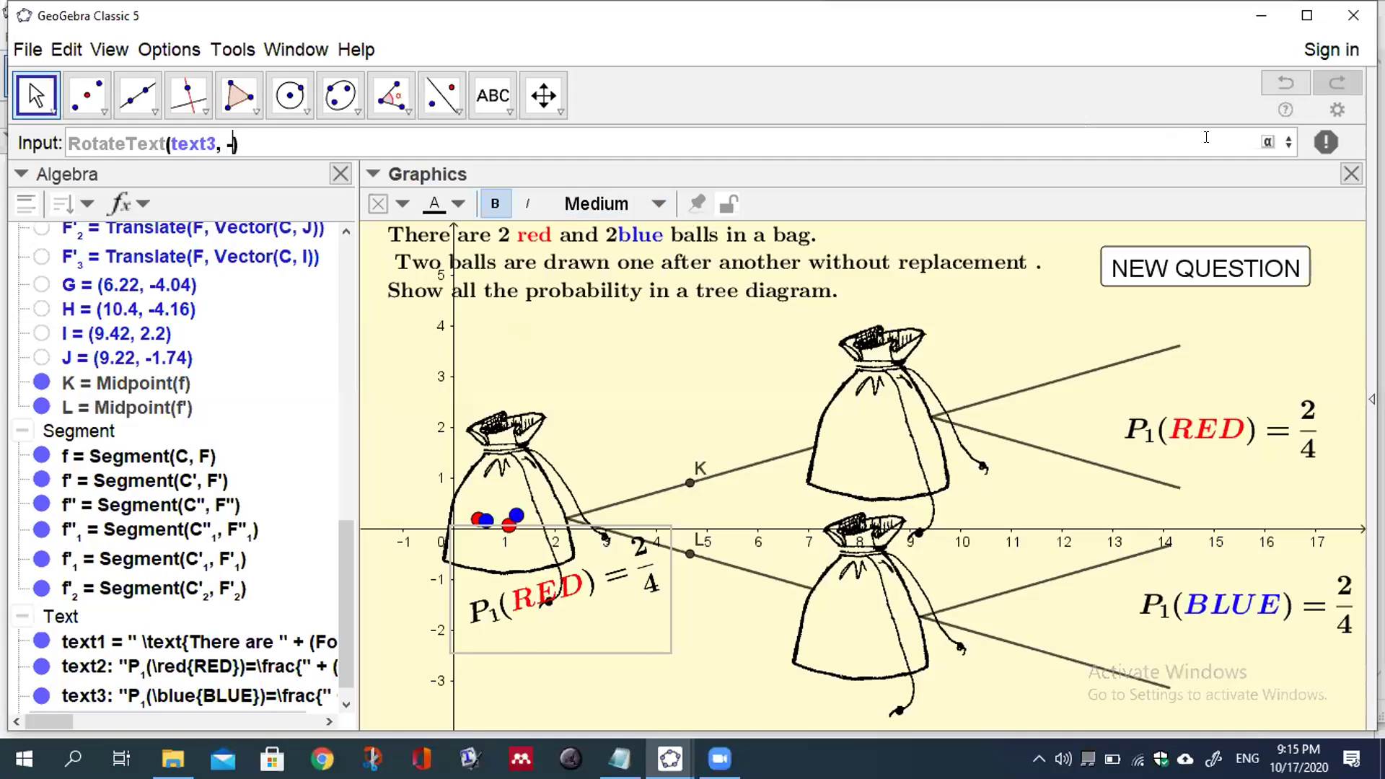
pyautogui.click(1268, 143)
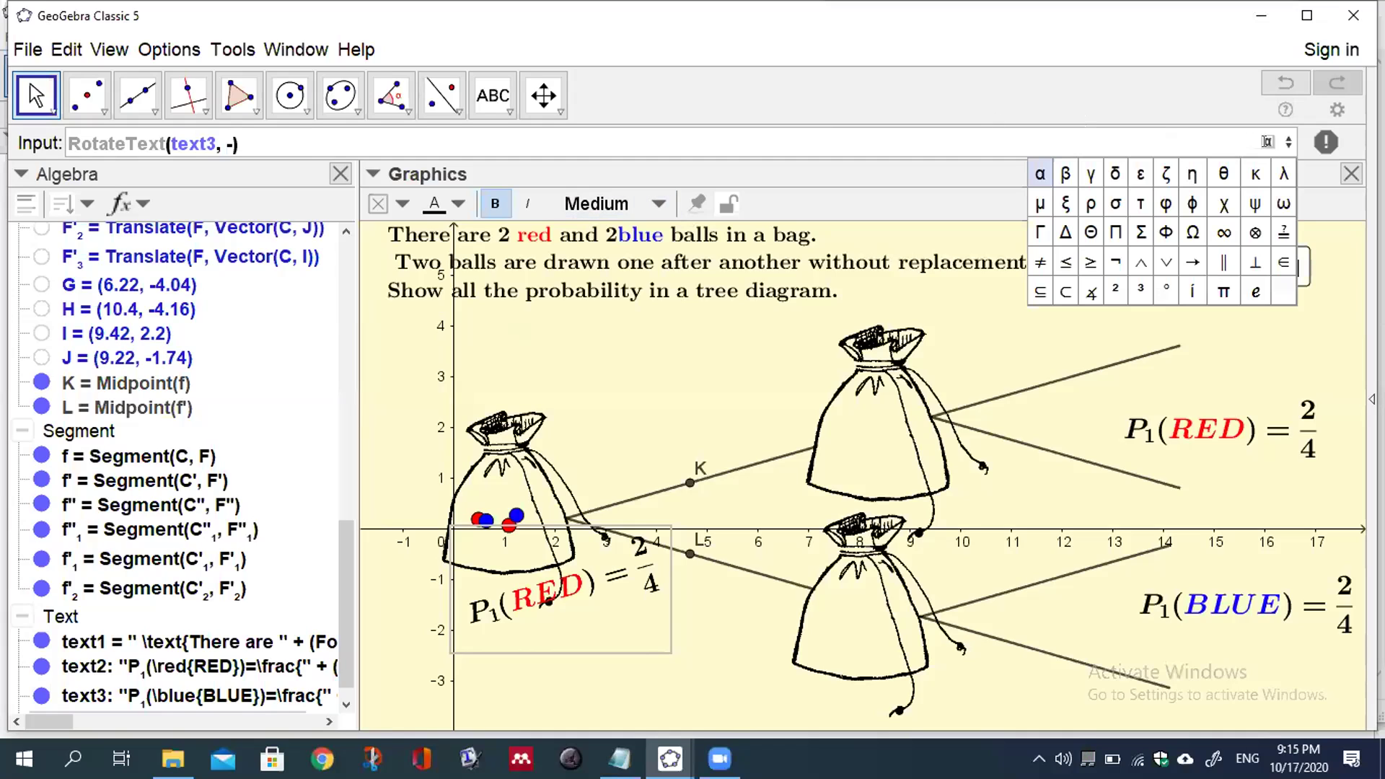
pyautogui.click(1040, 174)
pyautogui.press('Return')
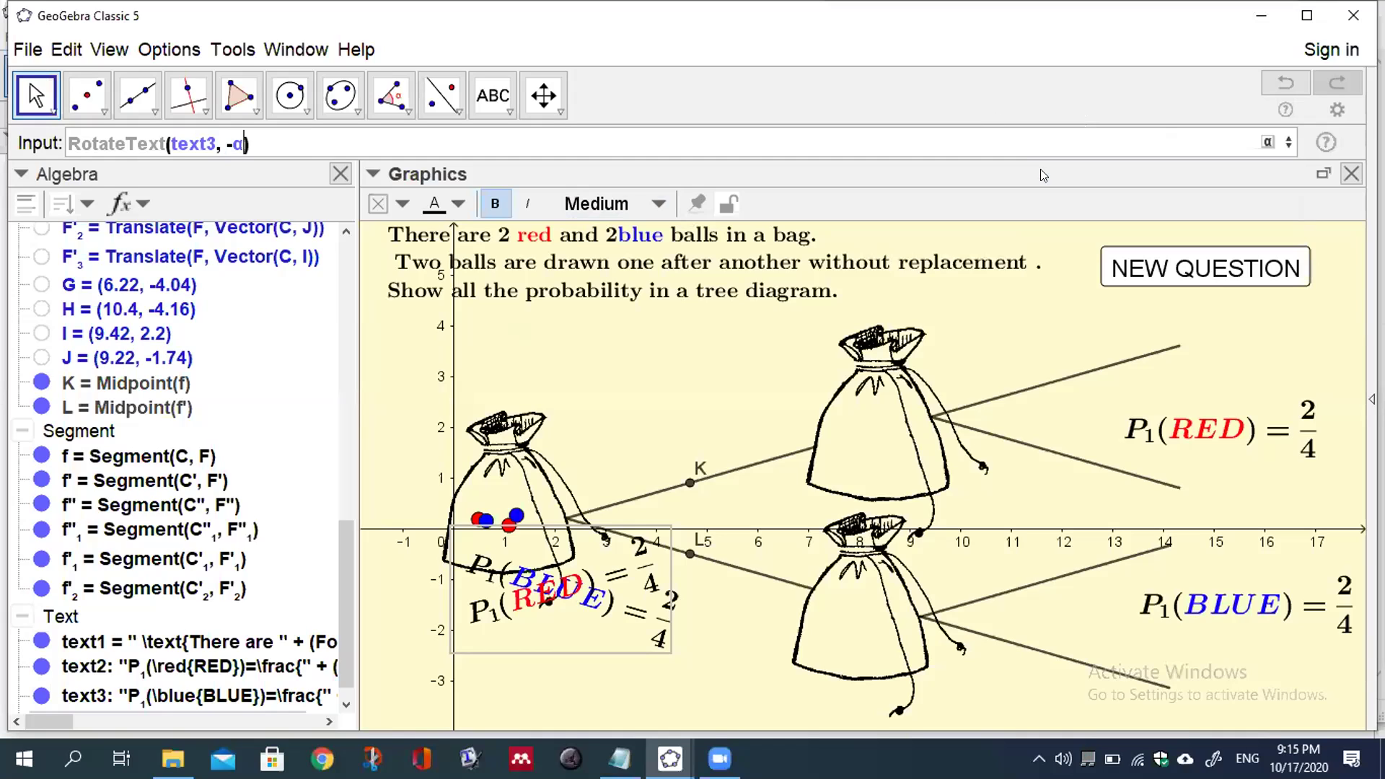
pyautogui.press('Return')
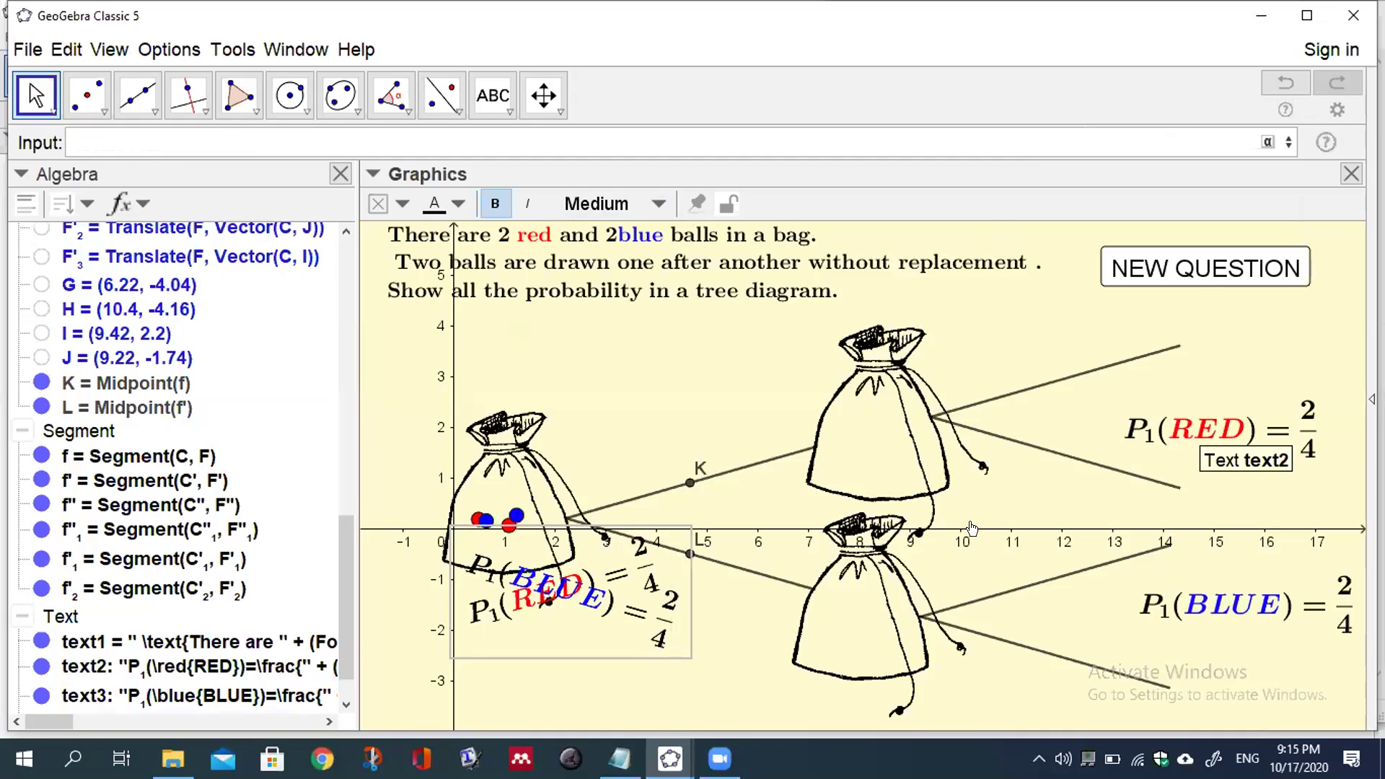
# Step: Hide the original unrotated P_1(RED) and P_1(BLUE) texts, text2 and text3
pyautogui.click(41, 666)
pyautogui.click(41, 695)
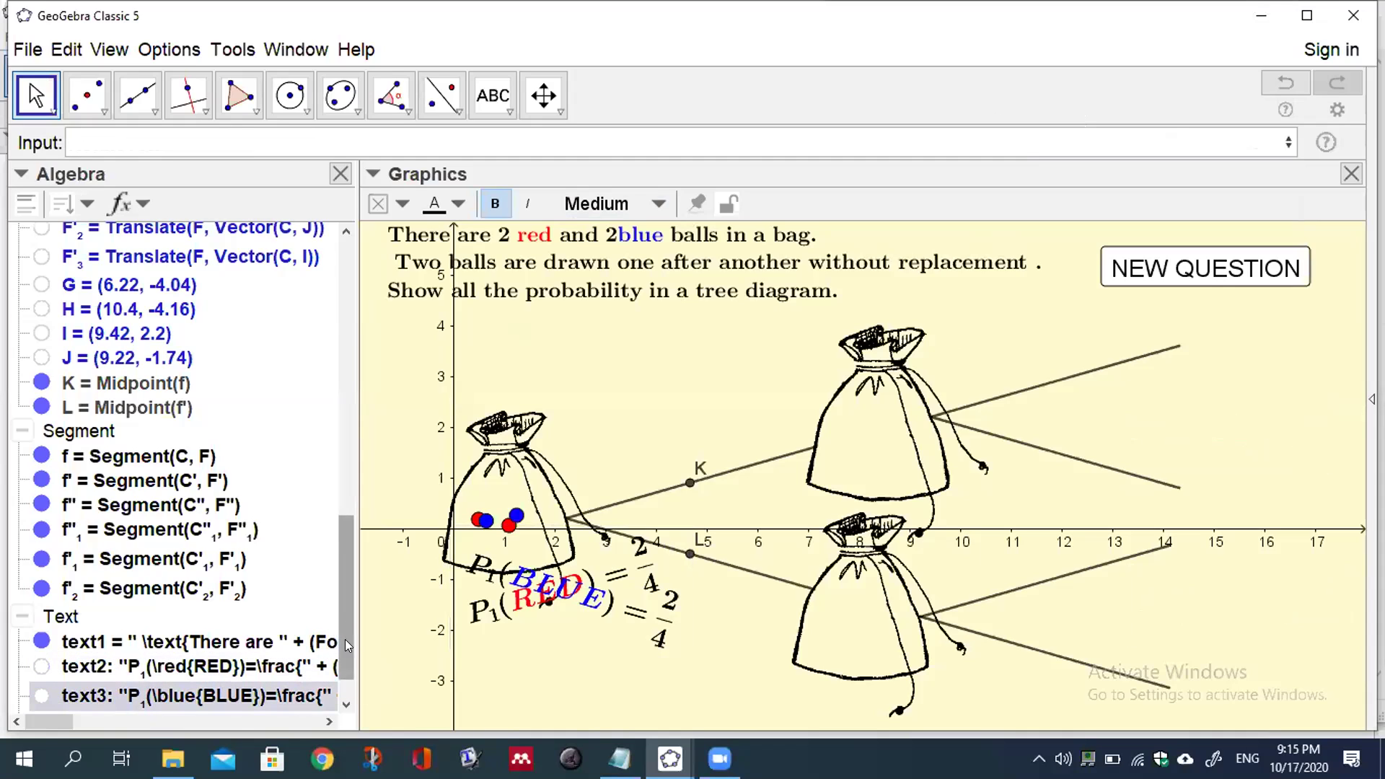
# Step: Set the starting point of the rotated P_1(RED) text, text4, to midpoint K of the upper branch
pyautogui.click(345, 690)
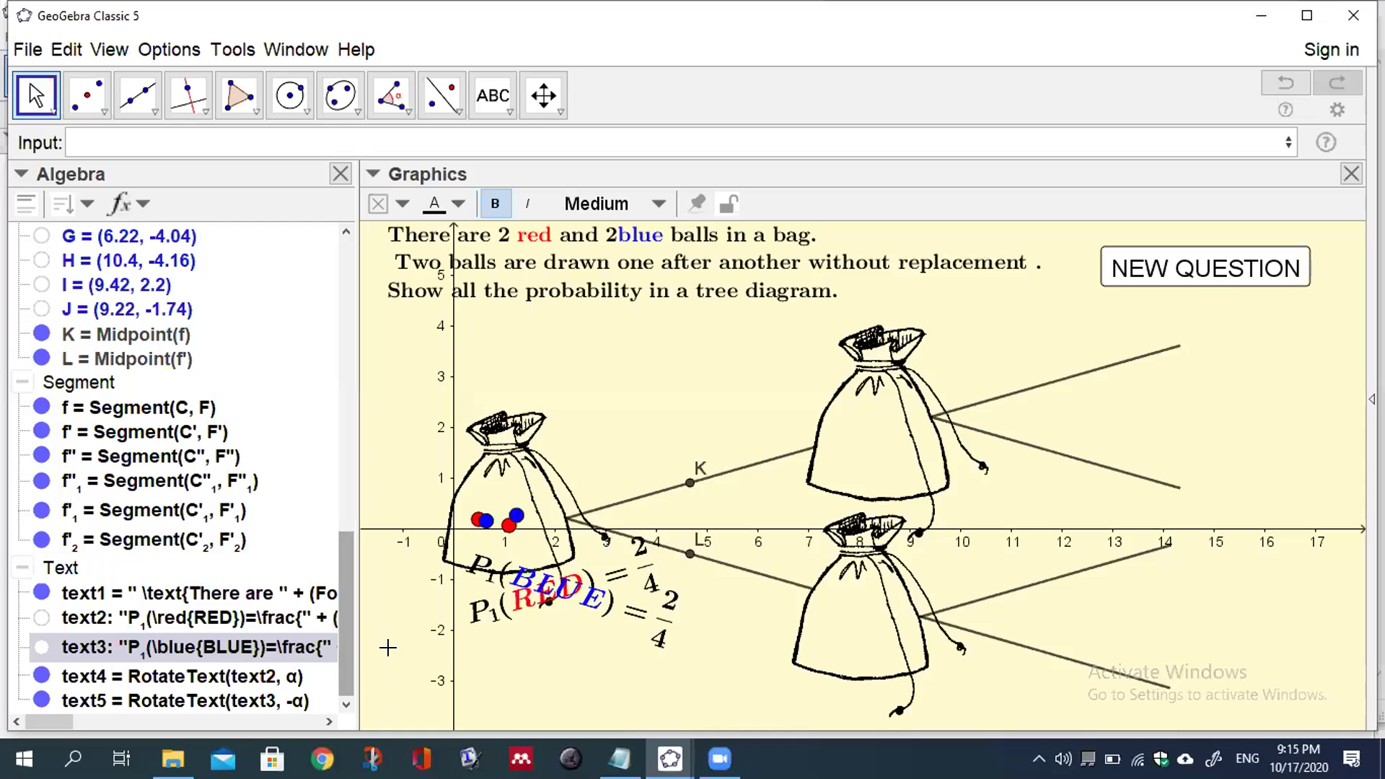
pyautogui.click(644, 612)
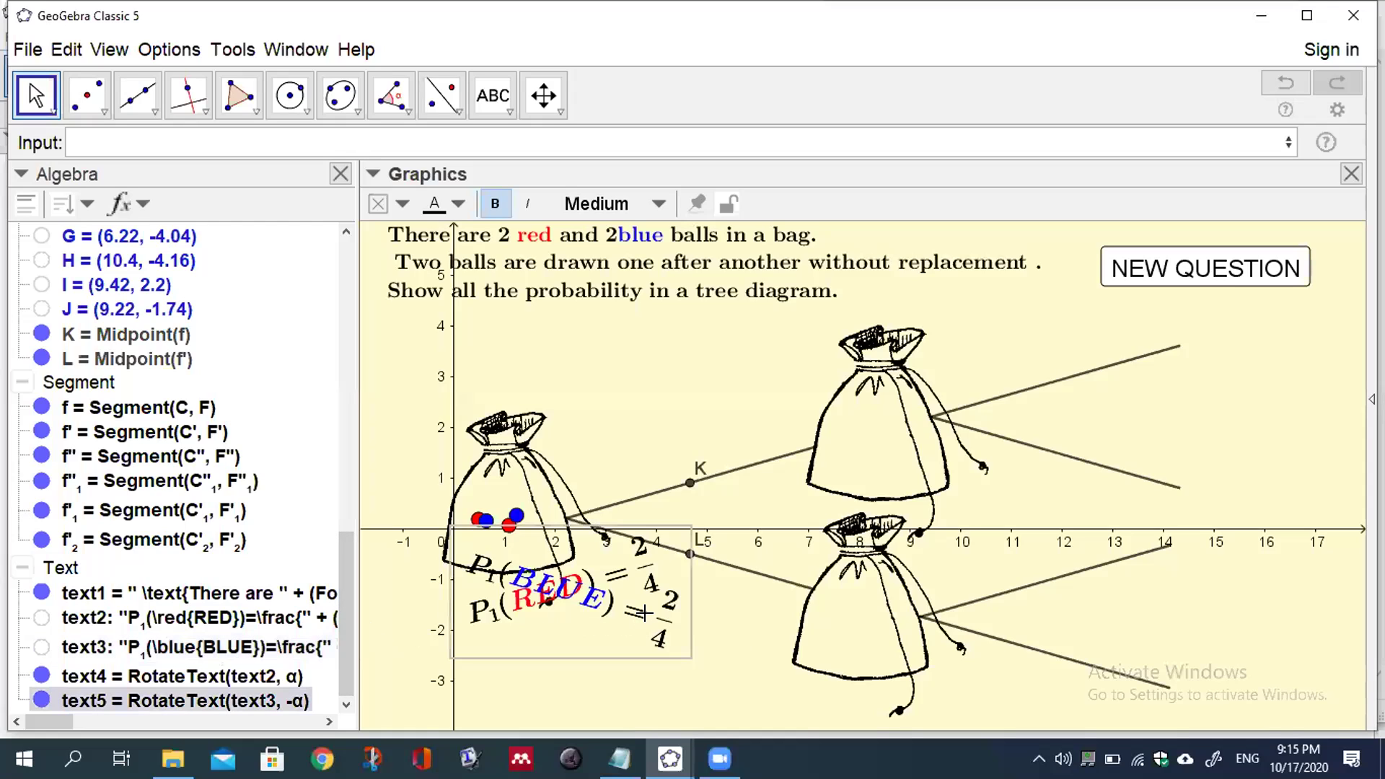
pyautogui.click(167, 677)
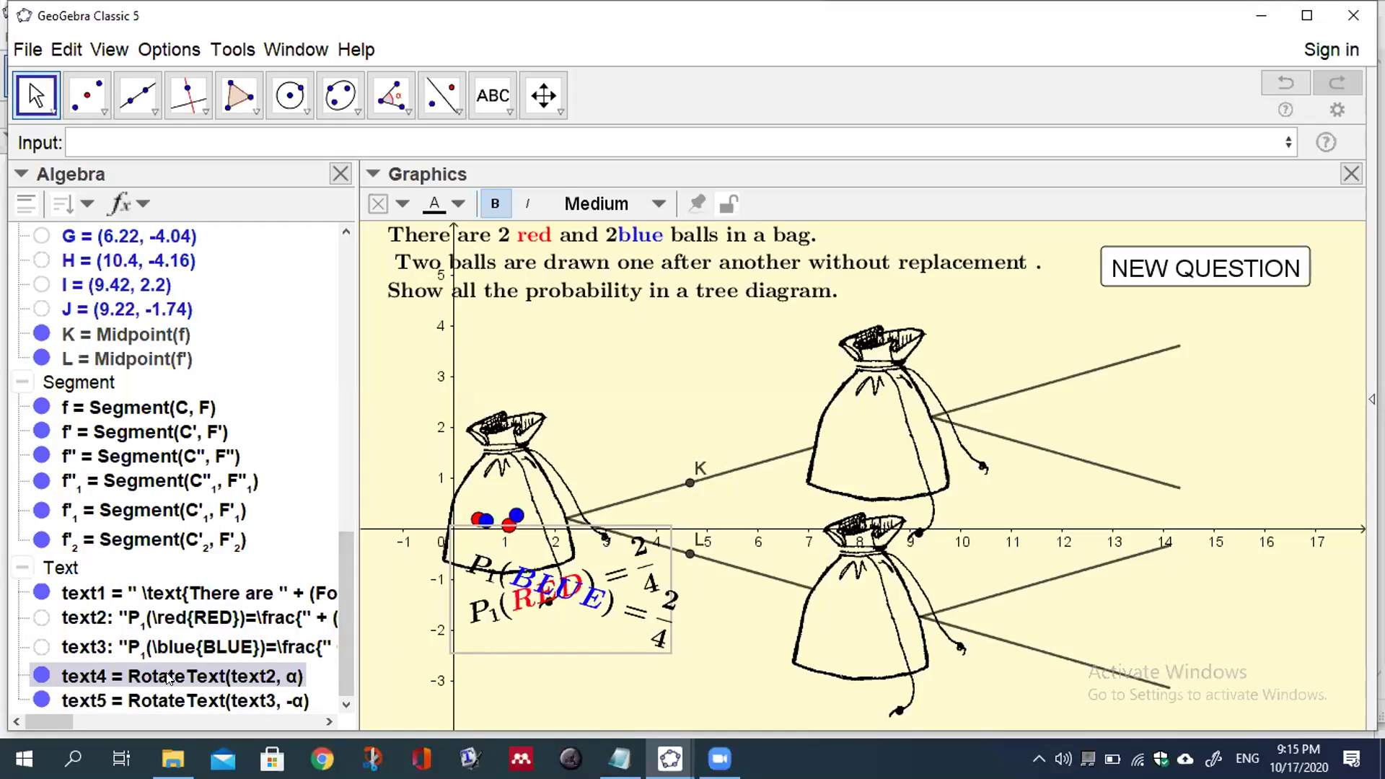
pyautogui.rightClick(167, 677)
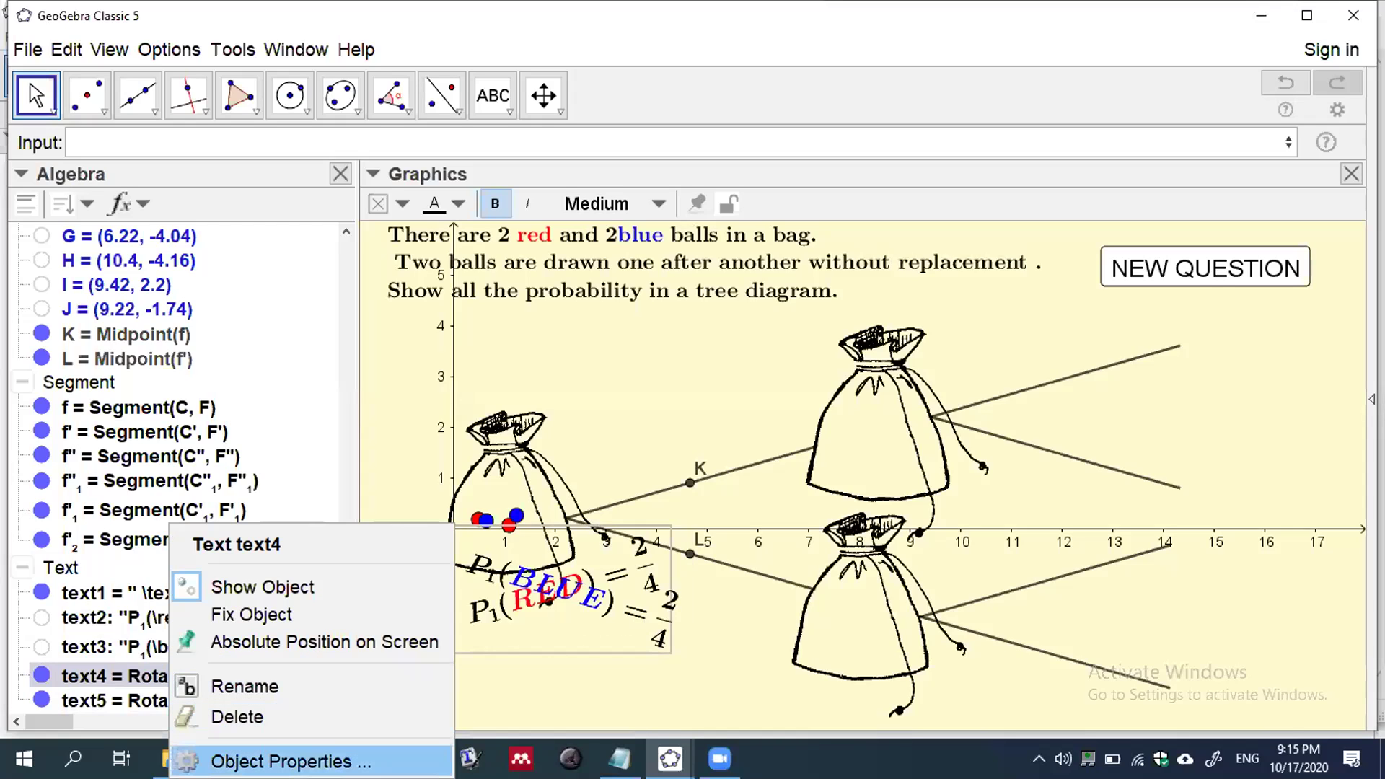
pyautogui.click(281, 761)
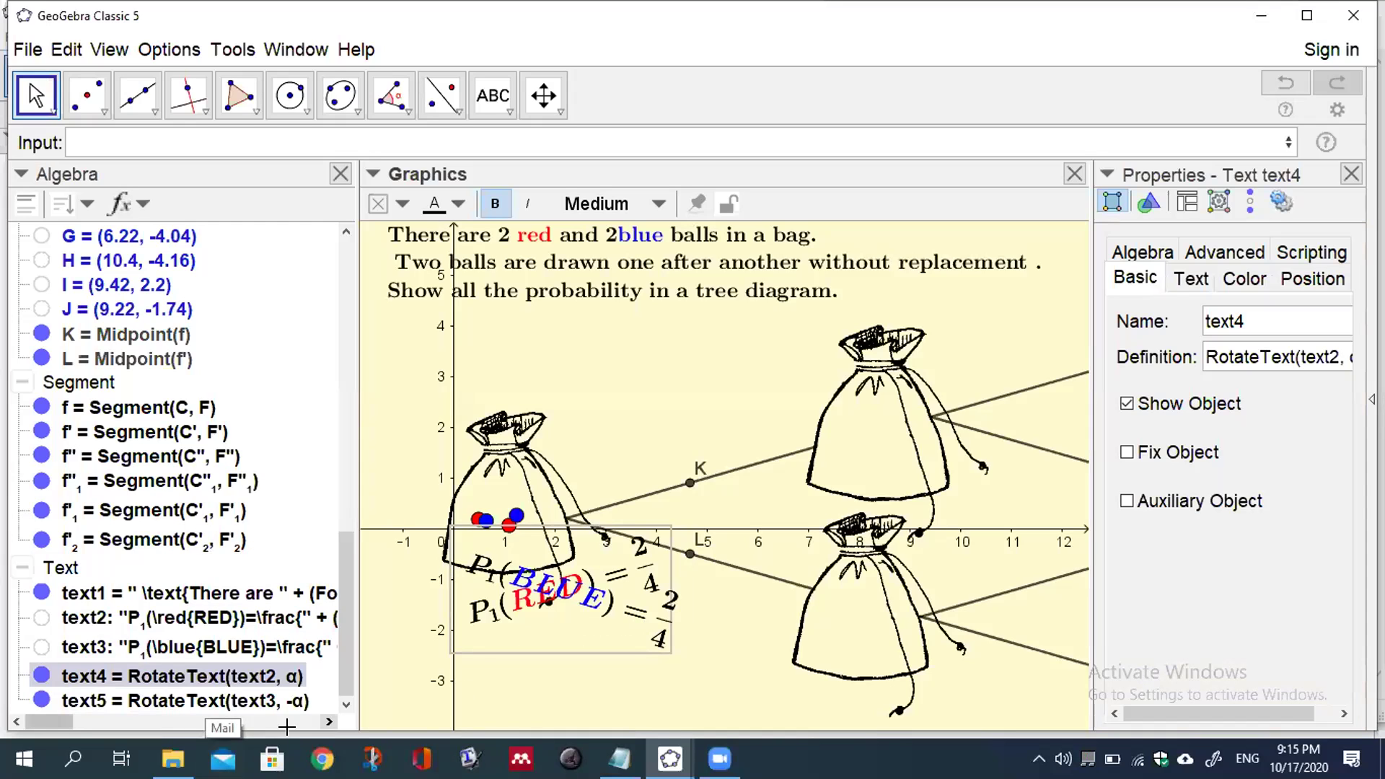
pyautogui.click(1320, 279)
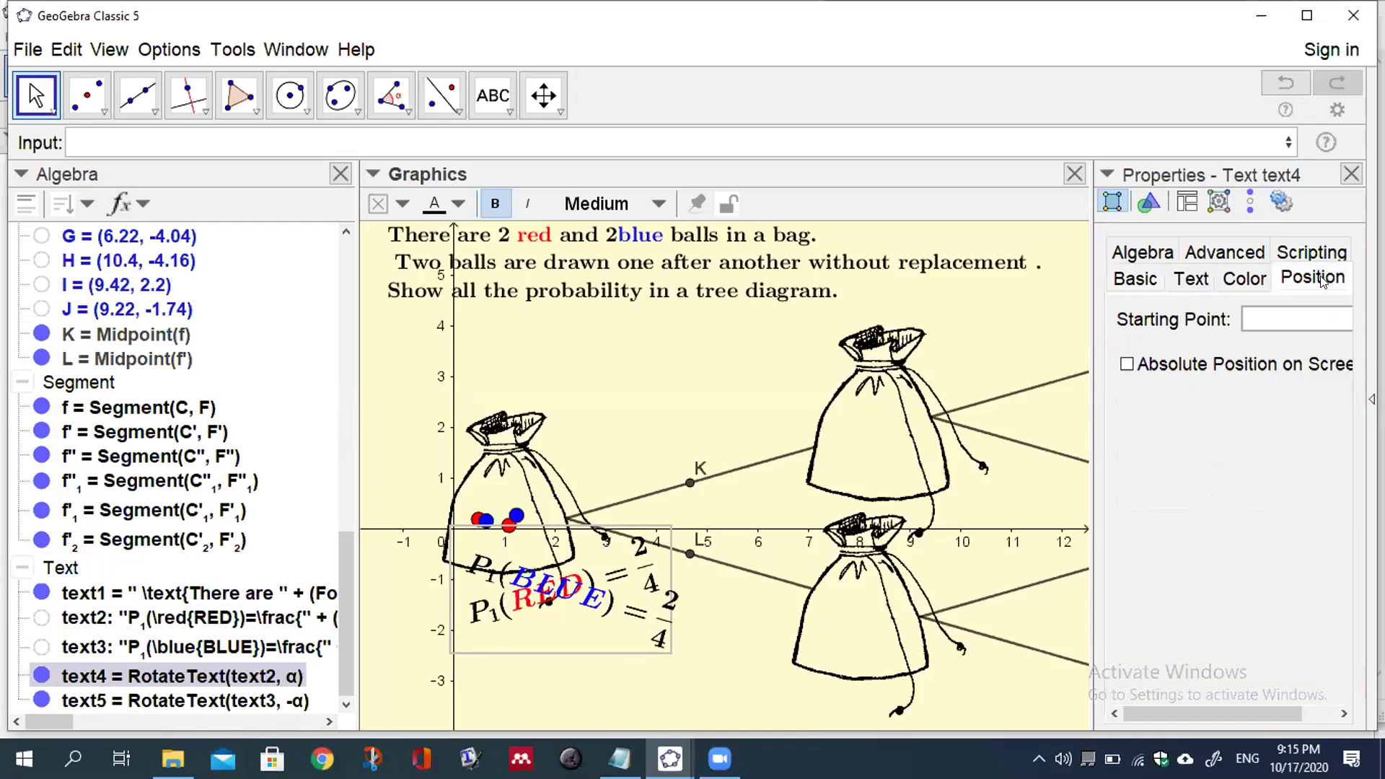
pyautogui.moveTo(1088, 403); pyautogui.dragTo(1015, 402)
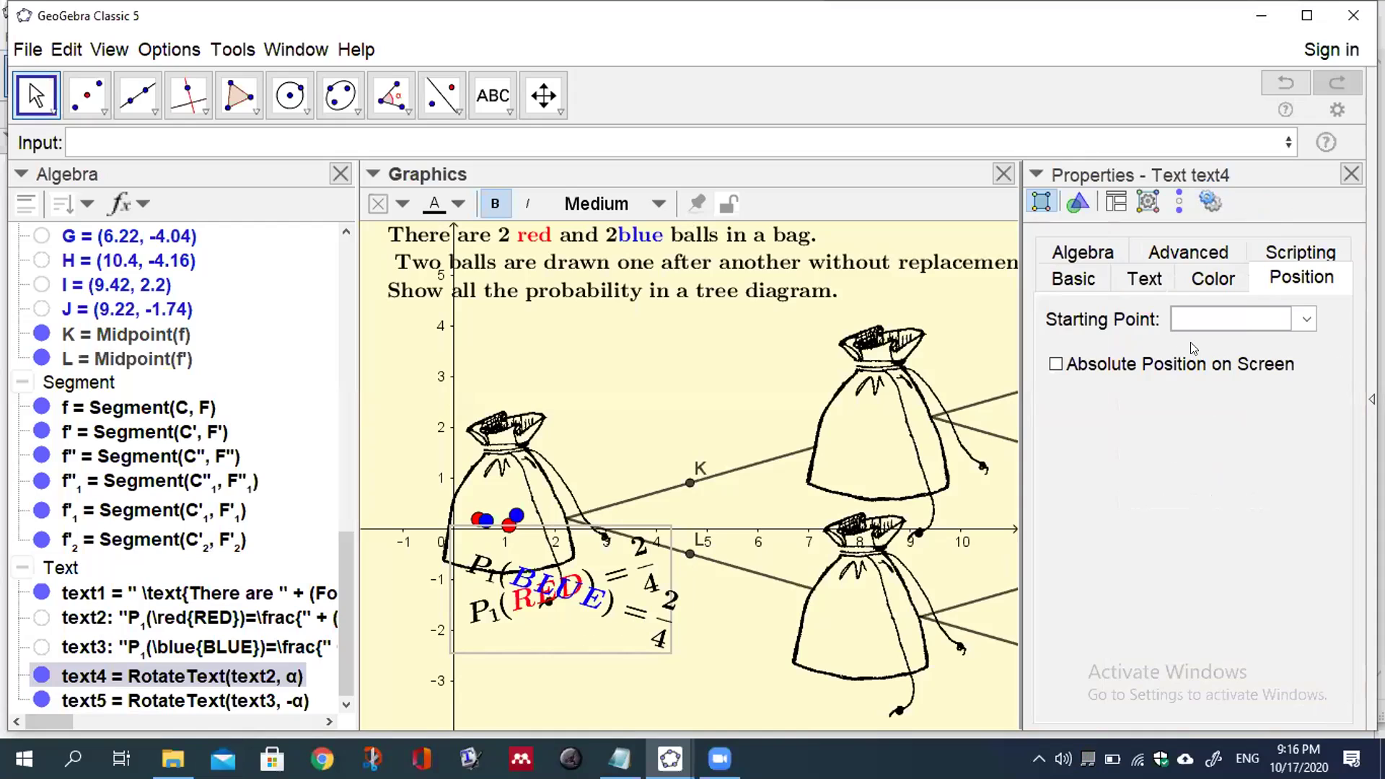
pyautogui.click(1307, 320)
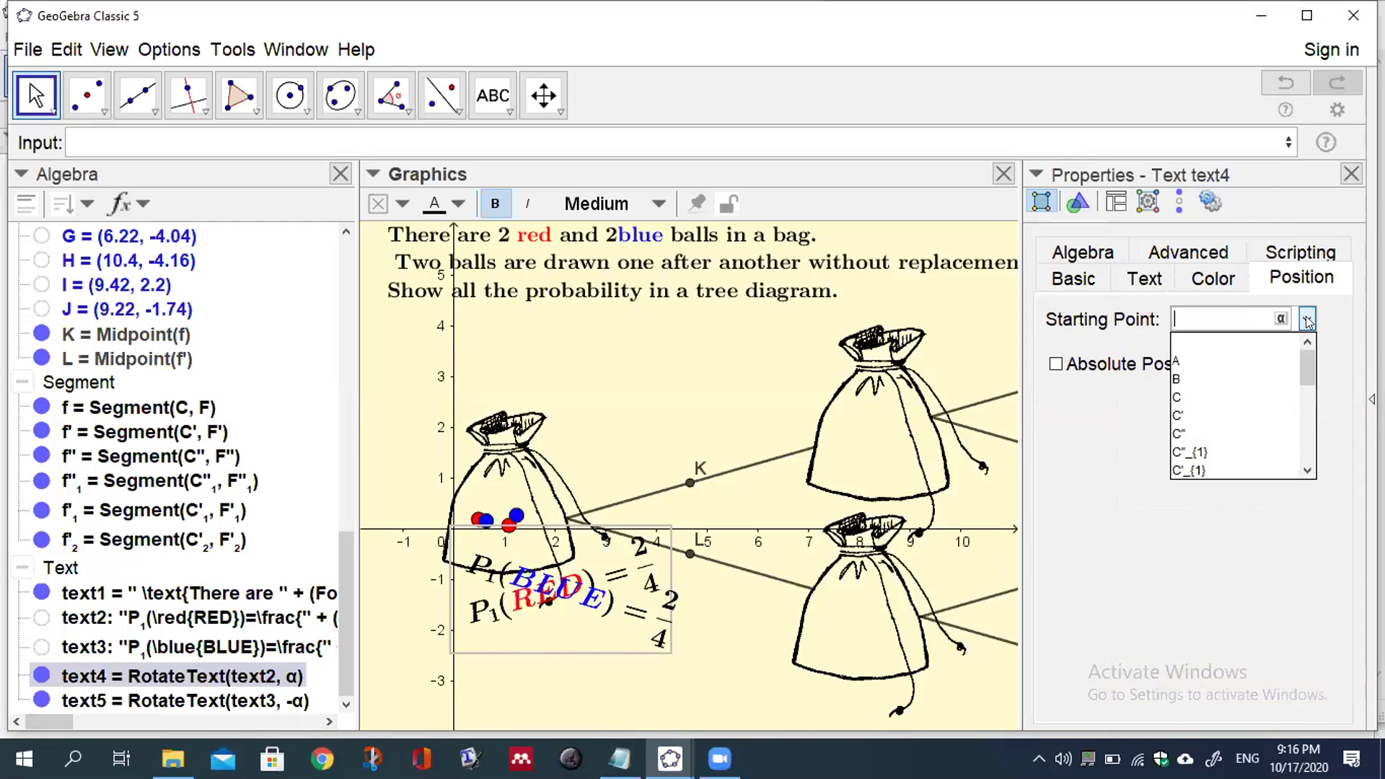
pyautogui.moveTo(1304, 365); pyautogui.dragTo(1304, 440)
pyautogui.click(1236, 452)
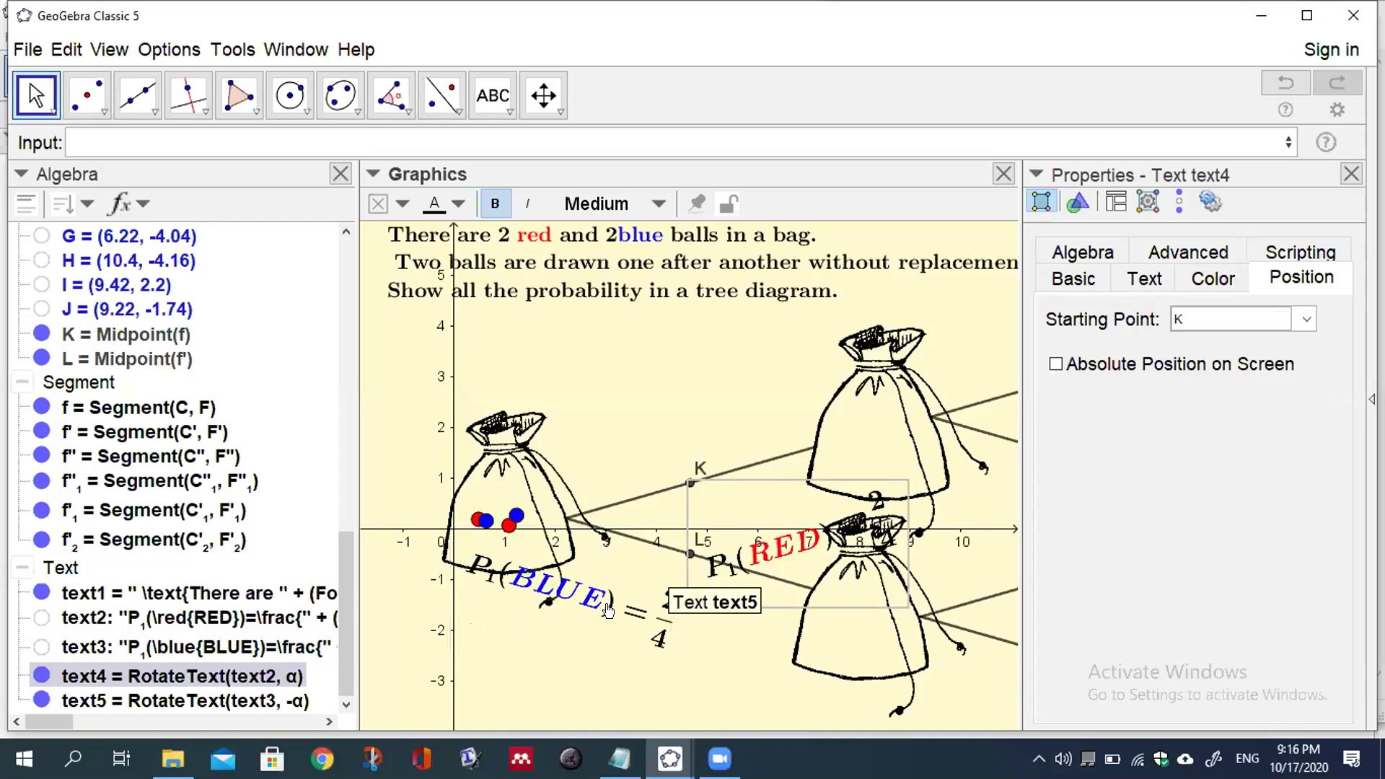
# Step: Set the starting point of the rotated P_1(BLUE) text, text5, to midpoint L of the lower branch
pyautogui.click(235, 702)
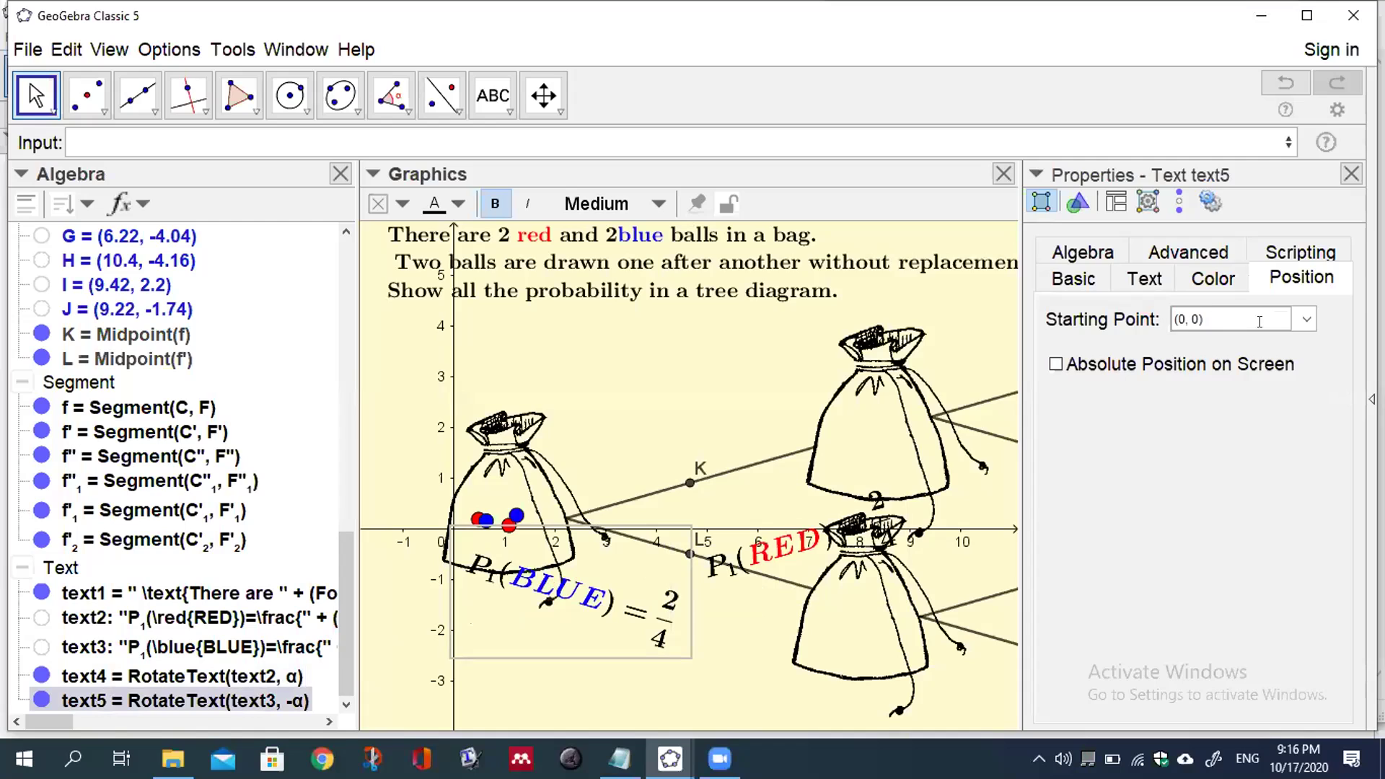
pyautogui.click(1306, 322)
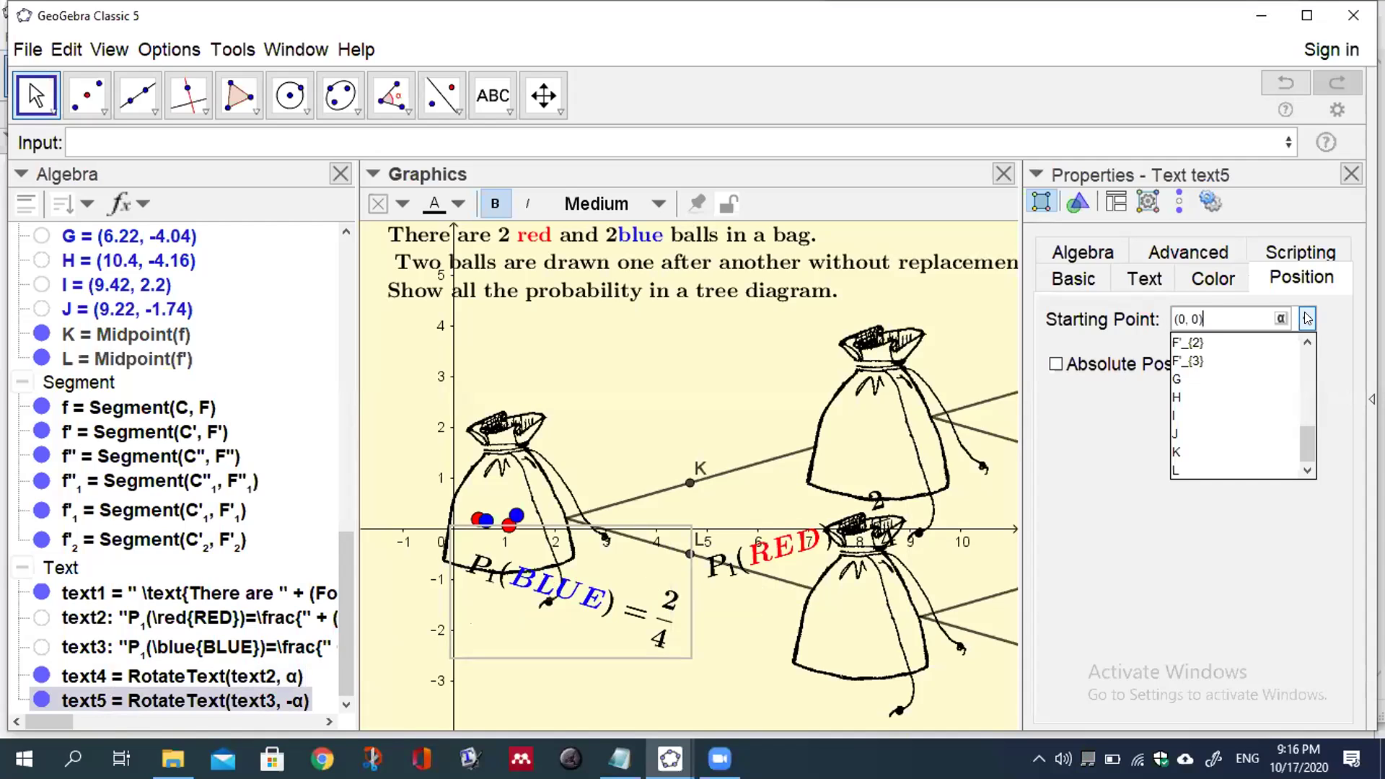
pyautogui.click(1235, 471)
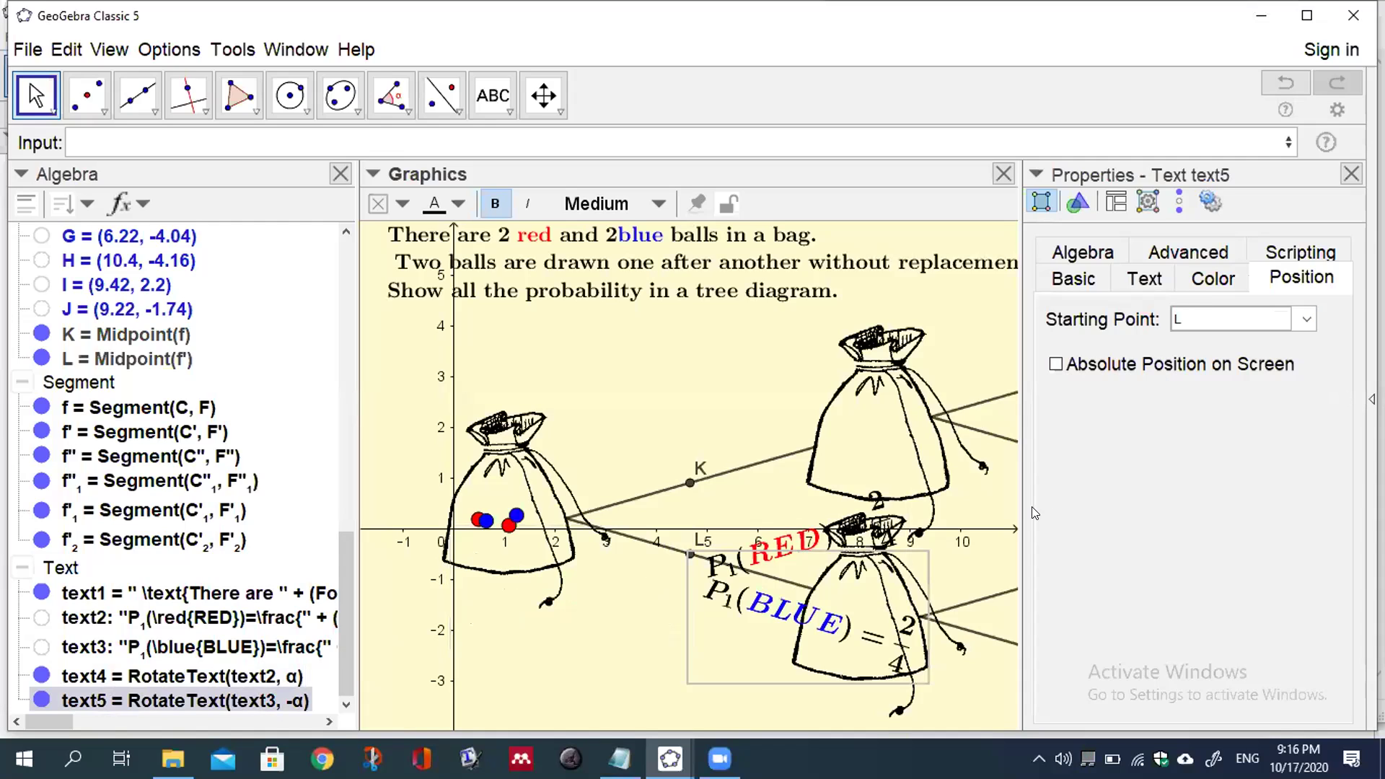
# Step: Move the rotated P_1(BLUE) and P_1(RED) texts to just below their first-draw branches
pyautogui.click(1352, 174)
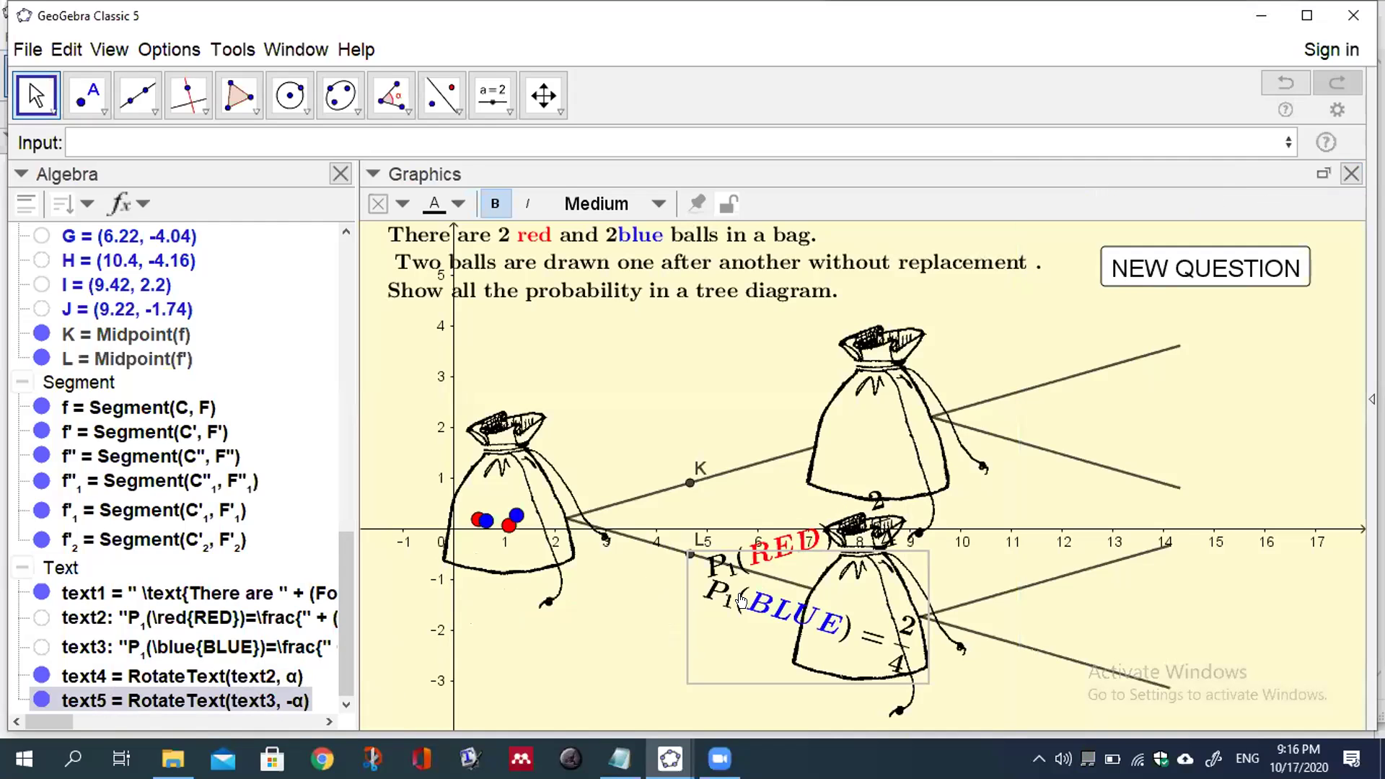
pyautogui.moveTo(742, 600); pyautogui.dragTo(609, 575)
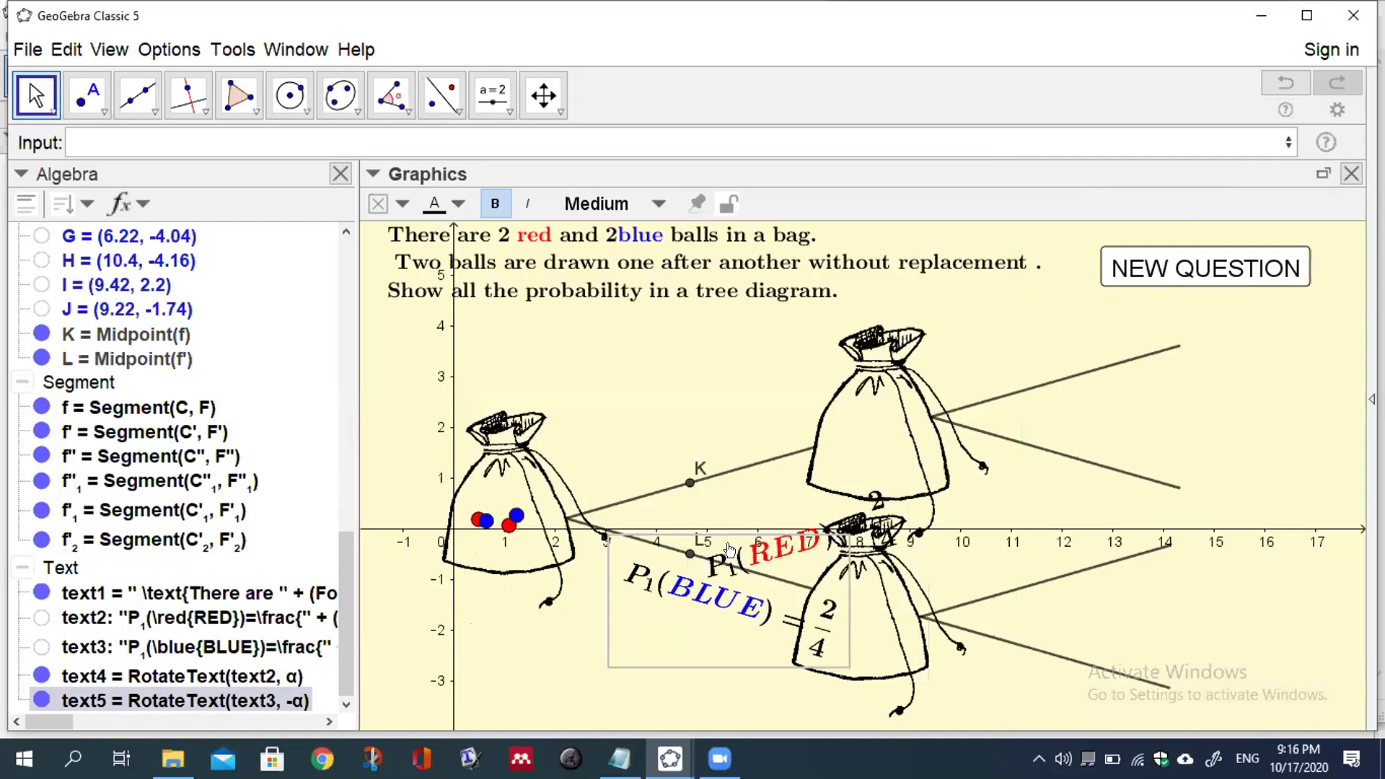
pyautogui.moveTo(775, 482); pyautogui.dragTo(714, 432)
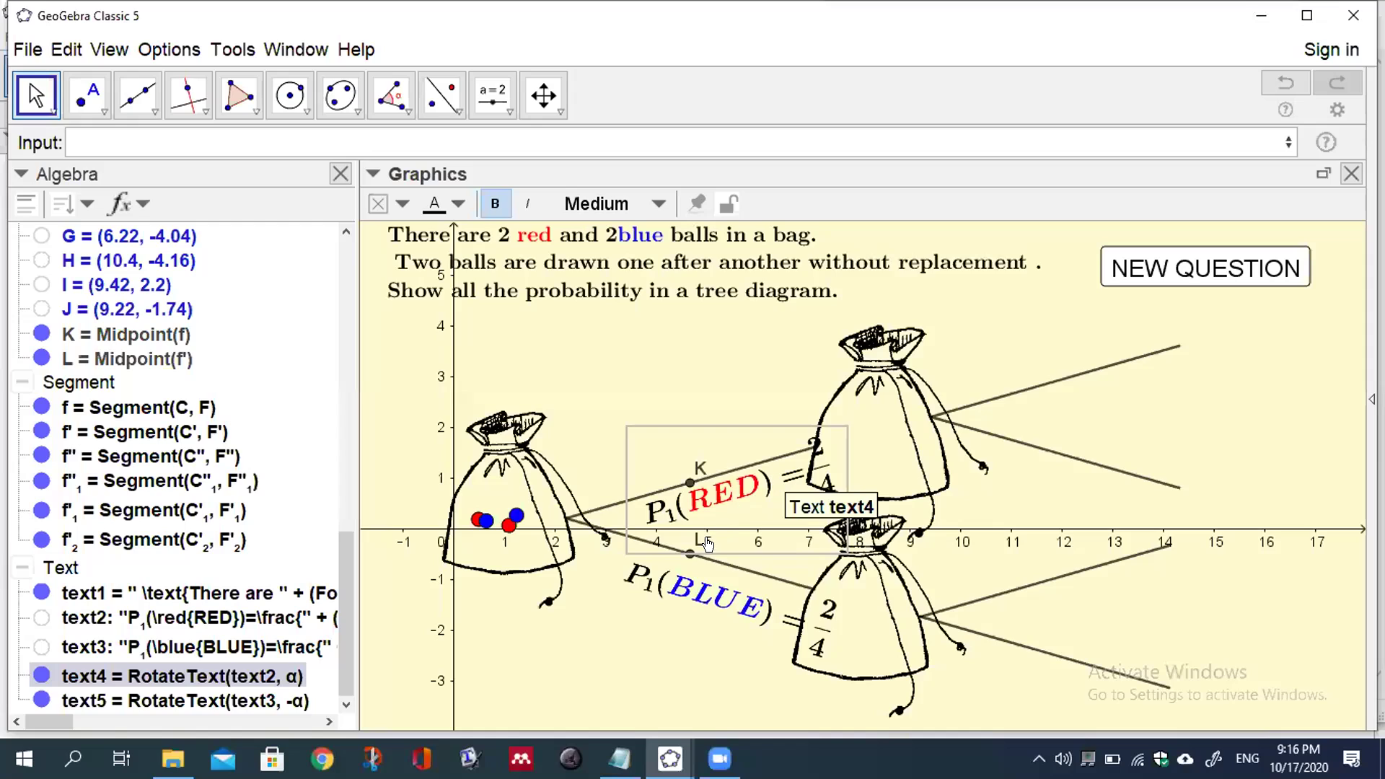
# Step: Set both rotated probability texts to Small size and shift P_1(RED) slightly to sit beneath the upper branch
pyautogui.keyDown('ctrl'); pyautogui.click(681, 562); pyautogui.keyUp('ctrl')
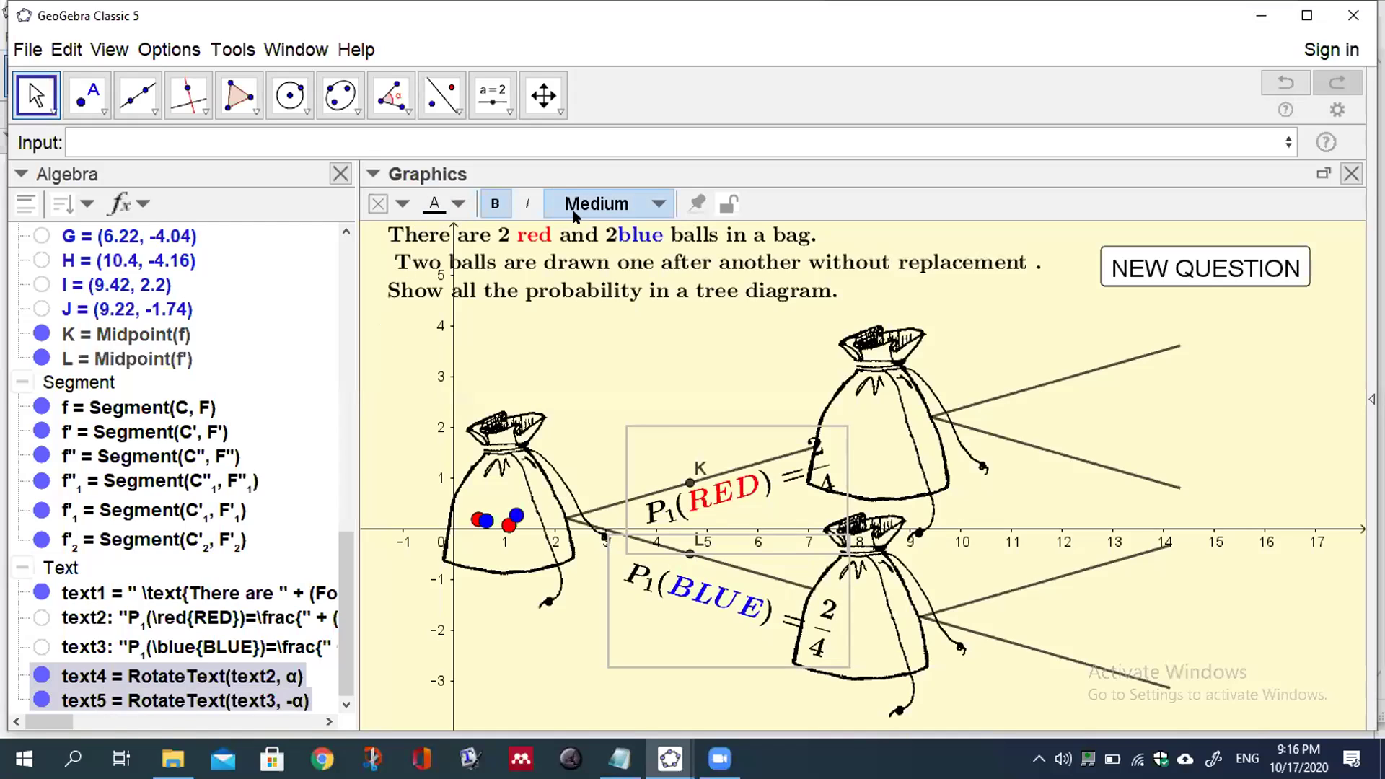
pyautogui.click(649, 201)
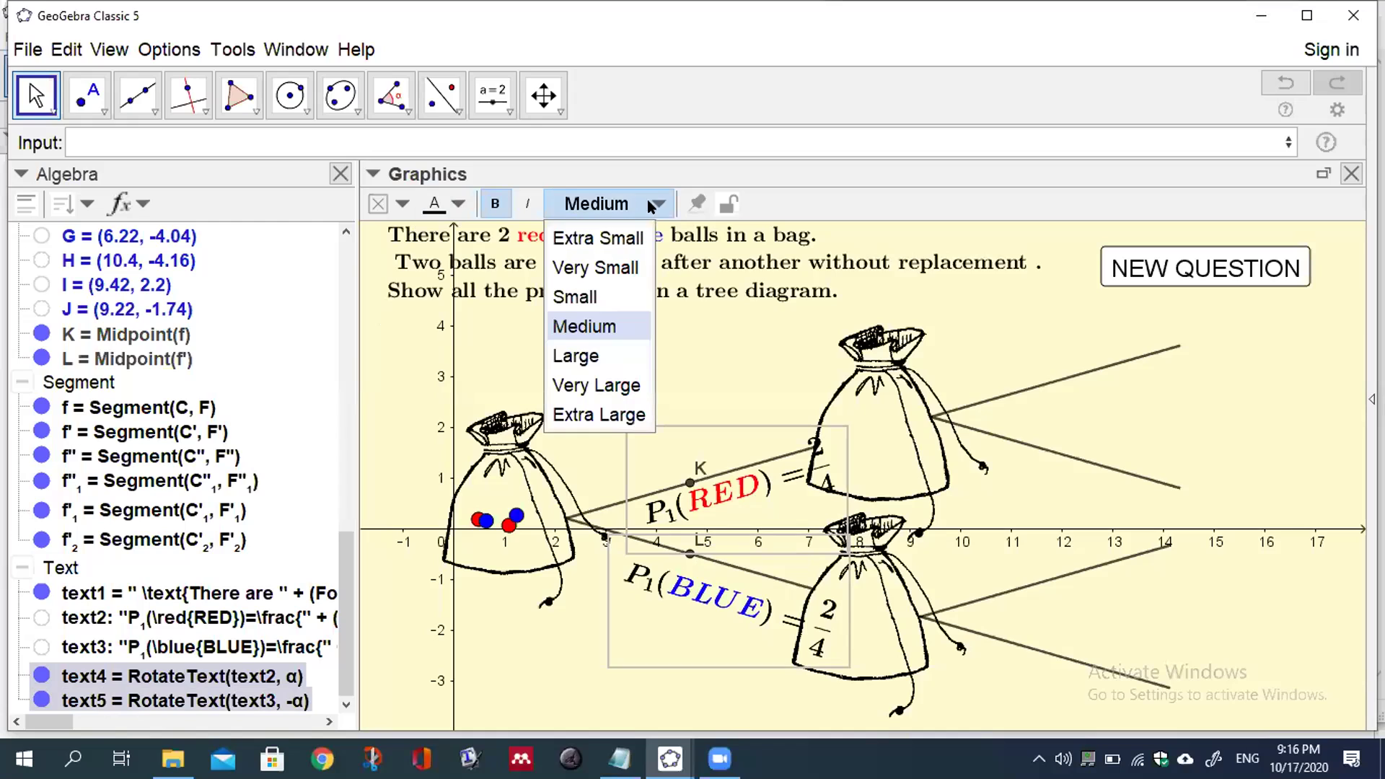
pyautogui.click(593, 299)
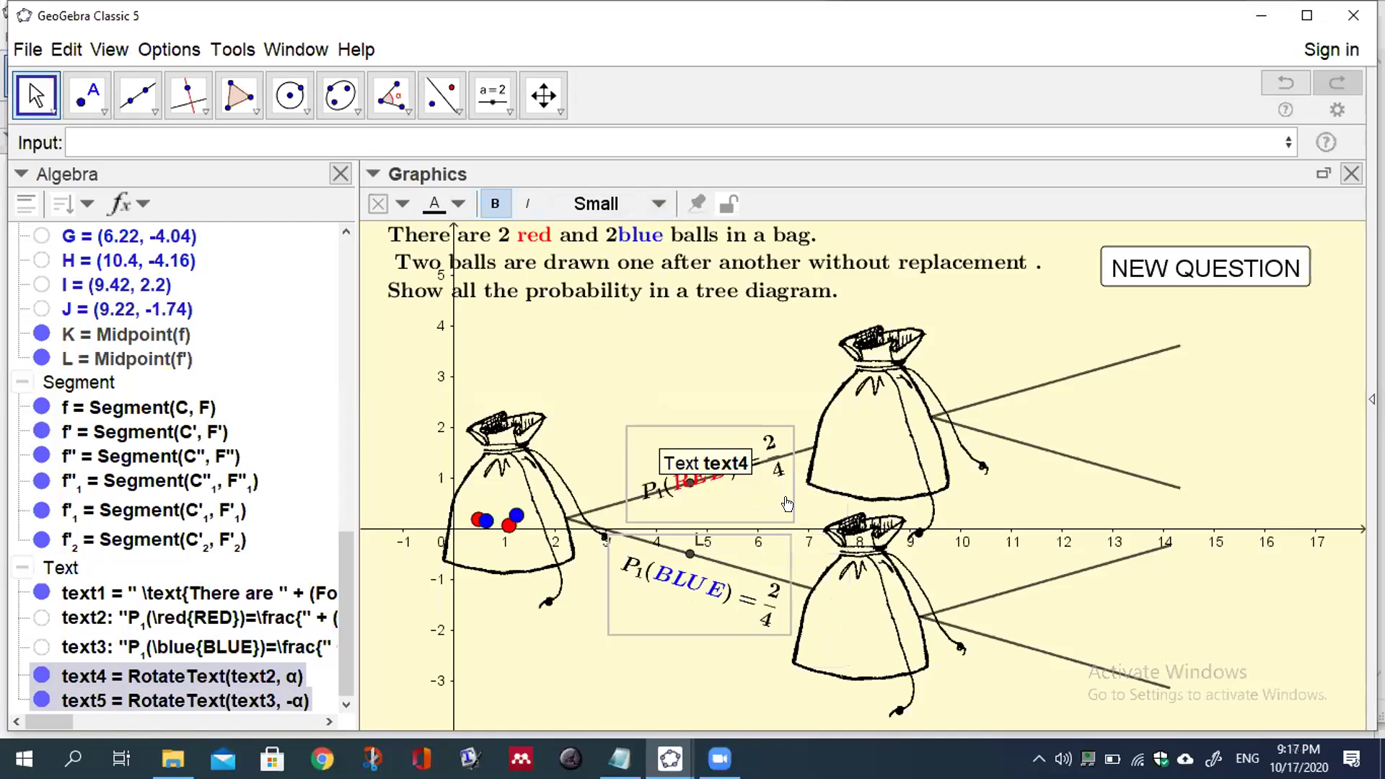
pyautogui.click(712, 484)
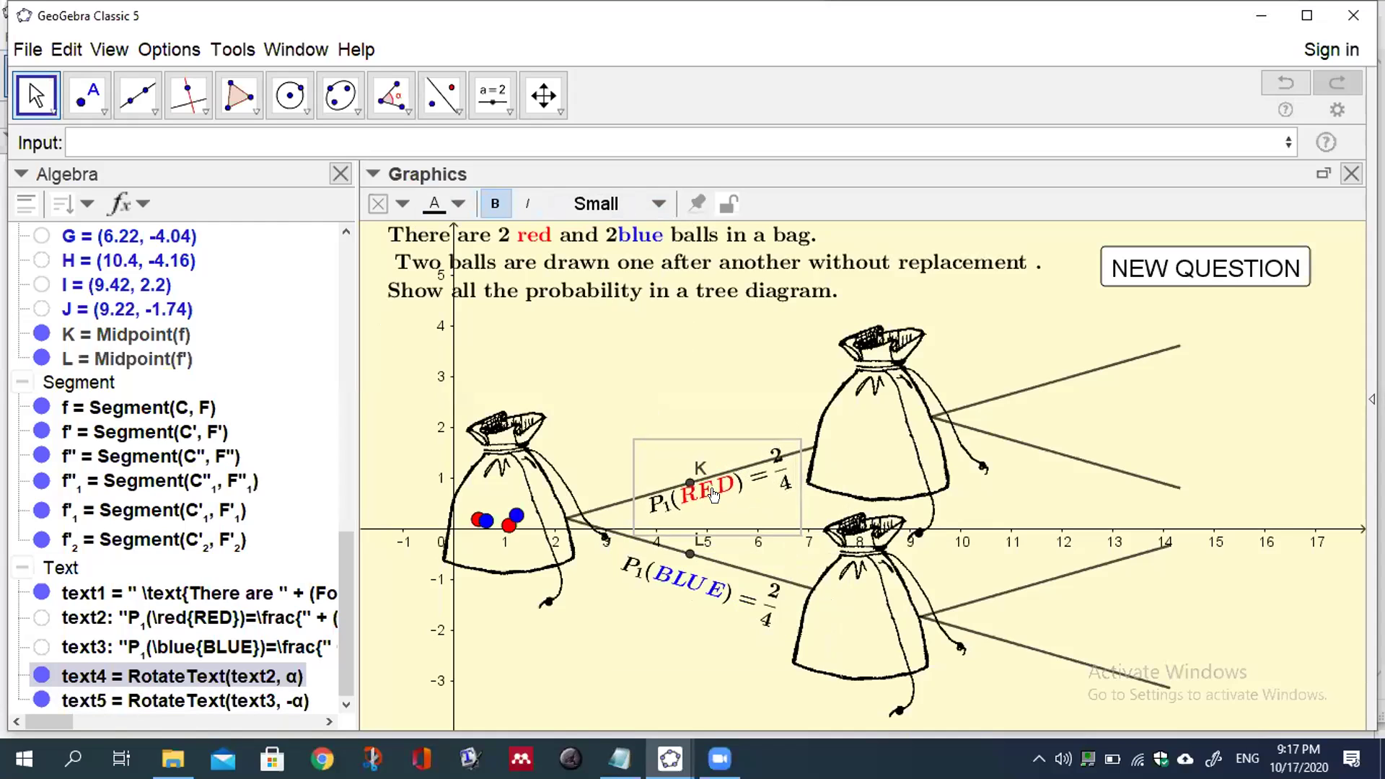
# Step: Hide the branch midpoints K and L
pyautogui.click(751, 381)
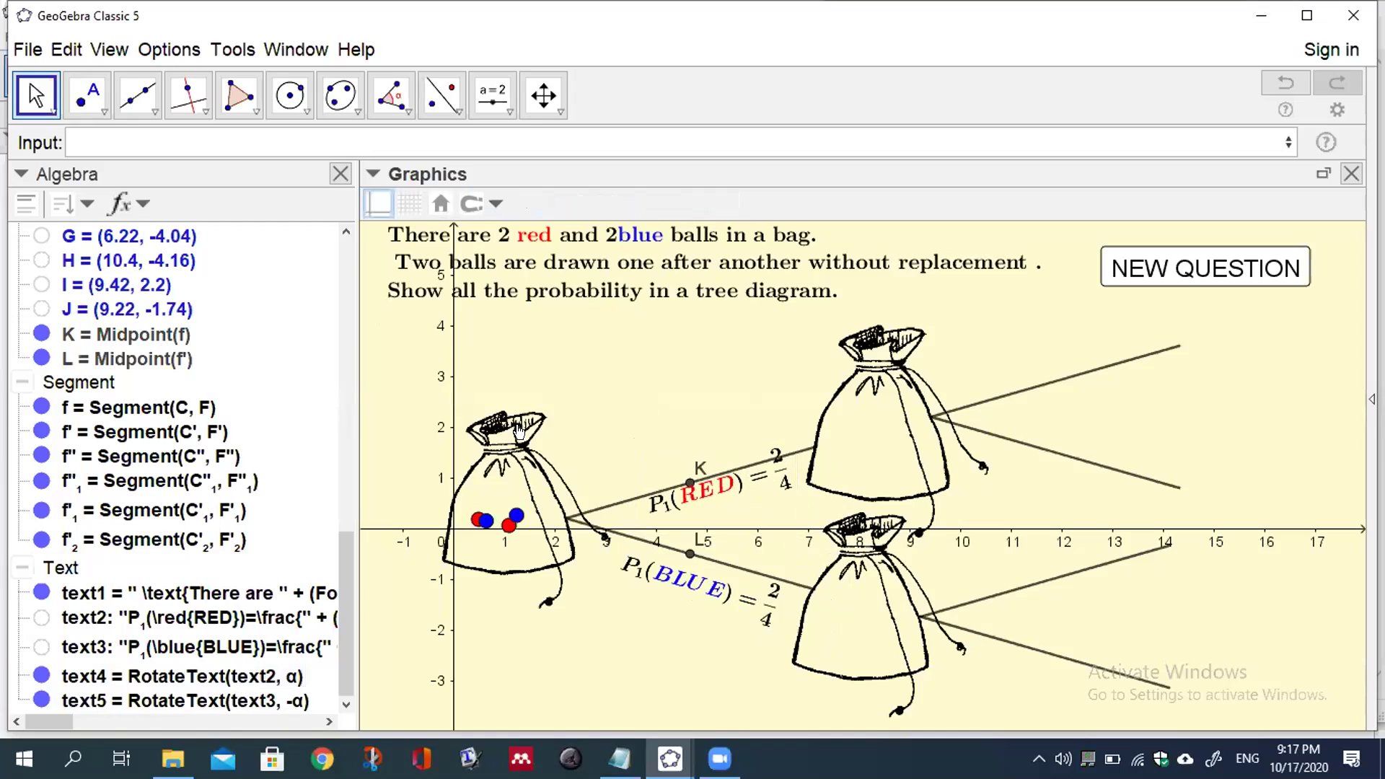
pyautogui.click(41, 333)
pyautogui.click(42, 358)
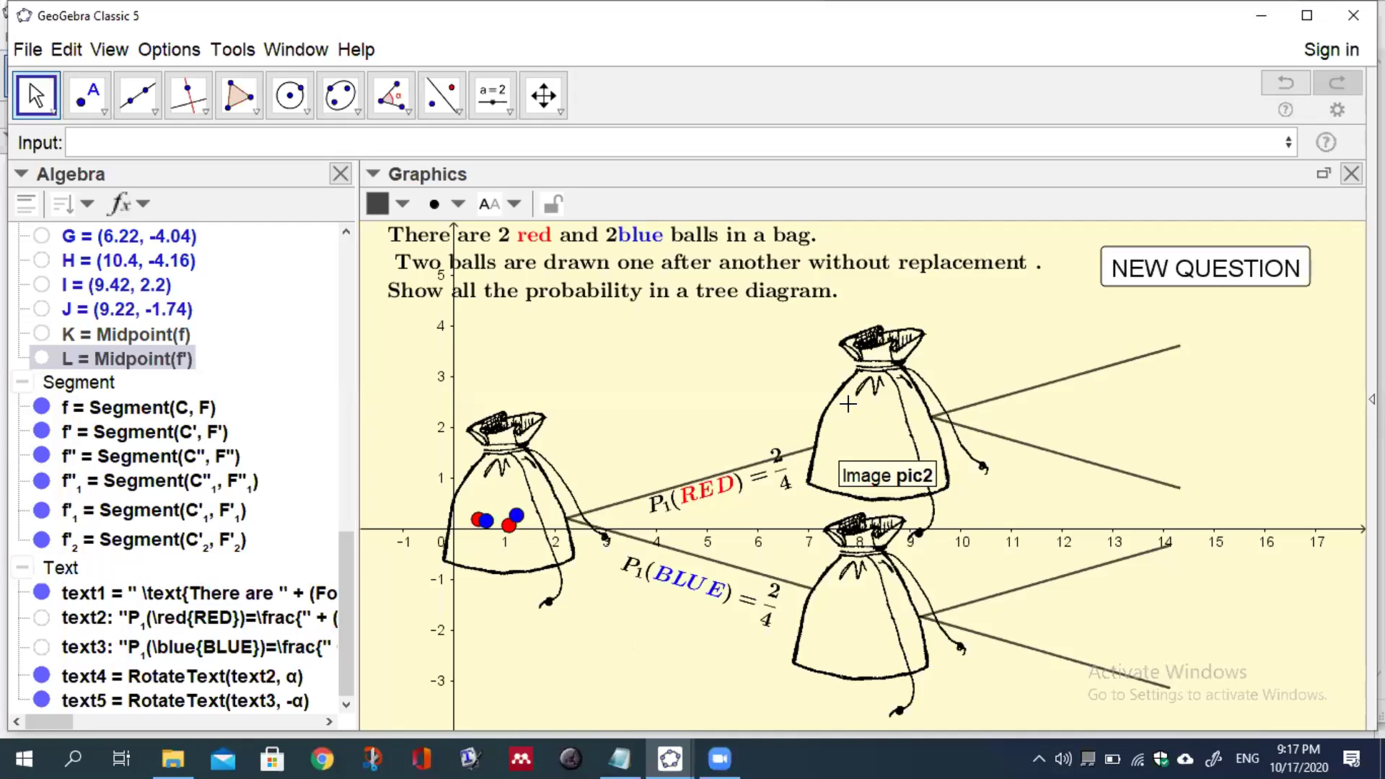
# Step: Begin defining list x3 as a Sample with size and replacement arguments, nesting a Sequence with an increment as its list
pyautogui.click(72, 137)
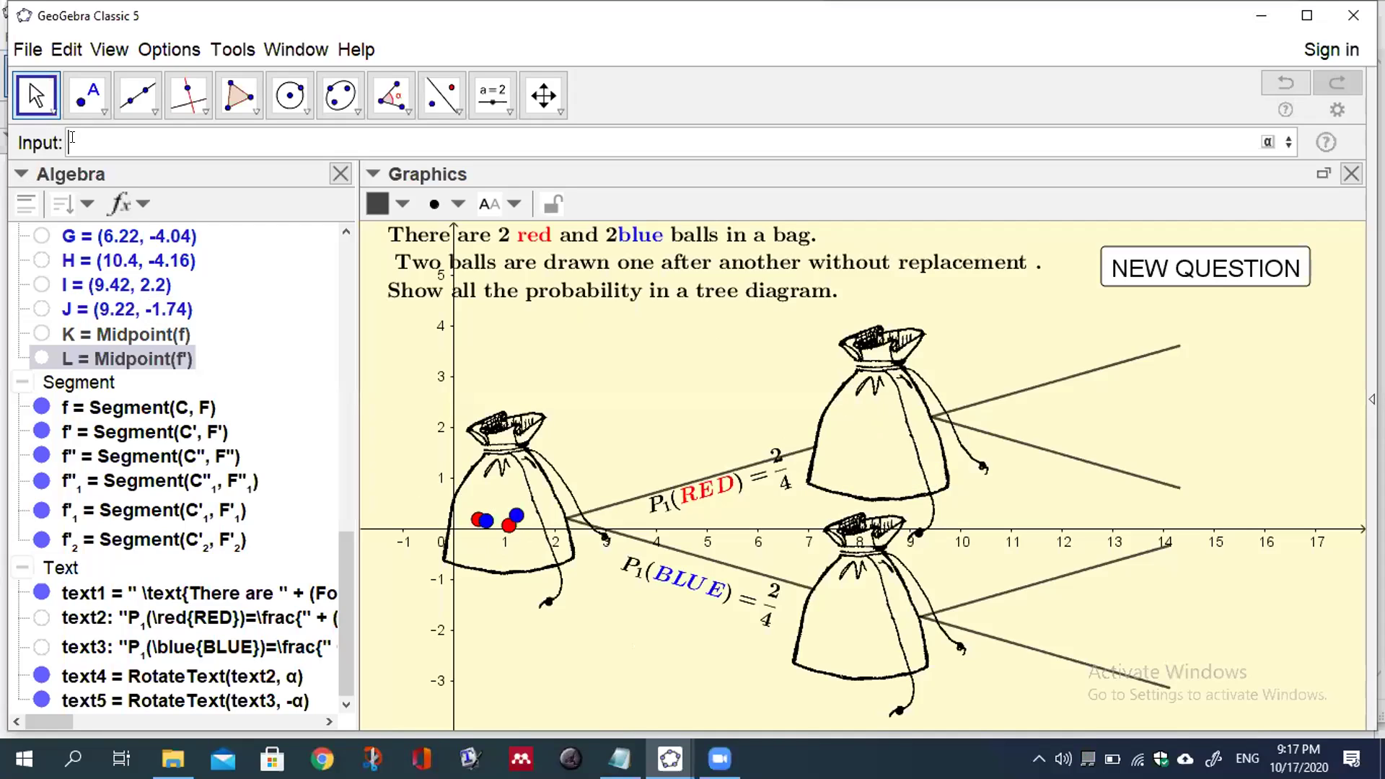
pyautogui.write('x 3')
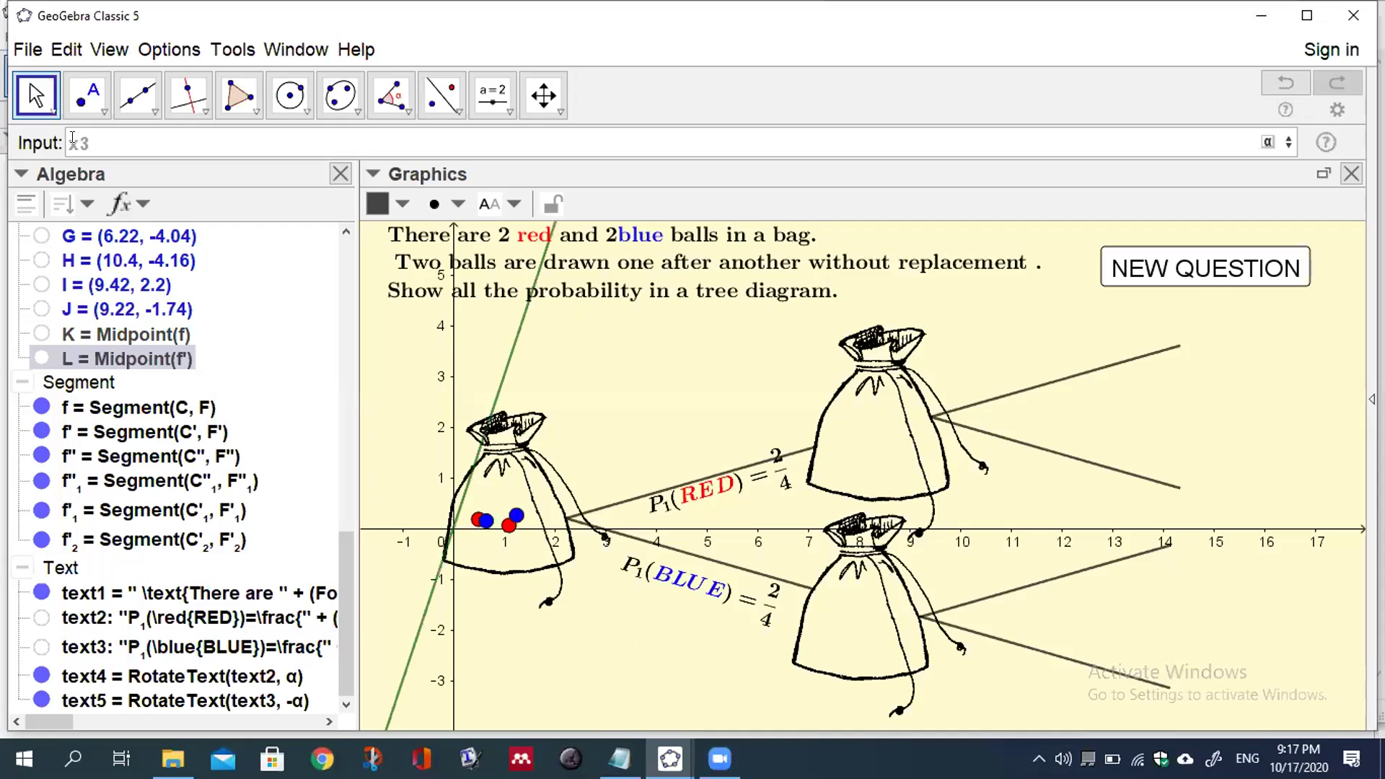
pyautogui.write('=sam')
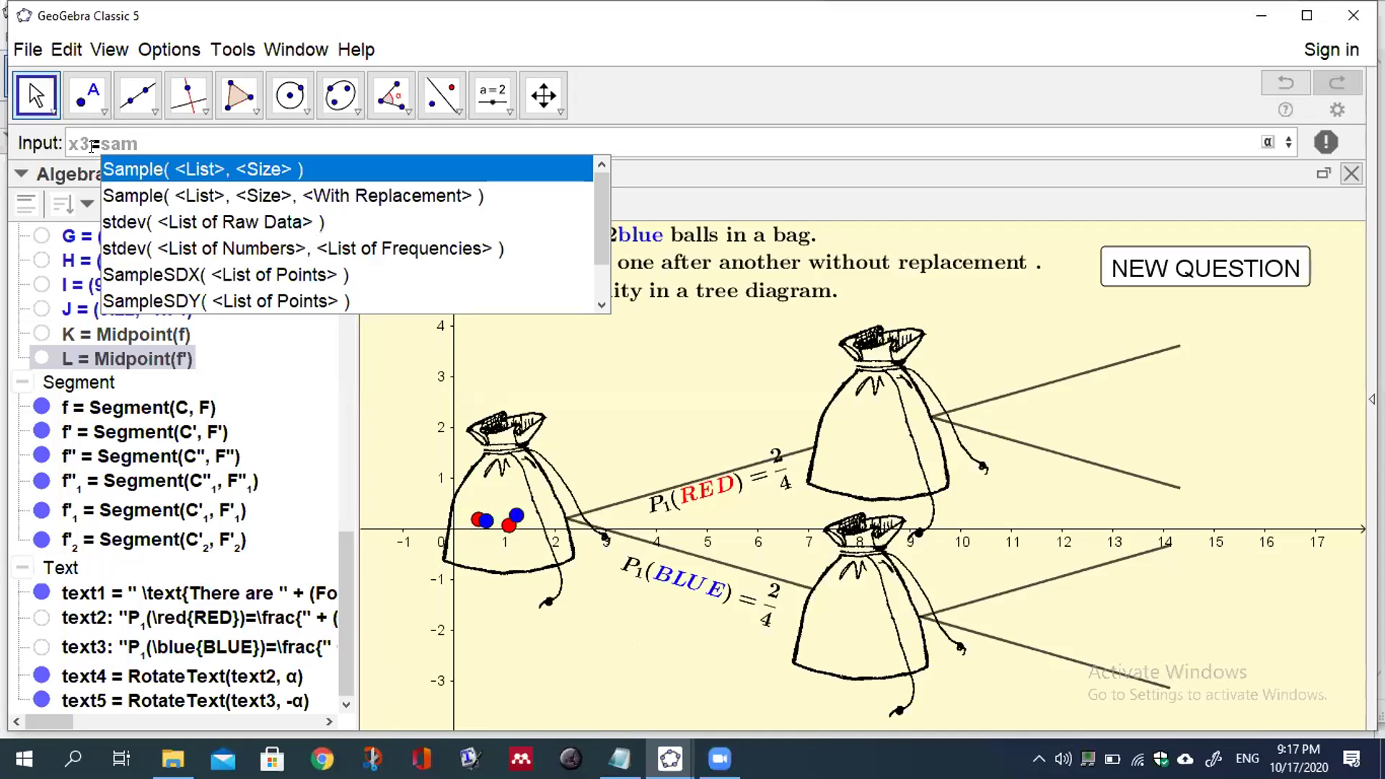
pyautogui.click(150, 196)
pyautogui.write('seq, <Size>, <With Replacement> )')
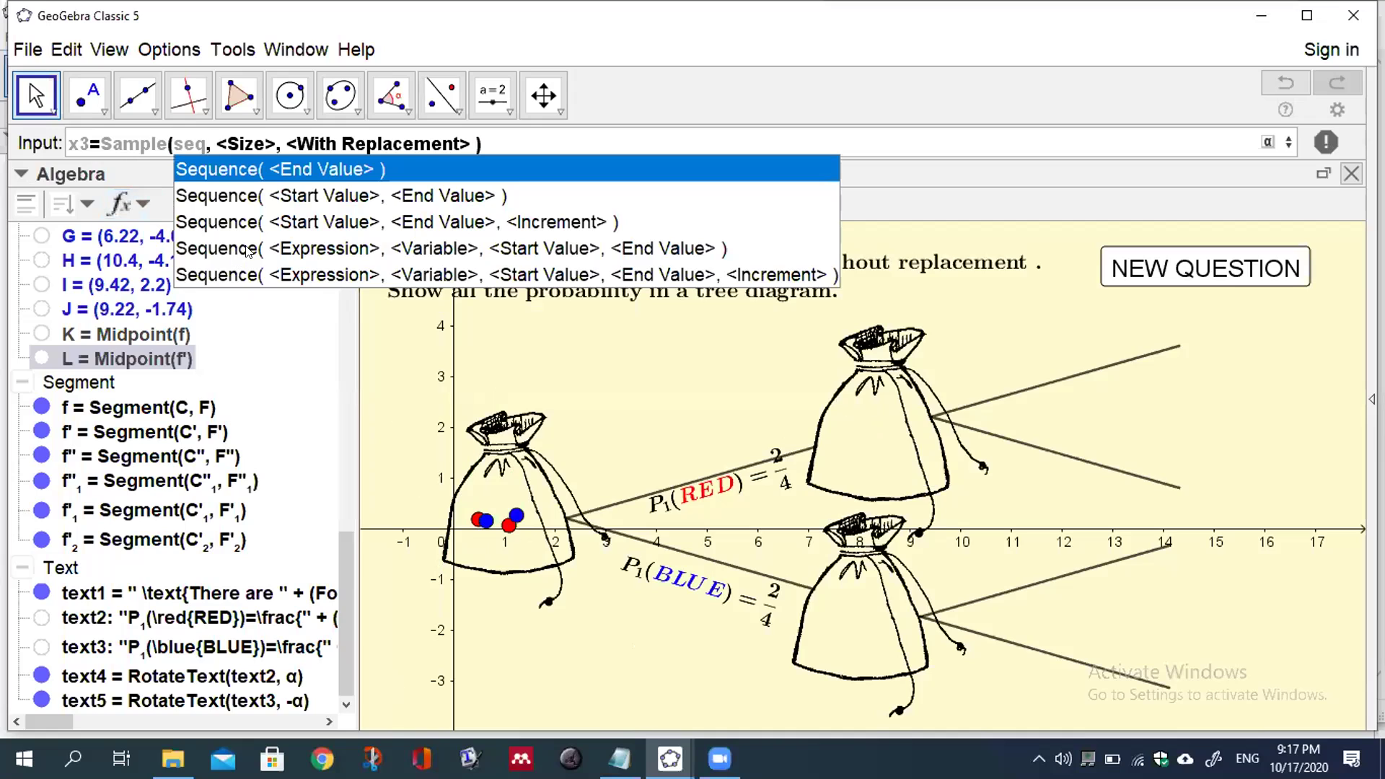
pyautogui.click(264, 273)
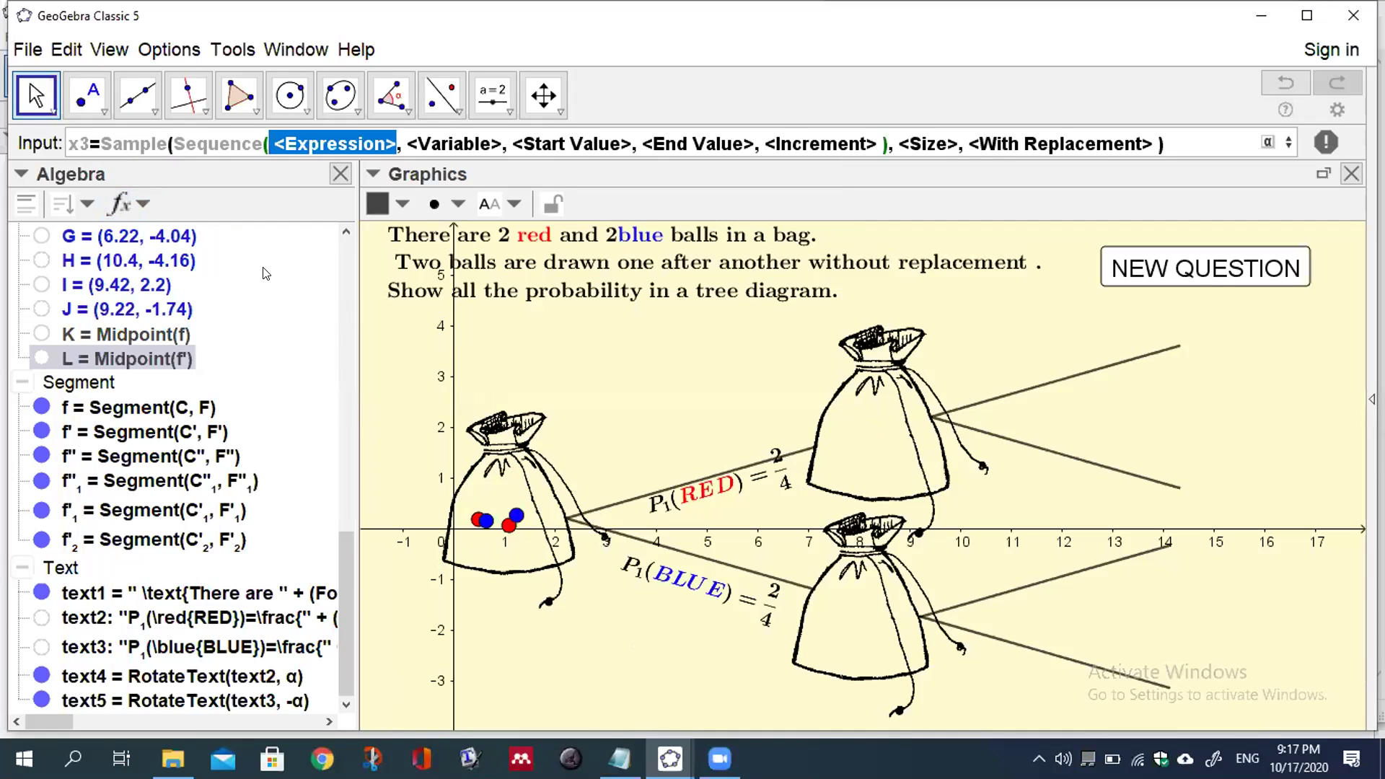
# Step: Enter i+1 as the expression and i as the variable of the nested Sequence in x3
pyautogui.write('i')
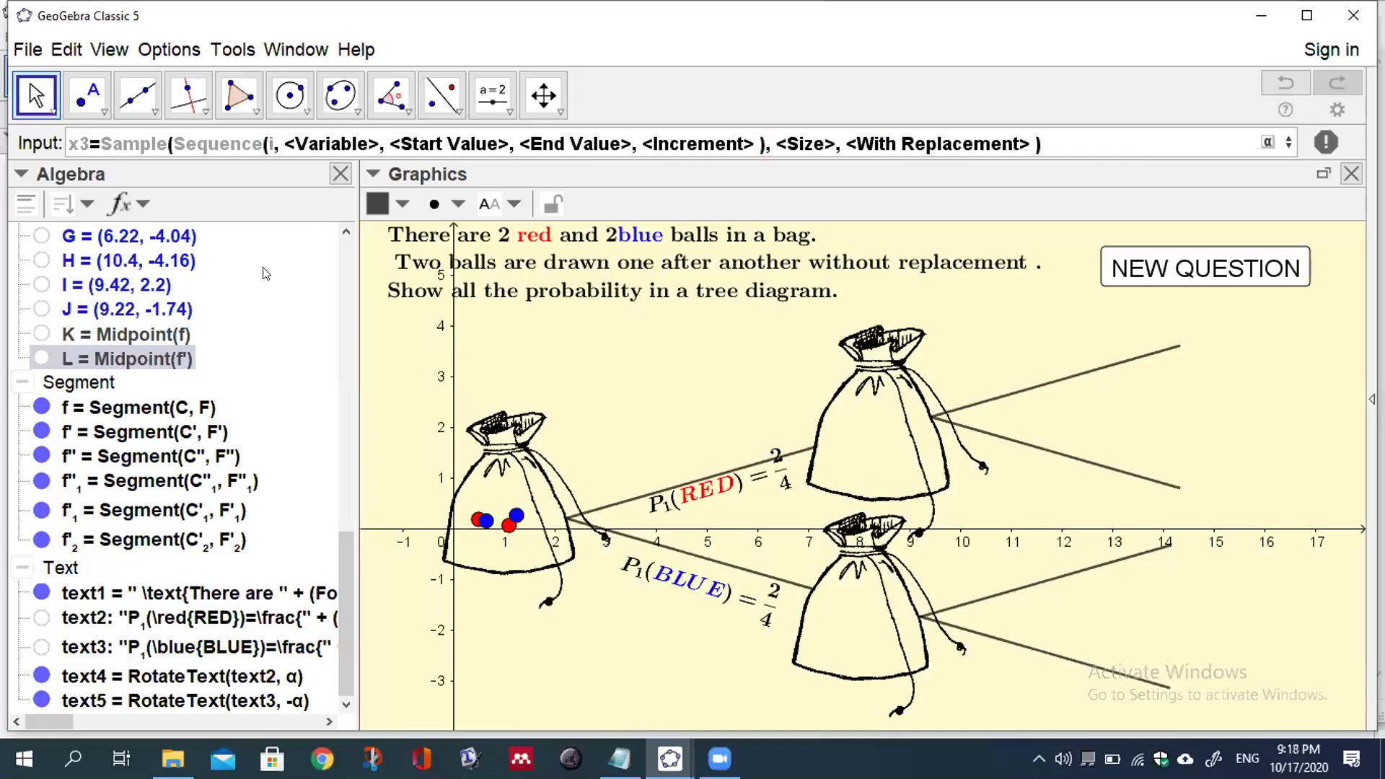
pyautogui.write('+')
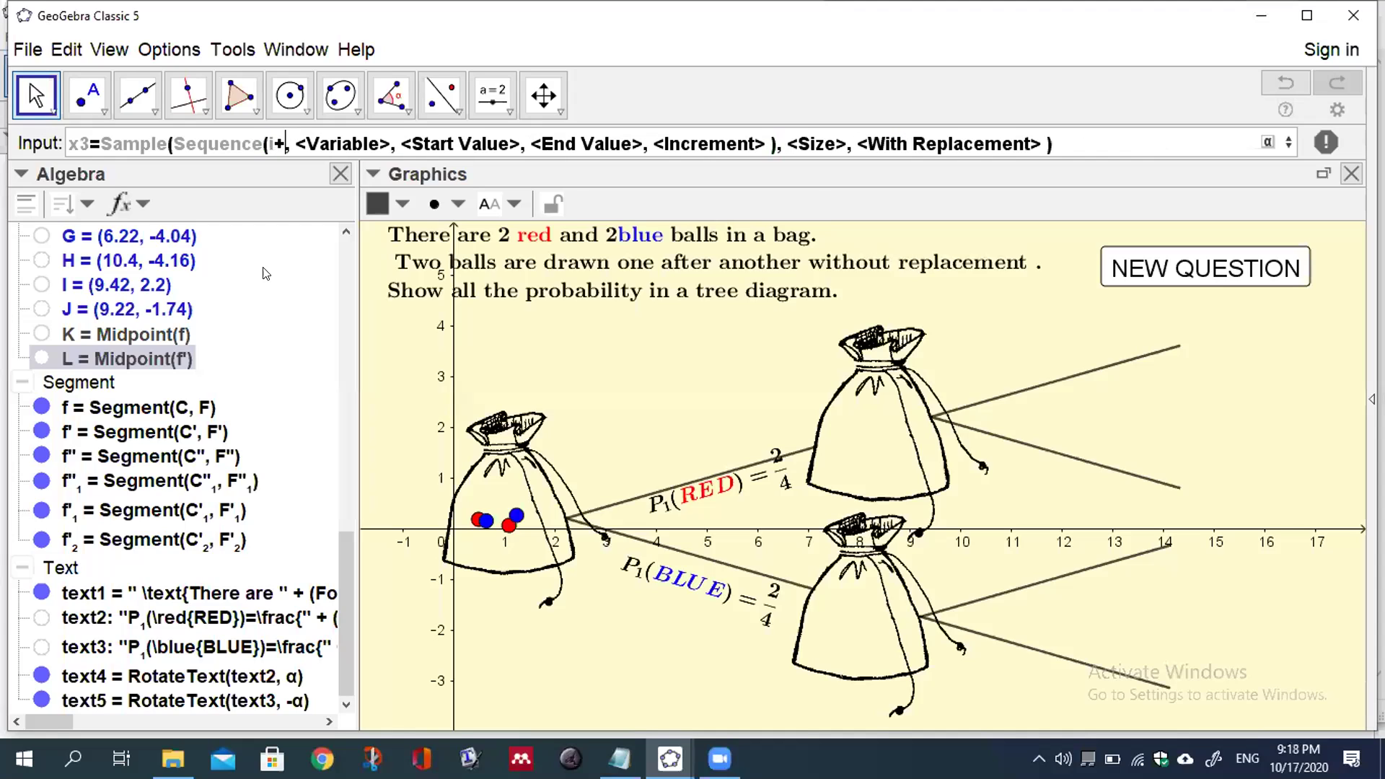
pyautogui.write('1')
pyautogui.press('Tab')
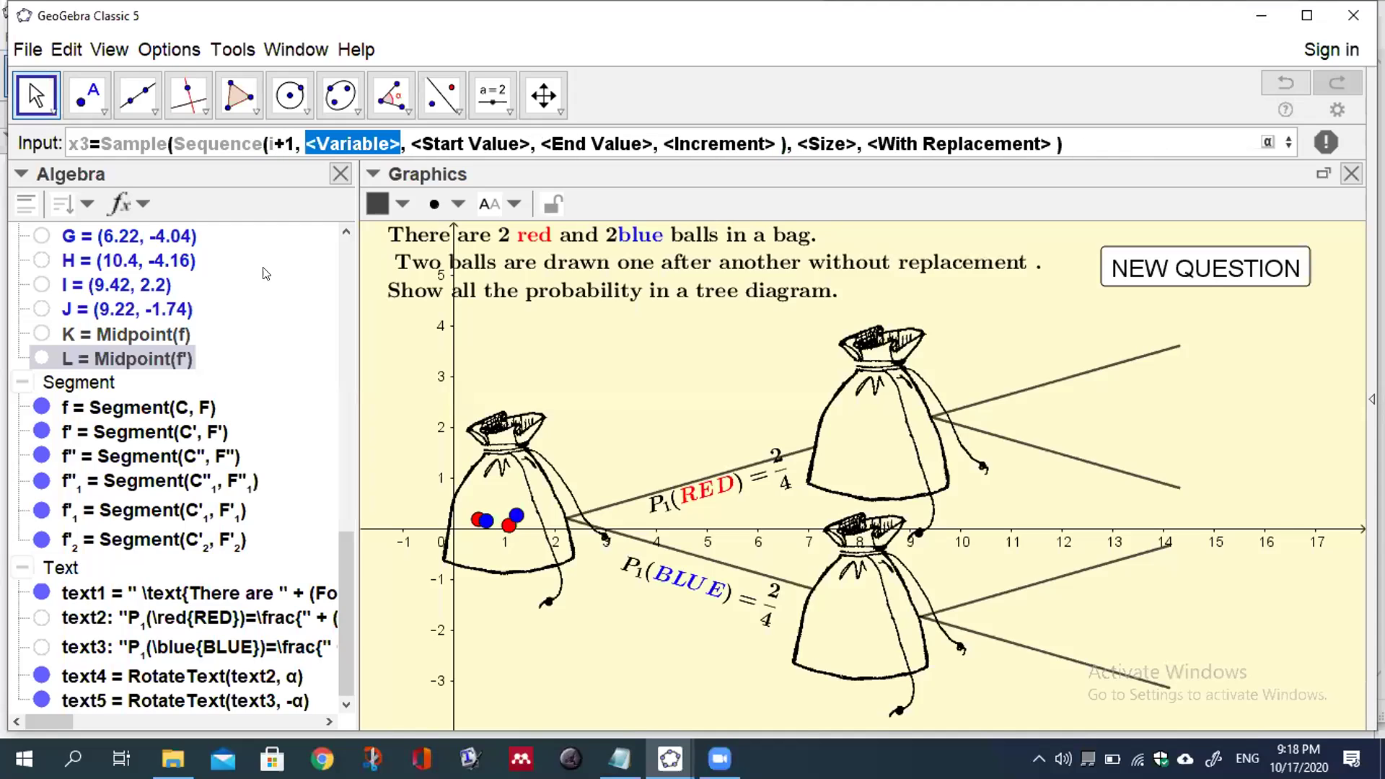
pyautogui.write('i')
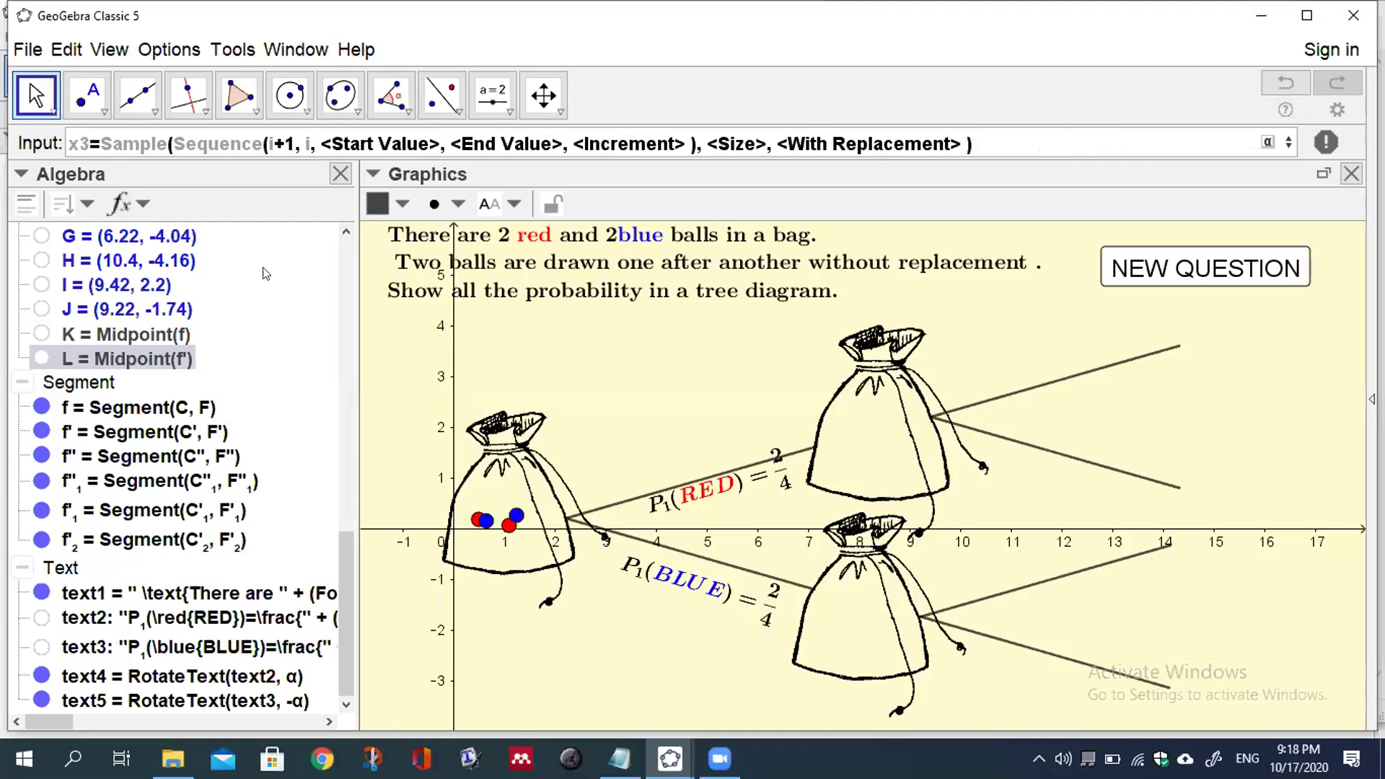
# Step: Set the nested Sequence in x3 to start at 6.5, end at 8 and increment by 0.2
pyautogui.press('Tab')
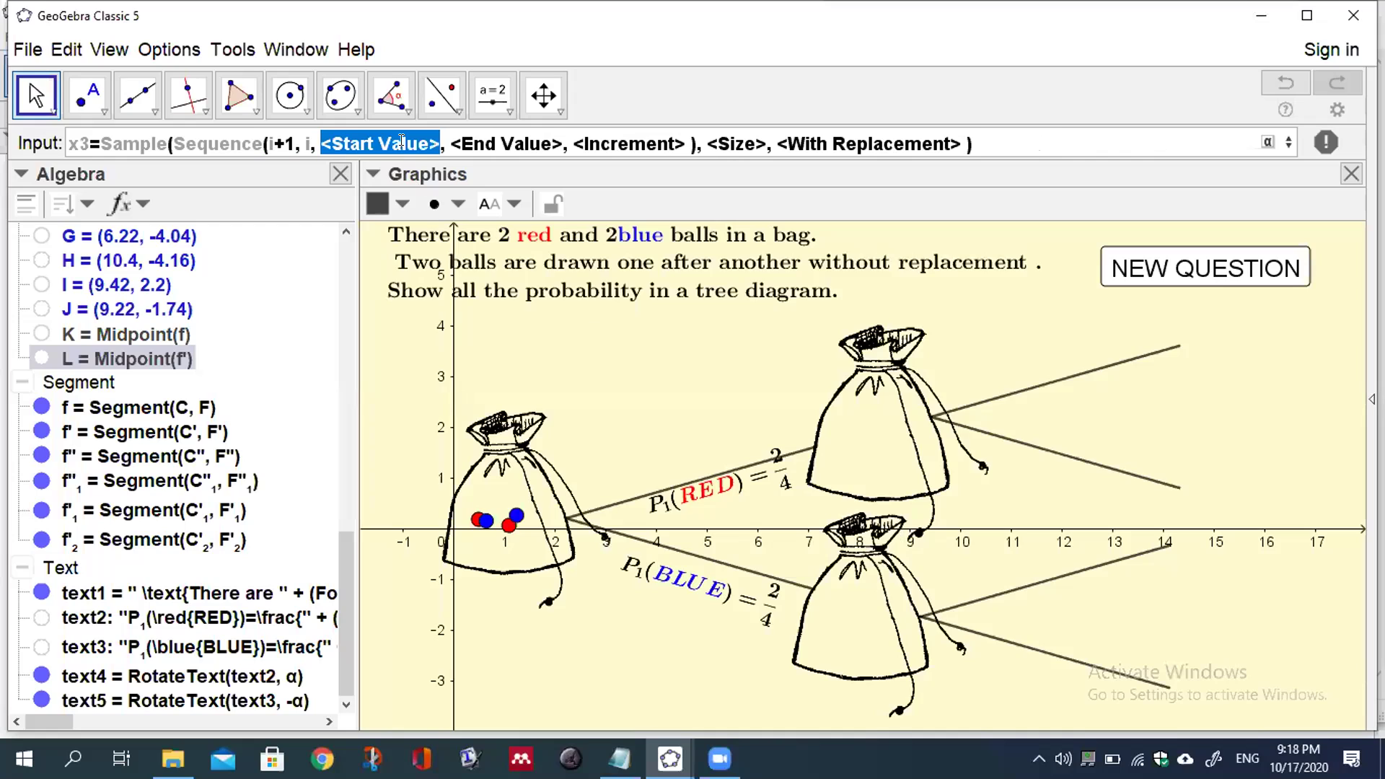
pyautogui.write('6.')
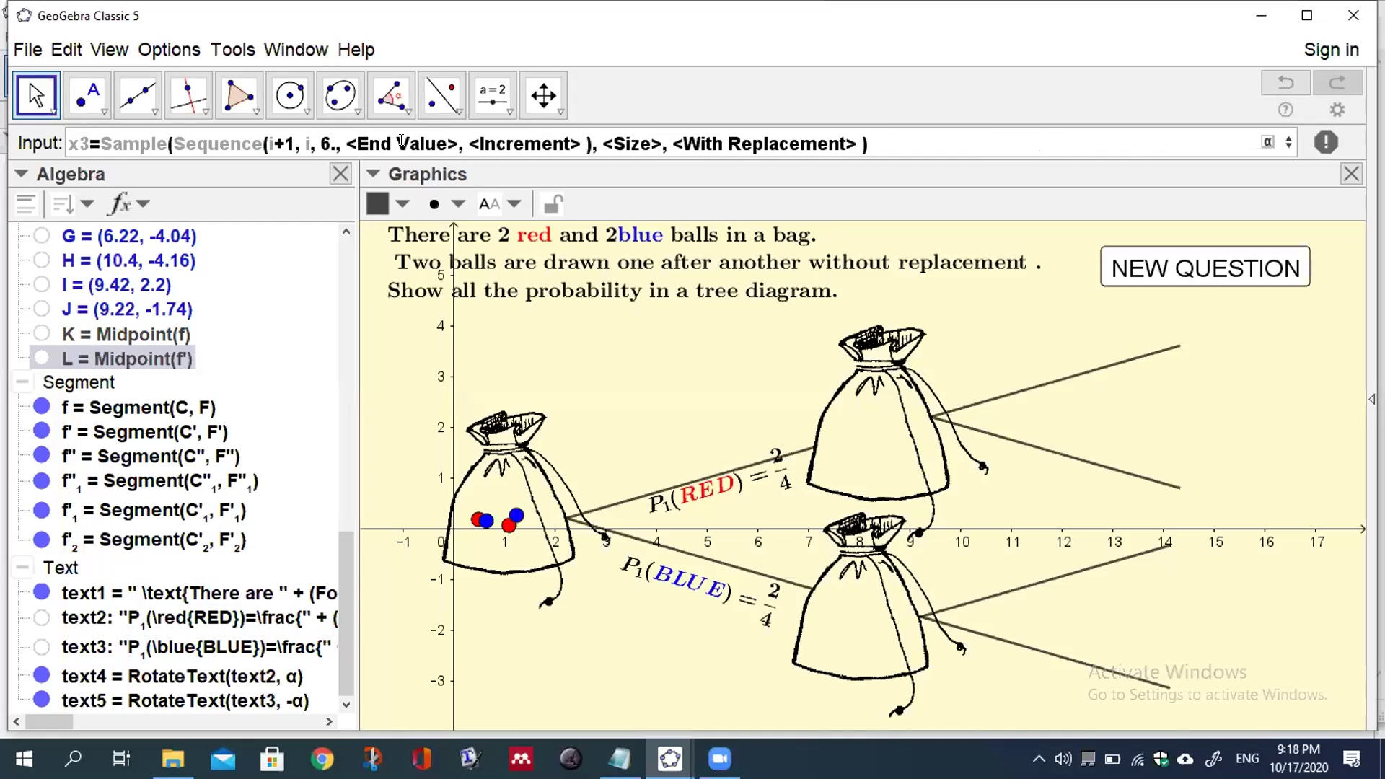
pyautogui.write('5')
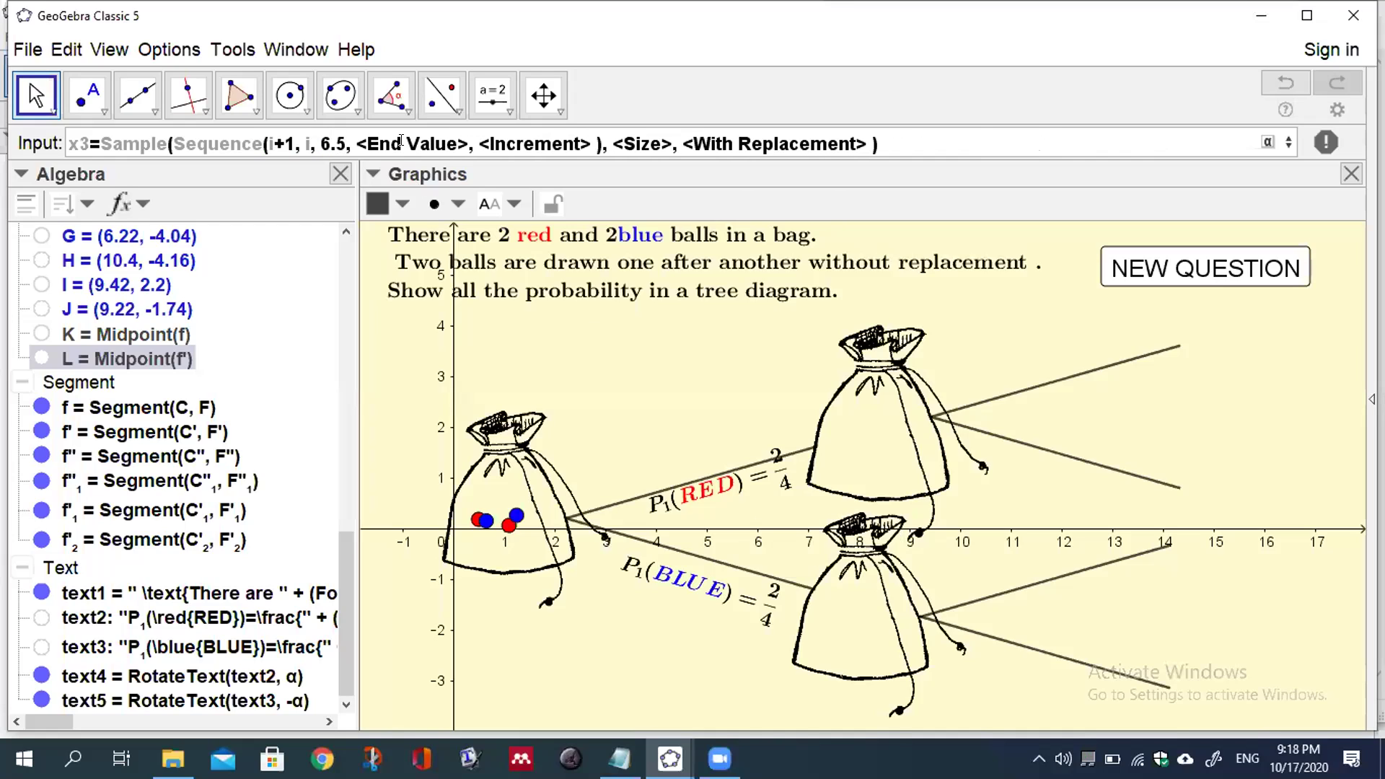
pyautogui.click(400, 141)
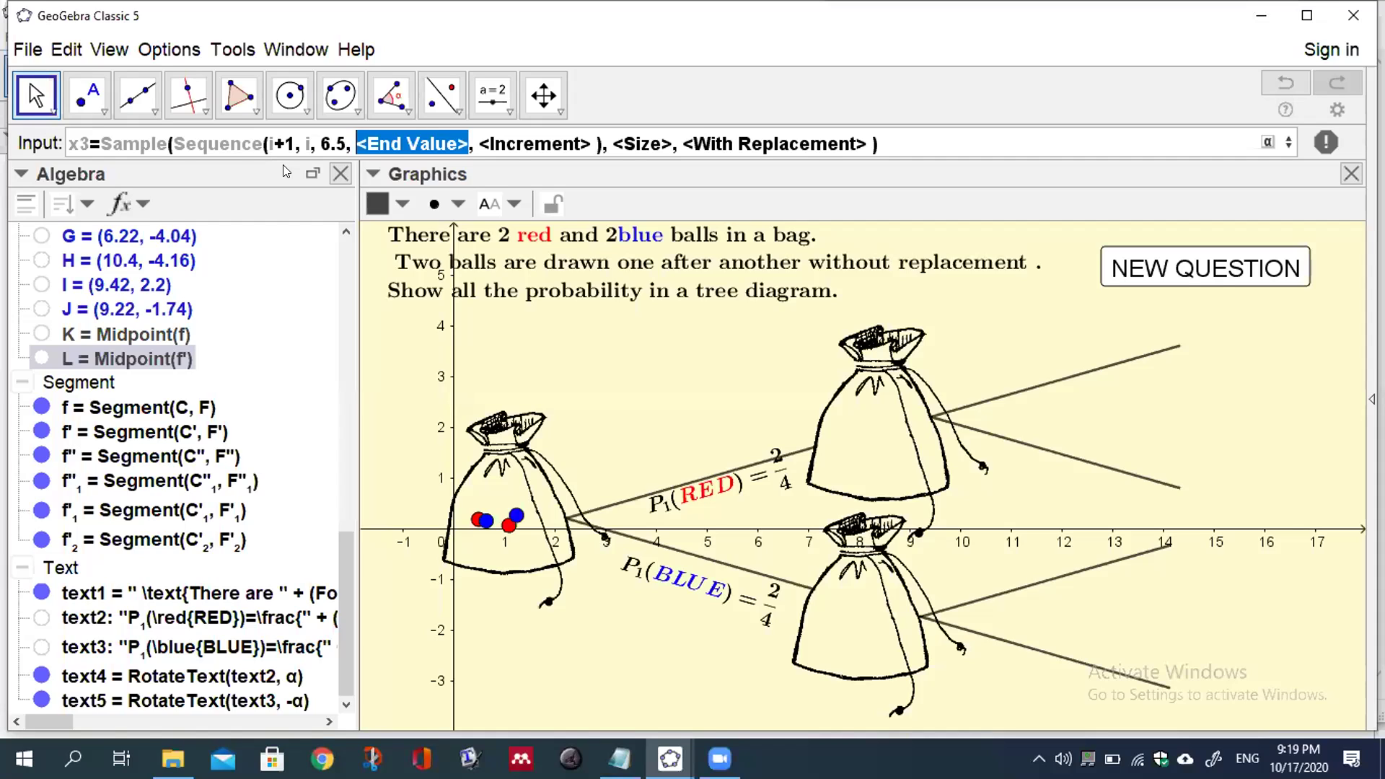
pyautogui.write('6')
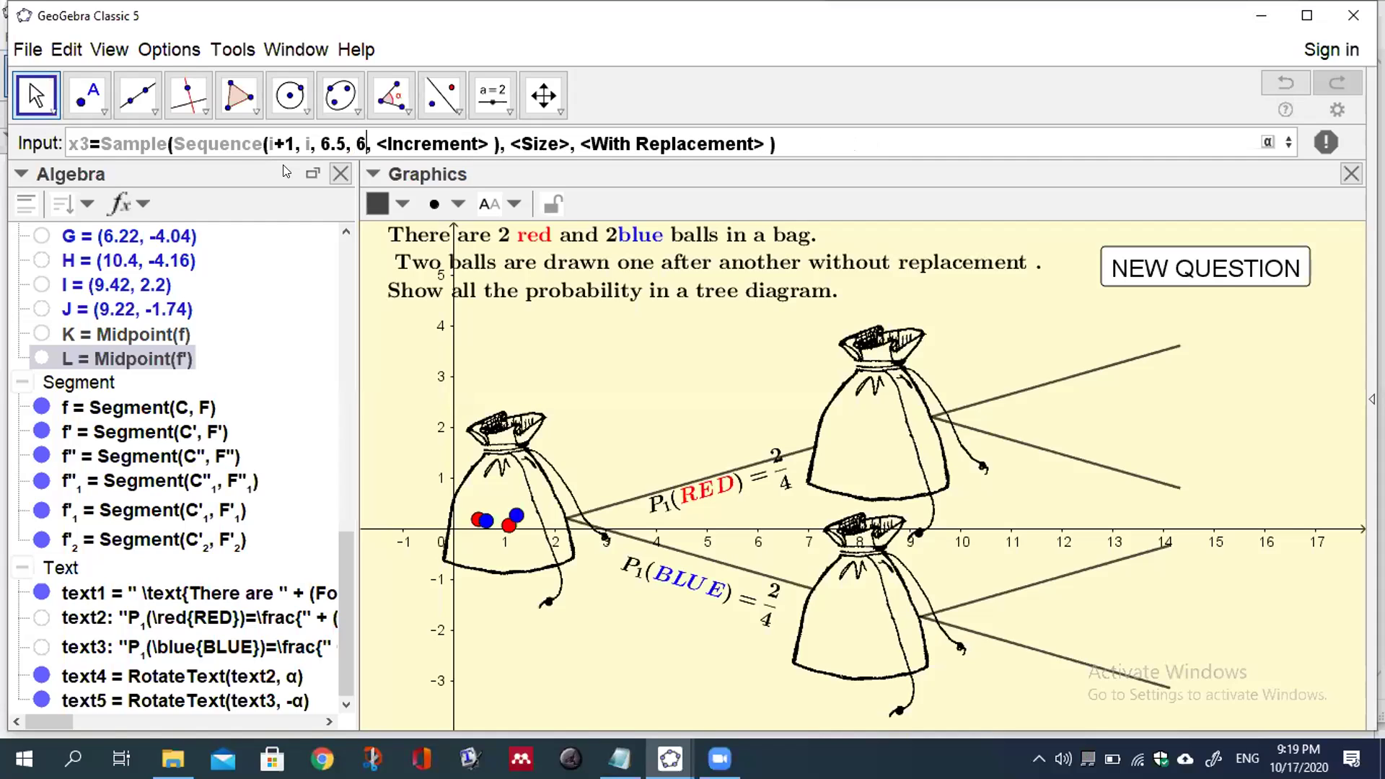
pyautogui.press('BackSpace')
pyautogui.write('8')
pyautogui.press('Tab')
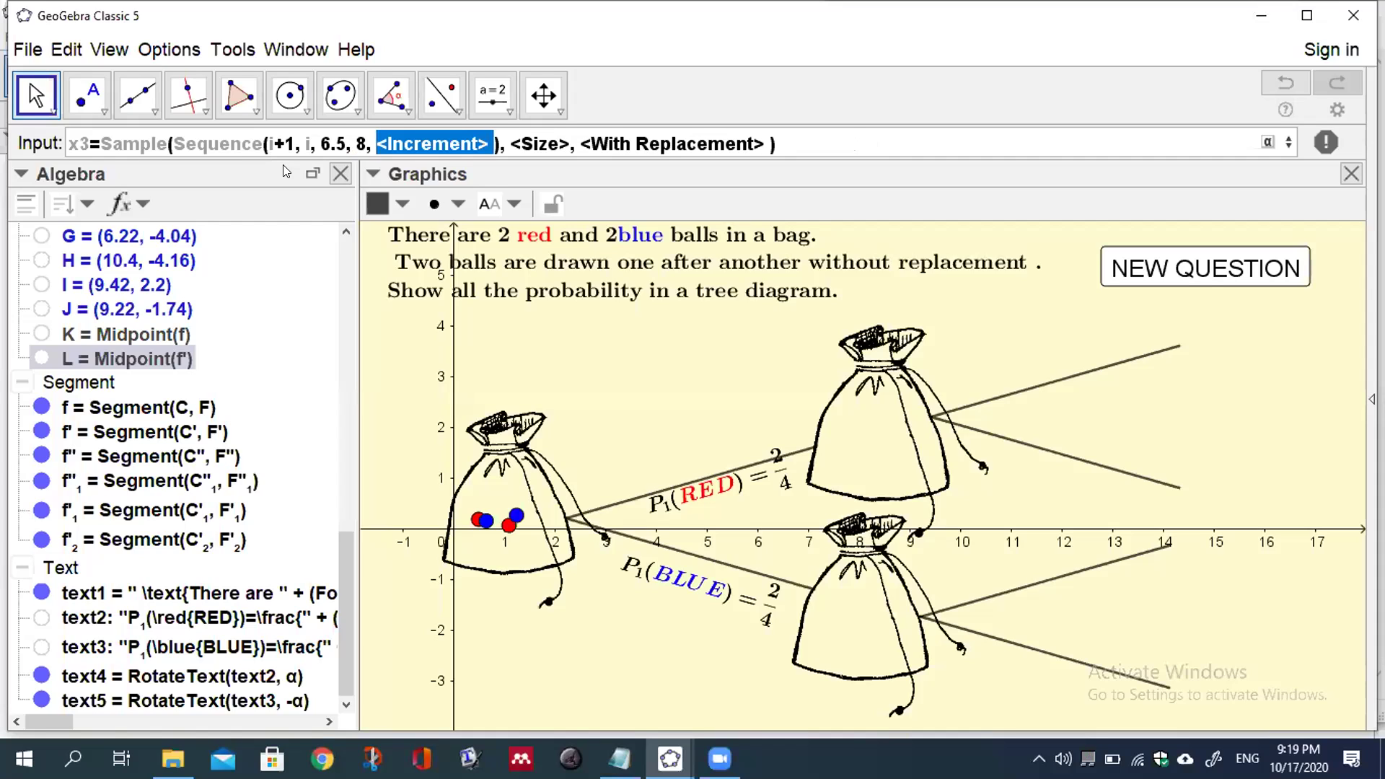
pyautogui.write('0.')
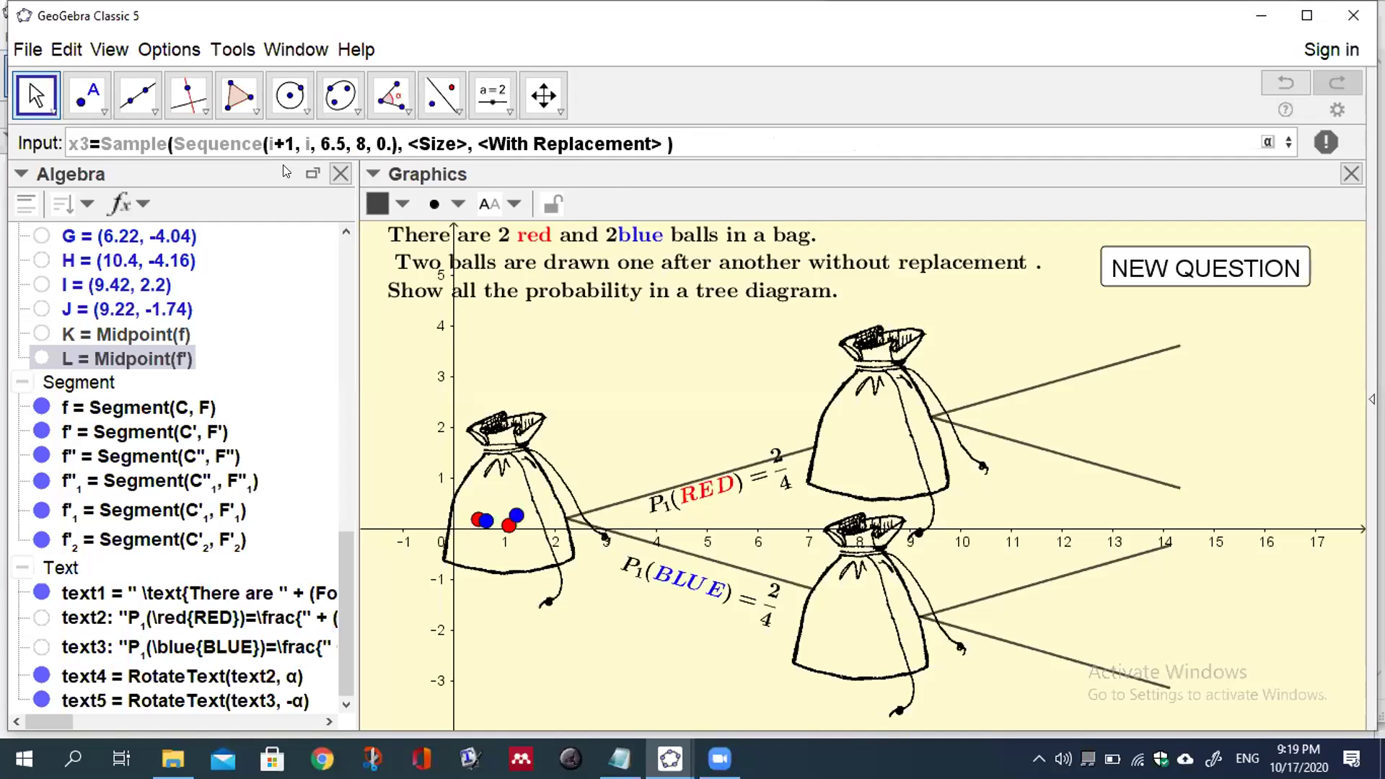
pyautogui.write('2')
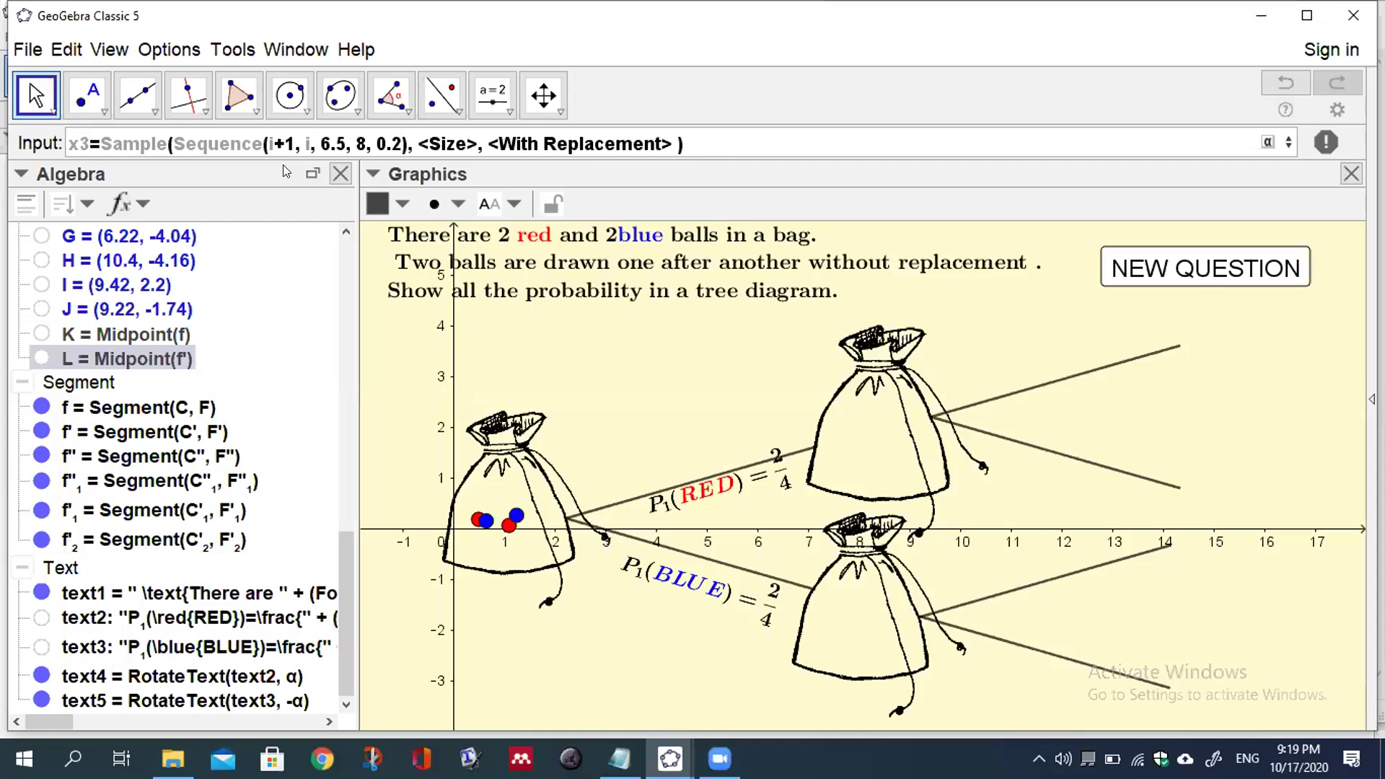
# Step: Set the x3 sample size to red-1 and With Replacement to false, and create the list
pyautogui.press('Tab')
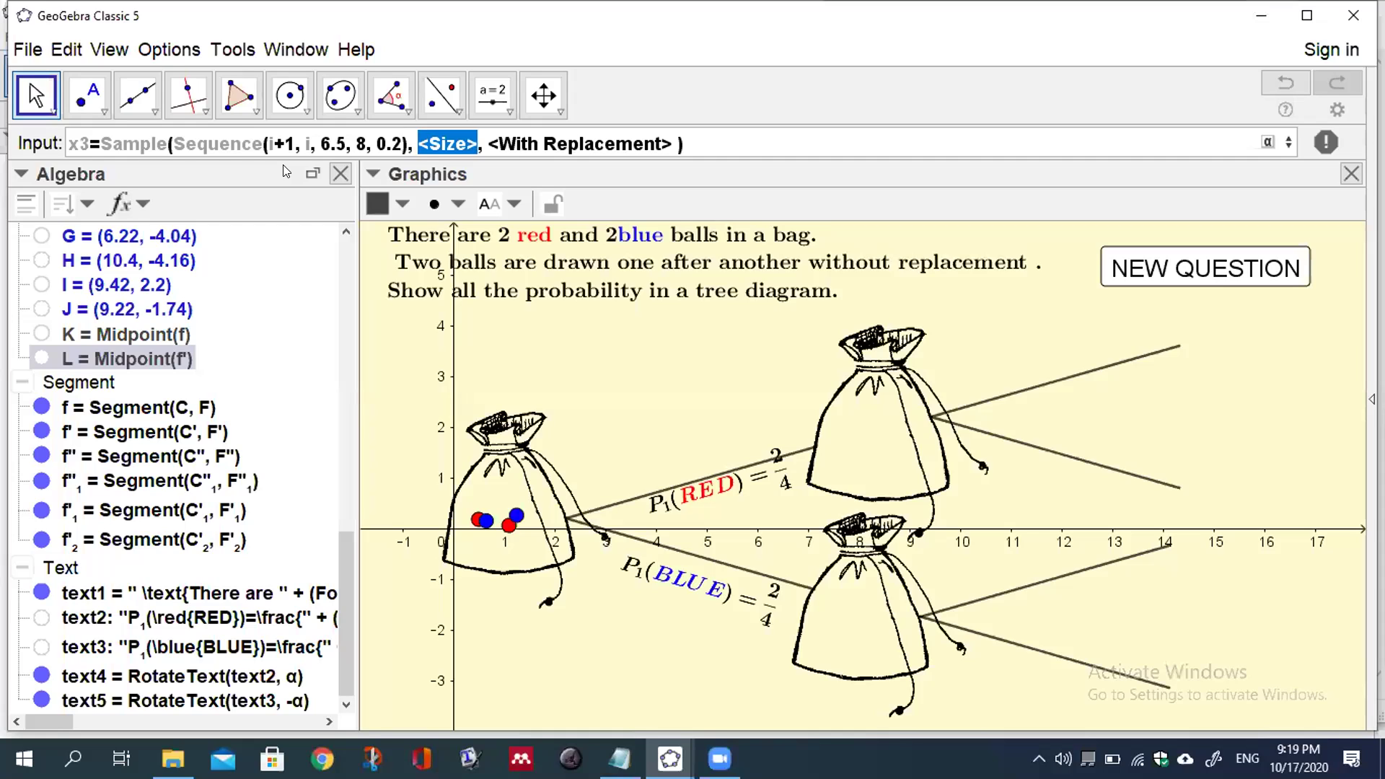
pyautogui.write('red')
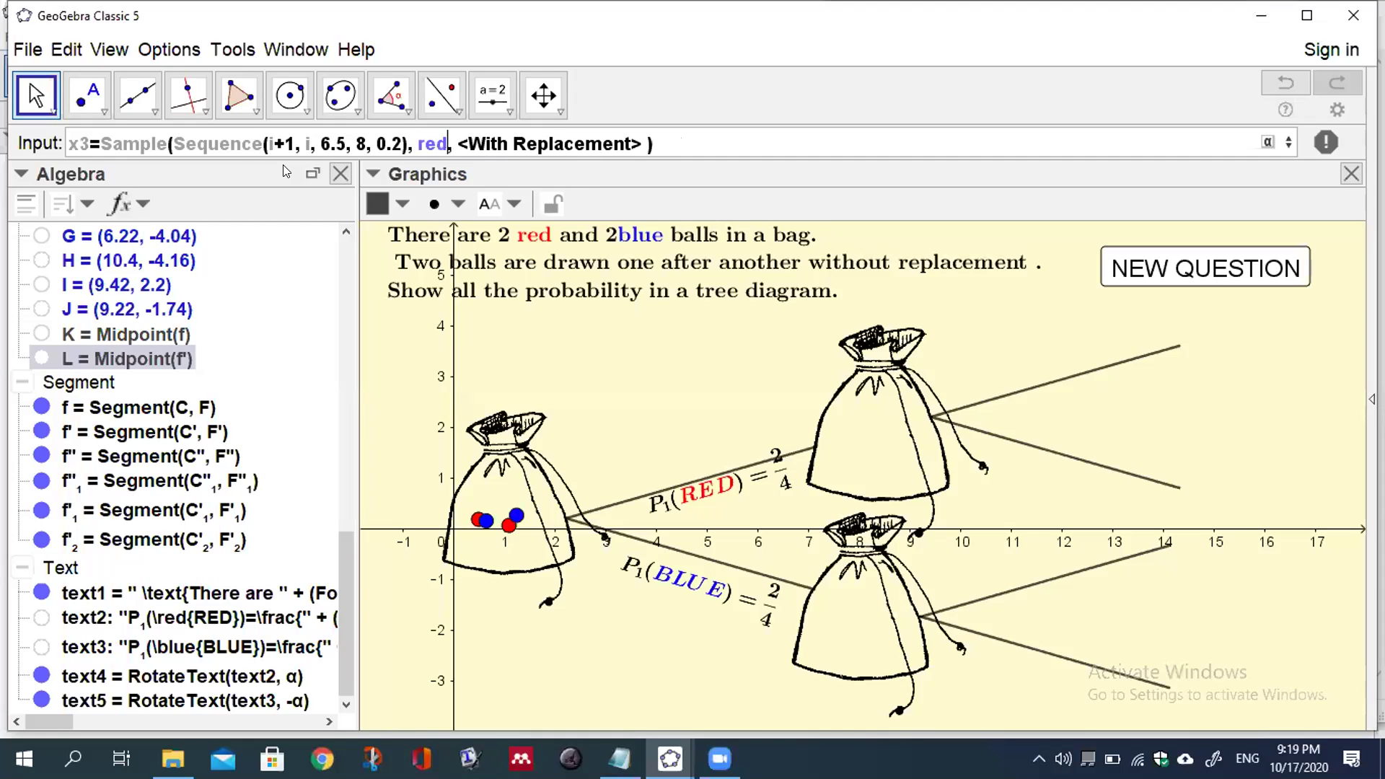
pyautogui.write('-1')
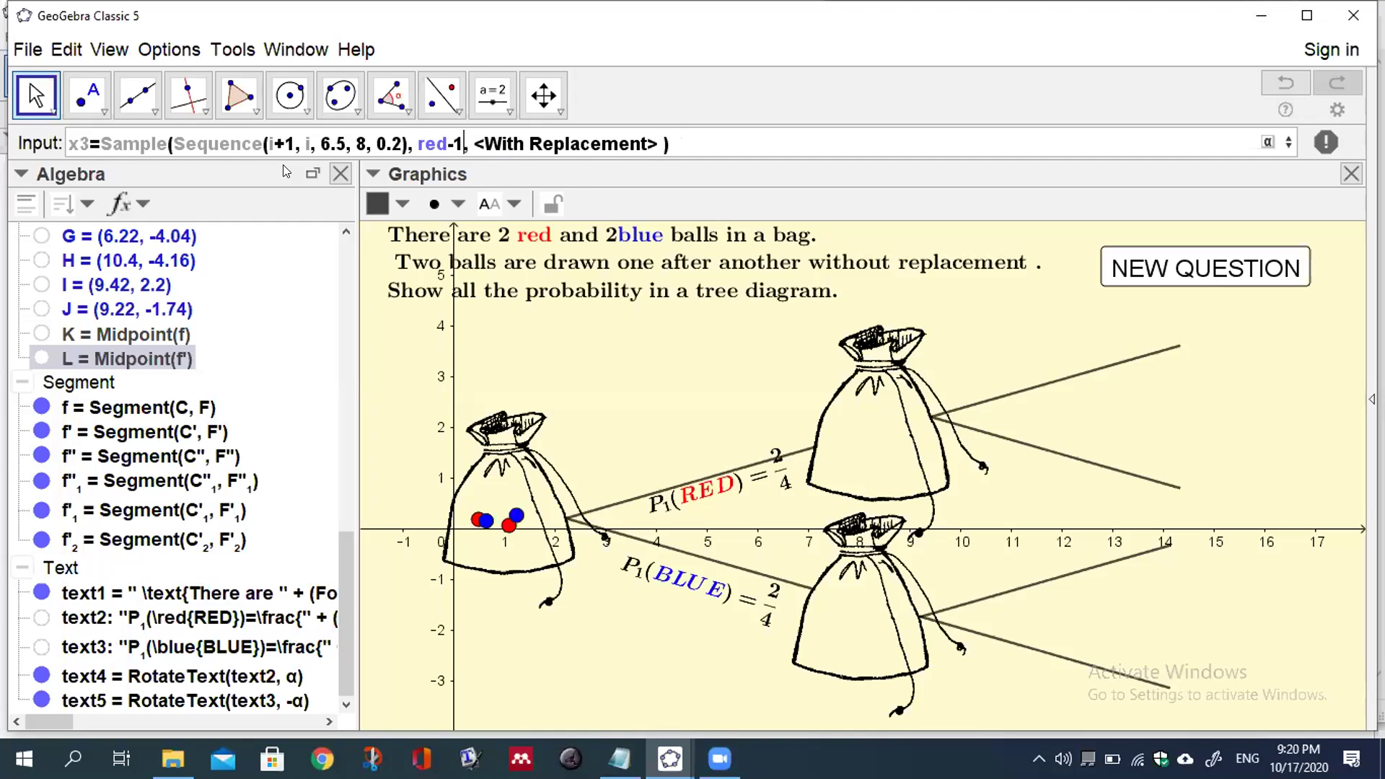
pyautogui.press('Tab')
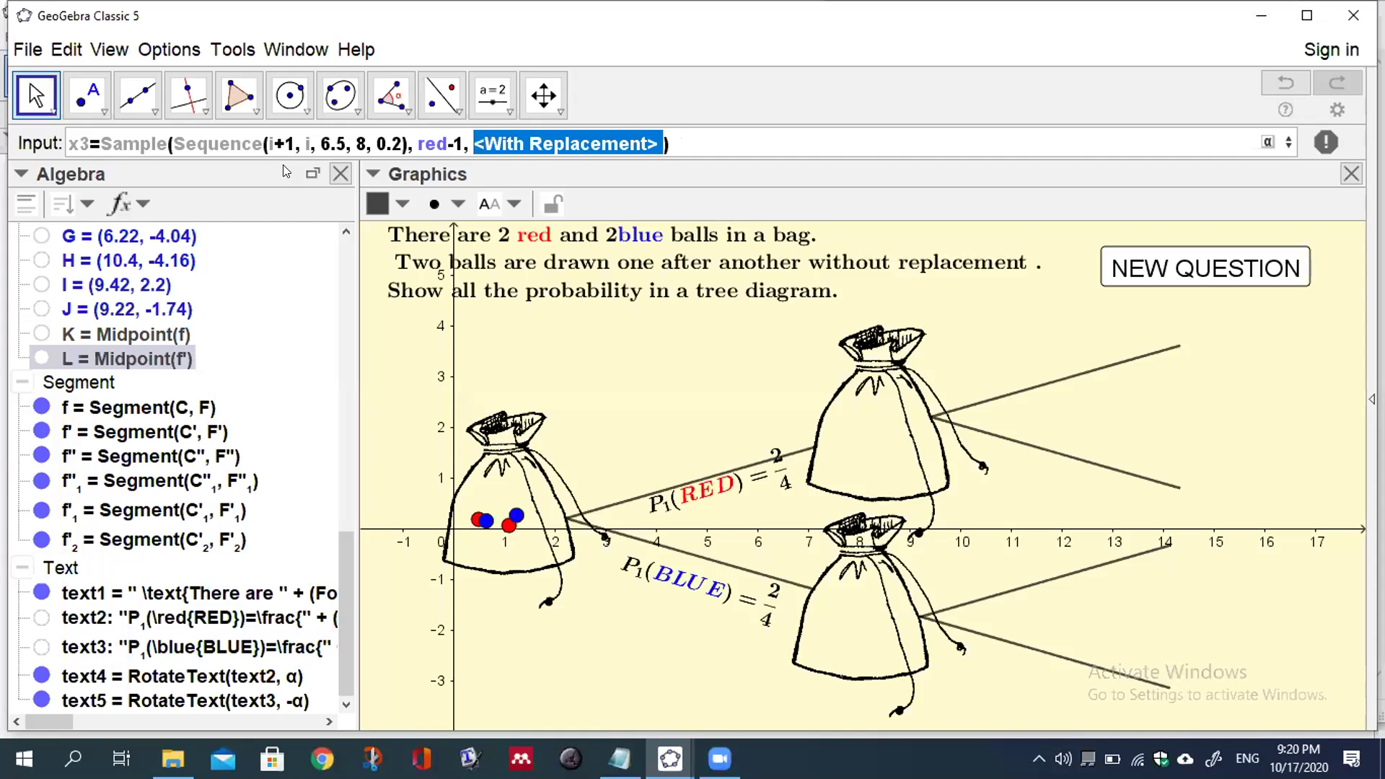
pyautogui.write('false')
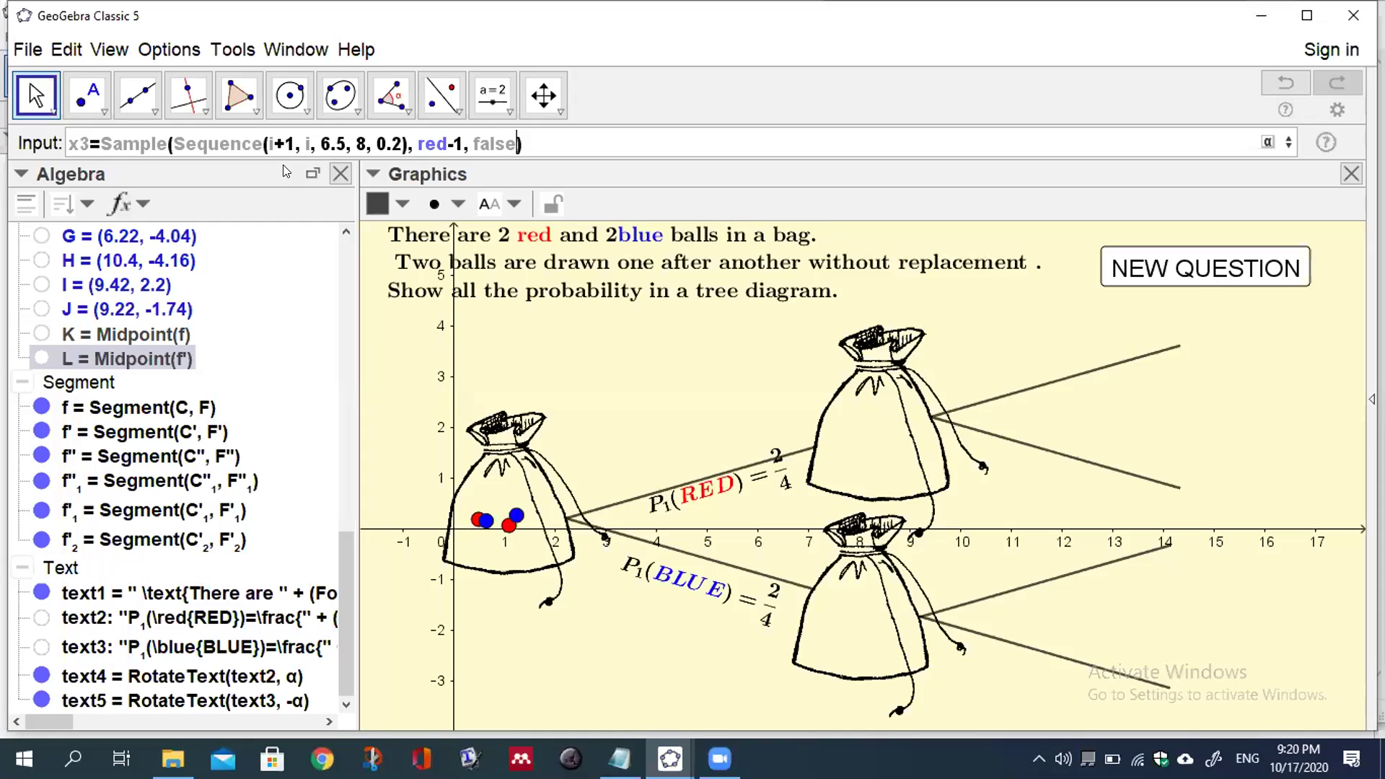
pyautogui.moveTo(517, 139); pyautogui.dragTo(61, 130)
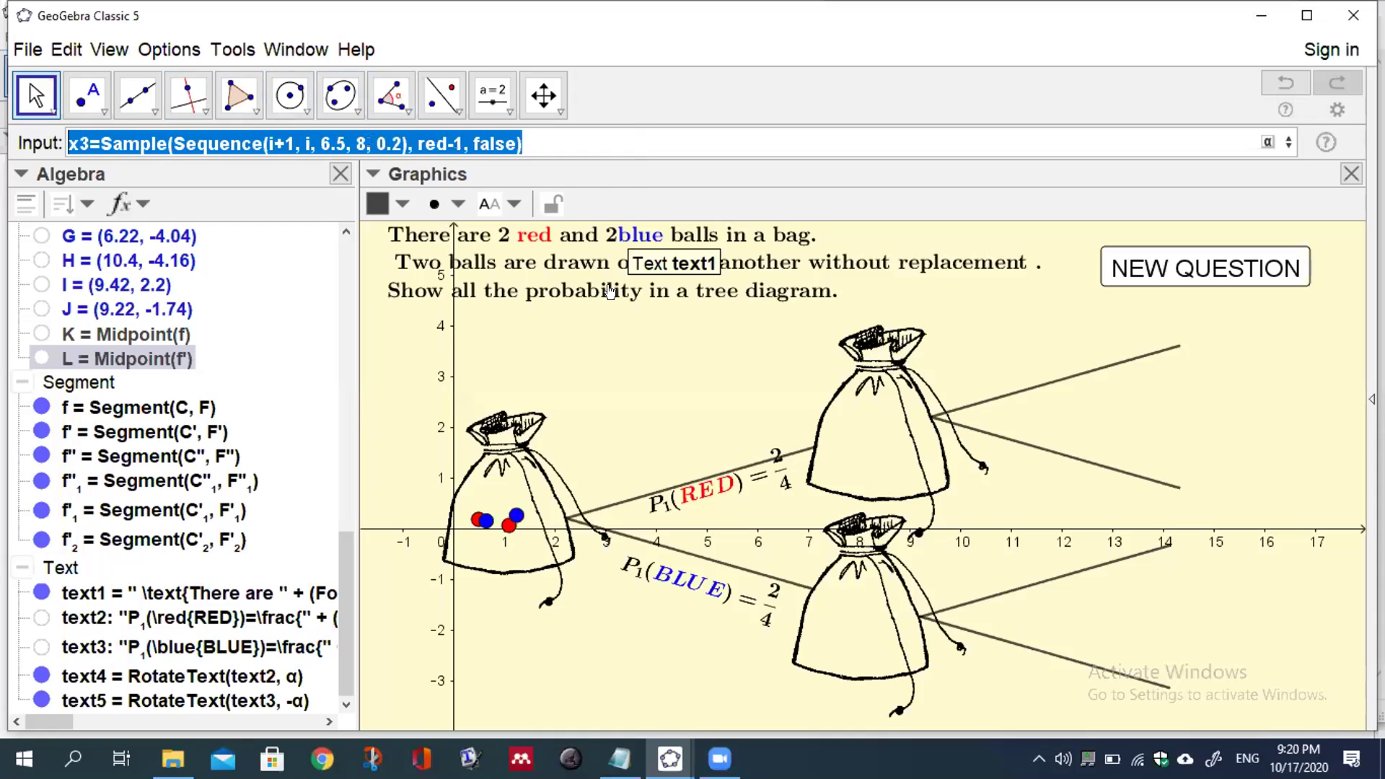
pyautogui.click(528, 130)
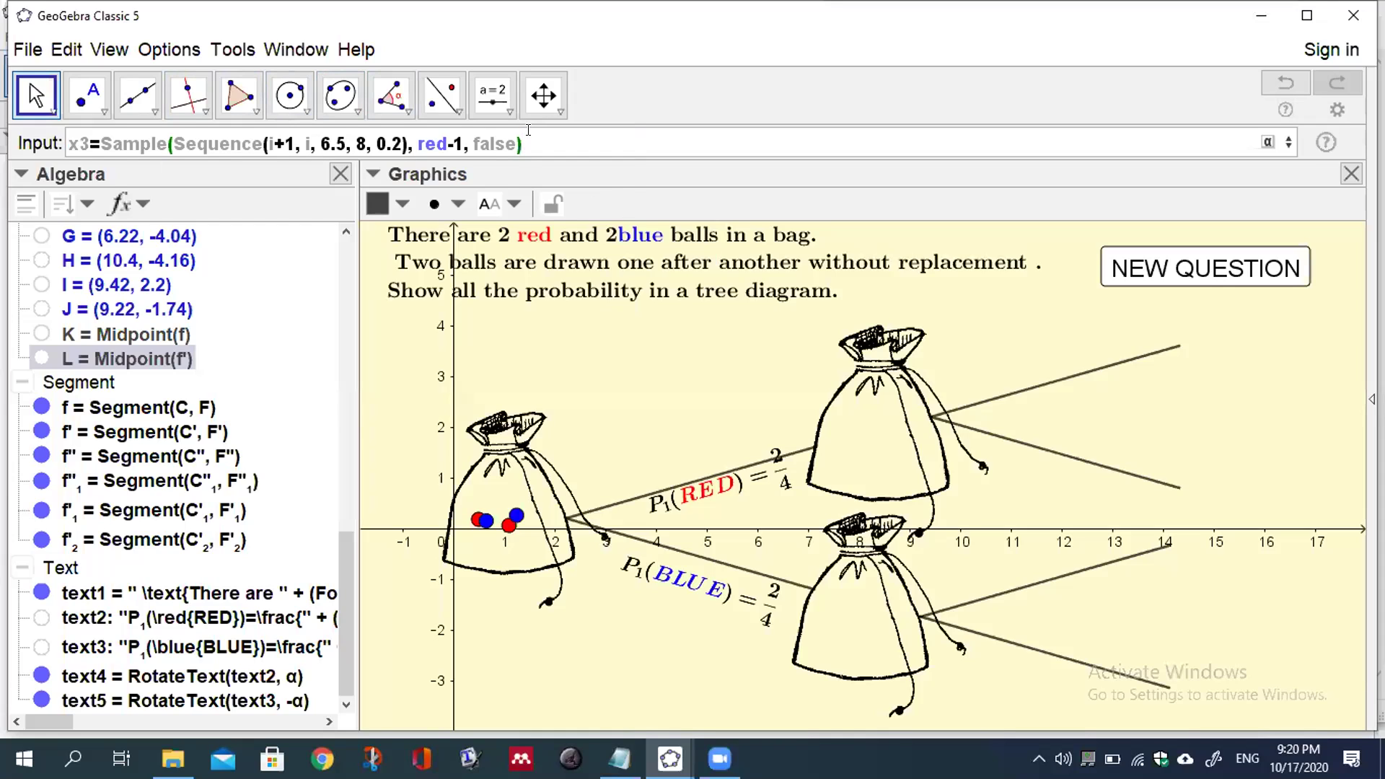
pyautogui.press('Return')
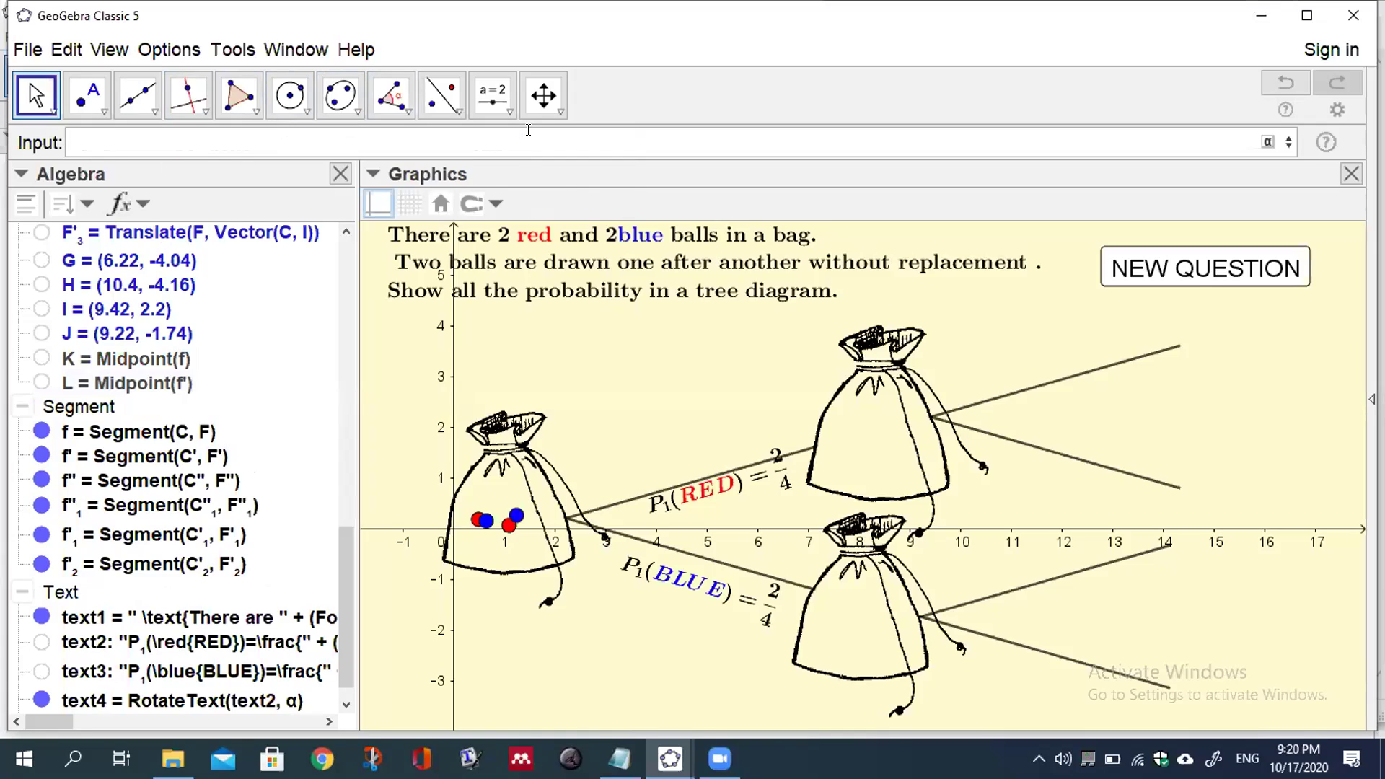
# Step: Begin defining list y3 as a Sample with size and replacement arguments, nesting a Sequence with an increment as its list
pyautogui.write('y3=sam')
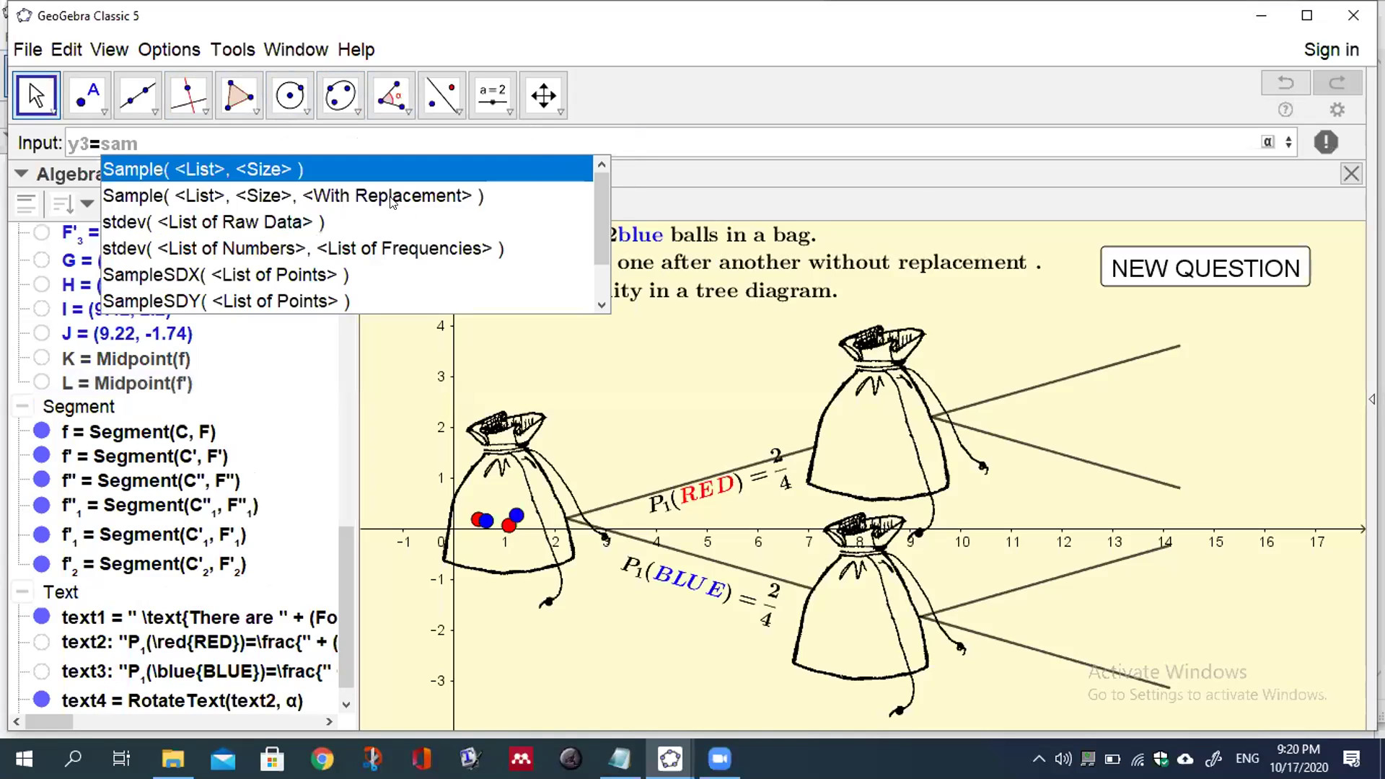
pyautogui.click(390, 196)
pyautogui.write('seq, <Size>, <With Replacement> )')
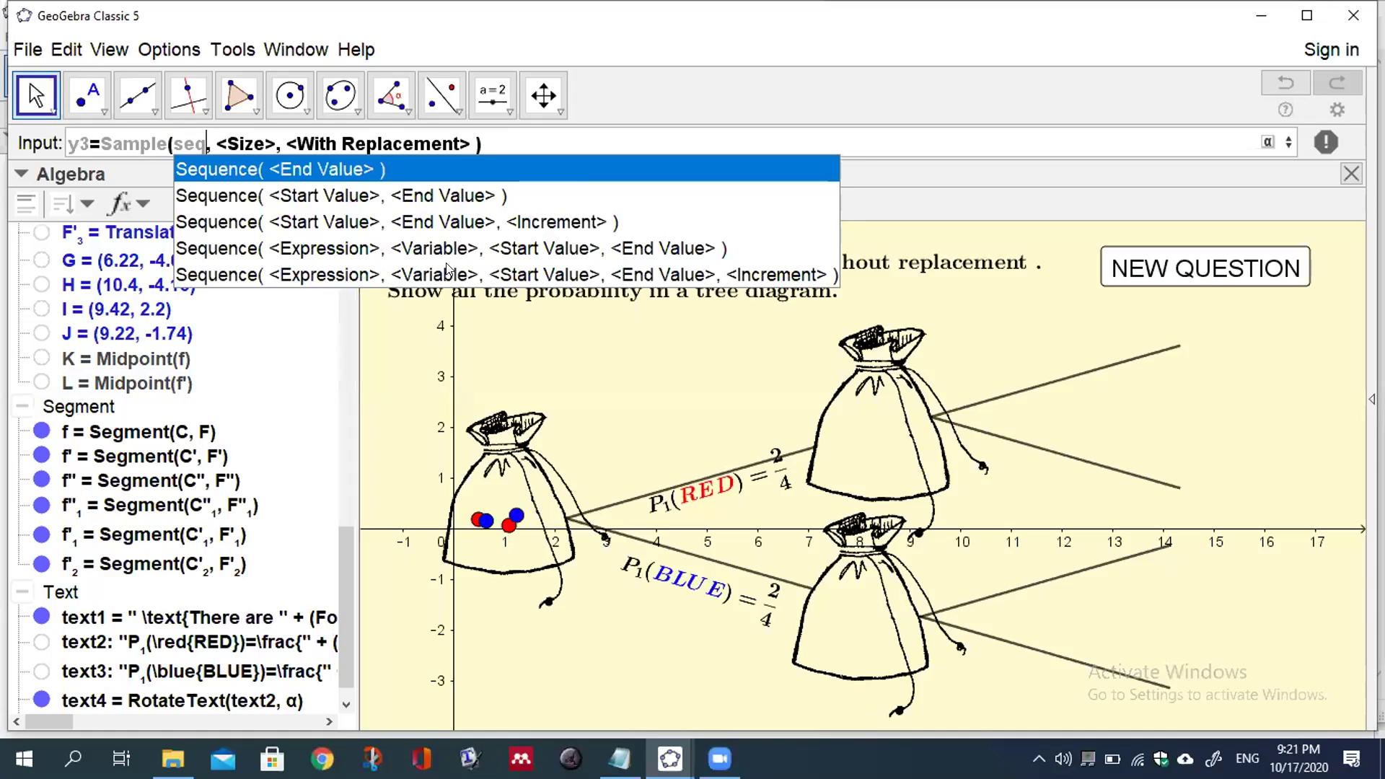
pyautogui.click(434, 276)
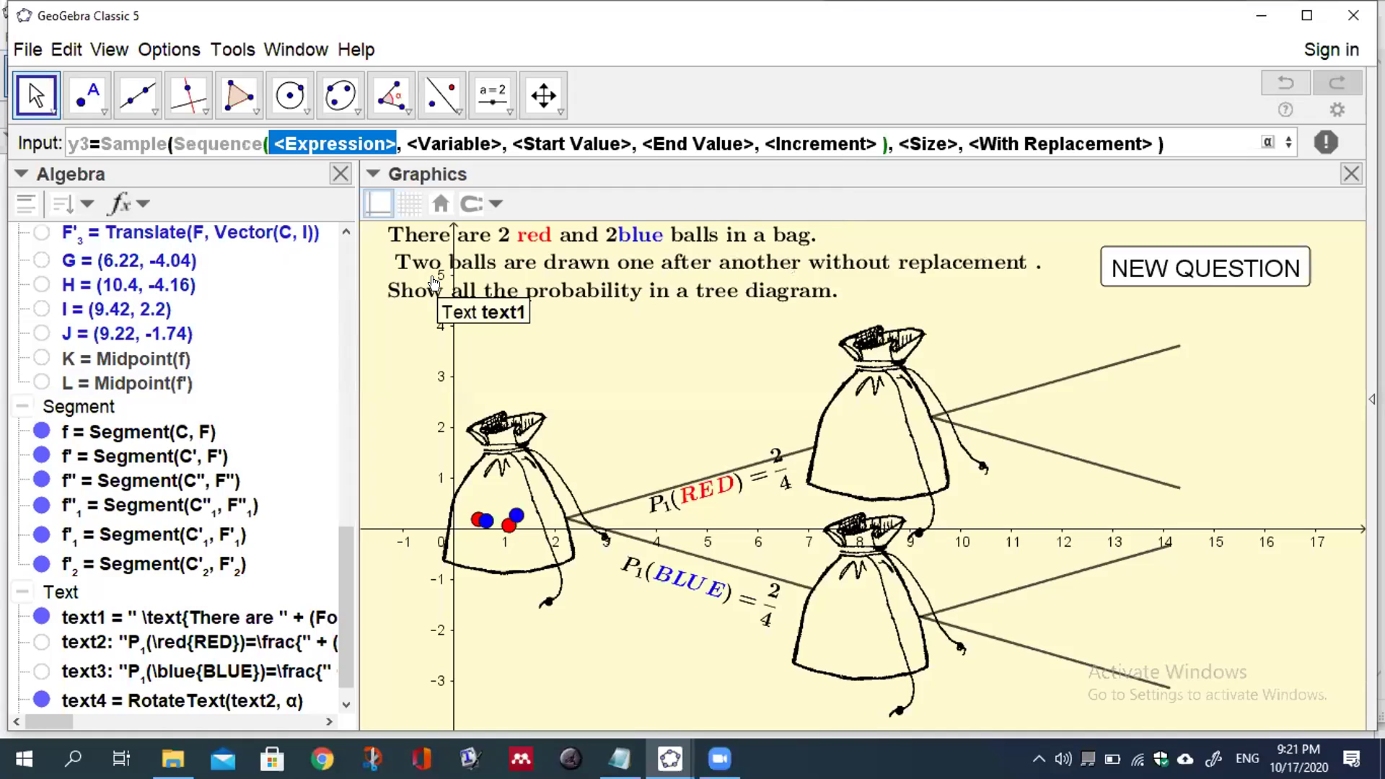
# Step: Enter i+1 as the expression and i as the variable of the nested Sequence in y3
pyautogui.write('i+')
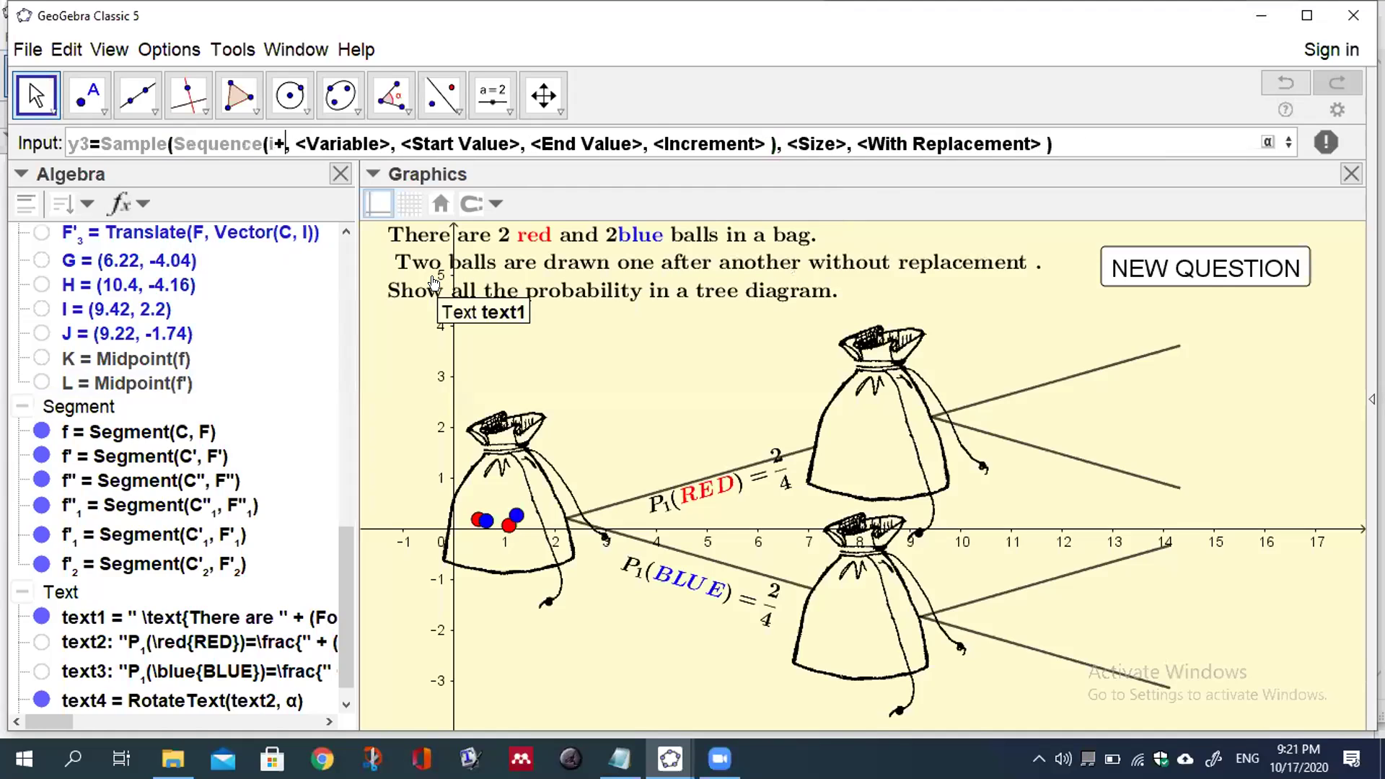
pyautogui.write('1')
pyautogui.press('Tab')
pyautogui.write('i')
pyautogui.press('Tab')
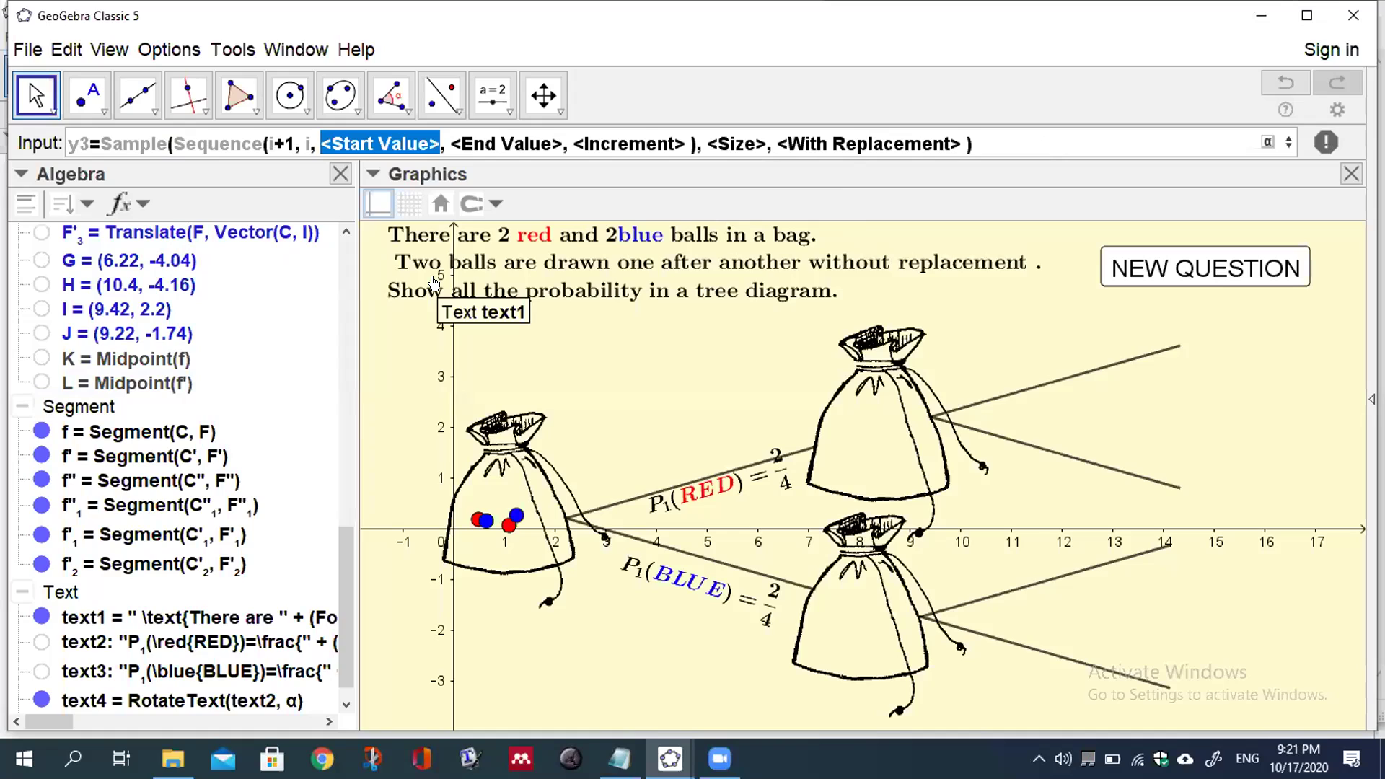
# Step: Set the nested Sequence in y3 to start at 0, end at 1 and increment by 0.18
pyautogui.write('0.')
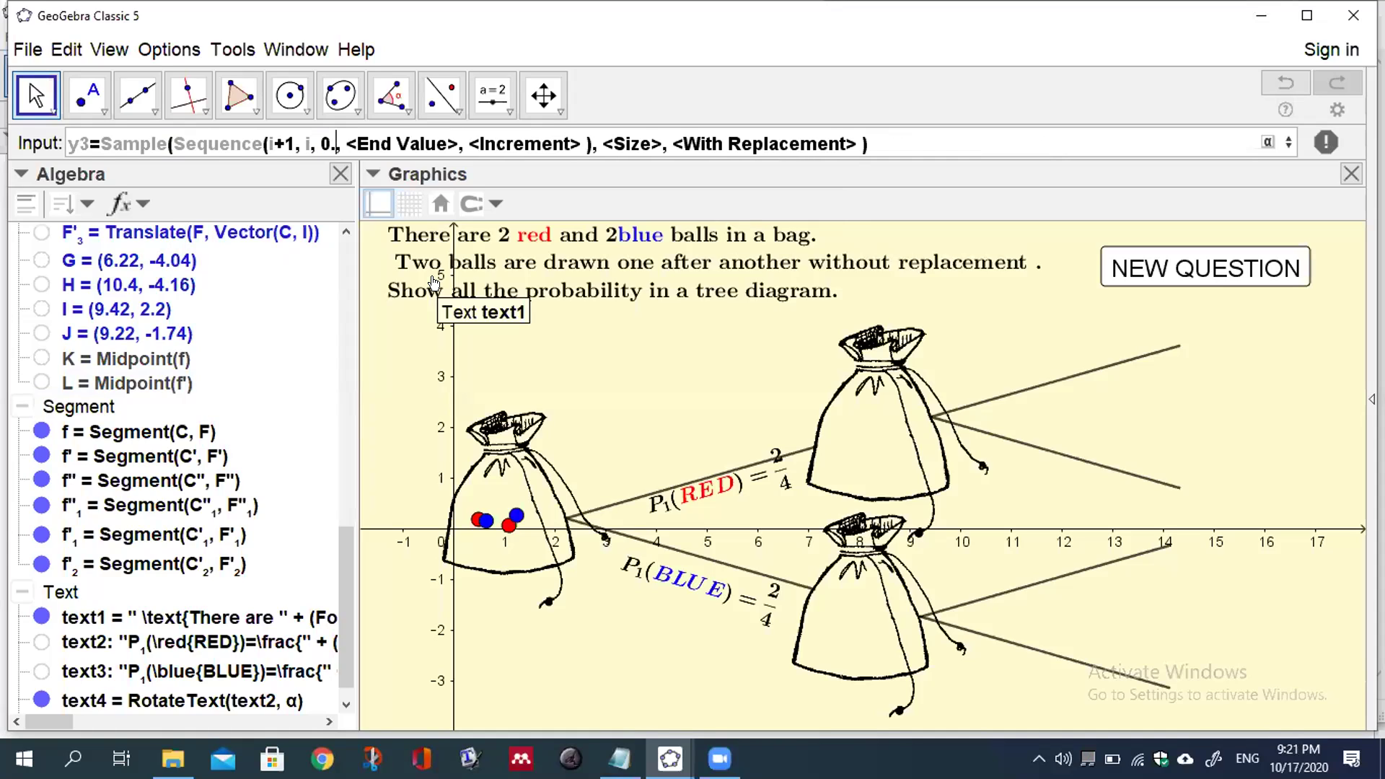
pyautogui.write('5')
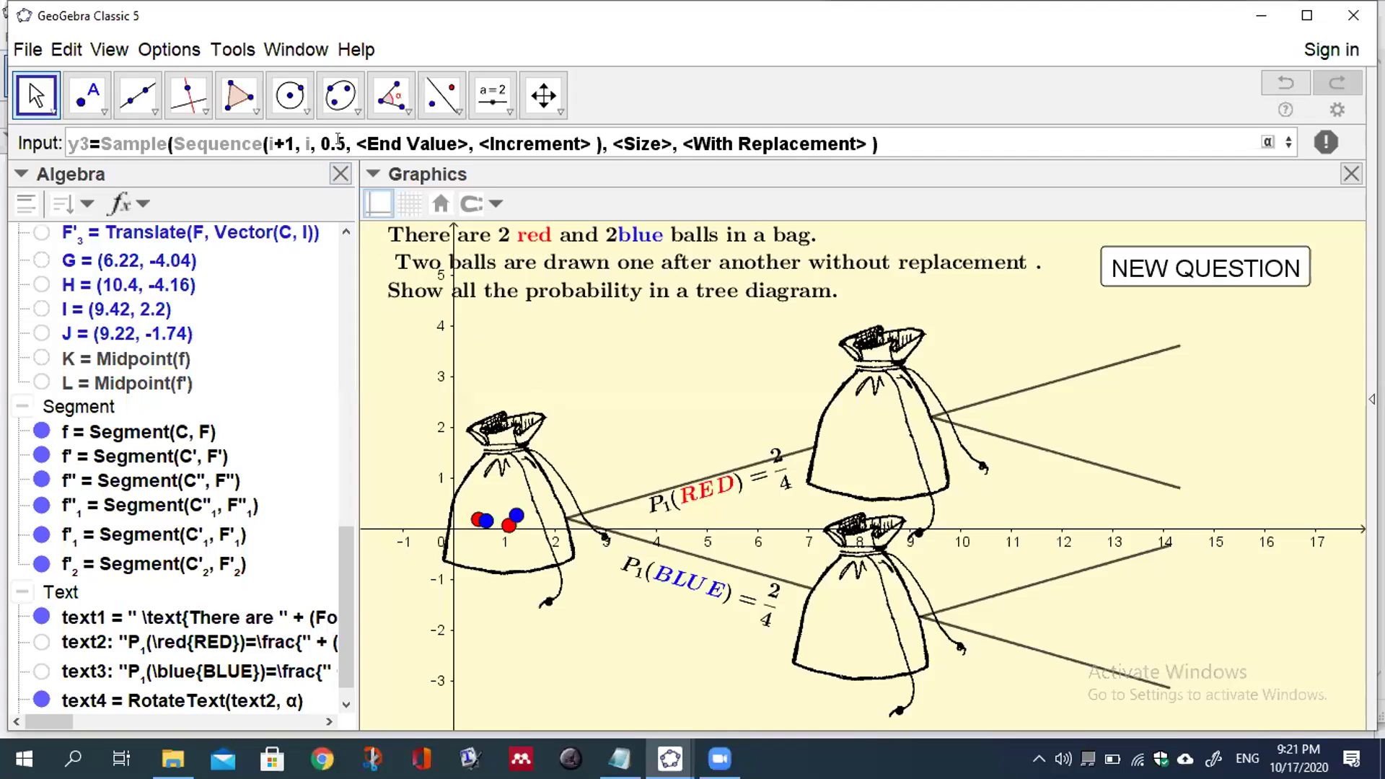
pyautogui.press('BackSpace')
pyautogui.press('BackSpace')
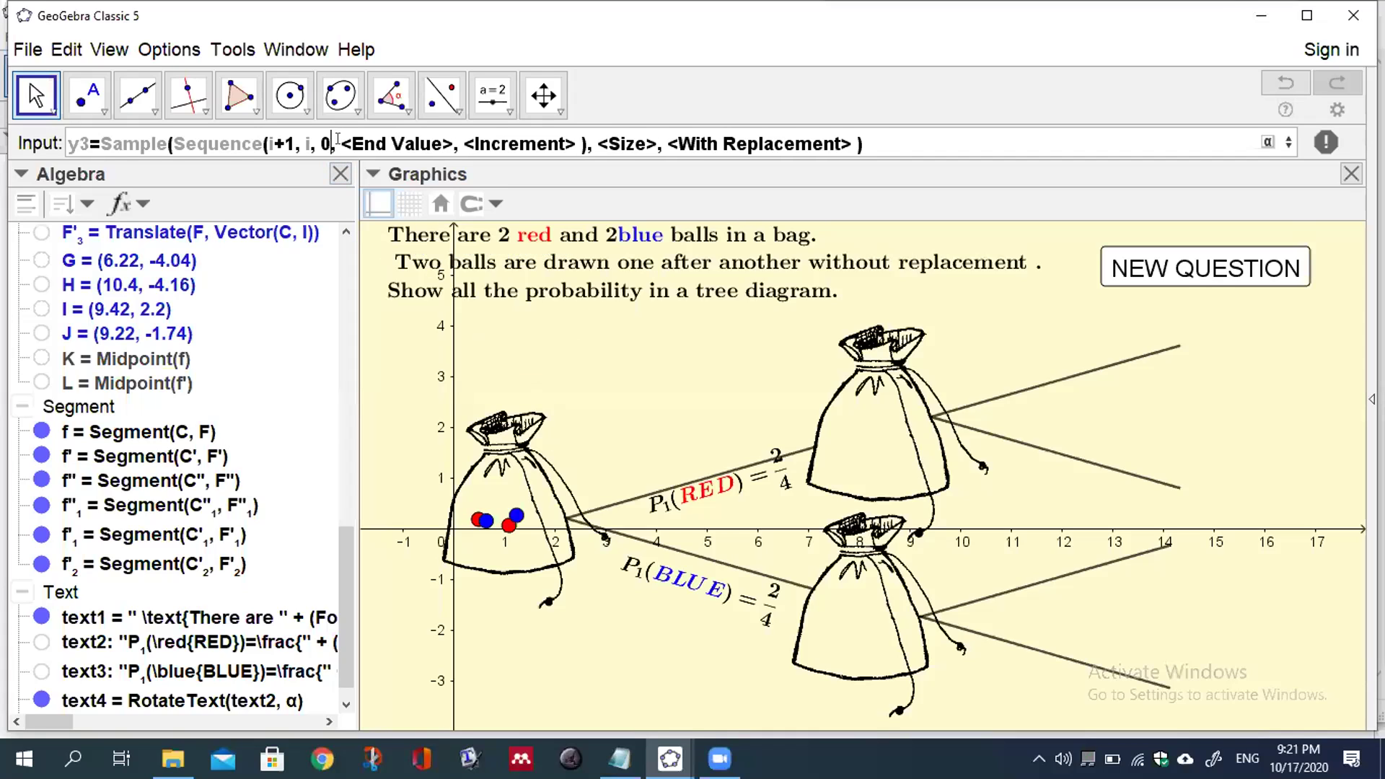
pyautogui.click(337, 138)
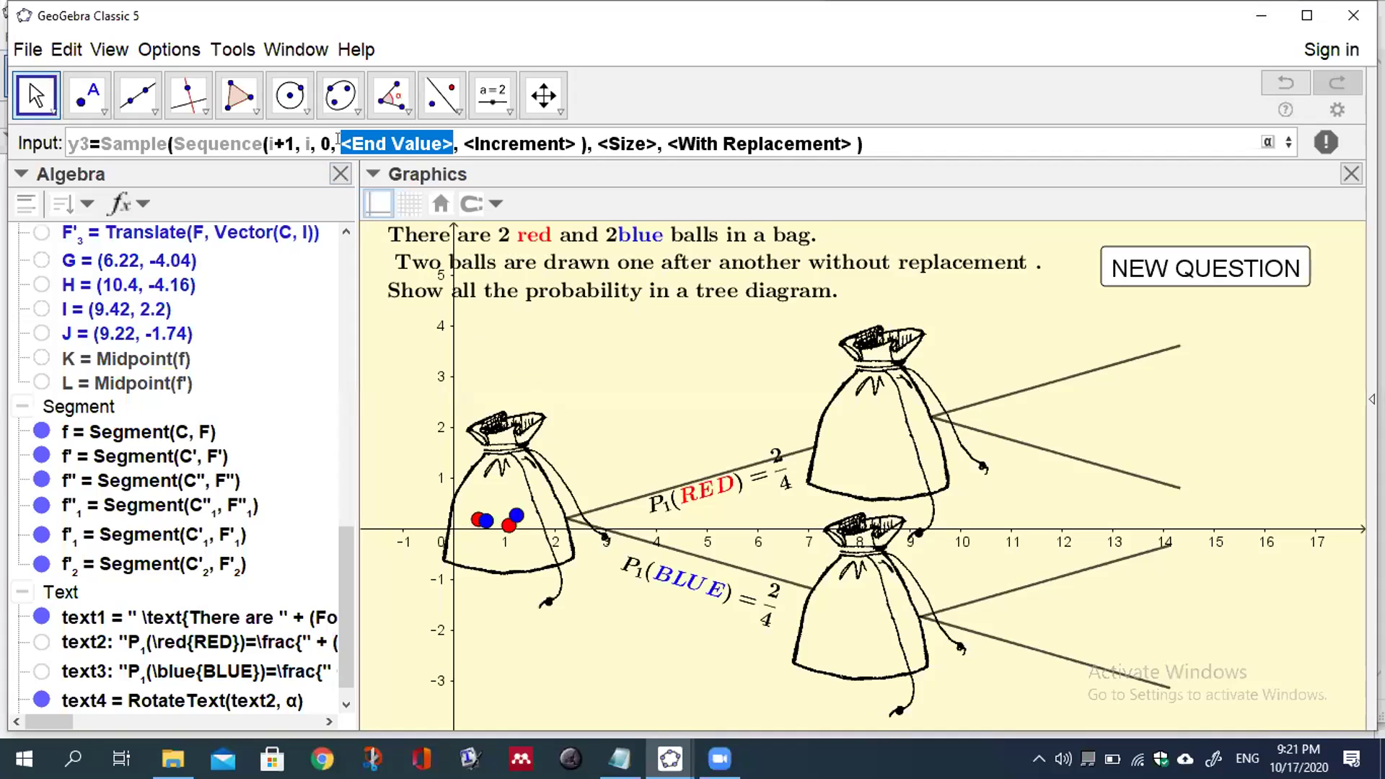
pyautogui.write('1')
pyautogui.press('Tab')
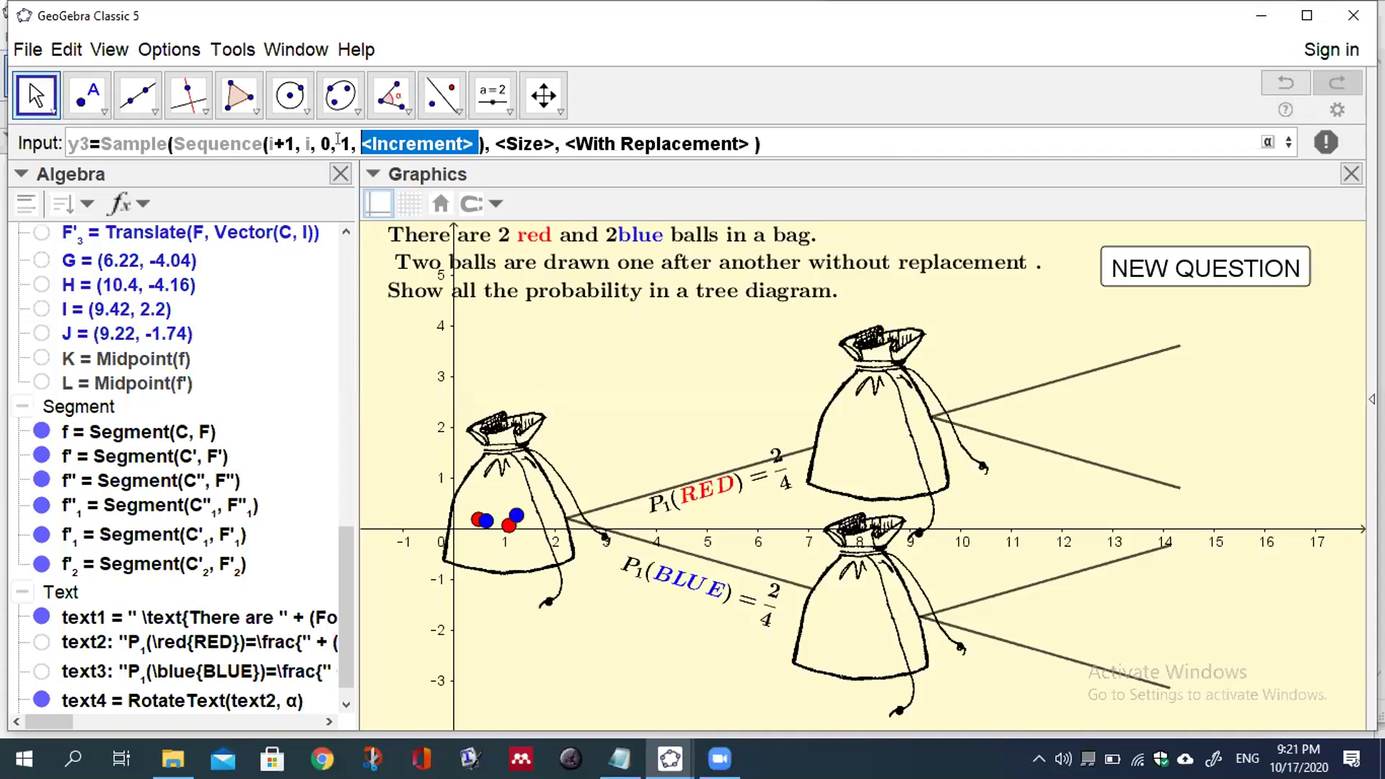
pyautogui.write('0.')
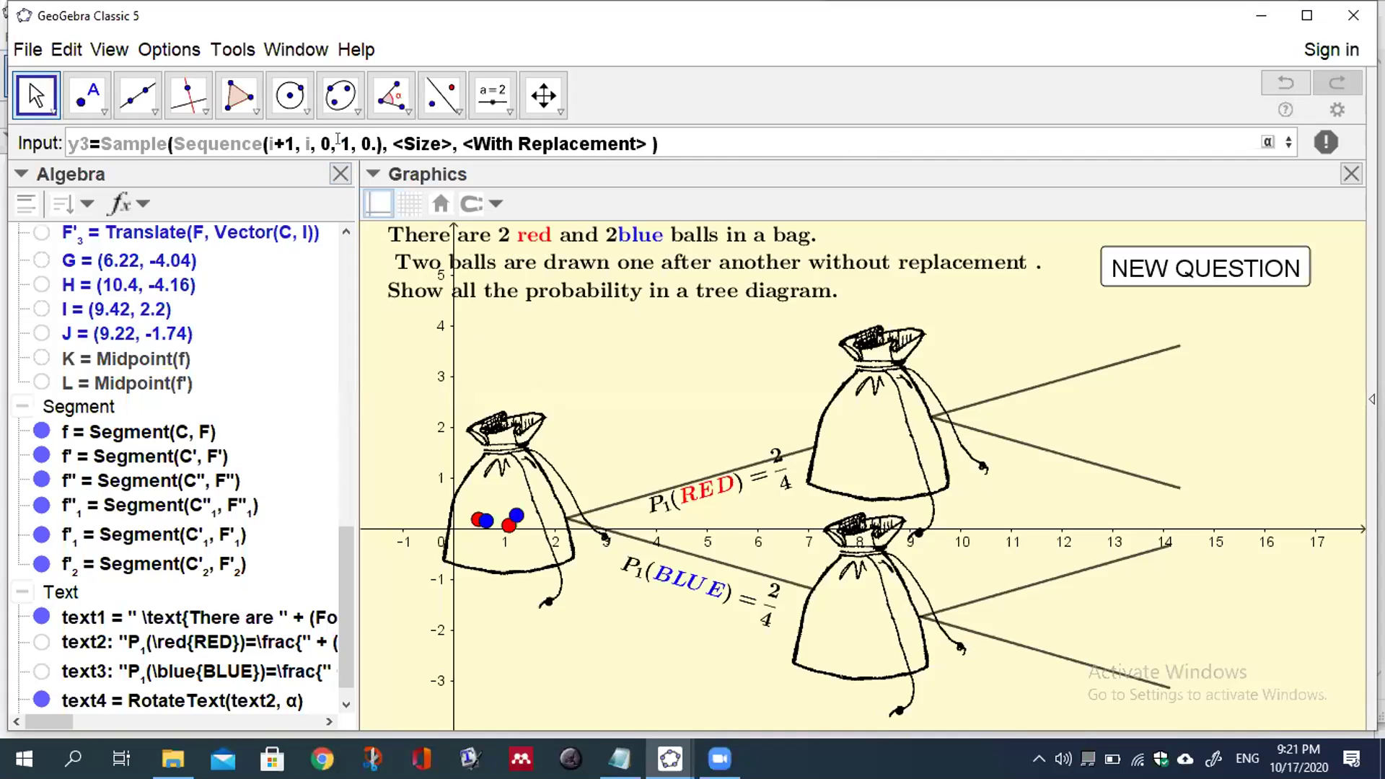
pyautogui.write('18')
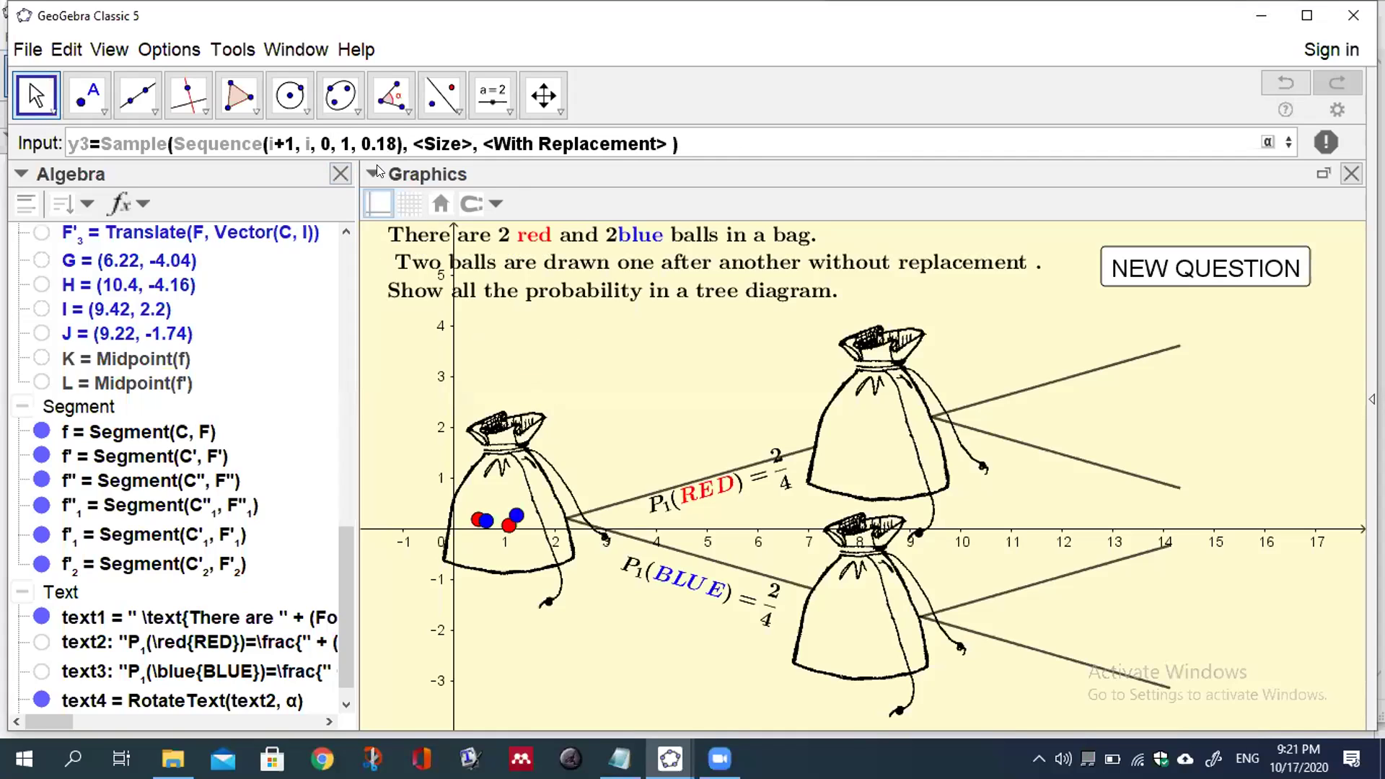
pyautogui.press('Tab')
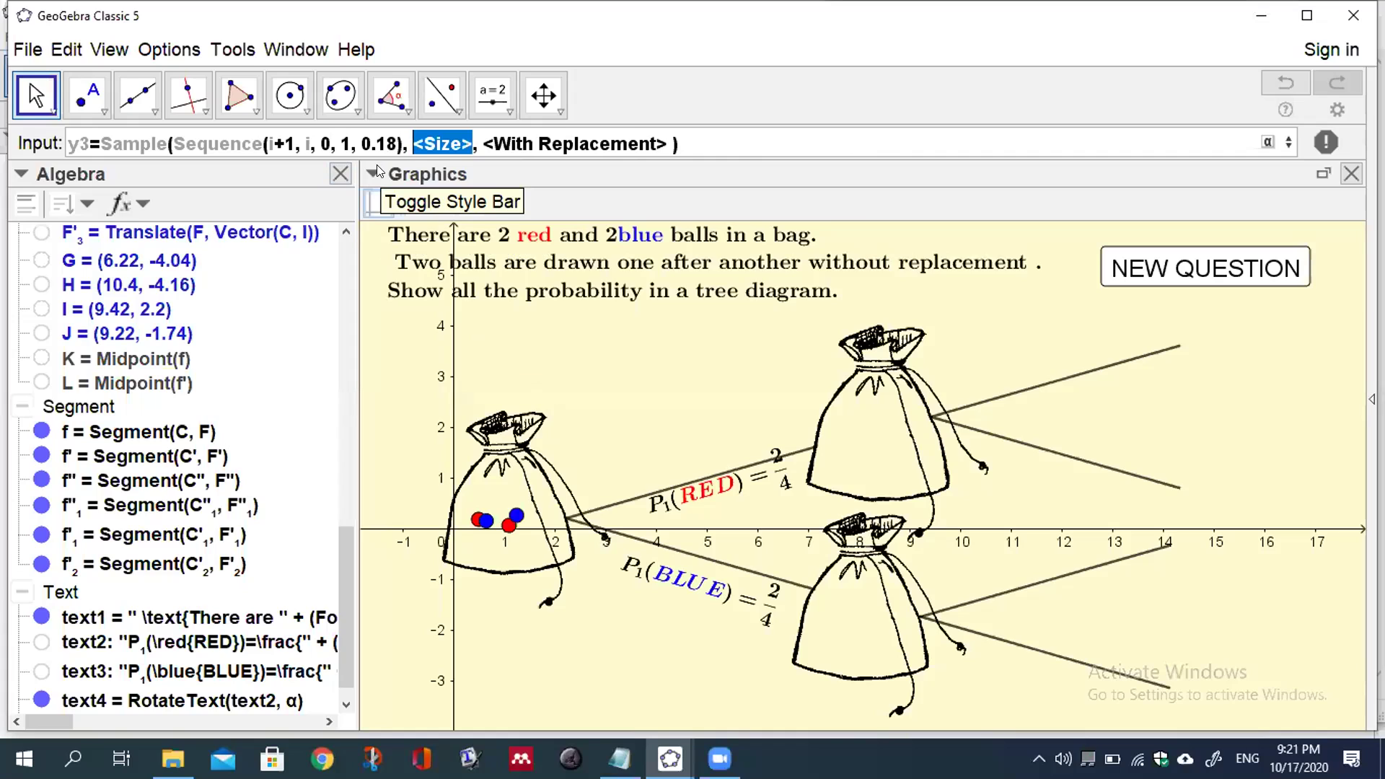
# Step: Set the y3 sample size to red-1 and With Replacement to false, and create the list
pyautogui.write('r')
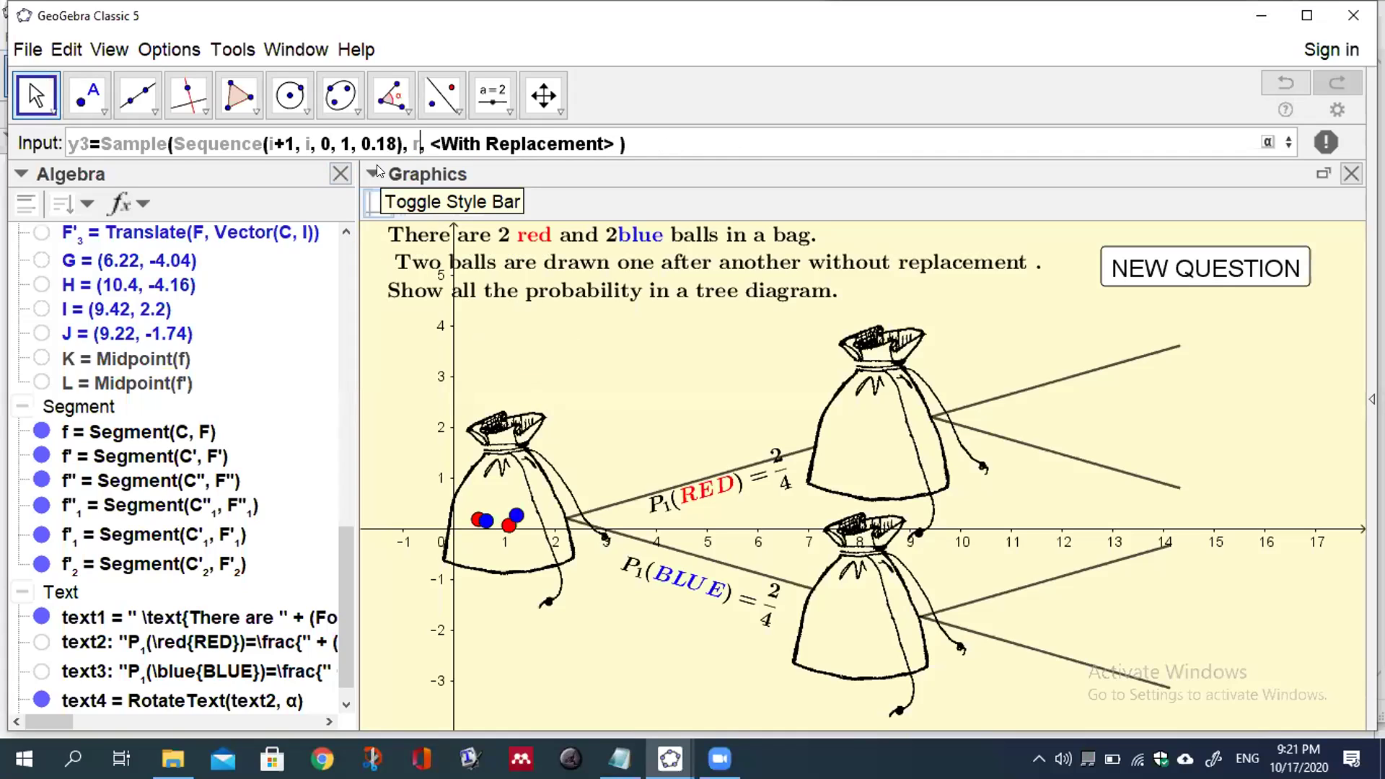
pyautogui.write('ed-1')
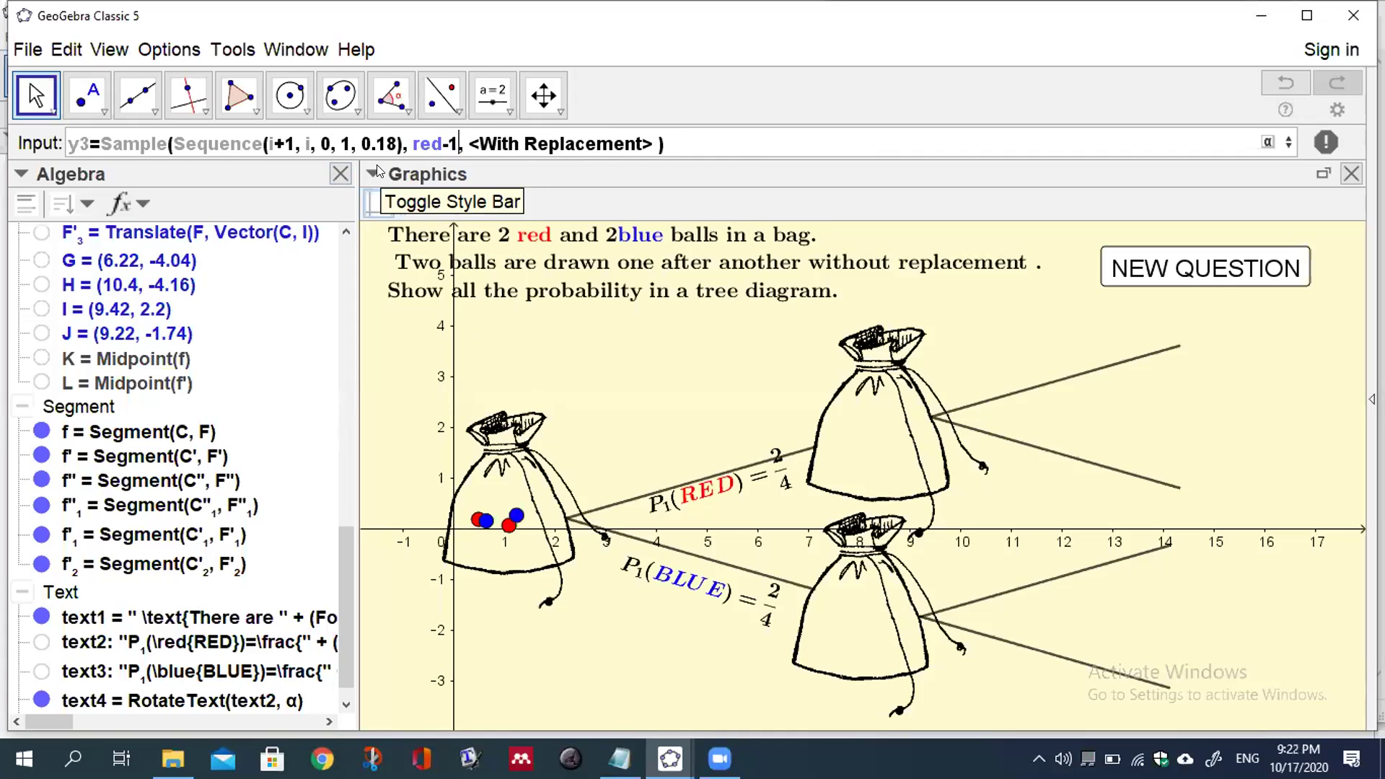
pyautogui.press('Tab')
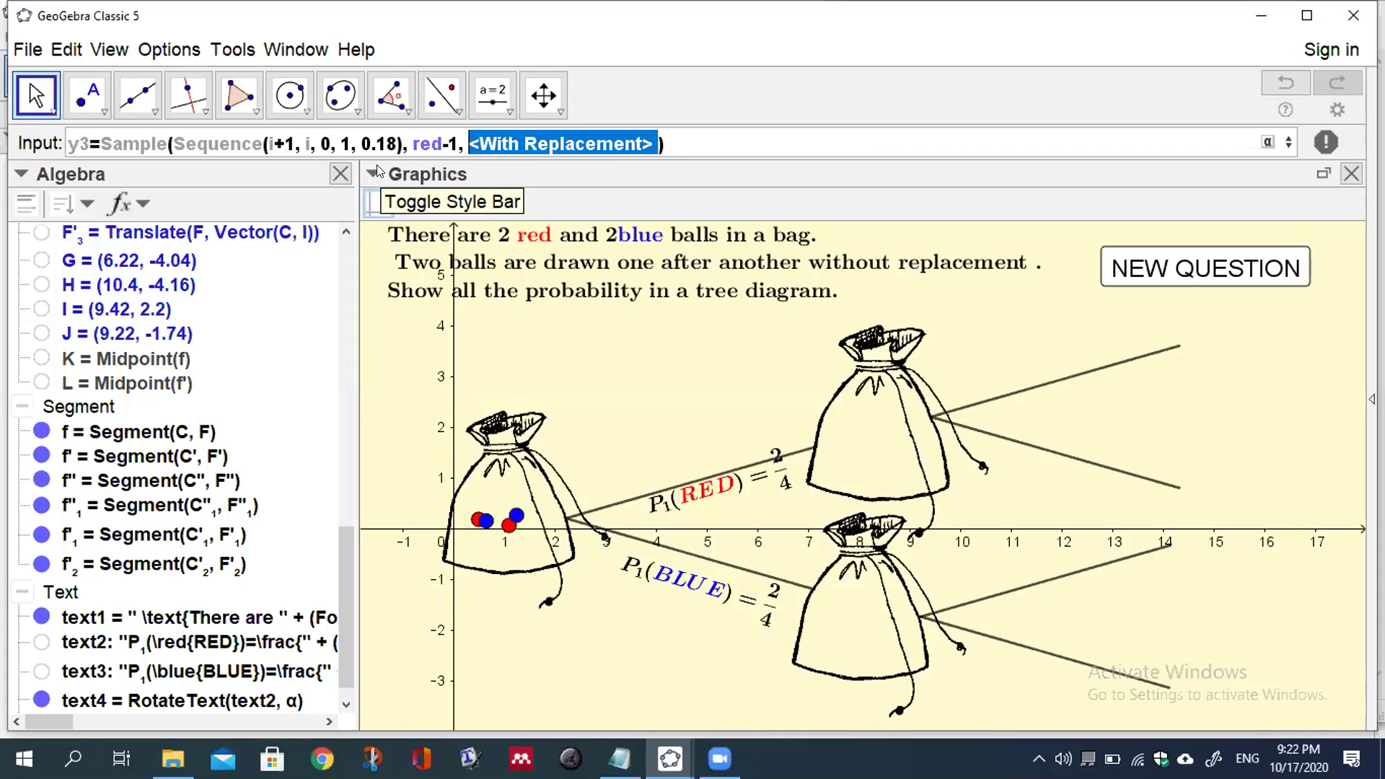
pyautogui.write('false')
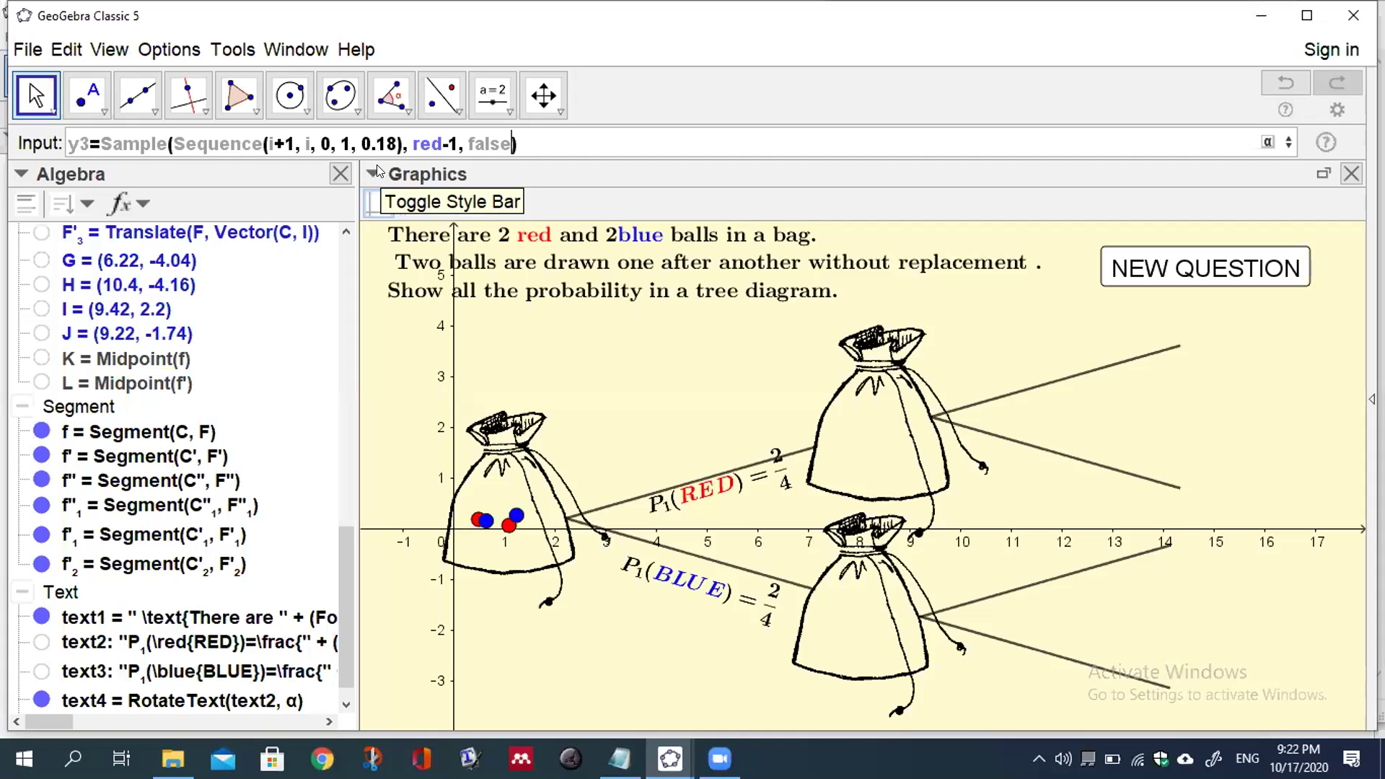
pyautogui.press('Return')
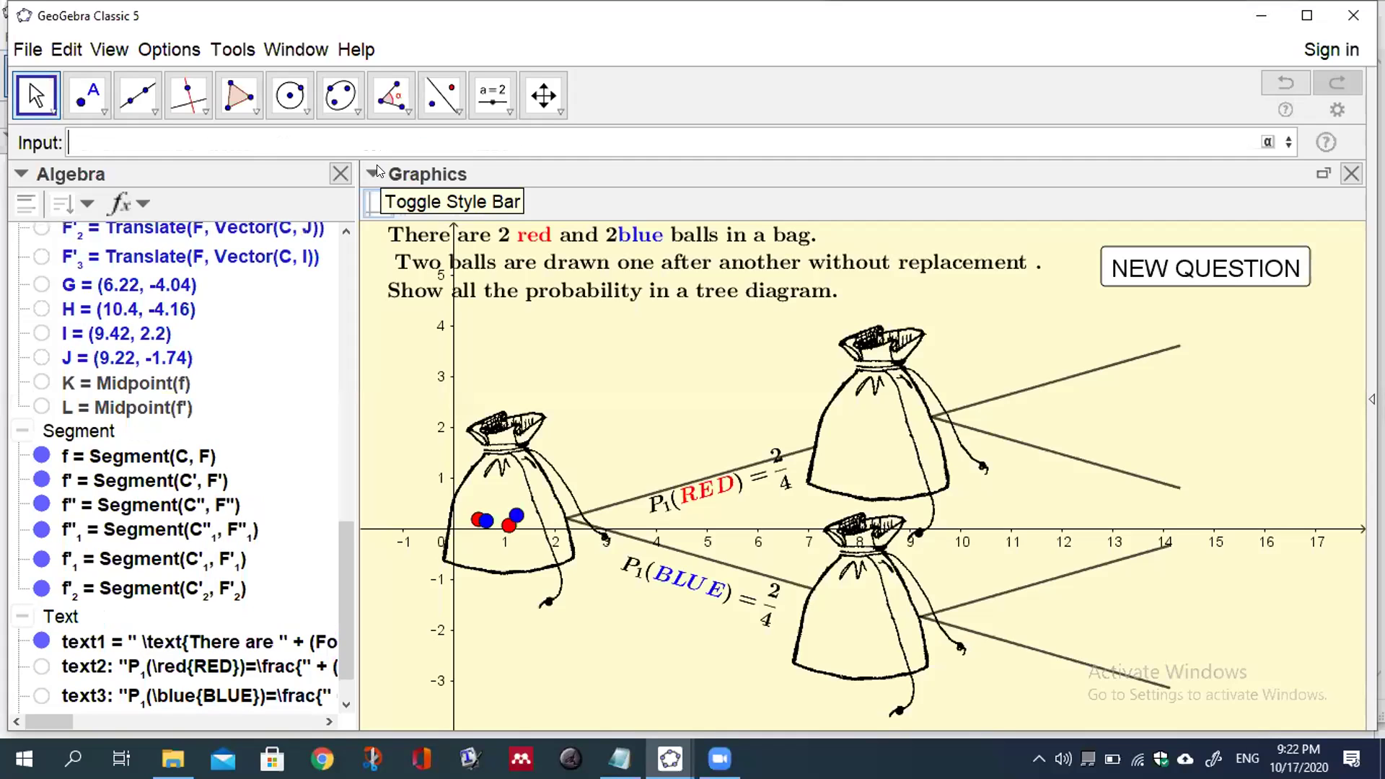
# Step: Begin defining pr2 as a Sequence with an increment, using a parenthesized expression that starts with an Element command taking a list and position
pyautogui.write('pr2')
pyautogui.write('=seq')
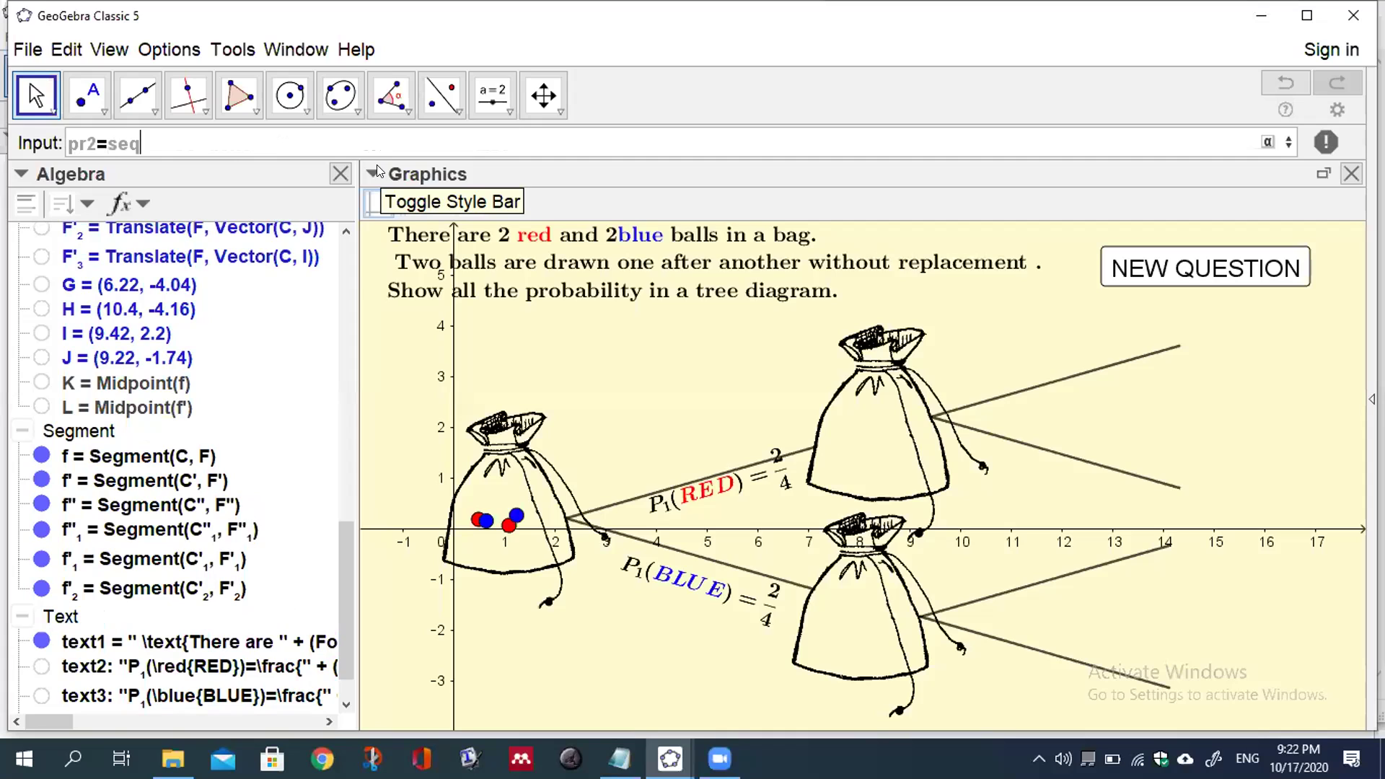
pyautogui.click(334, 269)
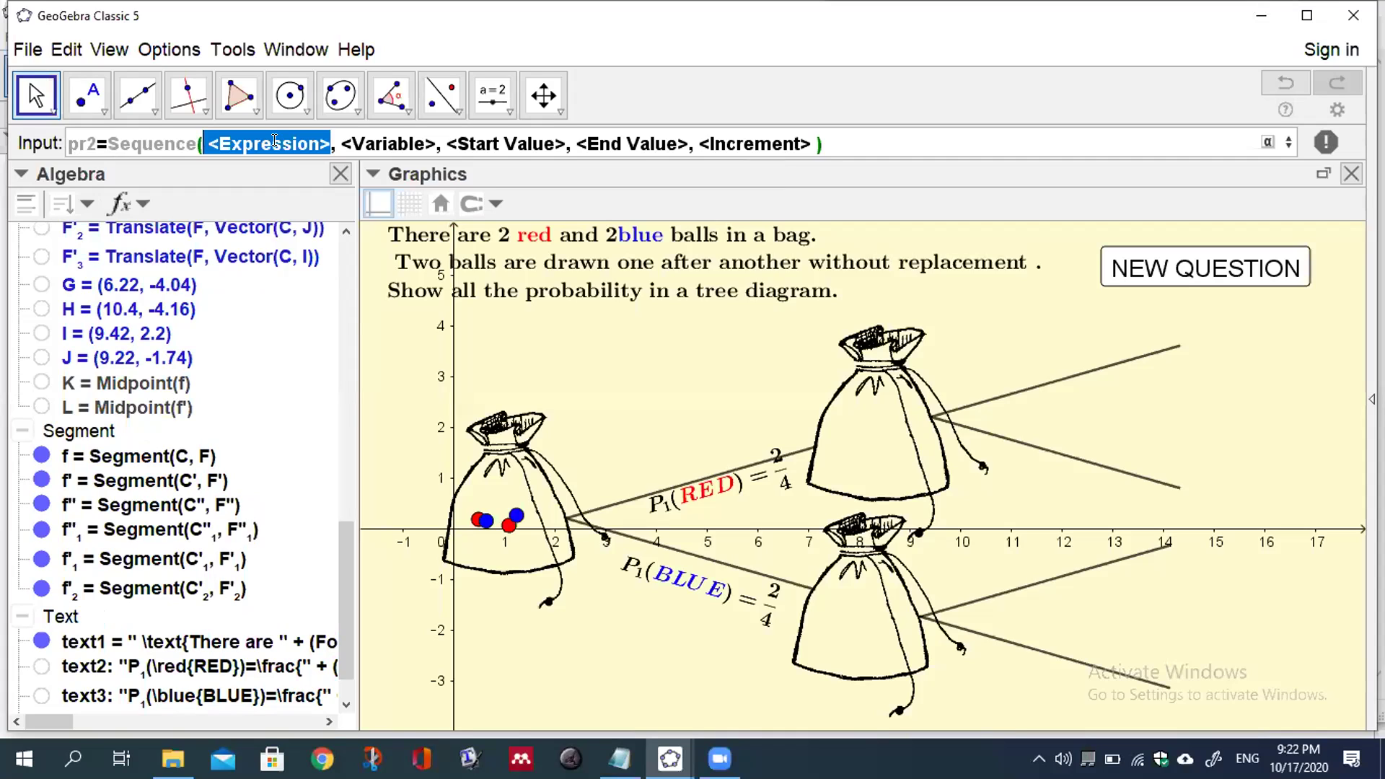
pyautogui.write('(')
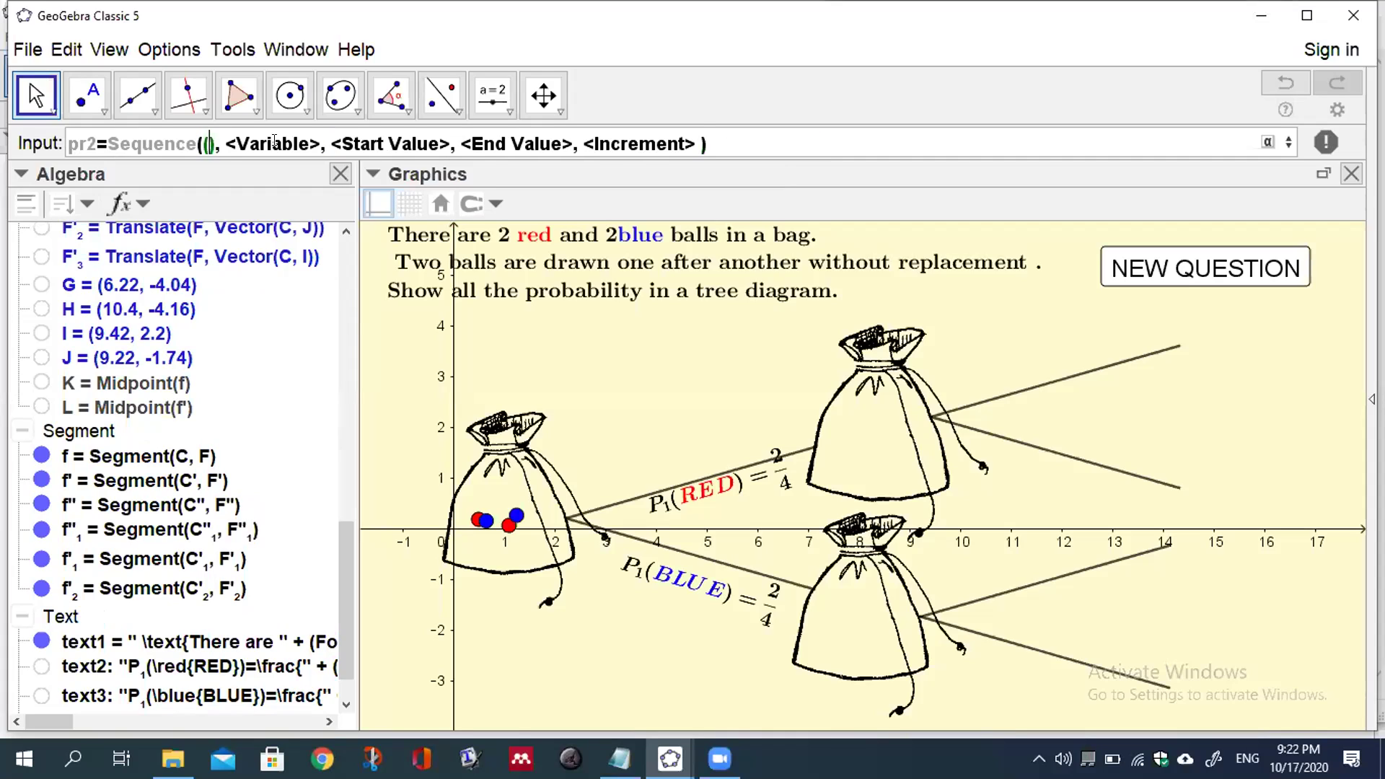
pyautogui.write('ele')
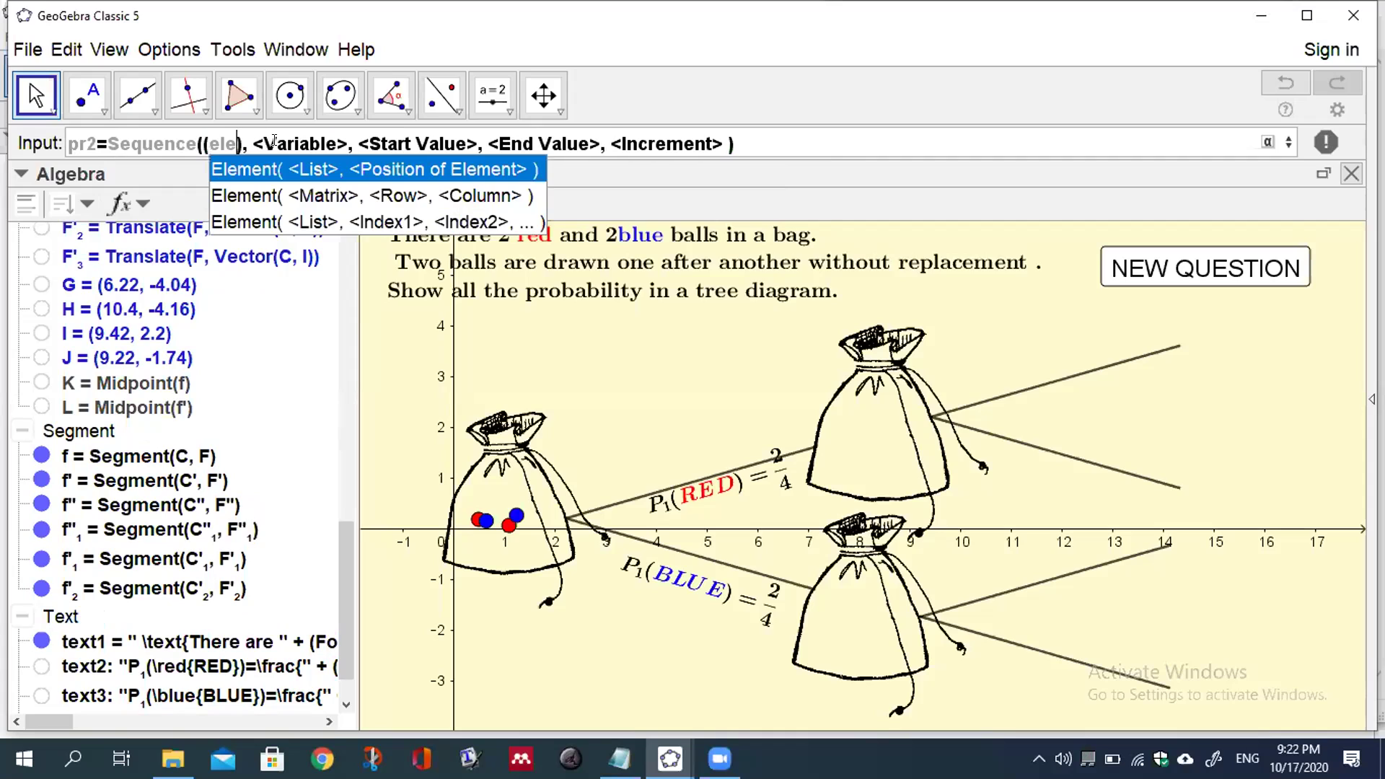
pyautogui.click(311, 169)
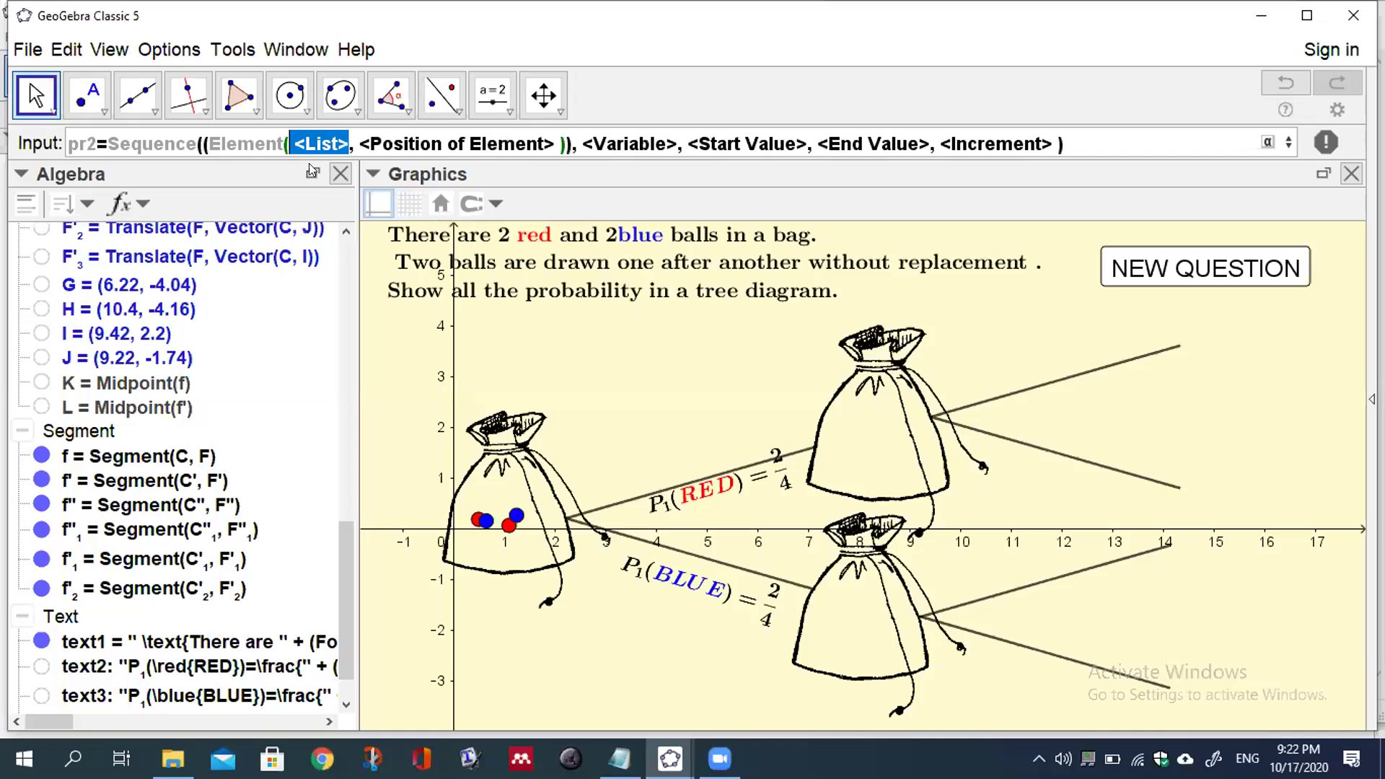
# Step: Set the Element command in pr2 to take list x3 at position i
pyautogui.write('x')
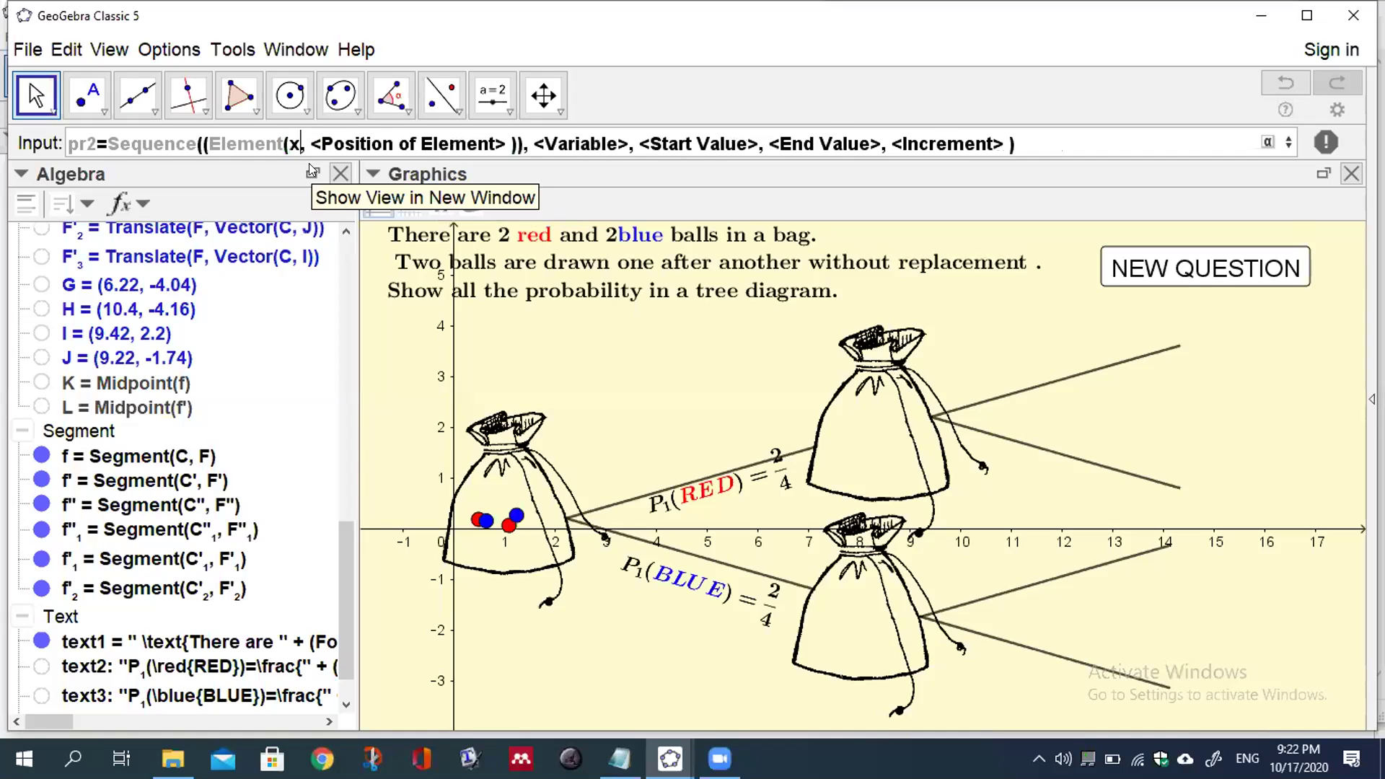
pyautogui.write('3')
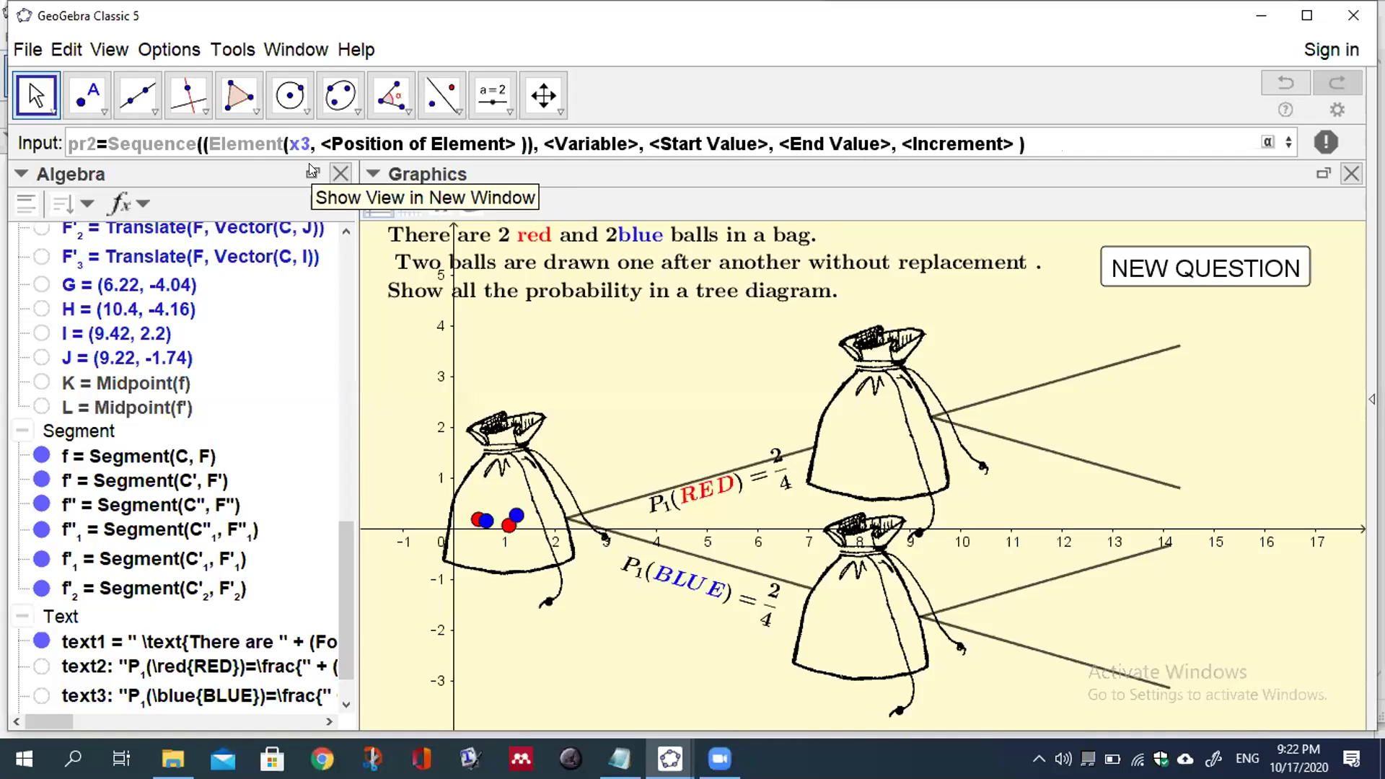
pyautogui.press('Tab')
pyautogui.write('i')
pyautogui.press('Tab')
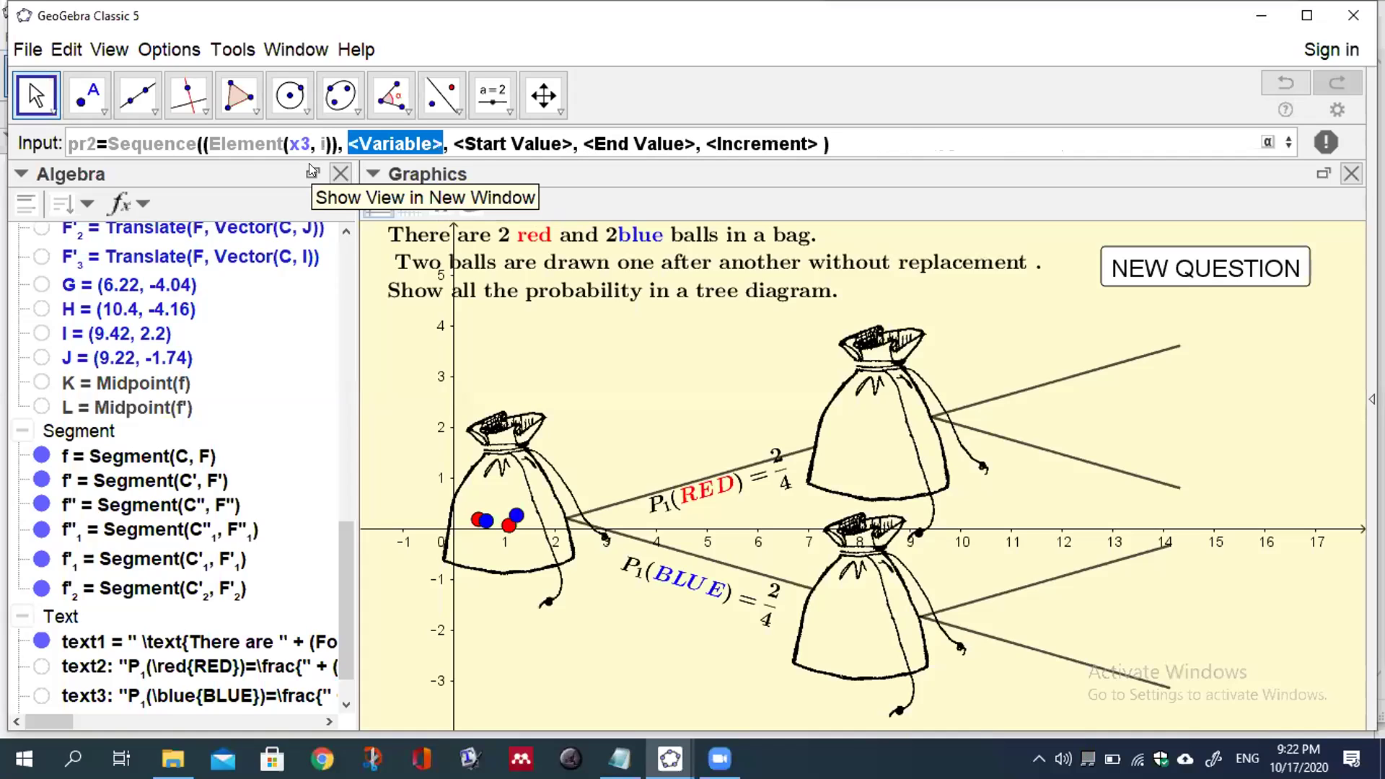
# Step: Set the pr2 Sequence to use variable i from 1 to red-1 with an increment of 1
pyautogui.write('i')
pyautogui.press('Tab')
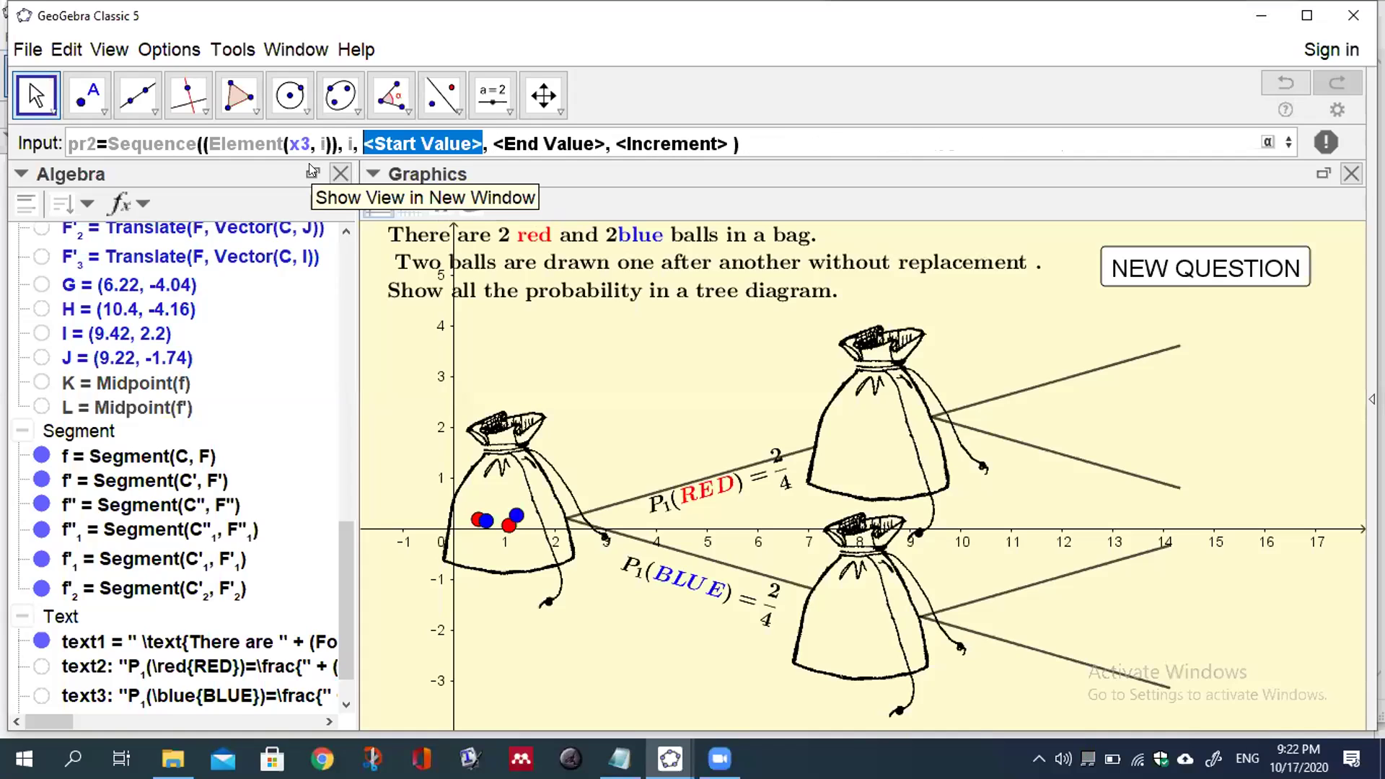
pyautogui.write('1')
pyautogui.press('Tab')
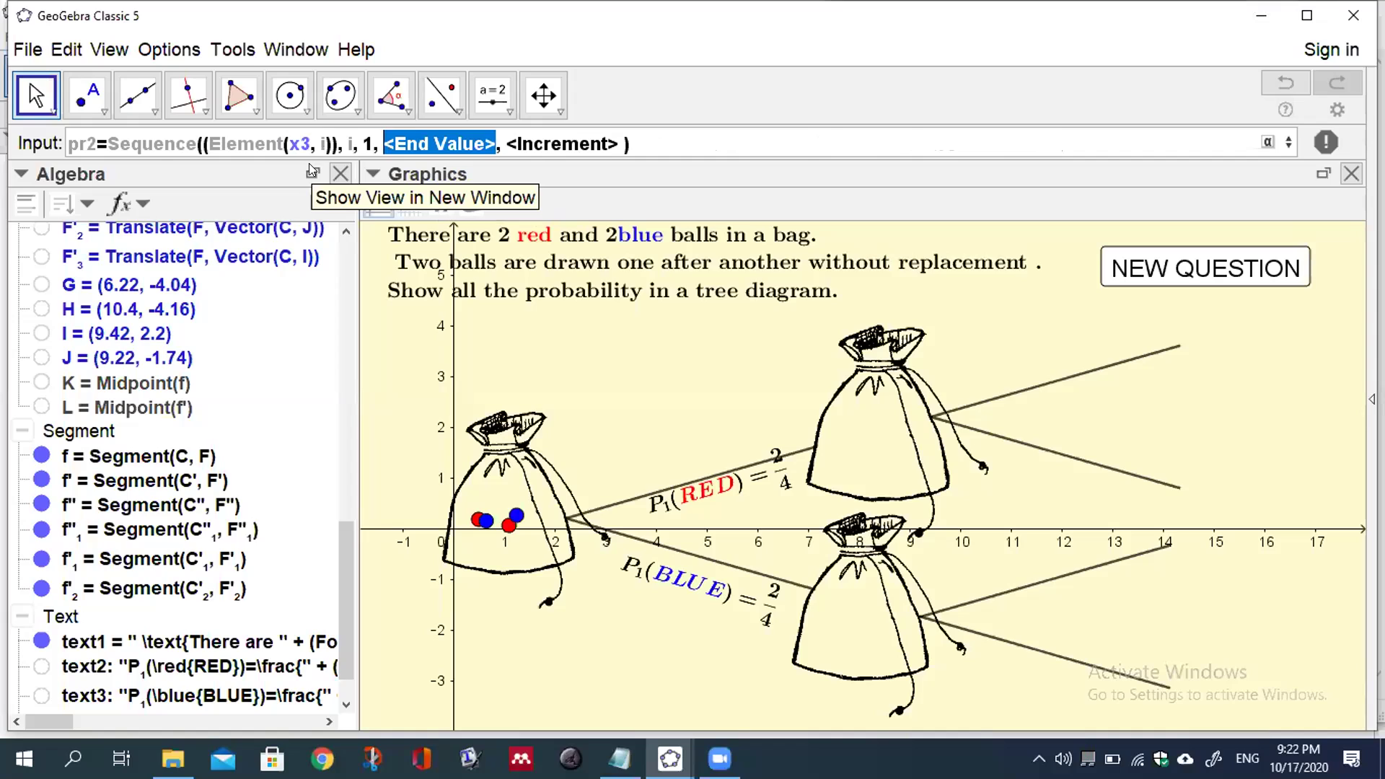
pyautogui.press('BackSpace')
pyautogui.write('red')
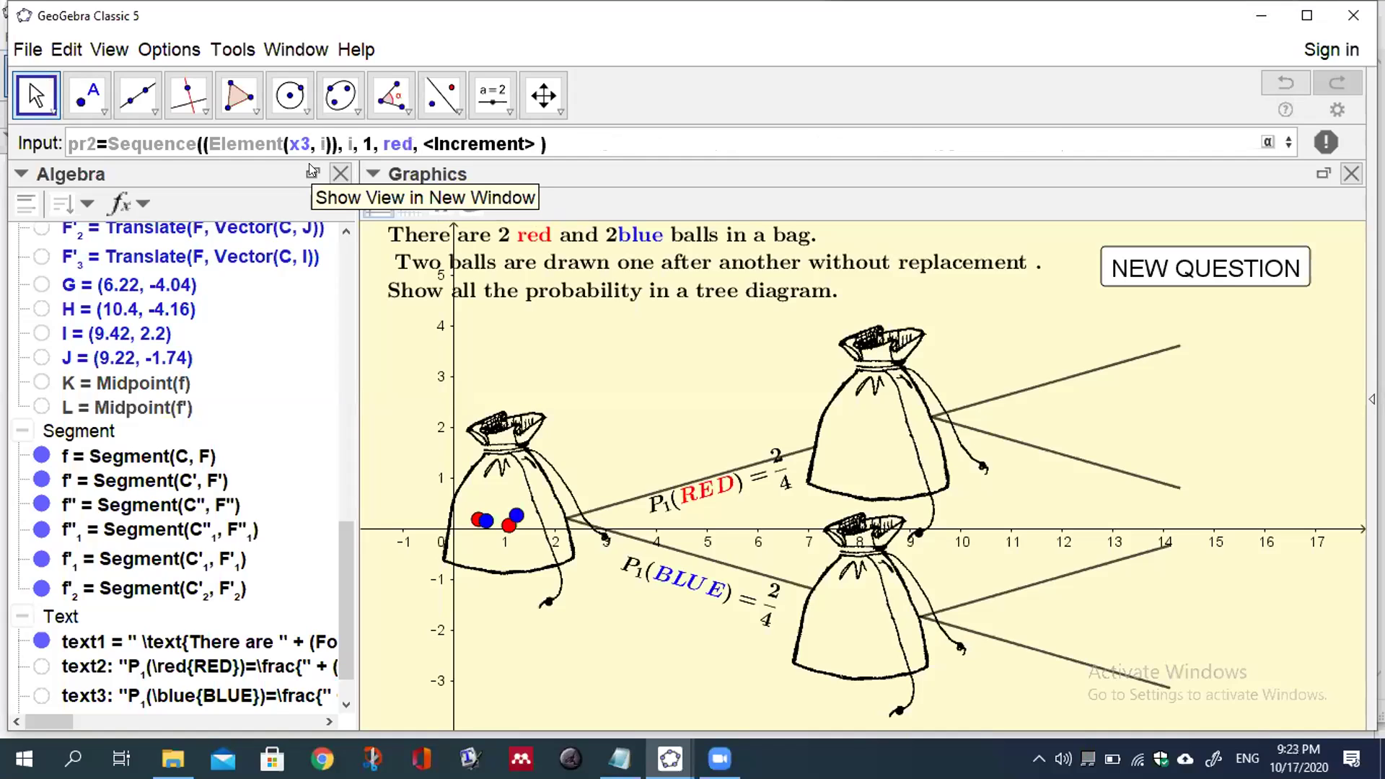
pyautogui.write('-1')
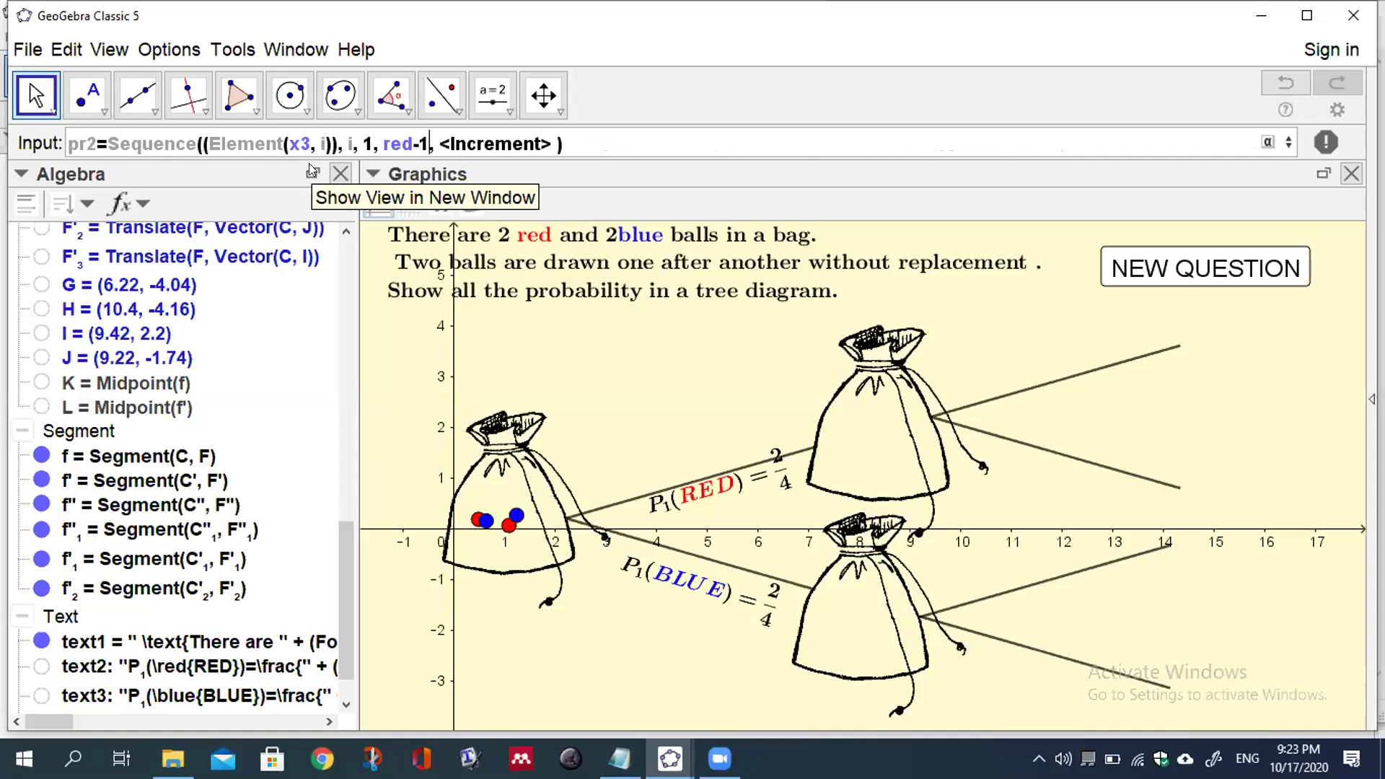
pyautogui.press('Tab')
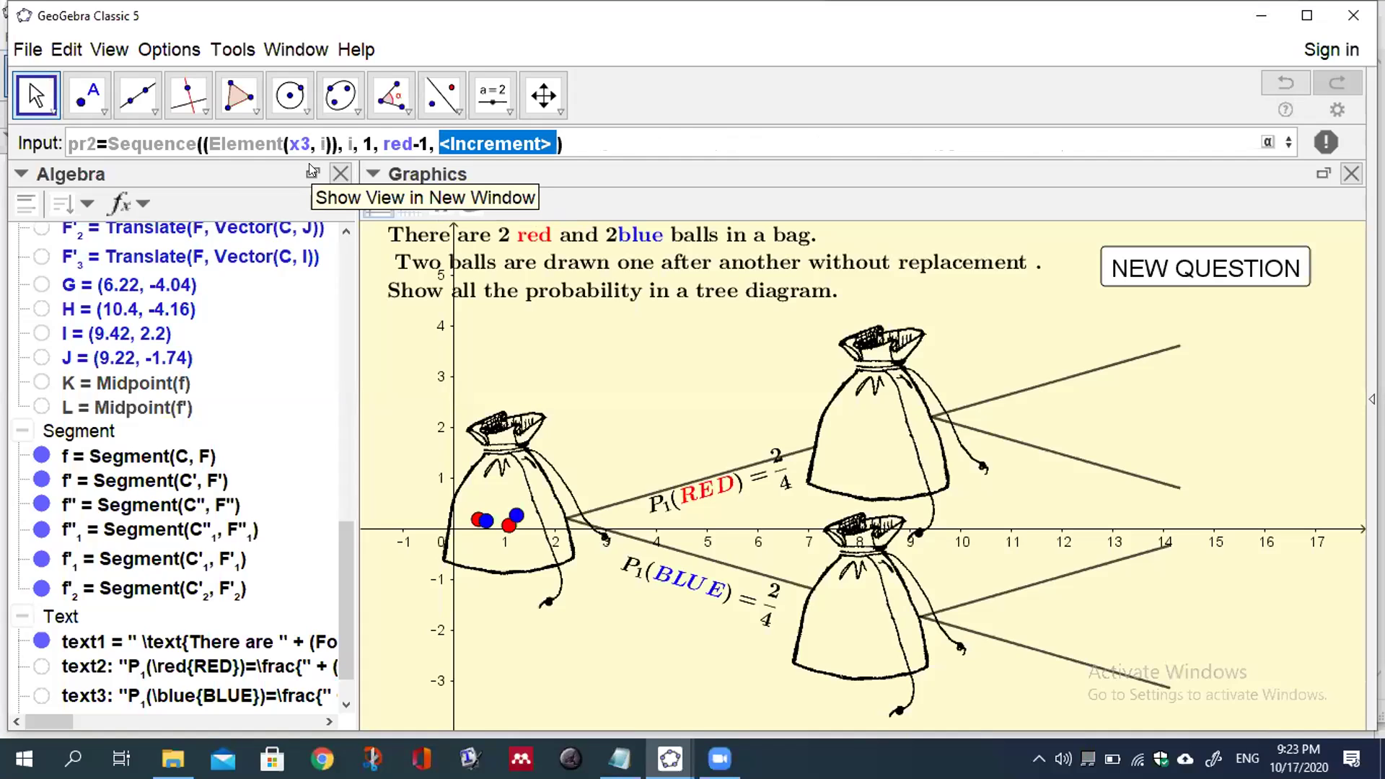
pyautogui.write('1')
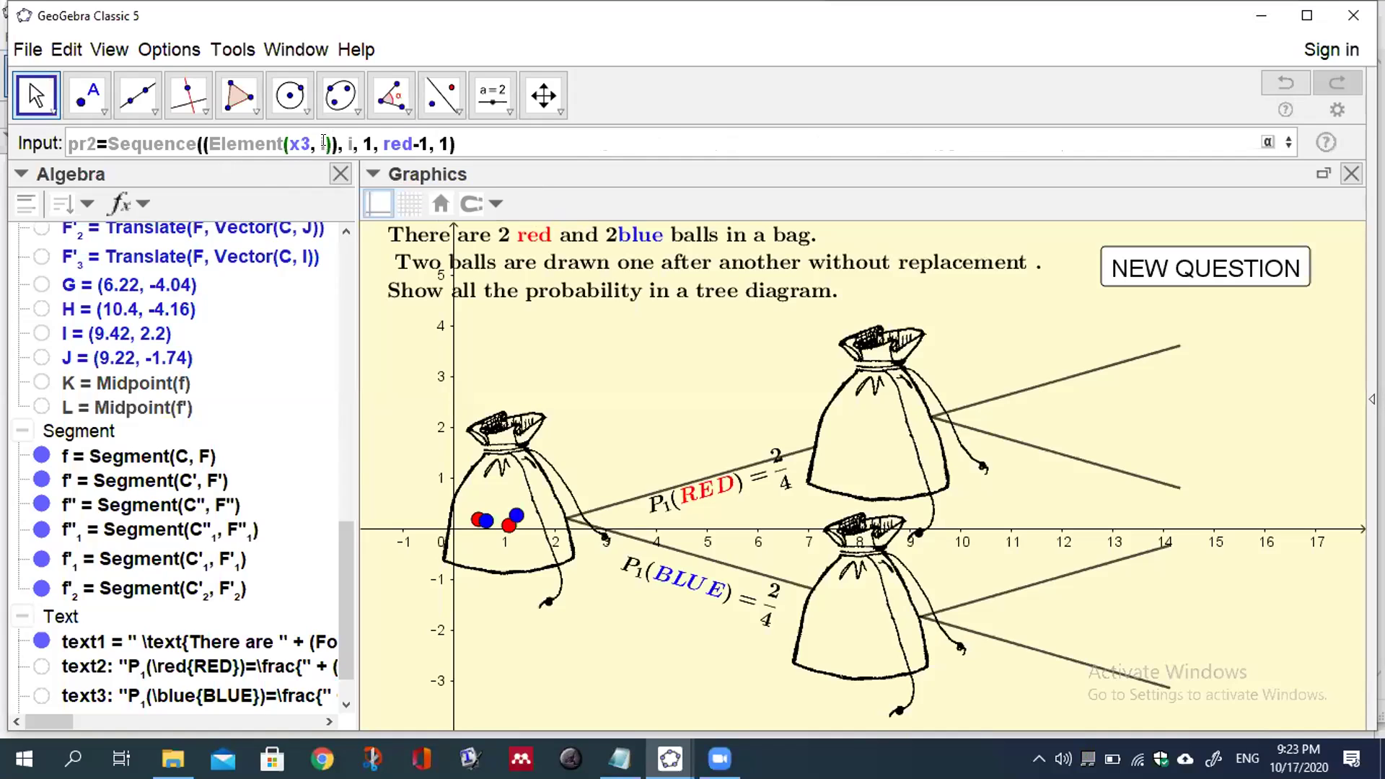
# Step: Add Element(y3, i) as the second coordinate in pr2's expression and create the point list
pyautogui.write(',')
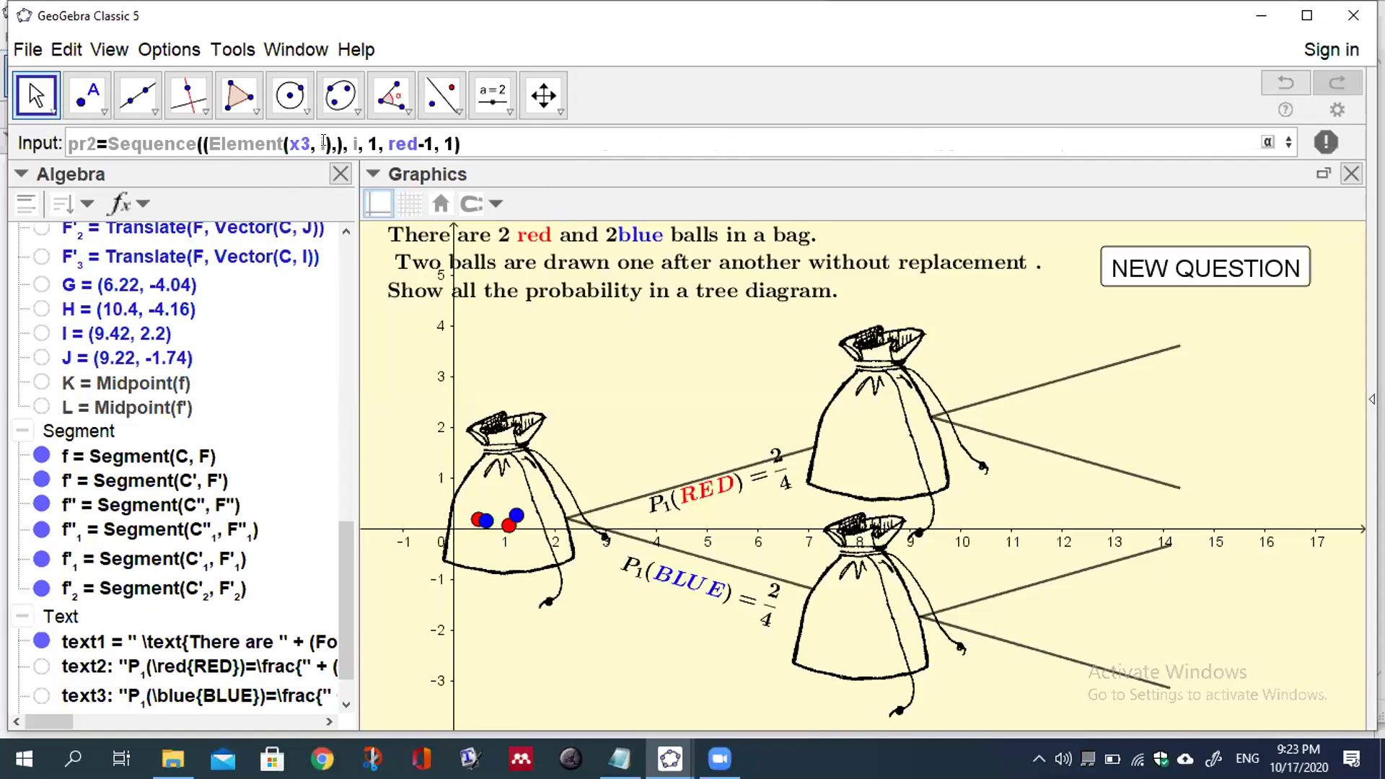
pyautogui.write('el')
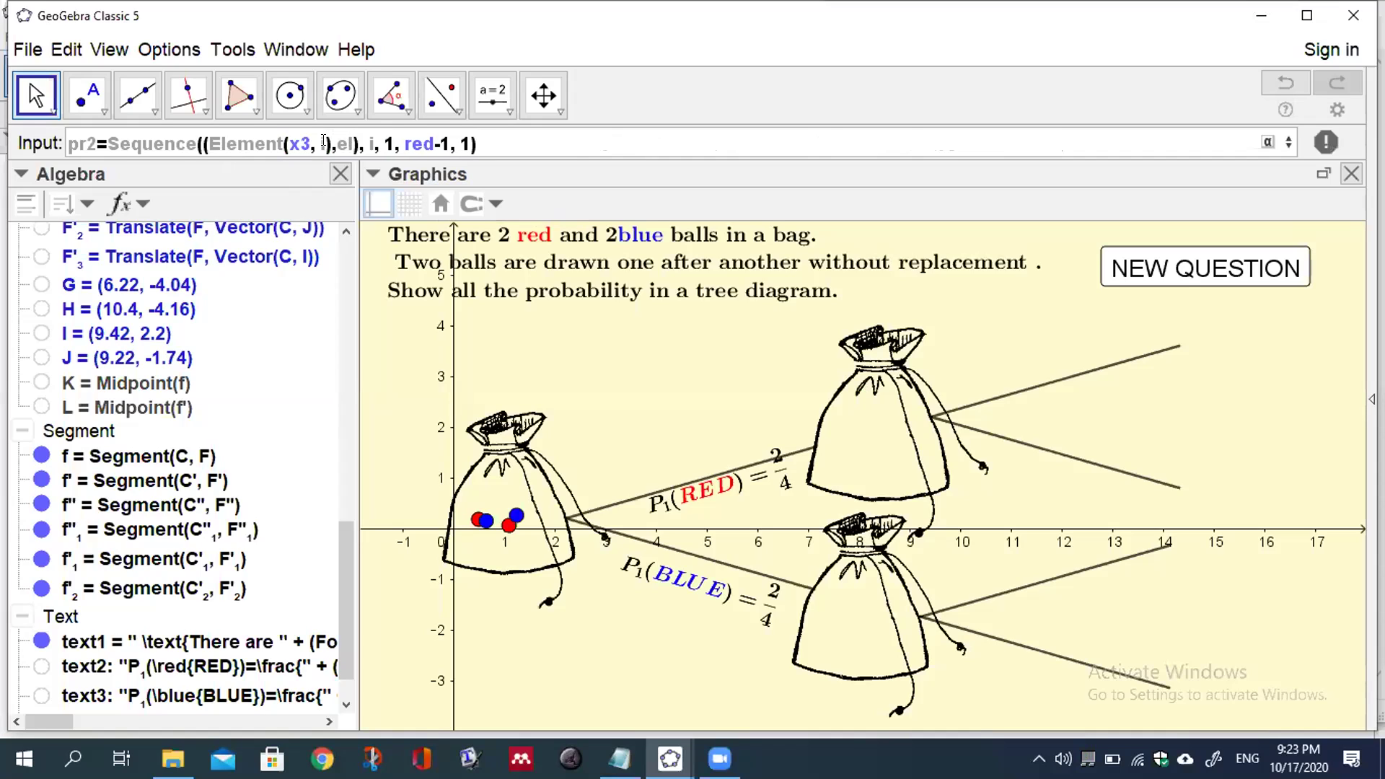
pyautogui.write('e')
pyautogui.click(388, 166)
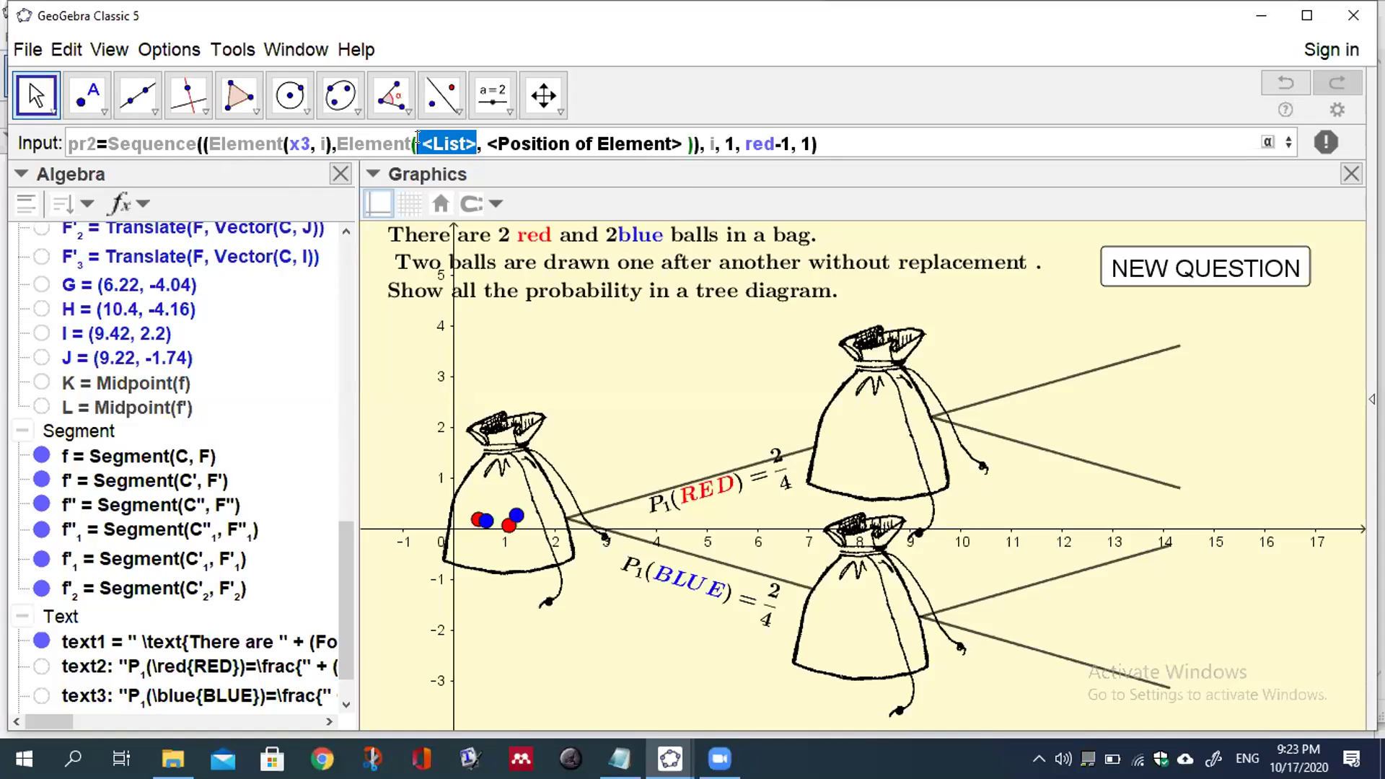
pyautogui.write('y3')
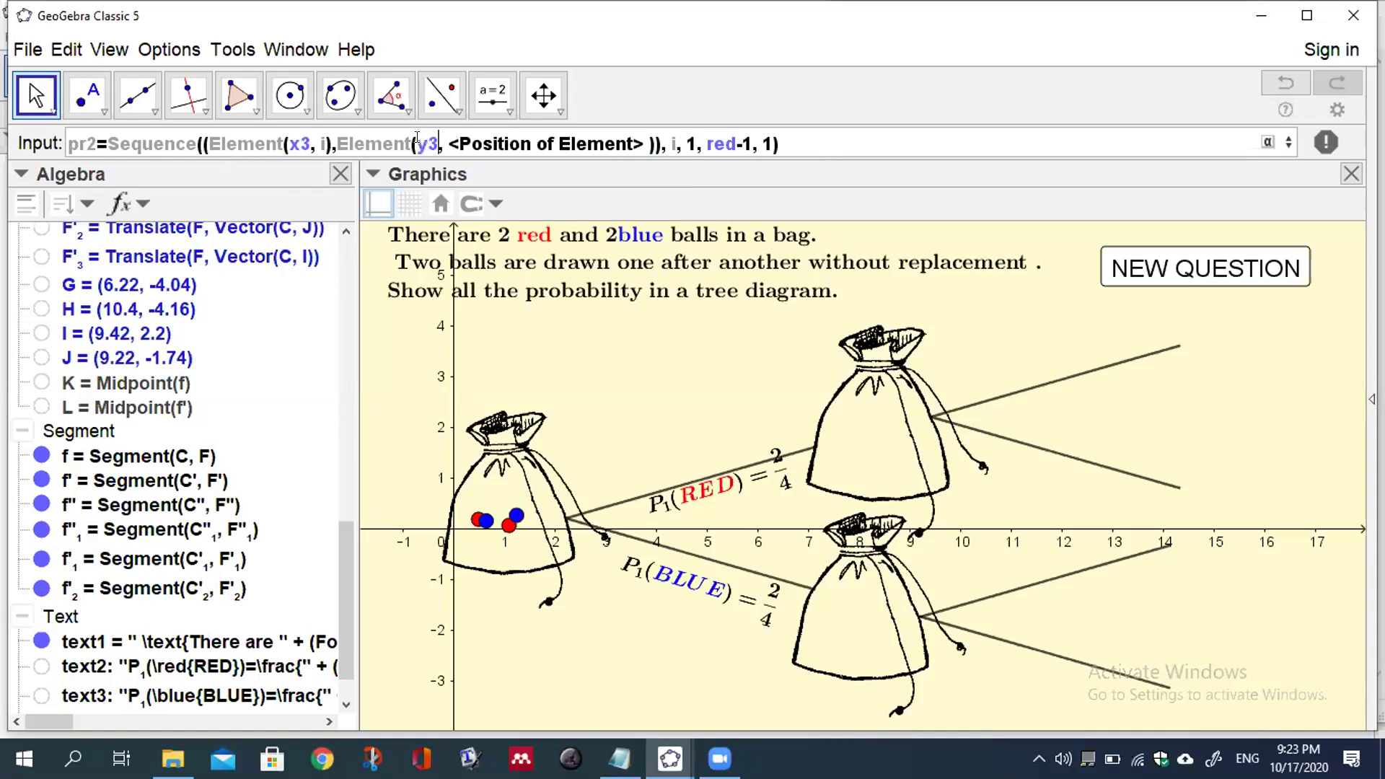
pyautogui.press('Tab')
pyautogui.write('i')
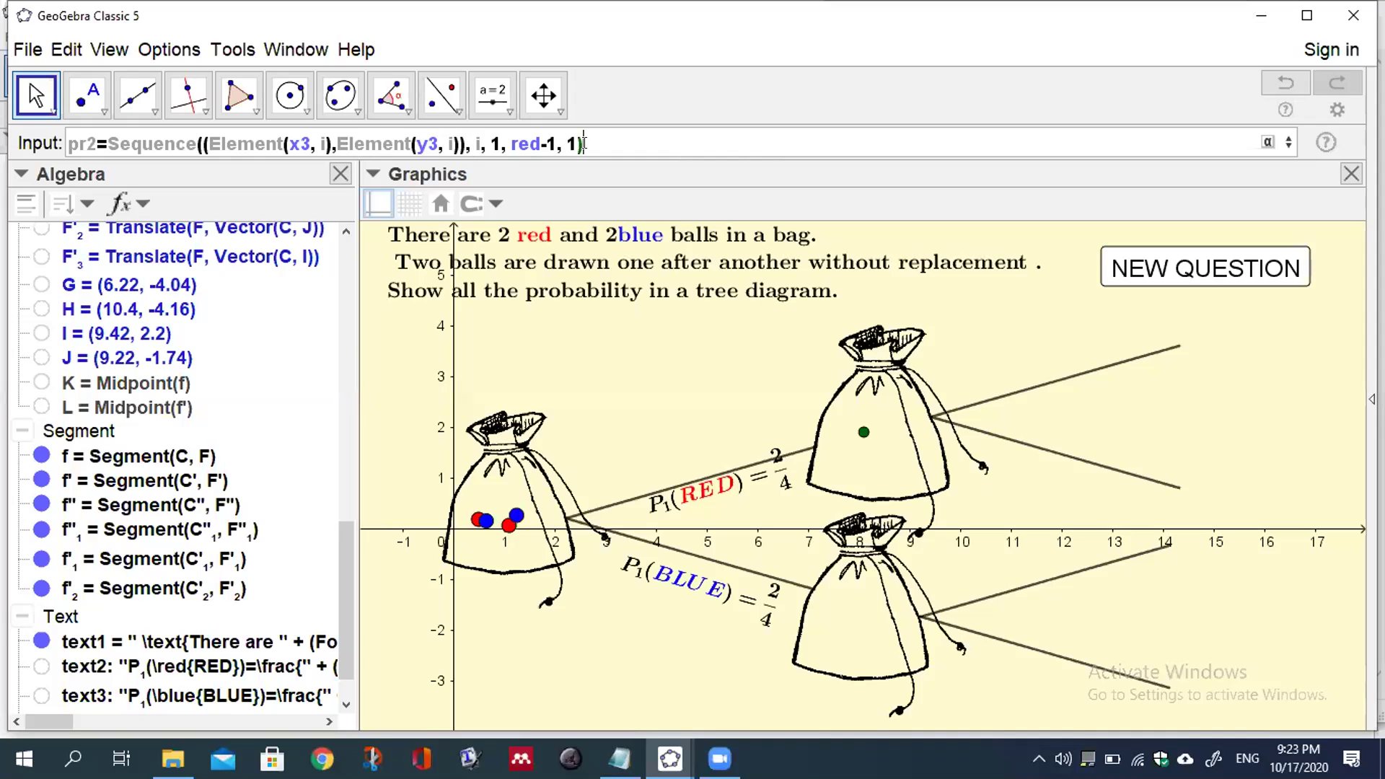
pyautogui.press('Return')
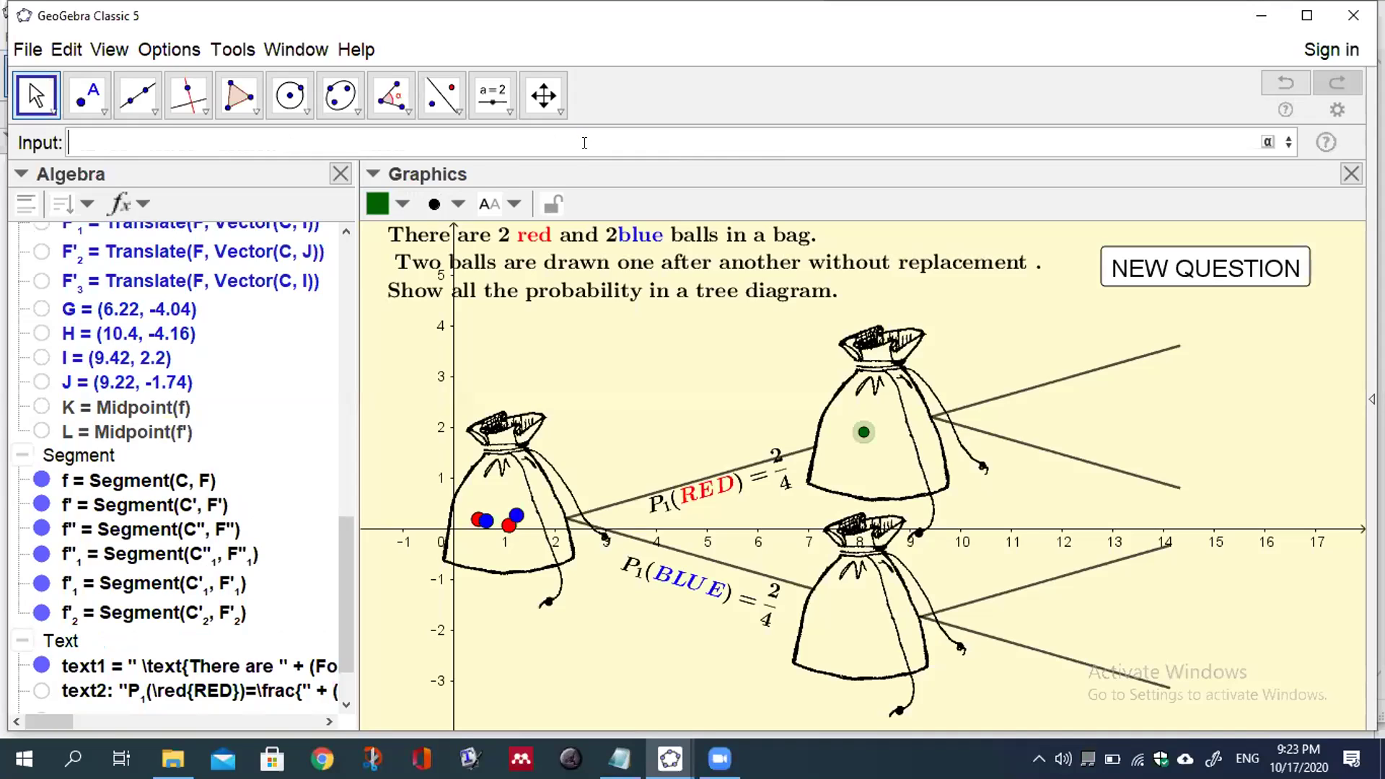
# Step: Colour the new pr2 point in the upper second-draw bag red and increase its point size
pyautogui.click(404, 202)
pyautogui.click(378, 235)
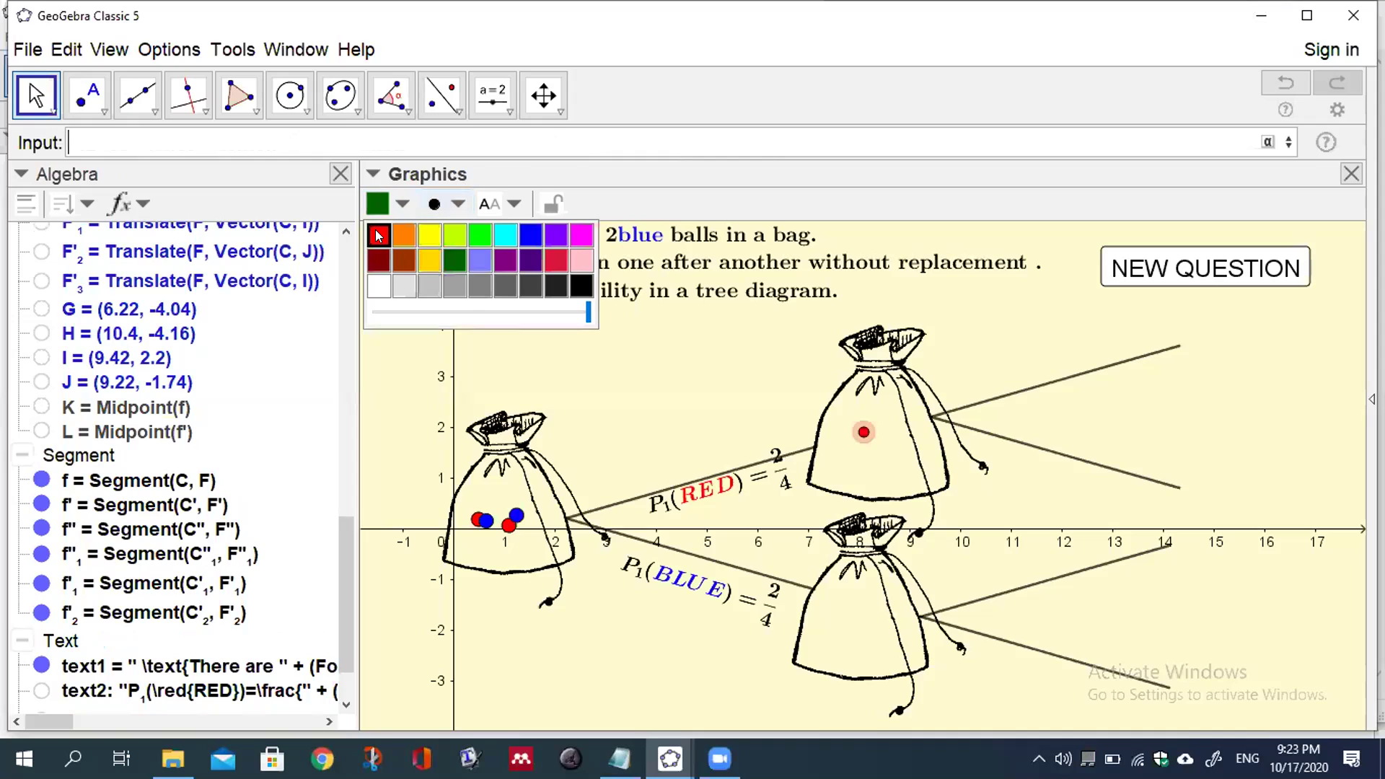
pyautogui.click(458, 204)
pyautogui.moveTo(508, 287); pyautogui.dragTo(548, 288)
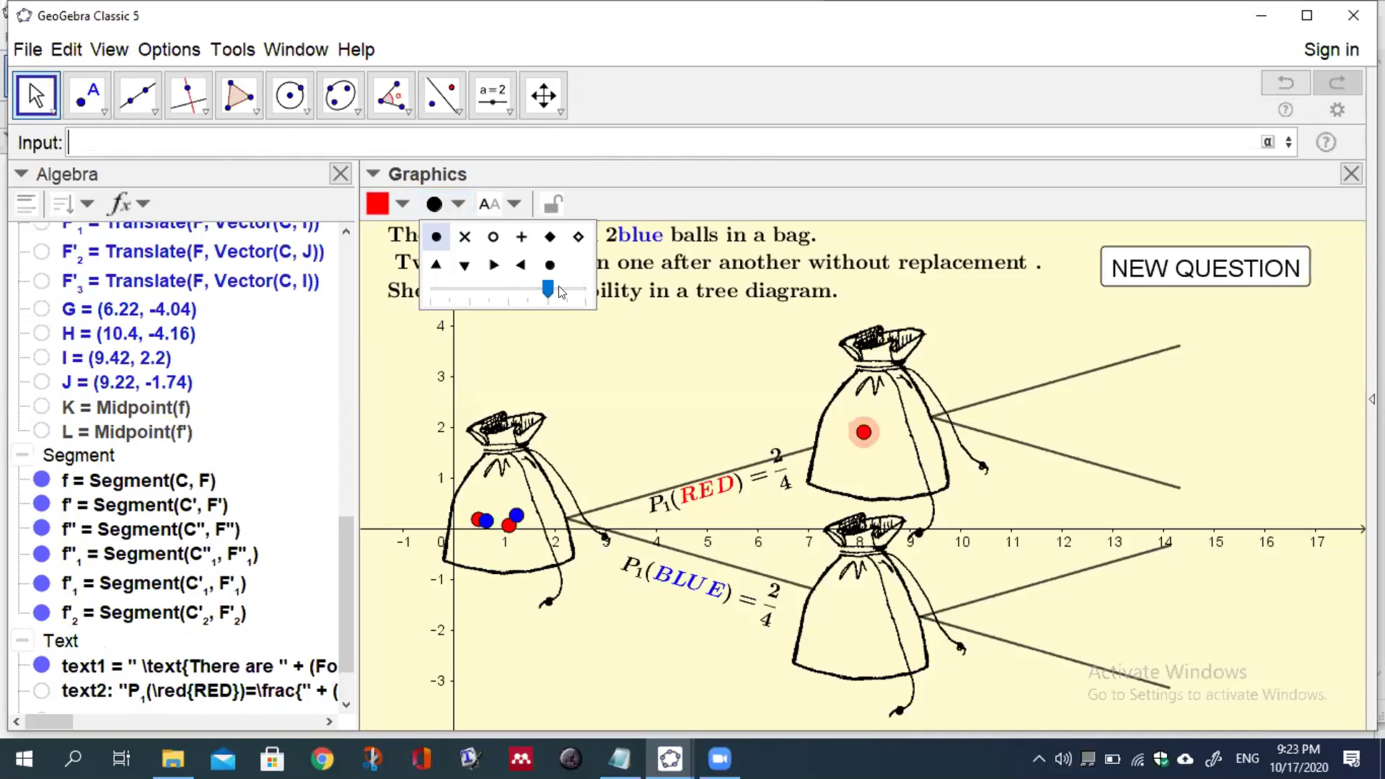
pyautogui.click(590, 322)
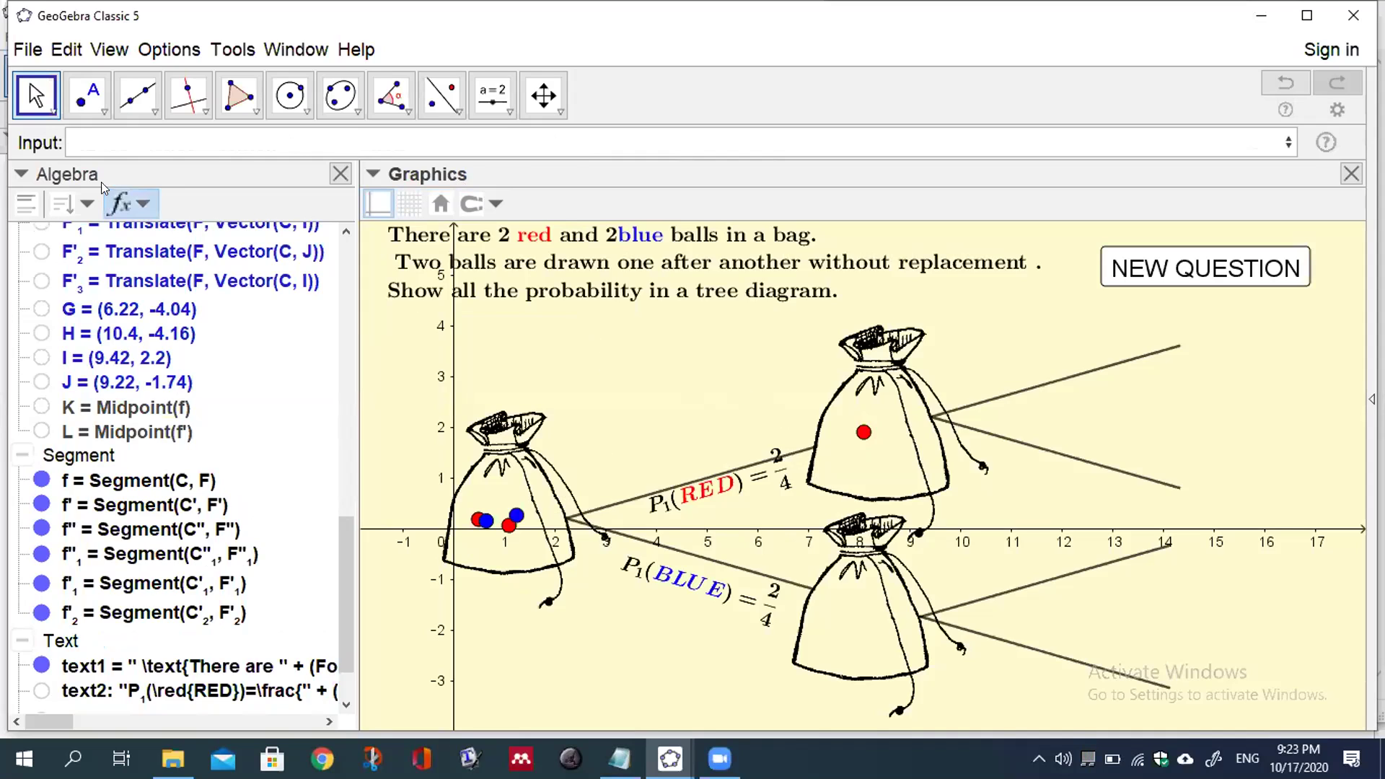
# Step: Begin defining x4 as a Sample with a With Replacement argument, using a Sequence with an increment as its list
pyautogui.click(80, 141)
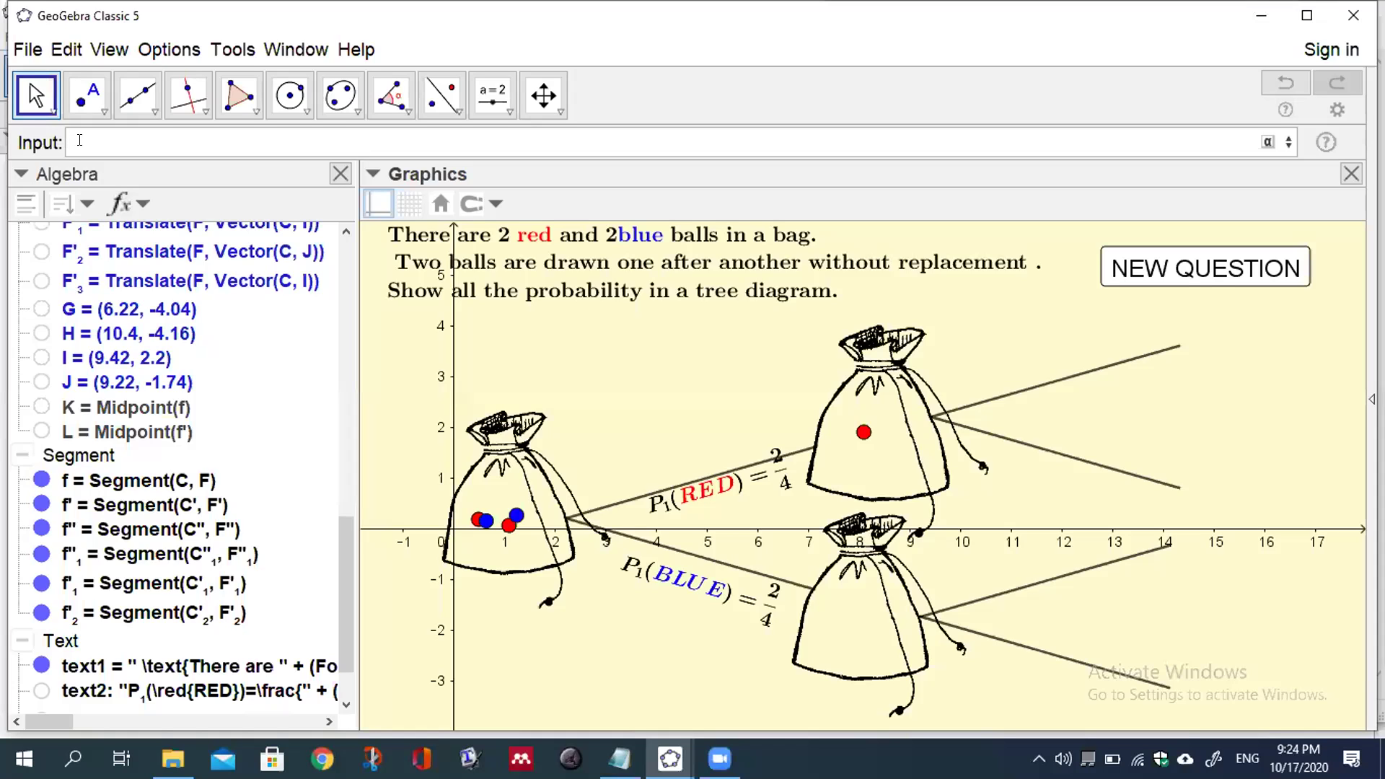
pyautogui.write('x')
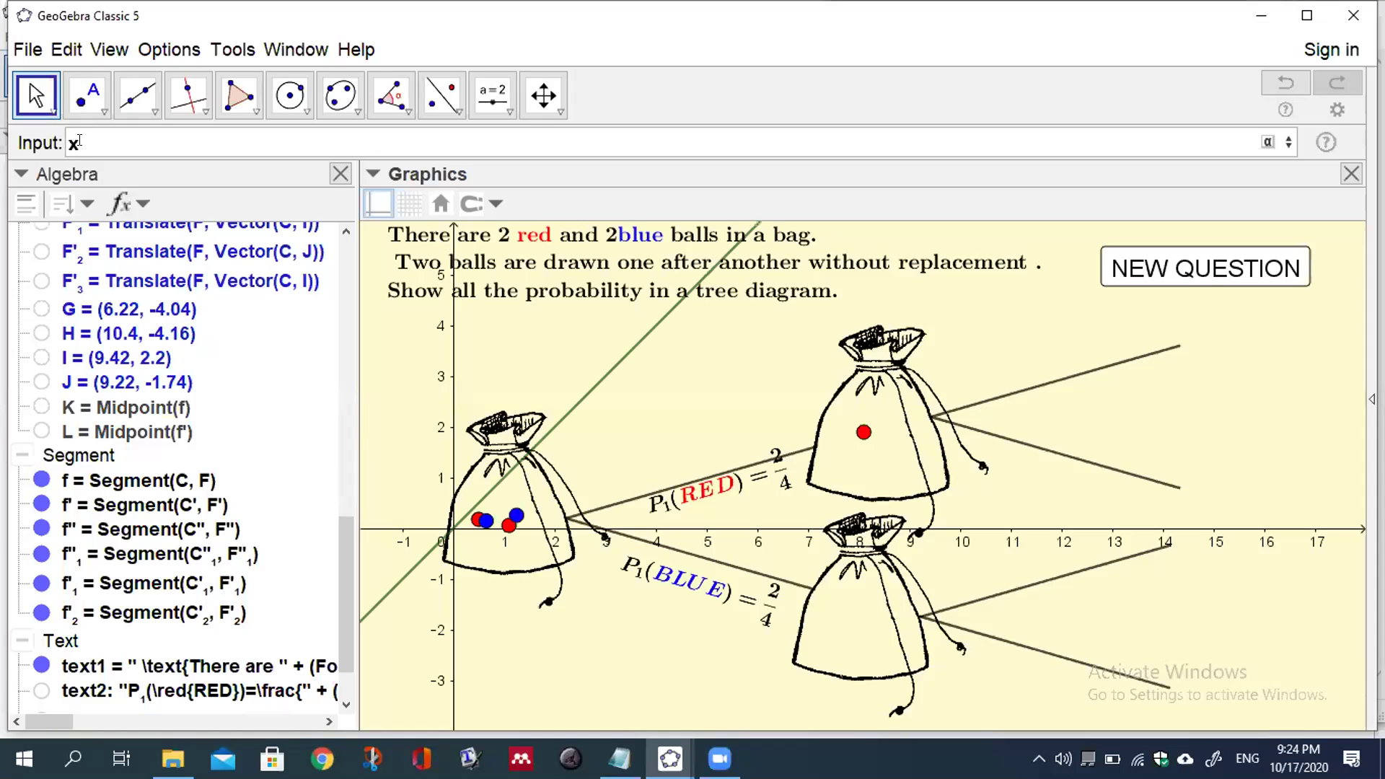
pyautogui.write('4=')
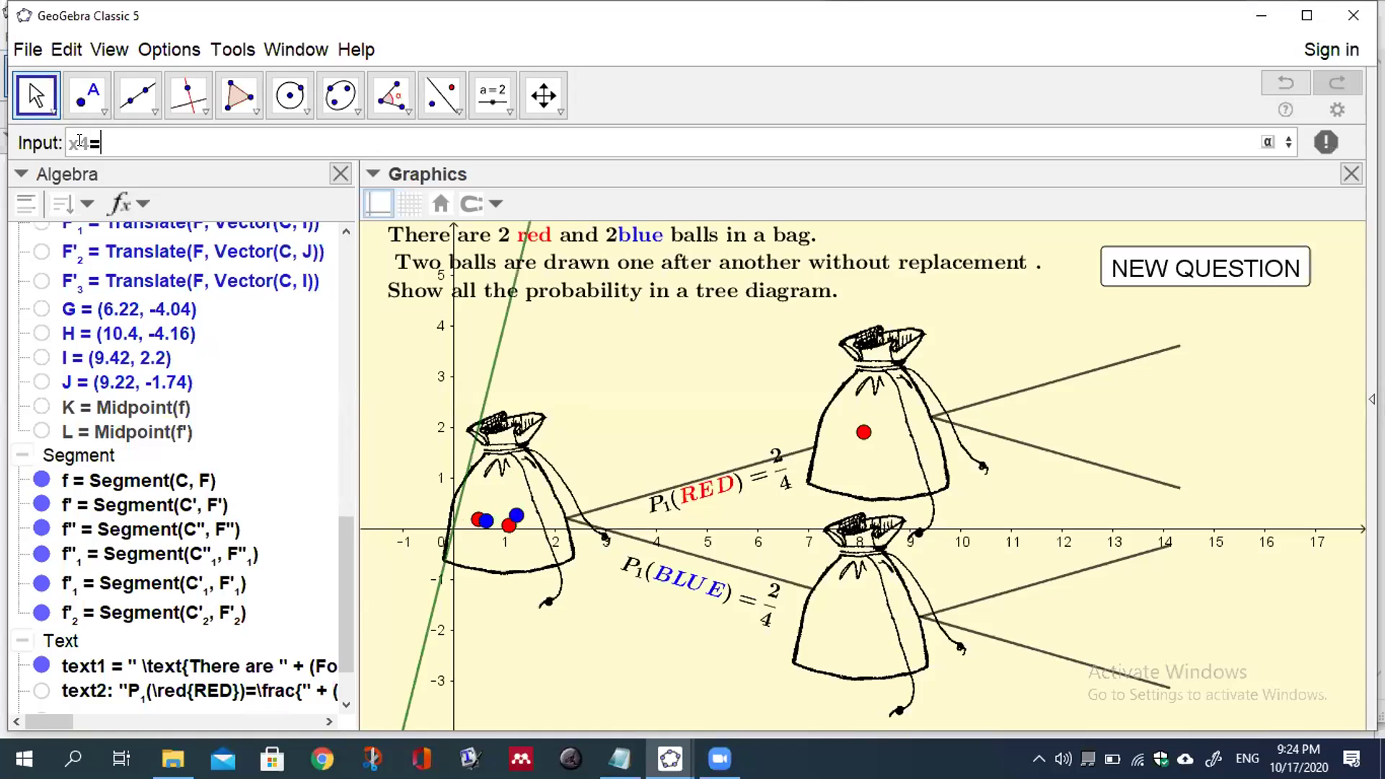
pyautogui.write('sam')
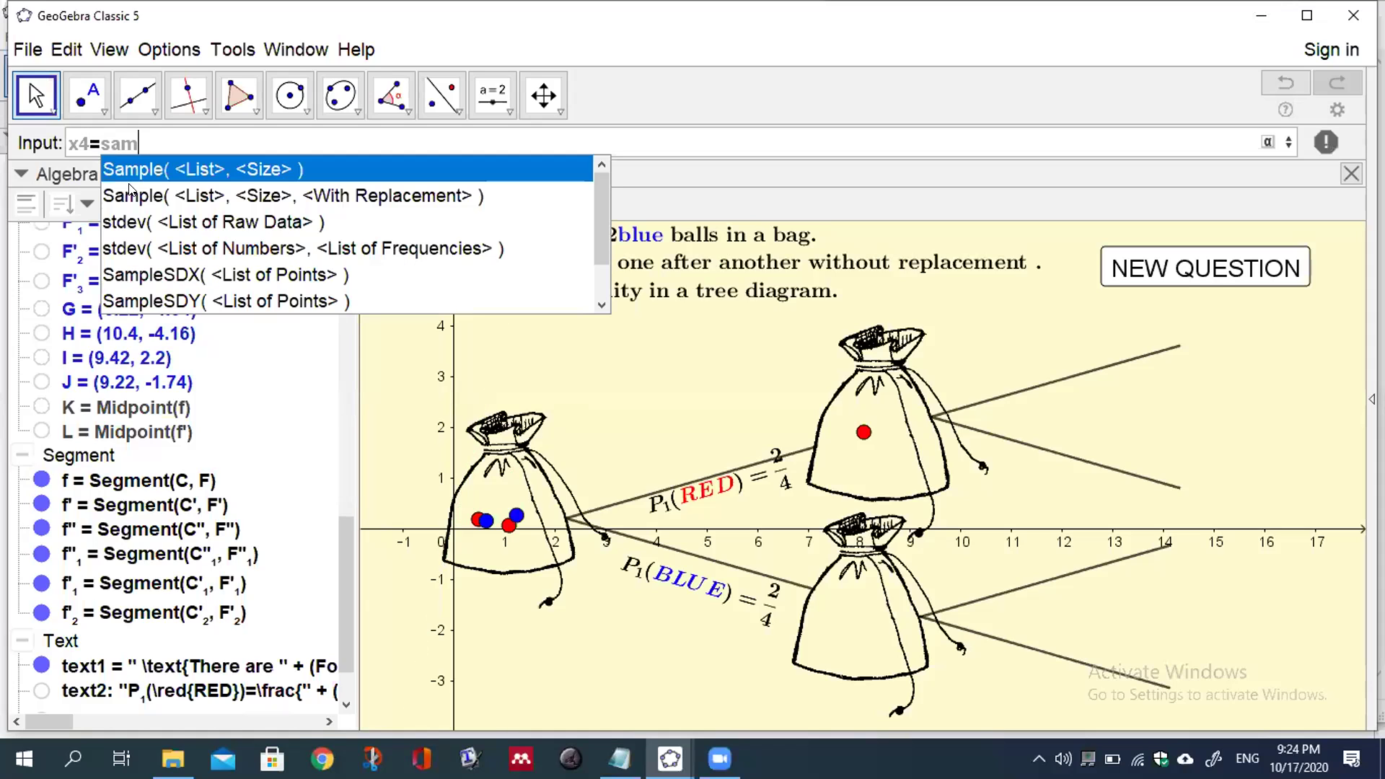
pyautogui.click(132, 195)
pyautogui.write('seq, <Size>, <With Replacement> )')
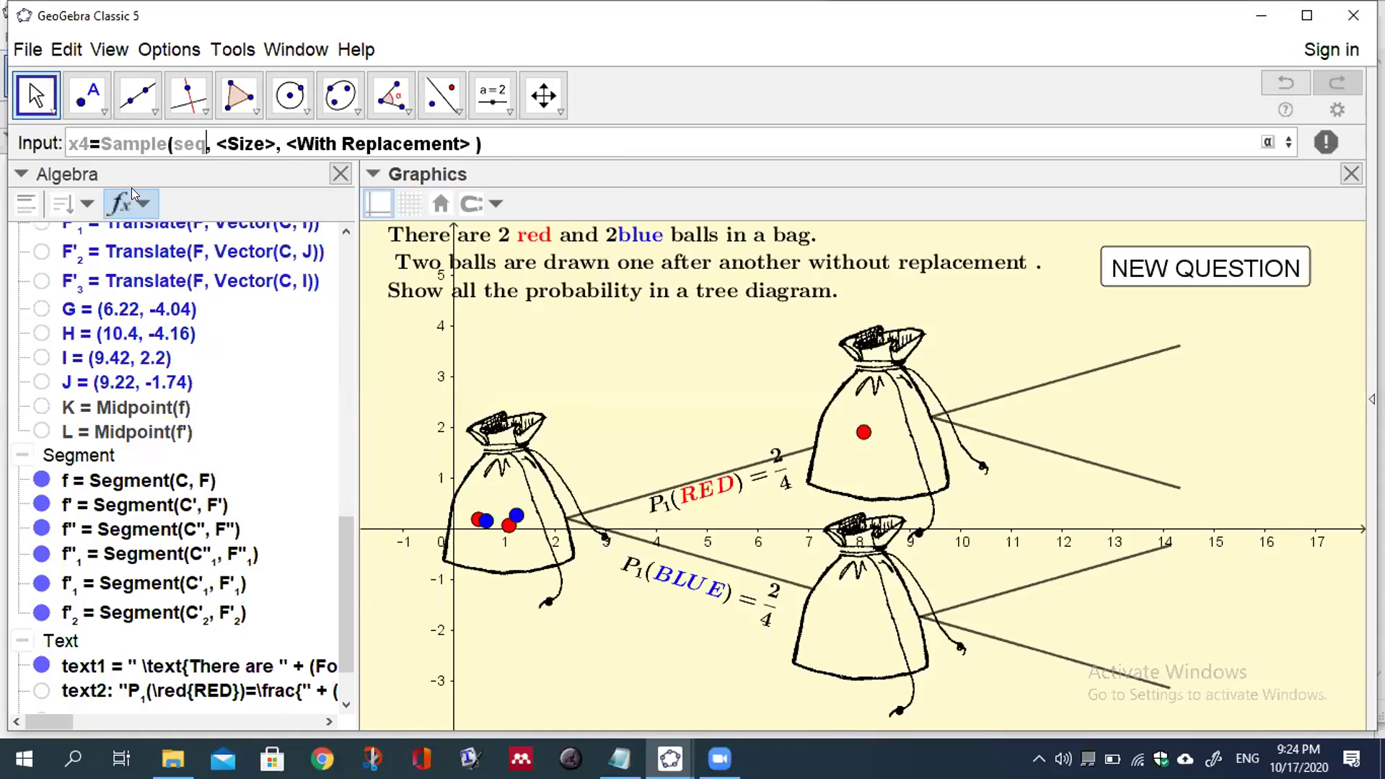
pyautogui.click(239, 284)
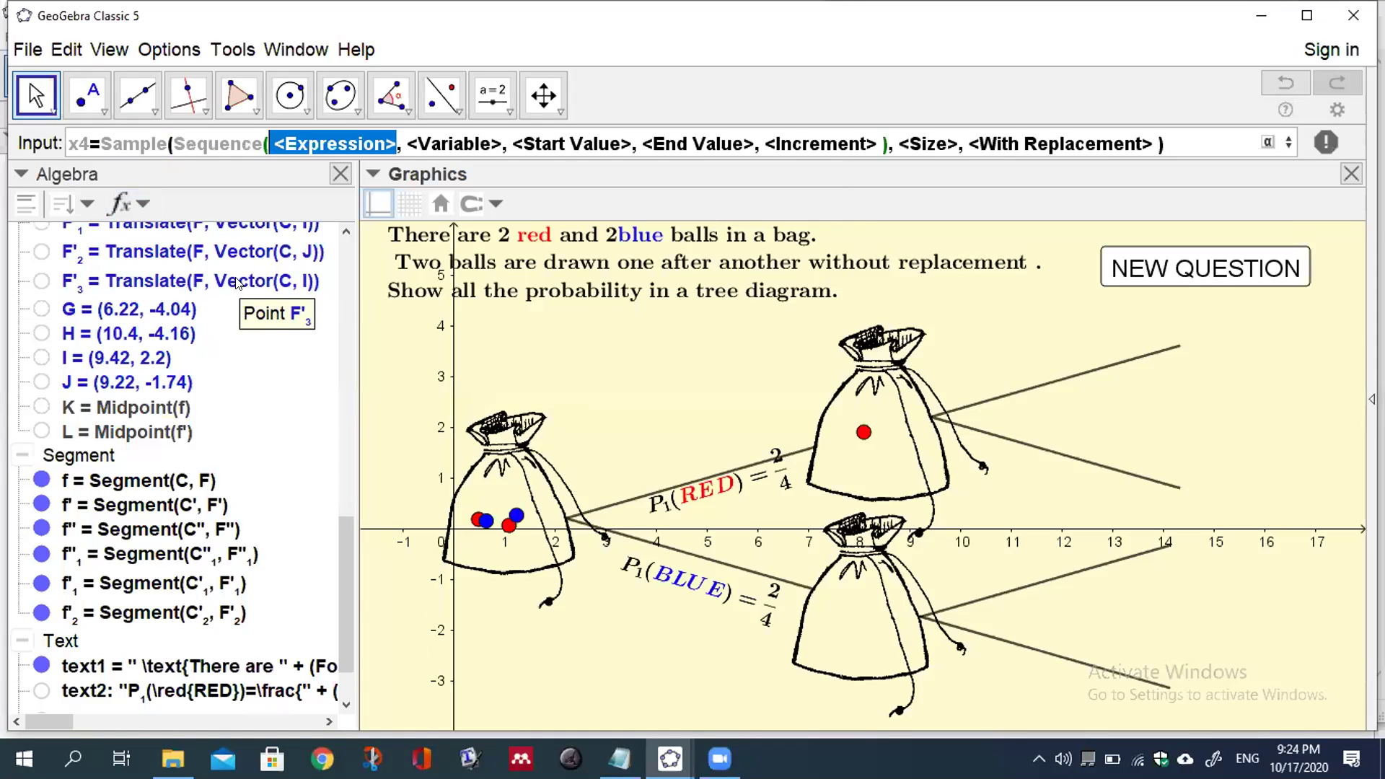
# Step: Set the x4 Sequence to expression i+1 with variable i from 6.5 to 8 and an increment of 0.2
pyautogui.write('i')
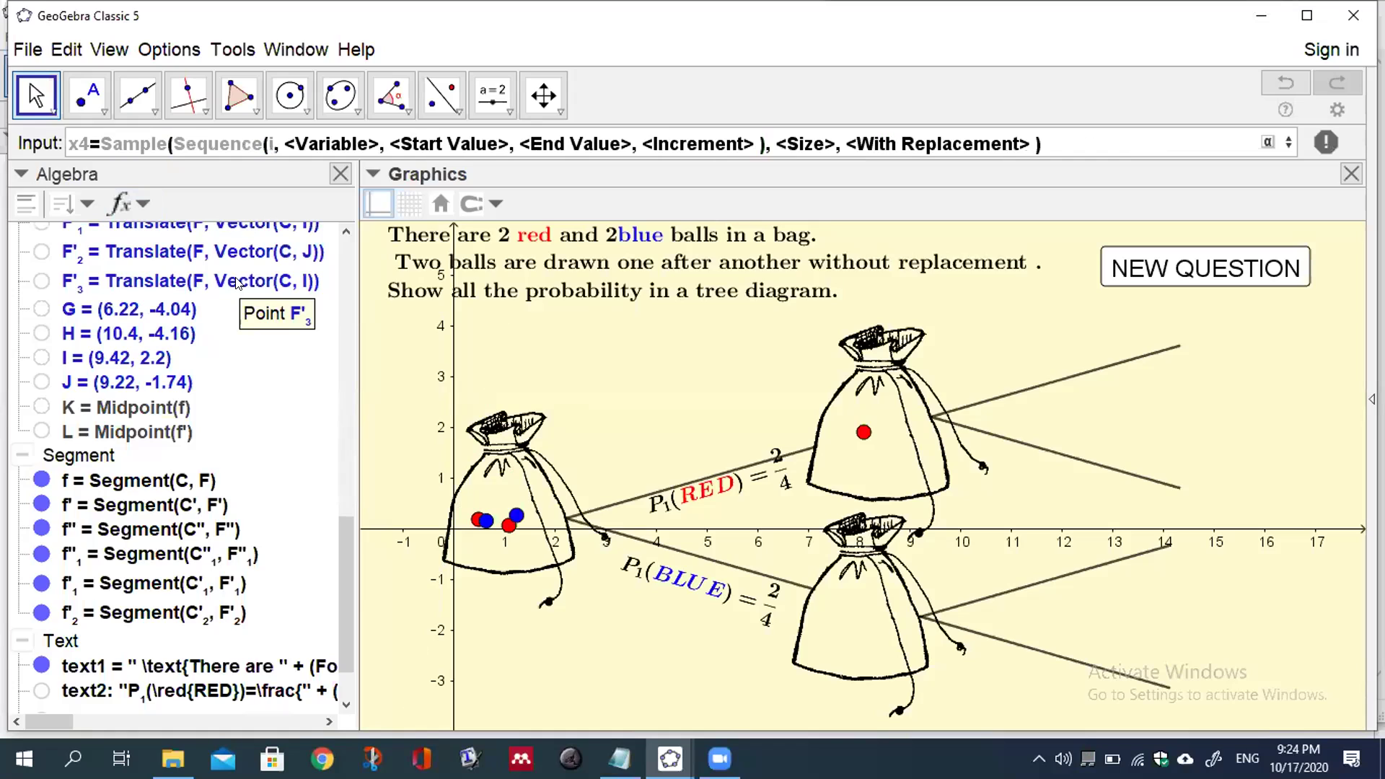
pyautogui.write('+1')
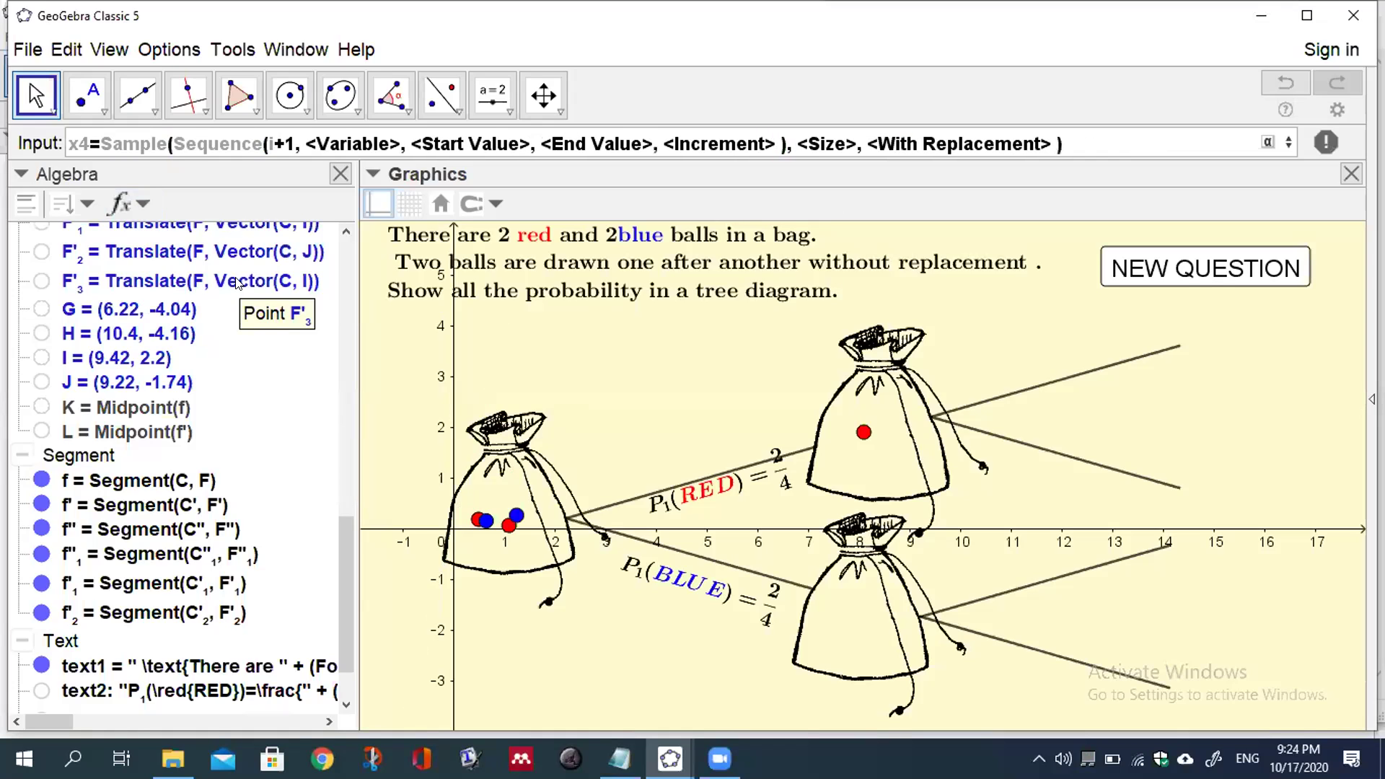
pyautogui.press('Tab')
pyautogui.write('i')
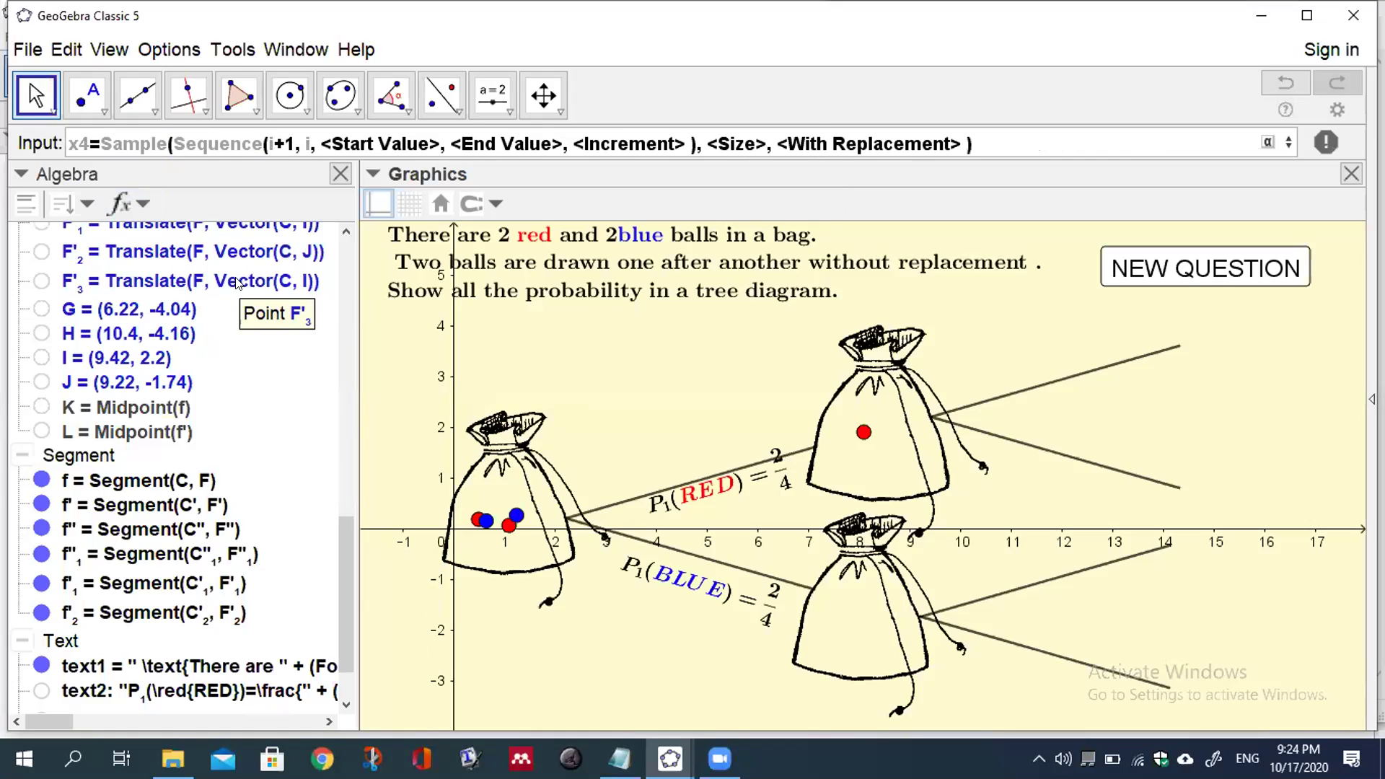
pyautogui.press('Tab')
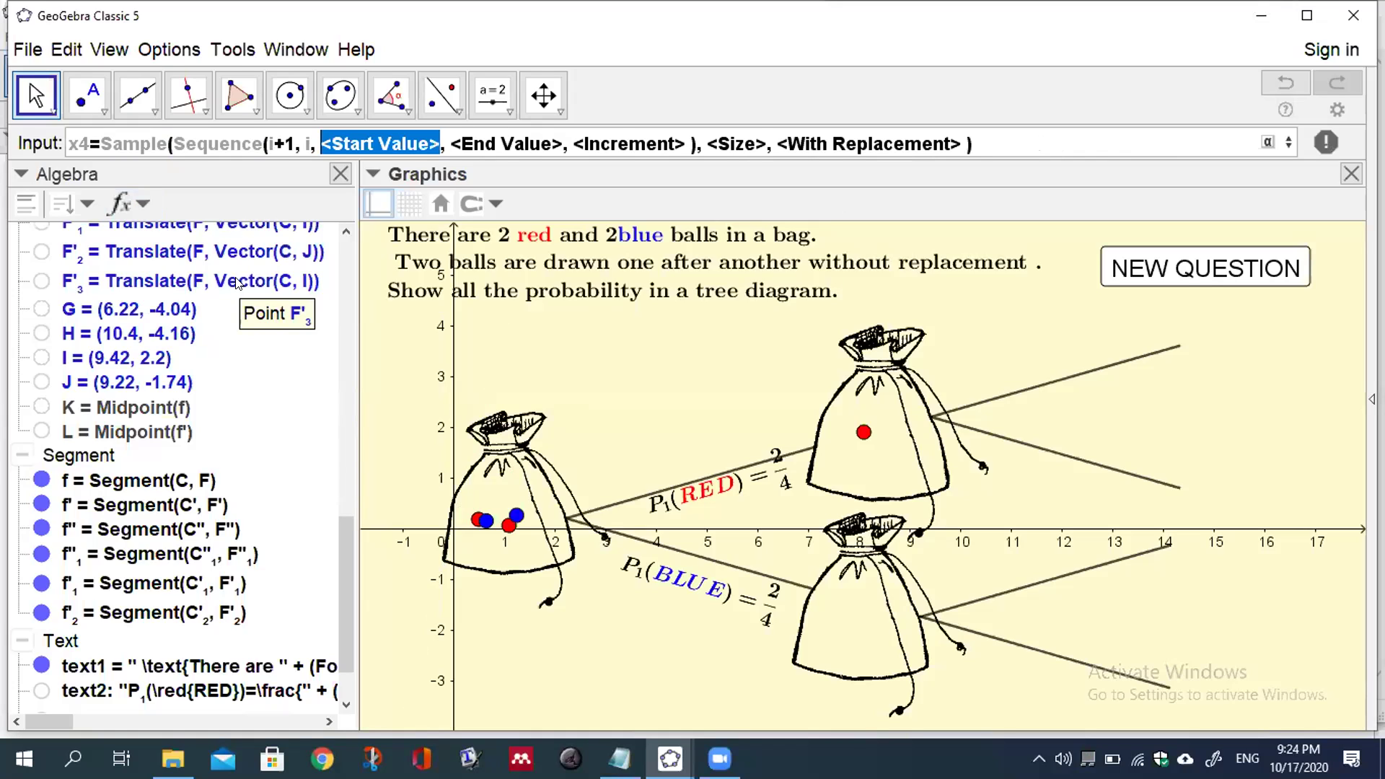
pyautogui.write('6.')
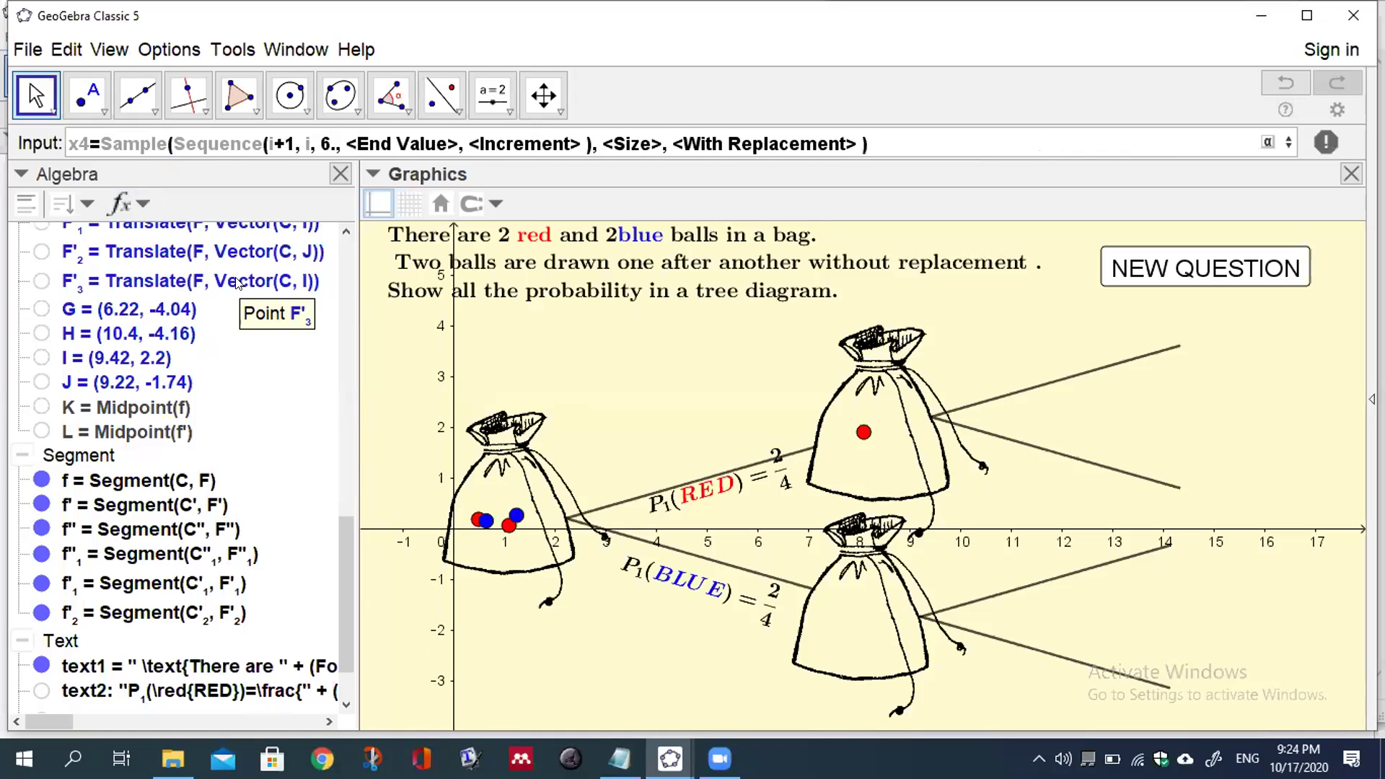
pyautogui.write('5')
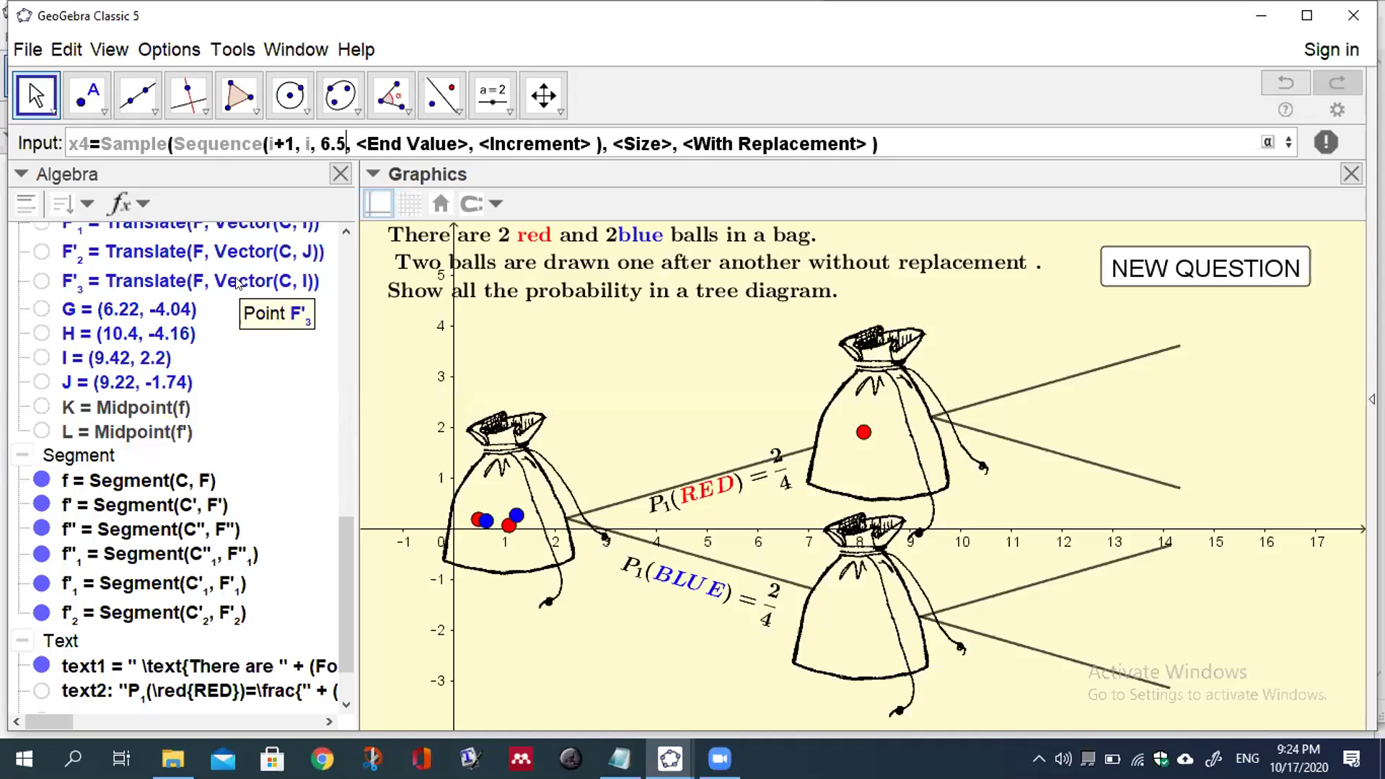
pyautogui.press('Tab')
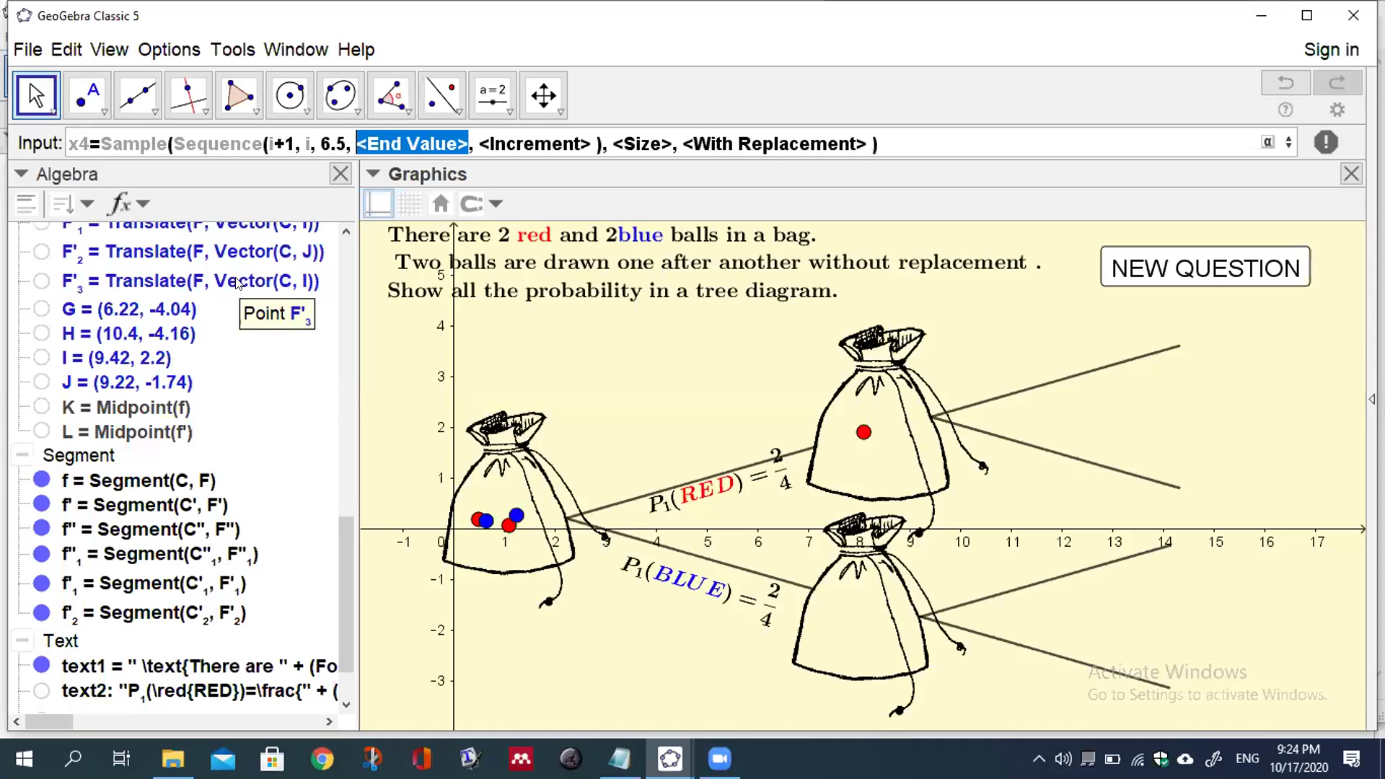
pyautogui.write('8')
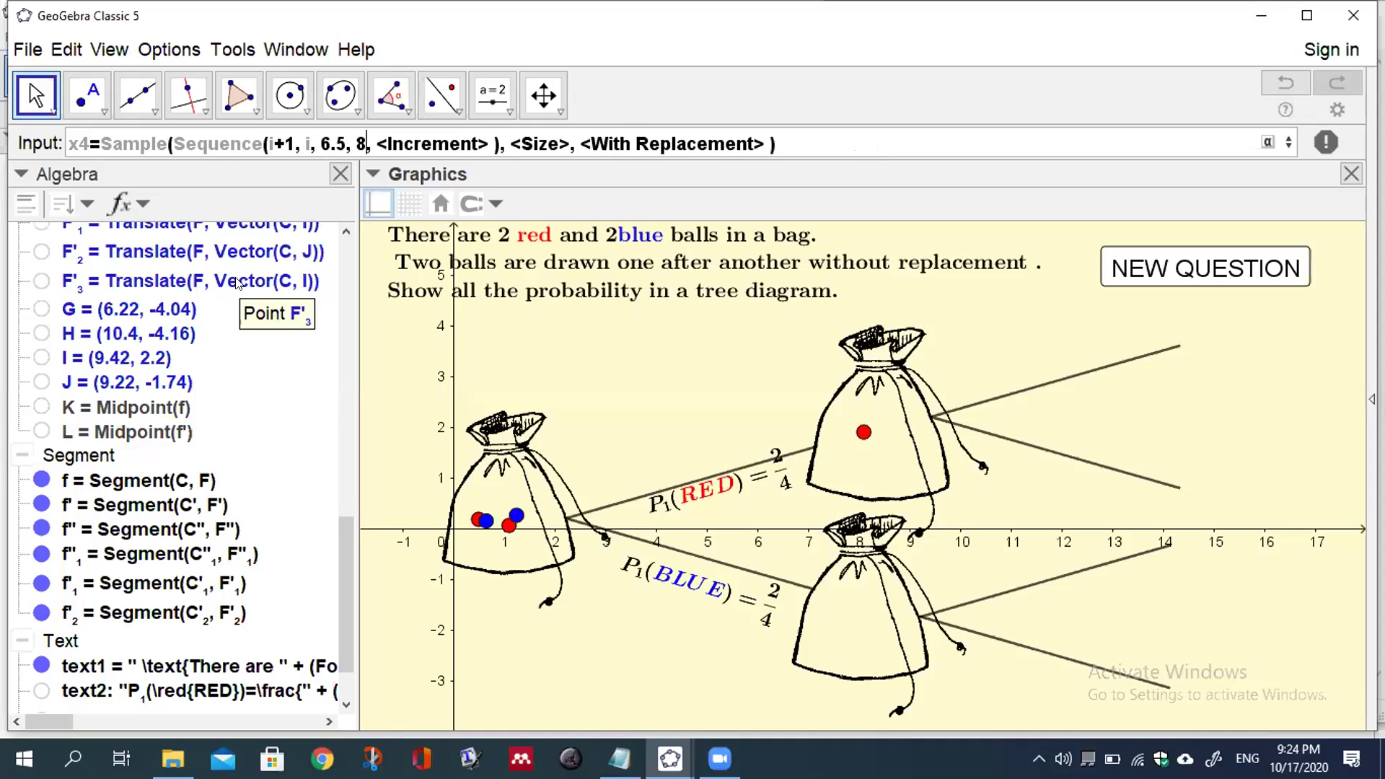
pyautogui.press('Tab')
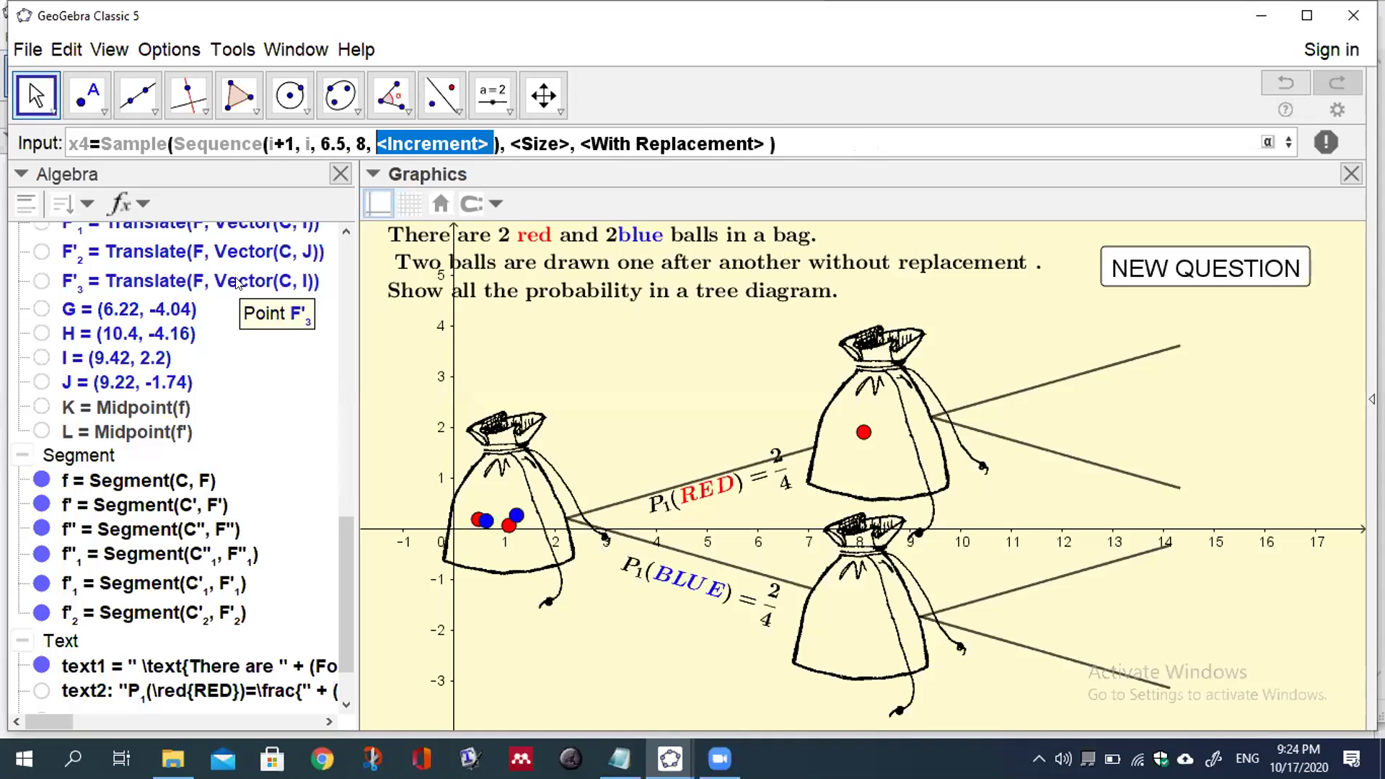
pyautogui.write('0')
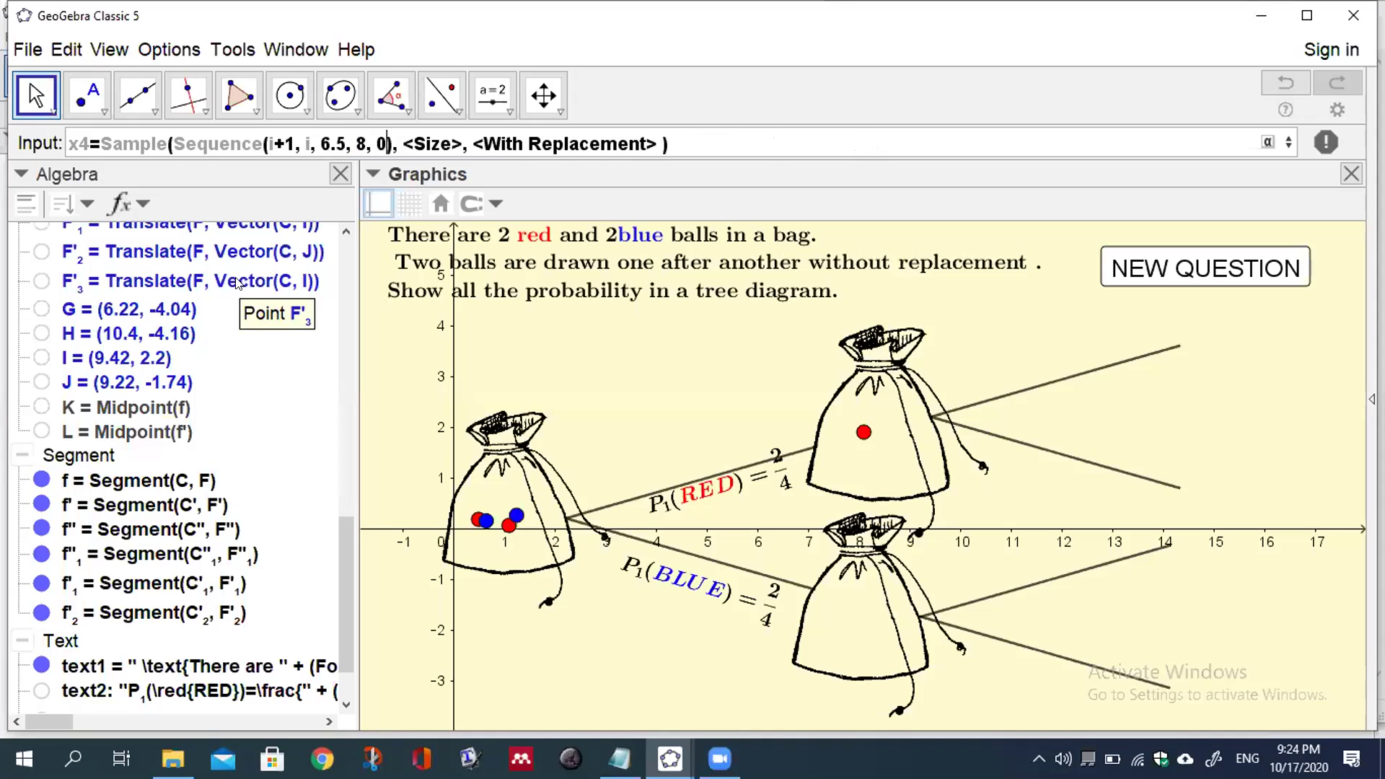
pyautogui.write('.2')
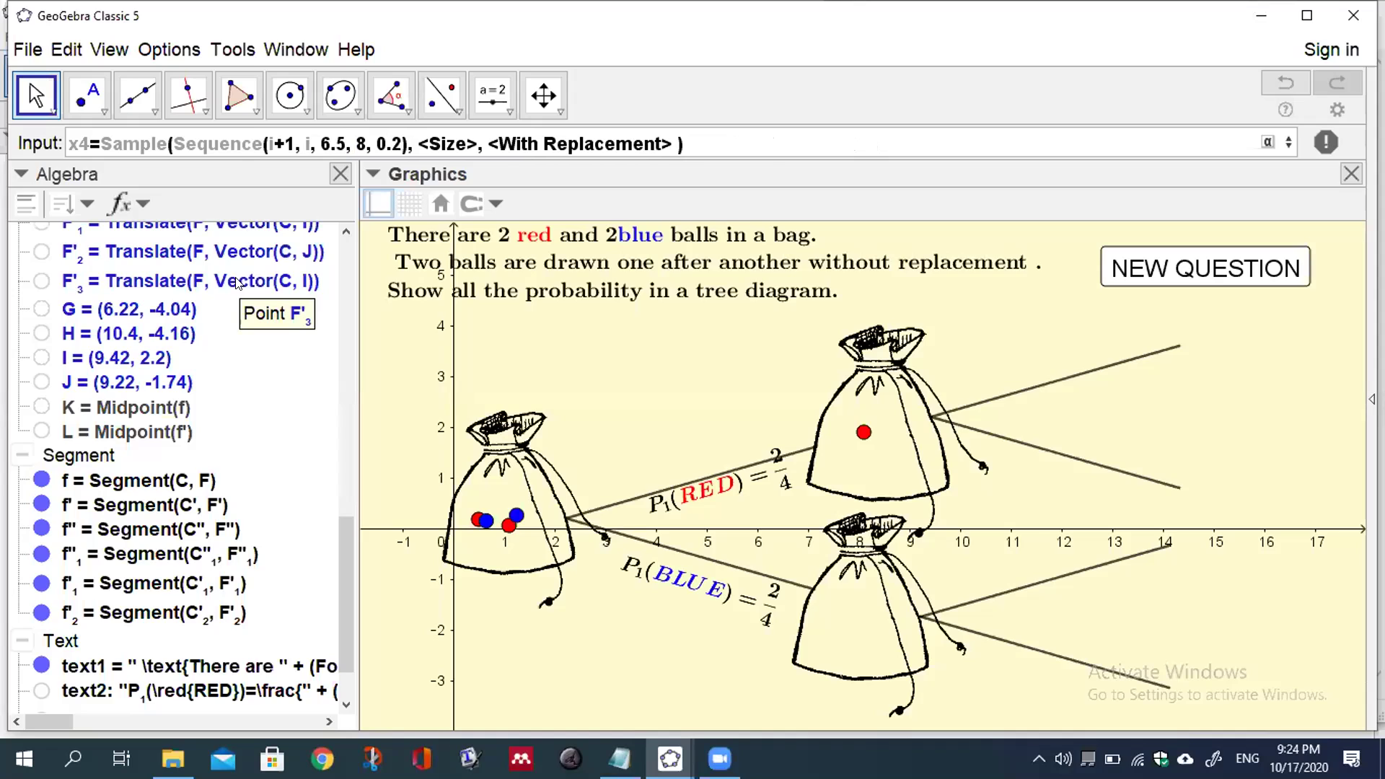
# Step: Set the x4 sample size to blue and With Replacement to false
pyautogui.press('Tab')
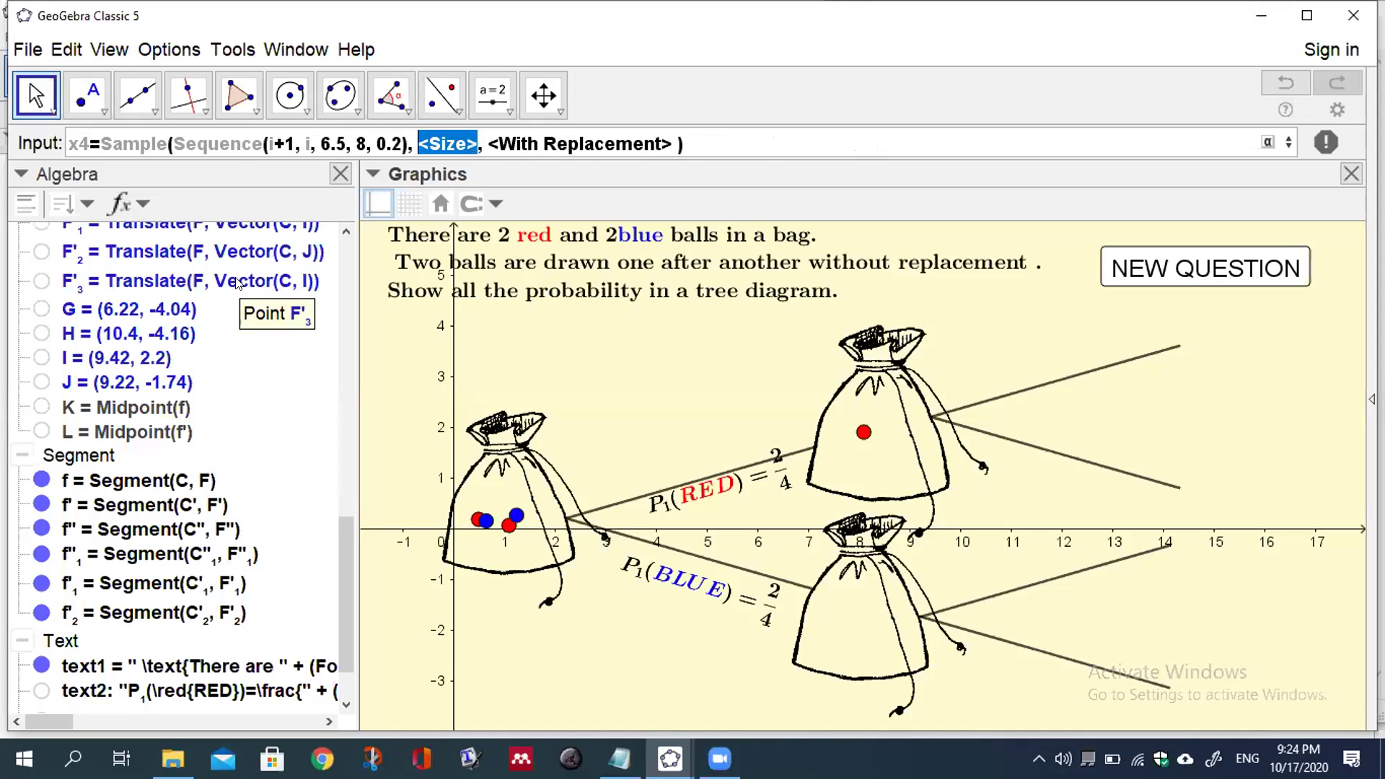
pyautogui.write('blu')
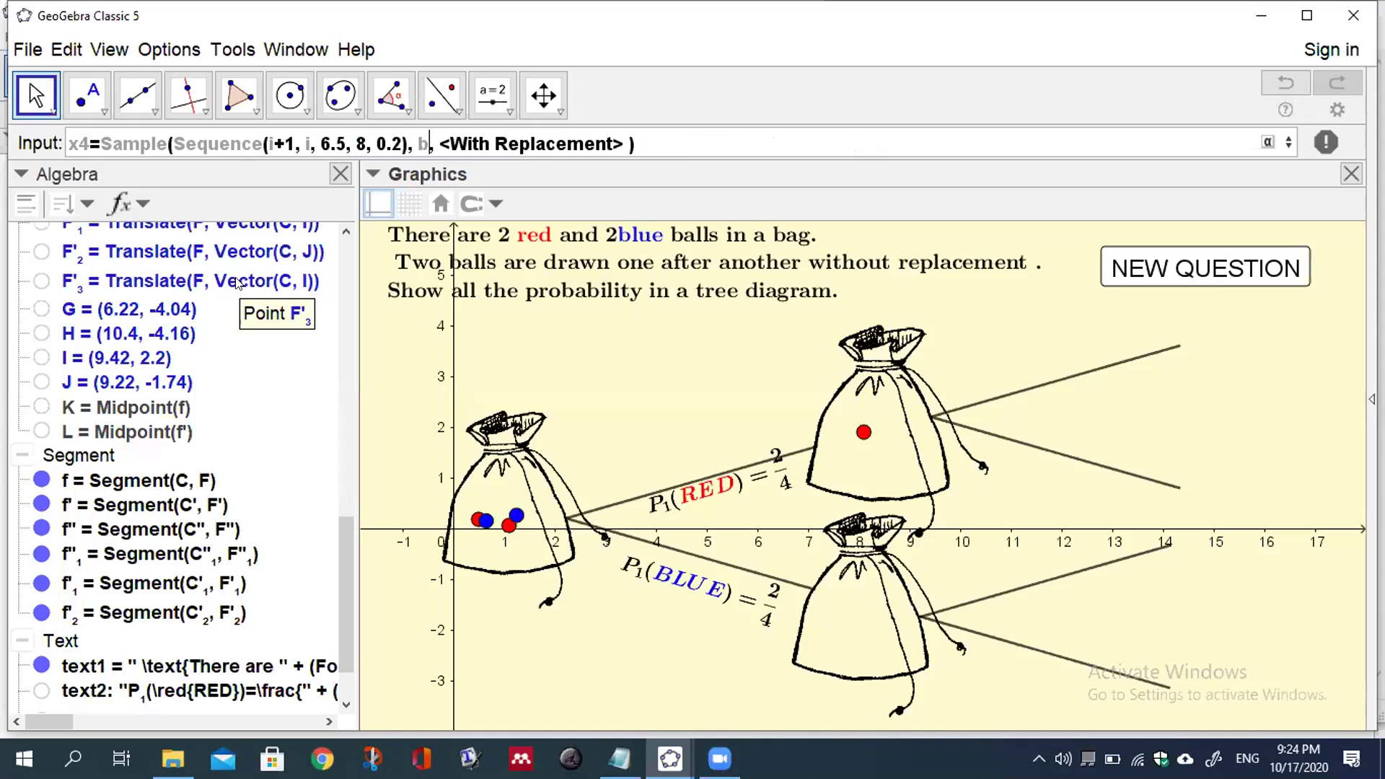
pyautogui.write('e')
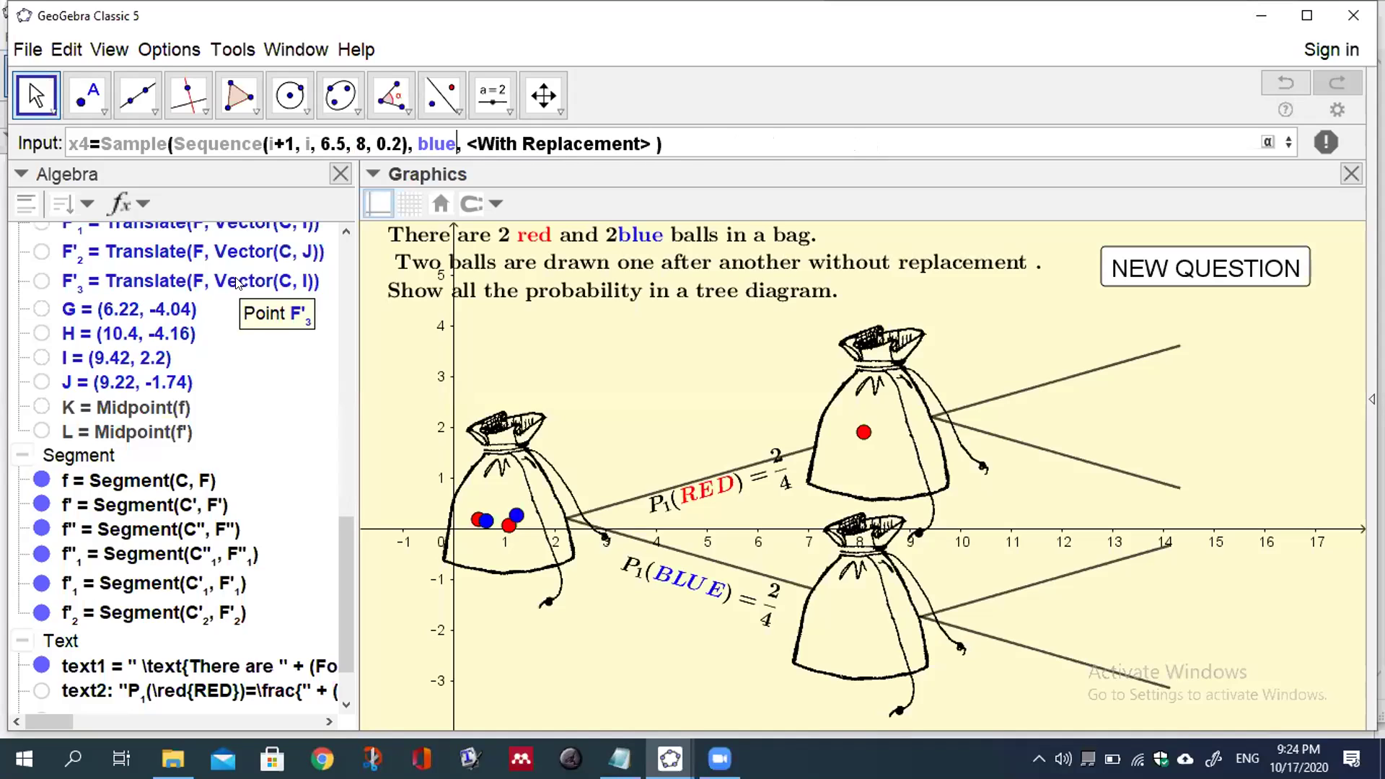
pyautogui.press('Tab')
pyautogui.write('false')
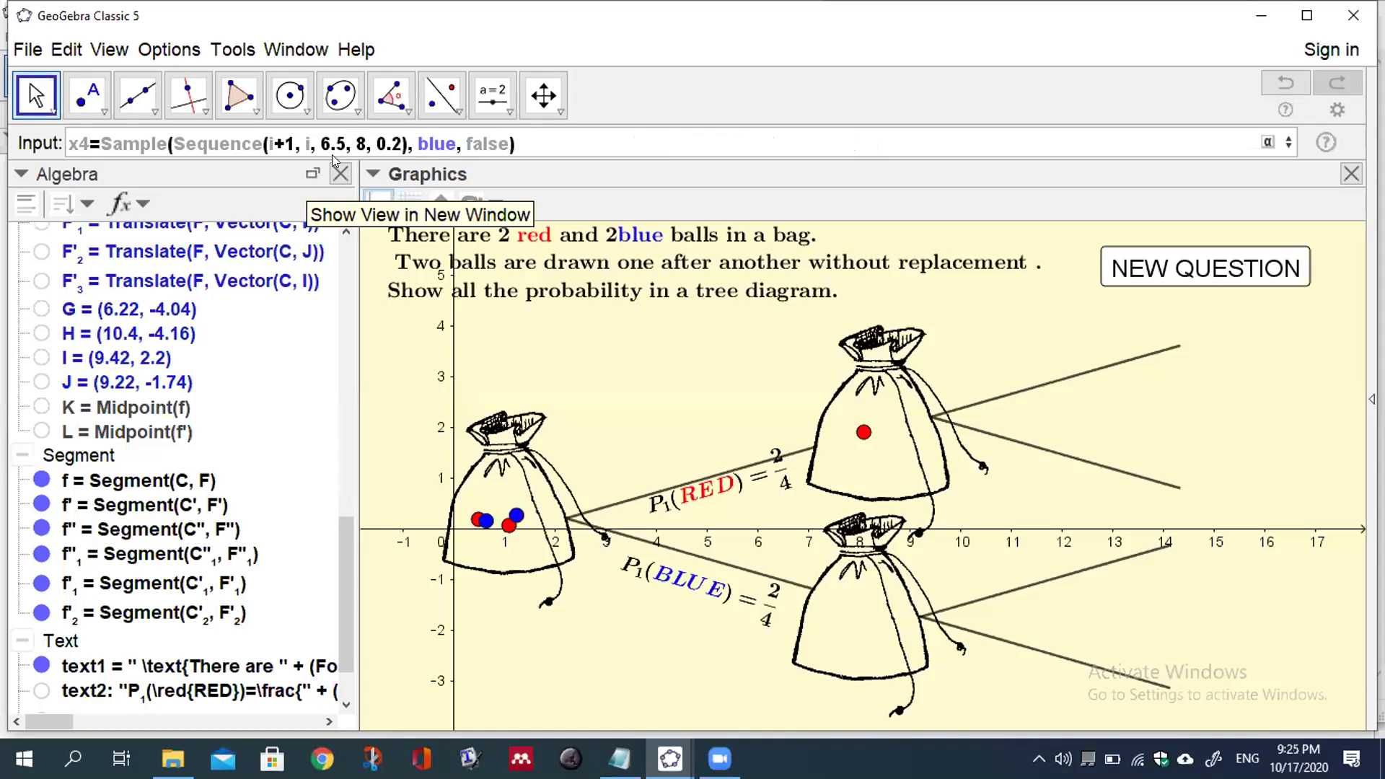
# Step: Change the increment of the x4 Sequence to 0.22 and create the list
pyautogui.click(399, 141)
pyautogui.write('1')
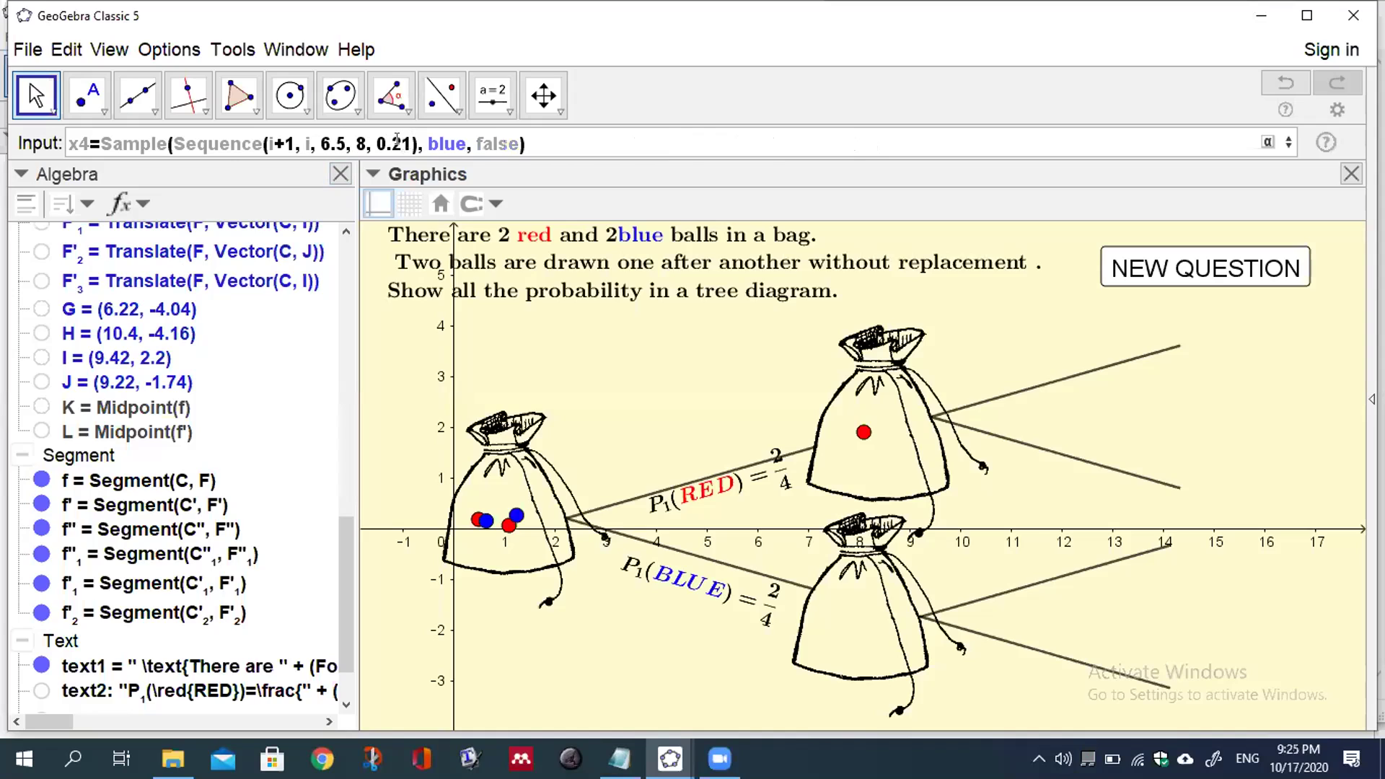
pyautogui.press('BackSpace')
pyautogui.write('2')
pyautogui.press('Return')
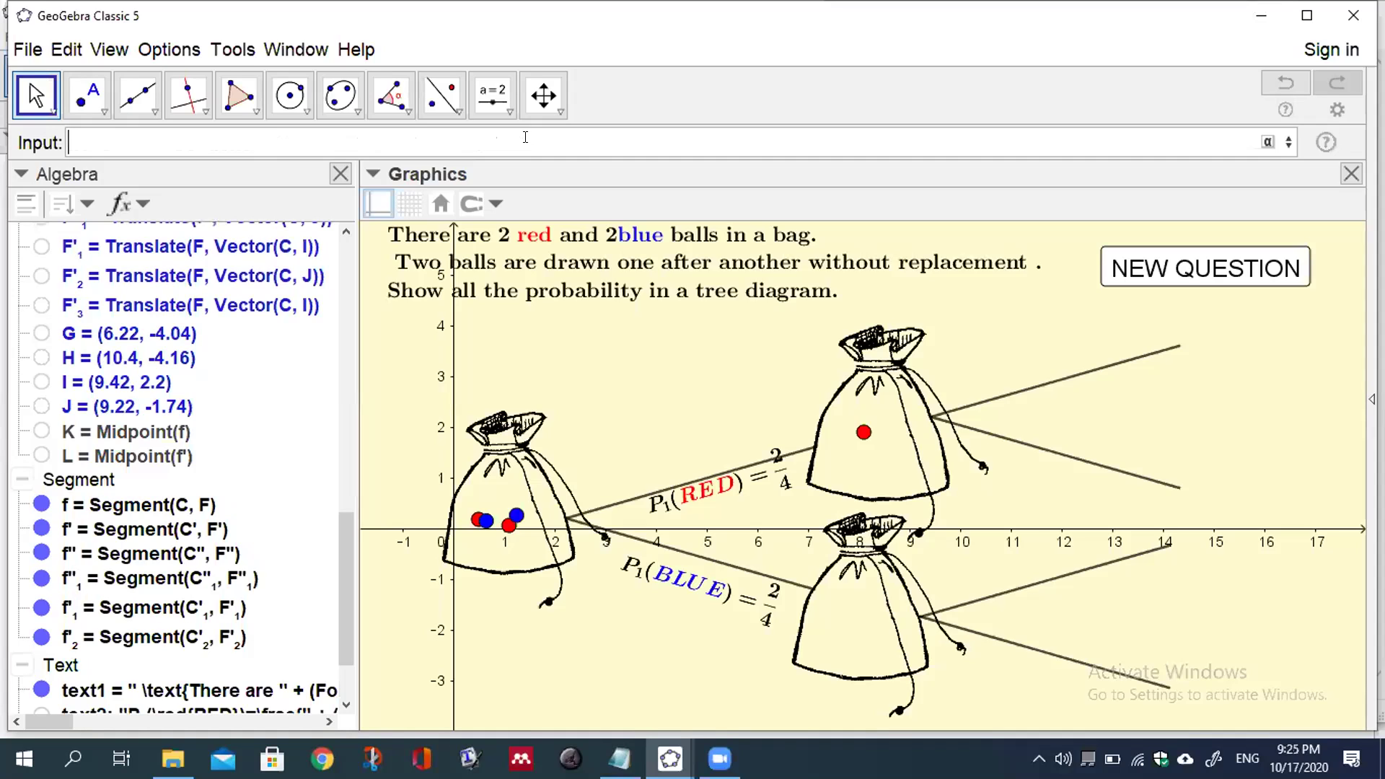
# Step: Begin defining y4 as a Sample with a With Replacement argument, using a Sequence with an increment as its list
pyautogui.write('y4=sam')
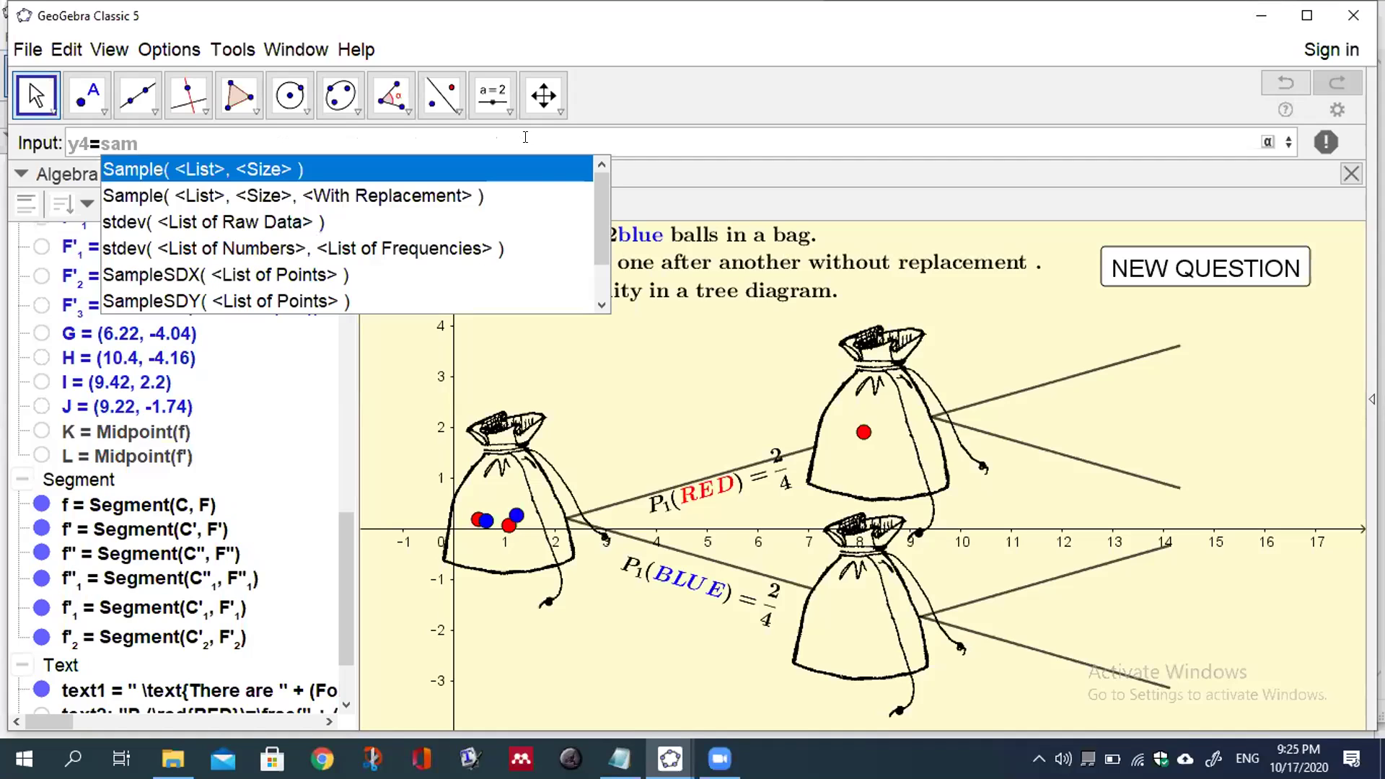
pyautogui.click(455, 184)
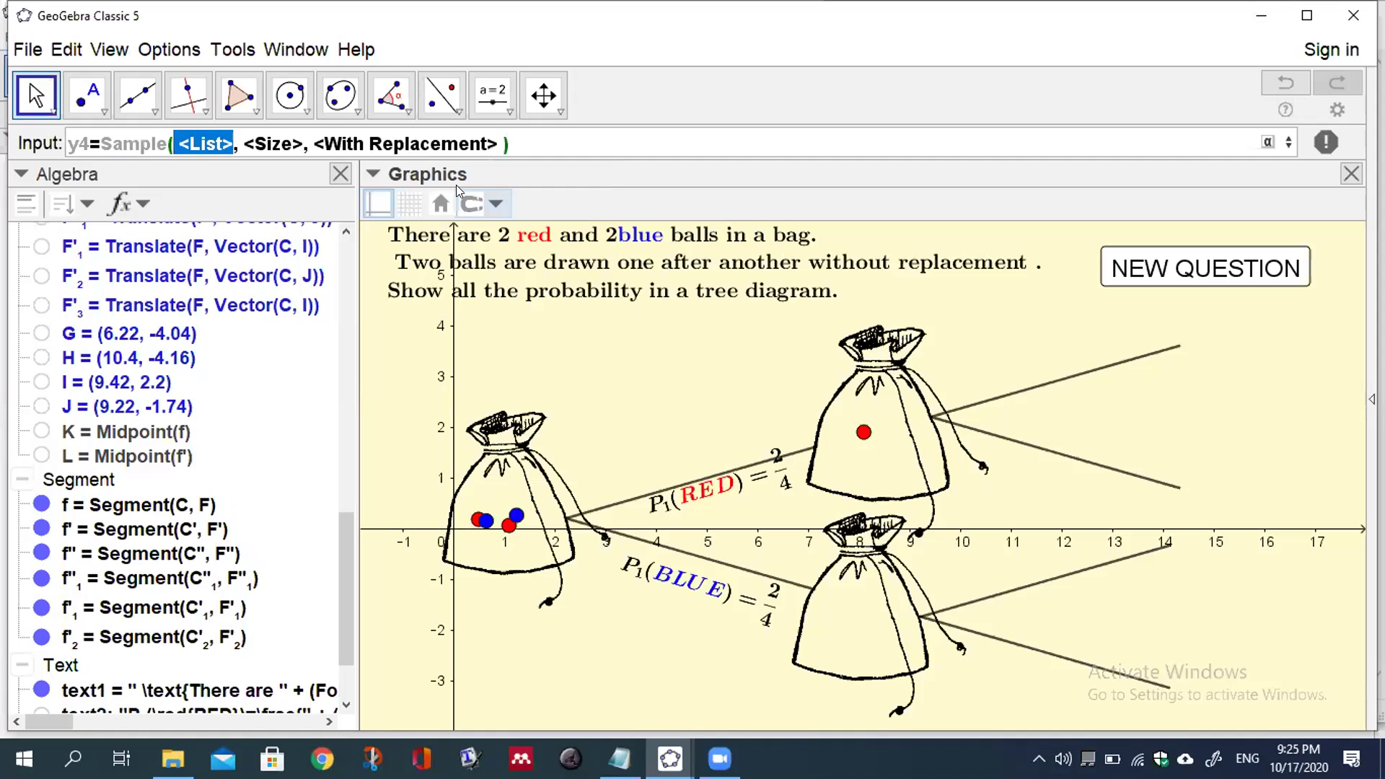
pyautogui.write('seq')
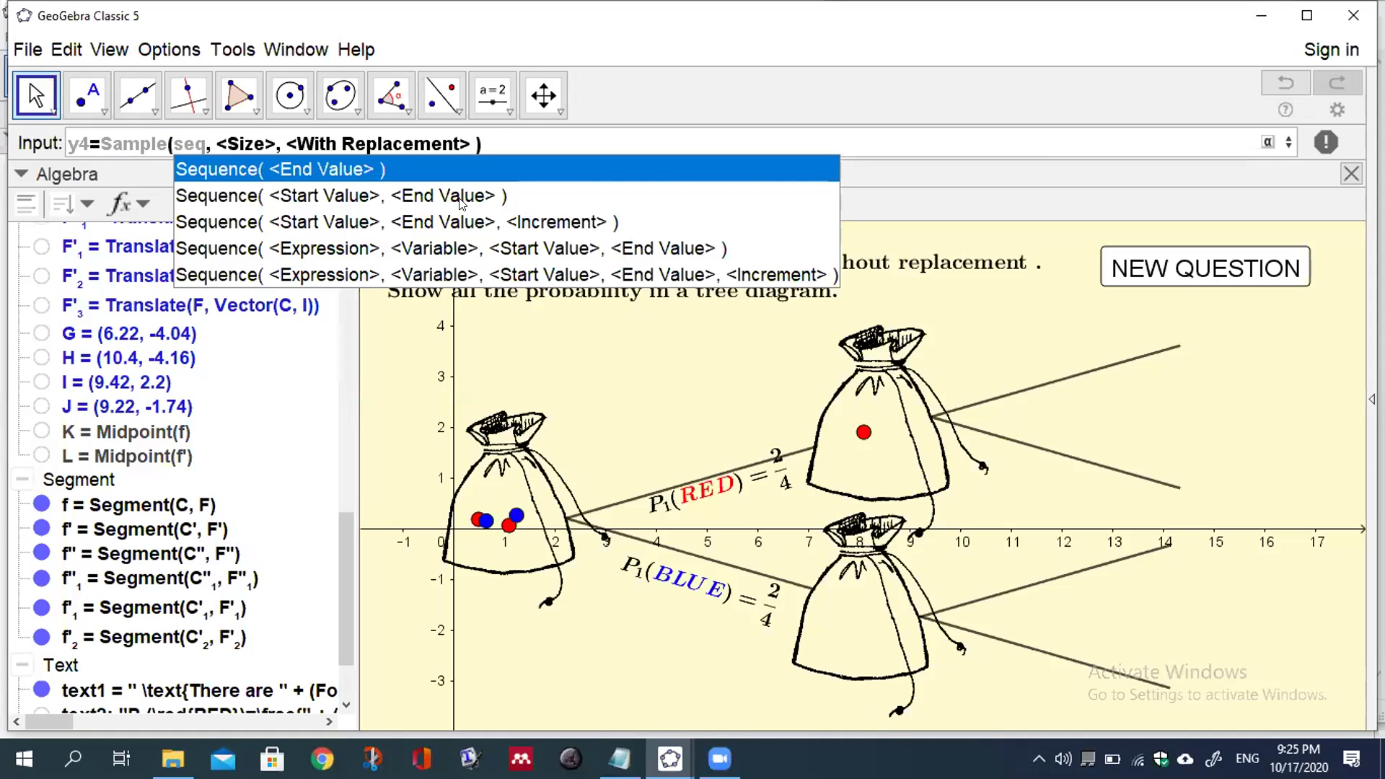
pyautogui.click(462, 277)
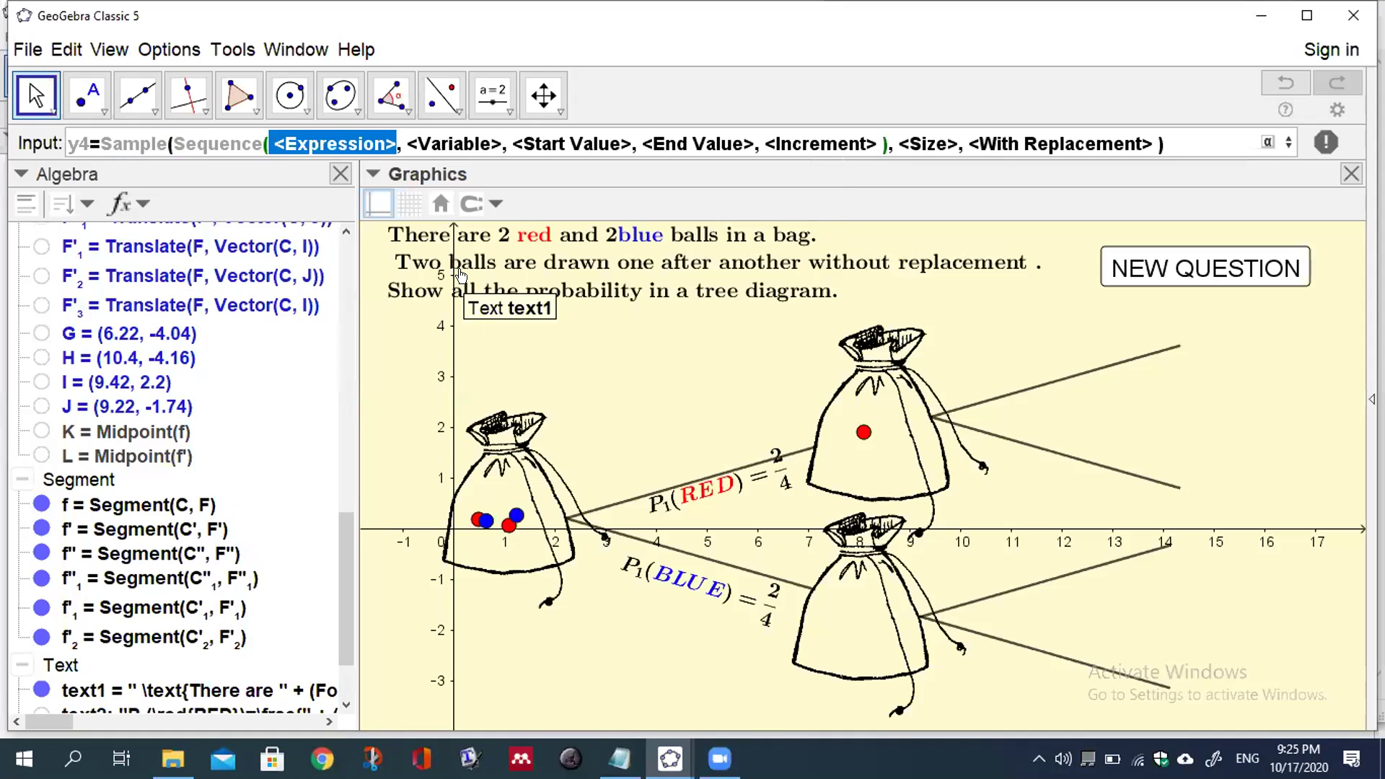
# Step: Set the y4 Sequence to expression i+1 with variable i from 0 to 1 and an increment of 0.18
pyautogui.write('i+1')
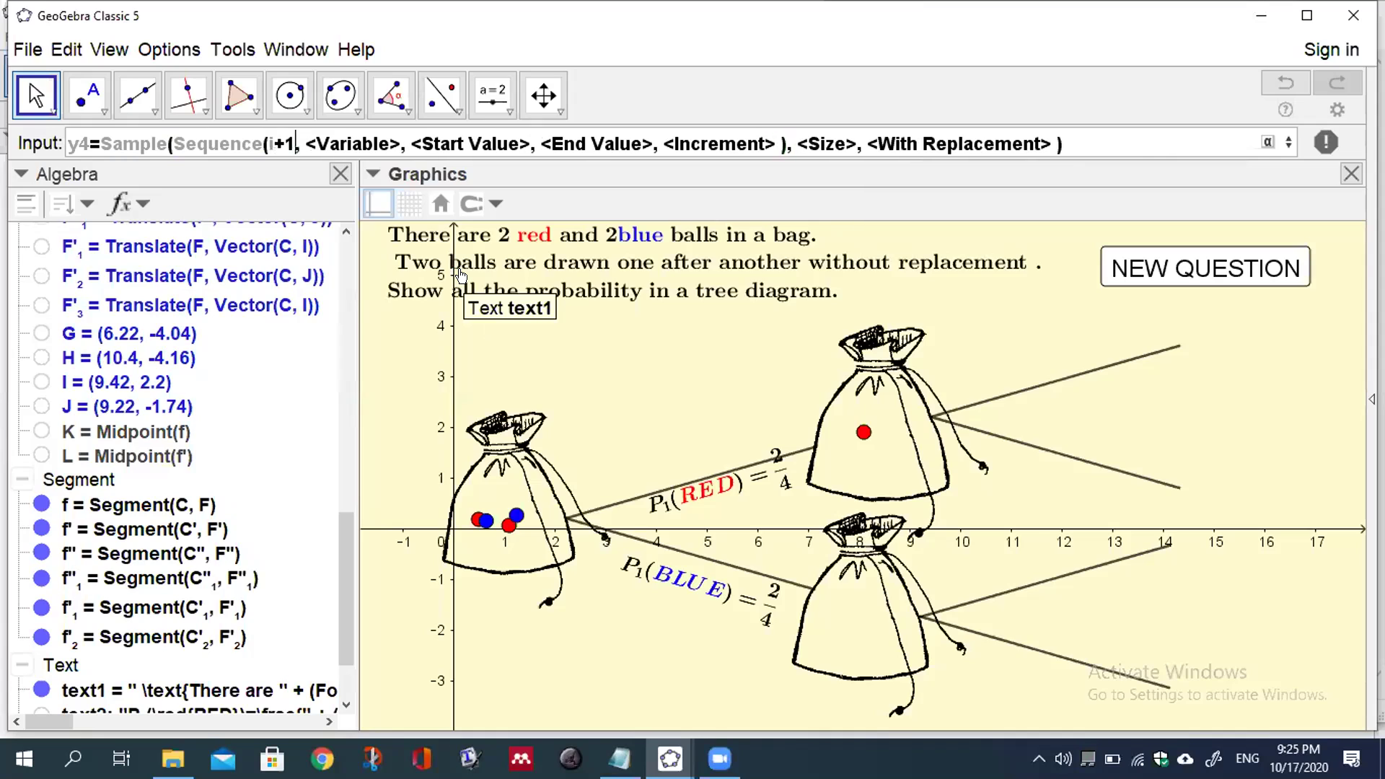
pyautogui.press('Tab')
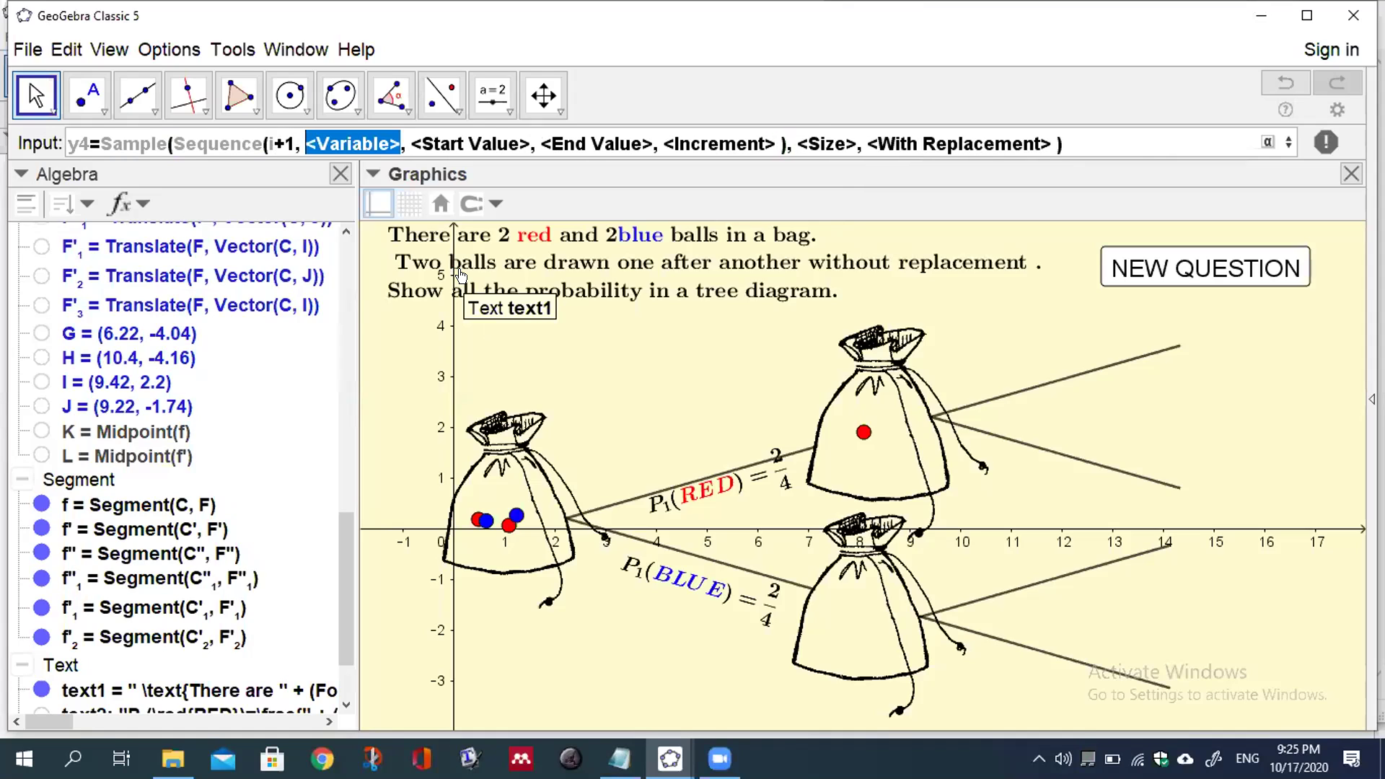
pyautogui.write('i')
pyautogui.press('Tab')
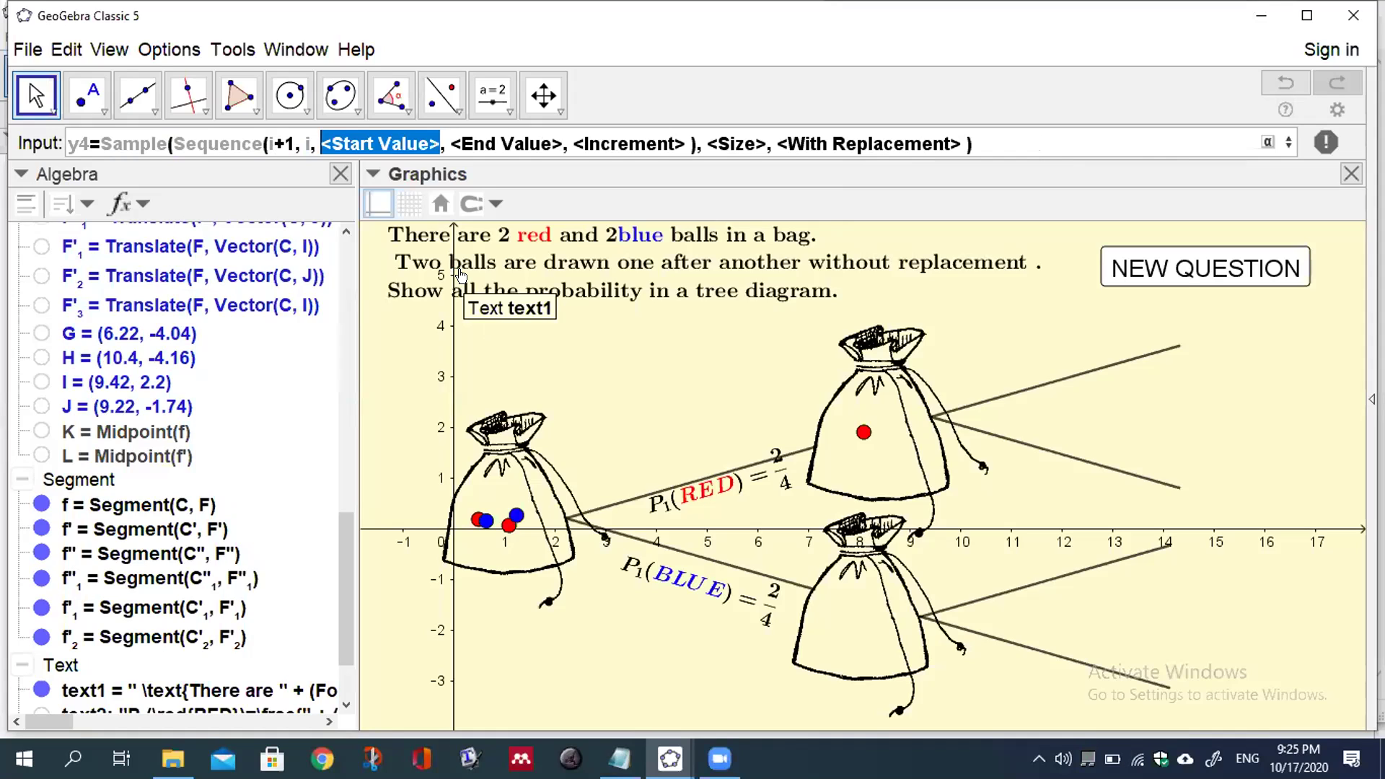
pyautogui.write('0')
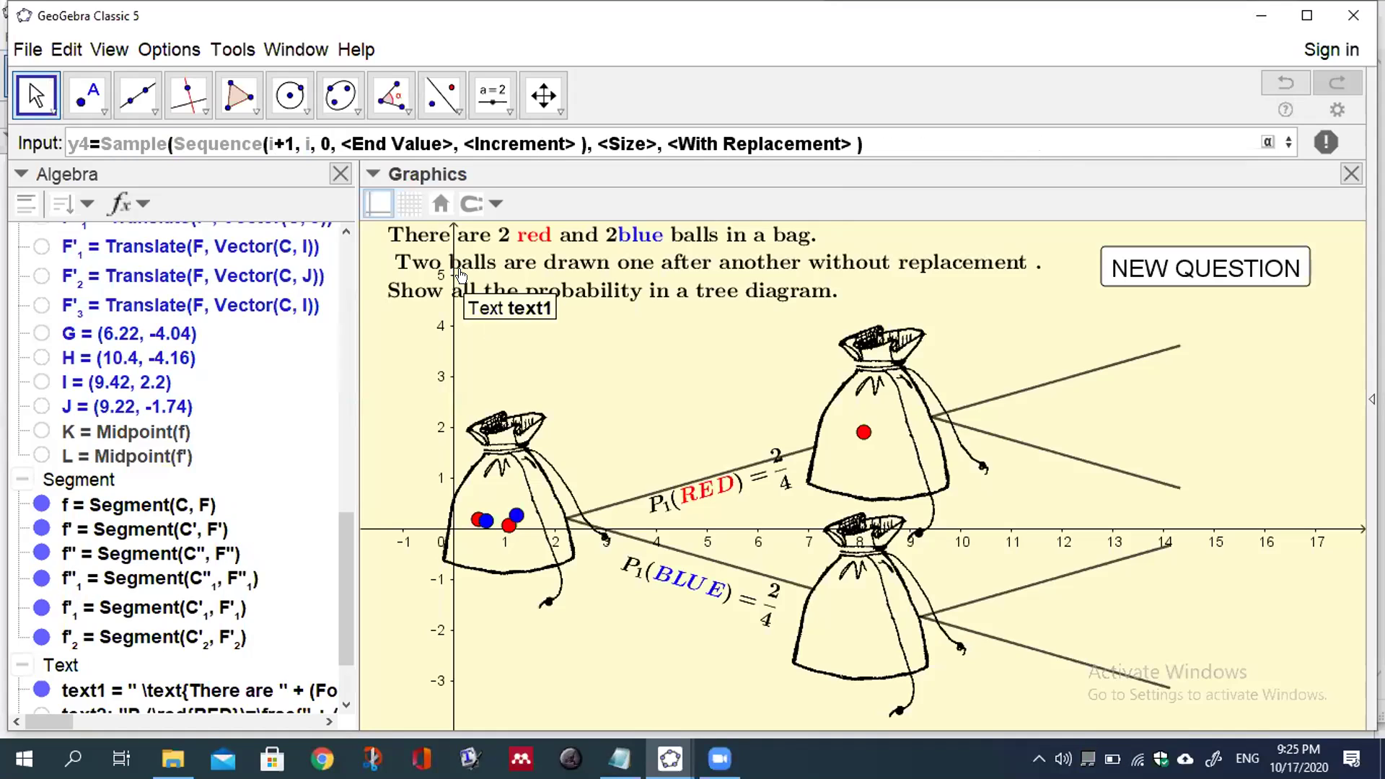
pyautogui.press('Tab')
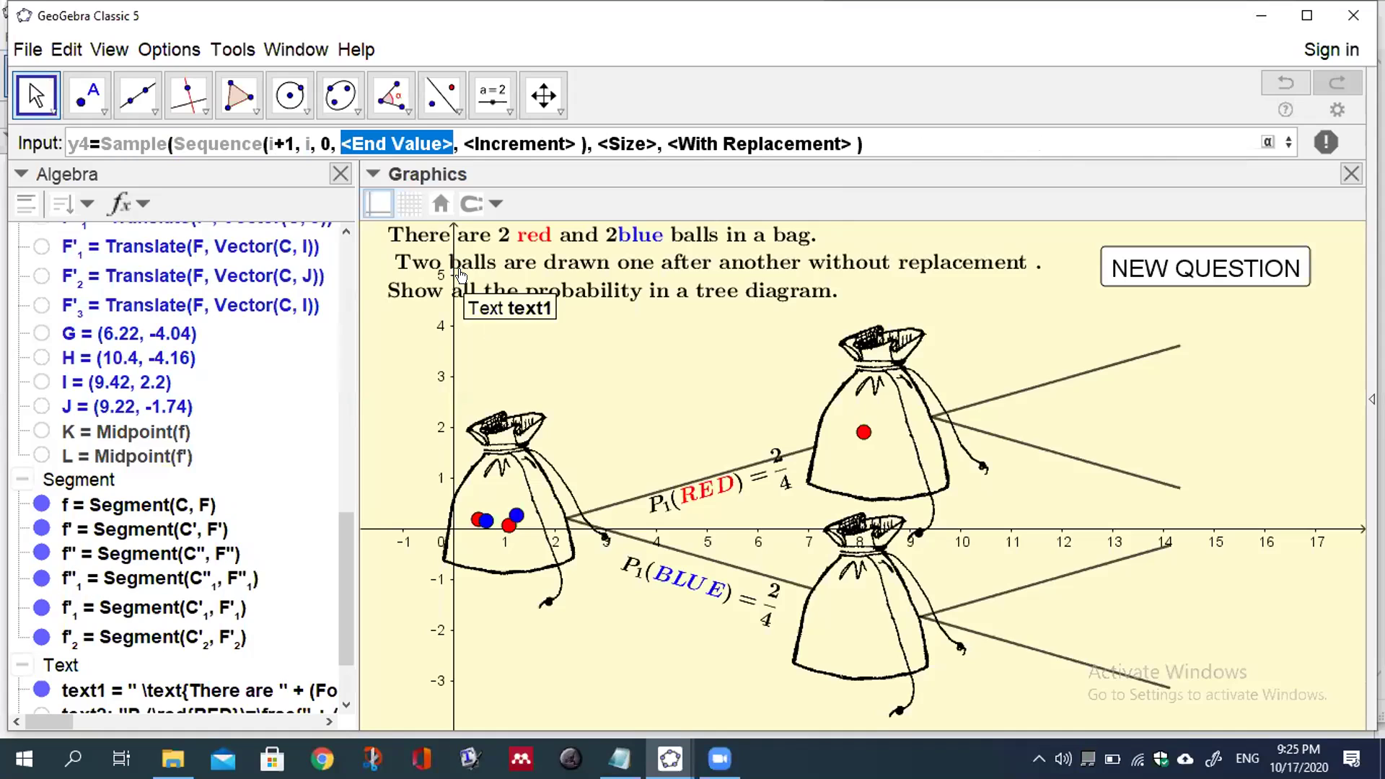
pyautogui.write('1')
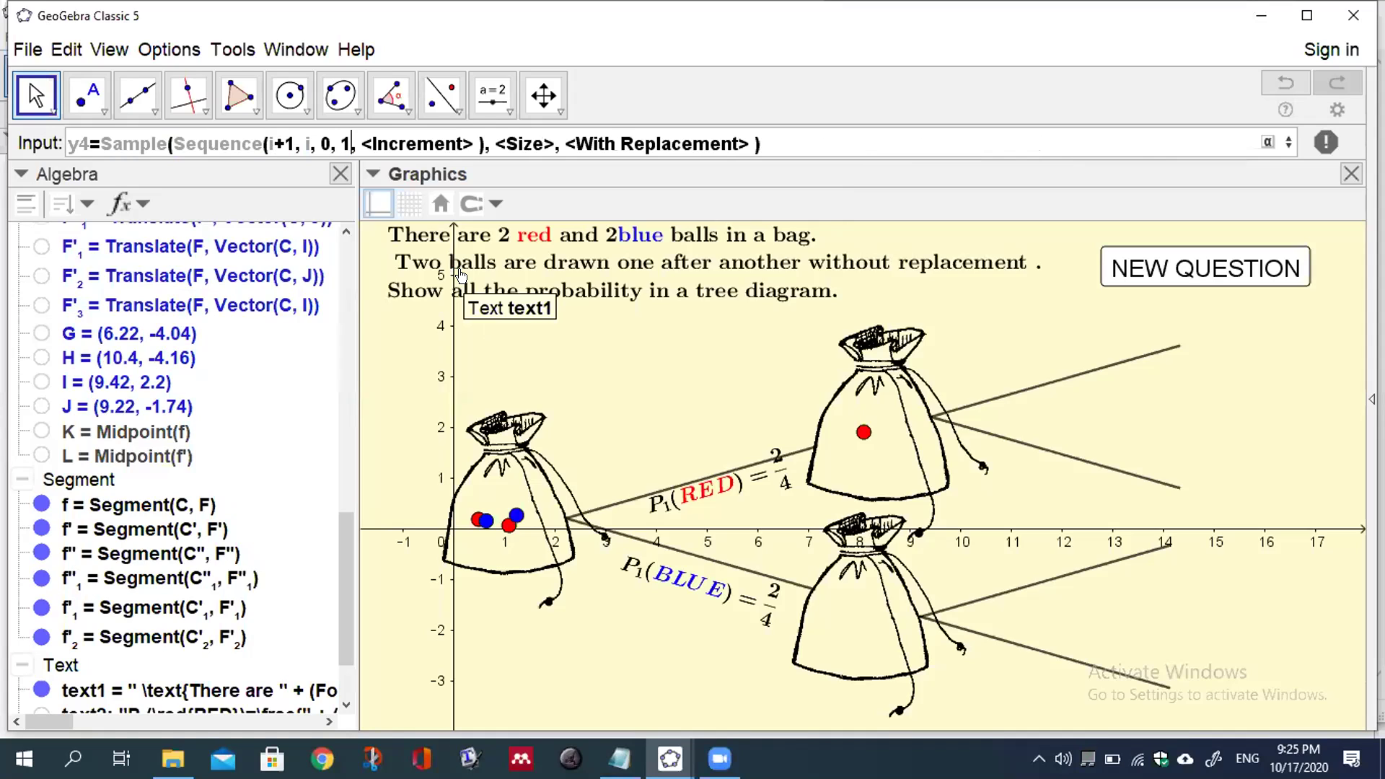
pyautogui.press('Tab')
pyautogui.write('0')
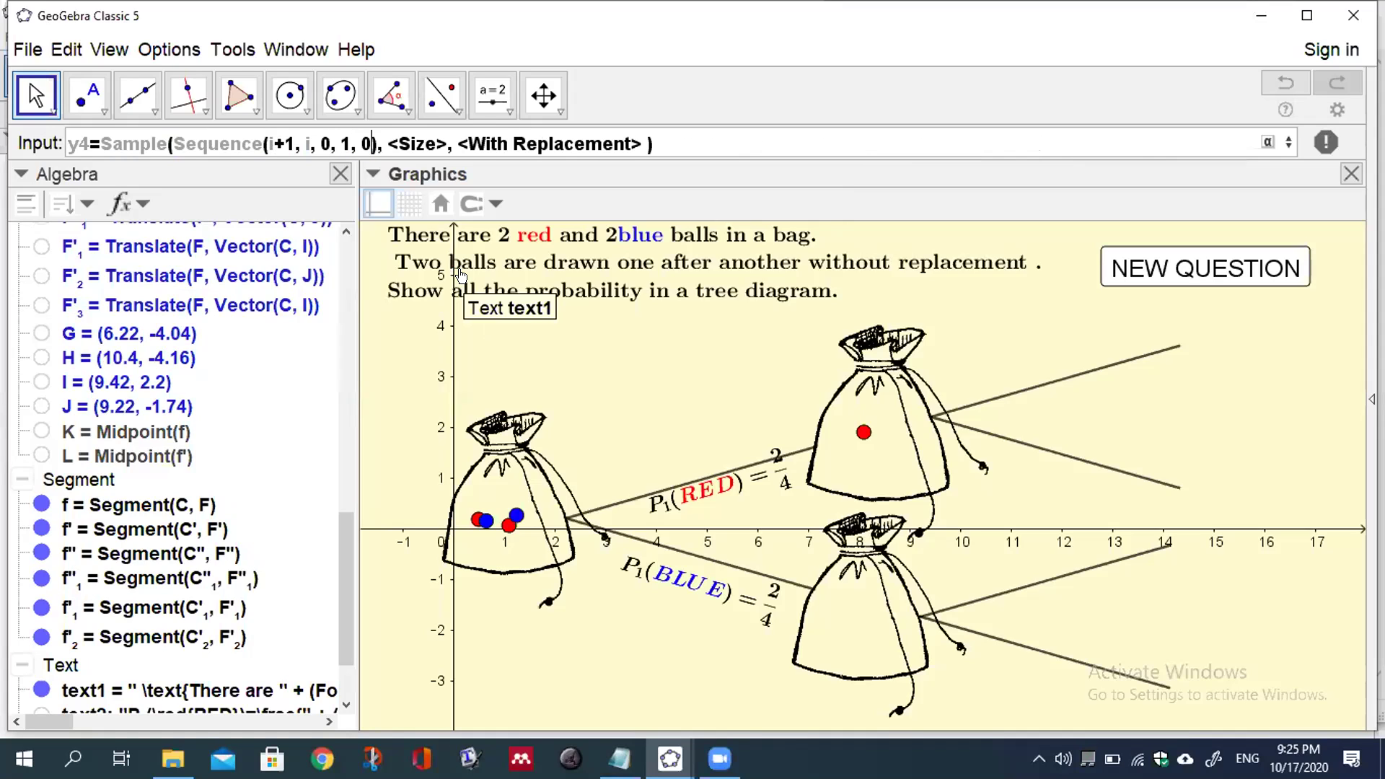
pyautogui.write('.')
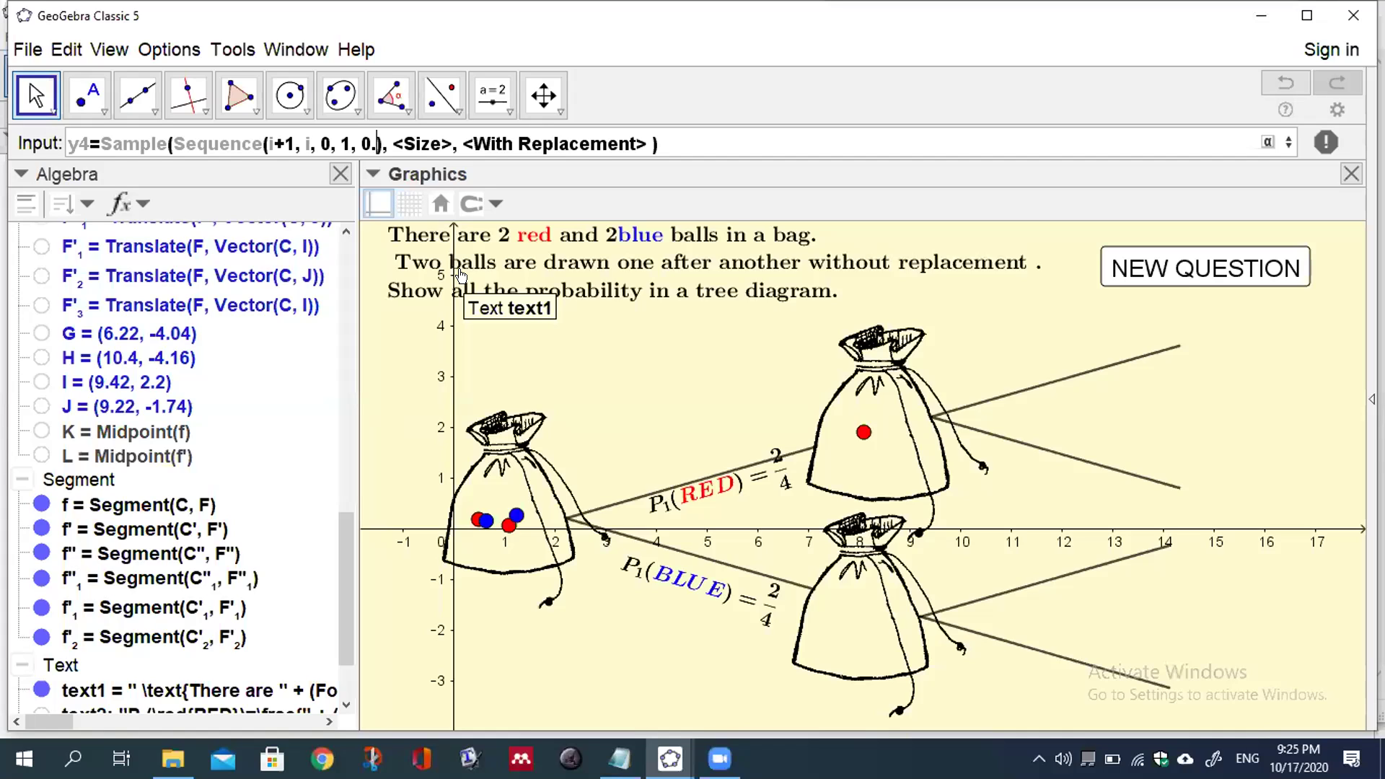
pyautogui.write('18')
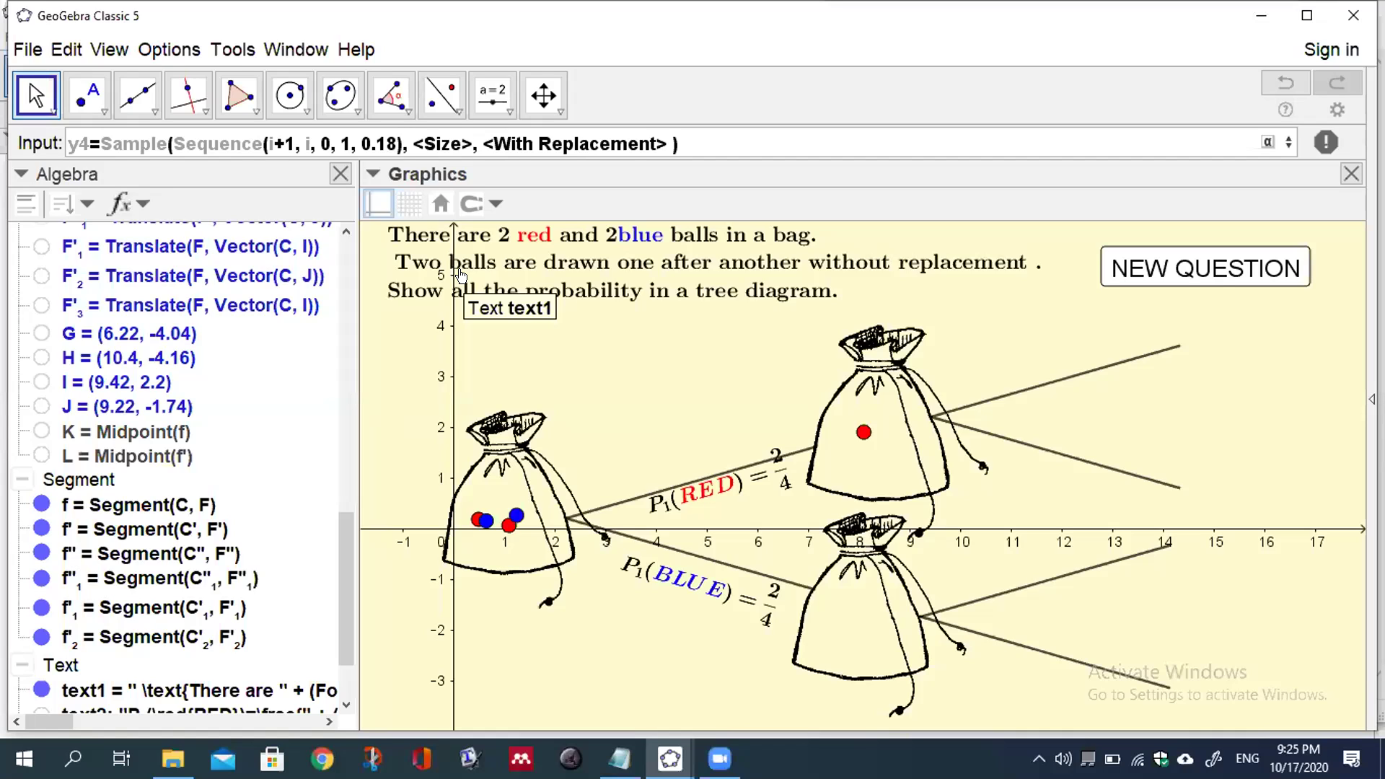
# Step: Set the y4 sample size to blue and With Replacement to false, and create the list
pyautogui.press('Tab')
pyautogui.write('blue')
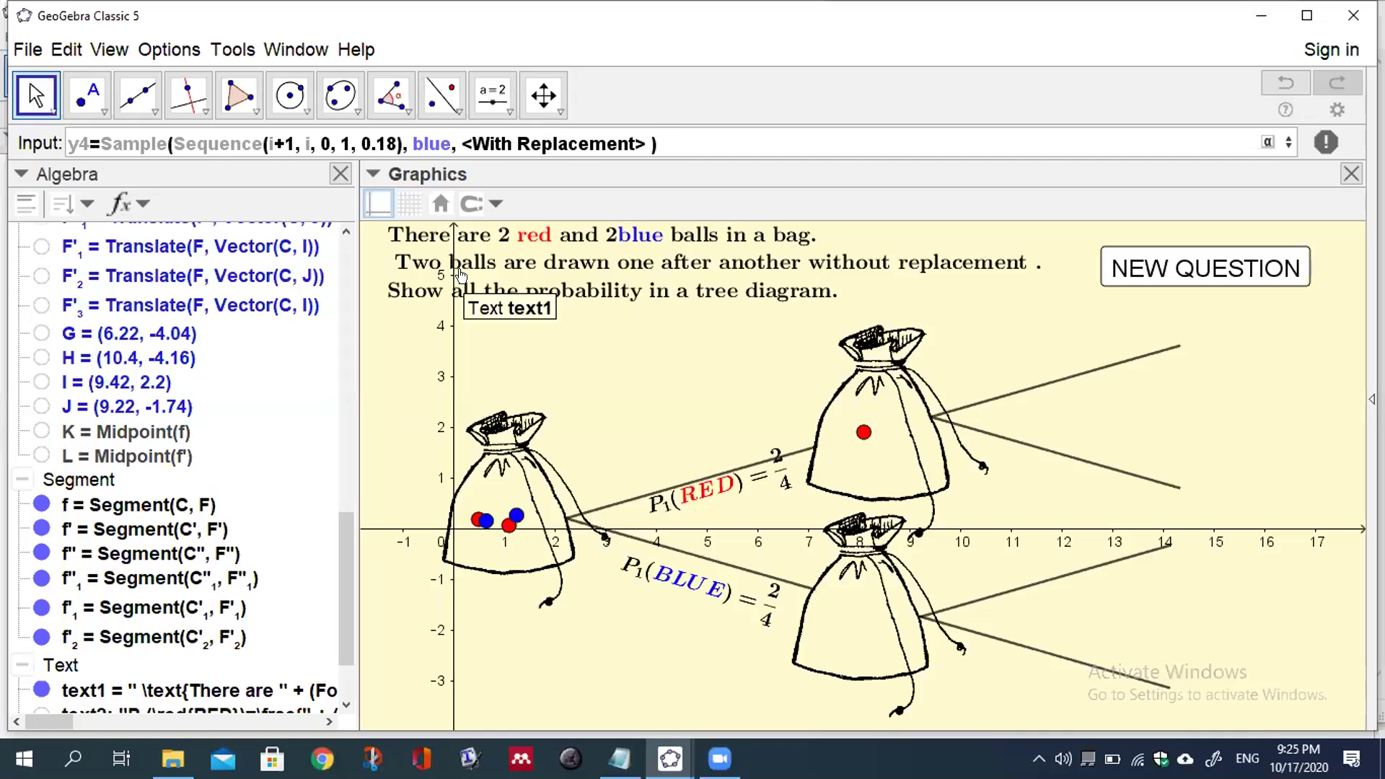
pyautogui.press('Tab')
pyautogui.write('false')
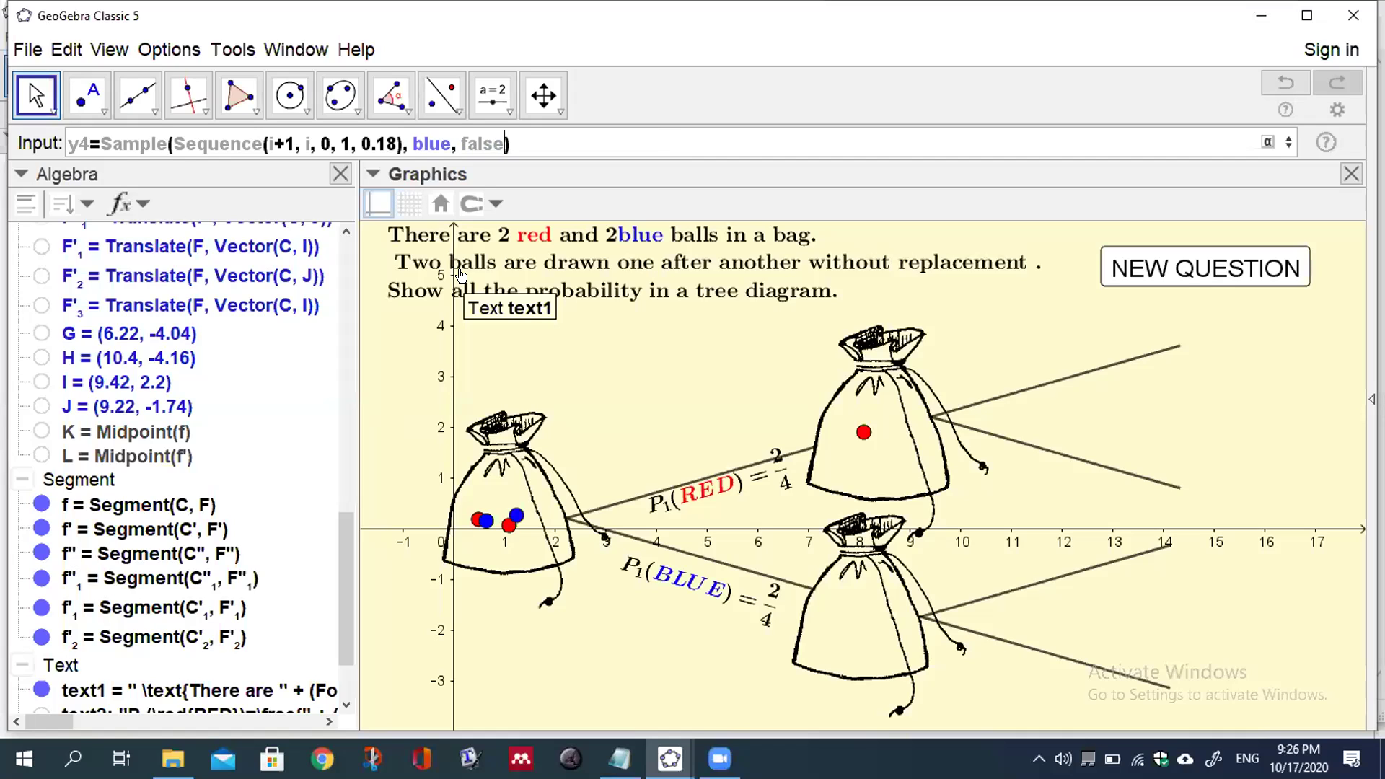
pyautogui.press('Return')
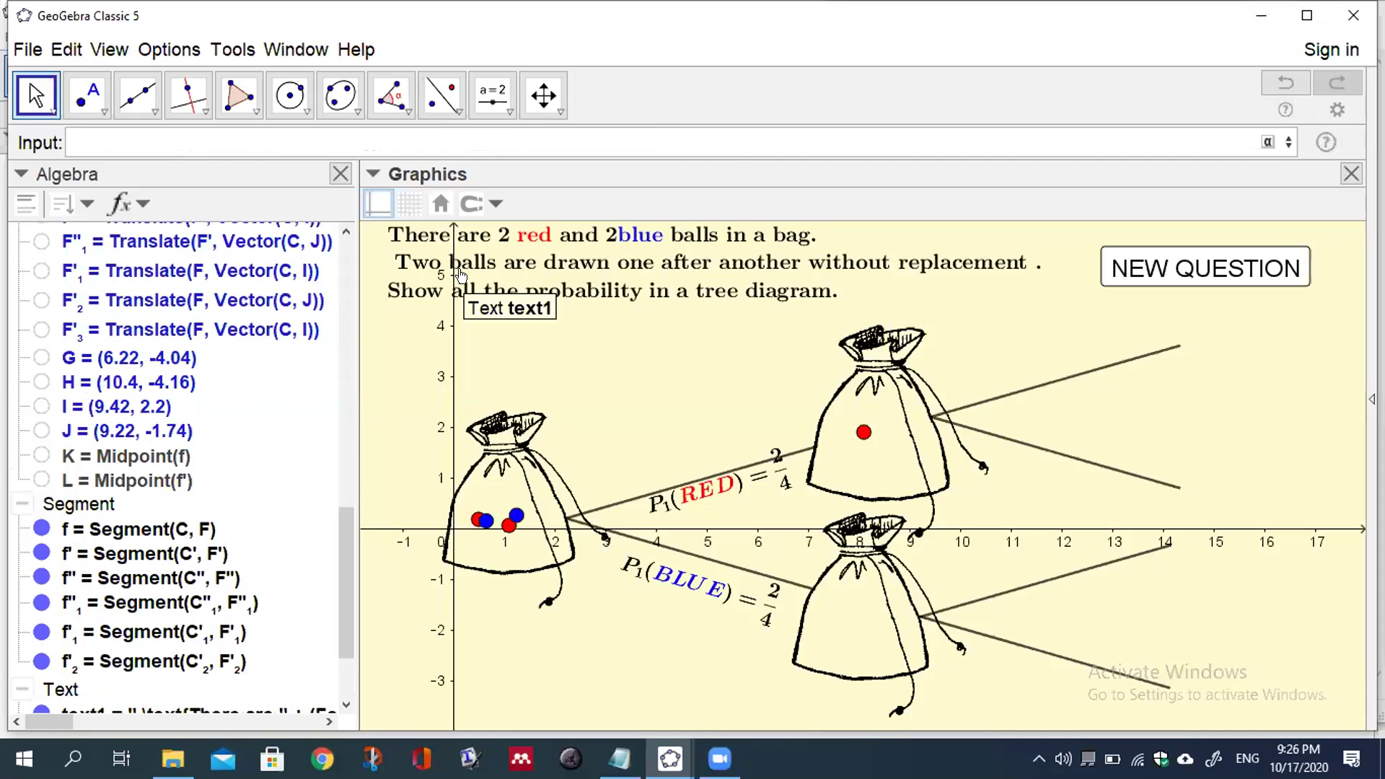
# Step: Begin defining pb2 as a Sequence with expression, variable, start value, end value and increment arguments
pyautogui.write('p')
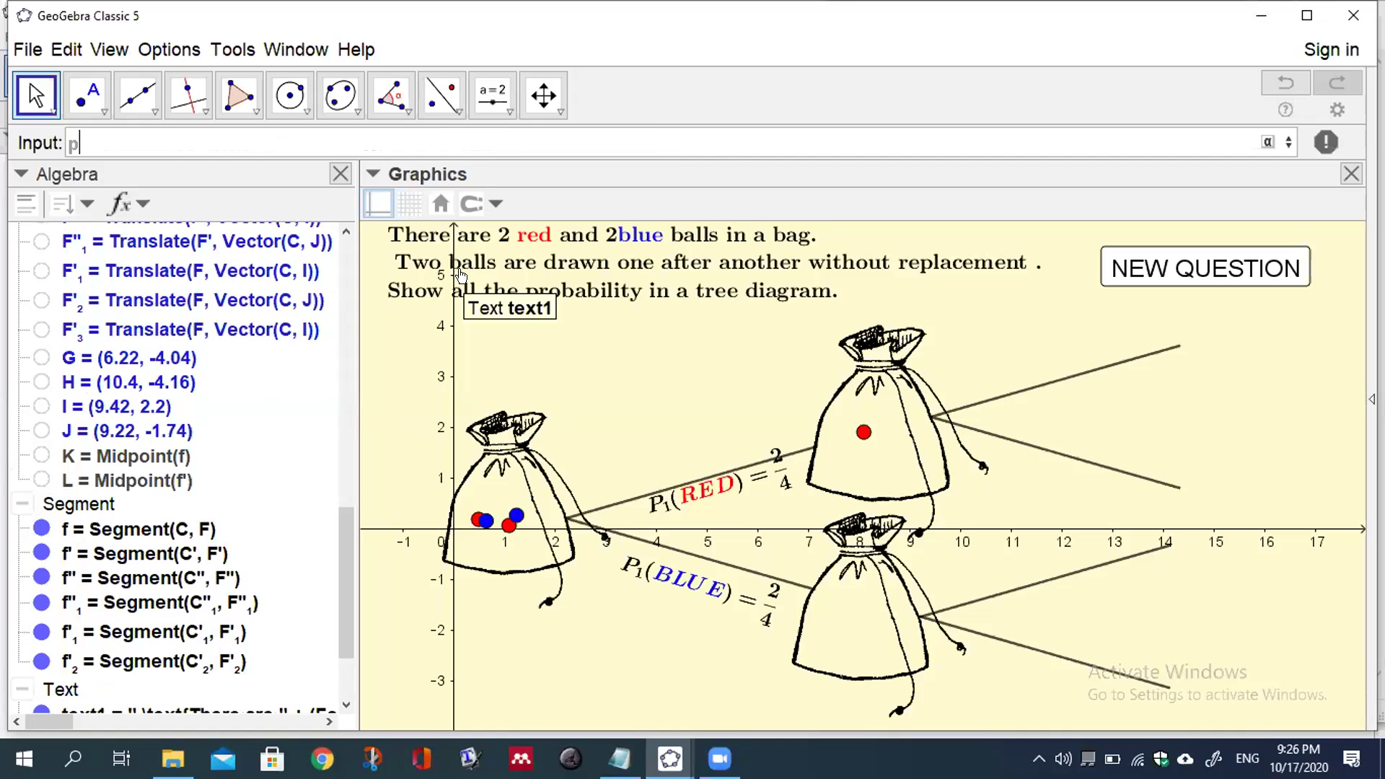
pyautogui.write('b2')
pyautogui.write('=seq')
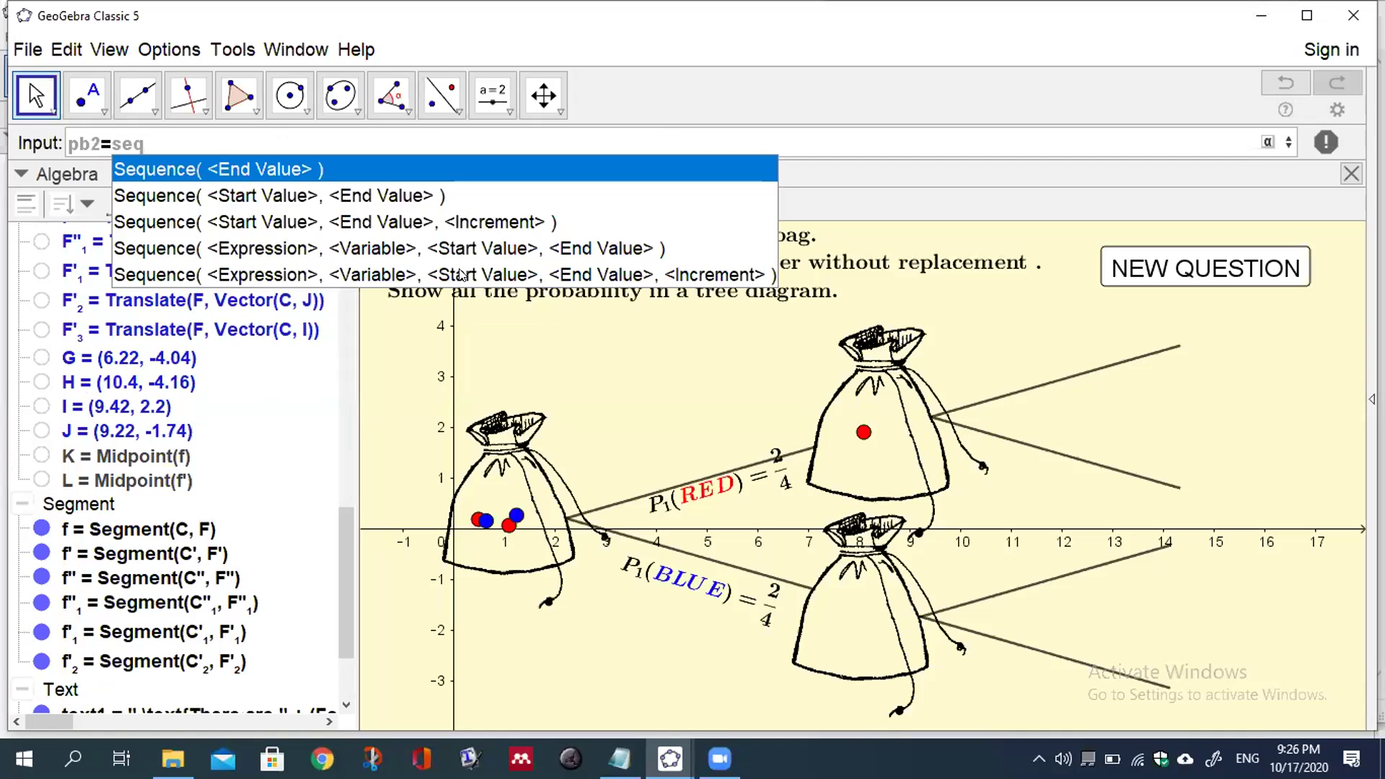
pyautogui.click(429, 278)
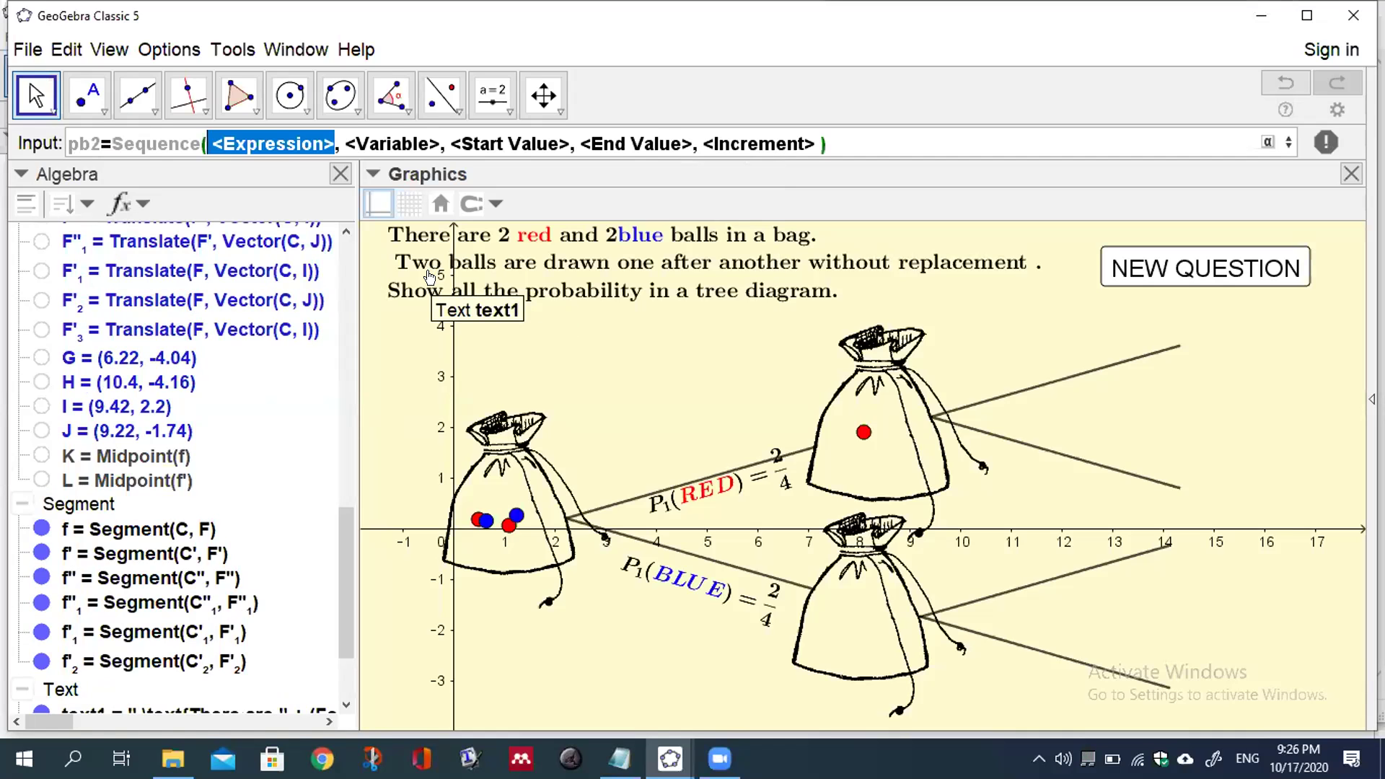
# Step: Enter Element(x4, i) as the x-coordinate of the point expression in the pb2 Sequence
pyautogui.write('(')
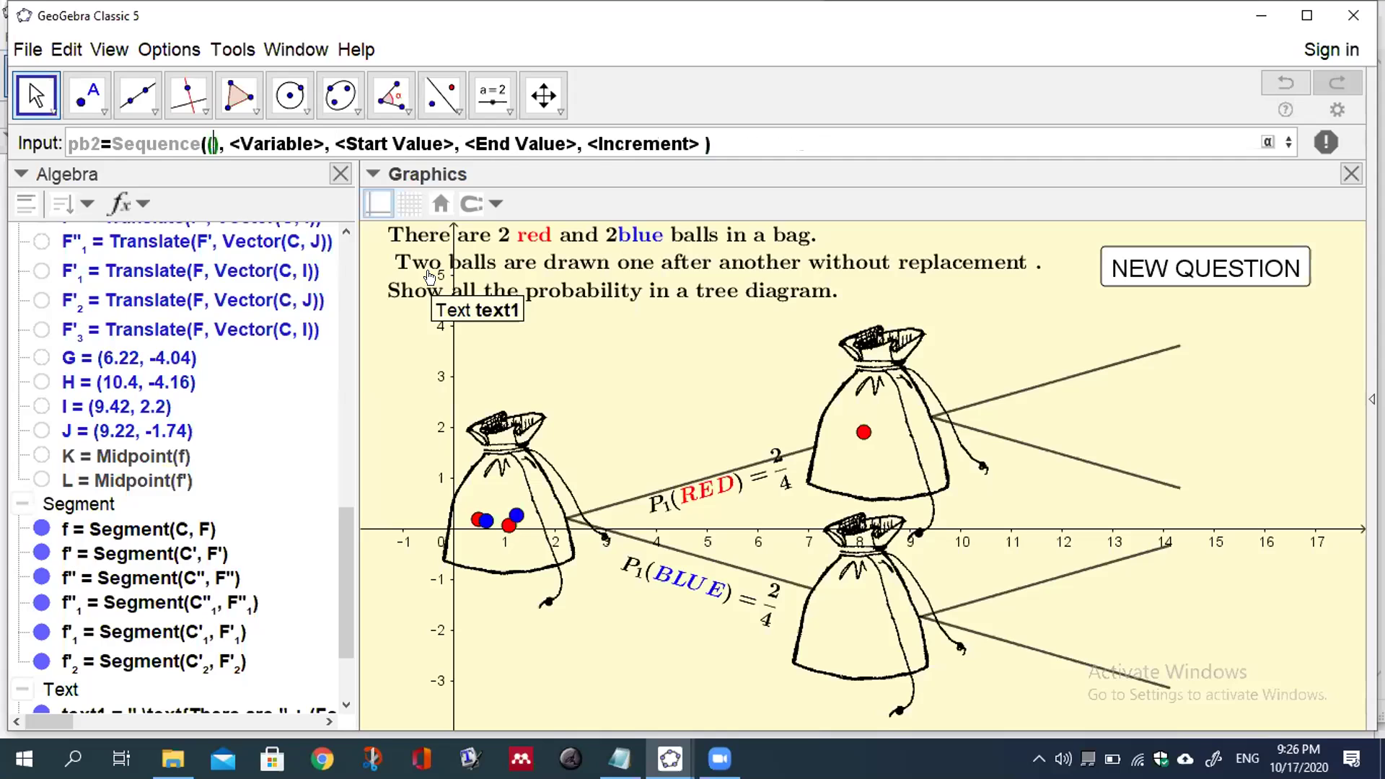
pyautogui.write('el')
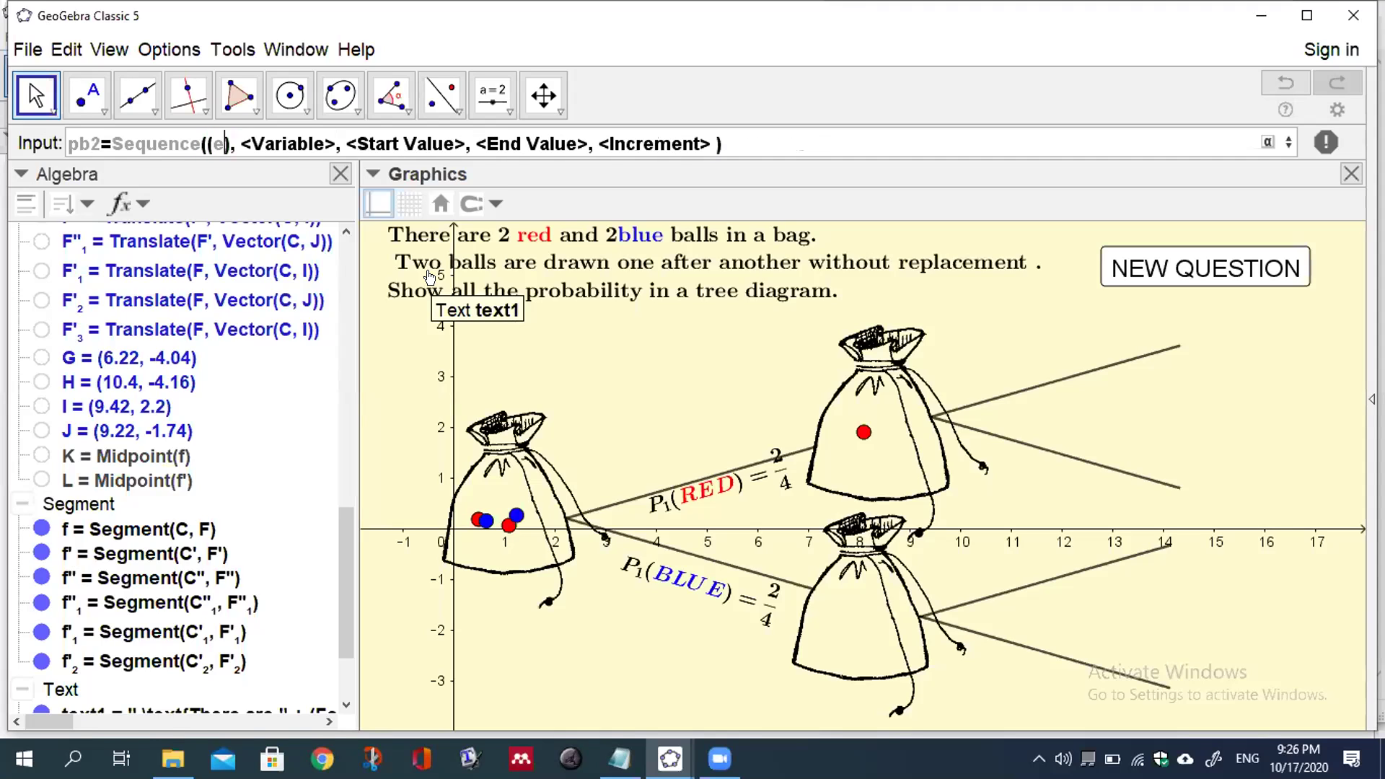
pyautogui.write('e')
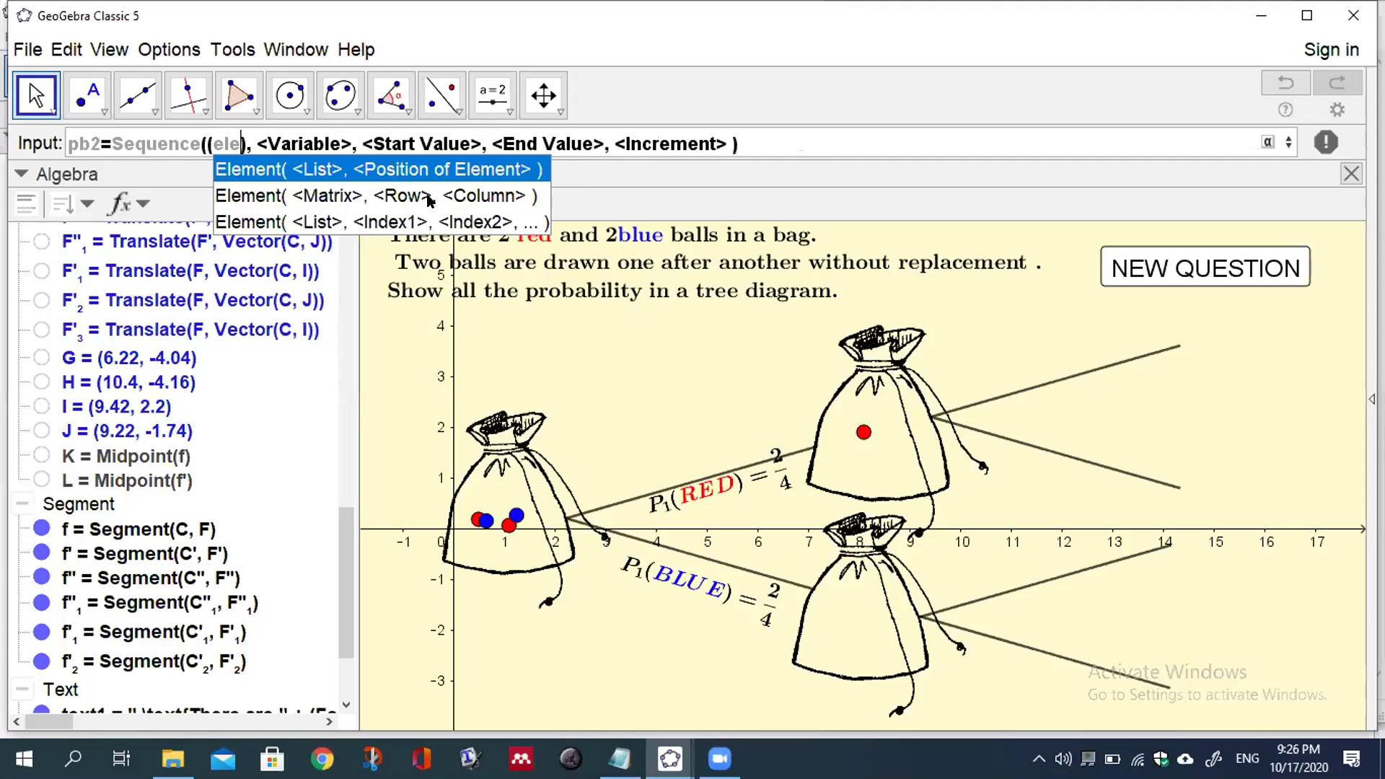
pyautogui.press('Return')
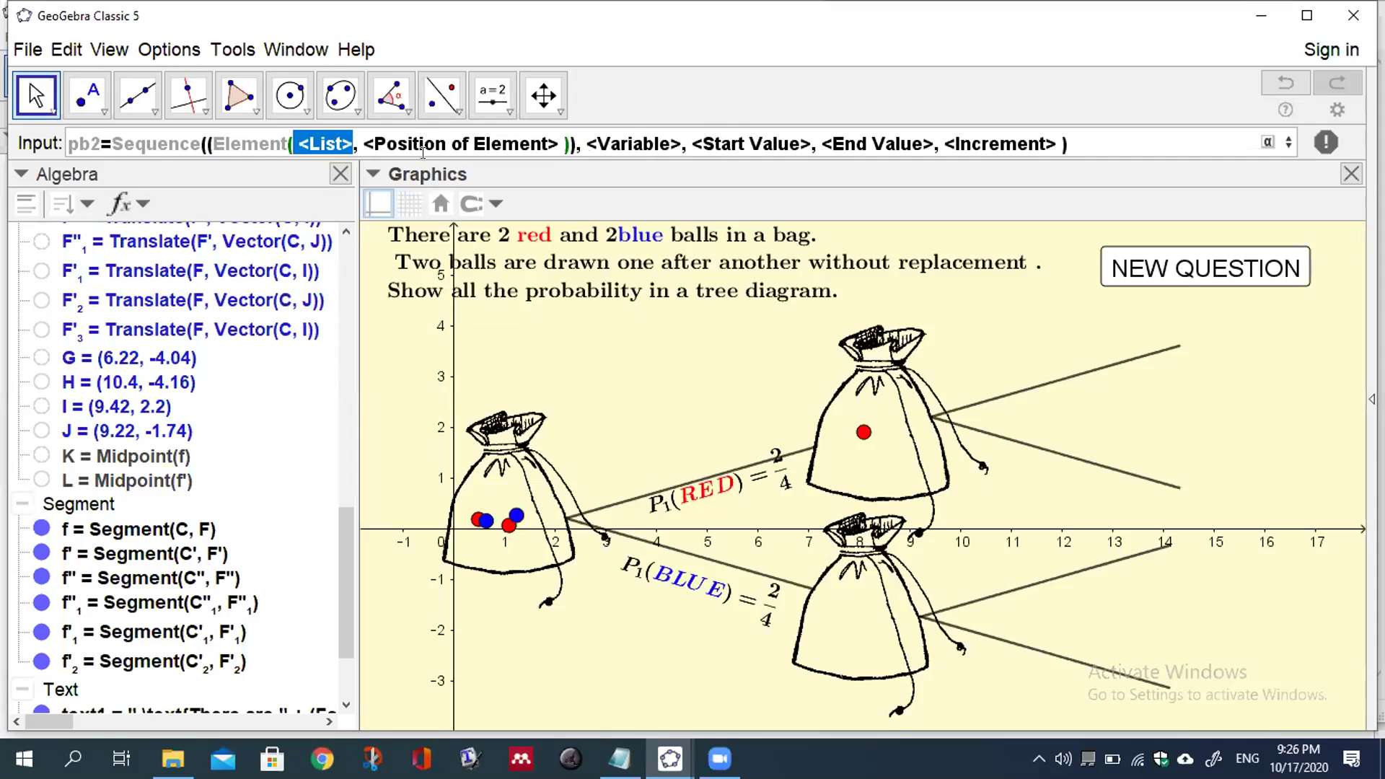
pyautogui.write('x4')
pyautogui.press('Tab')
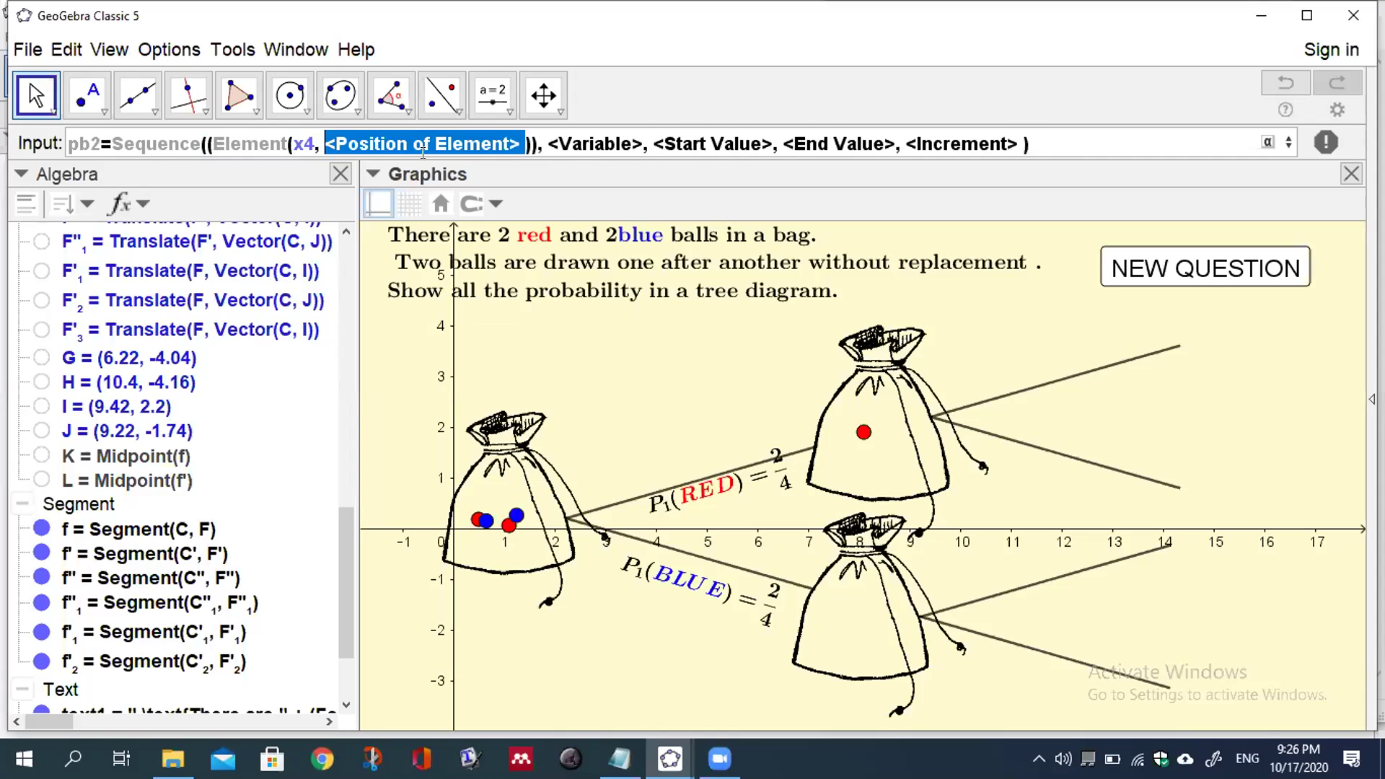
pyautogui.write('i')
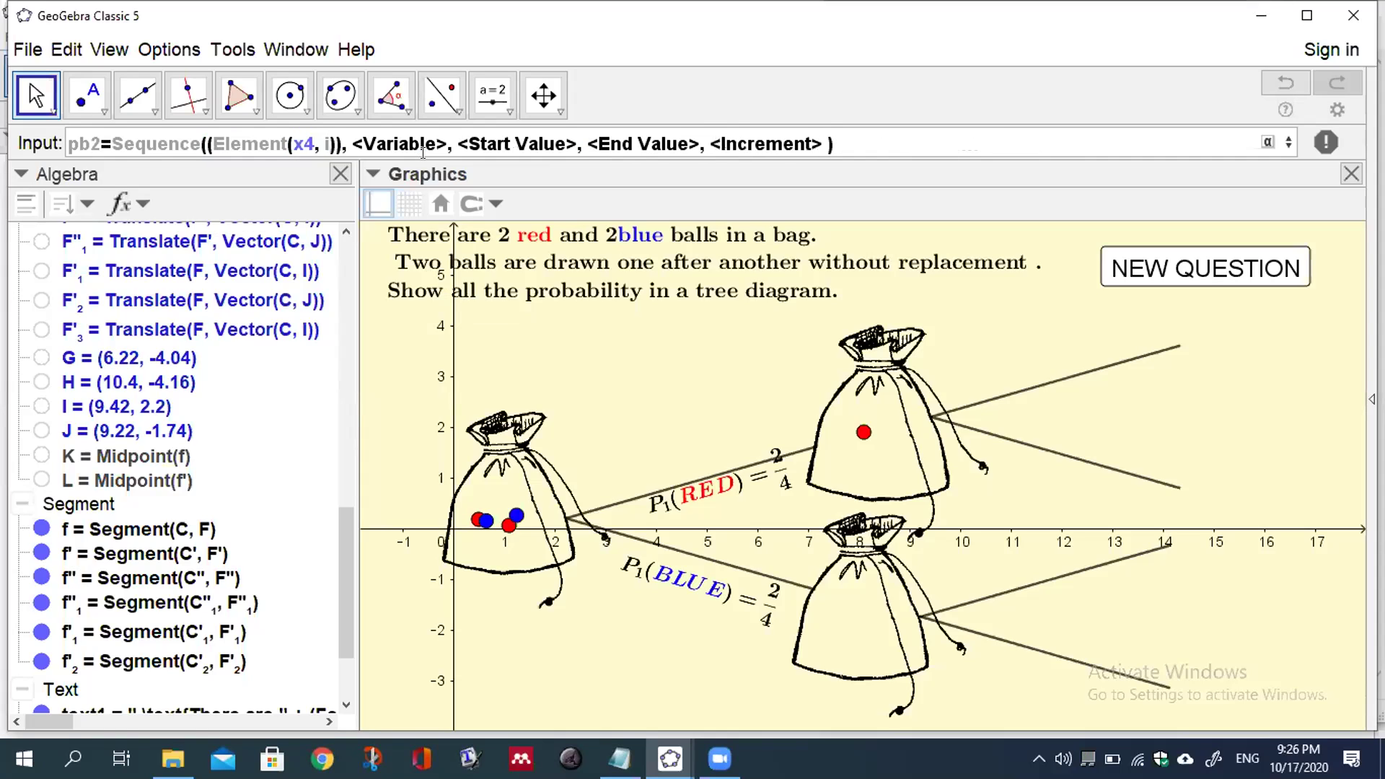
# Step: Add Element(y4, i) as the y-coordinate of the point expression in the pb2 Sequence
pyautogui.write('),')
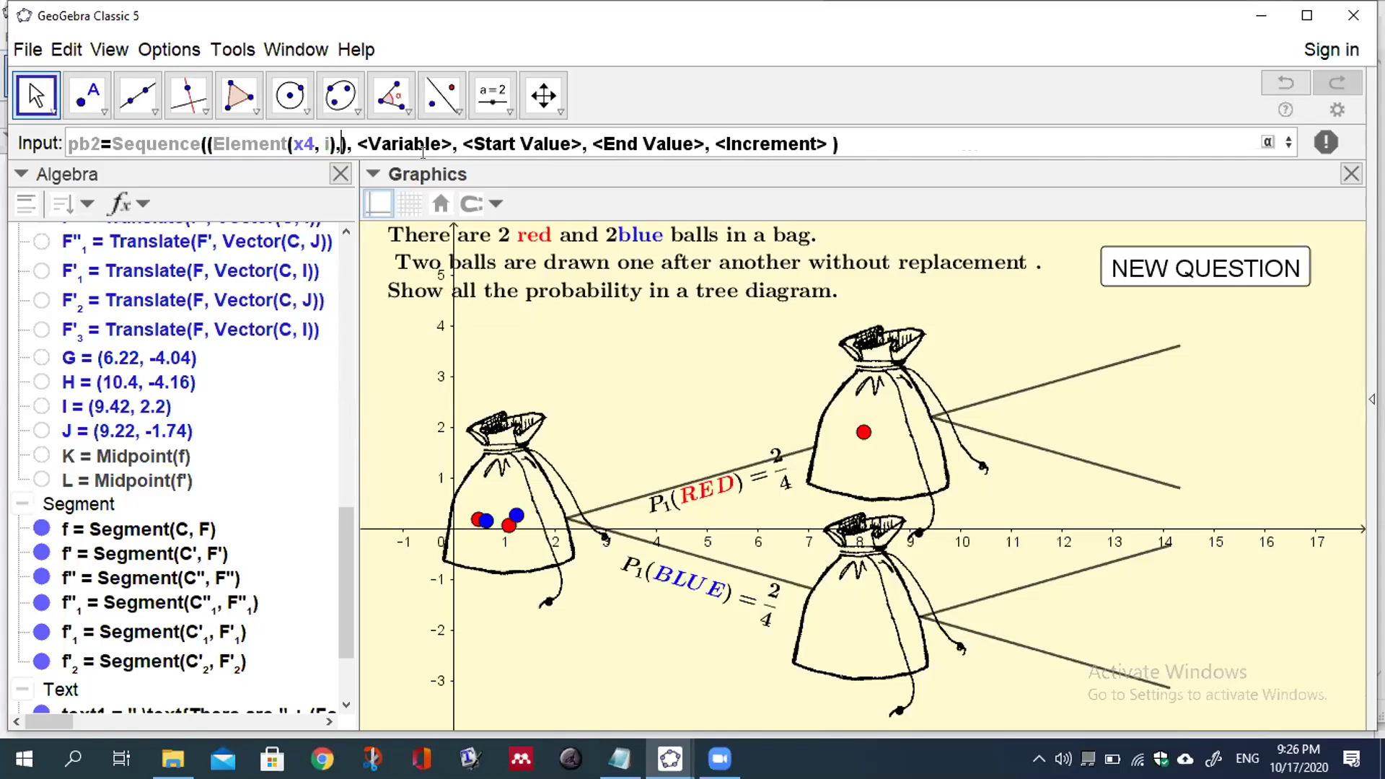
pyautogui.write('ele')
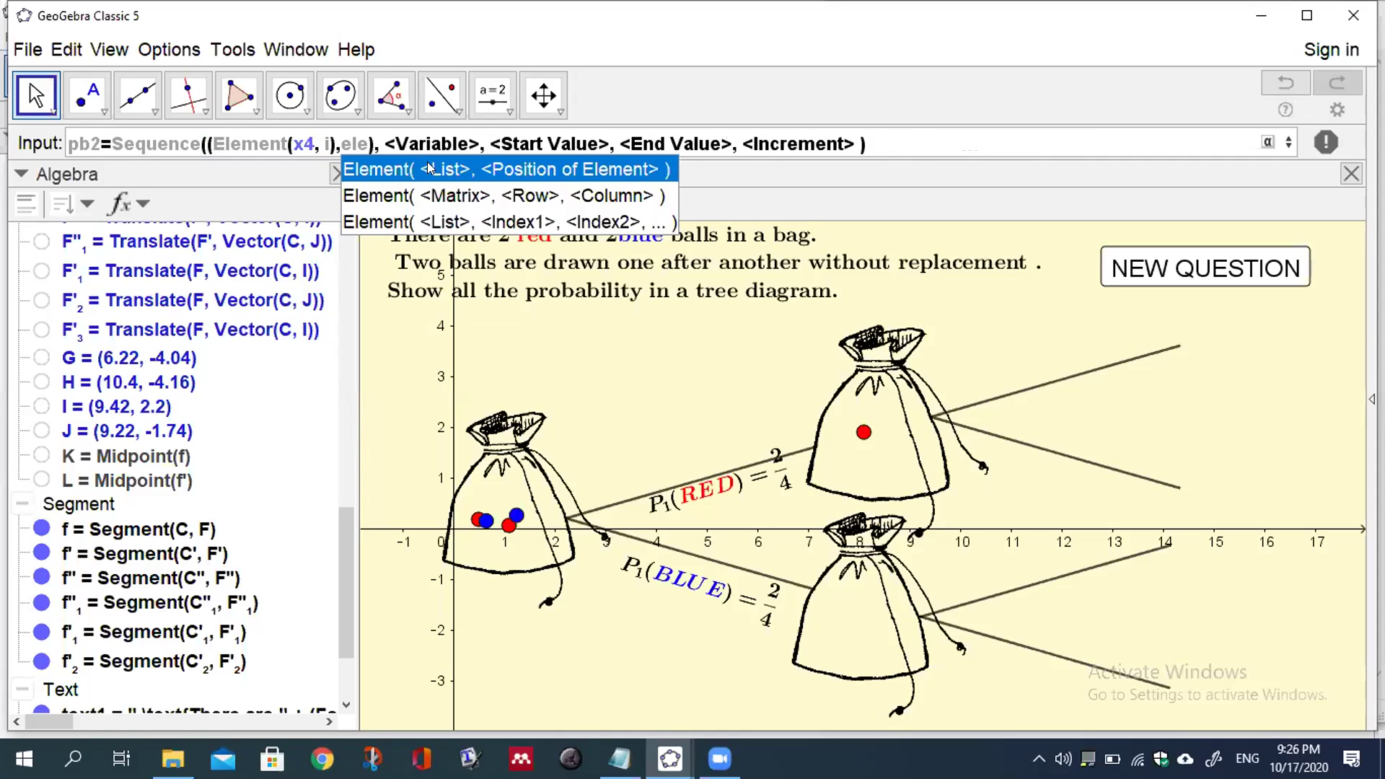
pyautogui.click(429, 167)
pyautogui.write('y4')
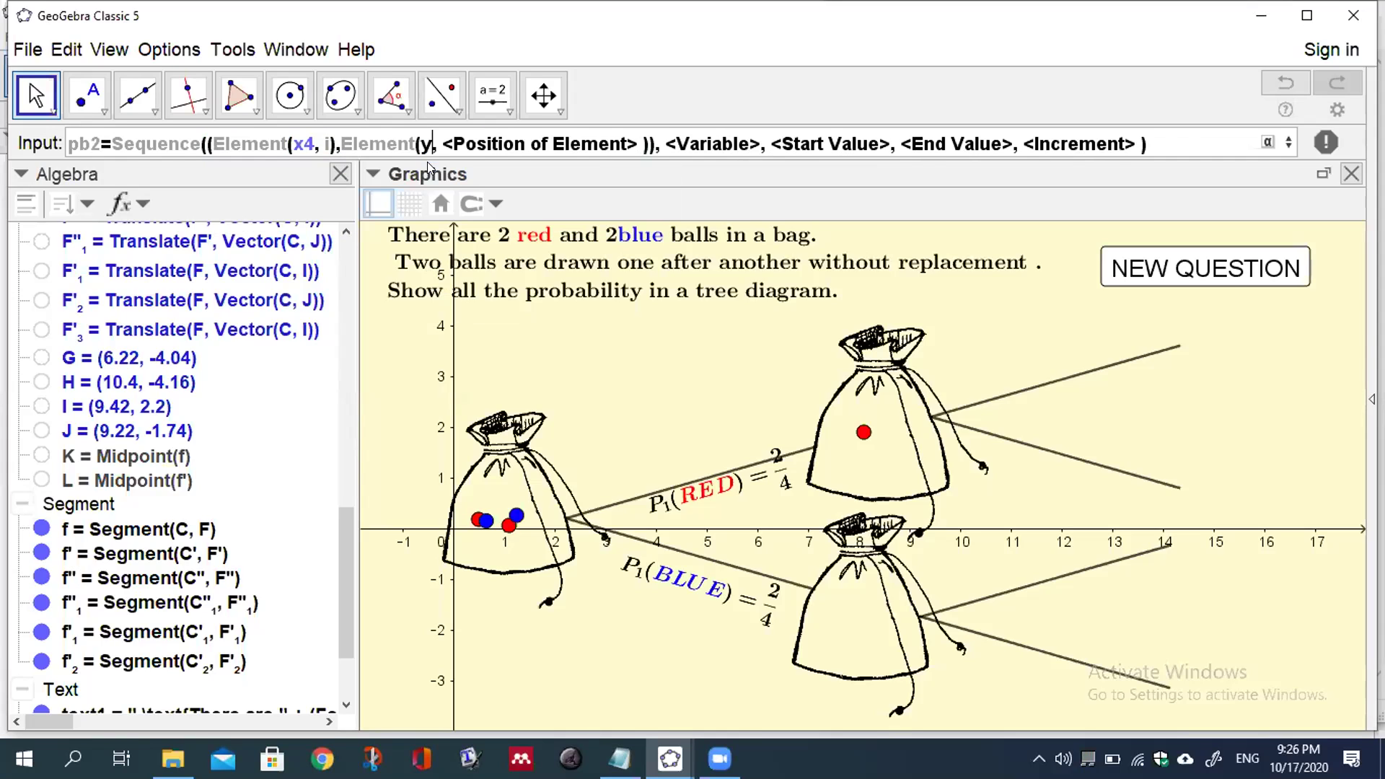
pyautogui.press('Tab')
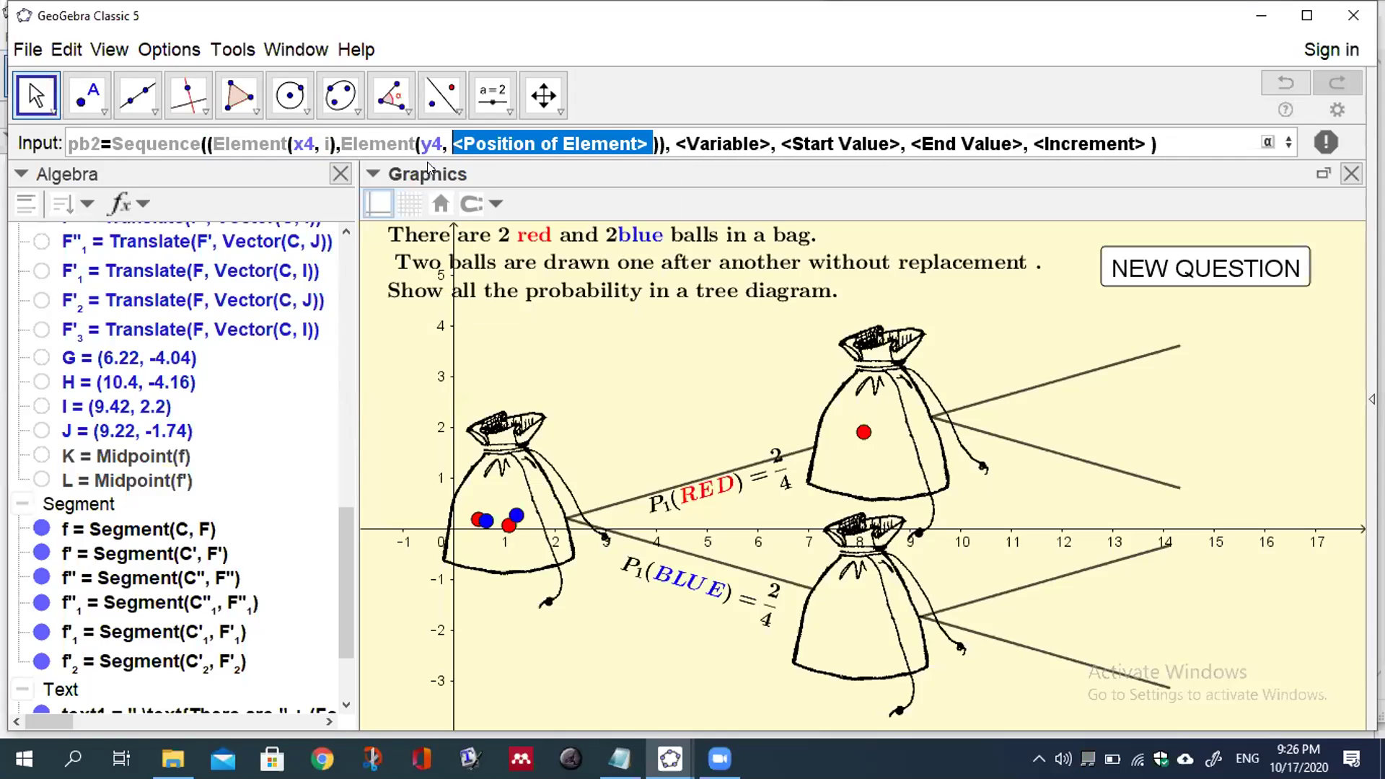
pyautogui.write('i')
# Step: Set the pb2 Sequence variable i to run from 1 to blue with an increment of 1, and create the points
pyautogui.press('Tab')
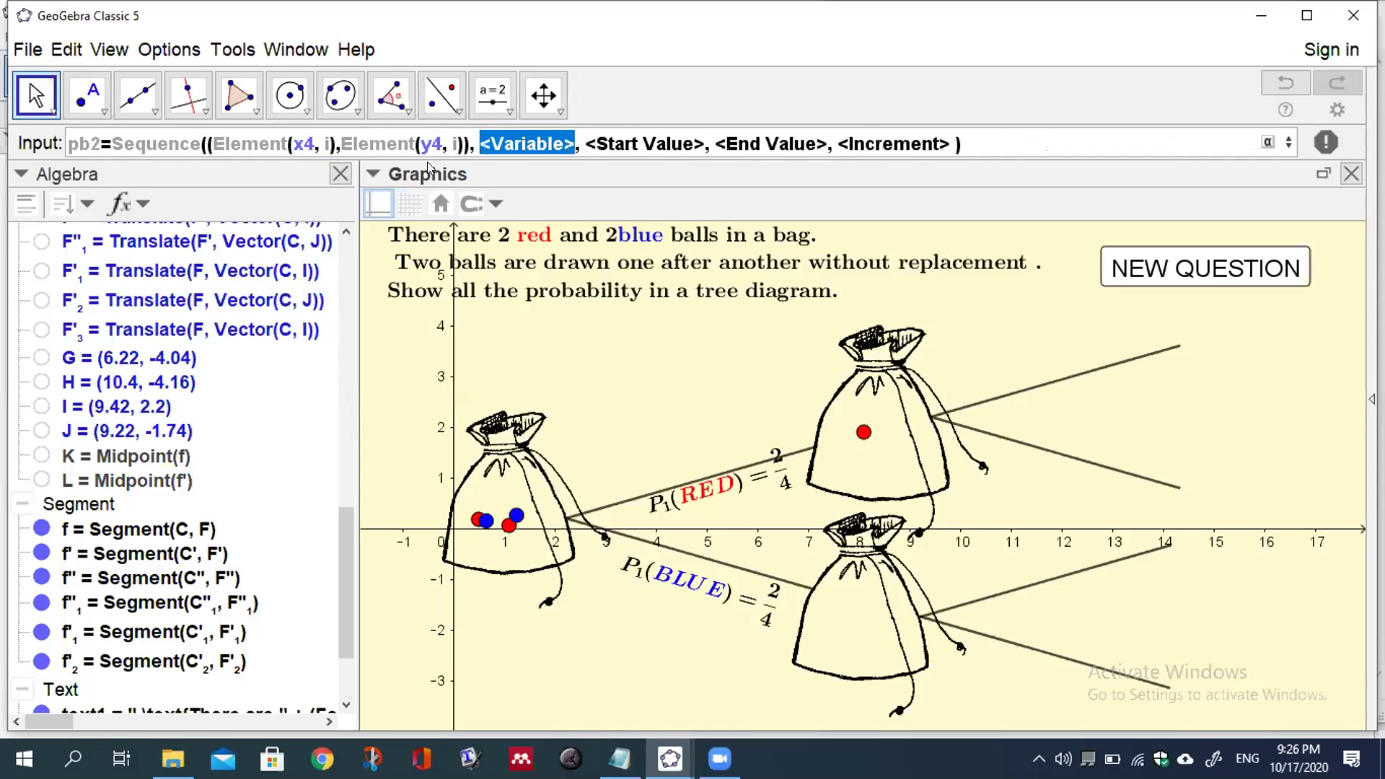
pyautogui.write('i')
pyautogui.press('Tab')
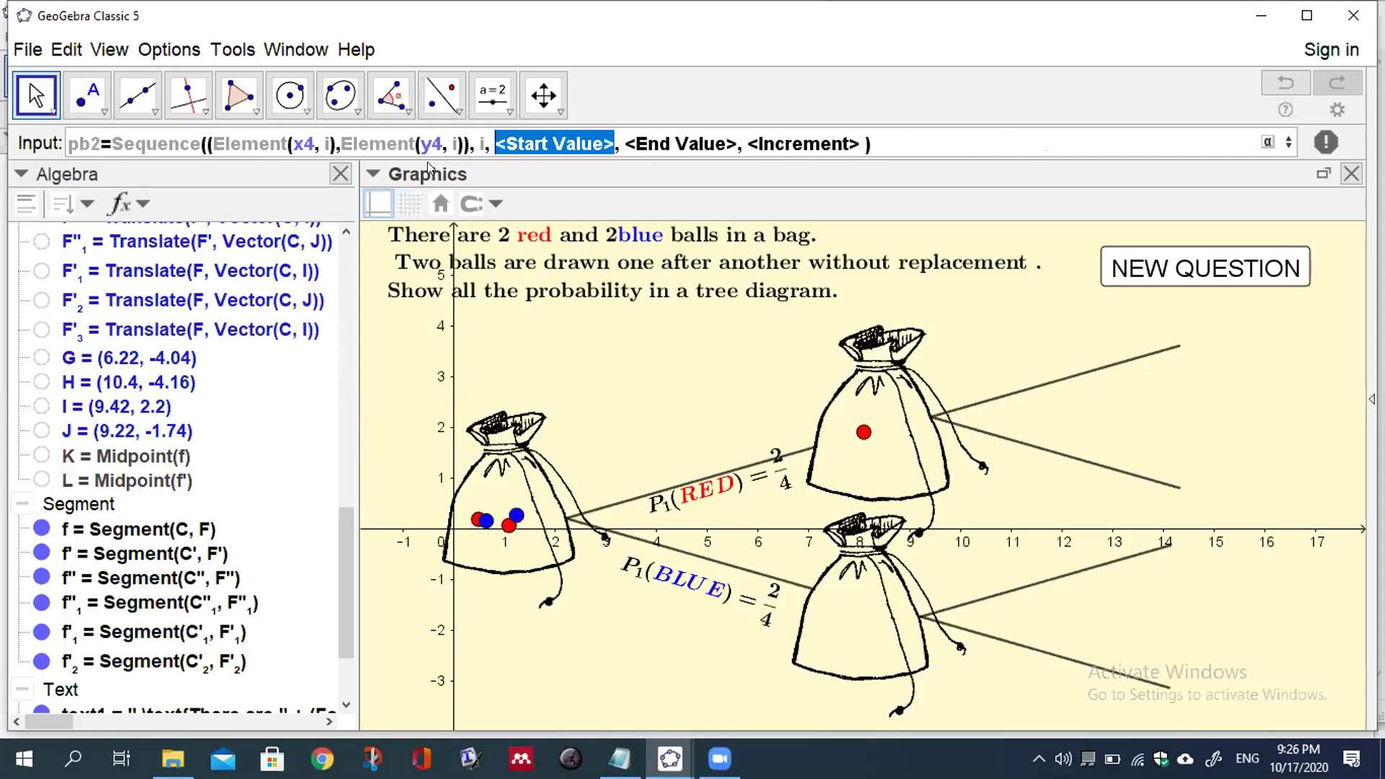
pyautogui.write('1')
pyautogui.press('Tab')
pyautogui.write('blue')
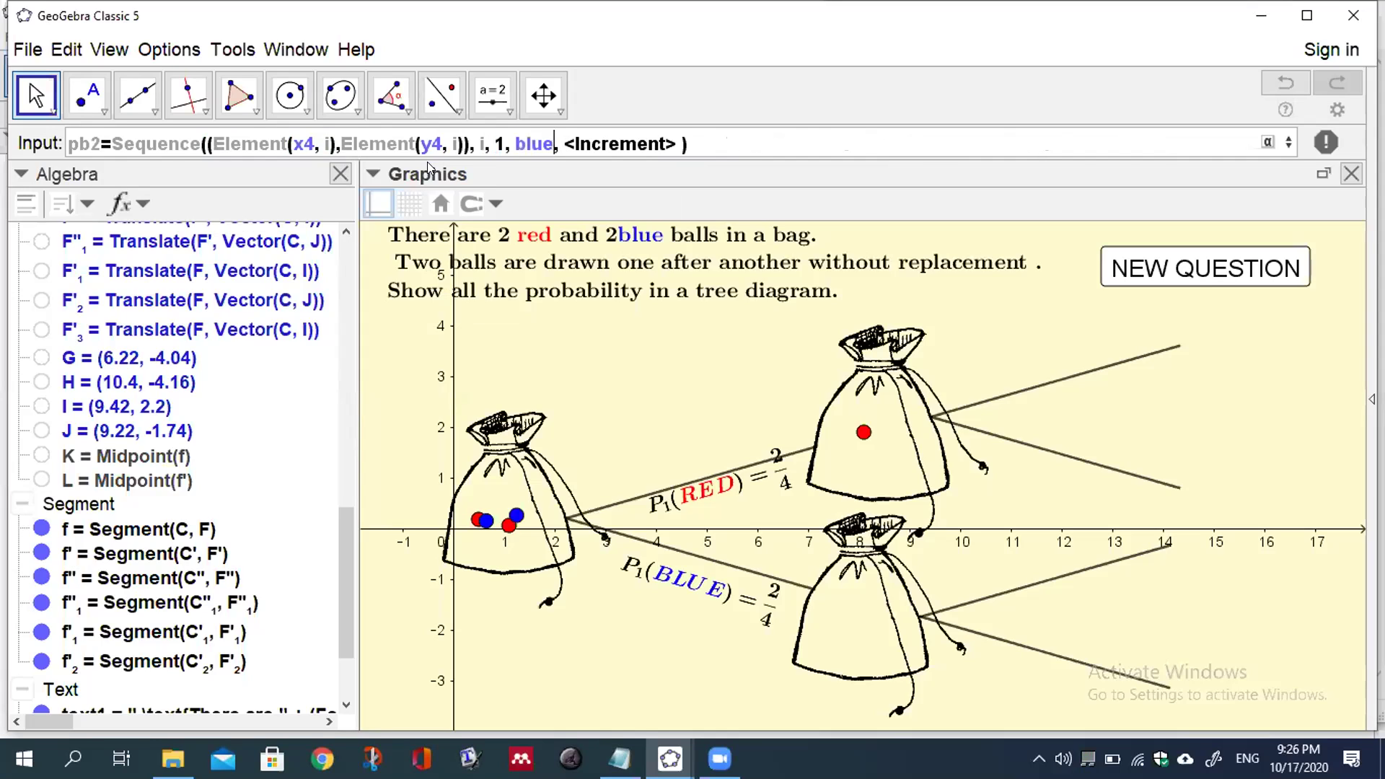
pyautogui.press('Tab')
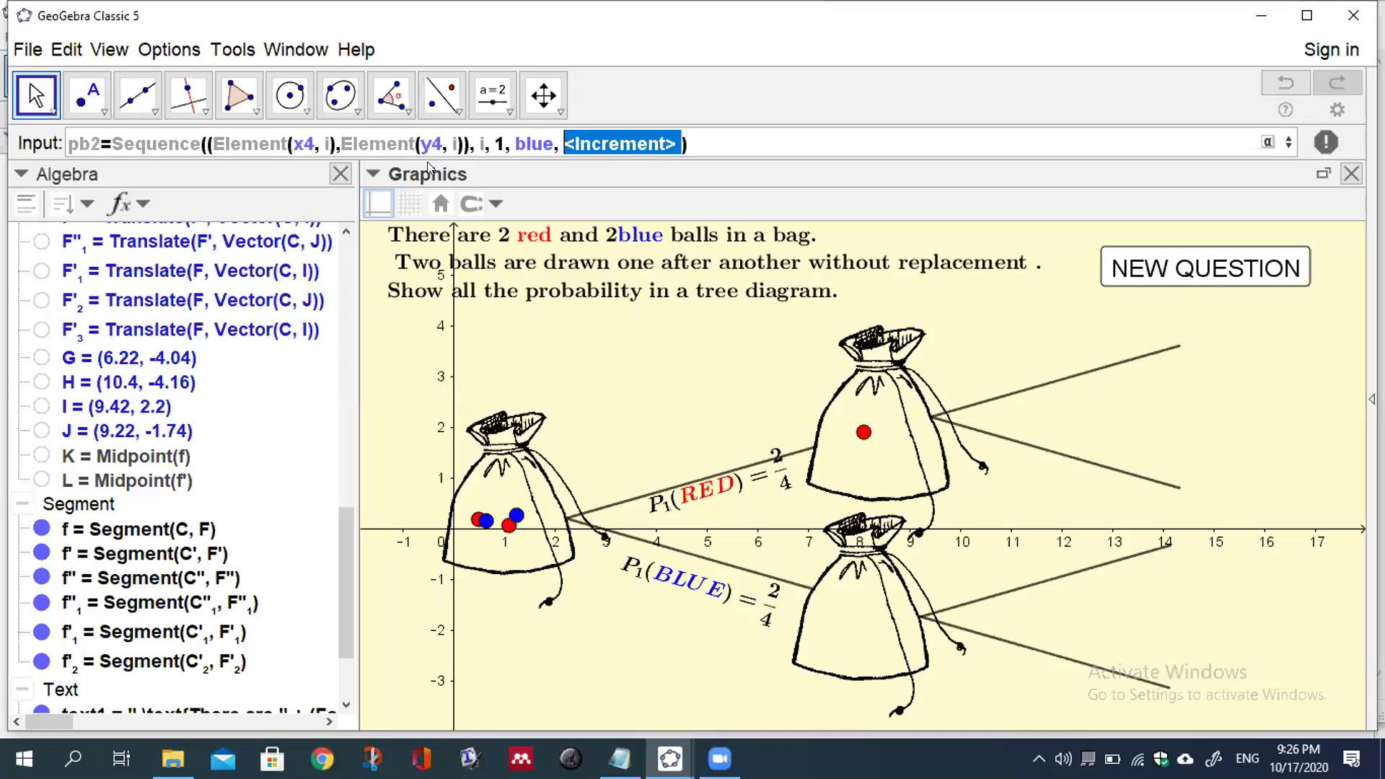
pyautogui.write('1')
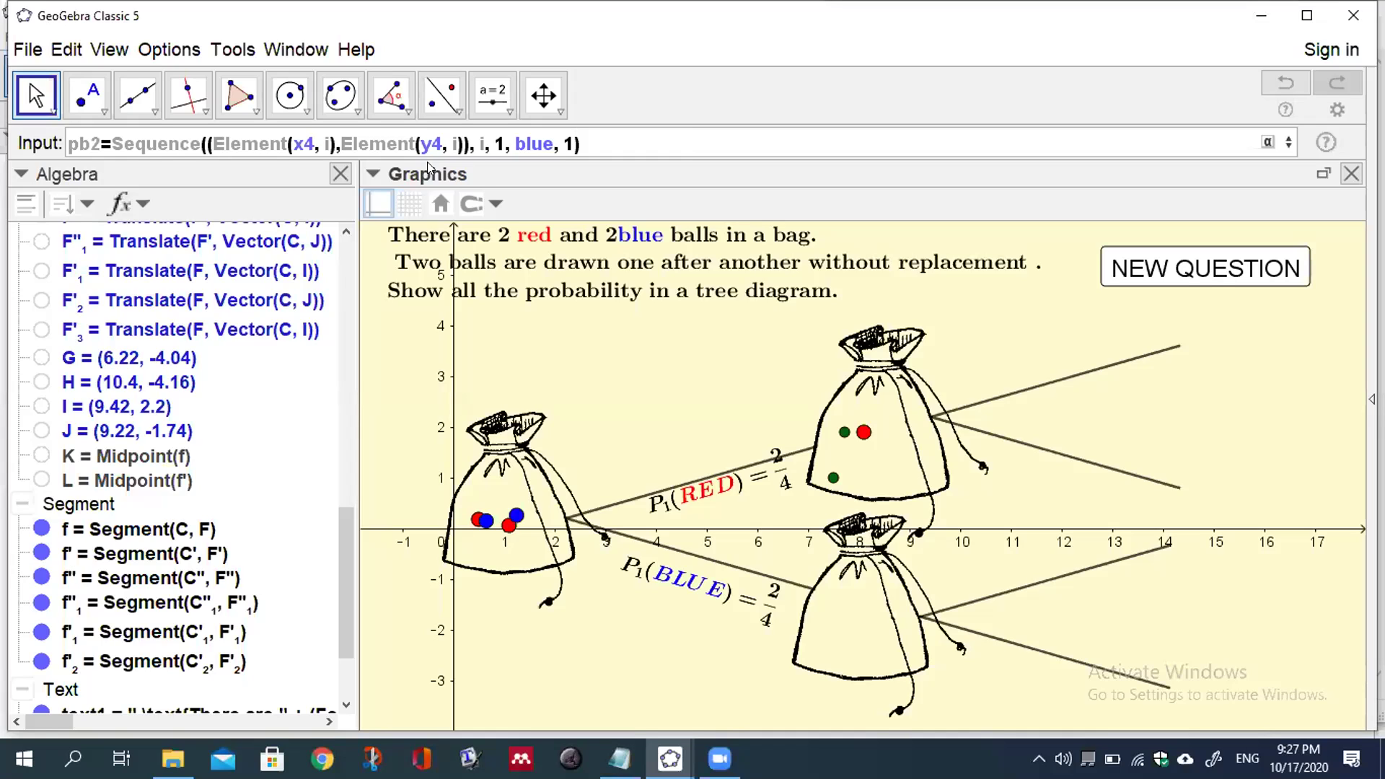
pyautogui.press('Return')
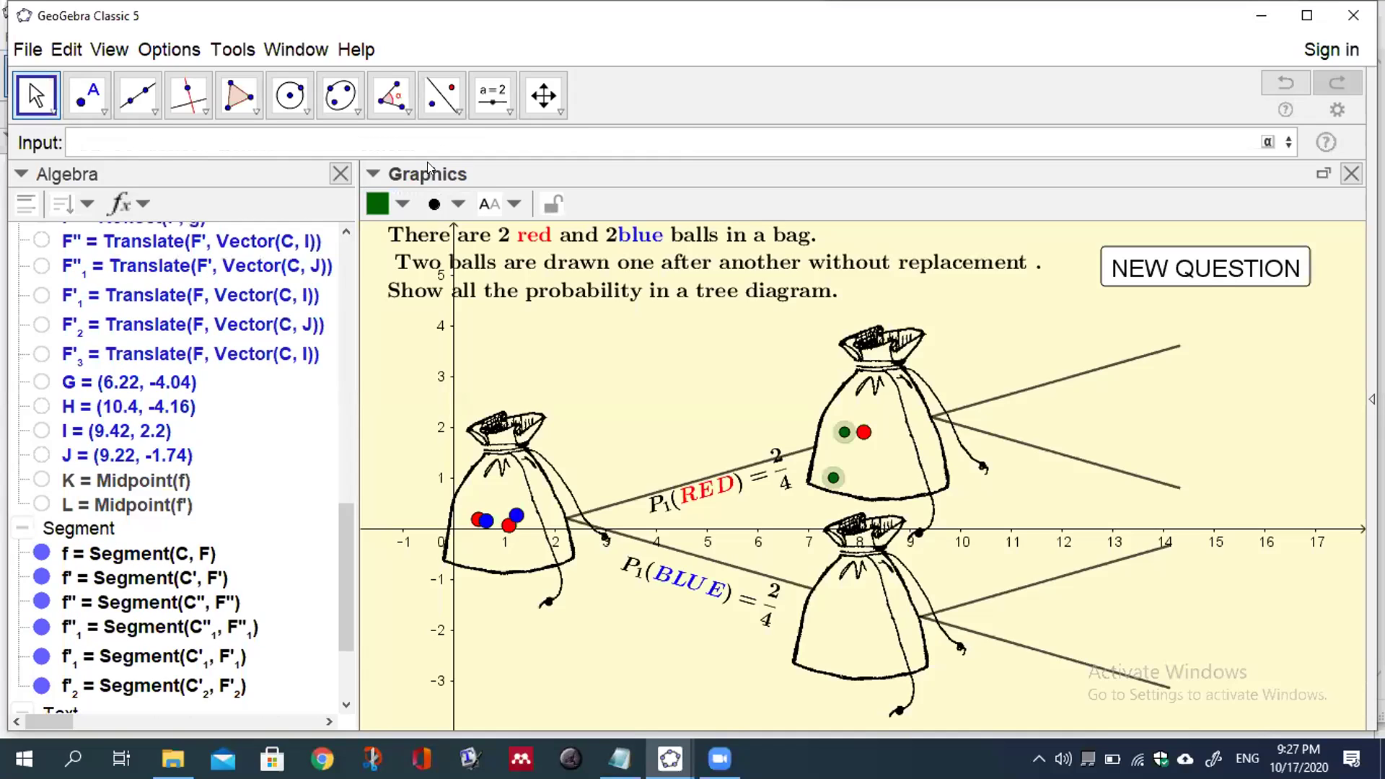
# Step: Color the new ball points in the upper second-draw bag blue and increase their point size
pyautogui.click(401, 202)
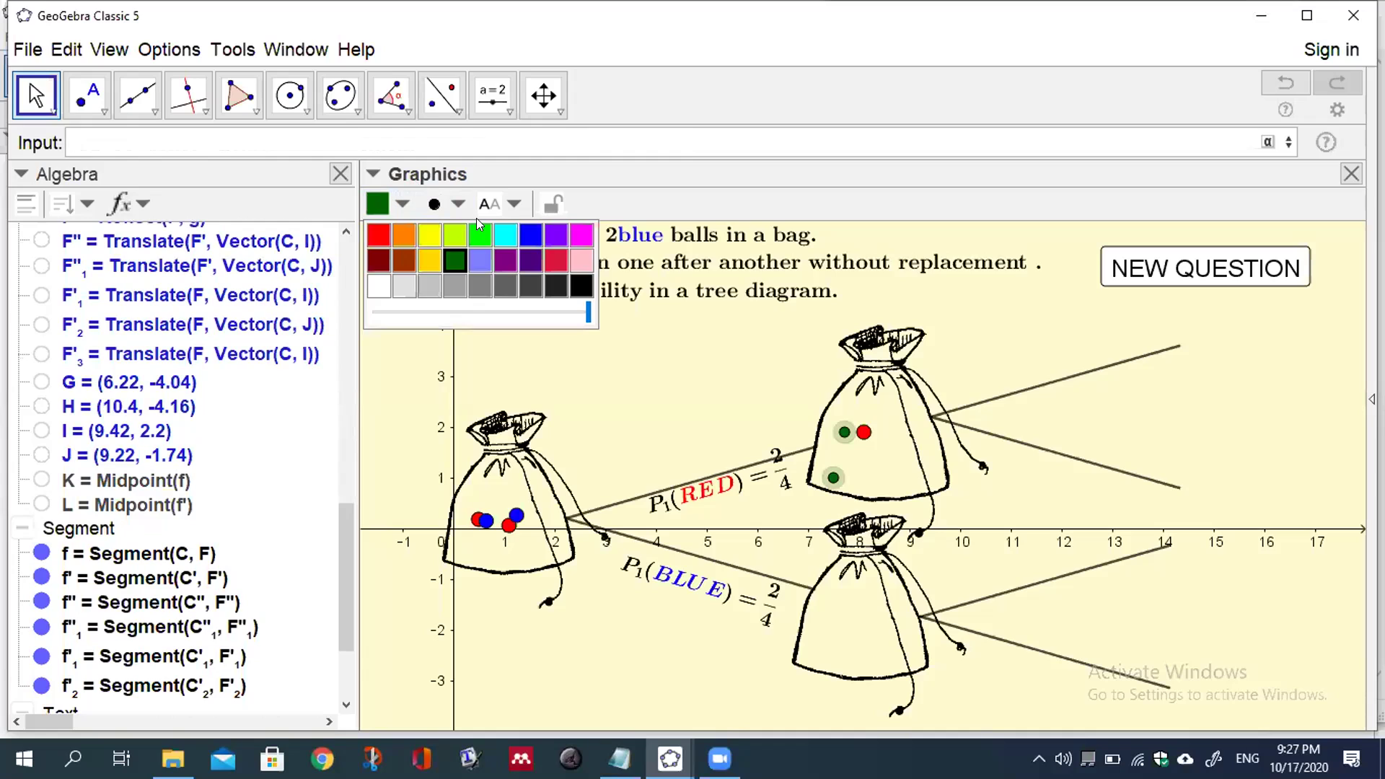
pyautogui.click(531, 233)
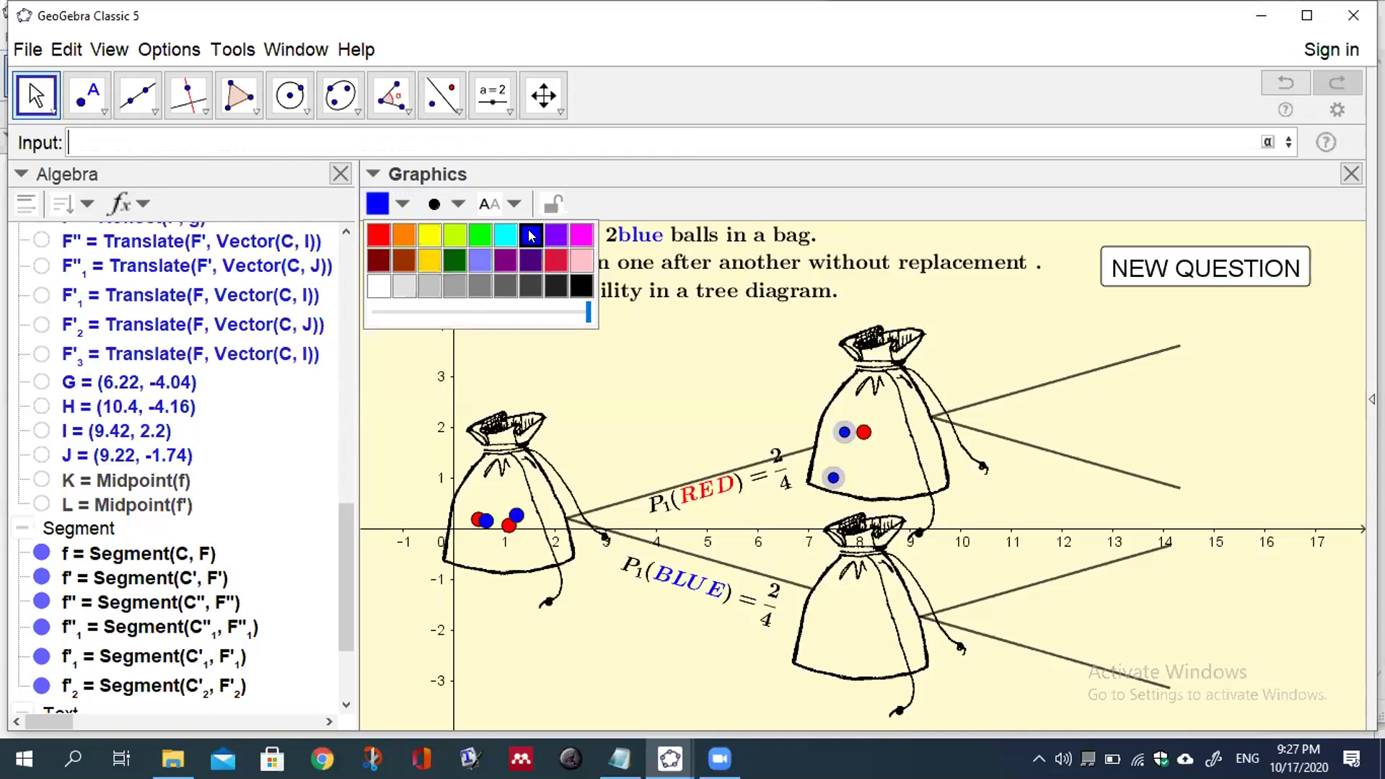
pyautogui.click(457, 205)
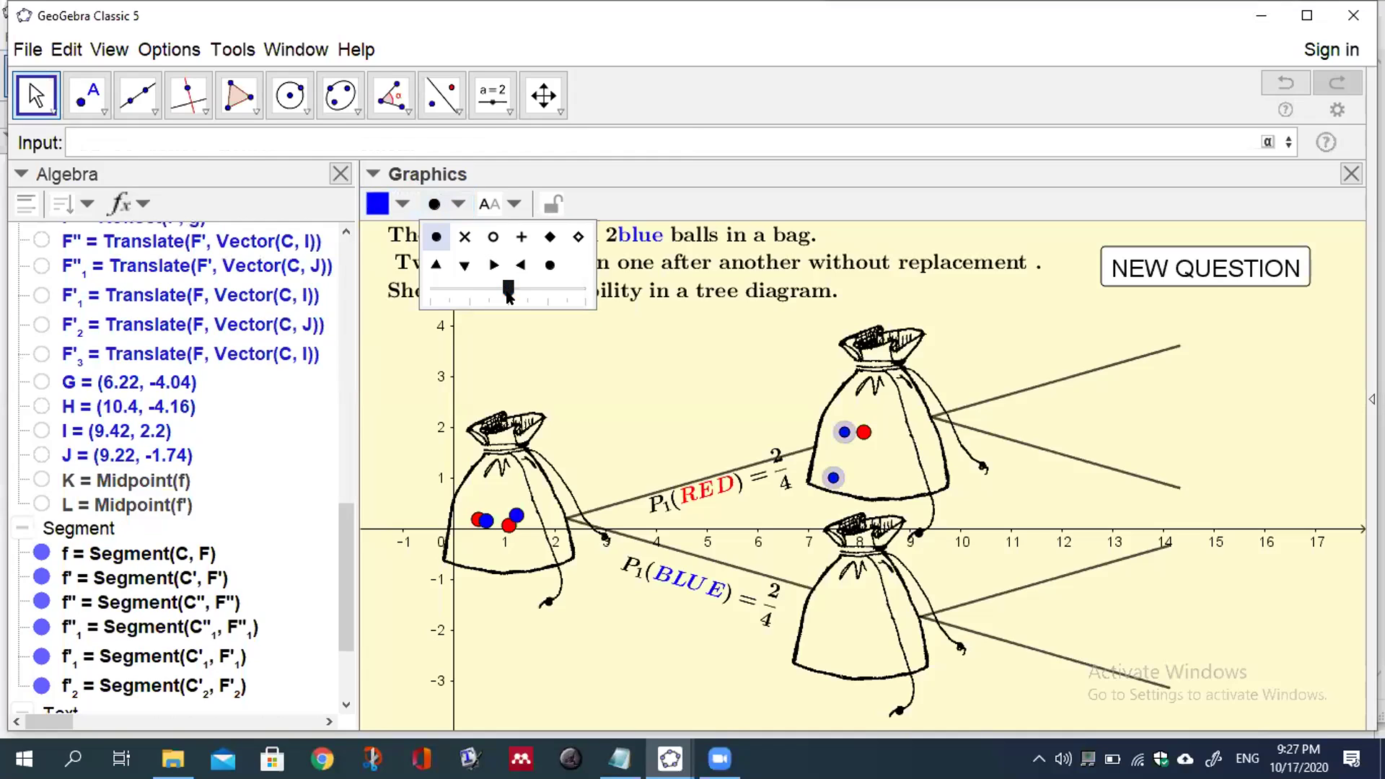
pyautogui.moveTo(512, 292); pyautogui.dragTo(551, 292)
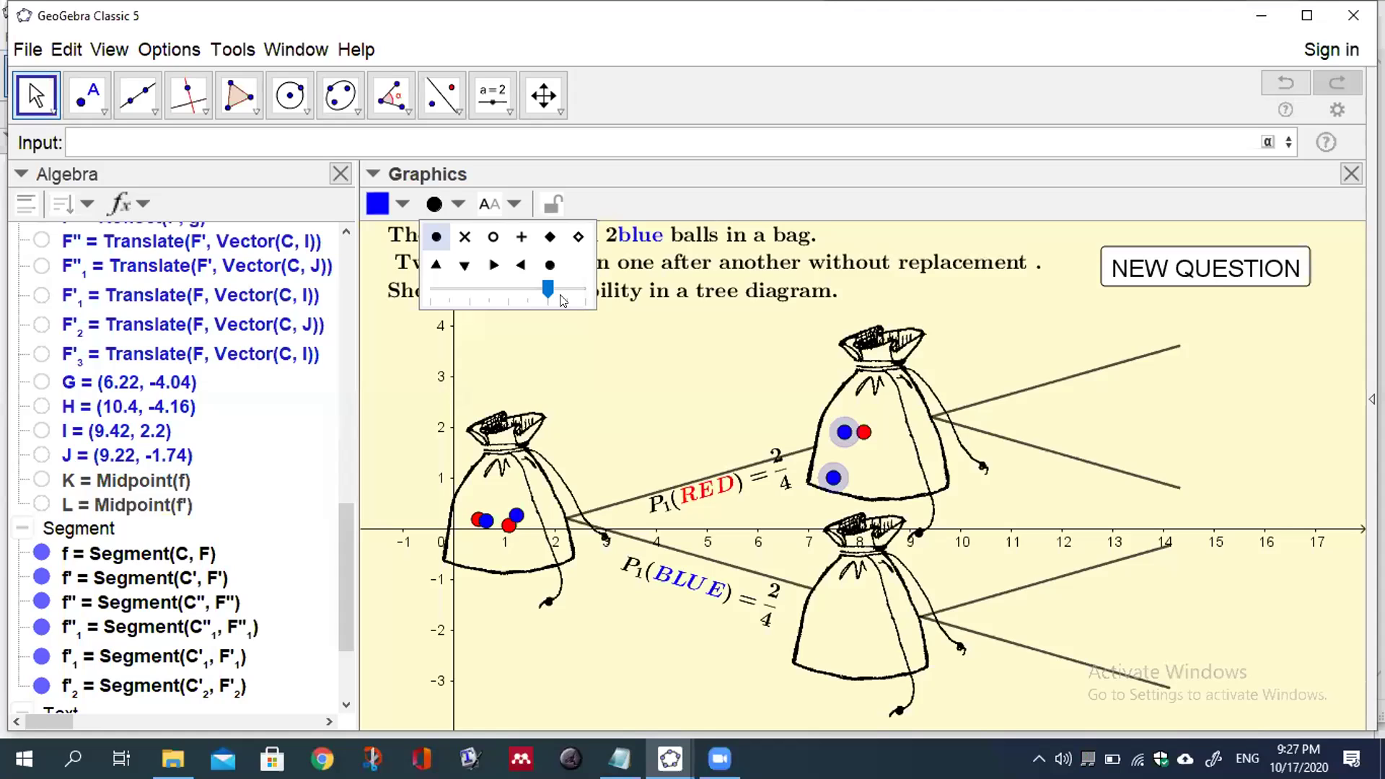
pyautogui.click(554, 290)
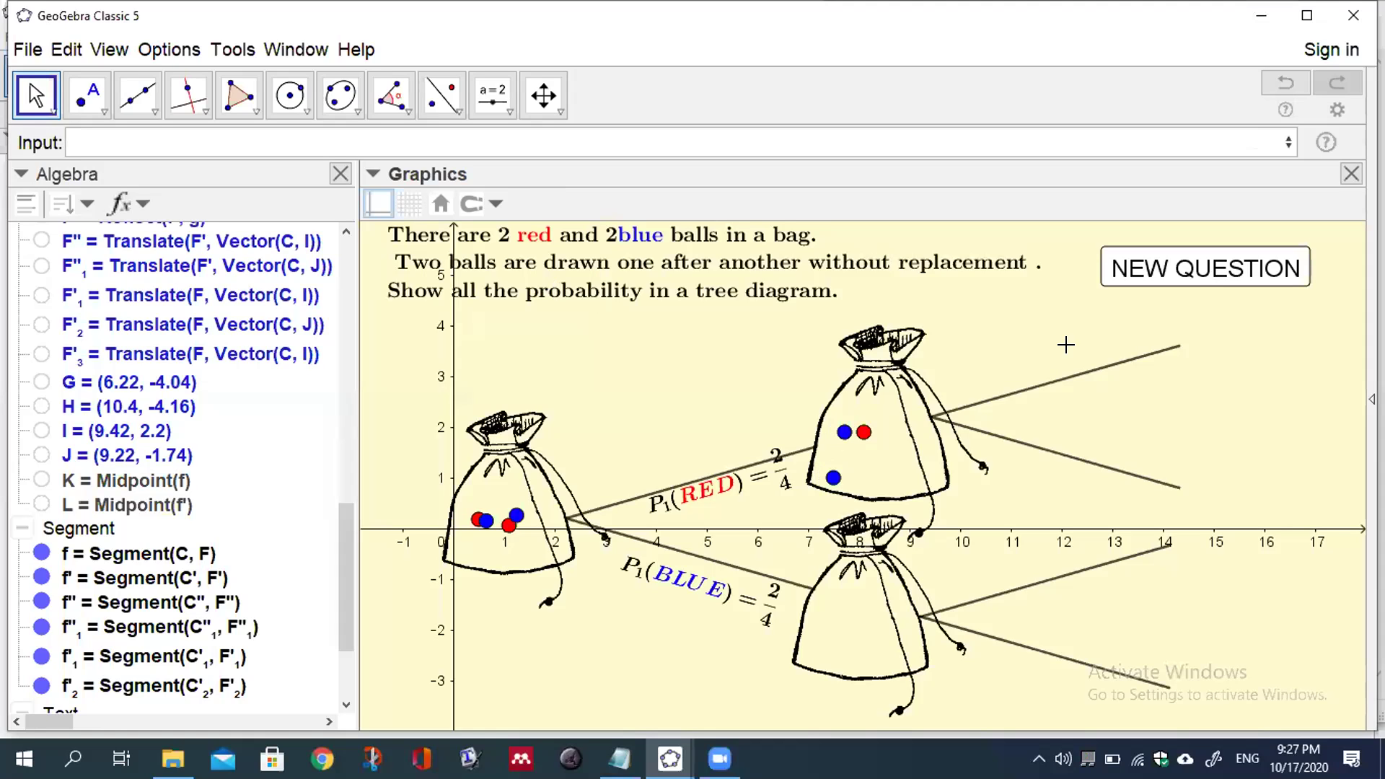
# Step: Generate new questions to test the random ball placement in the bags
pyautogui.click(1180, 271)
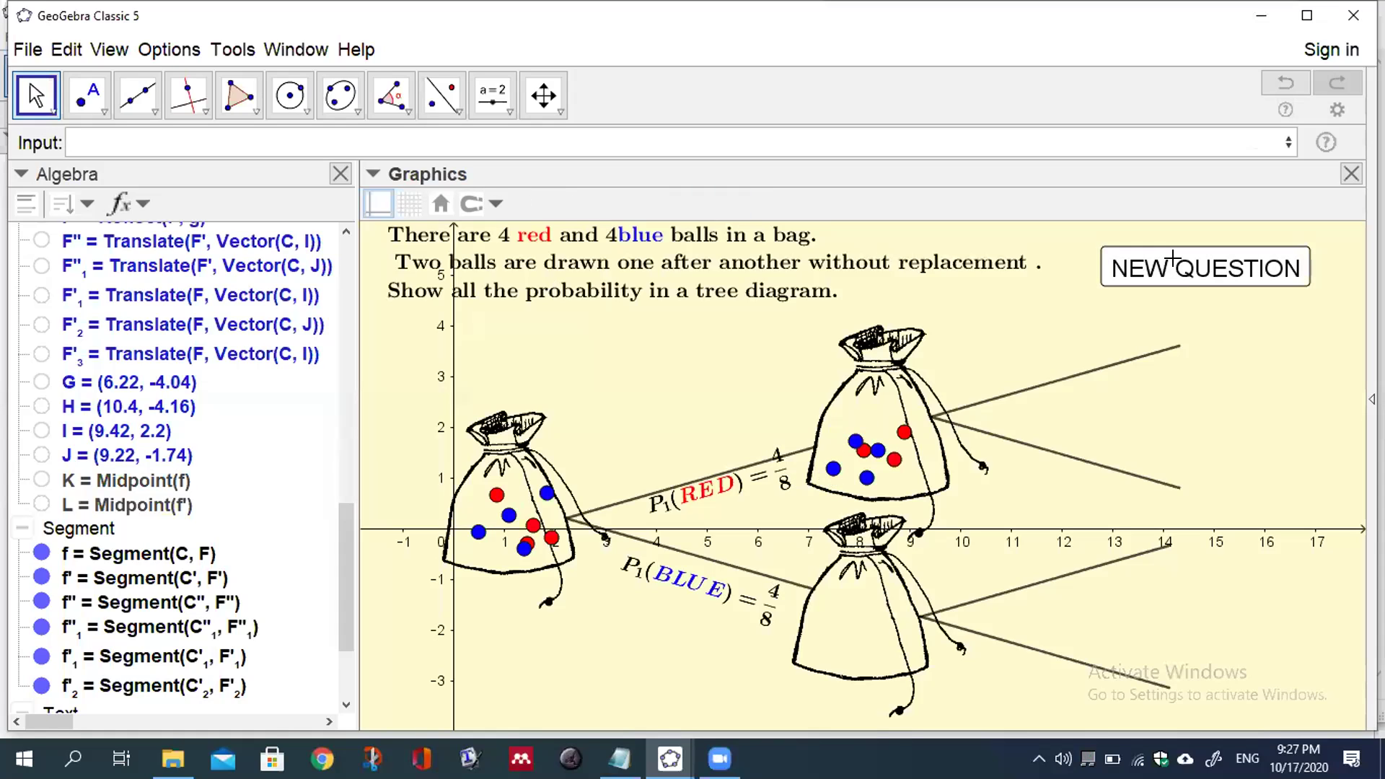
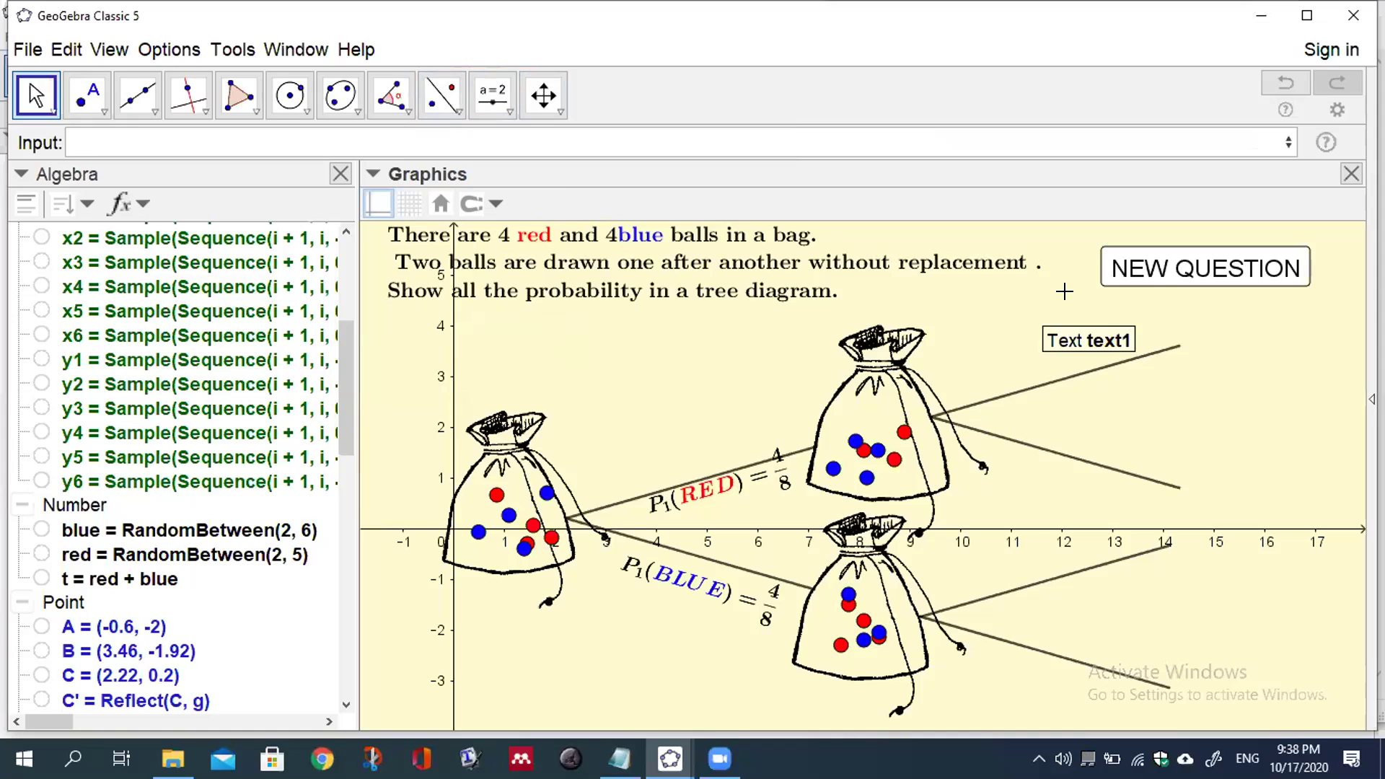
pyautogui.click(1155, 267)
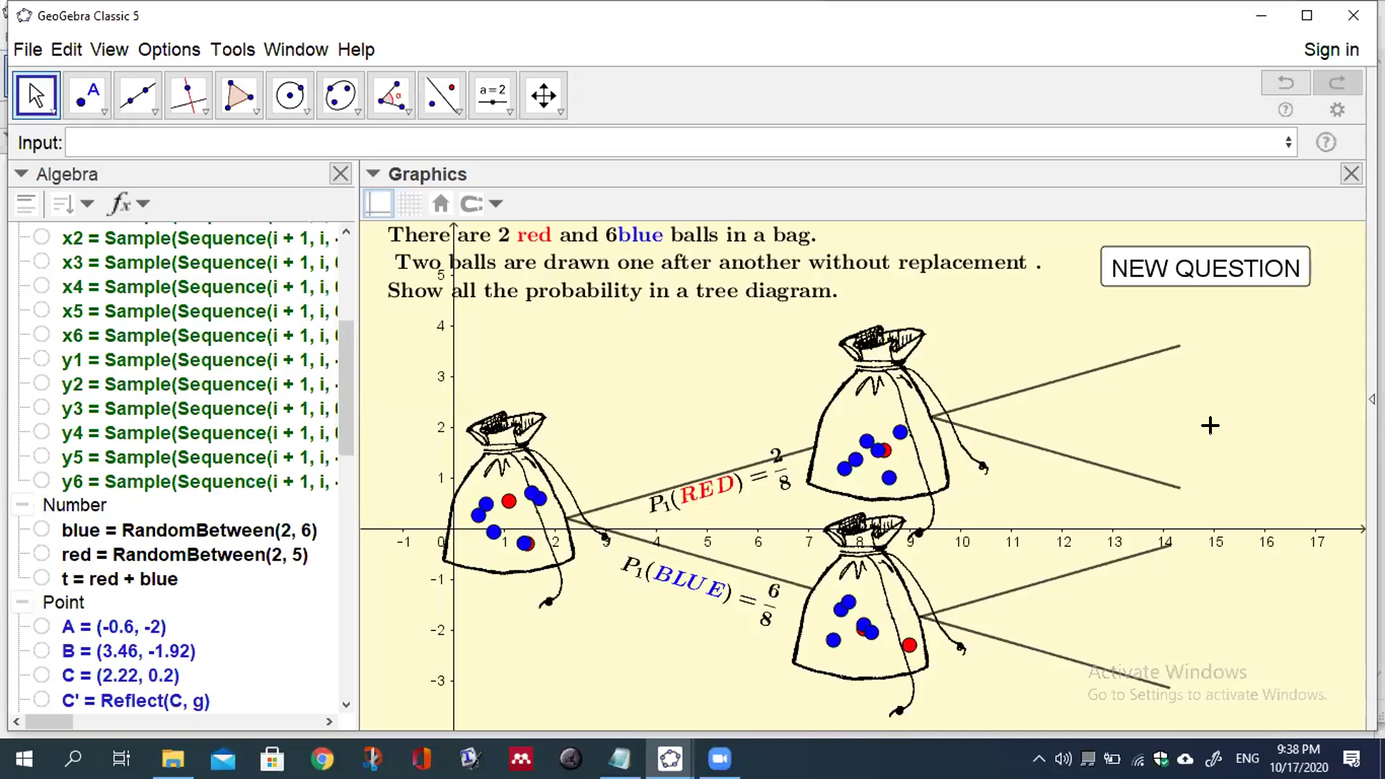
# Step: Start a LaTeX text label beside the upper bag's branches reading P_2(\red{RED})=
pyautogui.click(508, 108)
pyautogui.click(508, 107)
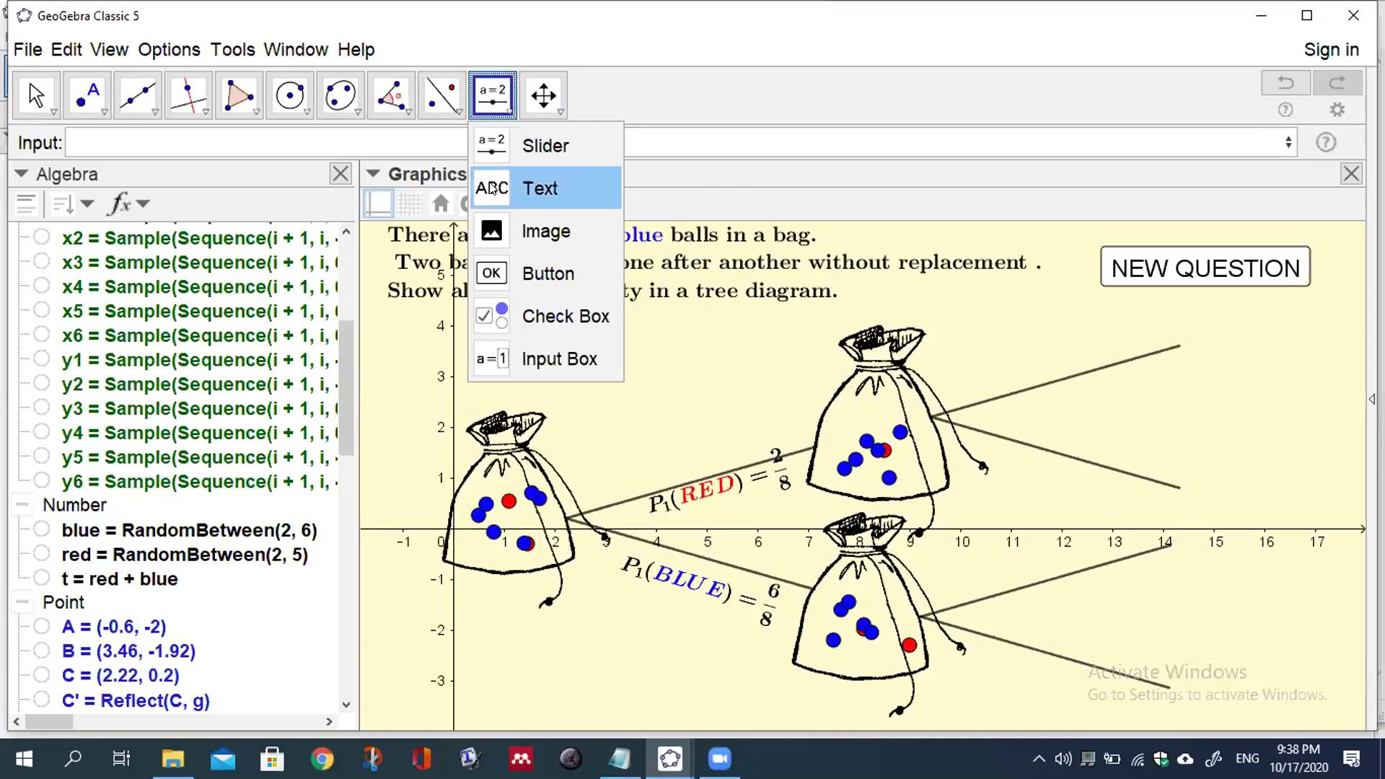
pyautogui.click(541, 188)
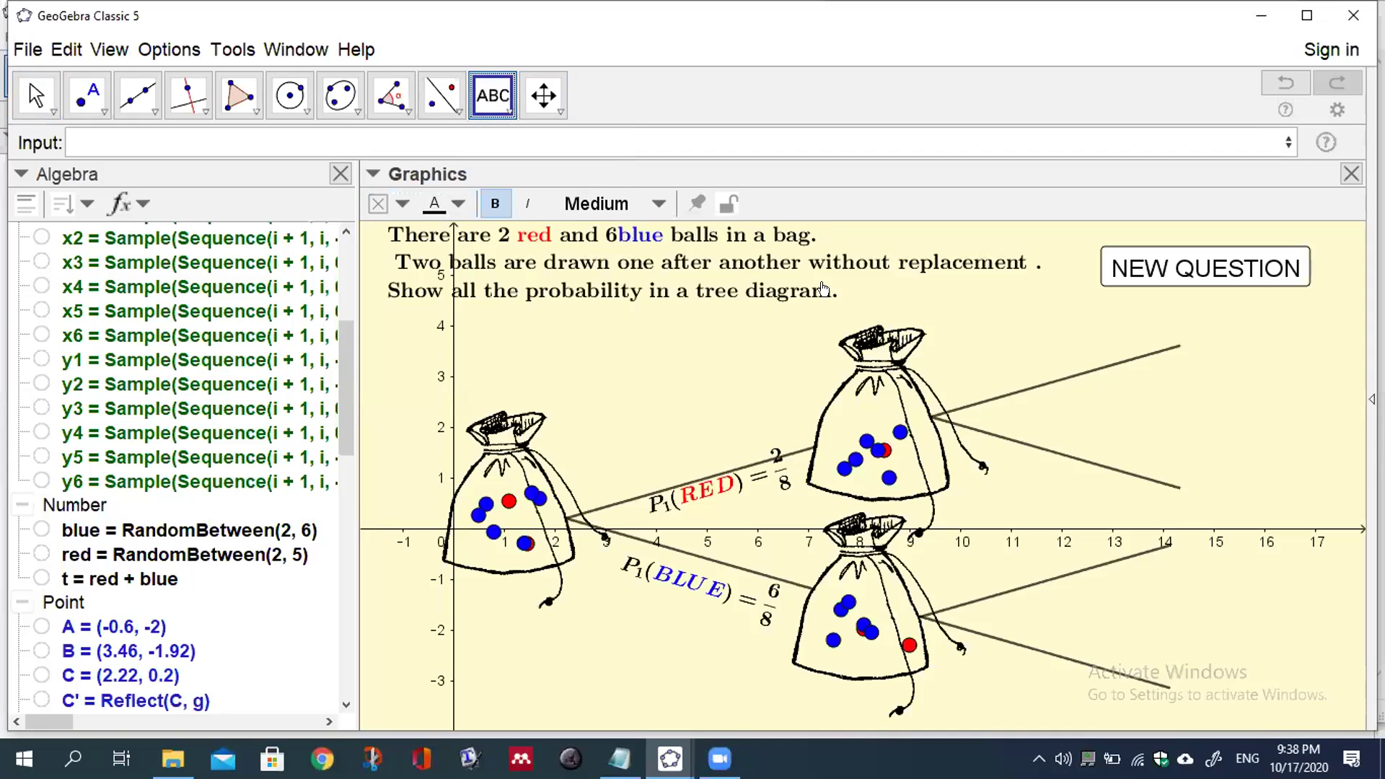
pyautogui.click(1181, 392)
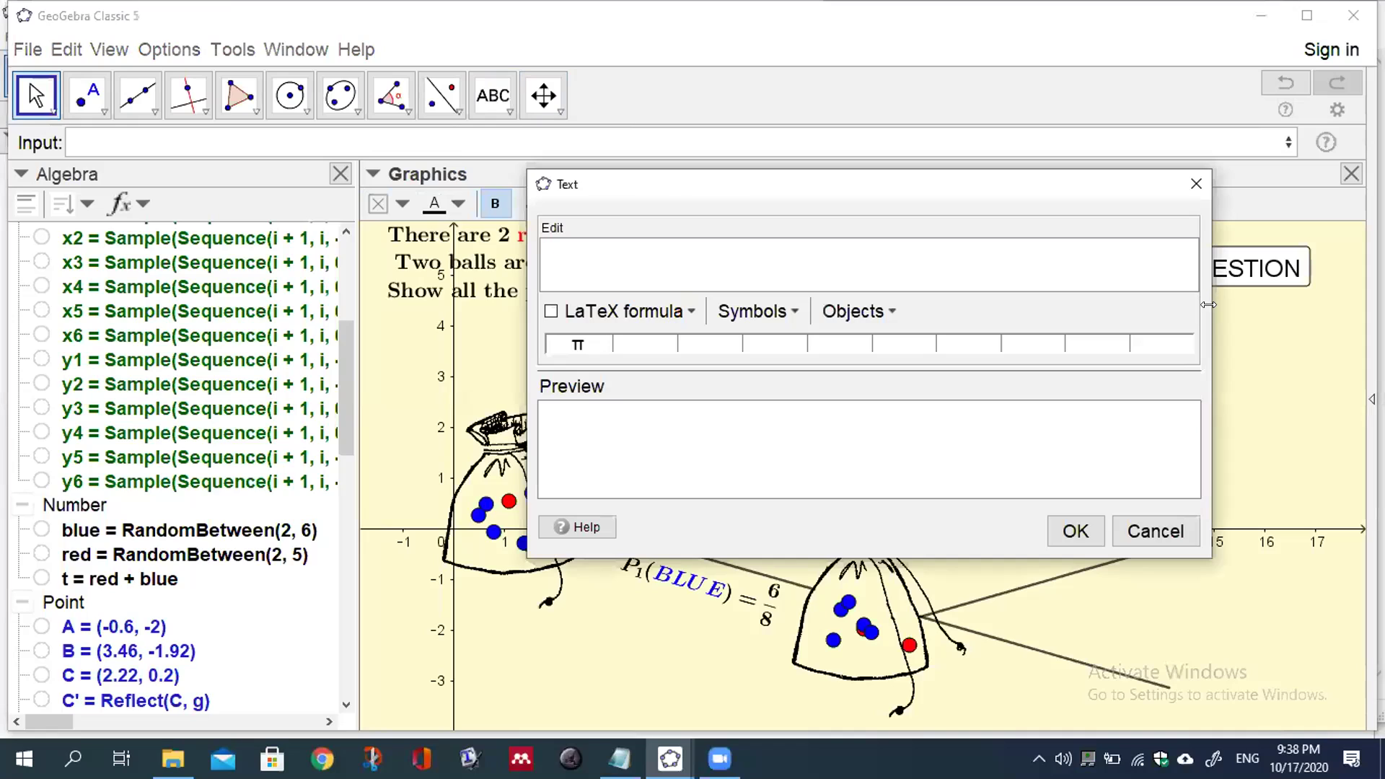
pyautogui.moveTo(1209, 304); pyautogui.dragTo(1037, 304)
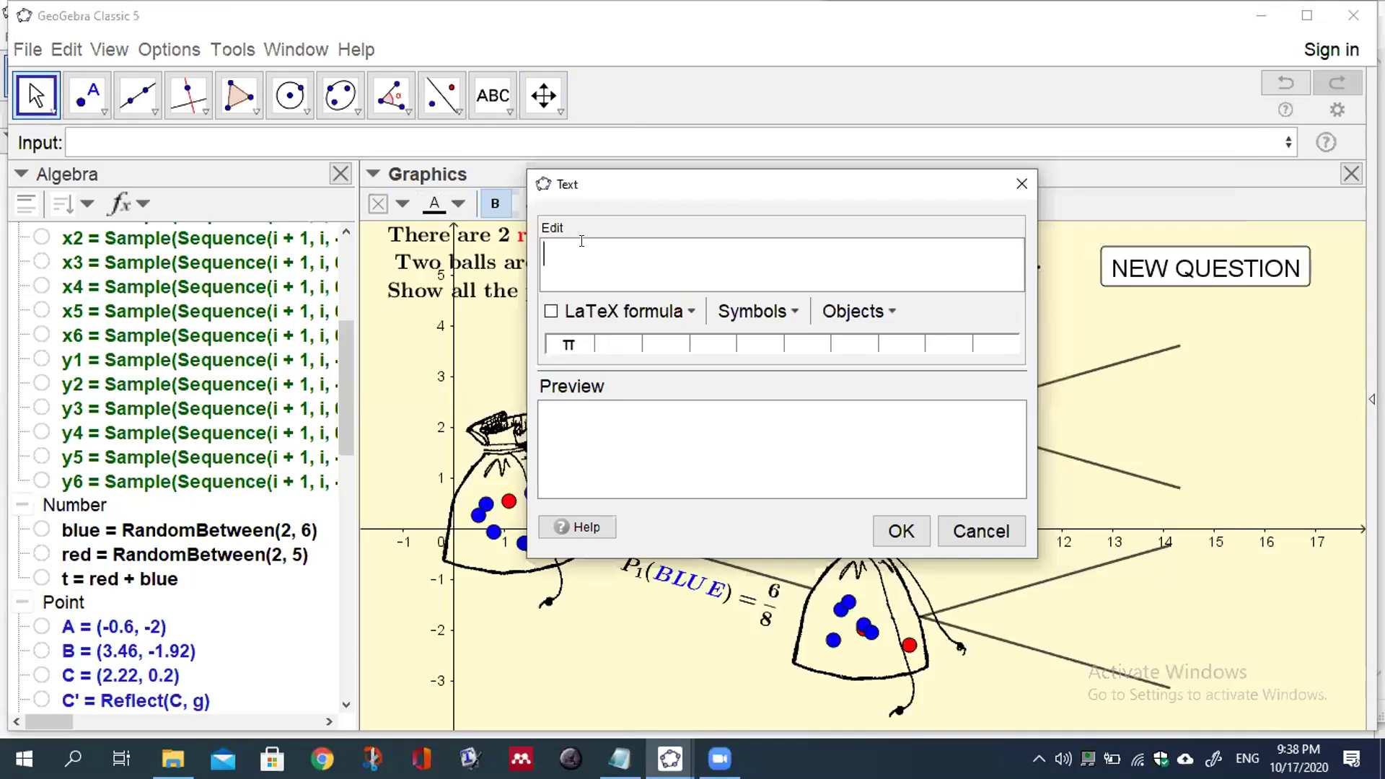
pyautogui.write('P_2(\\red{RED}')
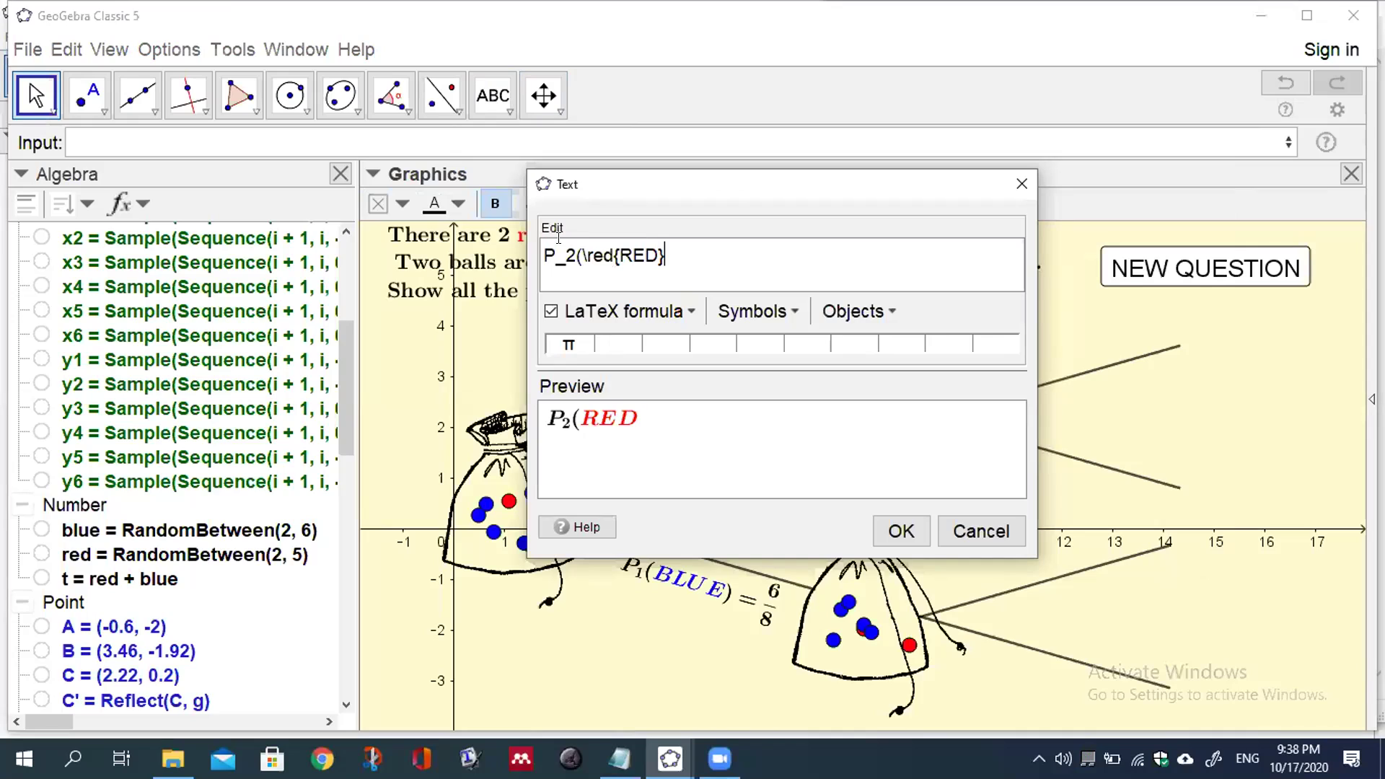
pyautogui.write(')=')
# Step: Append a LaTeX fraction to the P_2(RED) label and clear its numerator placeholder
pyautogui.click(691, 316)
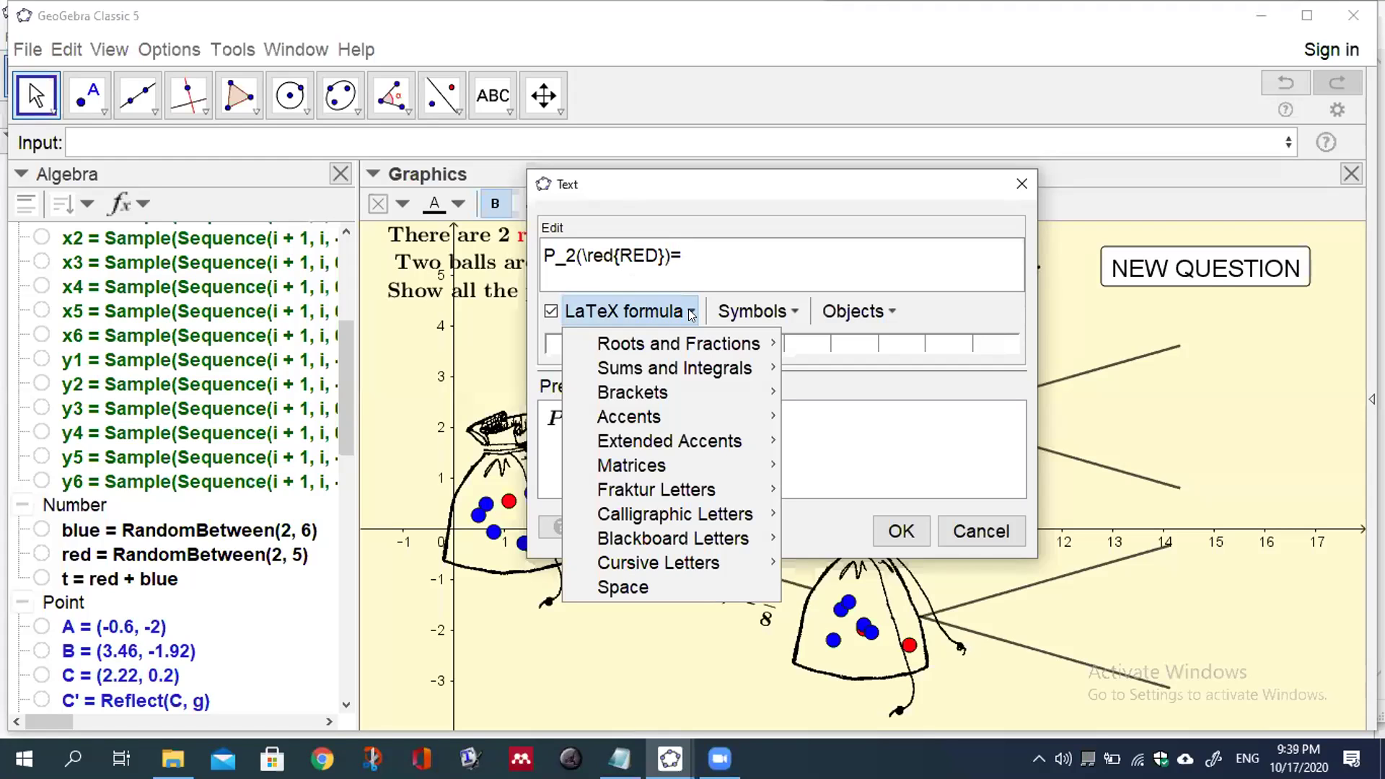
pyautogui.moveTo(688, 335)
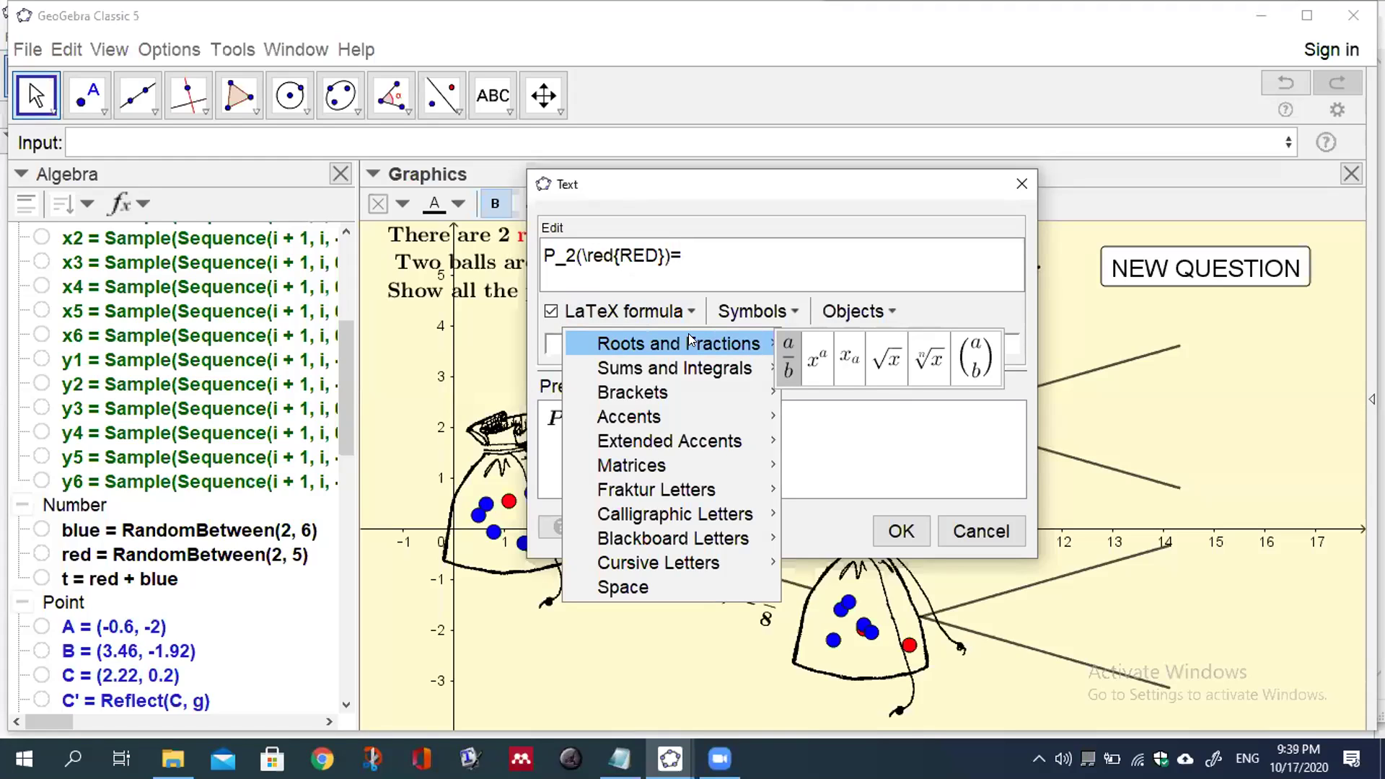
pyautogui.click(787, 357)
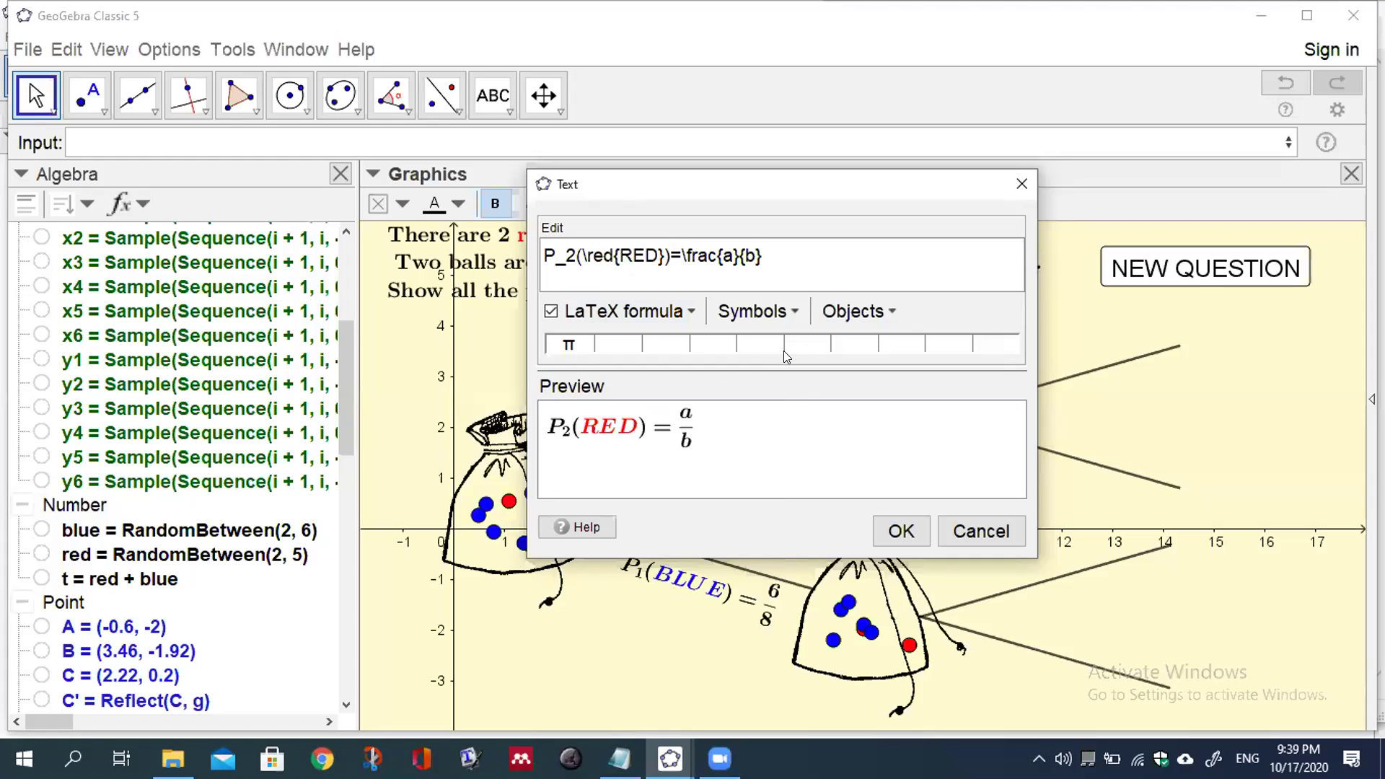
pyautogui.click(724, 250)
pyautogui.press('BackSpace')
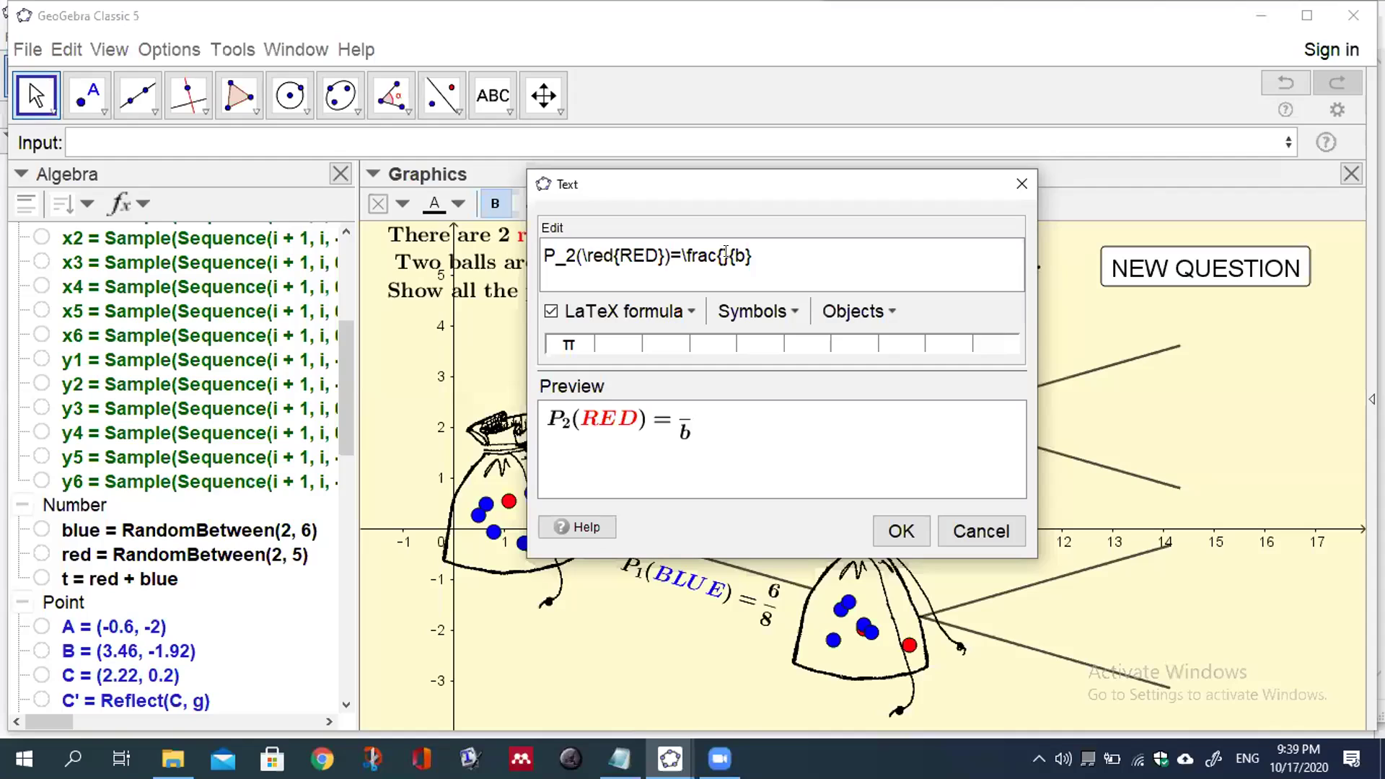
# Step: Fill the P_2(RED) fraction's numerator with a dynamic expression field containing red-1
pyautogui.hotkey('ctrl', 'v')
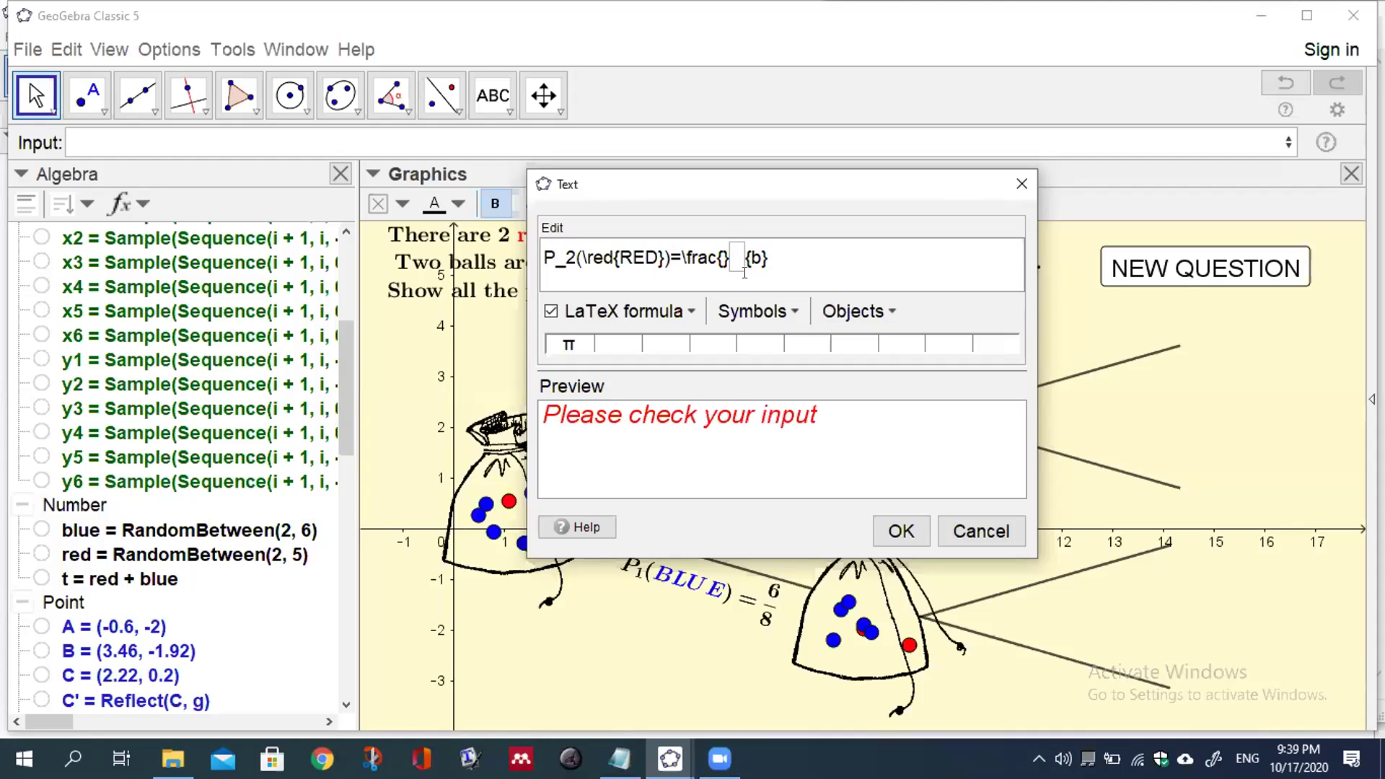
pyautogui.click(742, 253)
pyautogui.press('BackSpace')
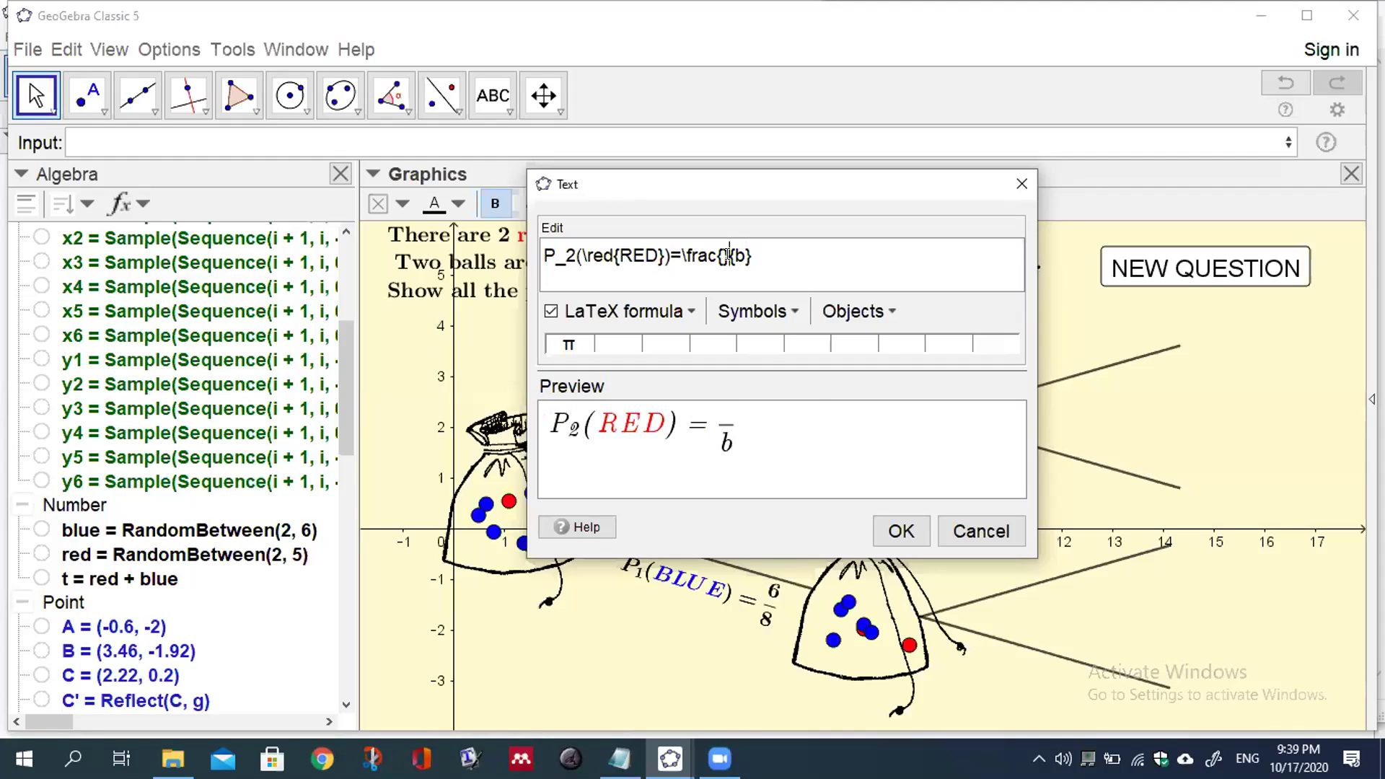
pyautogui.press('Left')
pyautogui.hotkey('ctrl', 'v')
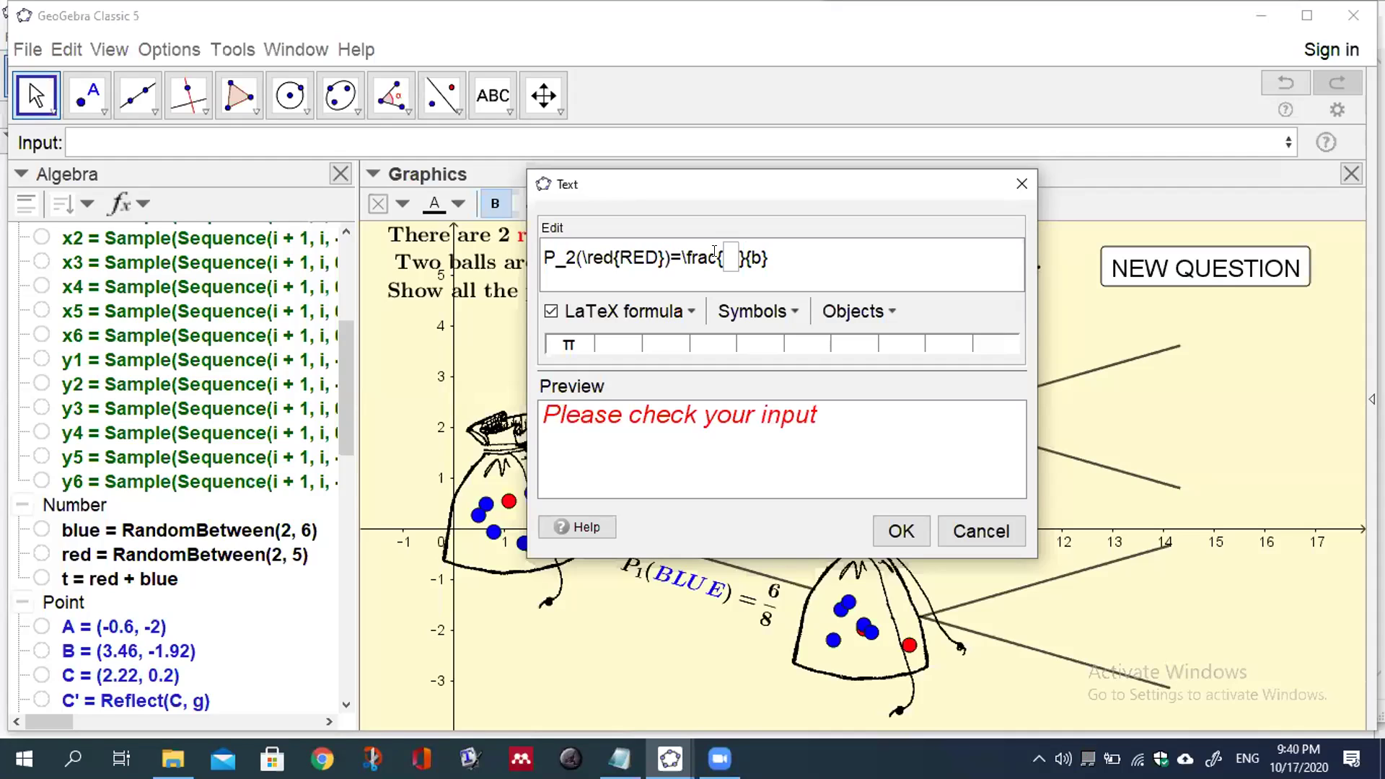
pyautogui.write('red-')
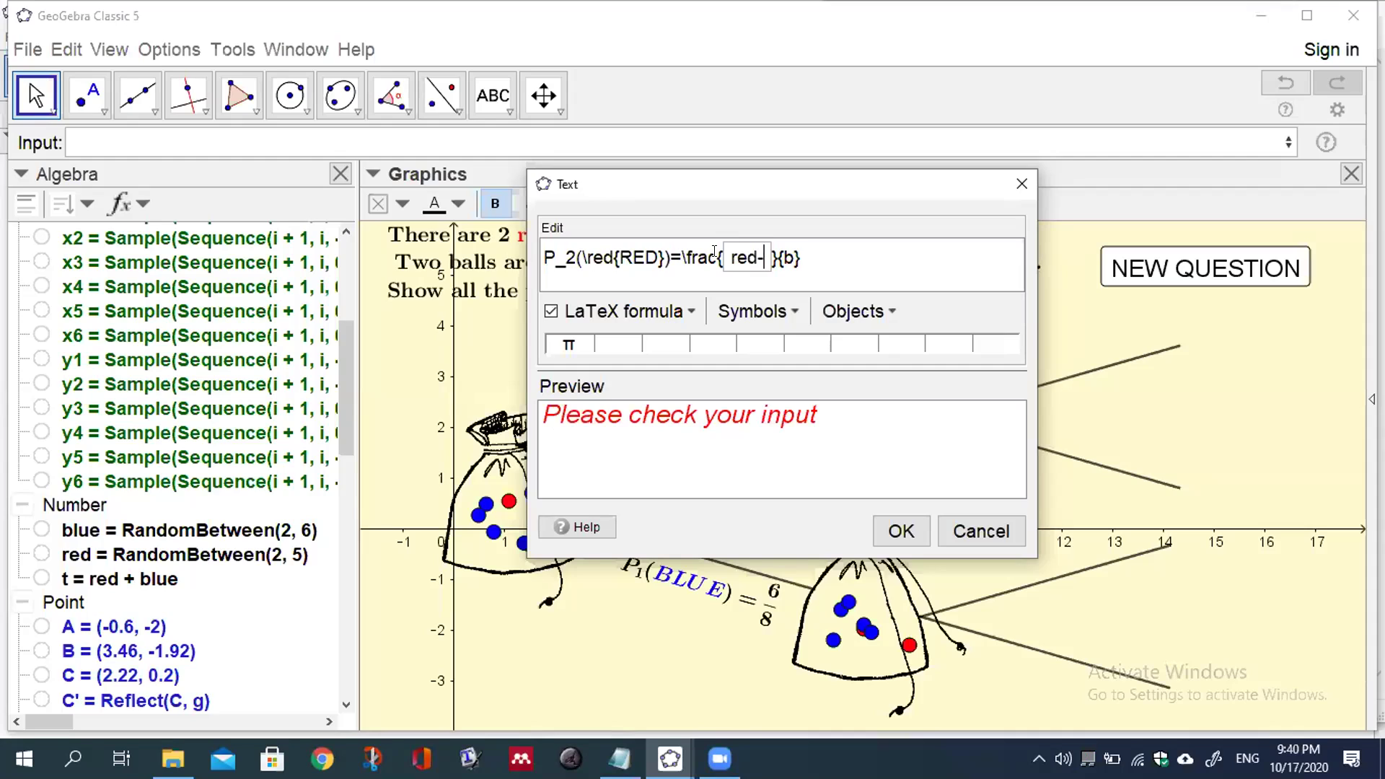
pyautogui.write('1')
# Step: Replace the P_2(RED) fraction's denominator placeholder with a dynamic expression field containing t-1
pyautogui.click(795, 251)
pyautogui.press('BackSpace')
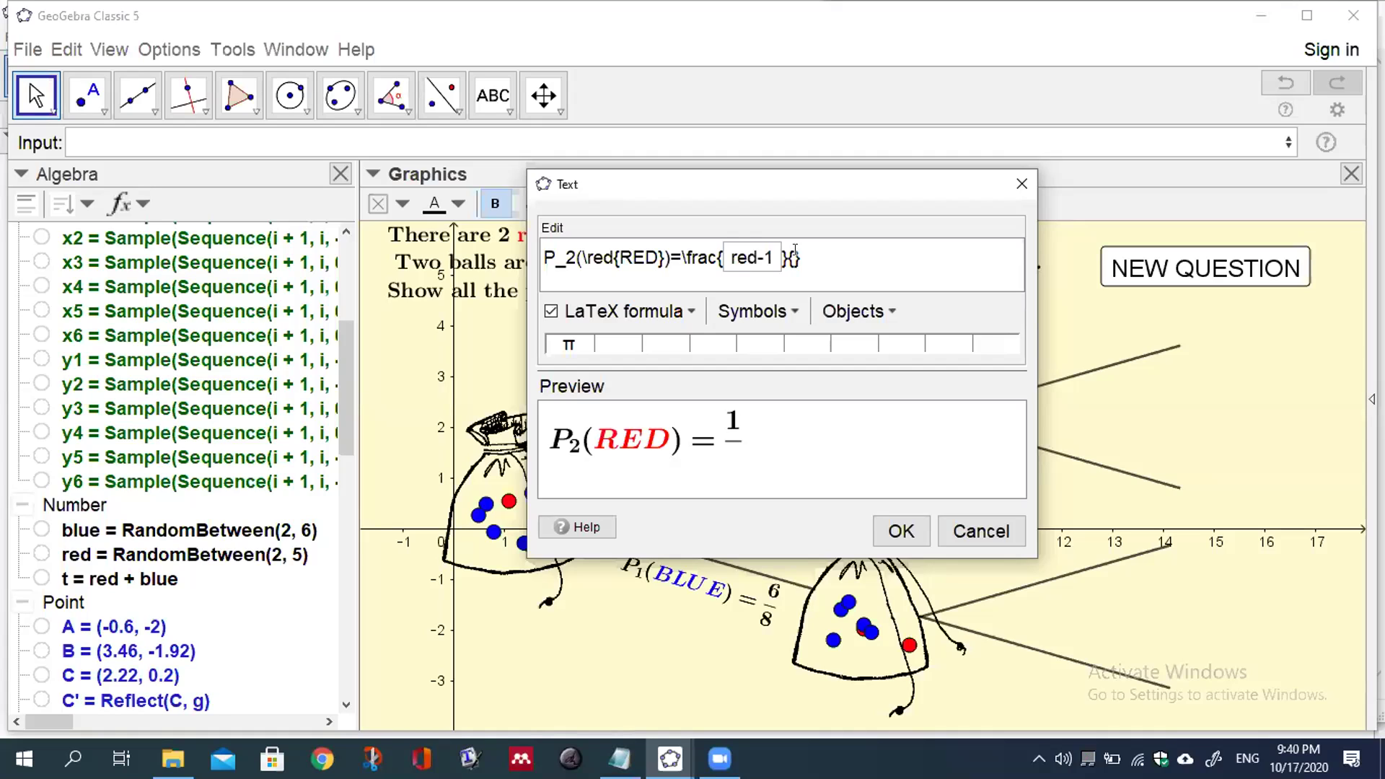
pyautogui.click(794, 250)
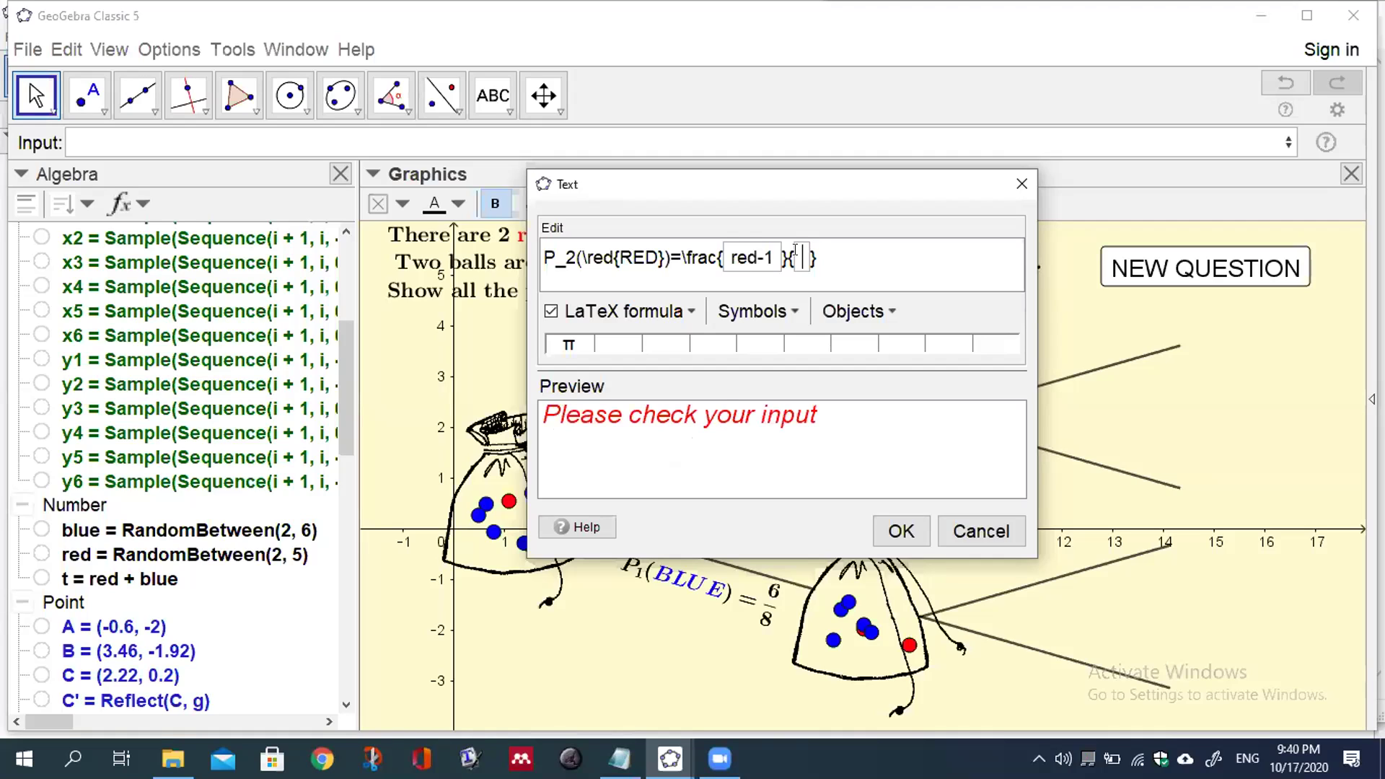
pyautogui.write('t-1')
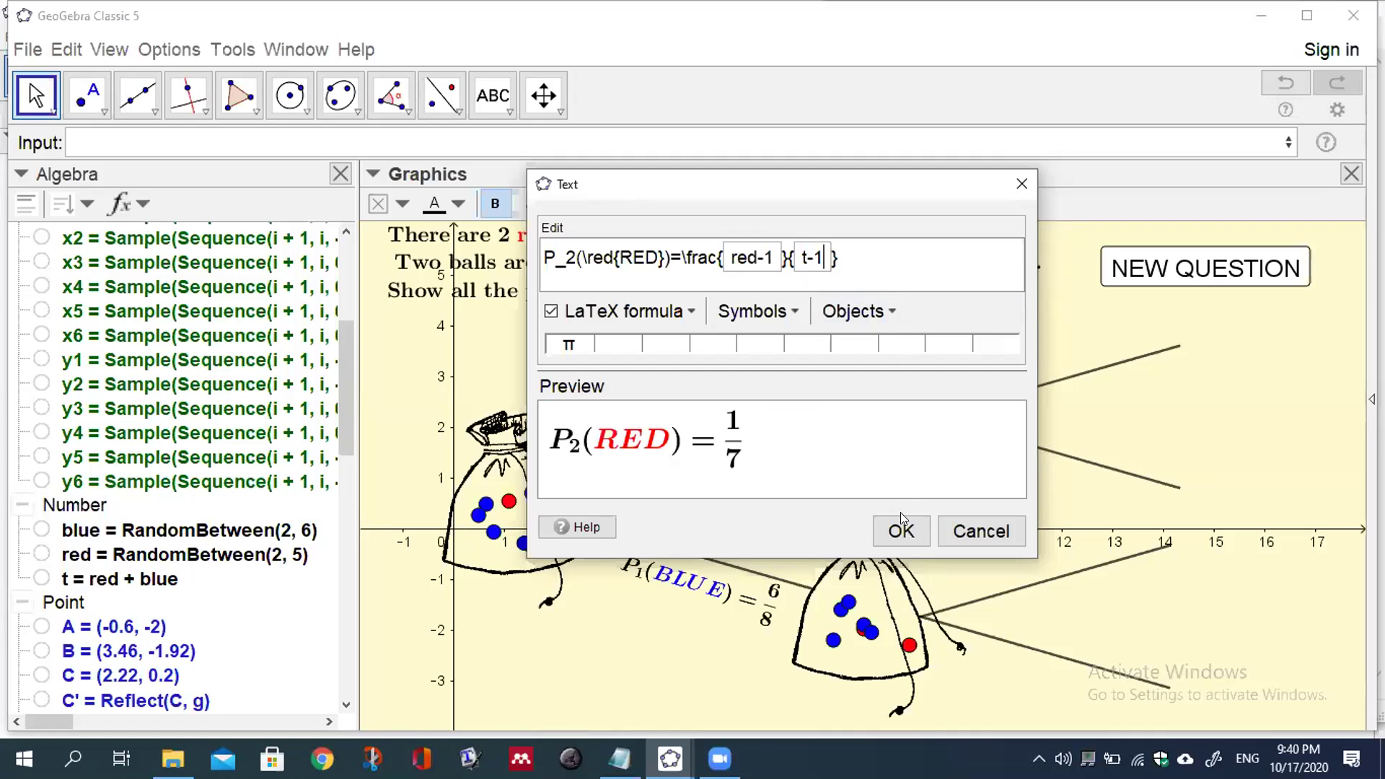
# Step: Create the P_2(RED) label and position it between the ends of the upper bag's two branches
pyautogui.click(902, 532)
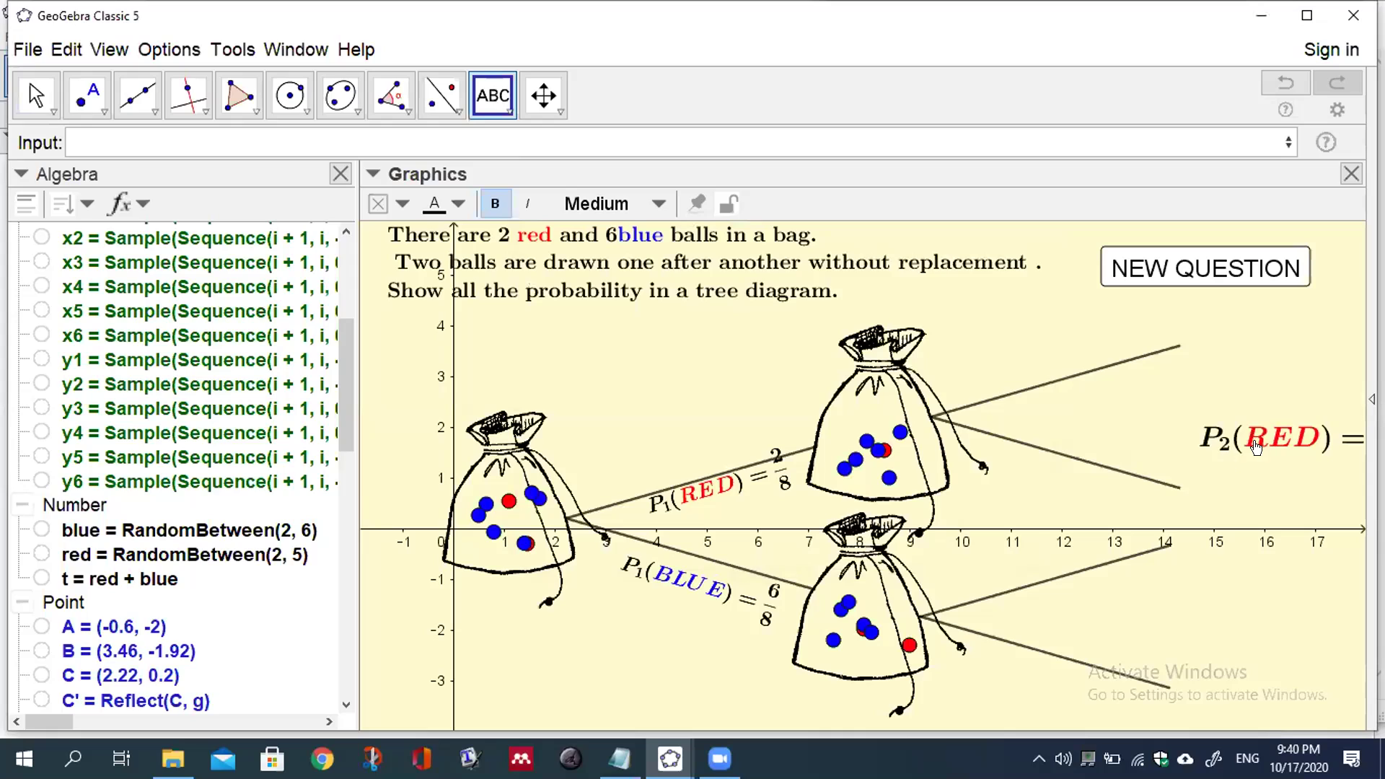
pyautogui.moveTo(1255, 446); pyautogui.dragTo(1196, 426)
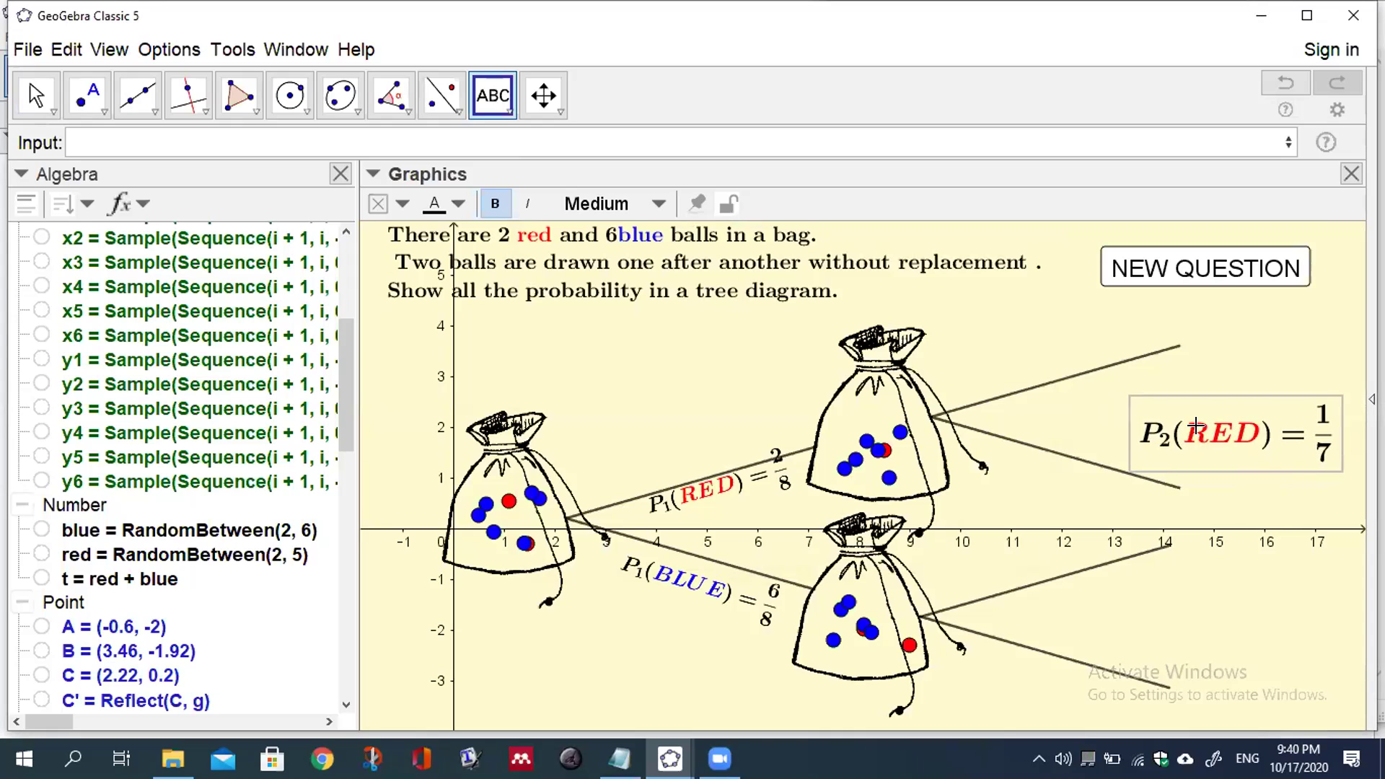
pyautogui.moveTo(1196, 426); pyautogui.dragTo(1196, 401)
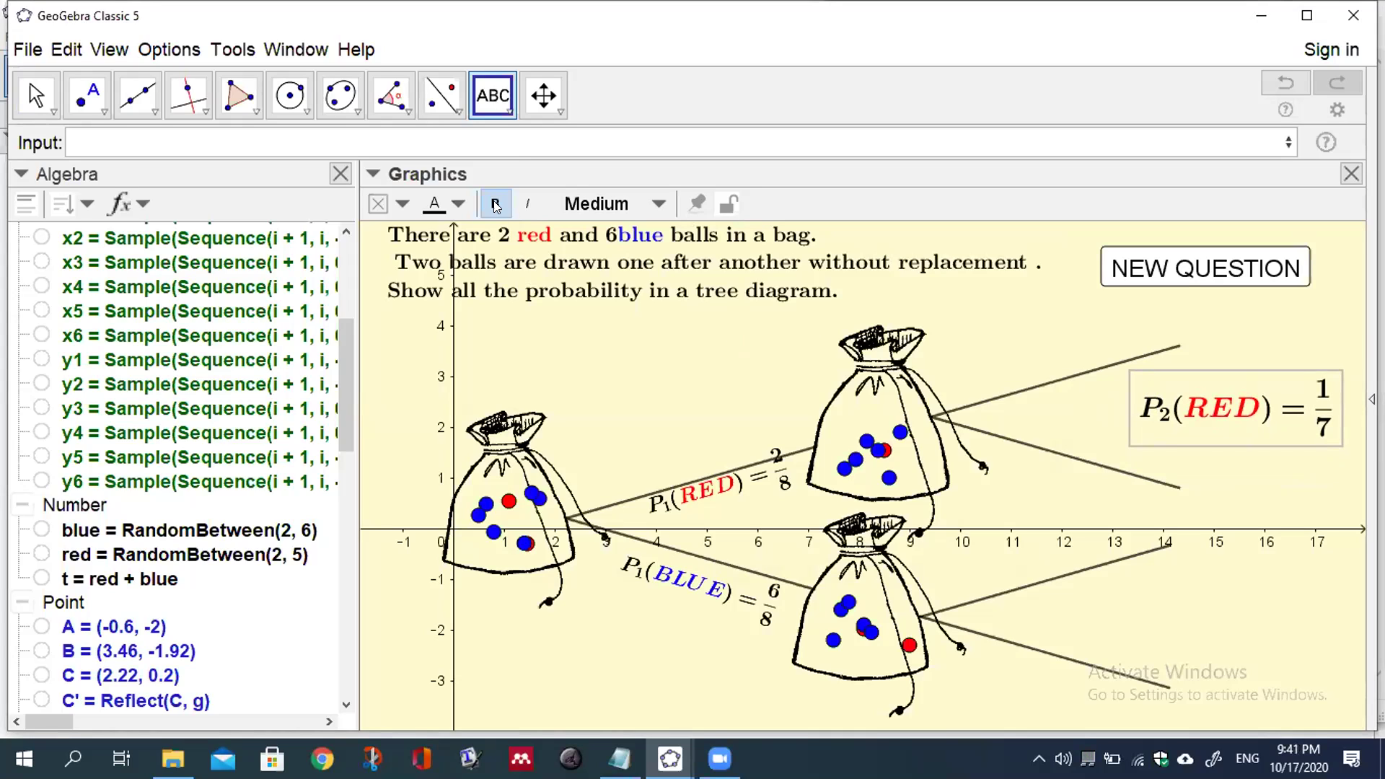
# Step: Start a second LaTeX text label near the end of the upper bag's lower branch reading P_2(\blue{BLUE})=
pyautogui.click(506, 106)
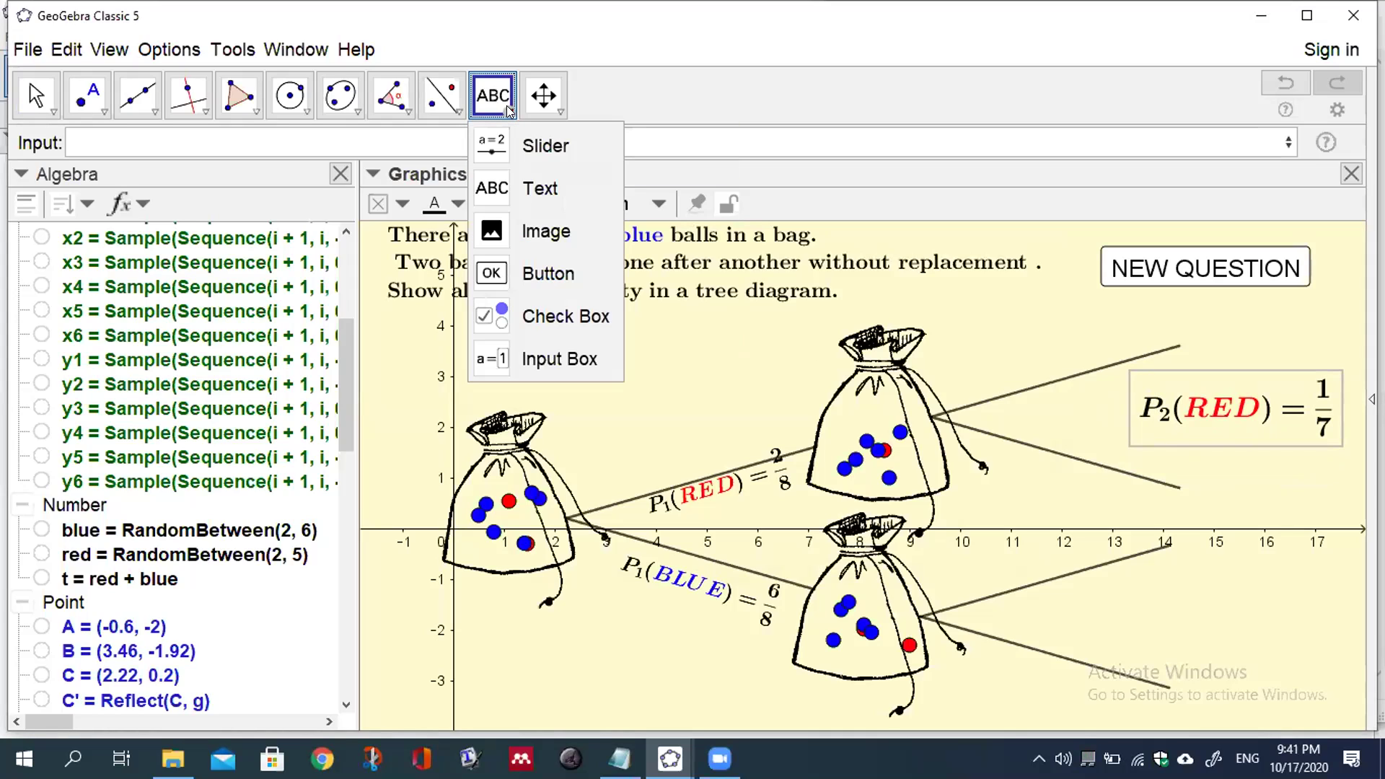
pyautogui.click(497, 190)
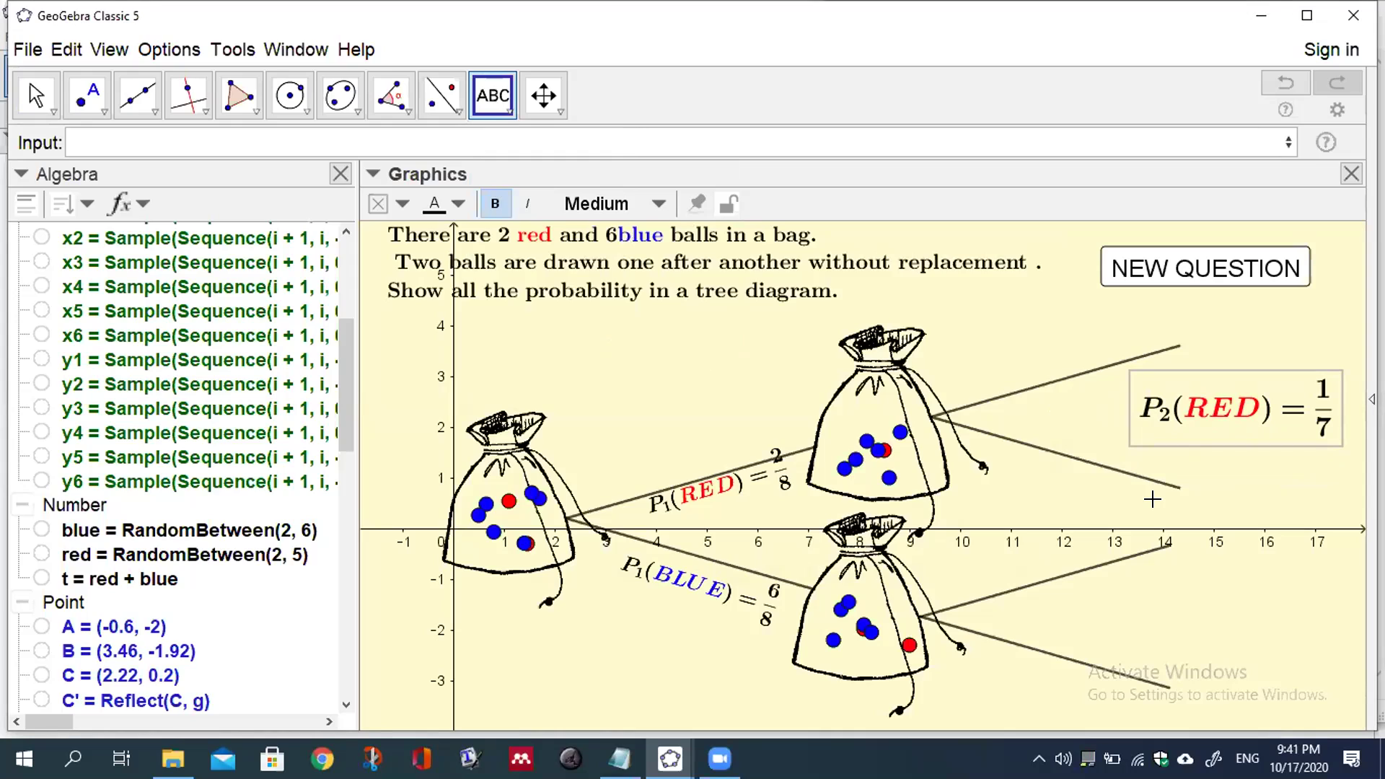
pyautogui.click(1152, 499)
pyautogui.write('P')
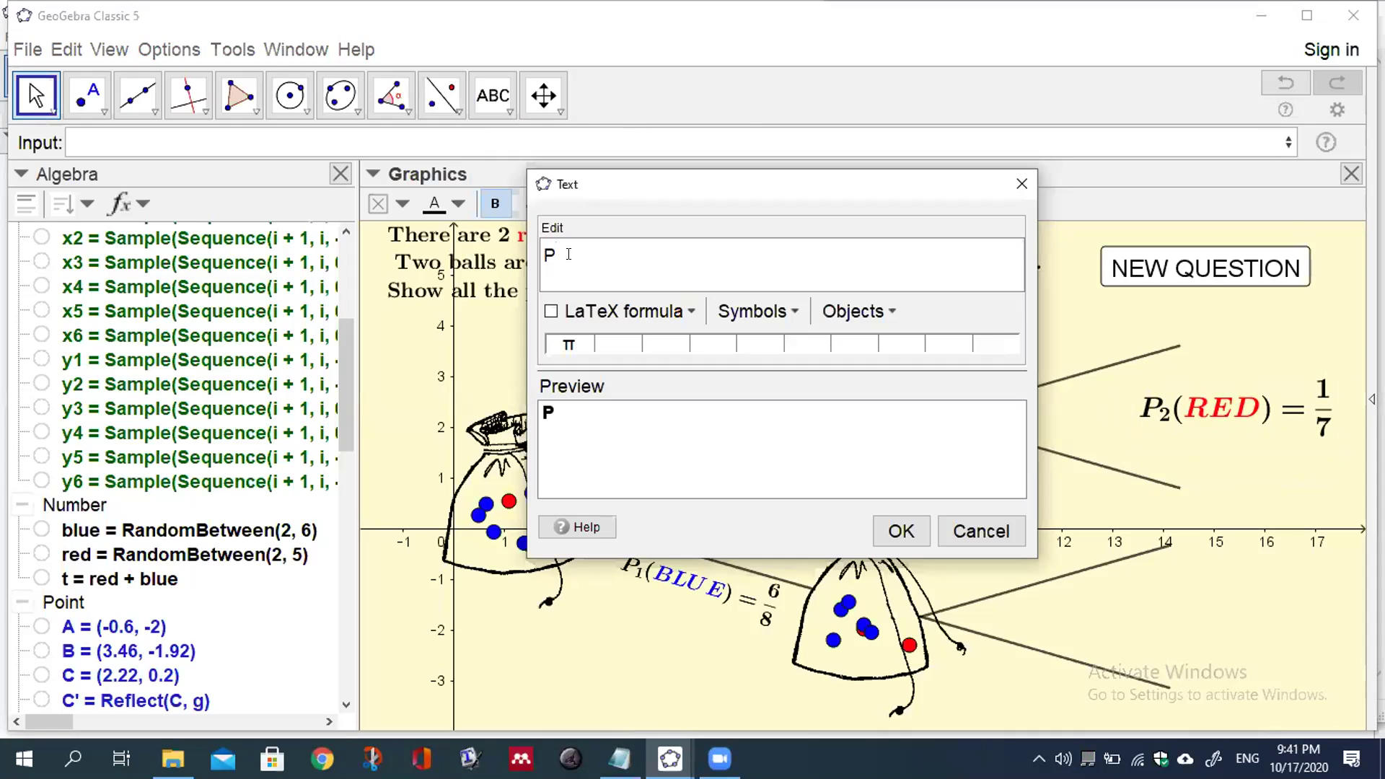
pyautogui.write('_2(')
pyautogui.write('\\blue{BLUE')
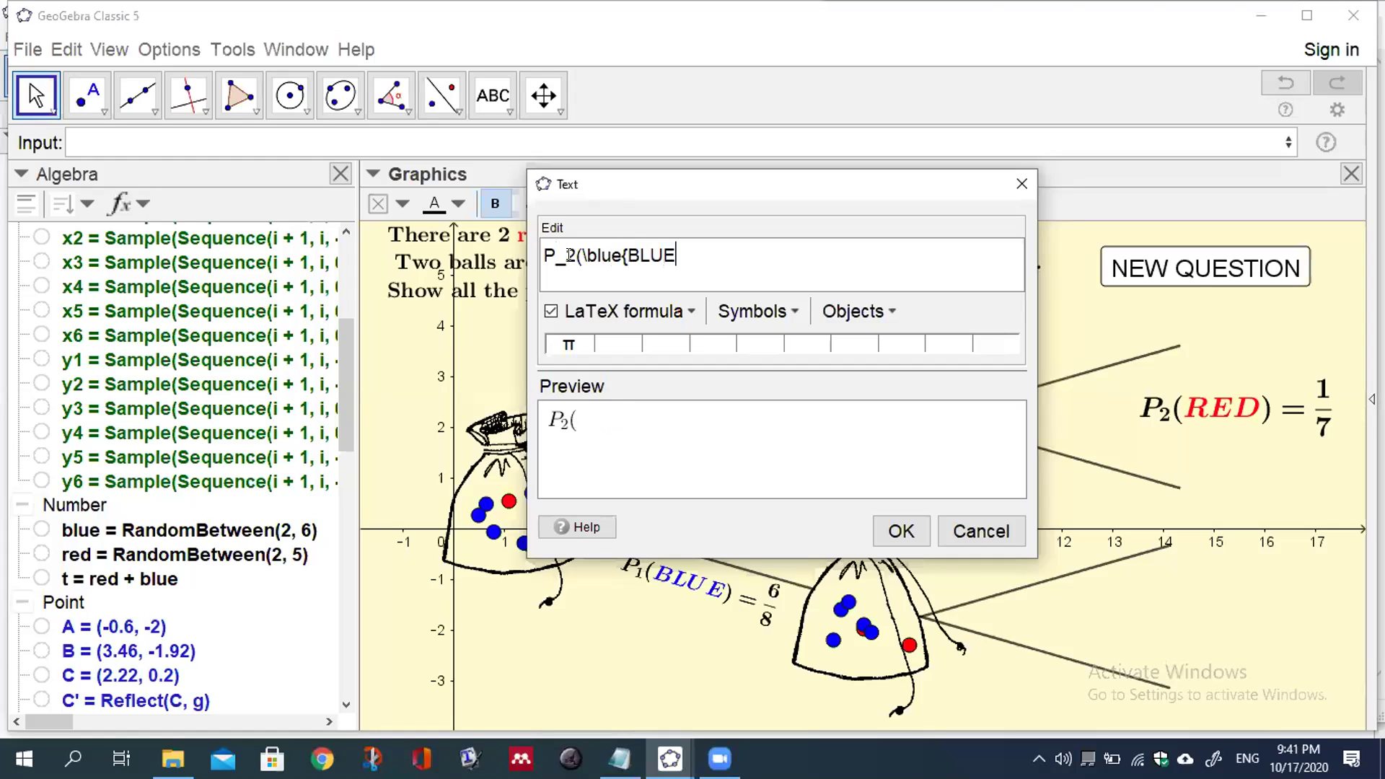
pyautogui.write('}')
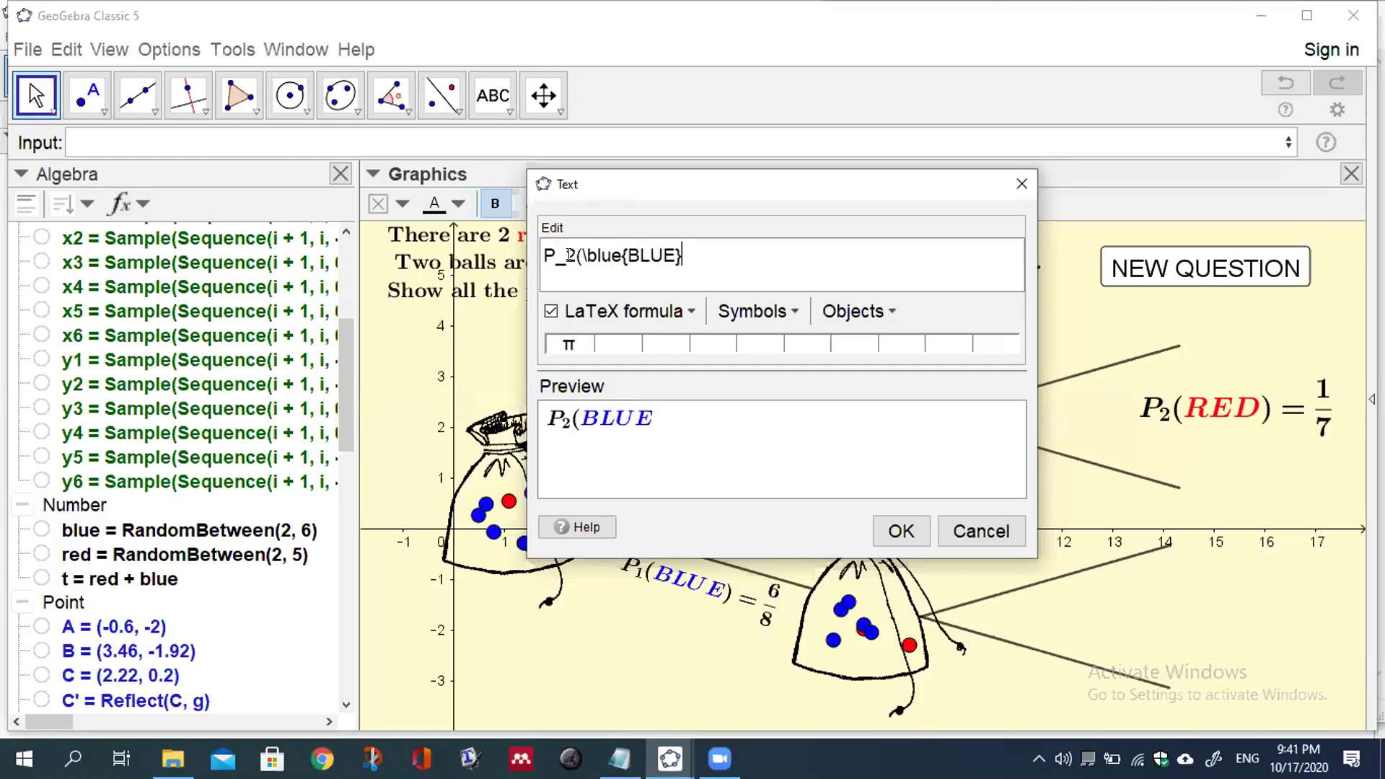
pyautogui.write(')=')
# Step: Append a LaTeX fraction to the P_2(BLUE) label with the variable blue as its numerator
pyautogui.click(691, 311)
pyautogui.moveTo(714, 339)
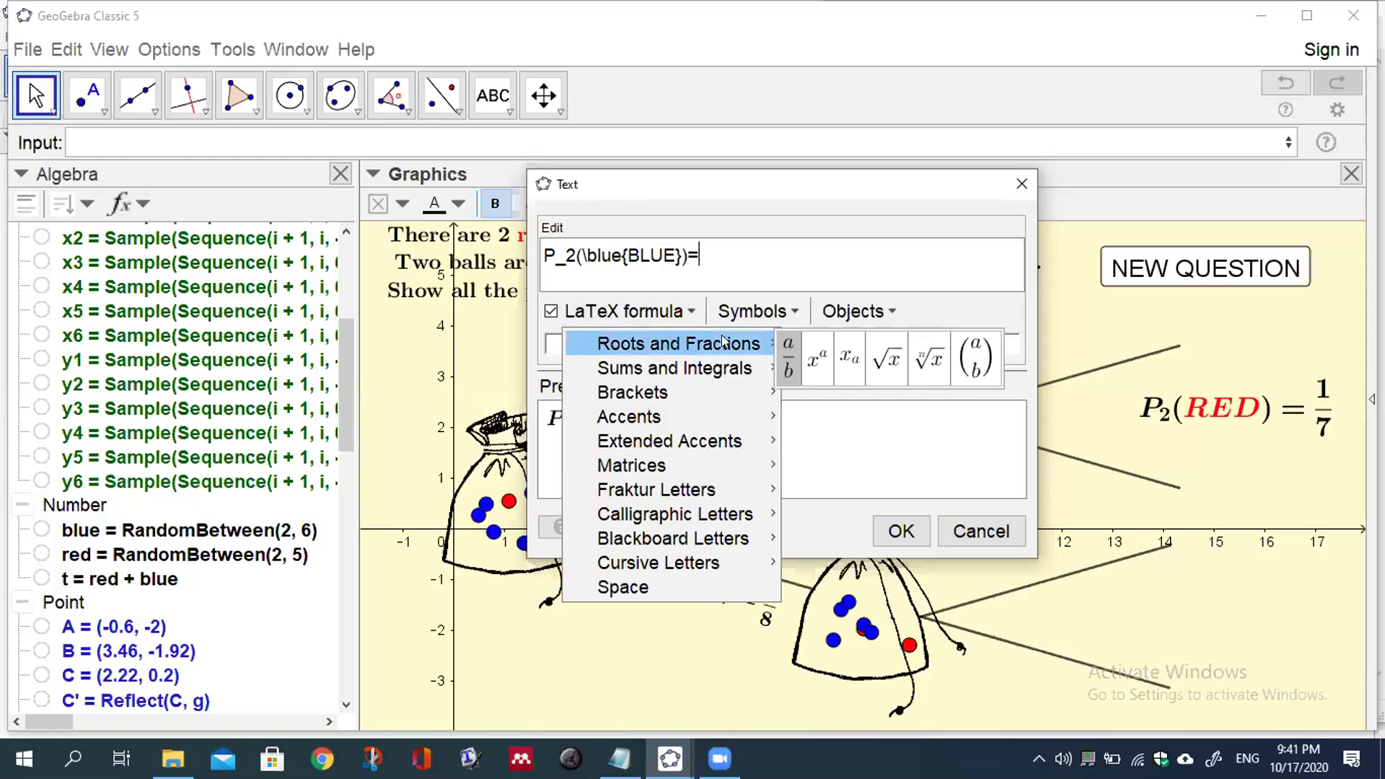
pyautogui.click(793, 350)
pyautogui.click(744, 254)
pyautogui.press('BackSpace')
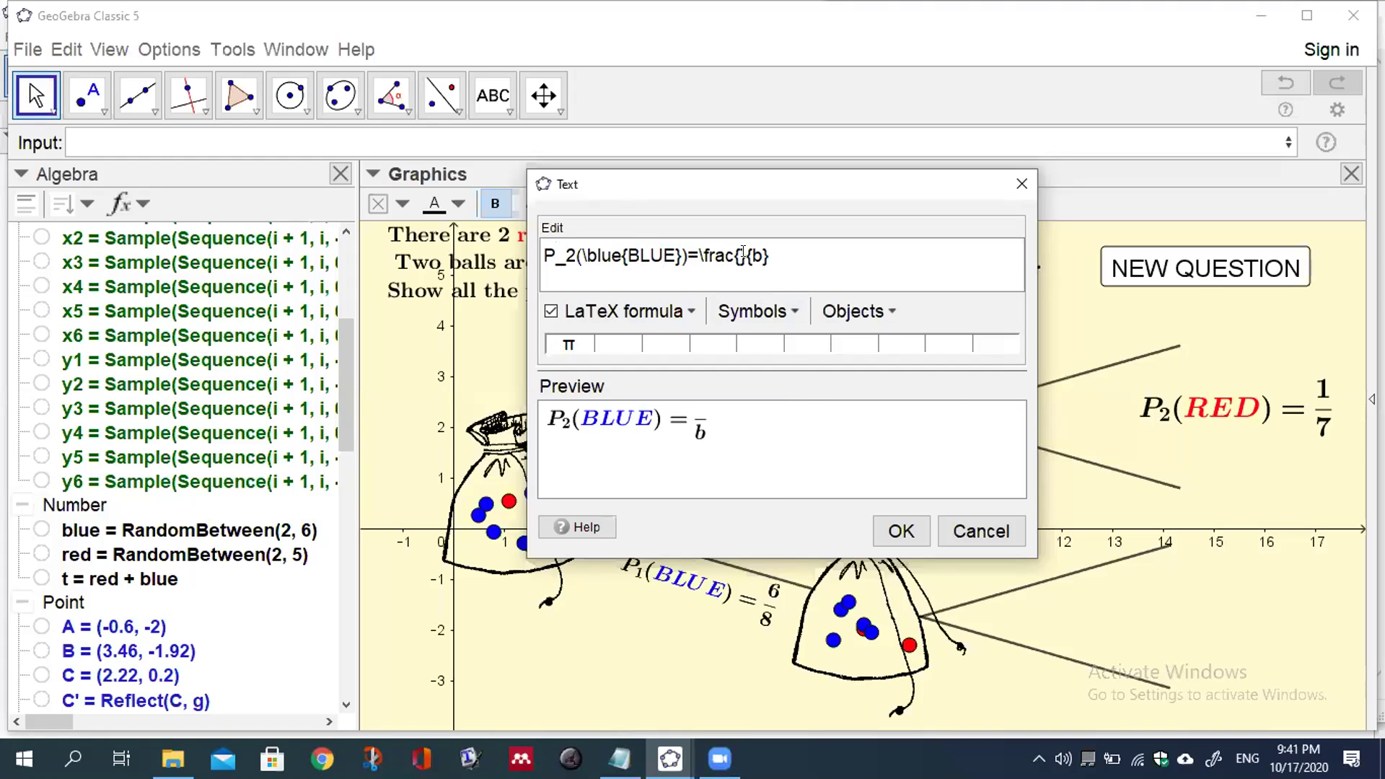
pyautogui.click(88, 532)
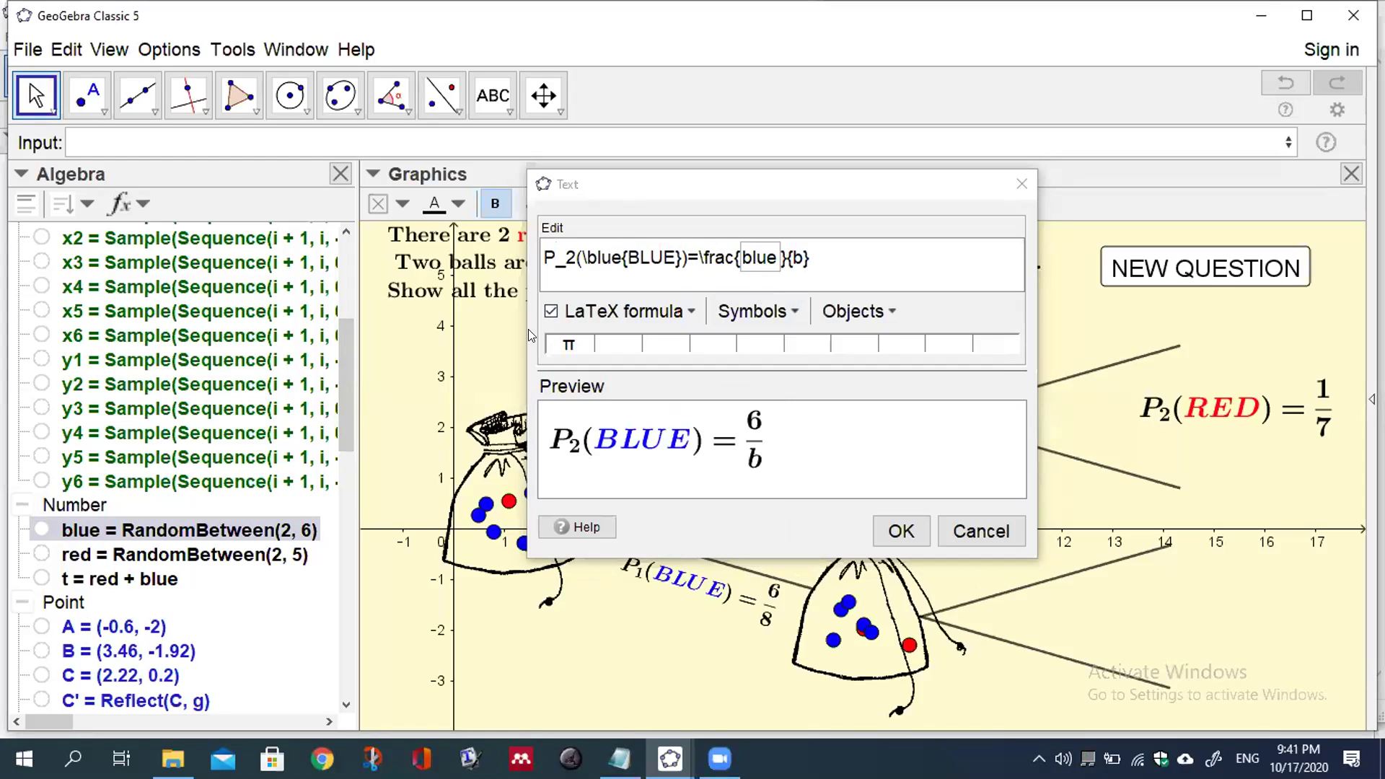
# Step: Set the P_2(BLUE) fraction's denominator to a dynamic t-1 field and place the label just below the end of the upper bag's lower branch
pyautogui.click(794, 254)
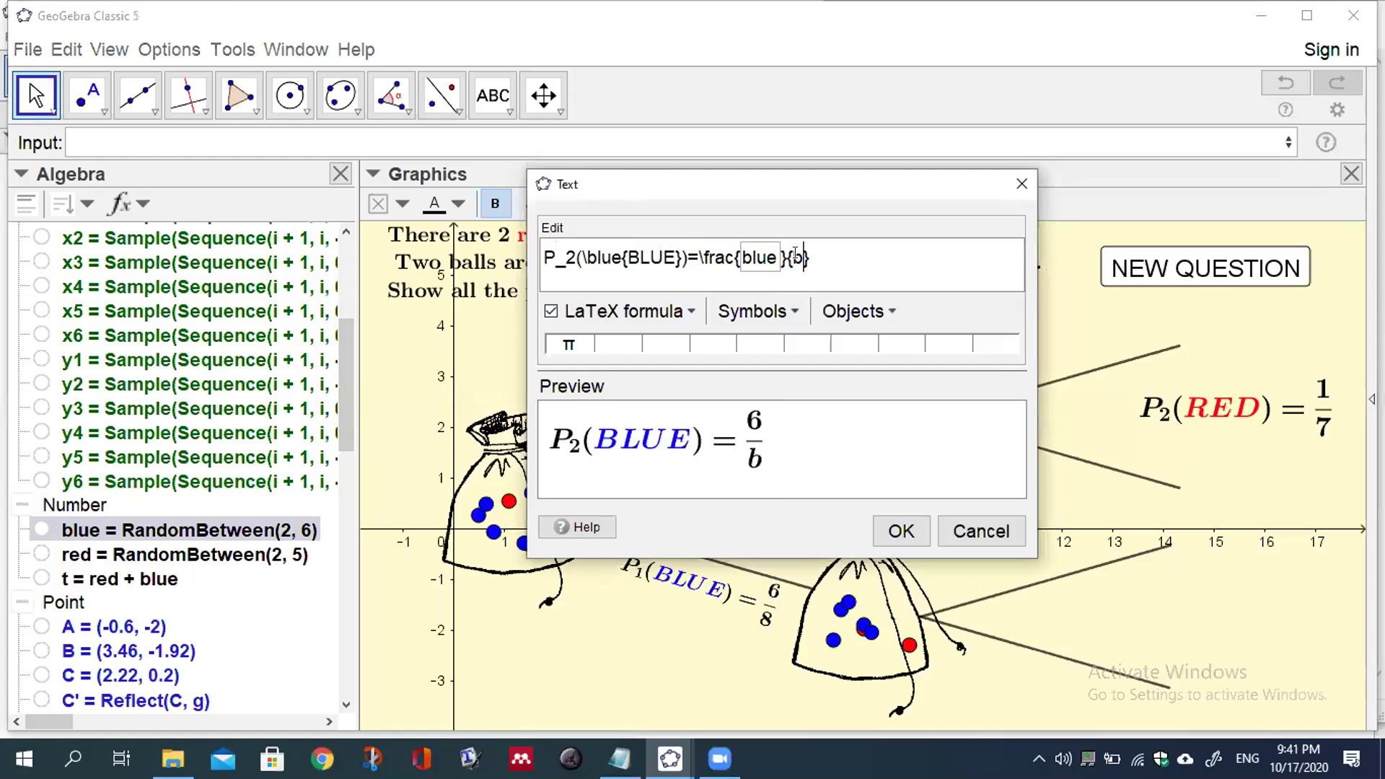
pyautogui.press('BackSpace')
pyautogui.hotkey('ctrl', 'v')
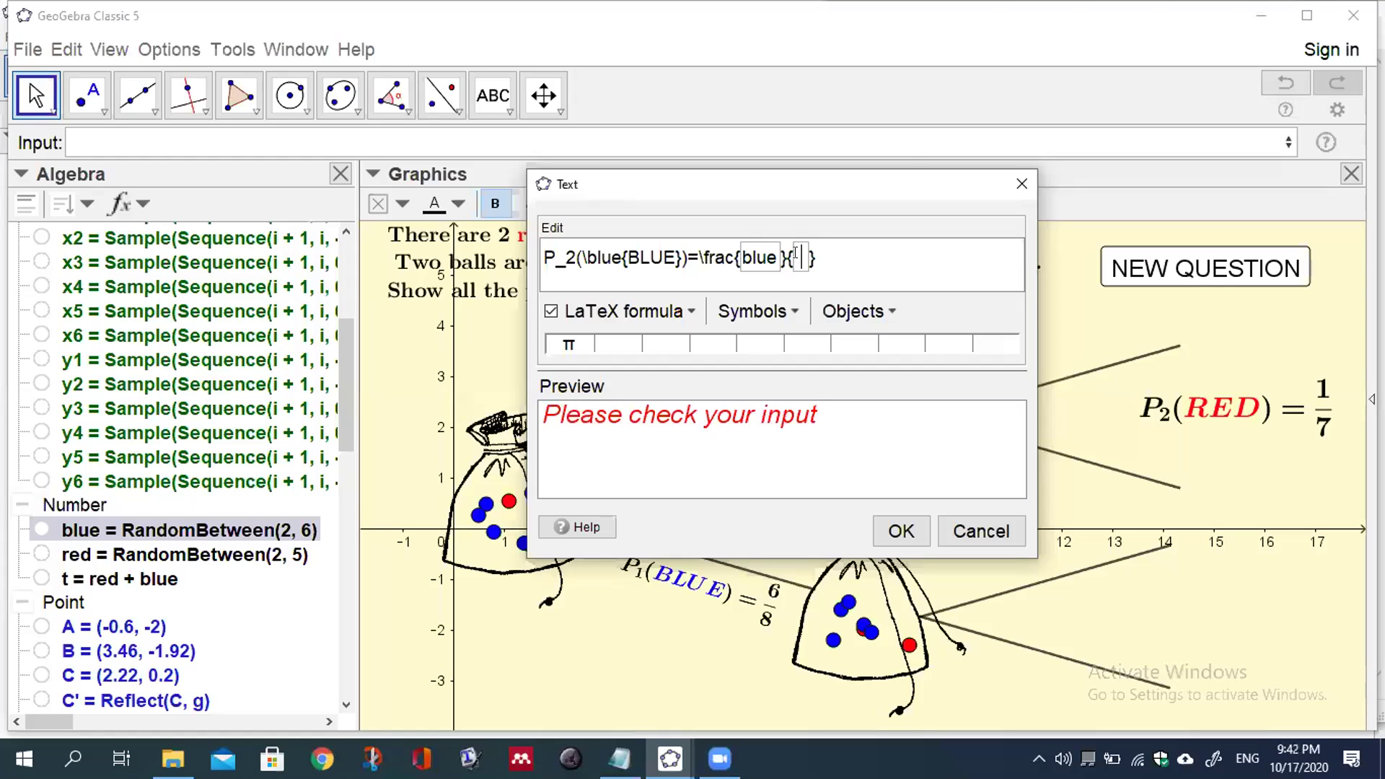
pyautogui.write('t-1')
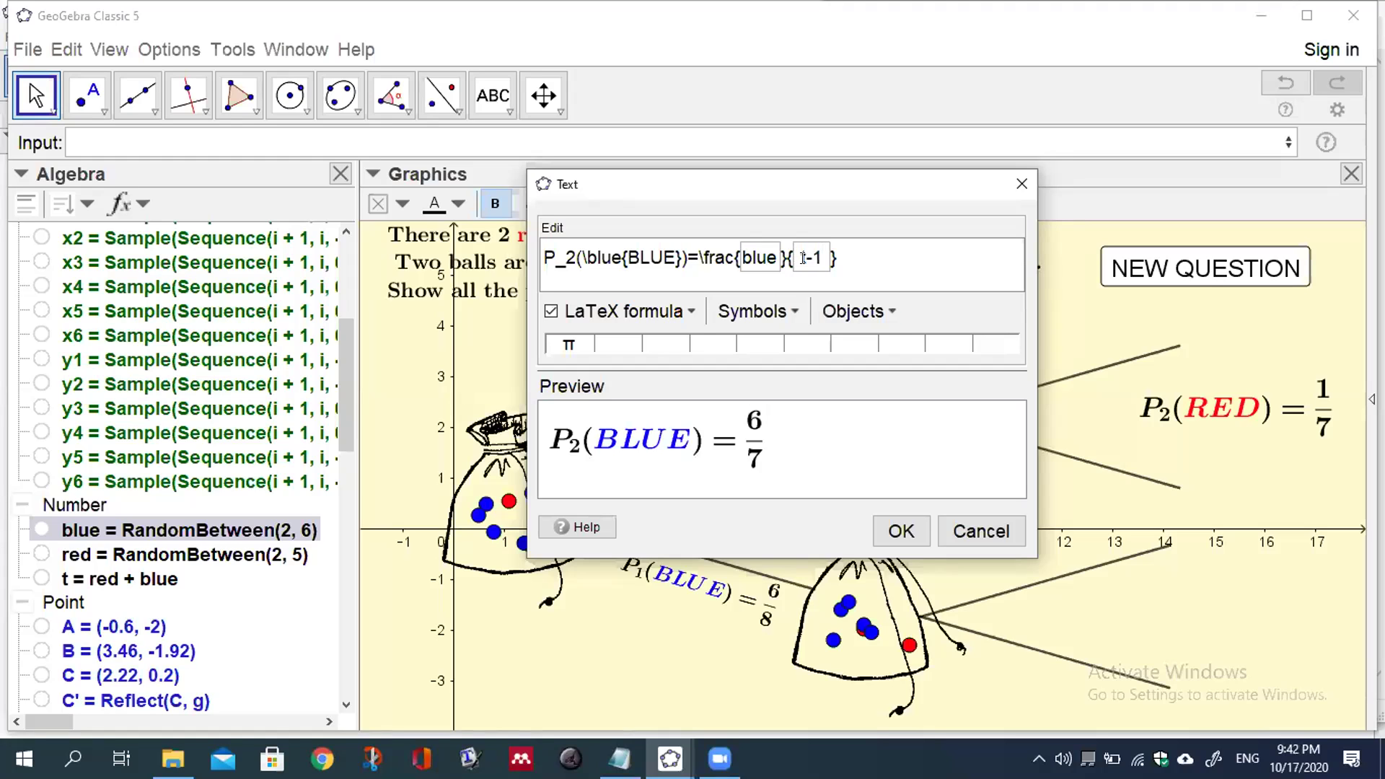
pyautogui.click(896, 530)
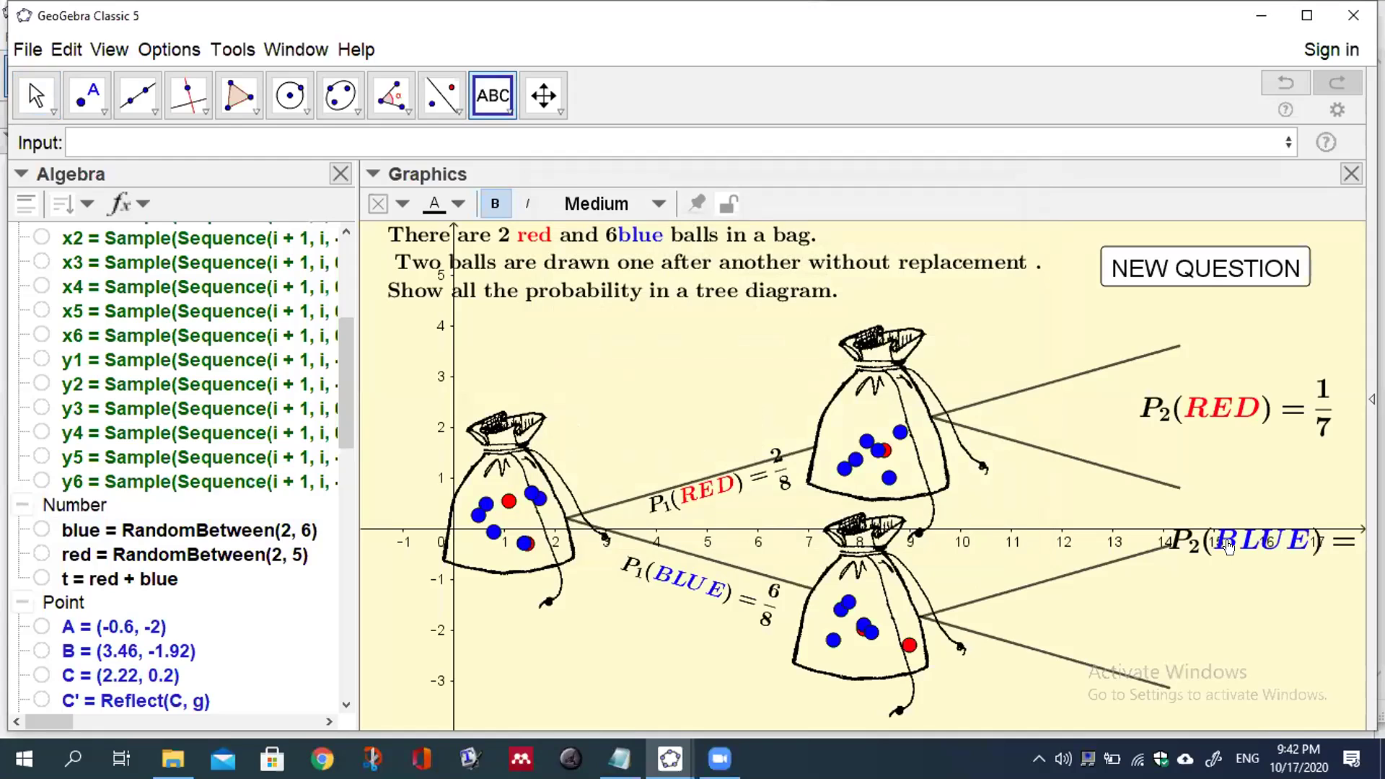
pyautogui.moveTo(1229, 546); pyautogui.dragTo(1216, 512)
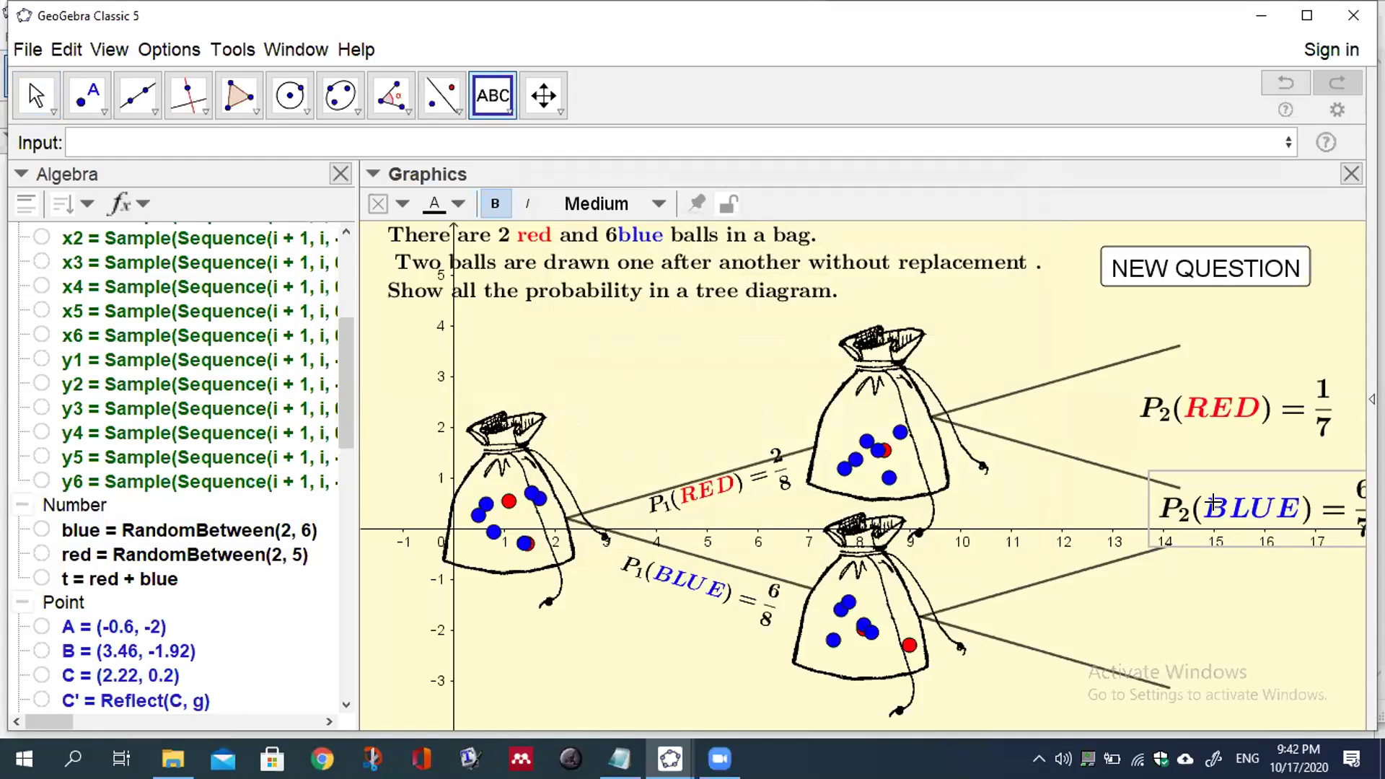
# Step: Start a LaTeX text label between the lower bag's two branches reading p_2(\red{RED})=
pyautogui.click(1160, 588)
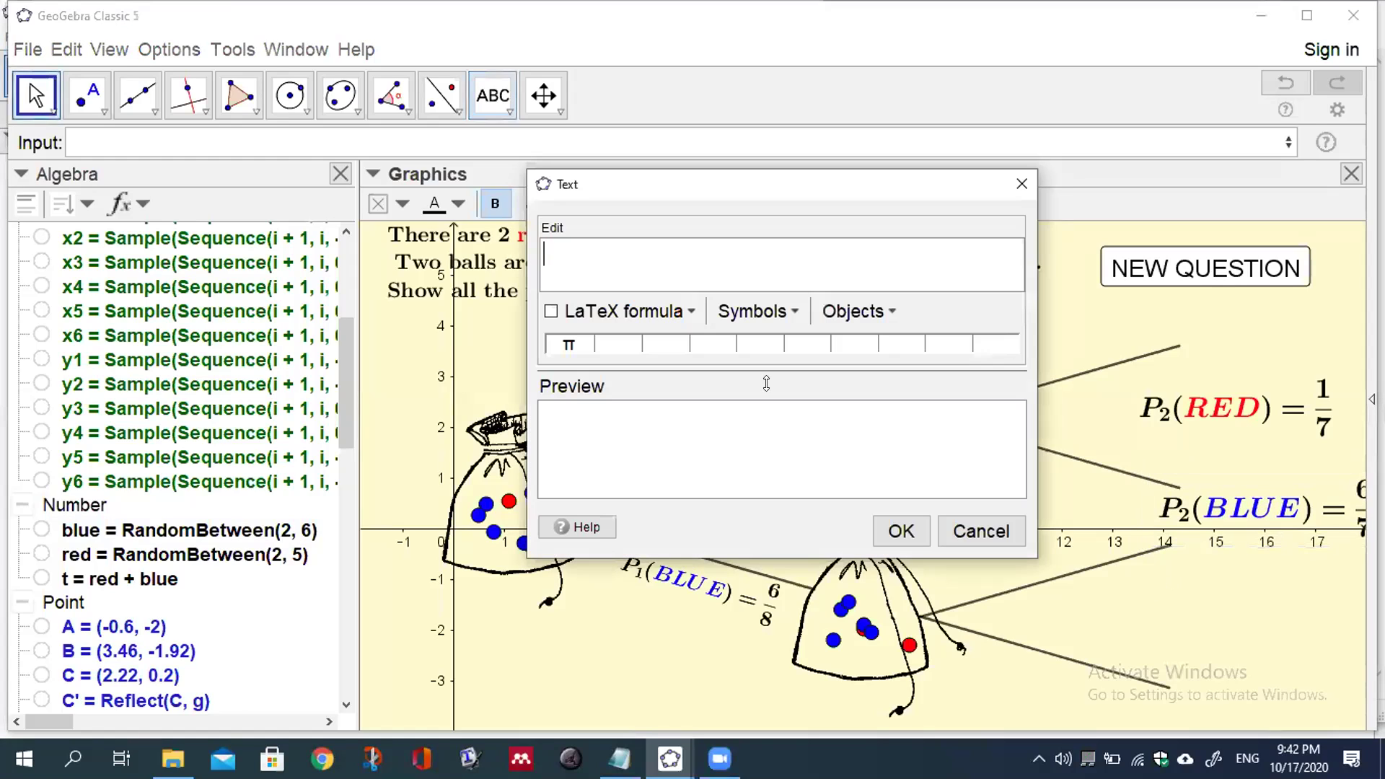
pyautogui.write('p_2')
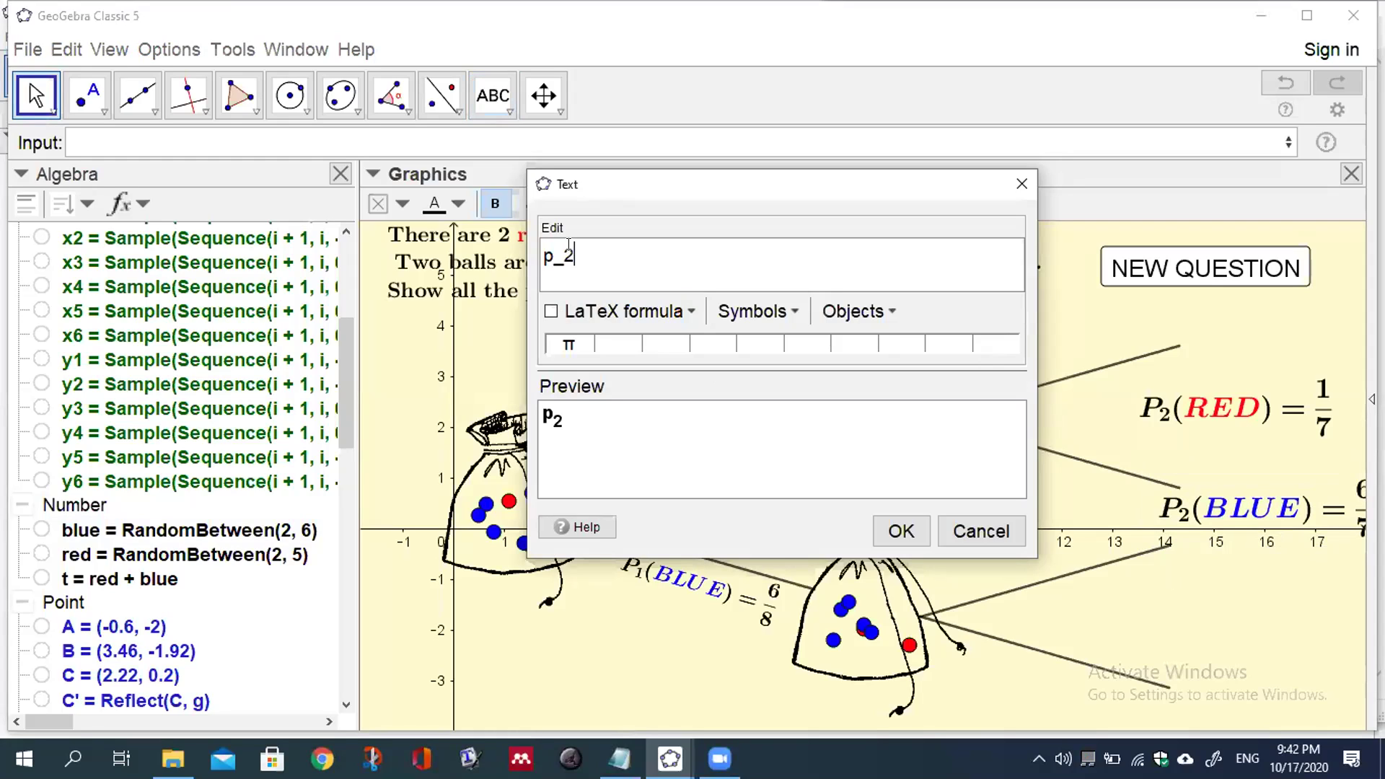
pyautogui.write('(\\red{RED')
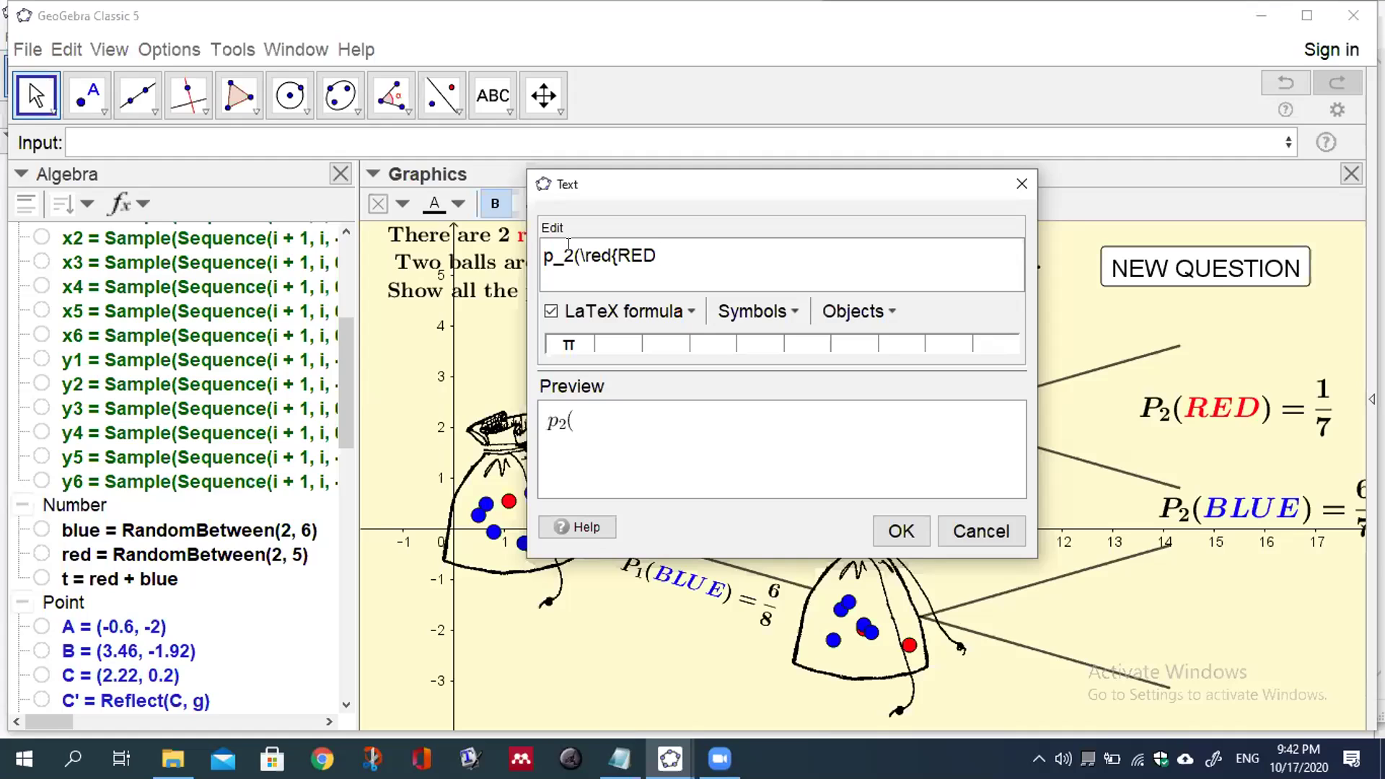
pyautogui.write('})')
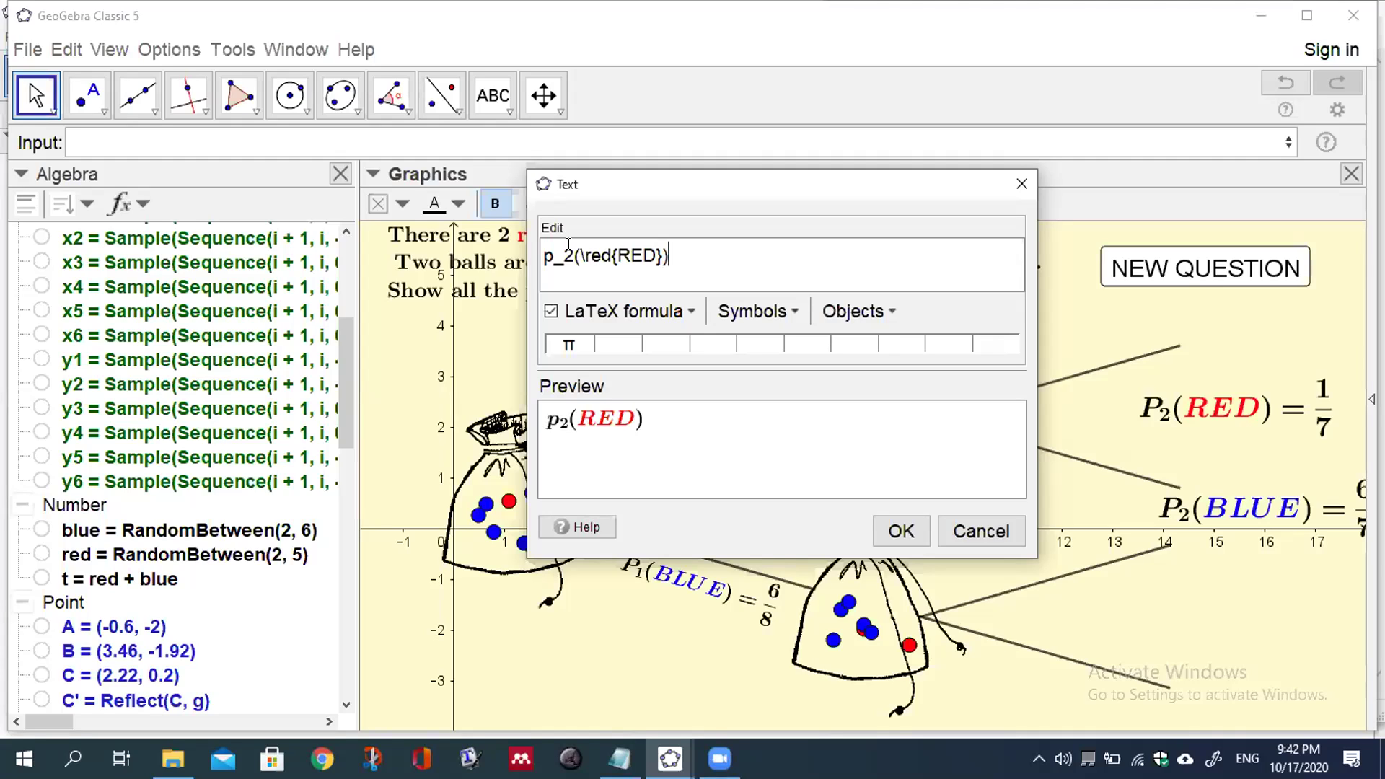
pyautogui.write('=')
# Step: Append a LaTeX fraction to the lower bag's RED label with the variable red as its numerator
pyautogui.click(686, 311)
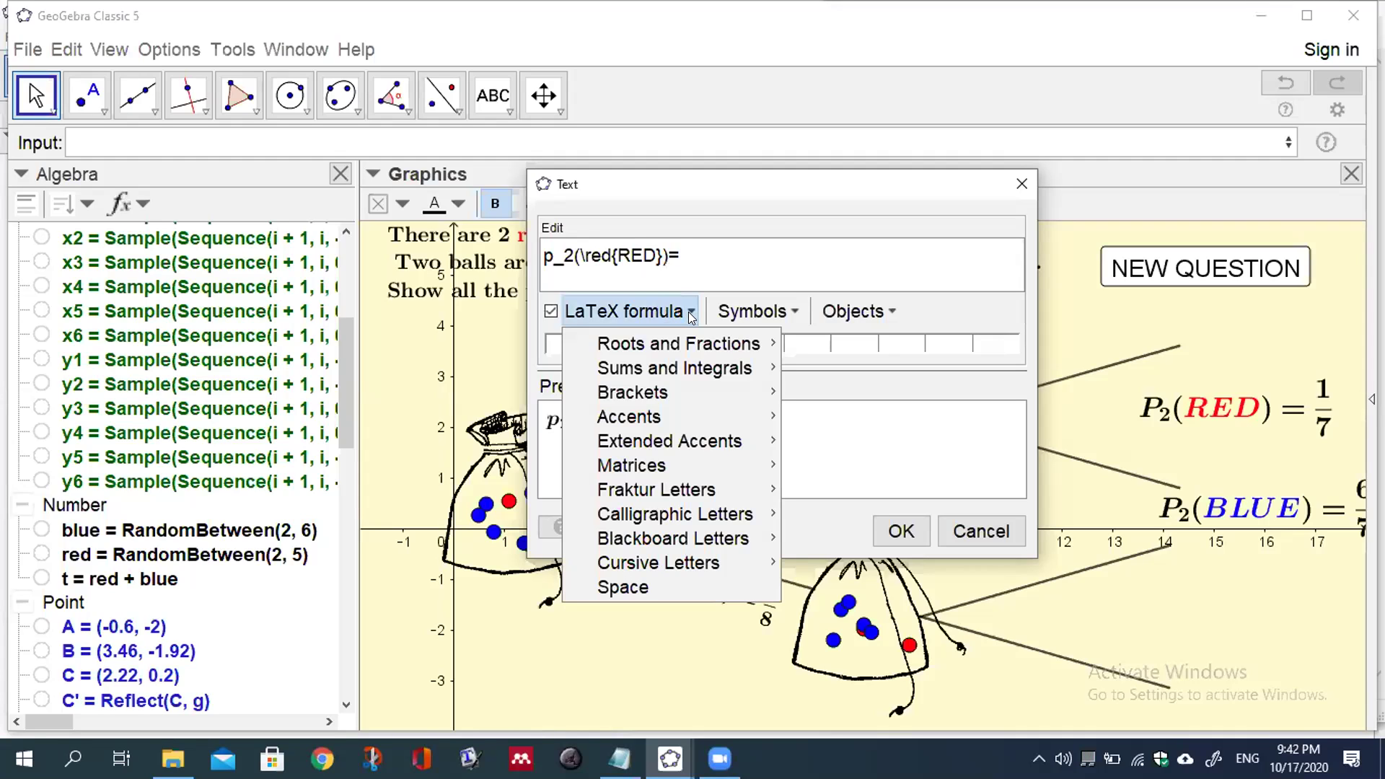
pyautogui.moveTo(700, 342)
pyautogui.click(787, 346)
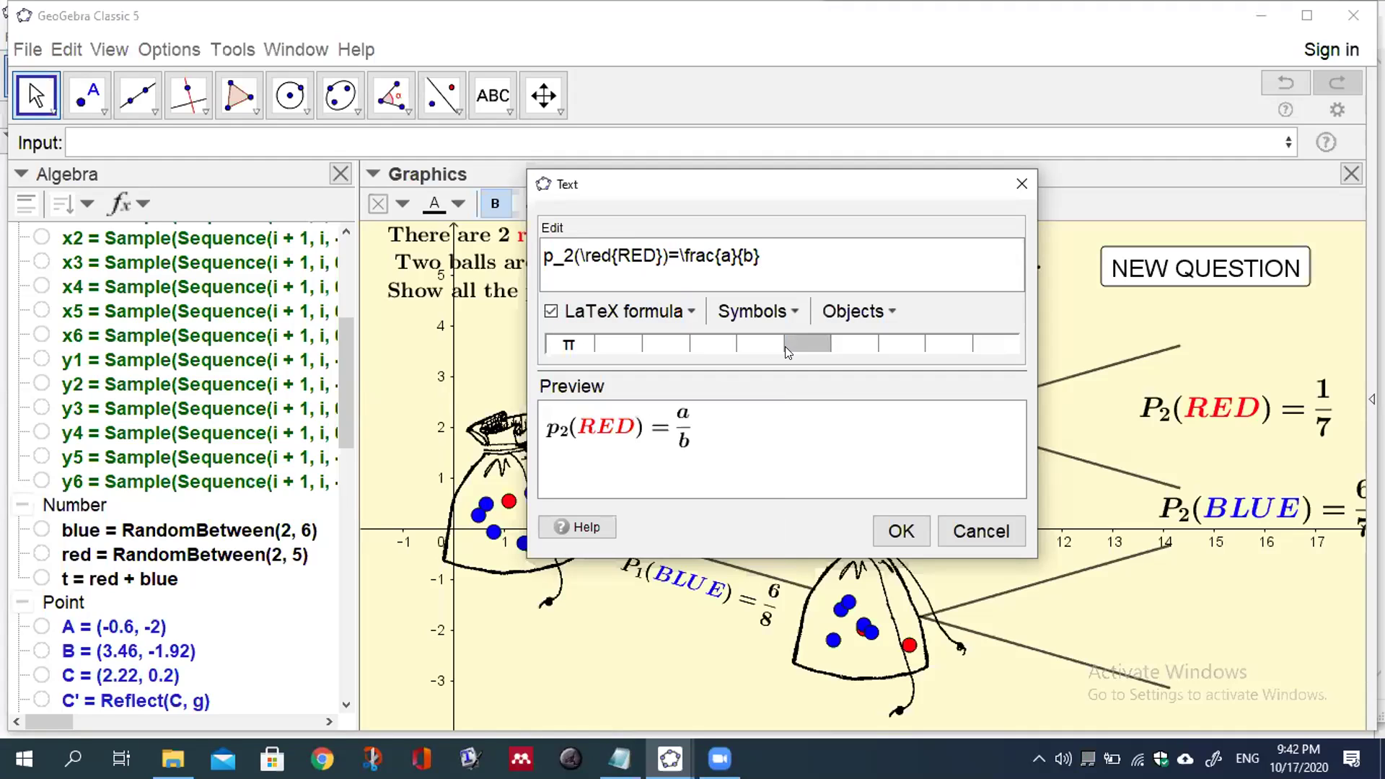
pyautogui.press('BackSpace')
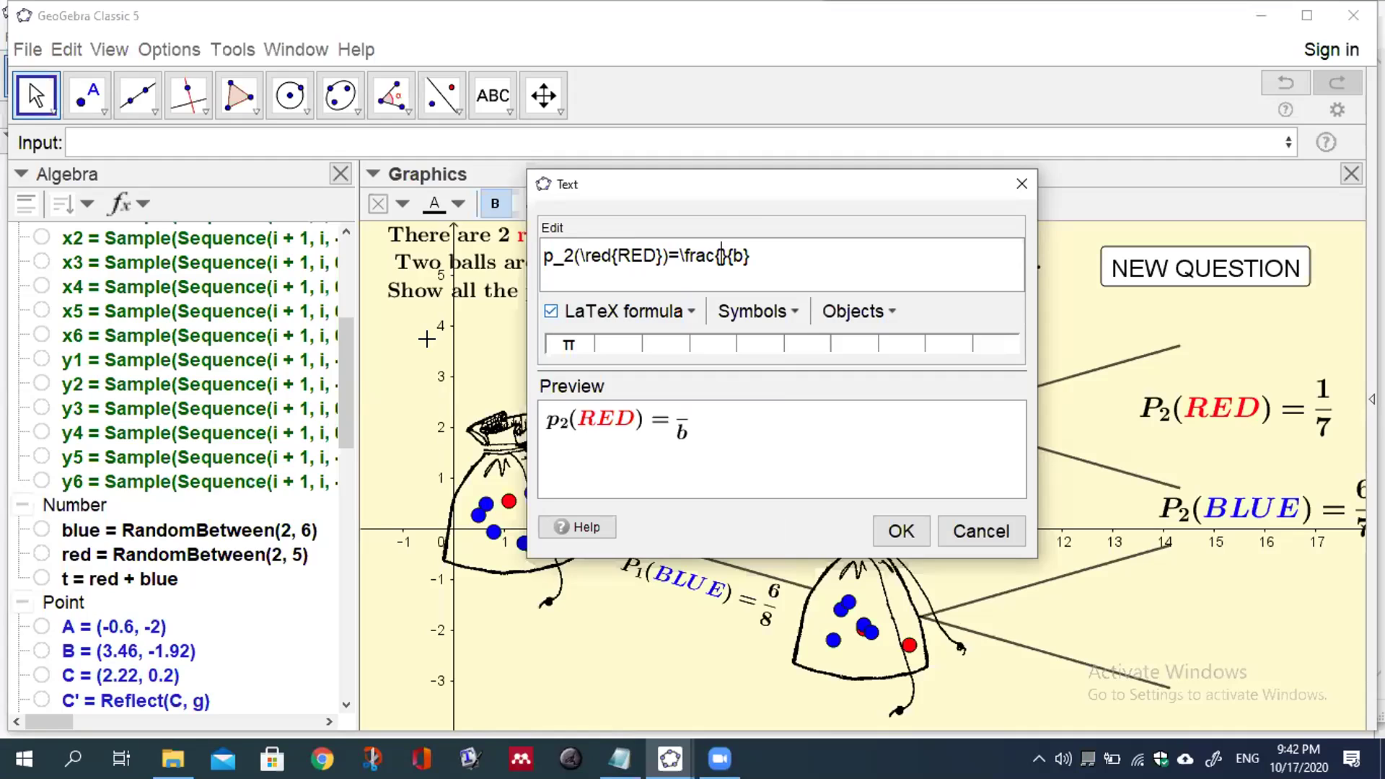
pyautogui.click(181, 555)
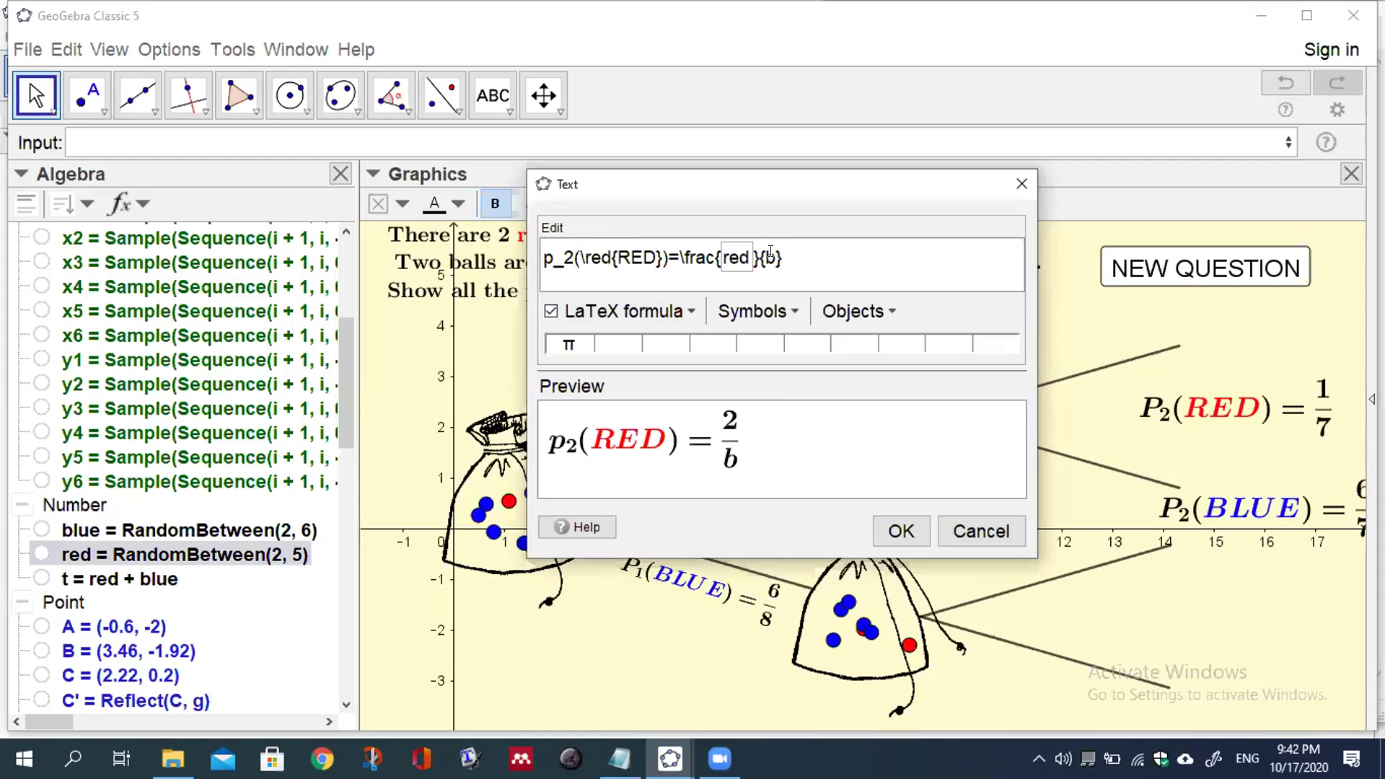
# Step: Use a dynamic t-1 field as the RED fraction's denominator and position the label between the lower bag's branch ends
pyautogui.press('BackSpace')
pyautogui.hotkey('ctrl', 'v')
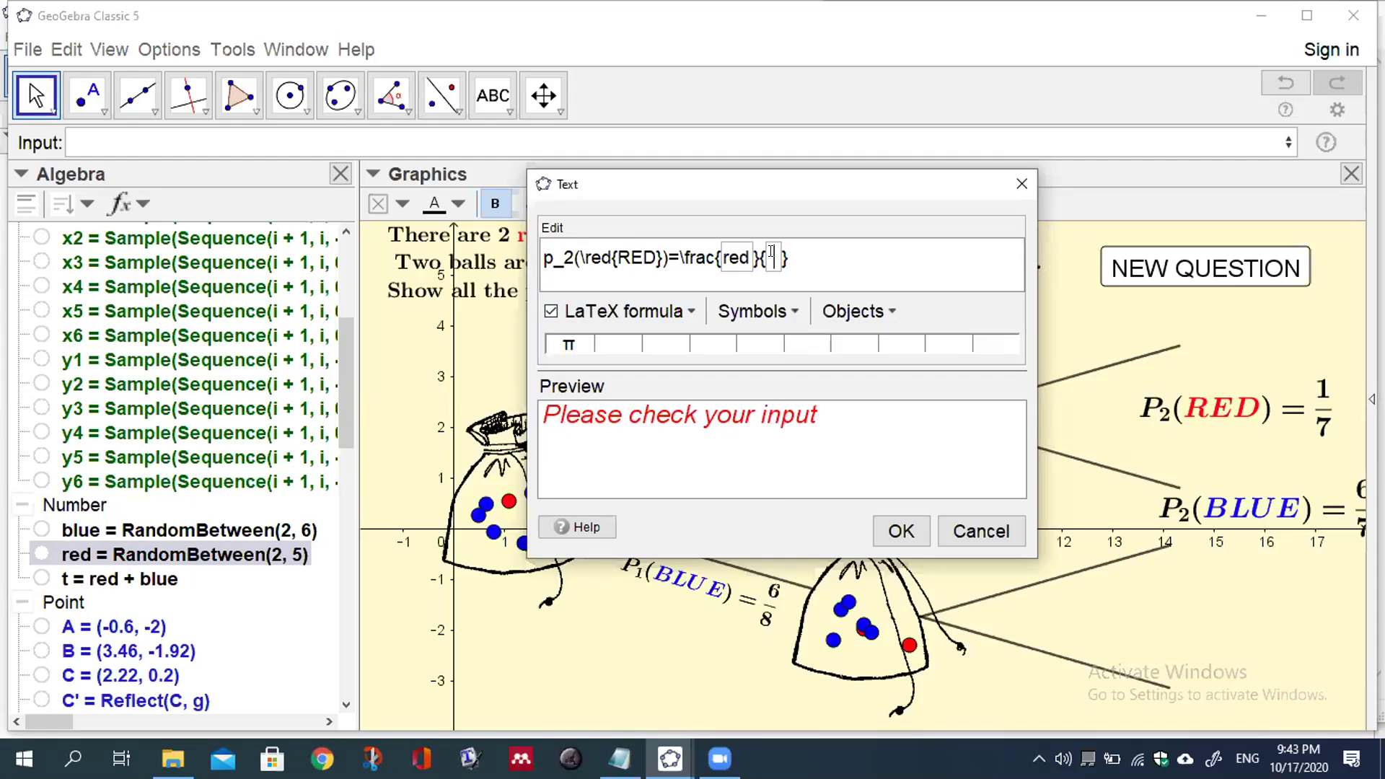
pyautogui.write('t-1')
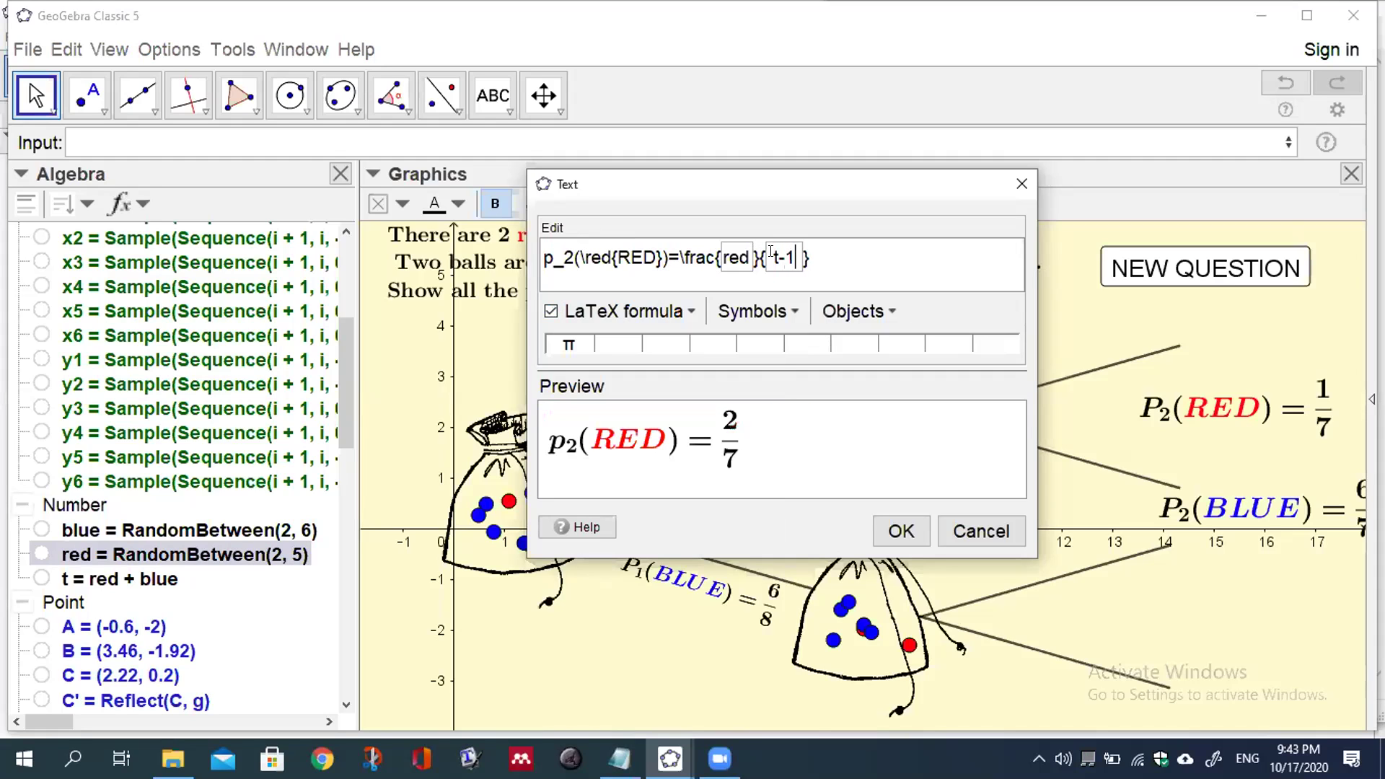
pyautogui.click(901, 531)
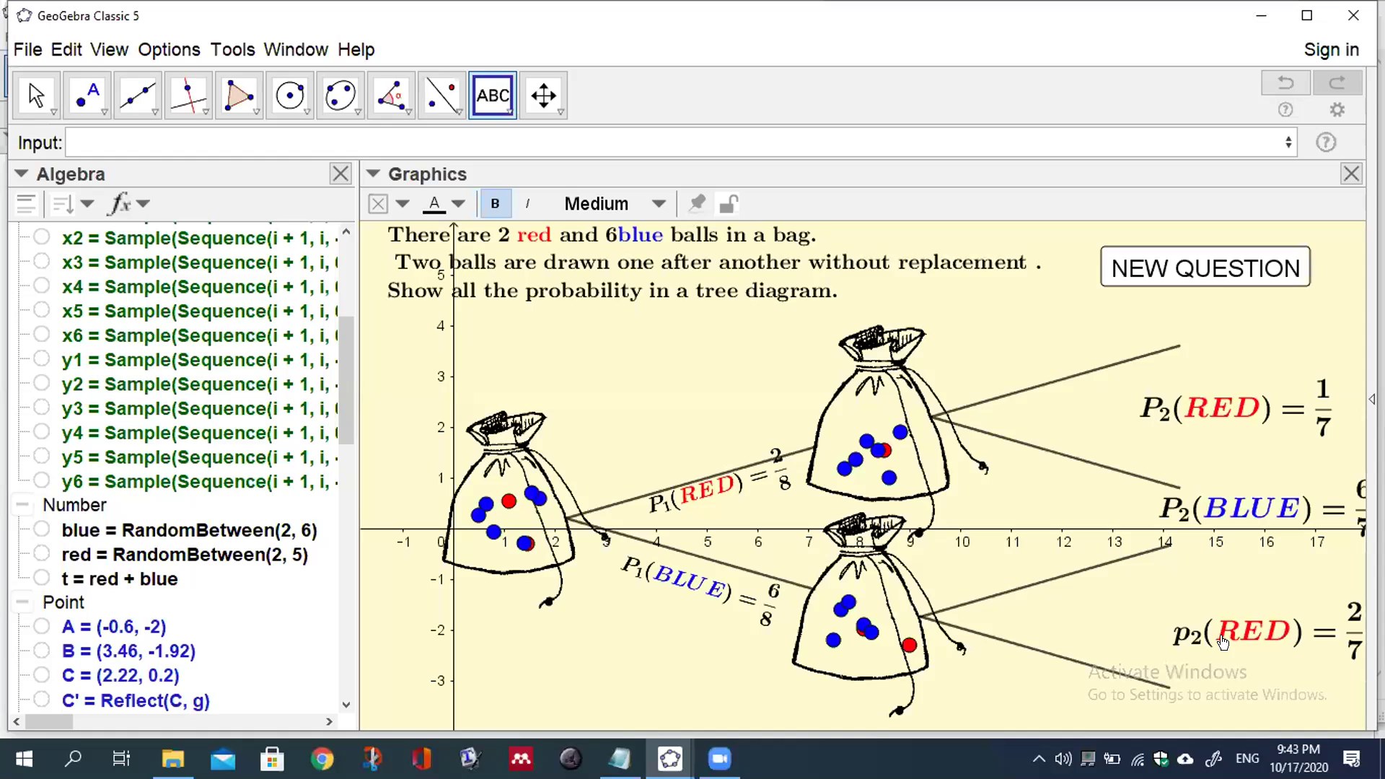
pyautogui.moveTo(1223, 642); pyautogui.dragTo(1170, 599)
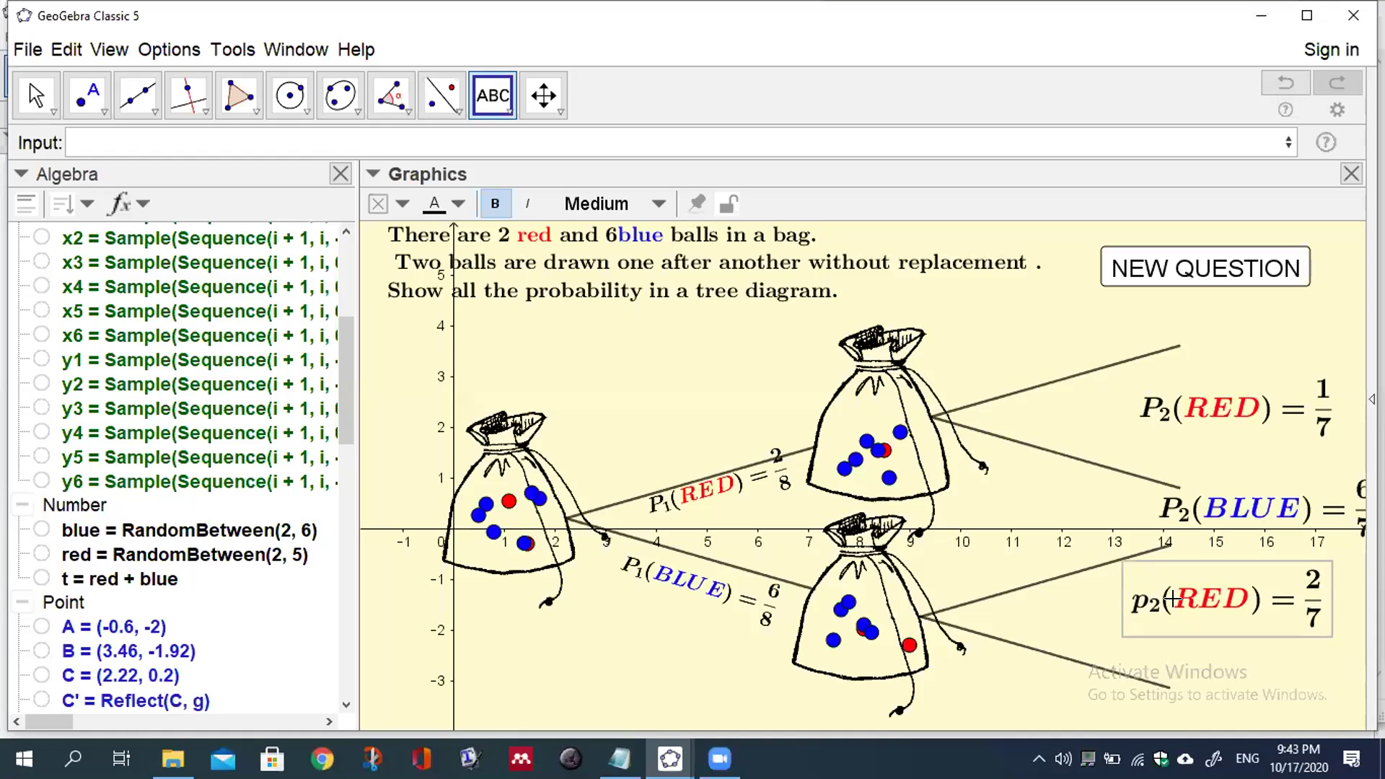
# Step: Edit the lower bag's RED label to start with a capital P instead of the lowercase letter
pyautogui.doubleClick(1170, 599)
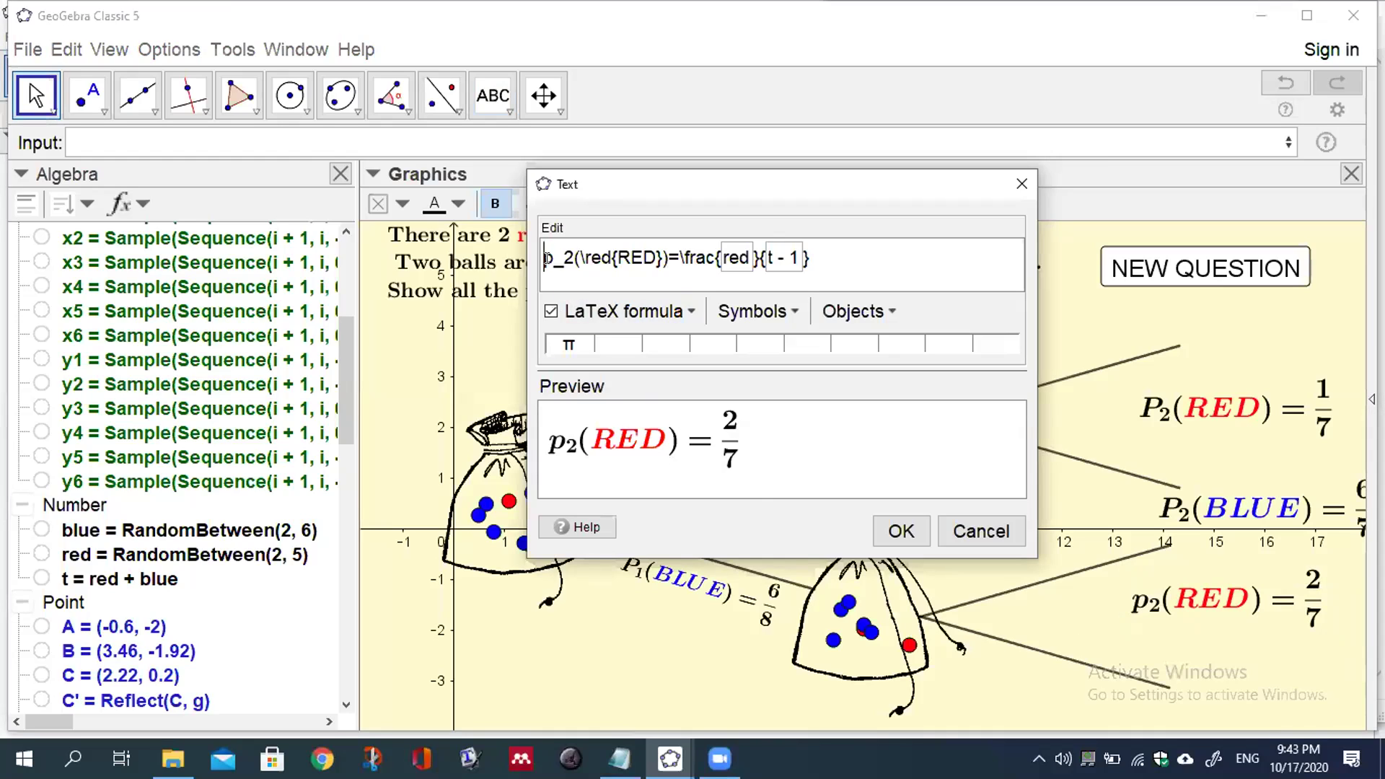
pyautogui.press('Delete')
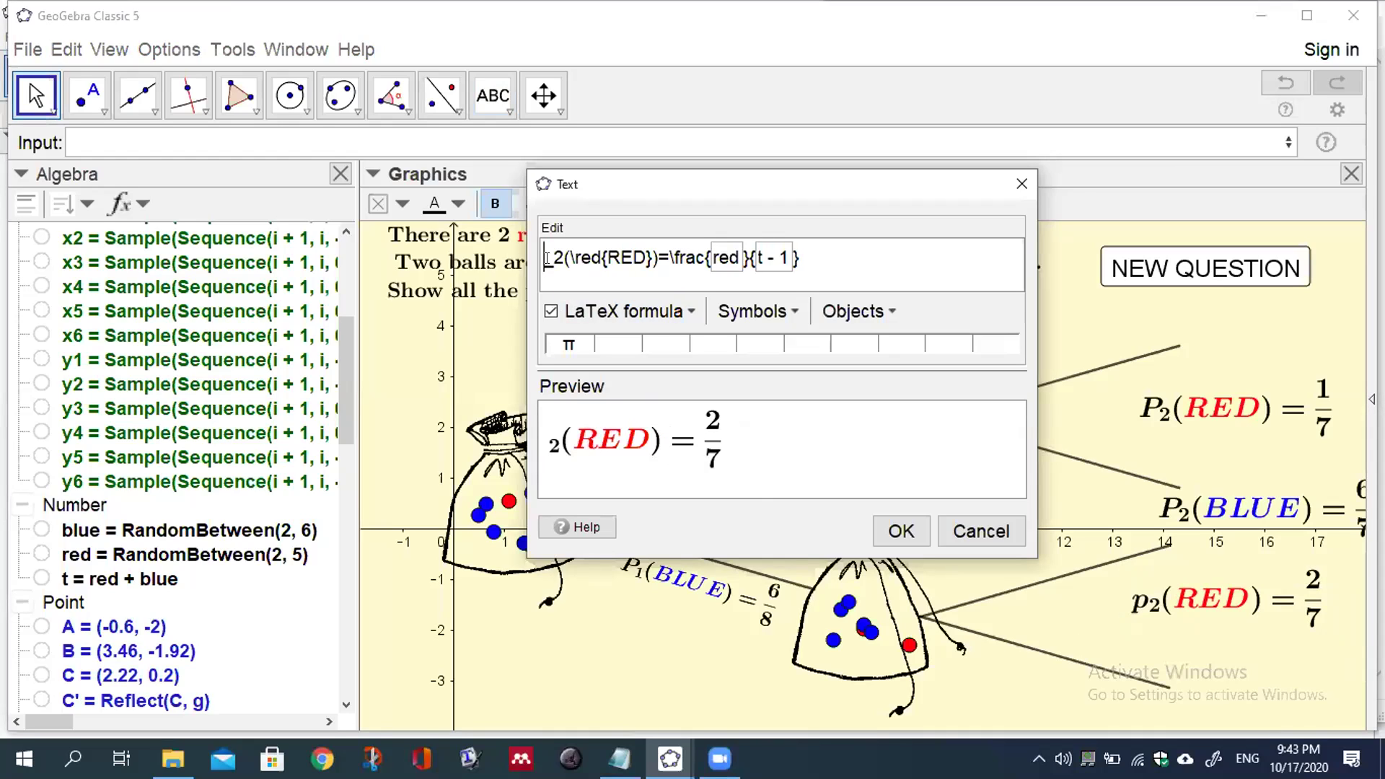
pyautogui.write('P')
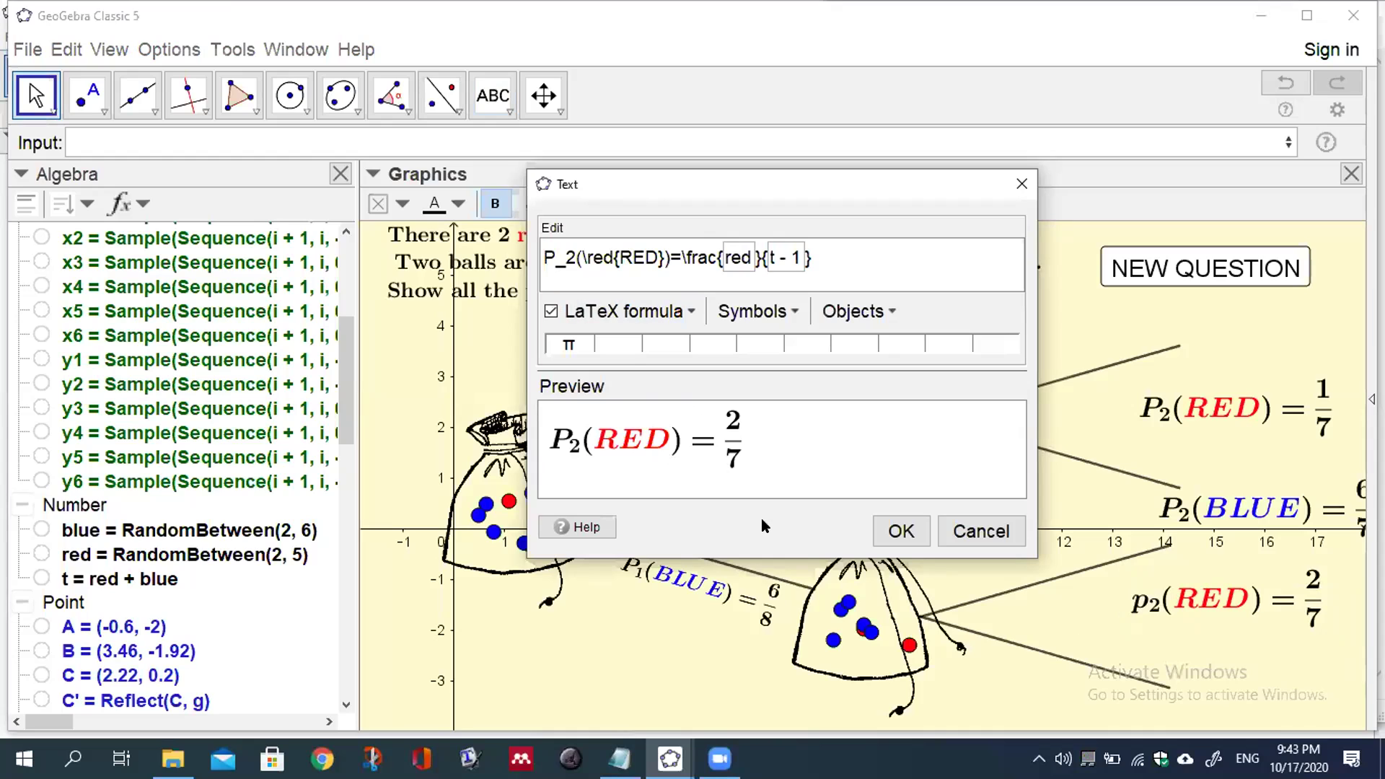
pyautogui.click(888, 533)
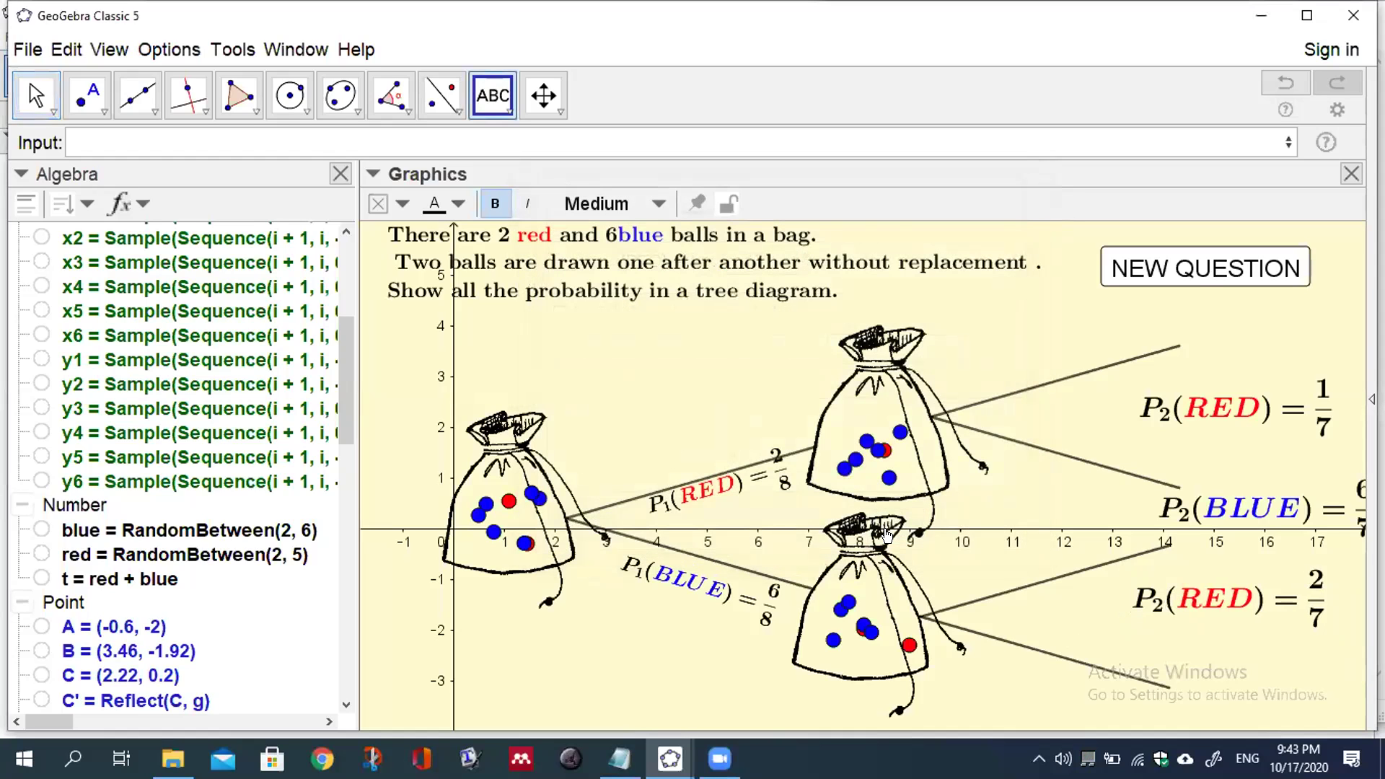
# Step: Start another LaTeX text label near the lower bag's lower branch reading P_2(\blue{BLUE})=
pyautogui.click(1104, 631)
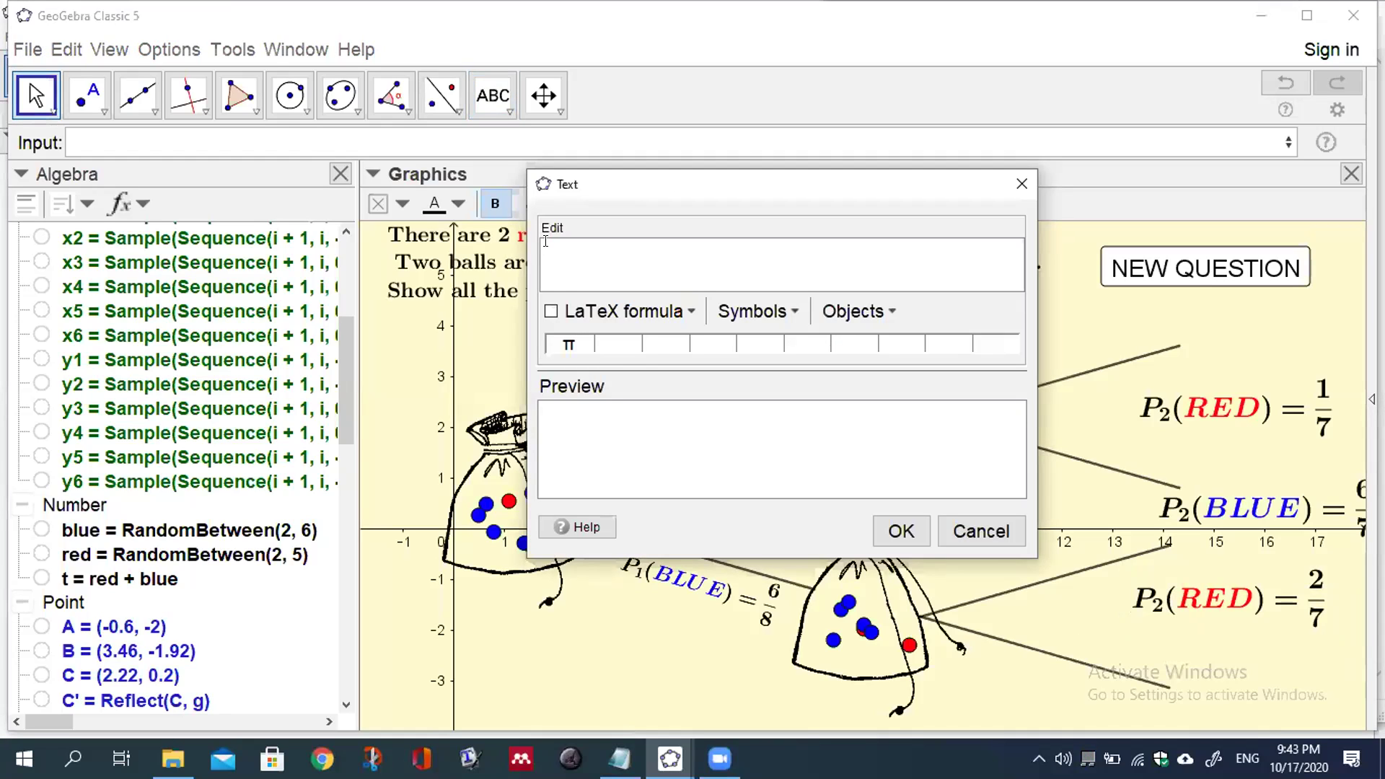
pyautogui.write('P_2(\\blue{')
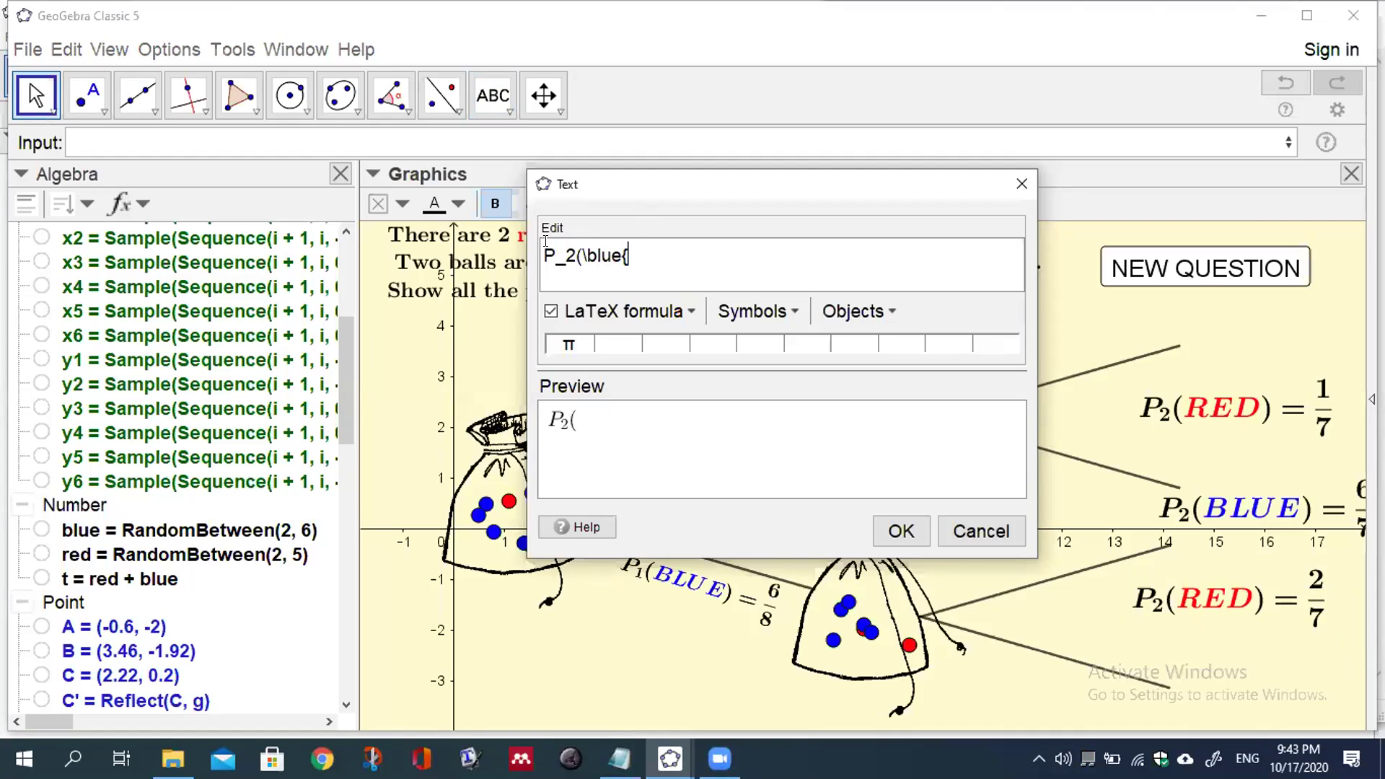
pyautogui.write('BLUE})')
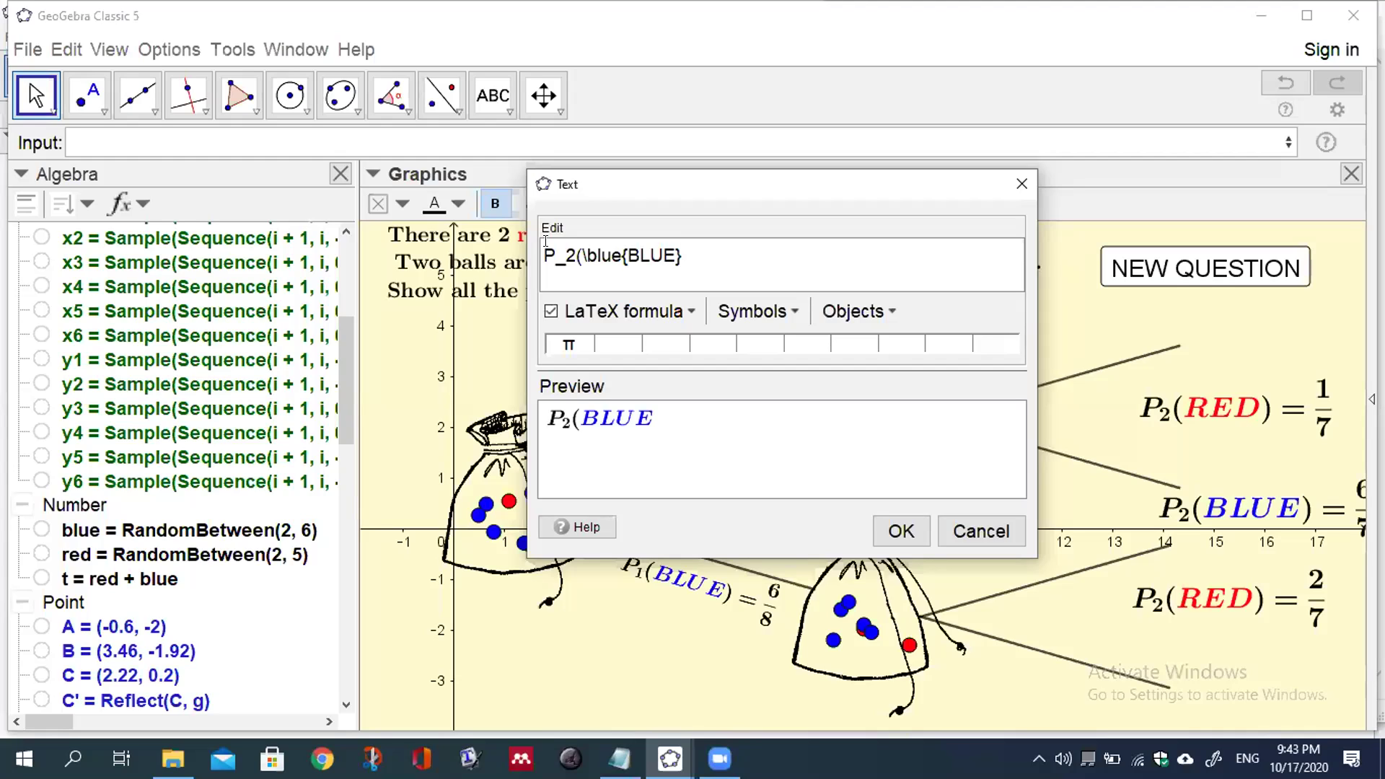
pyautogui.write('=')
# Step: Append a LaTeX fraction to the lower bag's BLUE label with a dynamic blue-1 field as its numerator
pyautogui.click(689, 309)
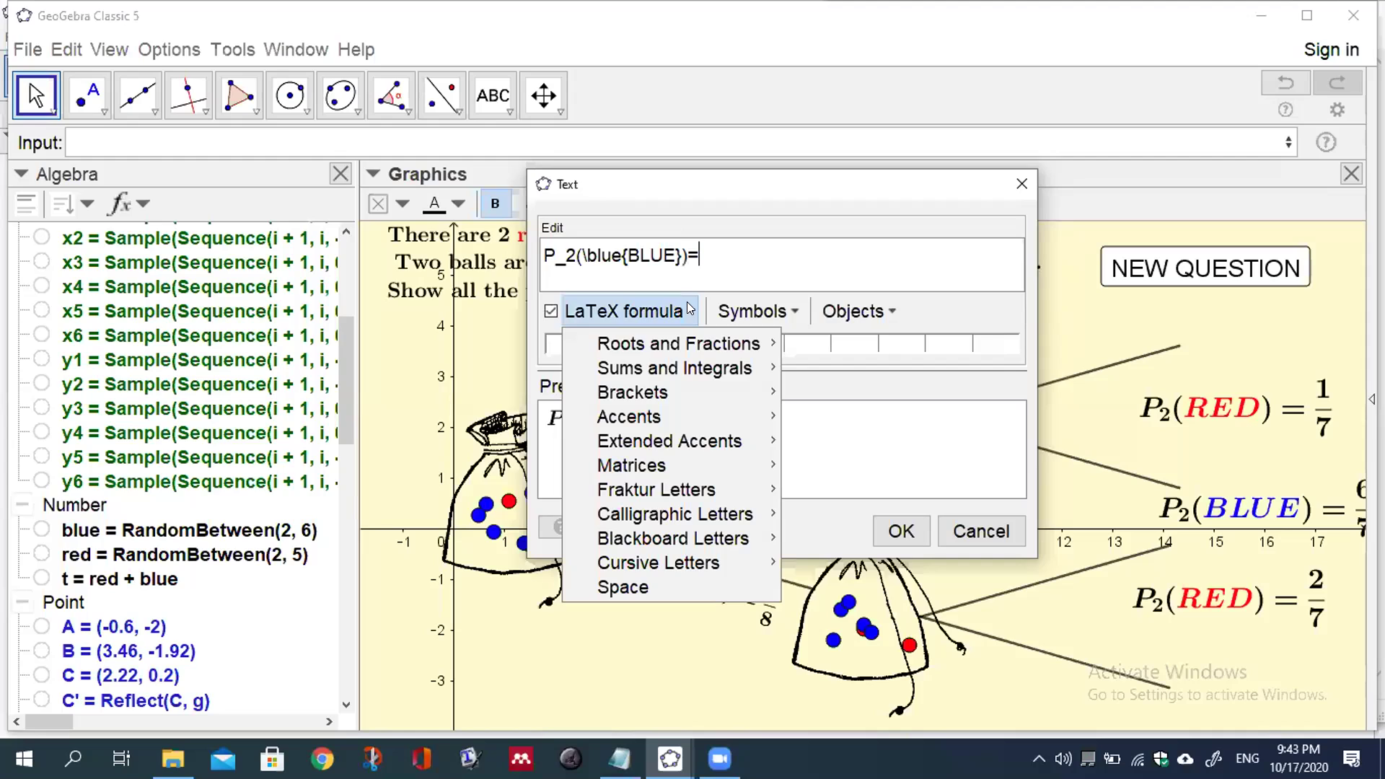
pyautogui.moveTo(746, 338)
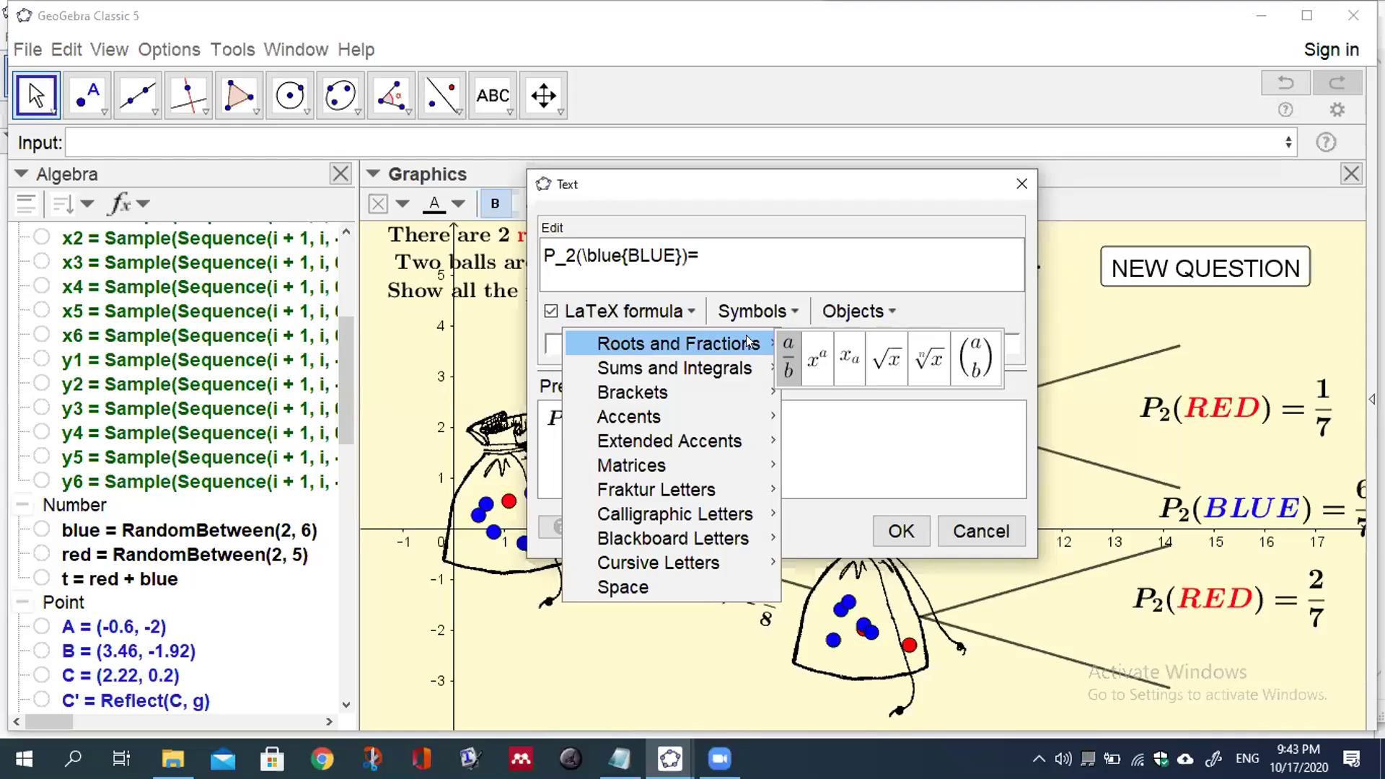
pyautogui.click(784, 352)
pyautogui.click(743, 254)
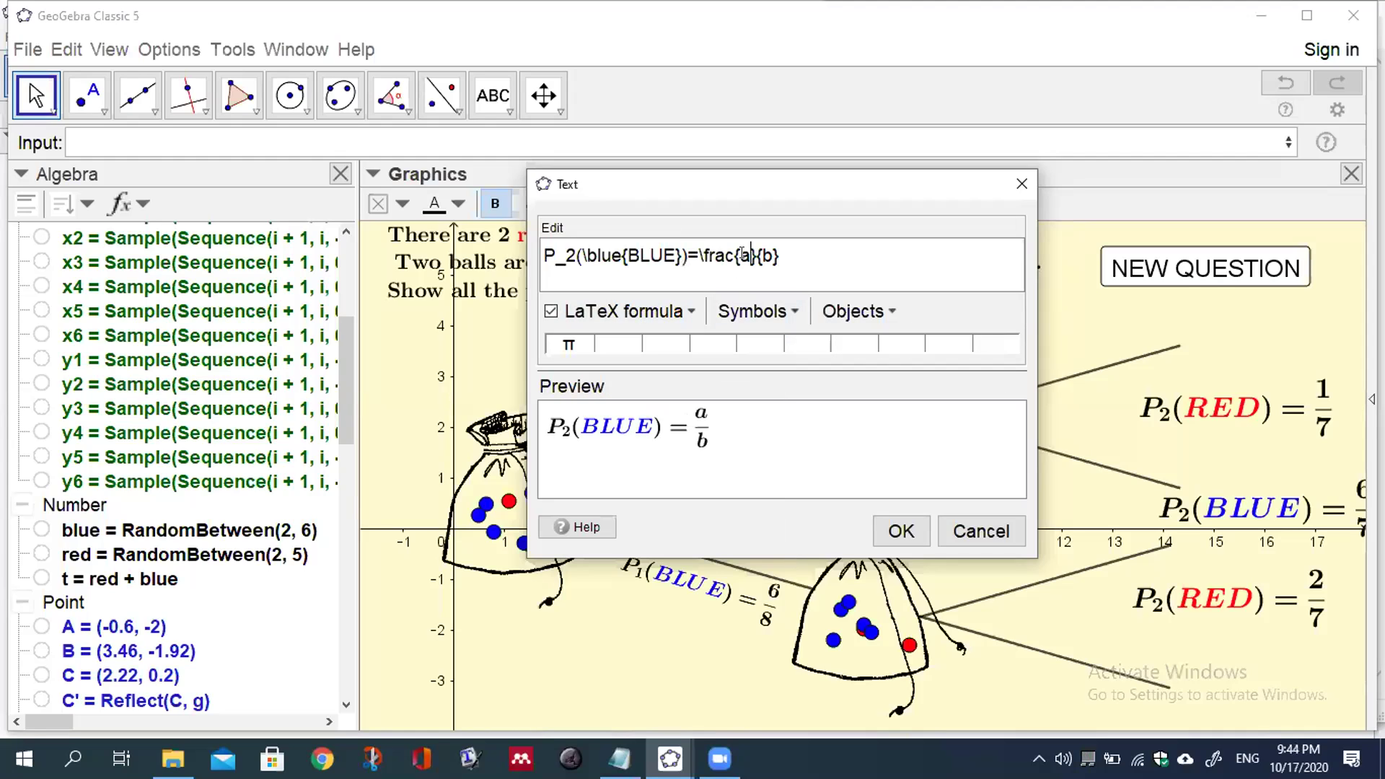
pyautogui.press('BackSpace')
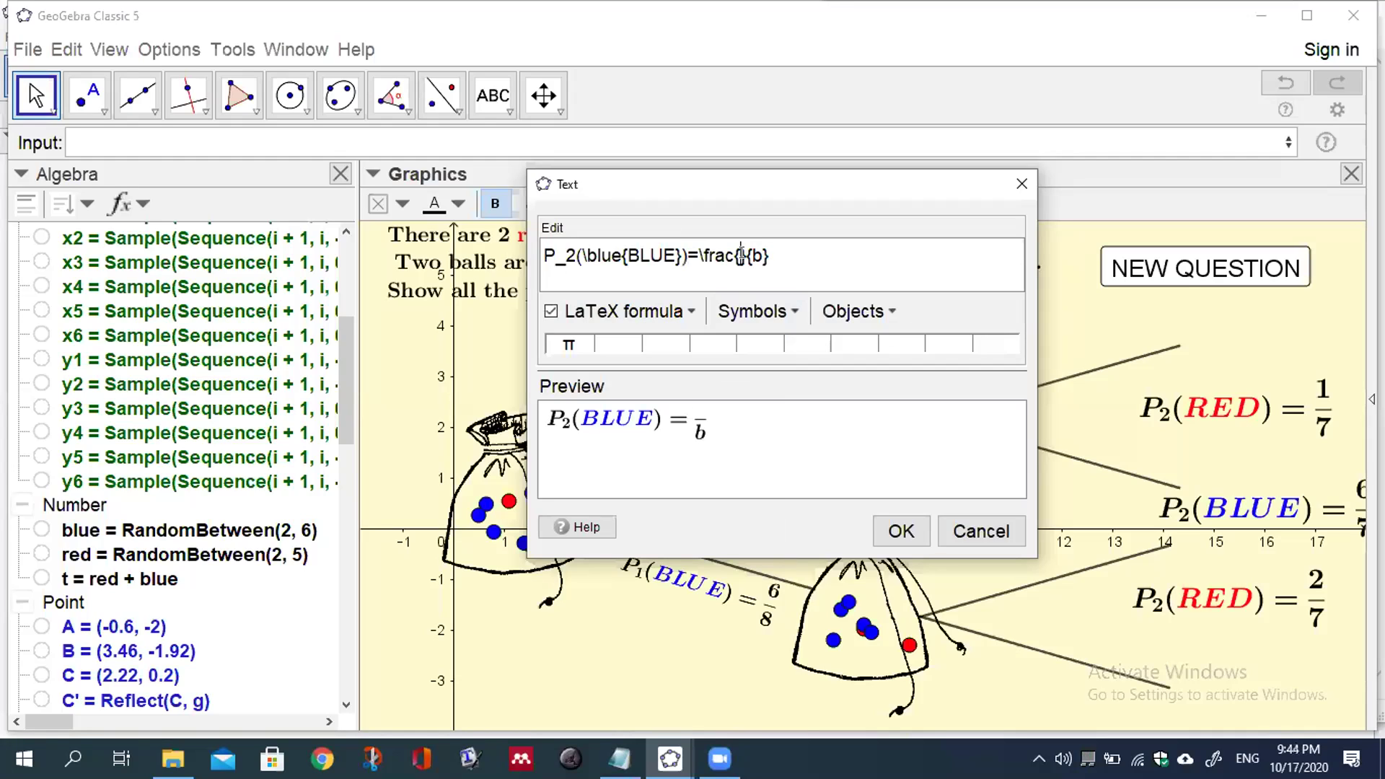
pyautogui.hotkey('ctrl', 'v')
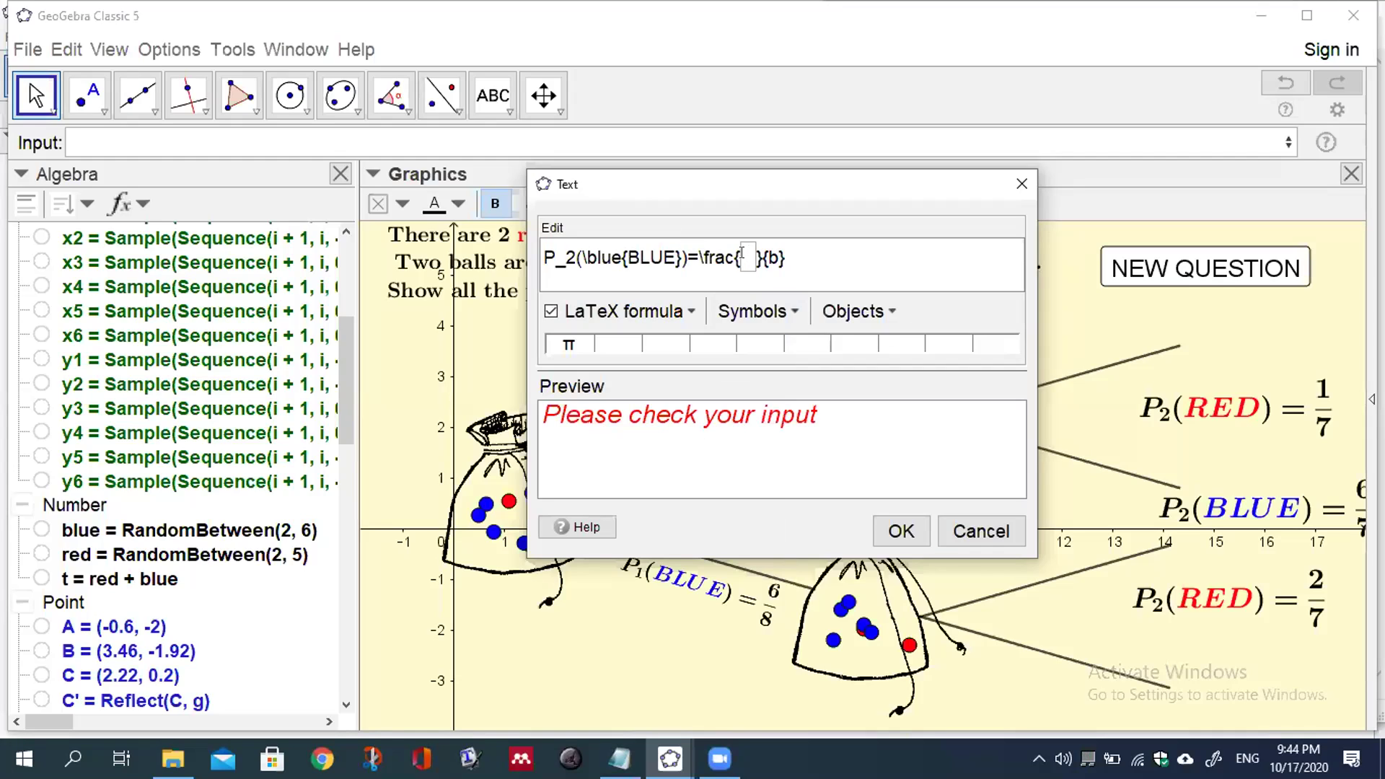
pyautogui.write('blue')
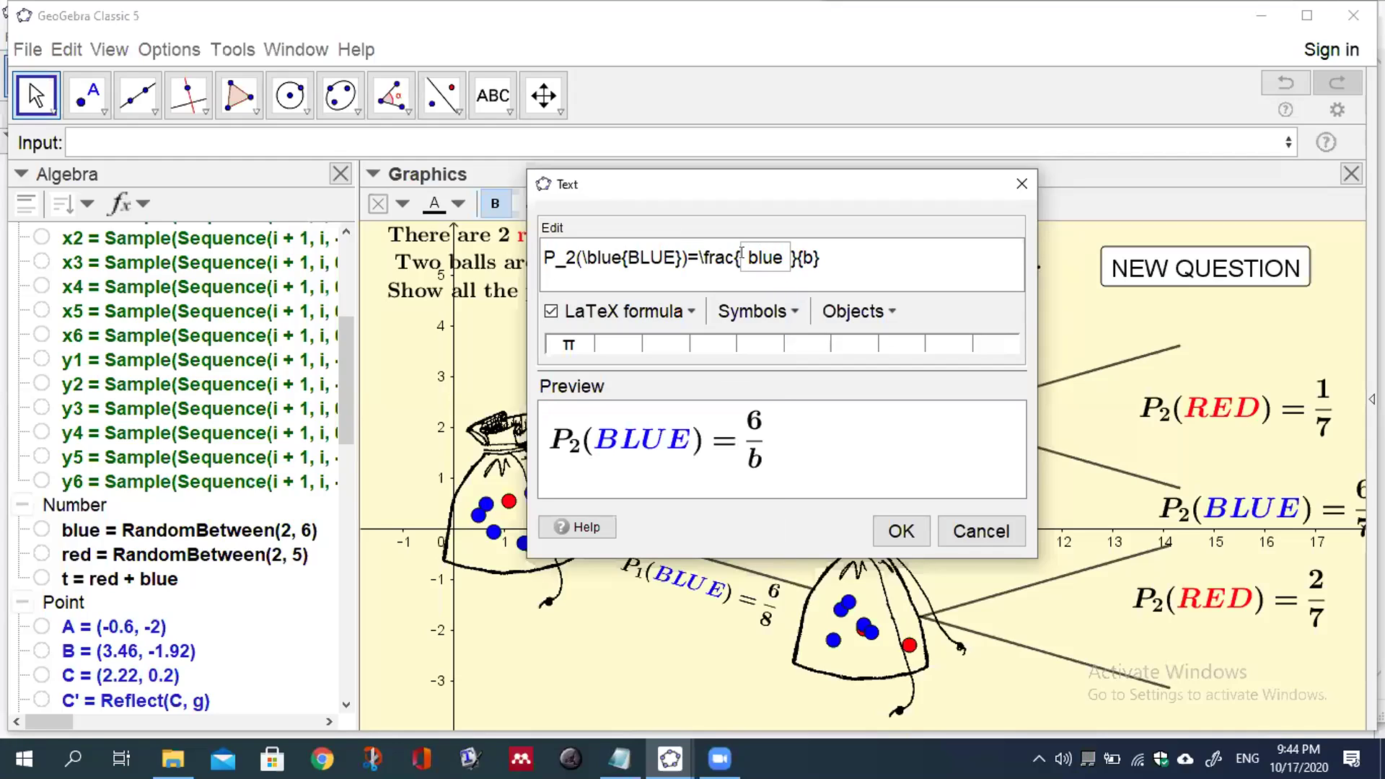
pyautogui.write('-1')
# Step: Give the BLUE fraction a dynamic t-1 denominator and place the label just below the end of the lower bag's lower branch
pyautogui.click(822, 256)
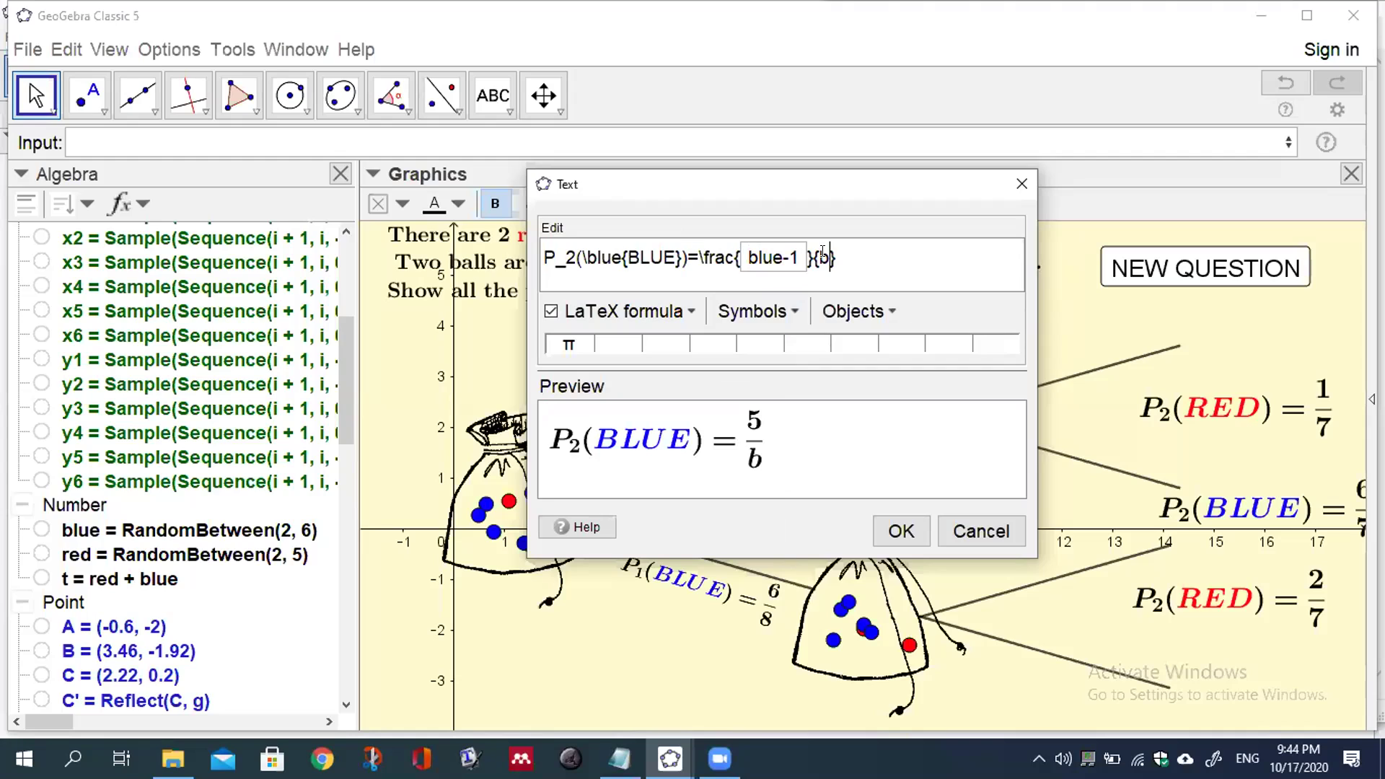
pyautogui.press('BackSpace')
pyautogui.hotkey('ctrl', 'v')
pyautogui.write('t-1')
pyautogui.click(895, 531)
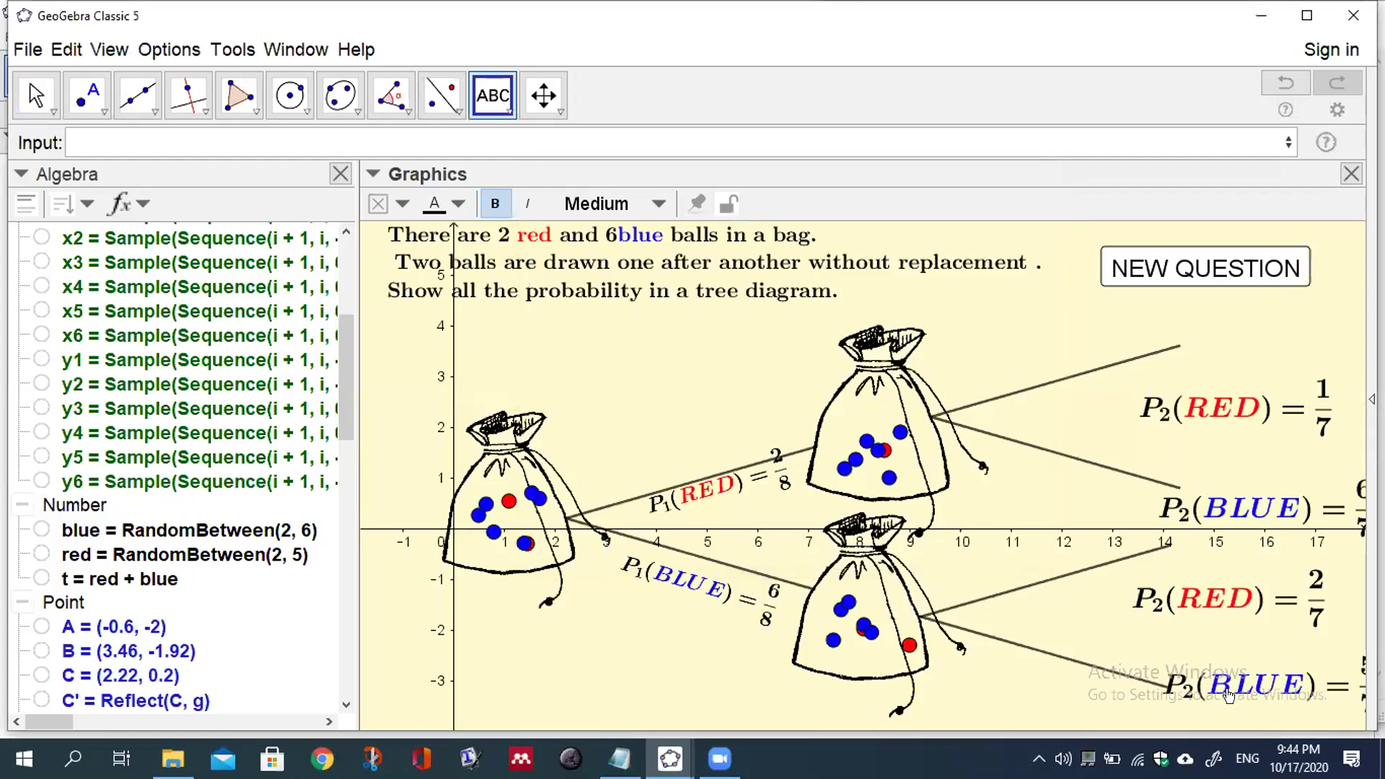
pyautogui.moveTo(1179, 708); pyautogui.dragTo(1191, 708)
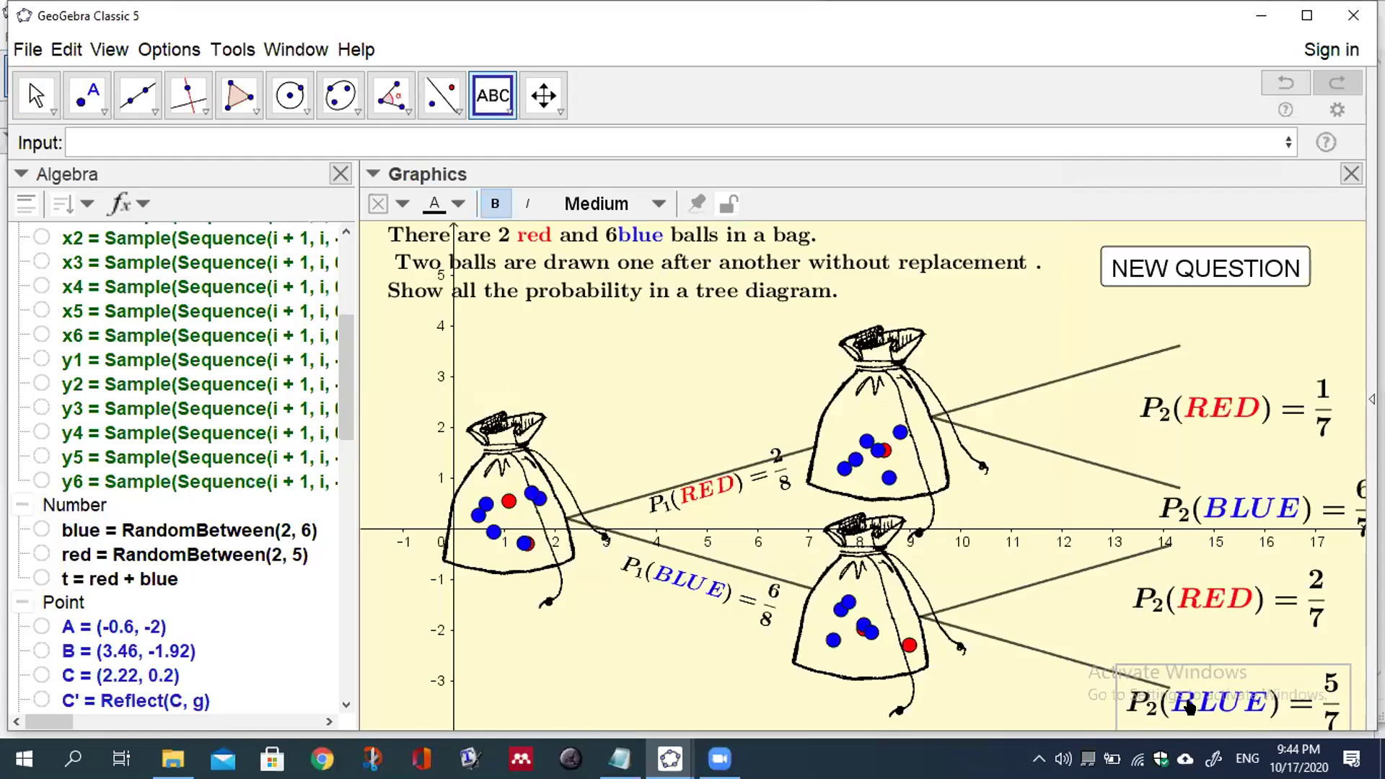
pyautogui.click(1194, 635)
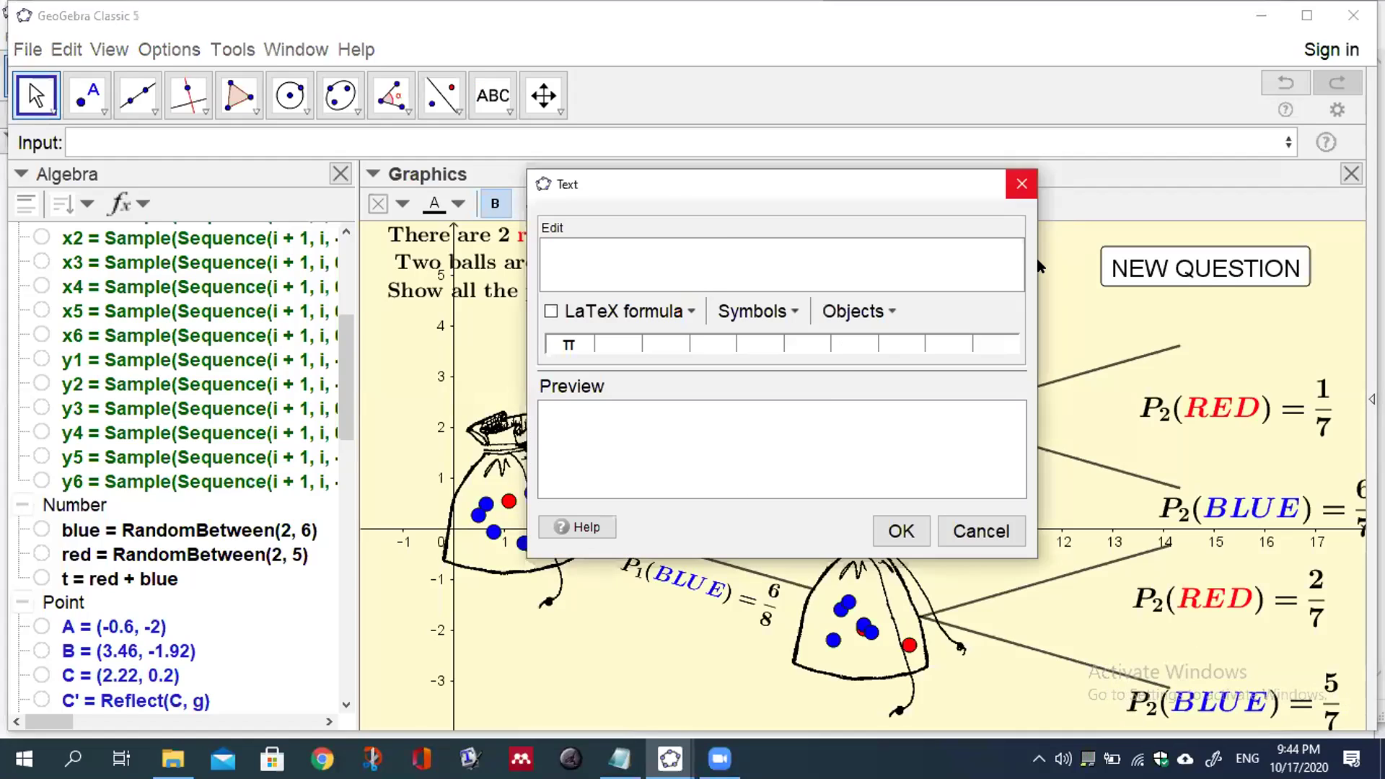
pyautogui.press('Escape')
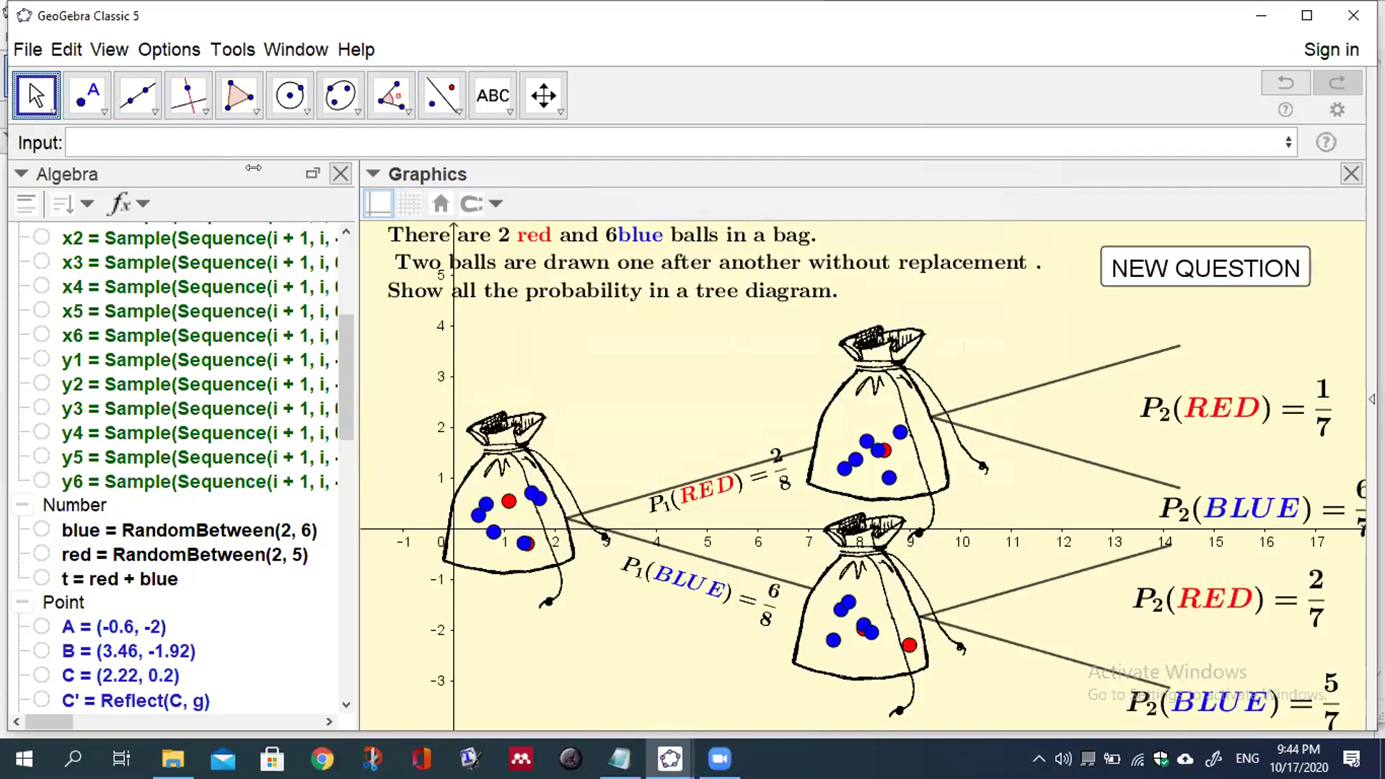
# Step: Switch the object descriptions in the Algebra list from definitions to values
pyautogui.scroll(-2, 340, 378)
pyautogui.moveTo(342, 379); pyautogui.dragTo(361, 634)
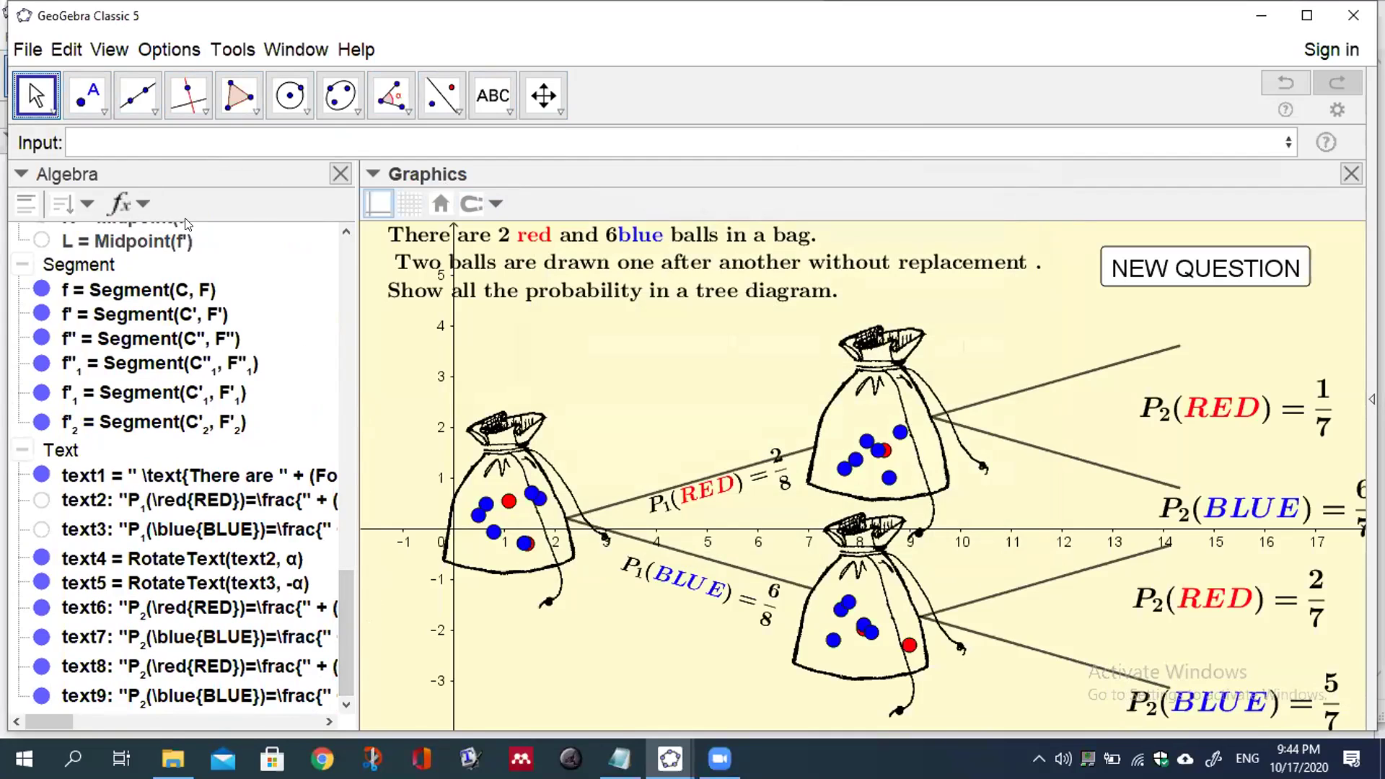
pyautogui.click(145, 199)
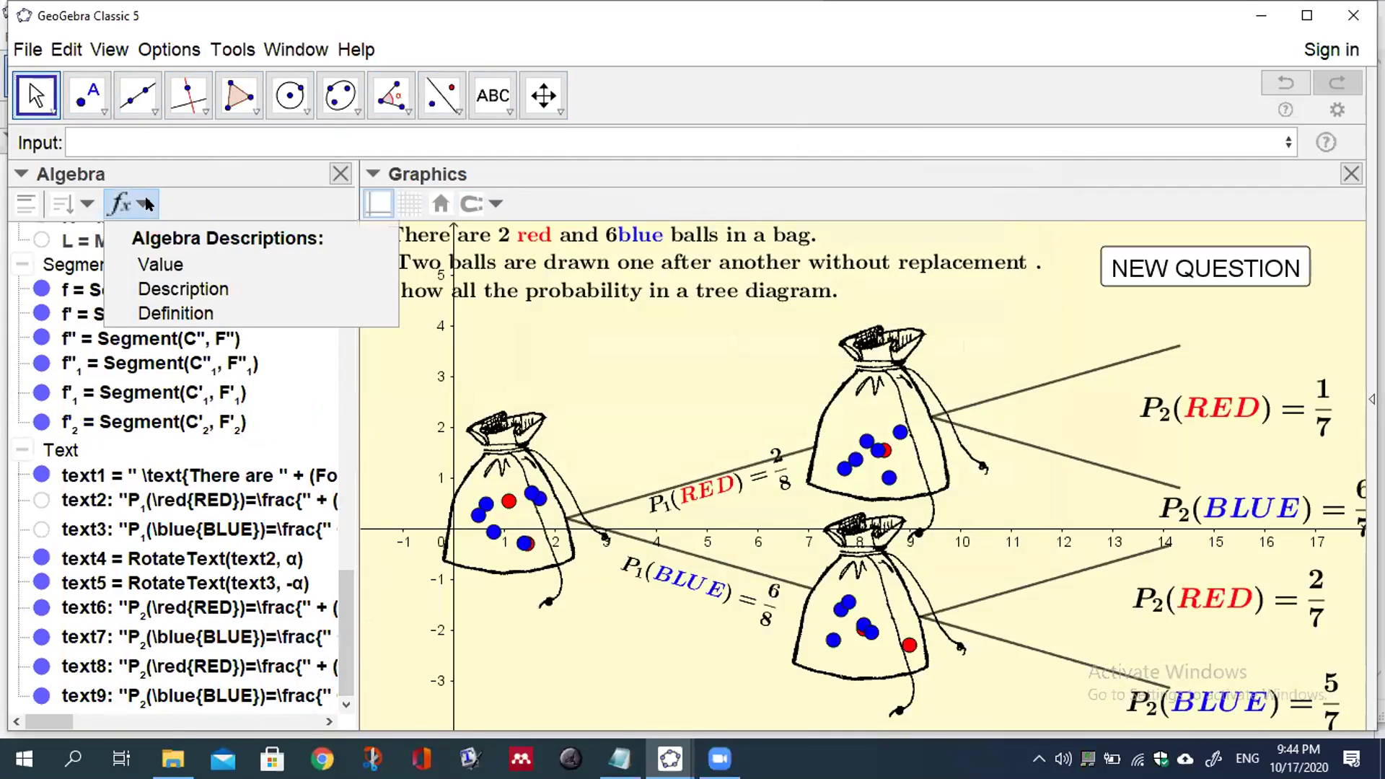
pyautogui.click(145, 242)
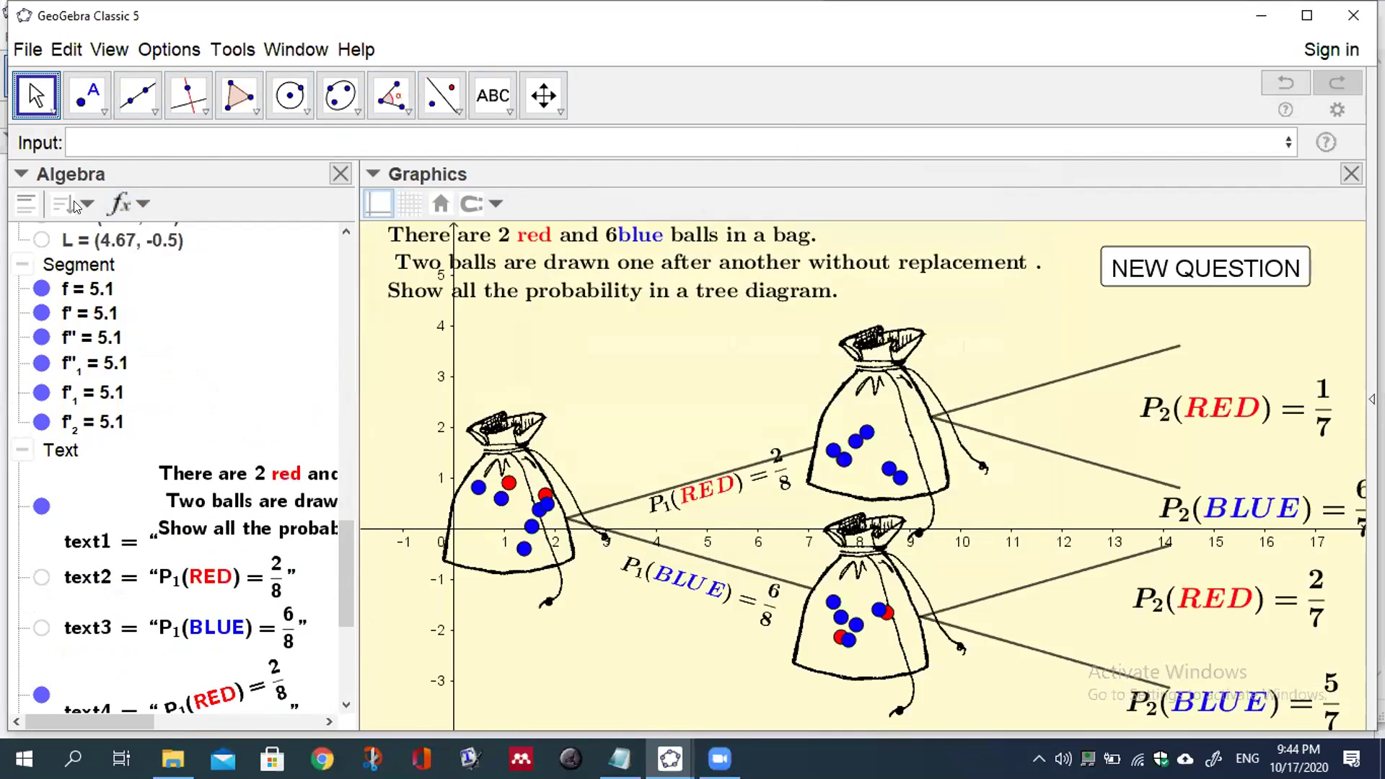
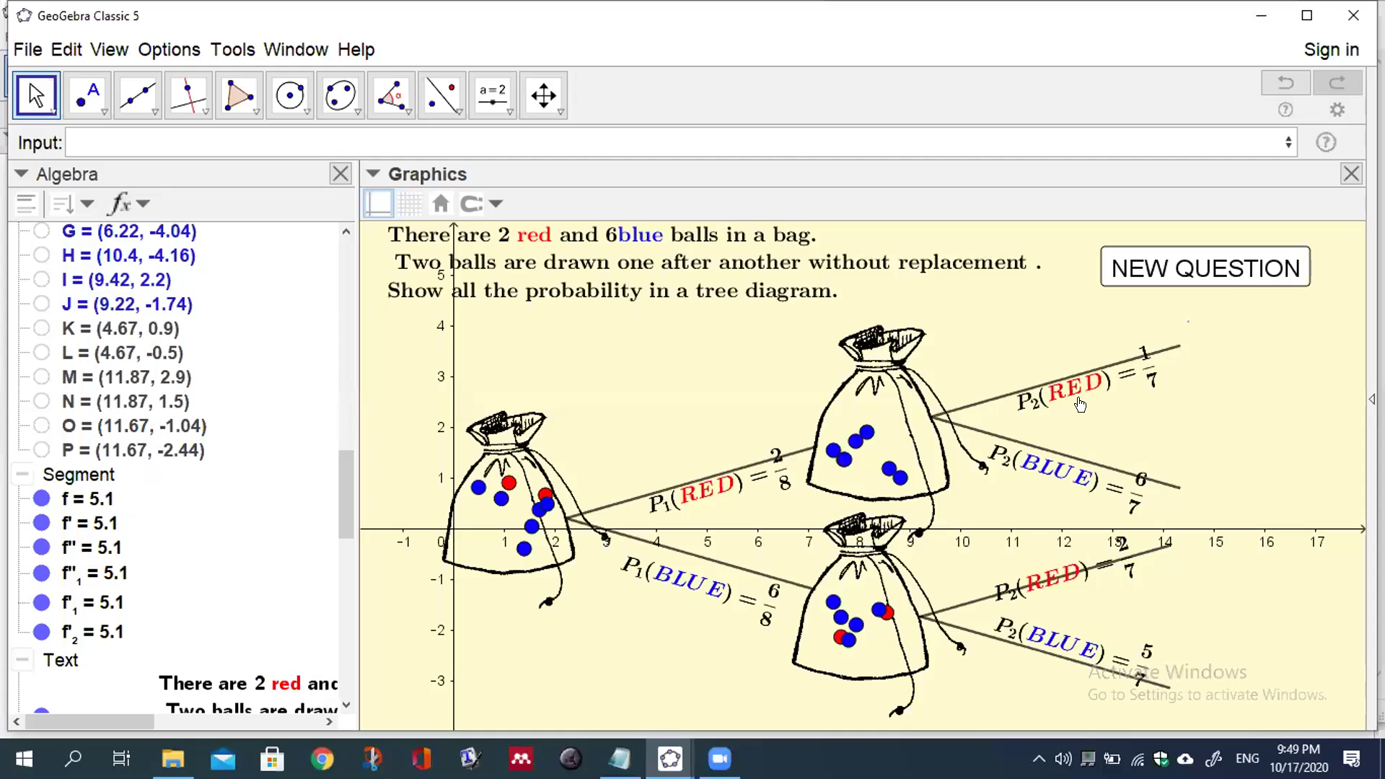
# Step: Move the upper bag's slanted P_2(RED) label to just above its upper branch
pyautogui.moveTo(1082, 393); pyautogui.dragTo(1044, 333)
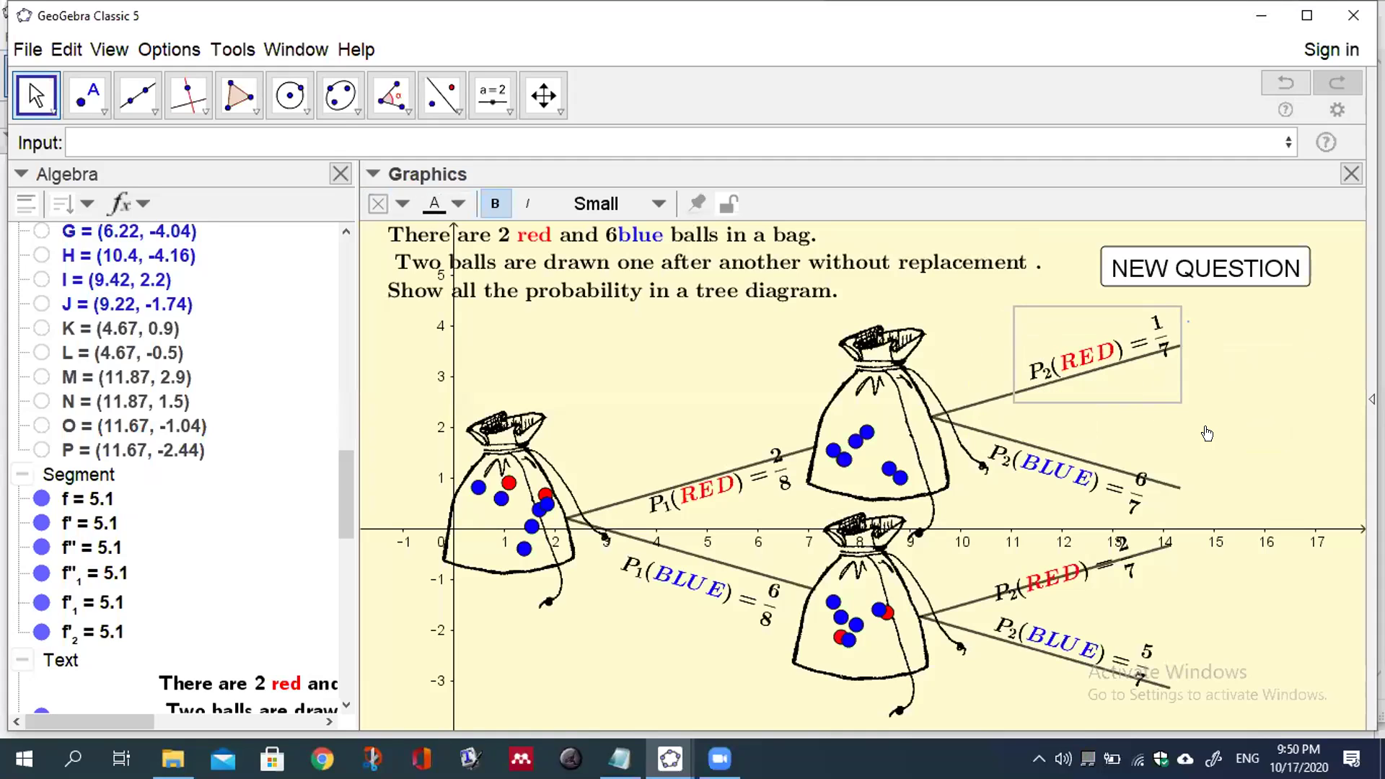
pyautogui.moveTo(1108, 345)
pyautogui.mouseDown()
pyautogui.moveTo(1080, 369)
pyautogui.moveTo(1097, 352)
pyautogui.mouseUp()
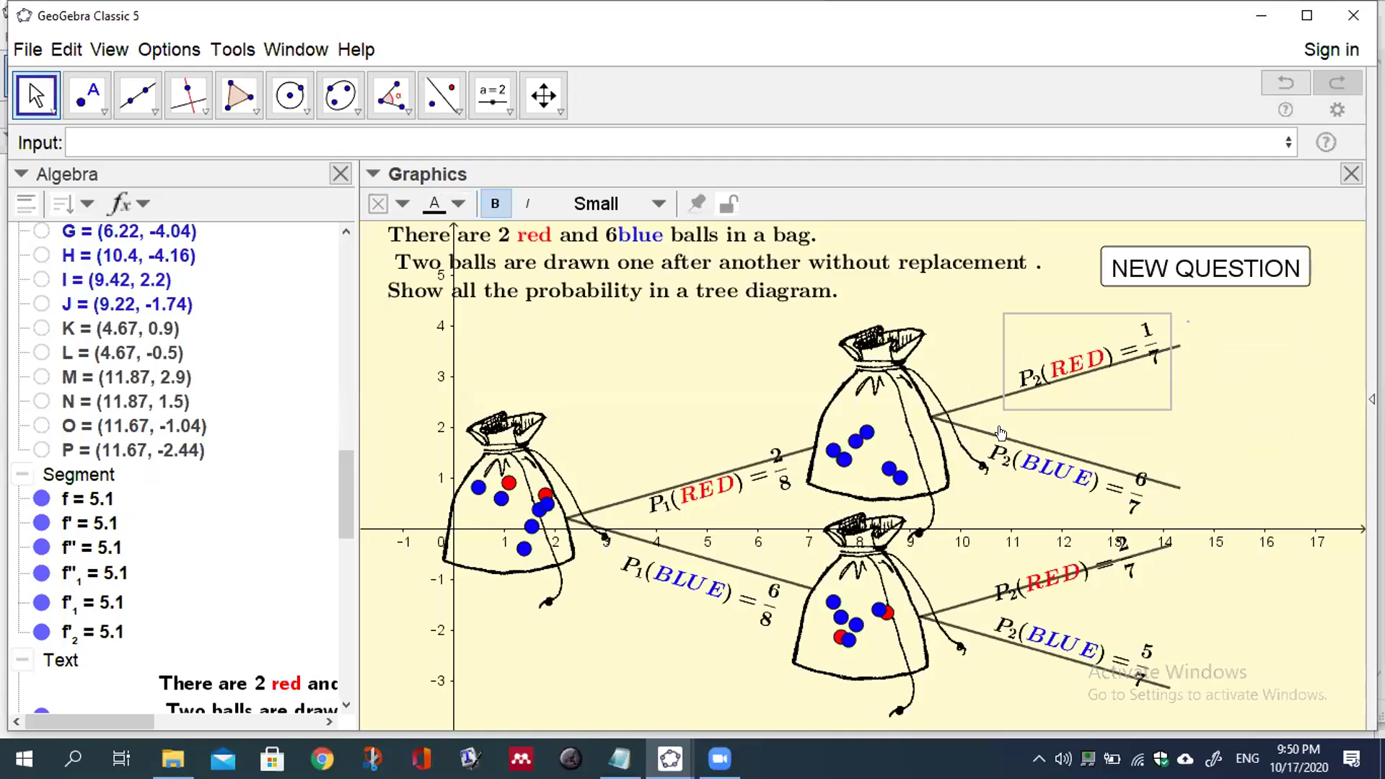
pyautogui.click(1200, 407)
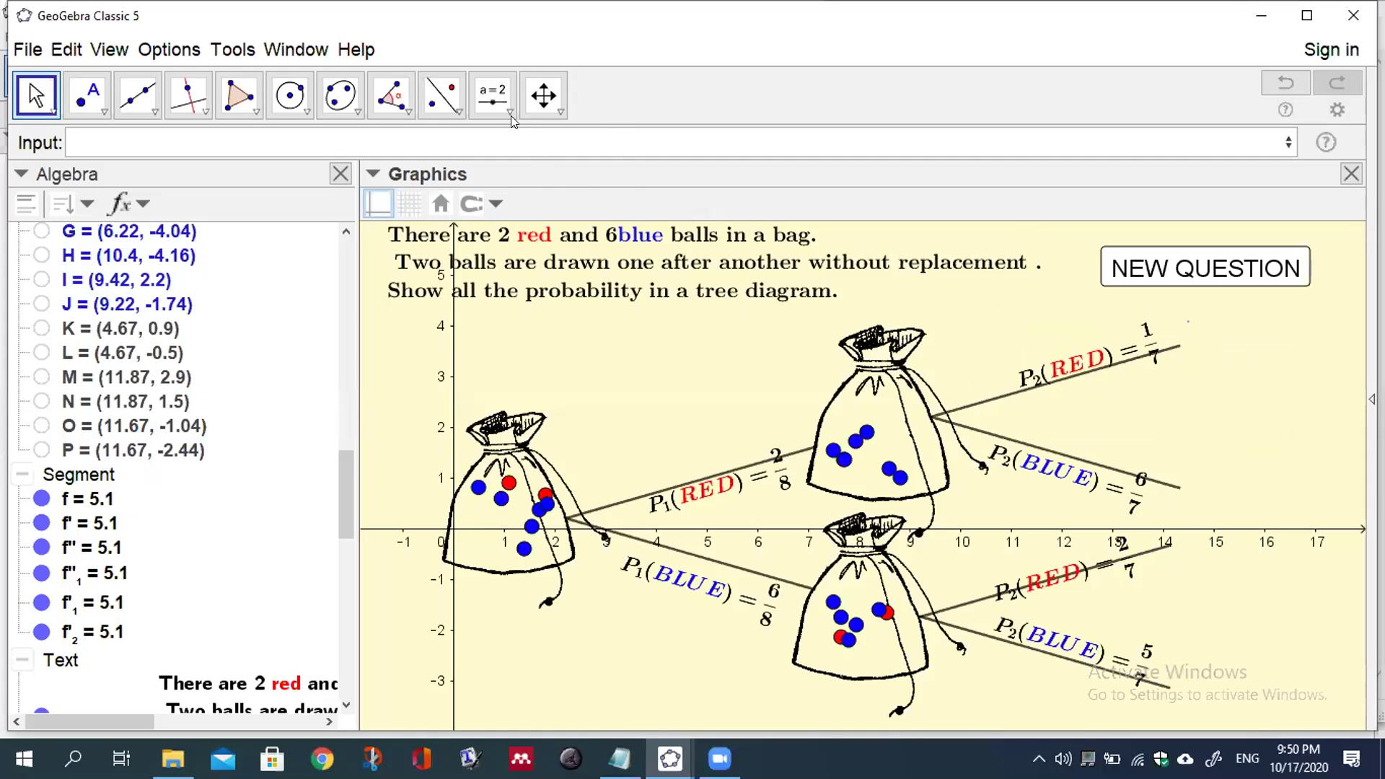
# Step: Add a LaTeX text label (\red{RED},\red{RED}) and place it at the end of the upper bag's upper branch
pyautogui.click(506, 103)
pyautogui.click(494, 182)
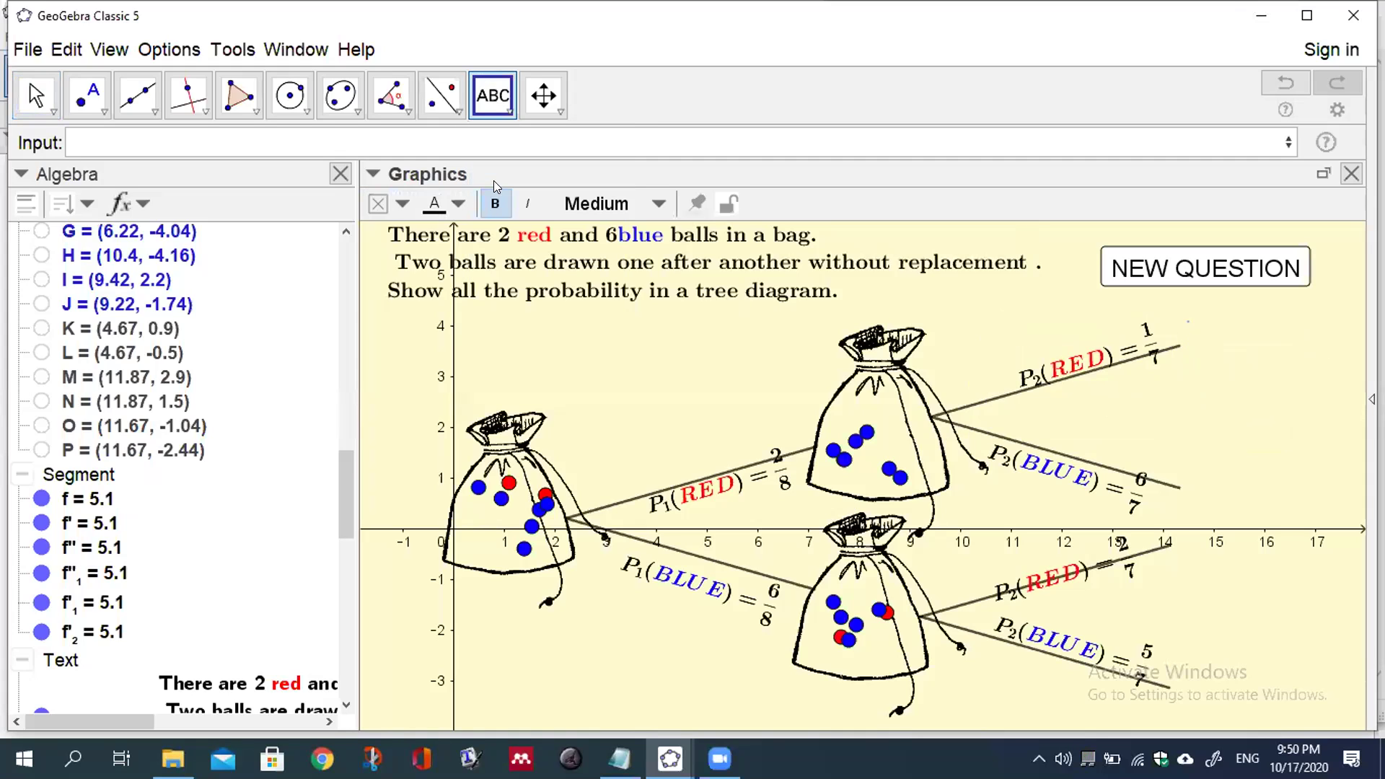
pyautogui.click(610, 361)
pyautogui.click(543, 243)
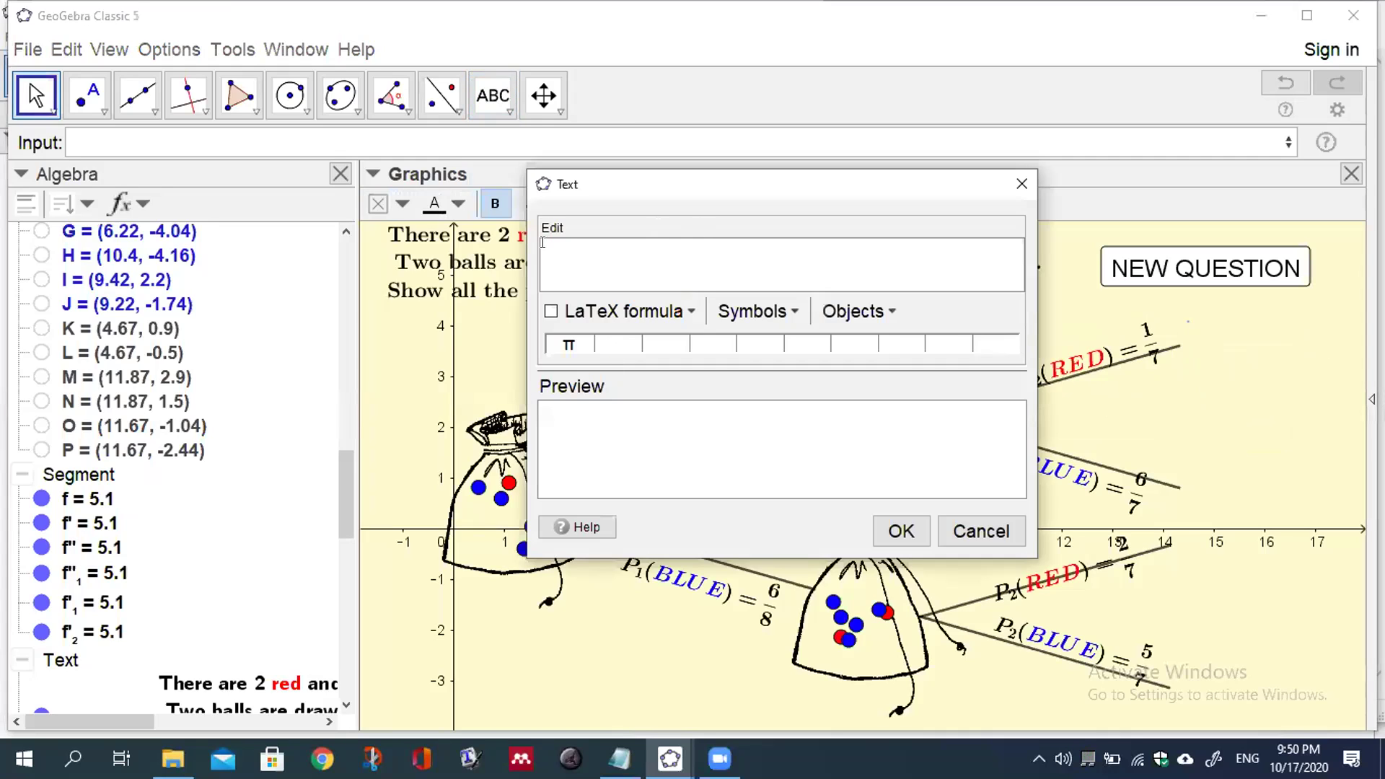
pyautogui.write('(\\red{RED}')
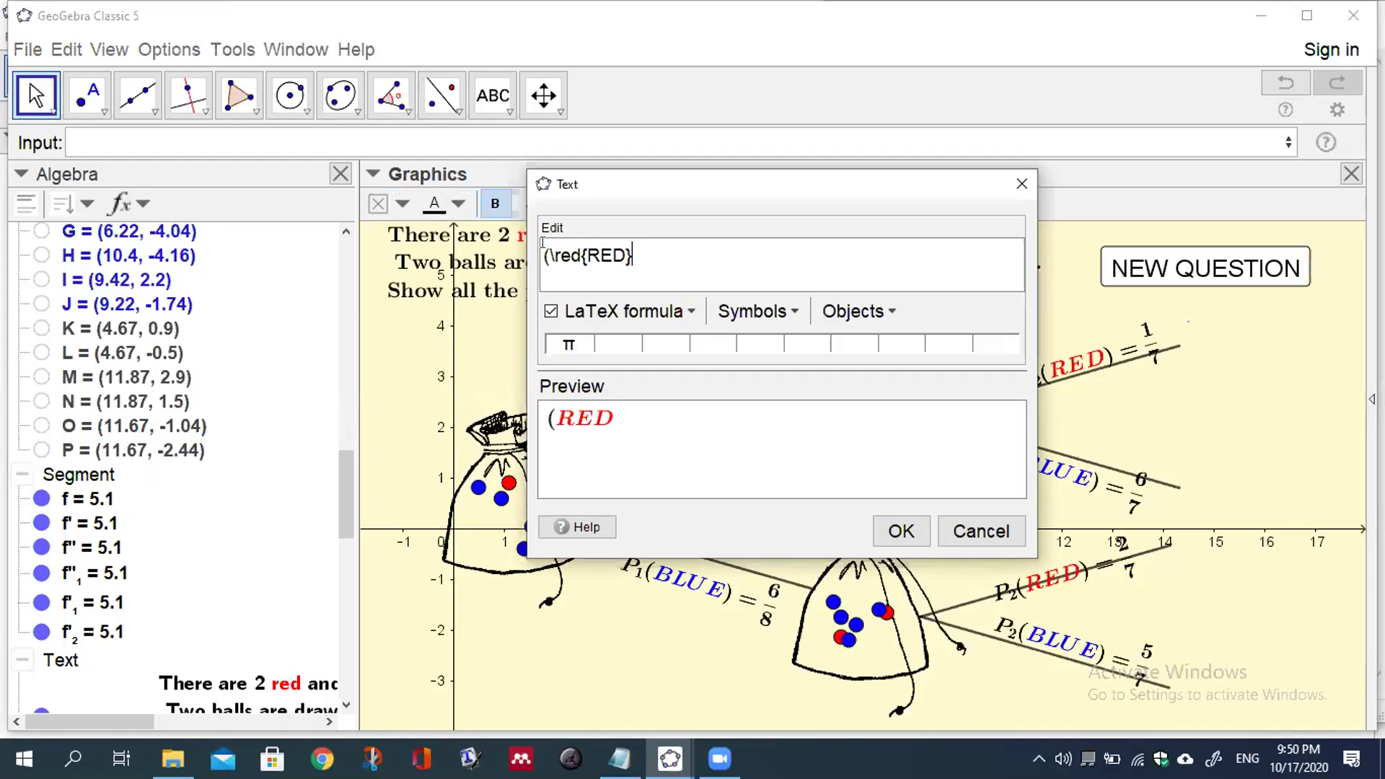
pyautogui.write(',\\red{')
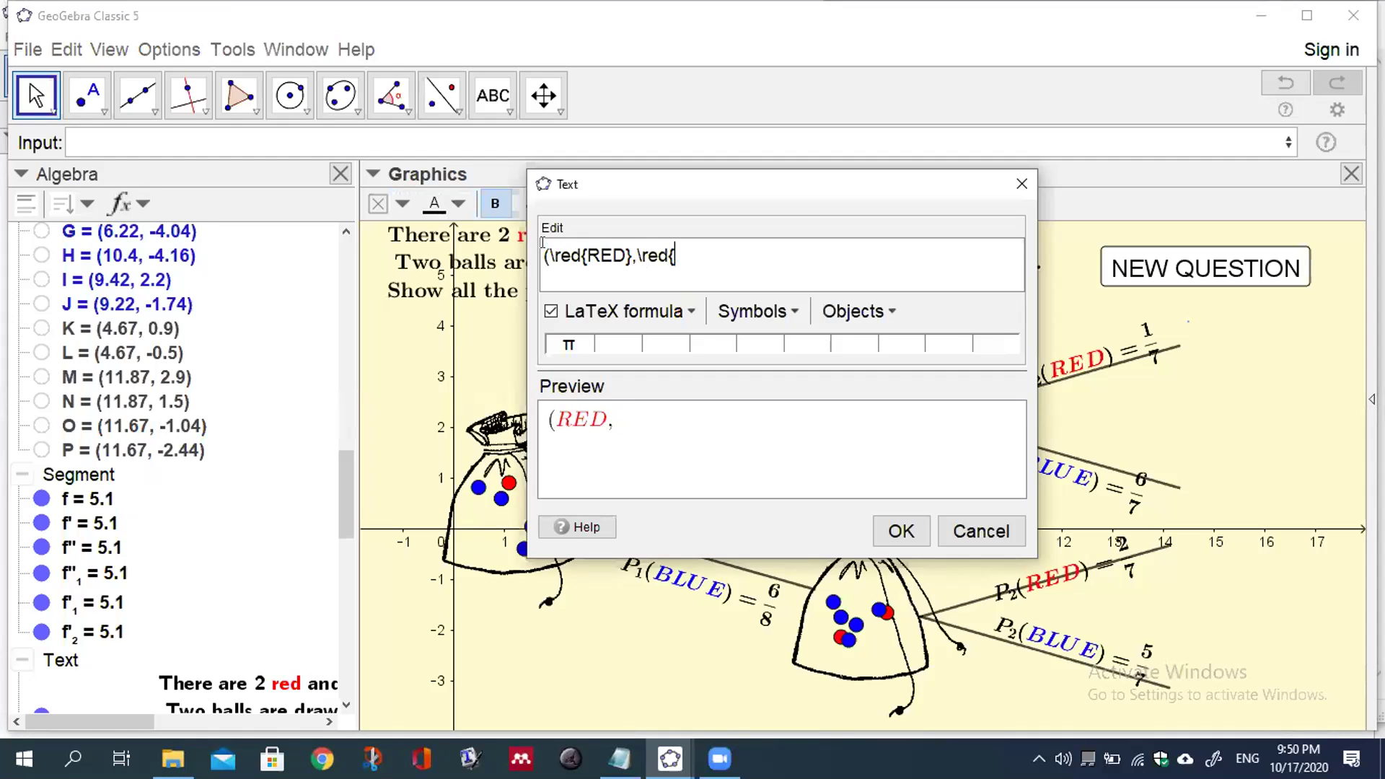
pyautogui.write('RED})')
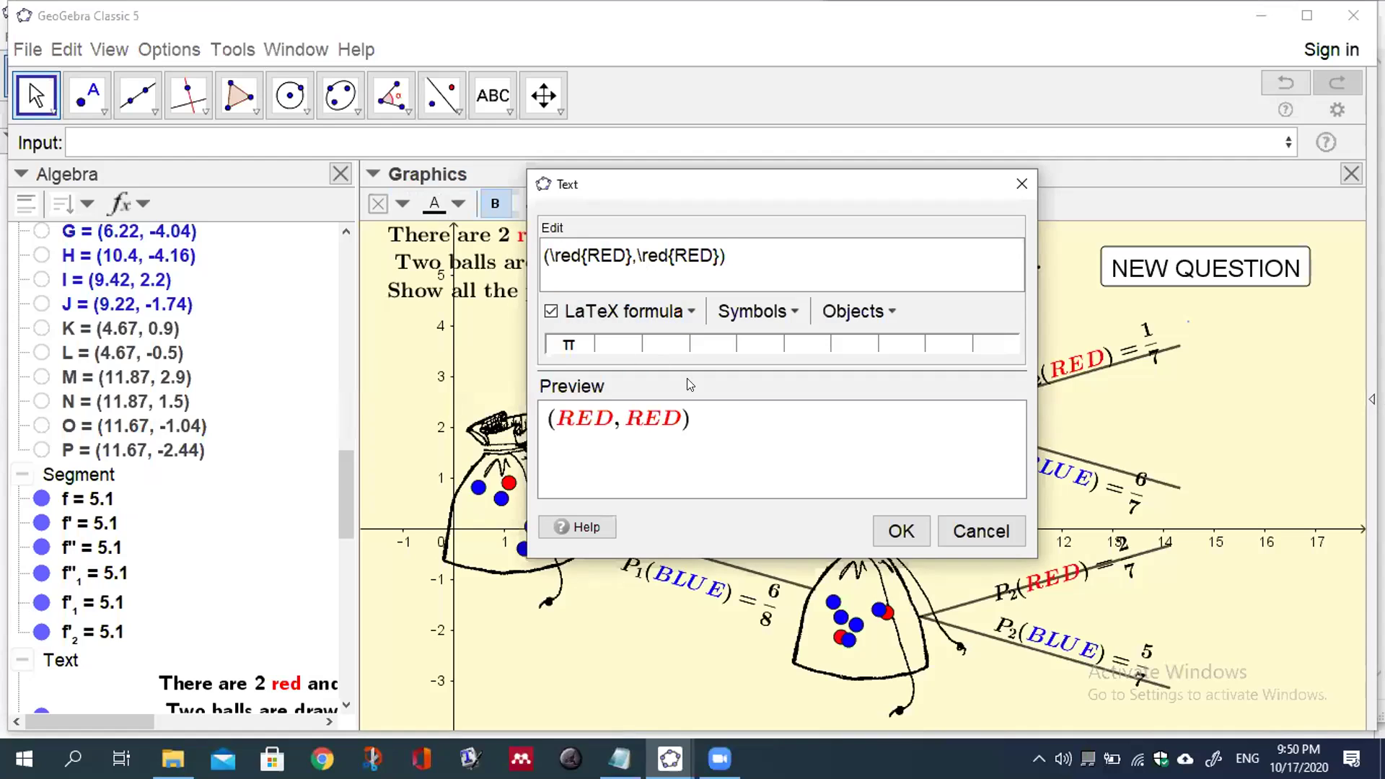
pyautogui.click(897, 532)
pyautogui.moveTo(743, 377); pyautogui.dragTo(1298, 335)
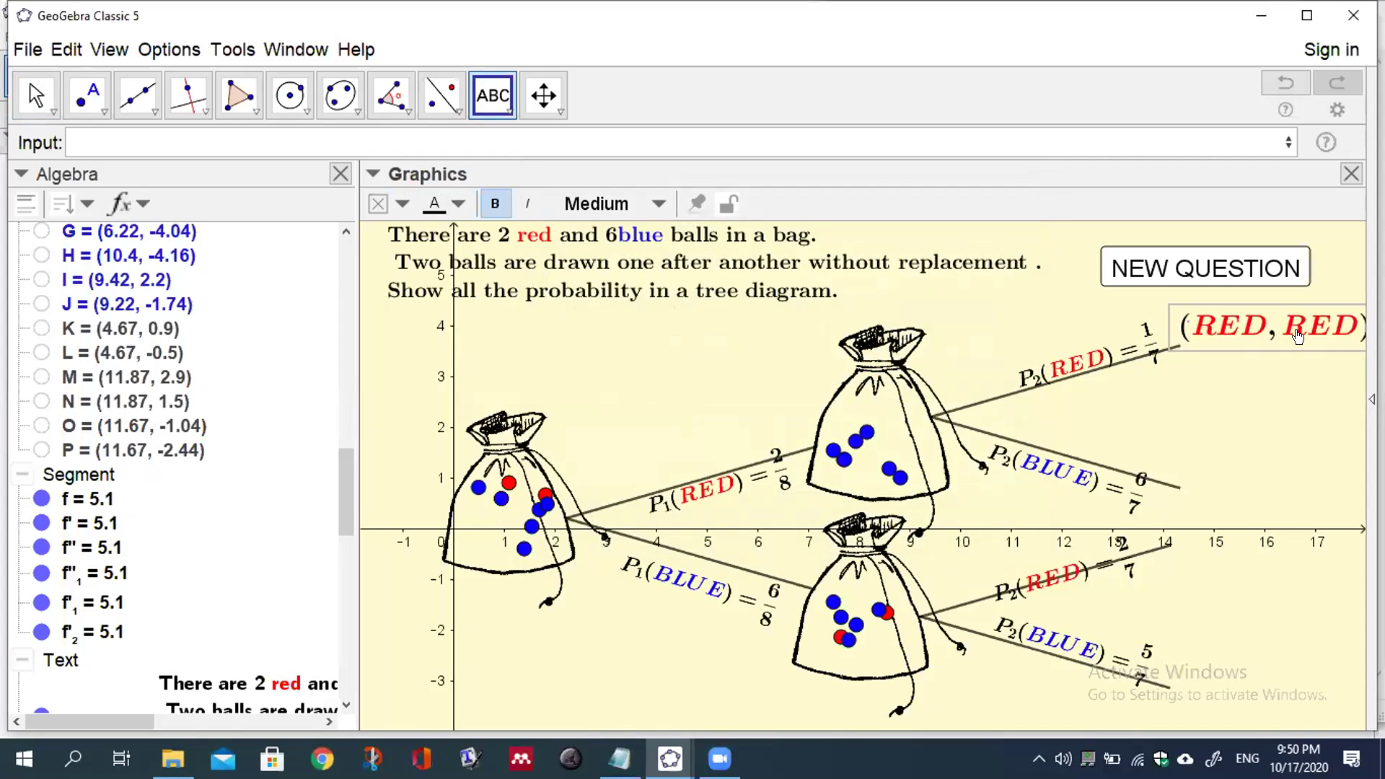
# Step: Add a LaTeX text label (\red{RED},\blue{BLUE}) and place it at the end of the upper bag's lower branch
pyautogui.click(569, 343)
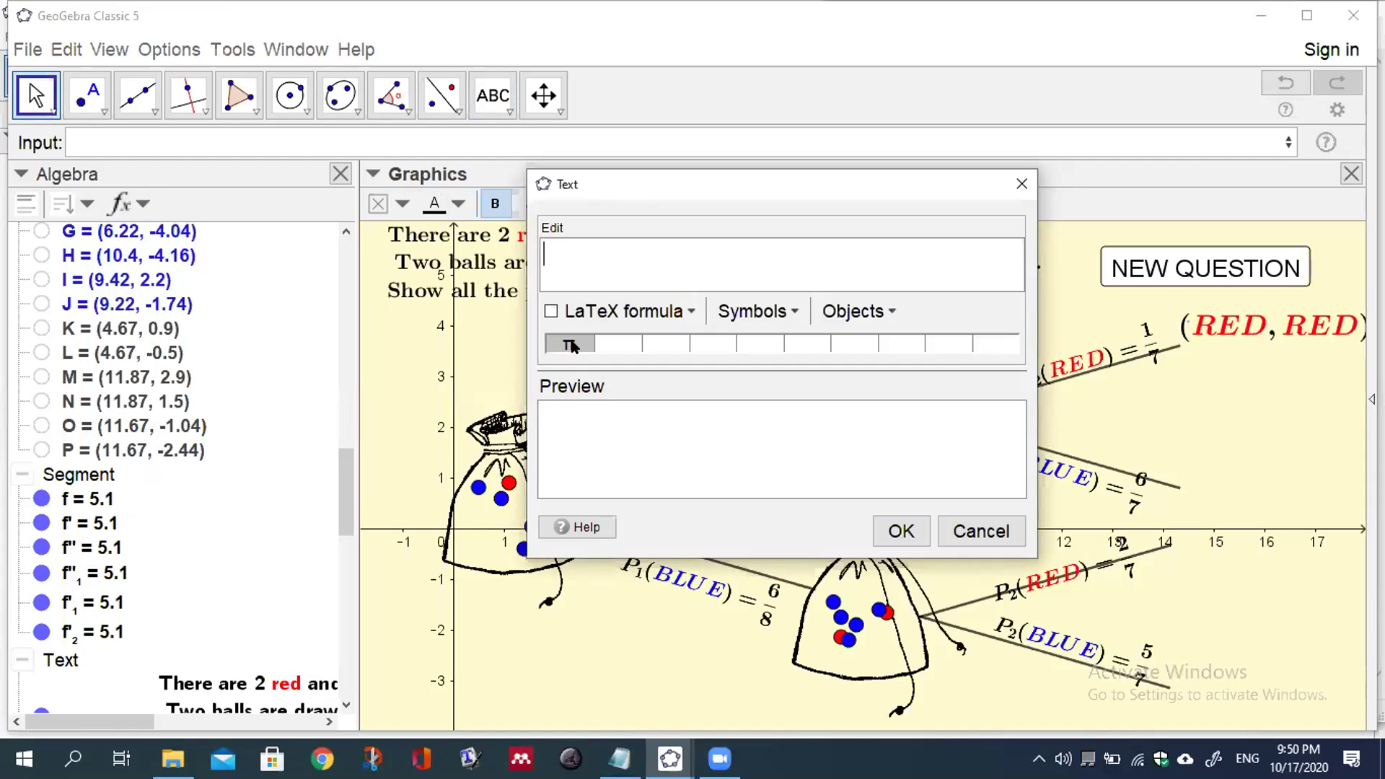
pyautogui.write('(\\red{RED')
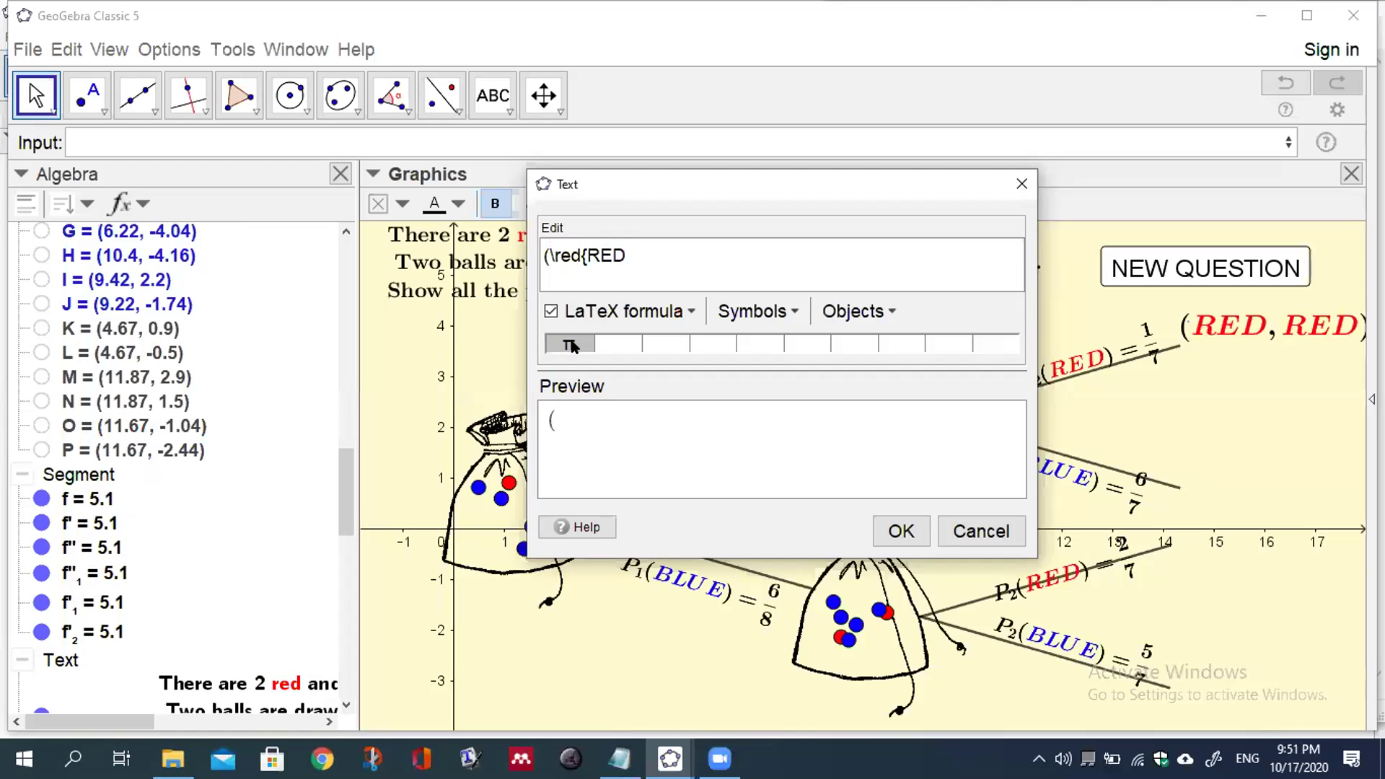
pyautogui.write('},\\blue')
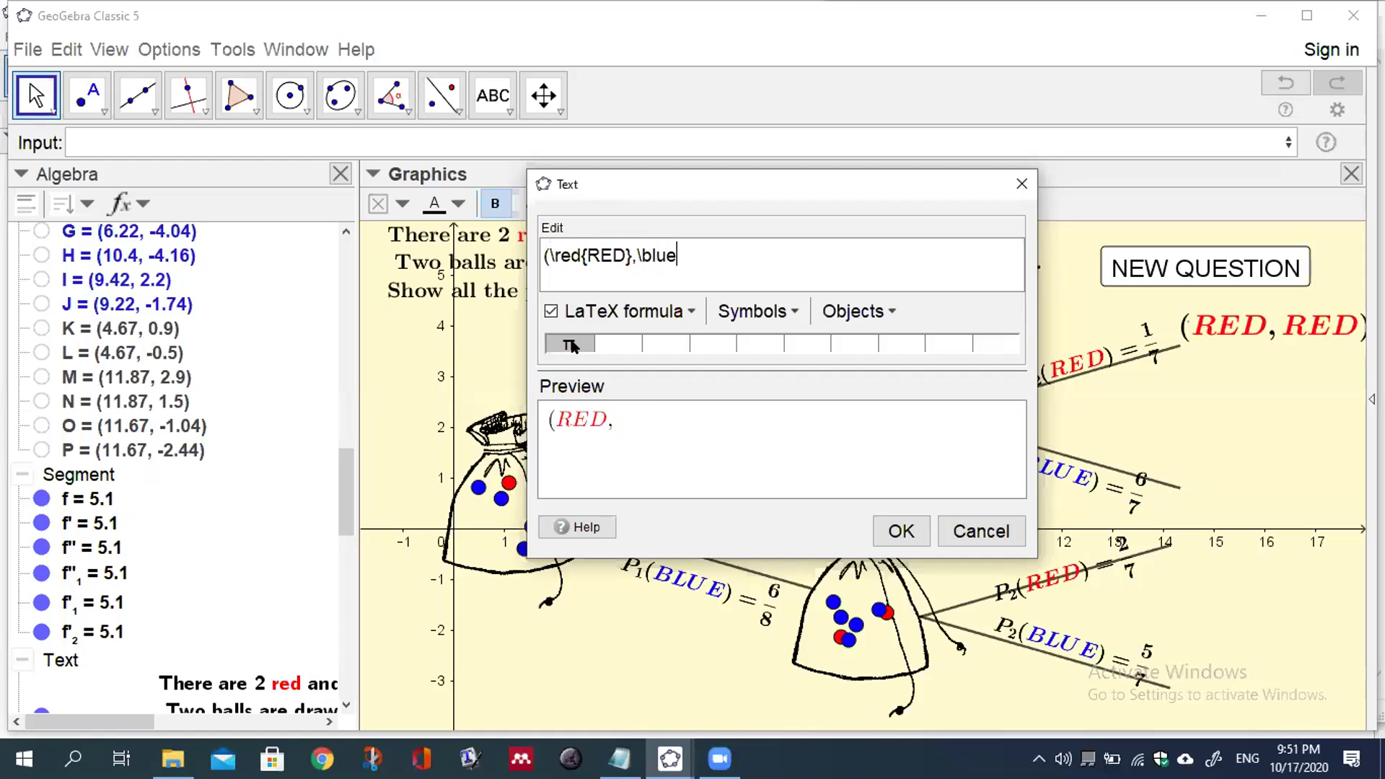
pyautogui.write('{BLUE})')
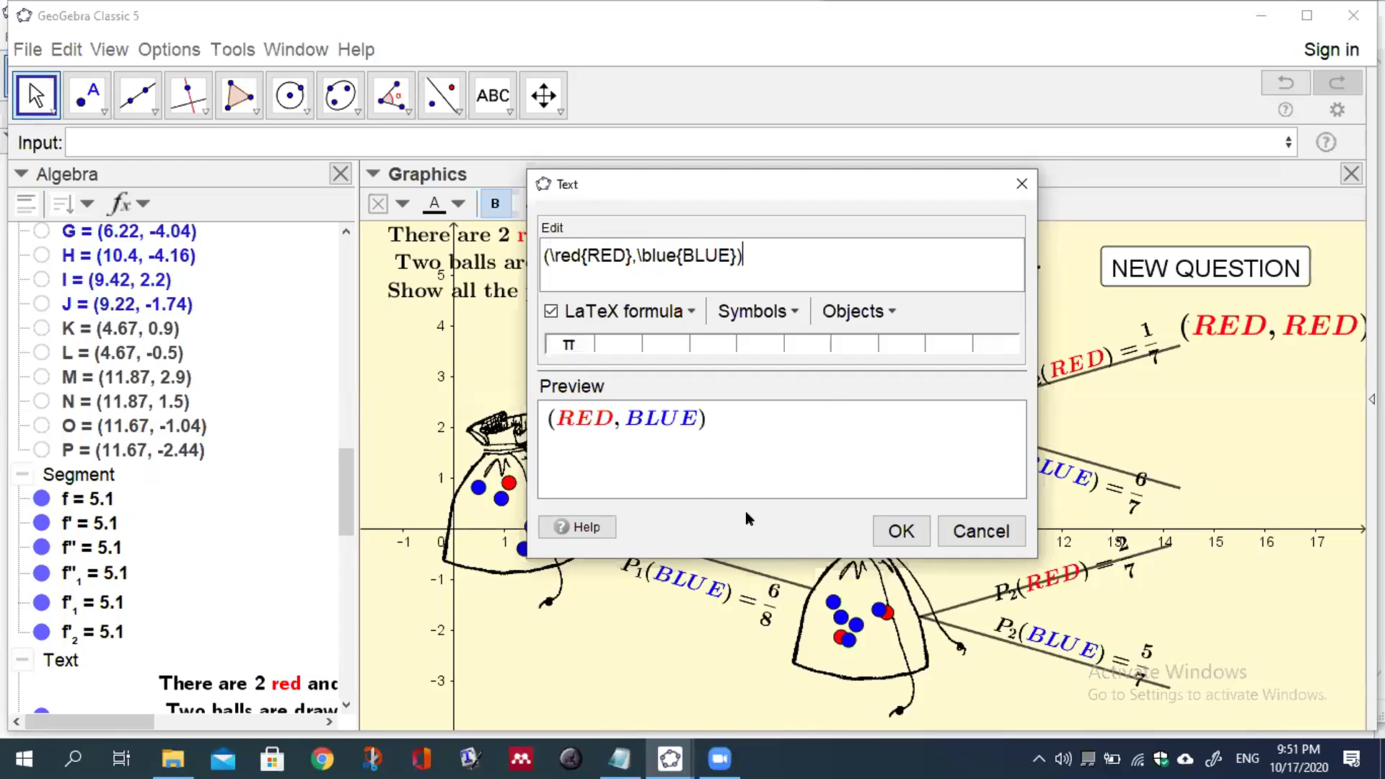
pyautogui.click(901, 531)
pyautogui.moveTo(823, 388); pyautogui.dragTo(1300, 503)
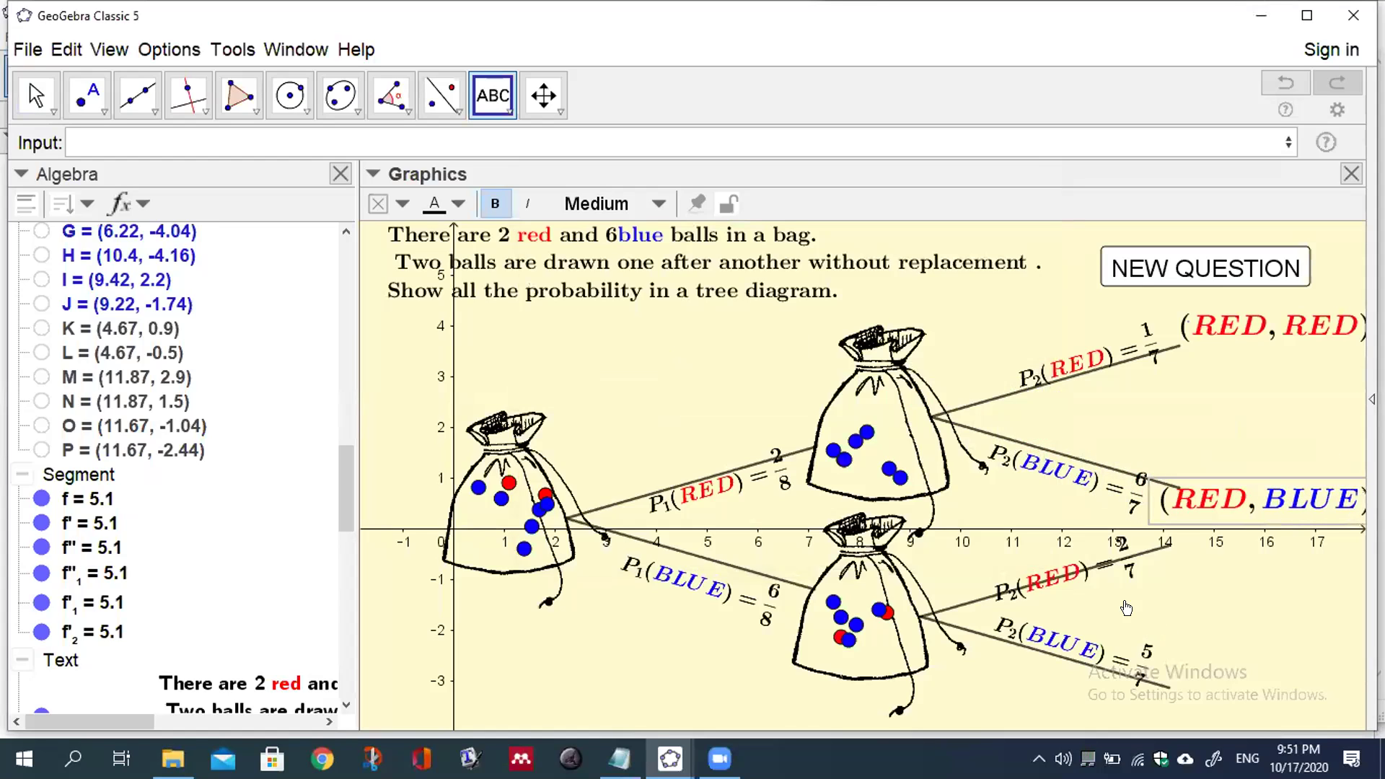
# Step: Add a LaTeX text label (\blue{BLUE},\red{RED}) and place it at the end of the lower bag's upper branch
pyautogui.click(553, 345)
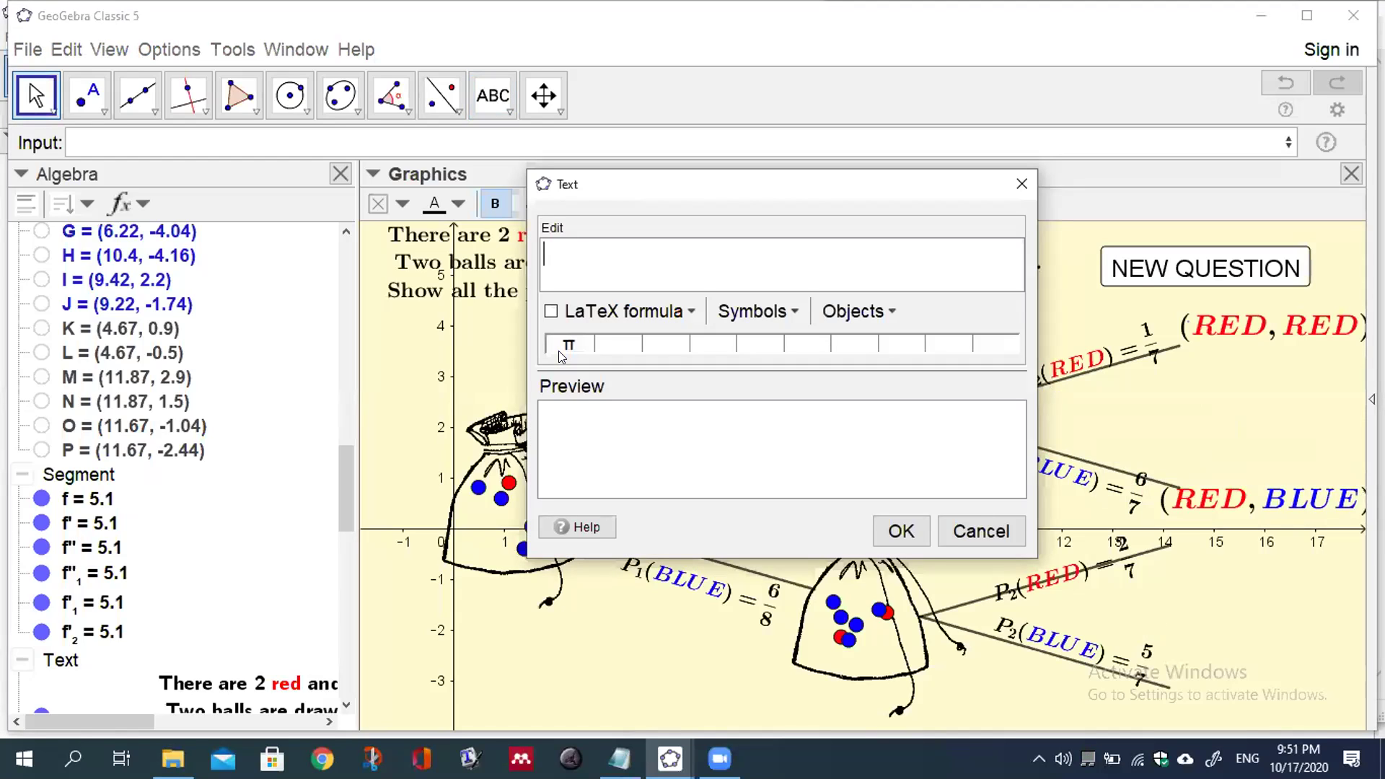
pyautogui.write('(\\blue{BLU')
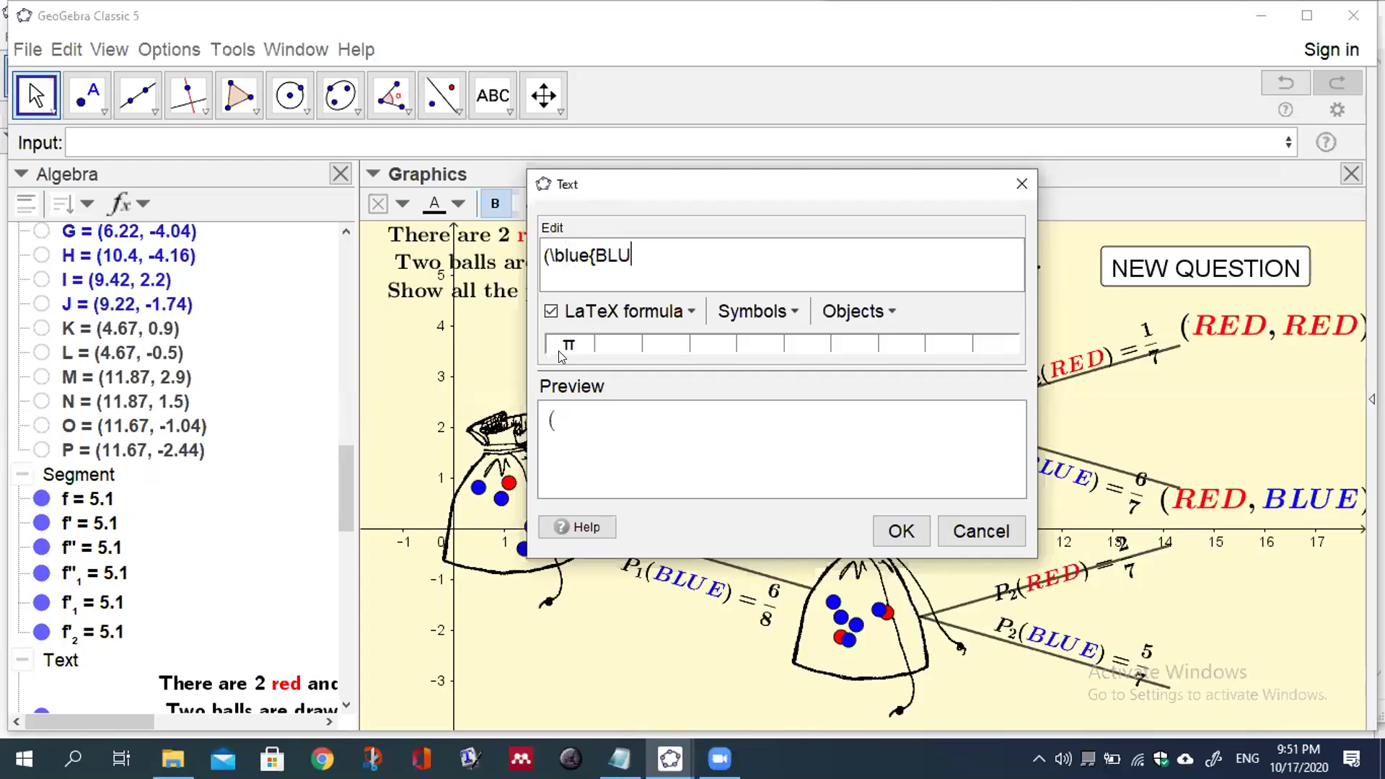
pyautogui.write('E},')
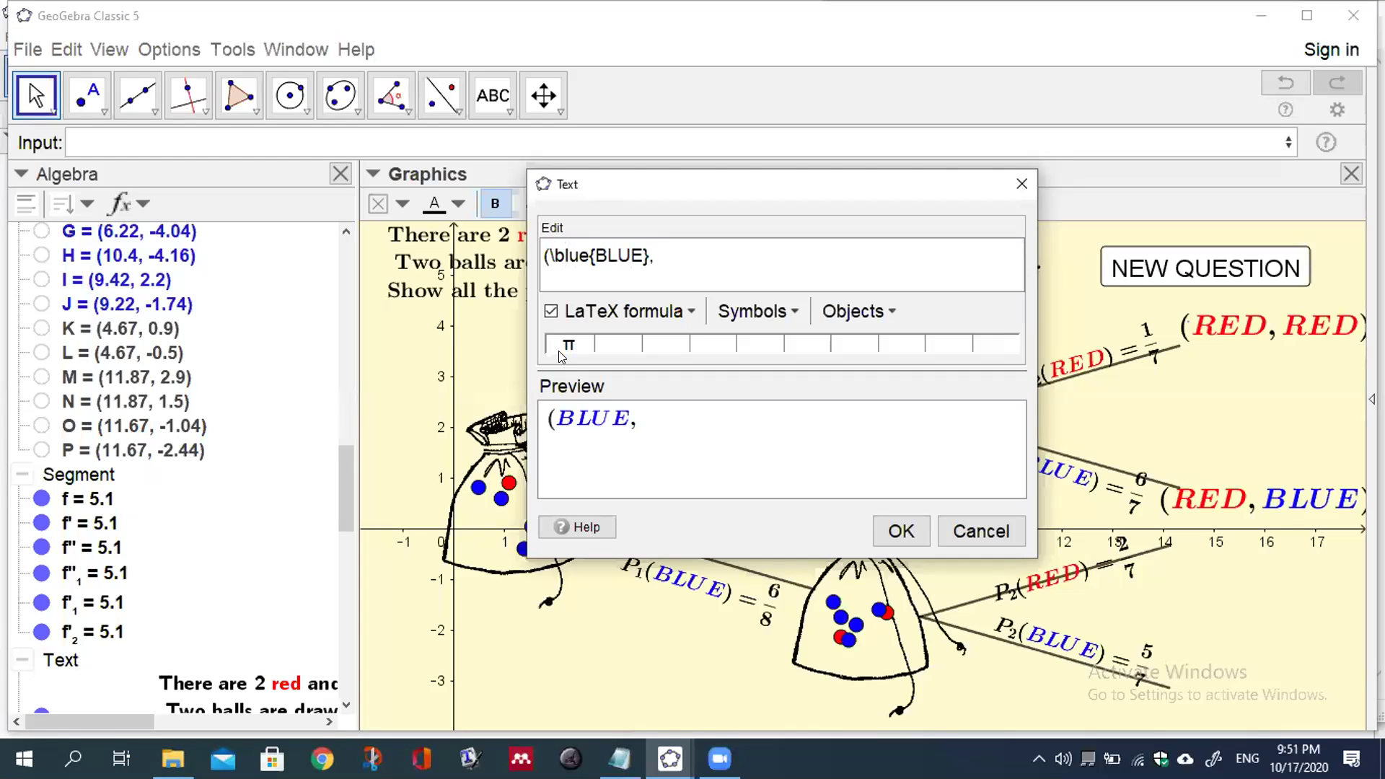
pyautogui.write('\\red')
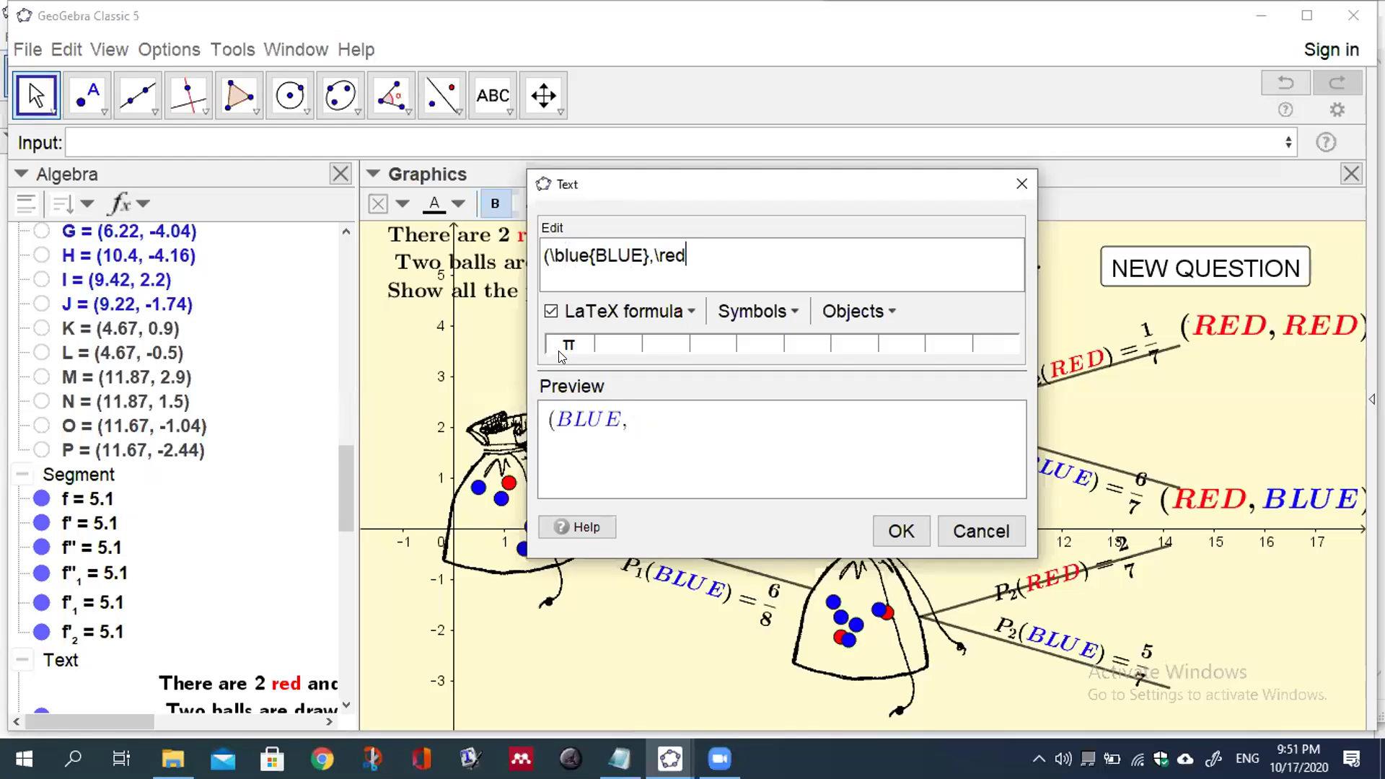
pyautogui.write('{RED}')
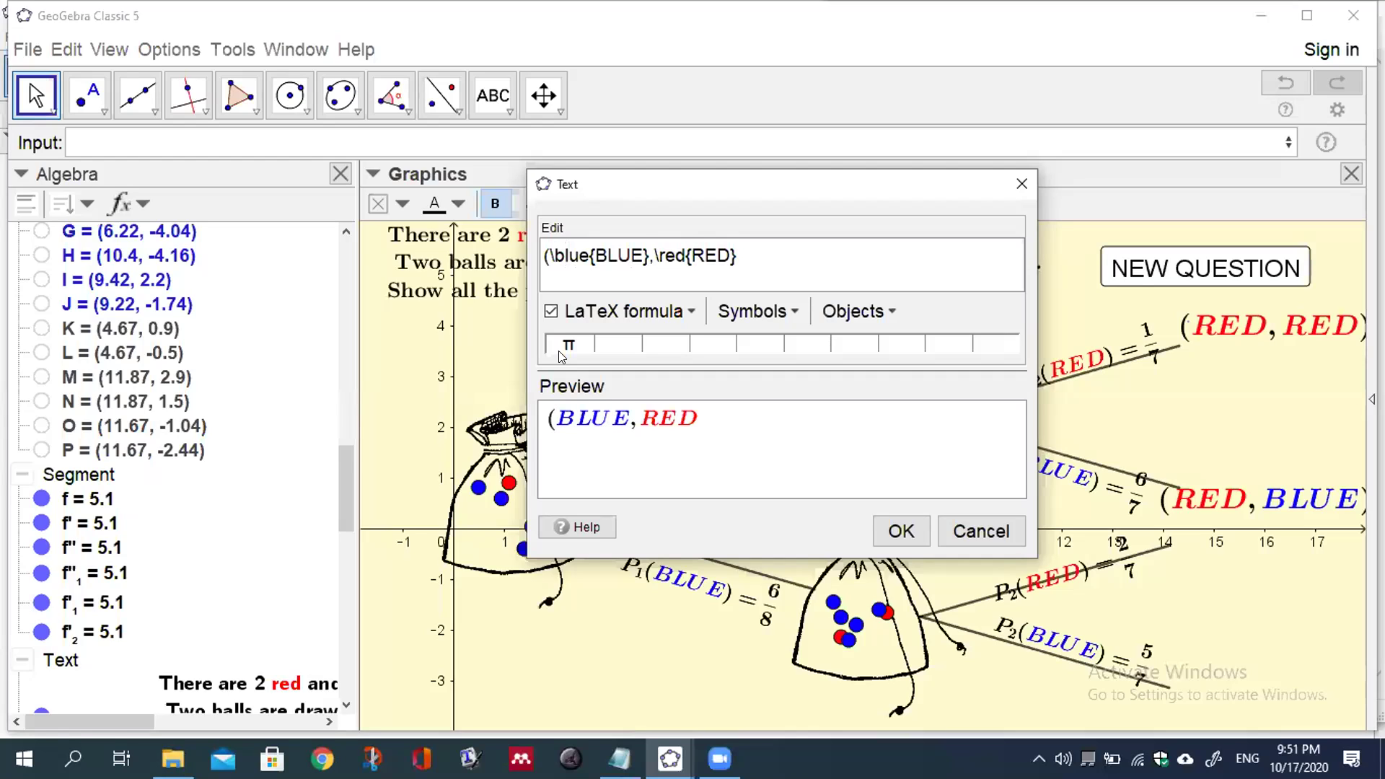
pyautogui.write(')')
pyautogui.click(899, 533)
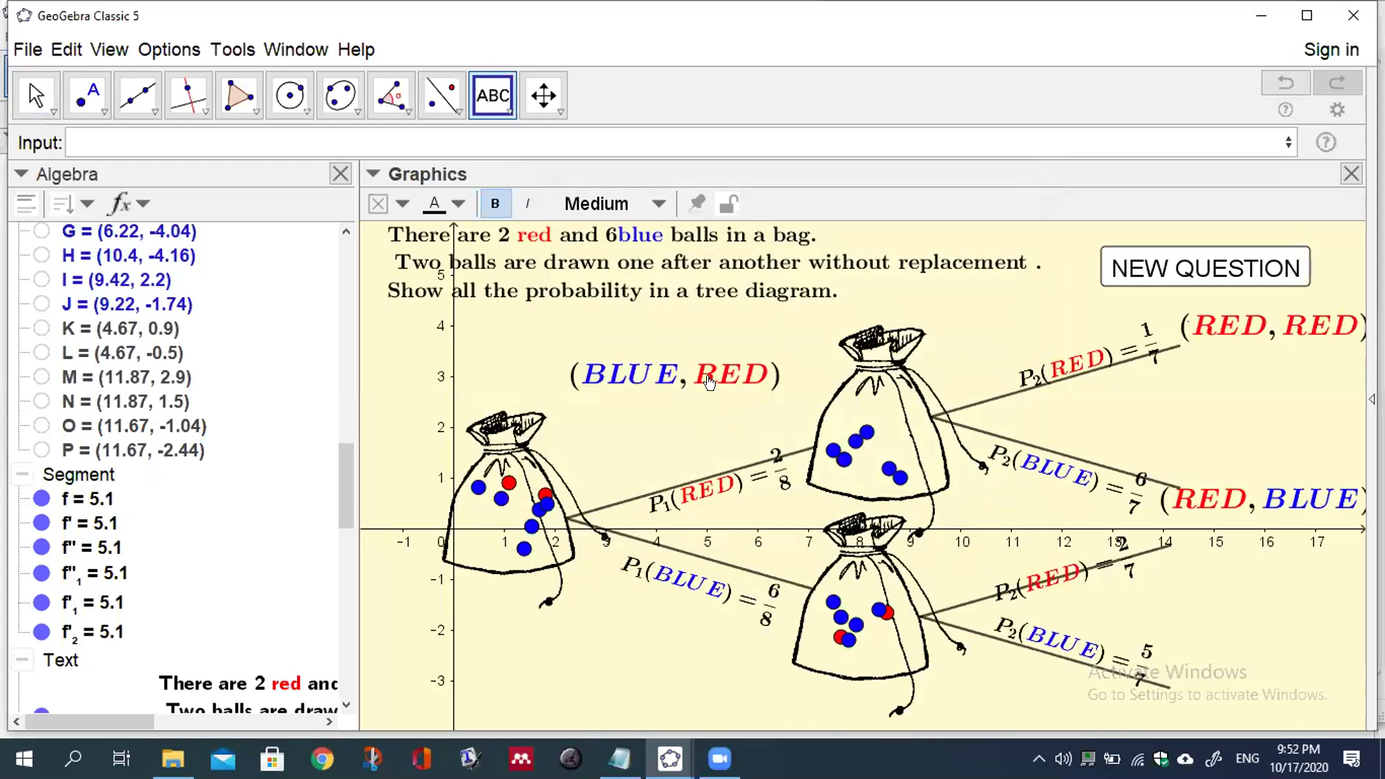
pyautogui.moveTo(788, 430); pyautogui.dragTo(1292, 578)
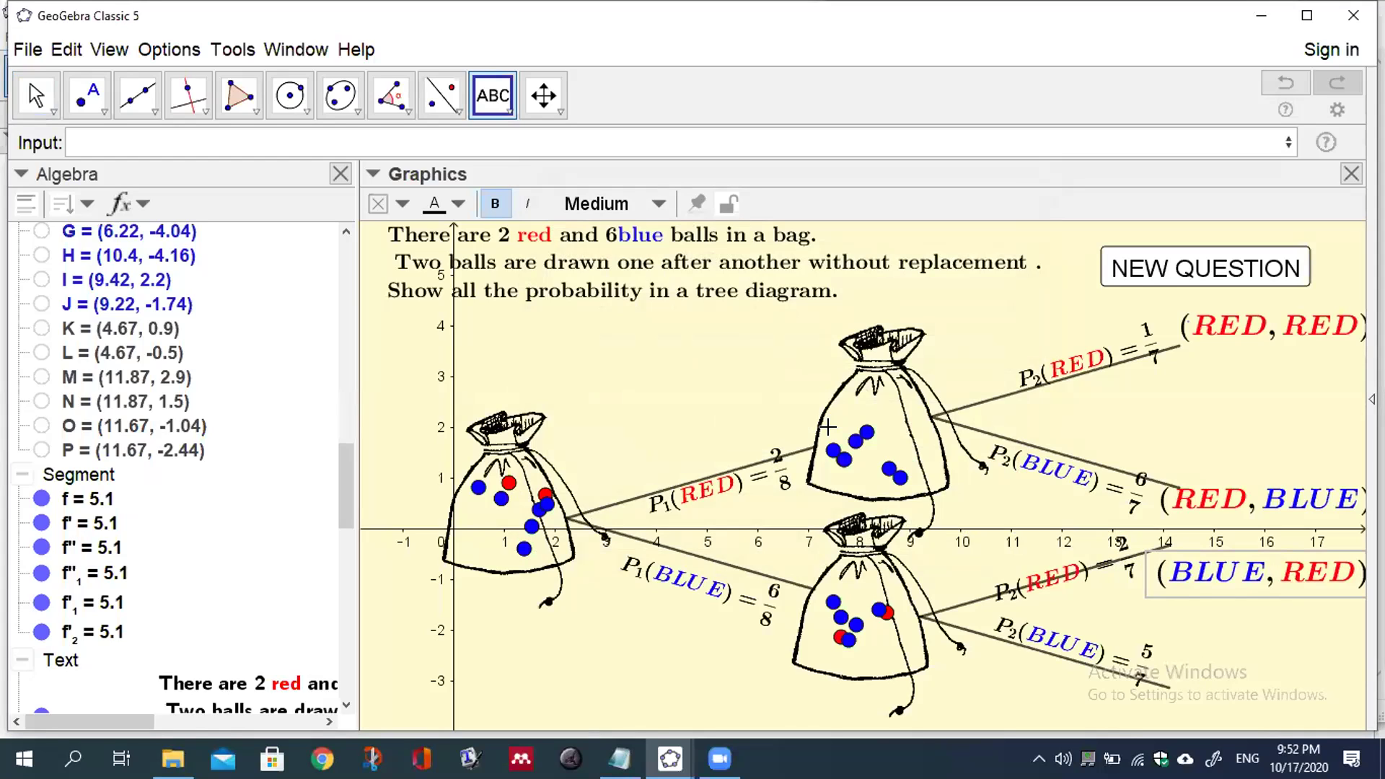
# Step: Add a LaTeX text label (\blue{BLUE},\blue{BLUE}) and place it at the end of the lower bag's lower branch
pyautogui.click(550, 351)
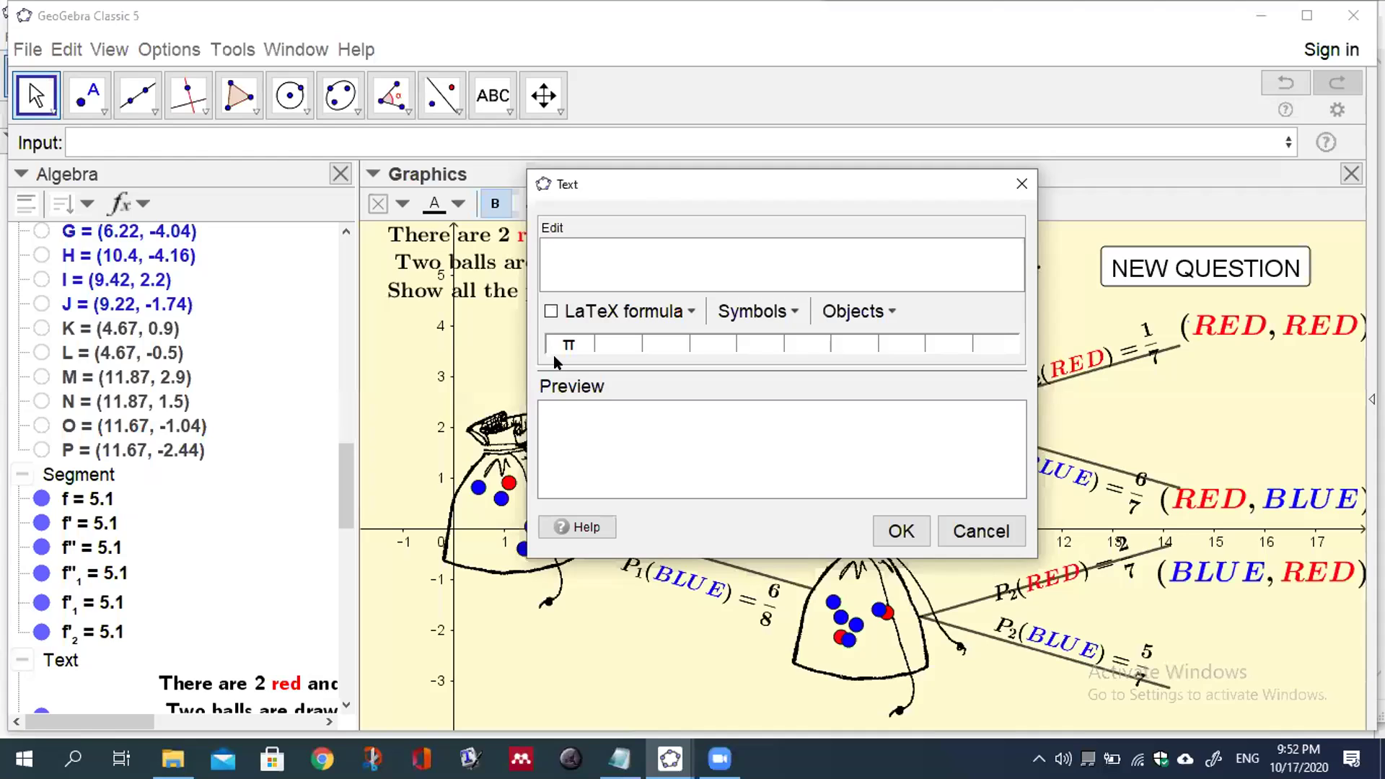
pyautogui.write('(\\blue{BLUE')
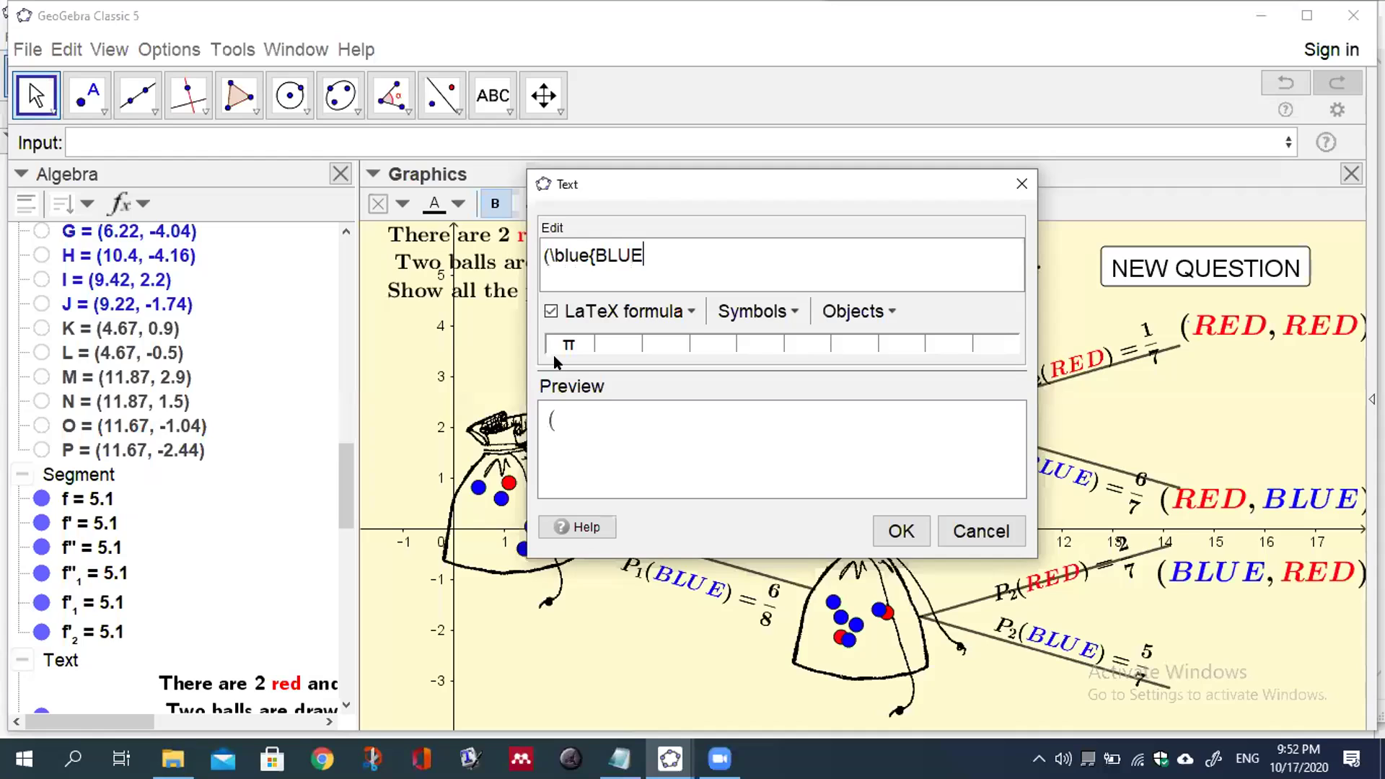
pyautogui.write('},\\blue')
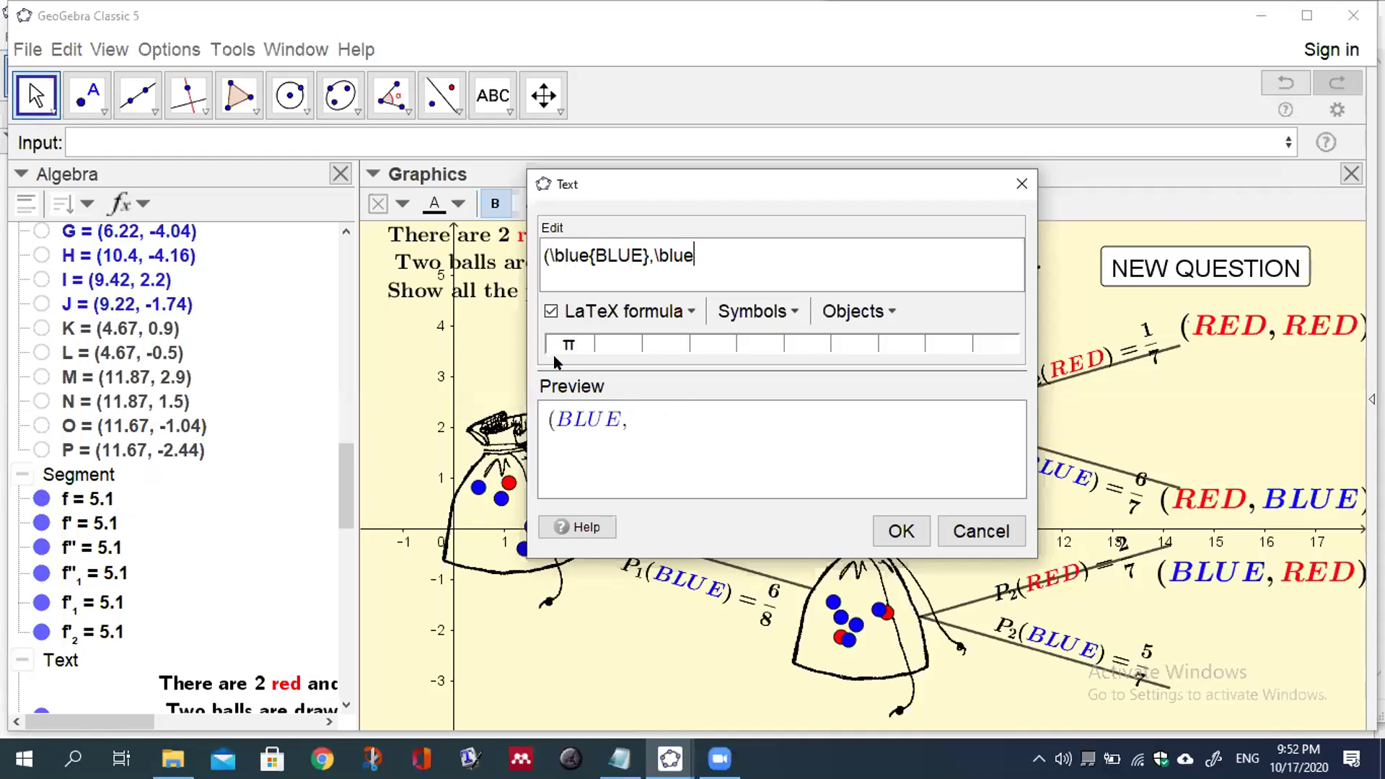
pyautogui.write('{BLUE})')
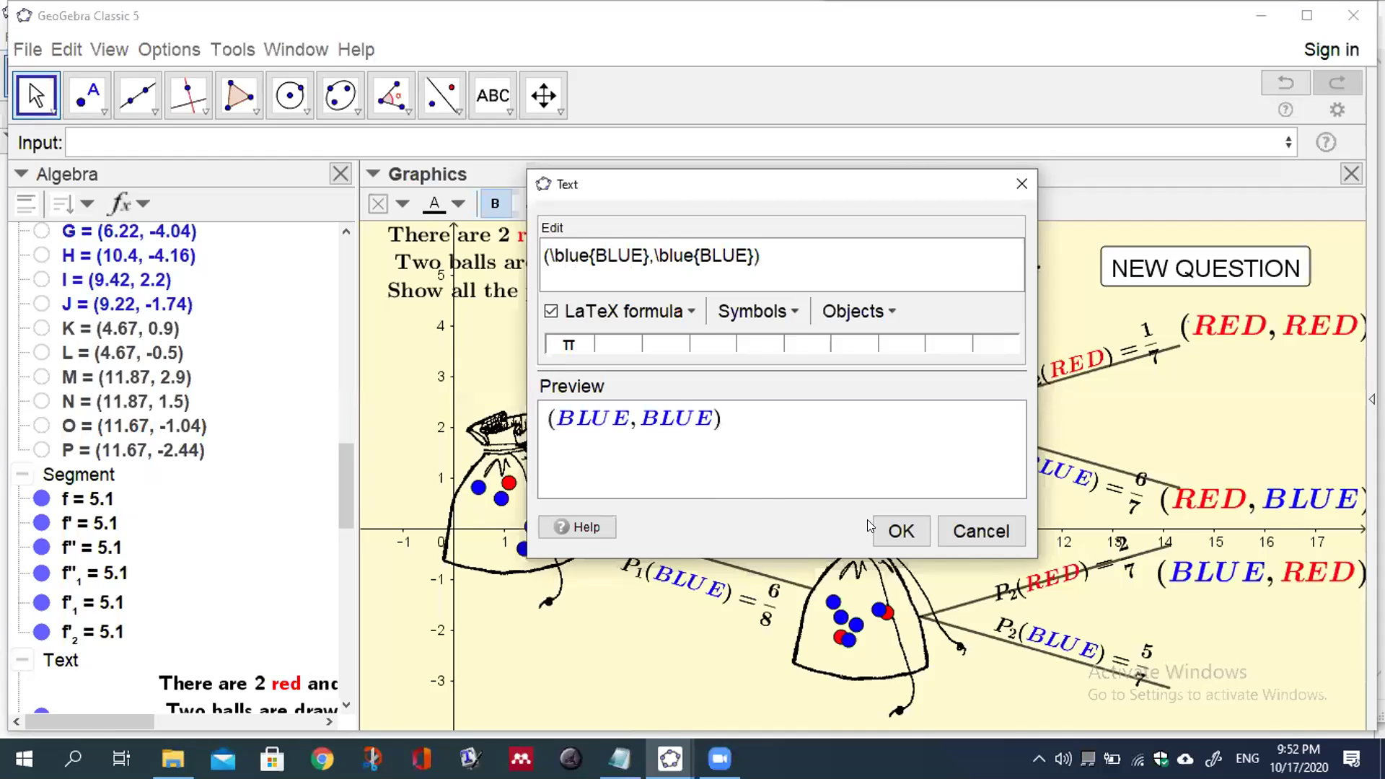
pyautogui.click(908, 534)
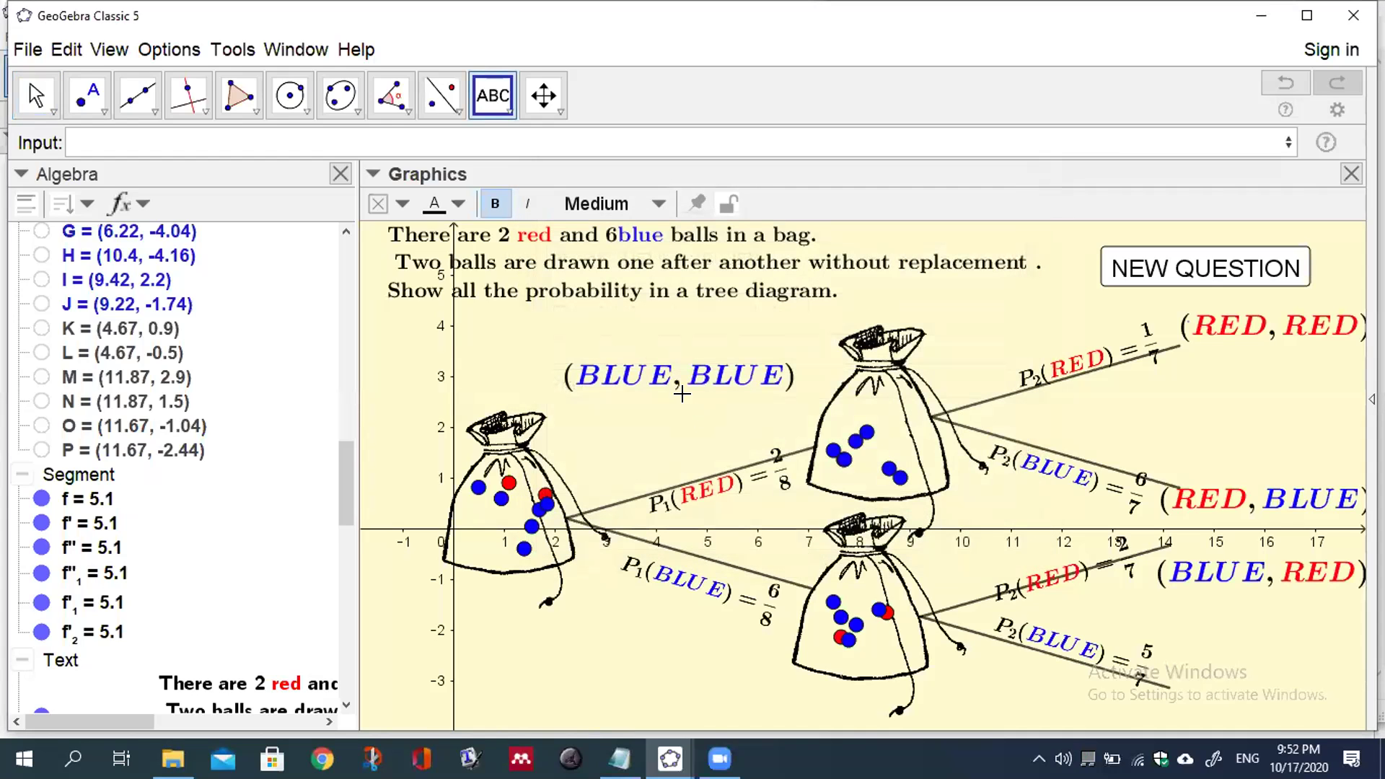
pyautogui.moveTo(692, 385); pyautogui.dragTo(804, 436)
pyautogui.moveTo(1070, 577); pyautogui.dragTo(1284, 694)
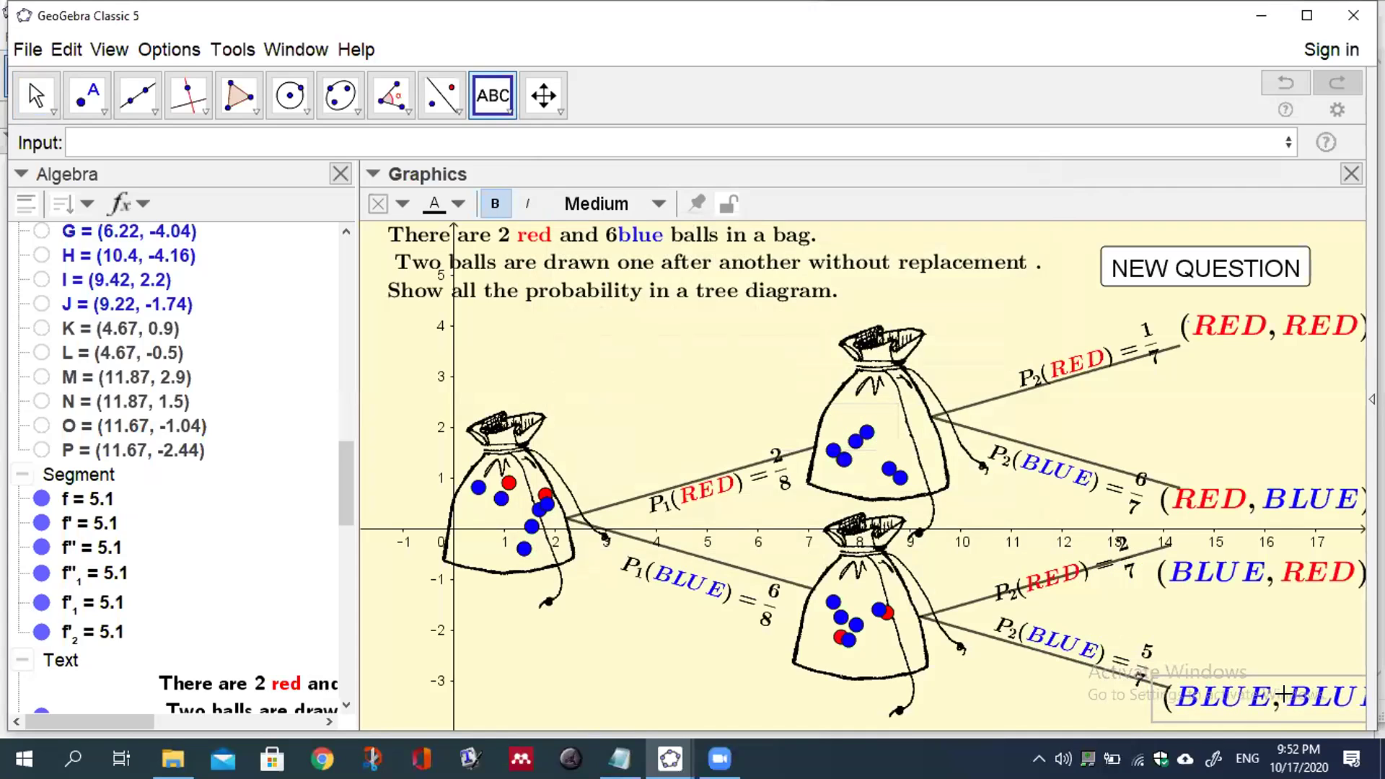
# Step: Dismiss the empty text entry and hide the Algebra view to widen the drawing area
pyautogui.click(1264, 307)
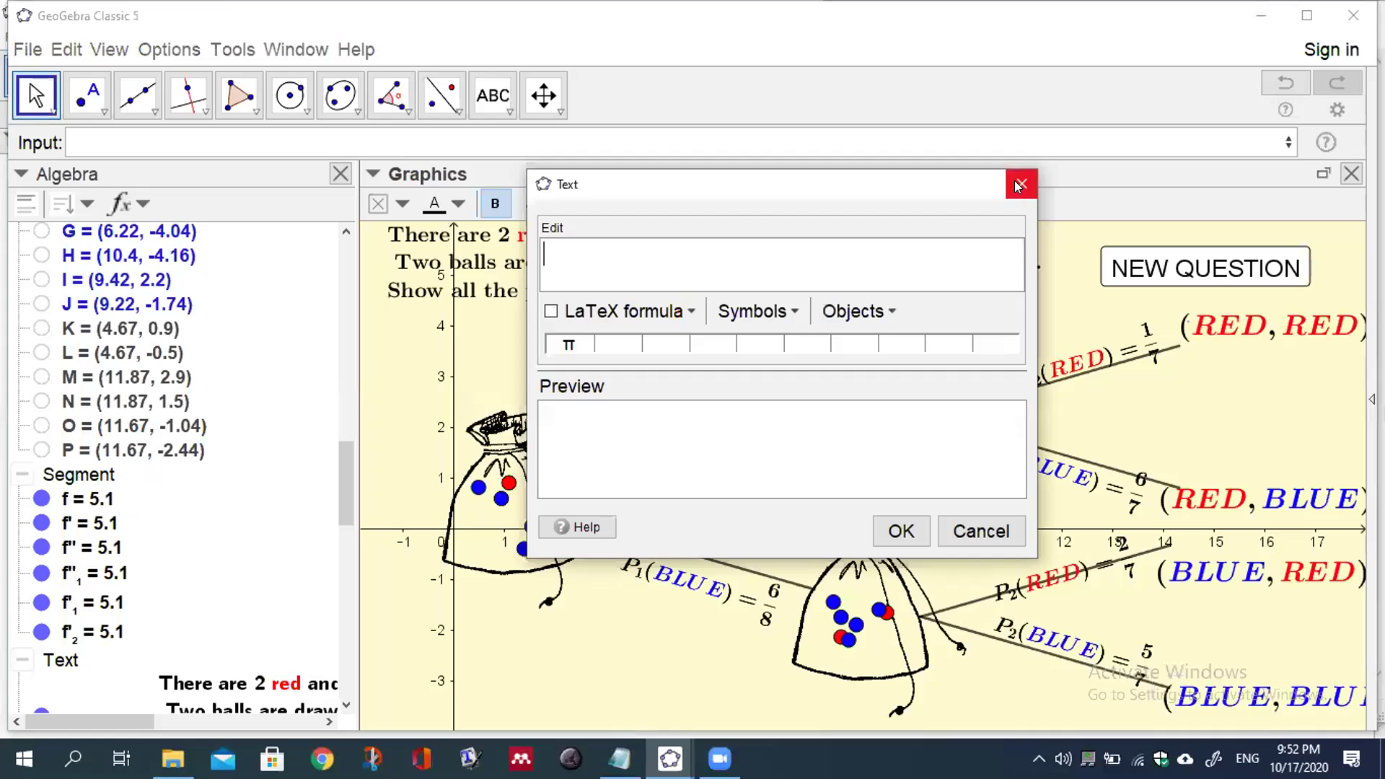
pyautogui.click(1017, 184)
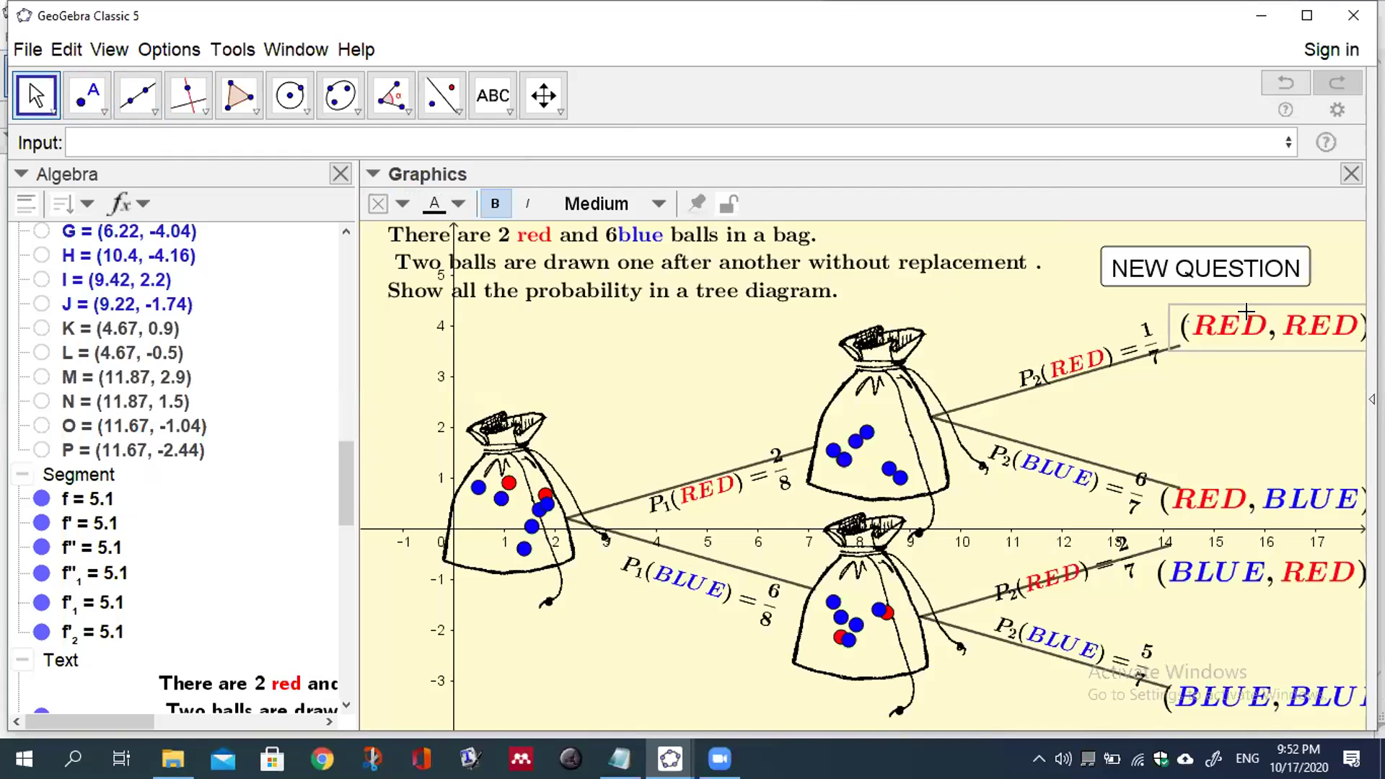
pyautogui.click(339, 173)
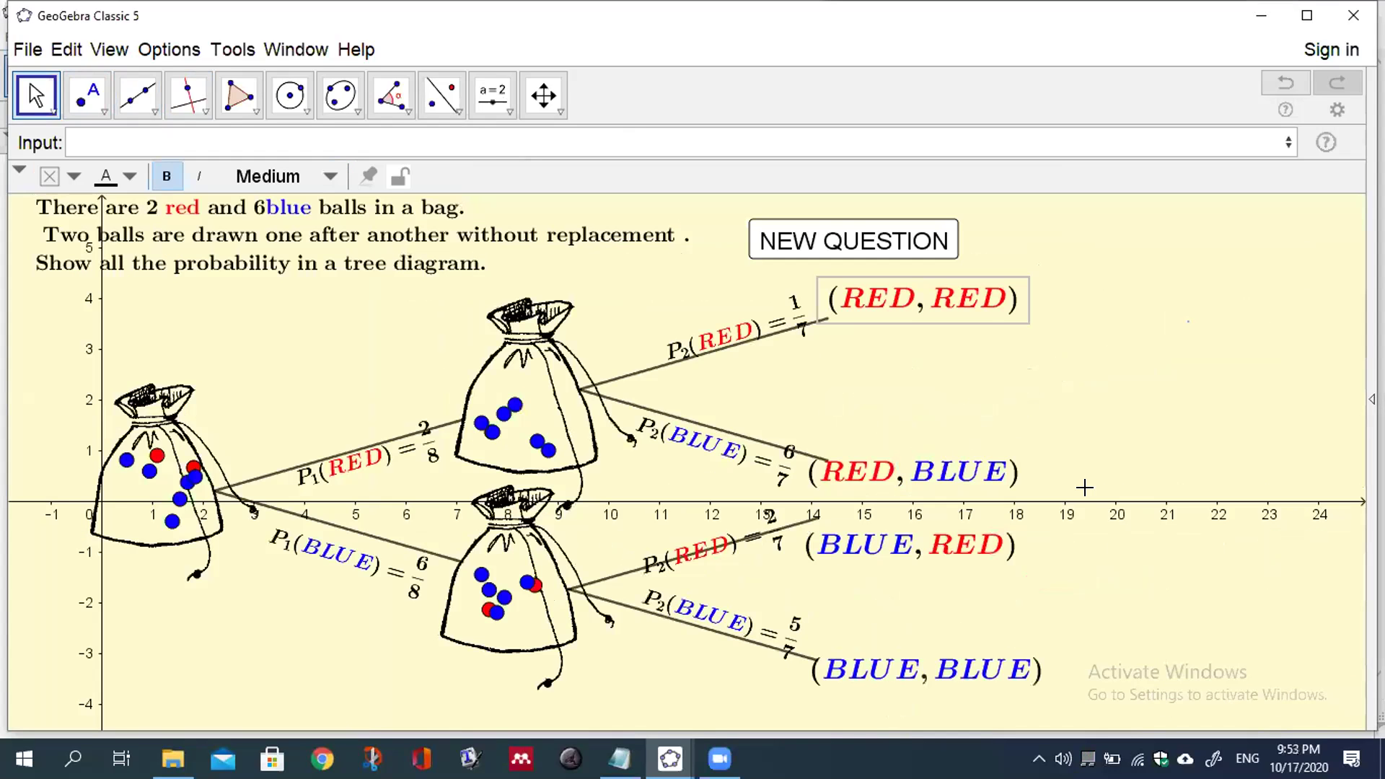
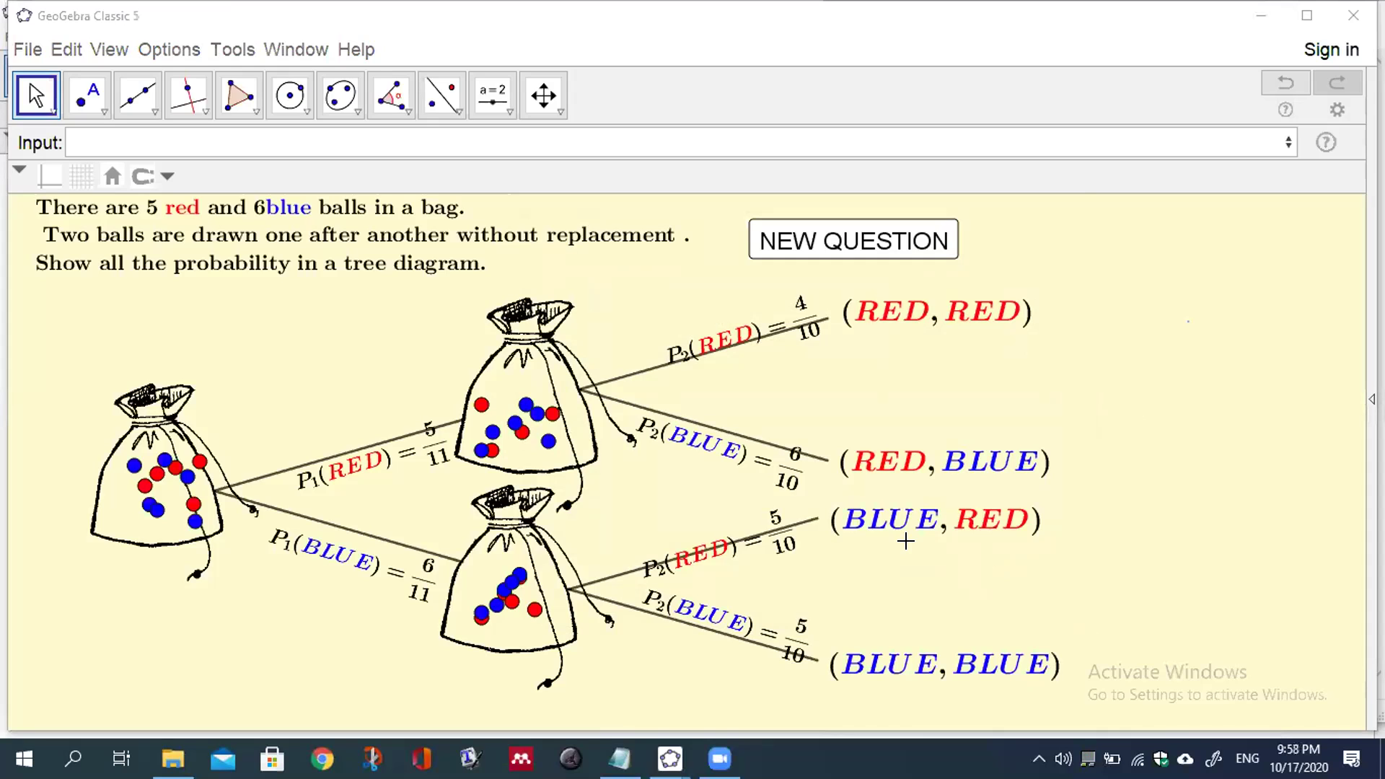
# Step: Share tree diagram forboth casesDemo final, tree diagram complete demo and Demo of without Replacement(probability) from New folder through Zoom
pyautogui.hotkey('ctrl', 'o')
pyautogui.click(717, 377)
pyautogui.click(1034, 575)
pyautogui.hotkey('ctrl', 'o')
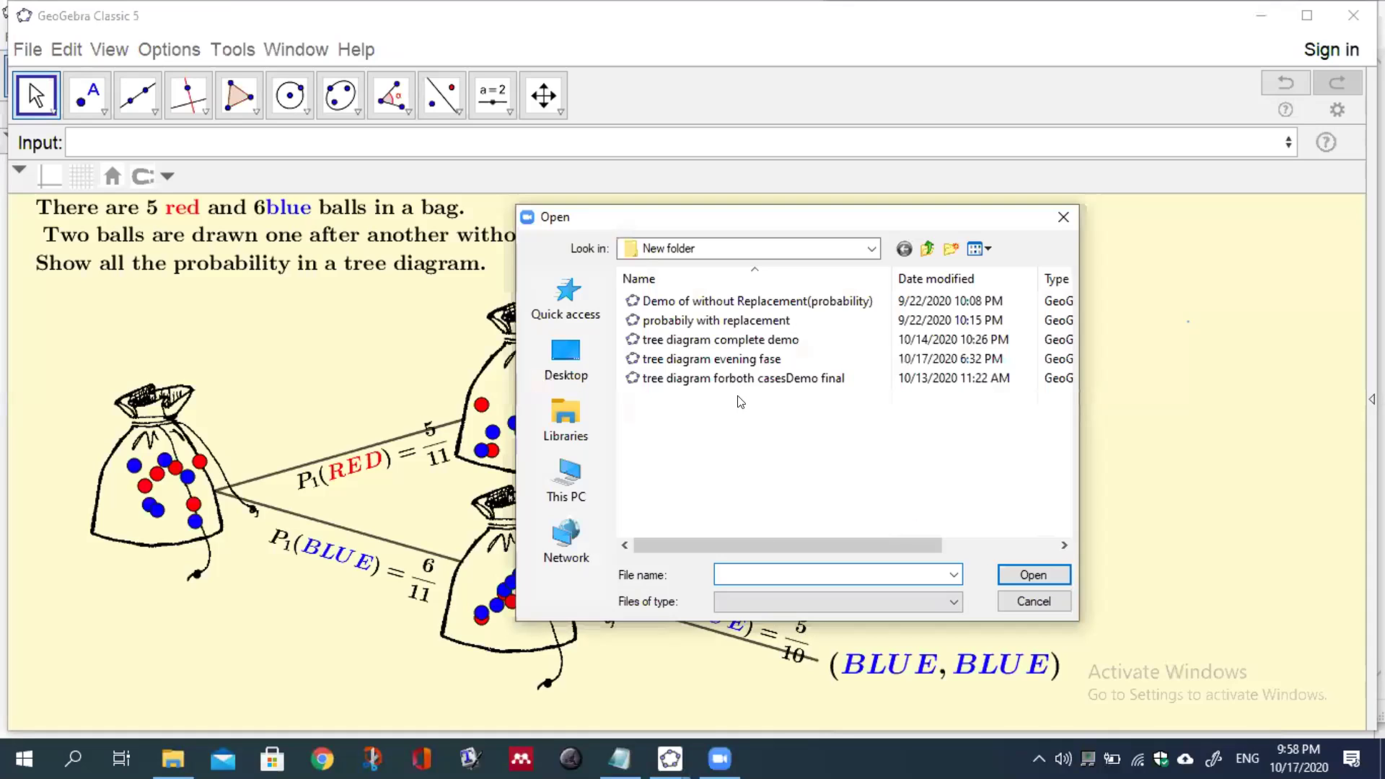
pyautogui.click(737, 339)
pyautogui.click(1008, 573)
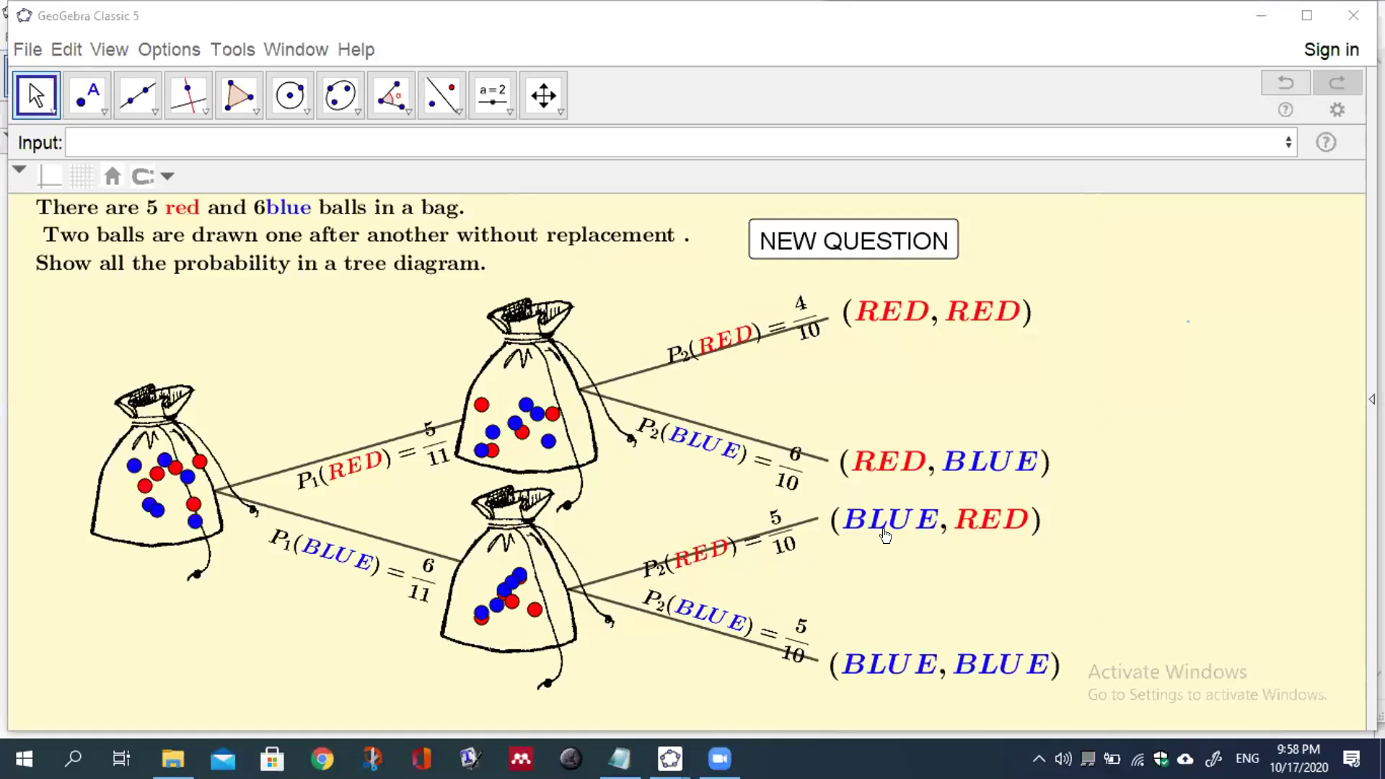
pyautogui.hotkey('ctrl', 'o')
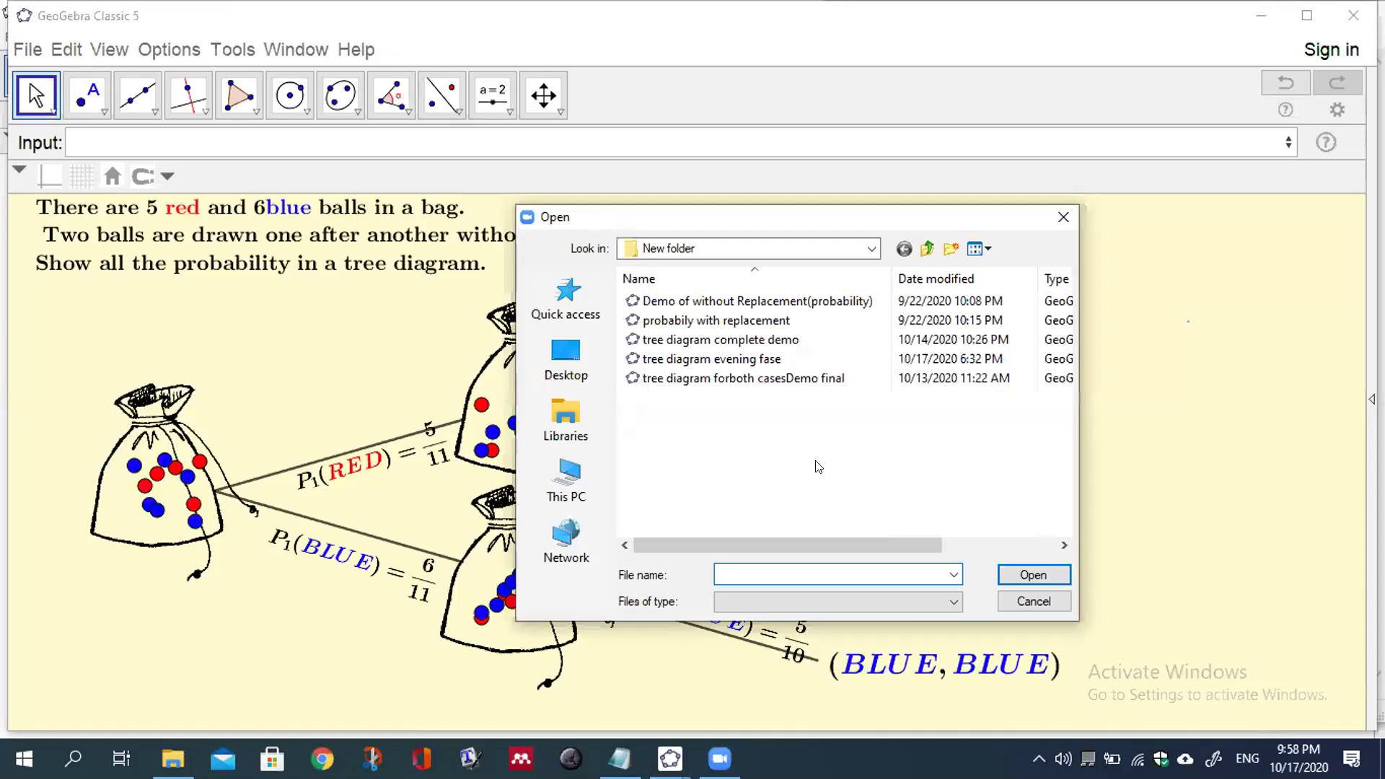
pyautogui.click(785, 303)
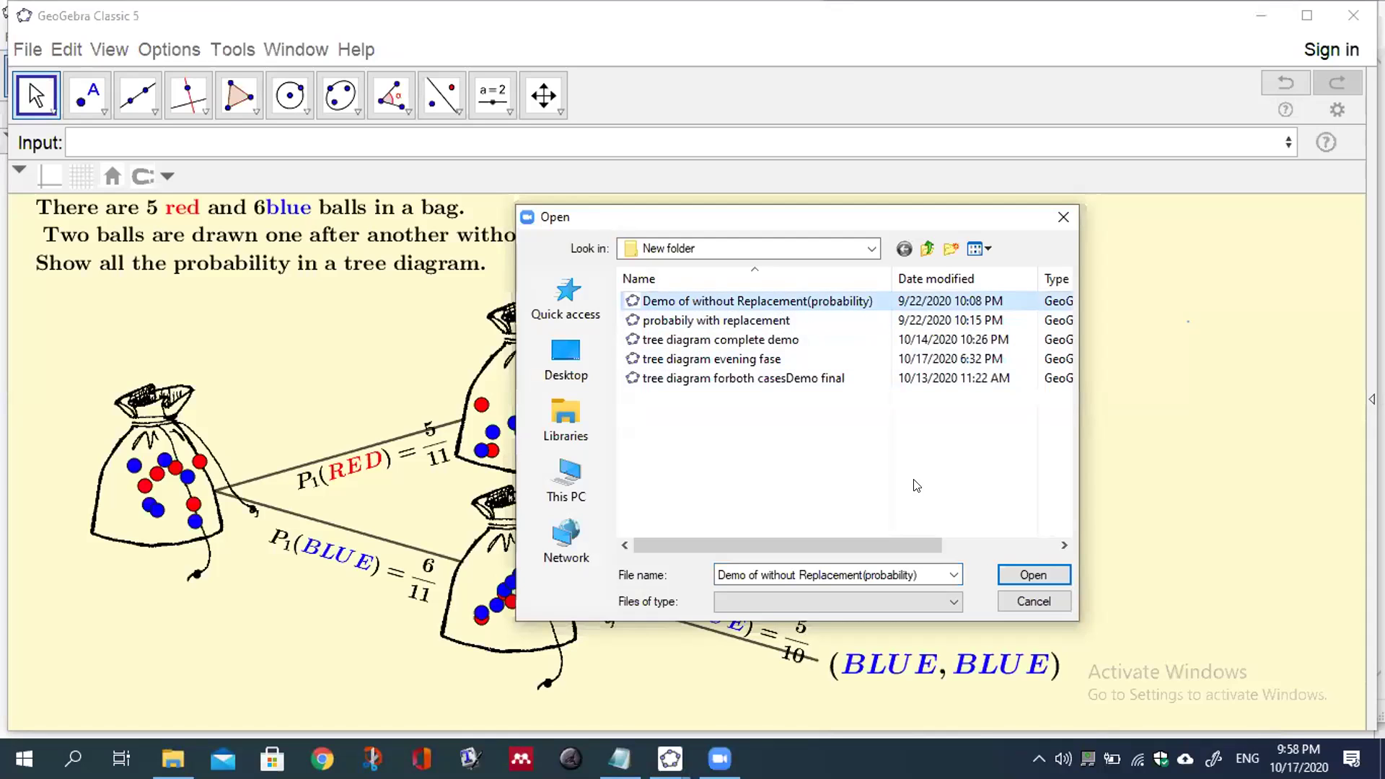
pyautogui.click(1031, 575)
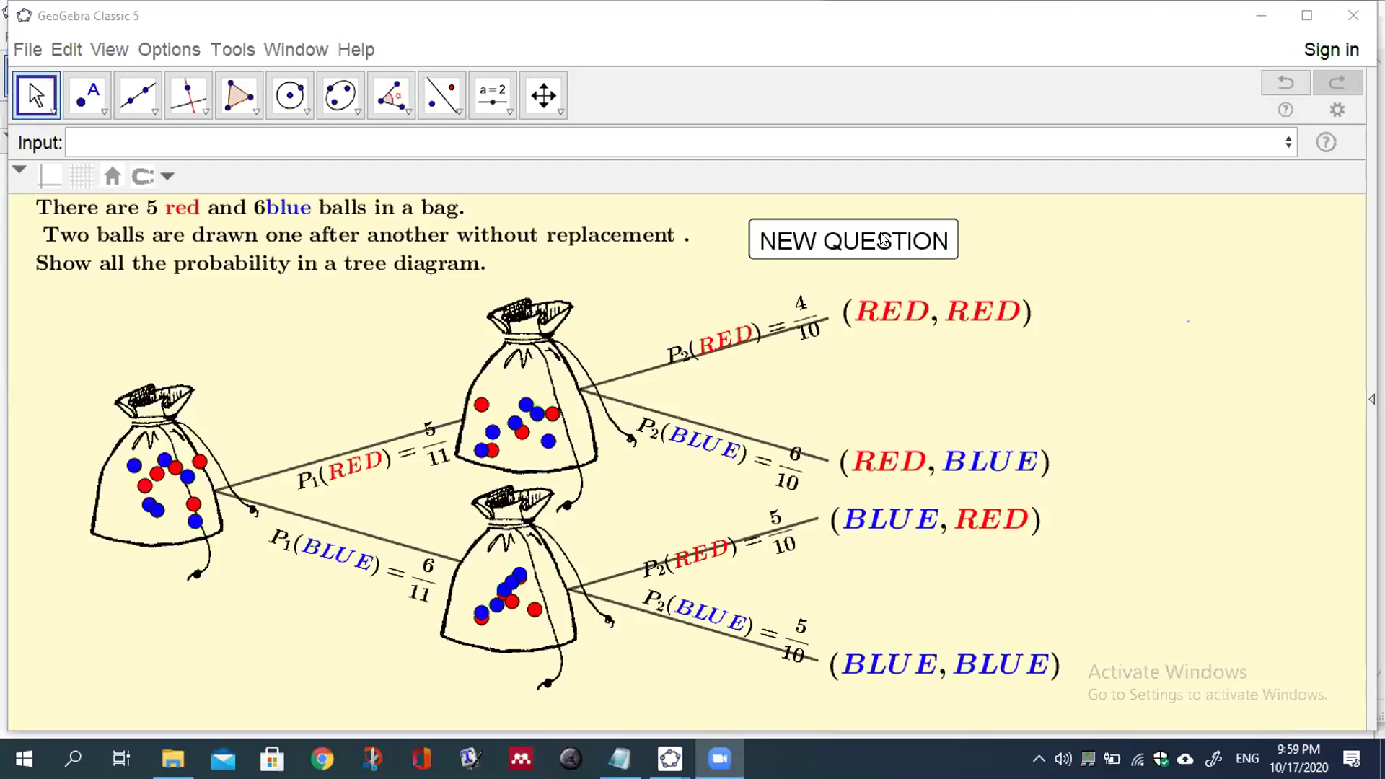
# Step: Close the finished tree diagram window, saving it to the Desktop as a GeoGebra file named probability bag[stft]evening session
pyautogui.click(1333, 23)
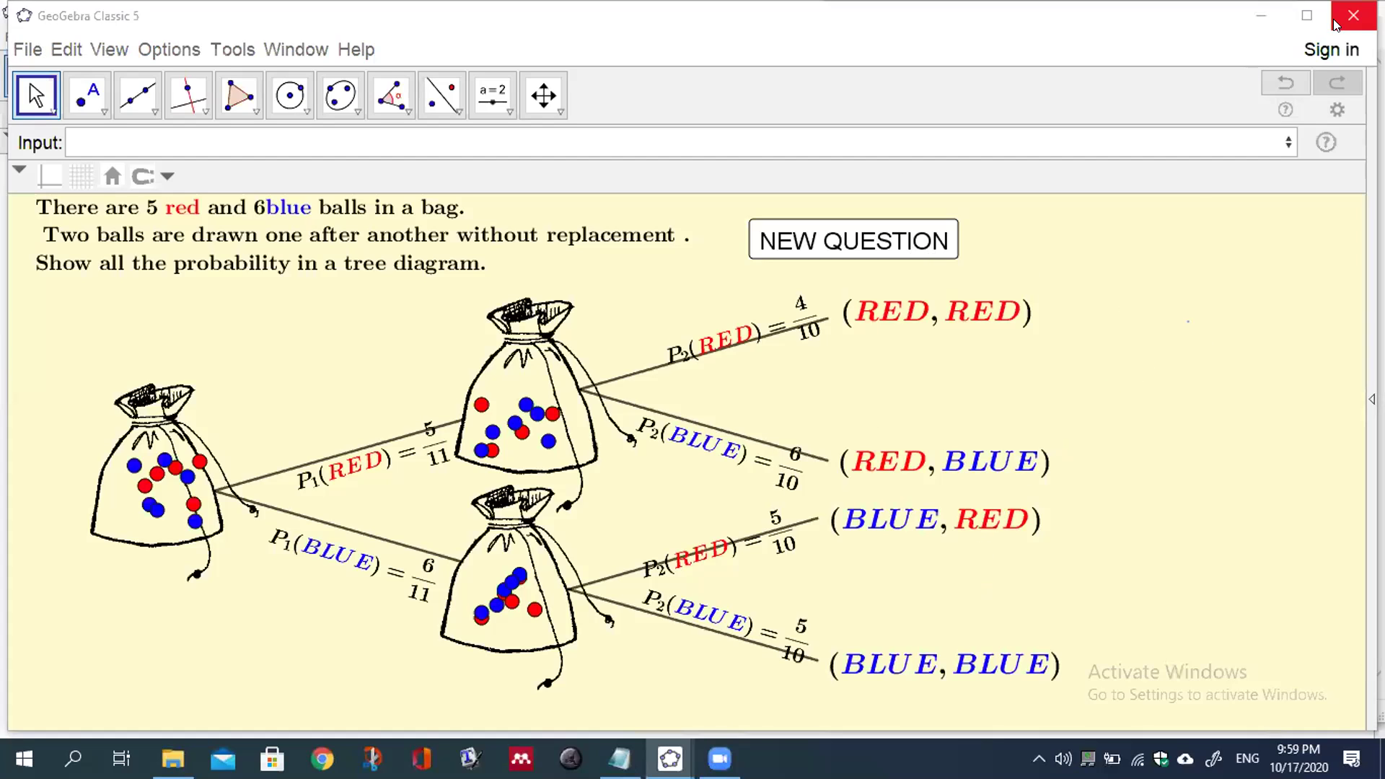
pyautogui.click(604, 402)
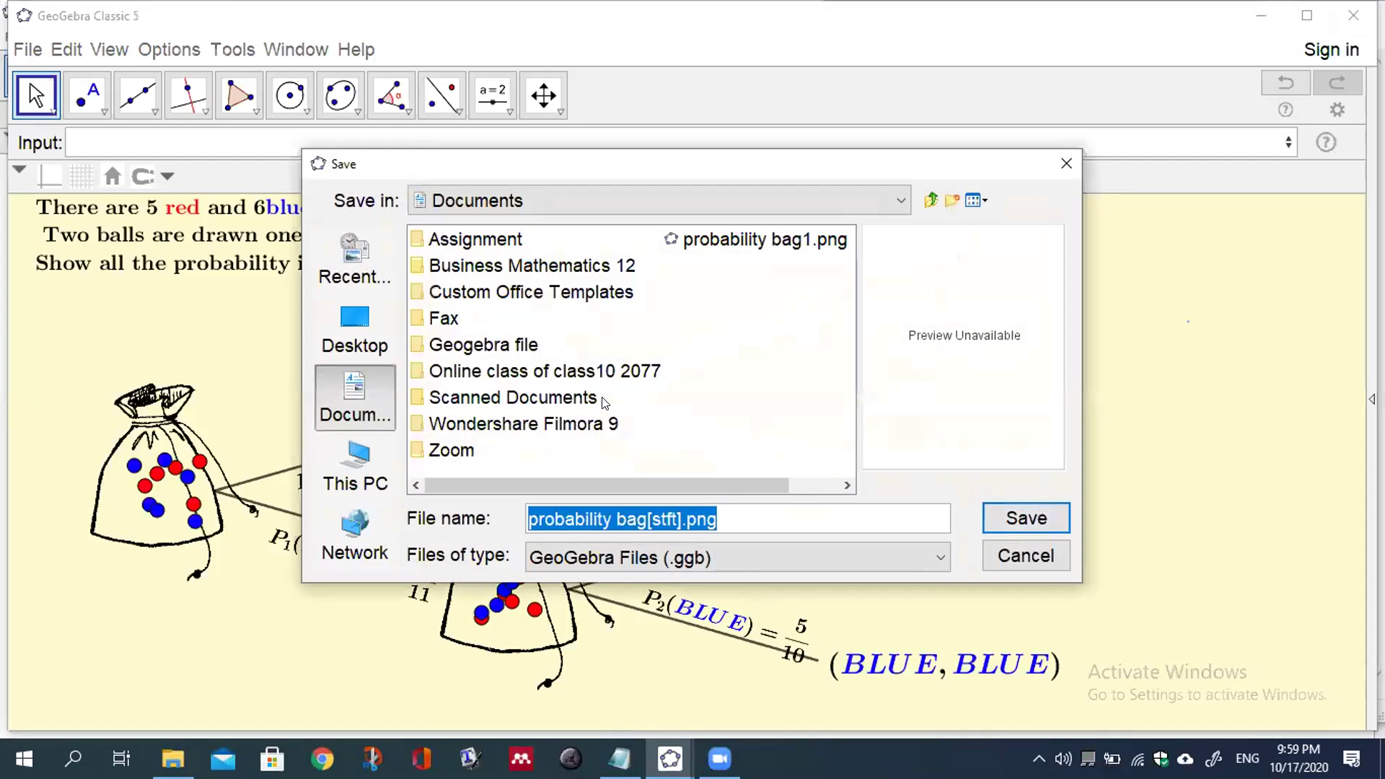
pyautogui.click(724, 497)
pyautogui.press('BackSpace')
pyautogui.press('BackSpace')
pyautogui.press('BackSpace')
pyautogui.press('BackSpace')
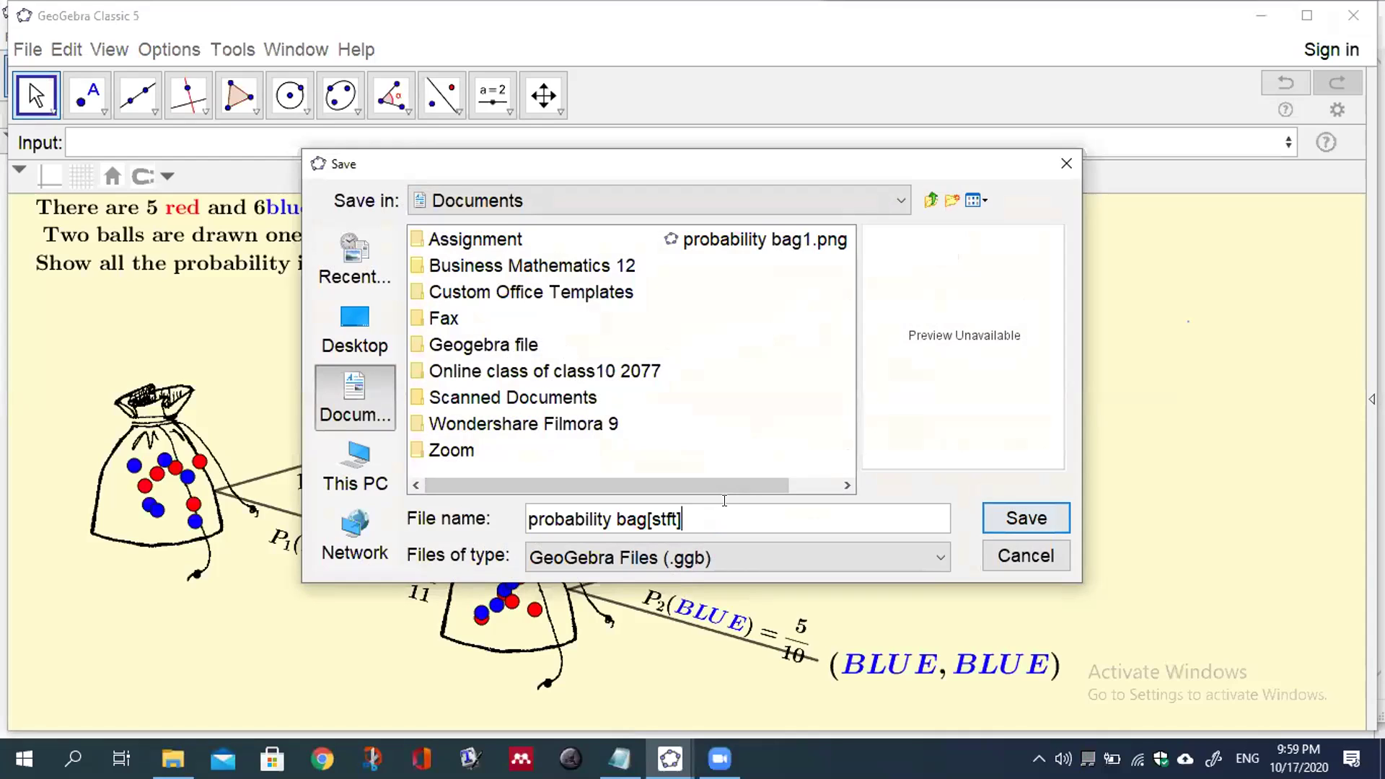
pyautogui.write('evening ses')
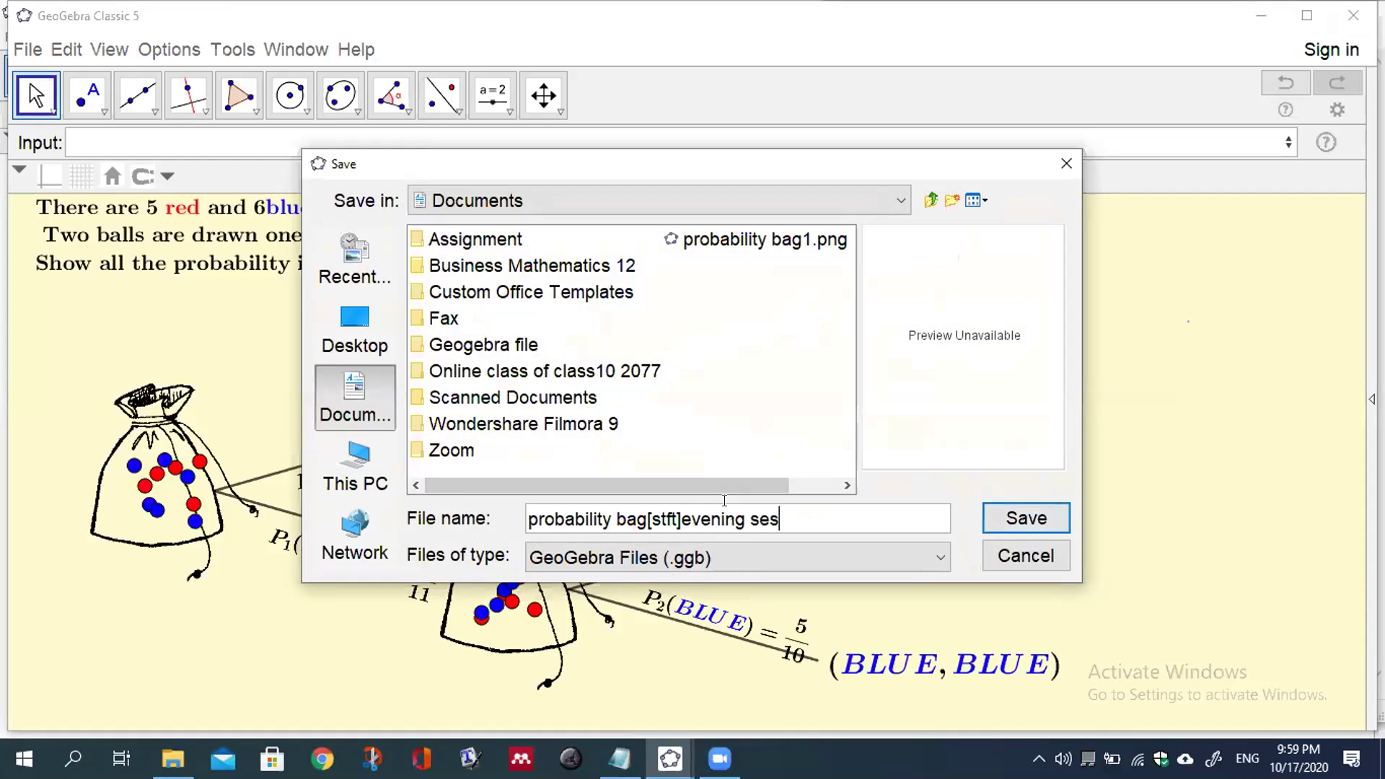
pyautogui.write('sion')
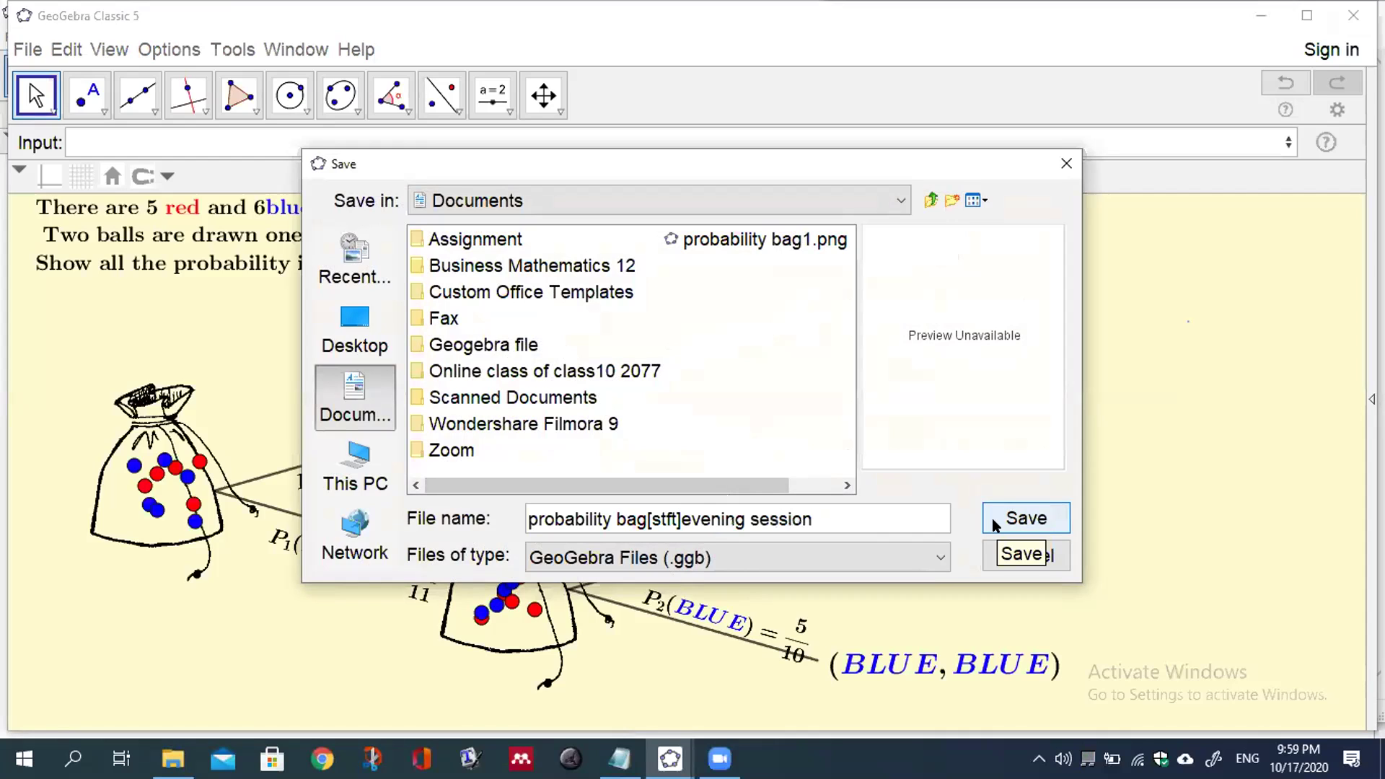
pyautogui.click(351, 324)
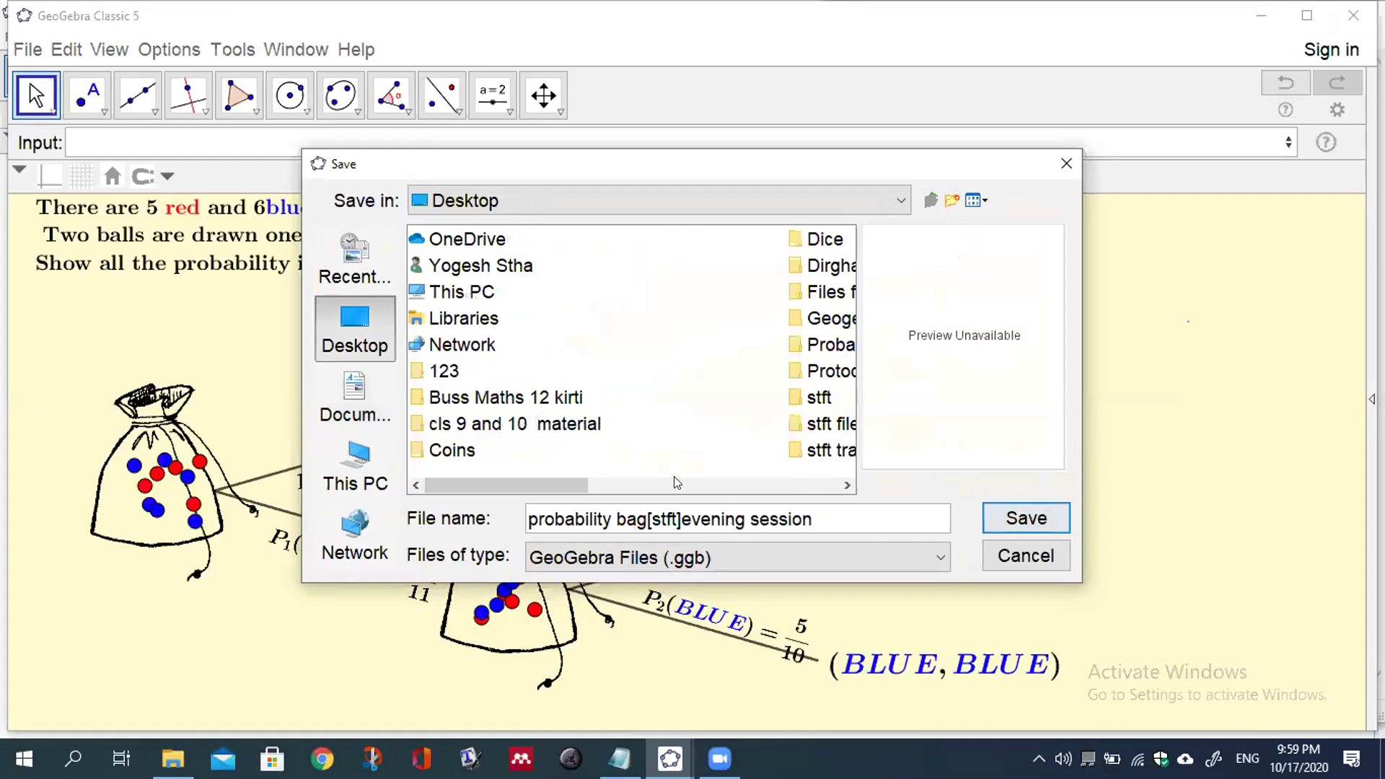
pyautogui.click(1033, 515)
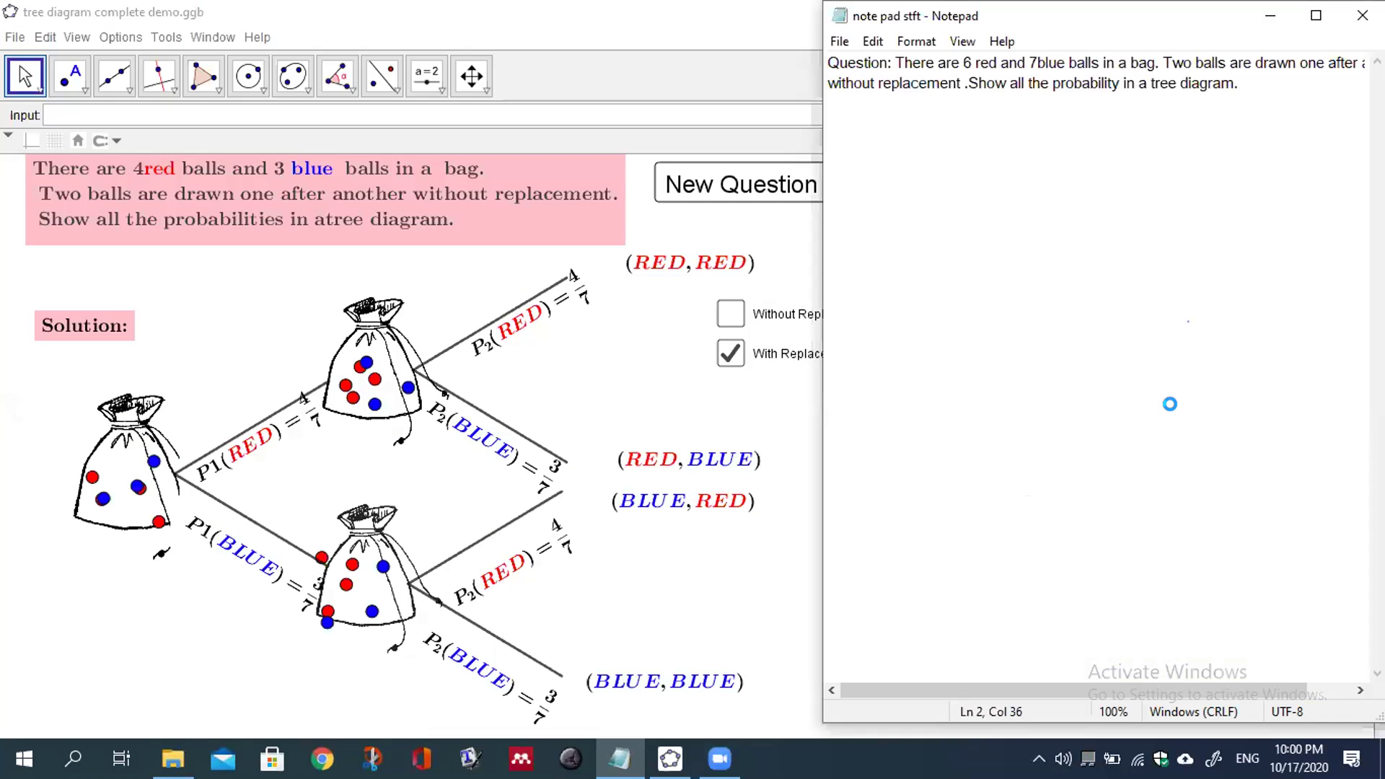
# Step: Close the Notepad question file and share probability bag[stft]evening session from the Desktop through Zoom
pyautogui.click(1362, 15)
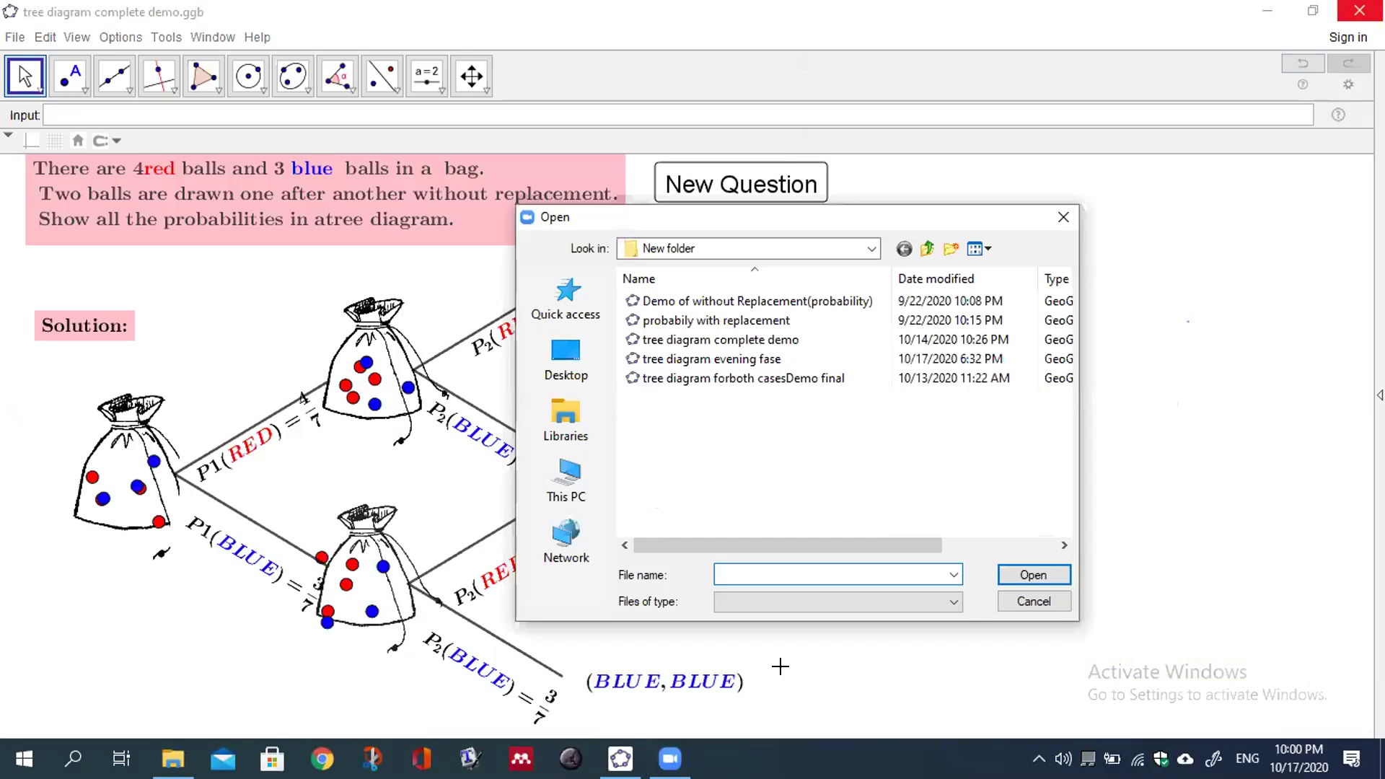
pyautogui.click(567, 361)
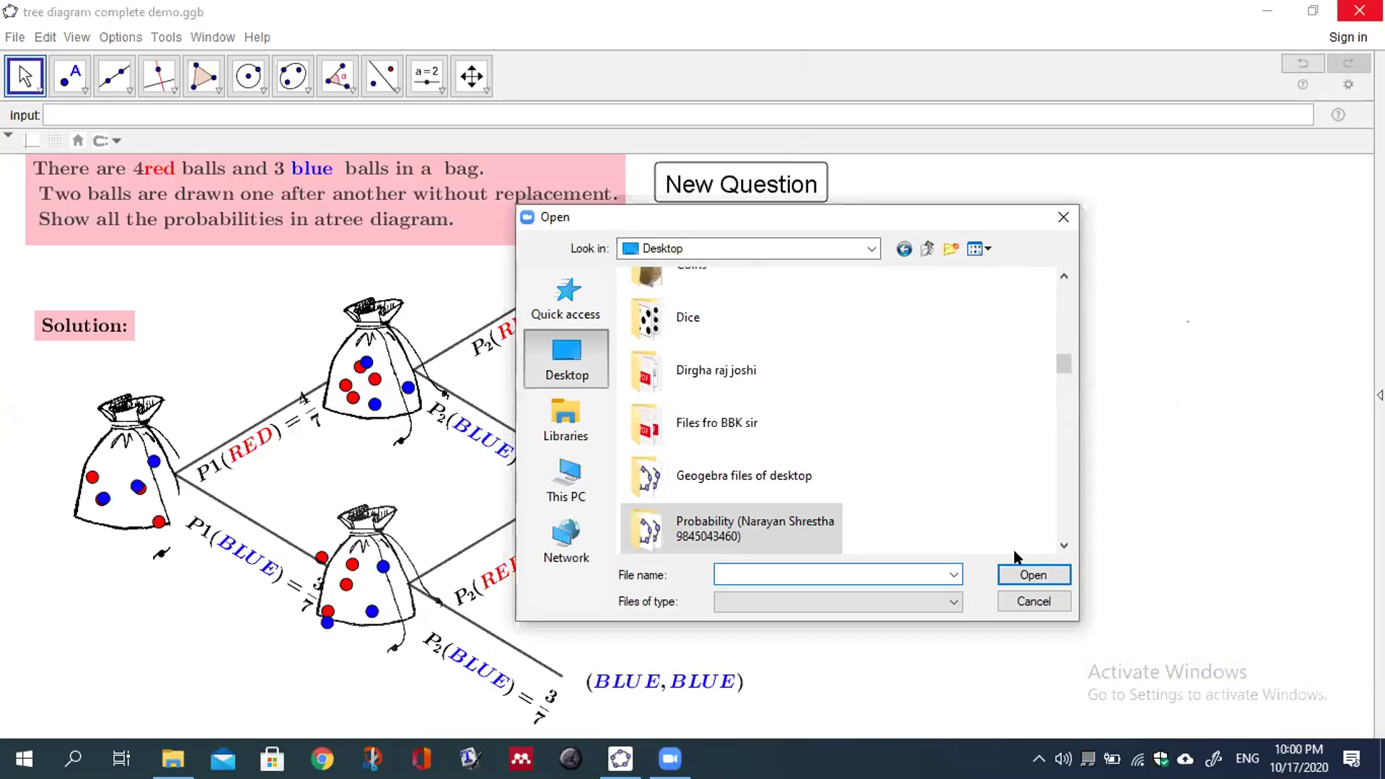
pyautogui.moveTo(1062, 361); pyautogui.dragTo(1063, 503)
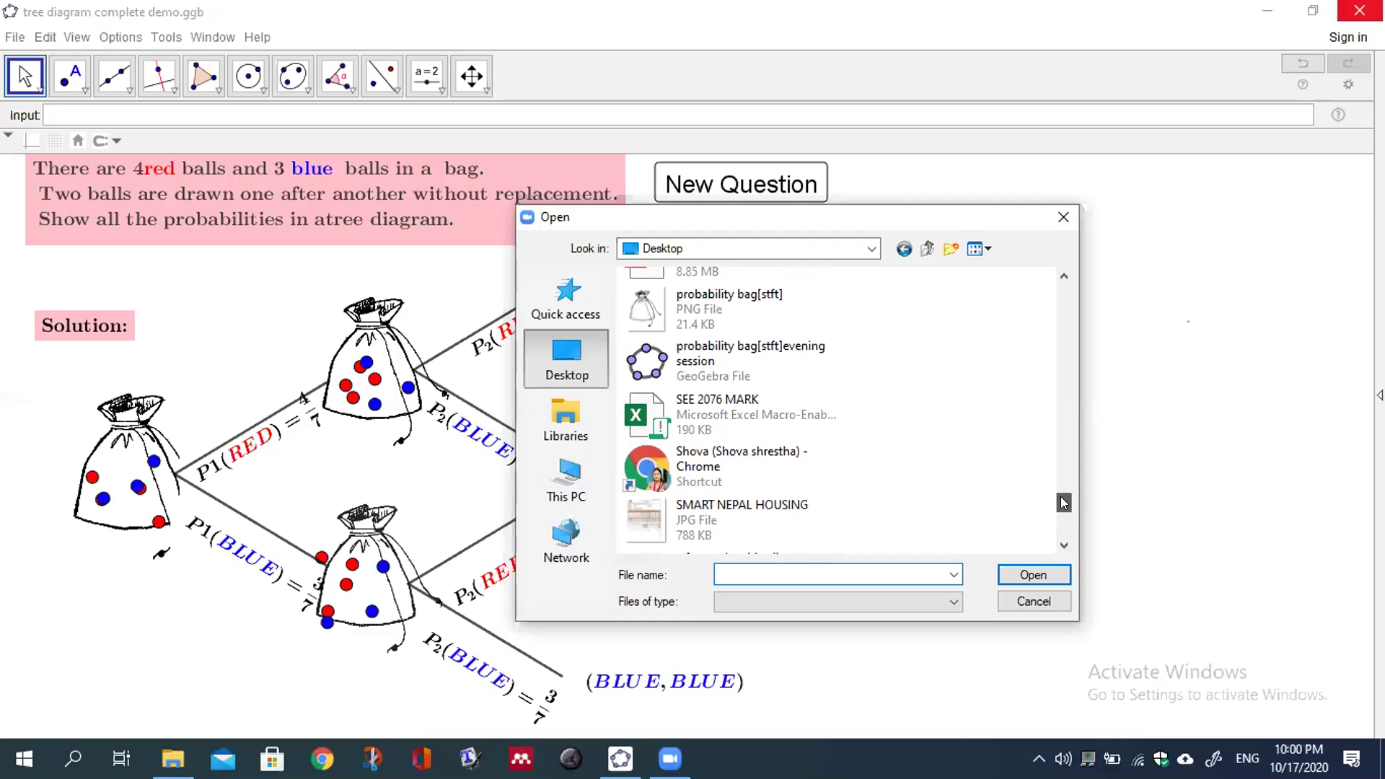
pyautogui.click(785, 350)
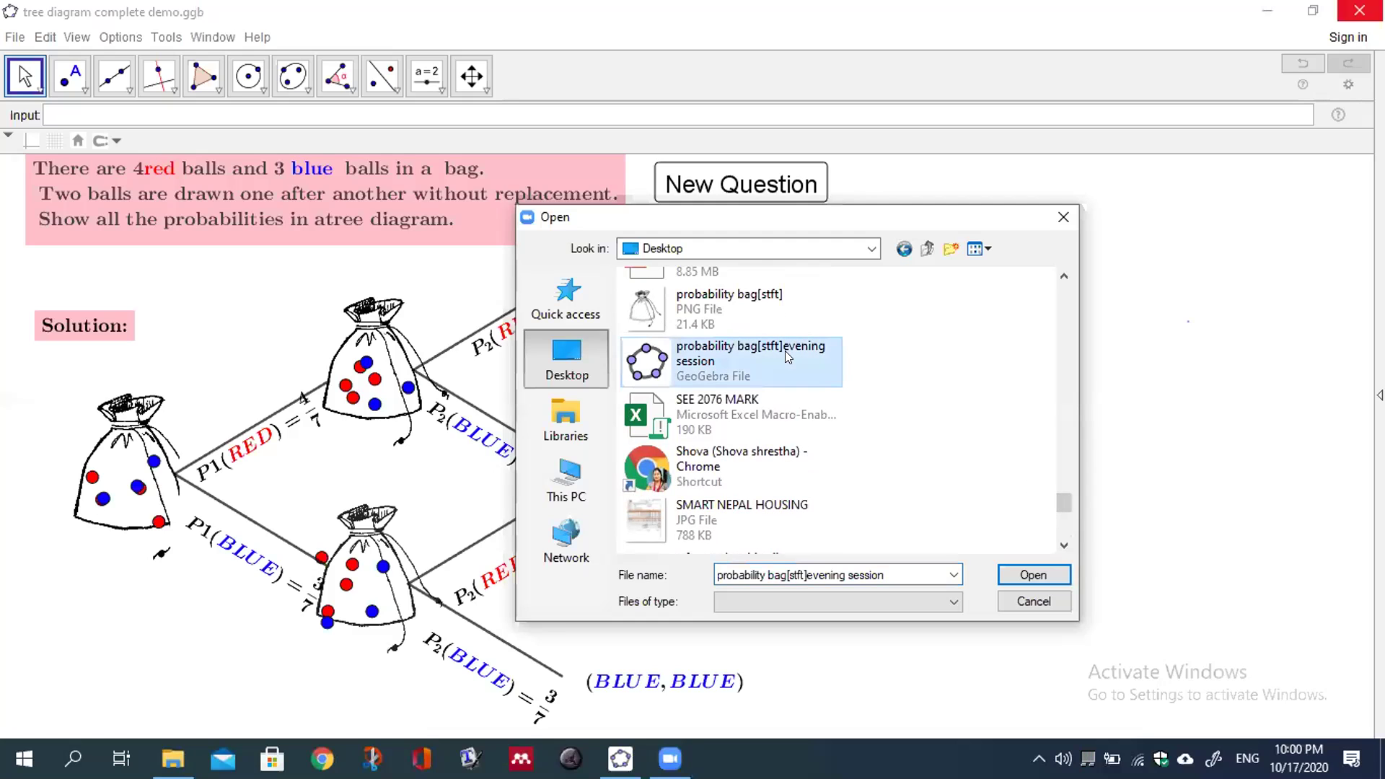
pyautogui.click(1015, 575)
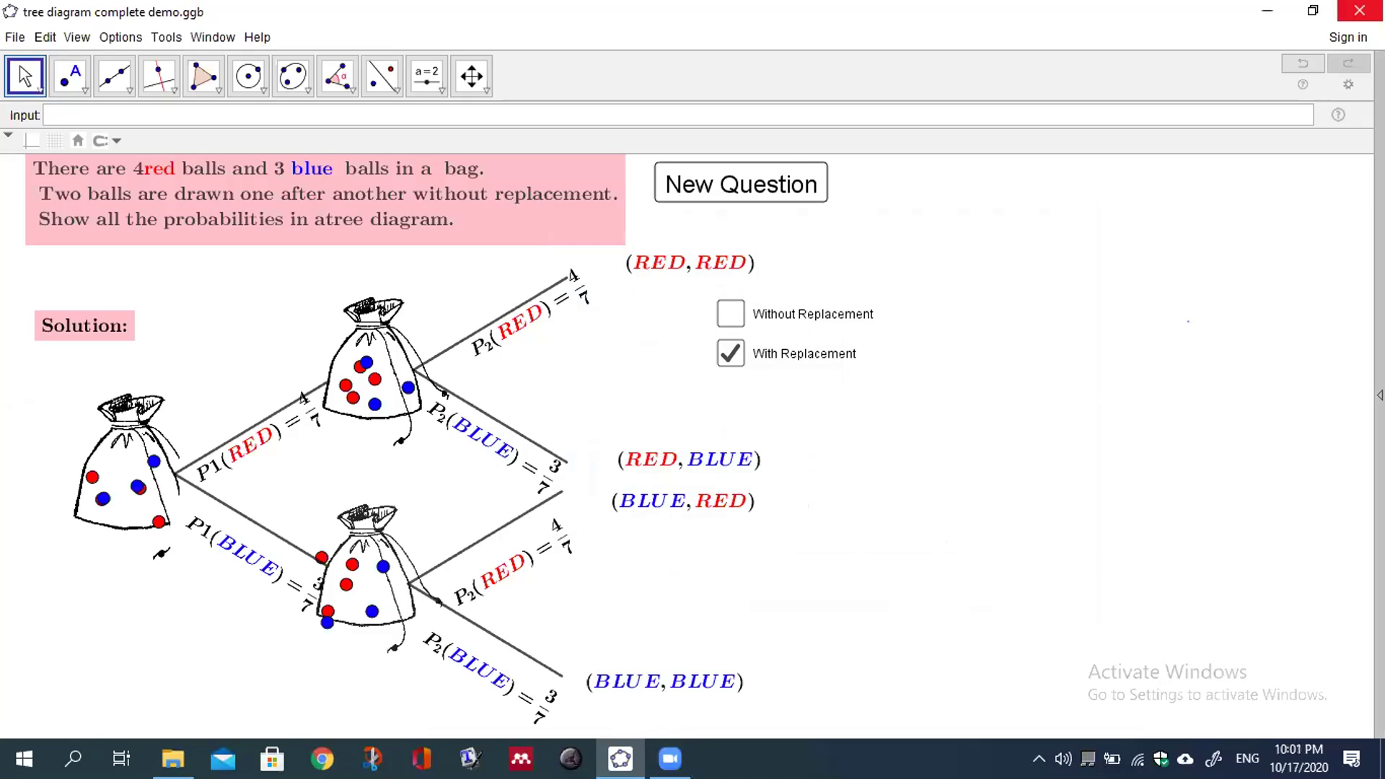
# Step: Close the tree diagram complete demo file without saving its changes
pyautogui.click(1352, 22)
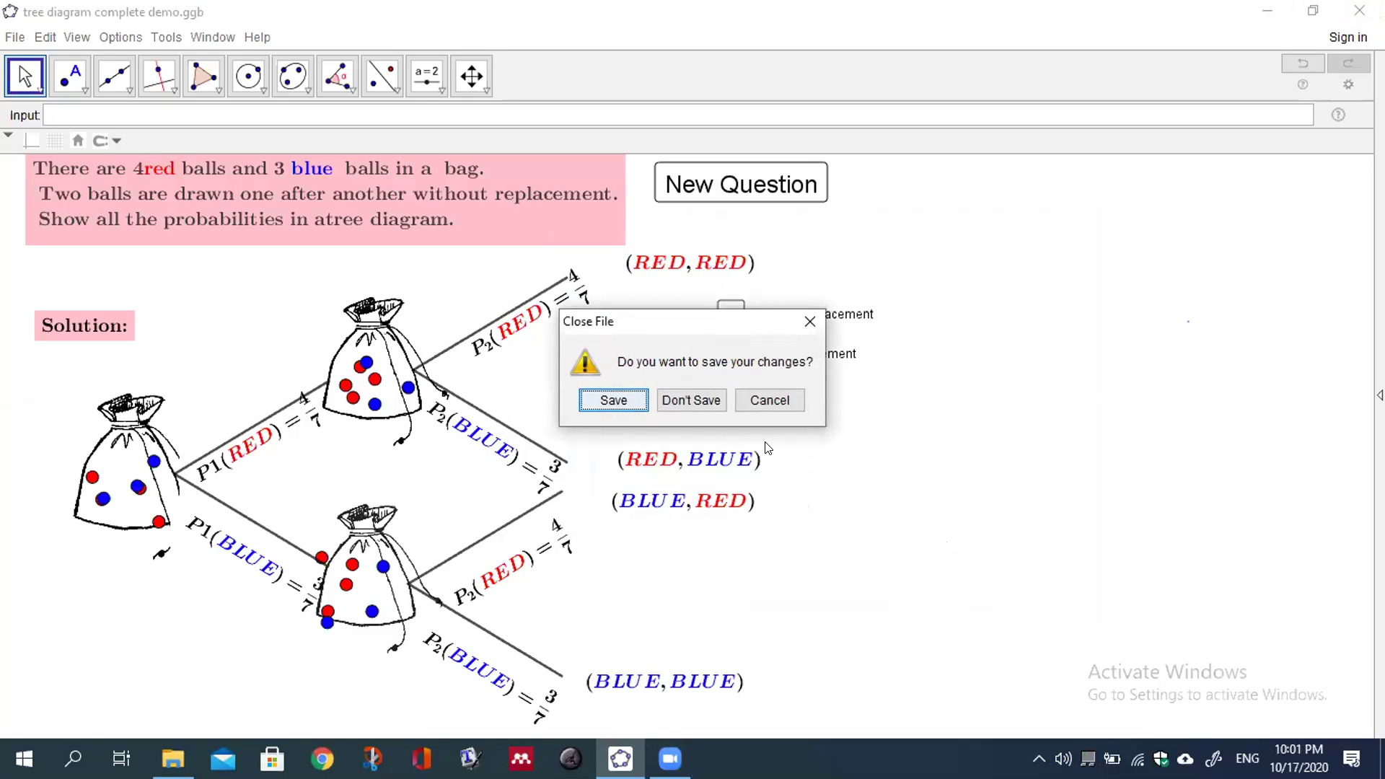
pyautogui.click(687, 393)
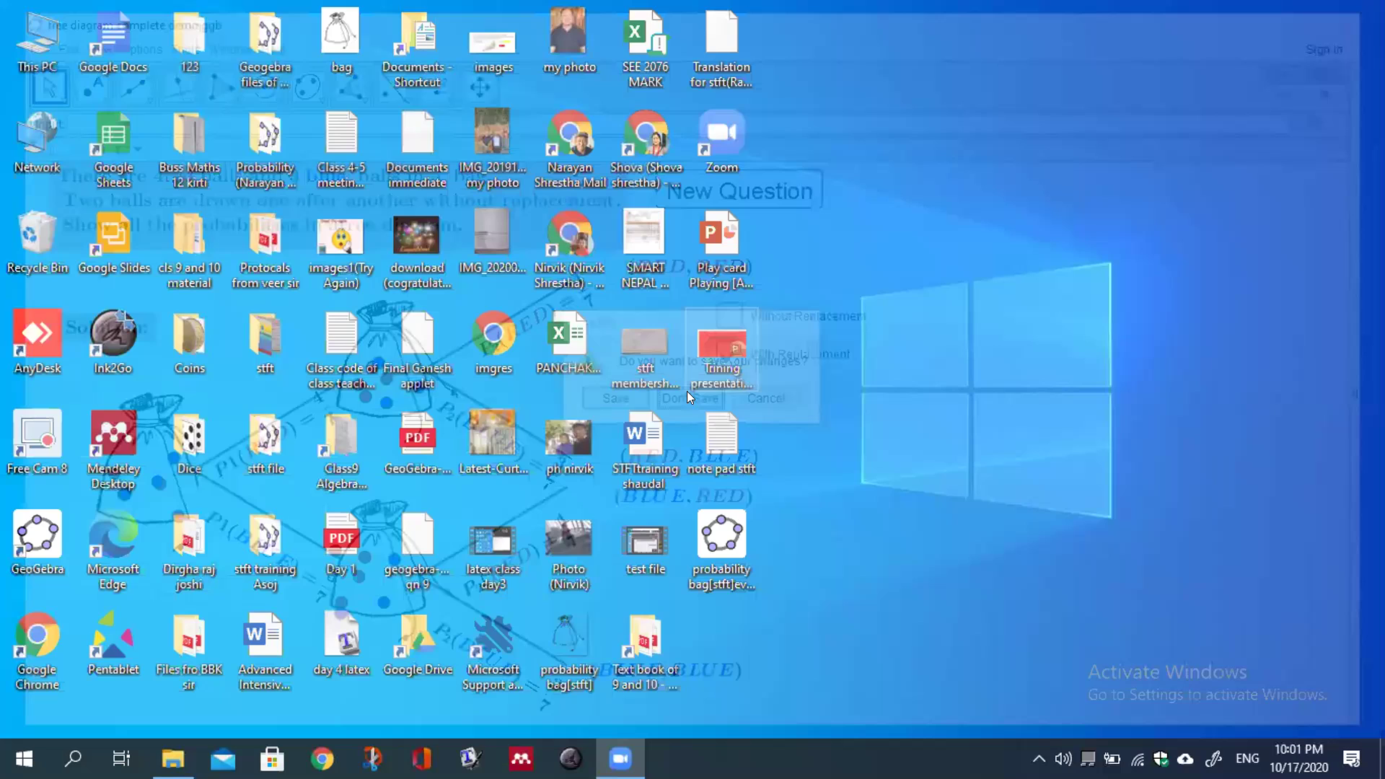